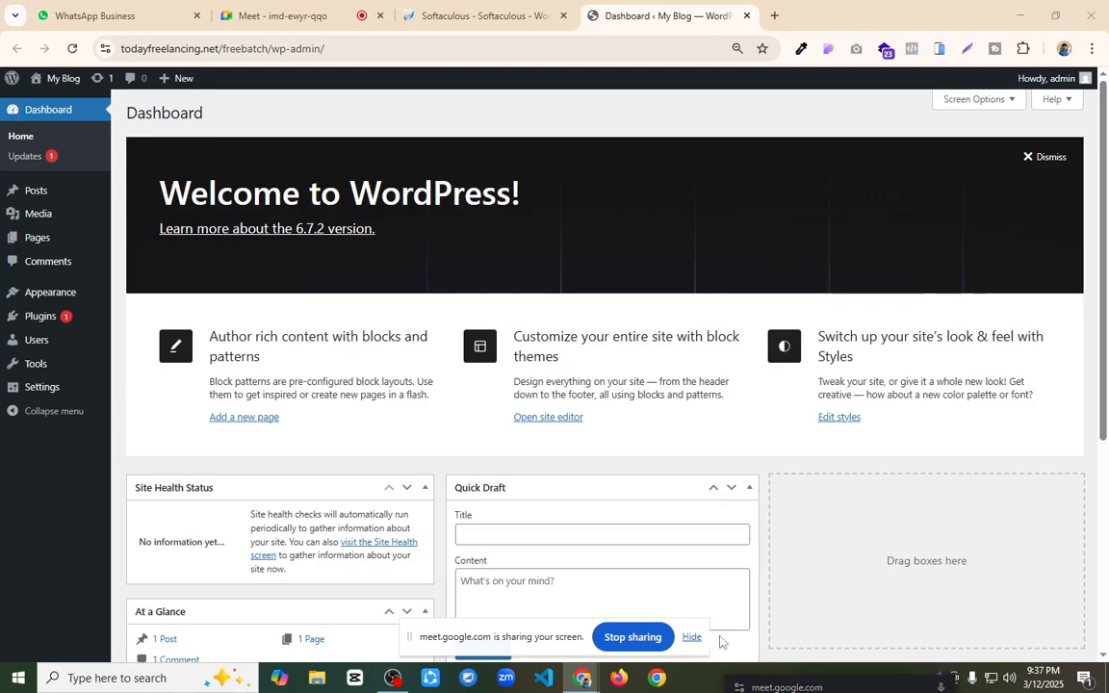
Step: Hide the screen-sharing notice and open todayfreelancing.com in a new browser tab
left_click(691, 636)
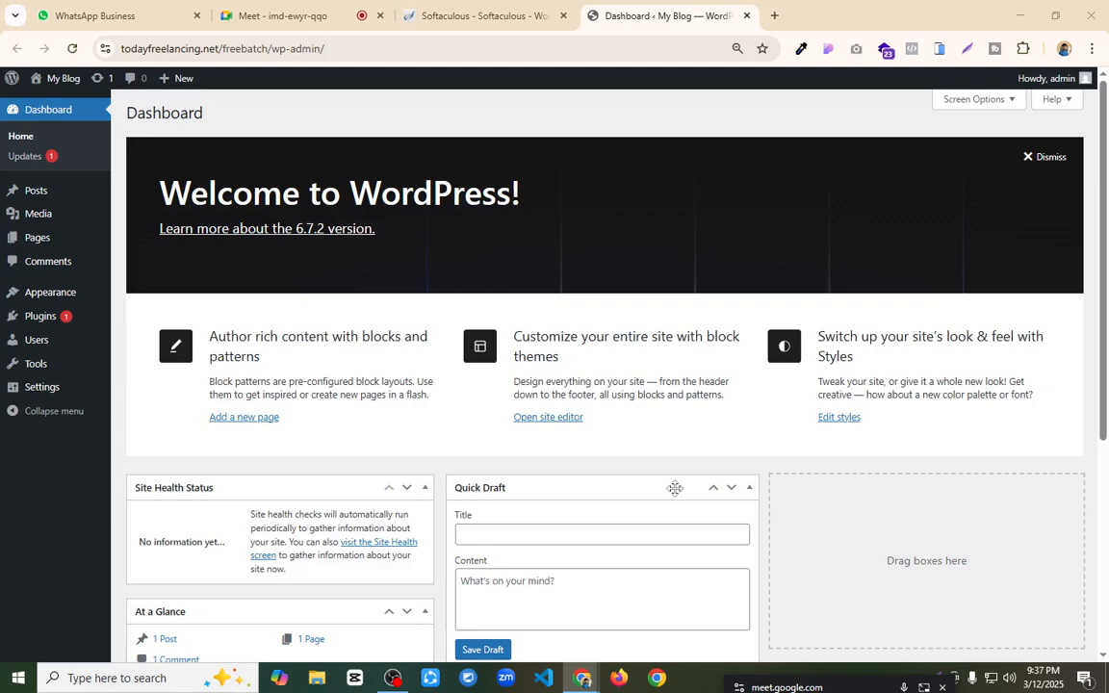
left_click(774, 15)
type("to")
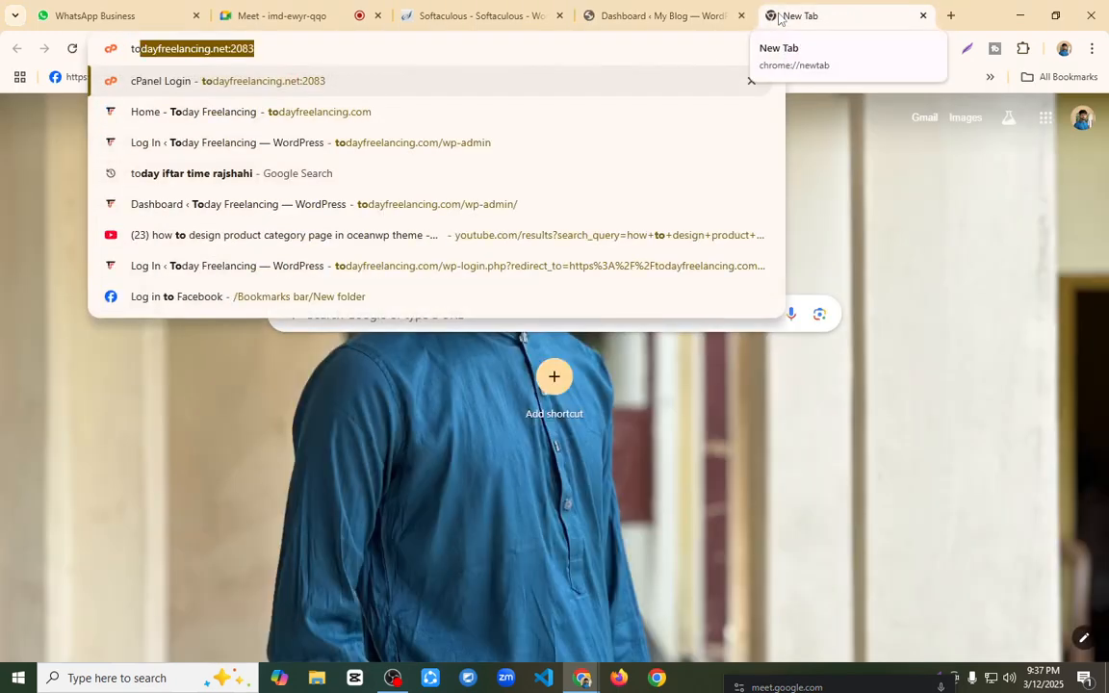
key("Right")
key("BackSpace")
key("BackSpace")
key("BackSpace")
key("BackSpace")
key("BackSpace")
key("BackSpace")
key("BackSpace")
key("BackSpace")
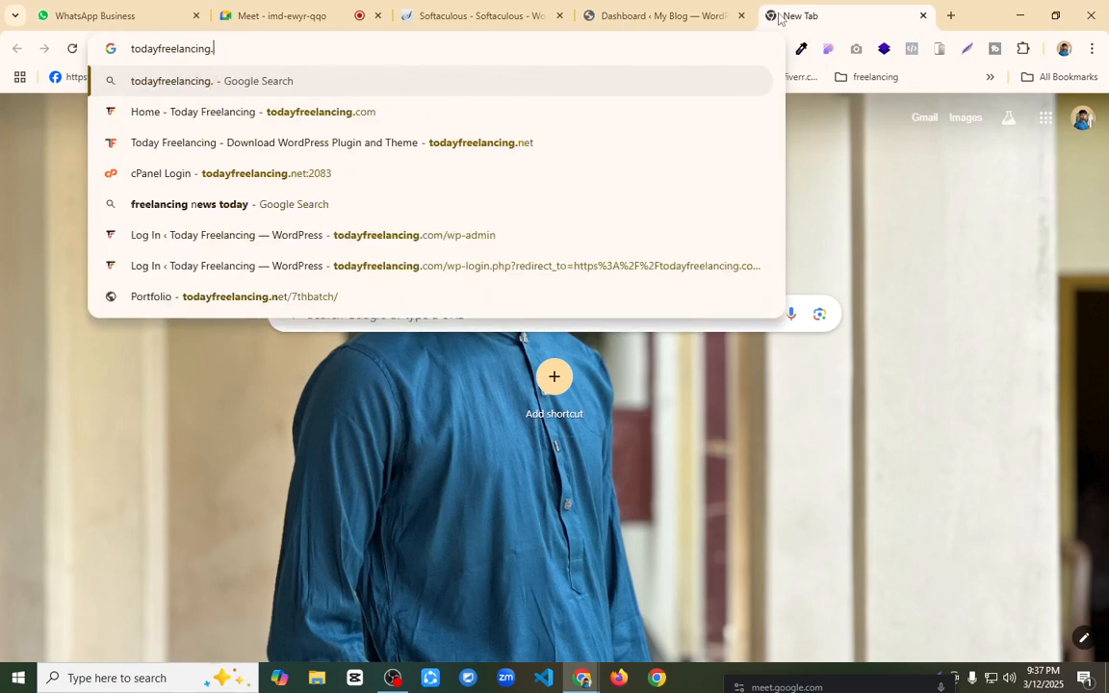
type("c")
key("Return")
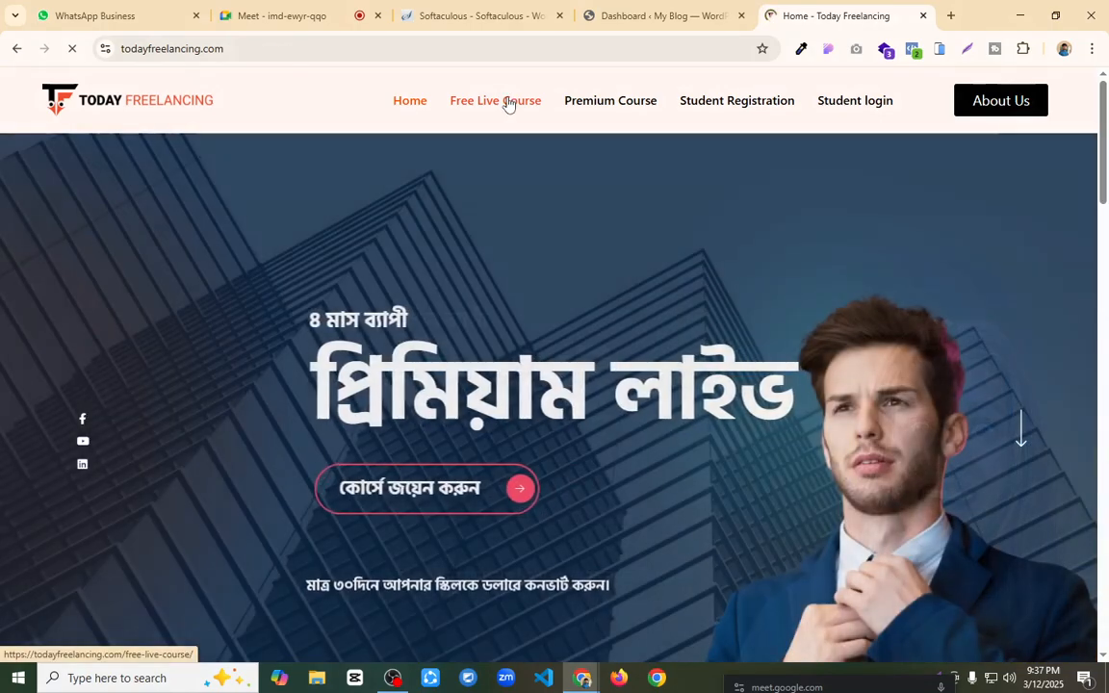
Step: Open the Free Live Course page without its popup and highlight the learning management website design entry in the course list
left_click(508, 105)
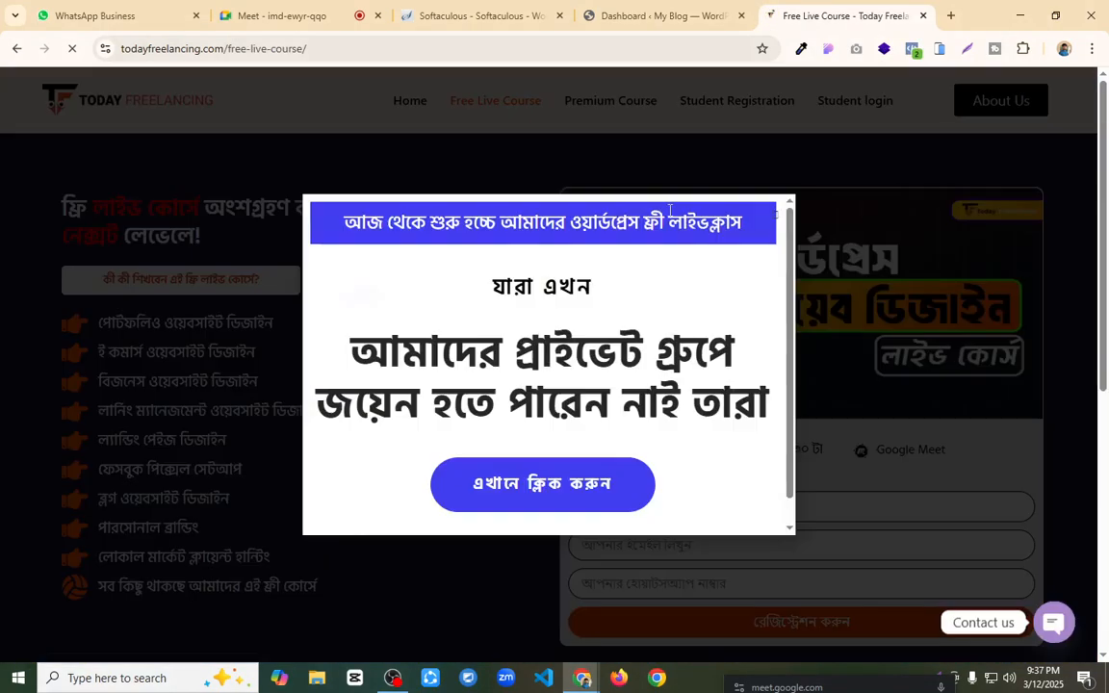
left_click(775, 218)
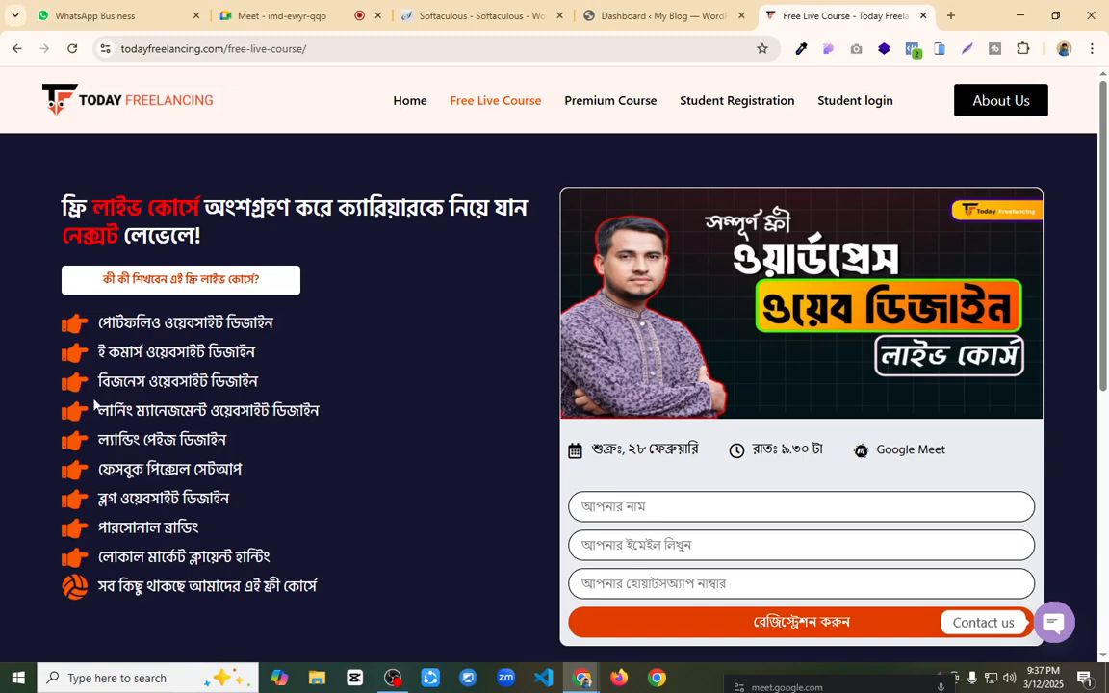
left_click_drag(110, 383, 101, 409)
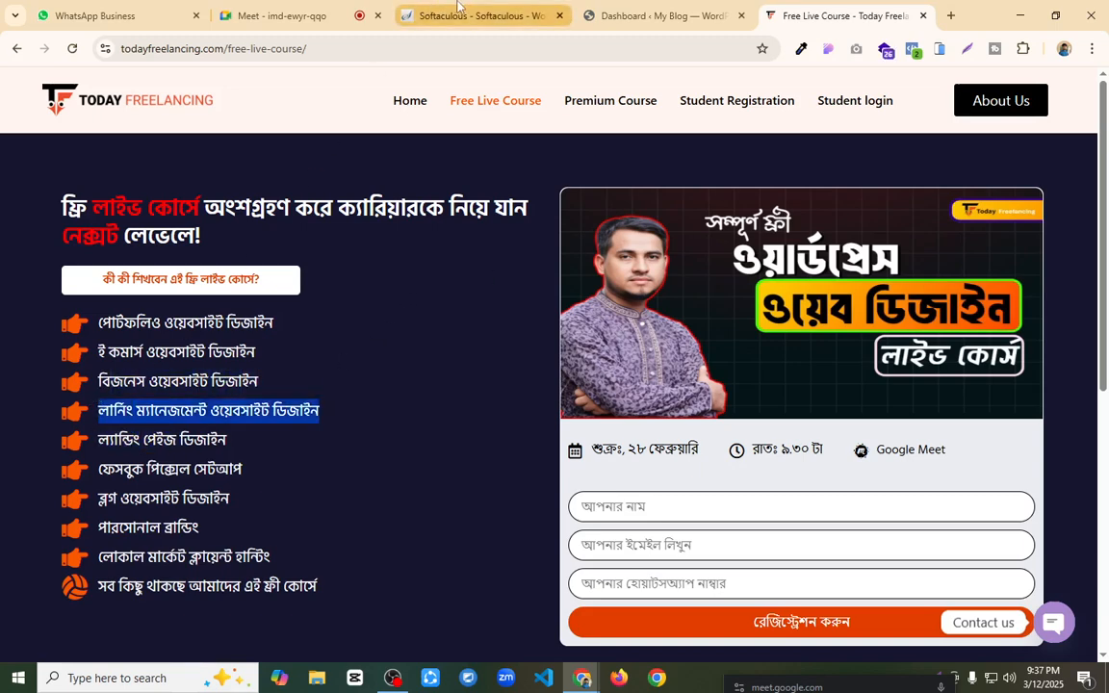
left_click(602, 12)
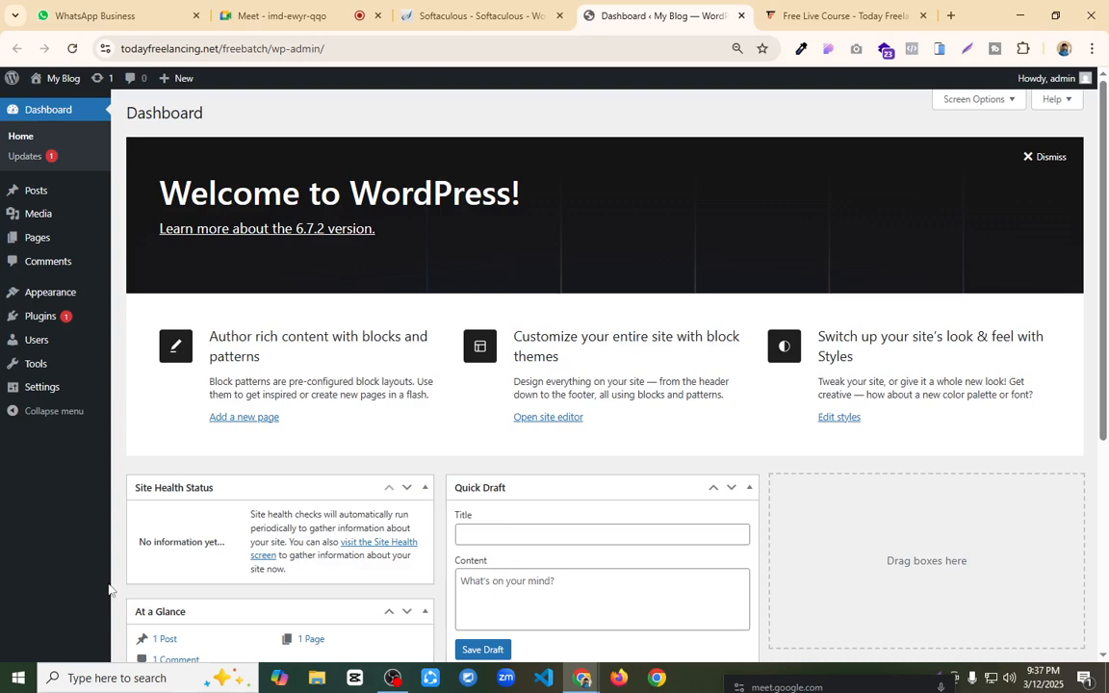
Step: Enter "wordpress lms learn" as a web search query in a new browser tab
left_click(950, 15)
left_click(541, 46)
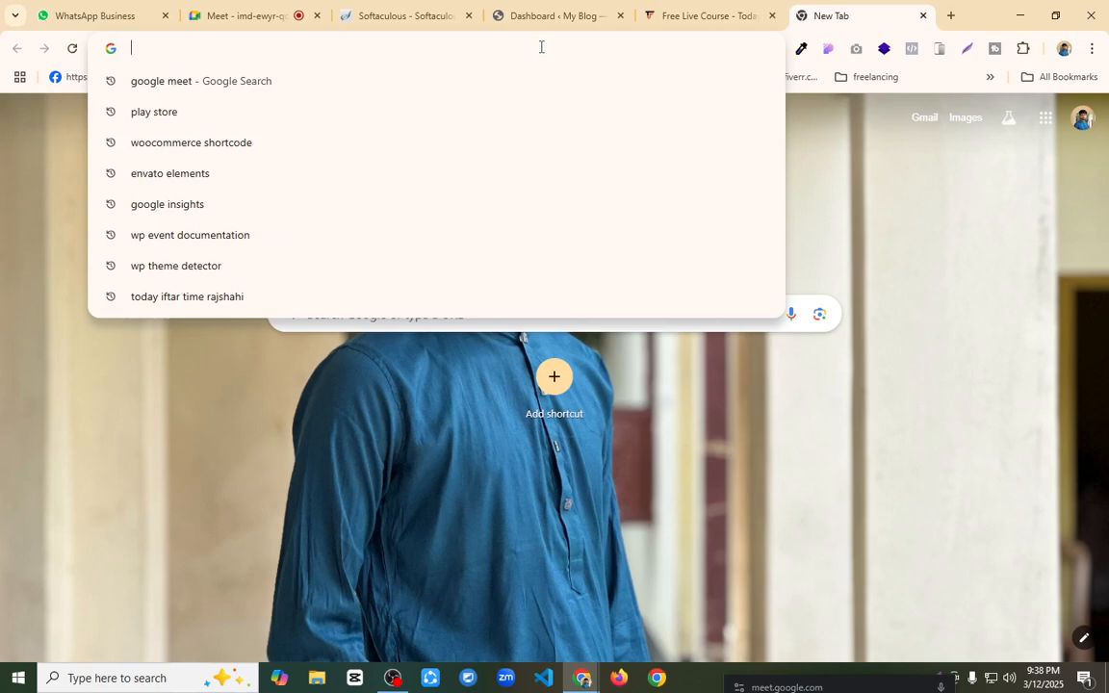
type("wor")
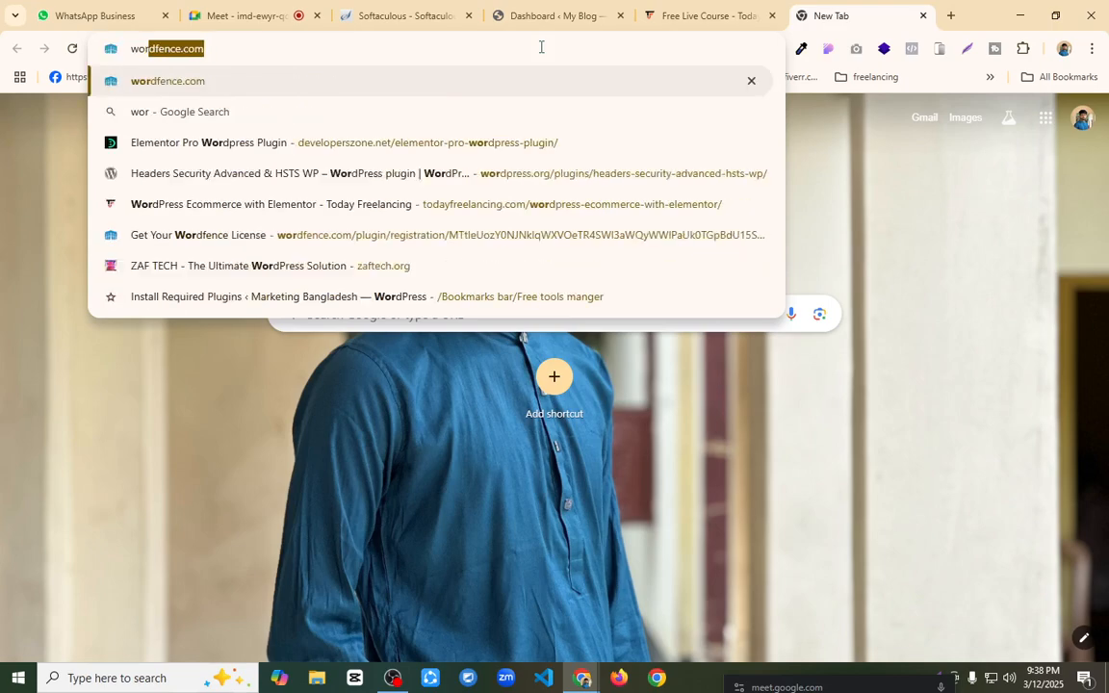
type("dpress lms lead")
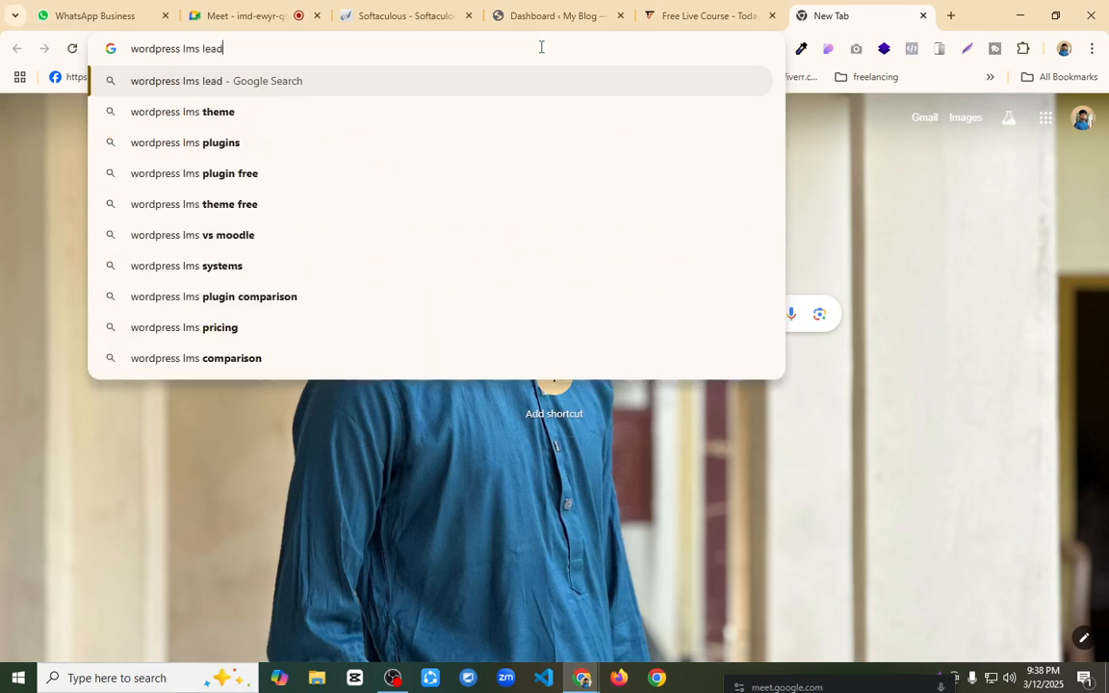
key("BackSpace")
type("rn")
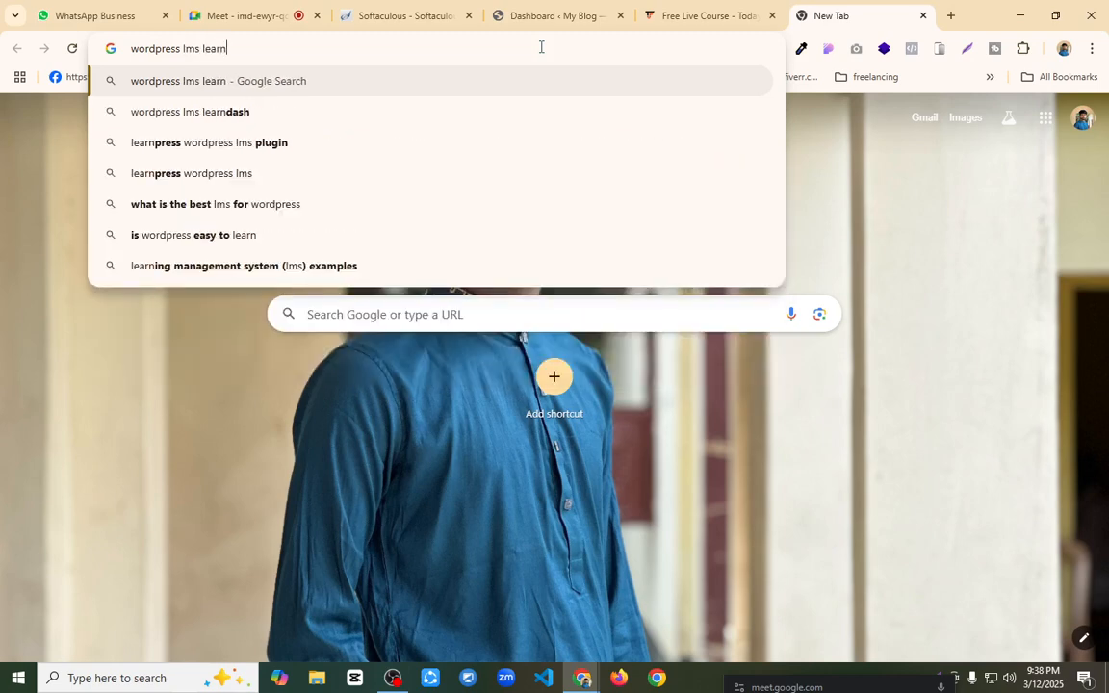
key("Down")
key("Down")
key("Down")
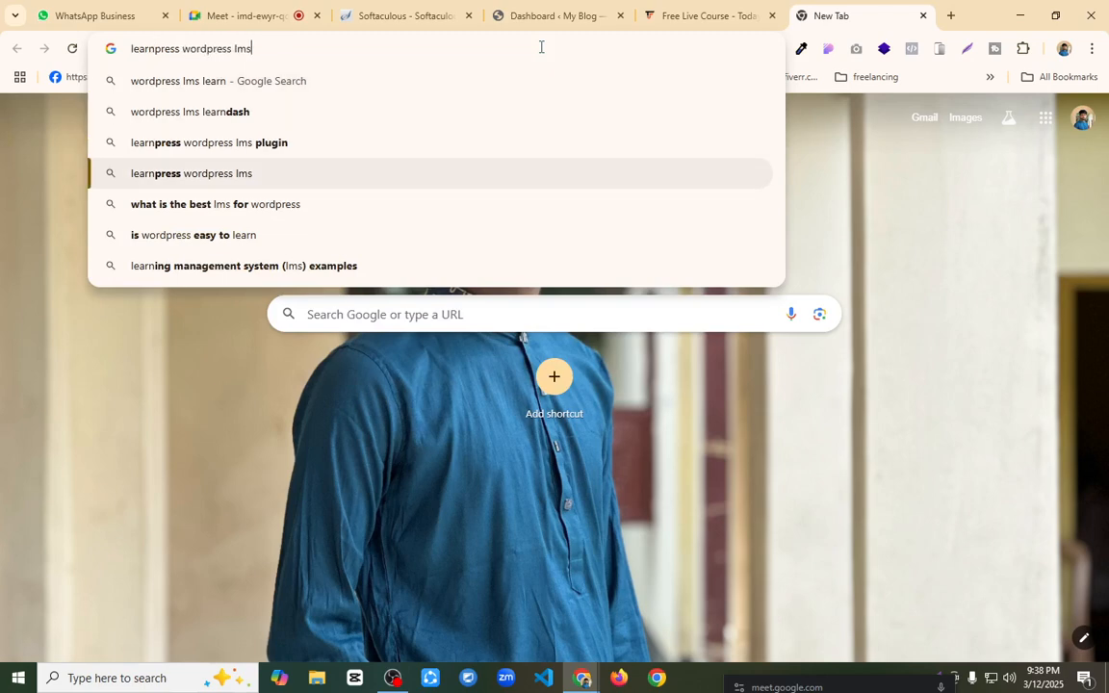
key("Up")
key("Up")
key("Up")
key("Up")
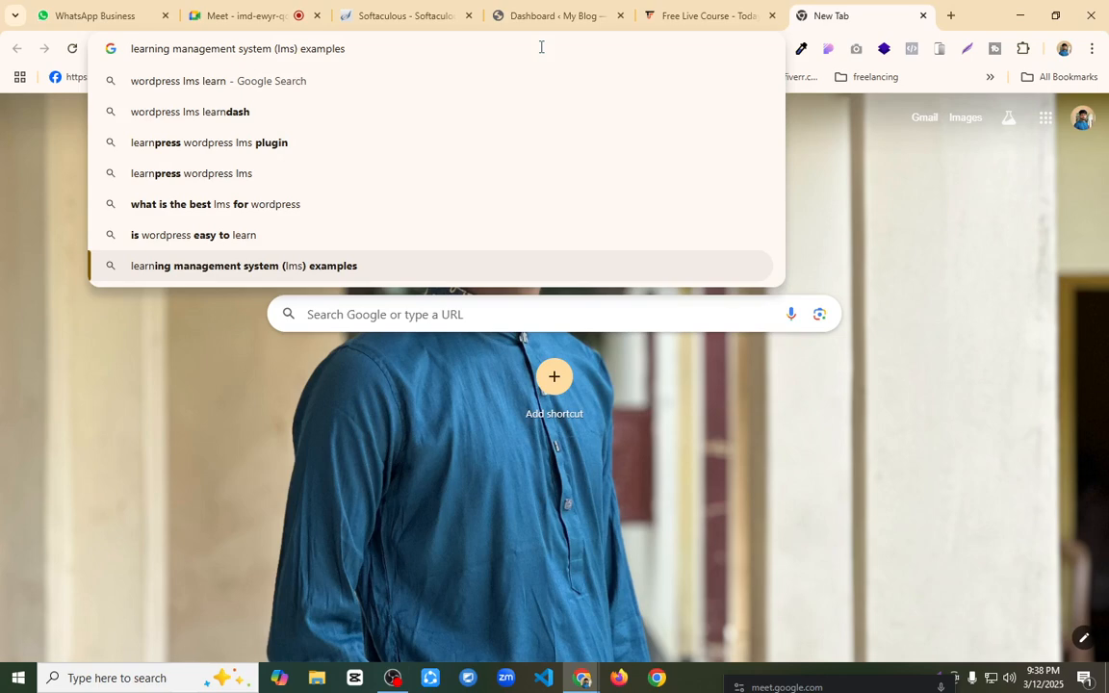
key("Down")
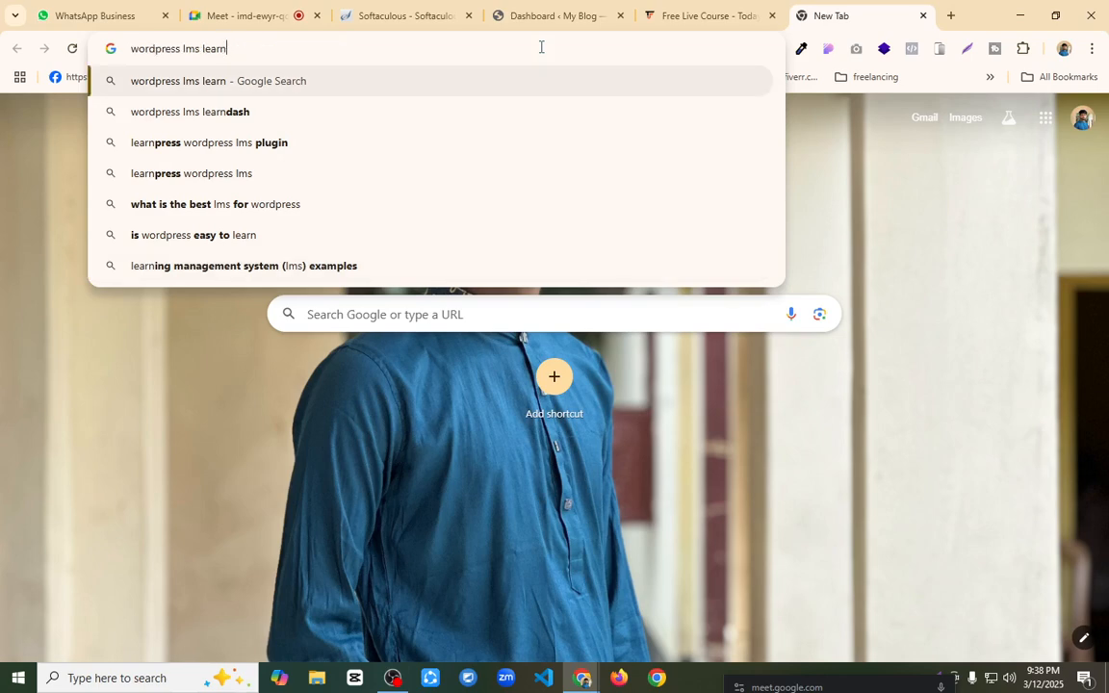
Step: Change the query to "wordpress lms top 10 plugin", run the search and look through the listed WordPress LMS plugins
key("BackSpace")
key("BackSpace")
key("BackSpace")
key("BackSpace")
key("BackSpace")
type("top")
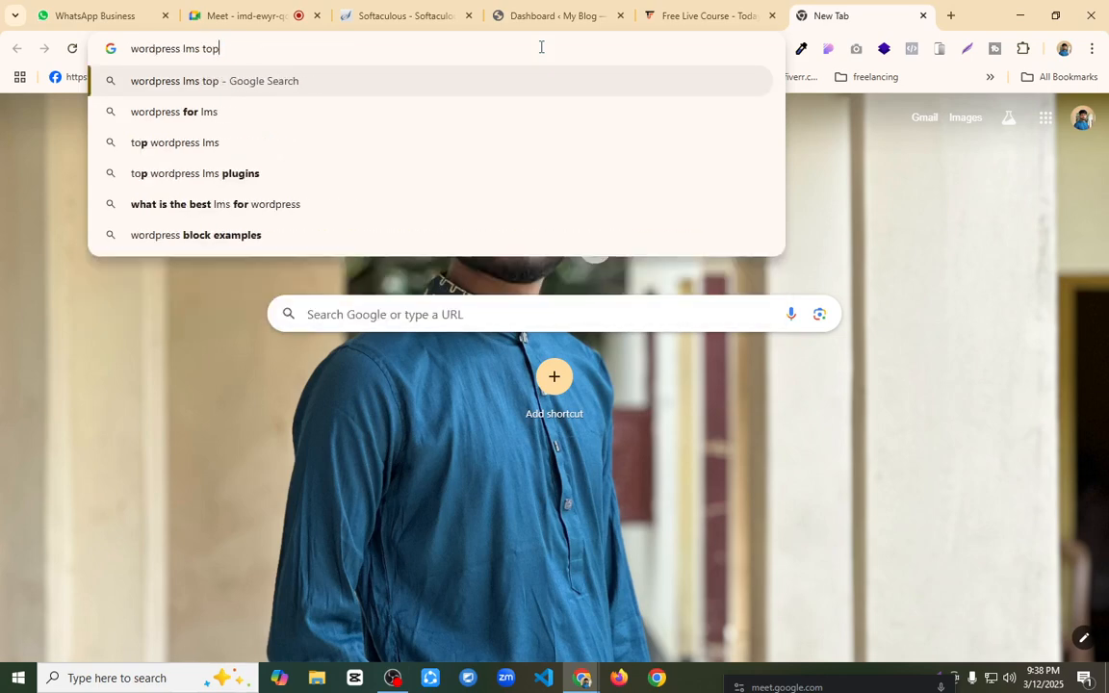
type(" 10 plu")
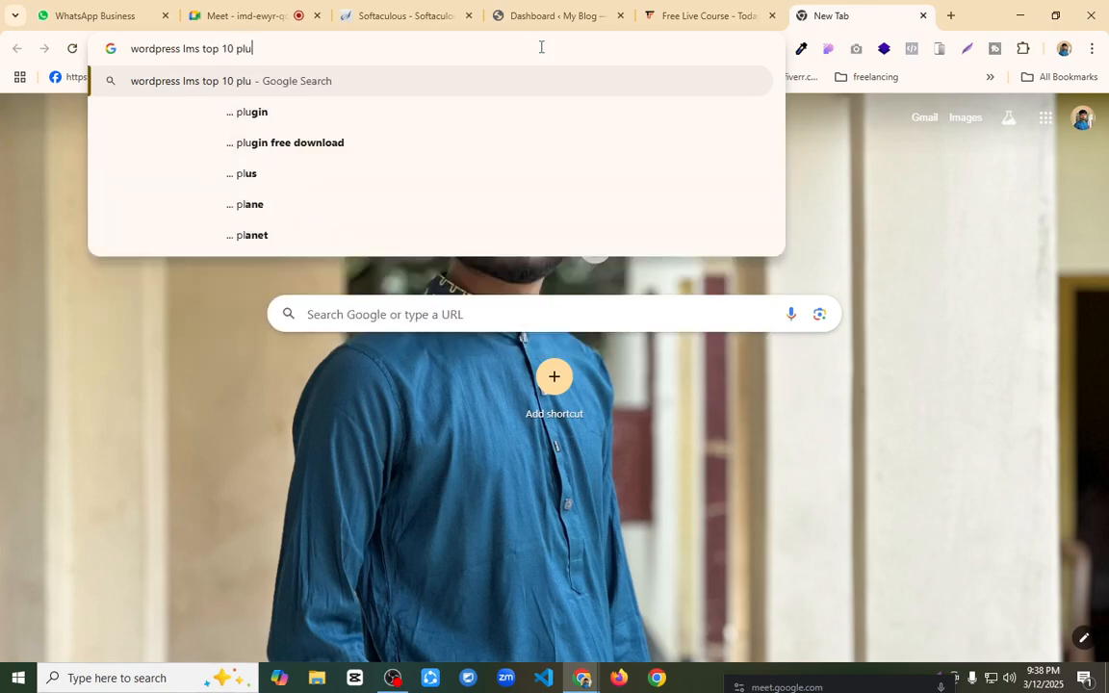
type("gin")
key("Return")
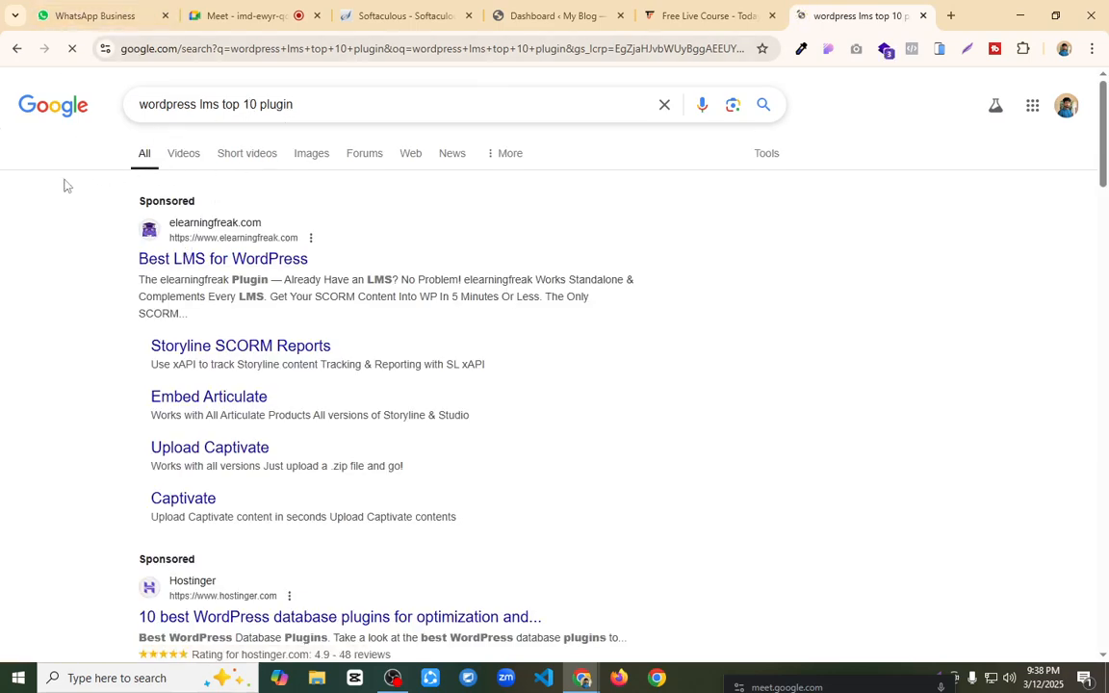
scroll(55, 186, "down", 6)
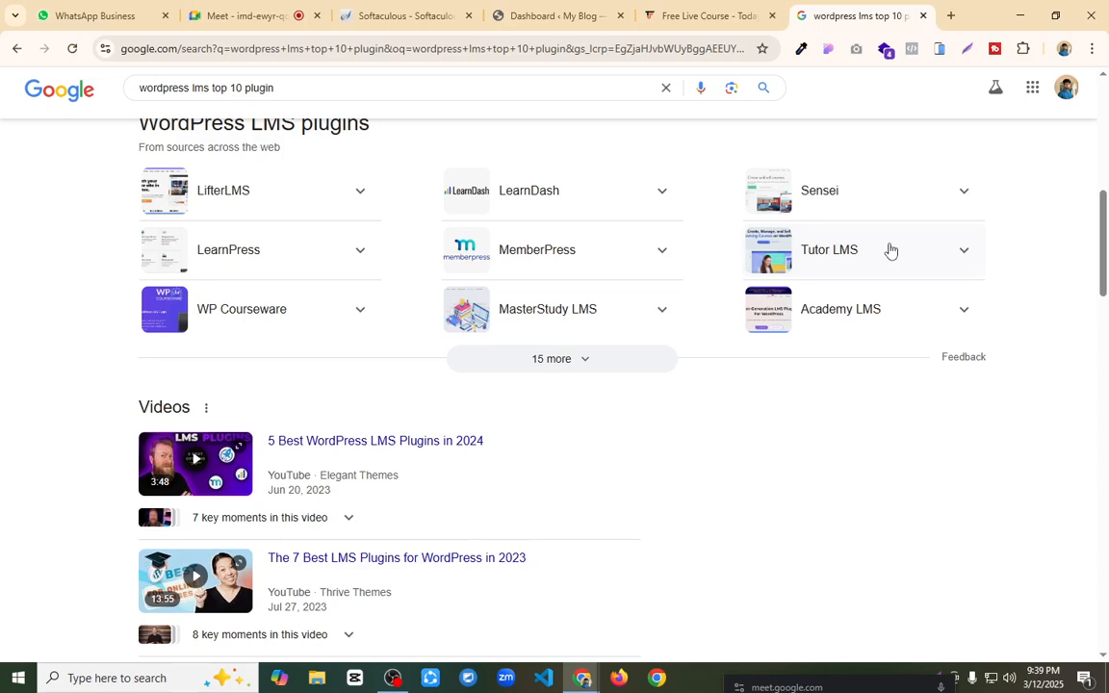
Step: Set the WordPress site's permalink structure to Post name and save the change
left_click(638, 8)
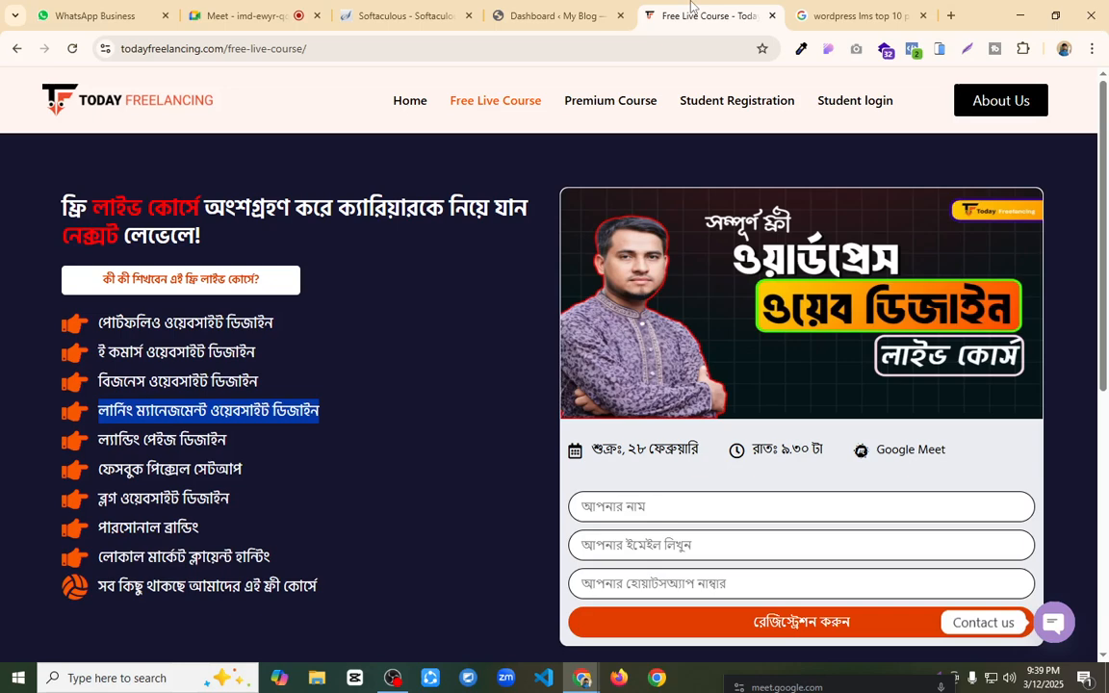
left_click(558, 8)
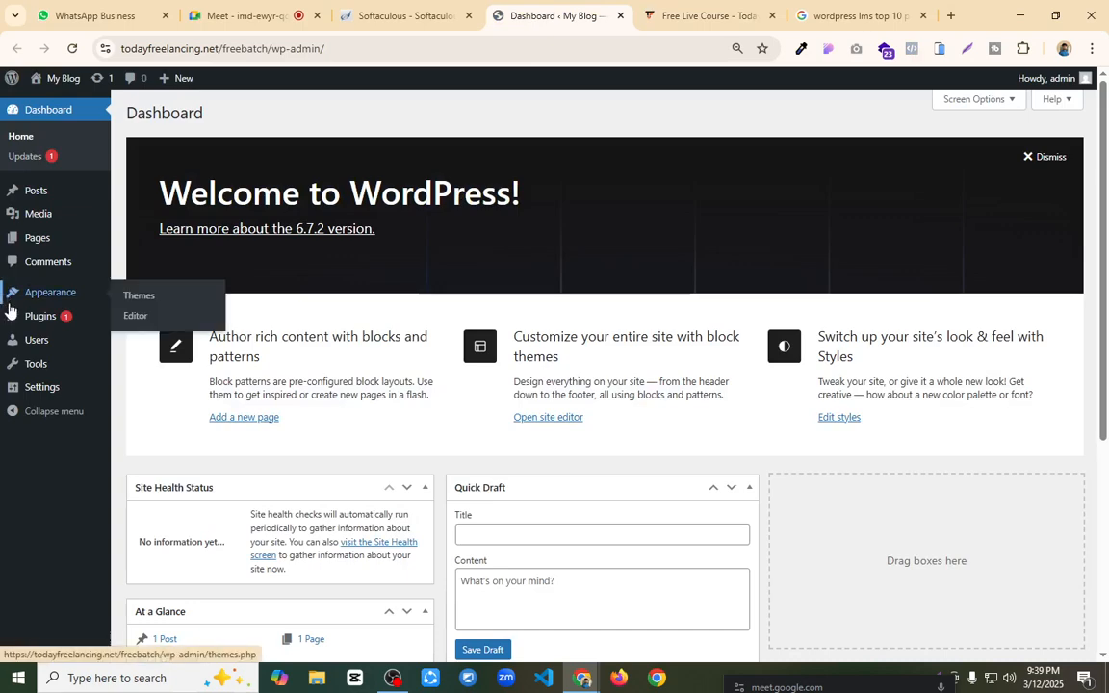
mouse_move(32, 321)
mouse_move(46, 388)
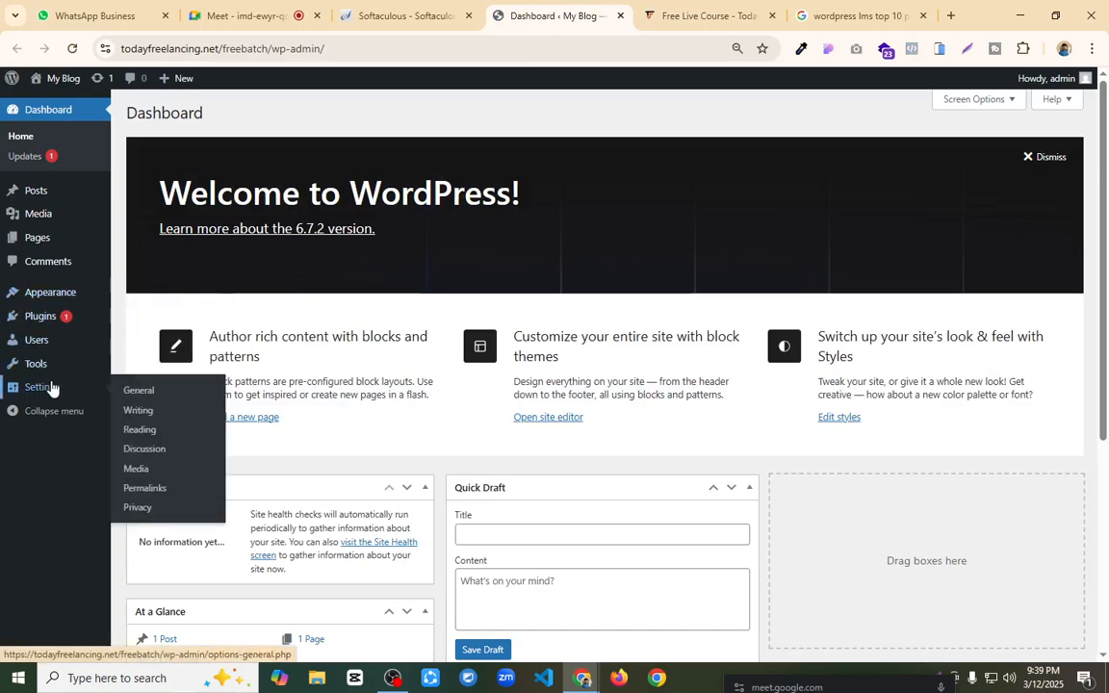
left_click(159, 490)
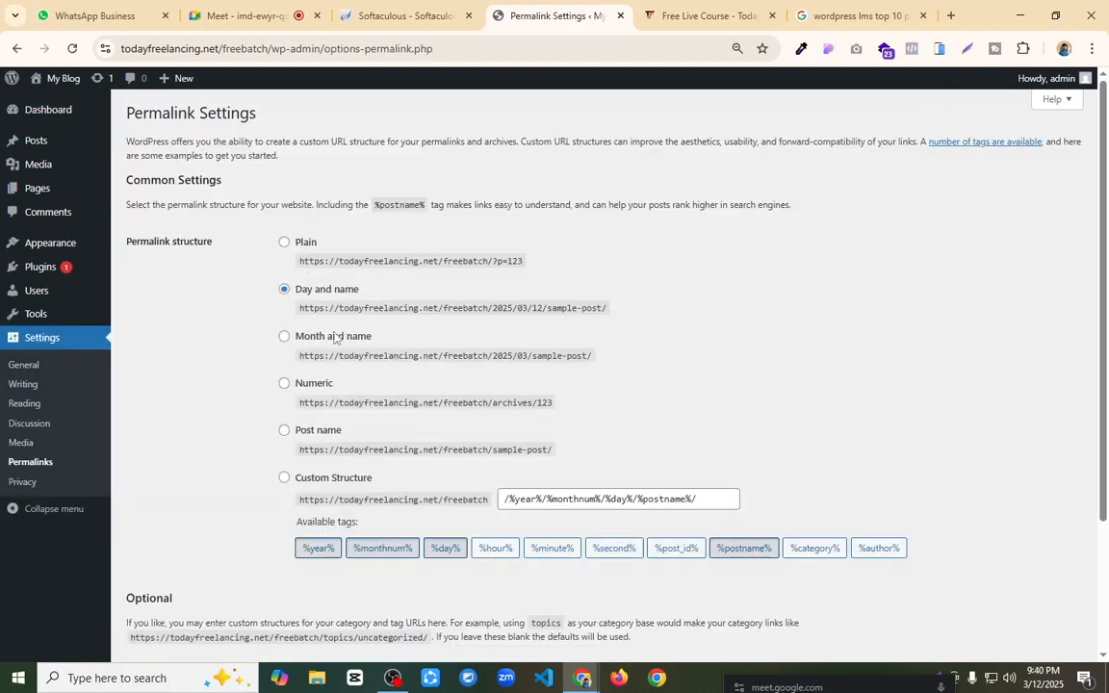
left_click(284, 430)
scroll(218, 337, "down", 3)
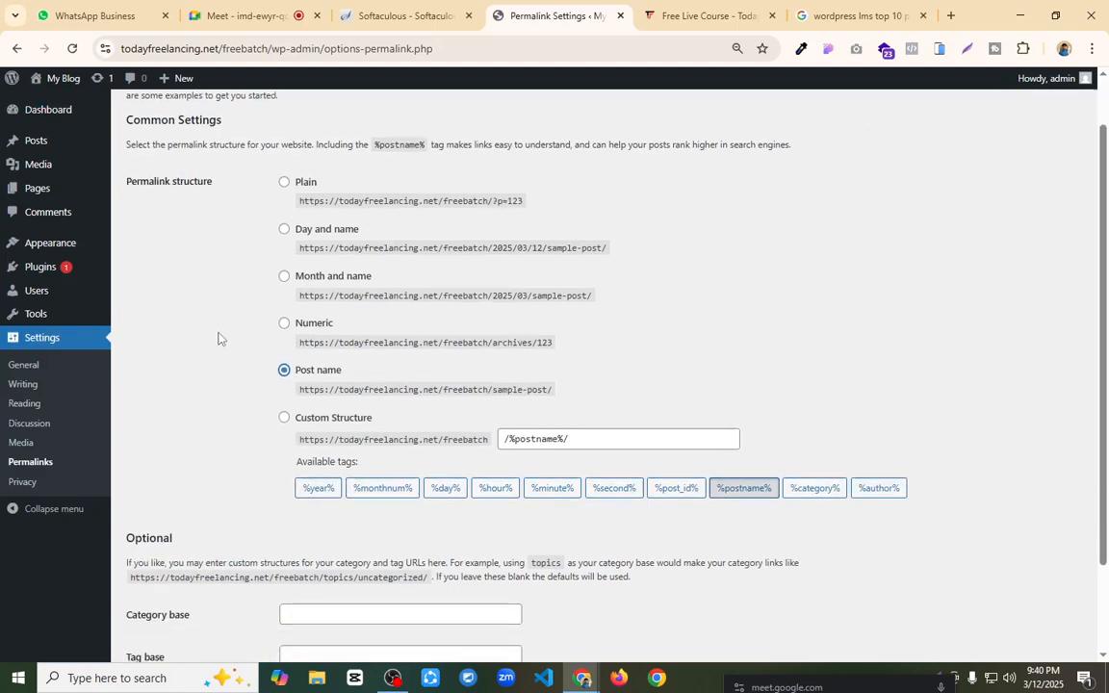
left_click(147, 591)
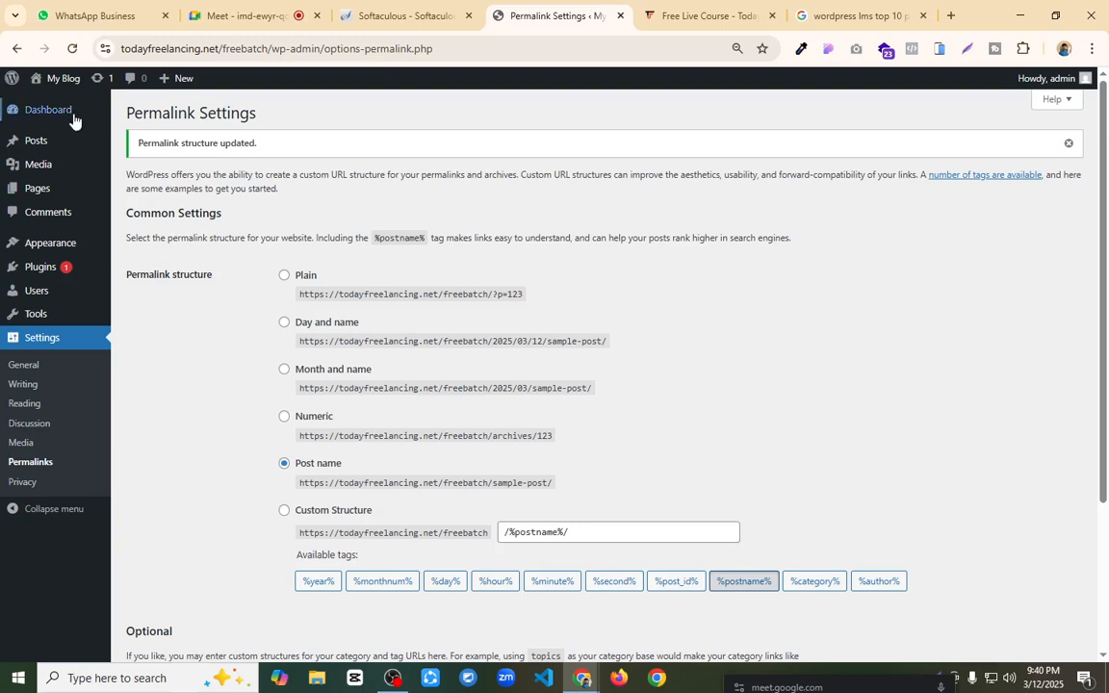
Step: Allow anyone to register through the Membership option in the site's general settings and save the changes
mouse_move(68, 115)
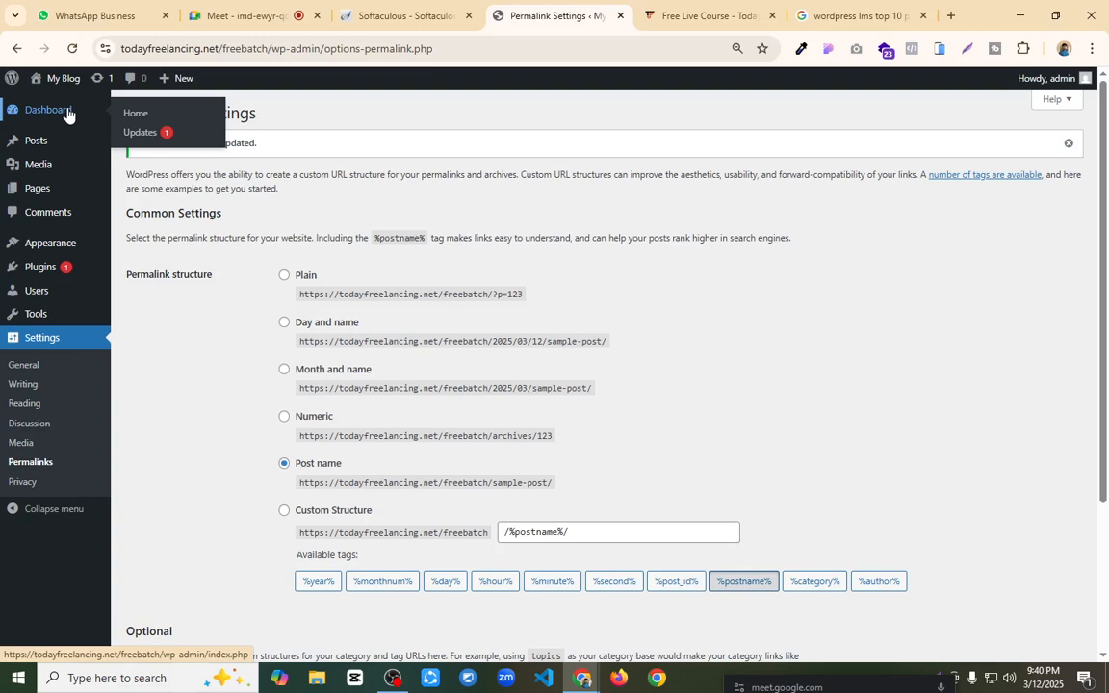
mouse_move(46, 277)
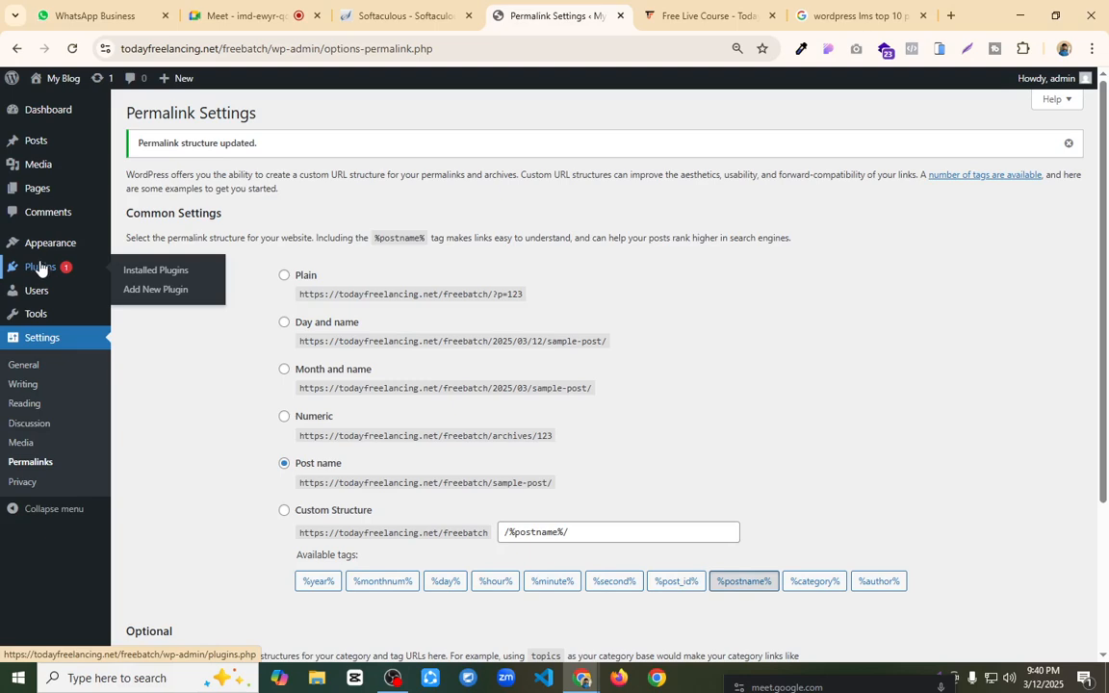
left_click(18, 368)
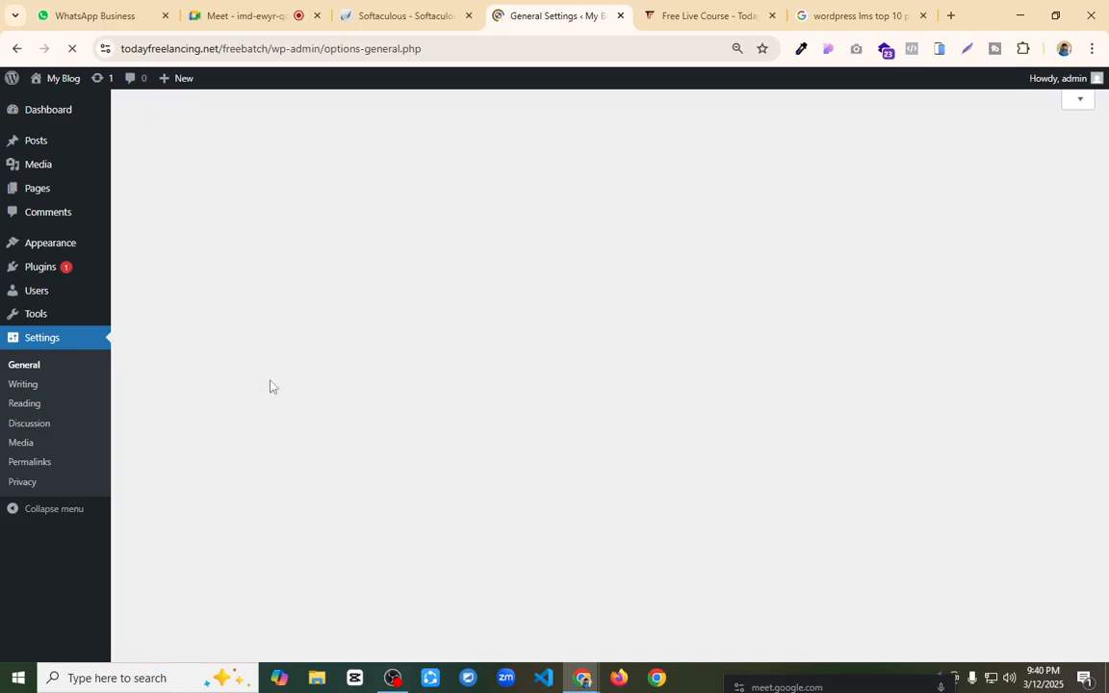
scroll(287, 344, "down", 2)
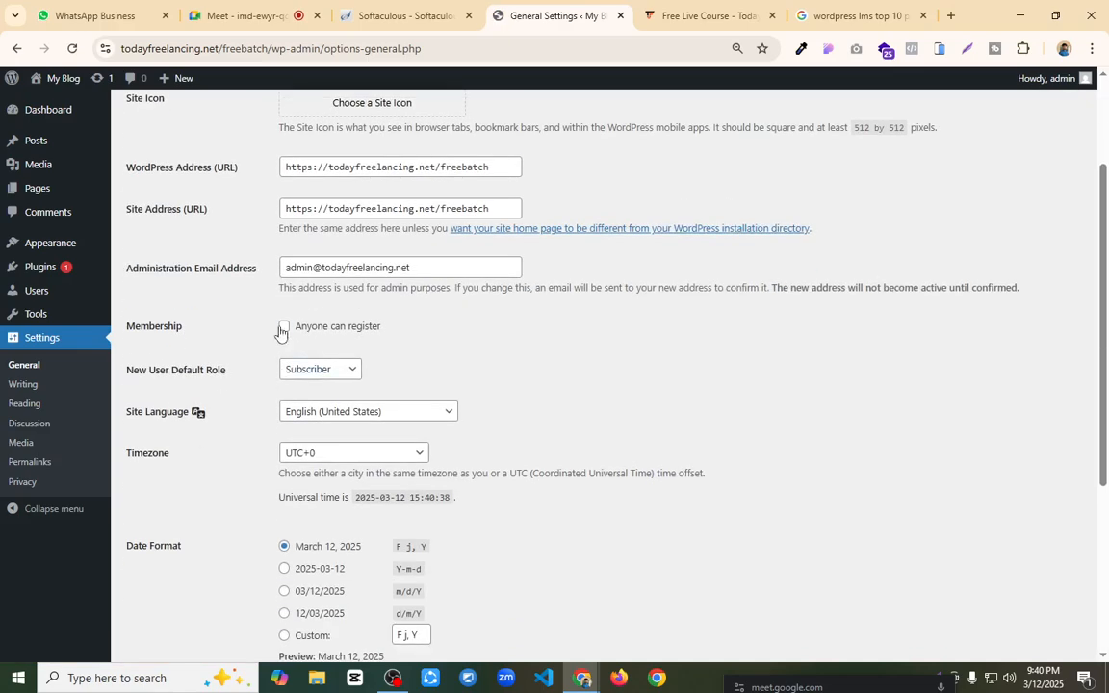
scroll(280, 332, "down", 3)
left_click(177, 591)
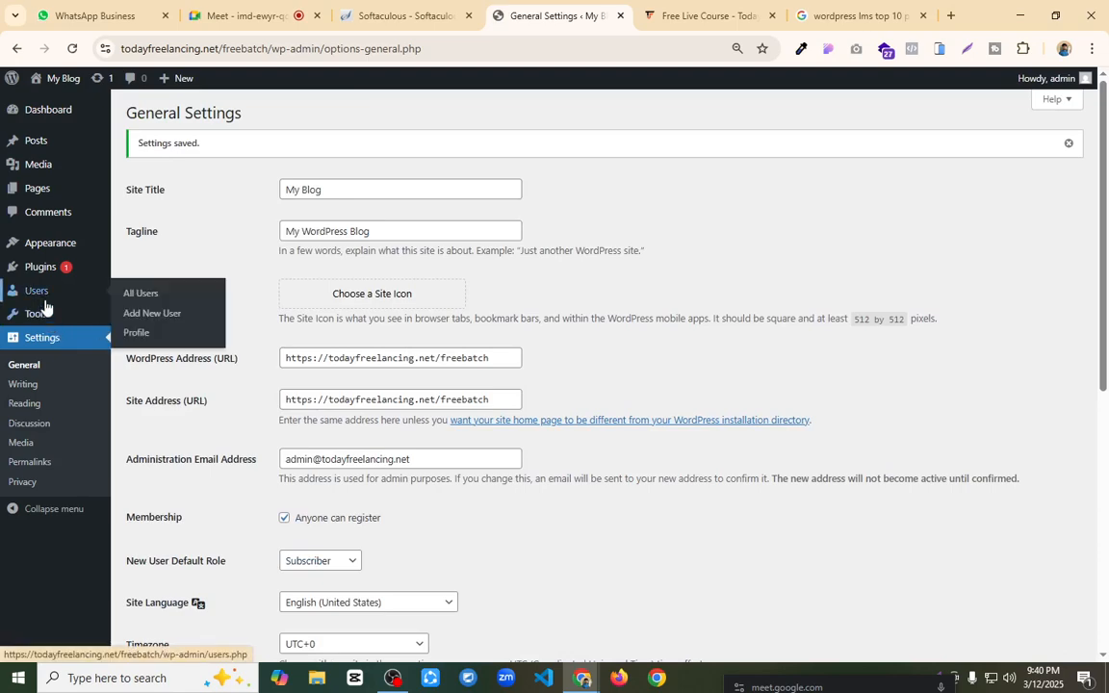
Step: Bulk-delete the installed plugins Akismet Anti-spam and Hello Dolly together with their data
mouse_move(66, 277)
left_click(132, 272)
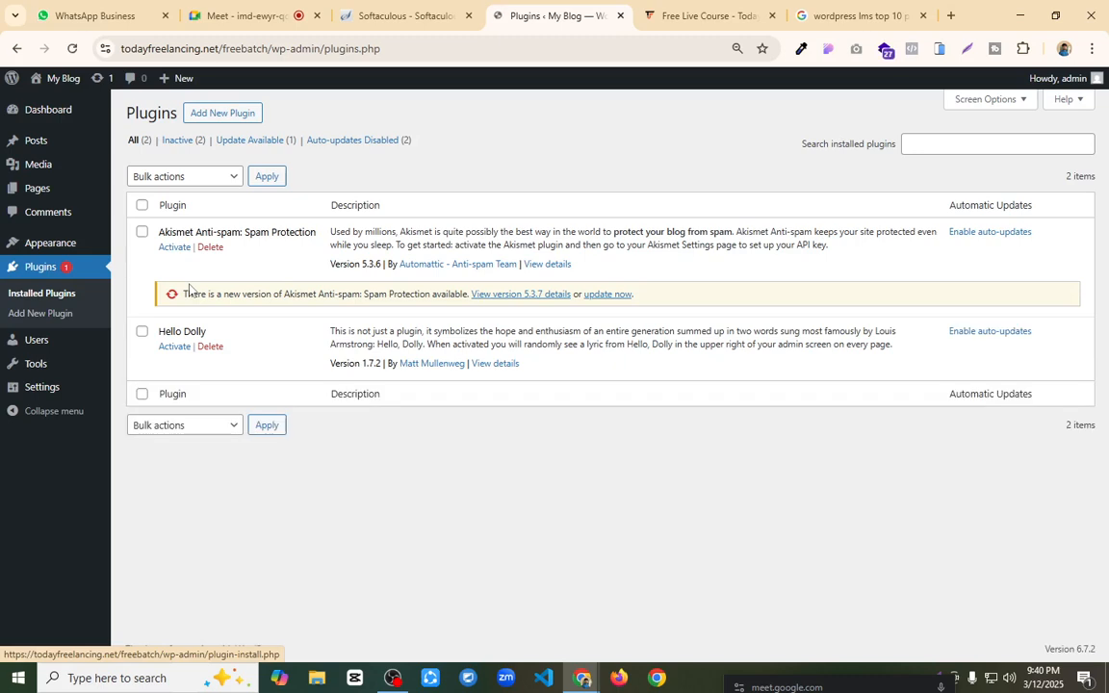
left_click(141, 205)
left_click(220, 175)
left_click(197, 176)
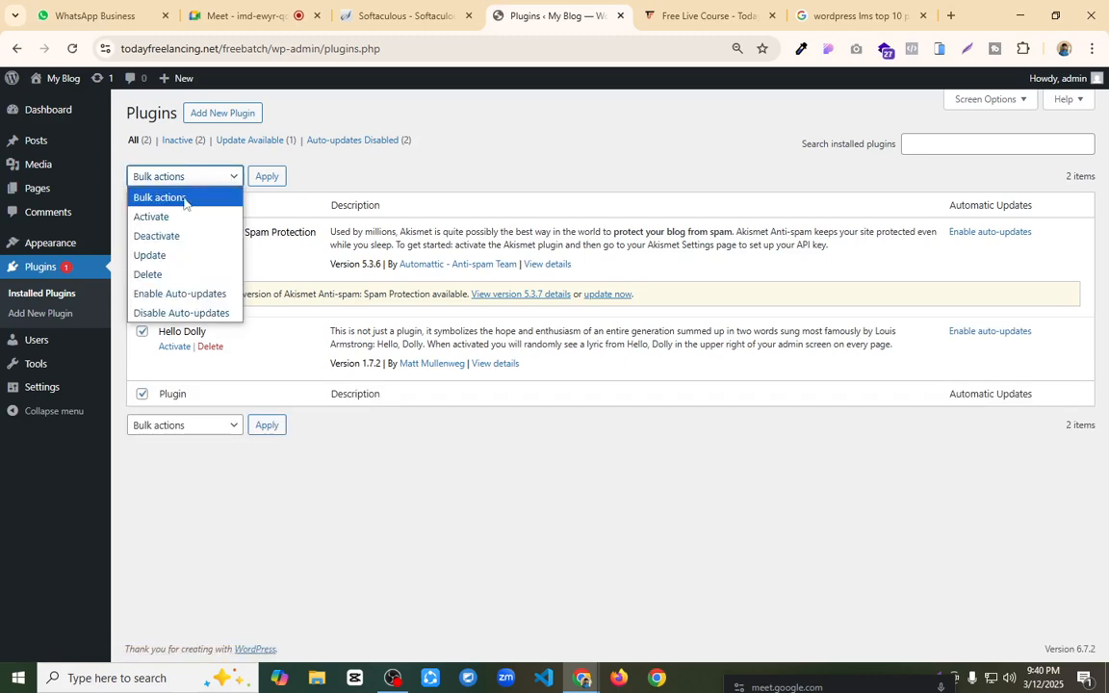
left_click(150, 273)
left_click(267, 177)
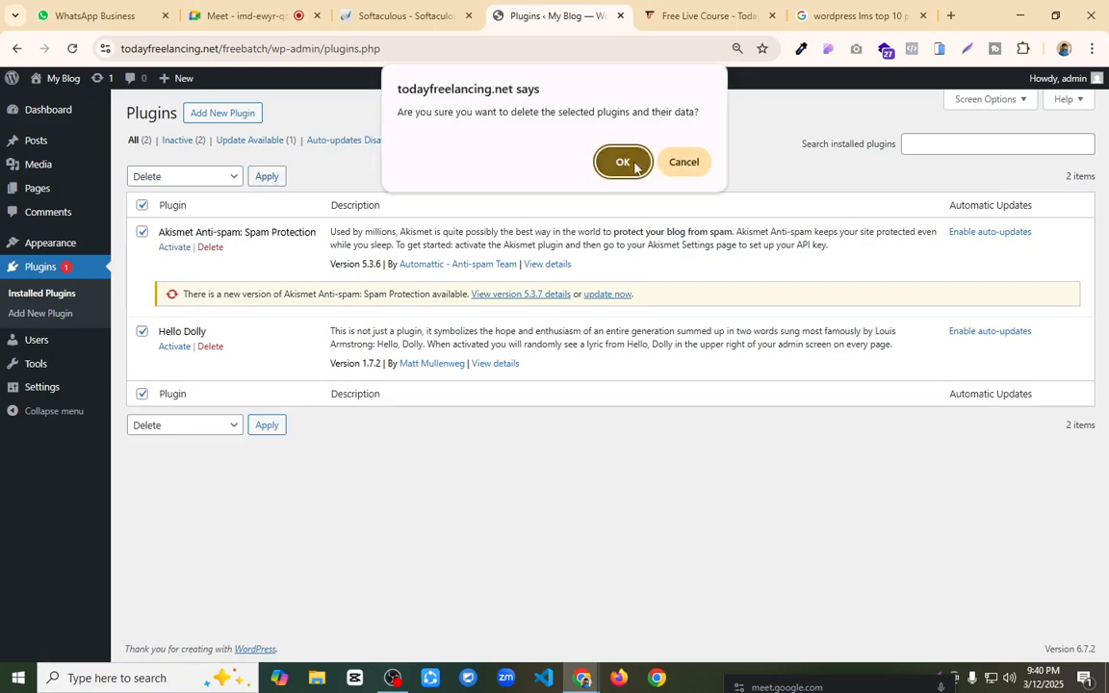
left_click(623, 162)
Step: Search the plugin directory for "envato", install the Envato Elements plugin and activate it
mouse_move(80, 245)
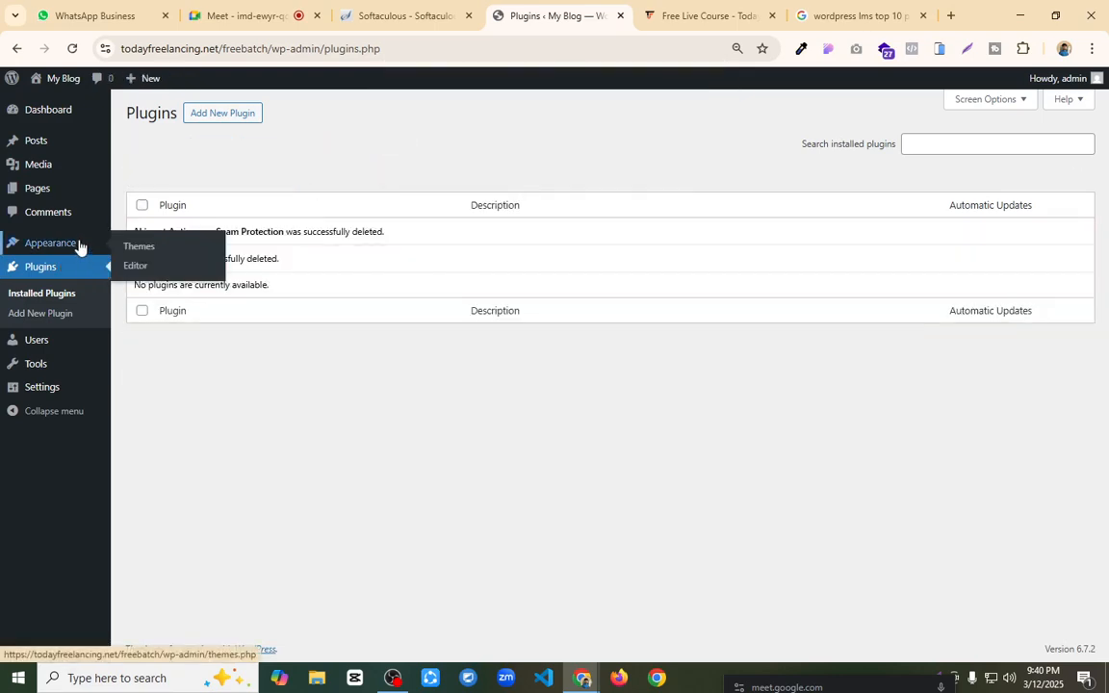
left_click(228, 116)
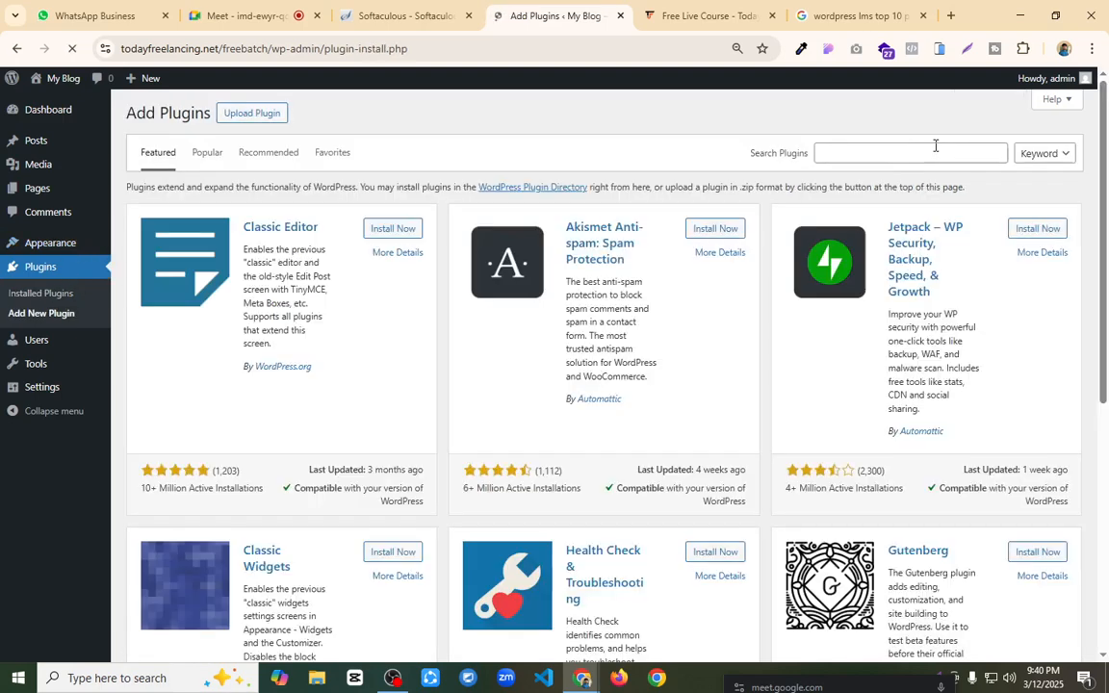
left_click(911, 154)
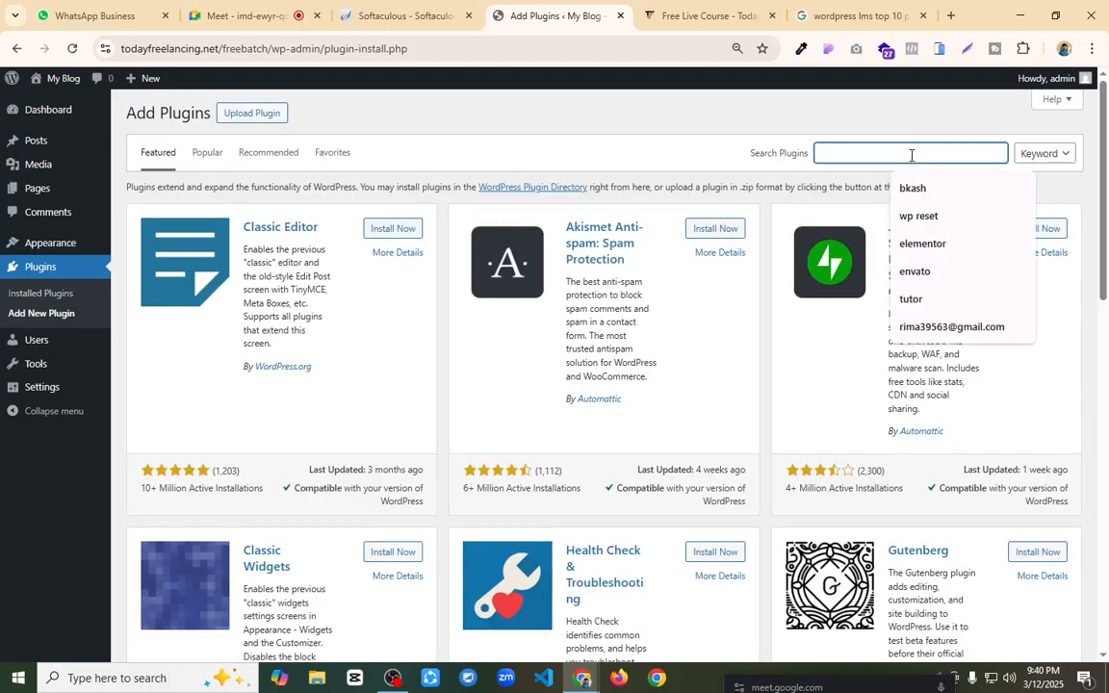
left_click(914, 272)
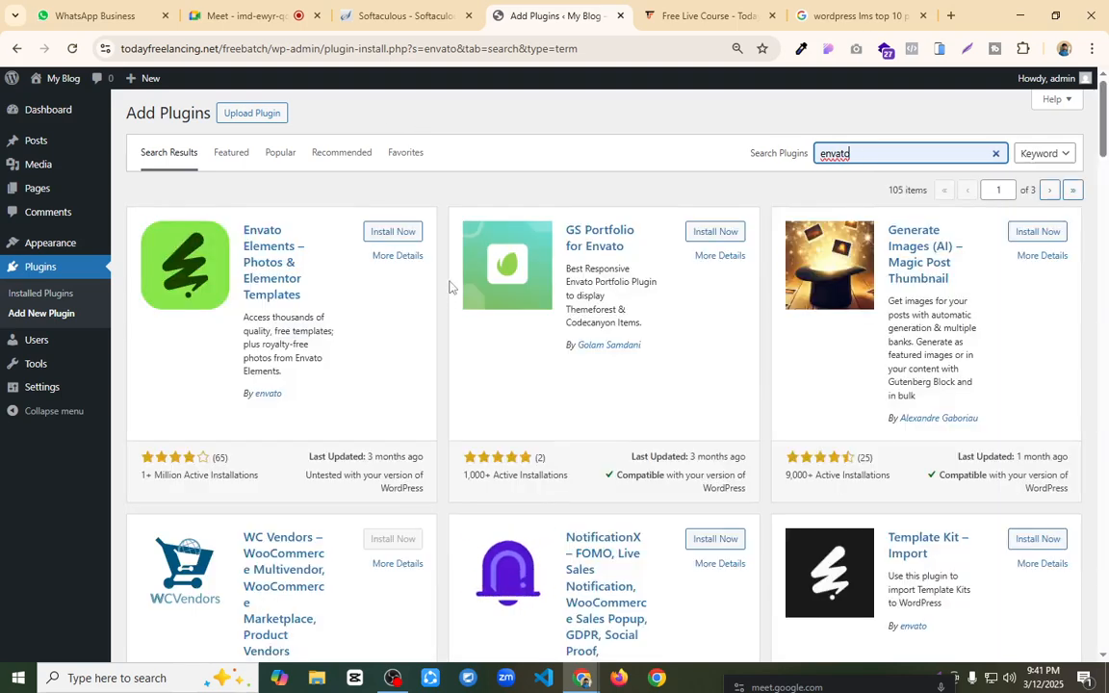
left_click(408, 236)
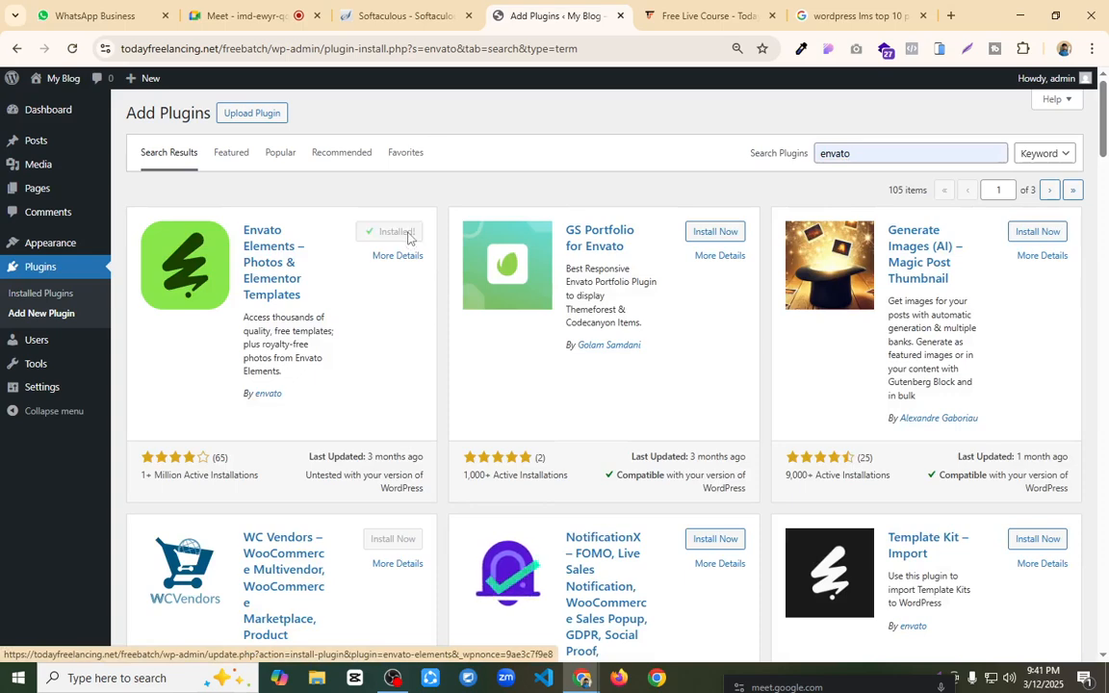
left_click(408, 236)
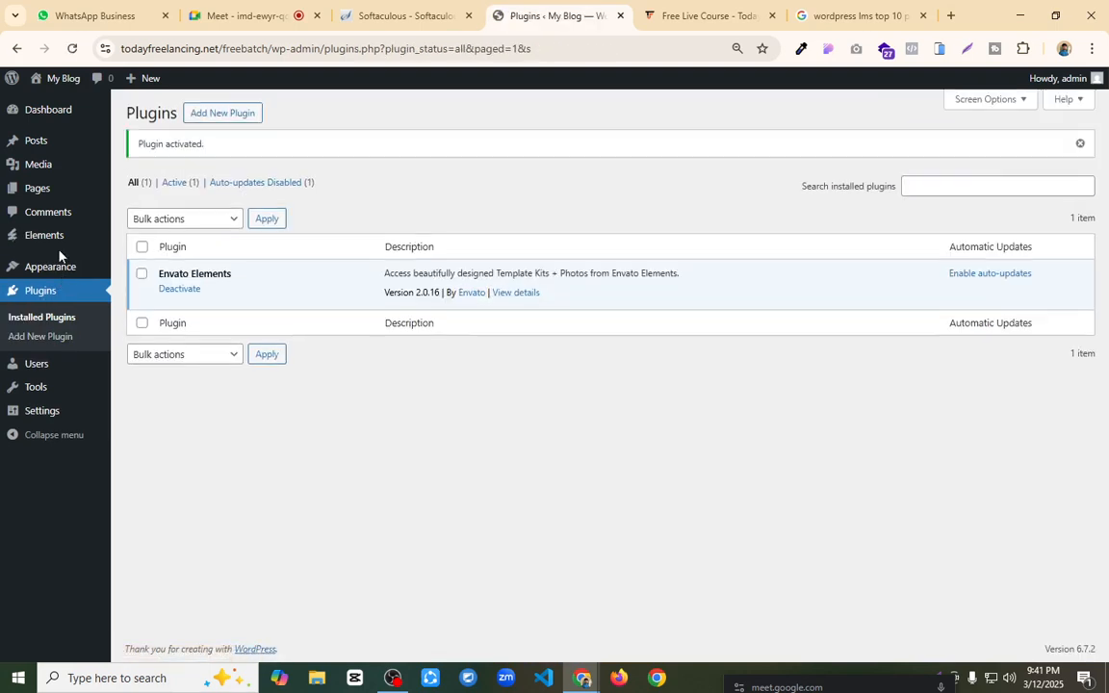
Step: Install the Hello Elementor theme from the popular themes and activate it on the site
mouse_move(58, 265)
left_click(151, 276)
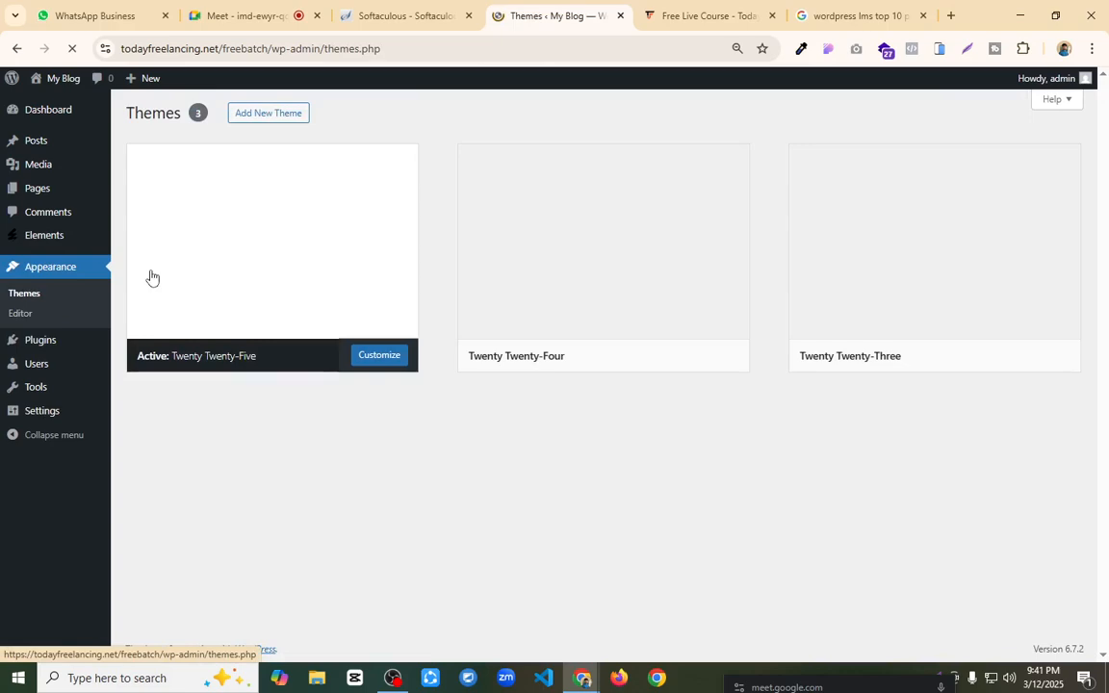
left_click(254, 111)
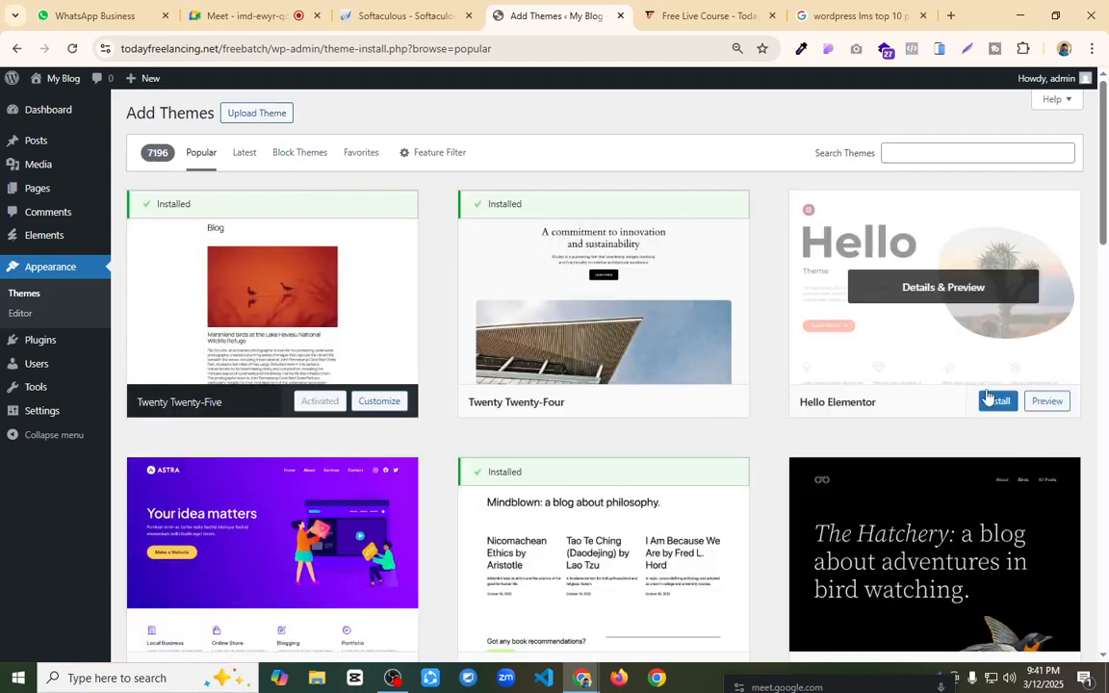
left_click(1000, 403)
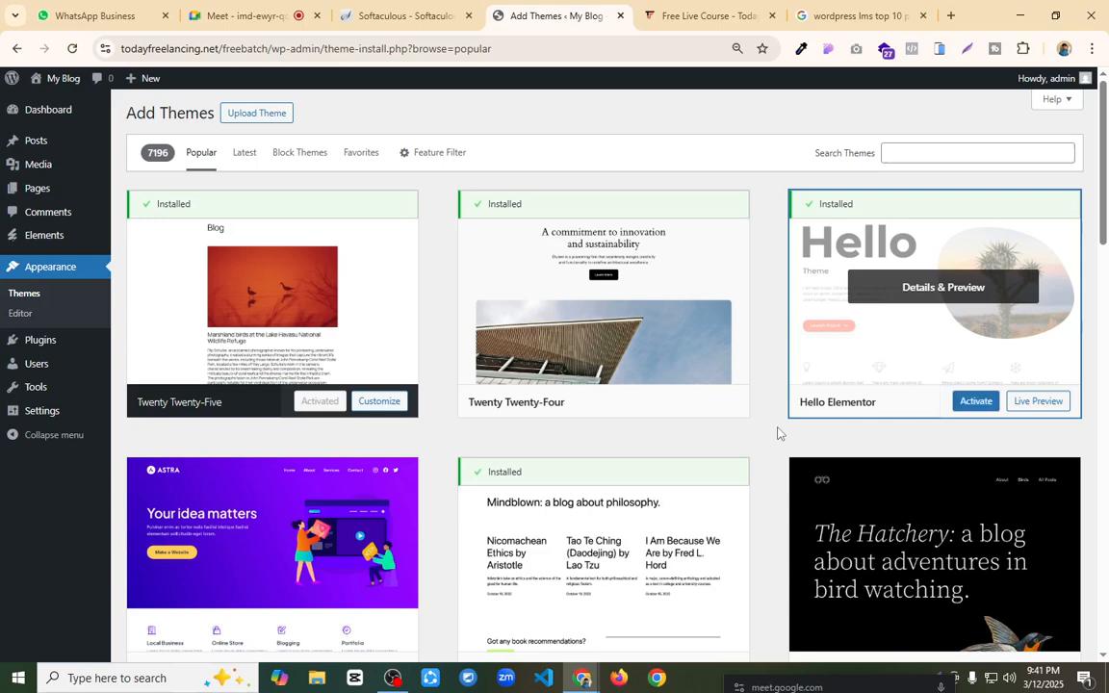
left_click(987, 406)
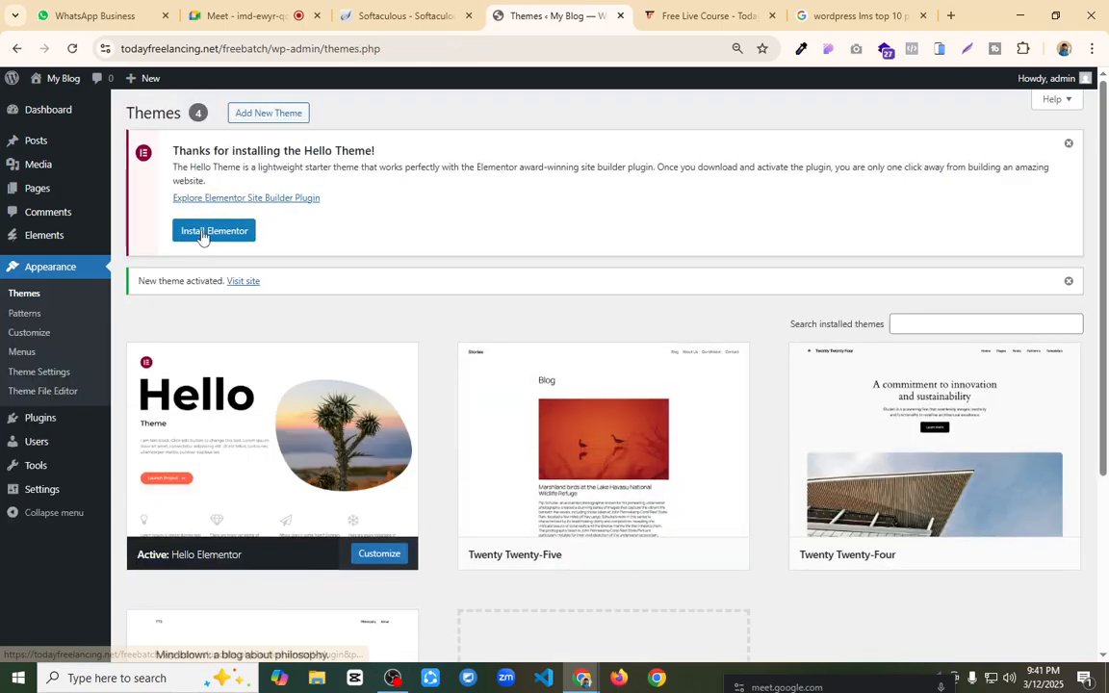
Step: Install and activate the Elementor plugin recommended by the Hello theme, and close its account onboarding
left_click(203, 234)
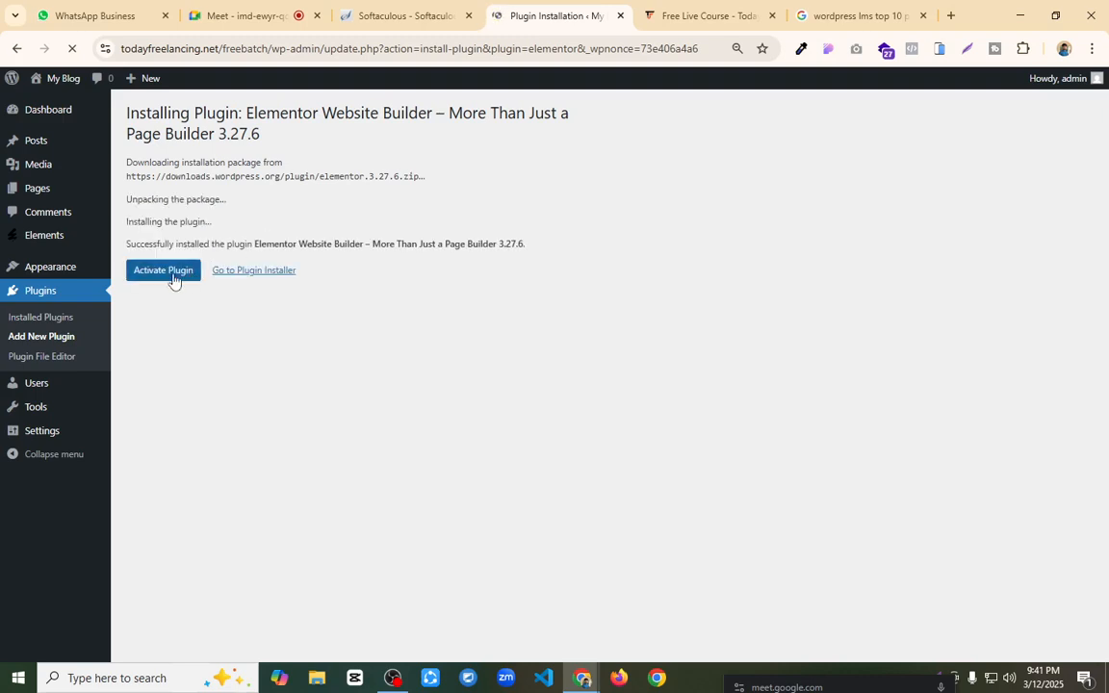
left_click(161, 275)
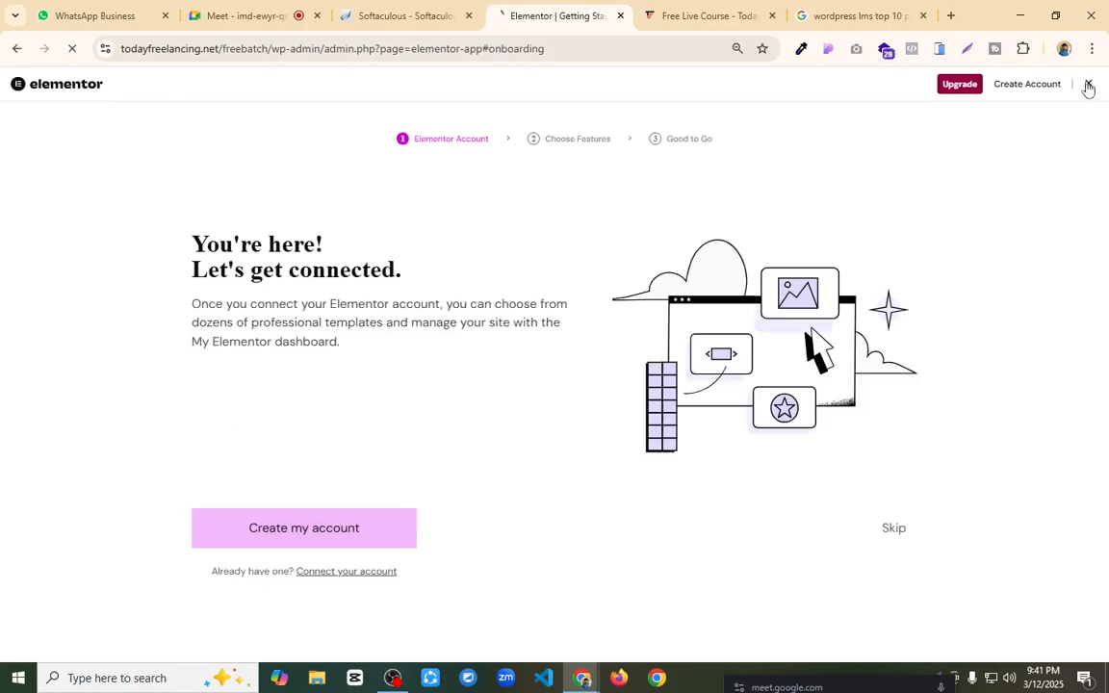
left_click(1089, 85)
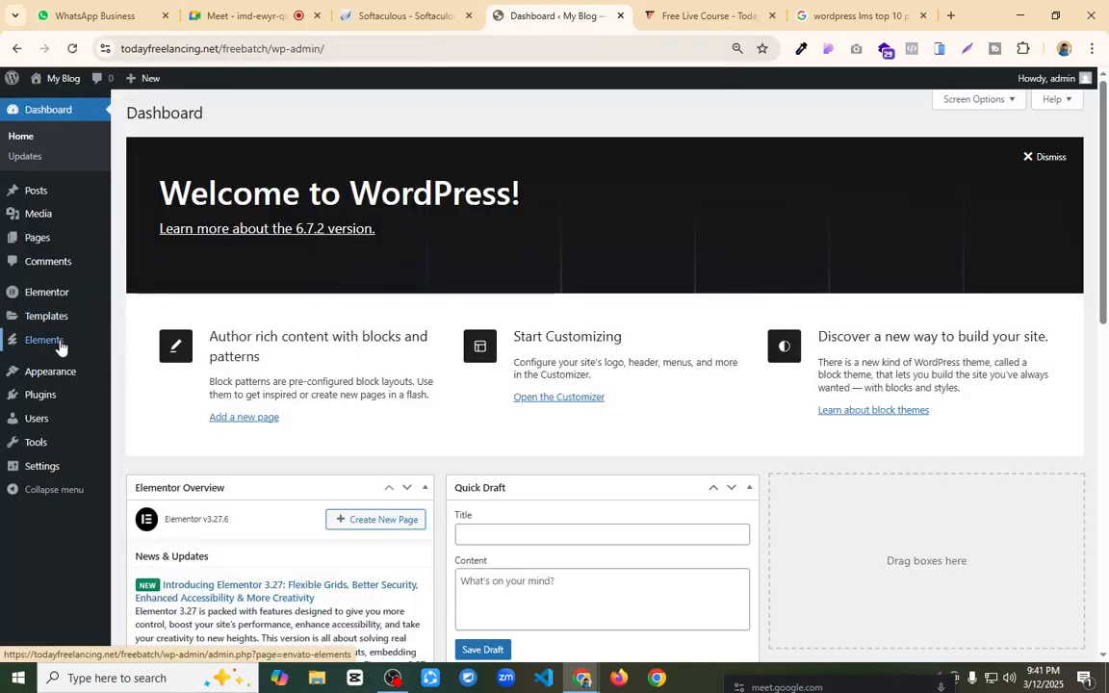
Step: Upload upskill_online_course_elementor_pro_template_kit_72T5R7U_2024_01.zip from the WP Template folder on drive D to the Installed Kits of Envato Elements
left_click(56, 347)
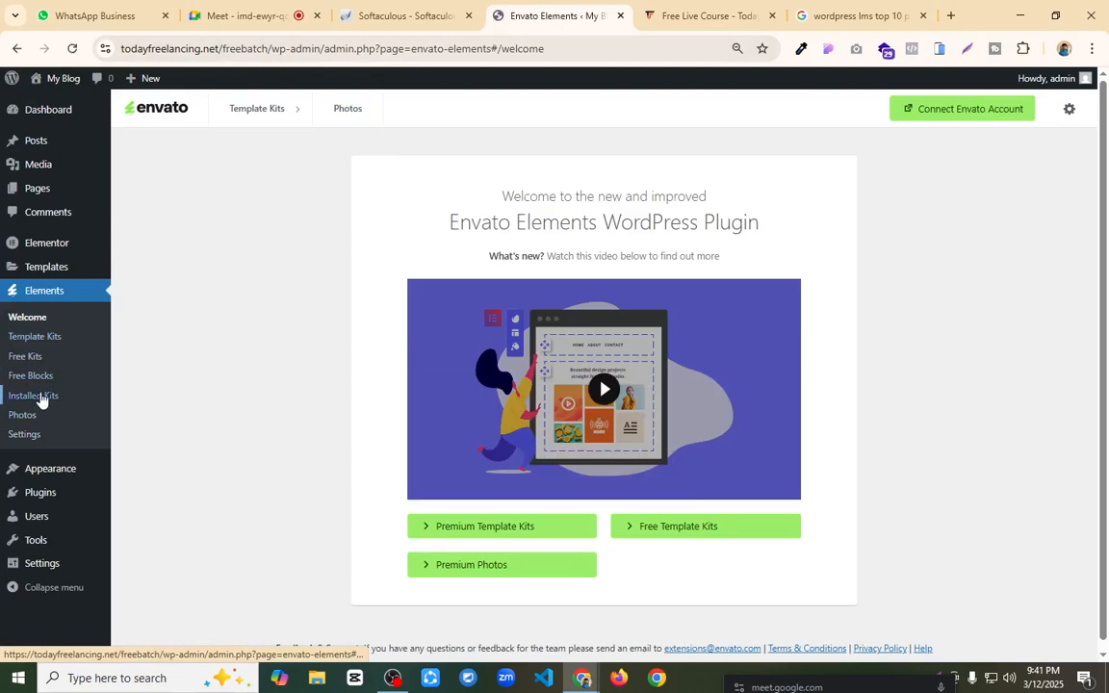
left_click(38, 398)
left_click(327, 399)
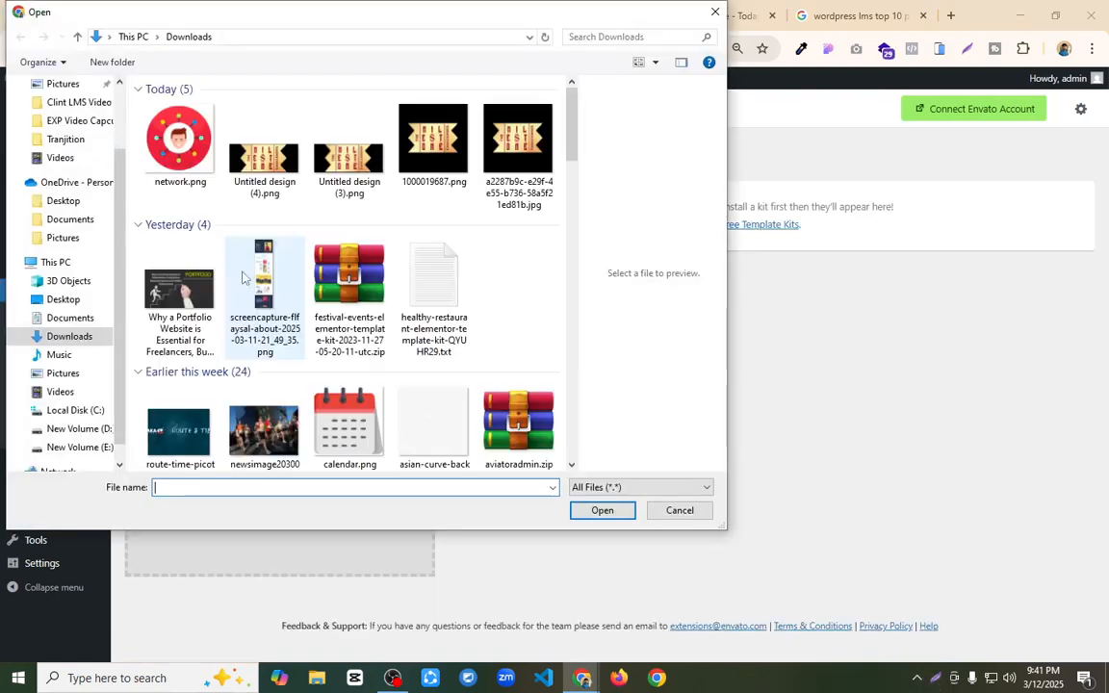
left_click(96, 428)
double_click(243, 322)
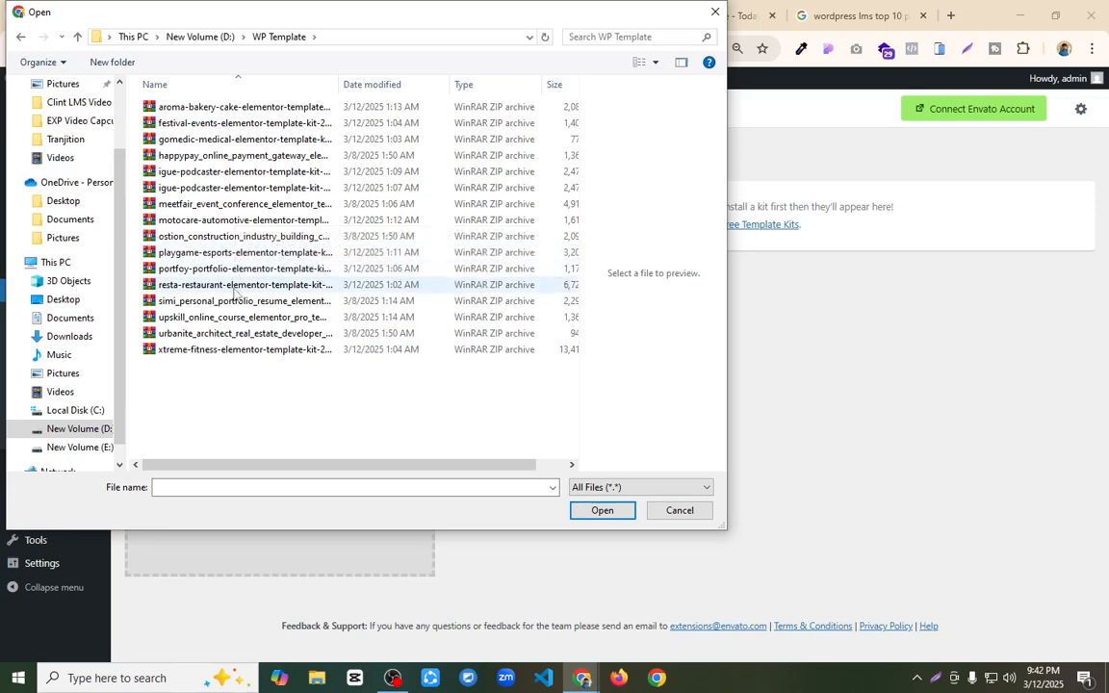
left_click(238, 321)
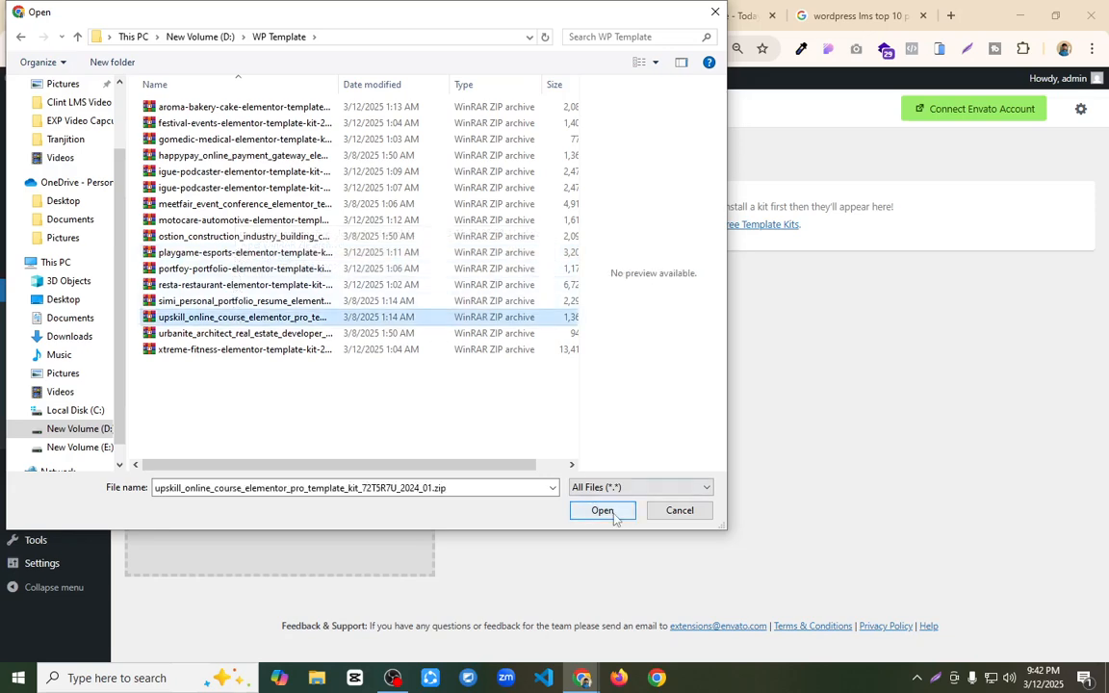
left_click(601, 510)
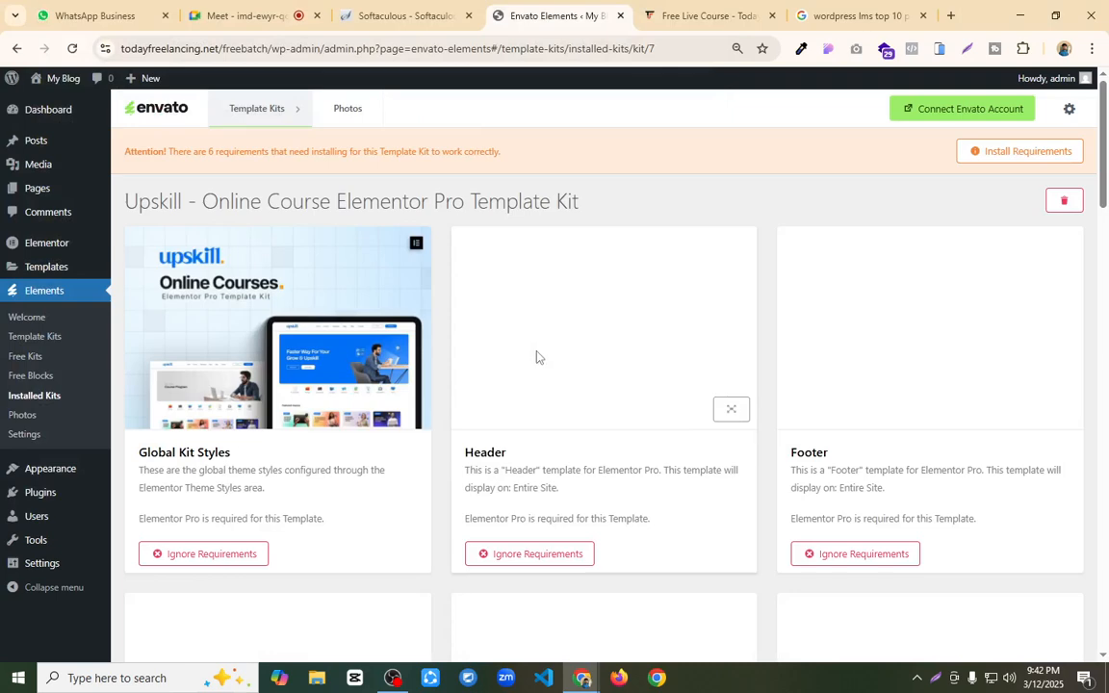
Step: Install all missing requirements selected for the Upskill kit, including Jeg Elementor Kit, Tutor LMS and its Elementor Addons, and close the error and requirements dialogs
left_click_drag(124, 148, 487, 148)
left_click(573, 114)
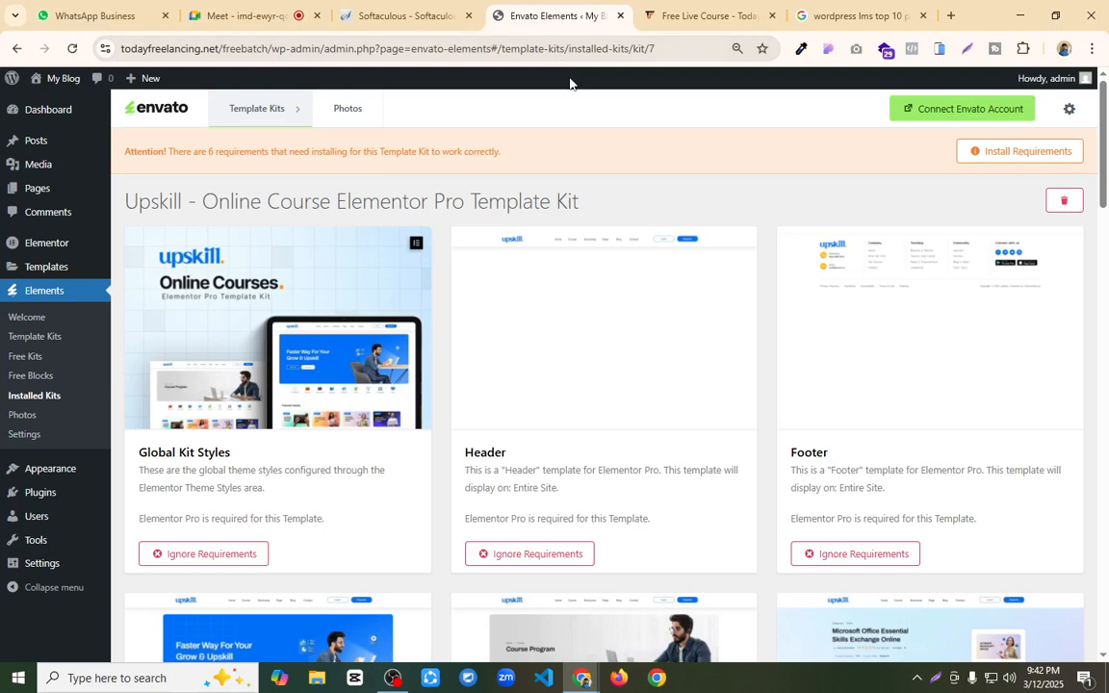
left_click(1020, 151)
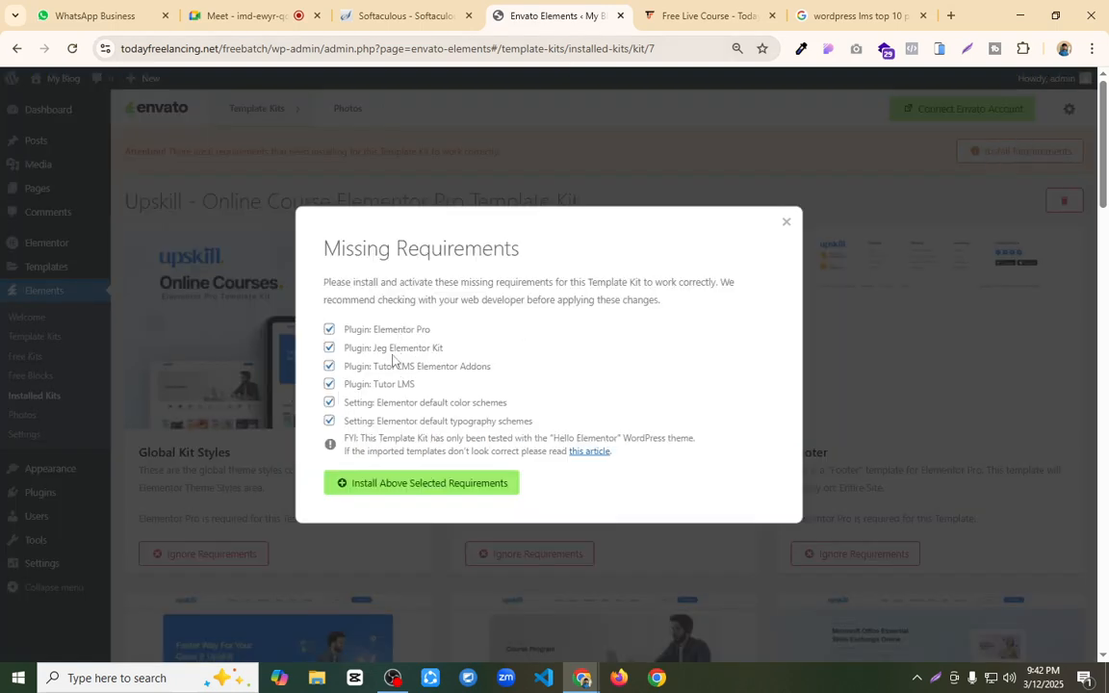
left_click(364, 484)
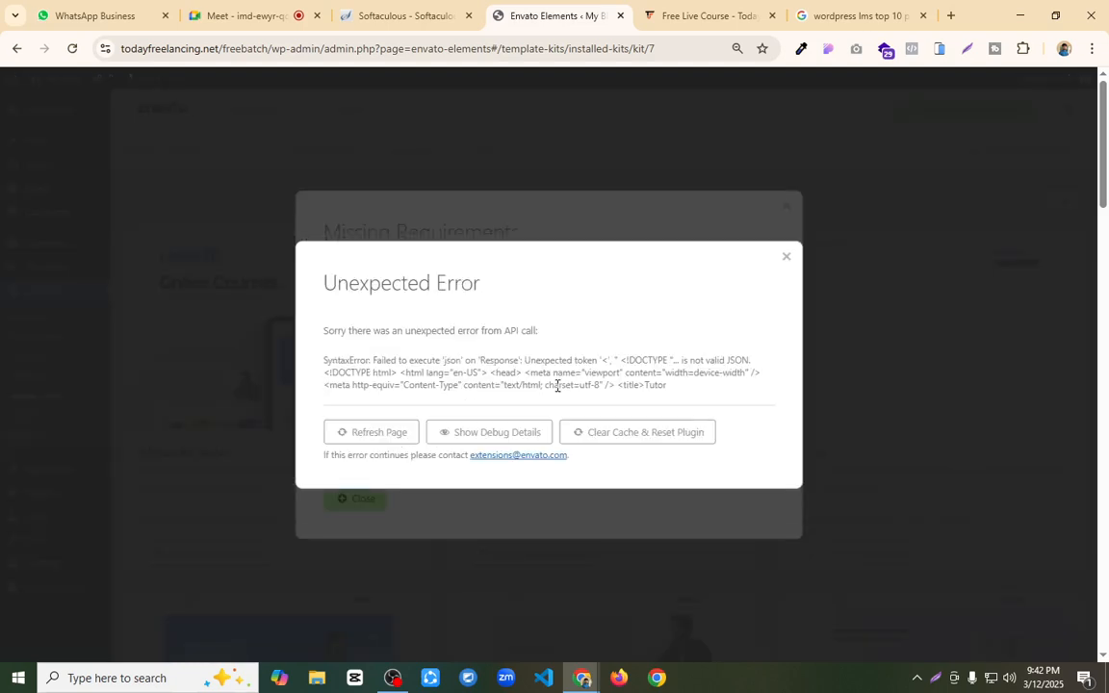
left_click(786, 259)
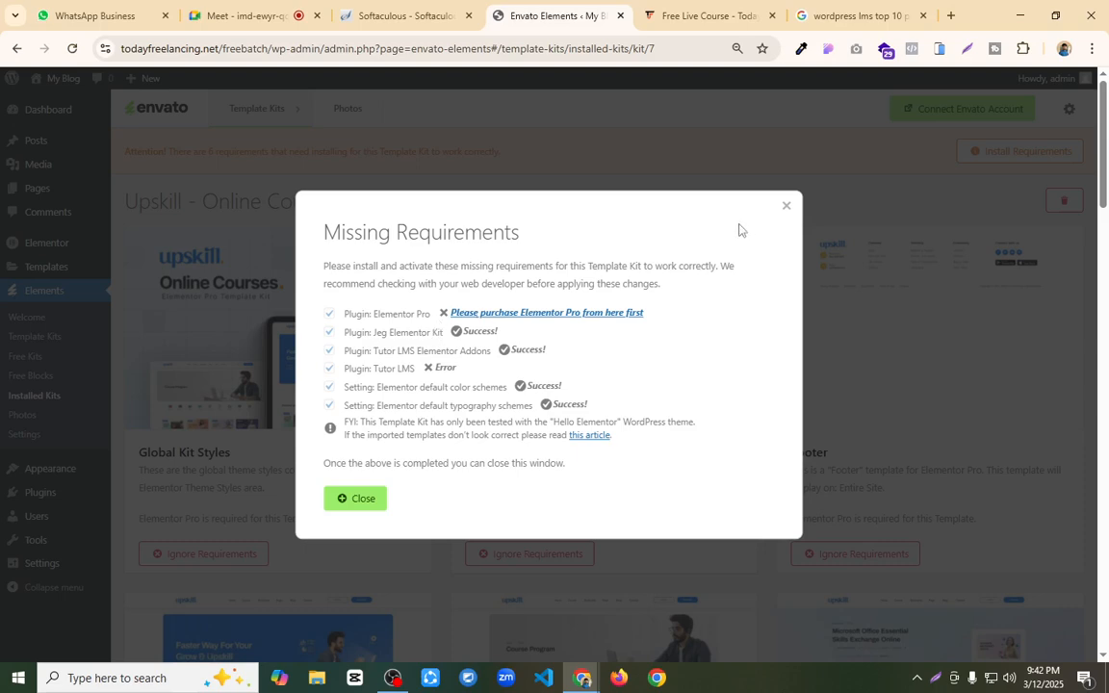
left_click(786, 209)
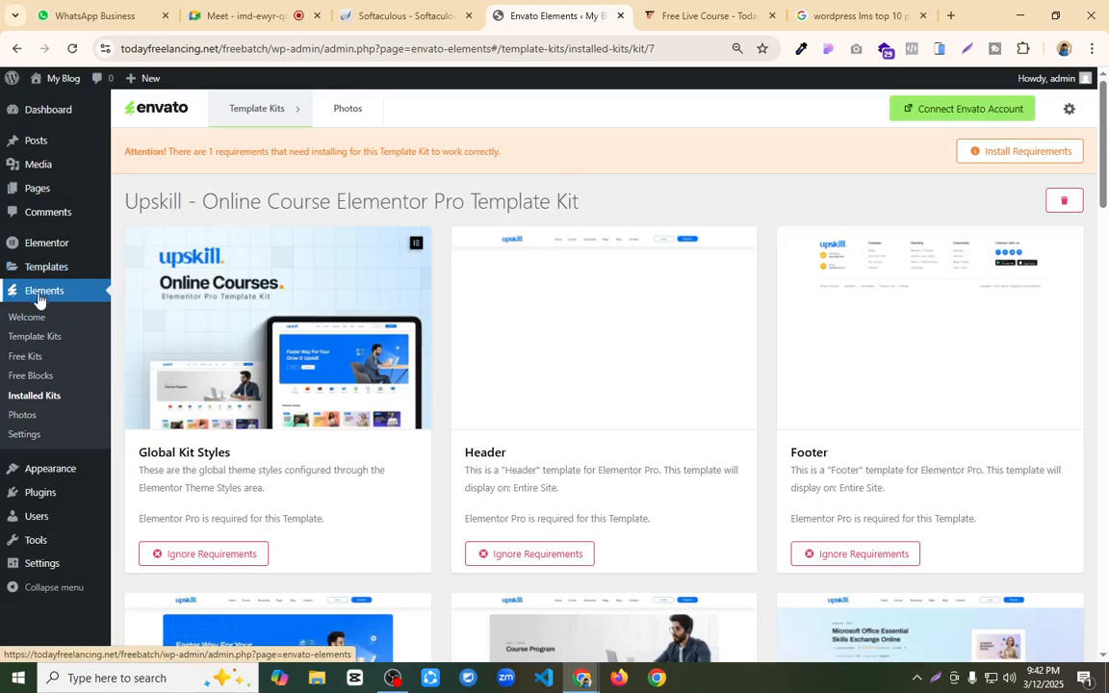
Step: Open the Add Plugins page in two new browser tabs and search for "tutor lms" in the first one
mouse_move(35, 496)
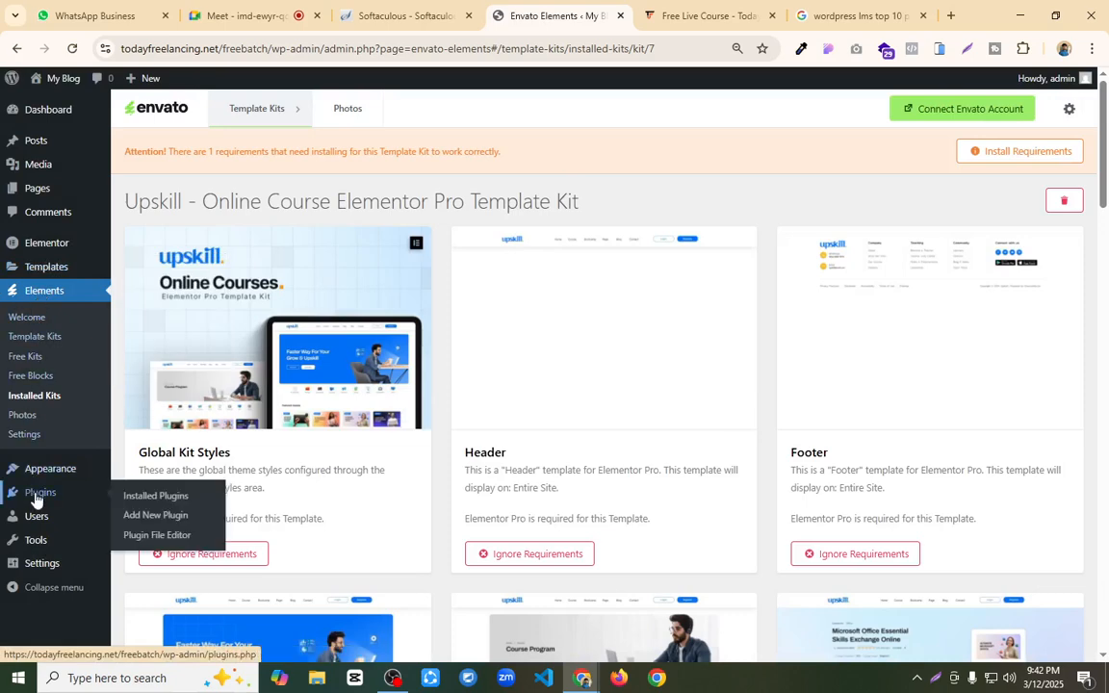
left_click(175, 521, "ctrl")
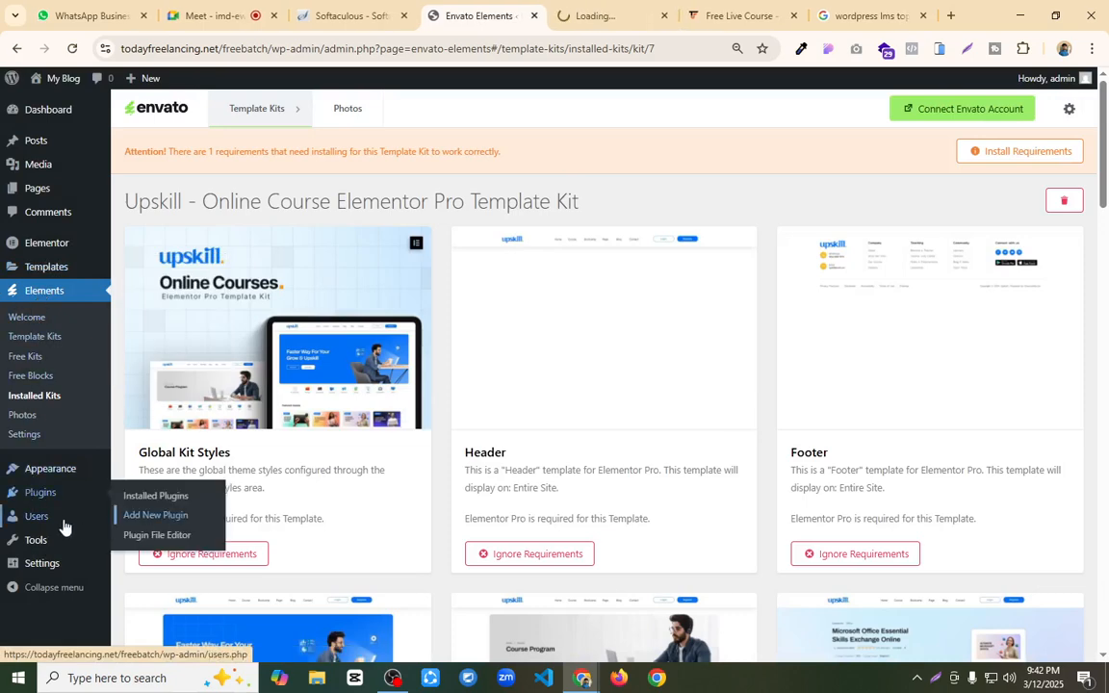
left_click(172, 524, "ctrl")
left_click(500, 13)
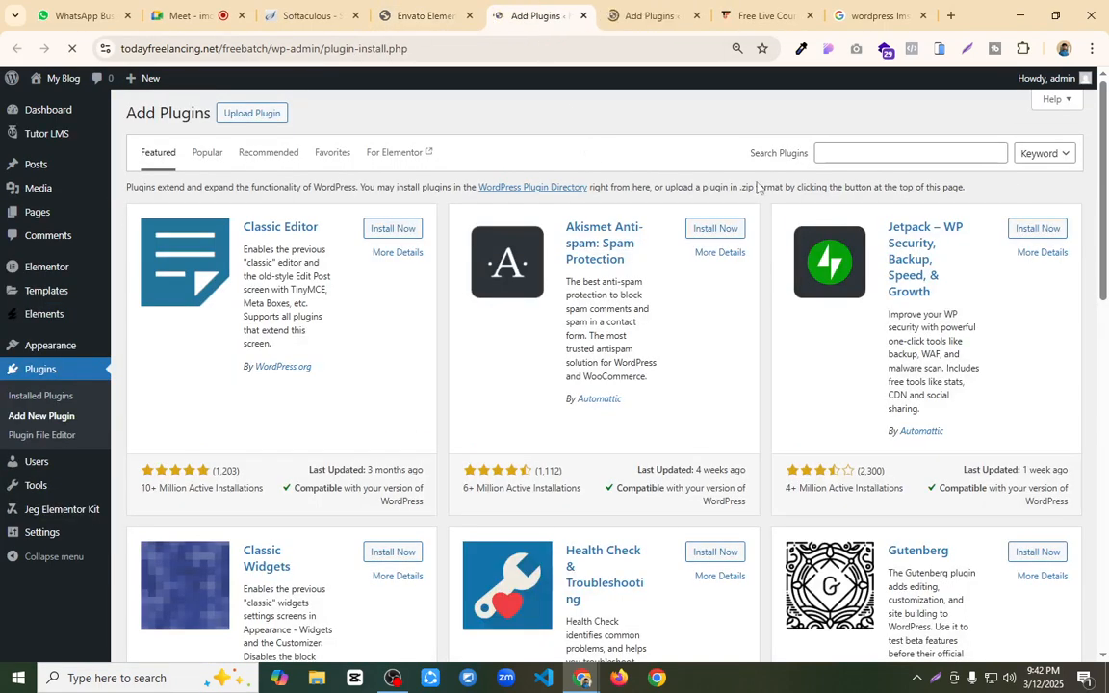
left_click(864, 153)
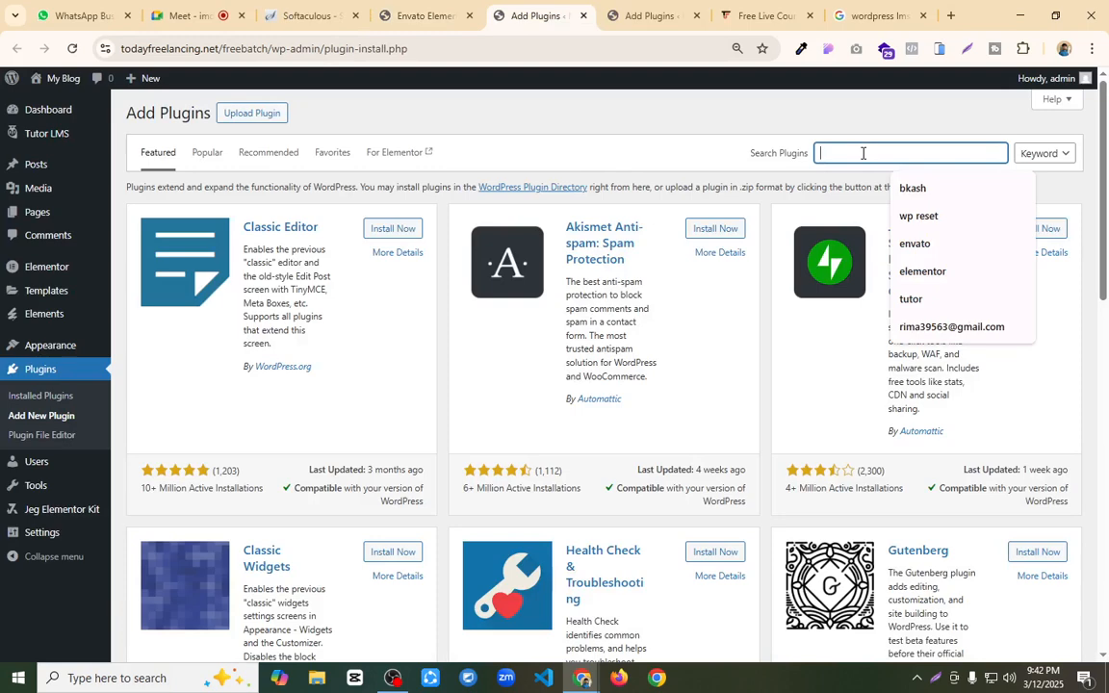
type("tutor lms")
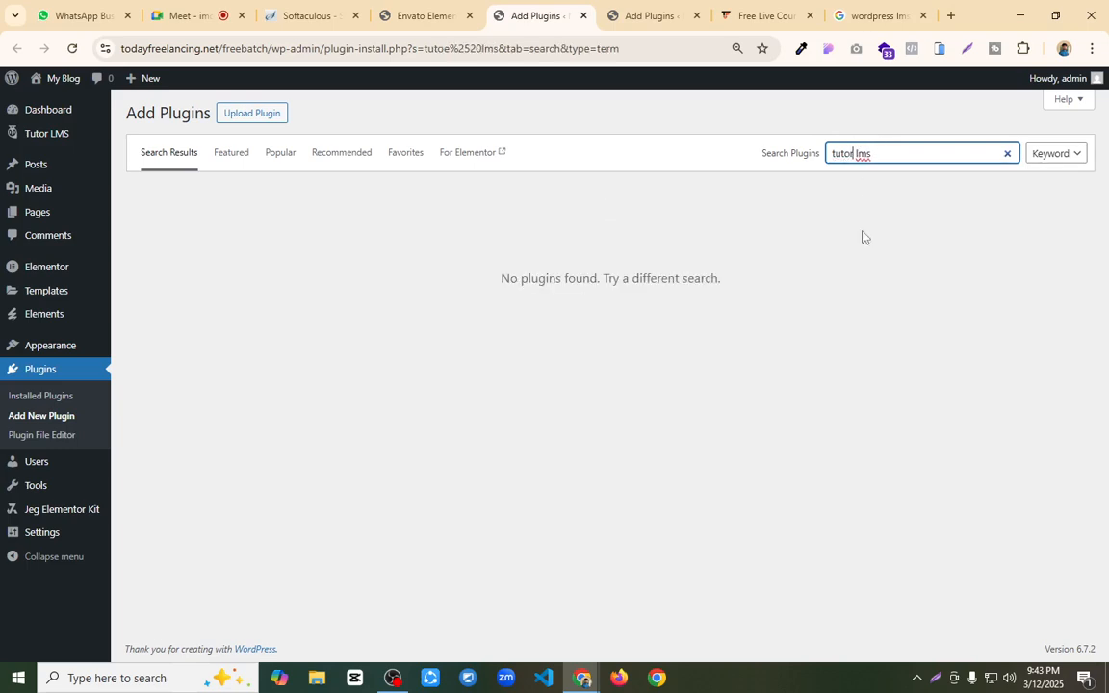
Step: Upload elementor-pro_3.27.4-xfvcdu (1).zip from the Downloads folder as a plugin, install it and activate it
left_click(645, 17)
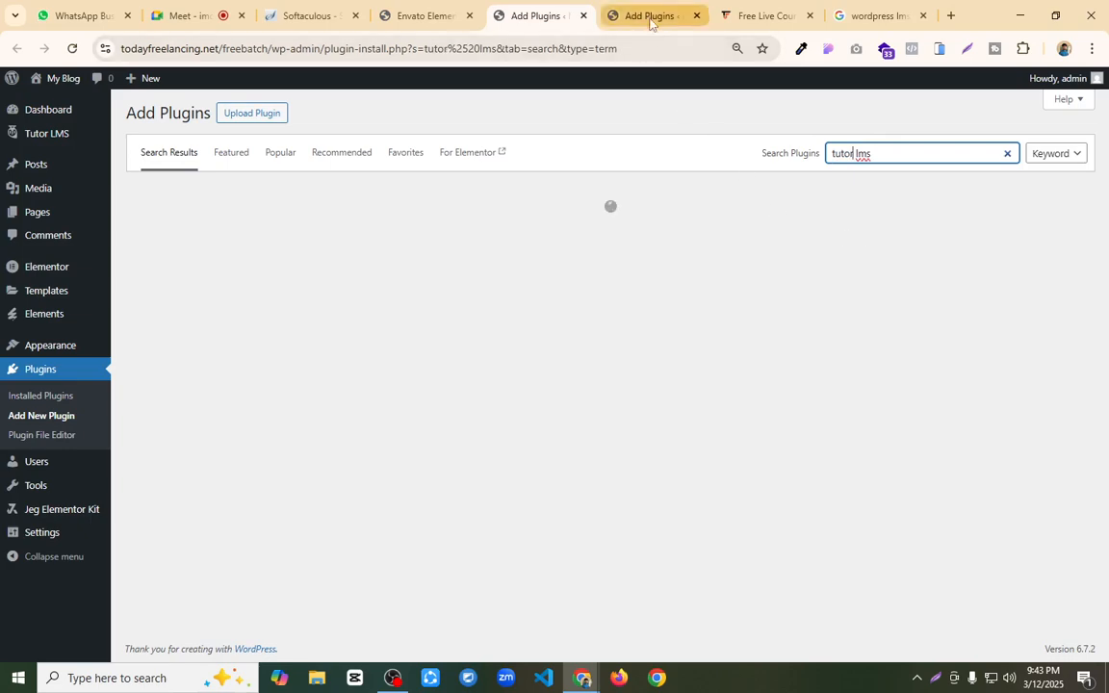
left_click(256, 114)
left_click(495, 241)
scroll(63, 178, "up", 2)
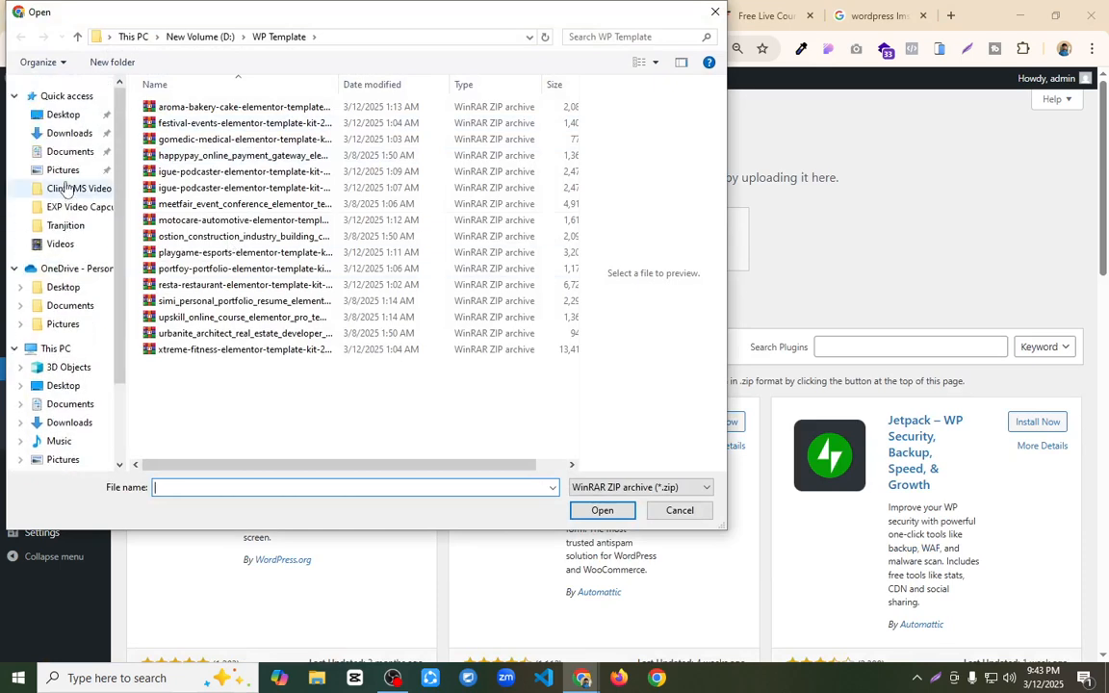
left_click(69, 132)
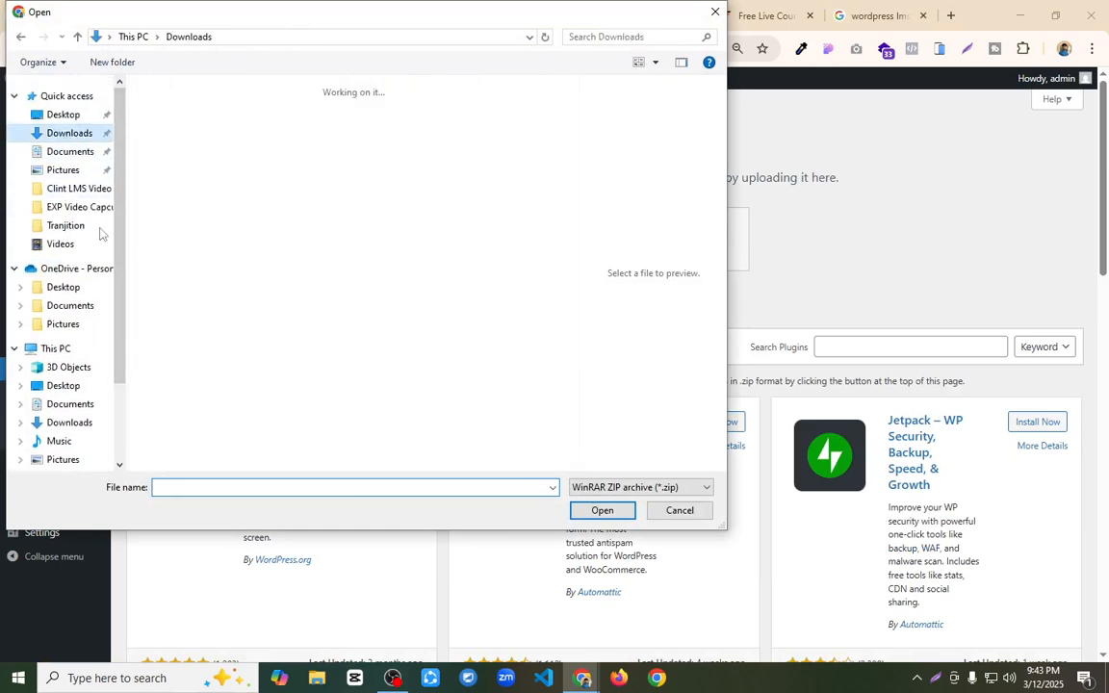
type("elee")
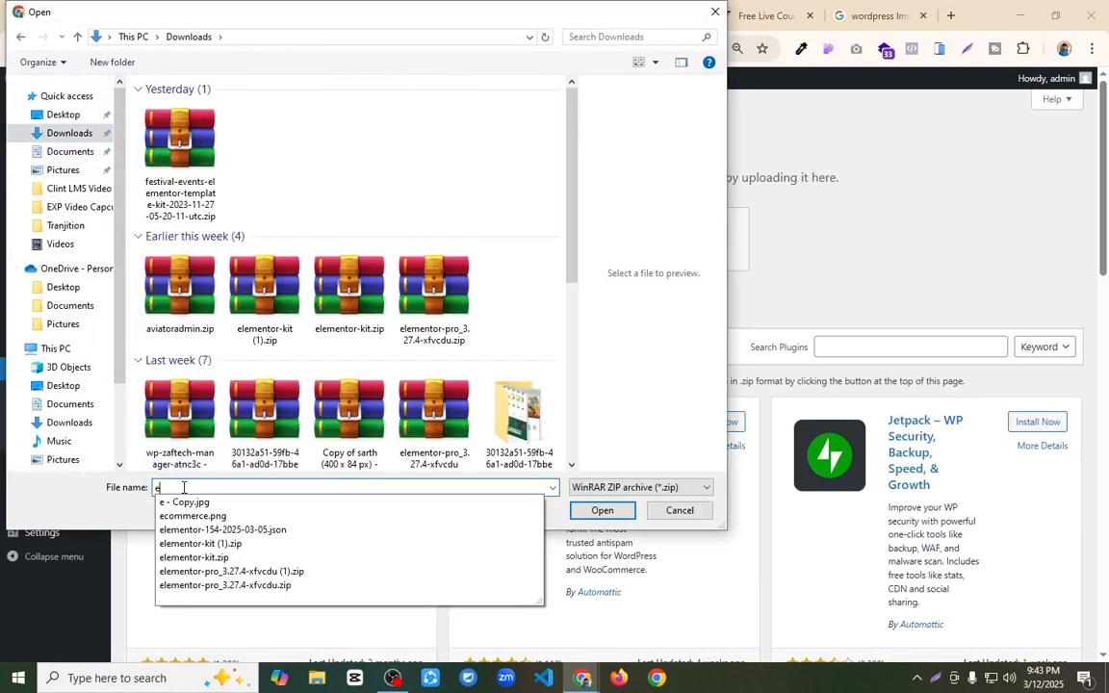
key("BackSpace")
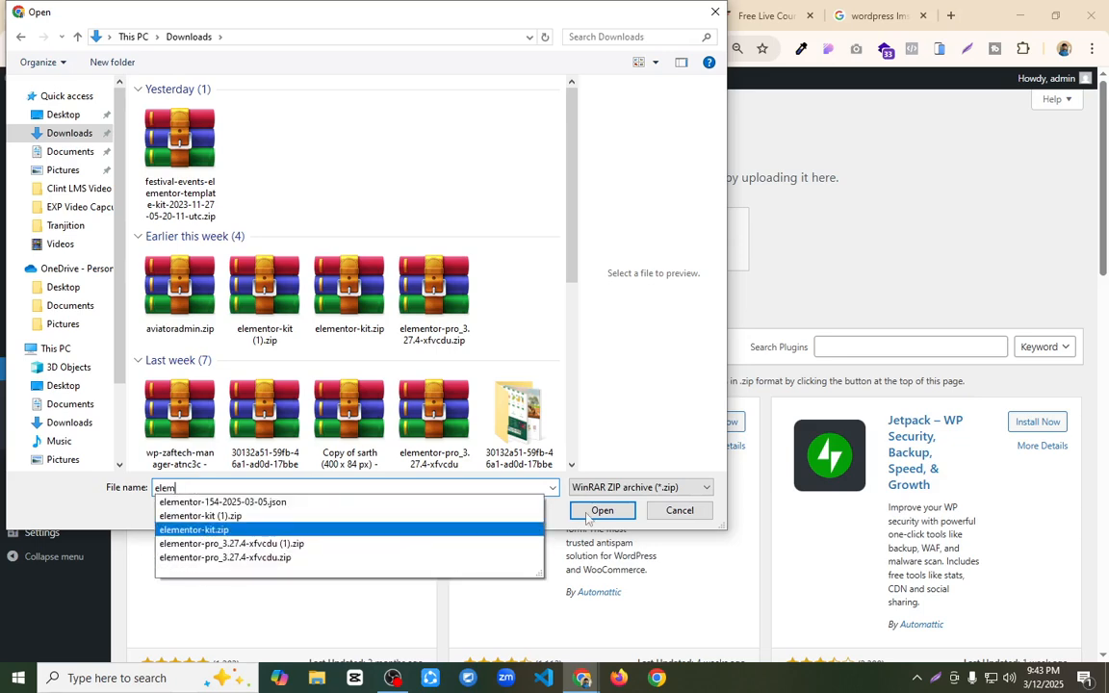
left_click(279, 544)
left_click(608, 512)
left_click(702, 246)
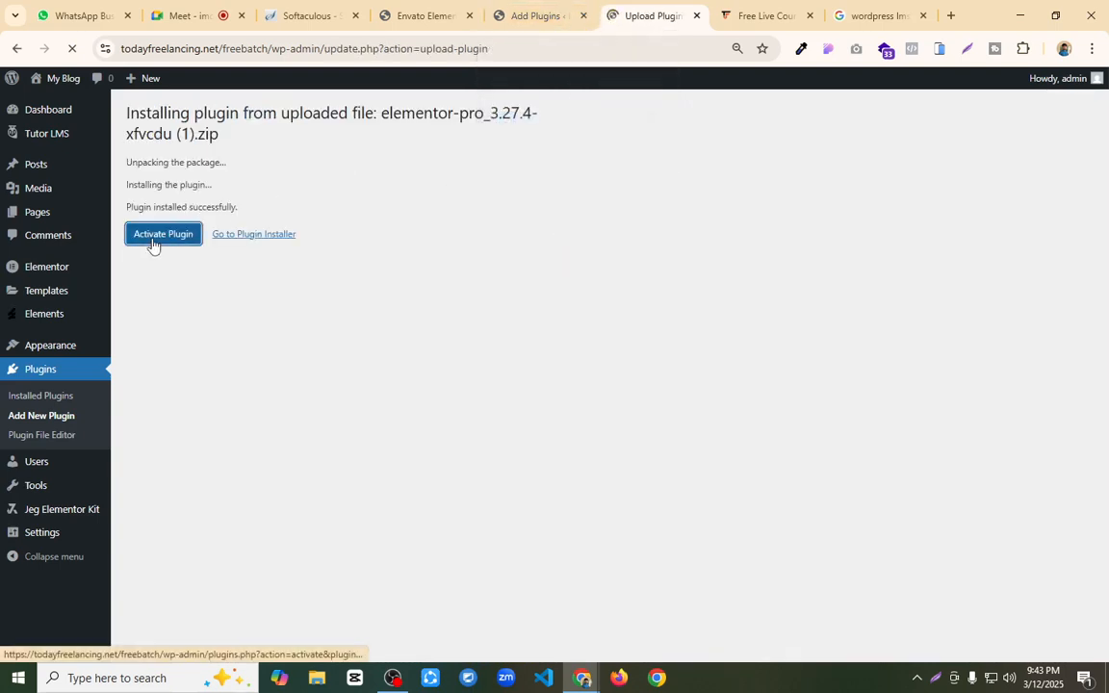
Step: Switch to the Google Meet call and look at the meeting
left_click(197, 15)
left_click(554, 473)
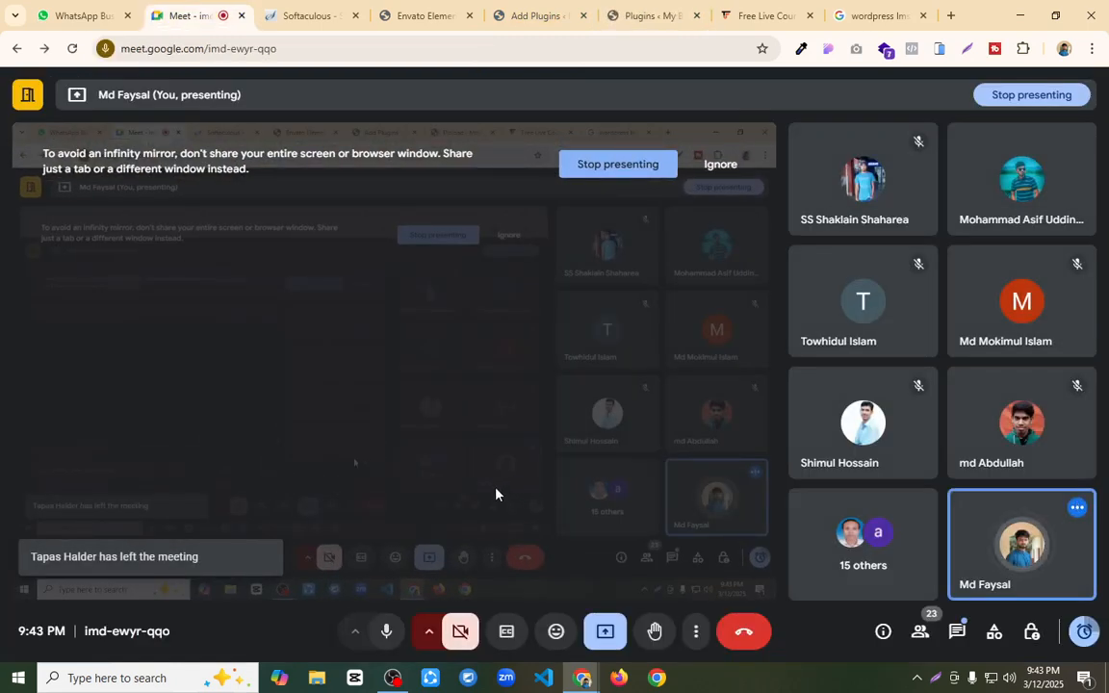
Step: Return to the WordPress tabs, reload the plugin search and Upskill kit pages, and import the kit's Global Kit Styles template
left_click(654, 16)
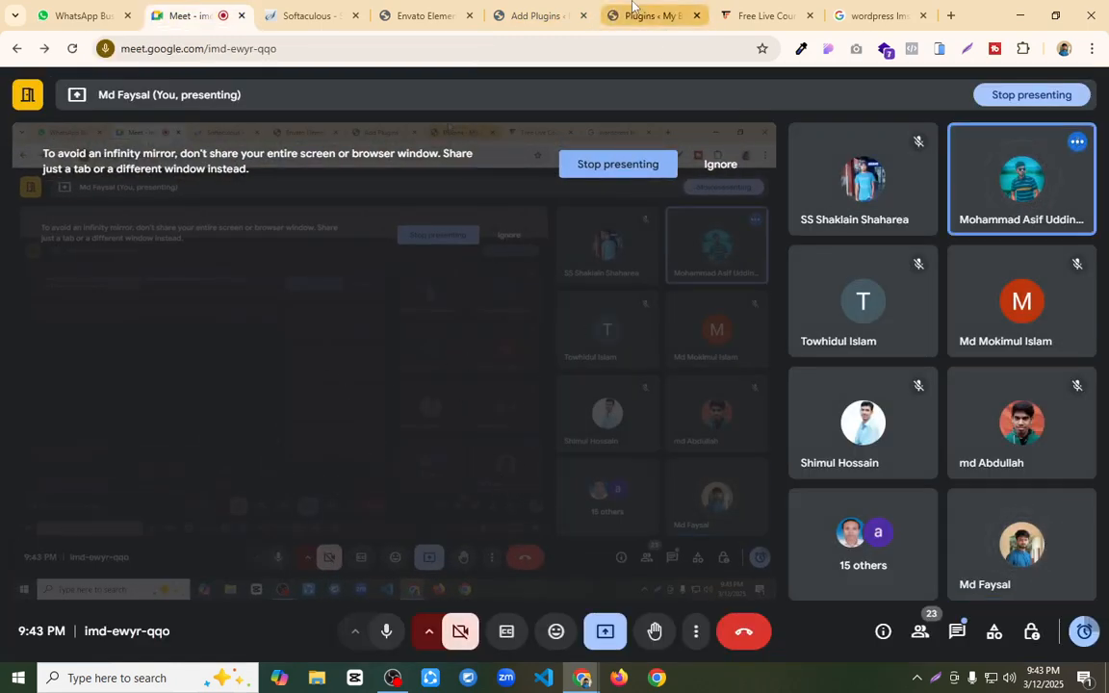
left_click(535, 15)
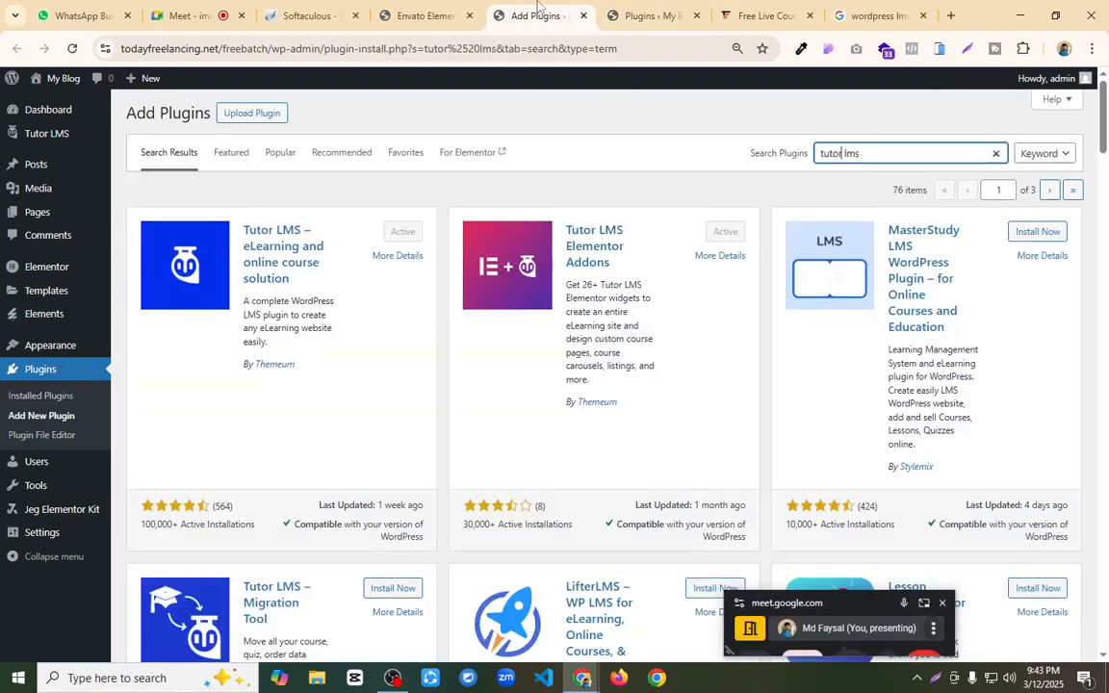
left_click(73, 49)
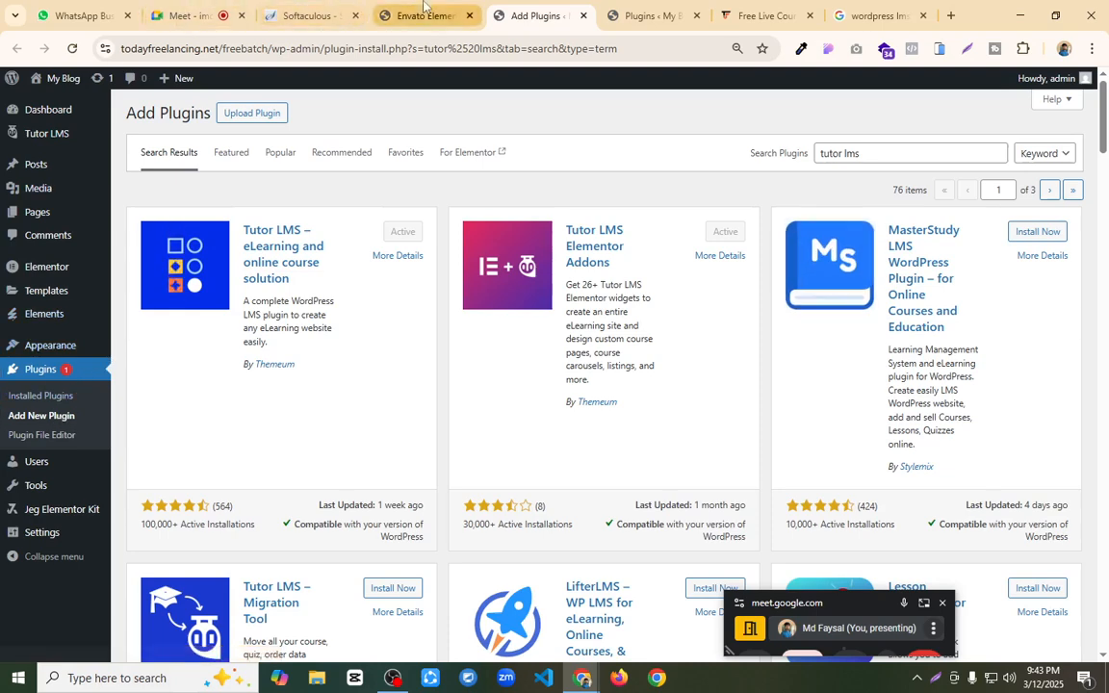
left_click(426, 15)
left_click(75, 49)
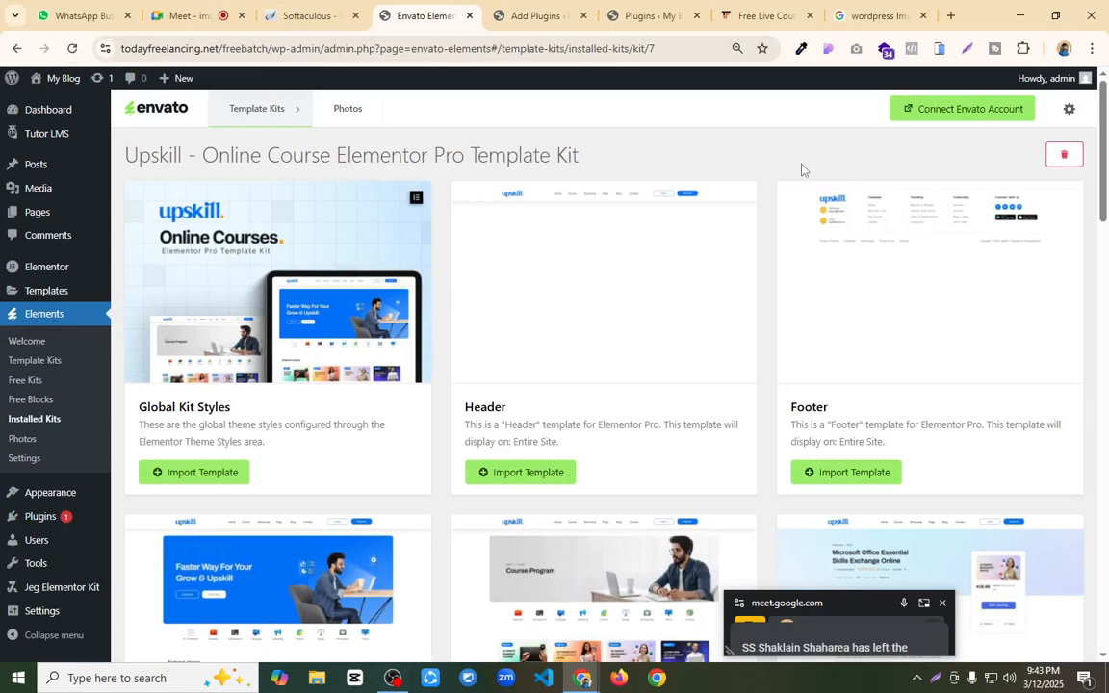
left_click(195, 473)
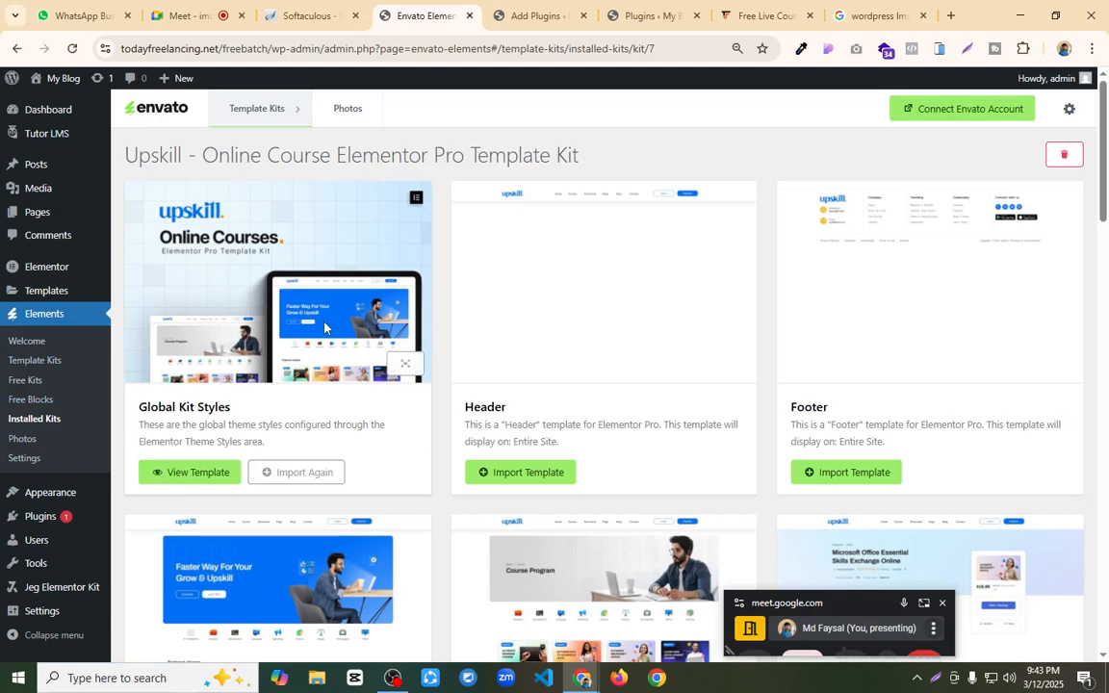
Step: Move the Privacy Policy and Sample Page pages to the trash with one bulk action
mouse_move(51, 118)
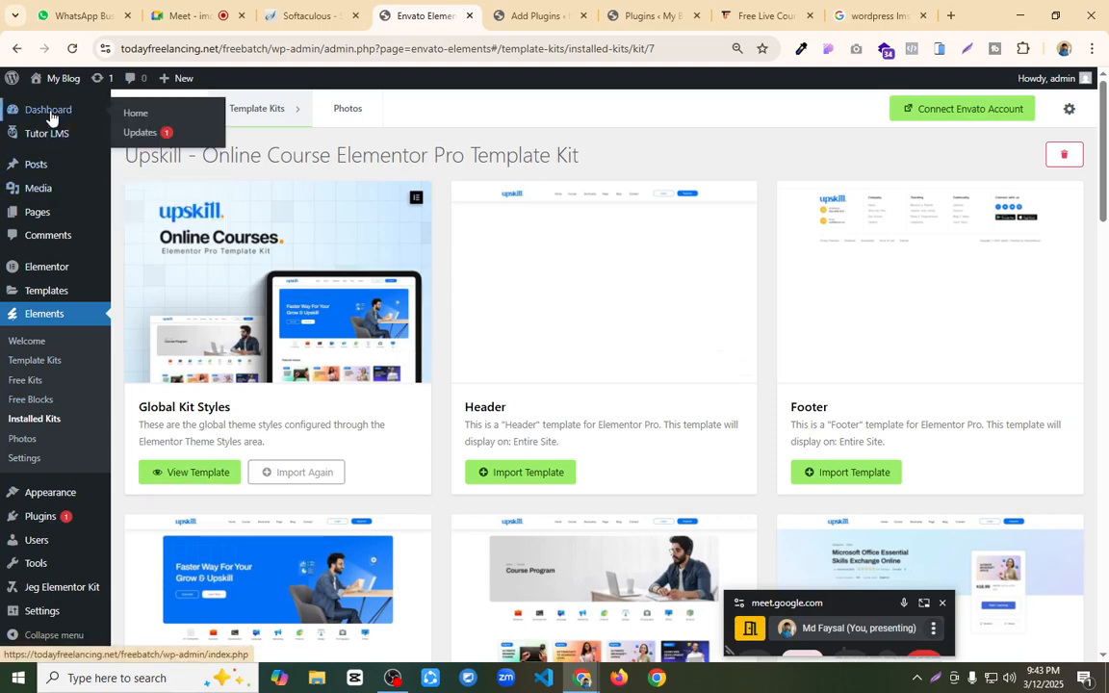
left_click(38, 213)
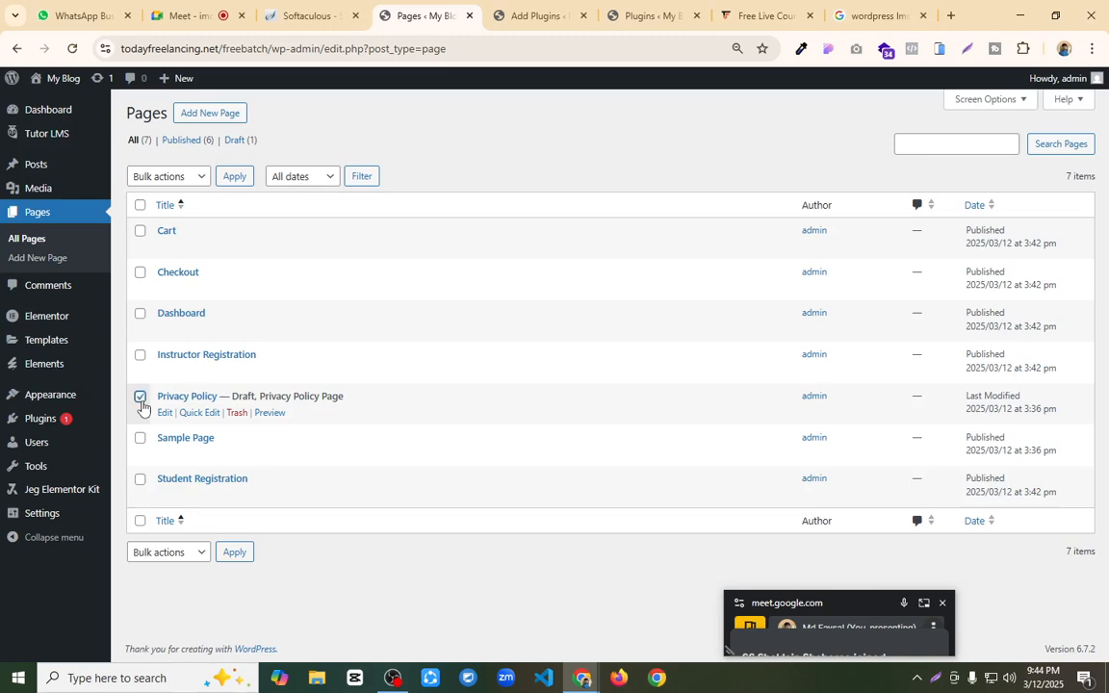
left_click(140, 439)
left_click(196, 179)
left_click(181, 237)
left_click(233, 177)
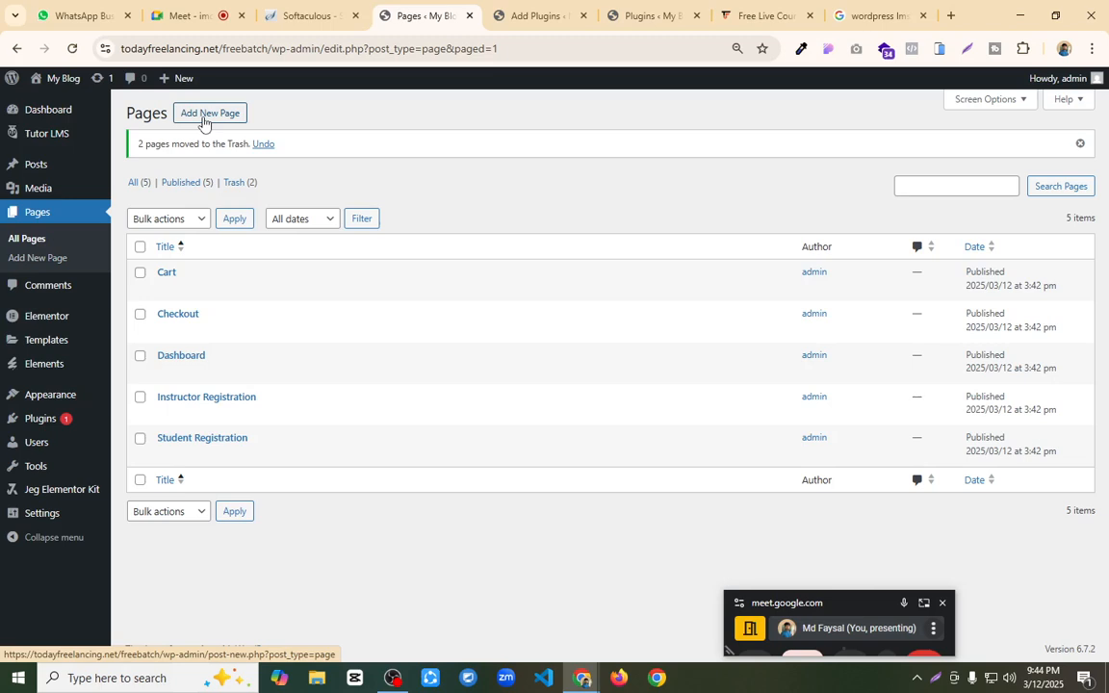
Step: Add a new page titled "Home" and publish it, moving the floating meeting window out of the way
left_click(203, 118)
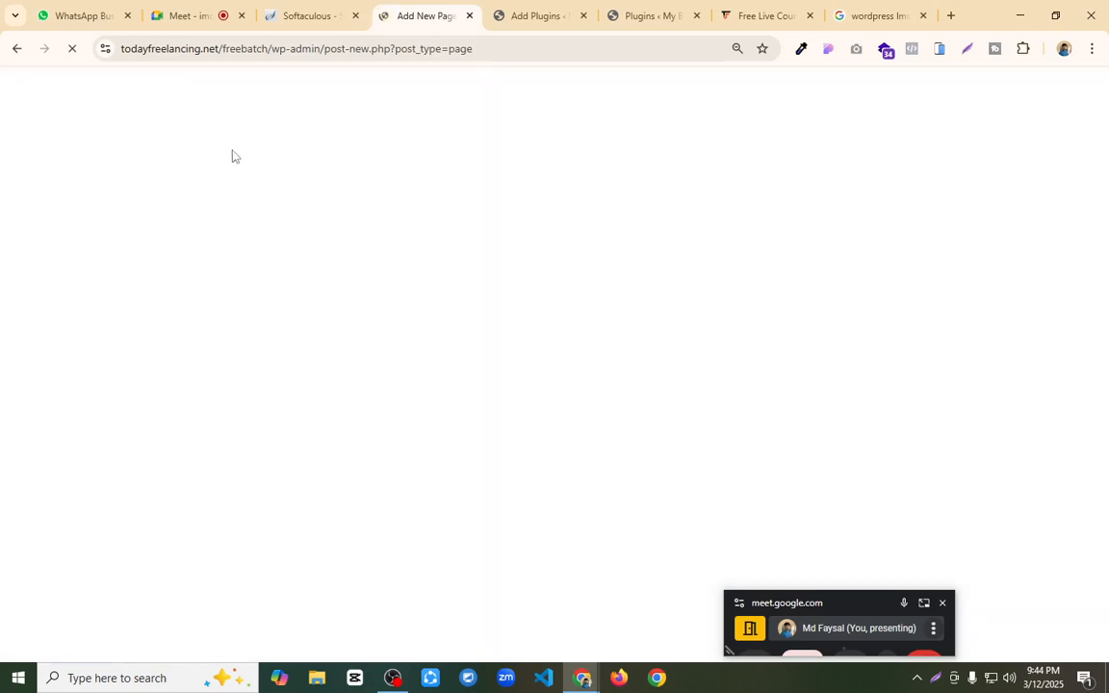
left_click(850, 599)
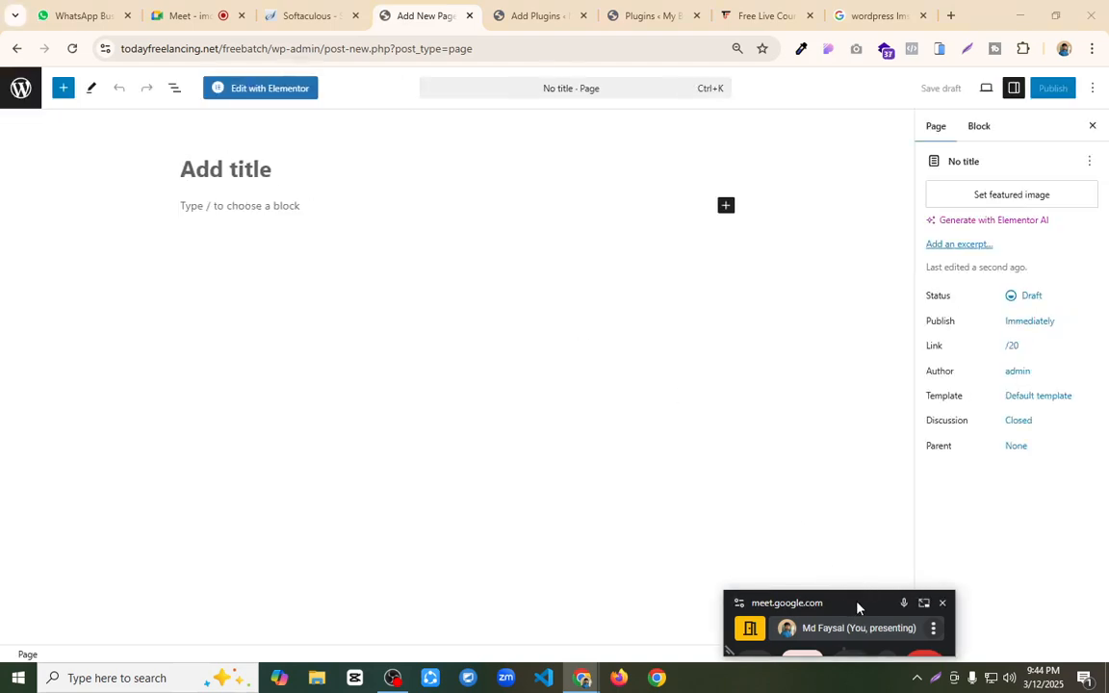
left_click_drag(858, 602, 849, 691)
left_click(303, 176)
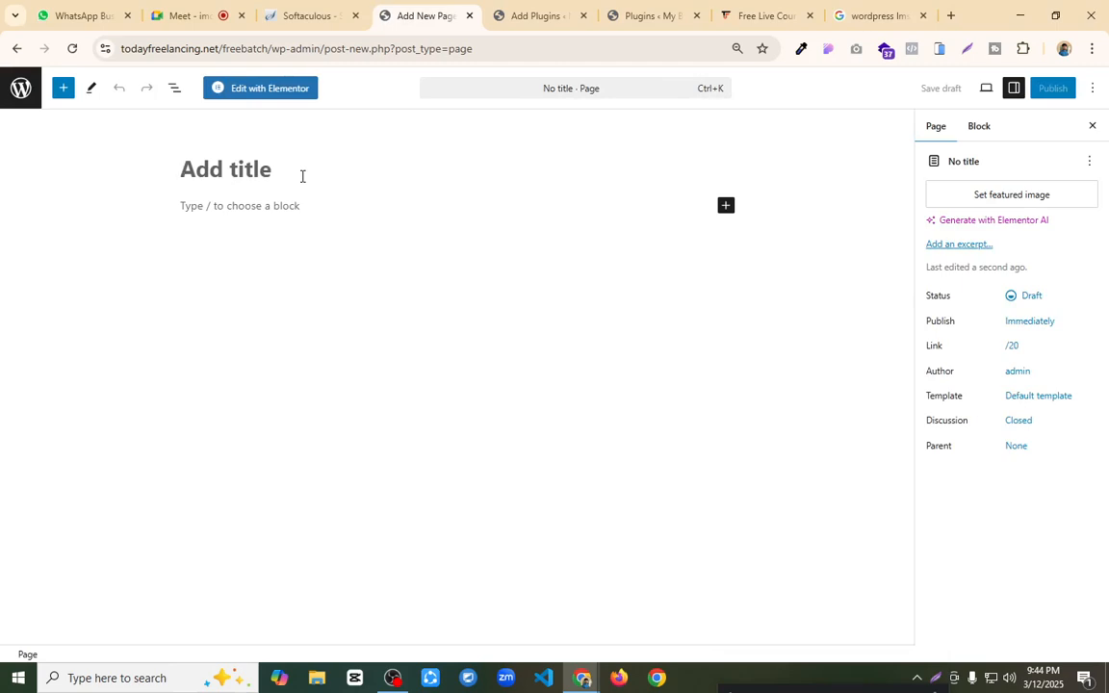
type("Home")
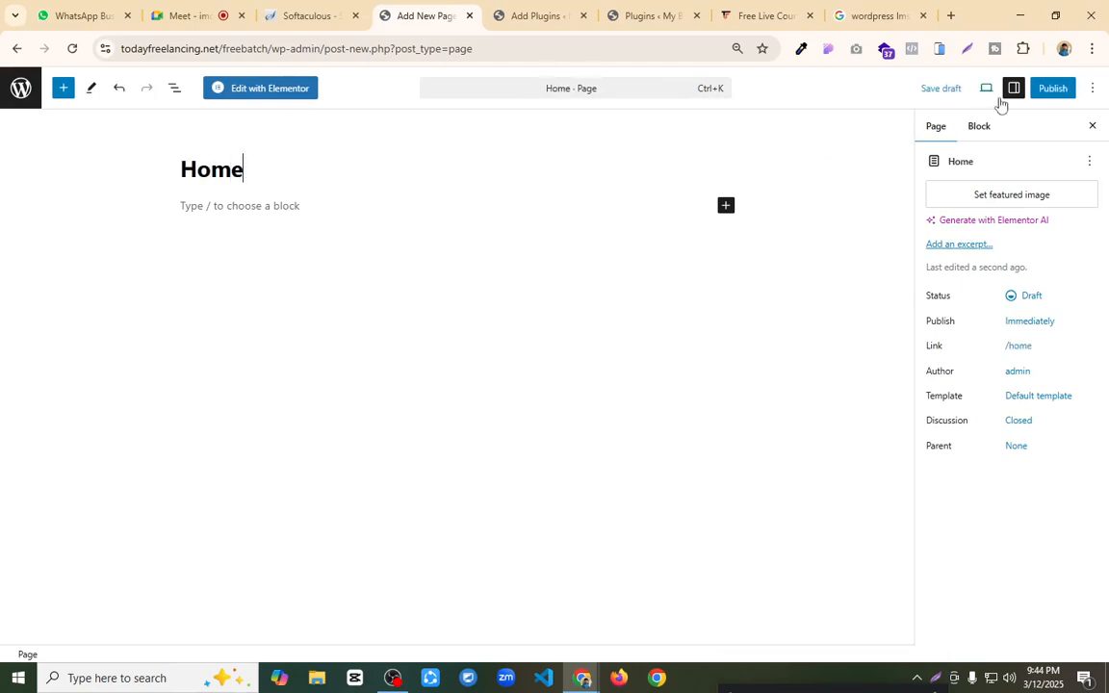
left_click(1052, 91)
left_click(1054, 90)
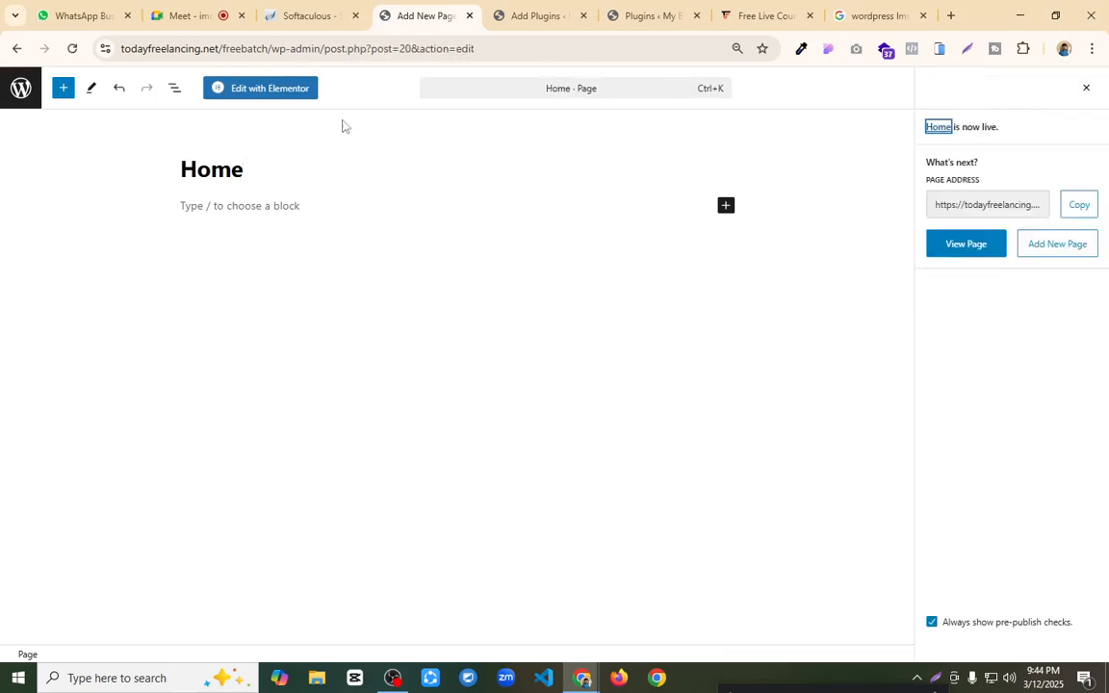
Step: Open the Home page in Elementor, load the site's front end in the Add Plugins tab, and close the installed plugins tab
left_click(293, 92)
key("ctrl+Tab")
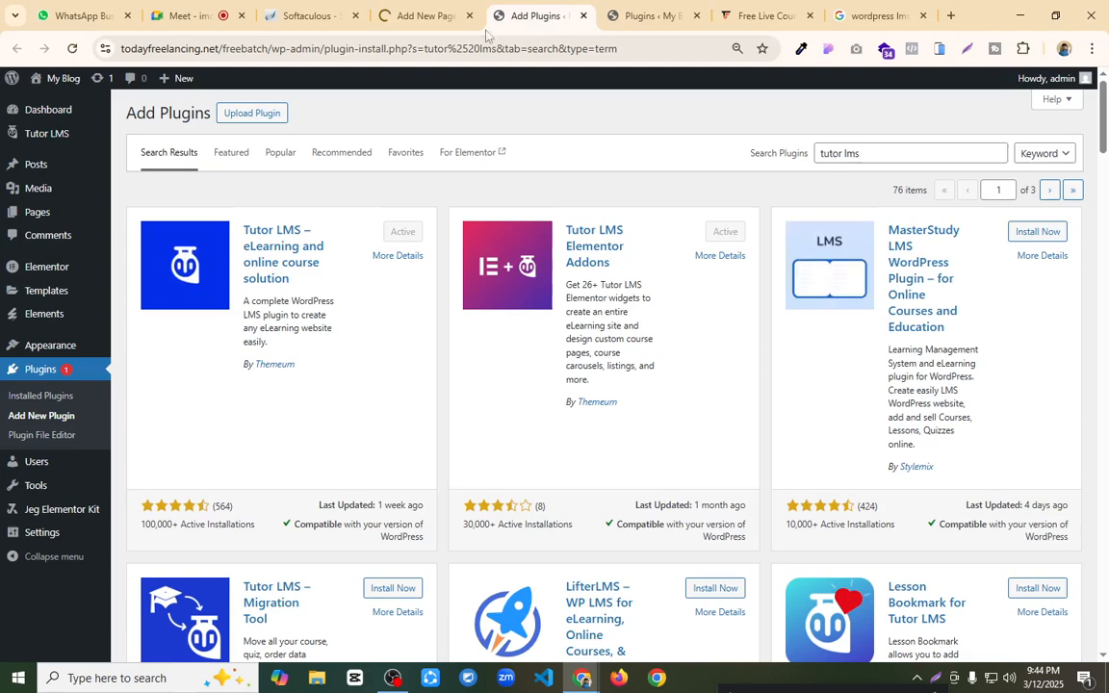
left_click(63, 79)
left_click(674, 16)
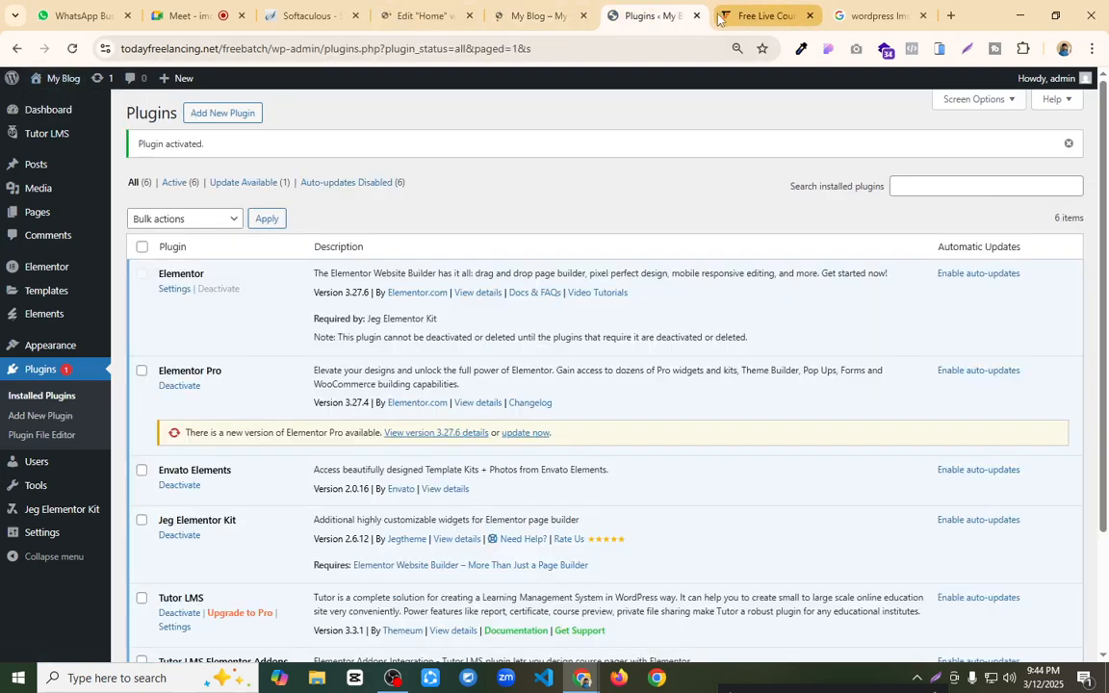
left_click(696, 15)
left_click_drag(531, 16, 463, 11)
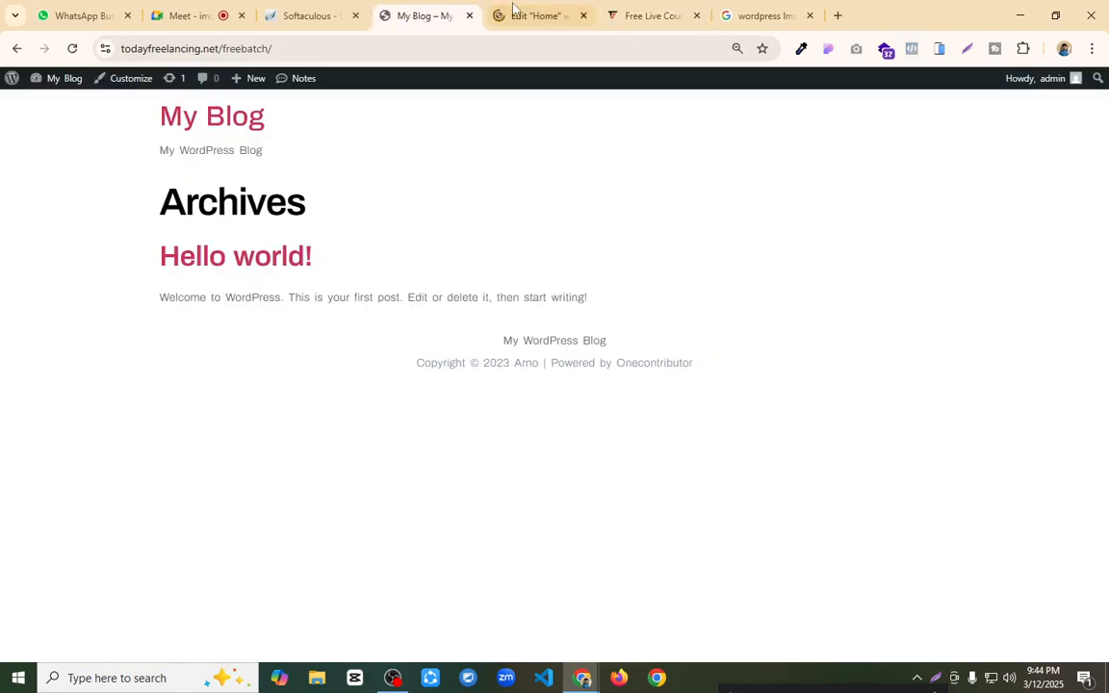
Step: Check the Elementor editor tab, return to the site's front end and open the WordPress dashboard from there
left_click(526, 10)
left_click(416, 17)
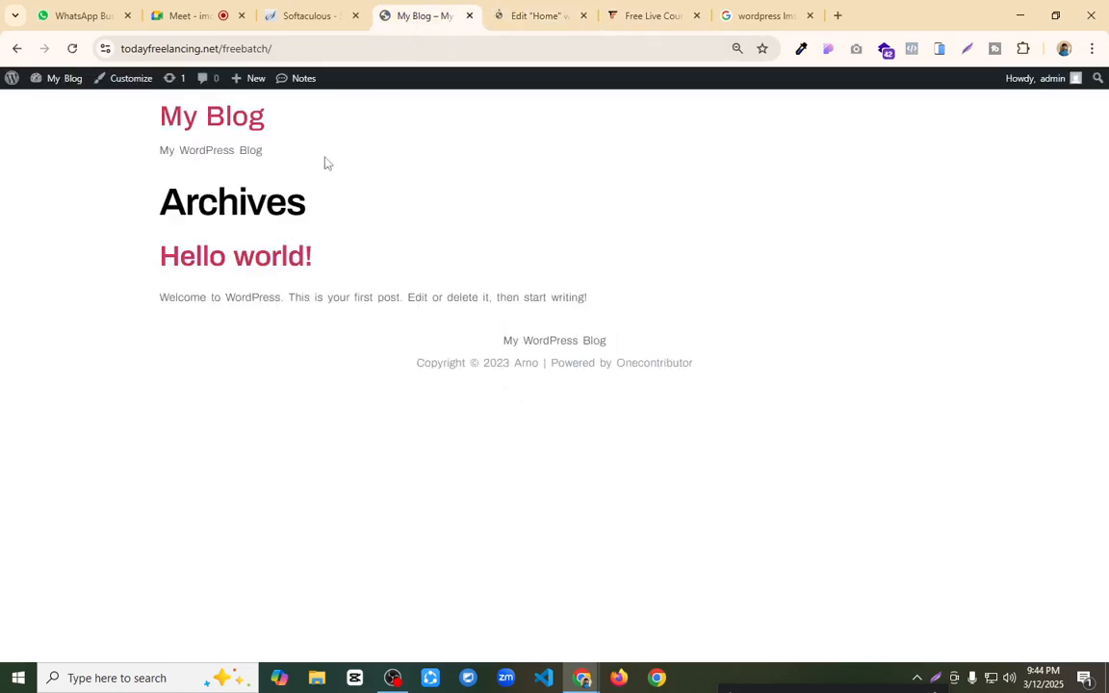
mouse_move(45, 82)
left_click(53, 103)
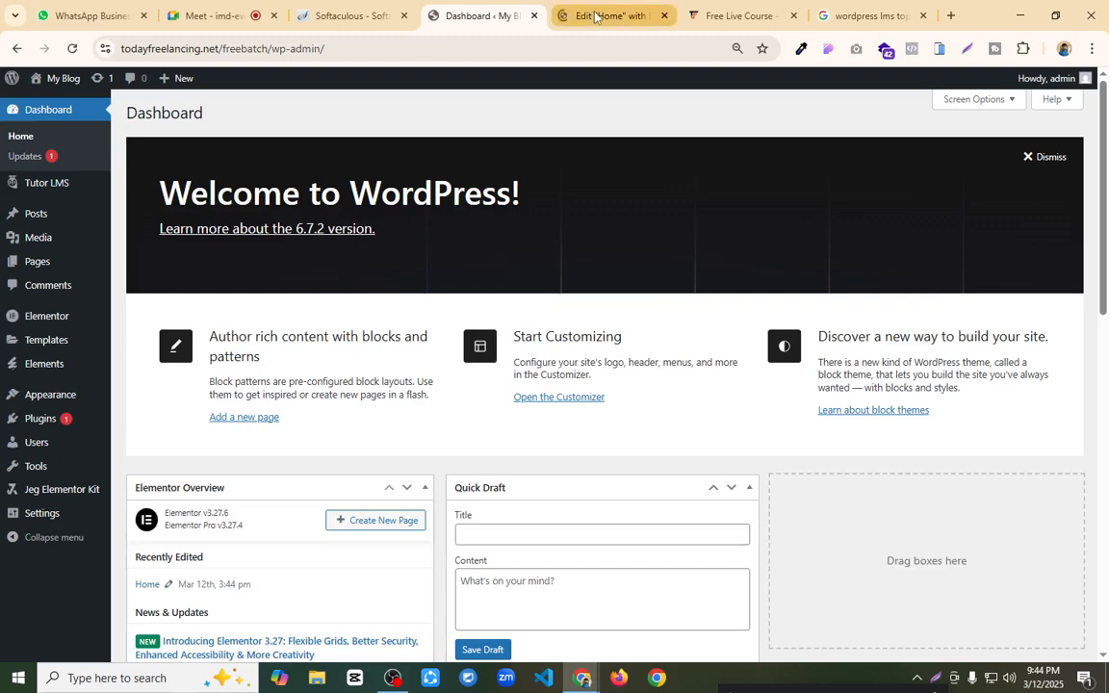
Step: Dismiss the Elementor notification, set the Home page's layout to Elementor Full Width and publish the change
left_click(594, 16)
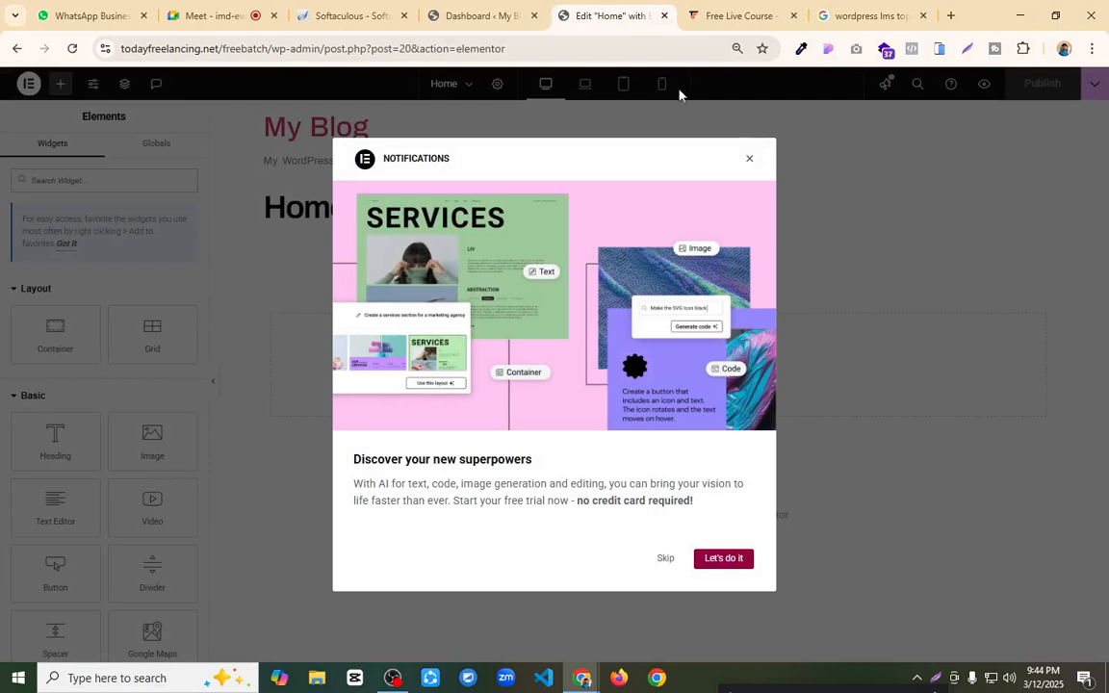
left_click(749, 161)
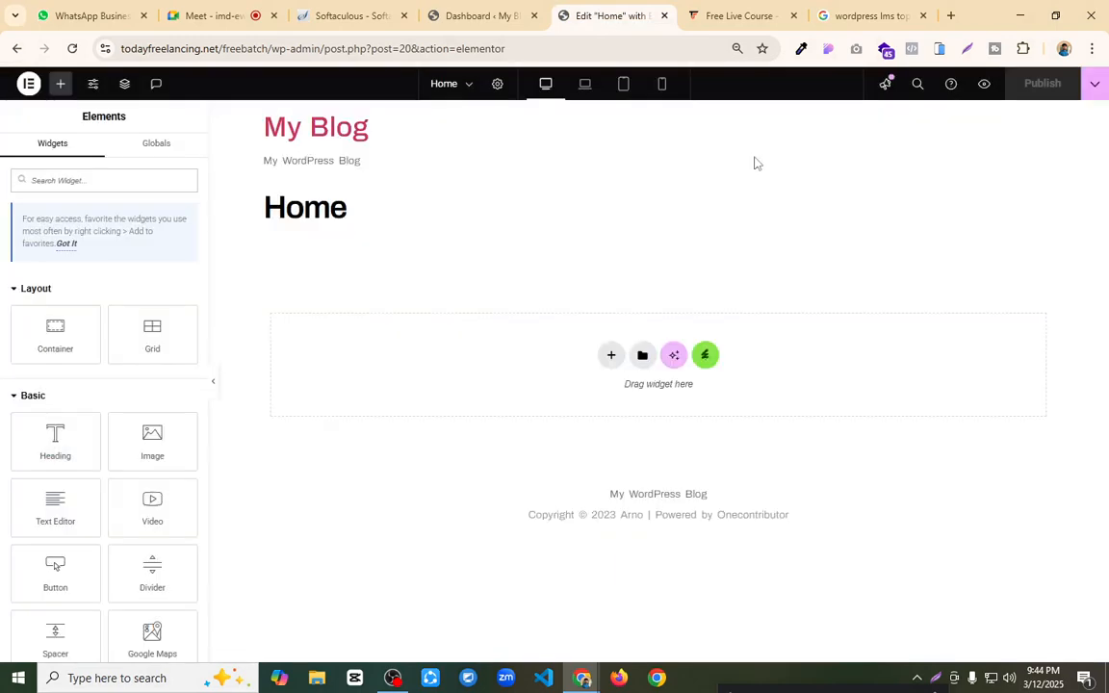
left_click(497, 85)
scroll(125, 397, "down", 1)
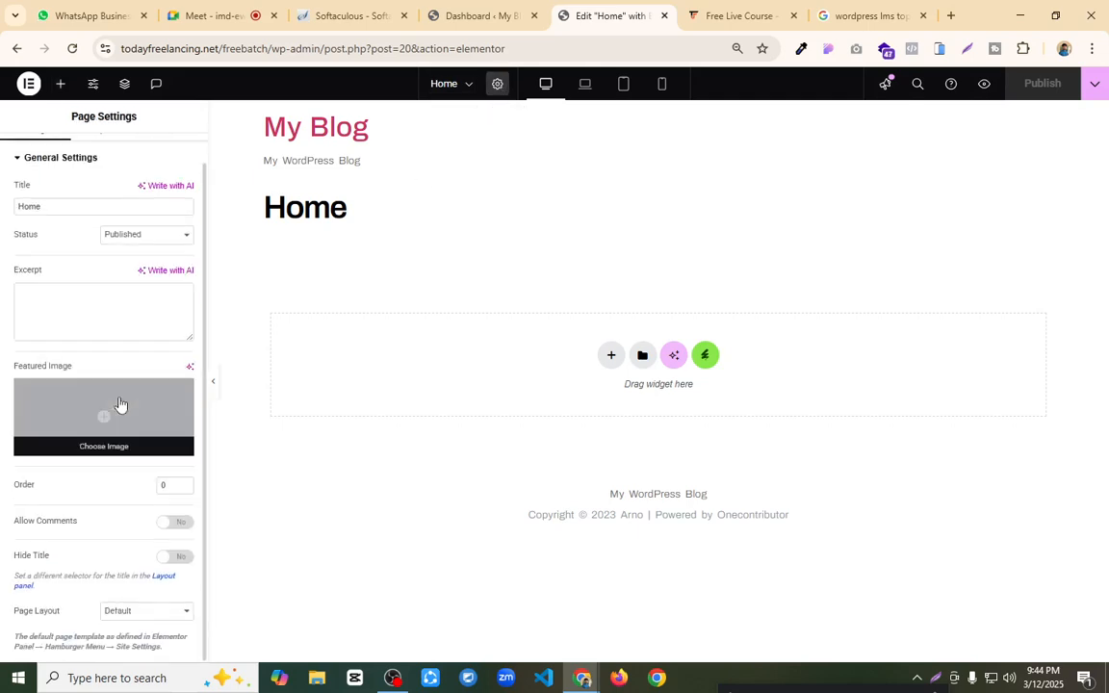
left_click(164, 610)
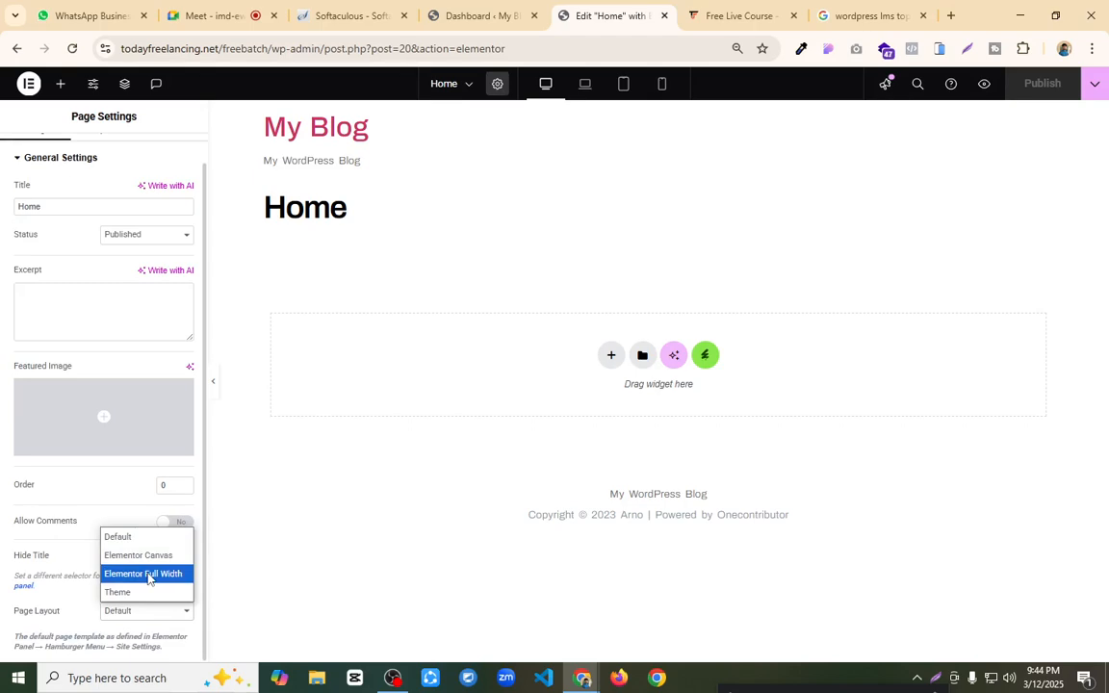
left_click(149, 575)
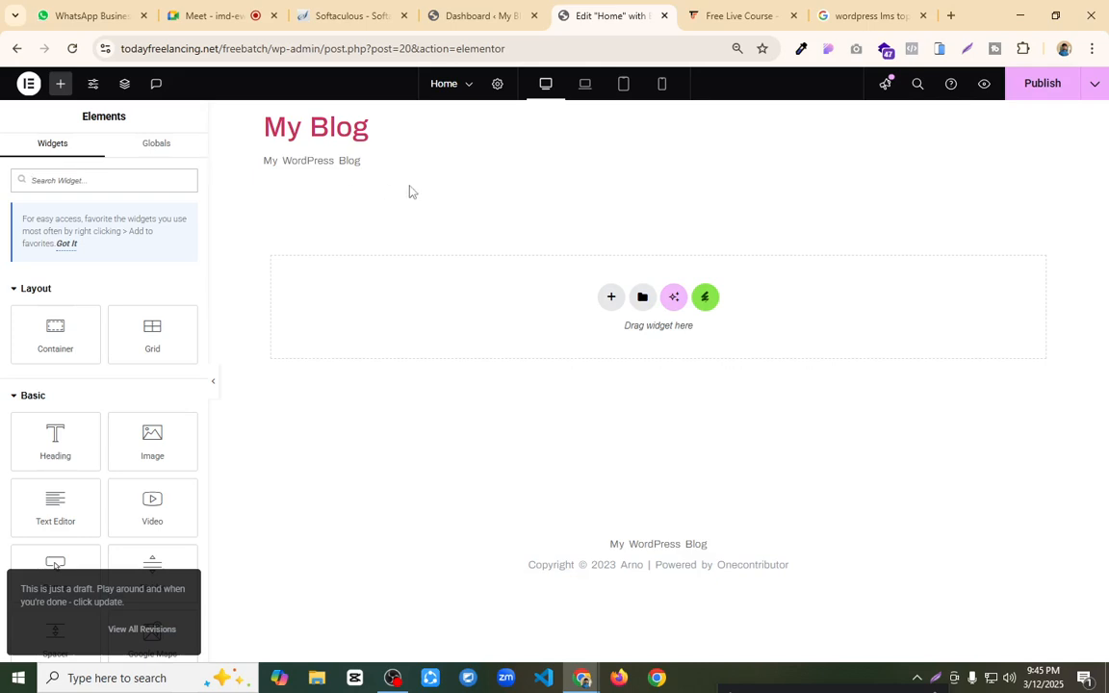
left_click_drag(609, 545, 828, 584)
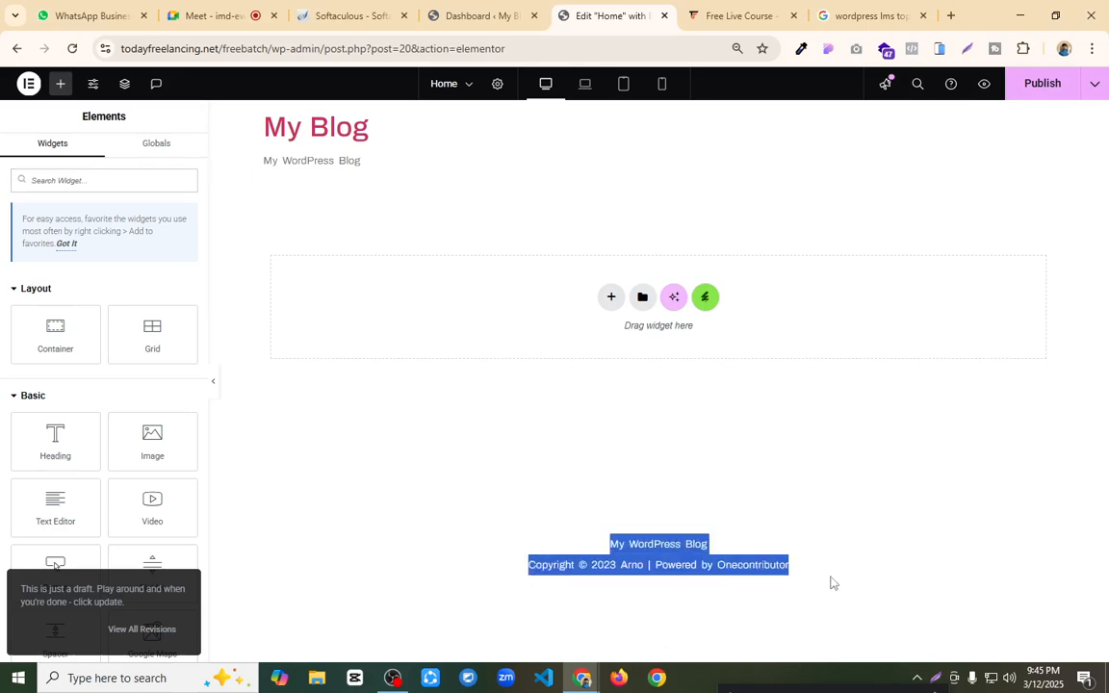
left_click(687, 509)
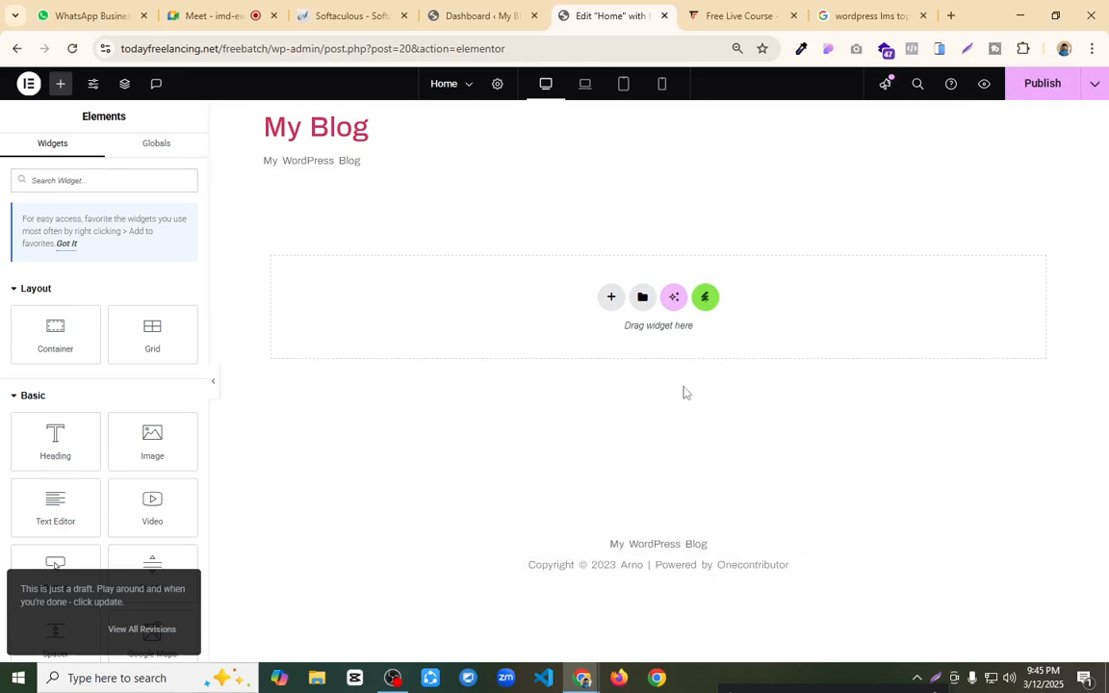
left_click(1059, 86)
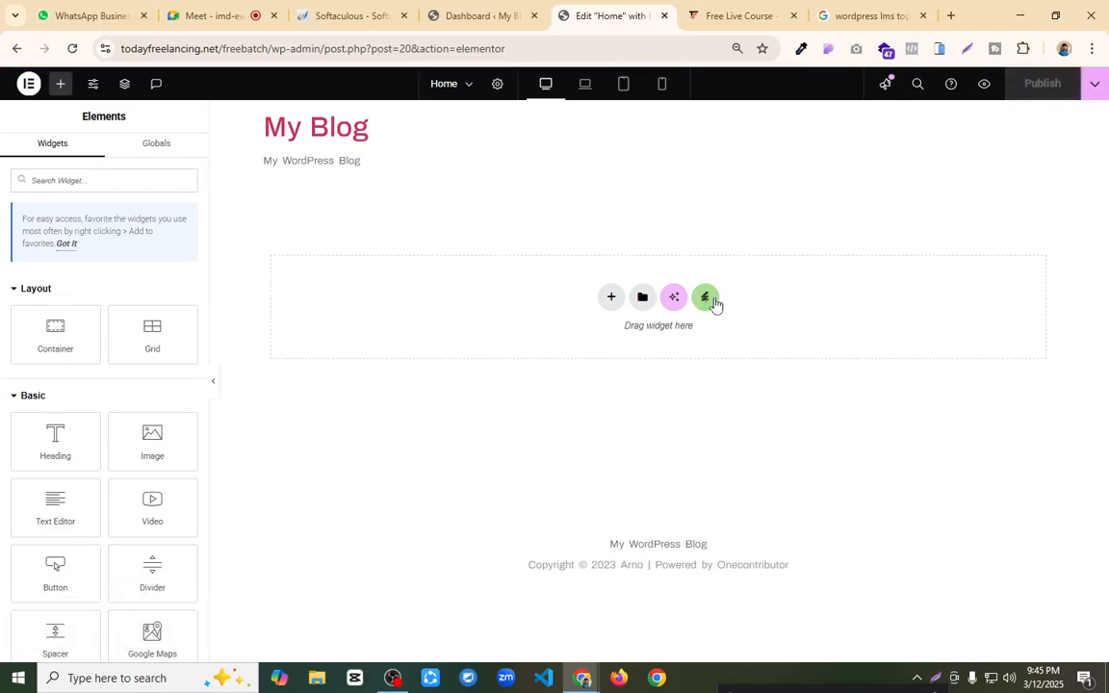
Step: Insert the Header template from the installed Upskill kit into the Home page and publish it
left_click(706, 298)
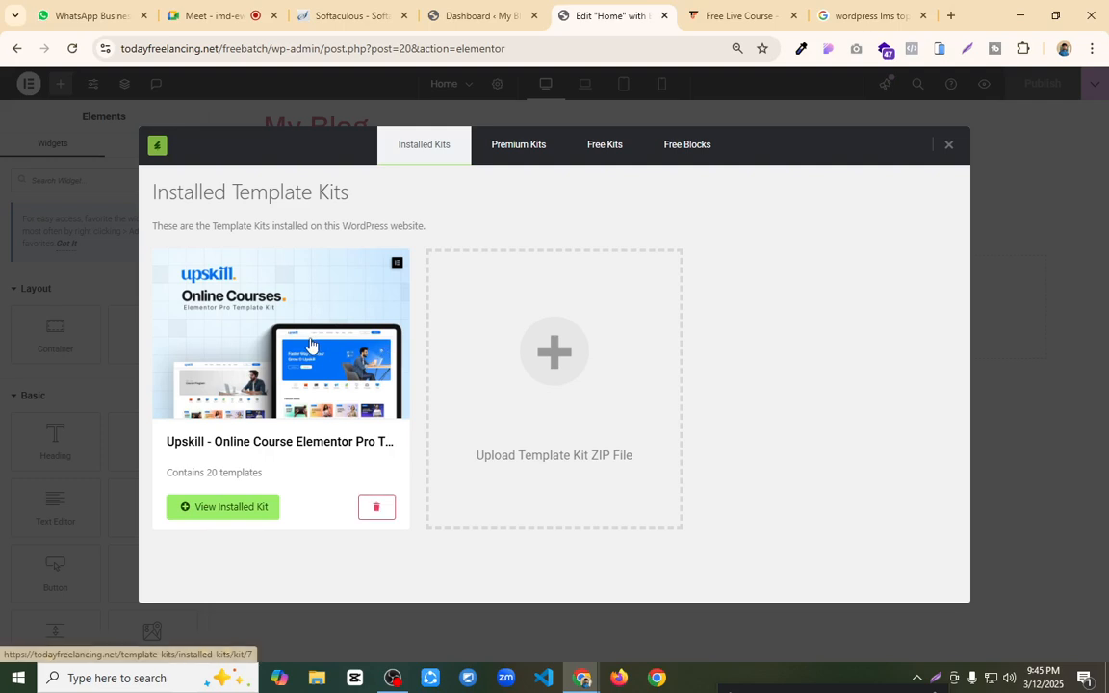
left_click(310, 343)
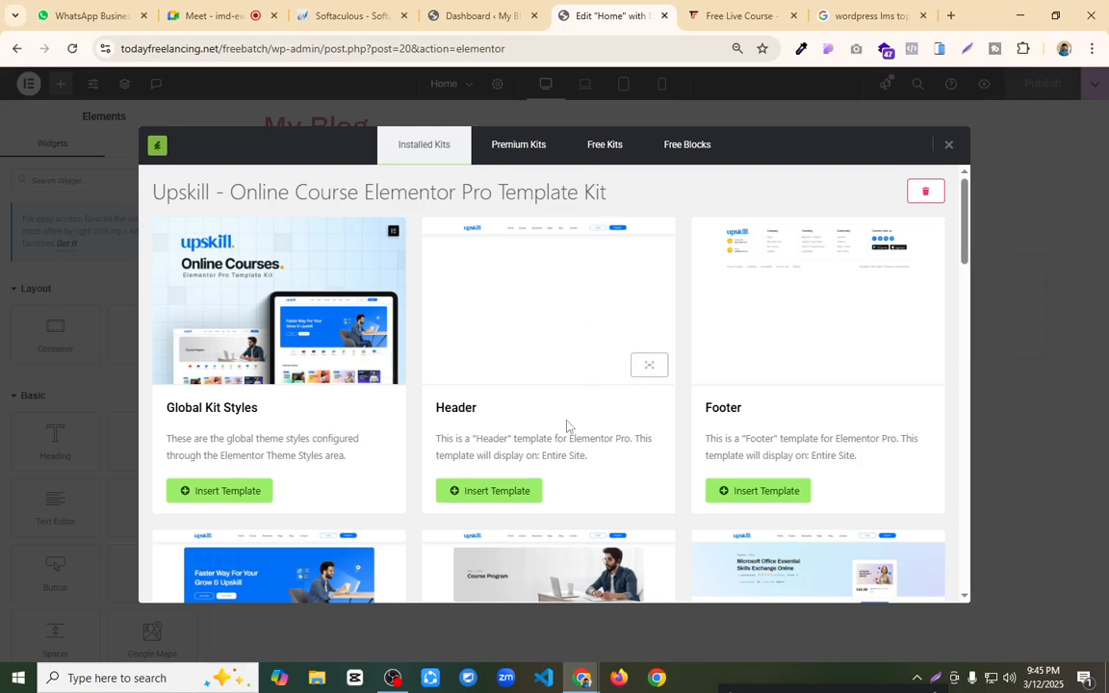
left_click(507, 493)
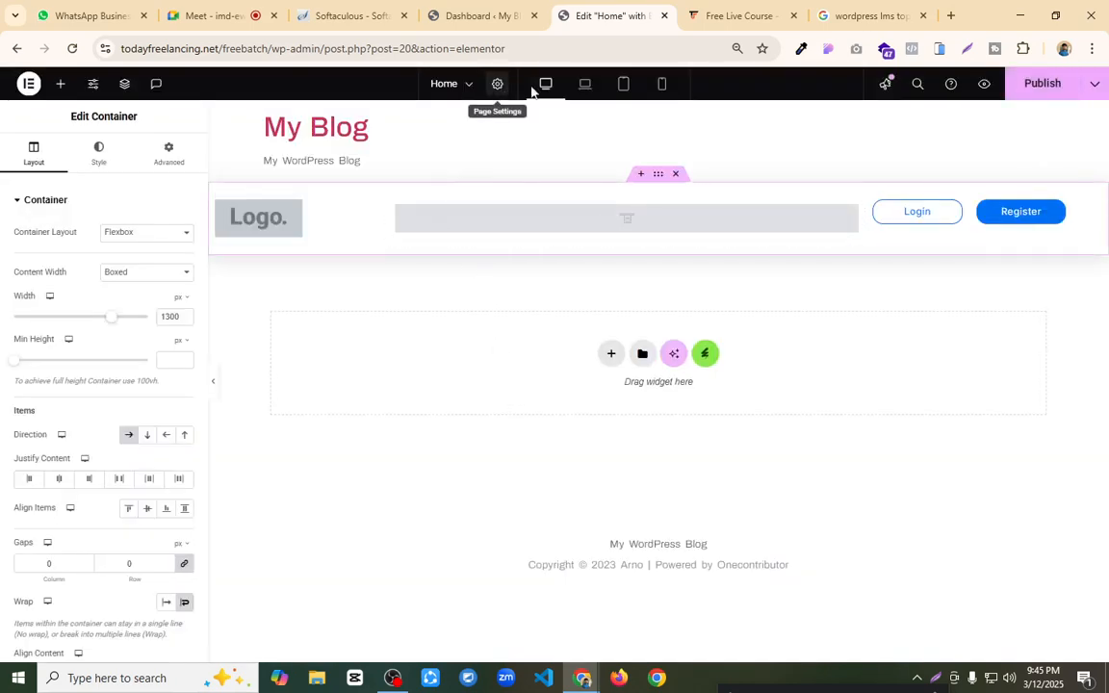
left_click(1038, 85)
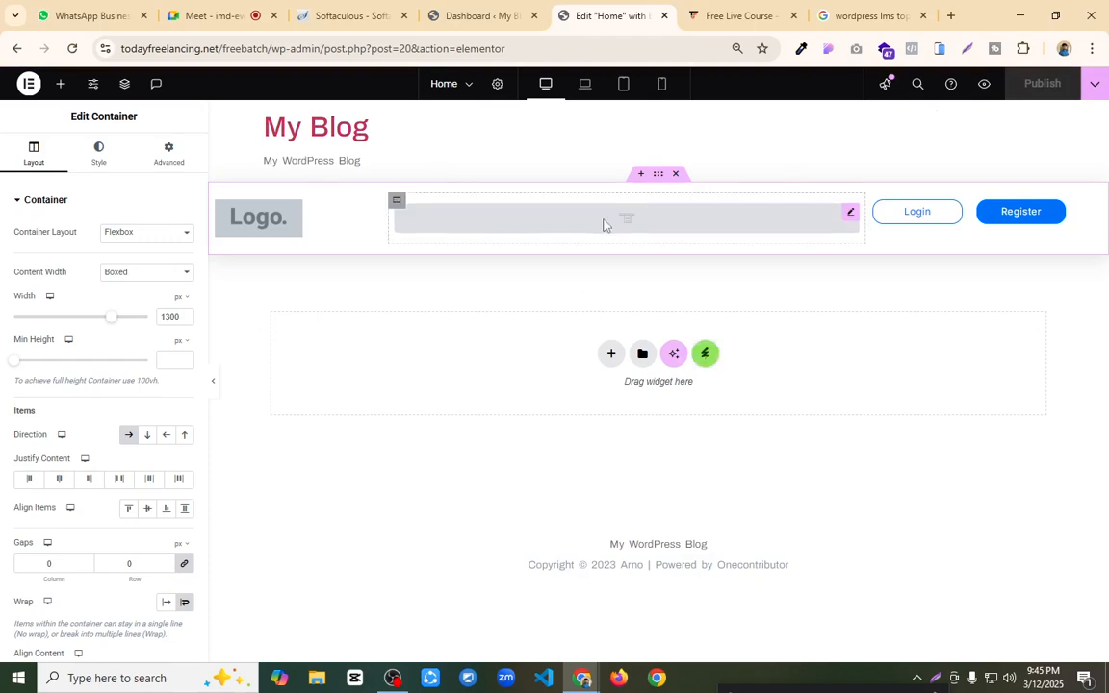
Step: Replace the header's site logo by uploading Untitled design (4).png from the Downloads folder and selecting it
left_click(372, 208)
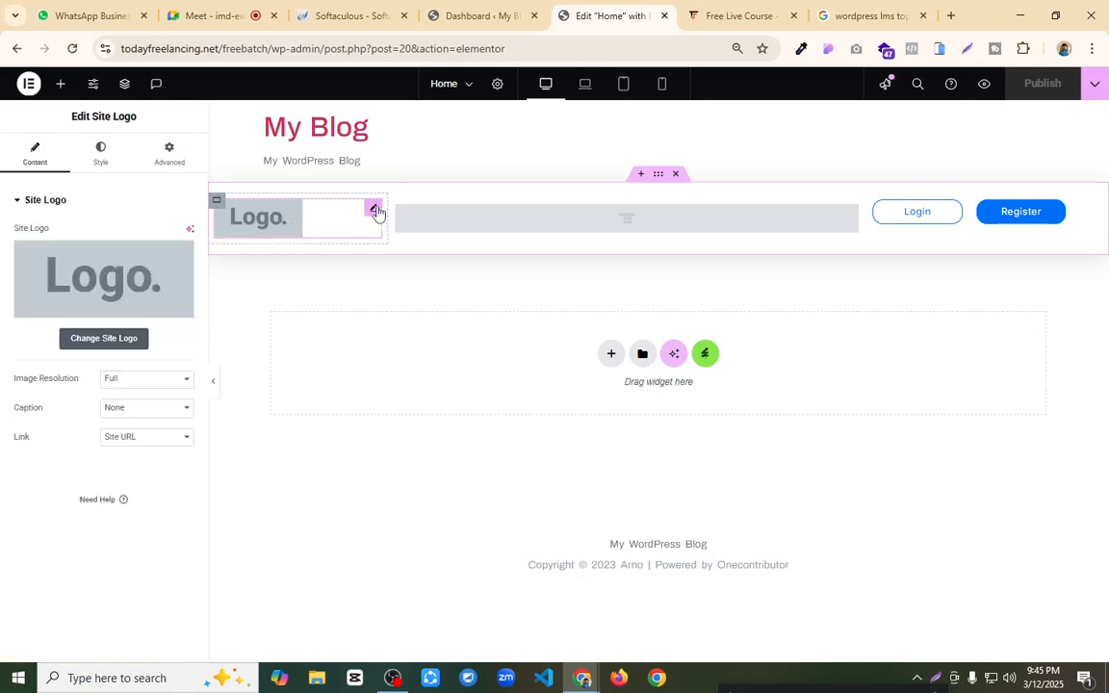
left_click(124, 344)
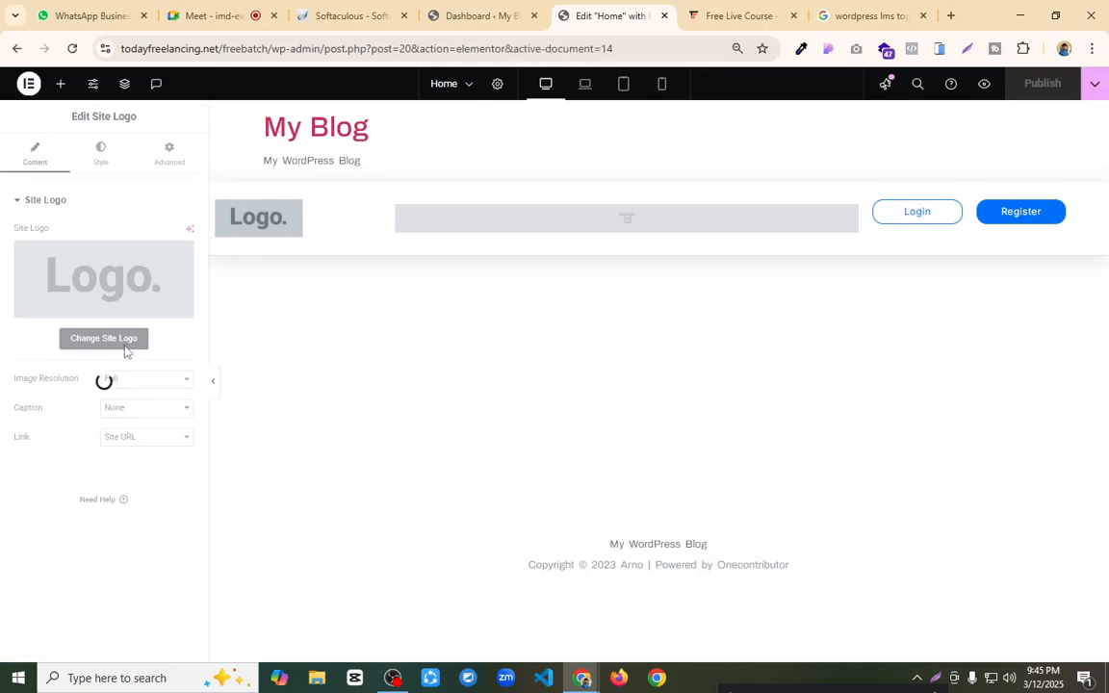
left_click(135, 343)
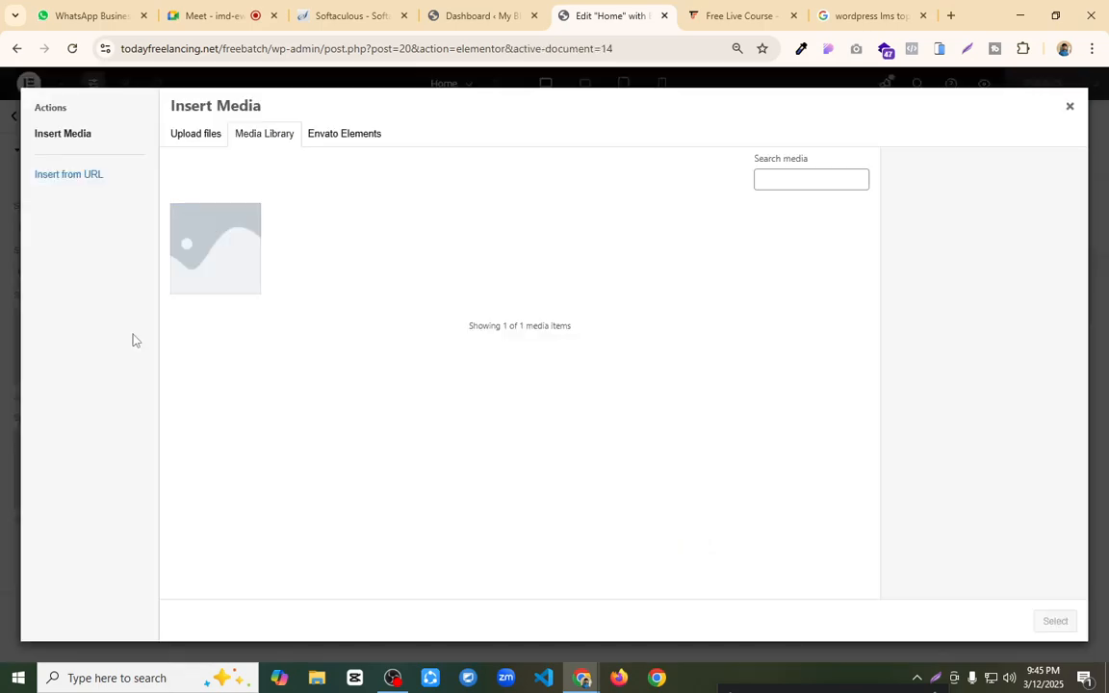
left_click(201, 135)
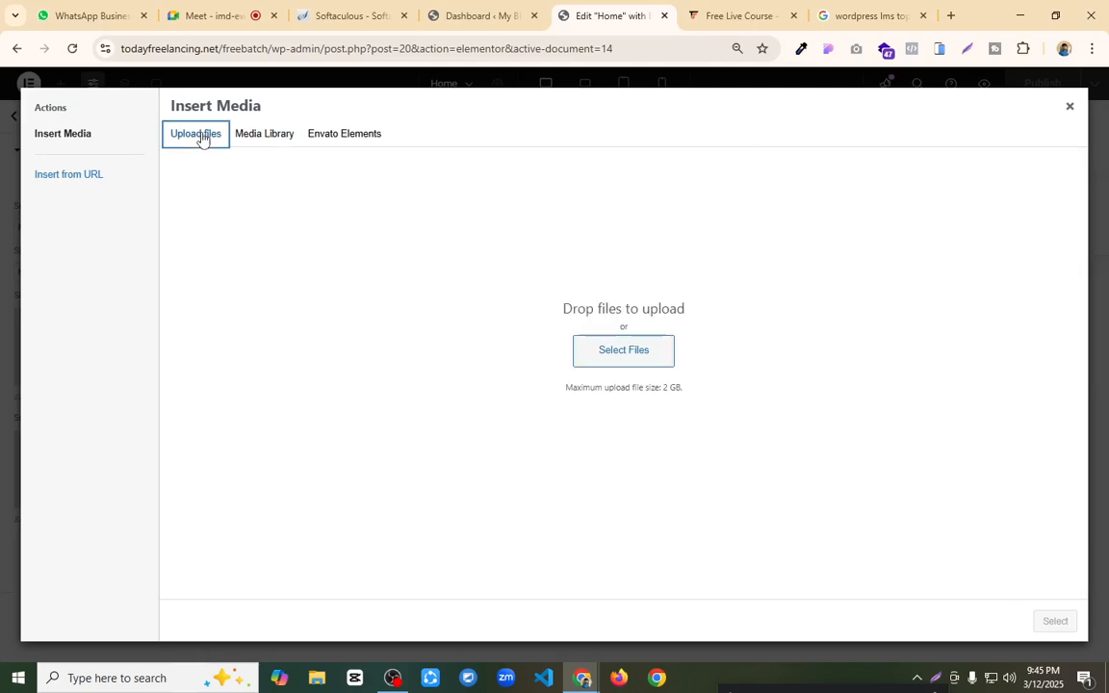
left_click(629, 359)
left_click(263, 159)
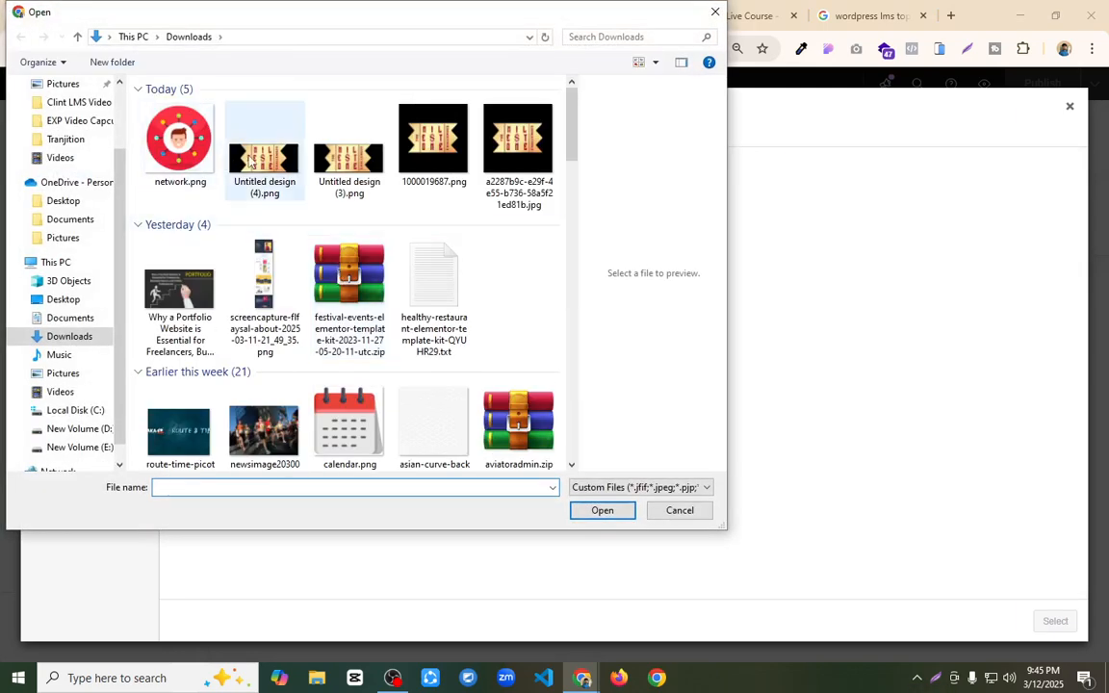
left_click(589, 509)
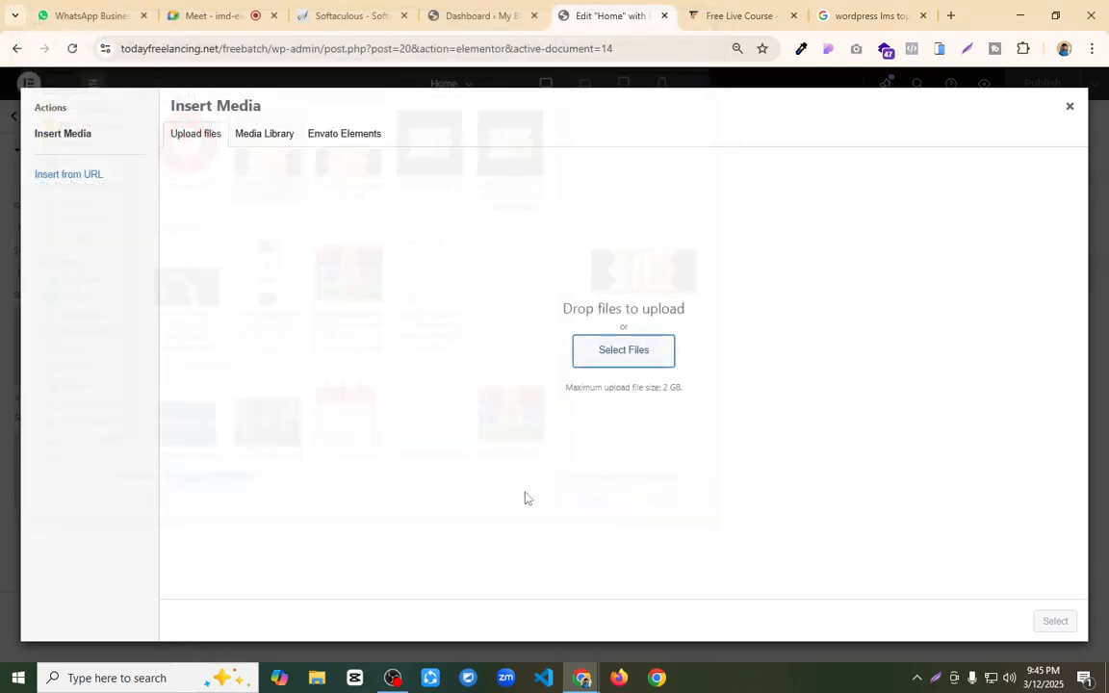
left_click(1057, 624)
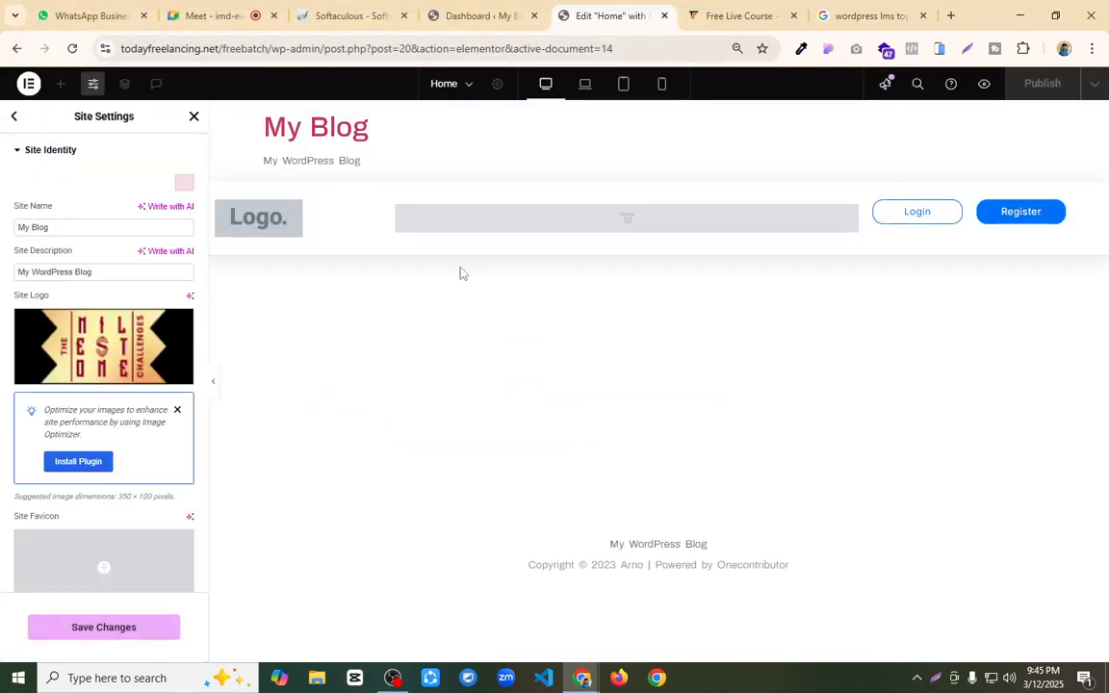
Step: Use the uploaded logo image as the site favicon too, save the site settings and close them
scroll(113, 500, "down", 2)
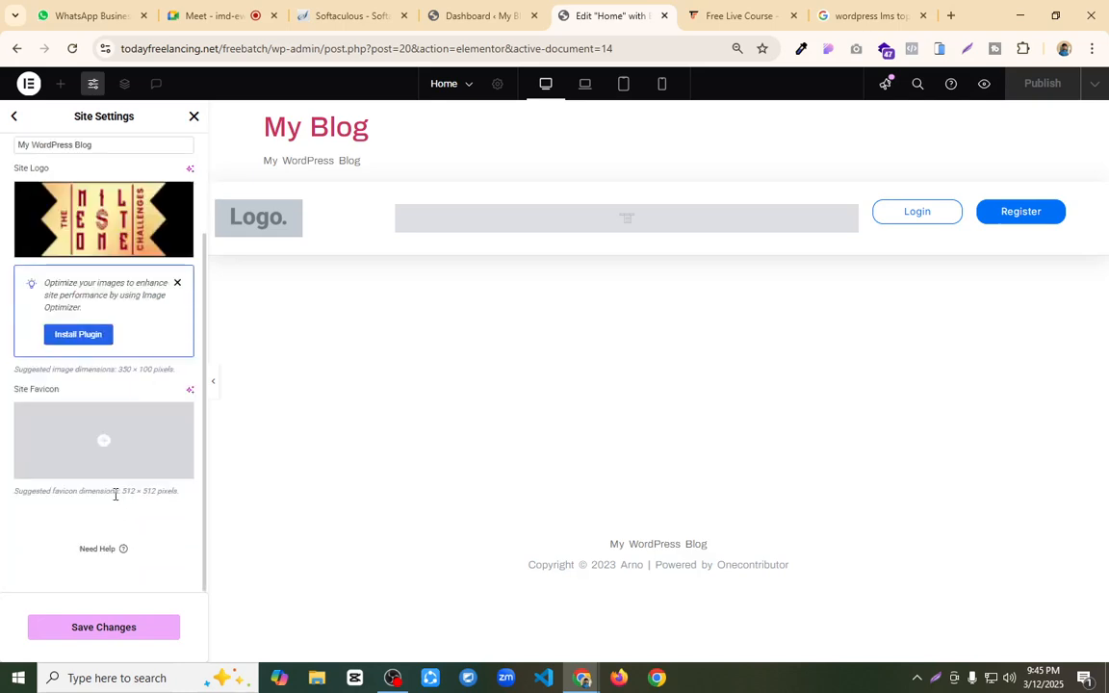
left_click(134, 439)
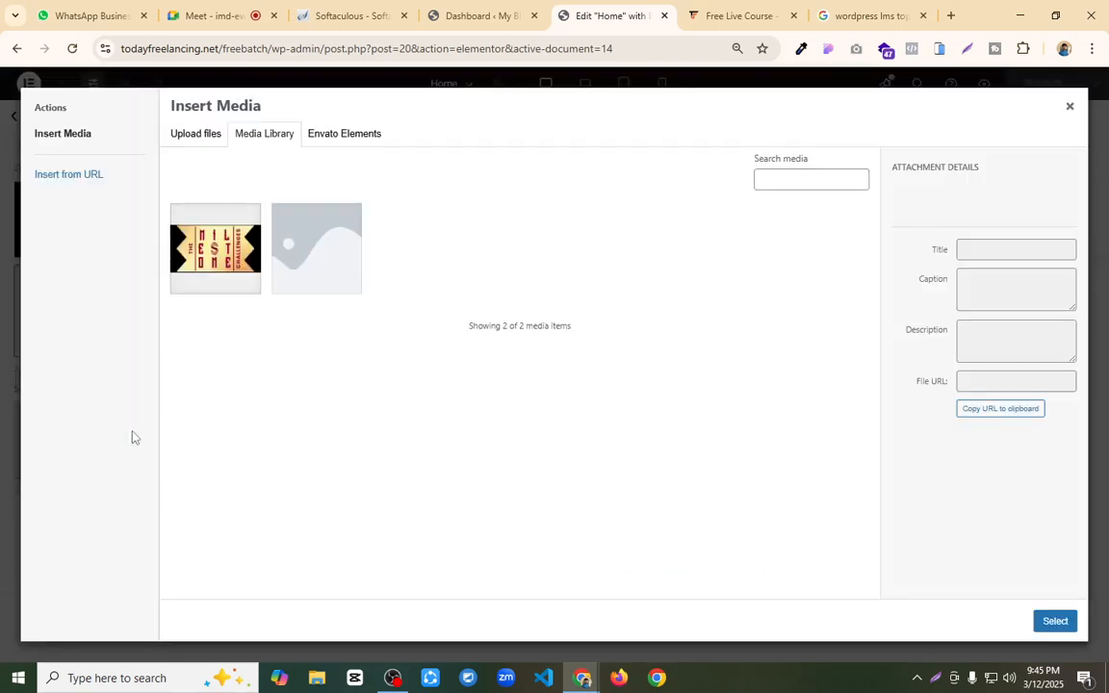
left_click(255, 241)
left_click(1056, 621)
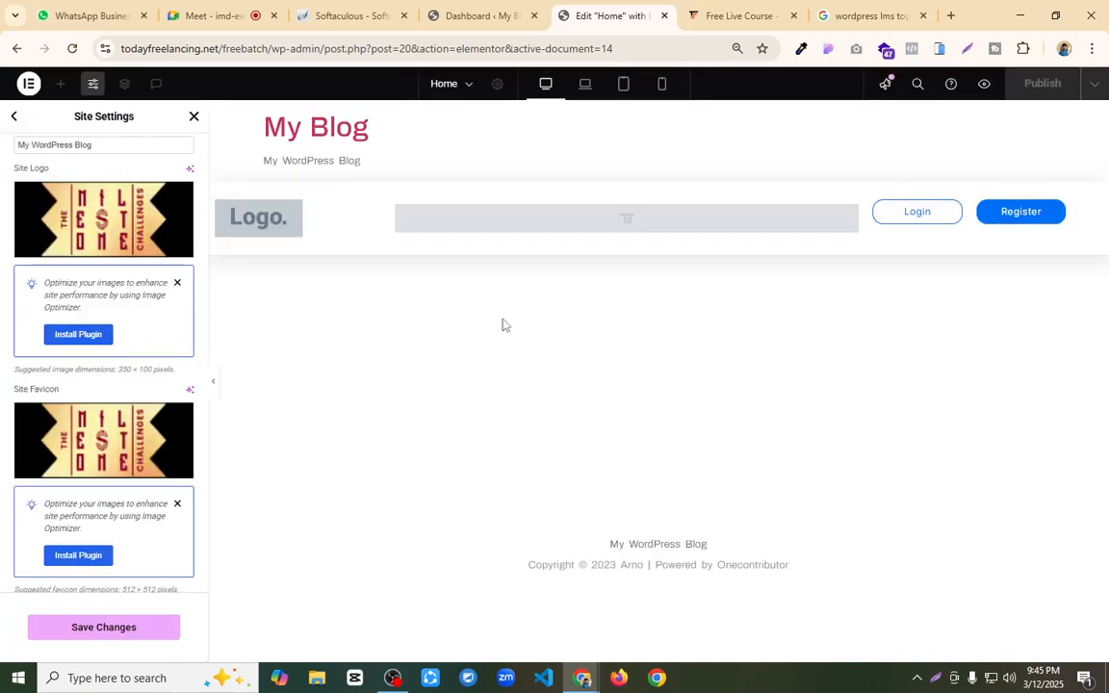
left_click(145, 626)
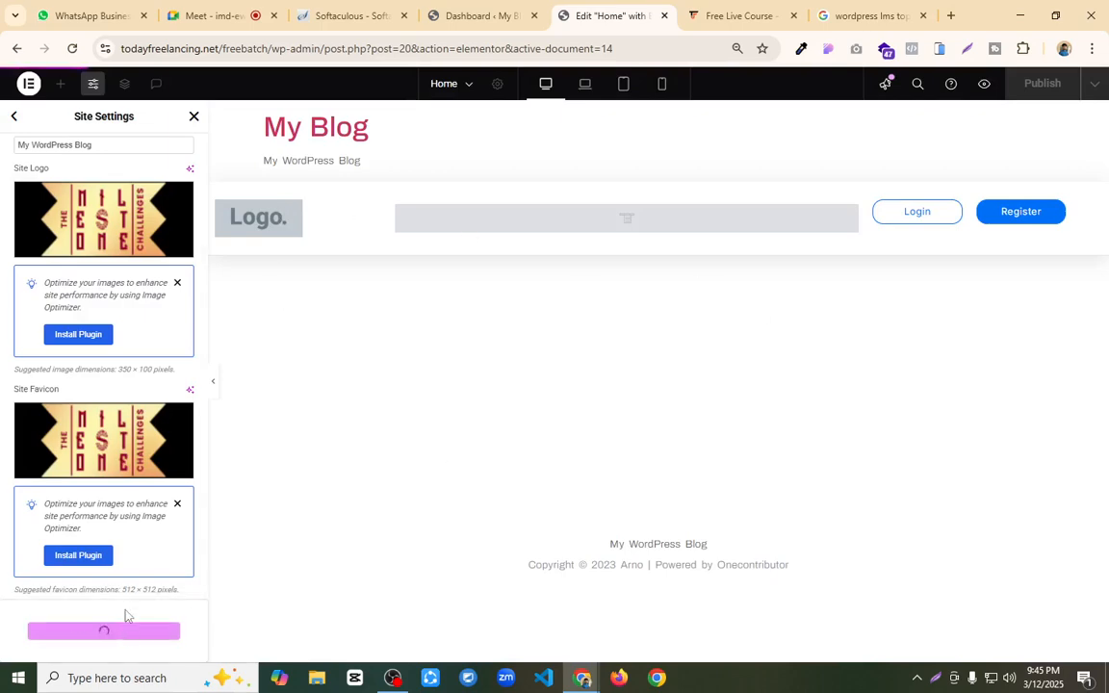
left_click(196, 123)
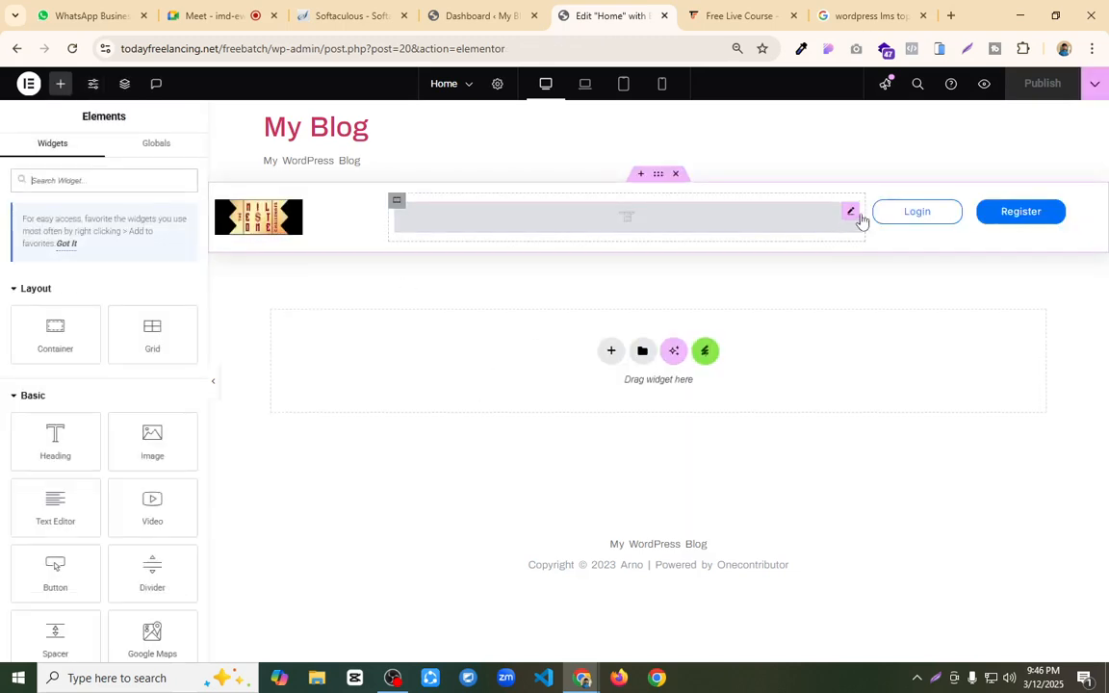
Step: Insert the Home template from the installed Upskill kit below the header container
left_click(957, 212)
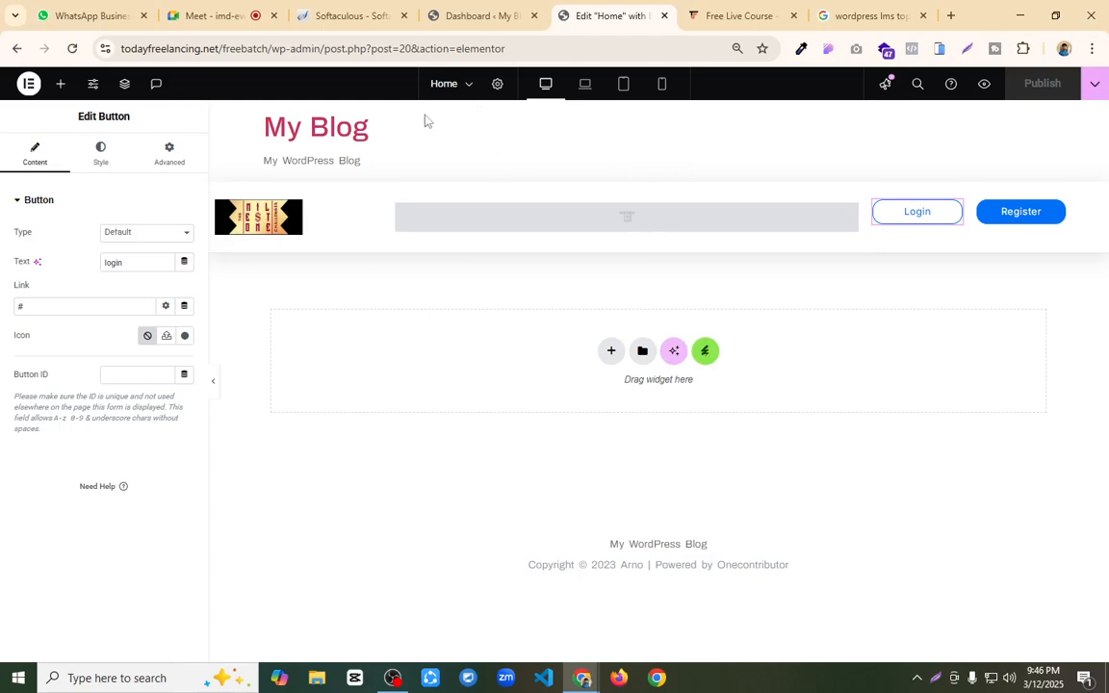
left_click(658, 175)
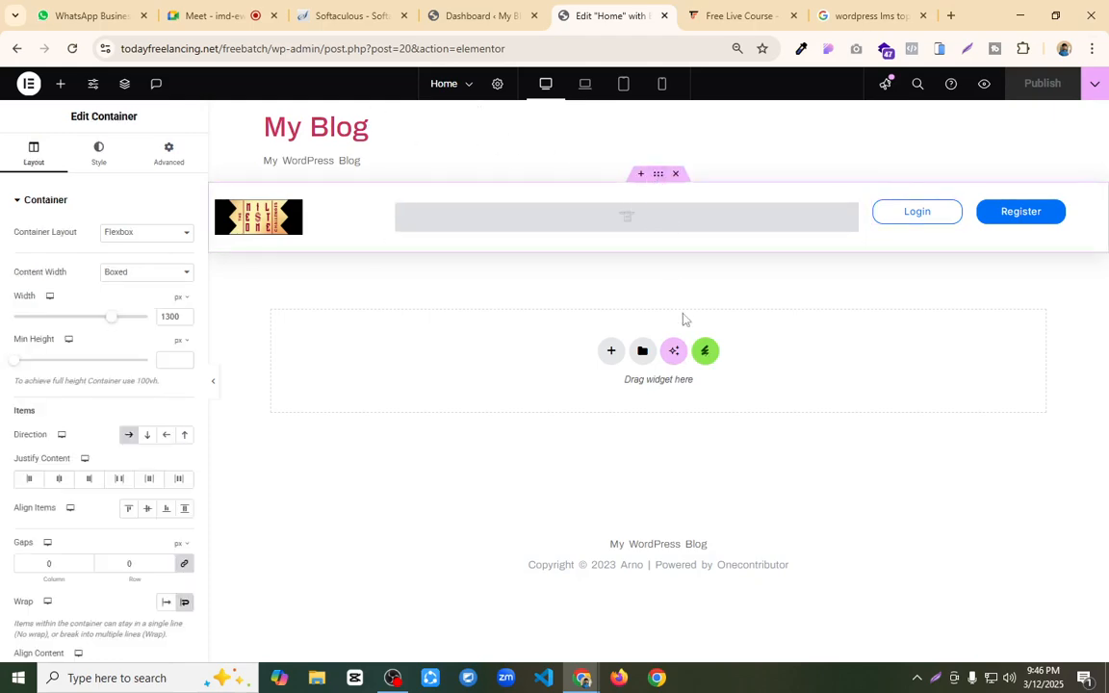
left_click(707, 354)
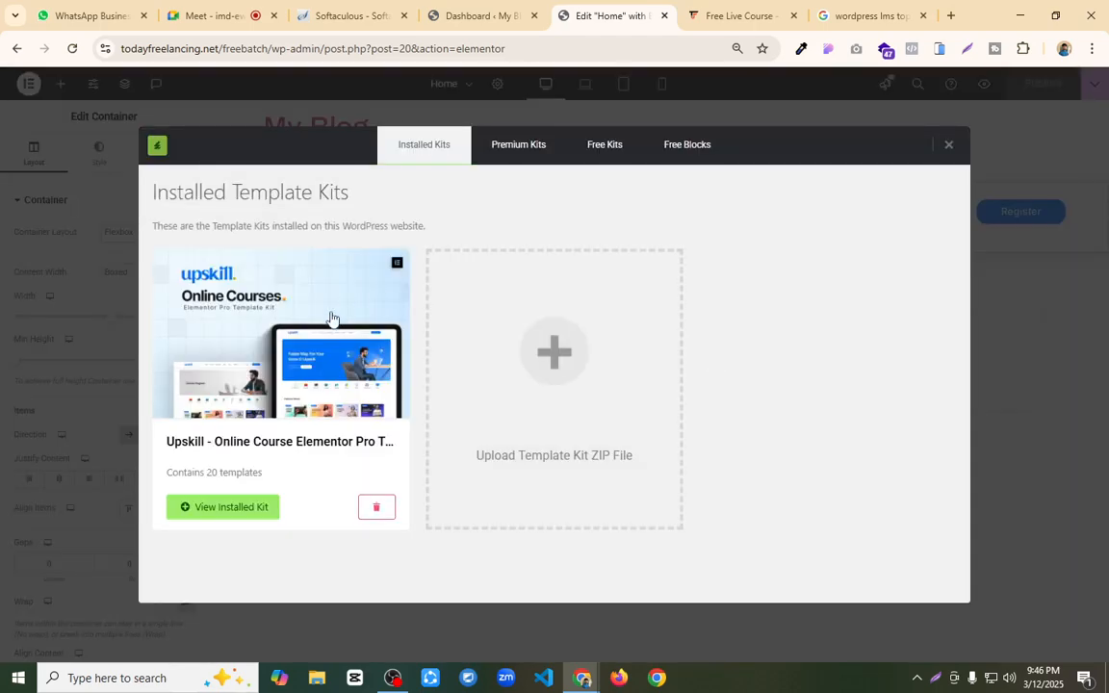
left_click(330, 319)
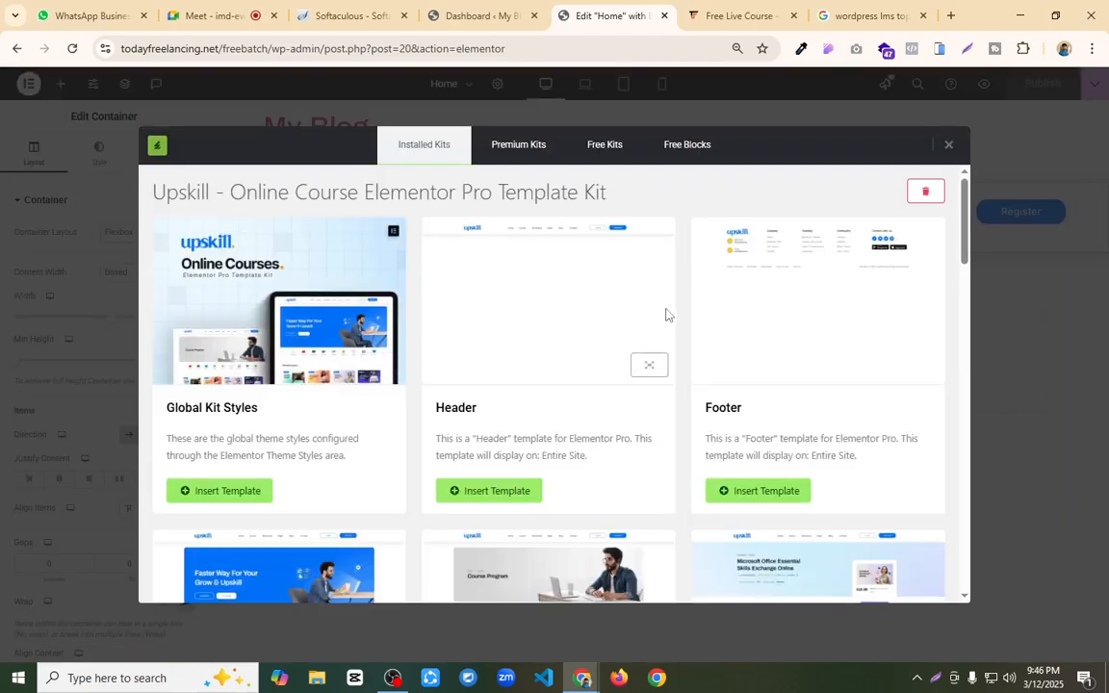
scroll(664, 314, "down", 2)
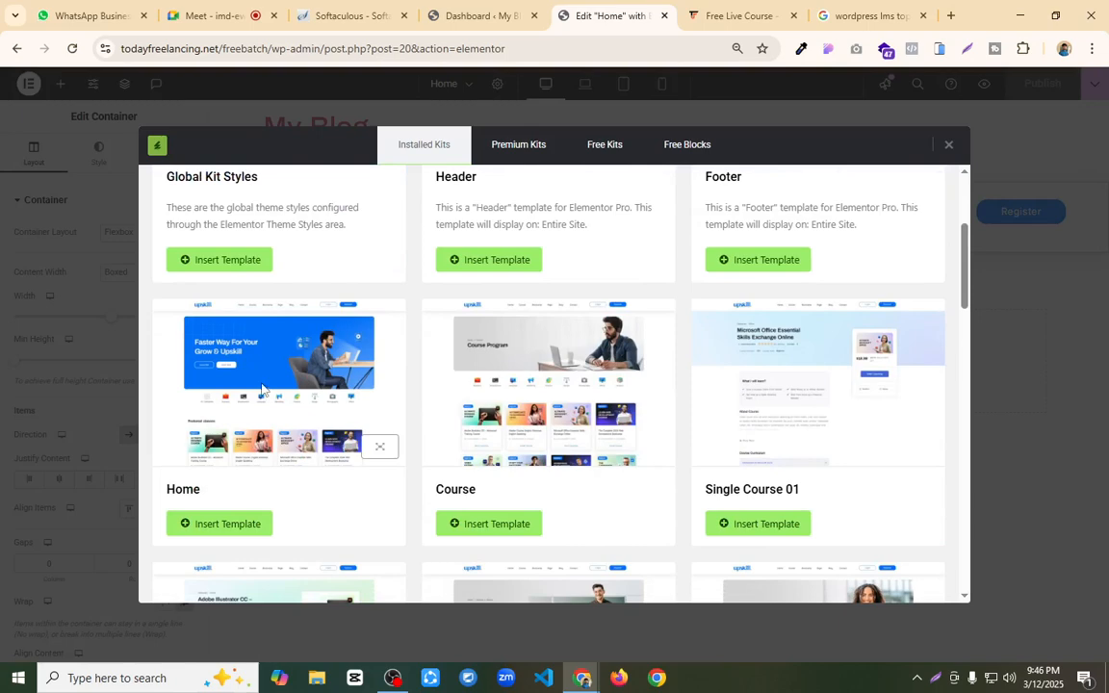
left_click(220, 526)
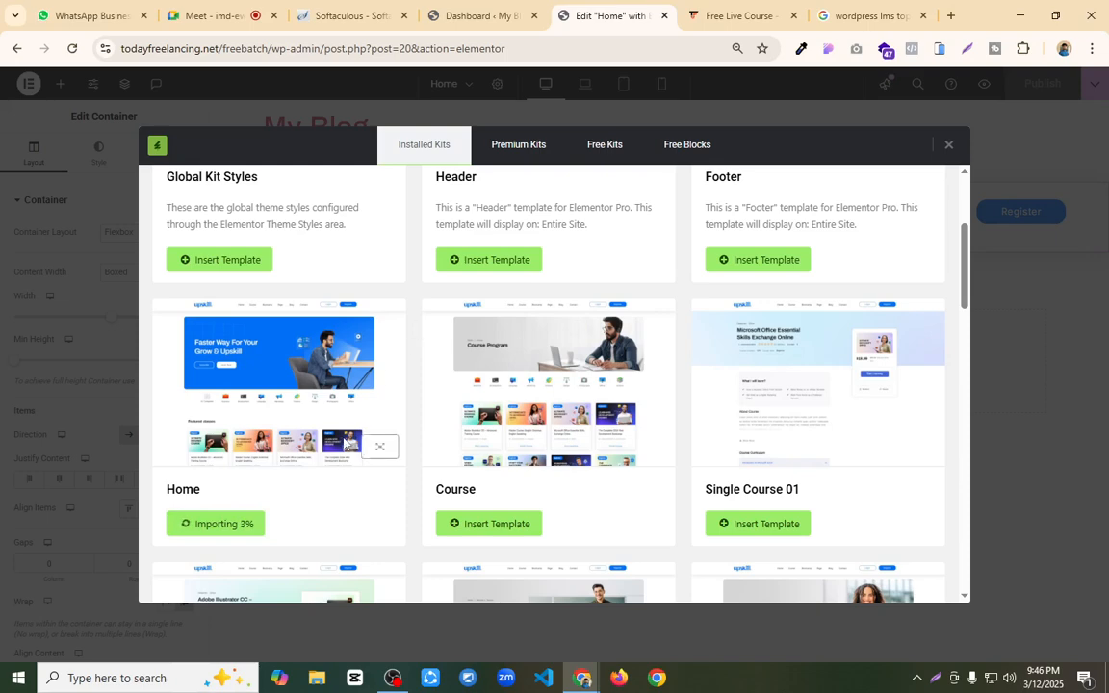
scroll(333, 364, "down", 1)
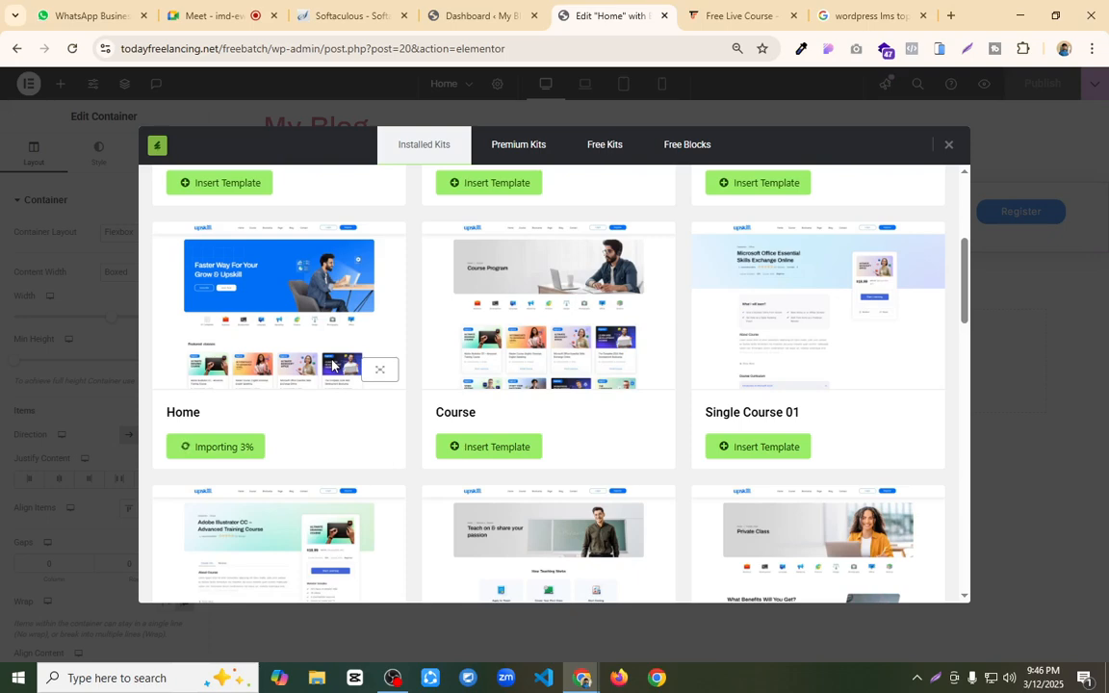
Step: Open ChatGPT in the Google search tab and ask "akta lms website a ki ki page thaka joruri"
left_click(464, 11)
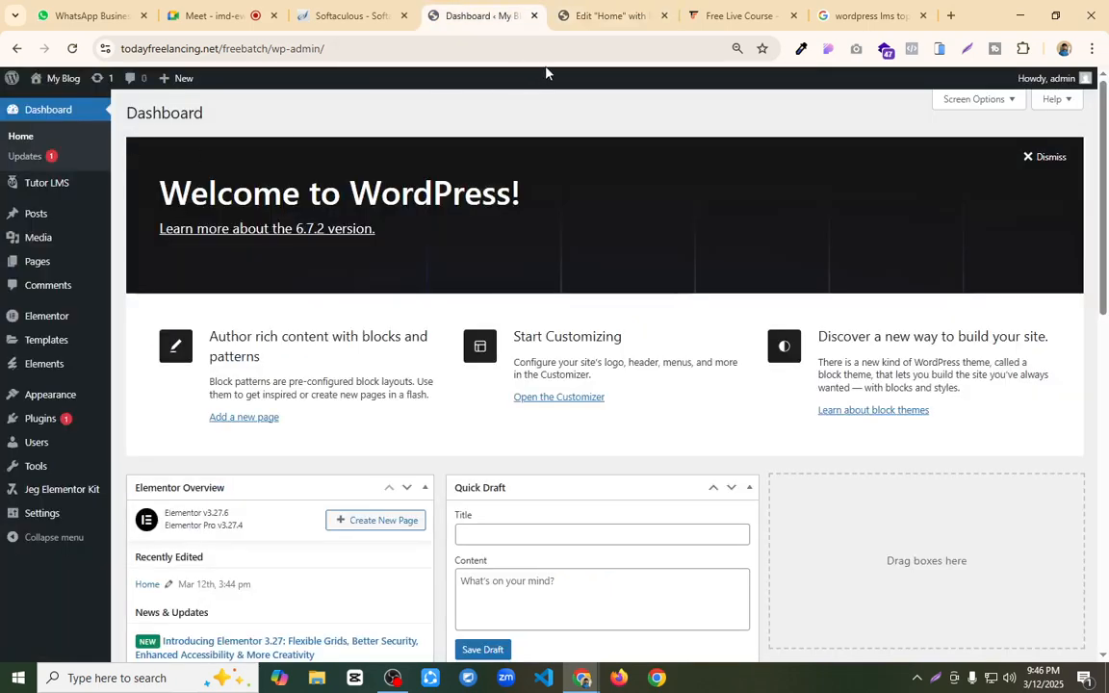
left_click(857, 16)
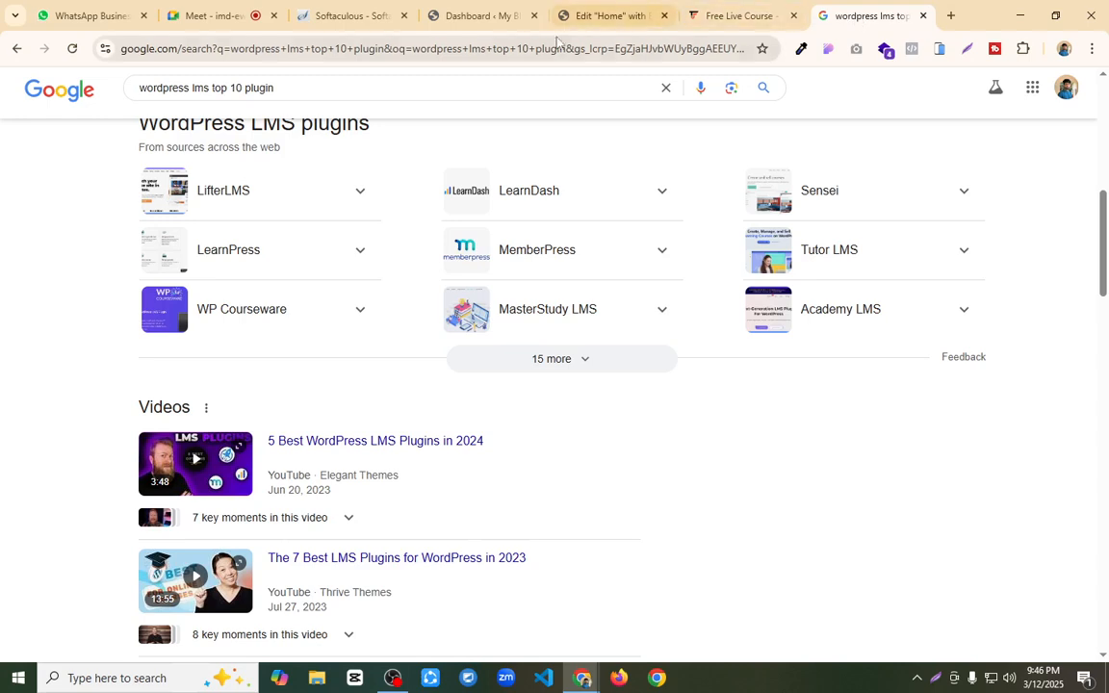
left_click(564, 50)
type("cha")
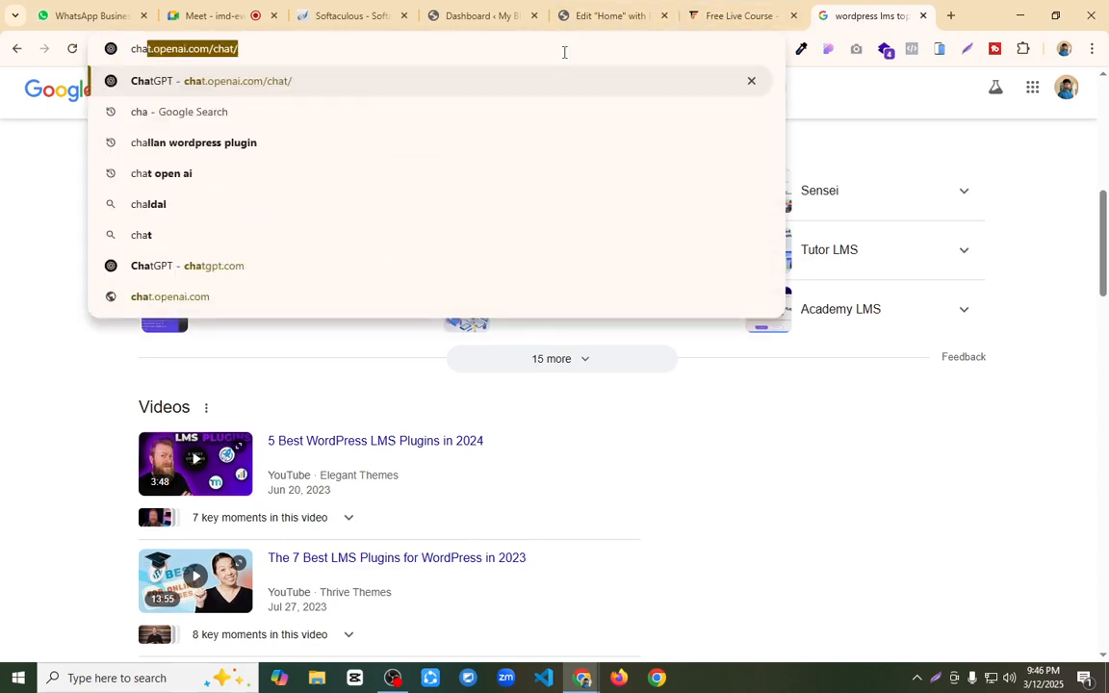
key("Return")
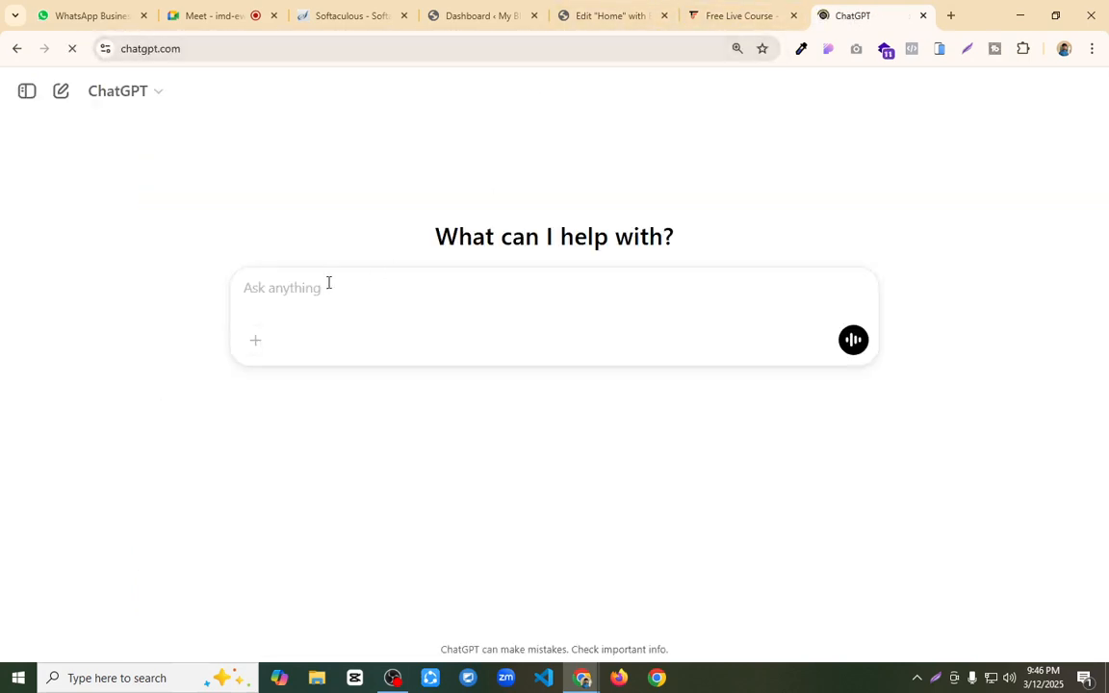
type("akta lms website a ki ki page")
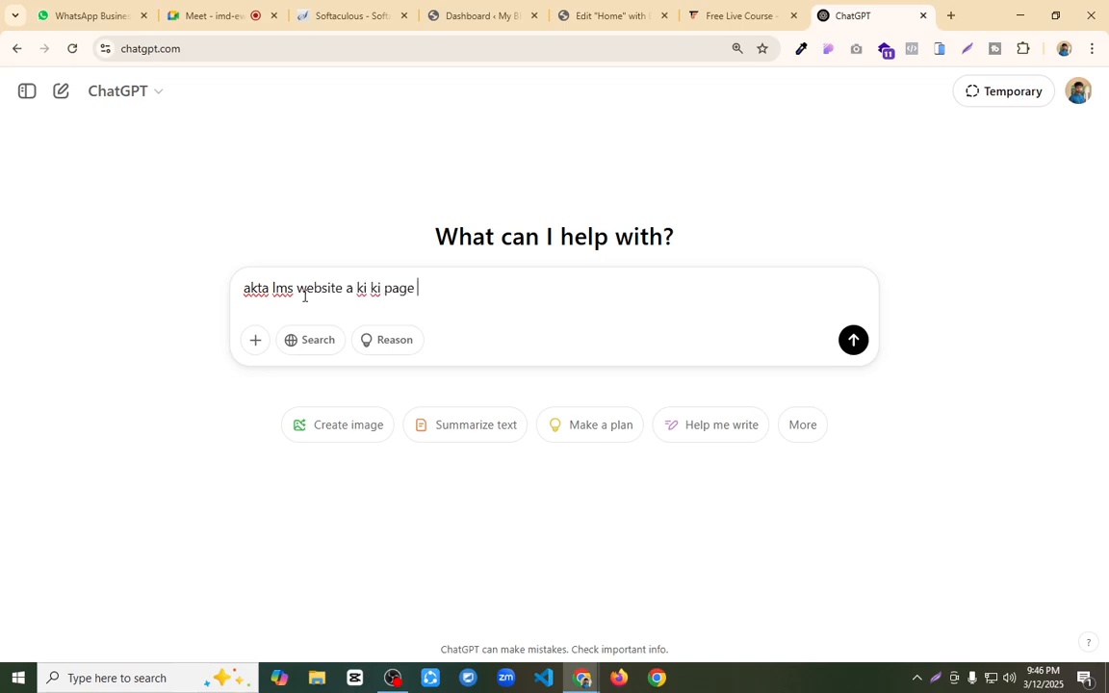
type("ka joruri")
key("Return")
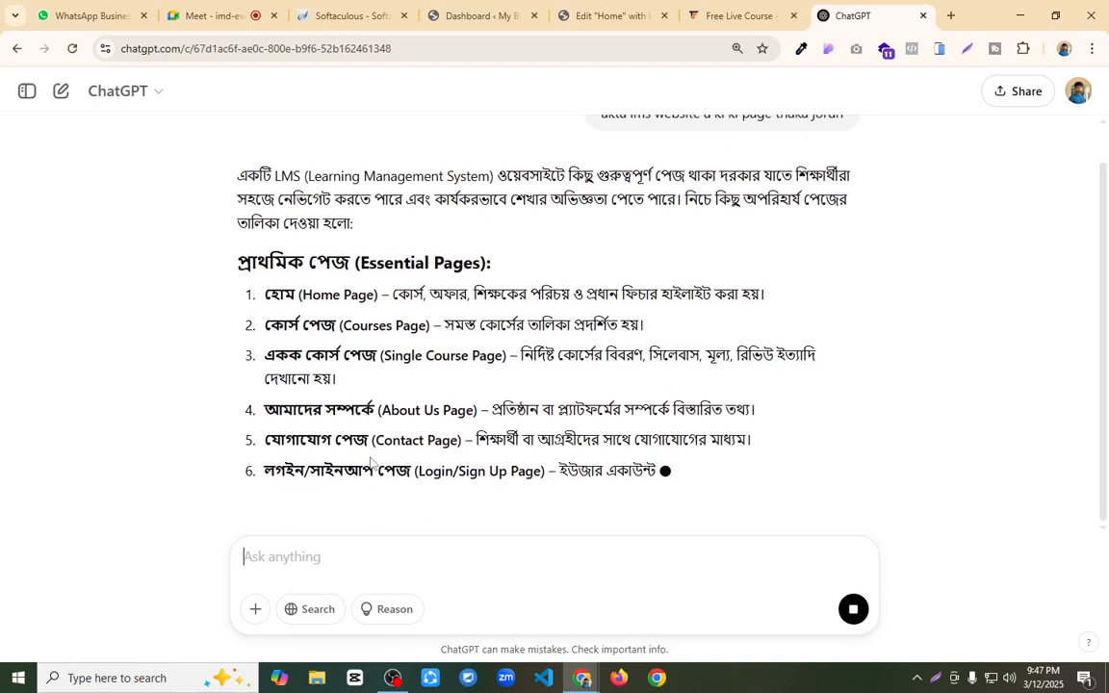
Step: Examine the essential and student pages listed in ChatGPT's answer, then return to the Elementor editor by way of the dashboard tab
scroll(342, 412, "down", 1)
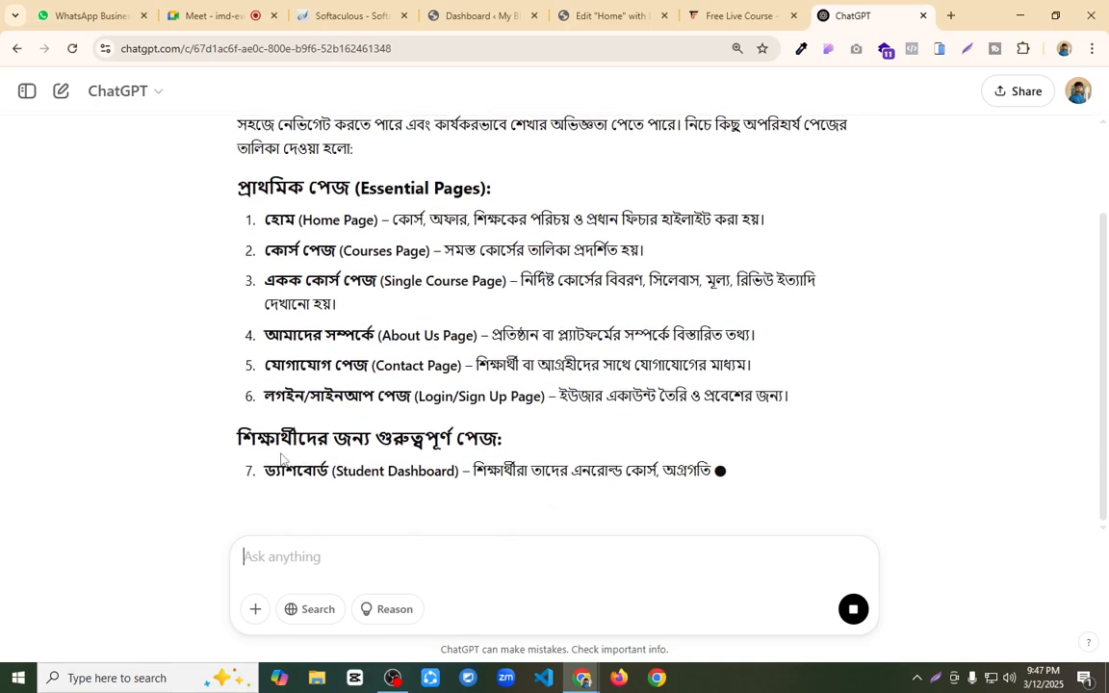
triple_click(295, 473)
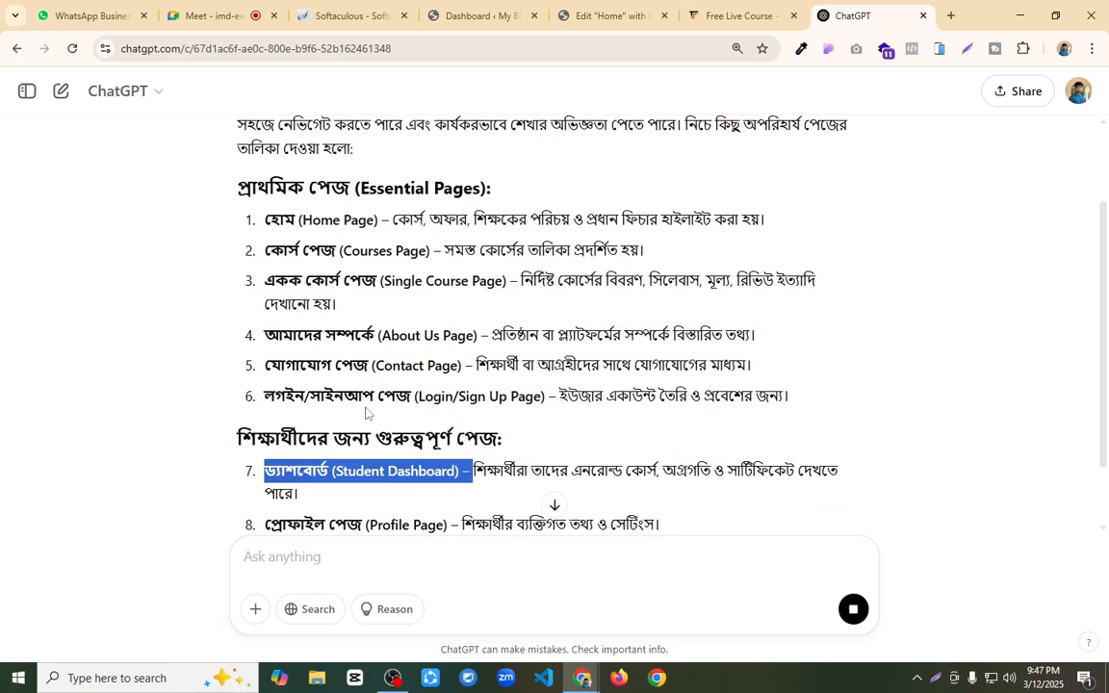
left_click_drag(396, 404, 159, 239)
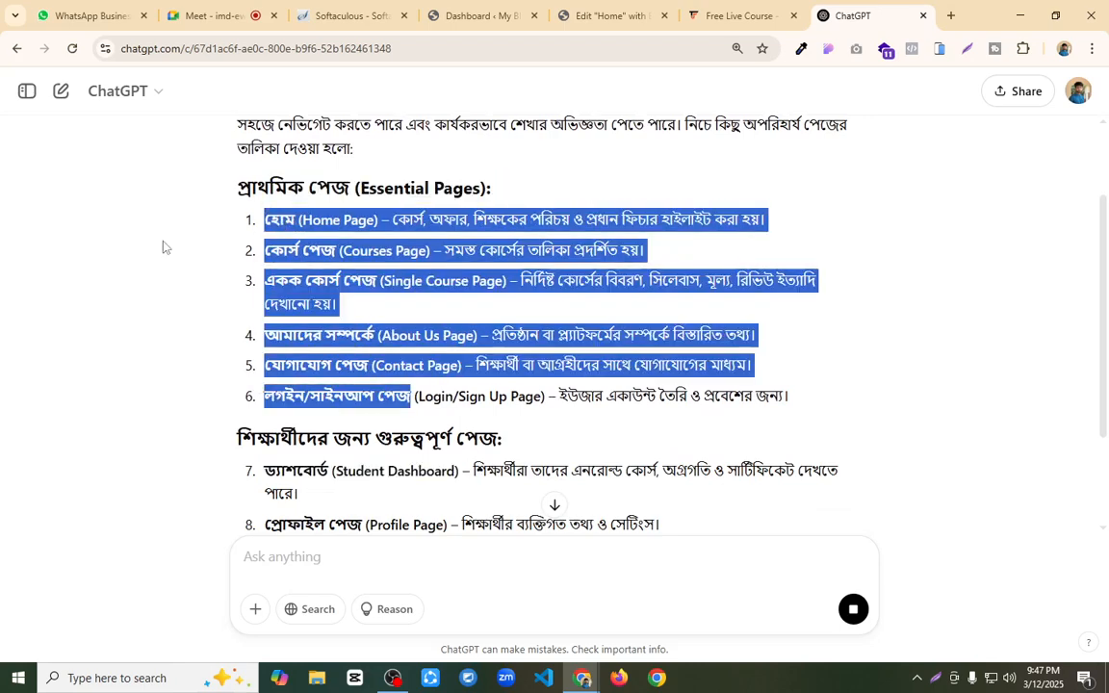
left_click(159, 239)
left_click(493, 14)
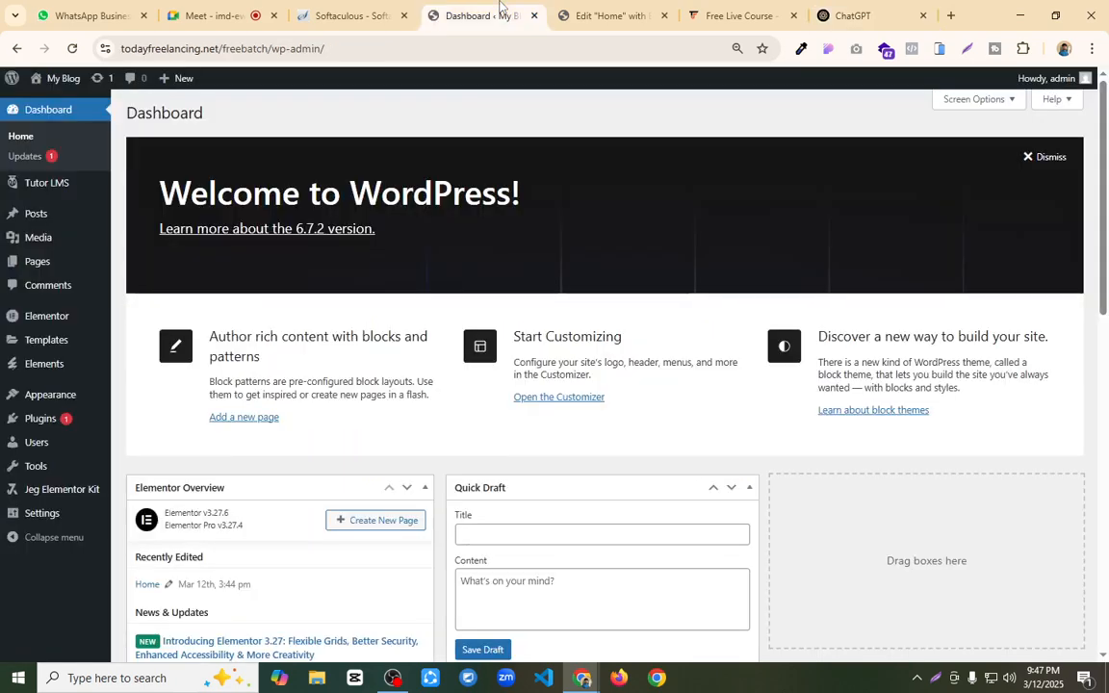
left_click(592, 8)
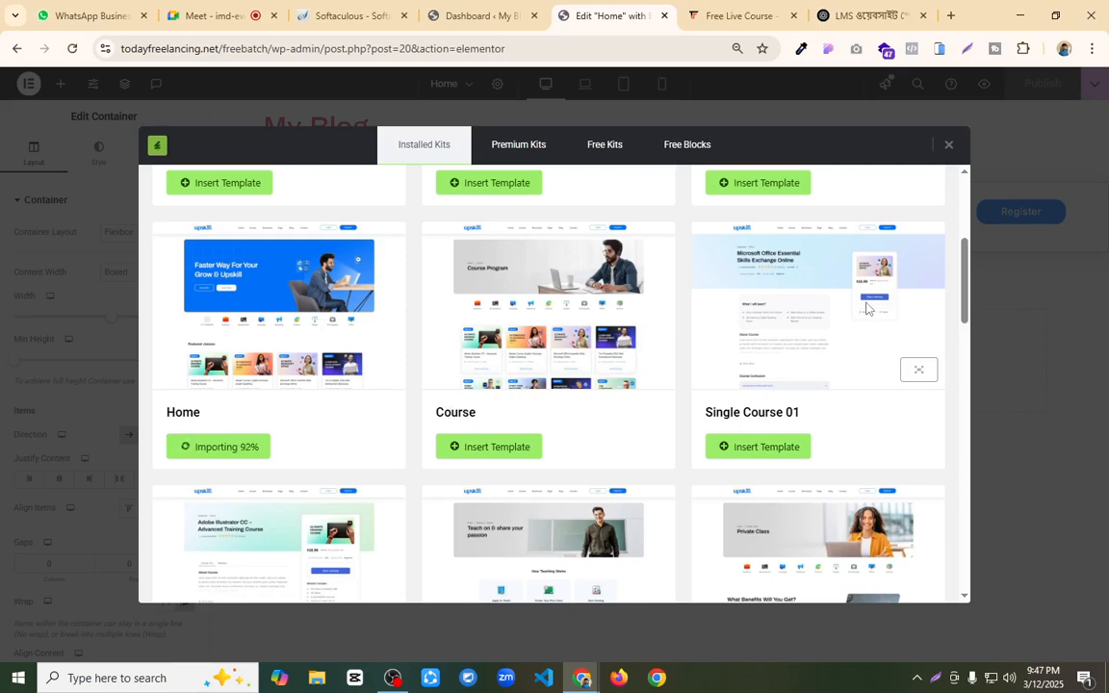
Step: Search Google in a new tab for "prohubbd .com", then refine the query to "prohub bd .com"
left_click(950, 16)
type("pro")
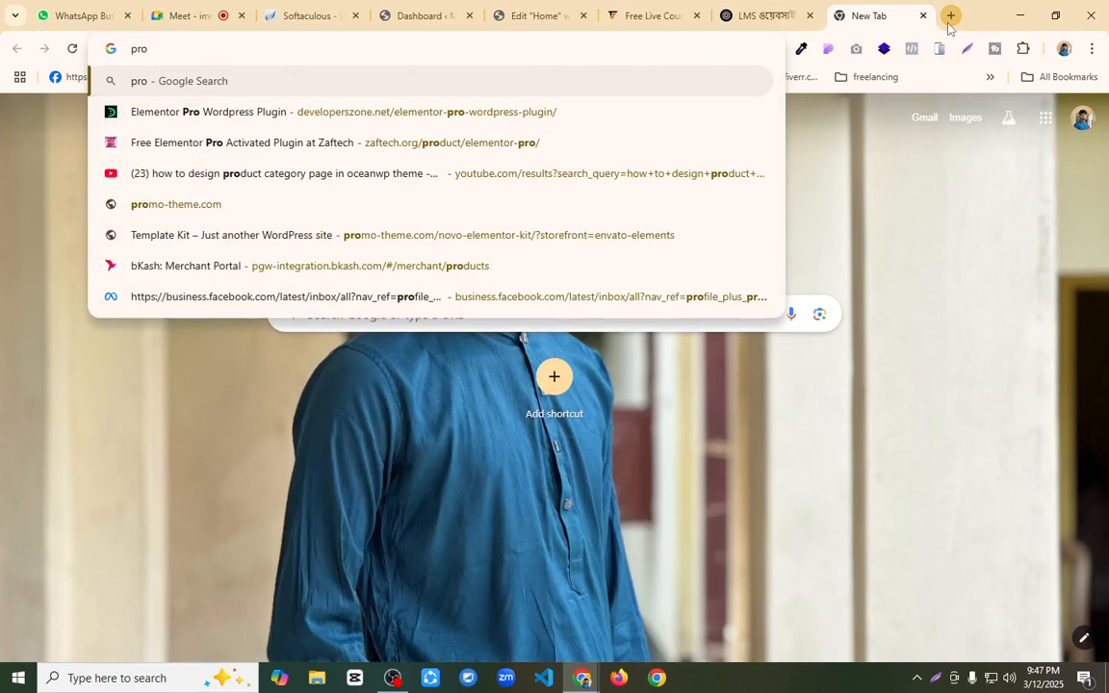
type("hub")
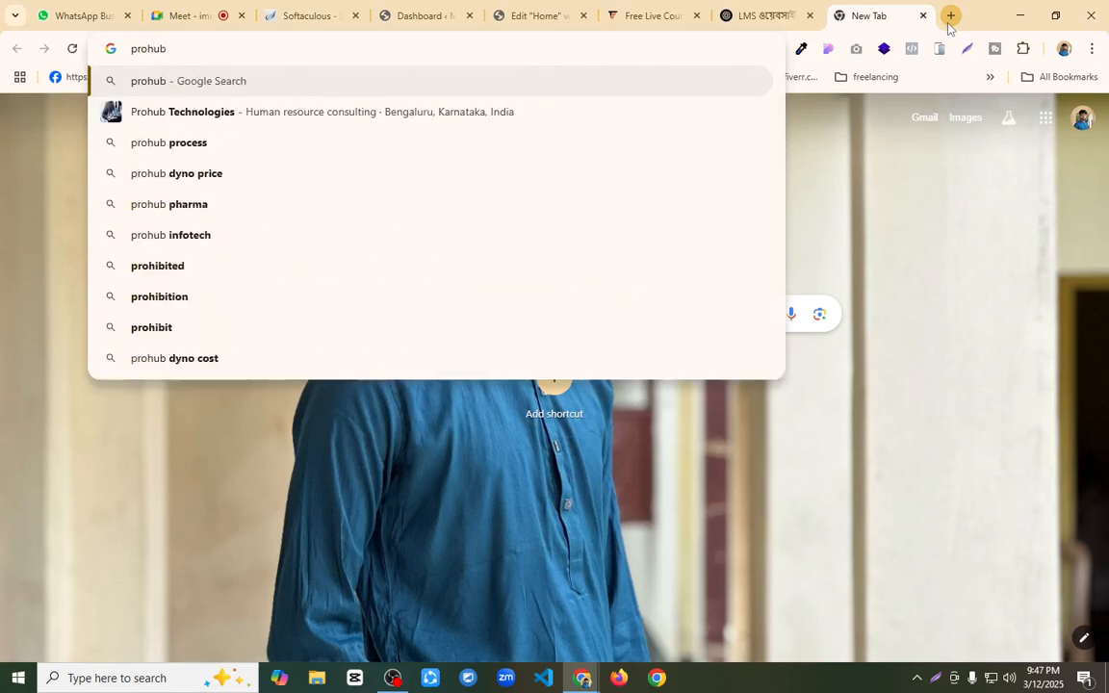
type("bd .com")
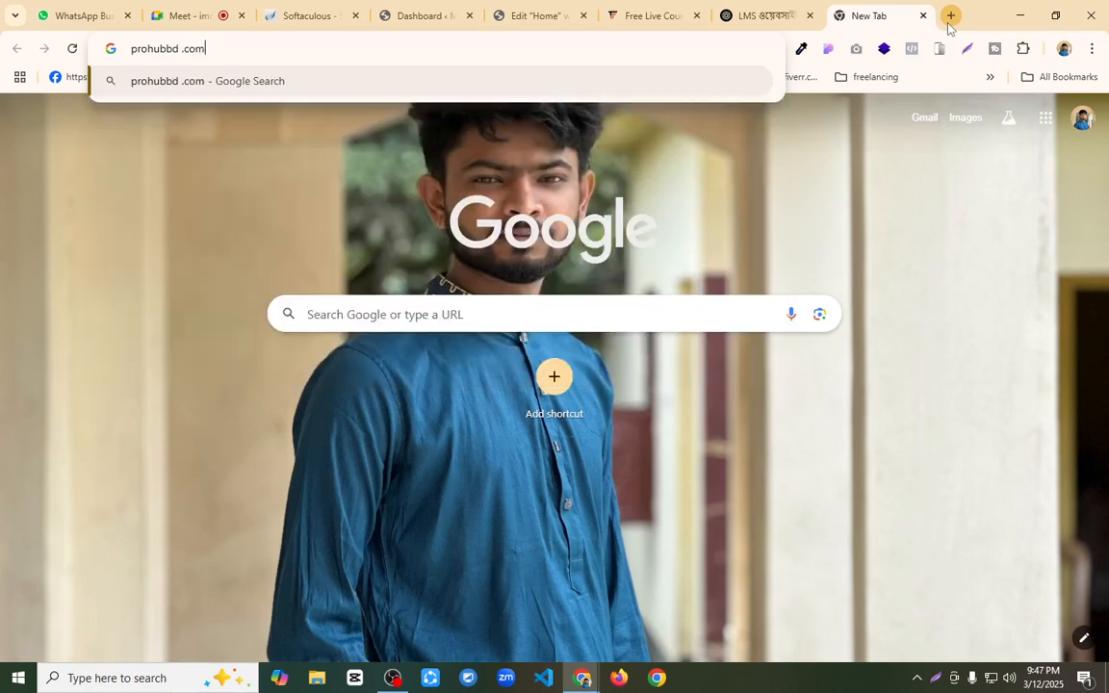
key("Return")
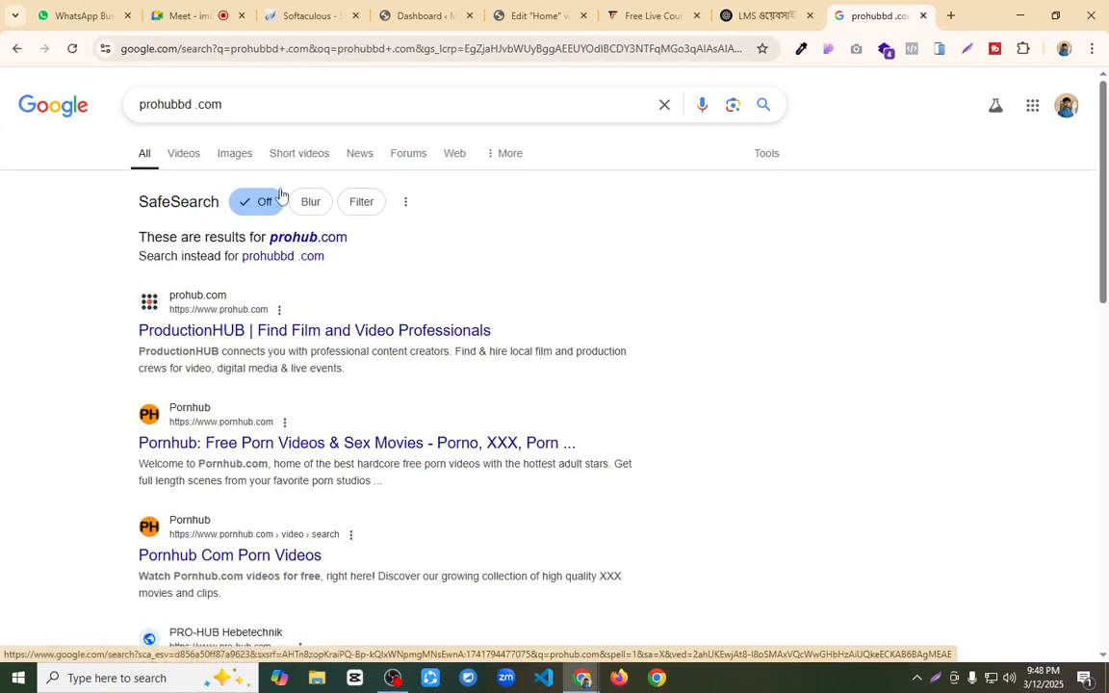
left_click(178, 108)
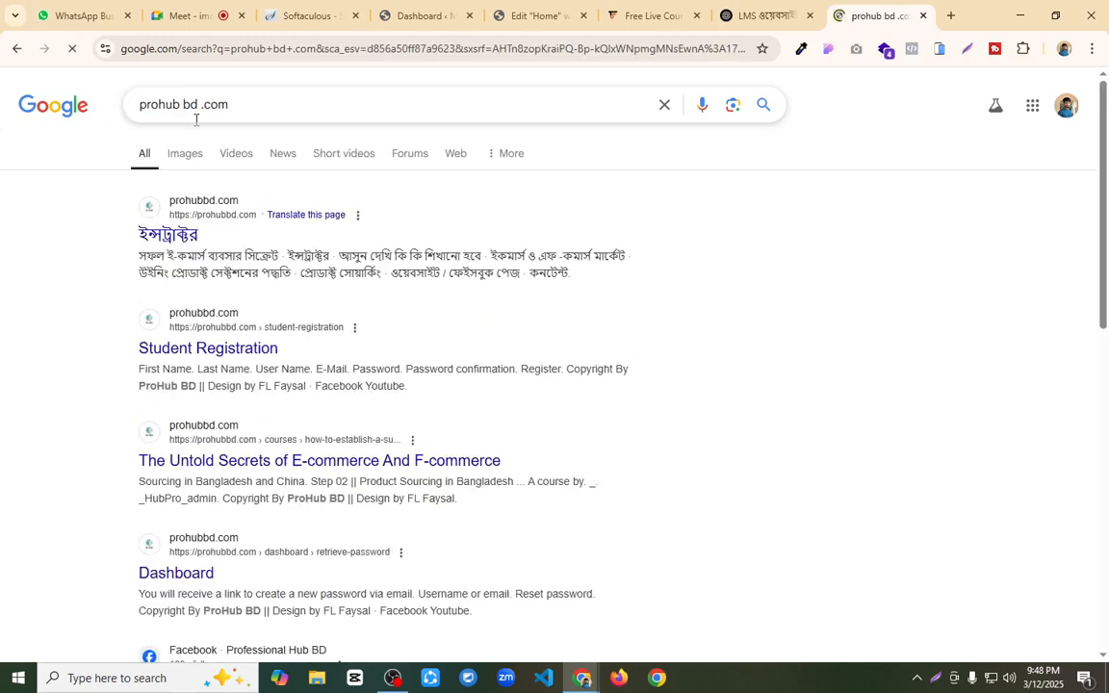
Step: Open prohubbd.com from the search results and examine its landing page from the header down to the student reviews
left_click(236, 223)
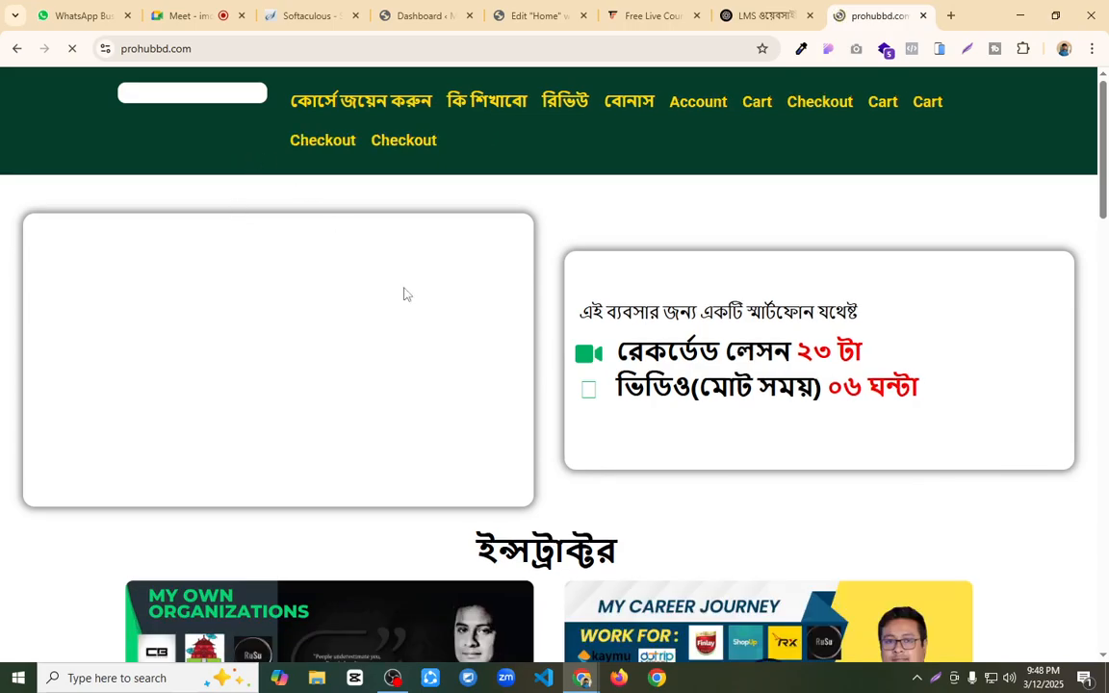
scroll(643, 469, "down", 8)
scroll(414, 304, "down", 6)
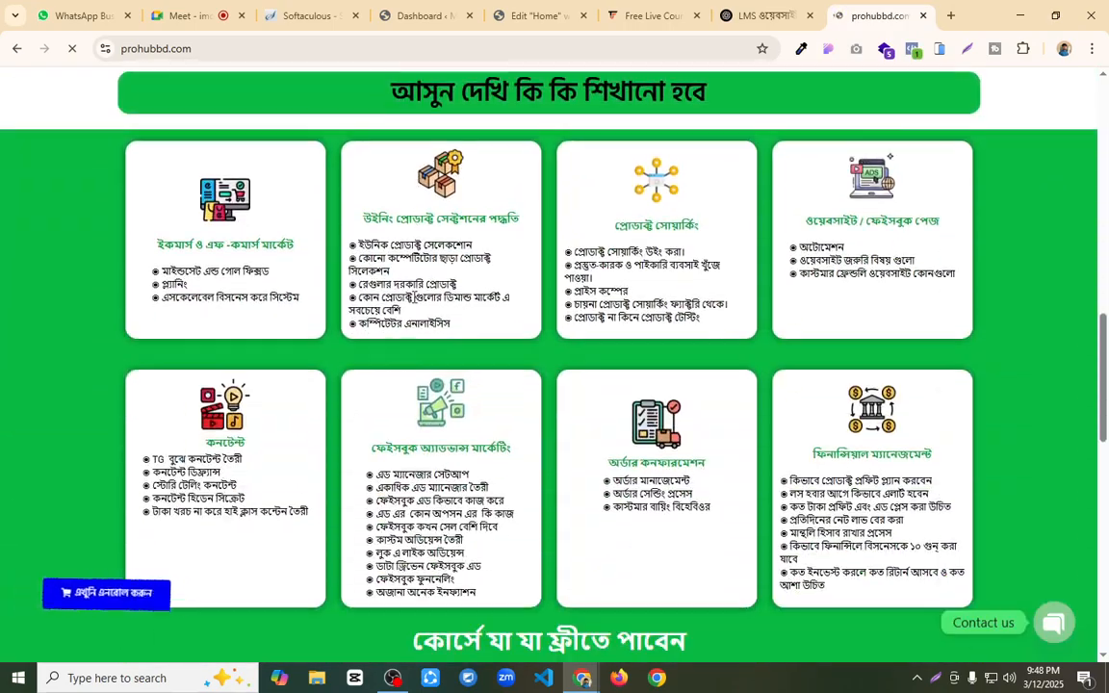
scroll(415, 300, "down", 5)
scroll(416, 297, "down", 5)
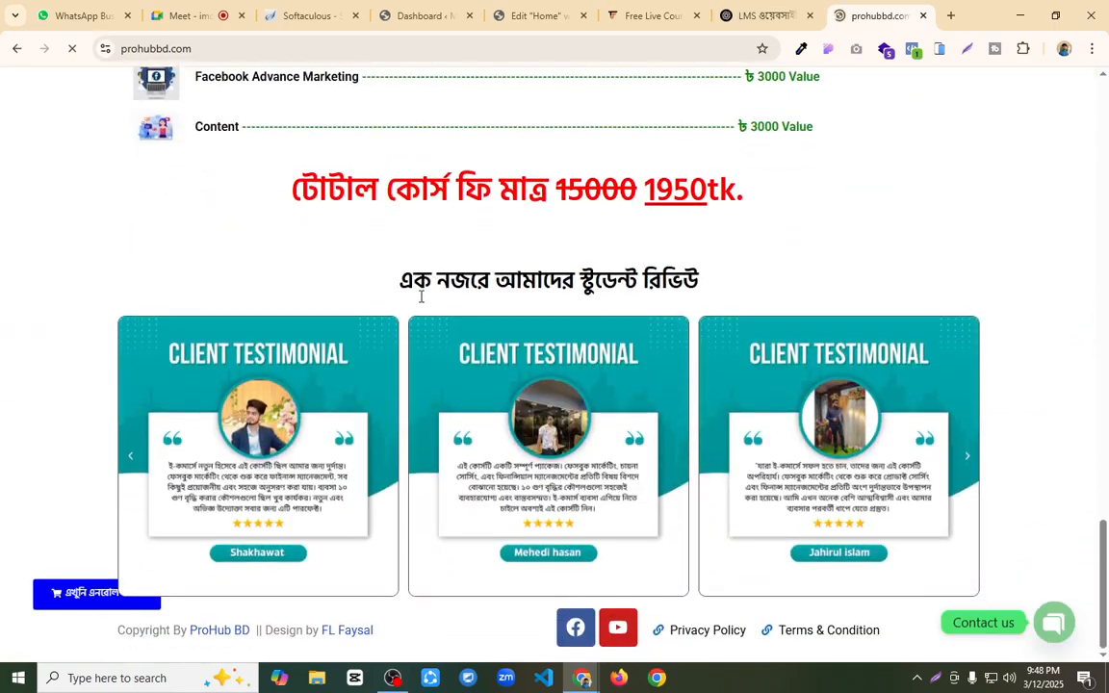
scroll(423, 299, "up", 13)
scroll(430, 299, "up", 6)
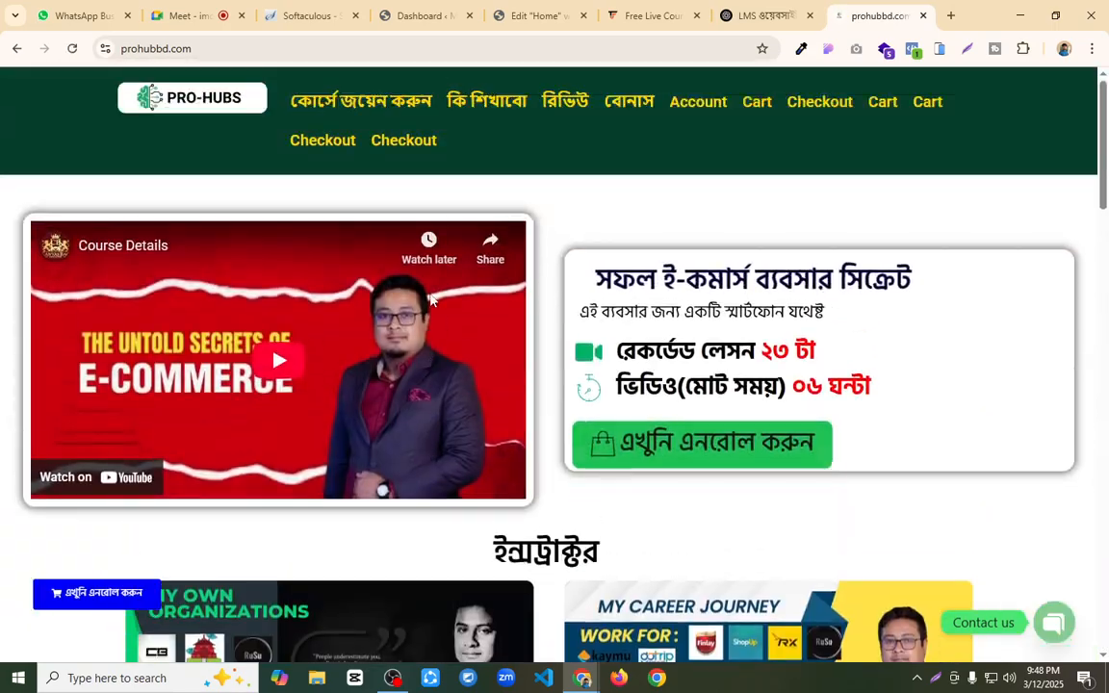
scroll(581, 235, "down", 4)
scroll(590, 210, "up", 4)
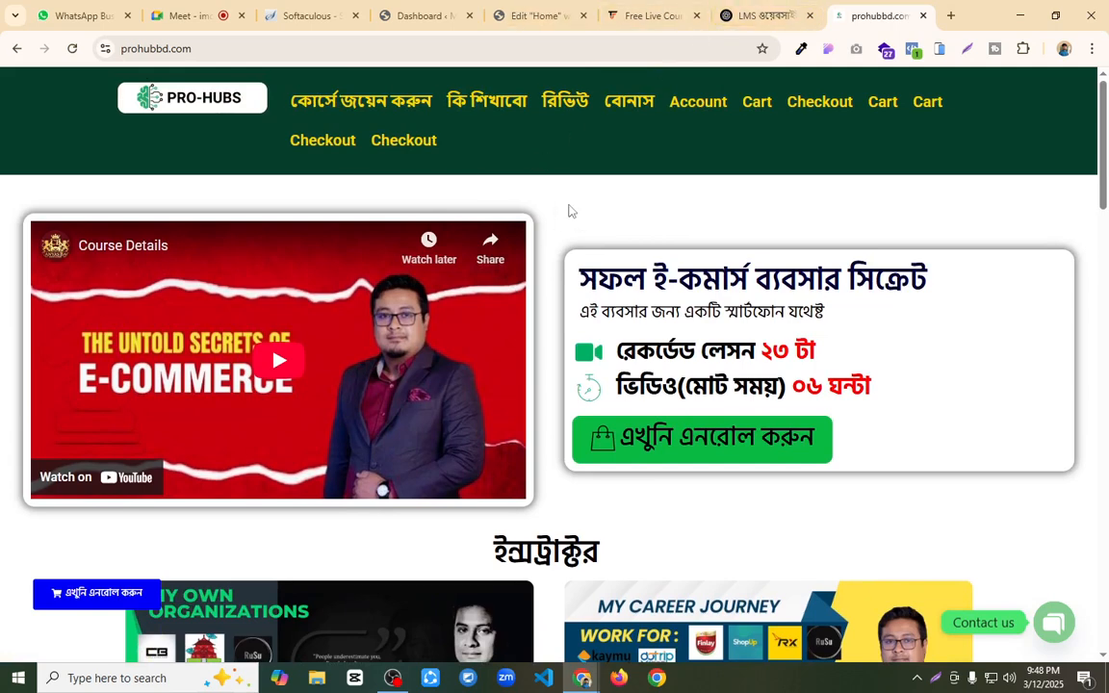
Step: Compare ChatGPT's list of essential pages with the curriculum and pricing sections on prohubbd.com
left_click(765, 15)
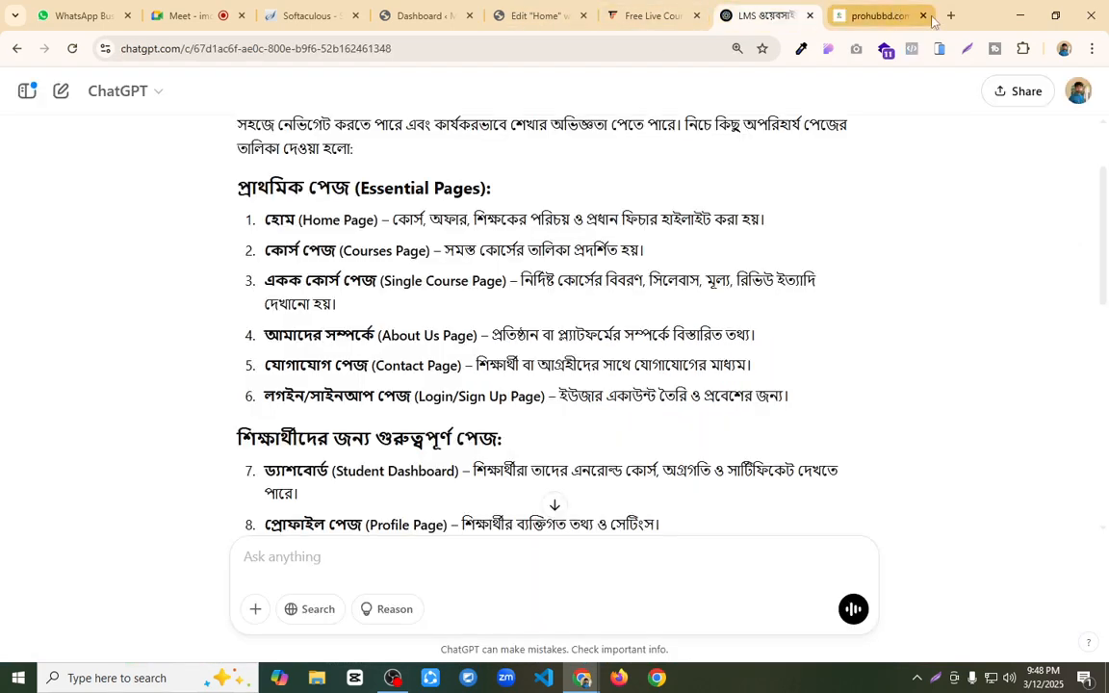
left_click(874, 15)
scroll(464, 298, "down", 12)
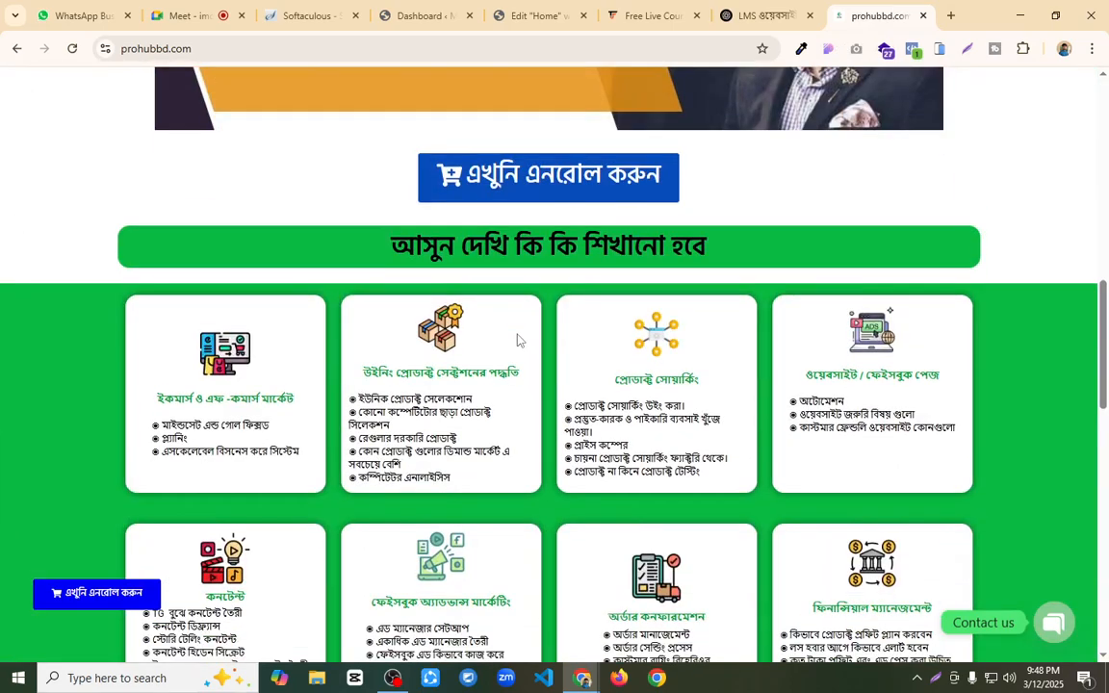
scroll(980, 324, "down", 5)
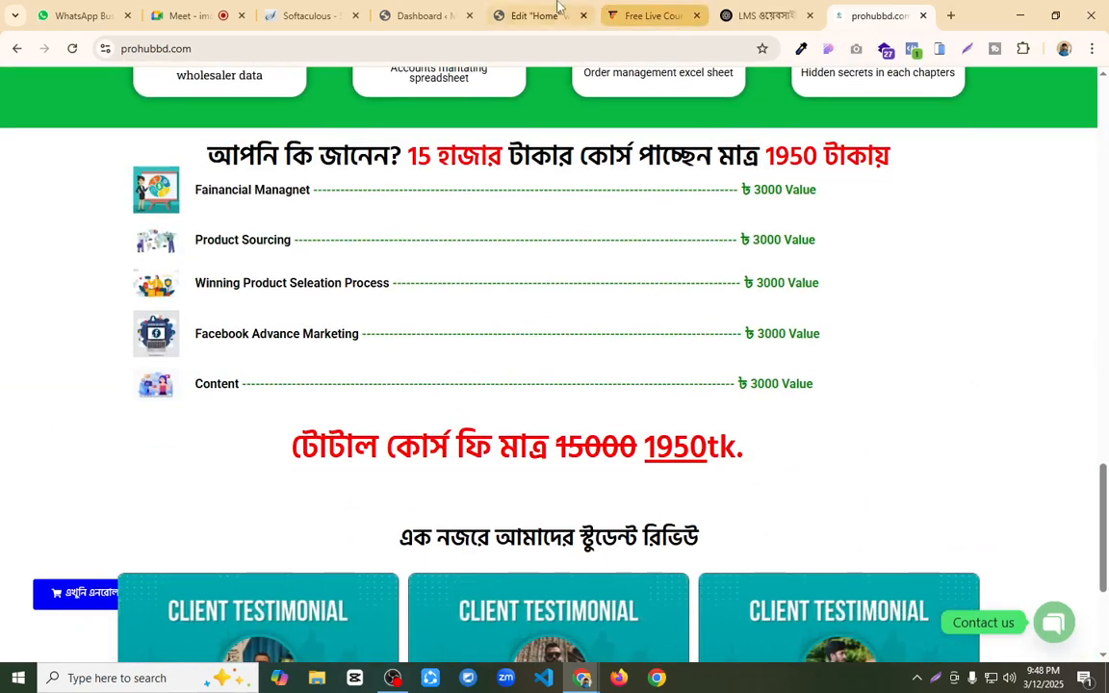
Step: Return to the Elementor editor, set the Home page's layout to Elementor Canvas and publish the page
left_click(554, 10)
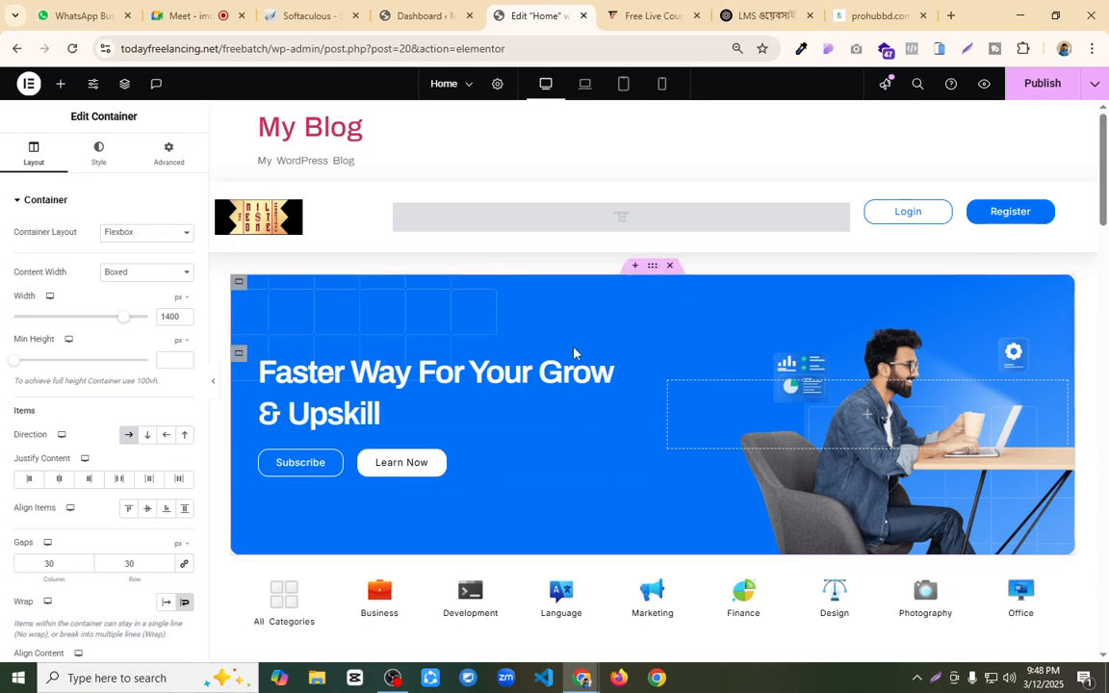
left_click(497, 85)
scroll(107, 460, "down", 1)
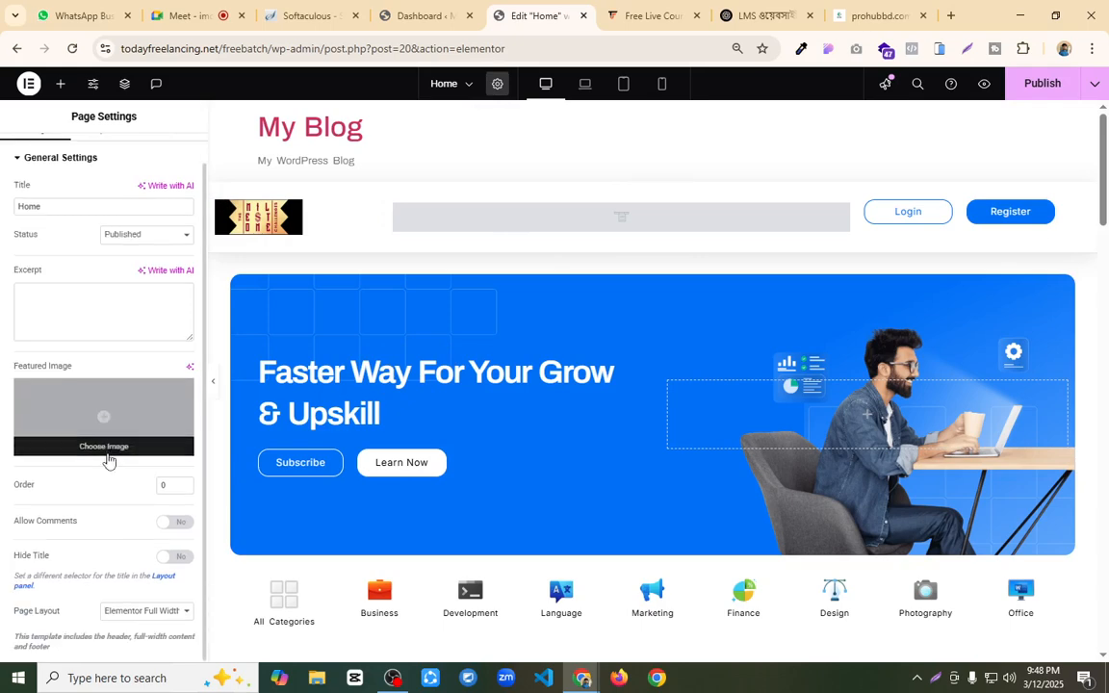
left_click(160, 613)
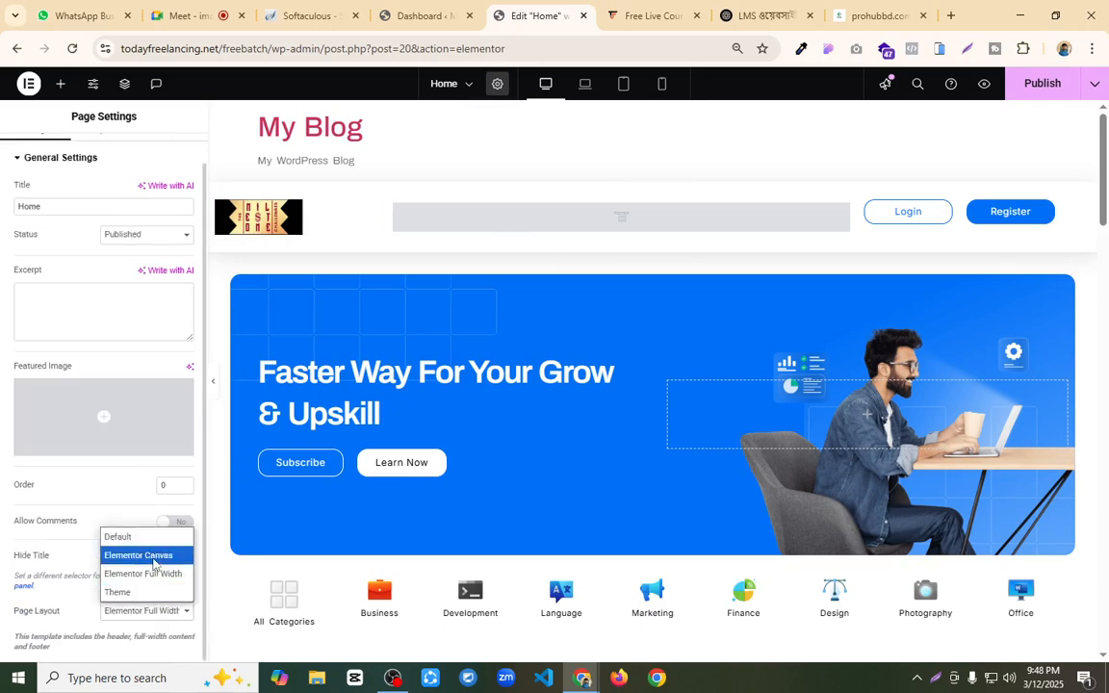
left_click(152, 559)
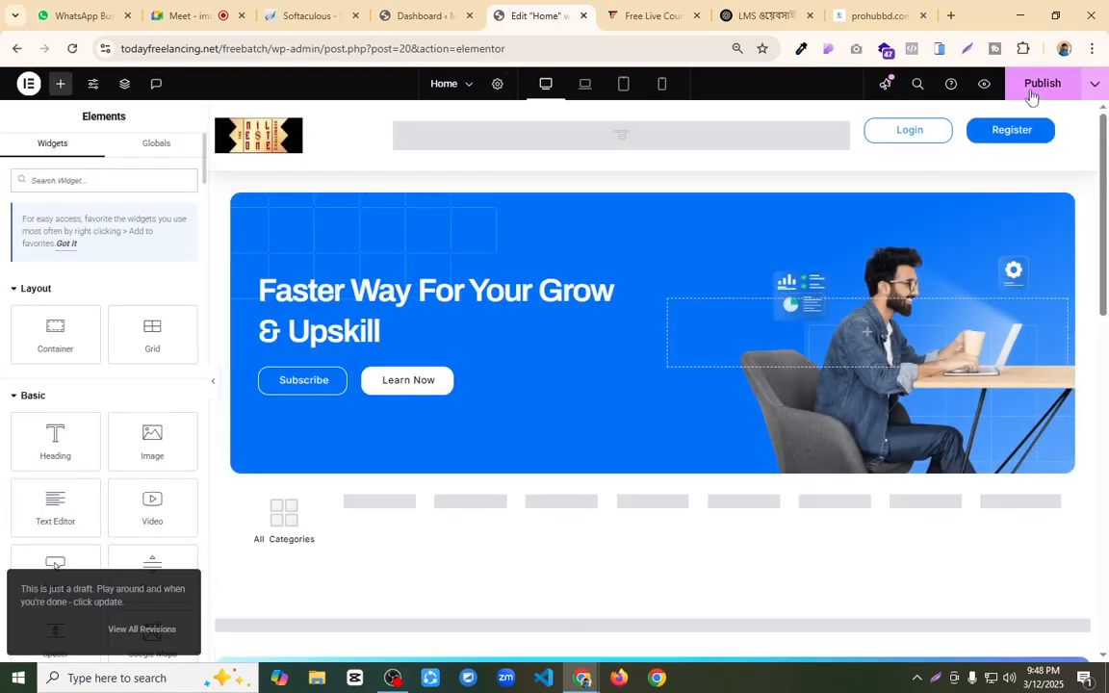
left_click(1039, 85)
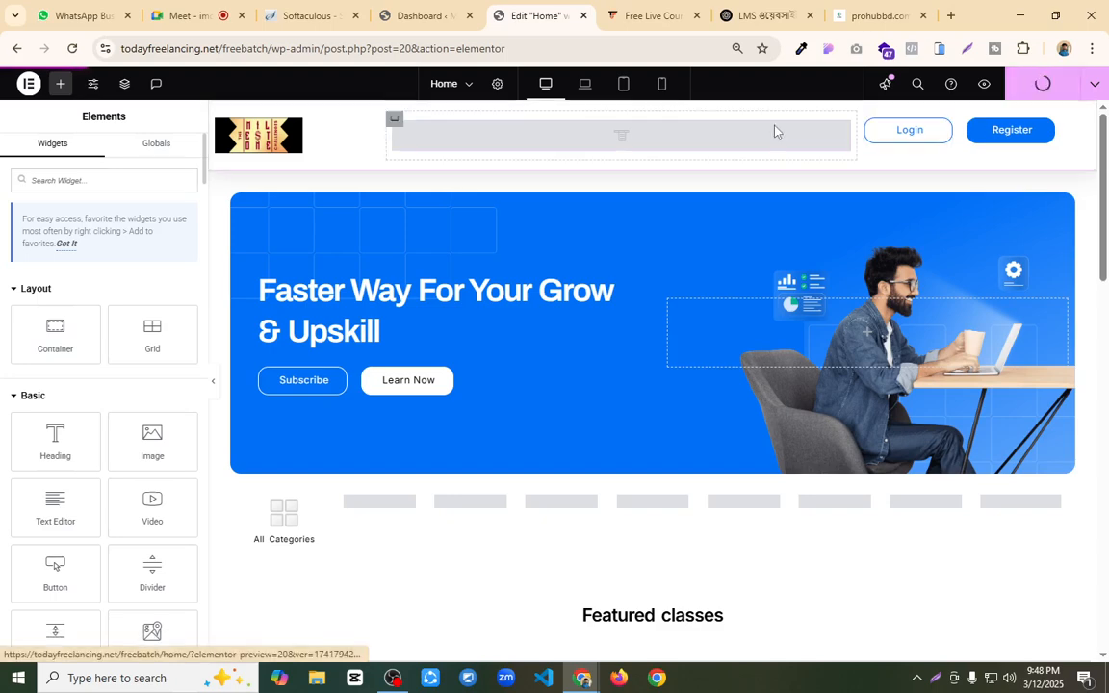
Step: In the WordPress dashboard, create a navigation menu named Main Menu with Header as its display location
left_click(432, 12)
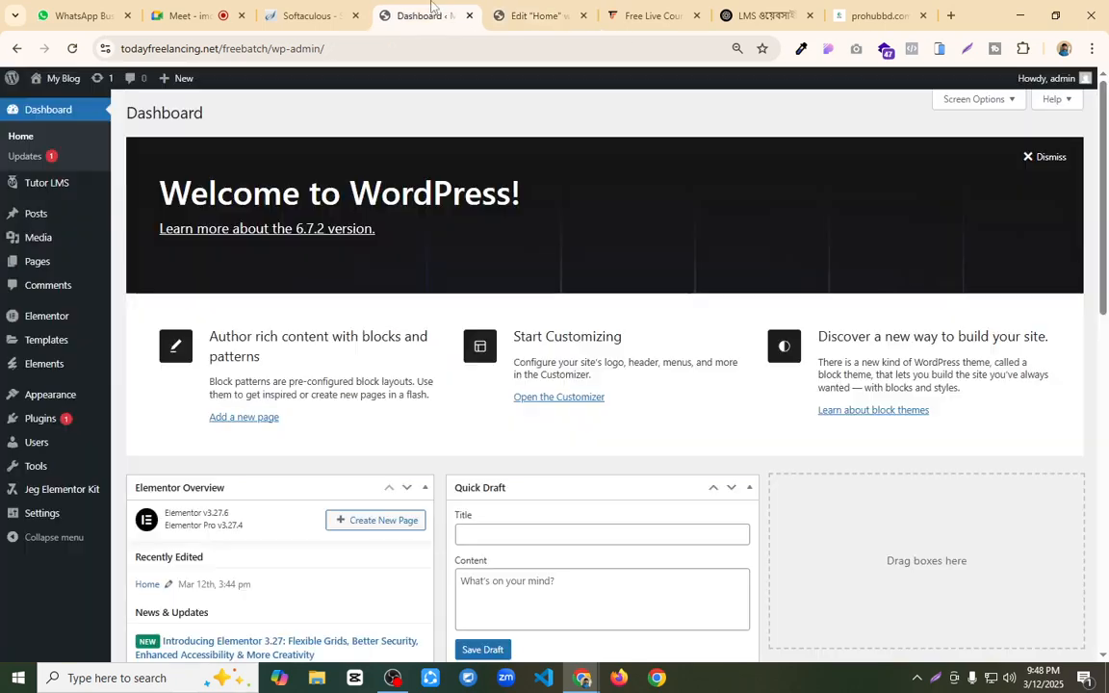
mouse_move(84, 394)
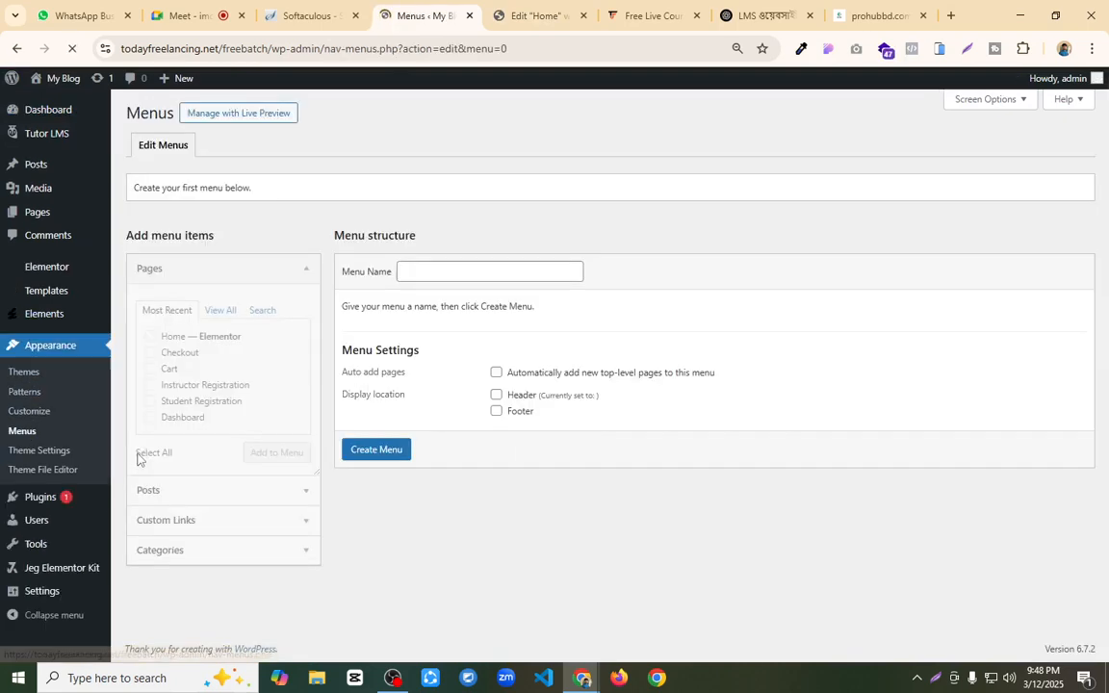
left_click(438, 278)
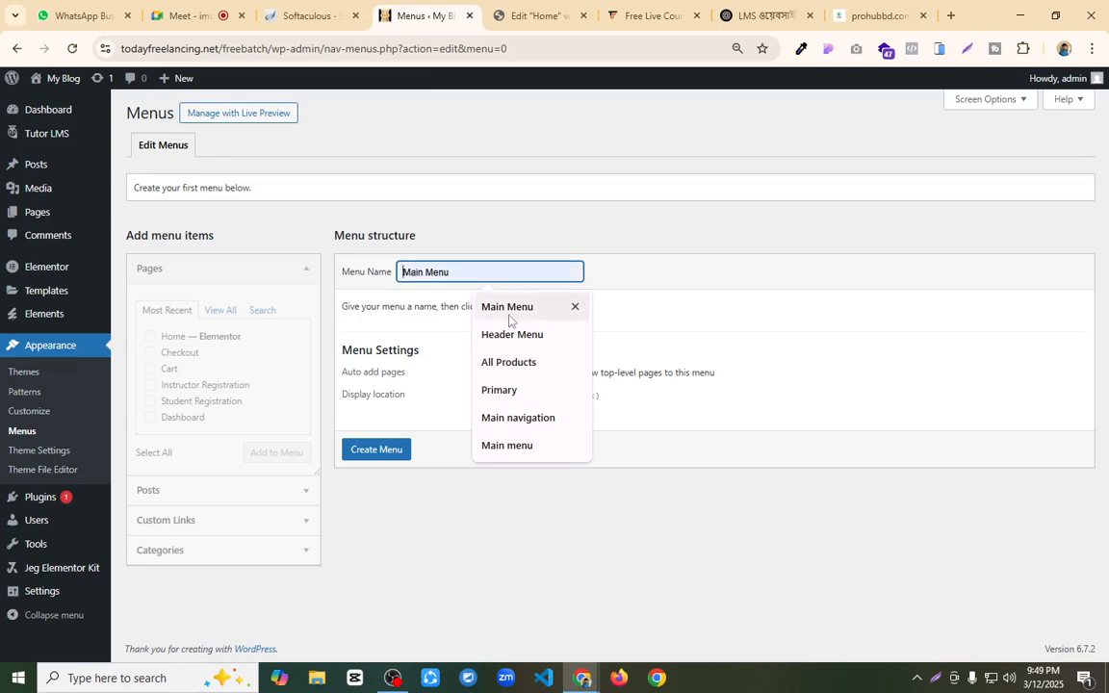
left_click(515, 312)
left_click(497, 396)
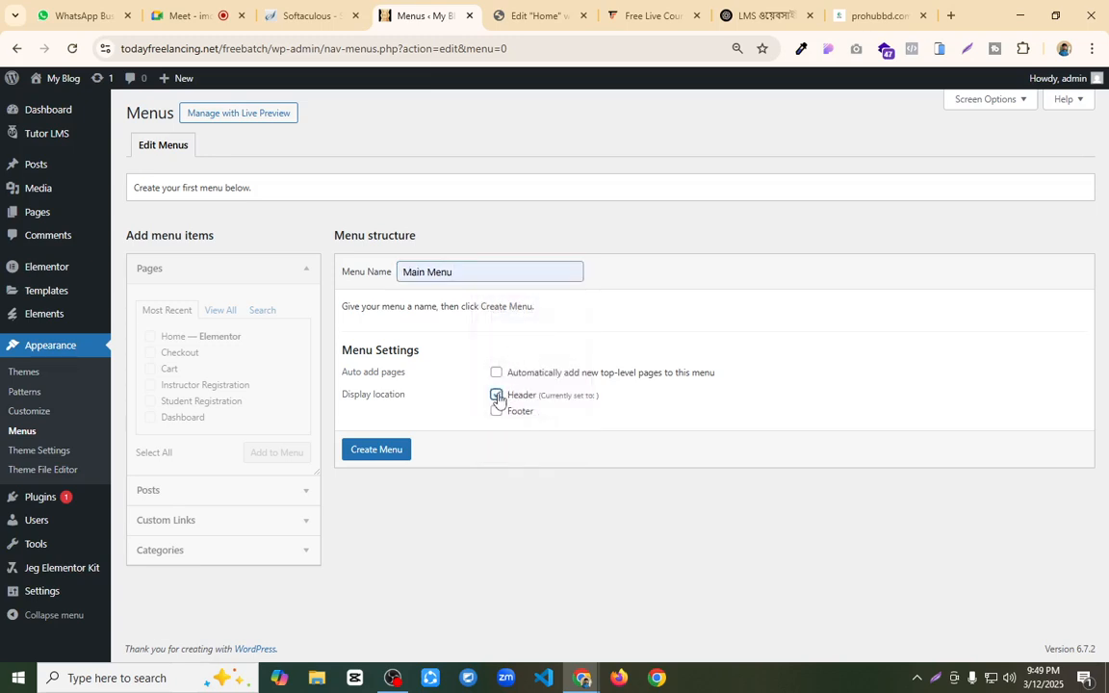
left_click(361, 452)
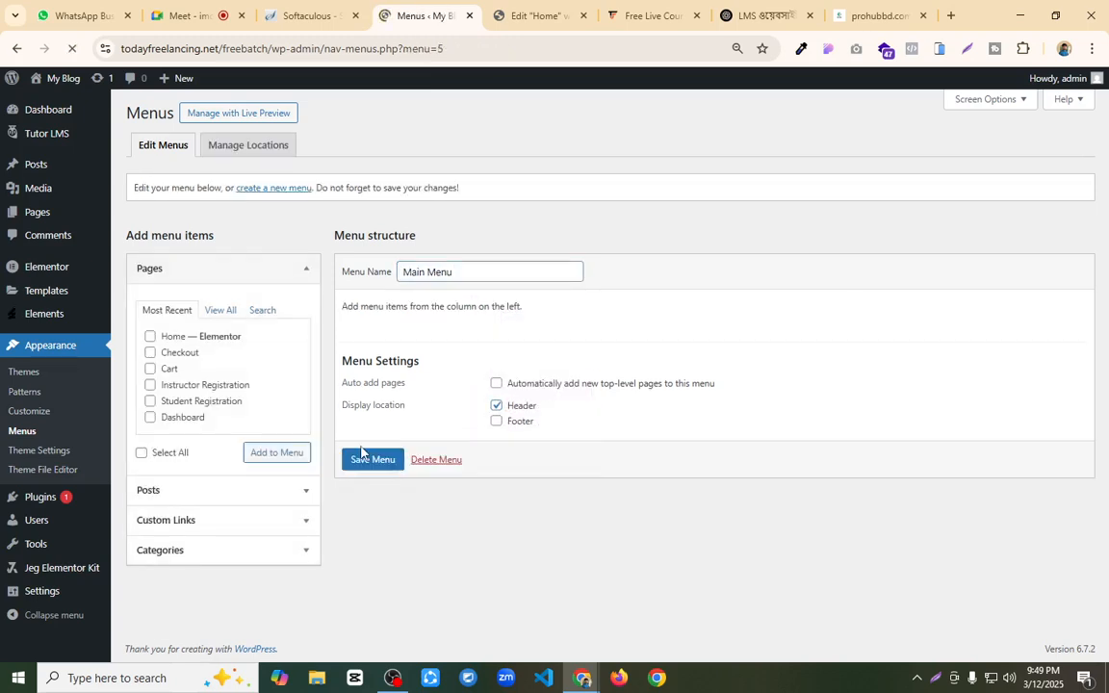
Step: Add the Dashboard, Home (Elementor) and Student Registration pages to Main Menu and save the menu
left_click(221, 311)
left_click(160, 339)
left_click(150, 386)
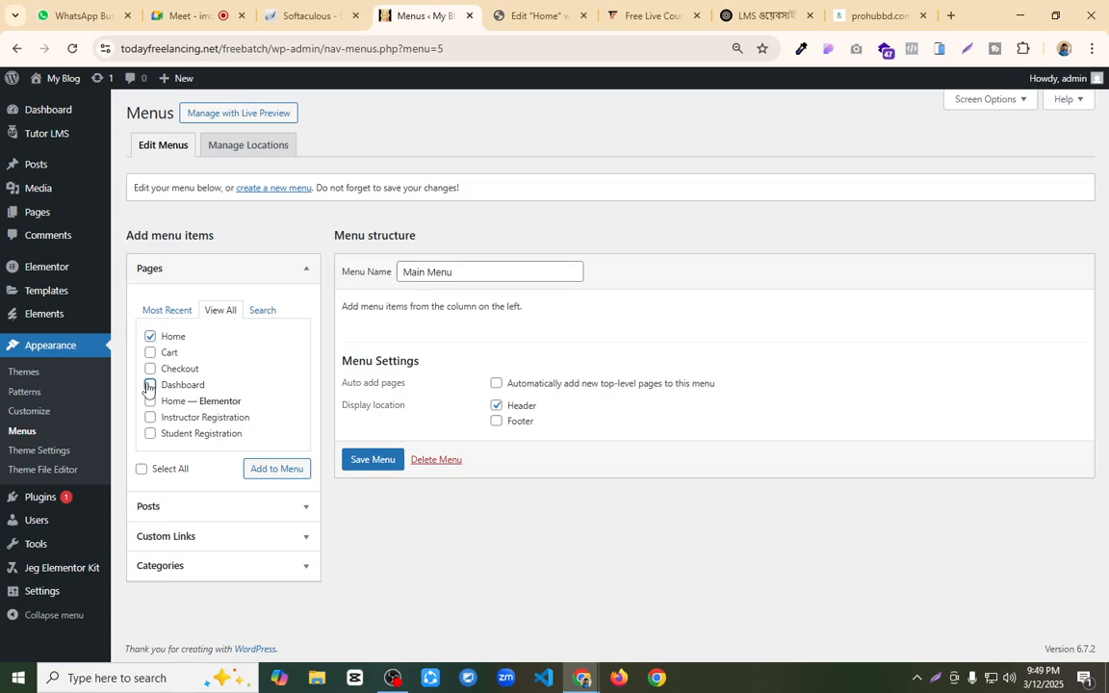
left_click(150, 337)
left_click(150, 402)
left_click(151, 418)
left_click(150, 418)
left_click(284, 468)
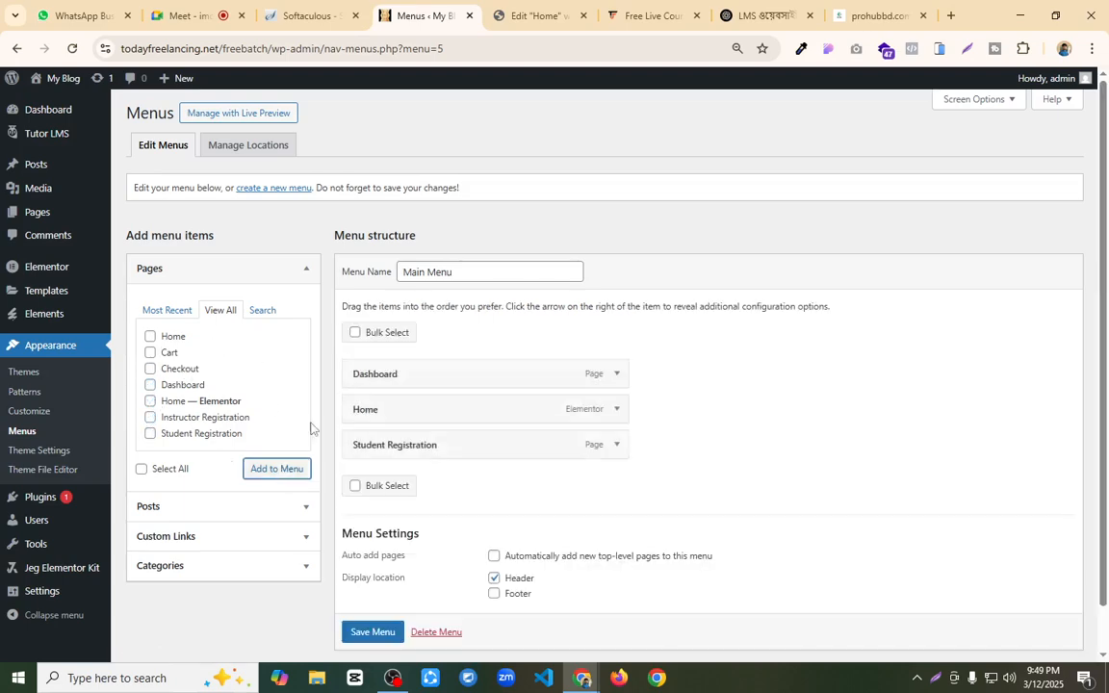
scroll(371, 616, "down", 1)
left_click(369, 600)
Step: Reload the Home page in the Elementor editor and dismiss the launchpad checklist along with its tip
left_click(534, 15)
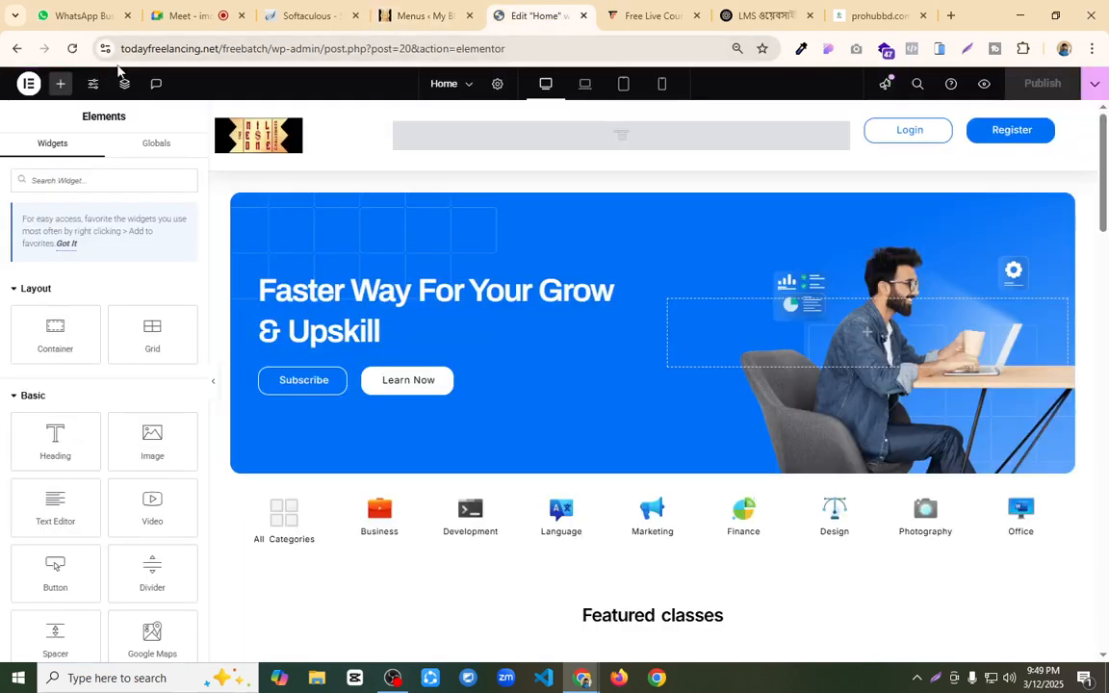
left_click(73, 49)
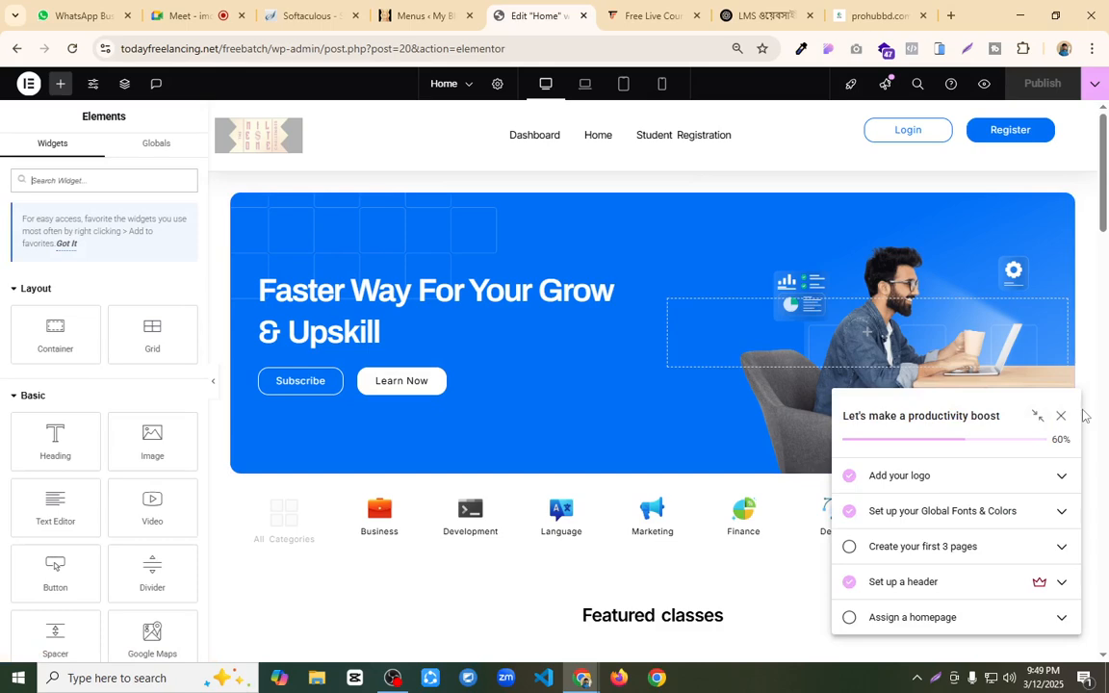
left_click(1062, 417)
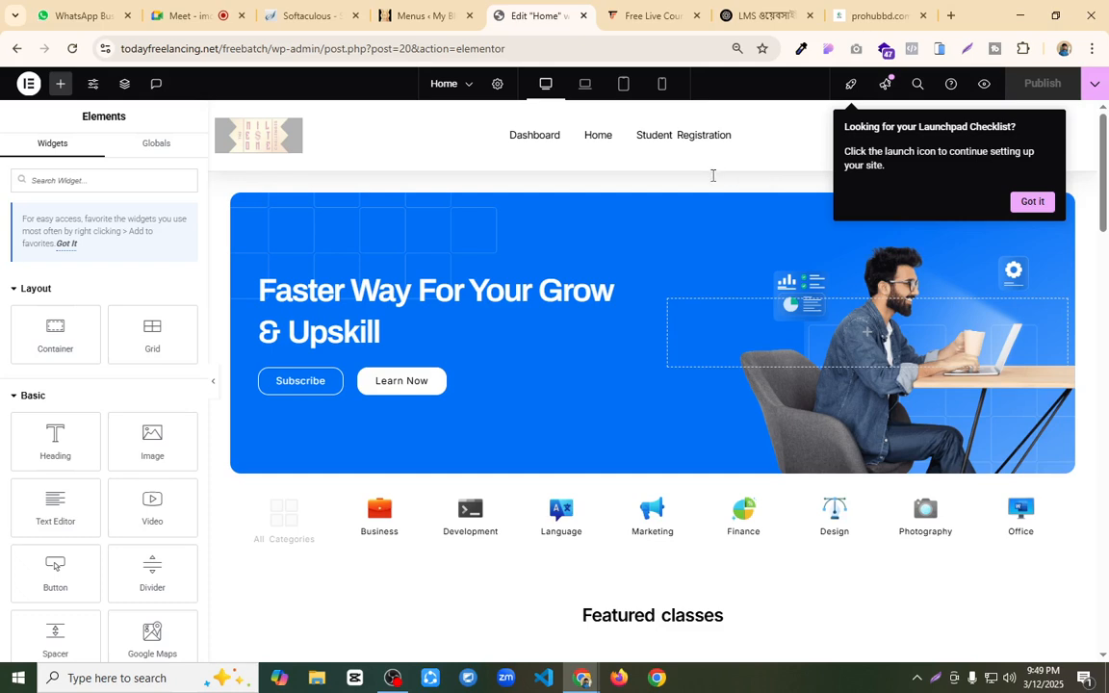
left_click(1032, 201)
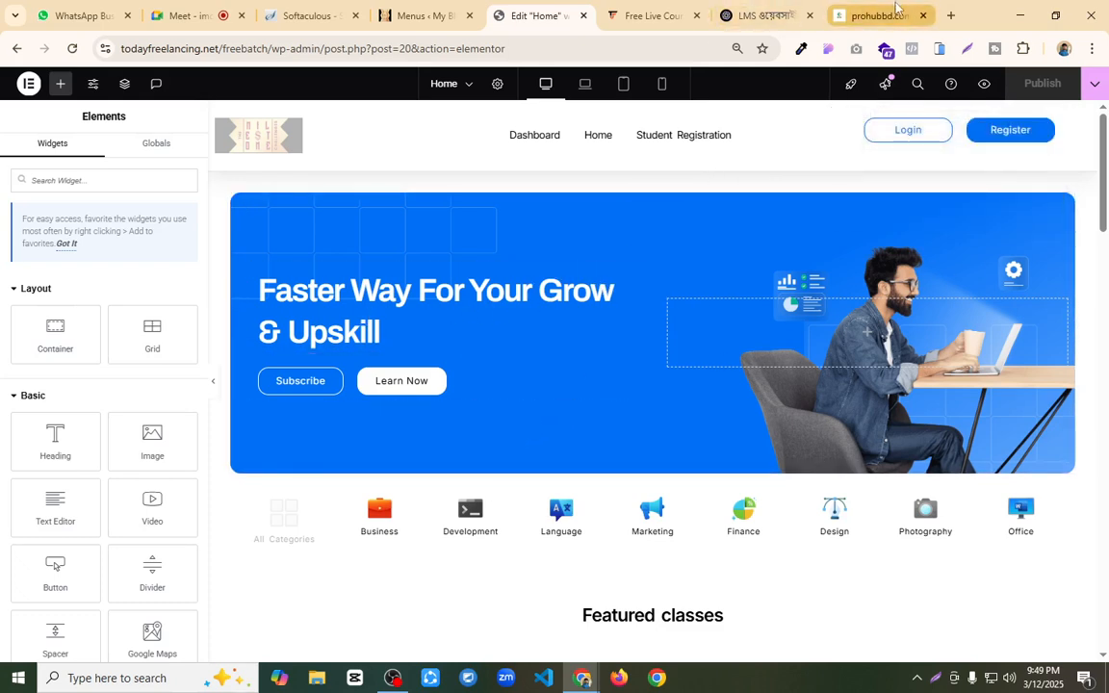
Step: Open todayfreelancing.com in a new browser tab and place that tab beside the Free Live Course tab
left_click(874, 16)
left_click(949, 16)
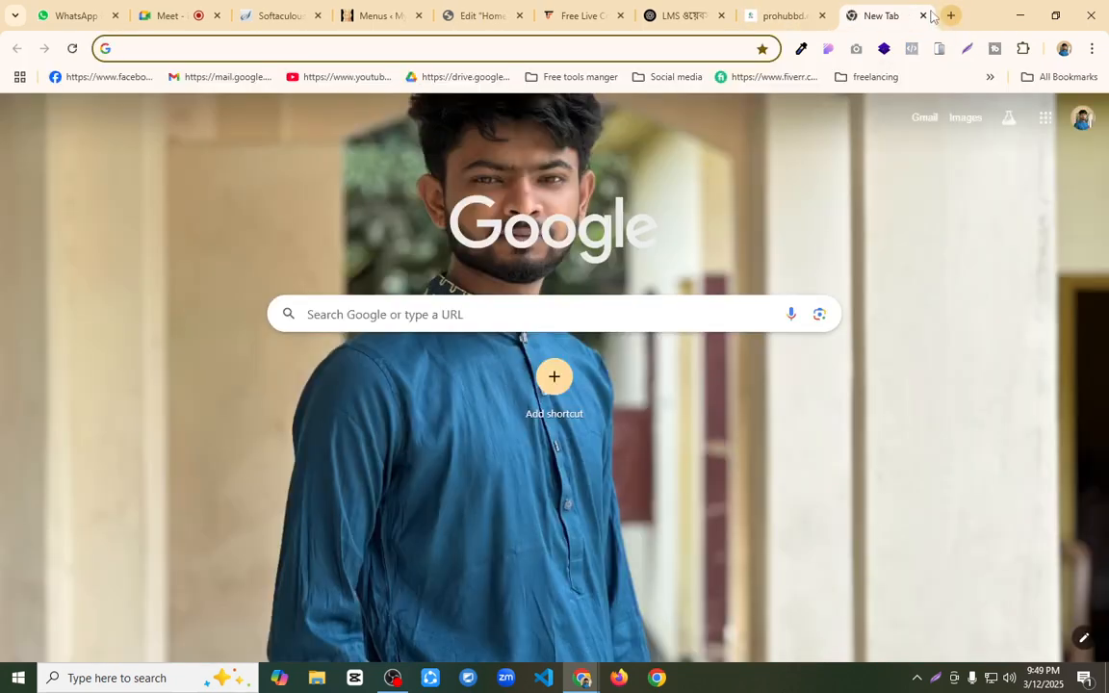
type("to")
key("Return")
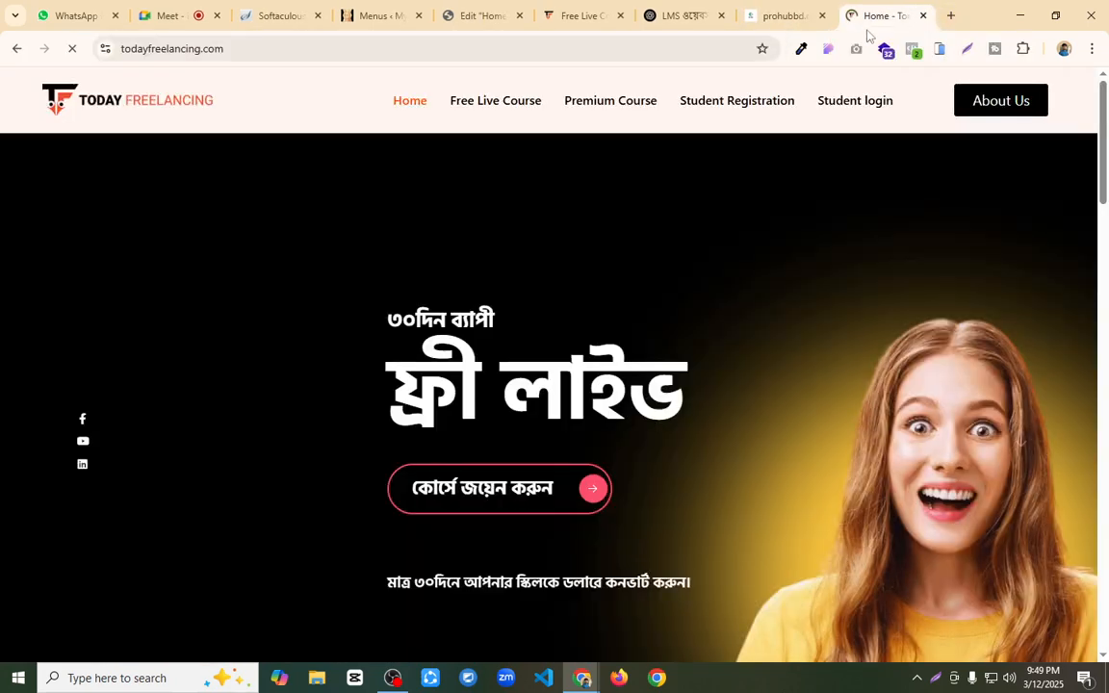
left_click_drag(876, 13, 682, 10)
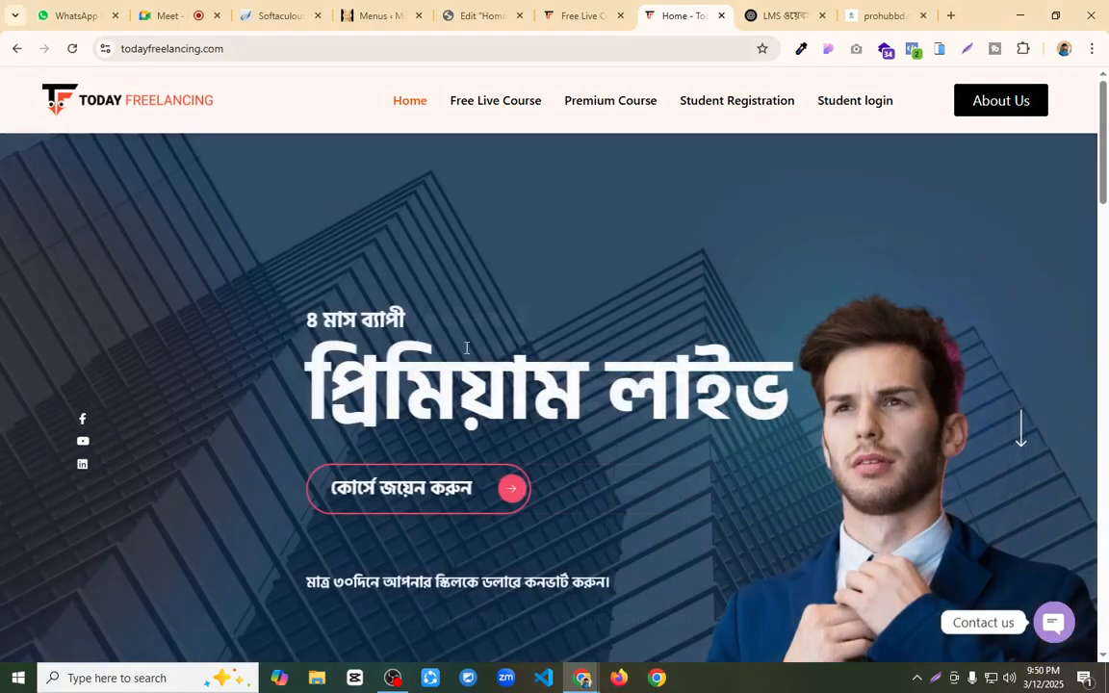
Step: Copy the hero texts "৩০দিন ব্যাপী" and "ফ্রী লাইভ" from todayfreelancing.com, then return to the Elementor editor
left_click_drag(465, 352, 398, 314)
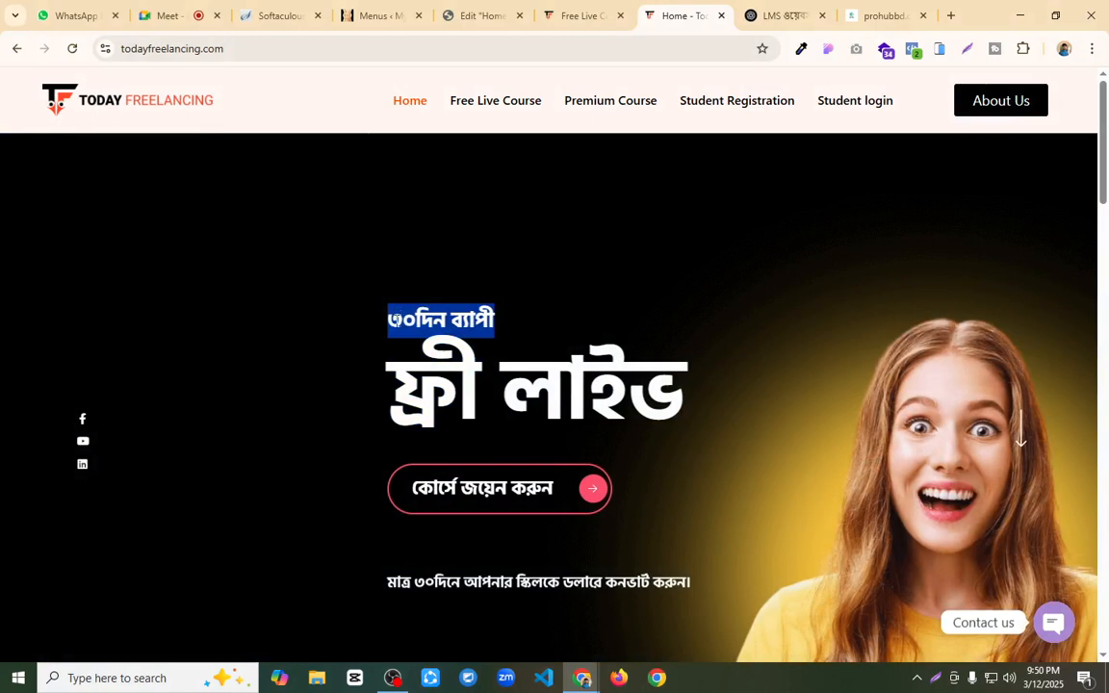
triple_click(500, 374)
key("super+c")
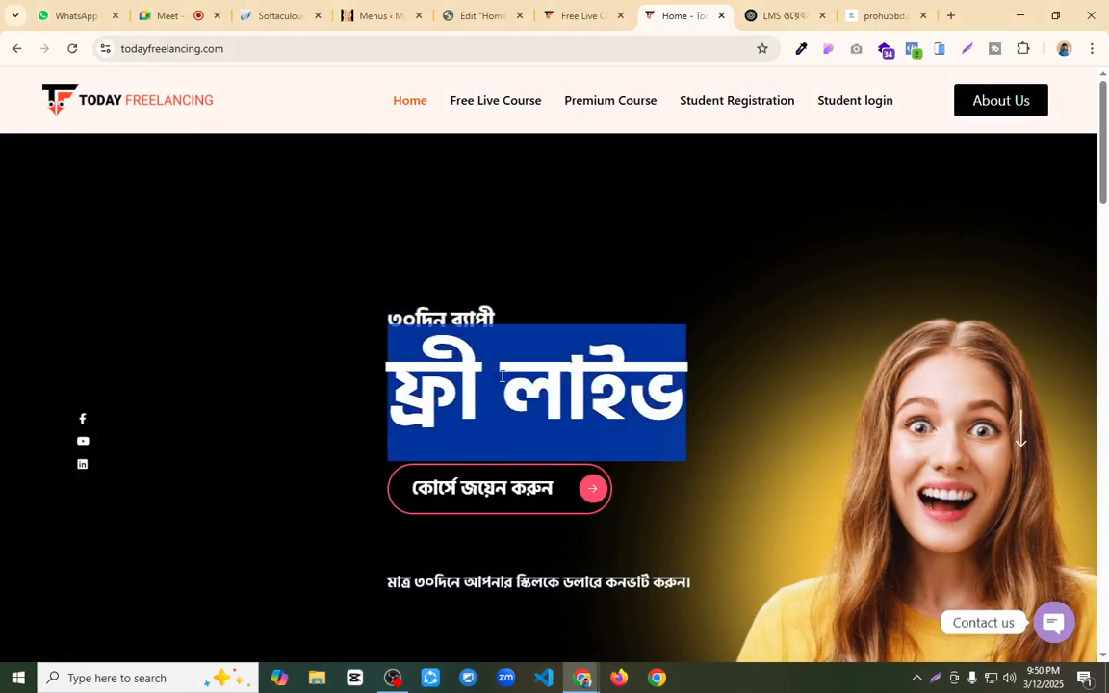
left_click(575, 15)
left_click(478, 15)
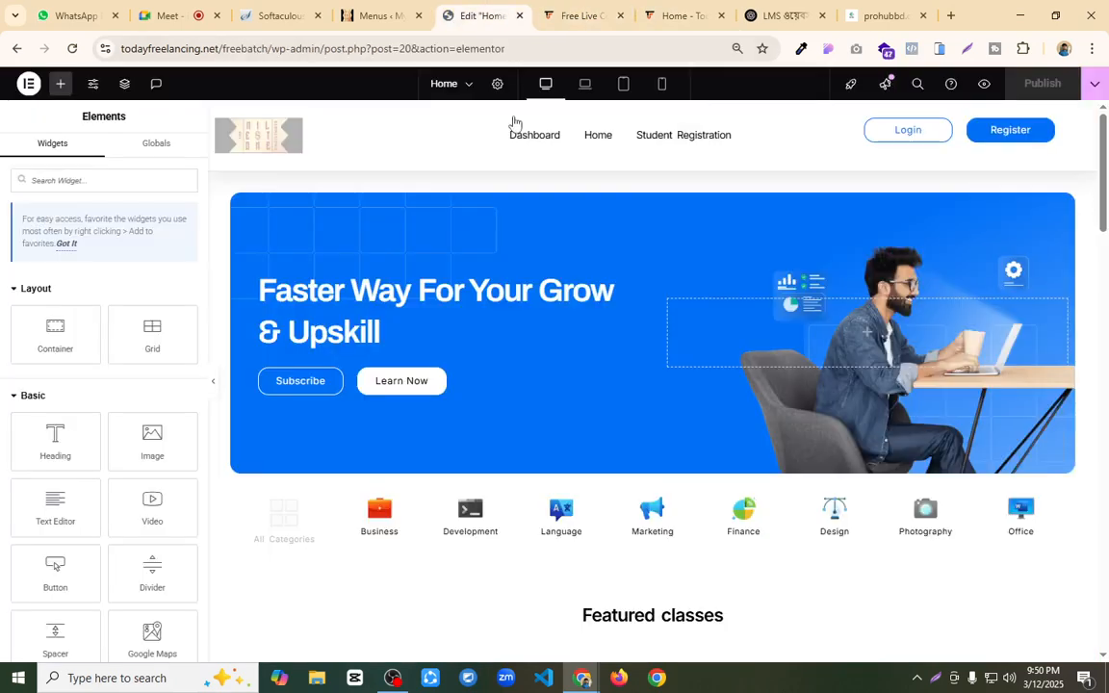
Step: Replace the hero heading "Faster Way For Your Grow & Upskill" with the copied text "৩০দিন ব্যাপী ফ্রী লাইভ"
left_click(631, 278)
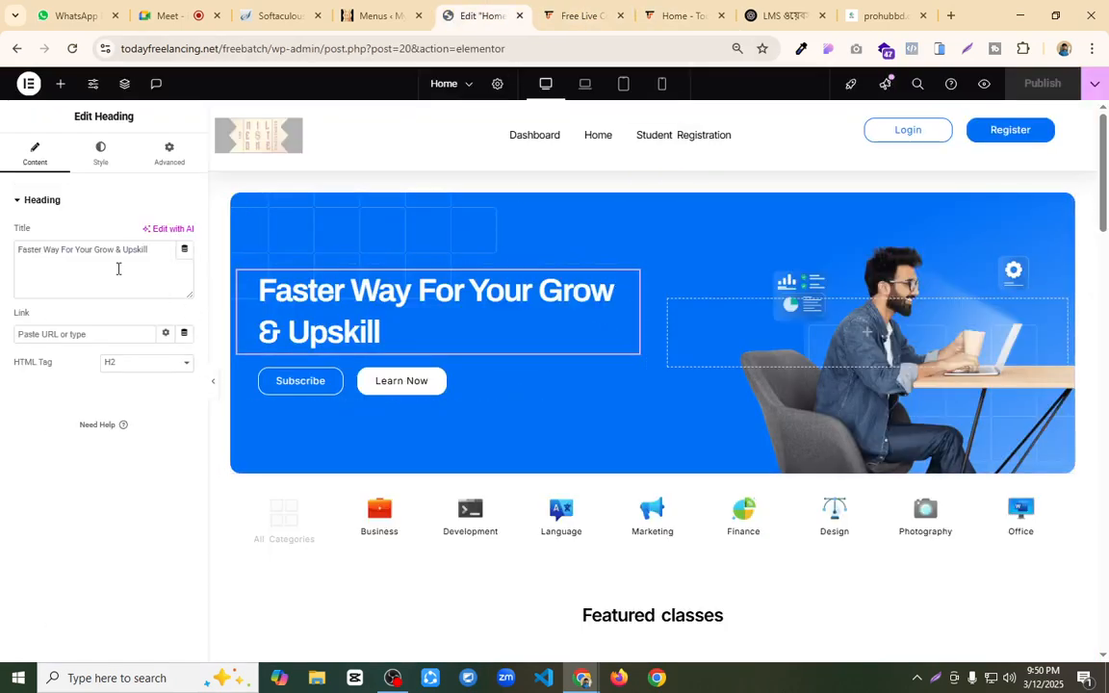
left_click_drag(153, 248, 2, 250)
key("super+v")
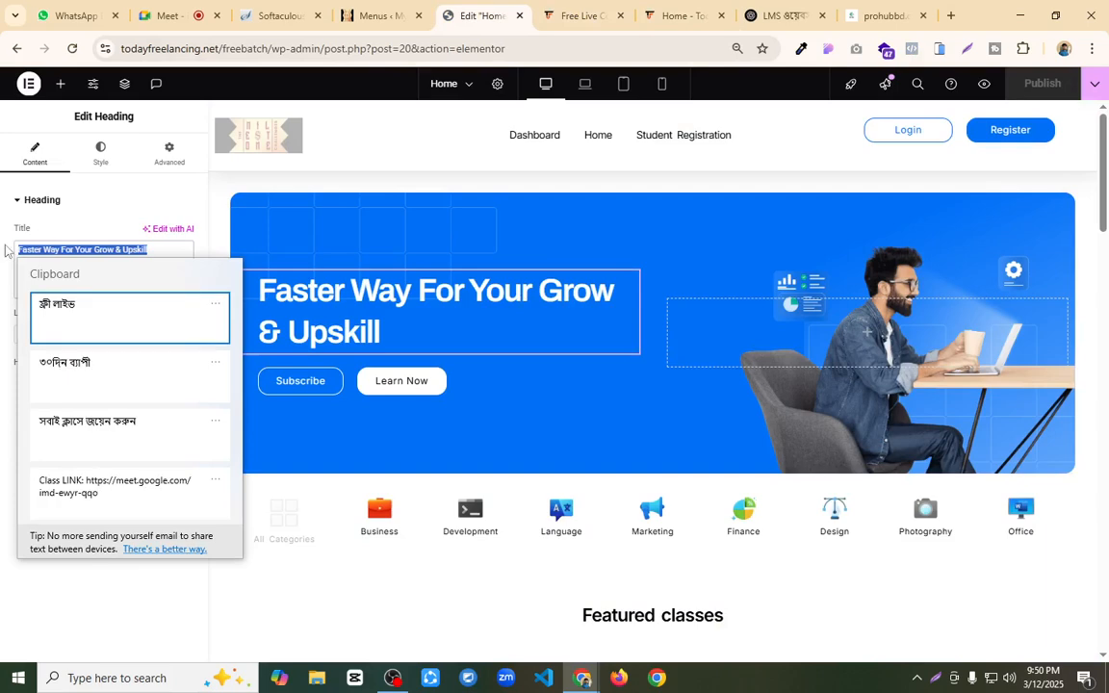
left_click(104, 378)
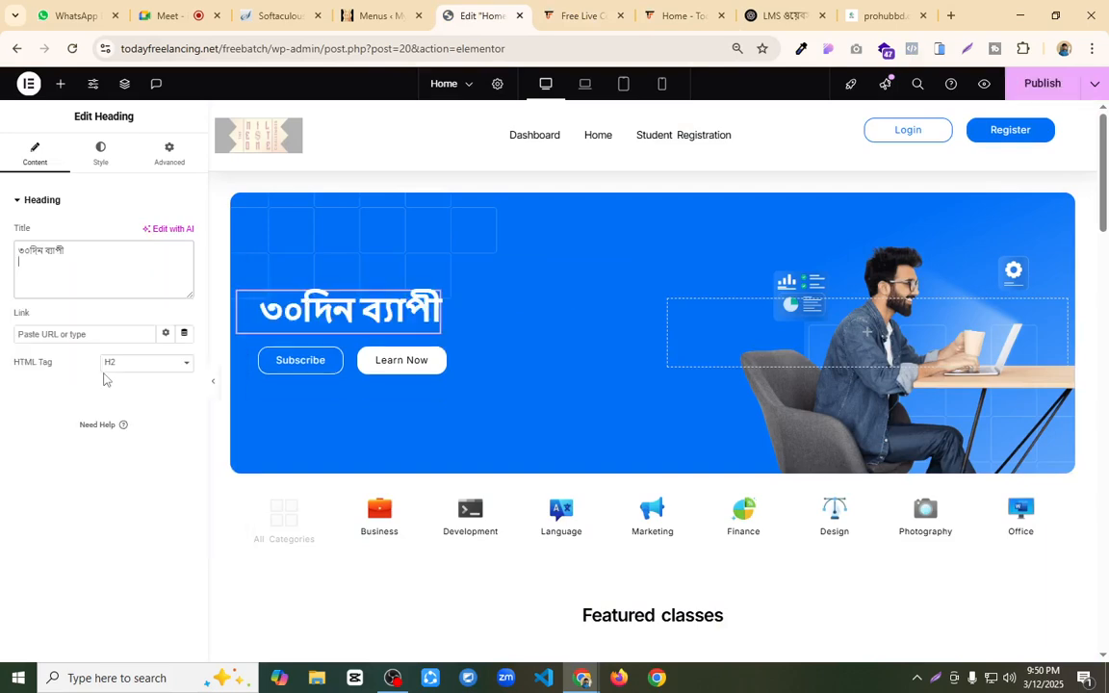
key("super+v")
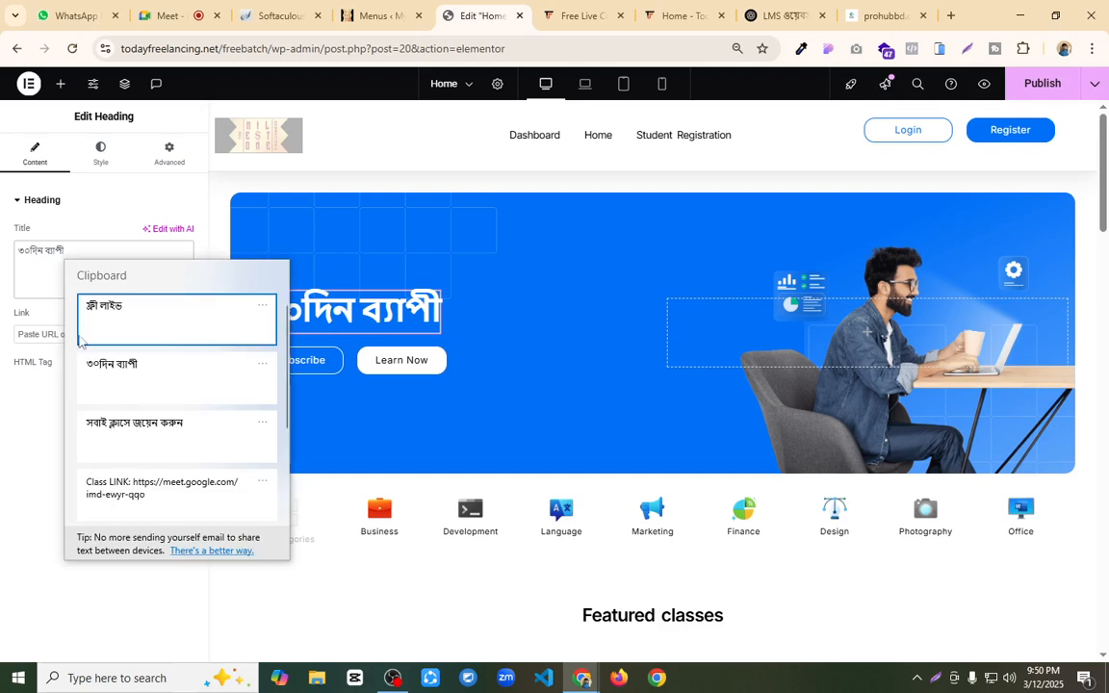
left_click(156, 321)
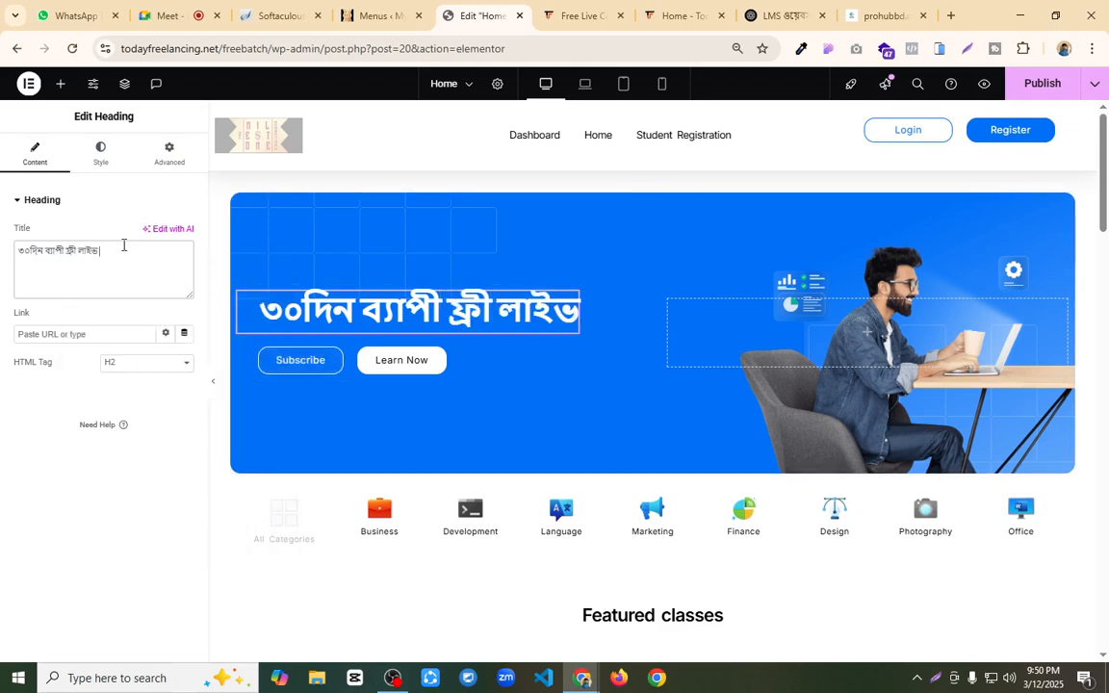
Step: Append "ক্লাস" to the hero heading and set its typography font family to Hind Siliguri
type("klas")
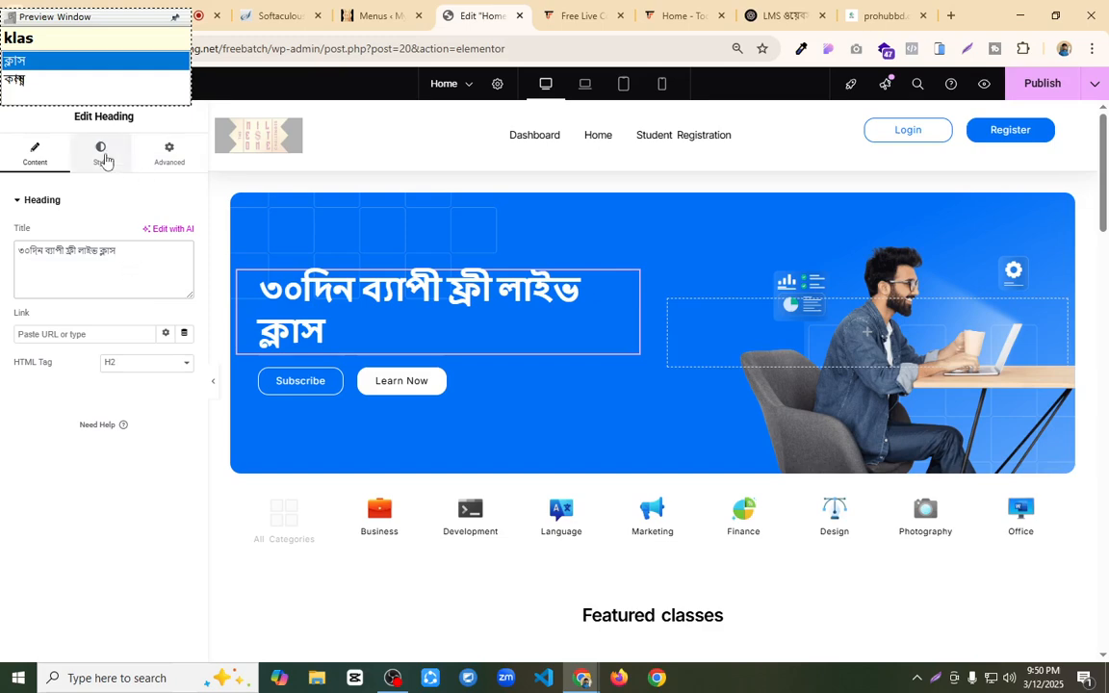
left_click(104, 158)
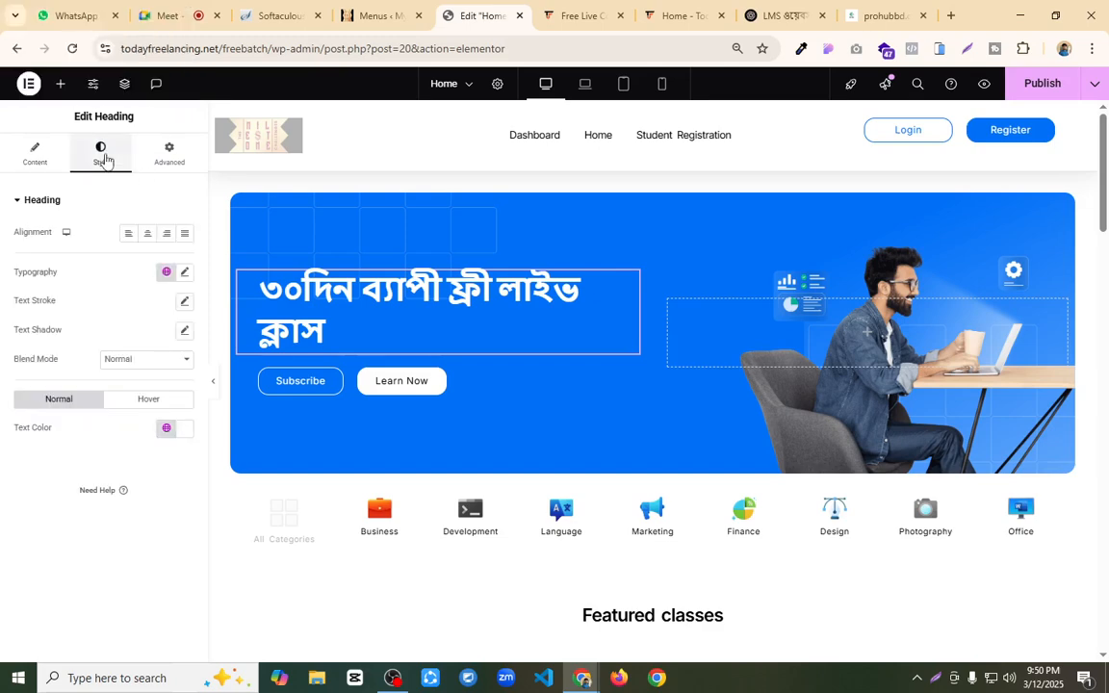
left_click(185, 271)
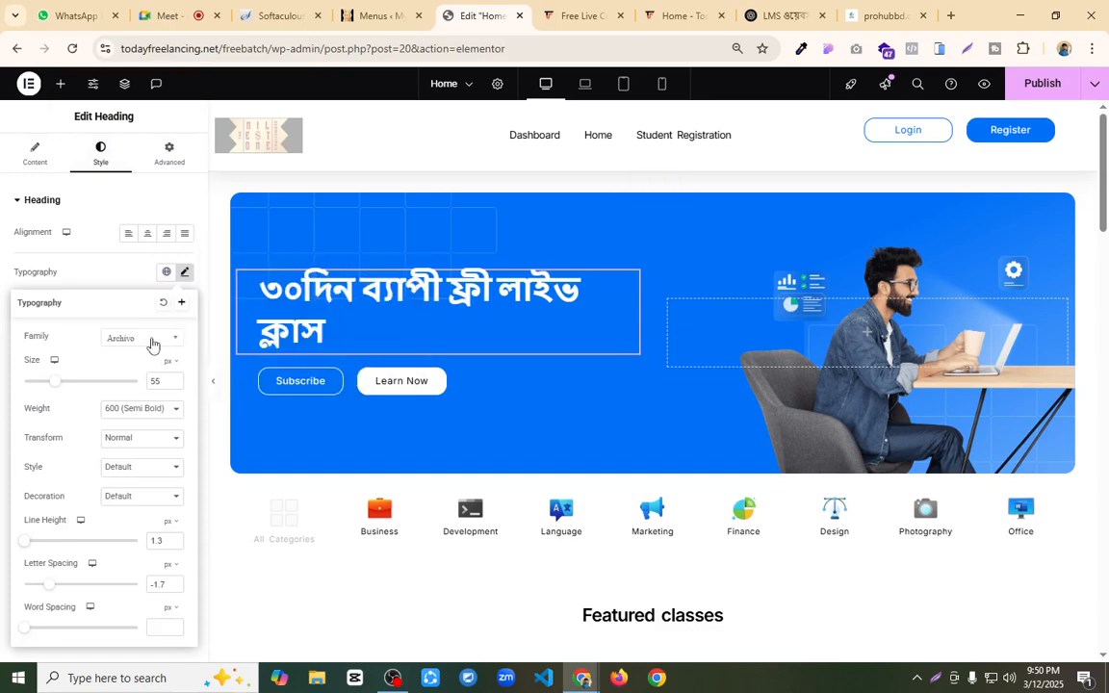
left_click(143, 340)
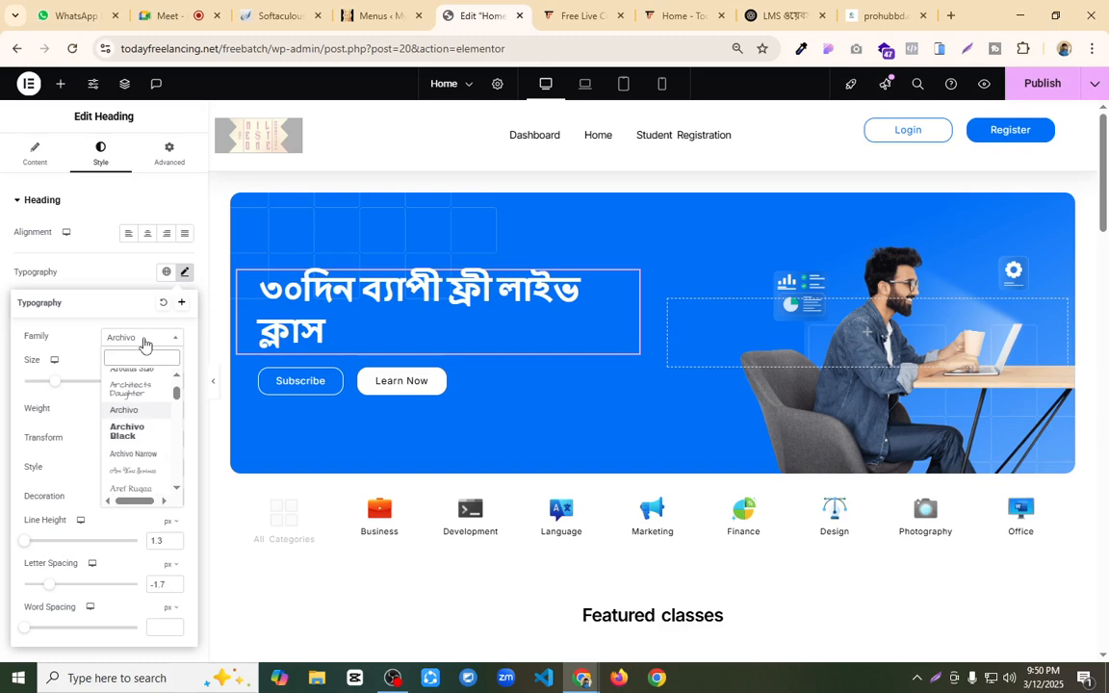
type("hind")
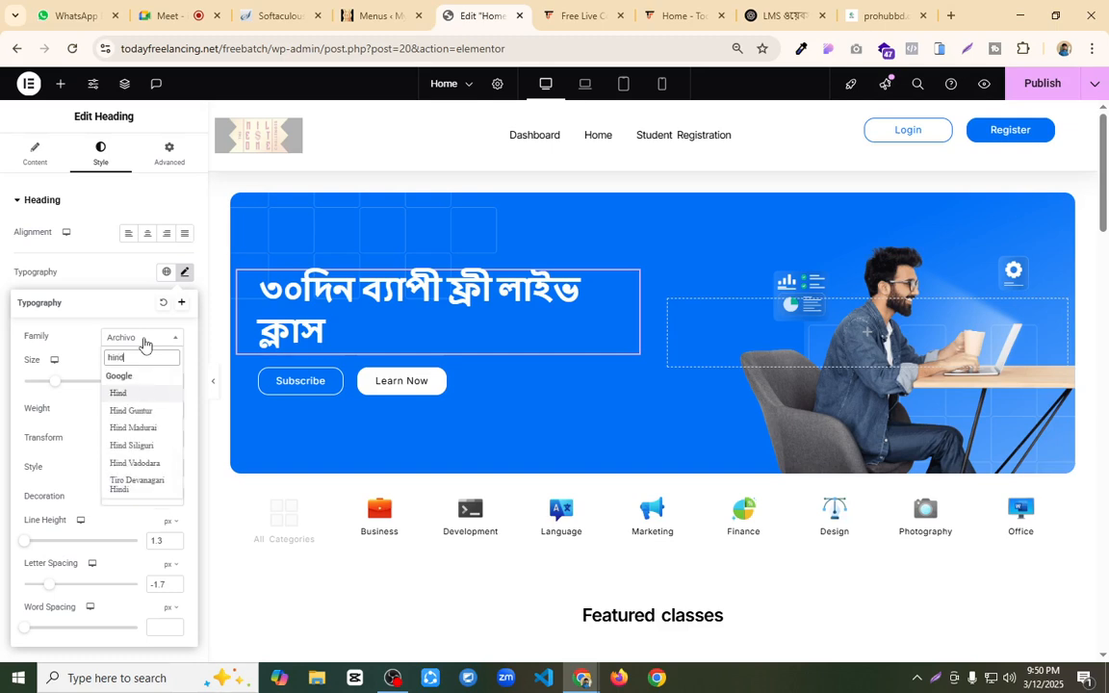
left_click(132, 445)
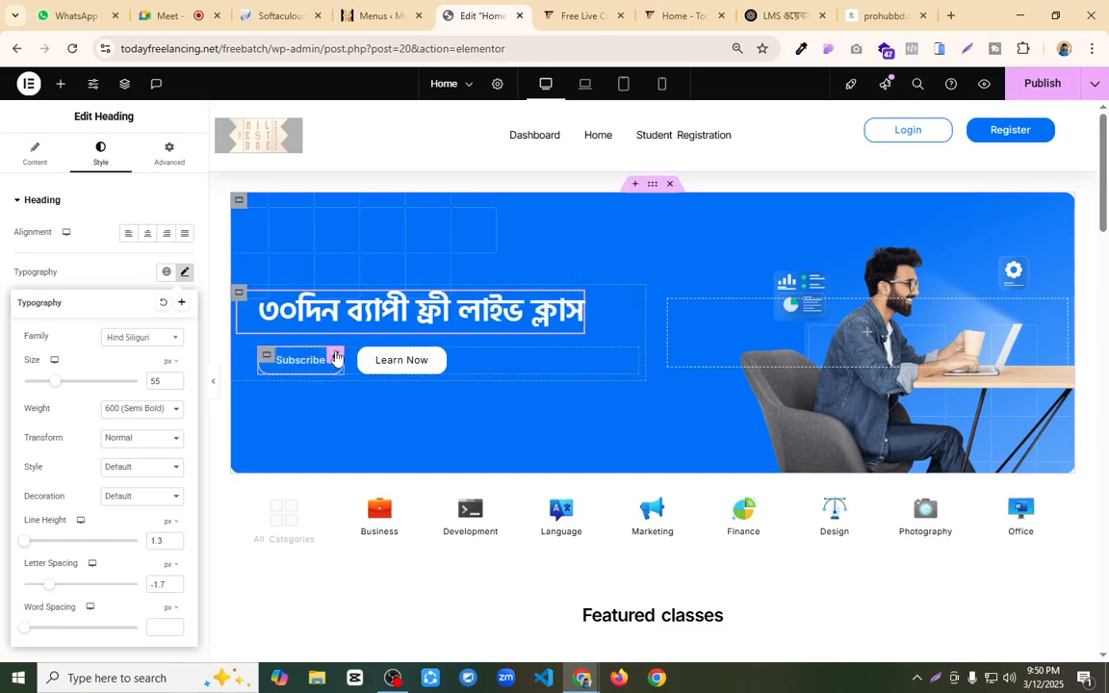
Step: Check the hero button on todayfreelancing.com, then rename the "Learn Now" button in the Elementor editor to "Register Now"
left_click(591, 13)
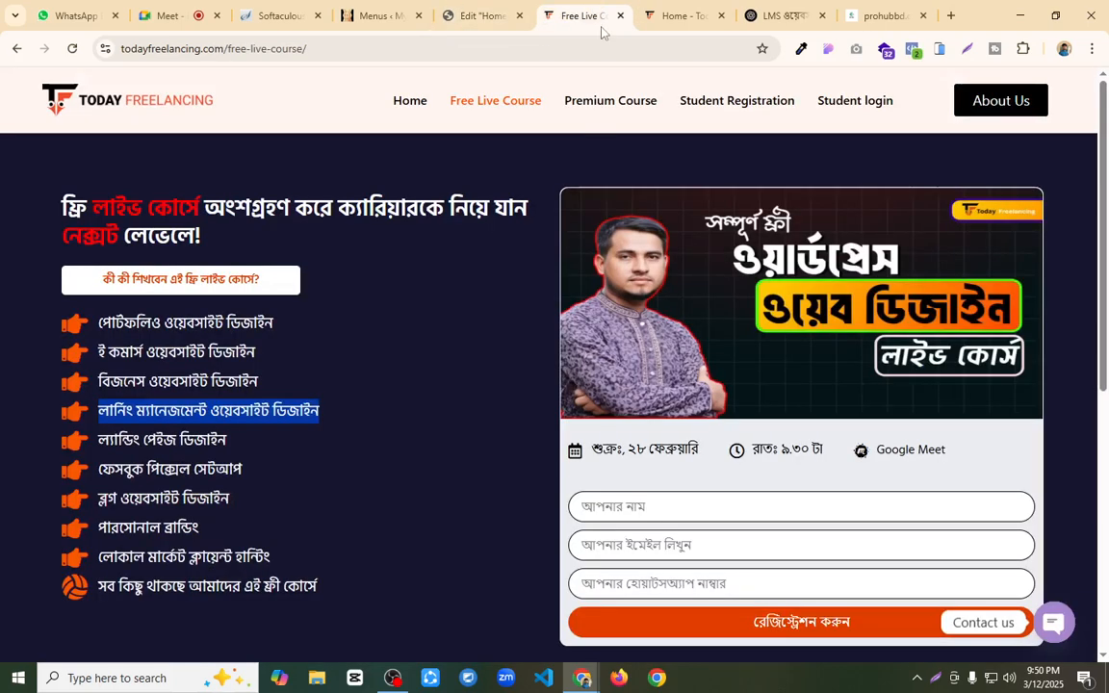
left_click(679, 16)
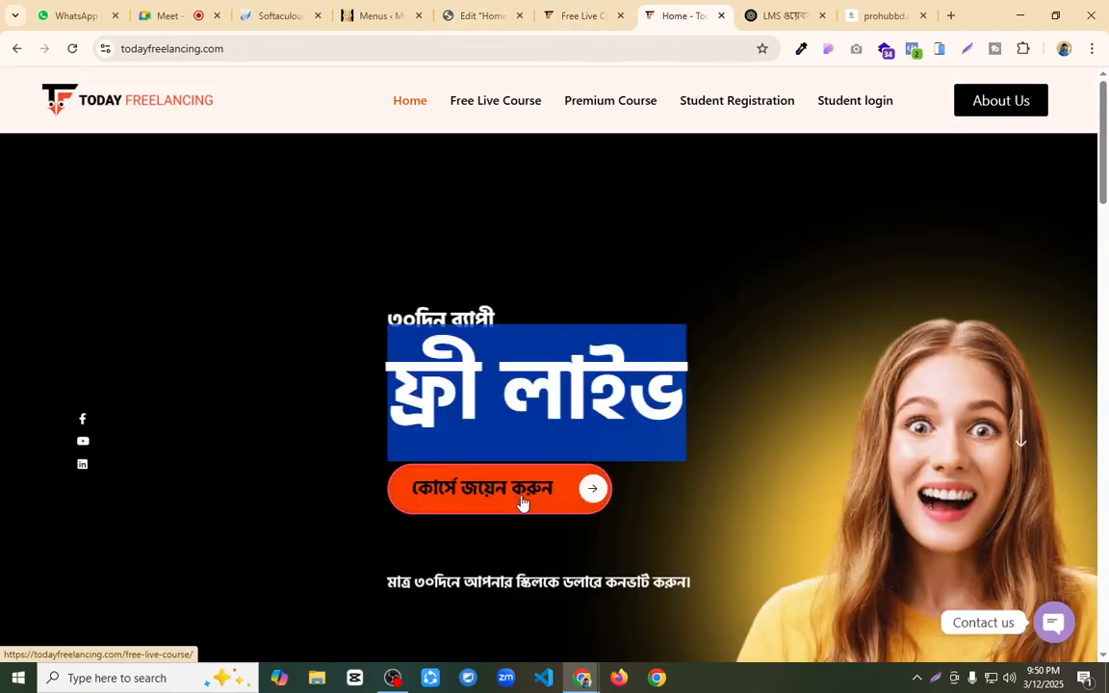
left_click(561, 8)
left_click(445, 14)
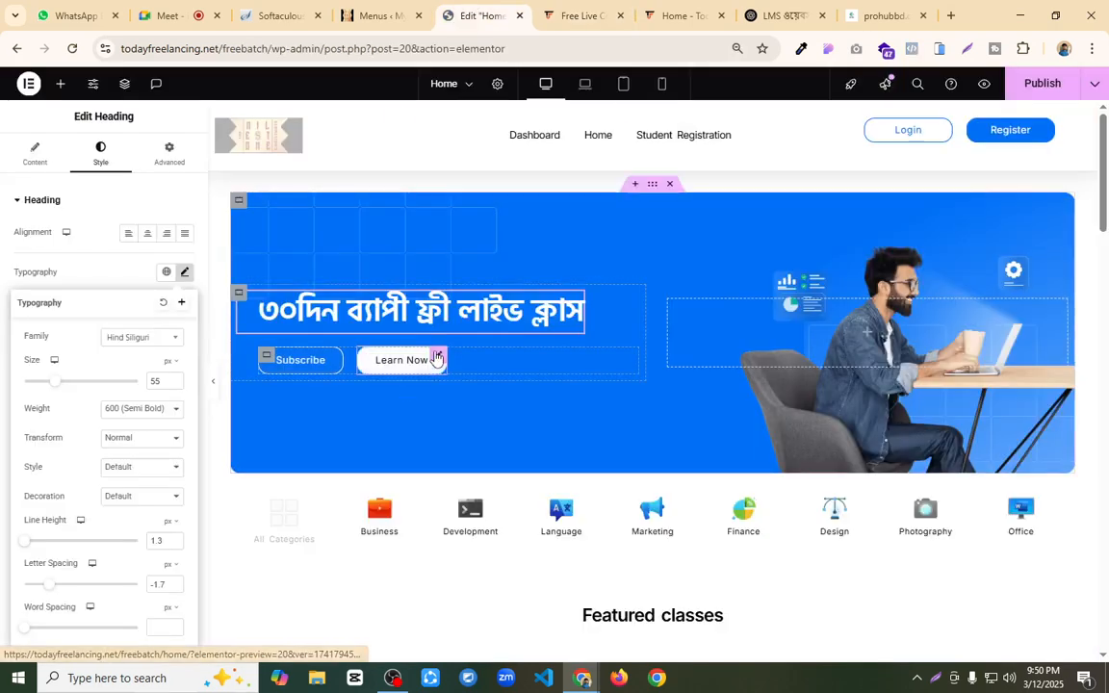
left_click(405, 360)
left_click_drag(149, 263, 6, 284)
left_click(7, 284)
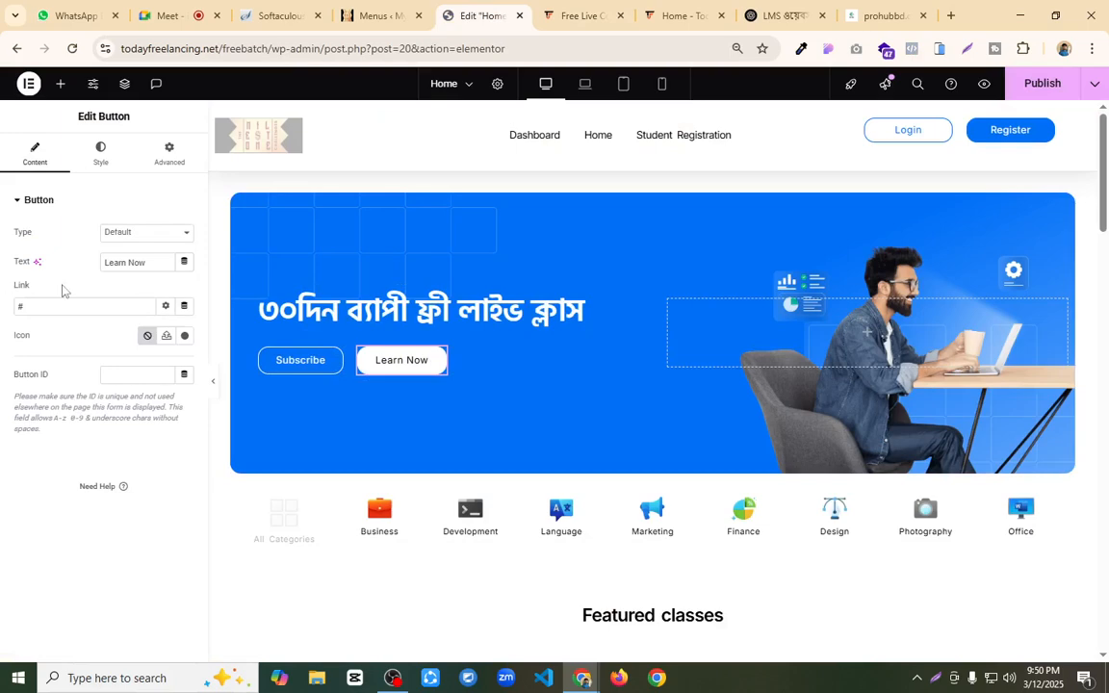
key("Left")
key("BackSpace")
key("BackSpace")
key("BackSpace")
key("BackSpace")
key("BackSpace")
key("BackSpace")
type("Register")
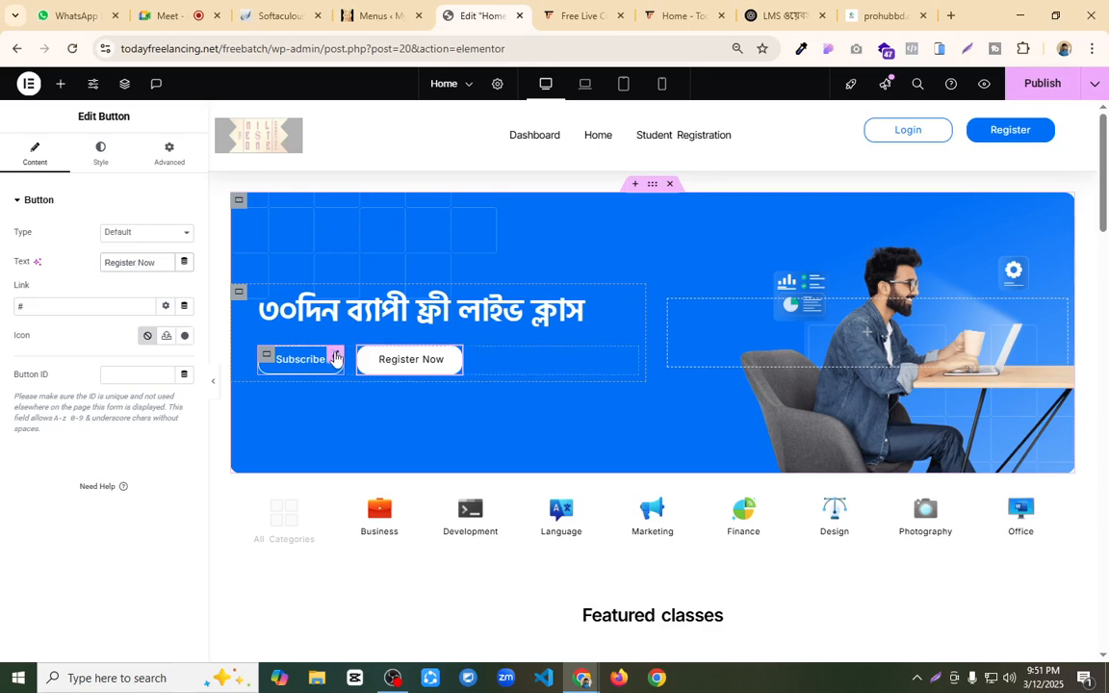
Step: Delete the Subscribe button from the hero section and publish the page
right_click(335, 358)
left_click(381, 643)
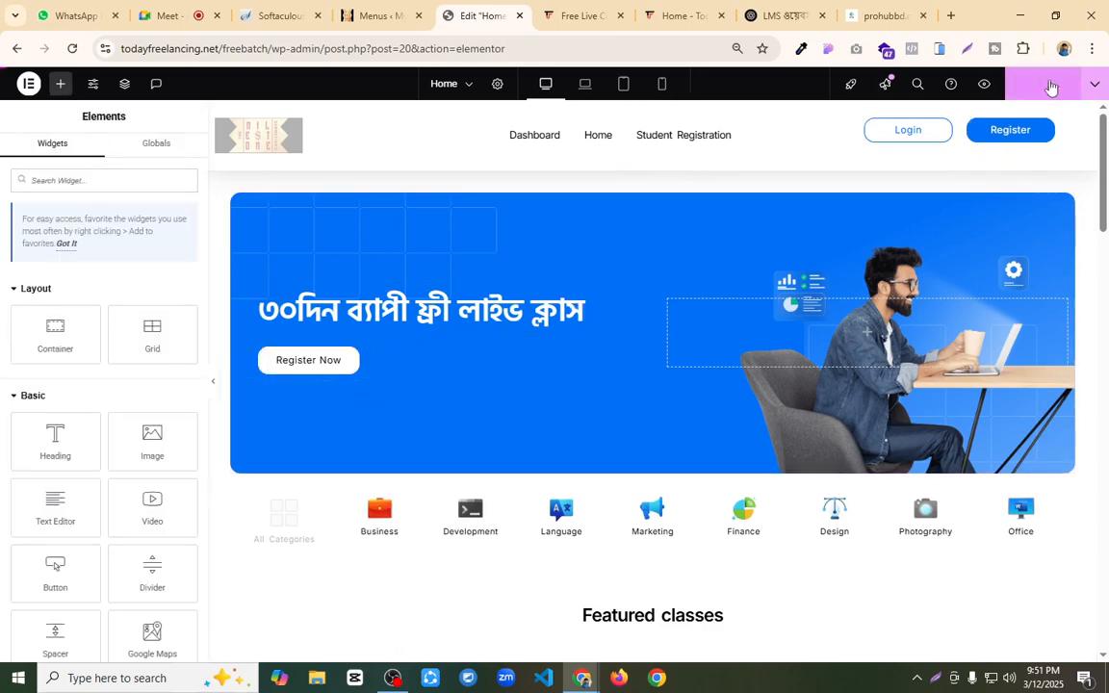
left_click(1050, 86)
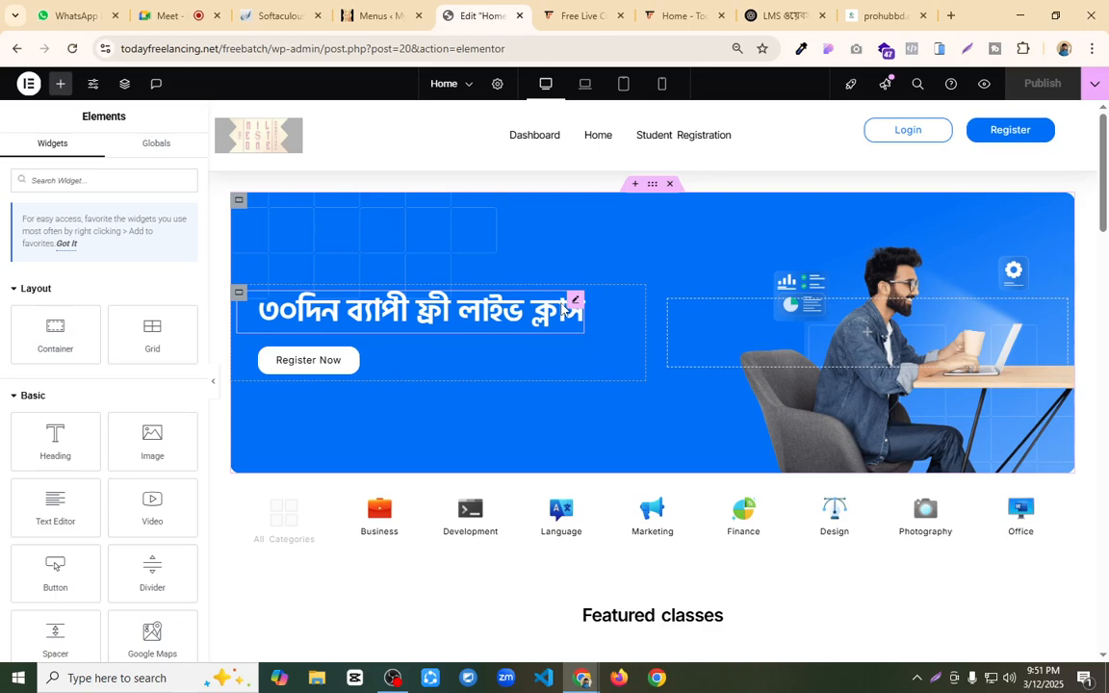
Step: Delete the course category icon section below the hero and publish the page
scroll(562, 309, "down", 1)
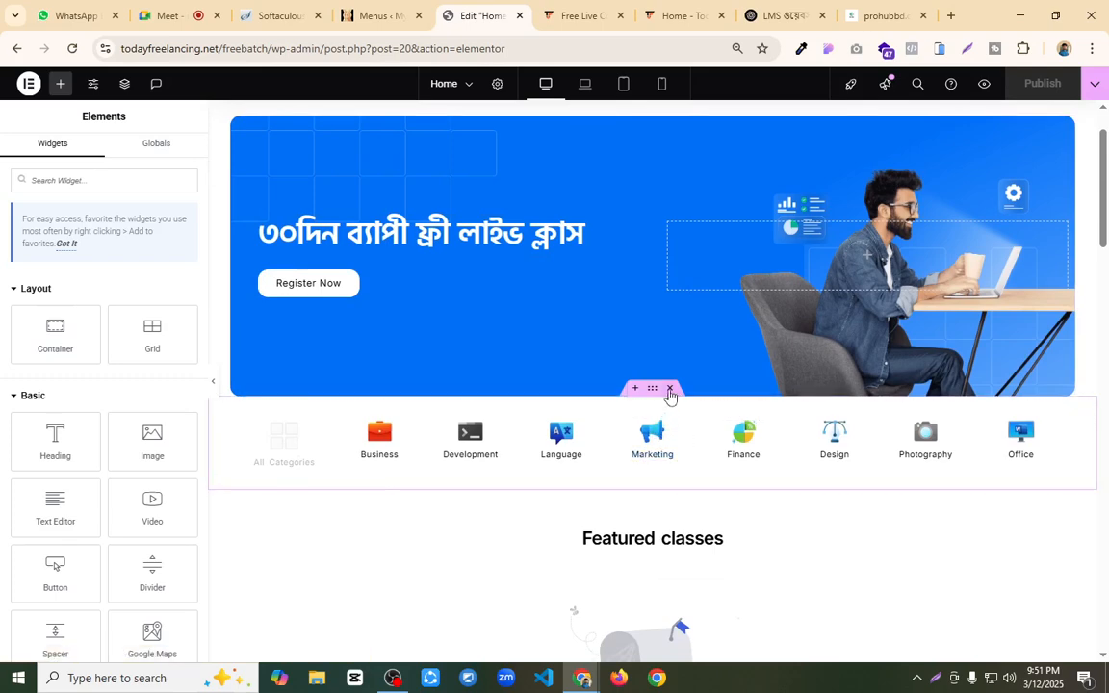
left_click(670, 389)
scroll(684, 443, "down", 3)
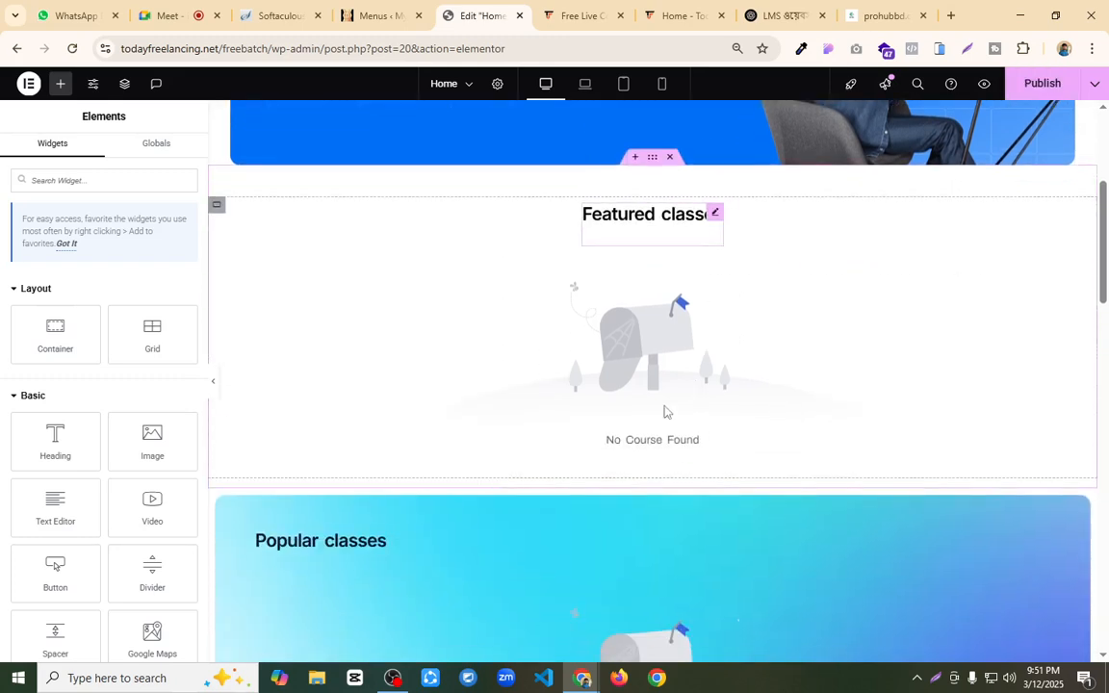
left_click(1042, 82)
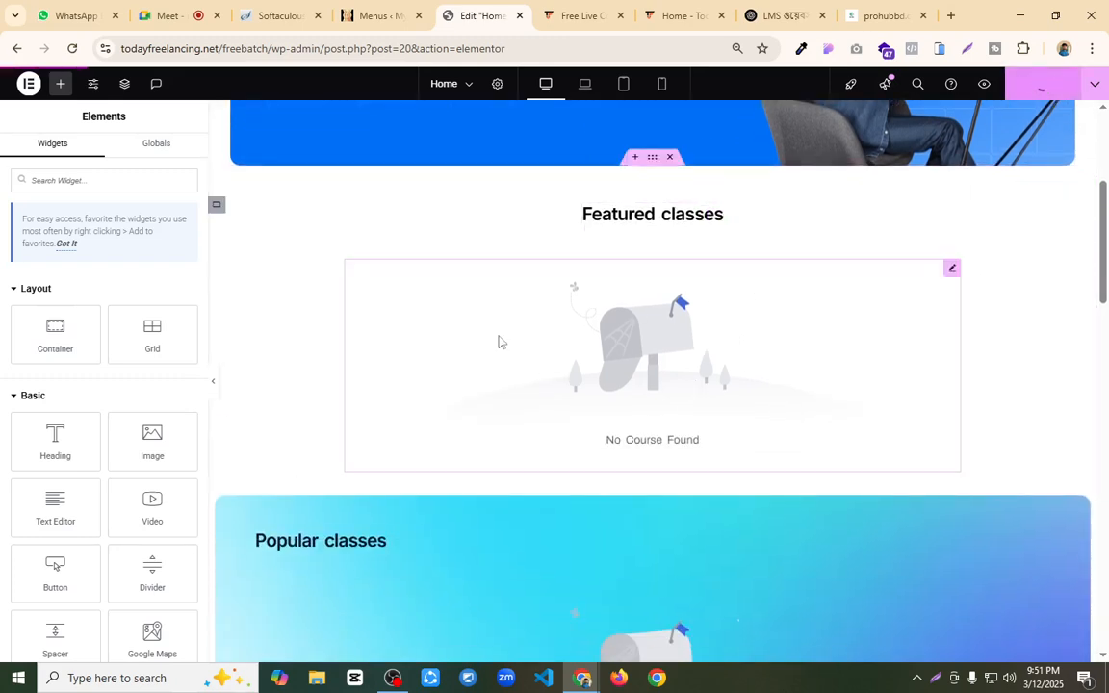
Step: Review the Home page's class sections, then examine the course, statistics and testimonial sections on todayfreelancing.com
scroll(624, 417, "down", 1)
scroll(623, 417, "down", 2)
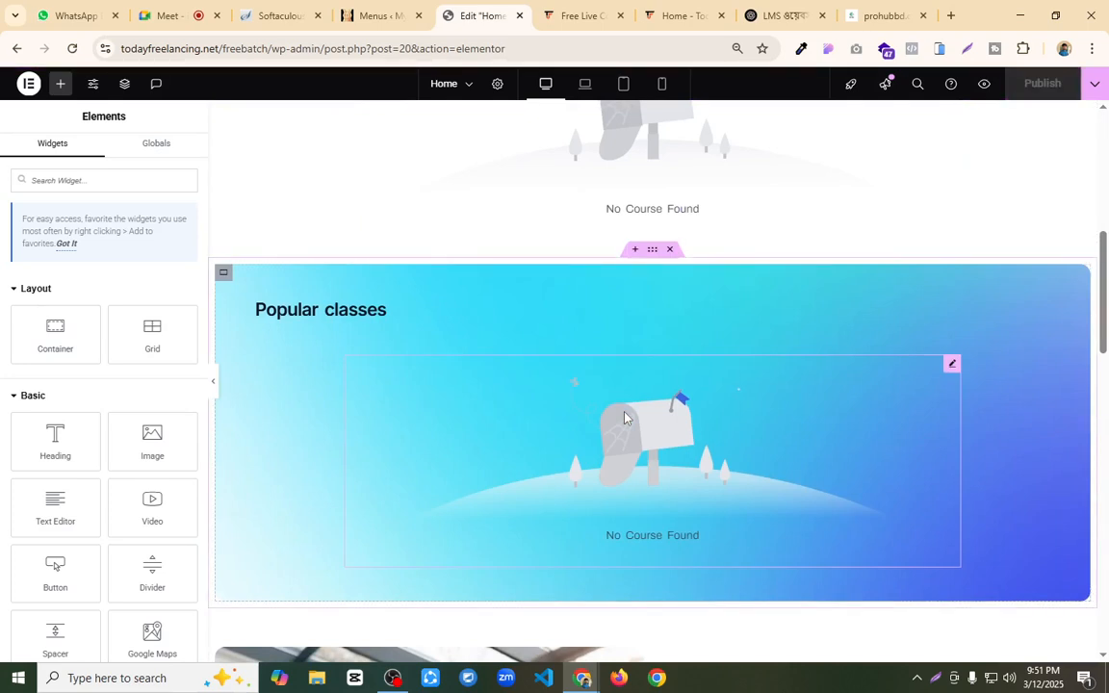
scroll(587, 361, "down", 3)
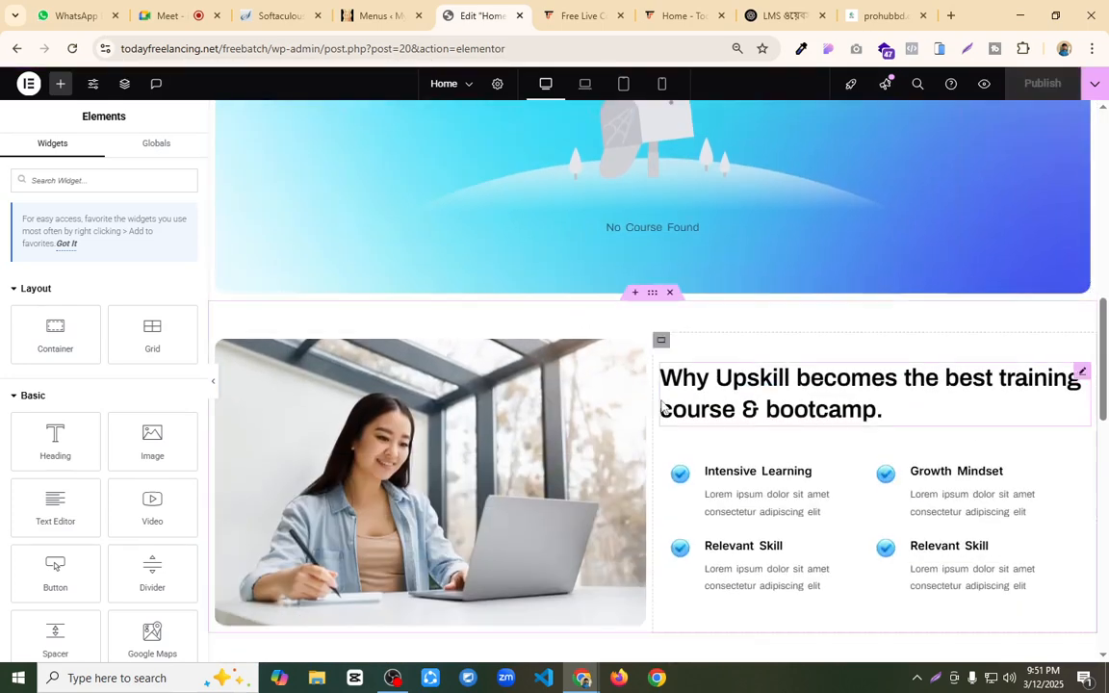
left_click(778, 16)
left_click(683, 16)
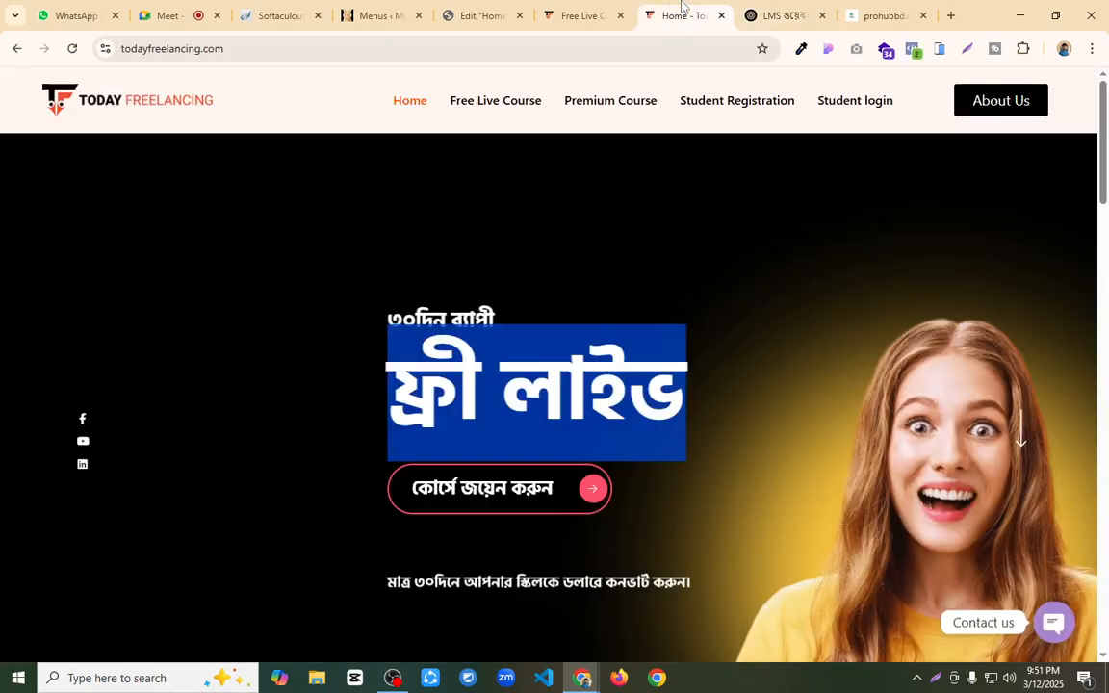
scroll(563, 347, "down", 5)
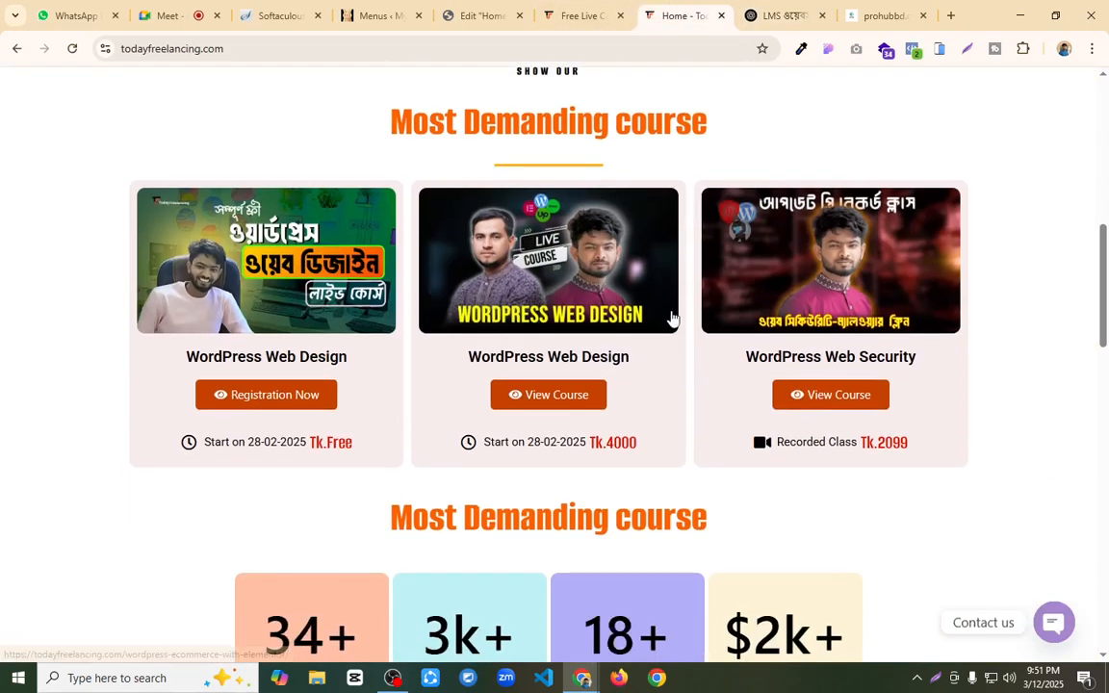
scroll(671, 315, "down", 3)
left_click_drag(647, 364, 675, 364)
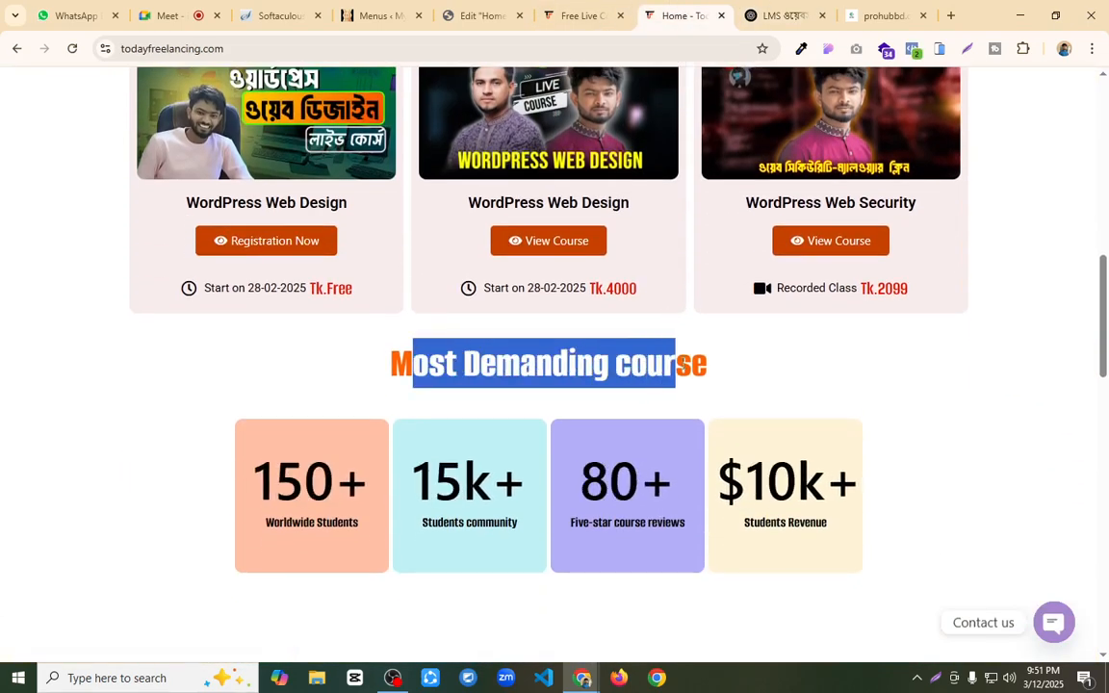
scroll(385, 370, "up", 3)
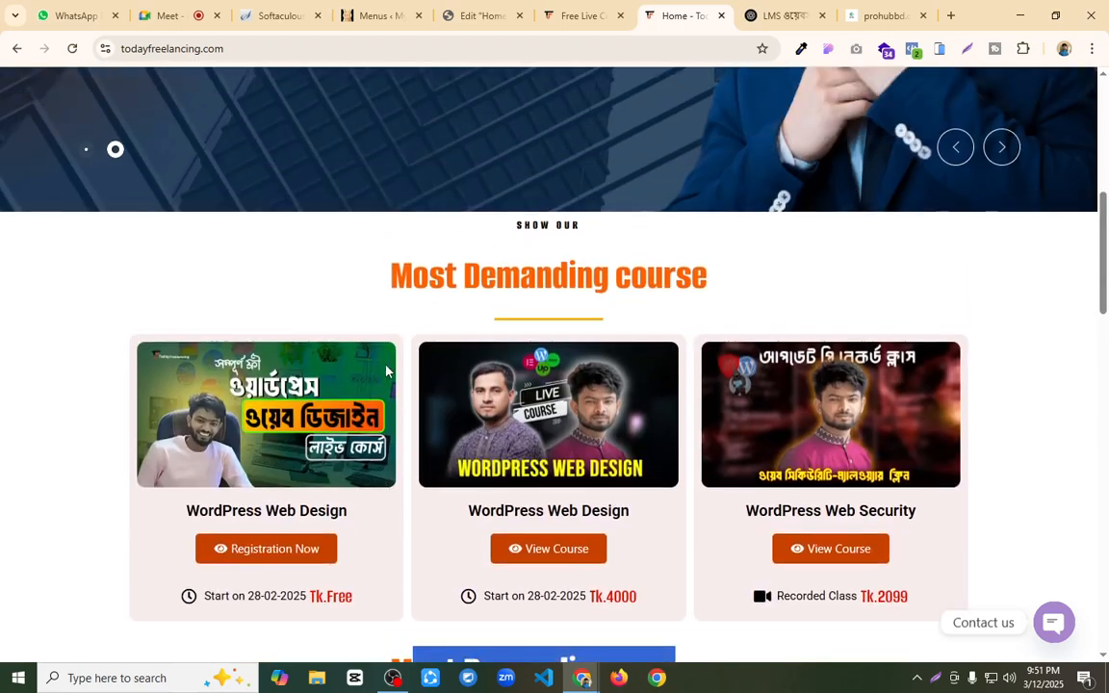
scroll(385, 370, "down", 6)
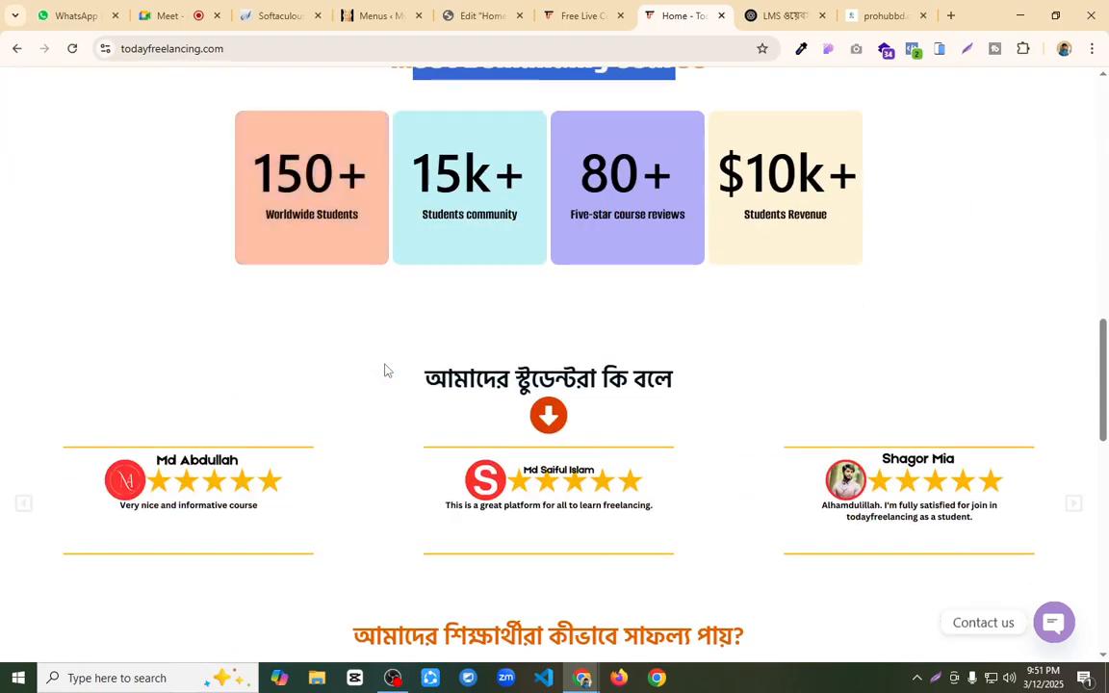
left_click(959, 219)
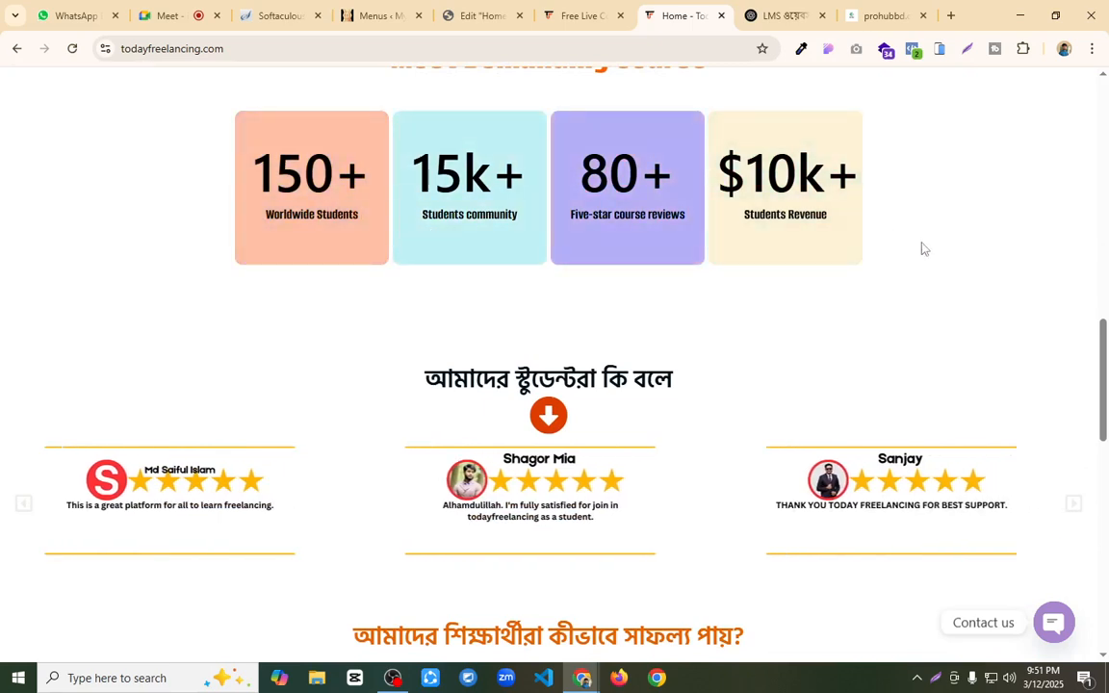
Step: Compare the "Why Upskill" section in the Elementor editor with the student success section on todayfreelancing.com
left_click(583, 16)
left_click(472, 12)
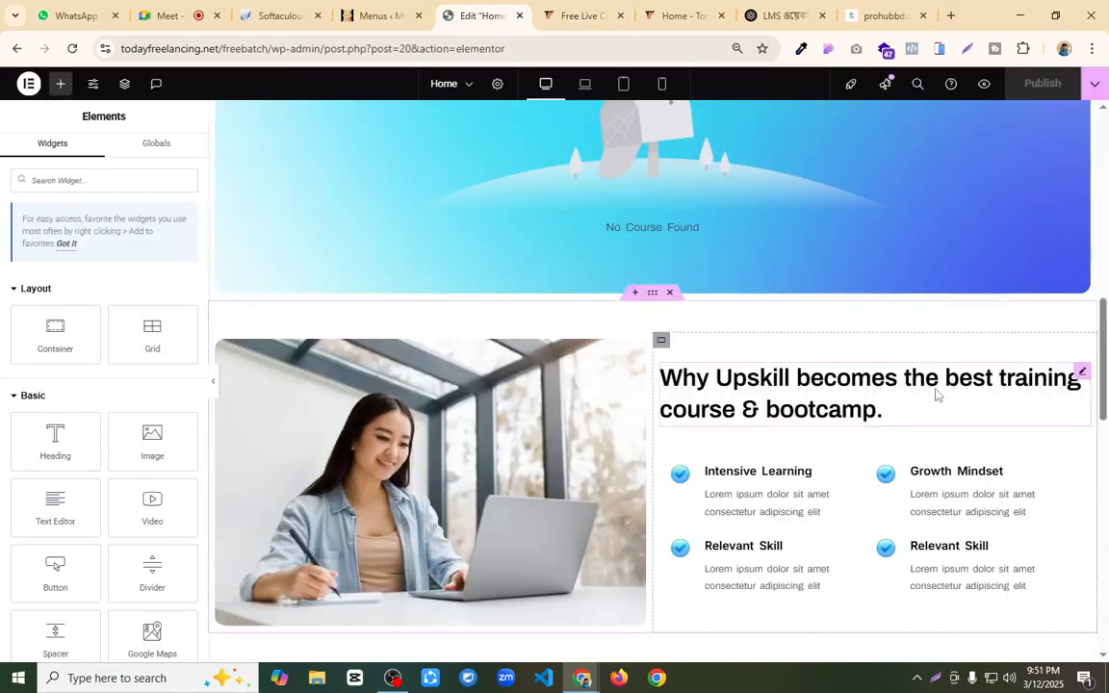
scroll(936, 394, "down", 1)
left_click(677, 16)
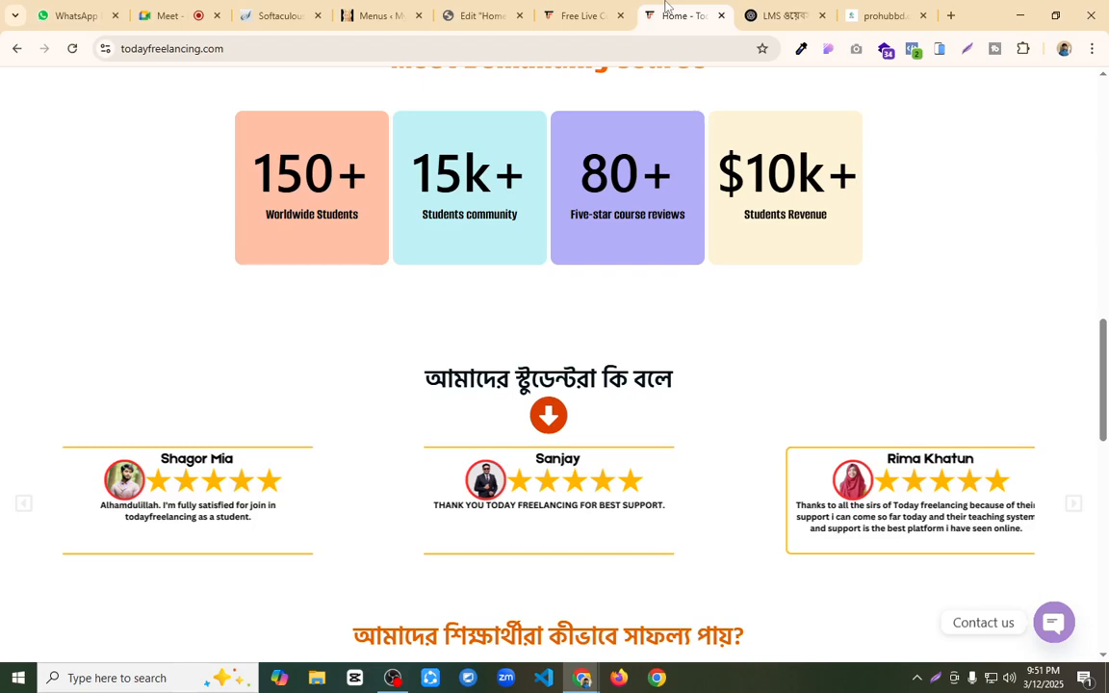
scroll(614, 292, "down", 5)
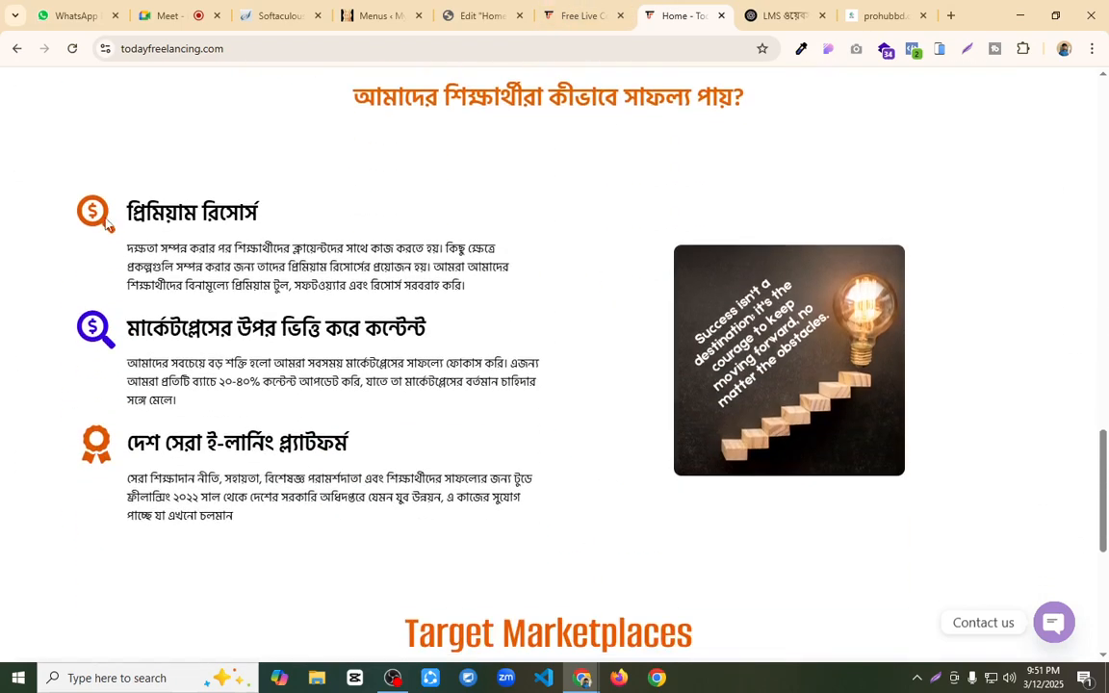
left_click_drag(124, 211, 465, 478)
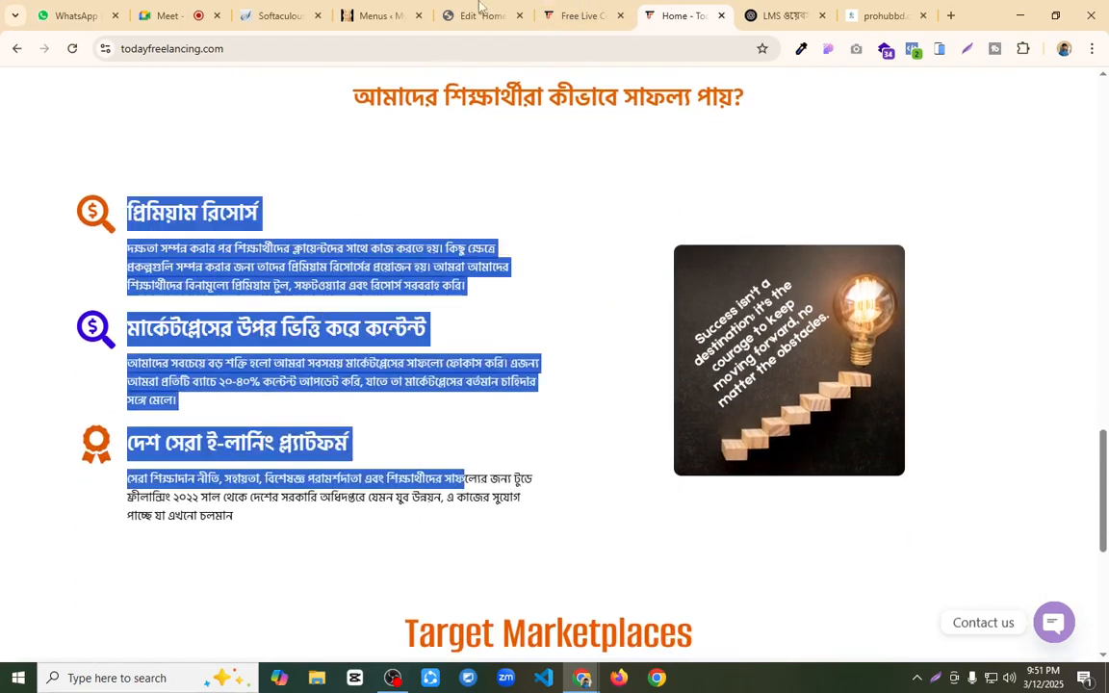
left_click(451, 14)
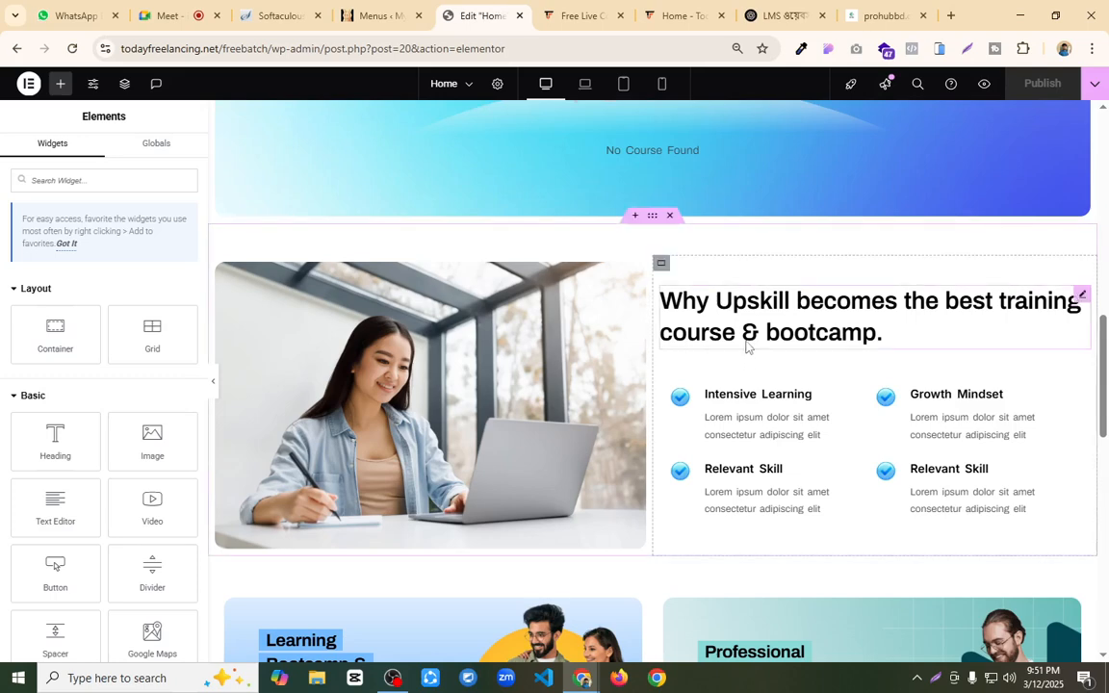
Step: Open the settings of the first logo in the Client Logo widget below the two banner cards
scroll(746, 347, "down", 3)
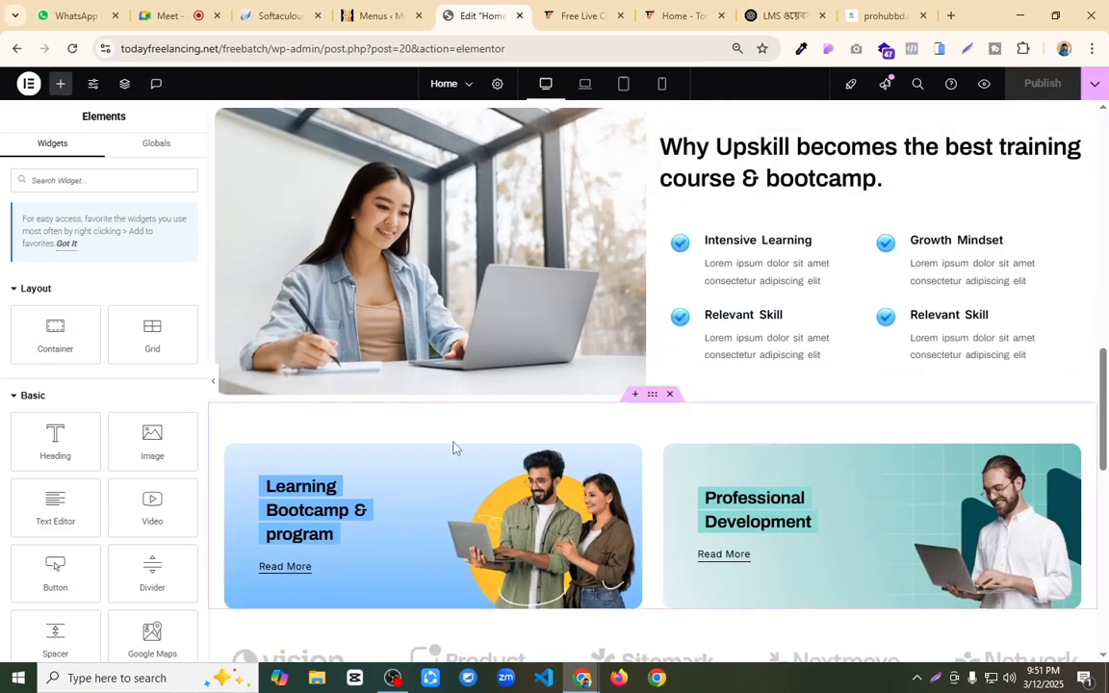
scroll(454, 447, "down", 2)
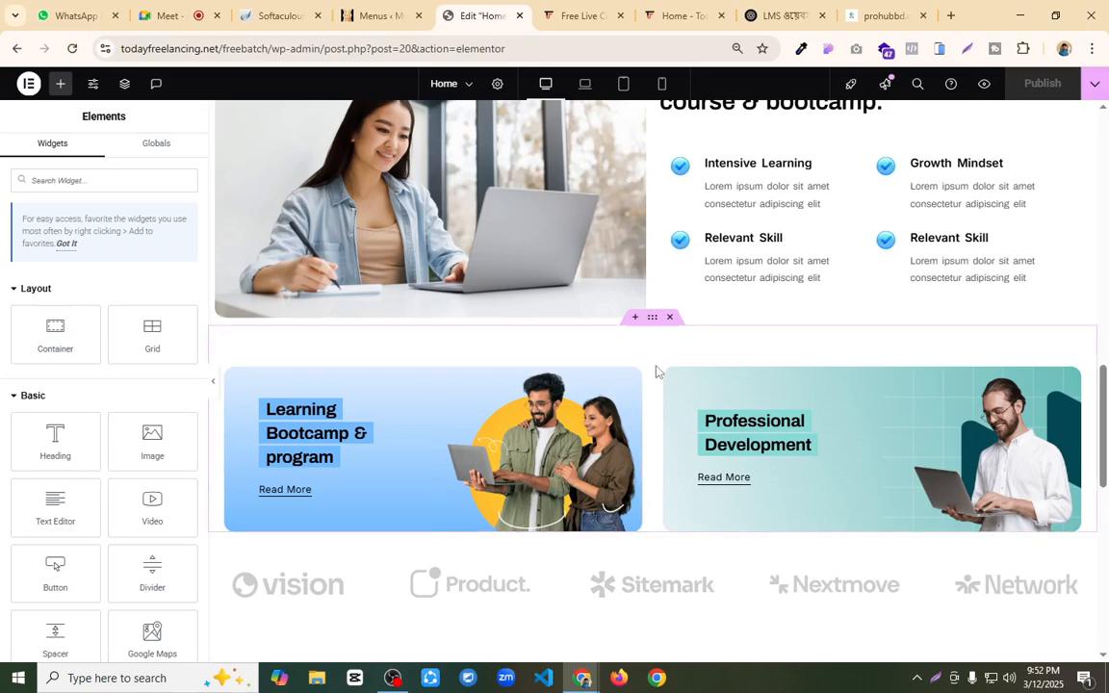
scroll(656, 371, "down", 1)
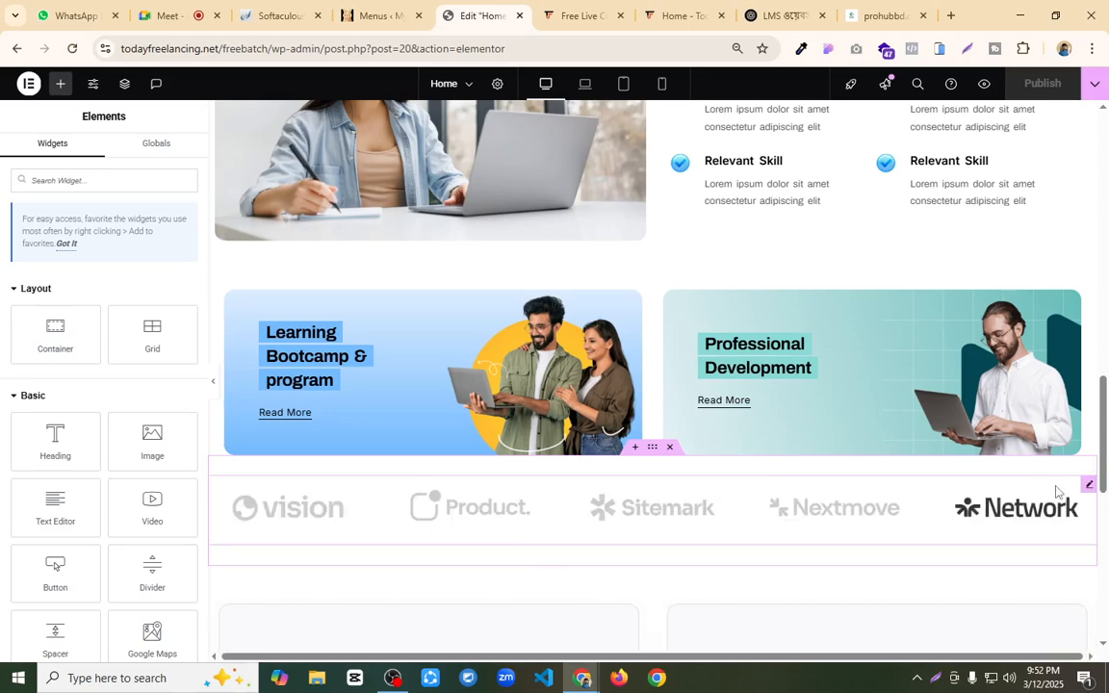
left_click(915, 507)
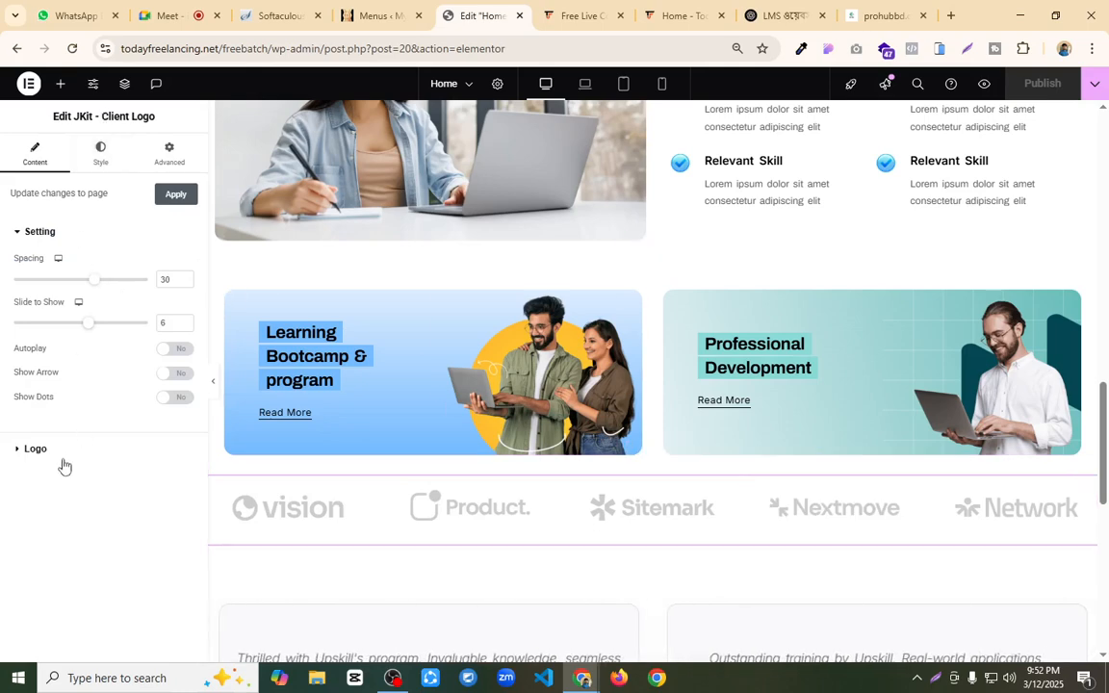
left_click(30, 450)
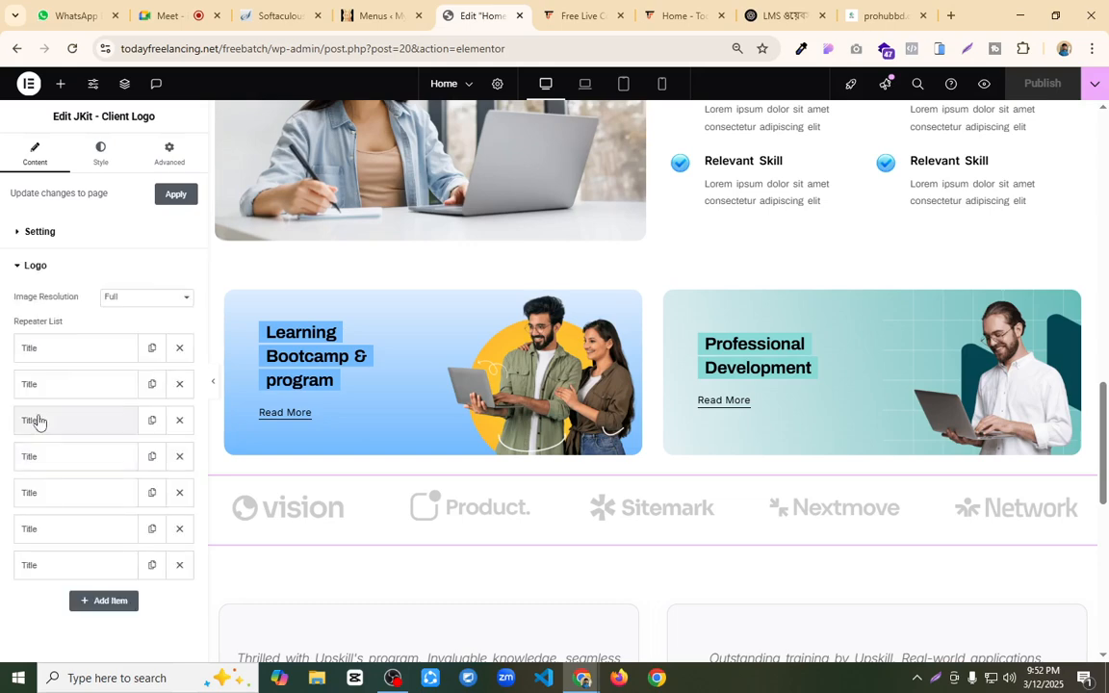
left_click(66, 353)
scroll(89, 413, "down", 2)
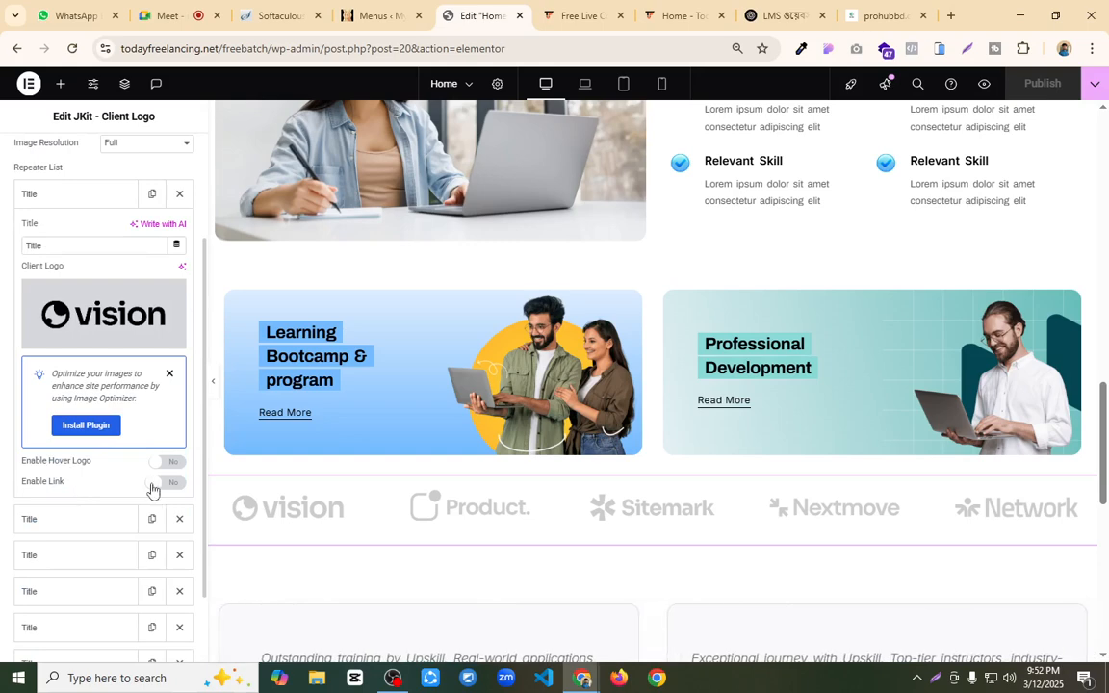
Step: Try linking the first client logo to todayfreelancing.com, and turn its link option back off
left_click(164, 483)
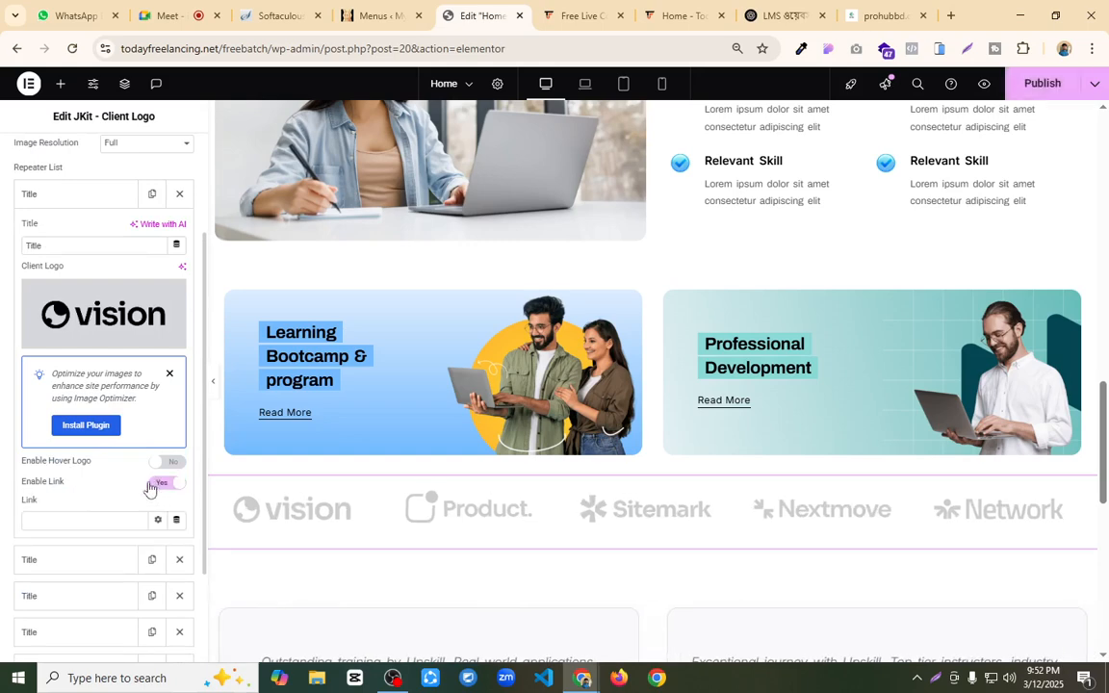
left_click(63, 519)
type("toda")
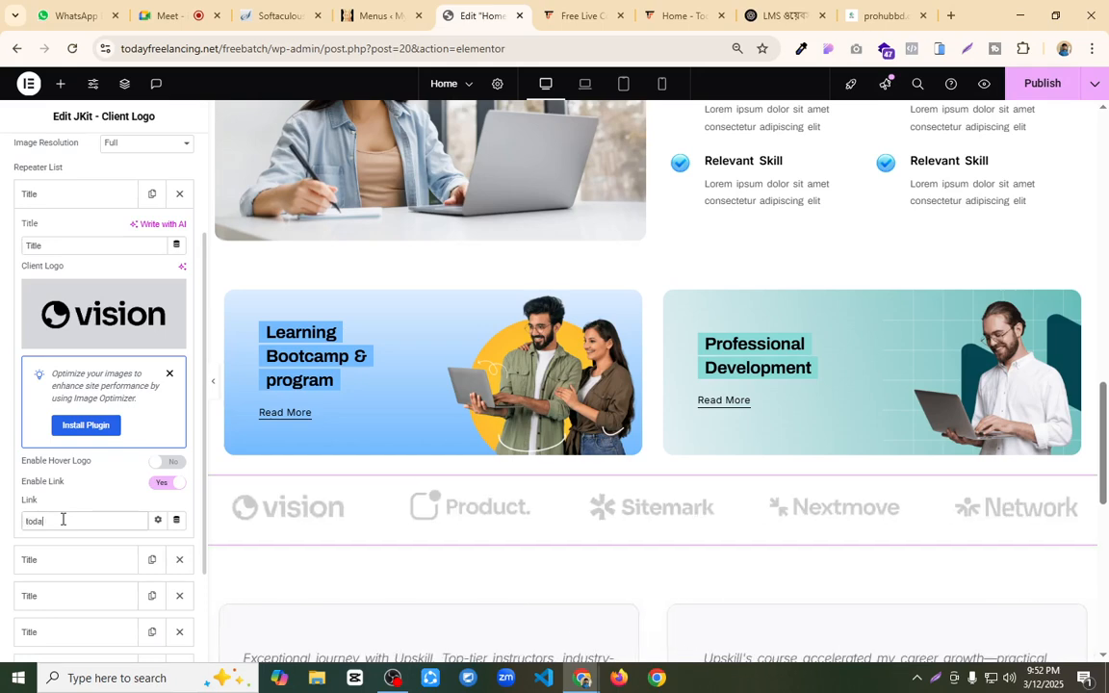
type("y")
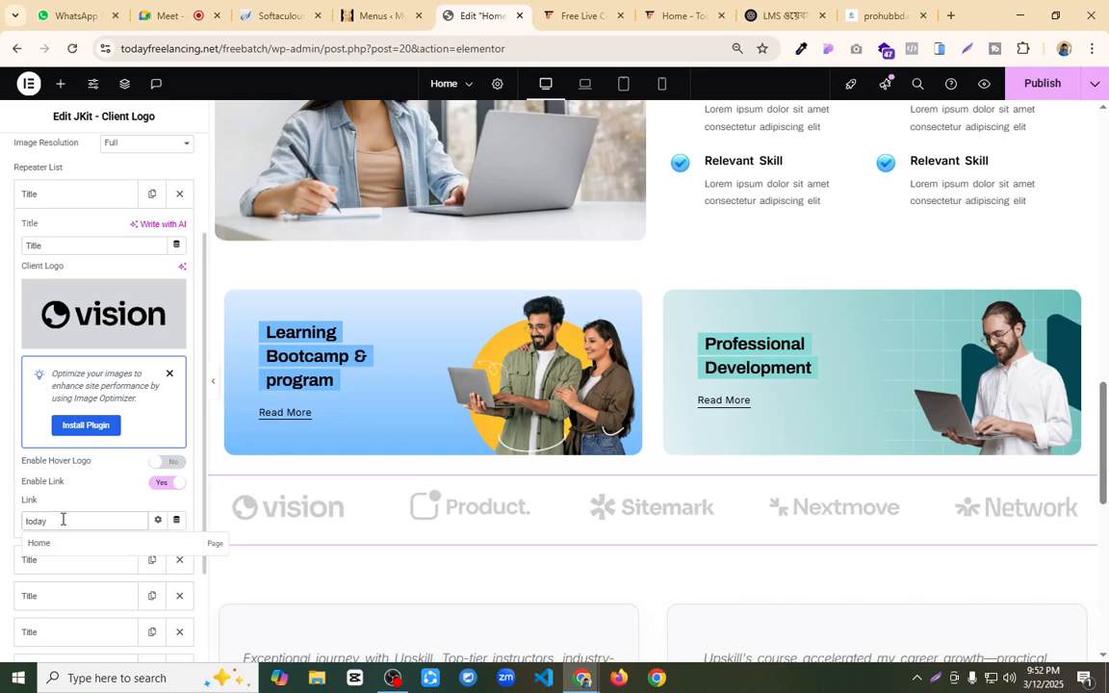
type("freelancing")
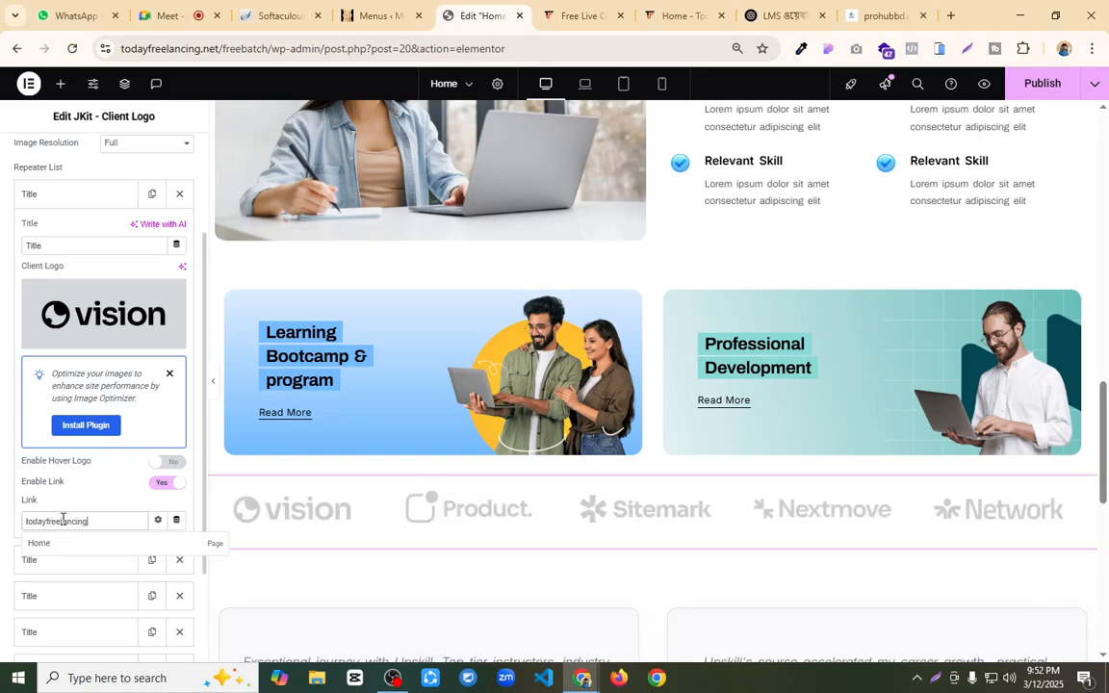
type(".com")
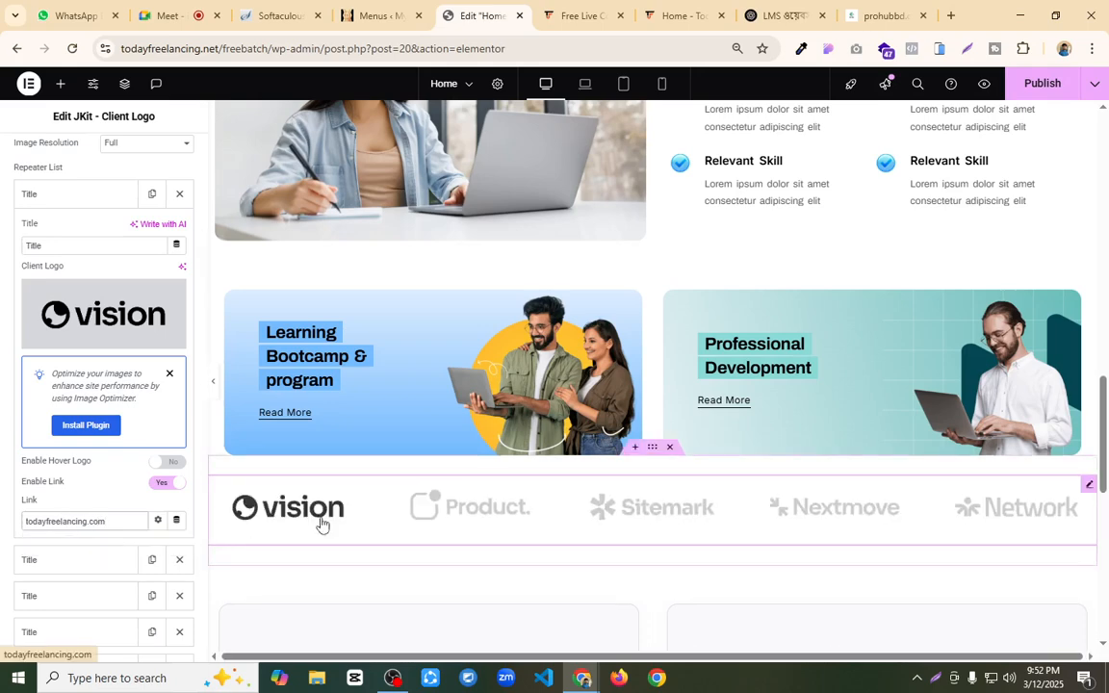
left_click(160, 484)
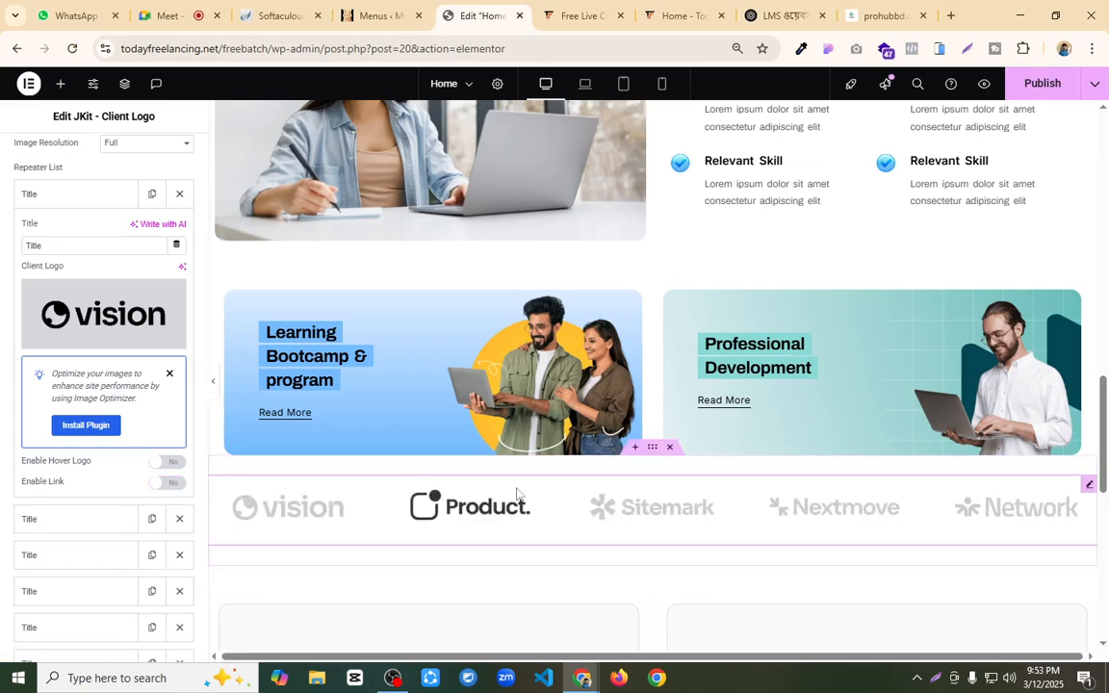
Step: Compare the testimonial section below the client logos with the student reviews on todayfreelancing.com
scroll(563, 477, "down", 1)
scroll(565, 476, "down", 2)
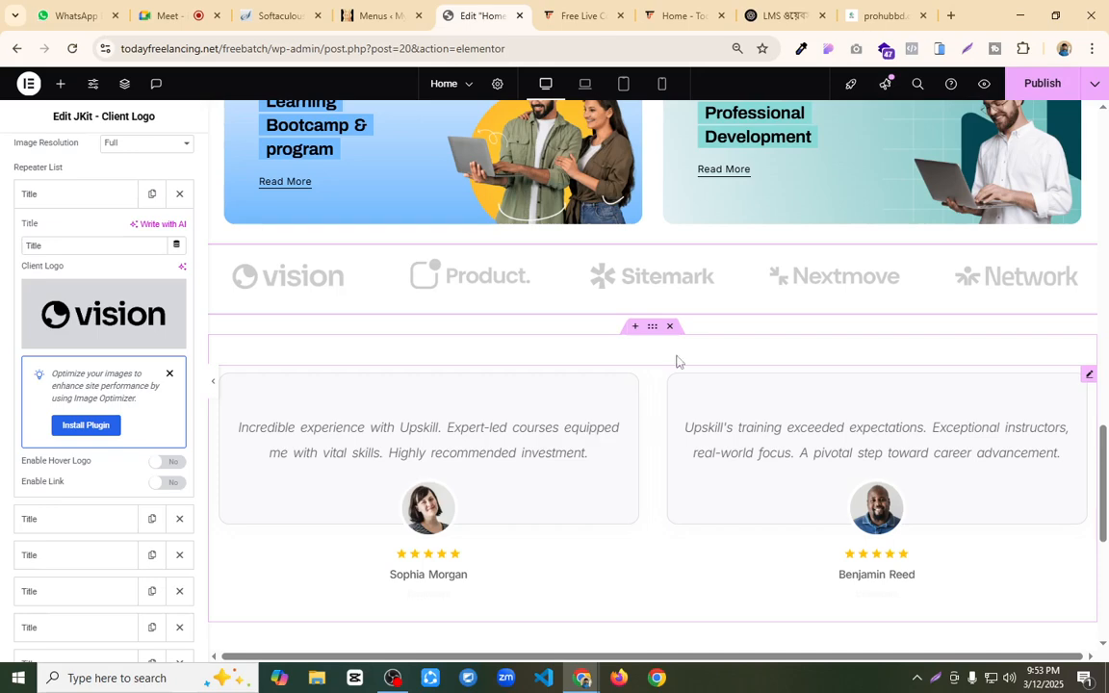
left_click(680, 16)
scroll(518, 395, "up", 5)
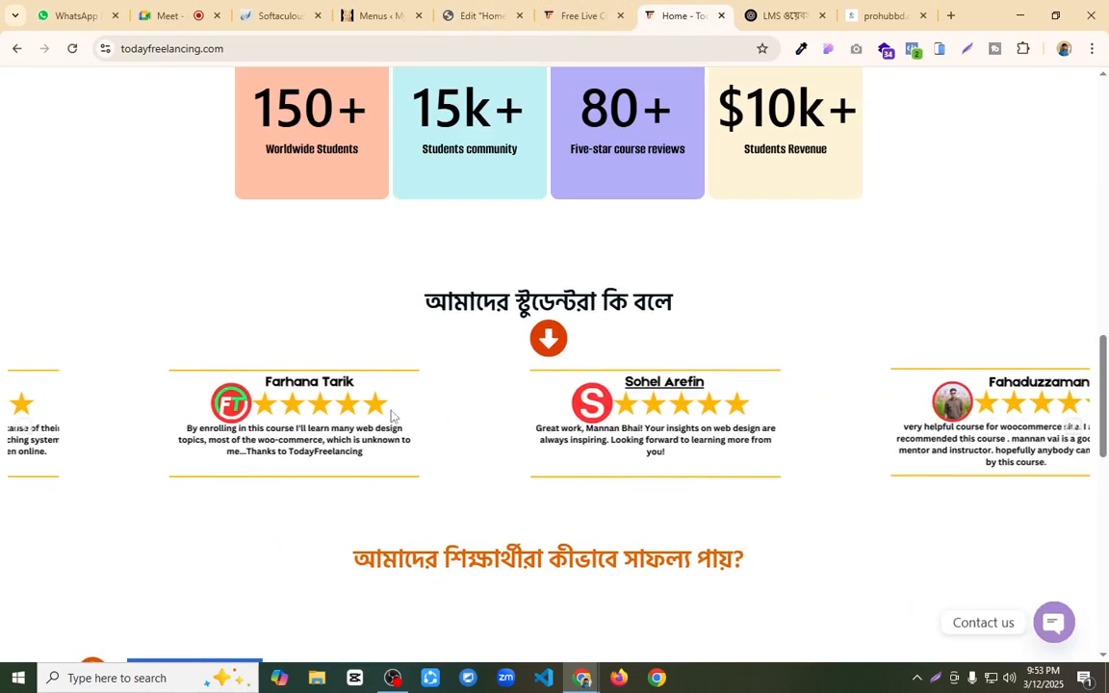
left_click(479, 16)
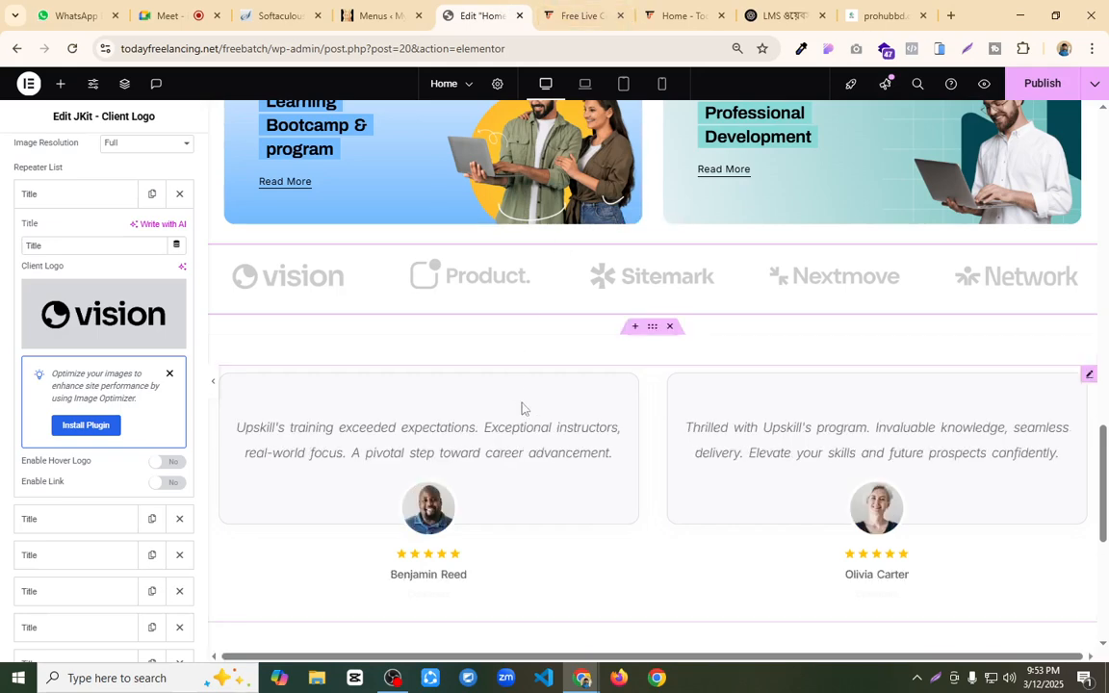
scroll(535, 418, "down", 1)
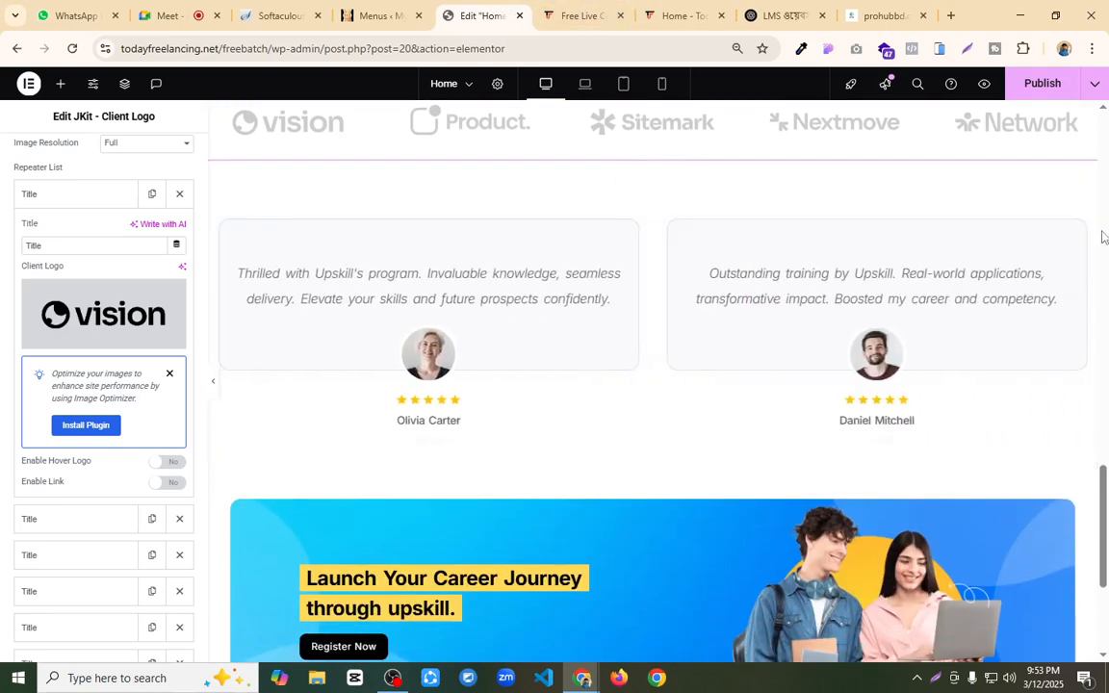
Step: Open the Testimonial widget for editing and go through its layout styles and list of testimonial entries
left_click(1089, 225)
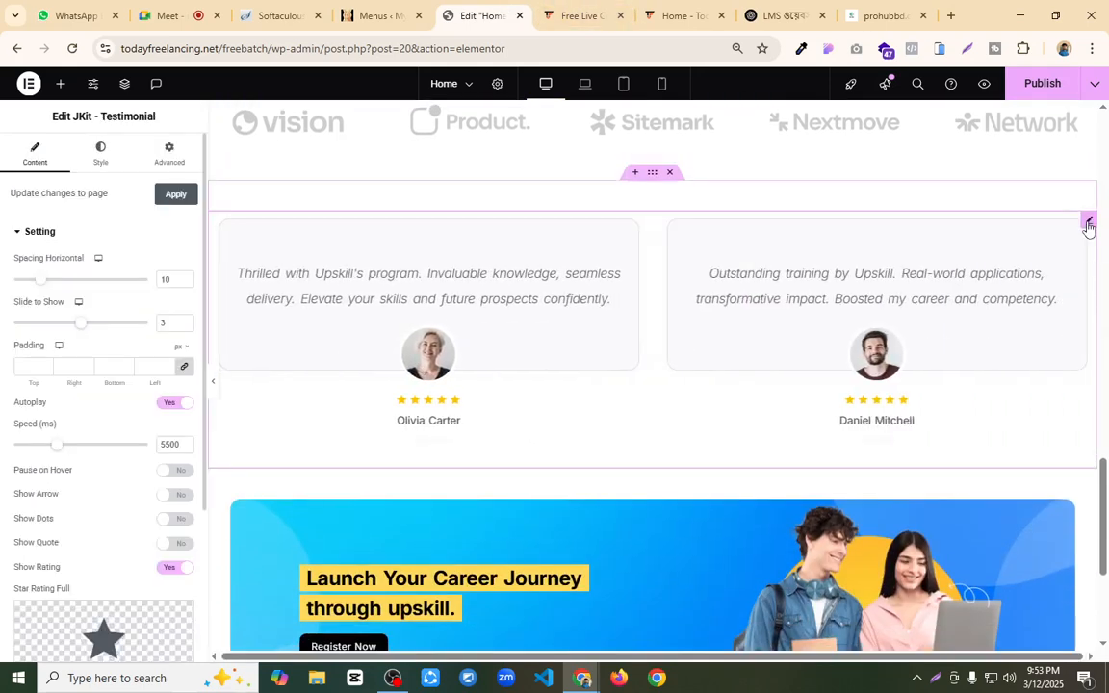
scroll(104, 339, "down", 2)
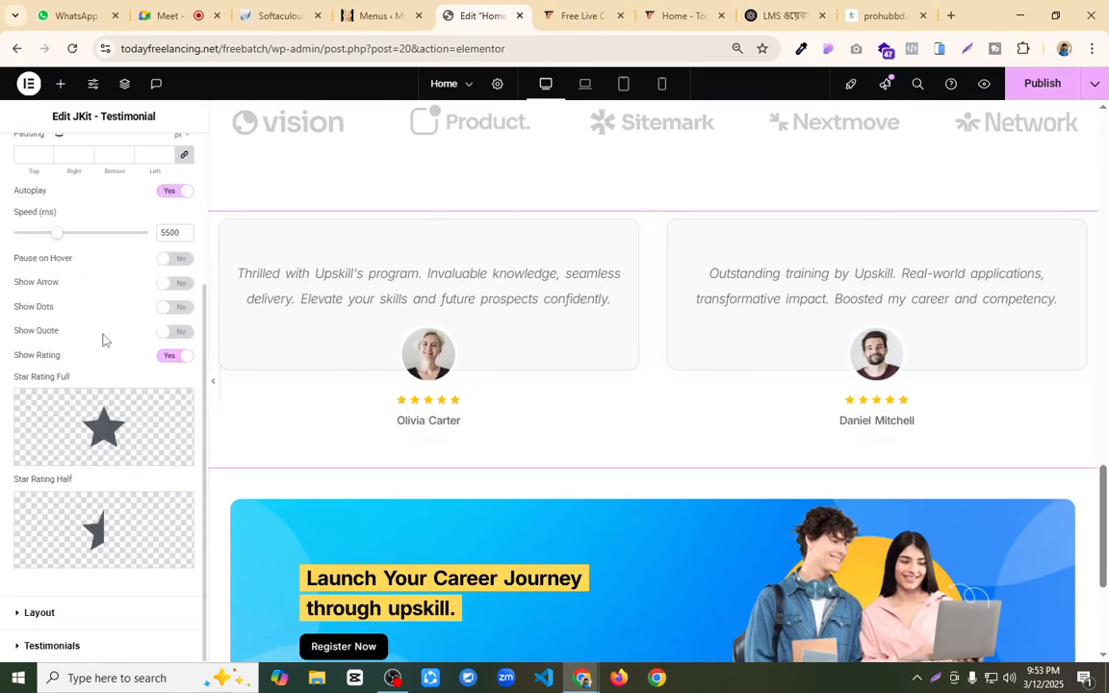
left_click(69, 613)
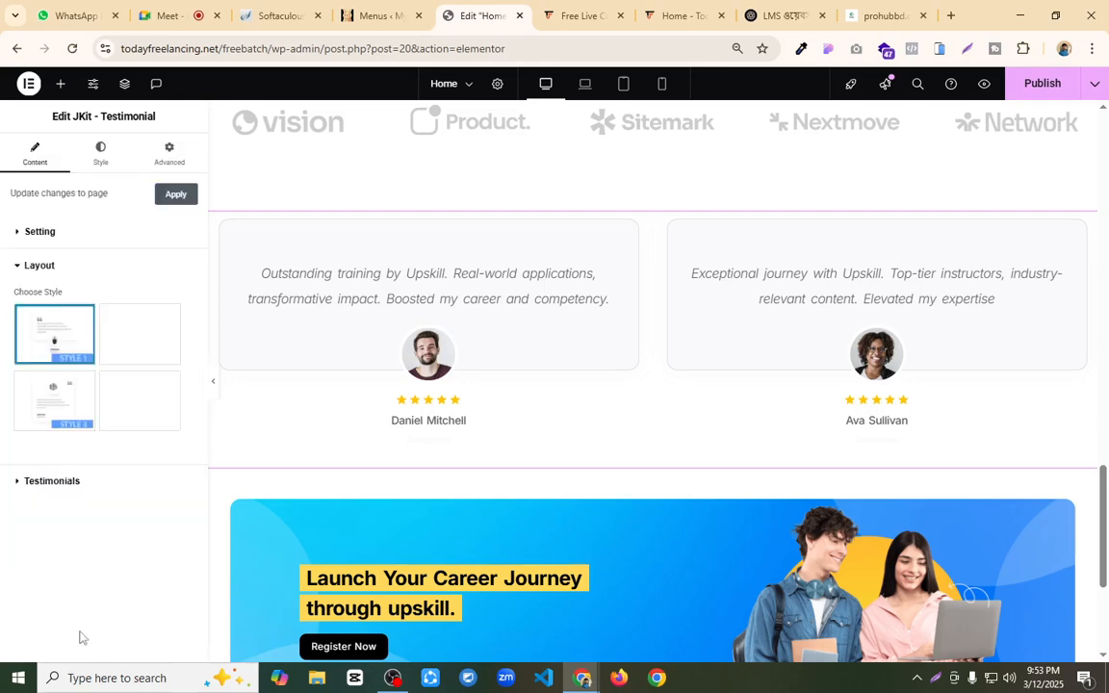
left_click(81, 482)
scroll(97, 337, "down", 3)
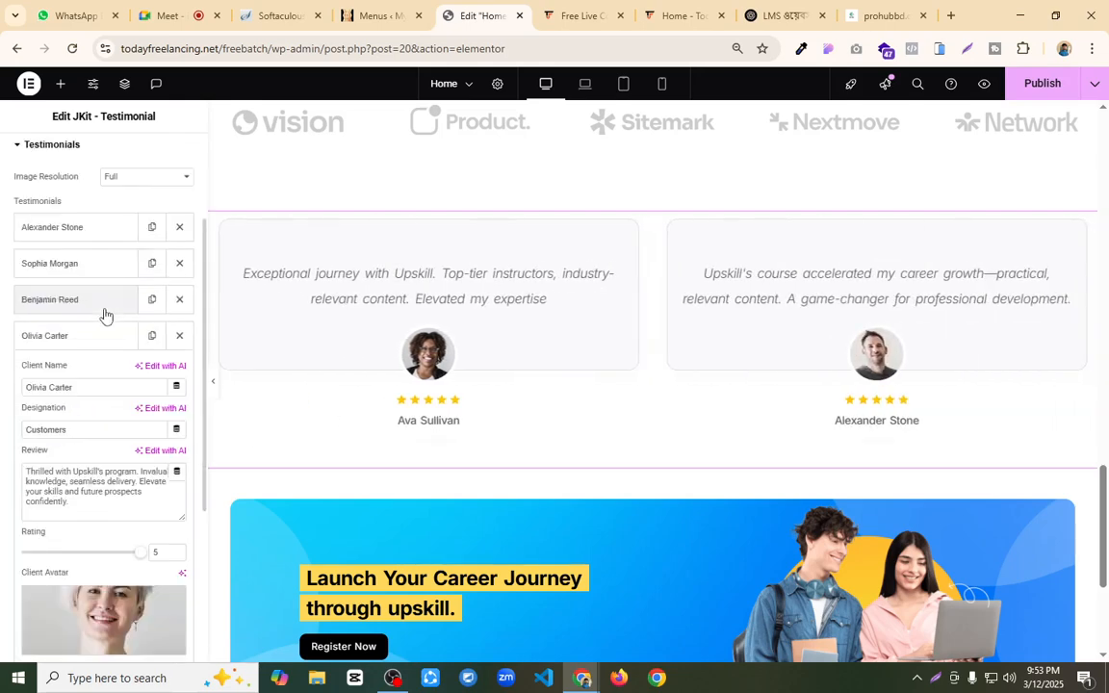
left_click(82, 260)
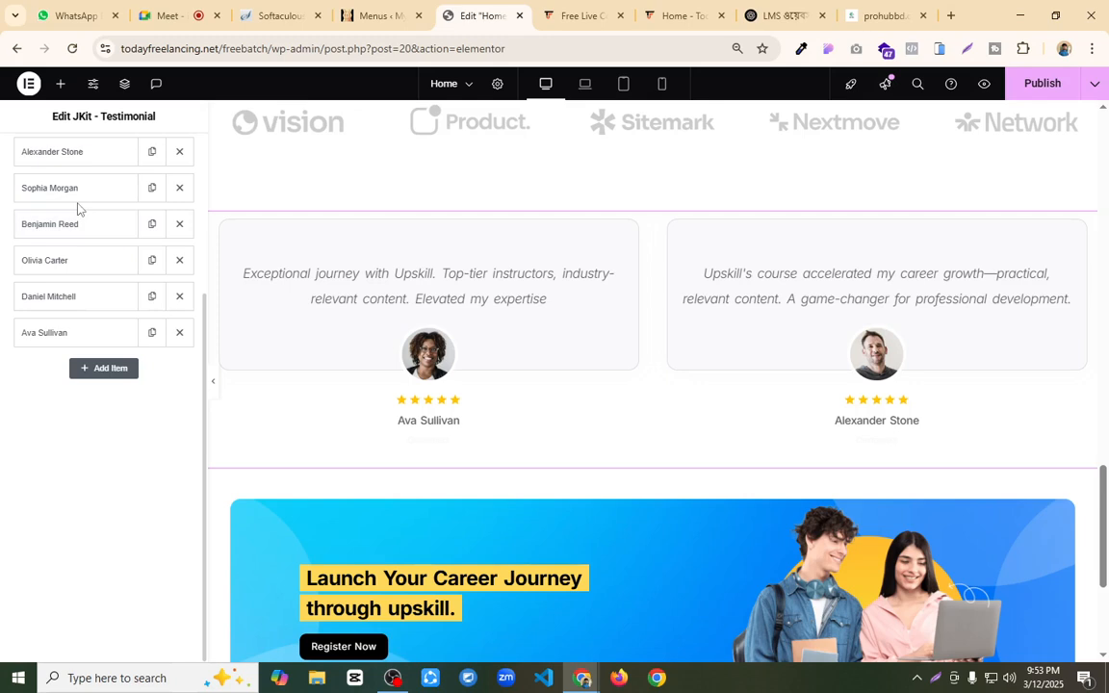
scroll(89, 186, "up", 1)
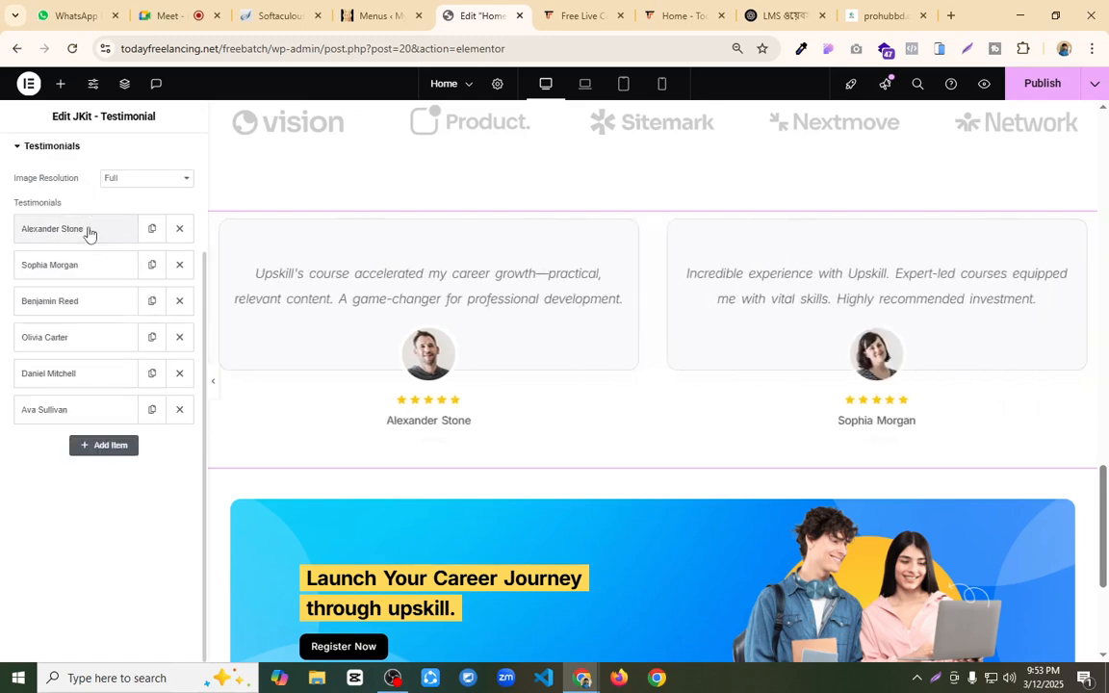
Step: Replace the client name in the first testimonial entry and set its designation to "Student"
left_click(88, 235)
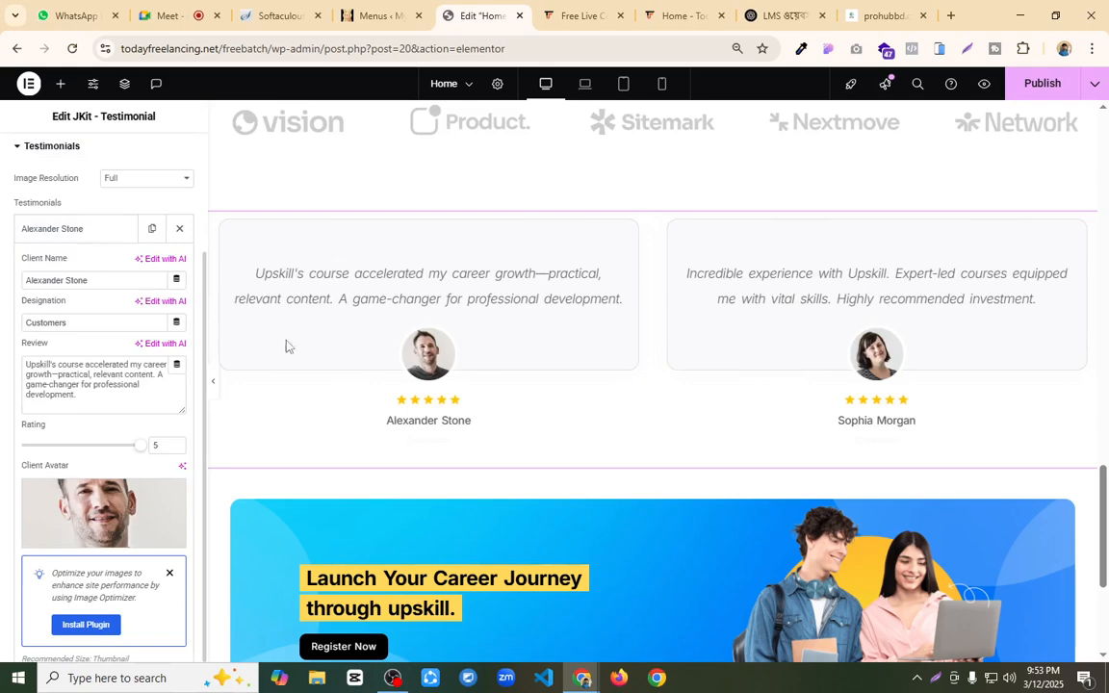
left_click_drag(88, 279, 2, 267)
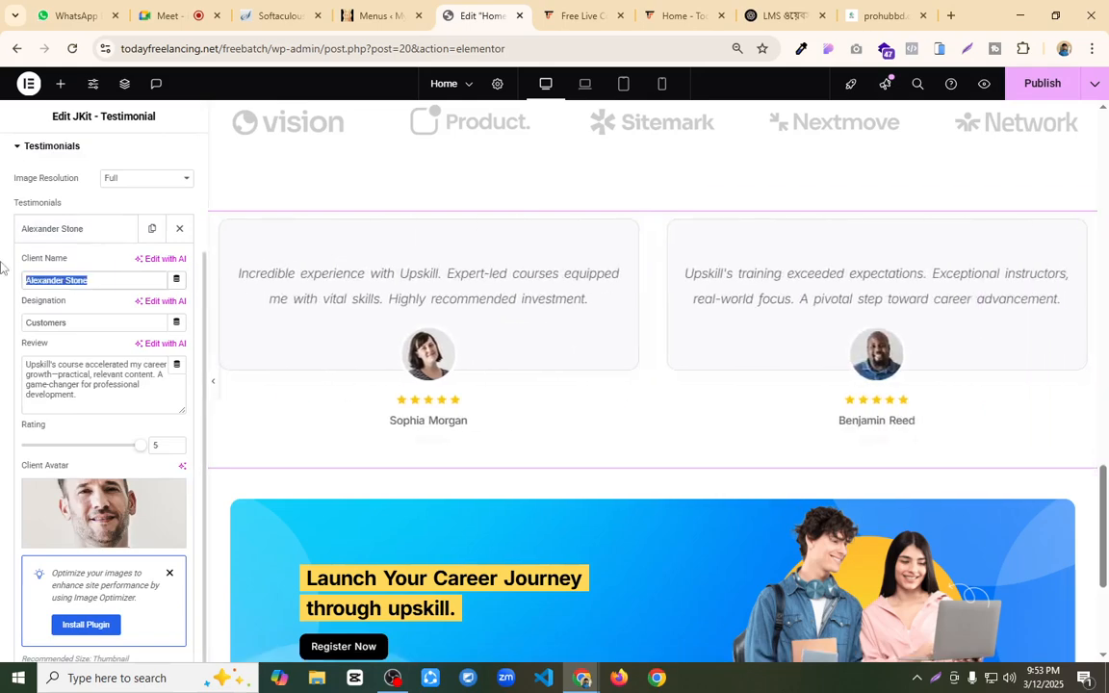
type("Fl Faysal")
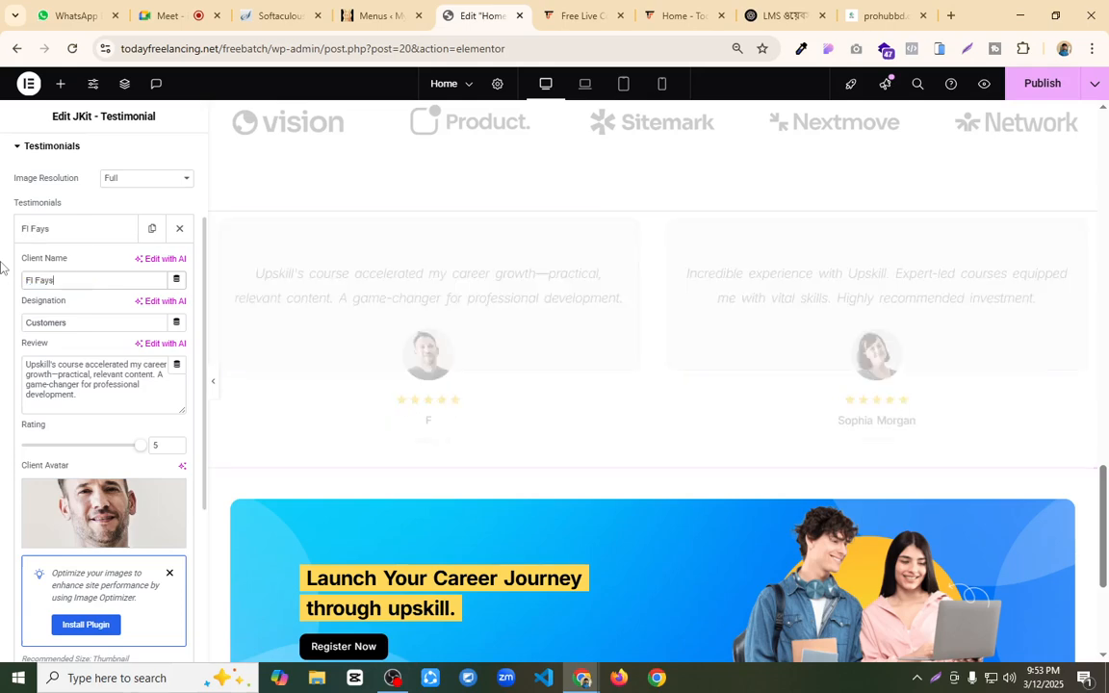
double_click(85, 316)
type("Studnent")
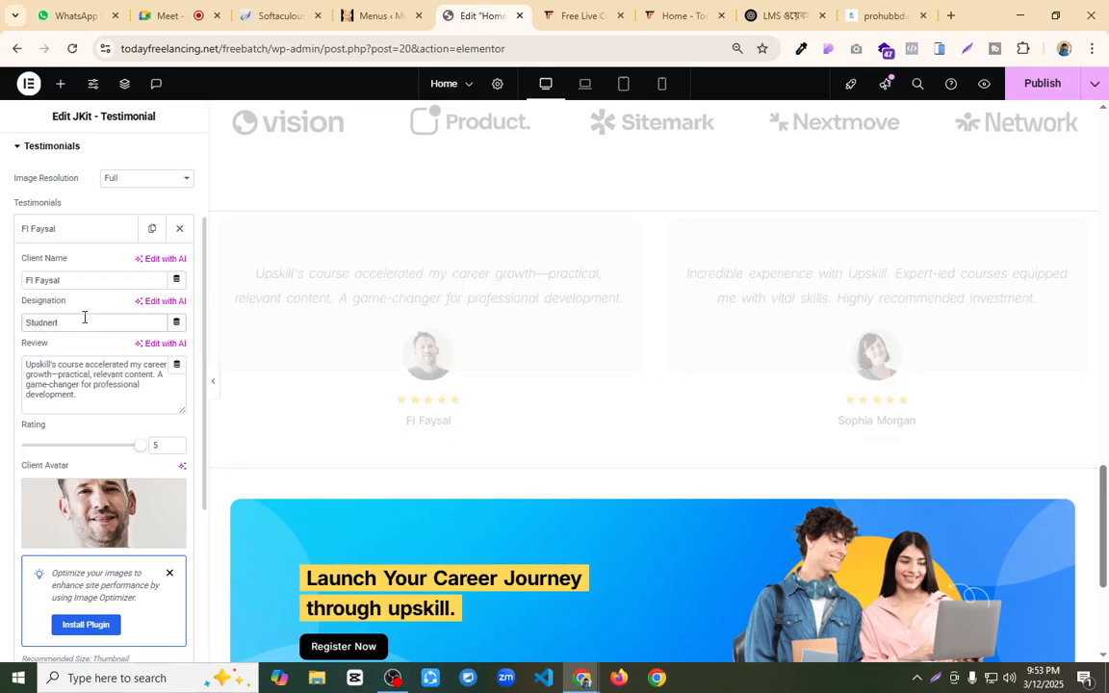
key("BackSpace")
type("t")
key("BackSpace")
key("BackSpace")
key("BackSpace")
type("ent")
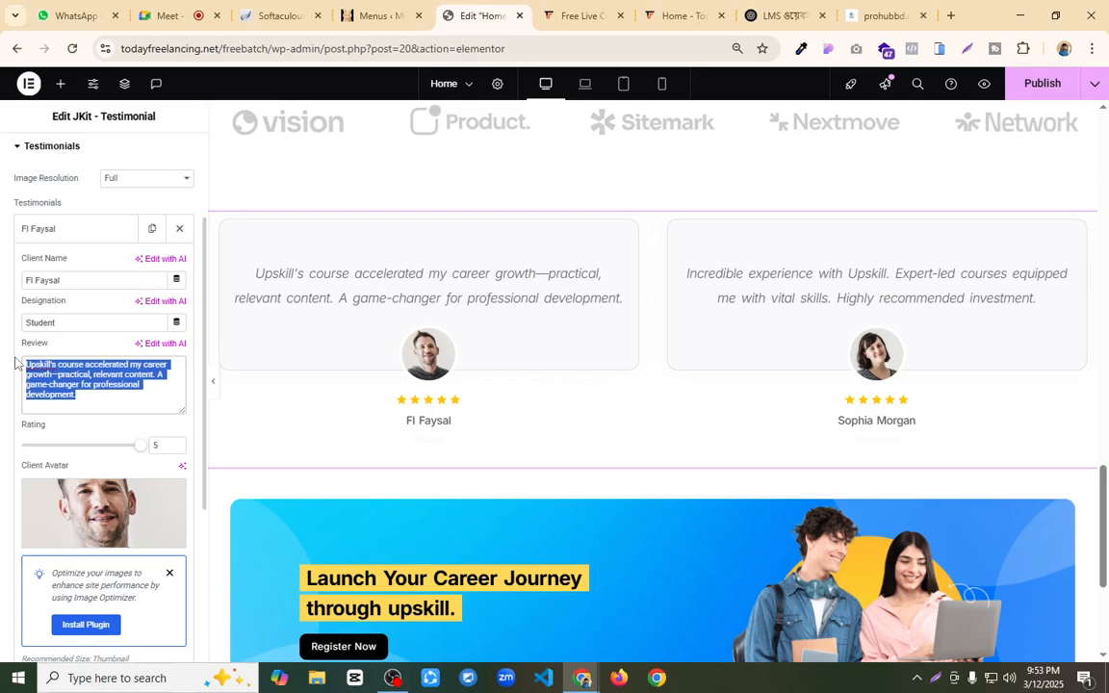
Step: Replace the first testimonial's review text with "this the best eLearning website"
key("ctrl+plus")
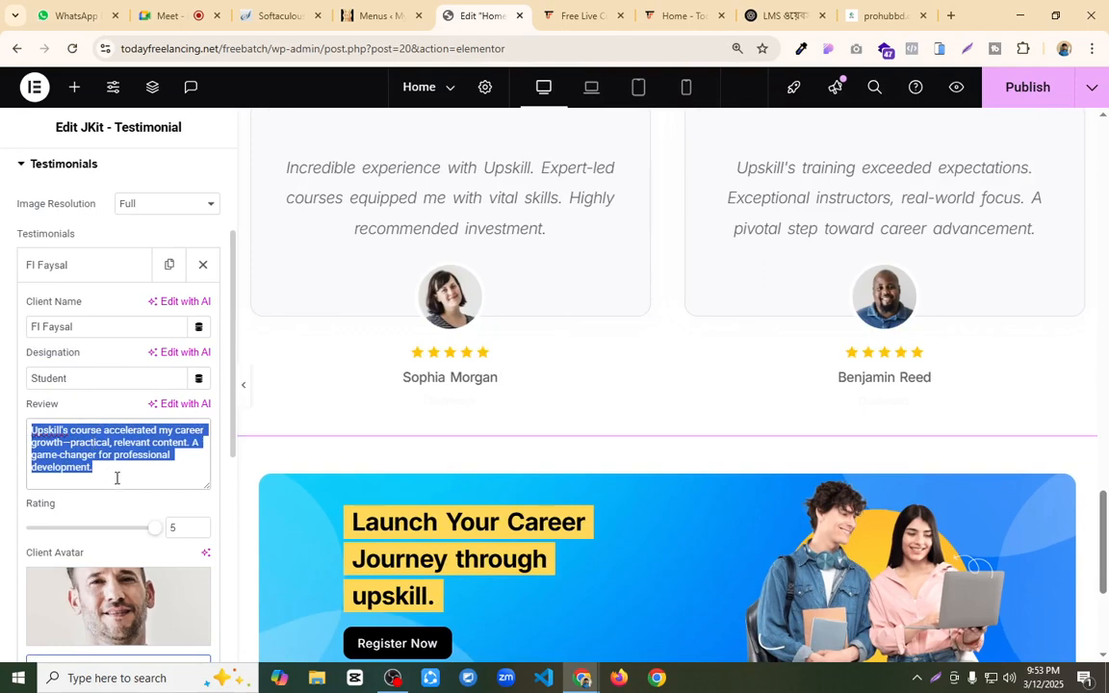
type("thuis")
key("BackSpace")
key("BackSpace")
key("BackSpace")
type("is t")
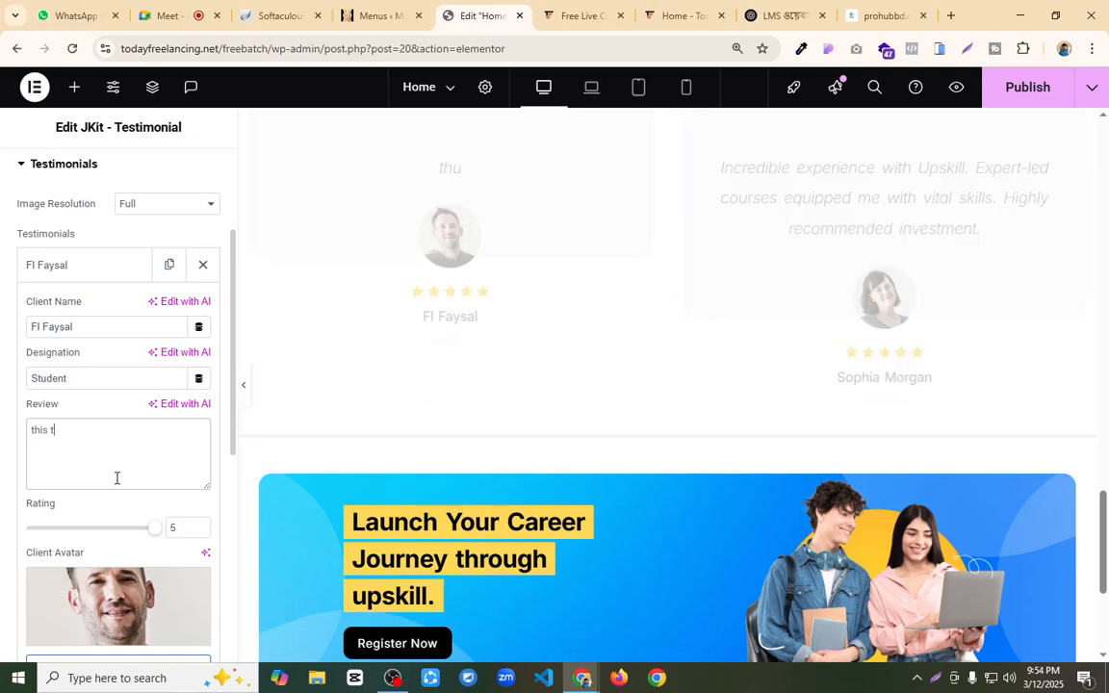
type("he best elear")
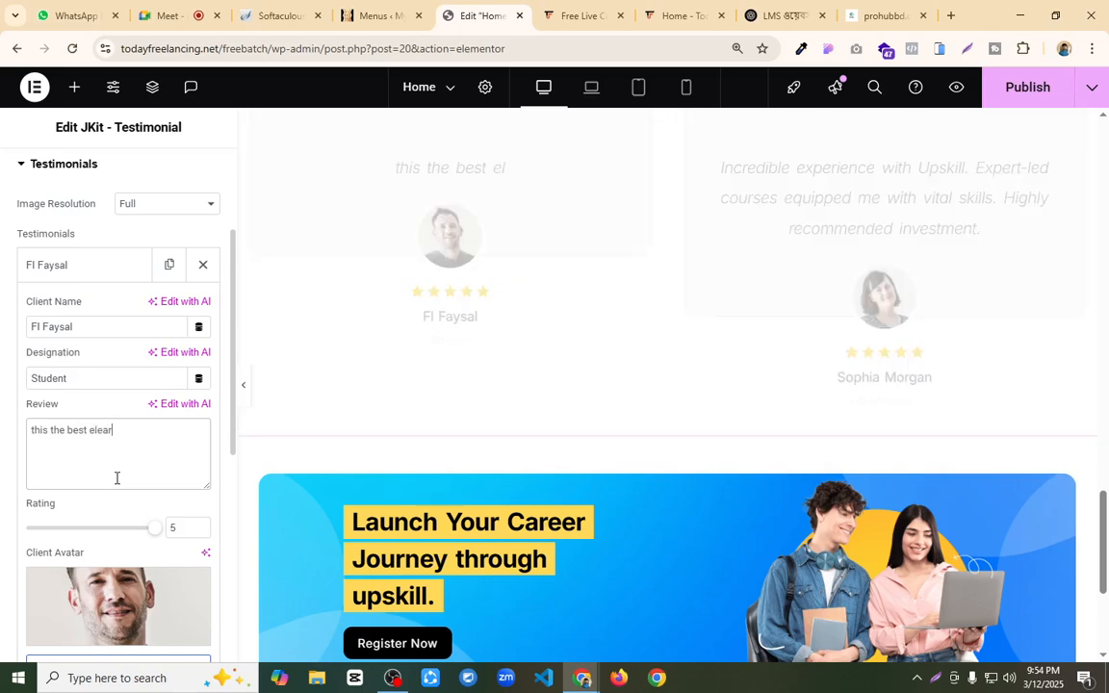
type("ning")
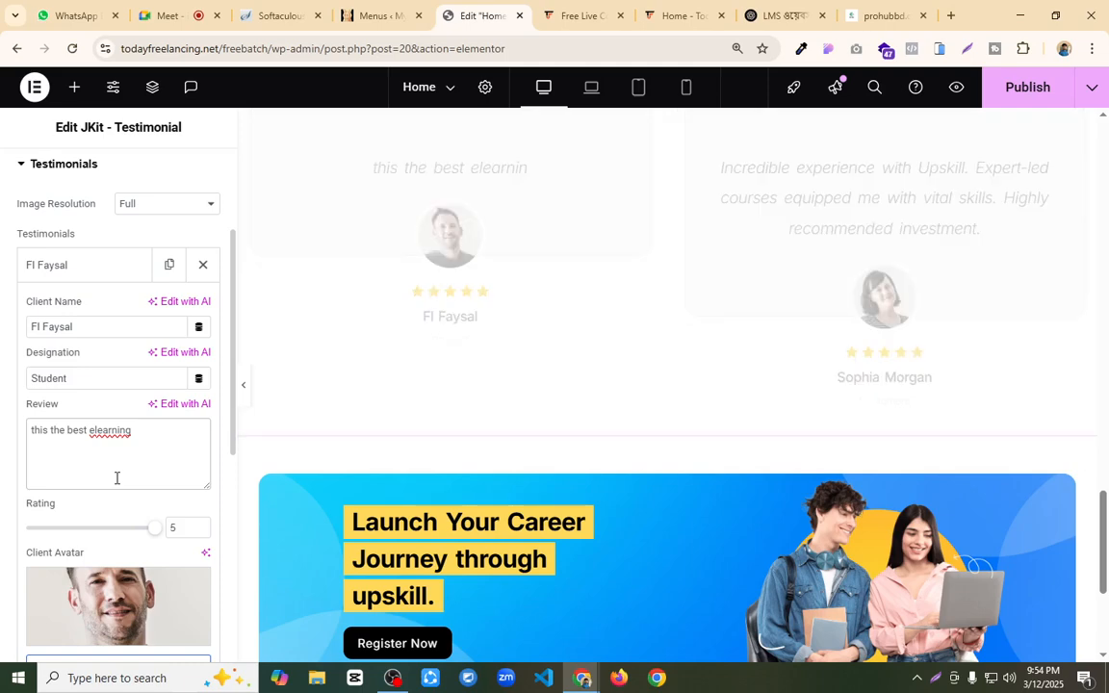
right_click(107, 442)
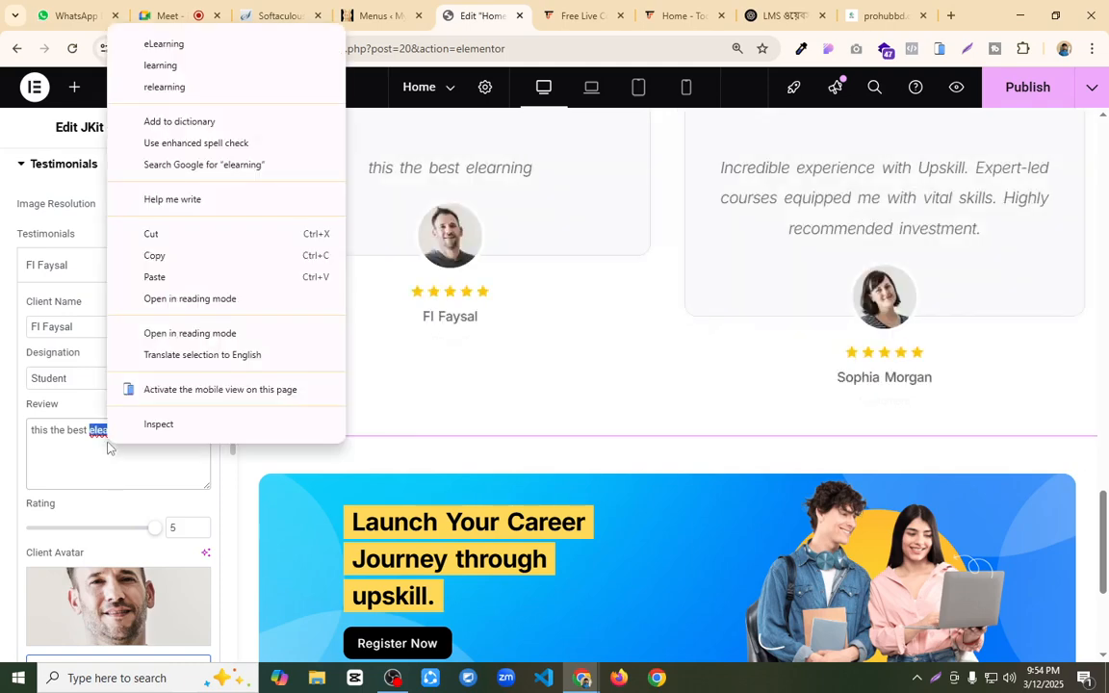
left_click(185, 45)
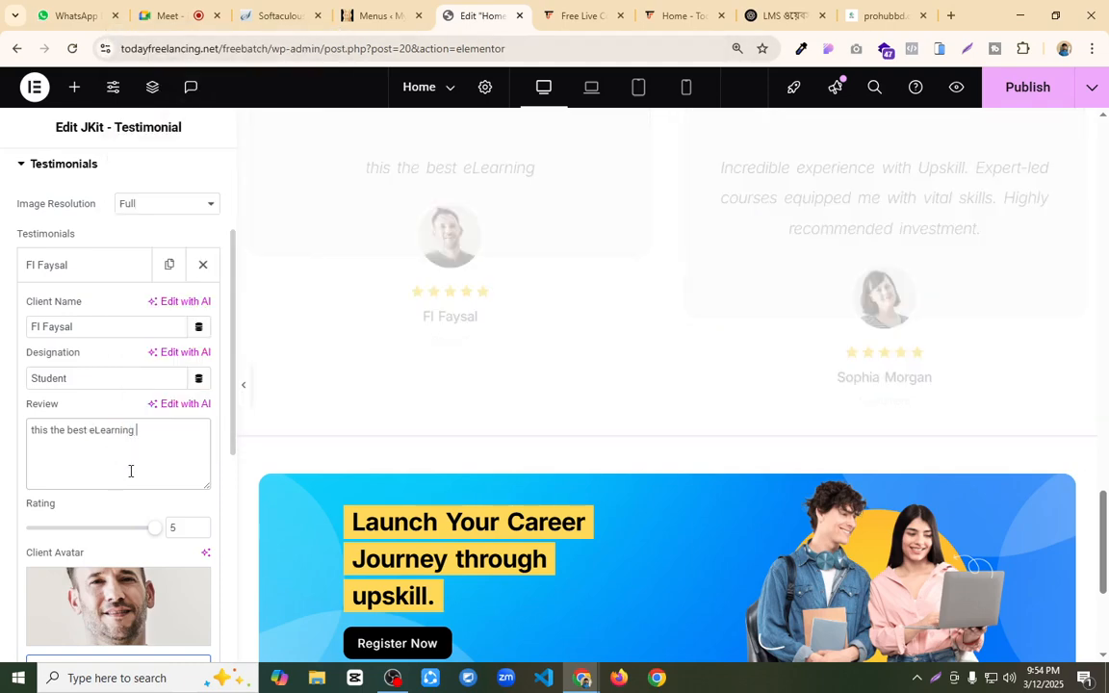
type("website")
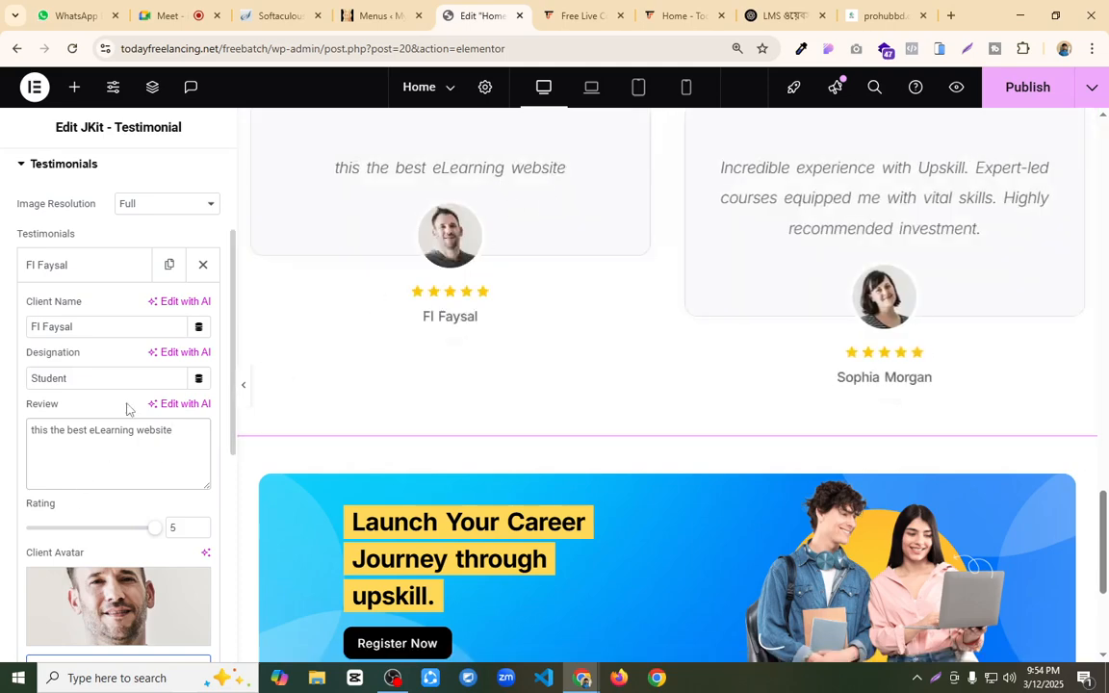
Step: Upload "Untitled design.png" from the Downloads folder and use it as the first testimonial's client avatar
scroll(126, 409, "down", 3)
left_click(111, 345)
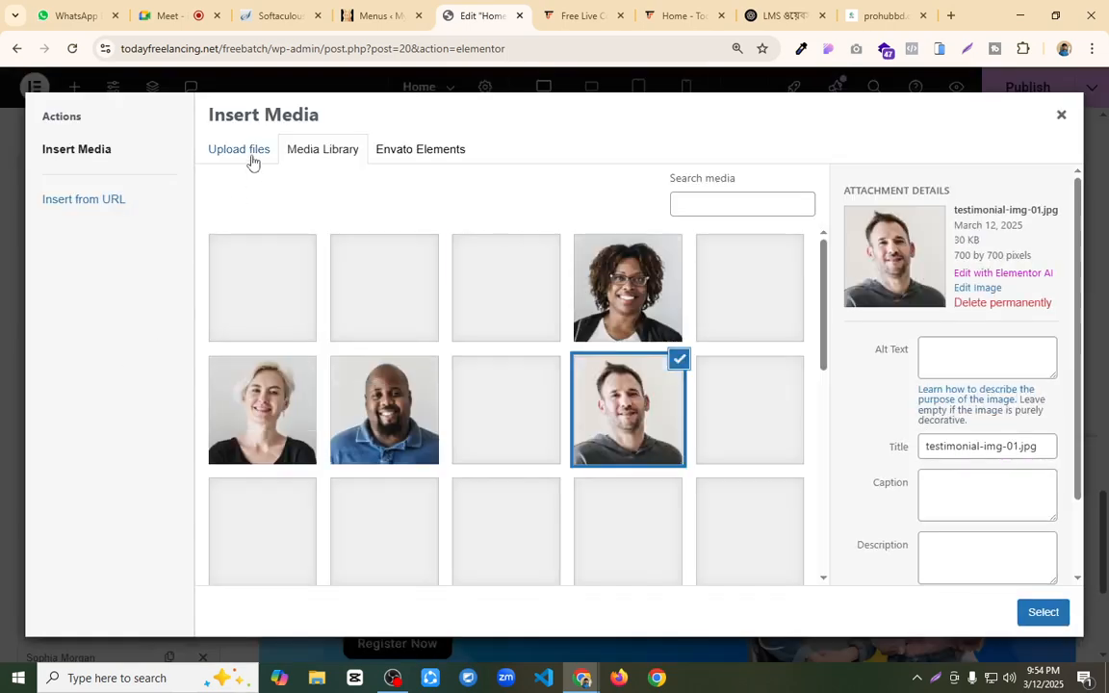
left_click(252, 164)
left_click(588, 364)
scroll(391, 267, "down", 10)
left_click(248, 136)
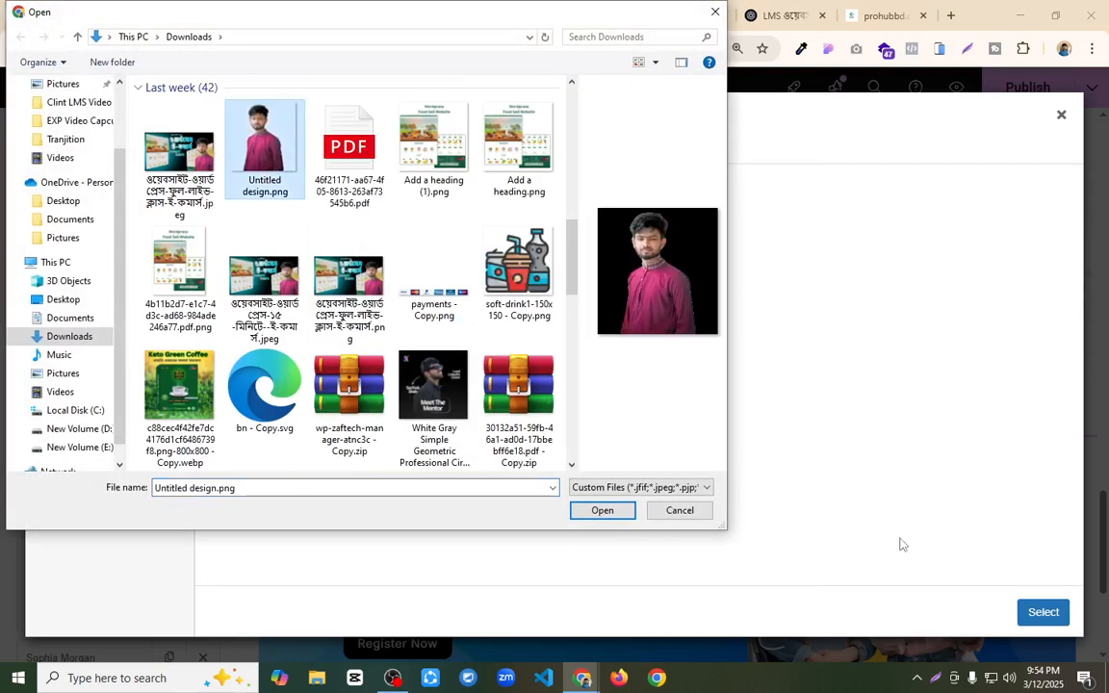
left_click(602, 510)
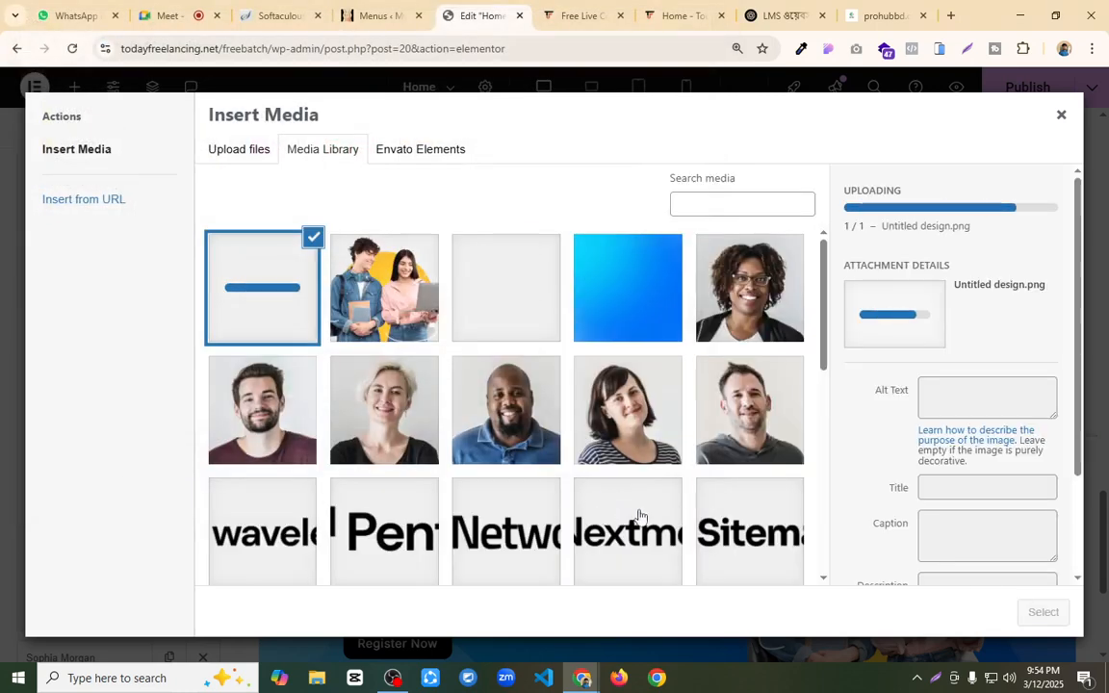
left_click(1041, 613)
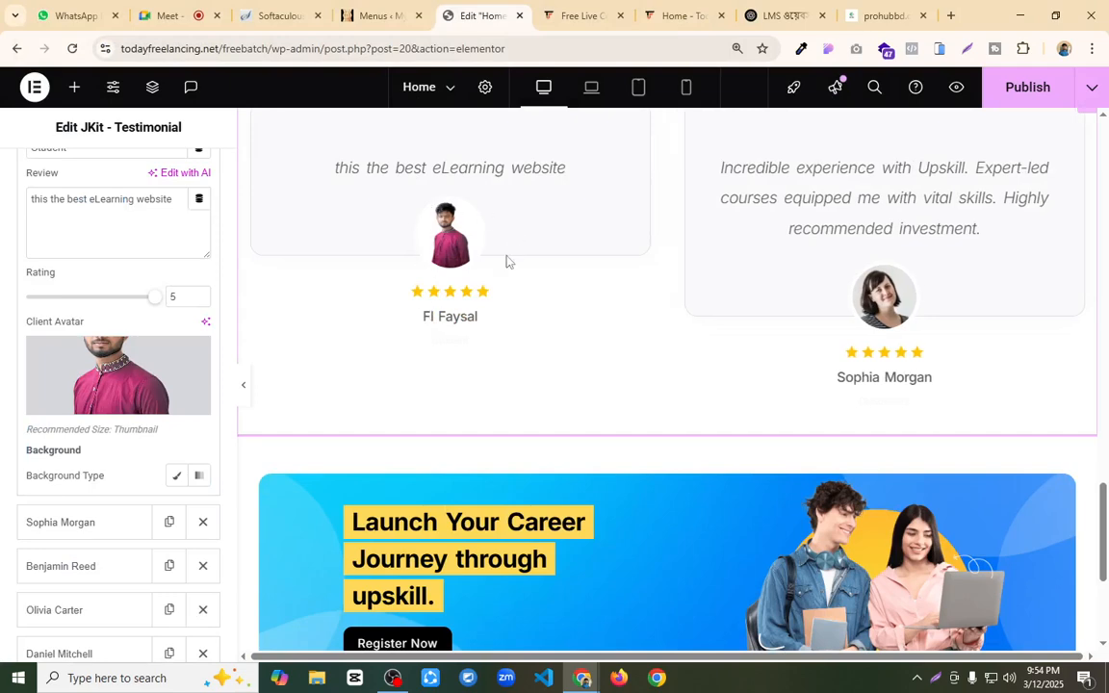
Step: Give the first testimonial entry a classic background in red
scroll(104, 381, "down", 1)
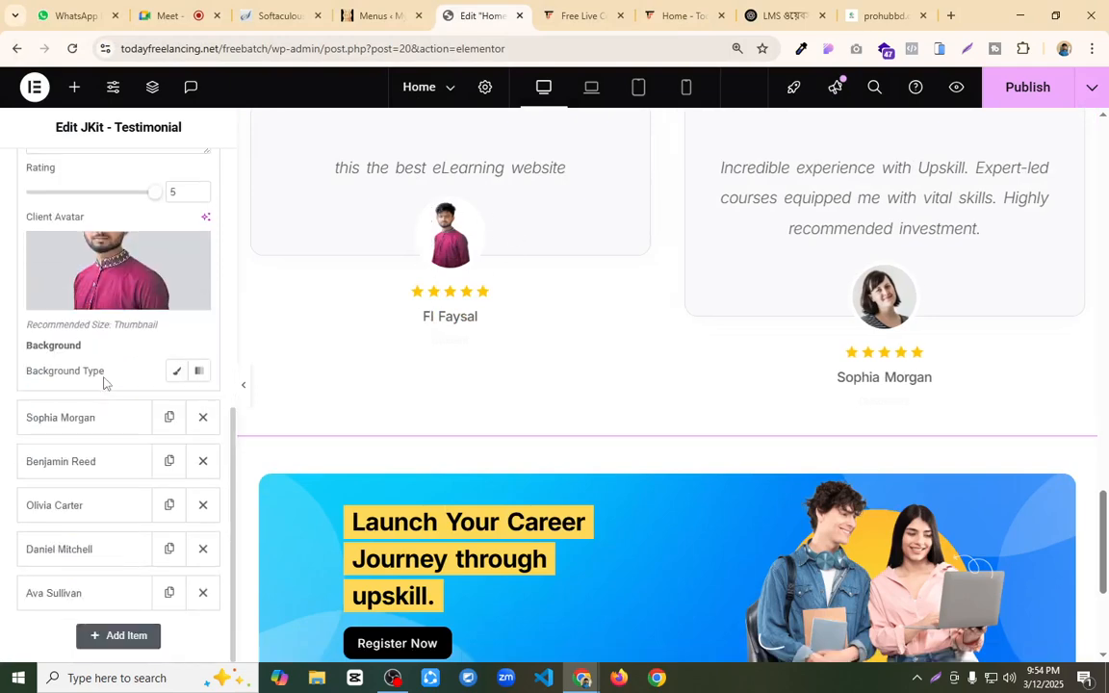
left_click(178, 373)
left_click(200, 402)
mouse_move(198, 309)
left_mouse_down()
mouse_move(196, 244)
mouse_move(297, 184)
left_mouse_up()
left_click(521, 333)
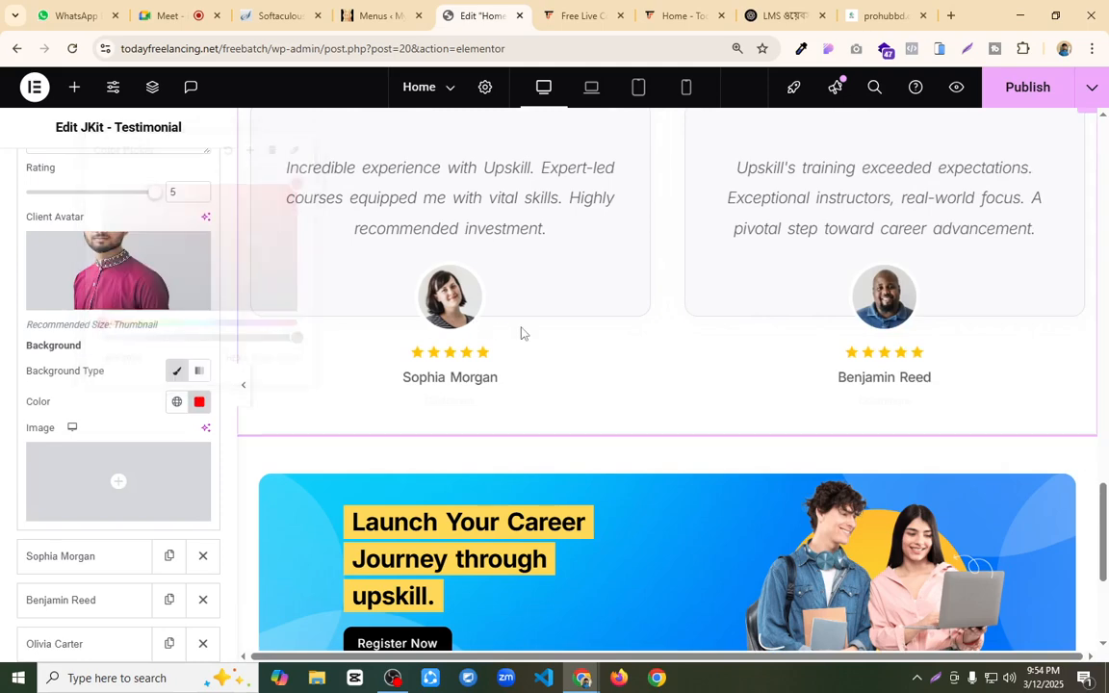
scroll(732, 328, "up", 3)
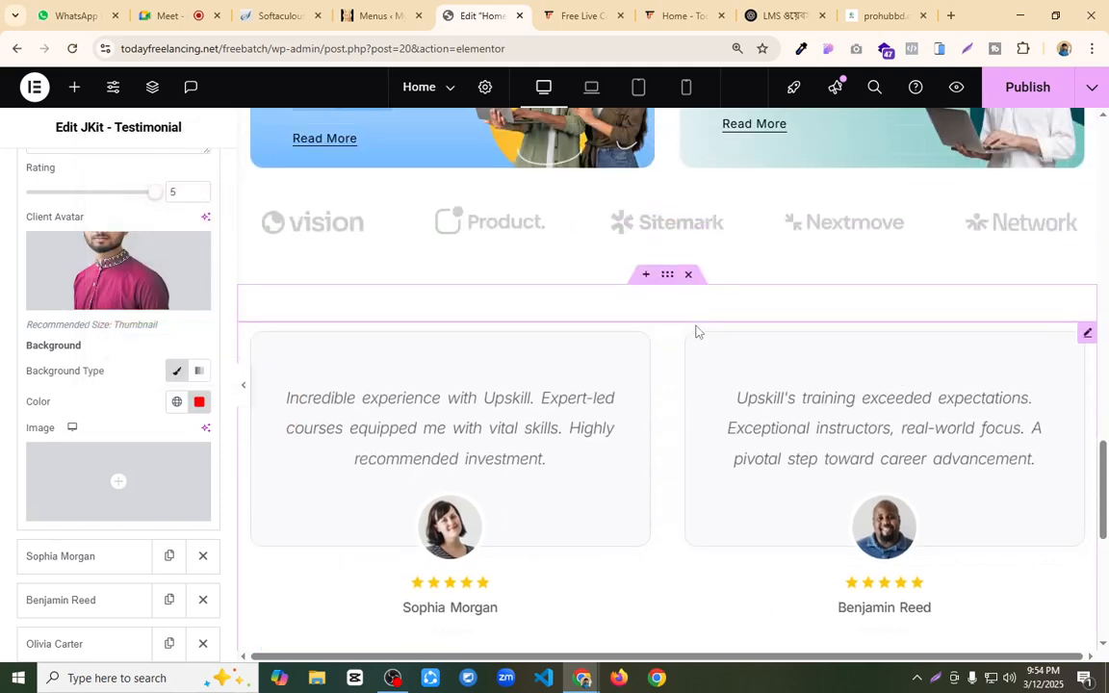
Step: Publish the Home page with the edited testimonial and review the testimonial carousel and the banner below it
scroll(625, 351, "down", 2)
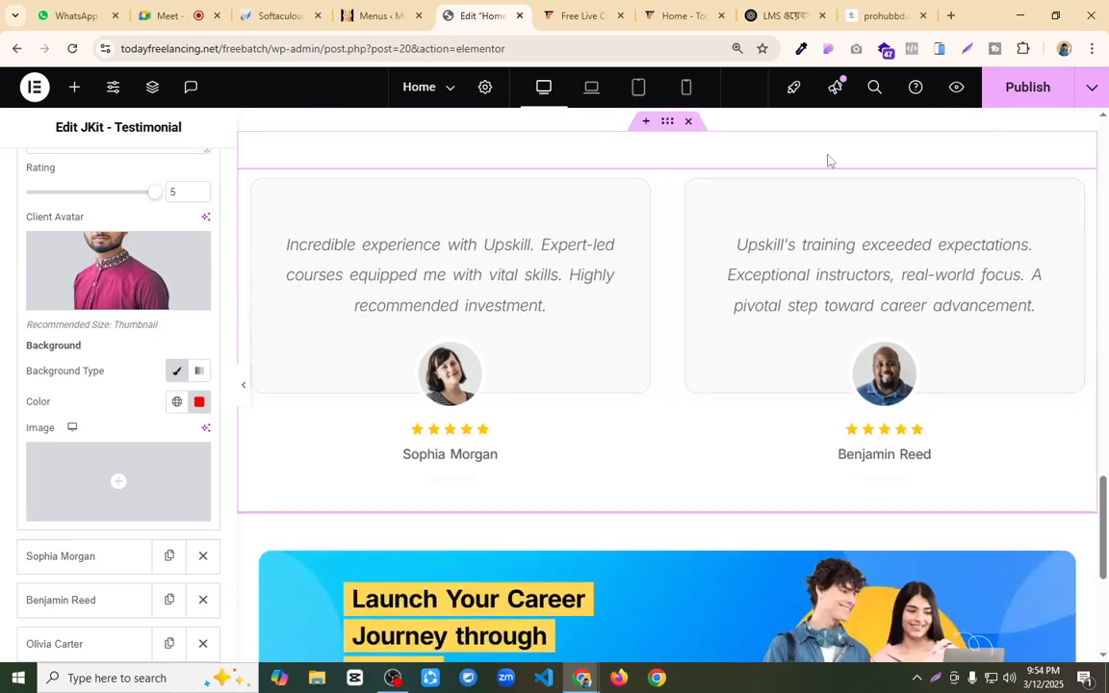
left_click(1018, 96)
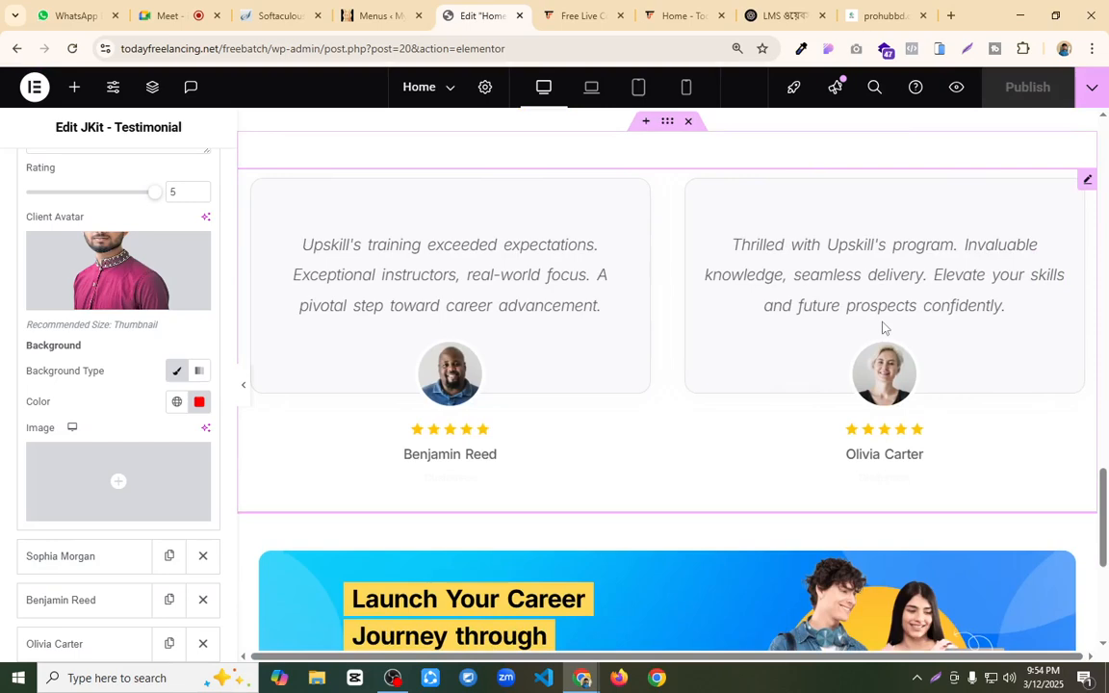
scroll(100, 376, "down", 2)
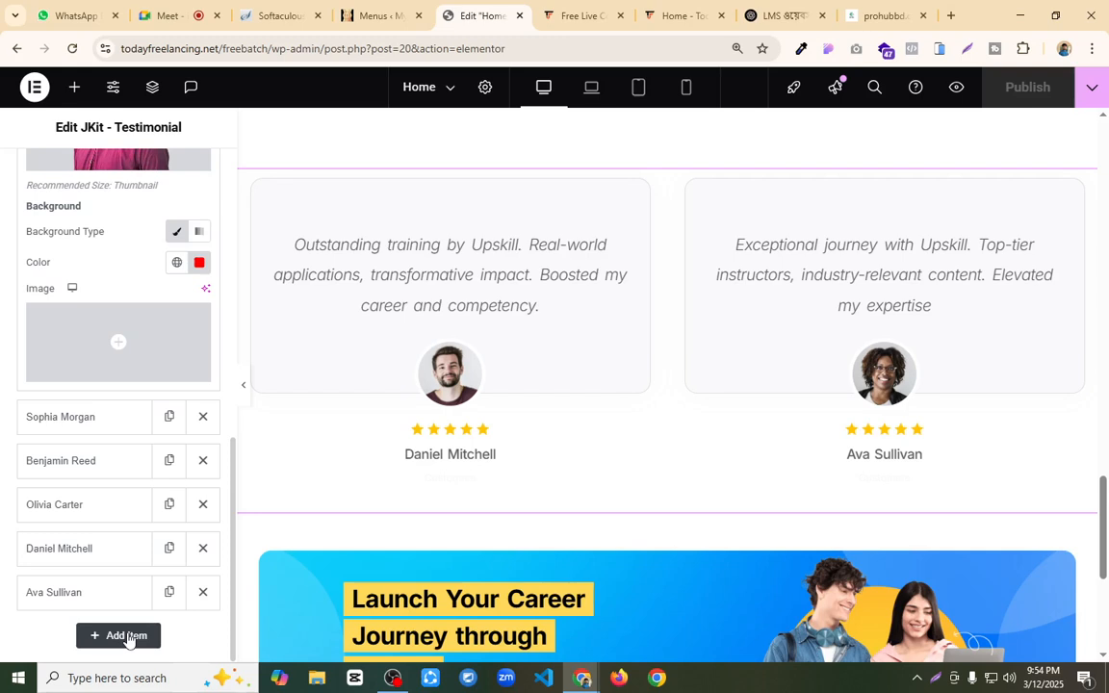
scroll(533, 471, "down", 2)
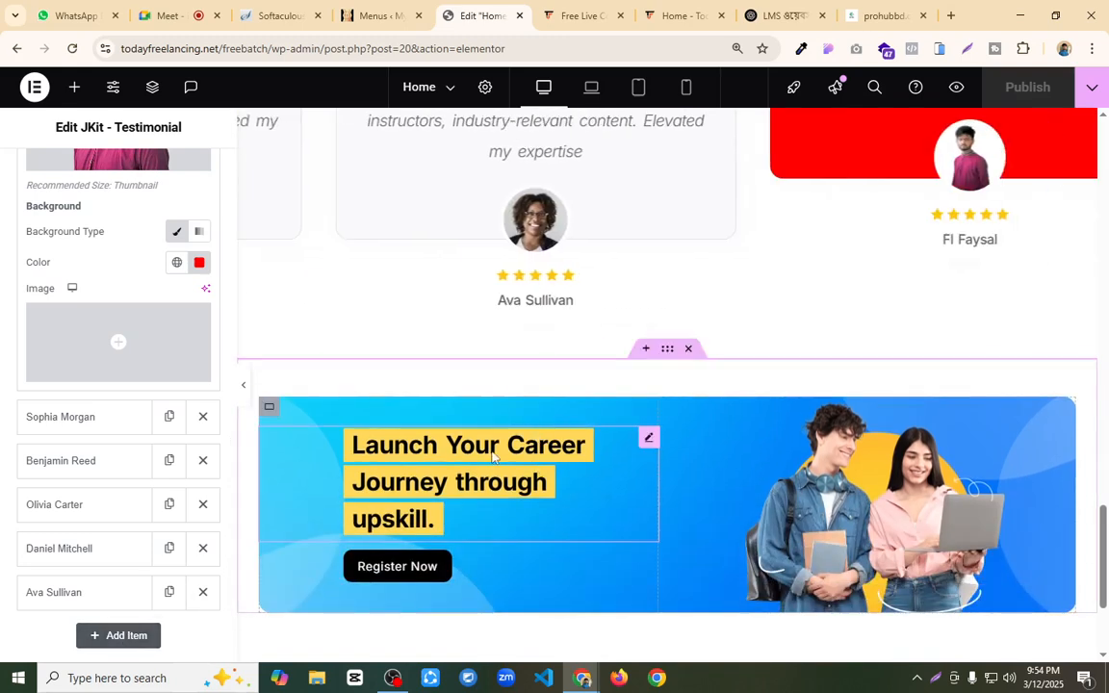
scroll(634, 428, "up", 2)
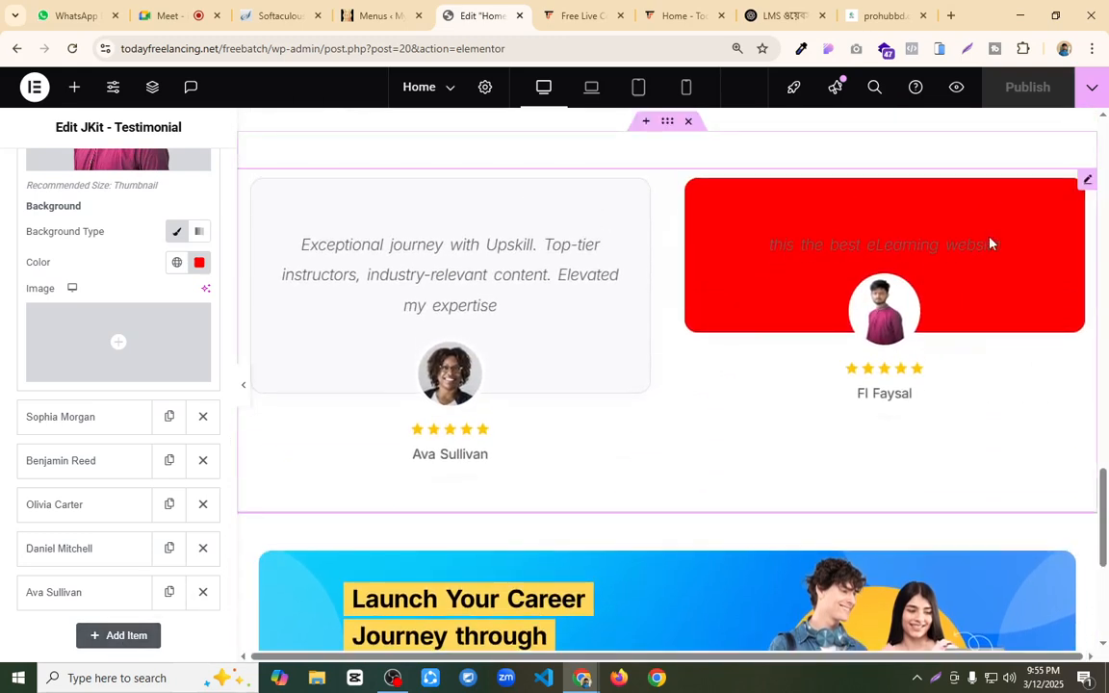
Step: Clear the first testimonial's red background color and publish the Home page again
left_click(200, 264)
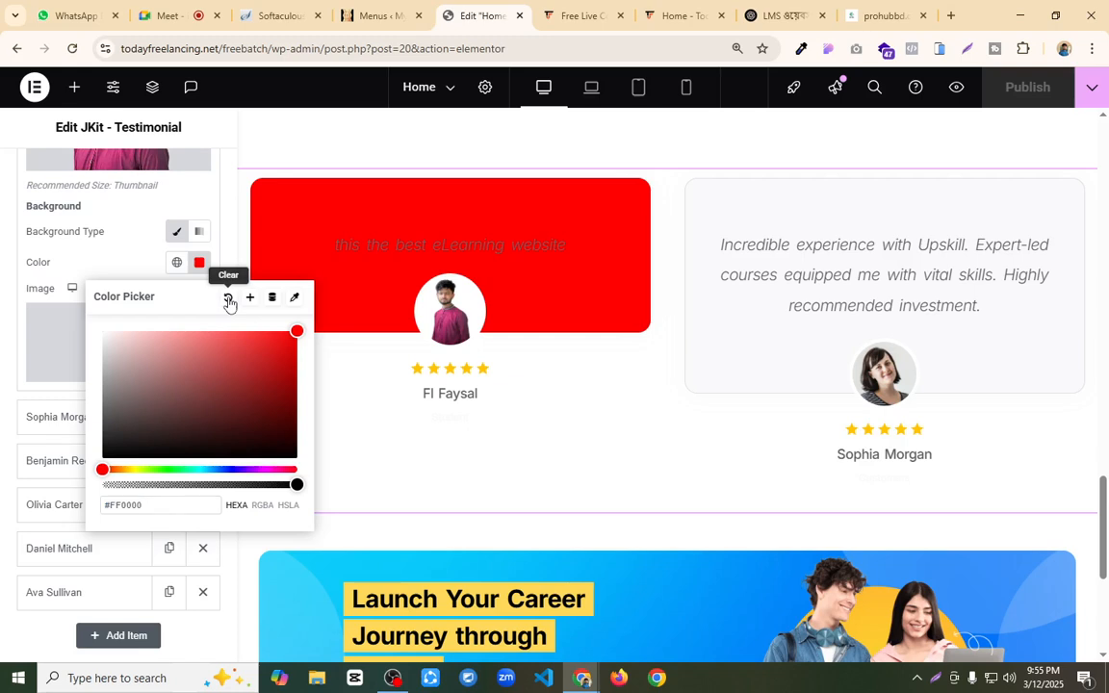
left_click(228, 297)
left_click(1057, 99)
Step: Insert the Footer template from the installed Upskill kit at the end of the Home page and publish the page
scroll(552, 396, "down", 2)
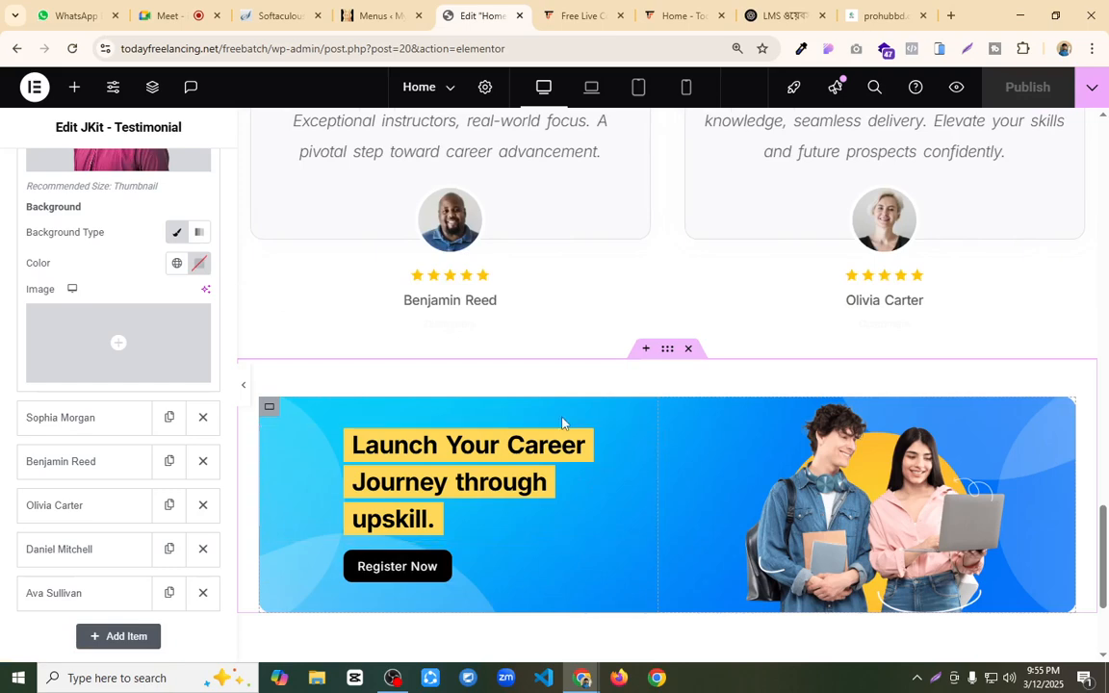
scroll(564, 425, "down", 2)
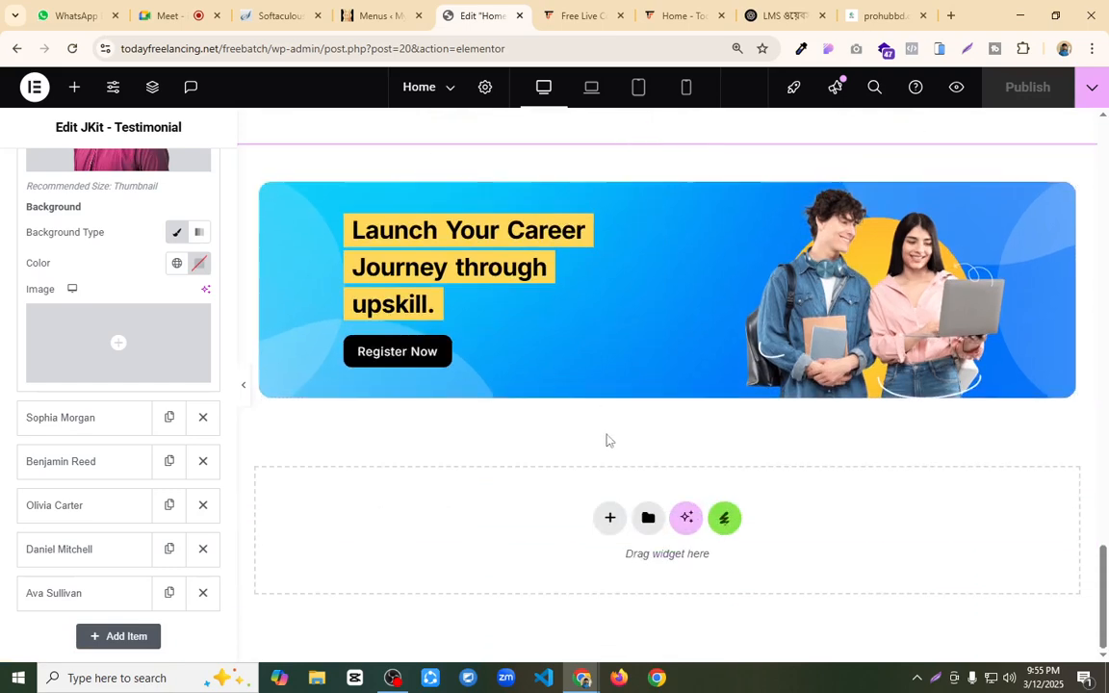
left_click(726, 521)
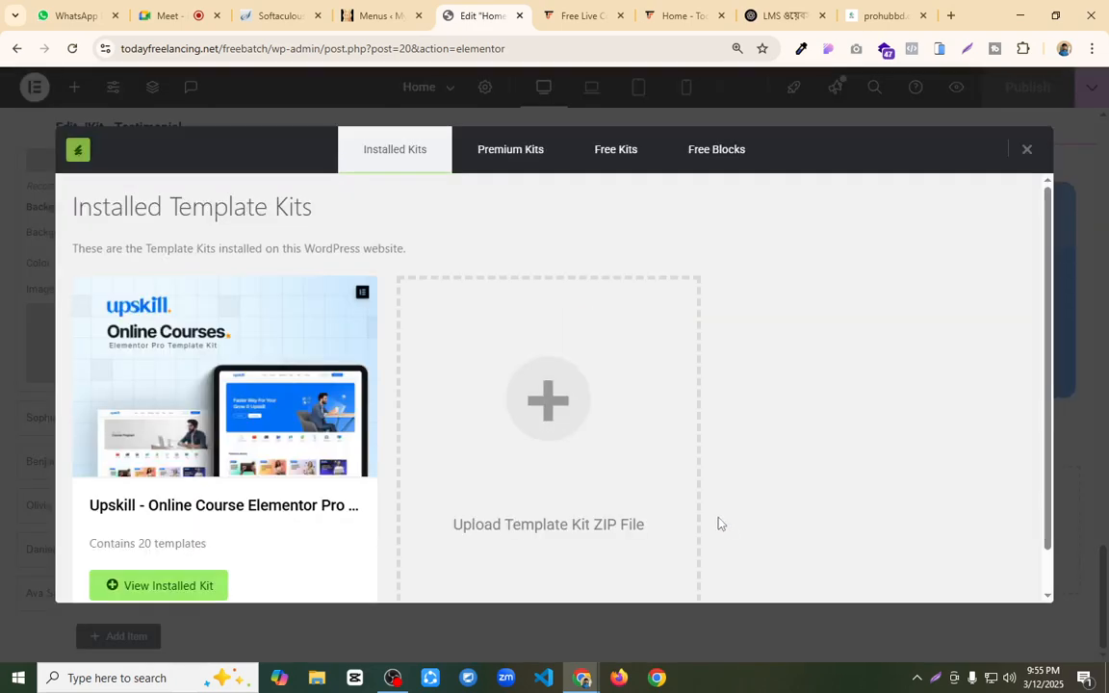
left_click(318, 435)
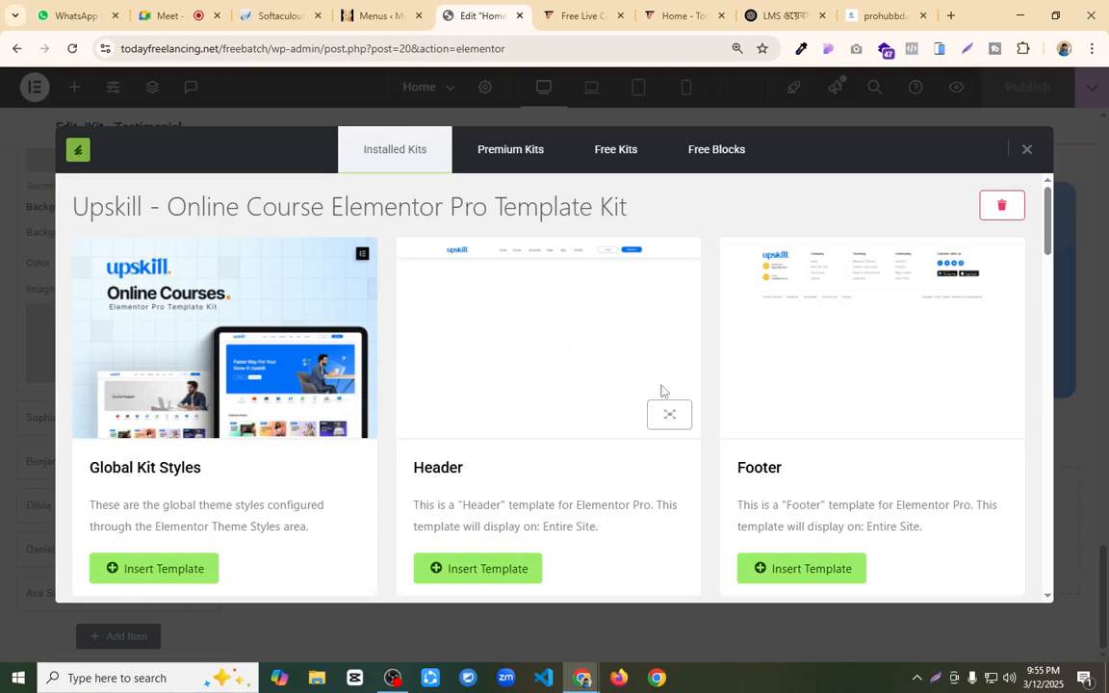
left_click(804, 570)
scroll(822, 409, "down", 2)
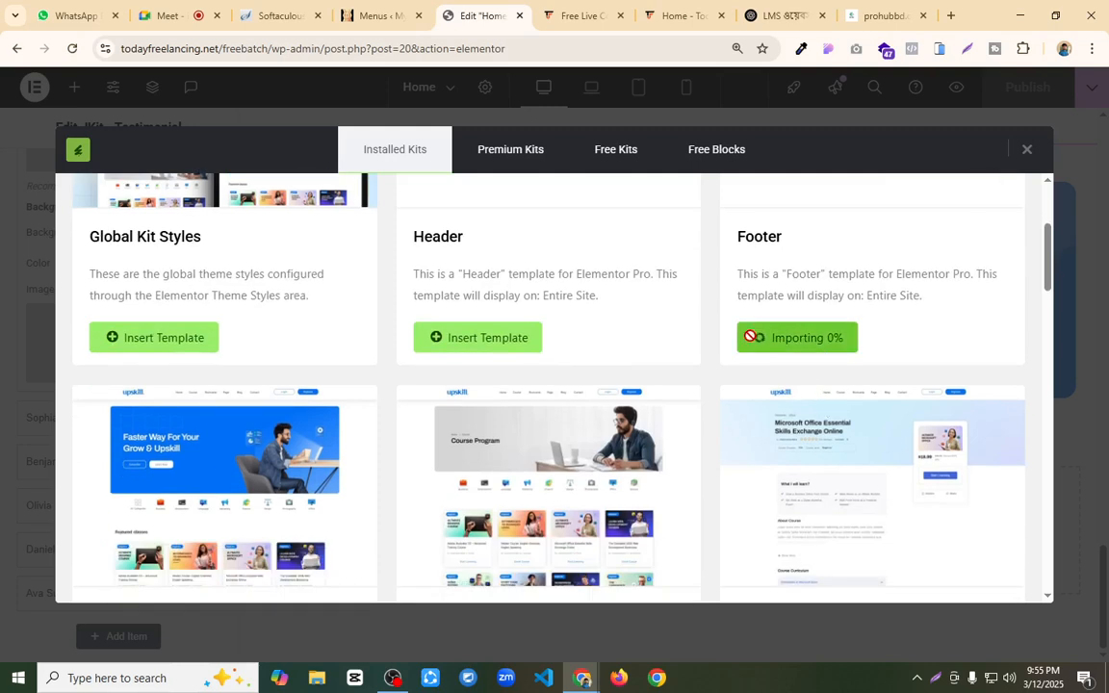
scroll(751, 339, "down", 2)
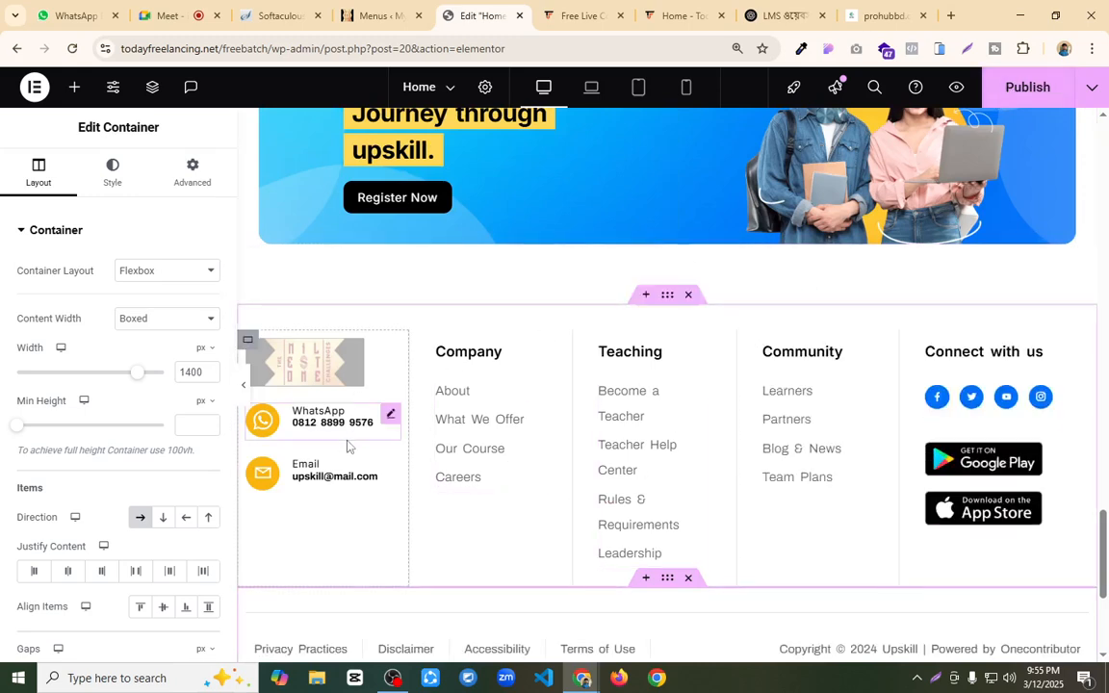
left_click(1016, 95)
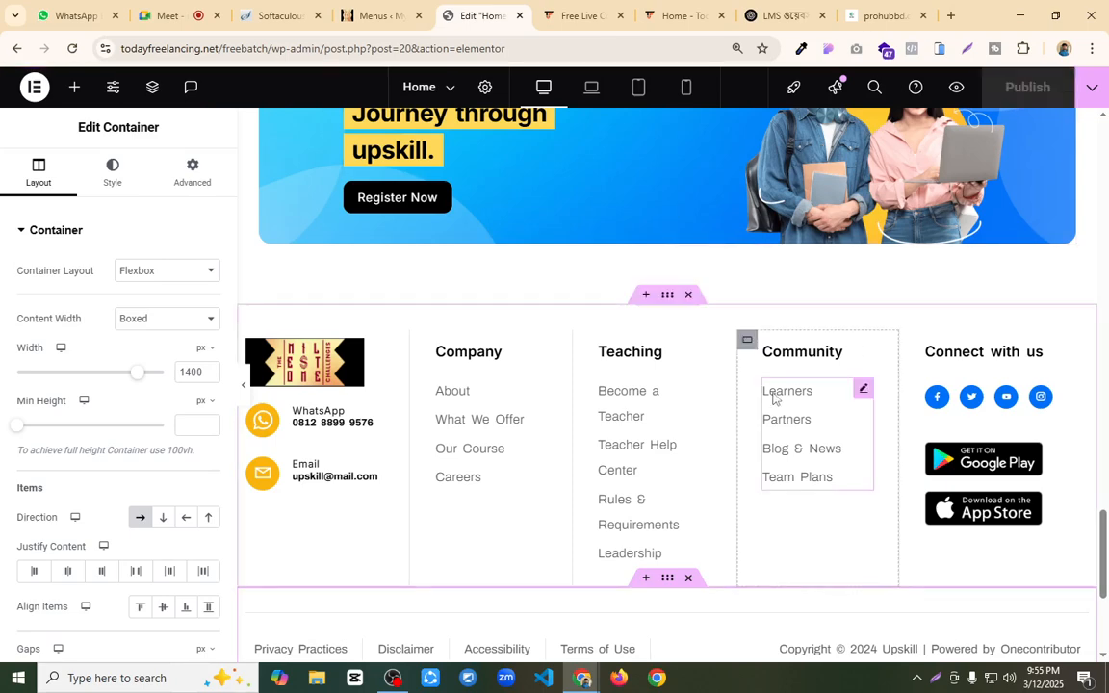
Step: Review the Home page's empty Featured classes section and start a new course in Tutor LMS
scroll(773, 397, "up", 20)
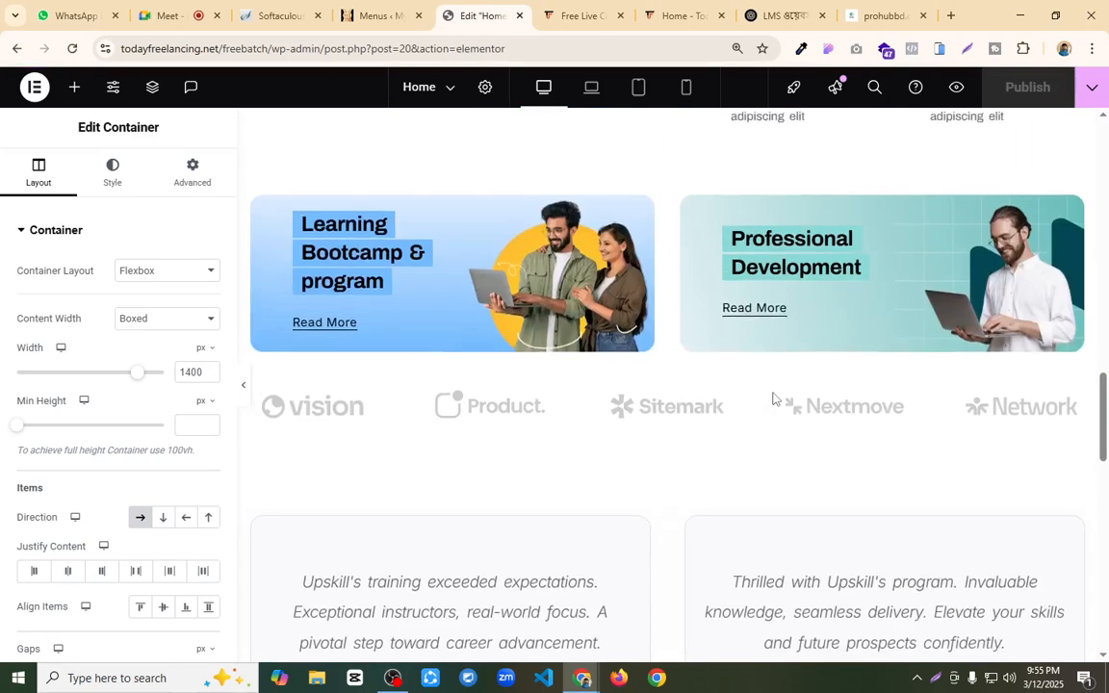
scroll(773, 397, "up", 1)
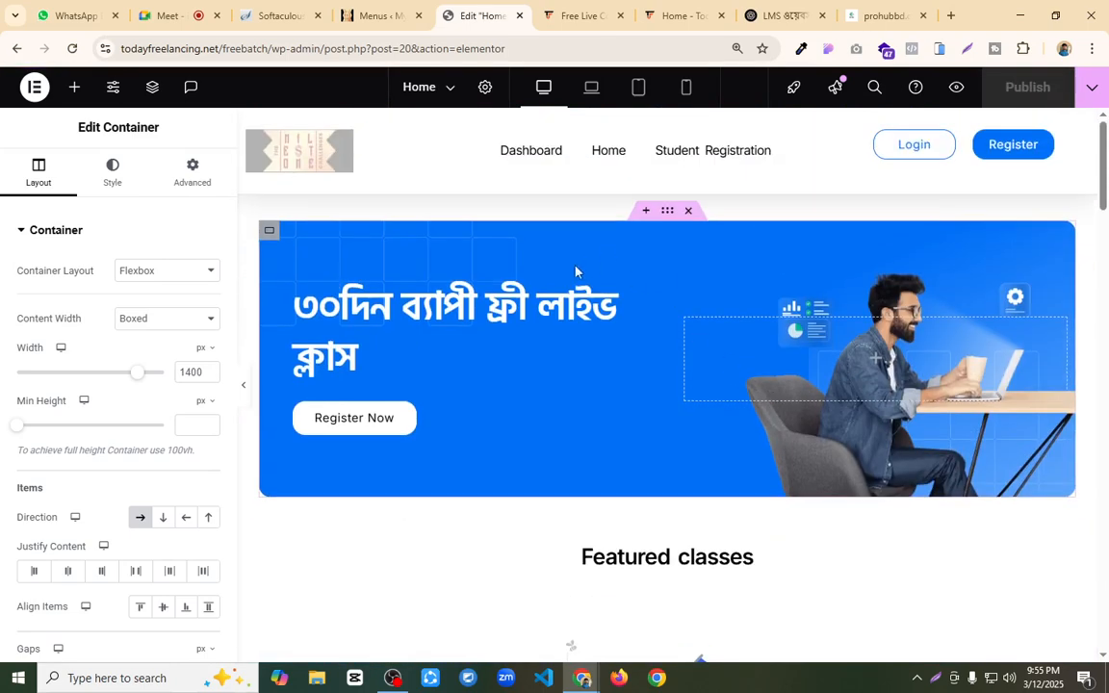
left_click(367, 18)
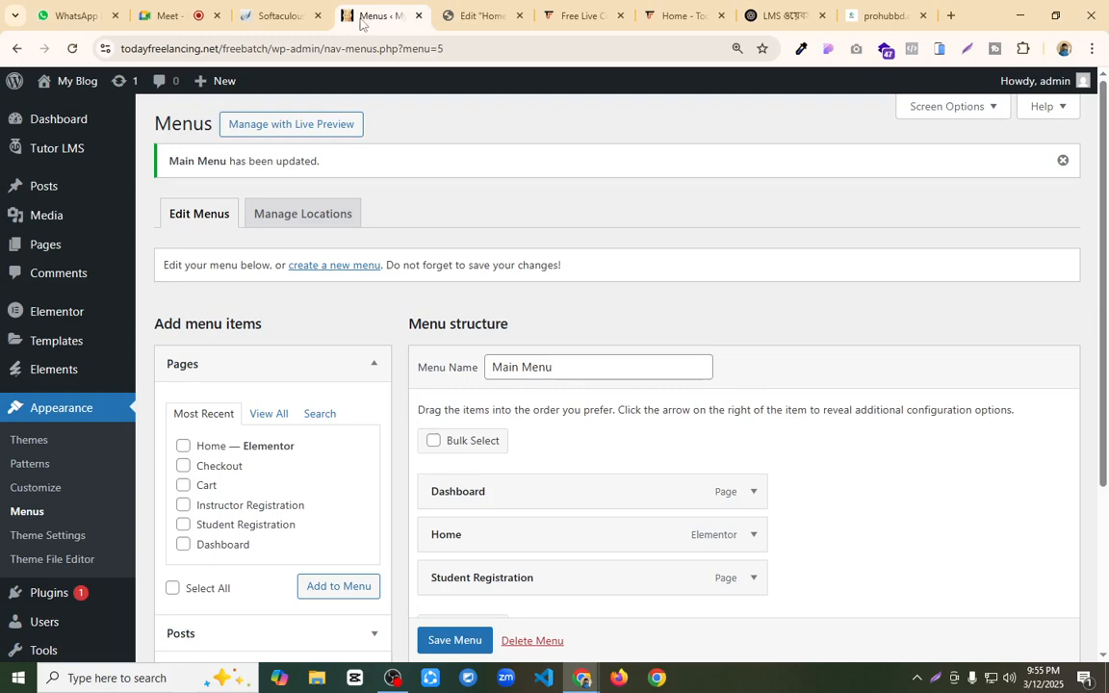
left_click(478, 16)
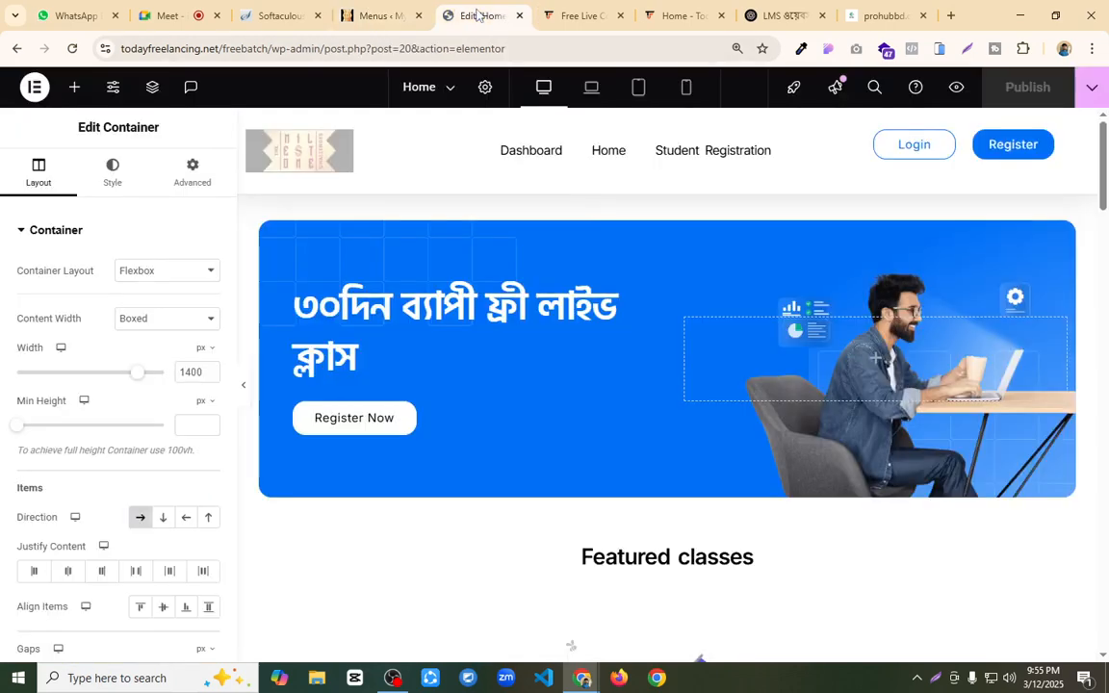
scroll(654, 334, "down", 4)
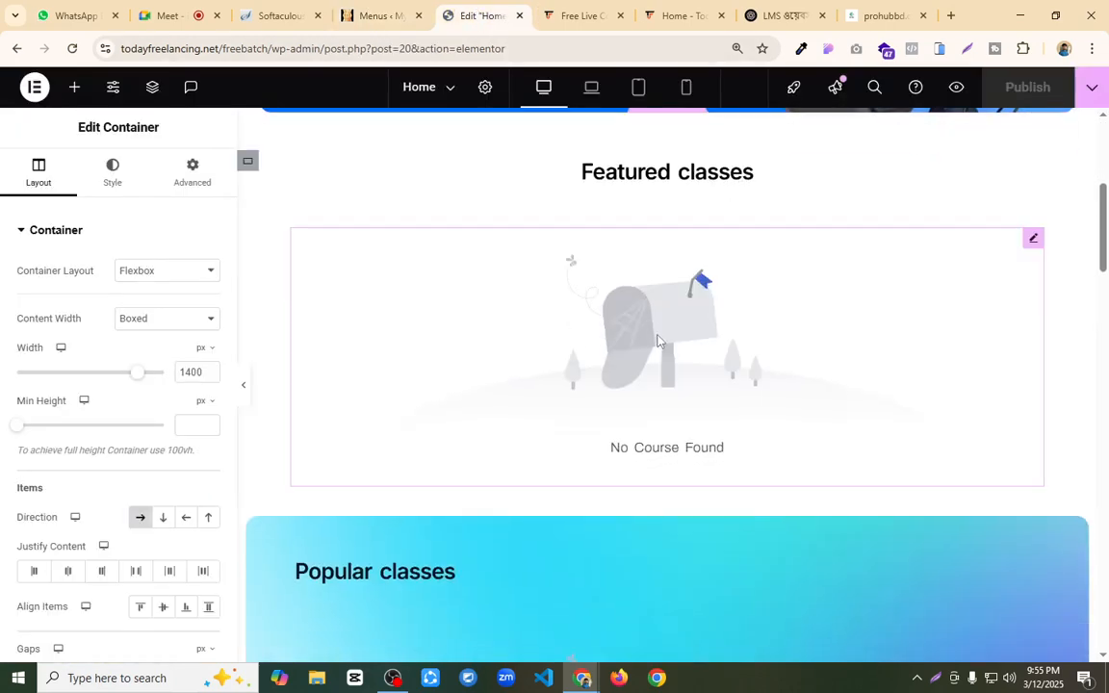
left_click(370, 15)
mouse_move(59, 151)
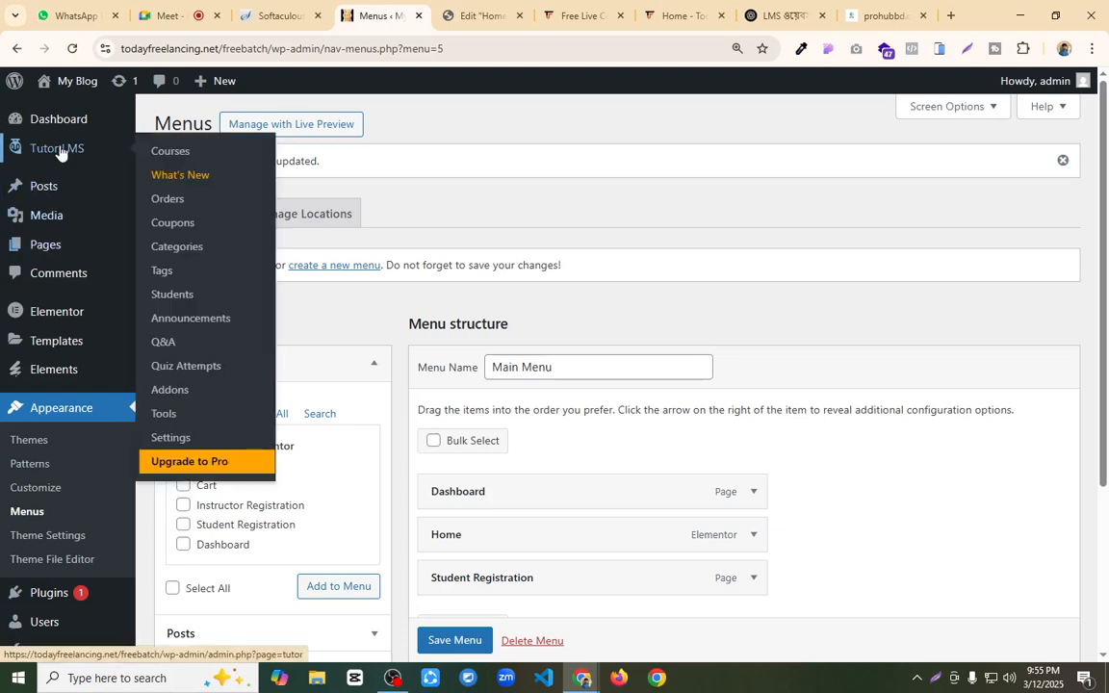
left_click(162, 151)
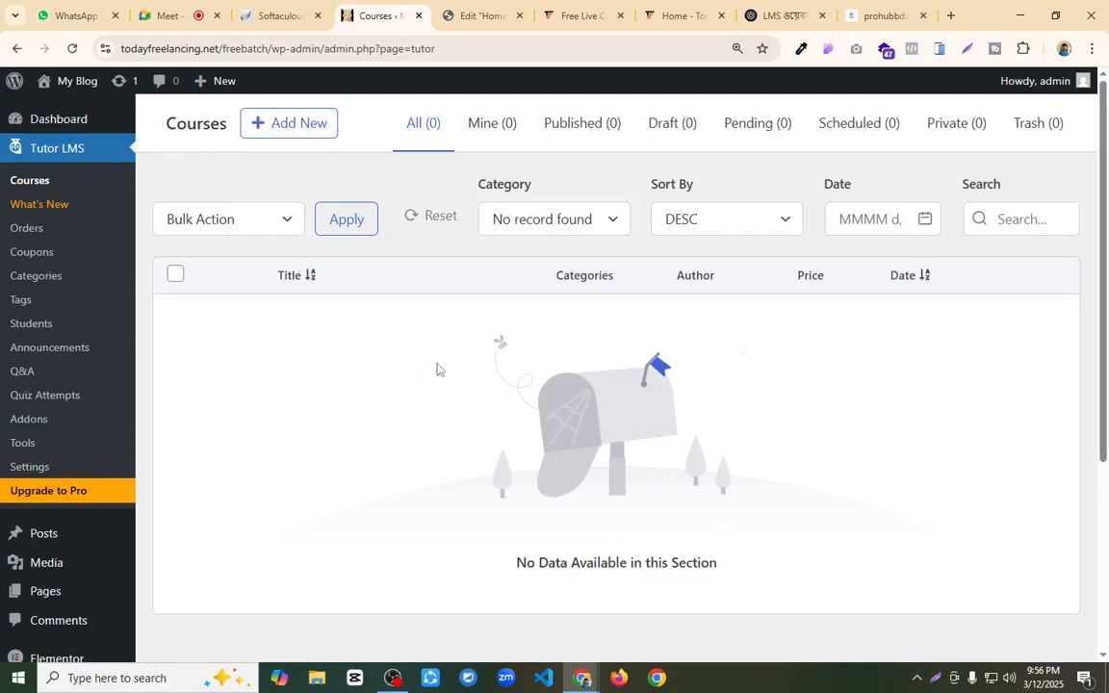
left_click(284, 125)
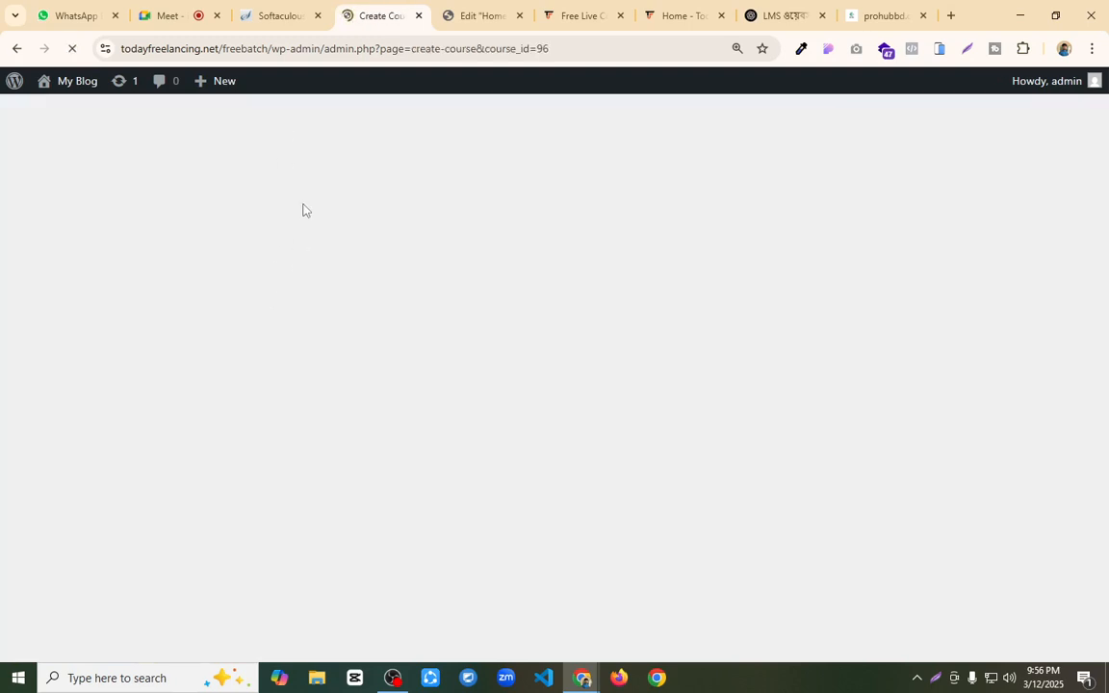
Step: Copy "Freelancing with WordPress Web Design" from the Today Freelancing Premium Course page and use it as the new course's title
left_click(580, 15)
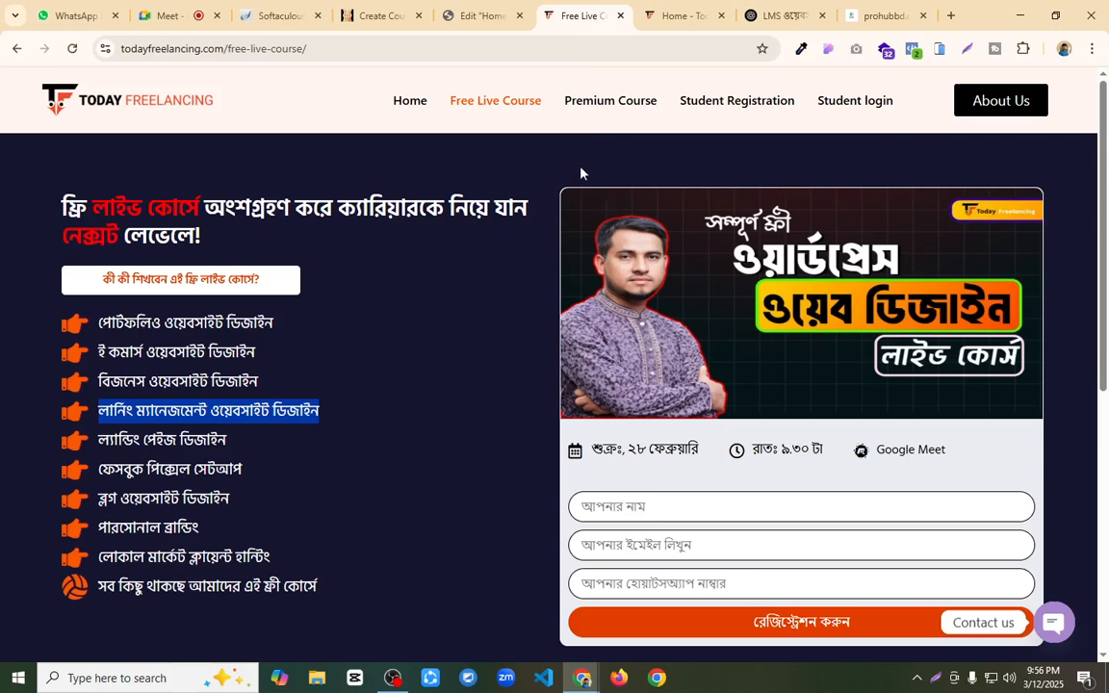
left_click(602, 102)
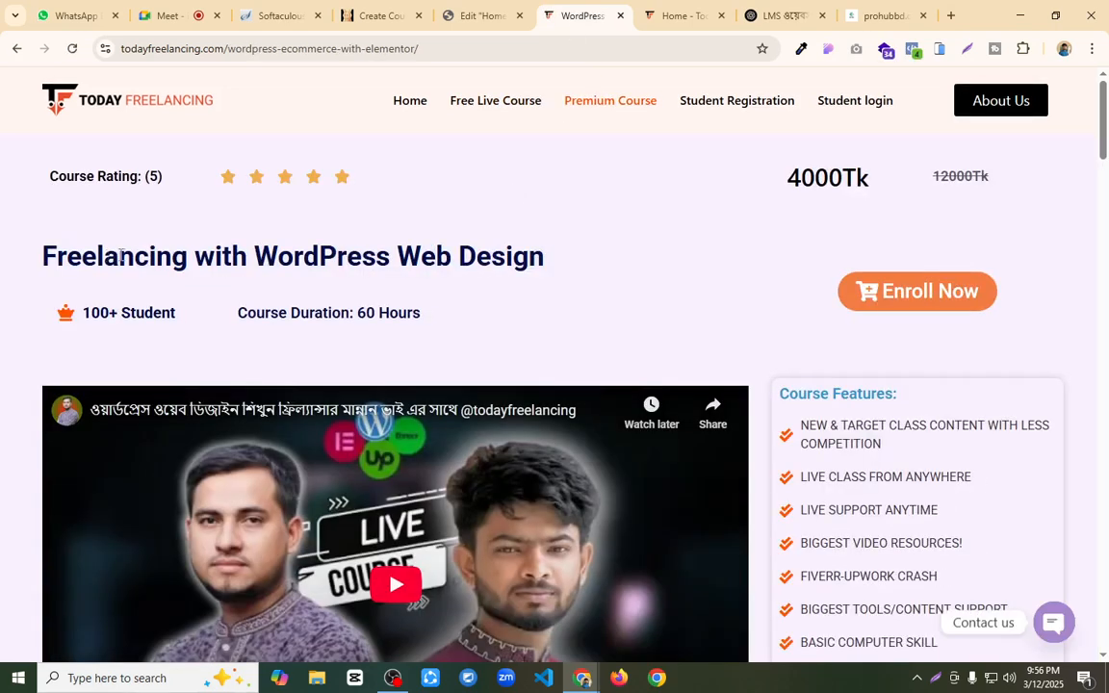
left_click_drag(43, 255, 544, 250)
key("ctrl+c")
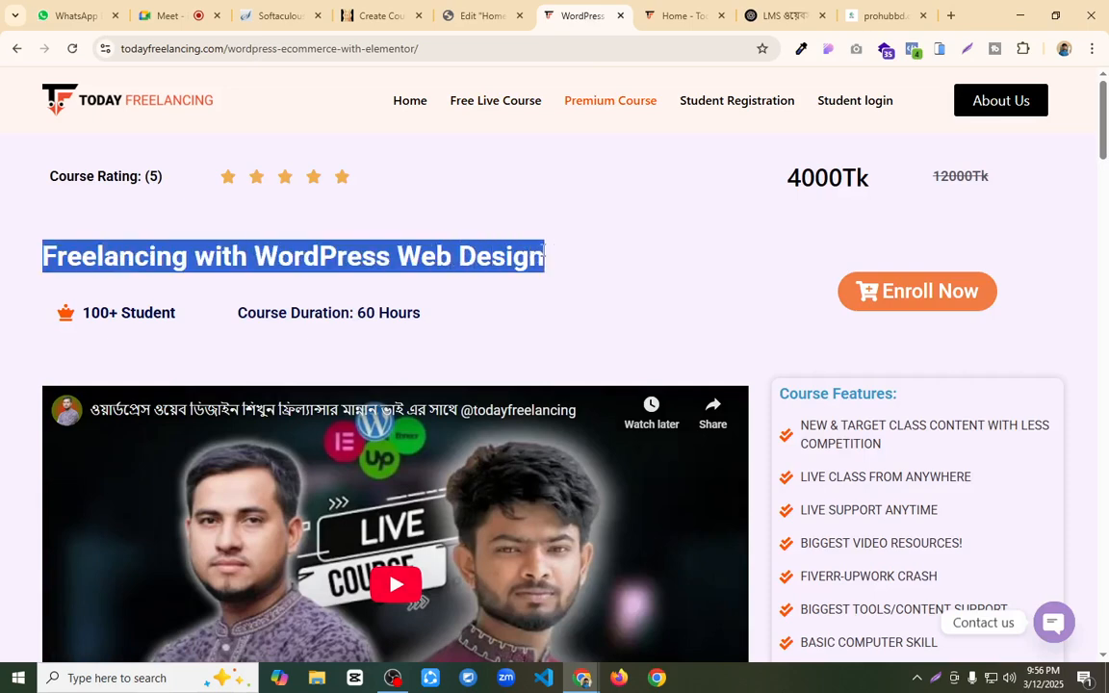
left_click(464, 15)
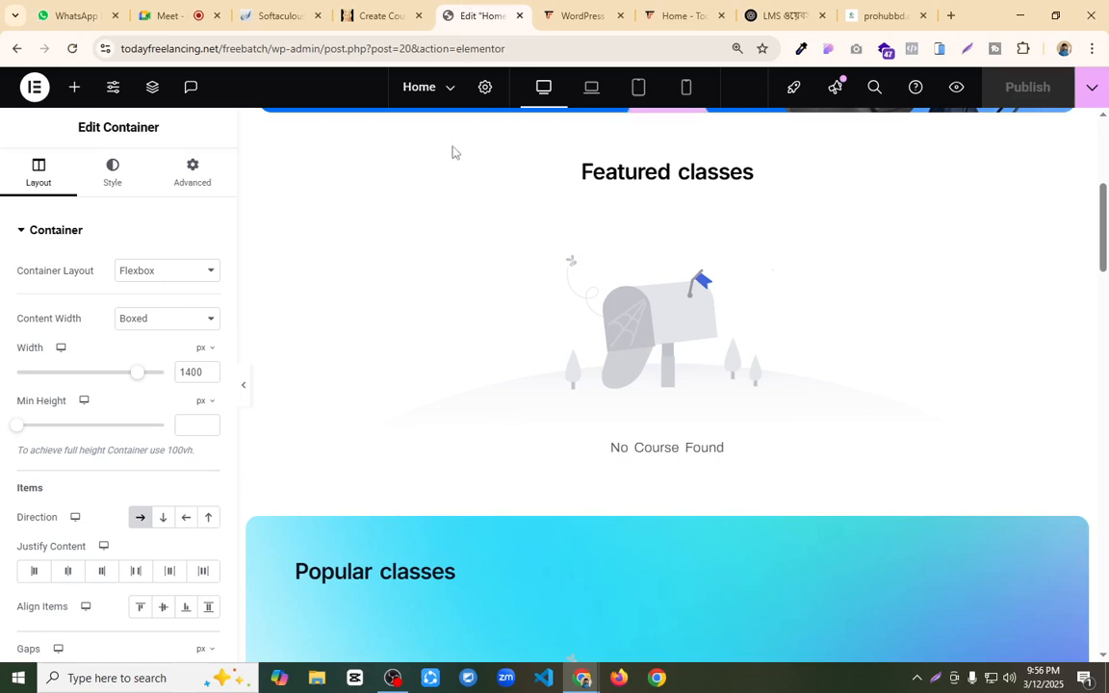
left_click(354, 15)
triple_click(367, 223)
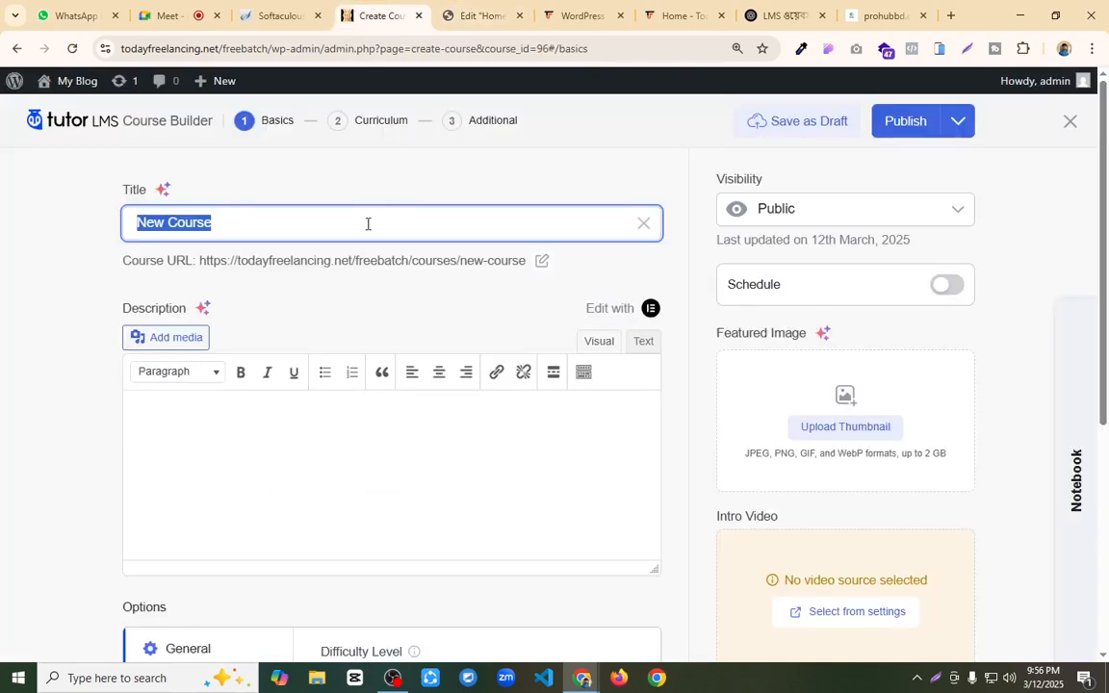
key("ctrl+v")
Step: Copy the "কোর্স পরিচিতি" and "বিশেষ সুবিধা সমূহ" sections from the Premium Course page into the new course's description
left_click(578, 15)
scroll(503, 301, "down", 3)
scroll(431, 306, "down", 4)
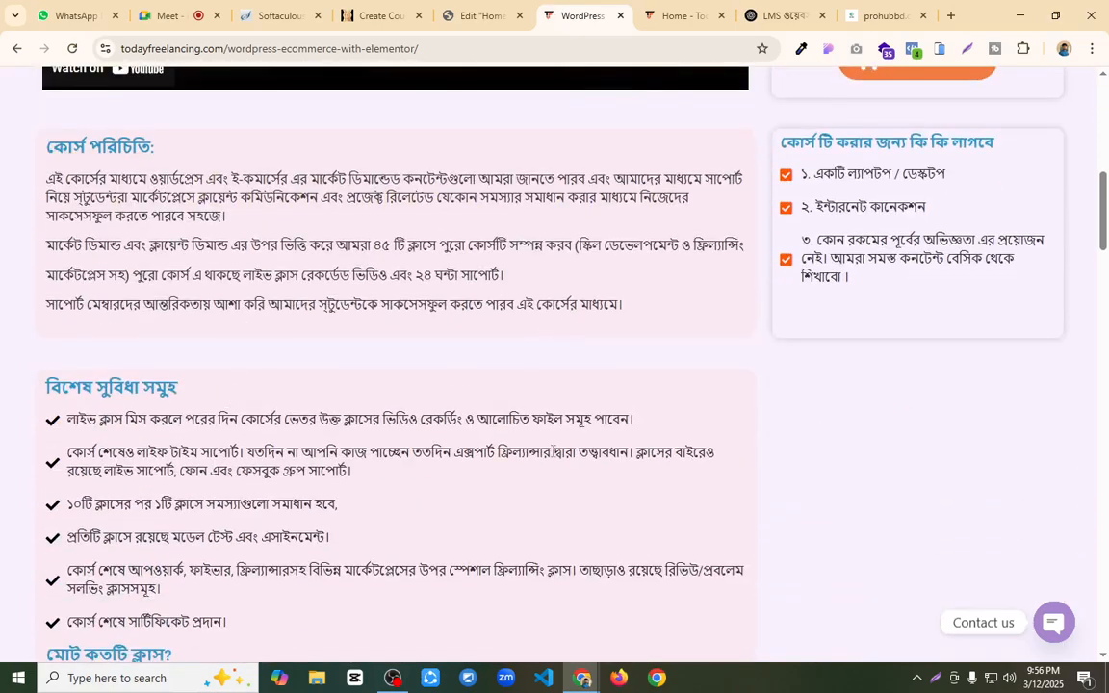
scroll(579, 395, "down", 2)
left_click_drag(355, 536, 104, 276)
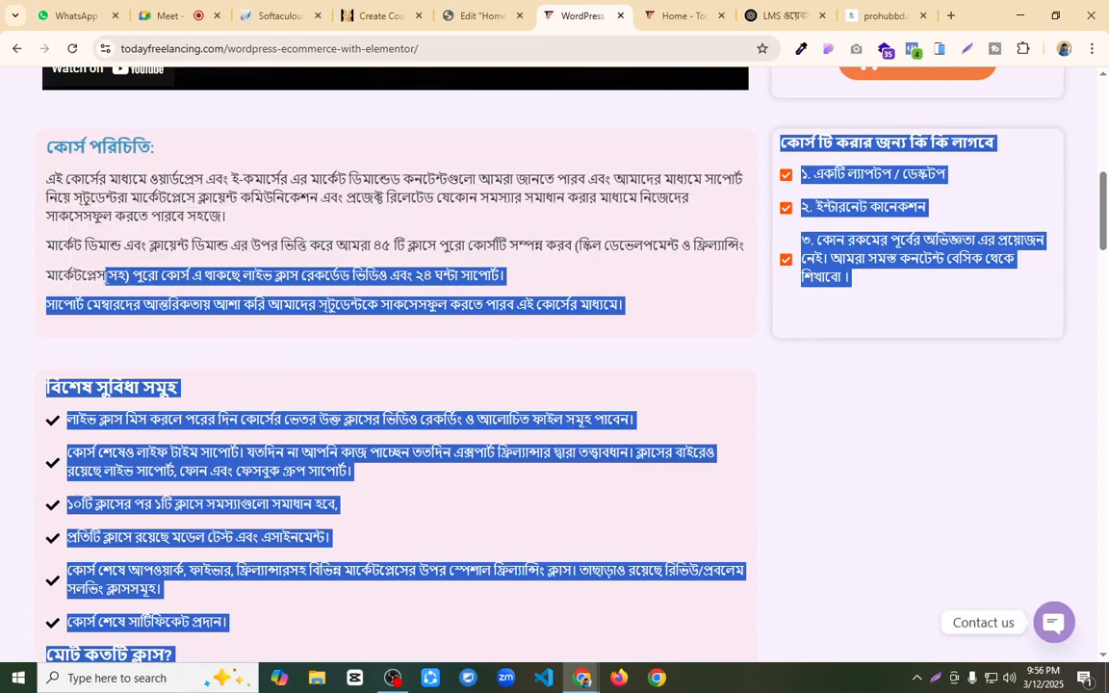
double_click(173, 303)
left_click_drag(46, 146, 282, 621)
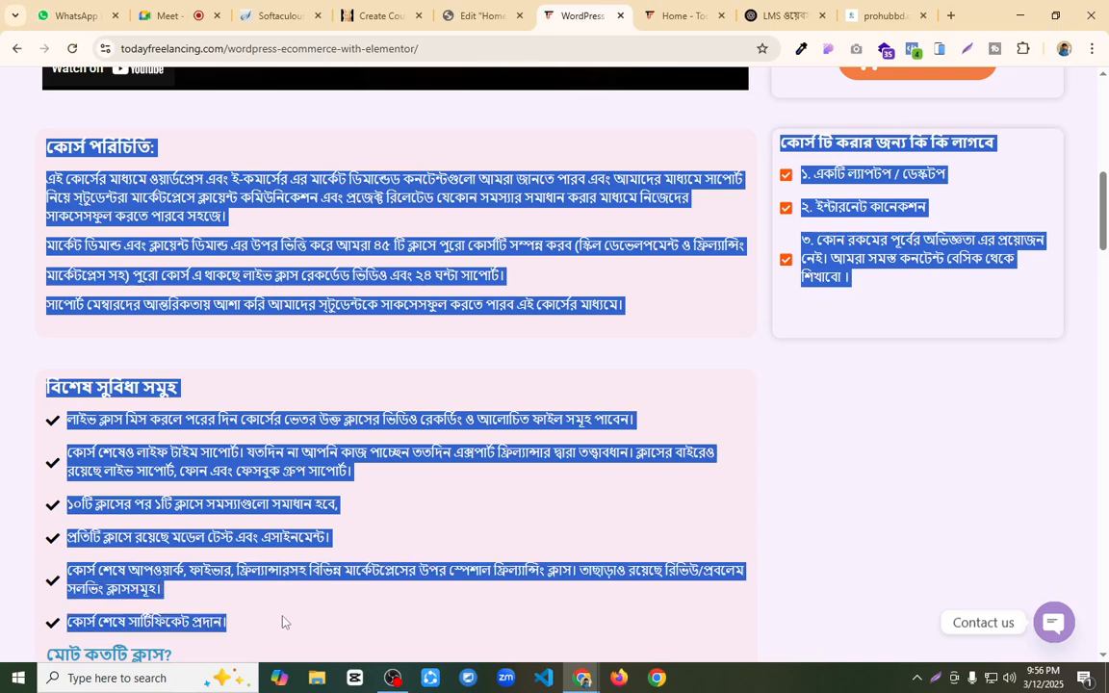
left_click(478, 16)
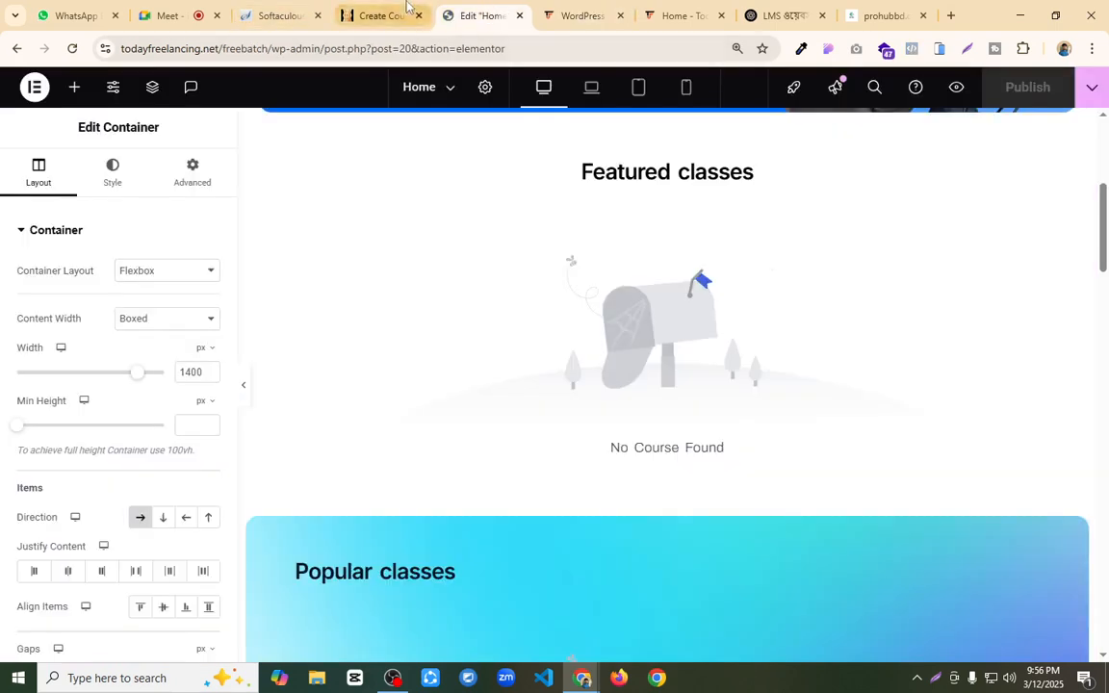
left_click(379, 16)
left_click(279, 485)
key("ctrl+v")
Step: Set the course's difficulty level to All Levels and open its Content Drip options
scroll(277, 447, "down", 3)
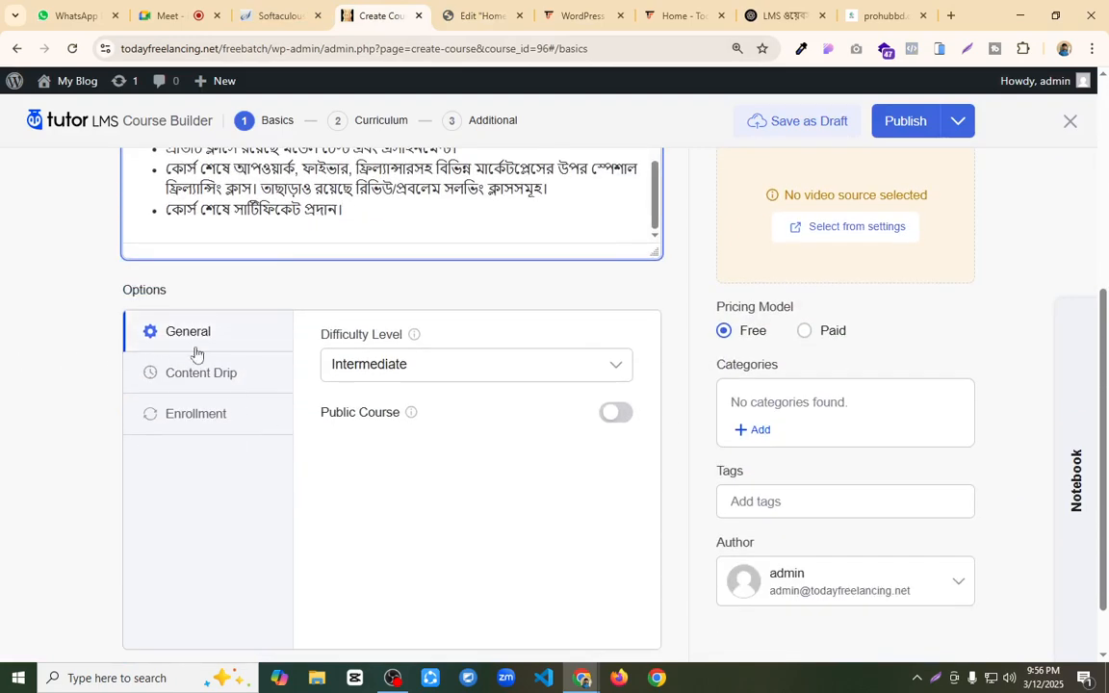
left_click(458, 368)
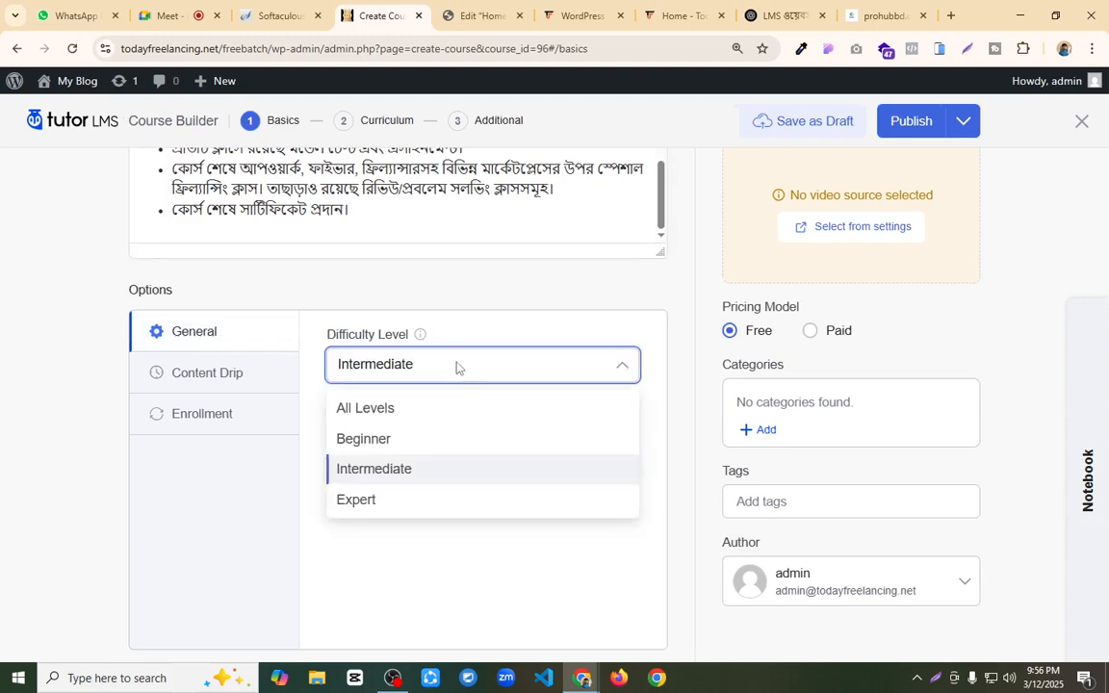
left_click(413, 417)
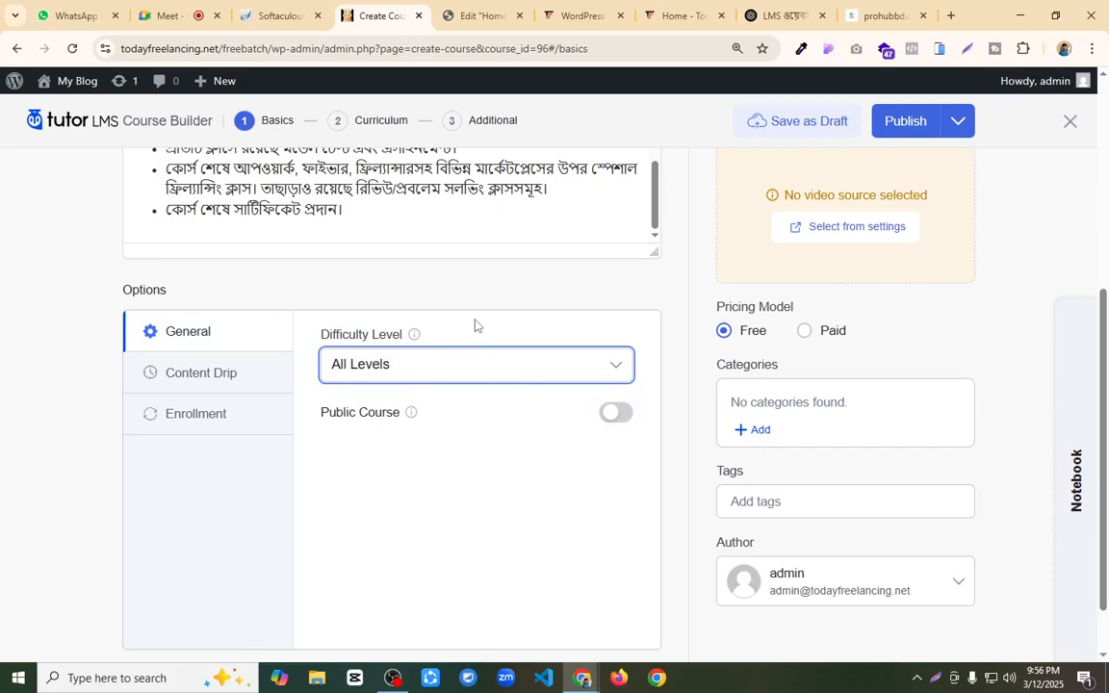
left_click(230, 377)
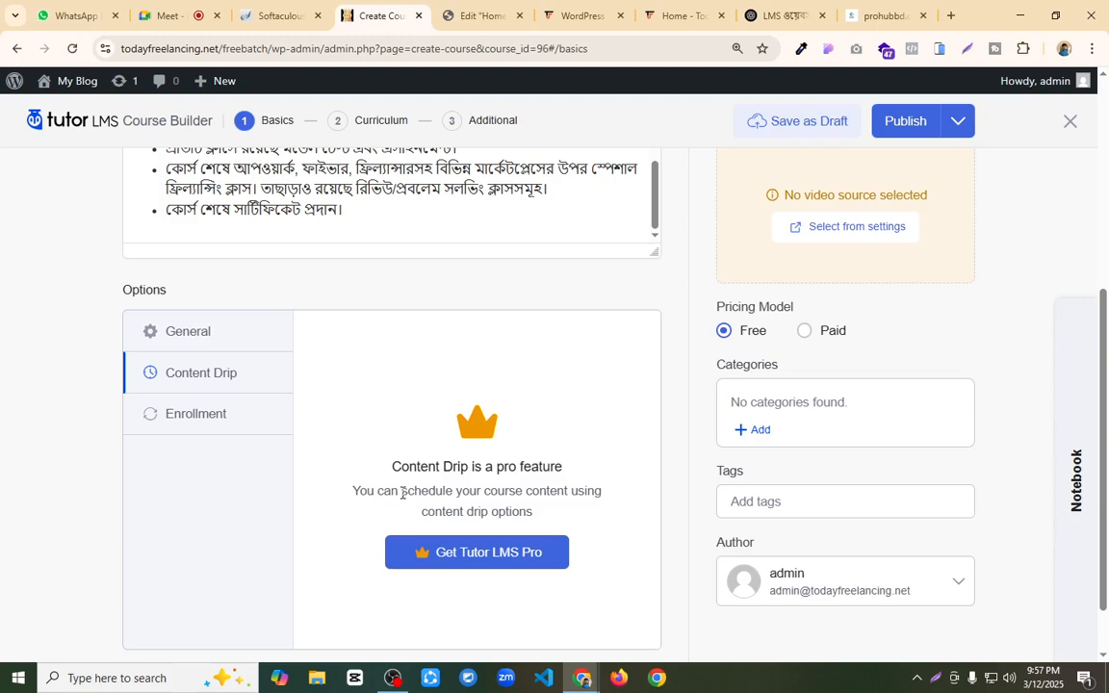
Step: Look over the course's Enrollment options and return to its General options
left_click(240, 415)
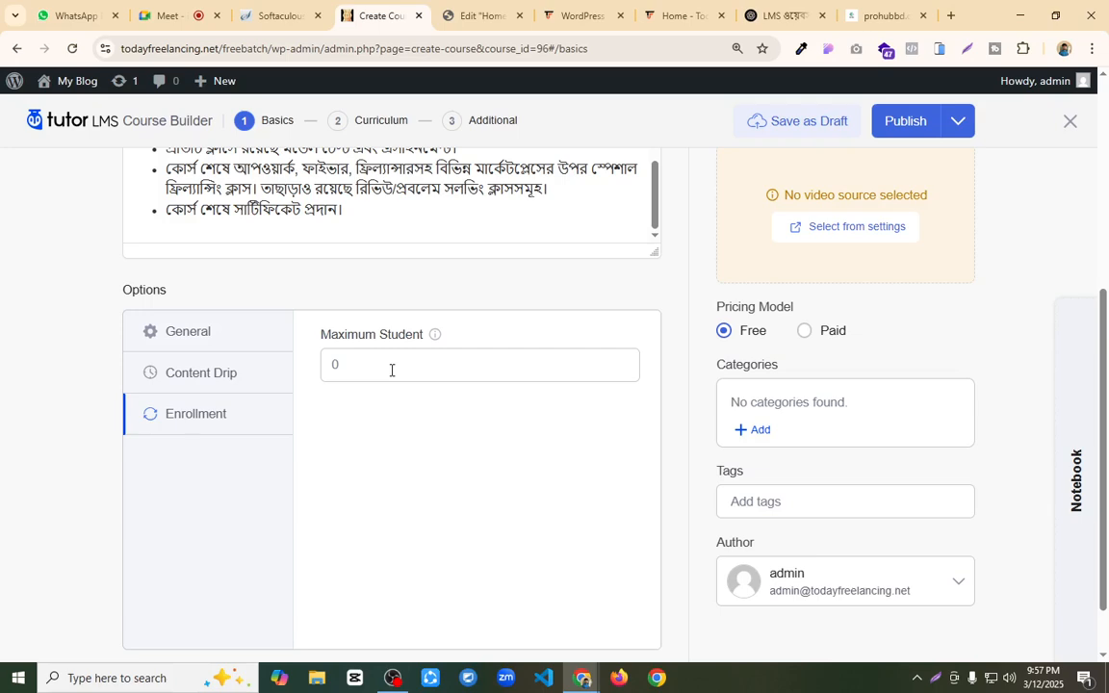
left_click(239, 336)
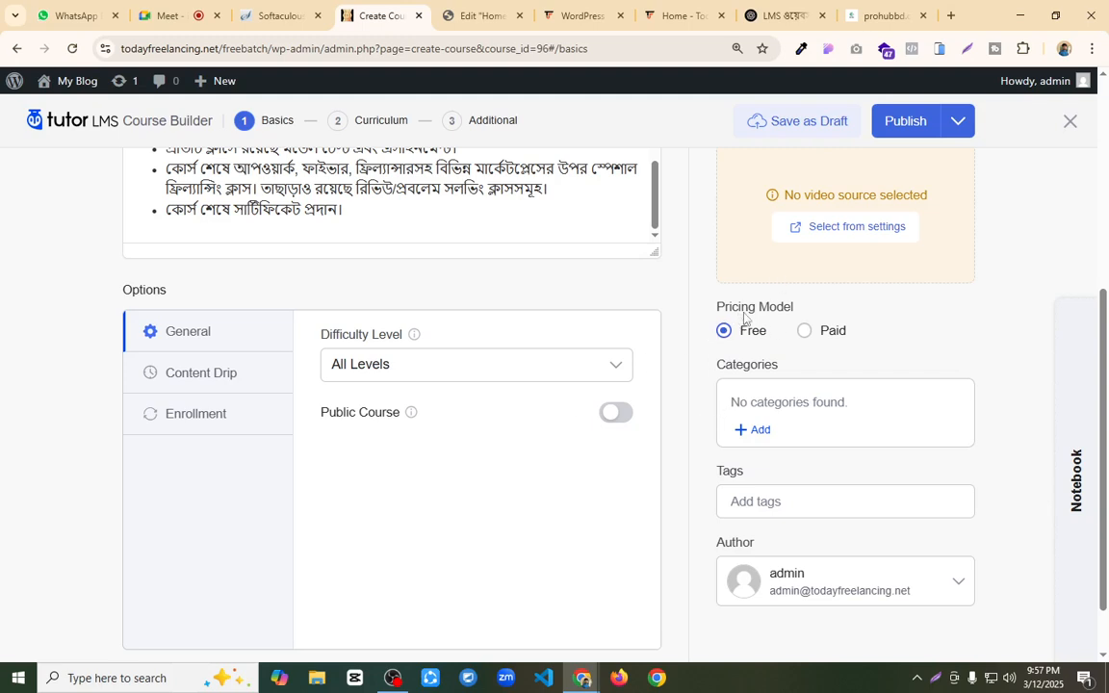
left_click_drag(733, 310, 860, 300)
left_click(859, 301)
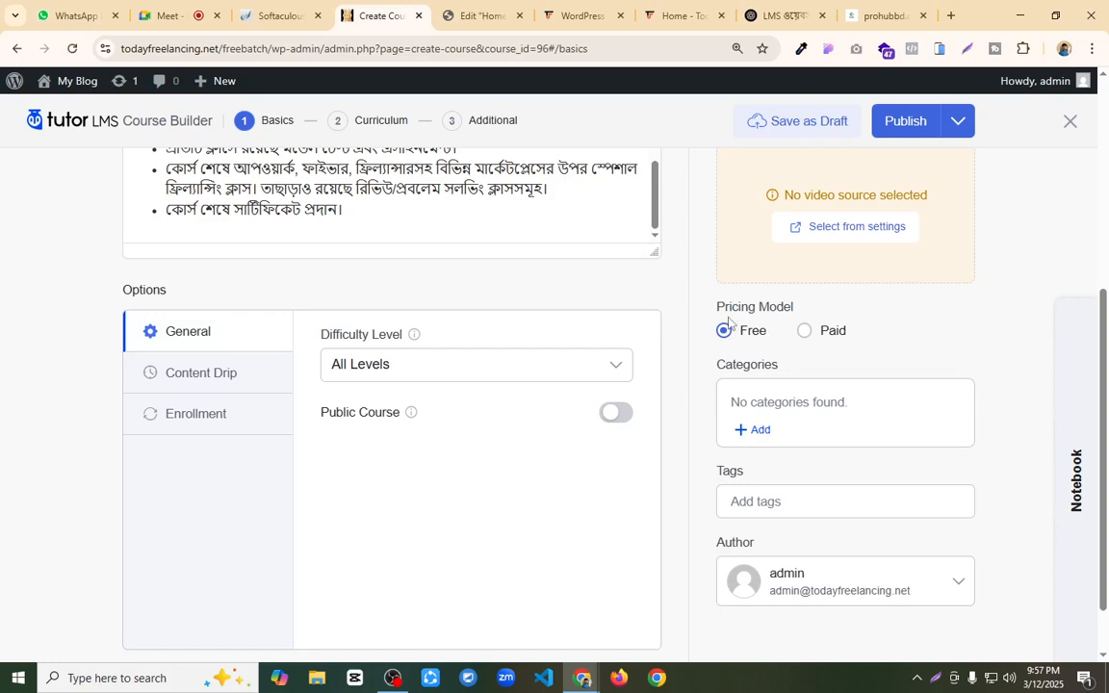
Step: Make the course paid with a regular price of $50 and a sale price of $40
left_click(811, 334)
left_click(793, 389)
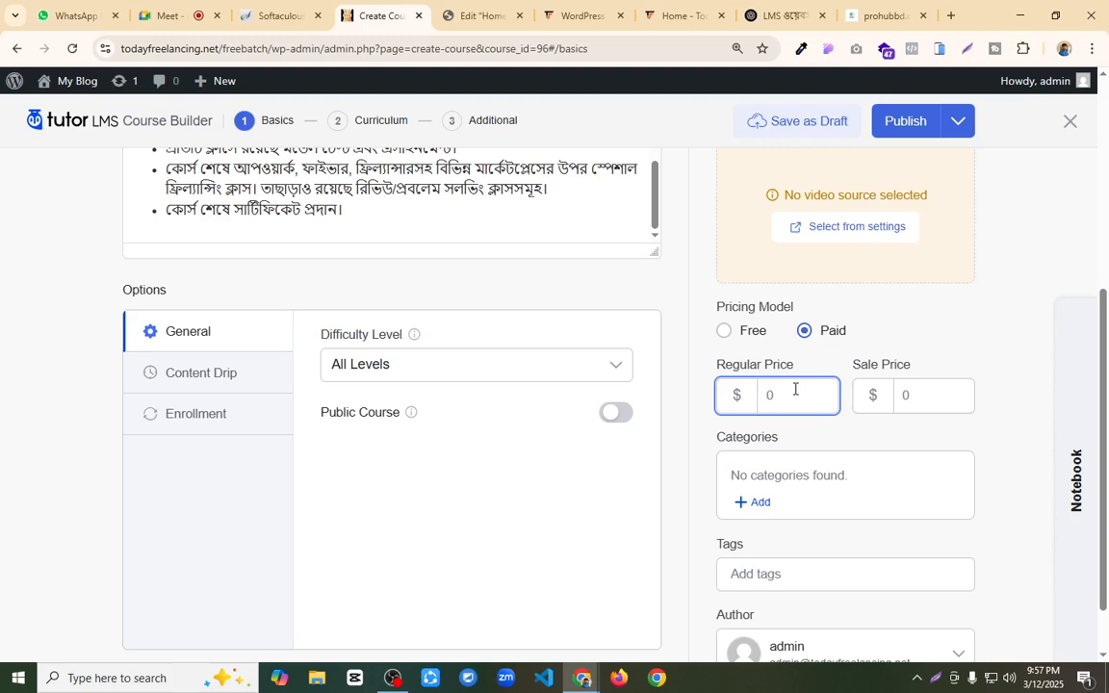
type("50")
left_click(916, 392)
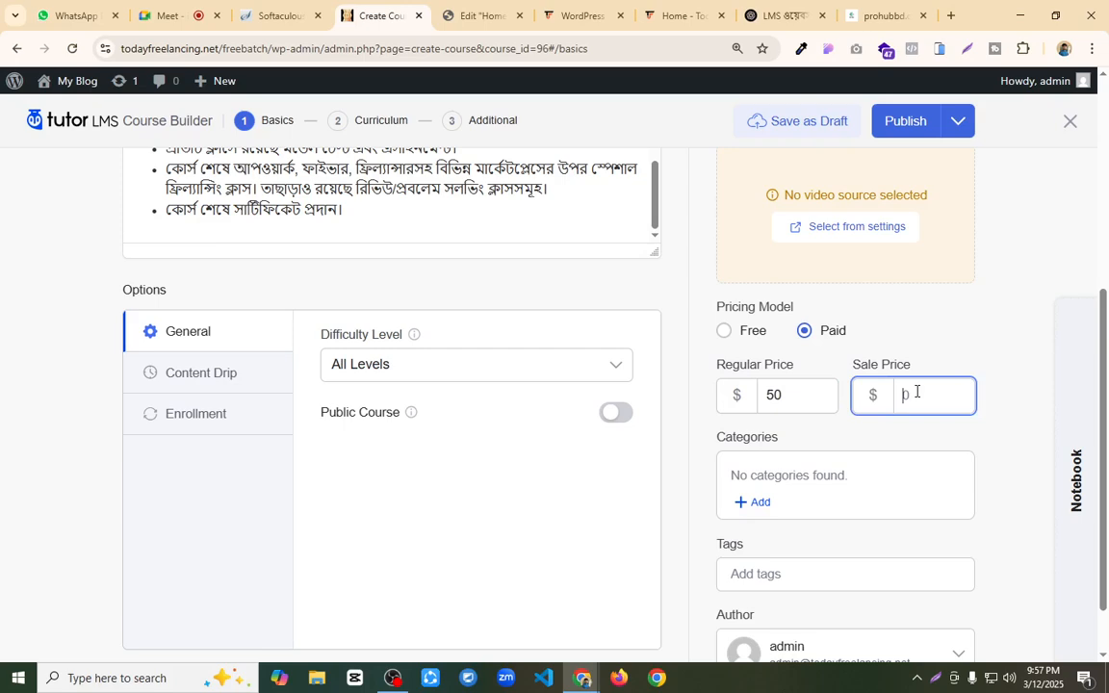
type("30")
key("BackSpace")
key("BackSpace")
type("40")
Step: Create a course category named Wordpress and assign it to the course
left_click(758, 502)
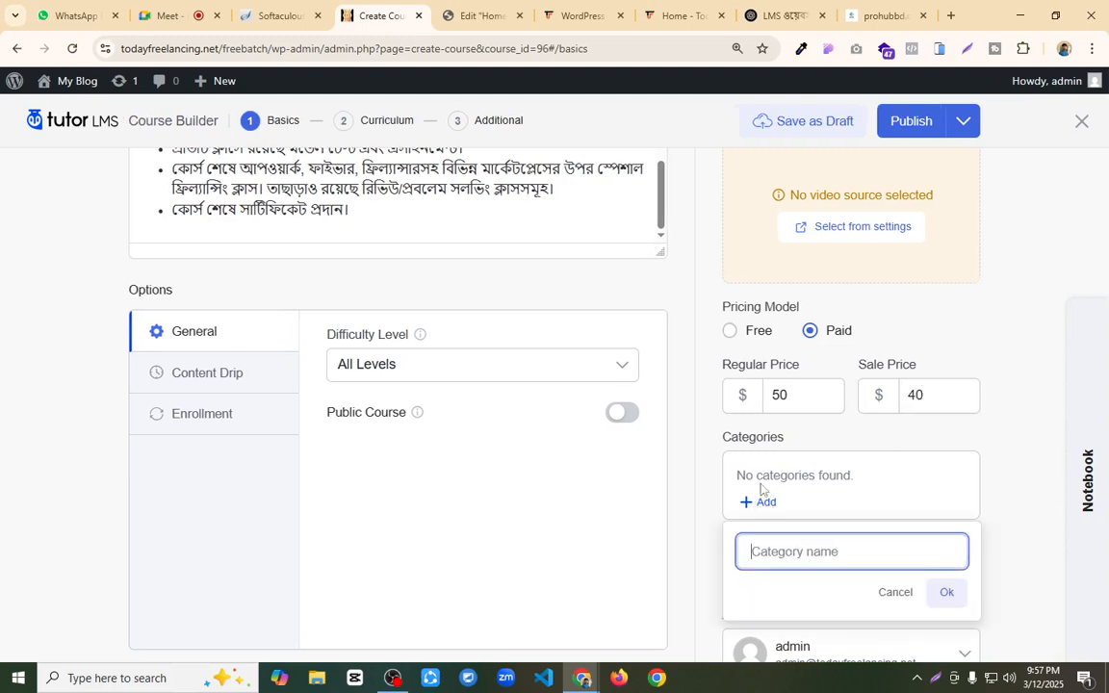
type("Wordpress")
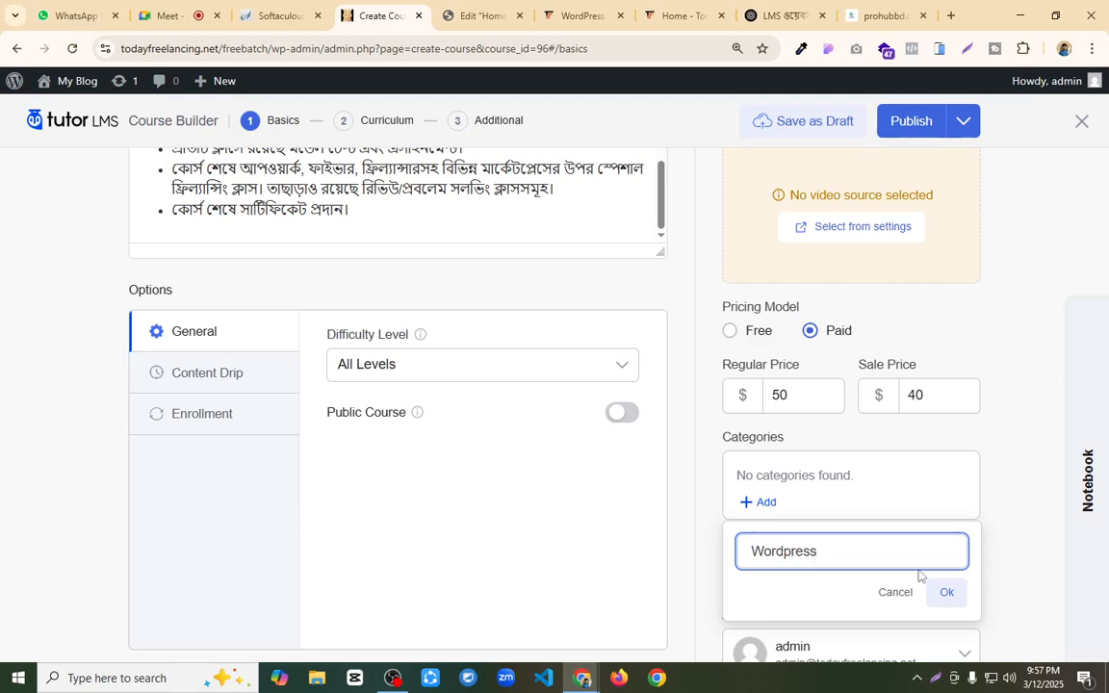
left_click(946, 592)
left_click(741, 471)
Step: Add the tags "wordpree" and "elementor" to the course
scroll(816, 493, "down", 1)
left_click(798, 506)
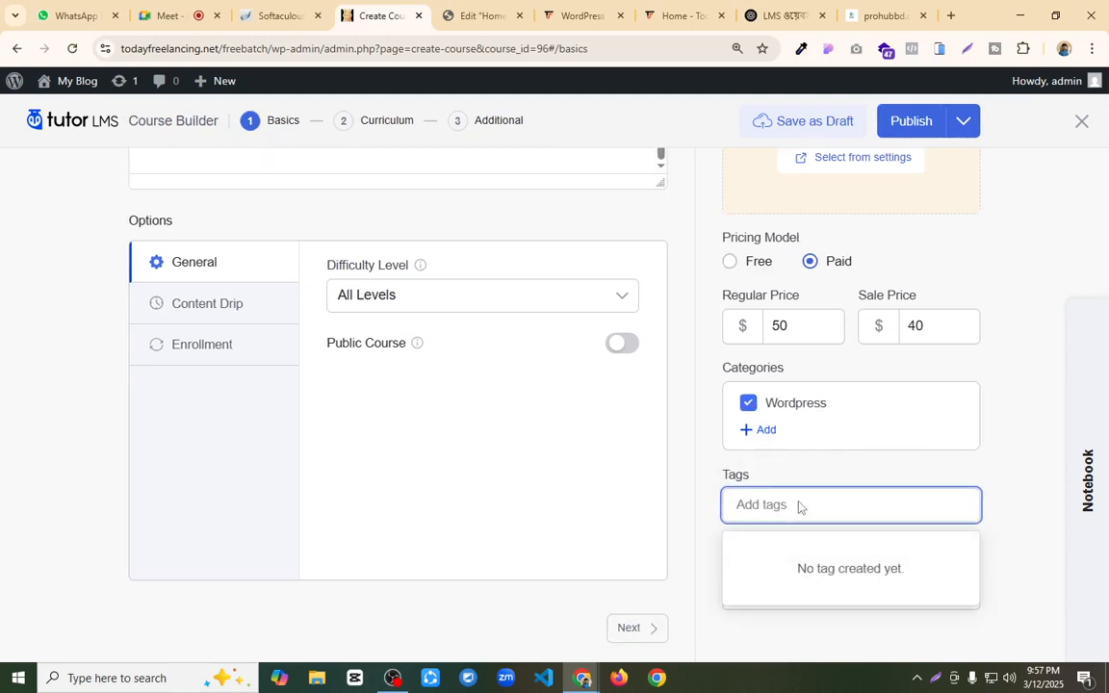
type("wordpree")
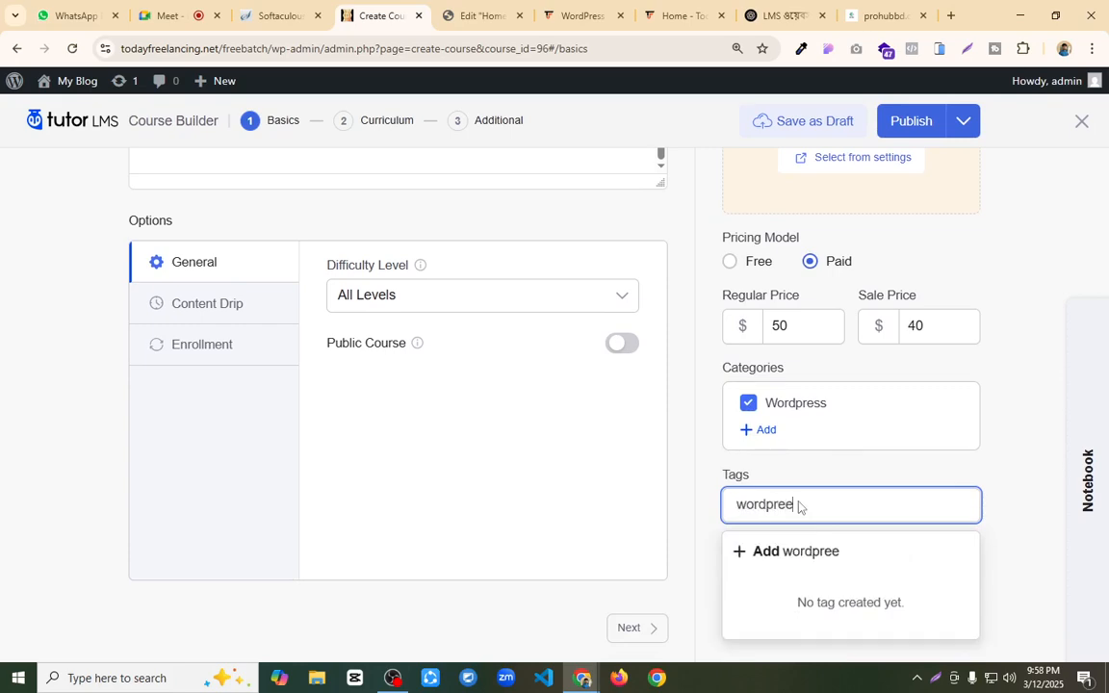
left_click(762, 556)
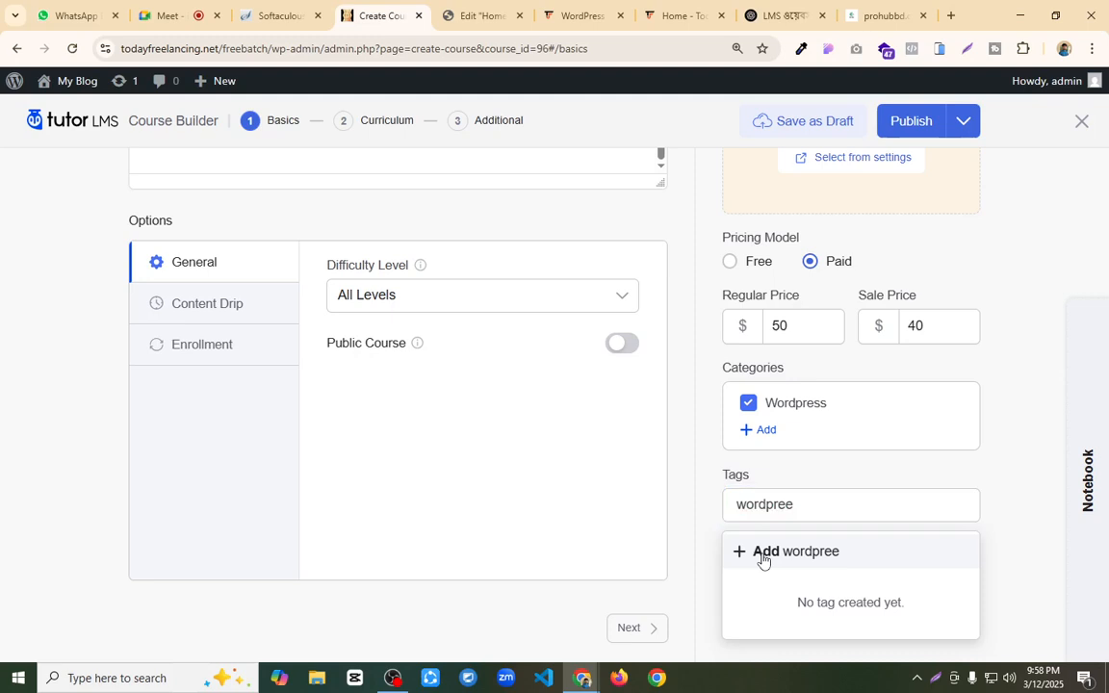
left_click(792, 508)
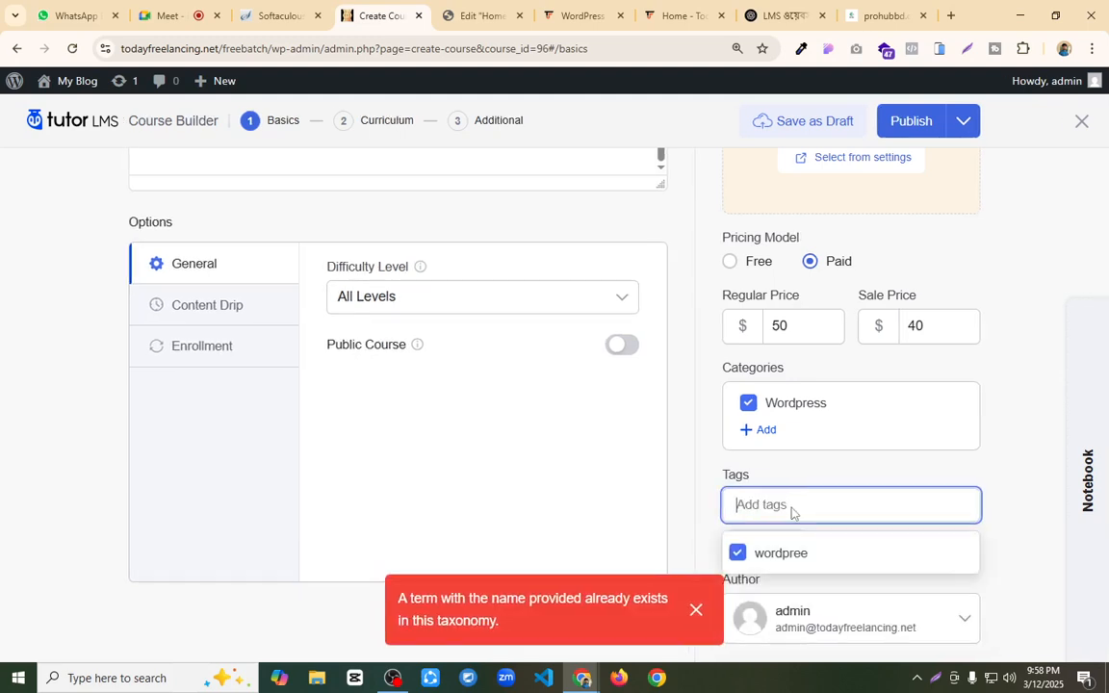
type("e")
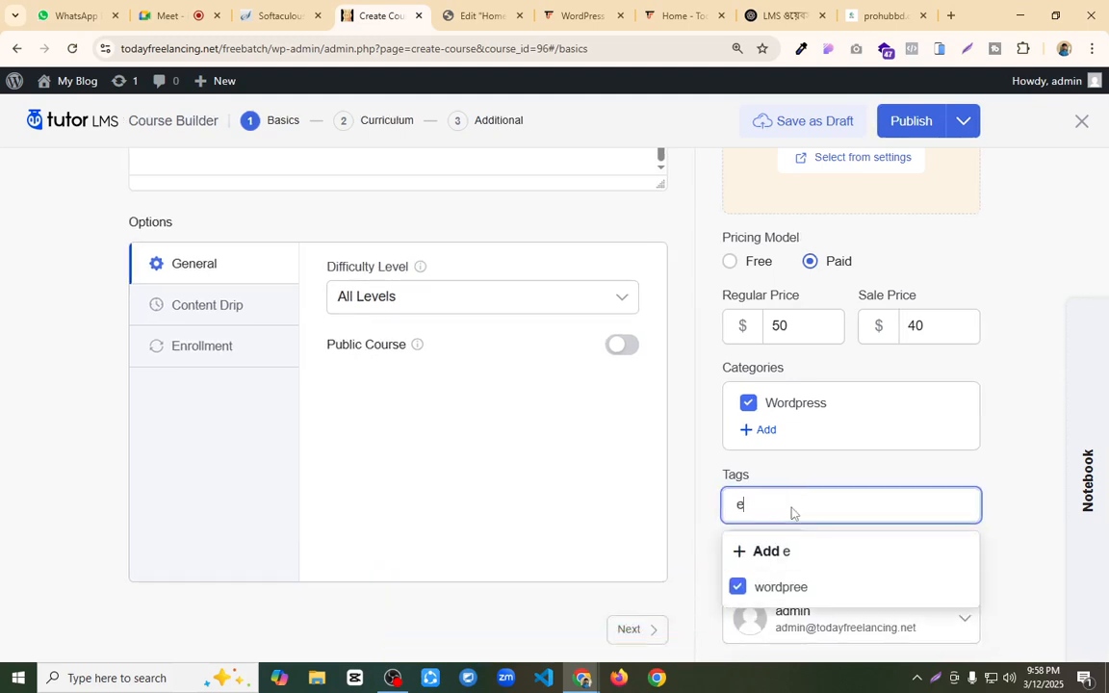
type("lementor")
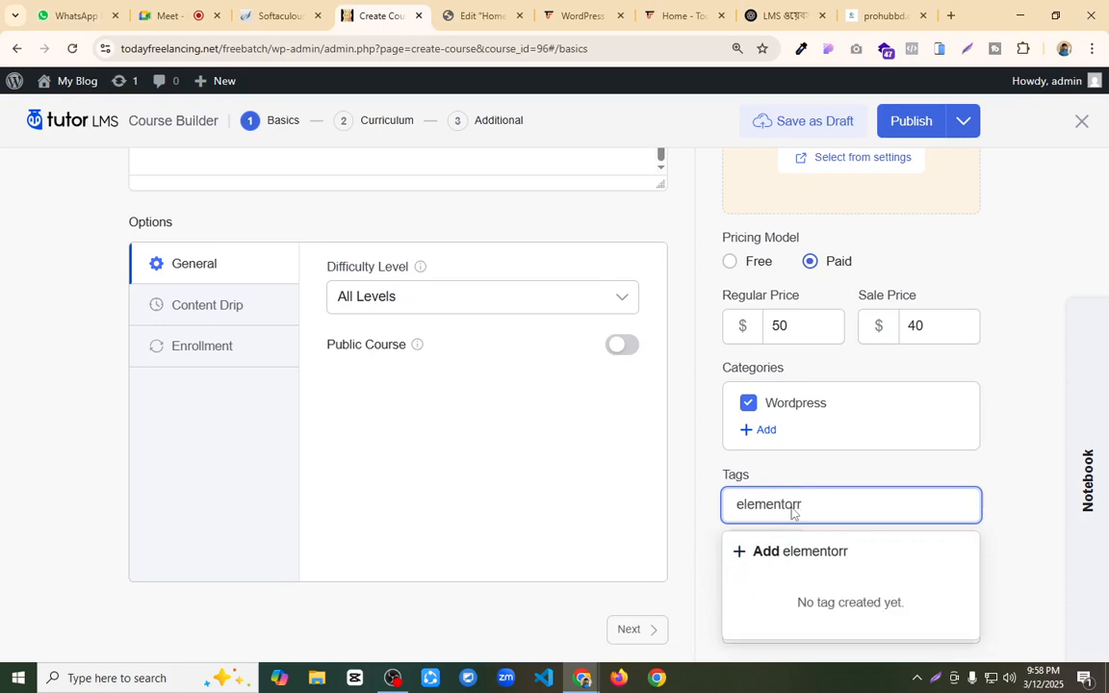
left_click(767, 557)
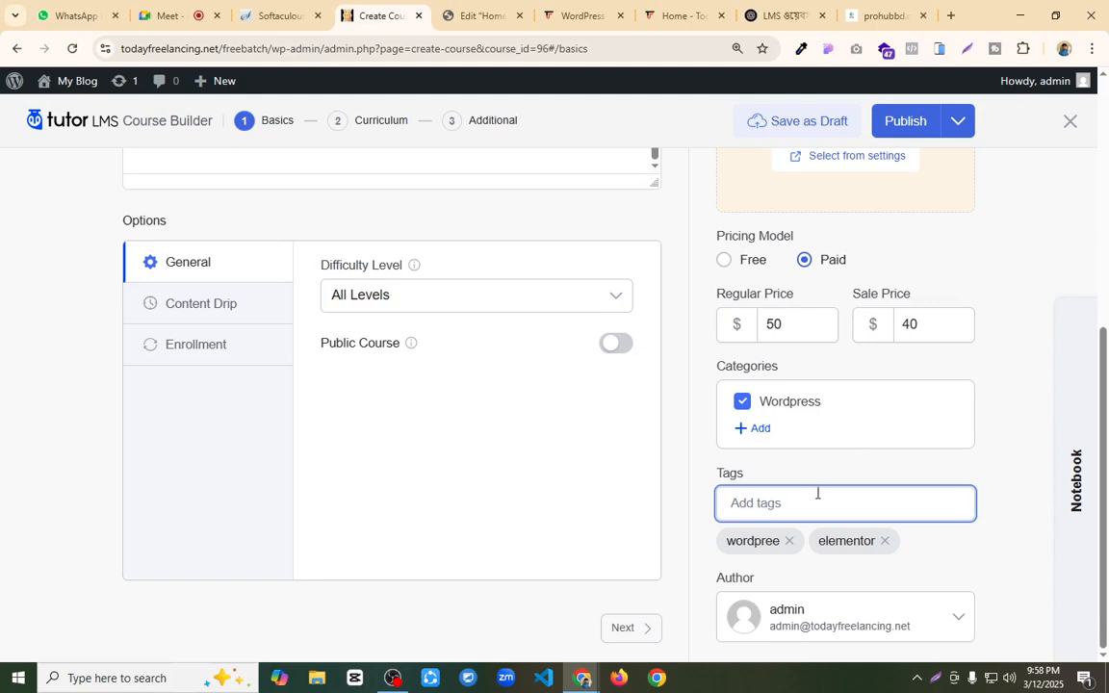
Step: Go on to the course's Curriculum stage and add a new topic
left_click(623, 630)
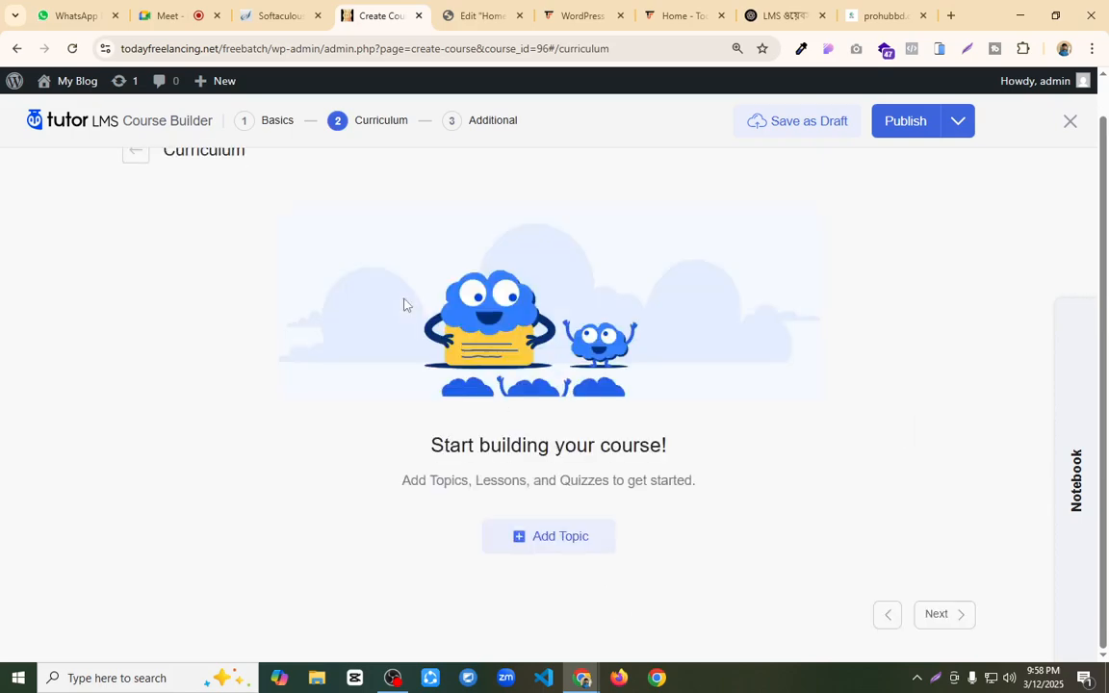
scroll(312, 395, "up", 1)
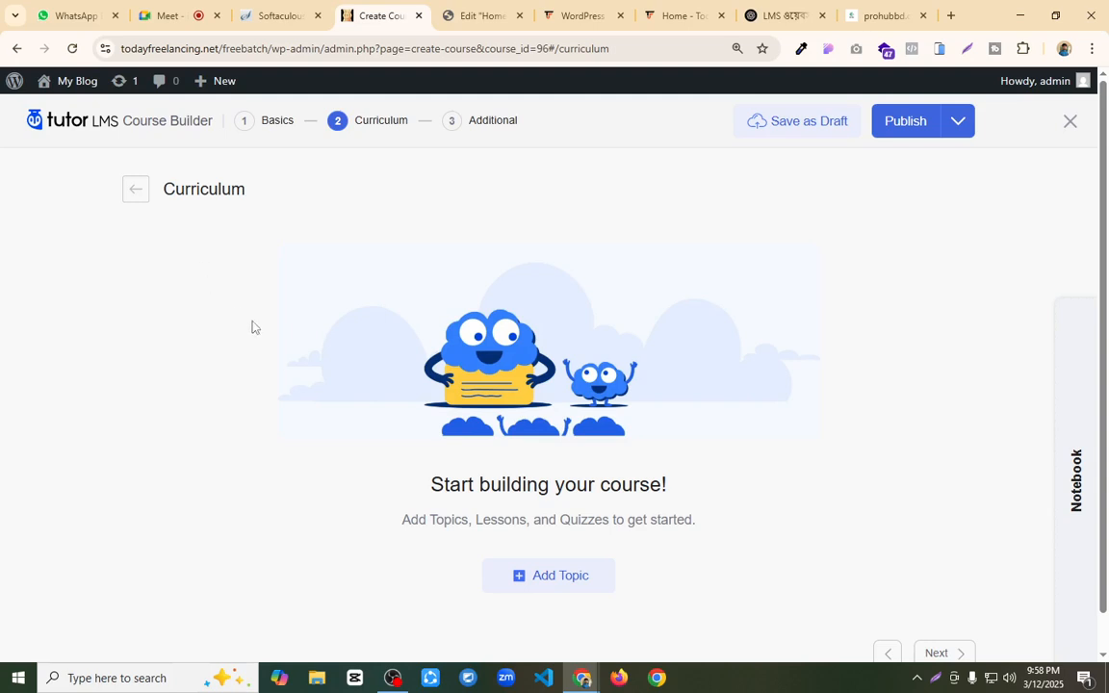
left_click(518, 574)
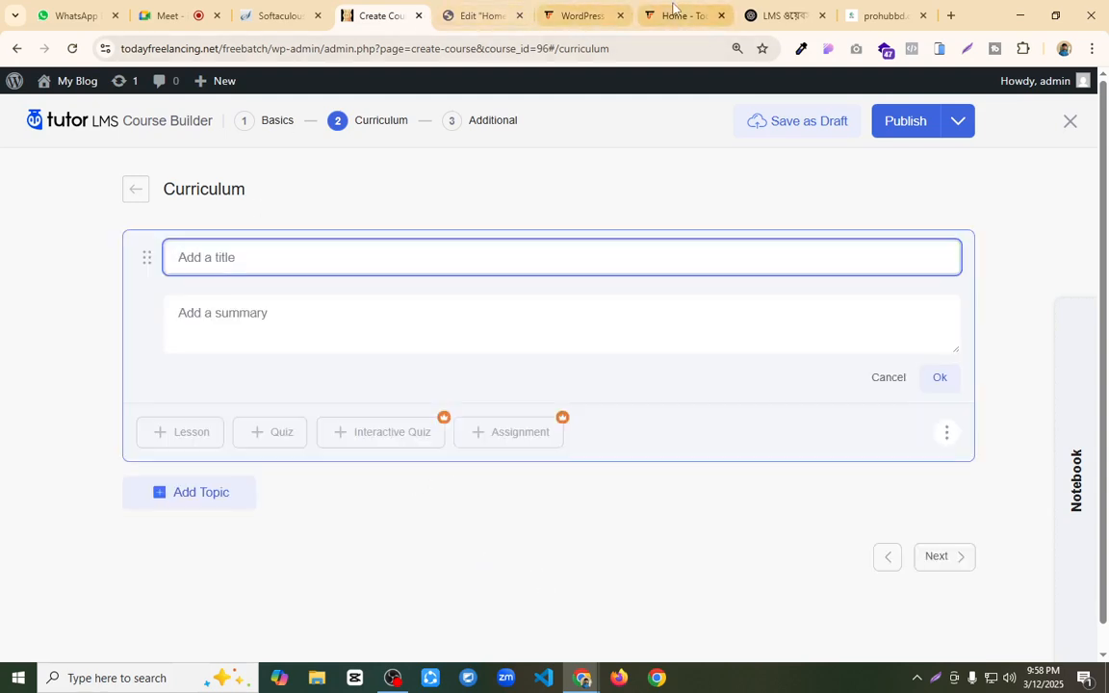
Step: Open the Free Live Course page on the Today Freelancing site and copy the list item "পোর্টফলিও ওয়েবসাইট ডিজাইন"
left_click(676, 16)
left_click(559, 16)
left_click(683, 17)
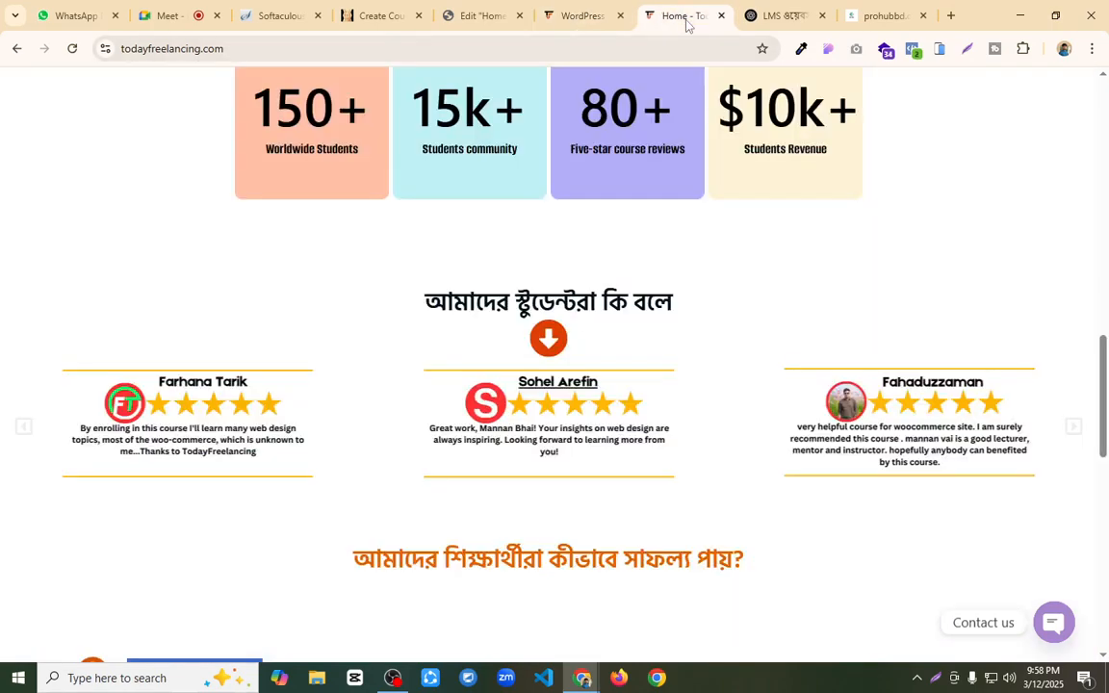
scroll(433, 187, "up", 10)
scroll(433, 189, "up", 3)
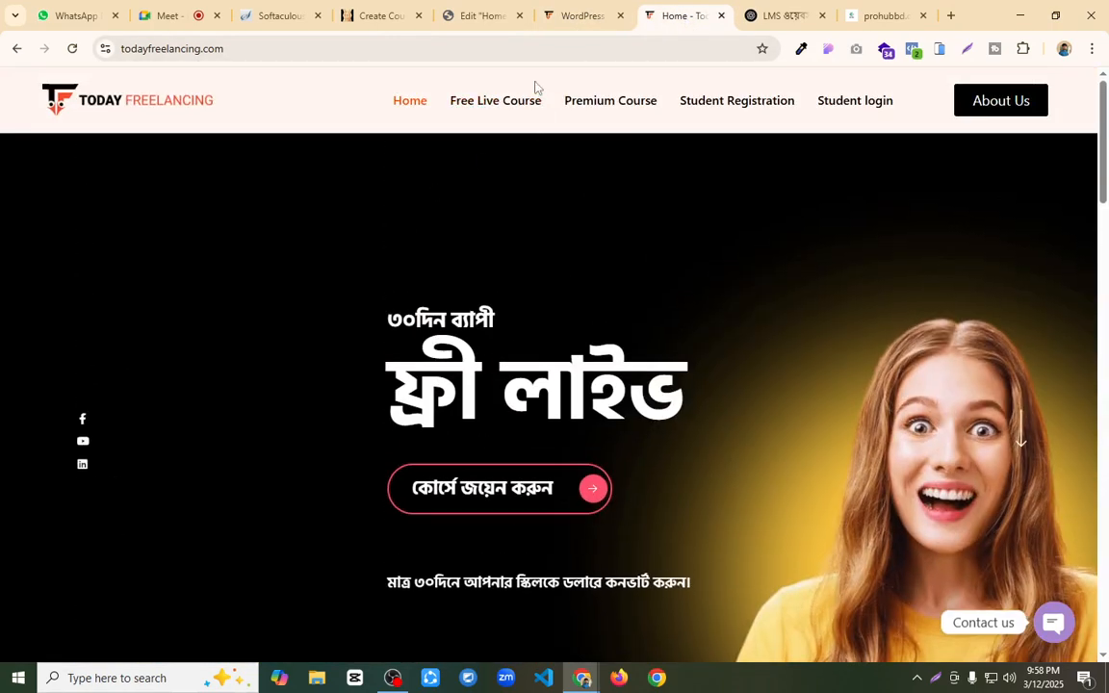
left_click(493, 102)
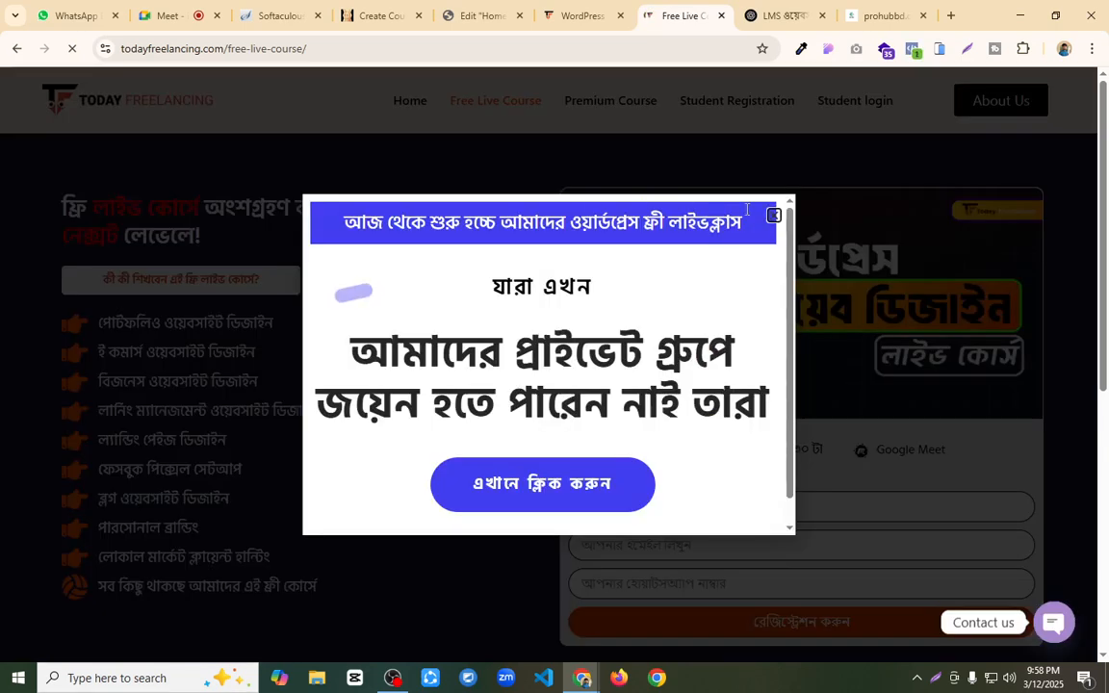
left_click(775, 216)
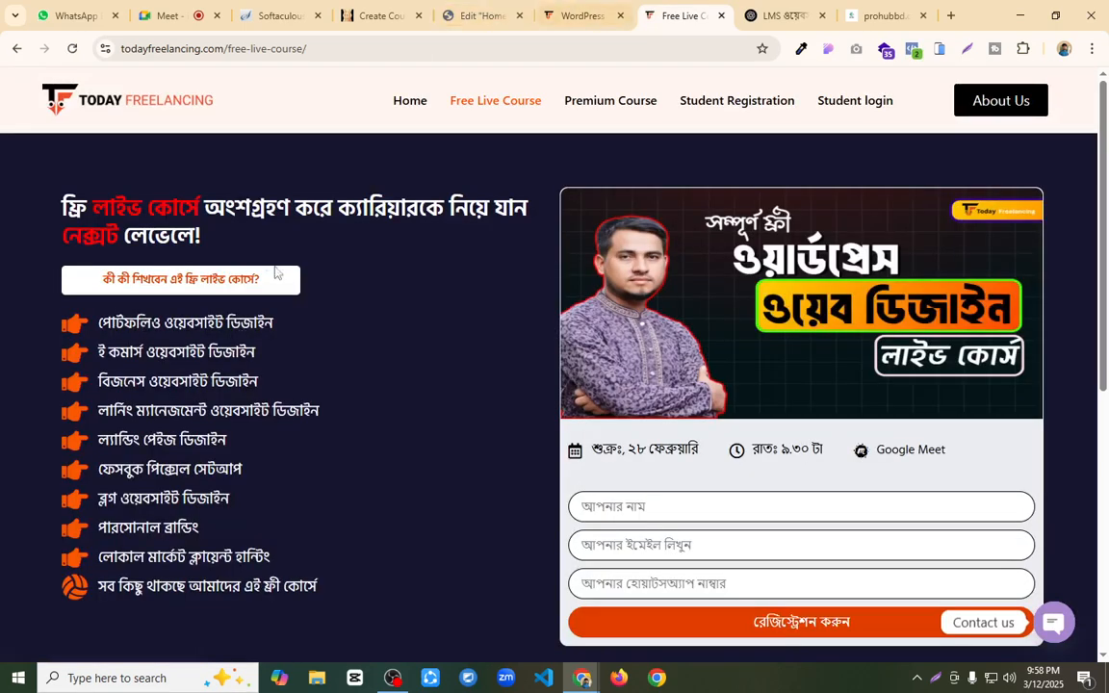
left_click(575, 16)
left_click(775, 15)
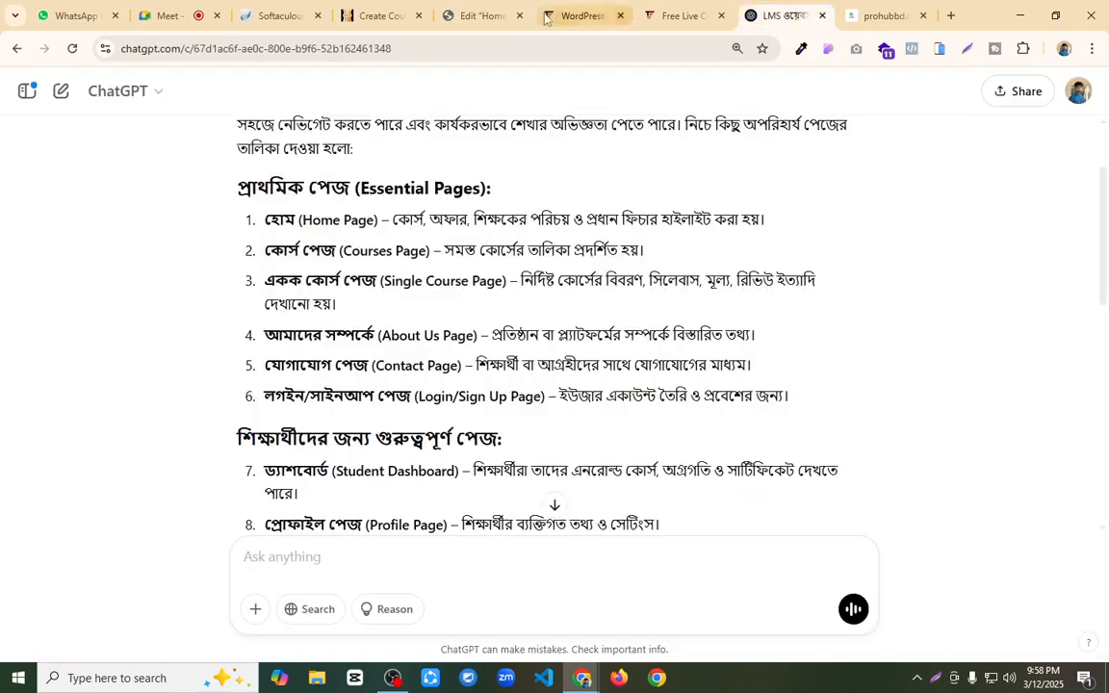
left_click(662, 11)
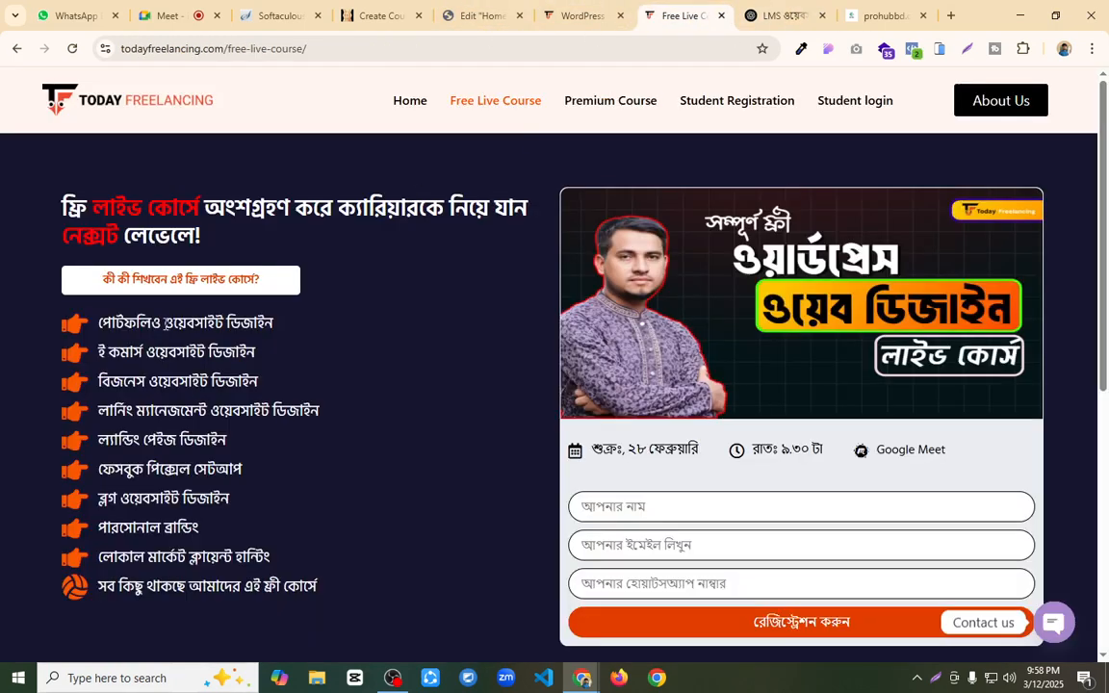
left_click_drag(101, 321, 273, 329)
key("ctrl+c")
Step: Return to the course builder, title the new topic "Portfolio" and save it
left_click(478, 15)
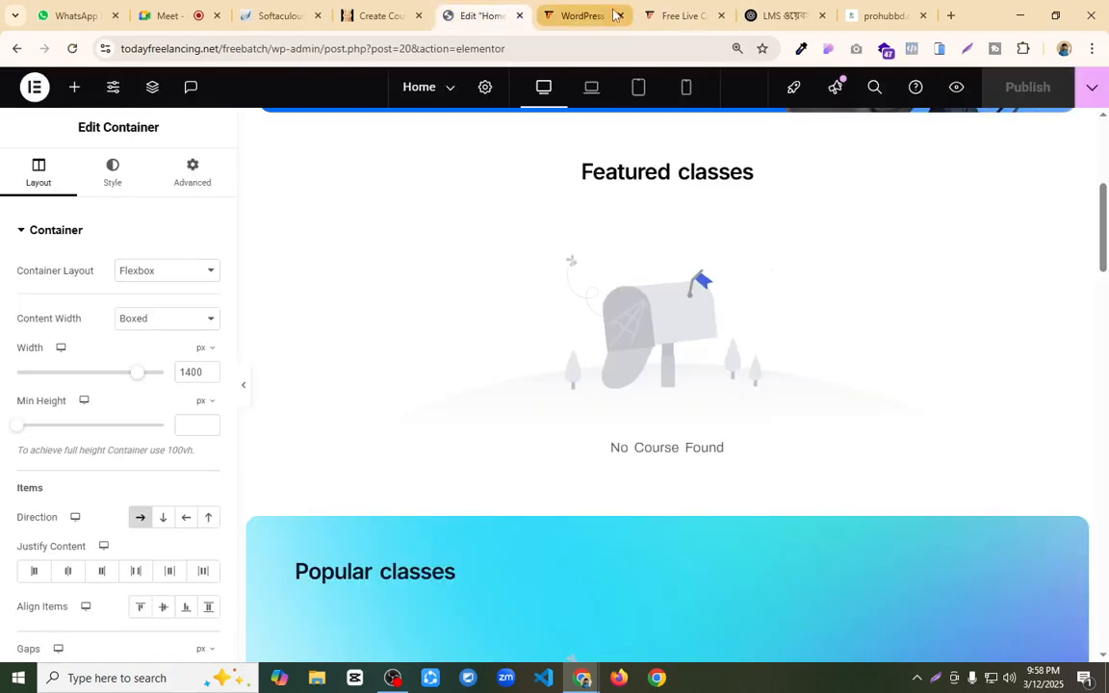
left_click(371, 15)
type("Por")
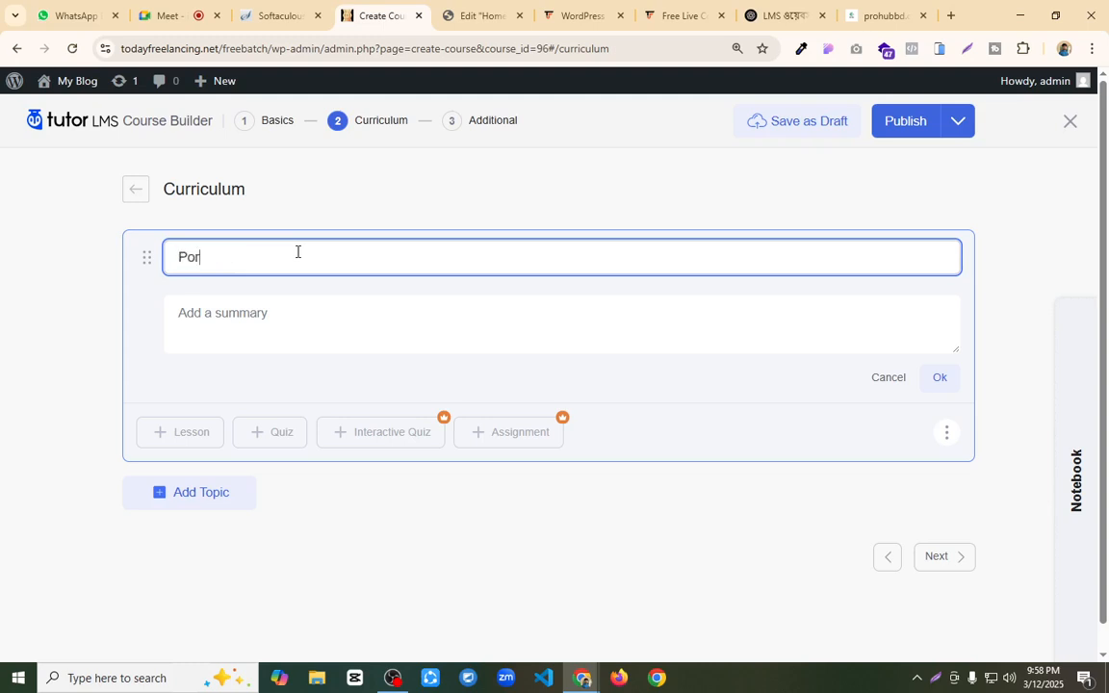
type("tfolio")
left_click(938, 377)
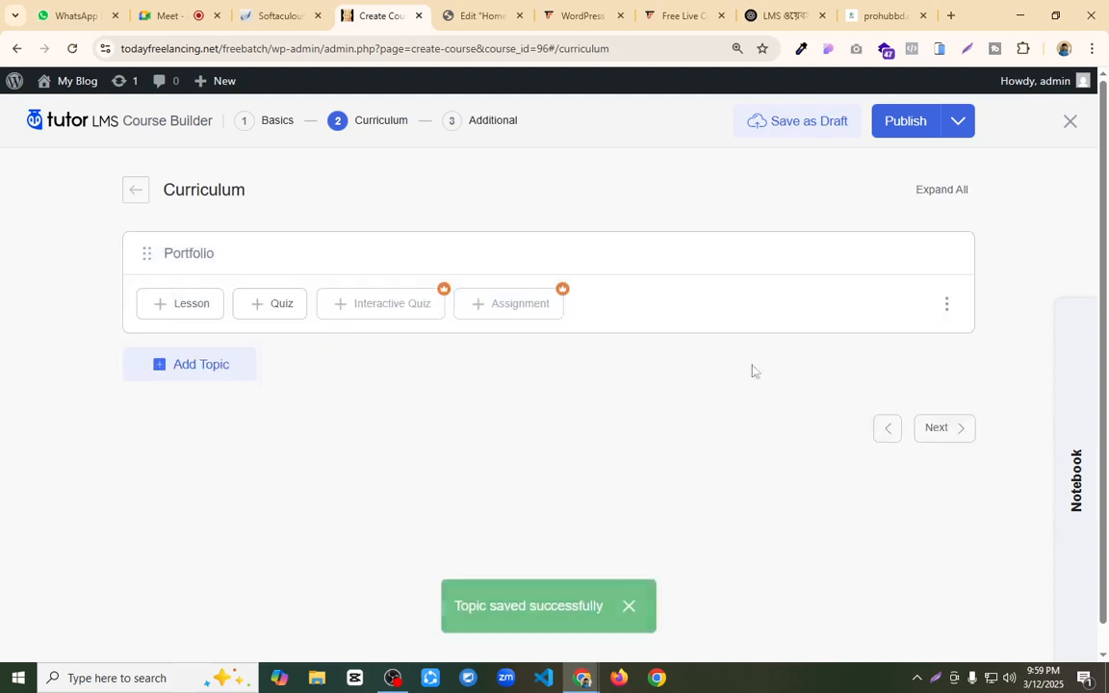
Step: Add a lesson to the Portfolio topic and name it "পোর্টফলিও ওয়েবসাইট ডিজাইন" using the copied text
left_click(181, 312)
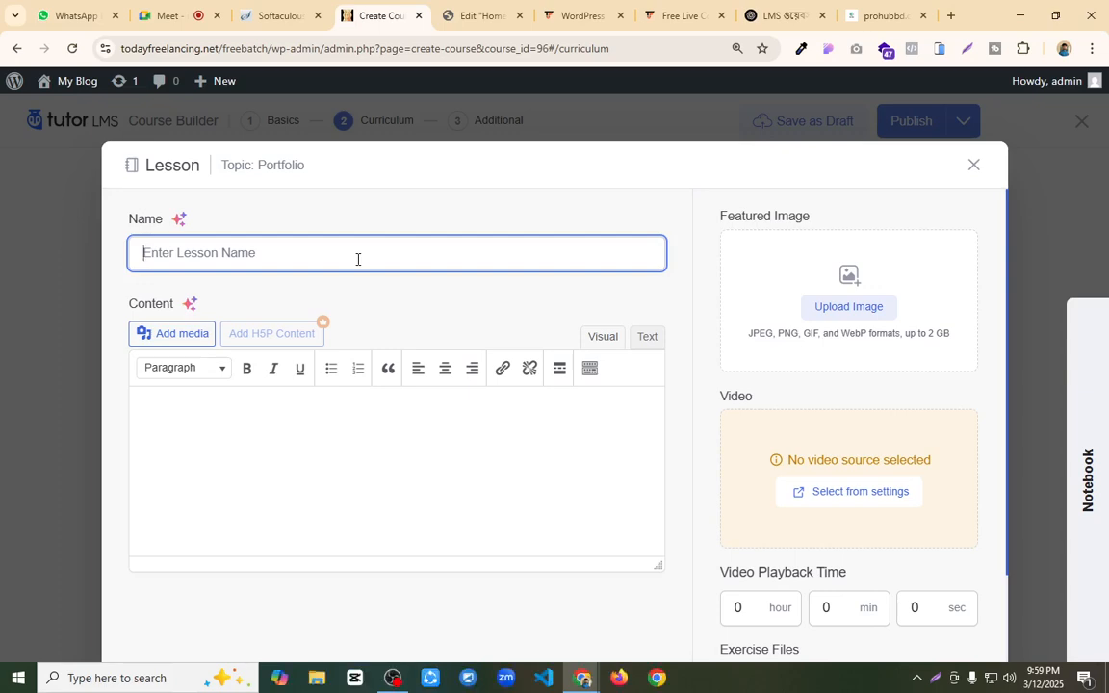
key("ctrl+v")
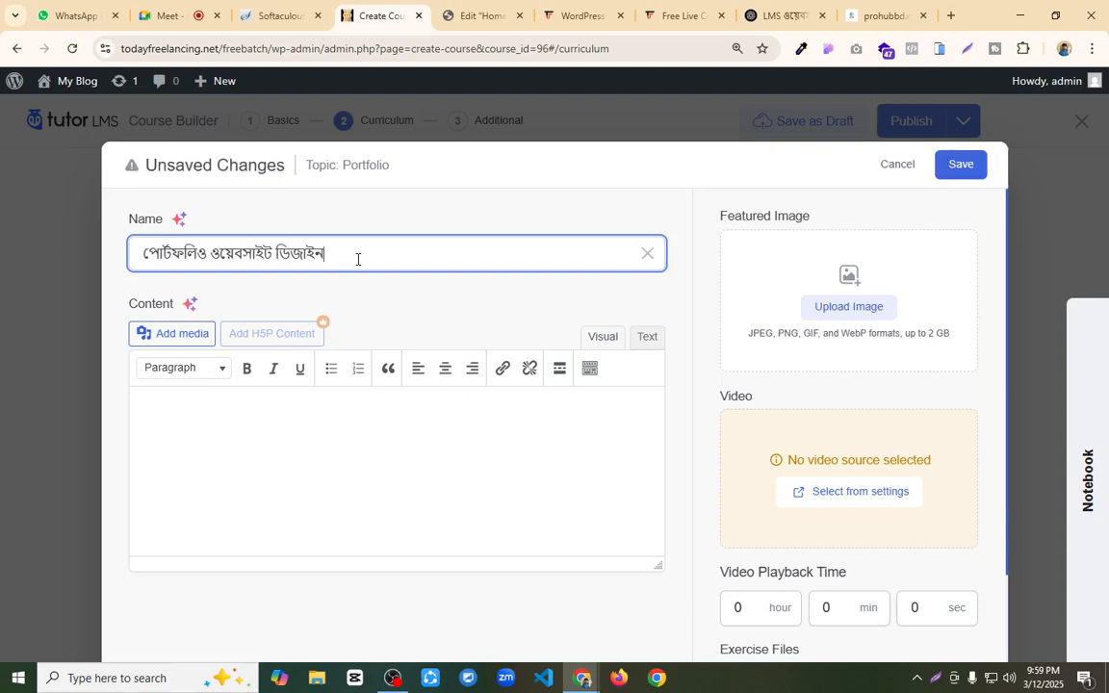
type("part ১")
key("BackSpace")
key("BackSpace")
key("BackSpace")
key("BackSpace")
key("BackSpace")
key("BackSpace")
Step: Write the lesson's content as "Design home page" and, on a second line, "with all section"
left_click(174, 427)
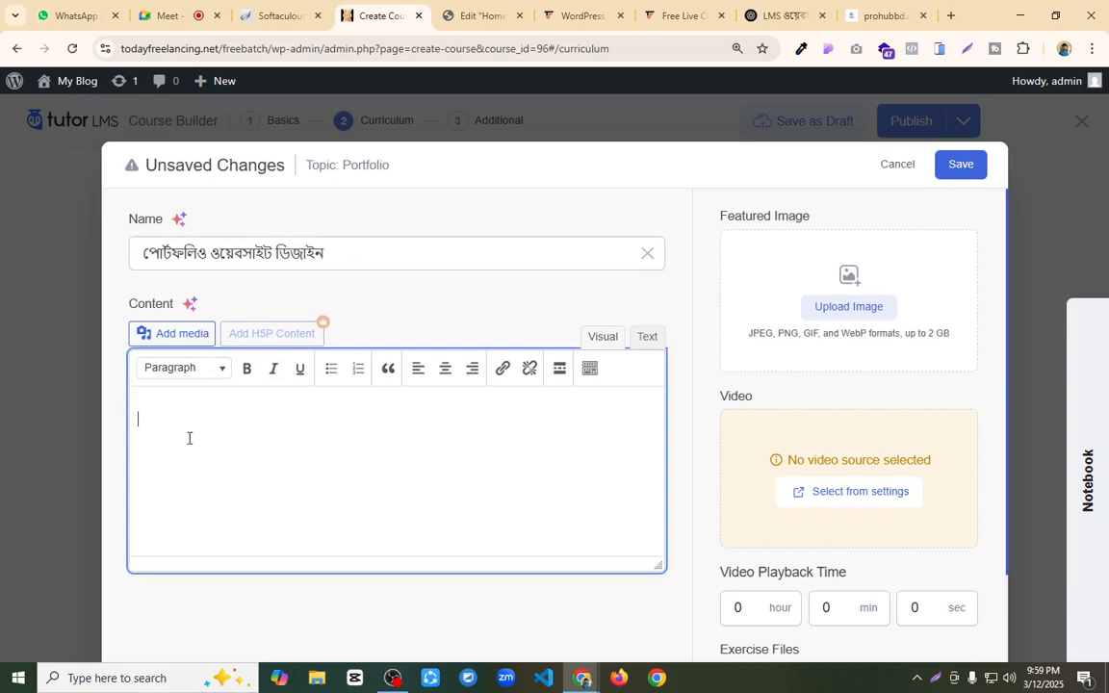
type("desing ")
type("homage pag")
type("e")
key("BackSpace")
key("BackSpace")
key("BackSpace")
key("BackSpace")
key("BackSpace")
key("BackSpace")
key("BackSpace")
key("BackSpace")
type("e page")
key("BackSpace")
type("D")
key("Right")
key("Right")
key("BackSpace")
type("n")
key("End")
type("with all section")
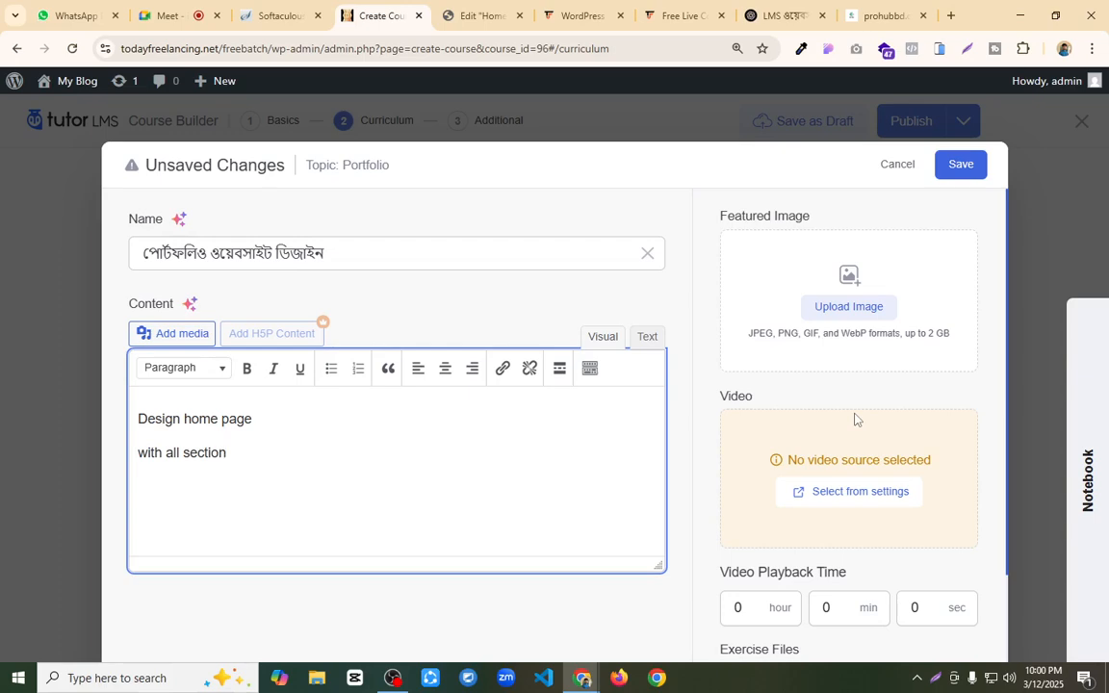
Step: Save the lesson and publish the course
left_click(951, 165)
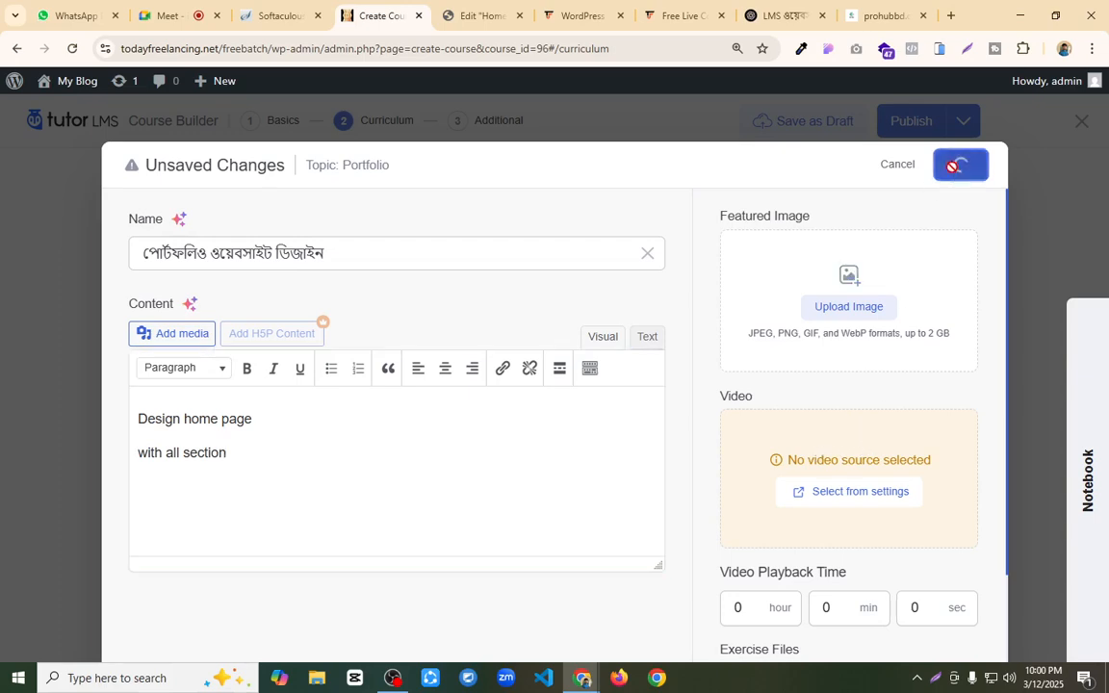
left_click(914, 126)
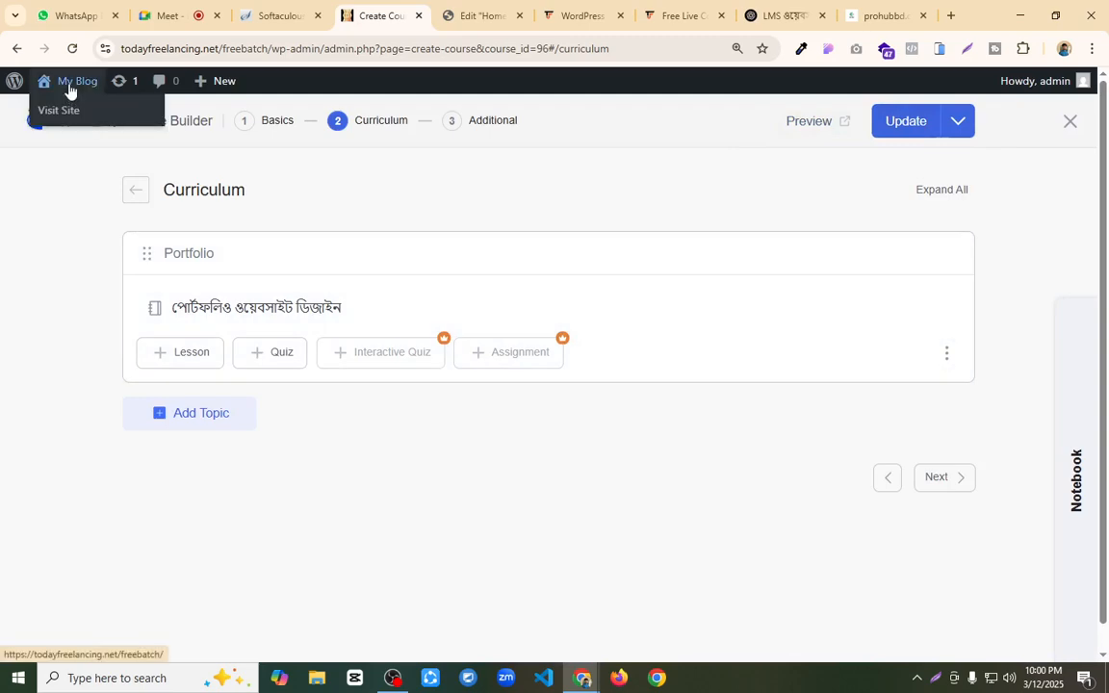
Step: Open the site in a separate tab, go to its WordPress dashboard and open the Tutor LMS settings
middle_click(70, 91)
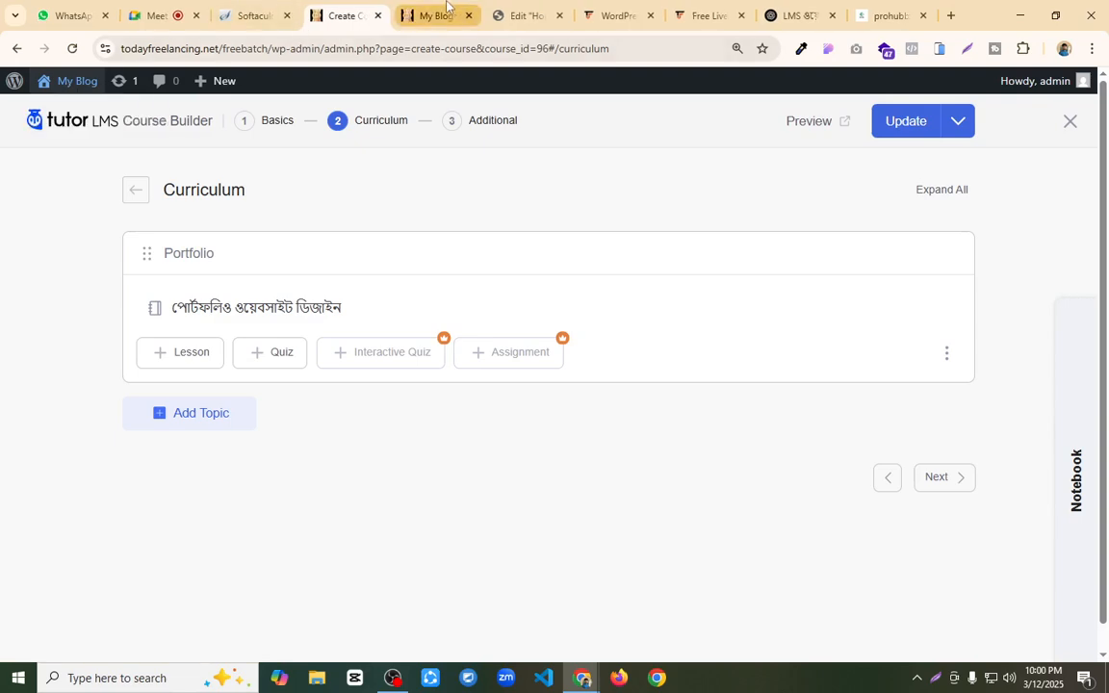
left_click(442, 15)
mouse_move(72, 83)
left_click(66, 110)
mouse_move(82, 211)
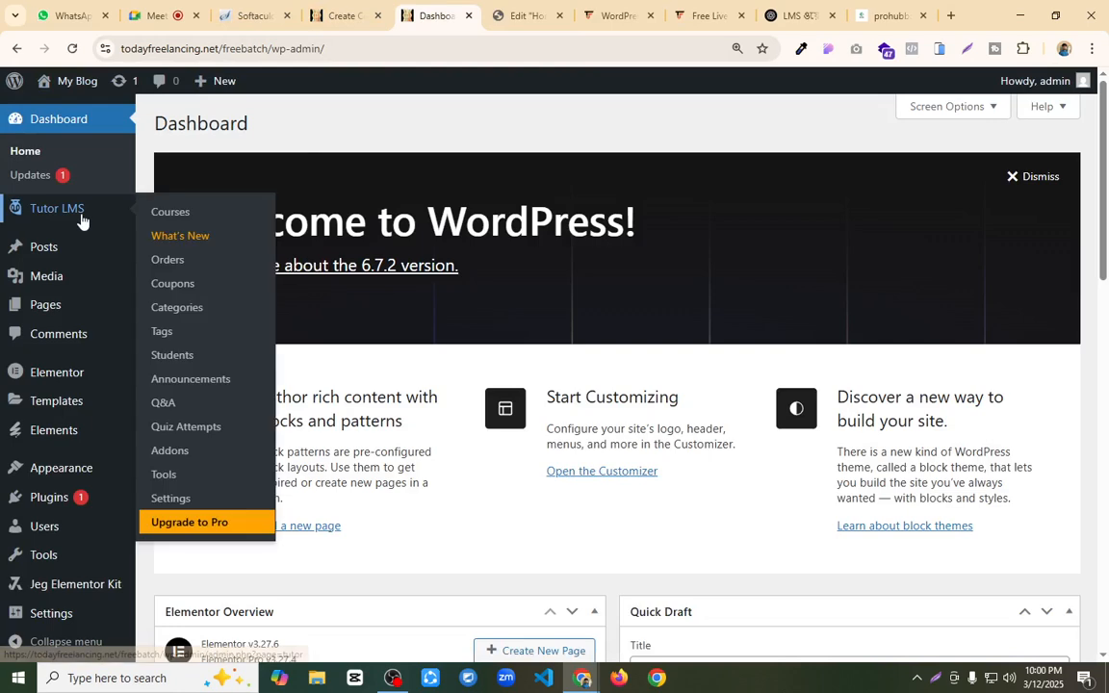
left_click(172, 498)
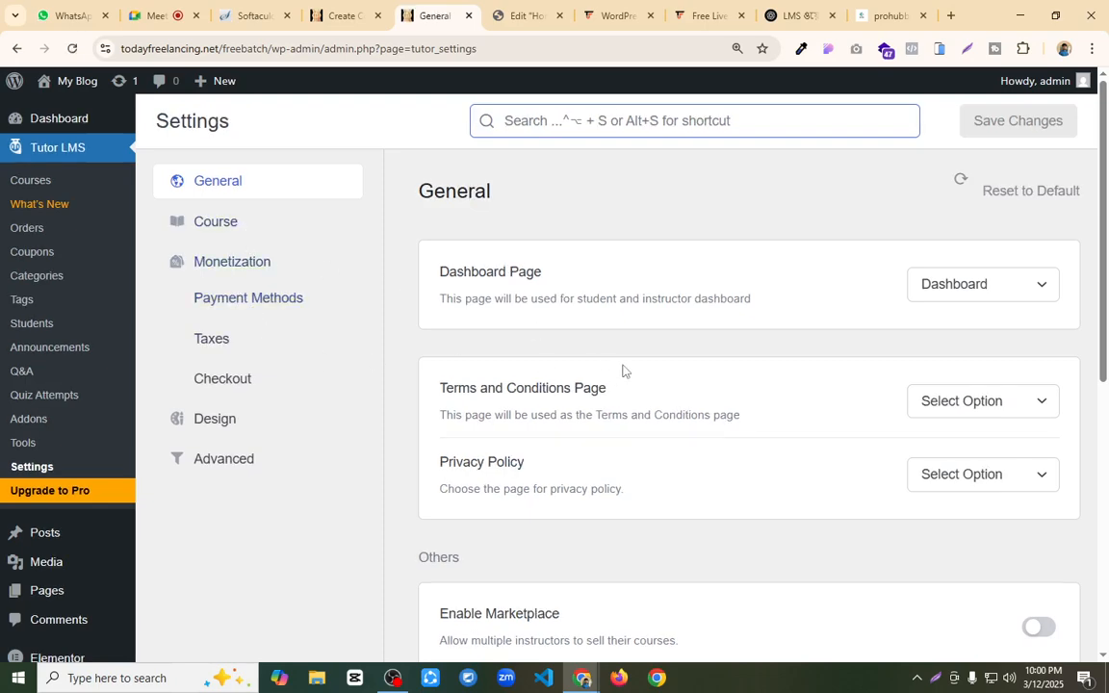
Step: In the design settings, enable the Tutor Player for both YouTube and Vimeo and save the changes
scroll(623, 372, "down", 5)
scroll(623, 371, "down", 1)
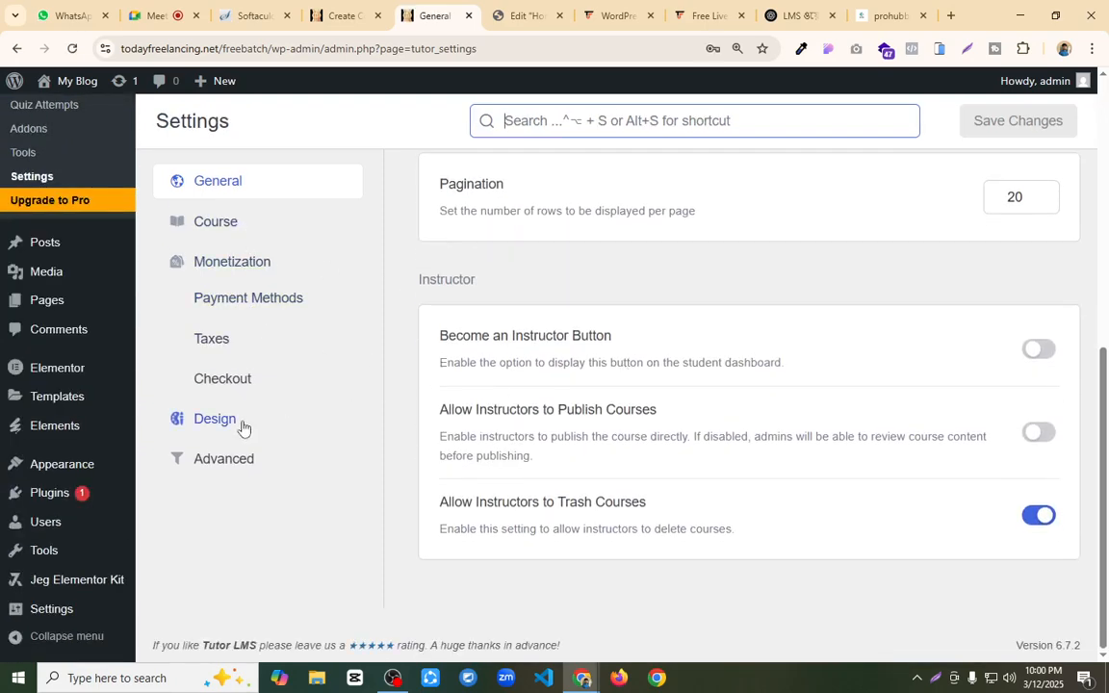
left_click(224, 460)
scroll(700, 425, "down", 3)
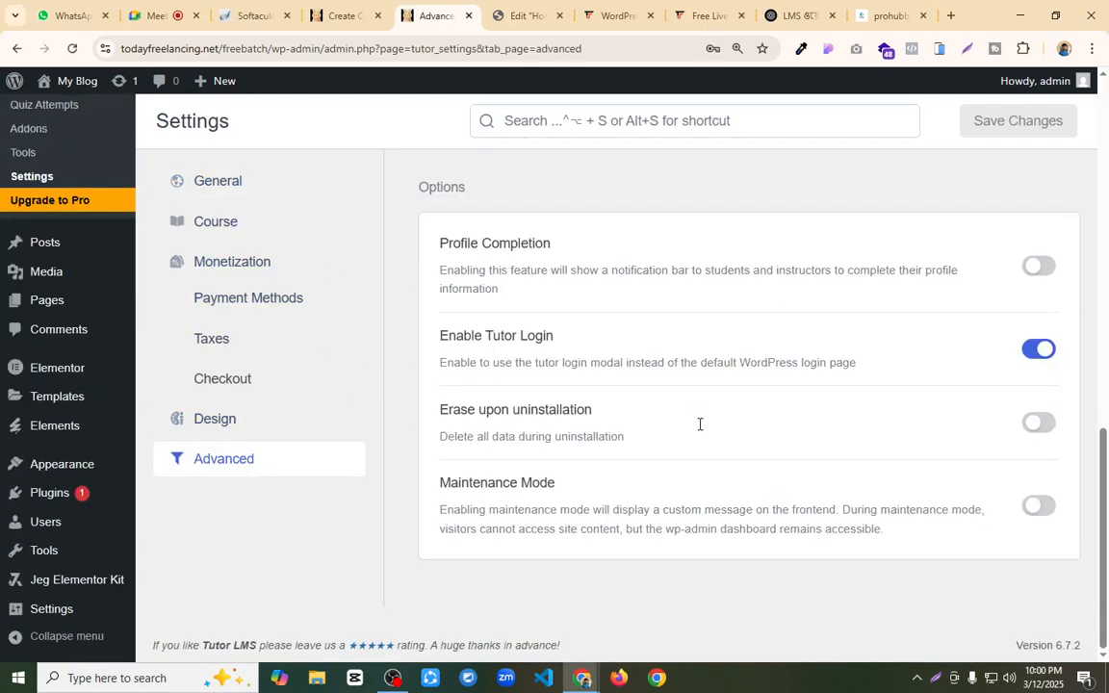
left_click(235, 420)
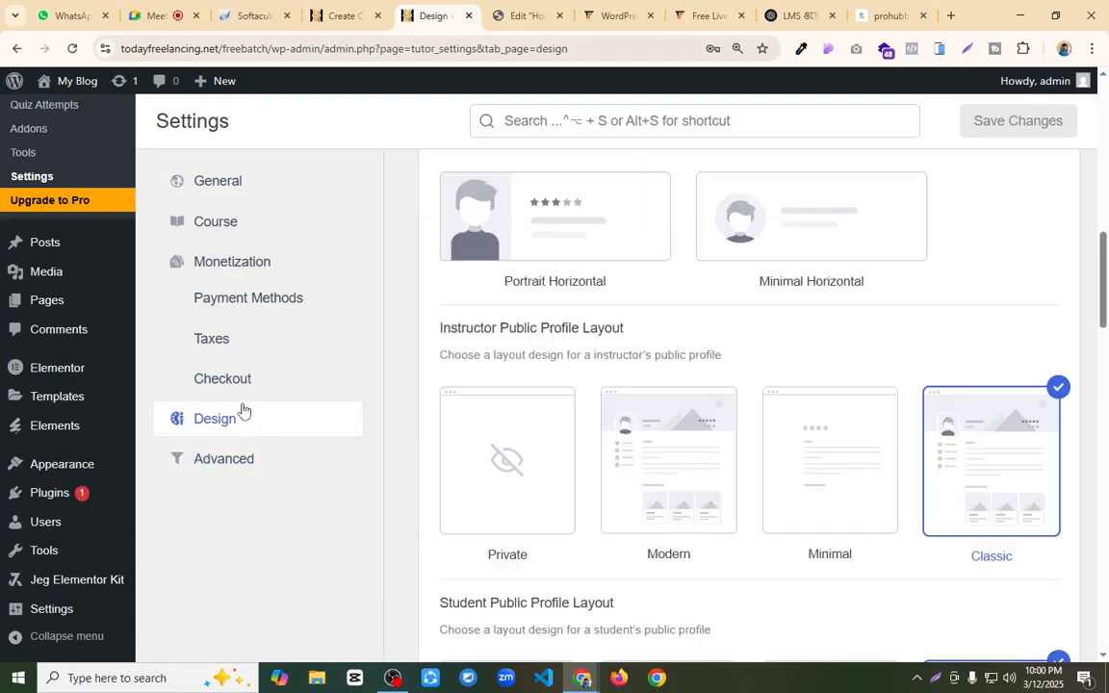
scroll(707, 447, "down", 1)
scroll(707, 447, "down", 15)
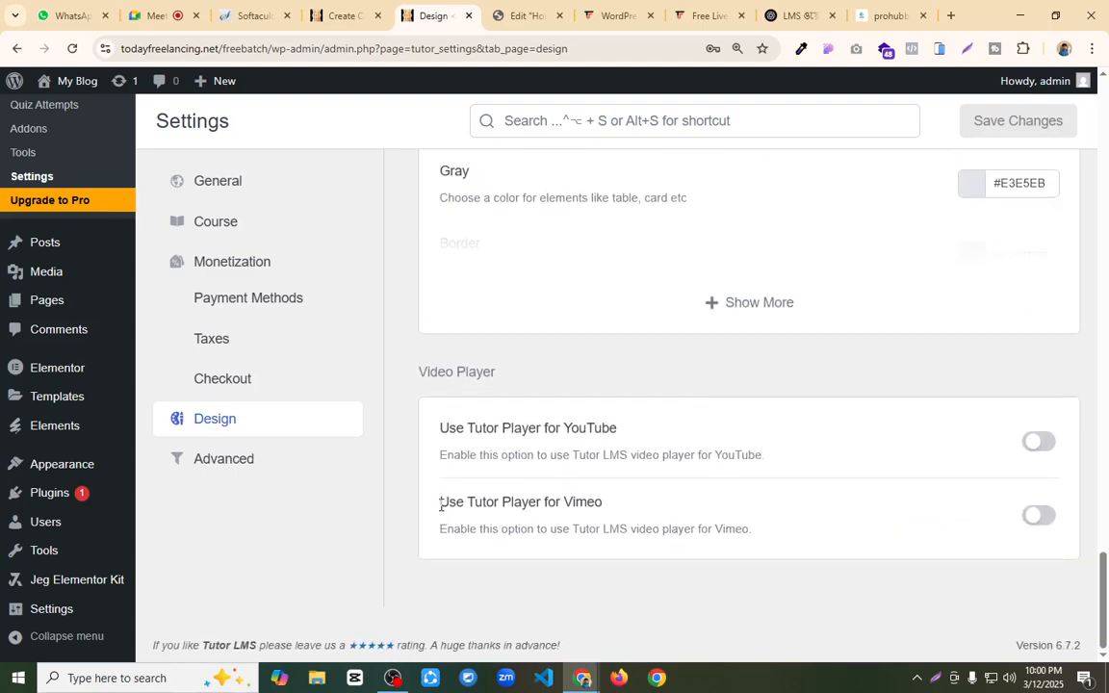
left_click_drag(449, 427, 631, 430)
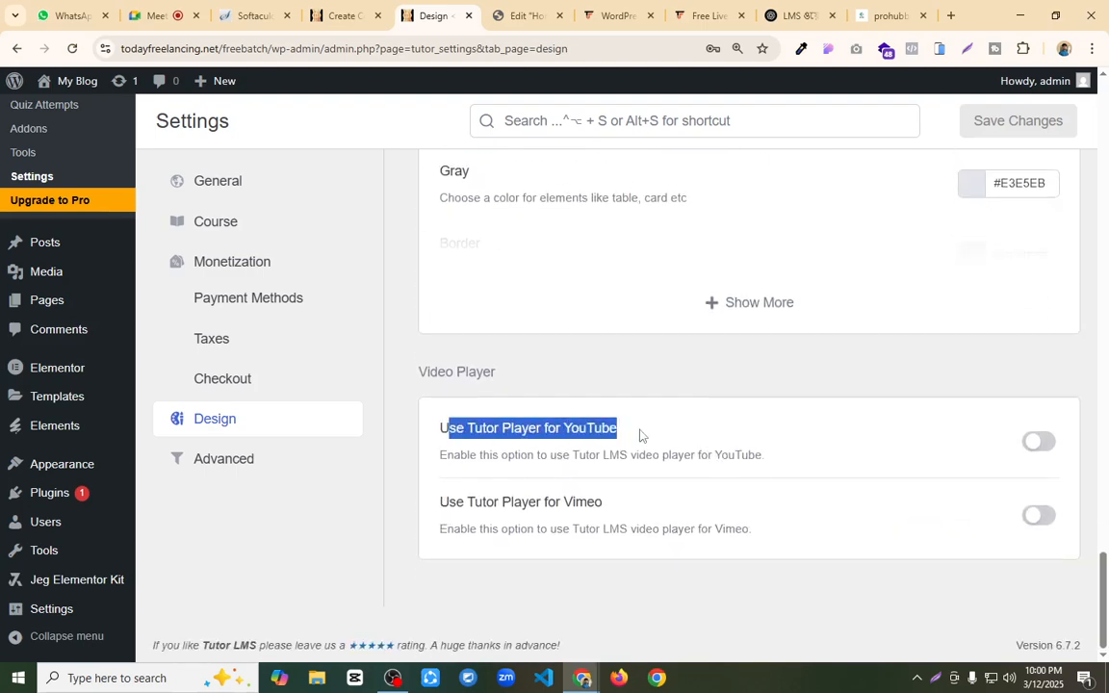
left_click(1030, 441)
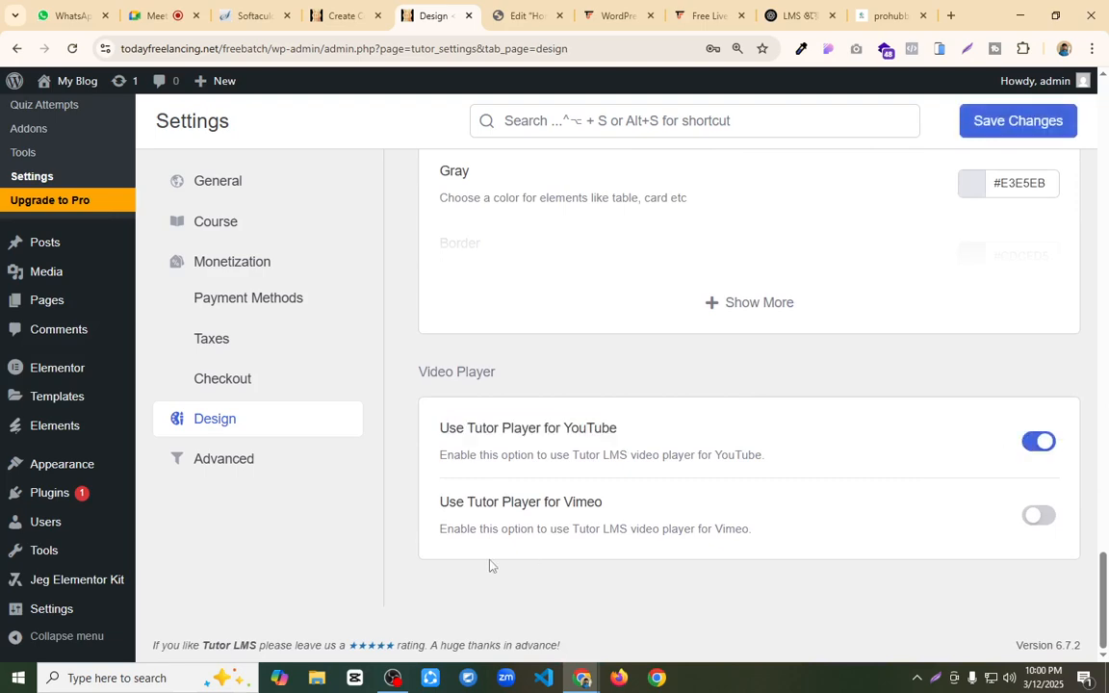
left_click(1040, 517)
left_click(1056, 122)
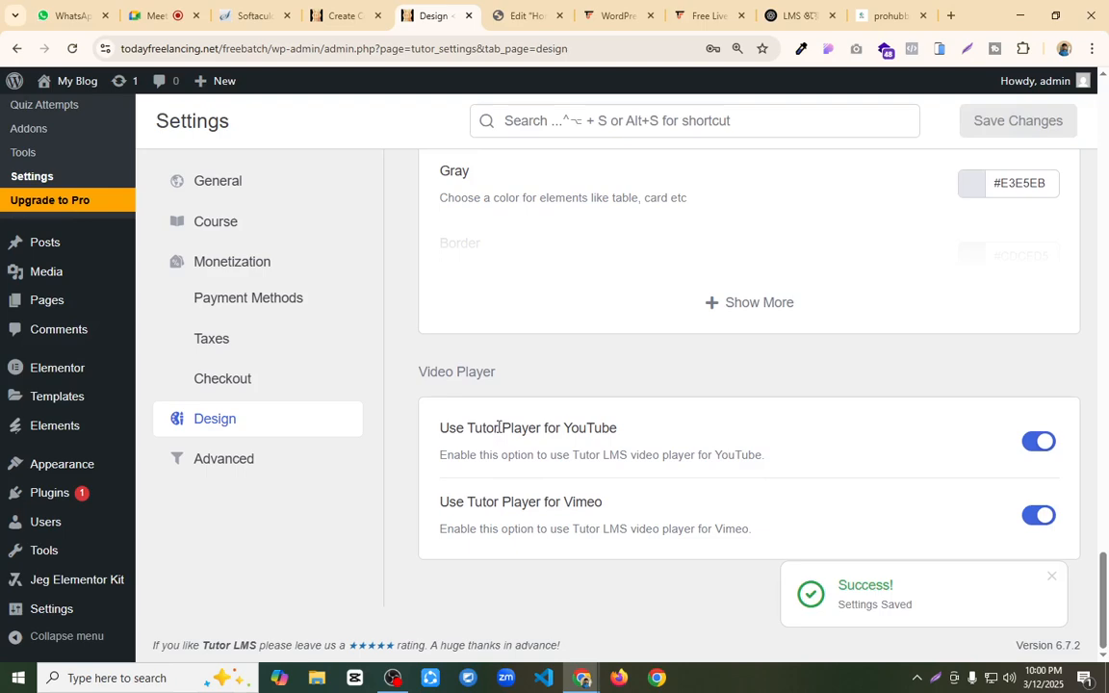
Step: In the course settings, enable External URL, YouTube, Vimeo, Embedded and Shortcode as preferred video sources and save
left_click(219, 227)
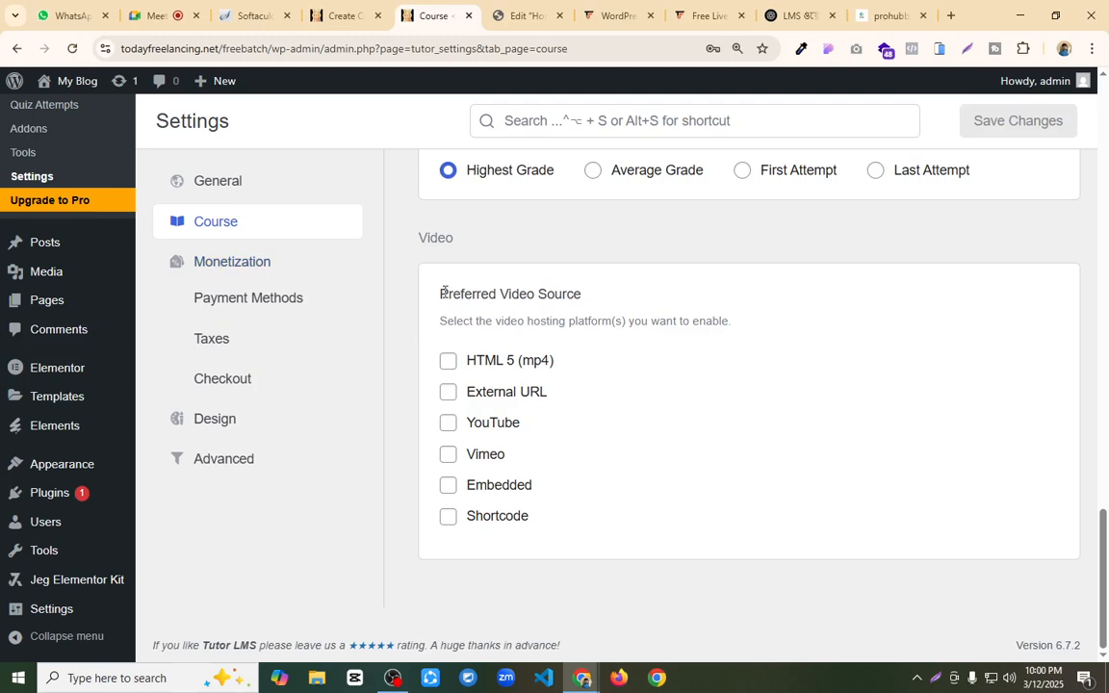
left_click_drag(444, 292, 652, 303)
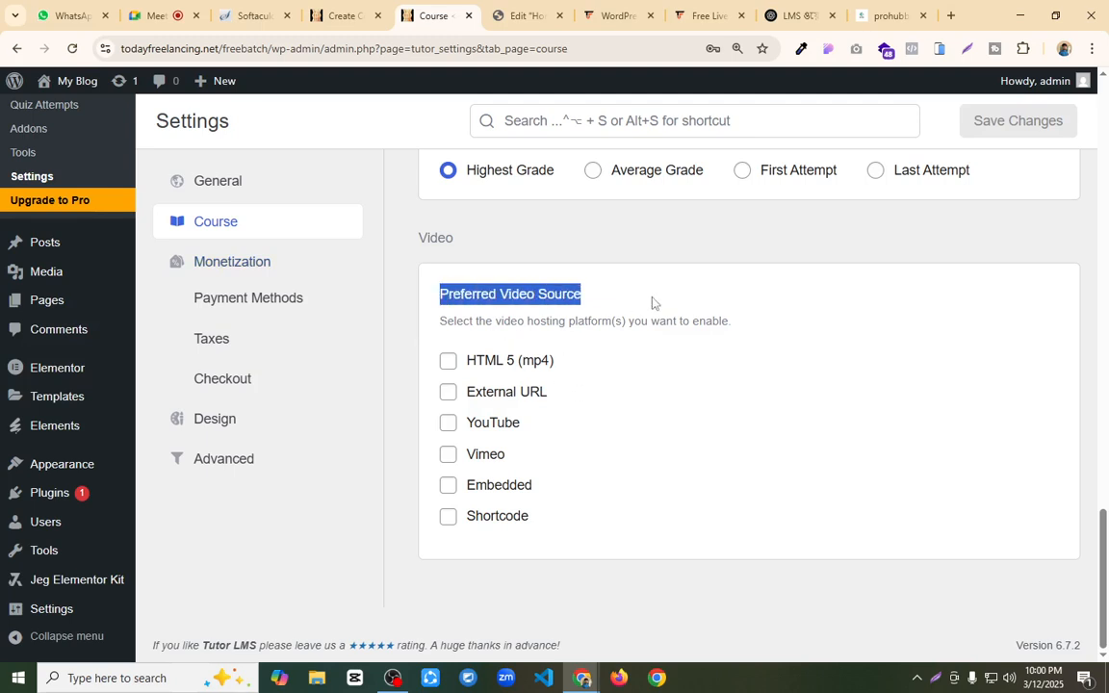
left_click(449, 422)
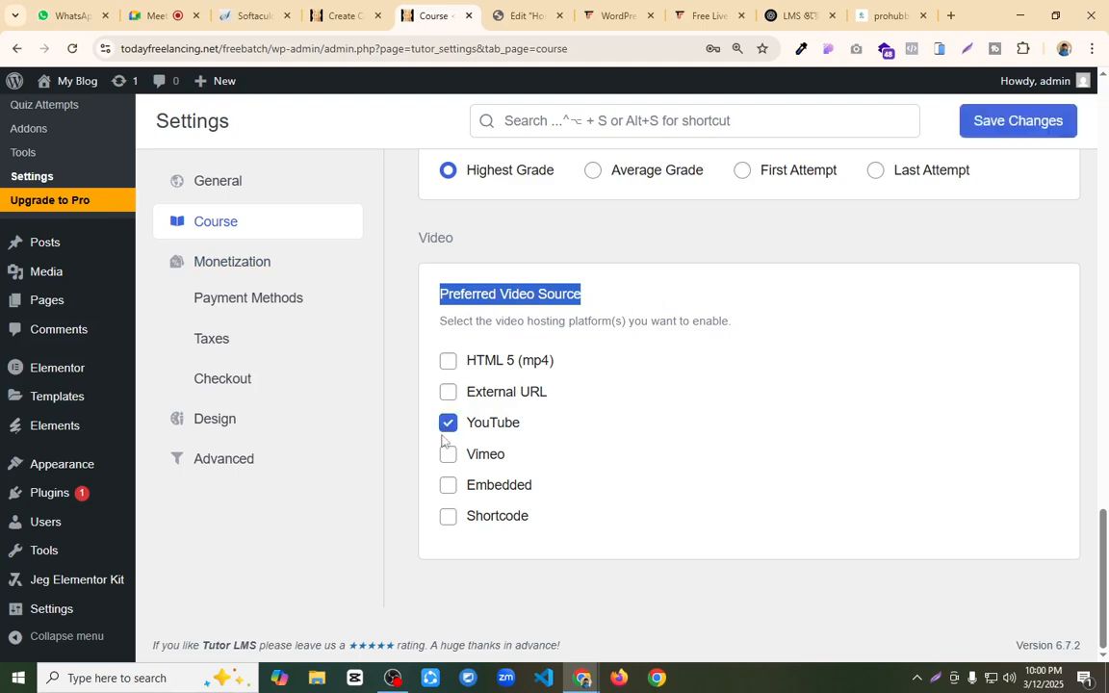
left_click(448, 456)
left_click(448, 486)
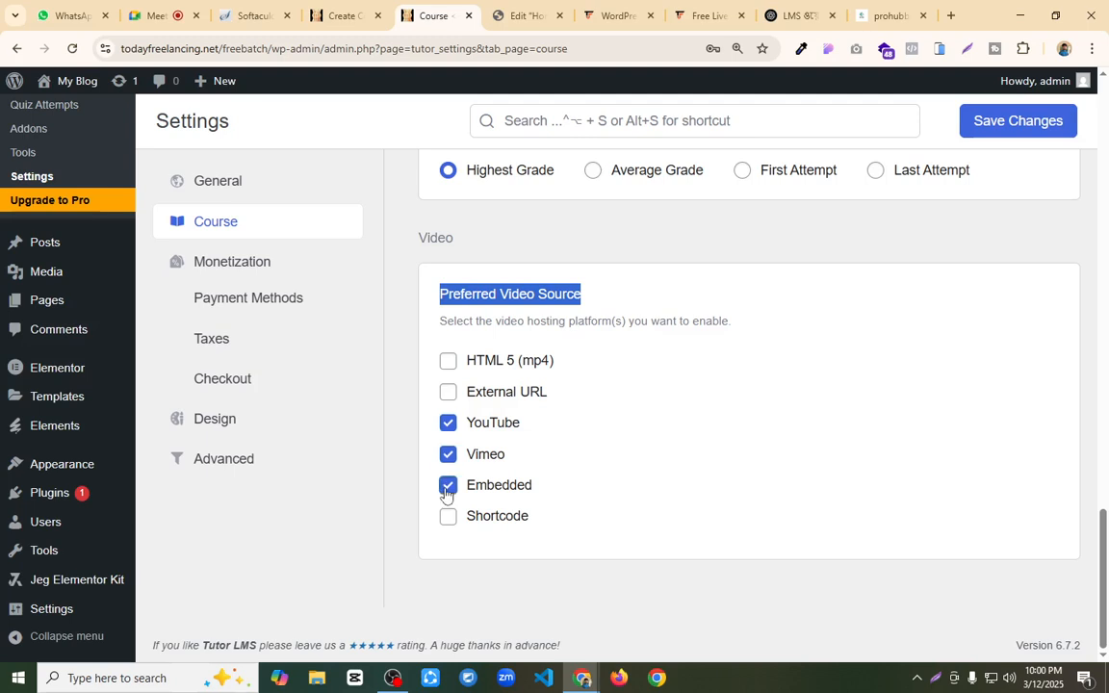
left_click(447, 520)
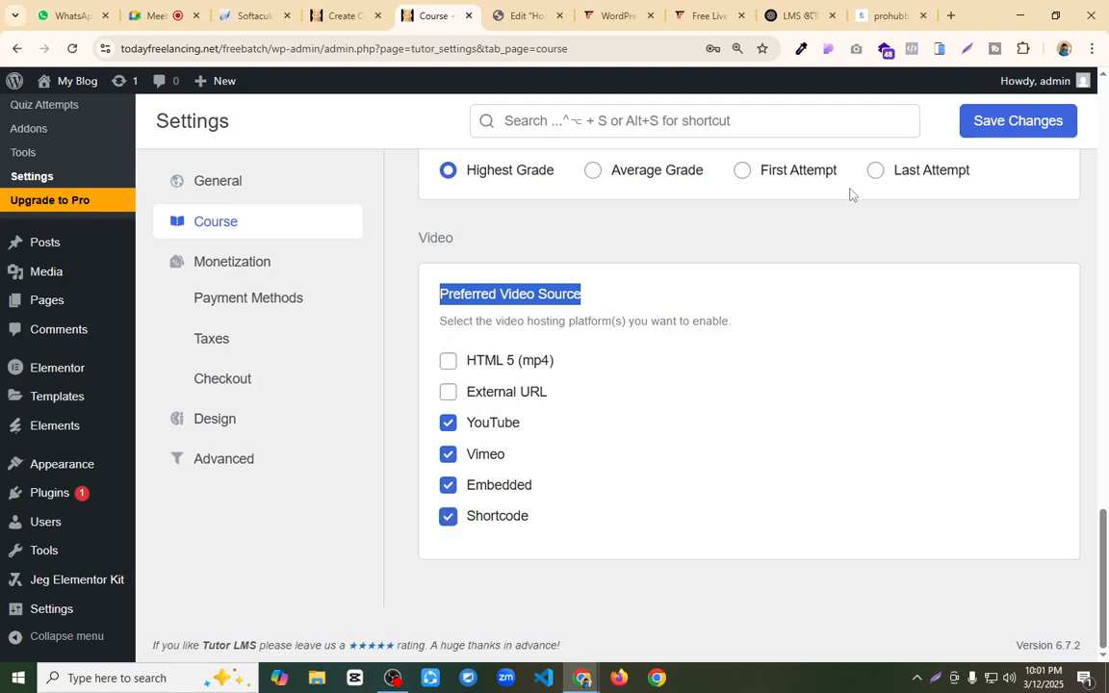
left_click(448, 392)
left_click(986, 126)
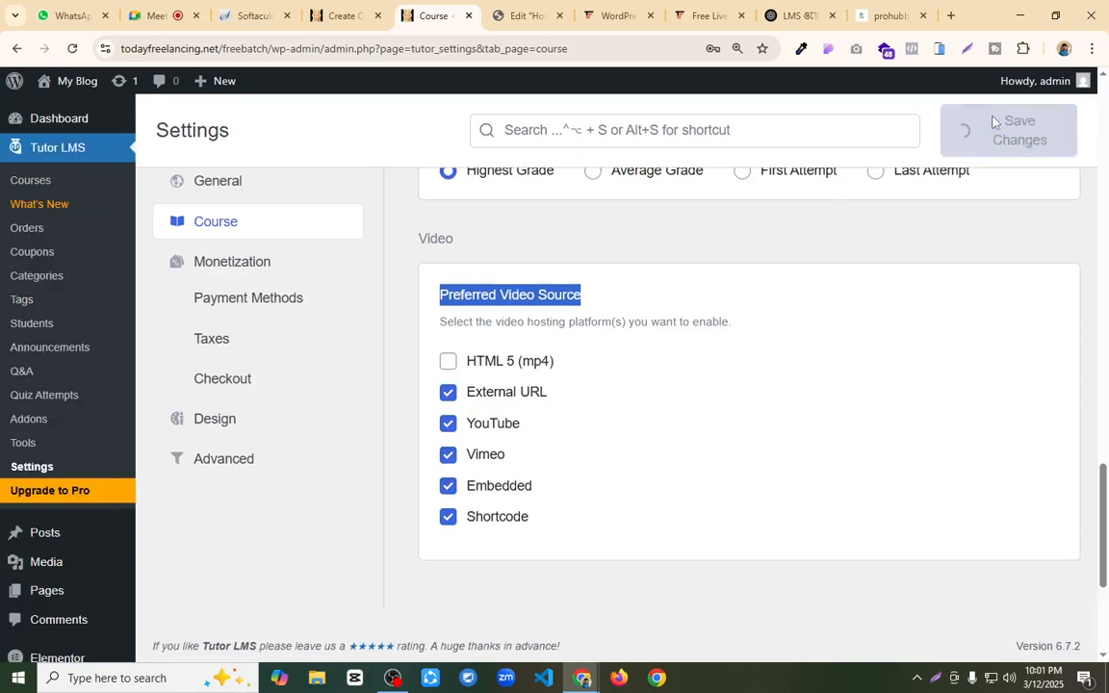
Step: Reload the course builder, open the "পোর্টফলিও ওয়েবসাইট ডিজাইন" lesson and choose YouTube as its video source
left_click(347, 15)
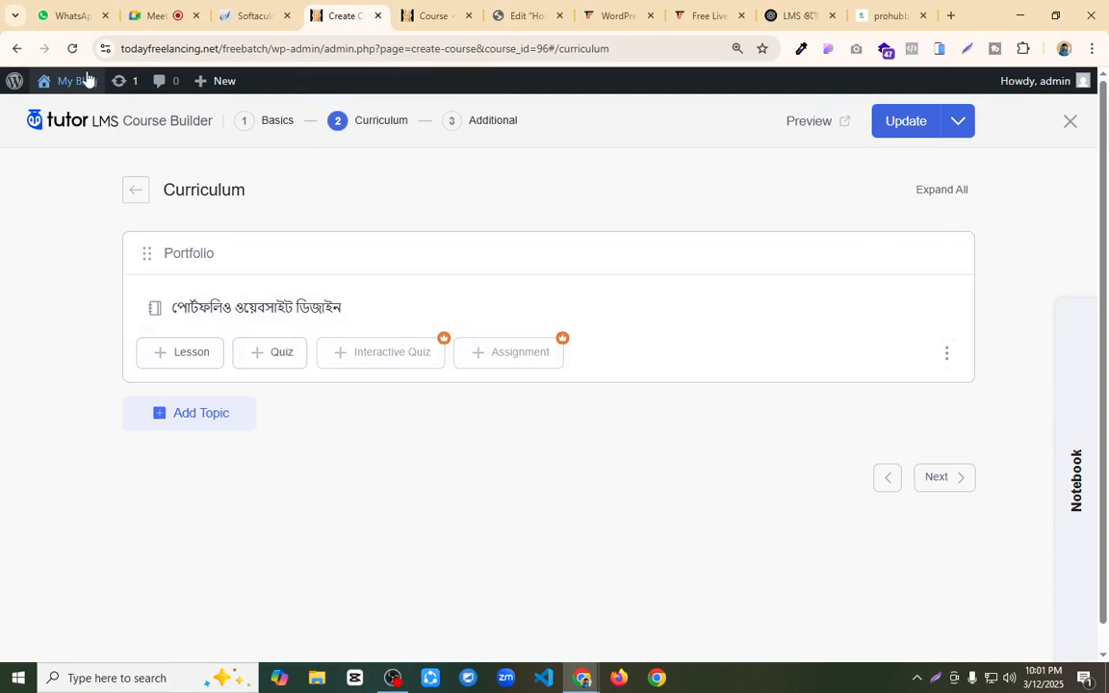
left_click(72, 49)
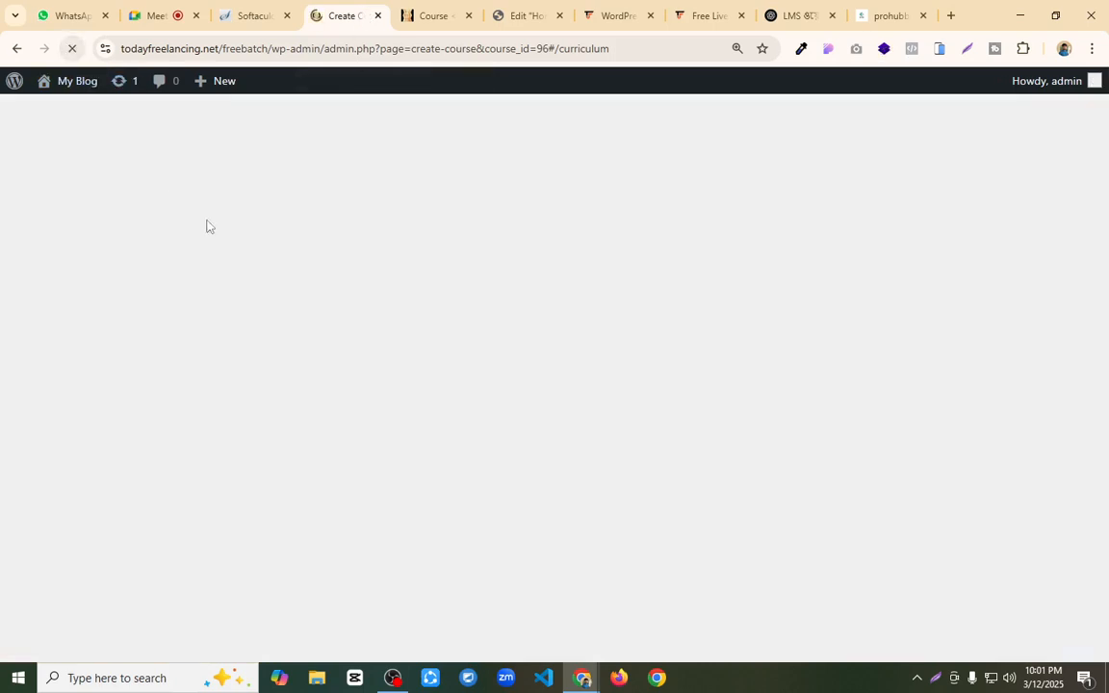
left_click(260, 315)
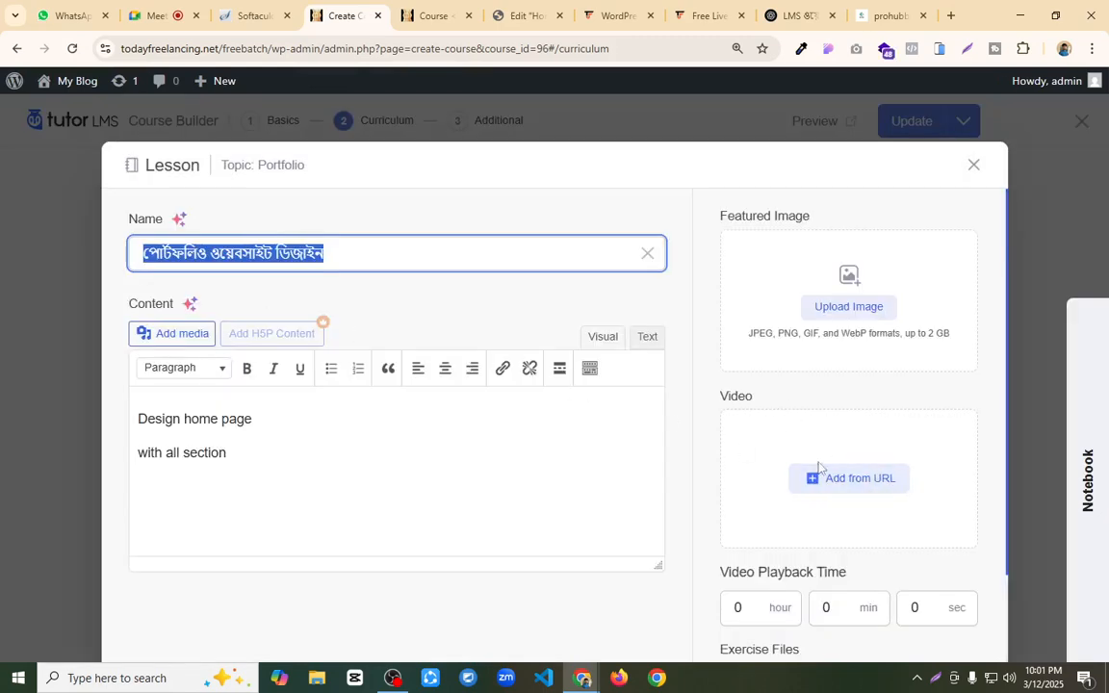
left_click(806, 483)
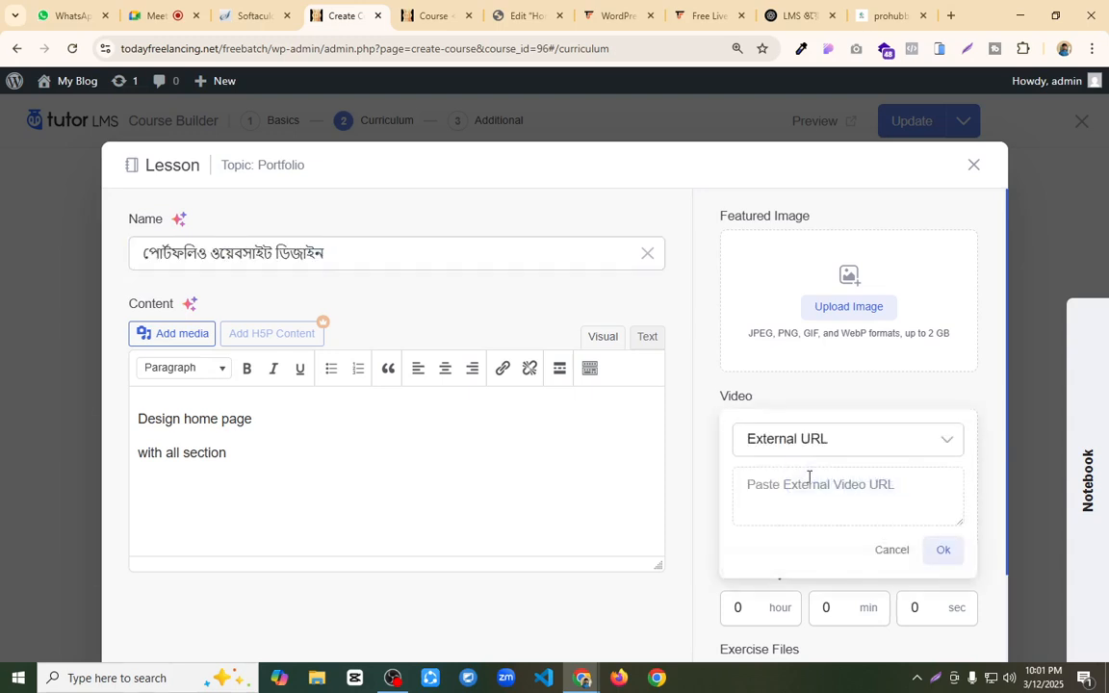
left_click(888, 441)
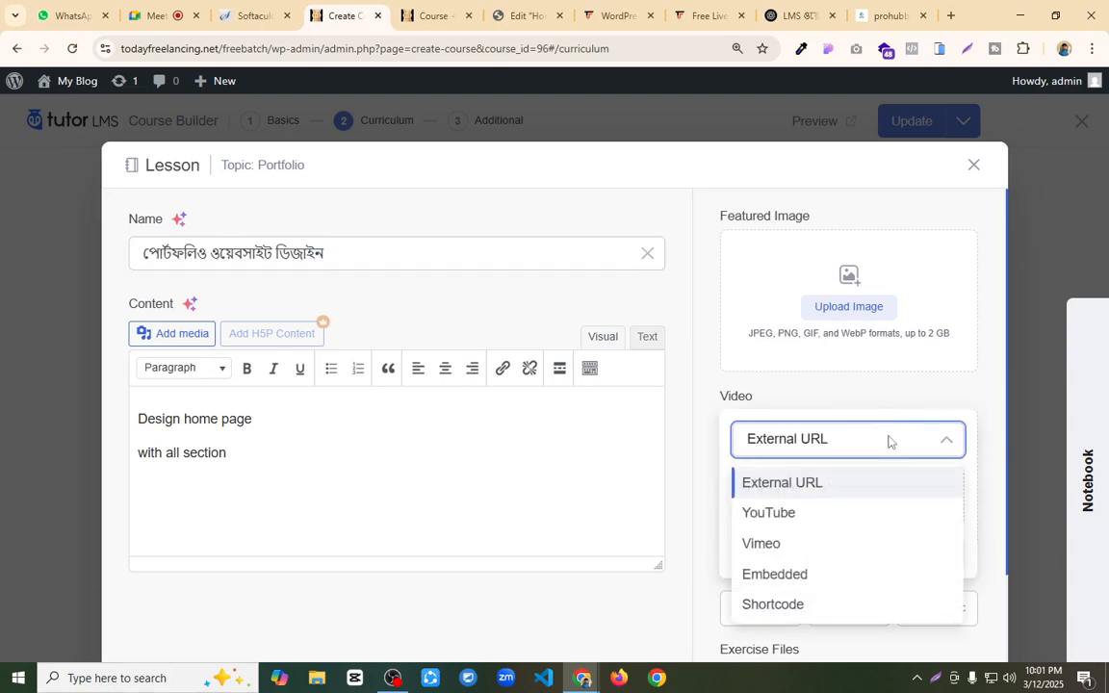
left_click(810, 513)
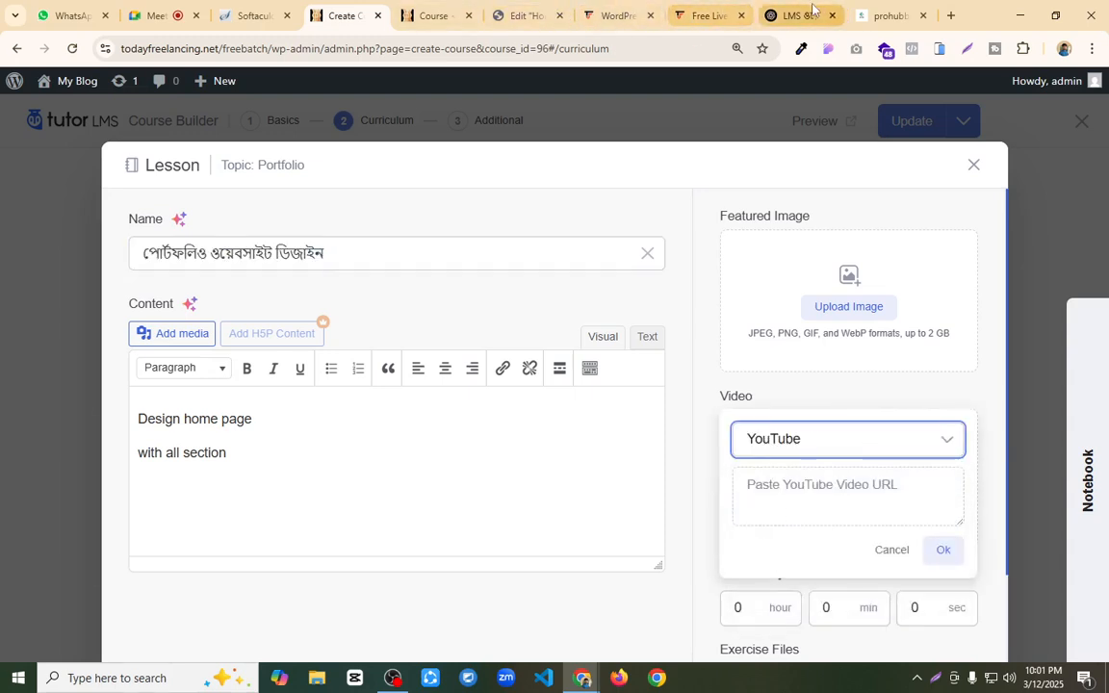
Step: Open the instructor's YouTube channel videos in a new tab and copy the link of the latest video, "WordPress WooCommerce Tutorial Bangla"
left_click(951, 15)
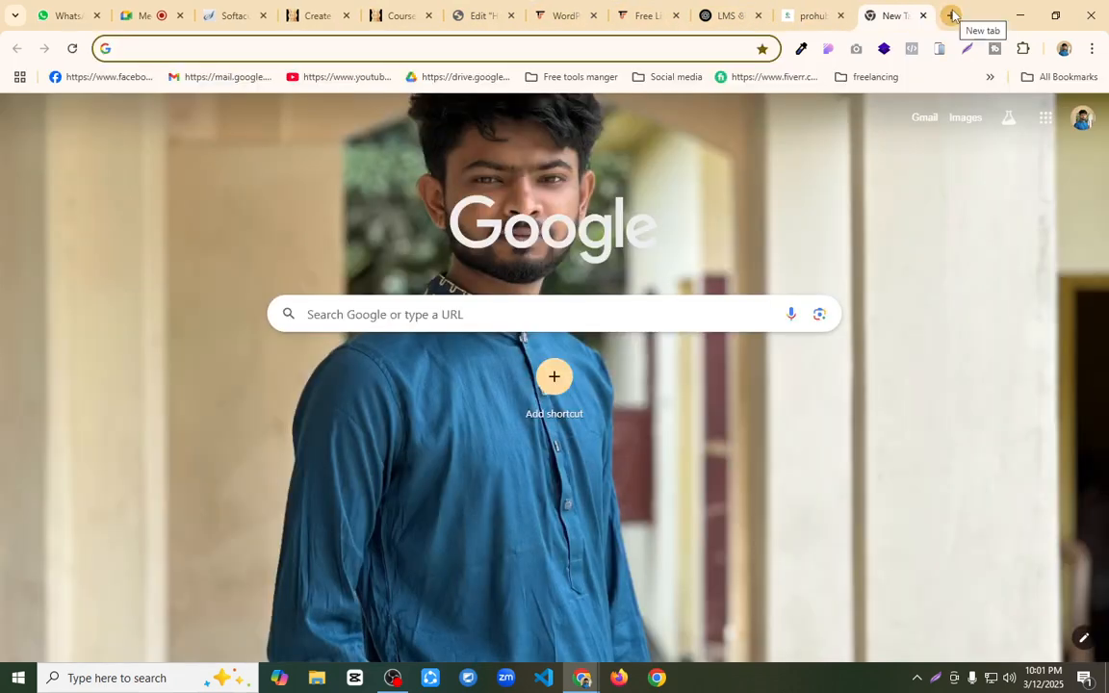
type("fl")
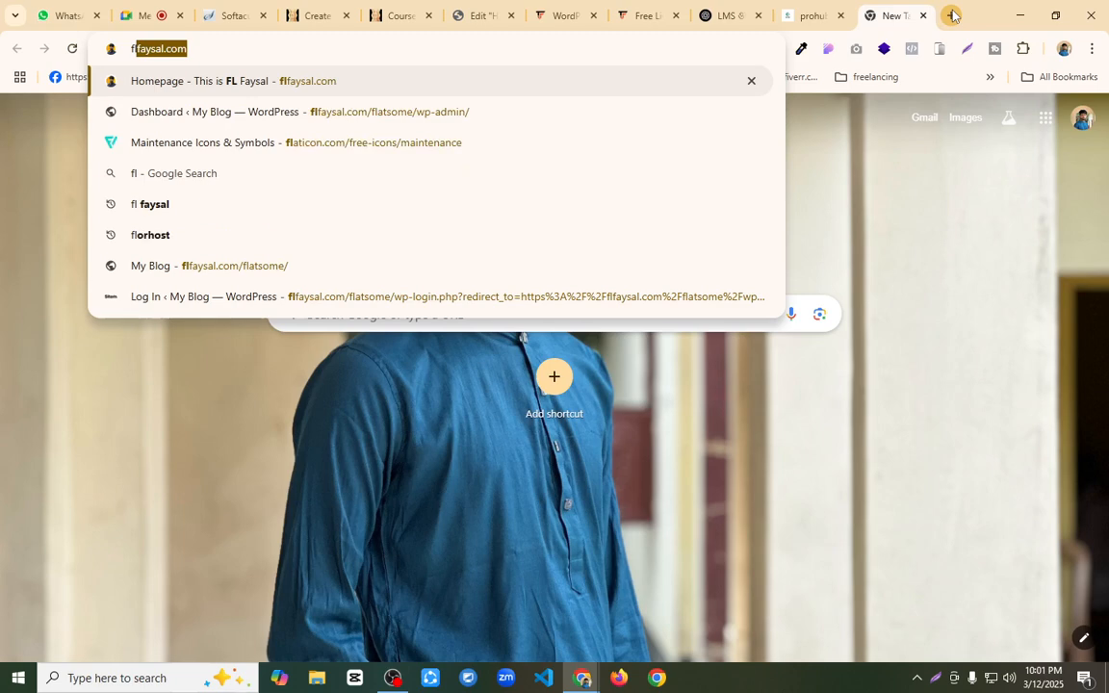
type(" fay")
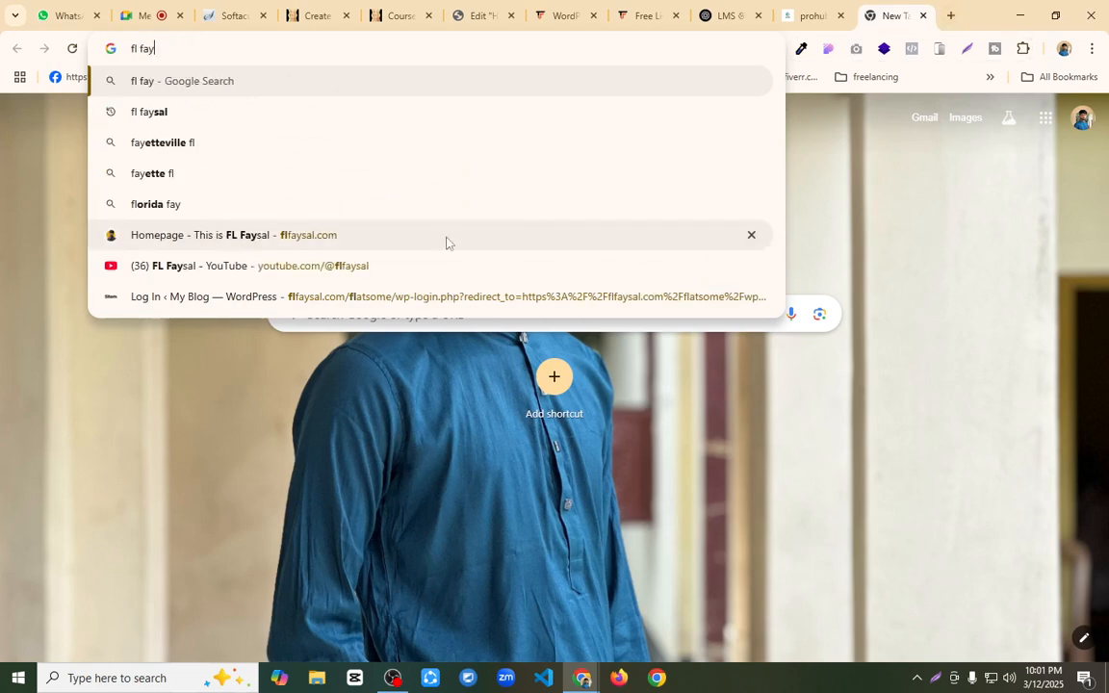
left_click(267, 268)
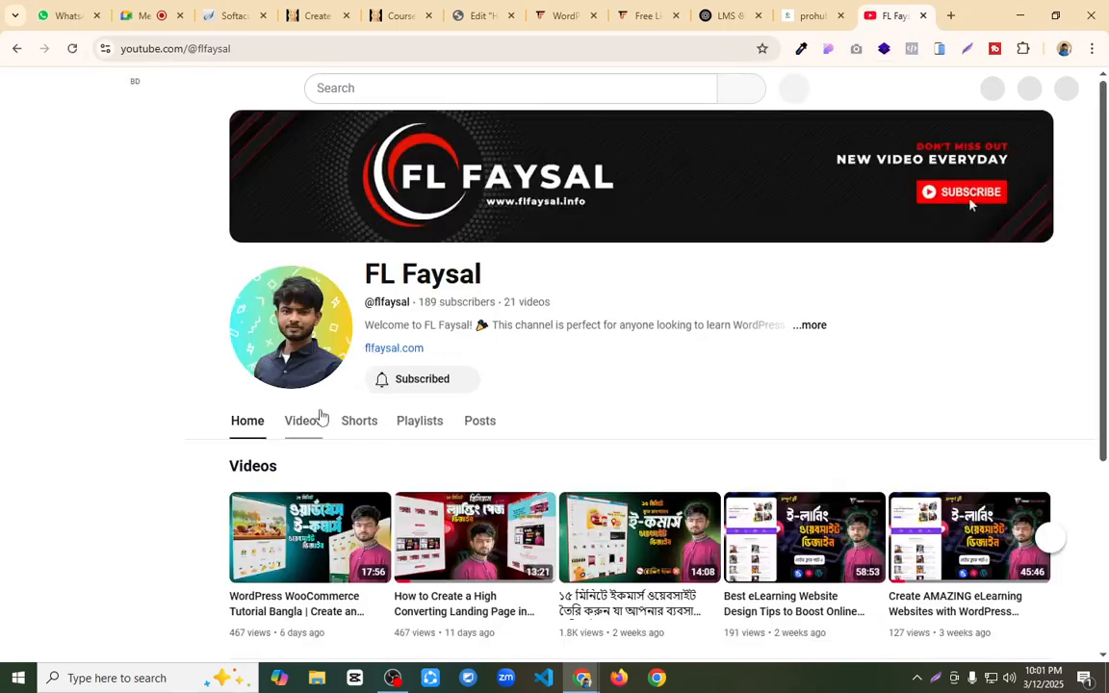
left_click(310, 424)
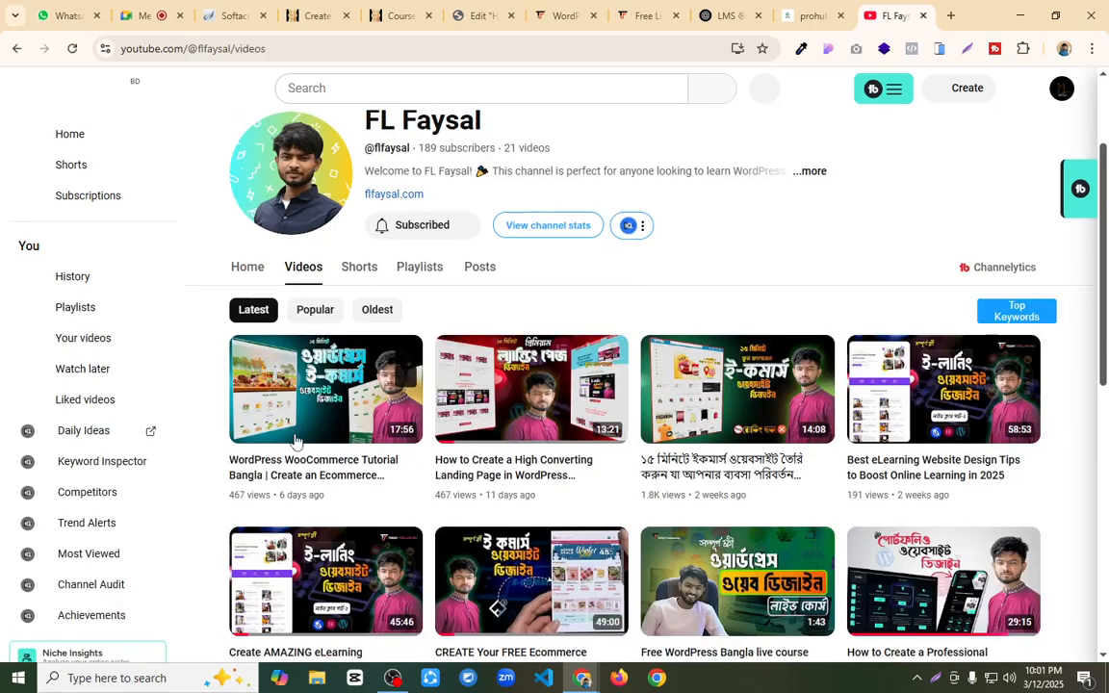
right_click(296, 440)
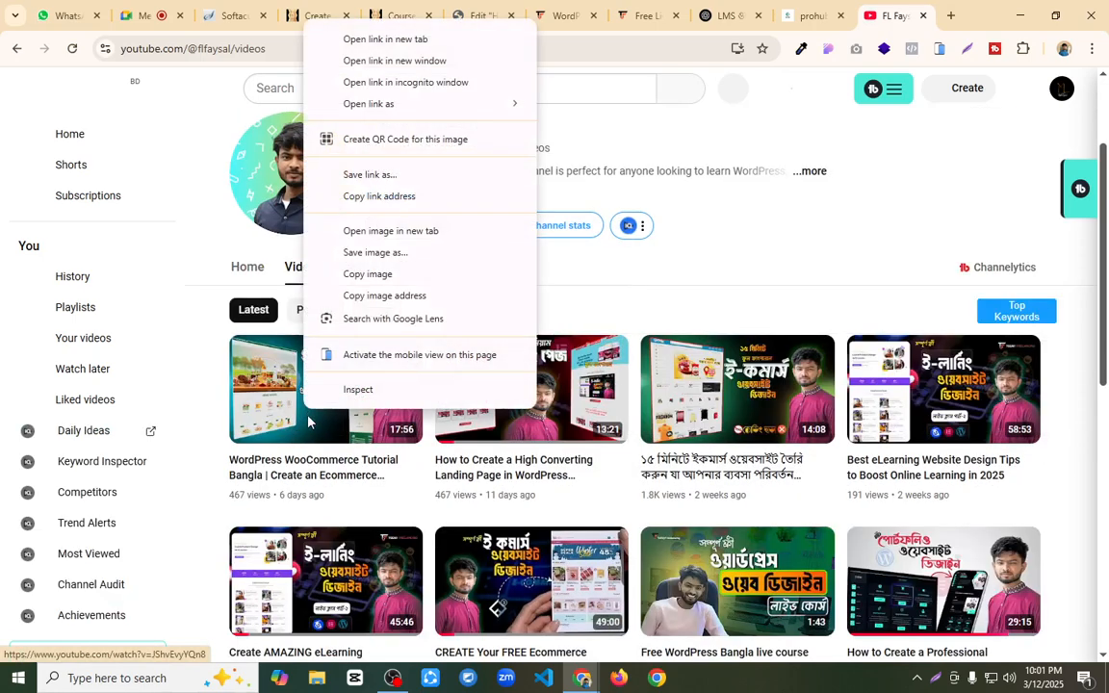
left_click(380, 197)
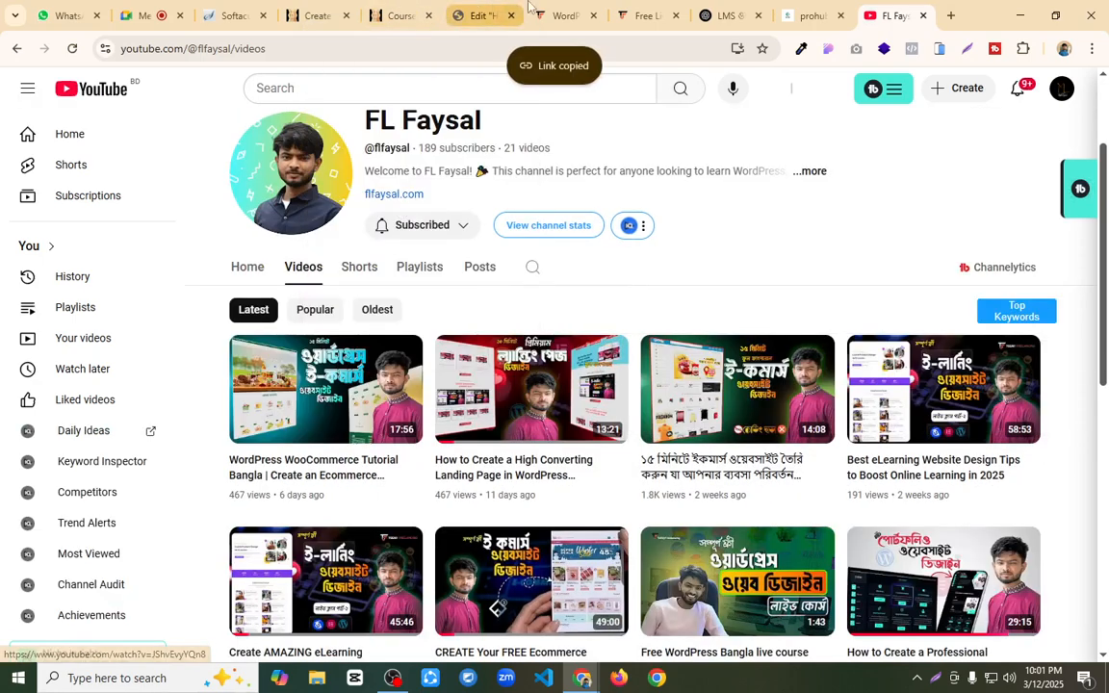
Step: Return to the course builder and add the copied YouTube link as the lesson's video
left_click(568, 16)
left_click(481, 15)
left_click(318, 15)
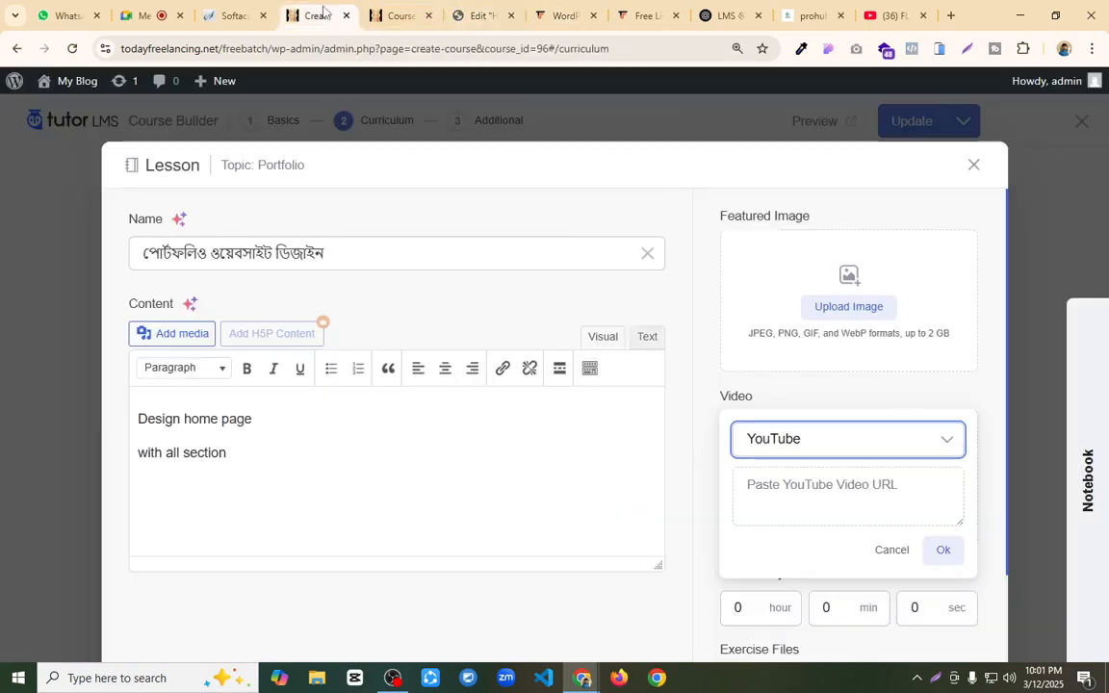
left_click(792, 485)
key("ctrl+v")
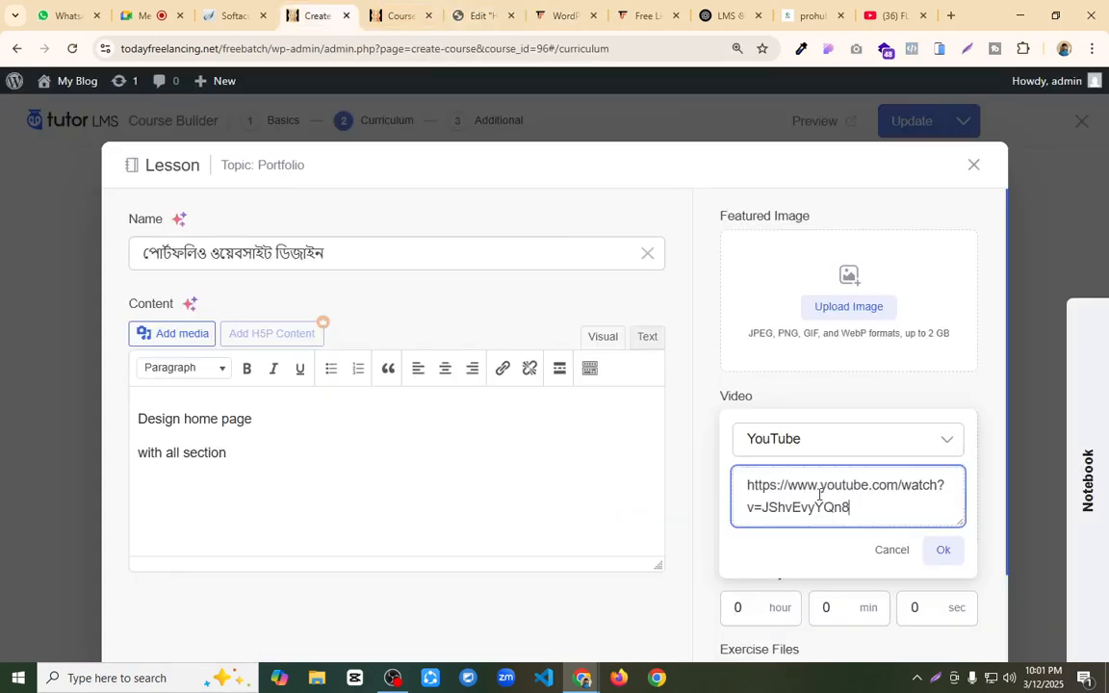
left_click(944, 550)
Step: Set the lesson's video playback time to 17 minutes 56 seconds and look at the media library for exercise files without attaching anything
scroll(832, 367, "down", 3)
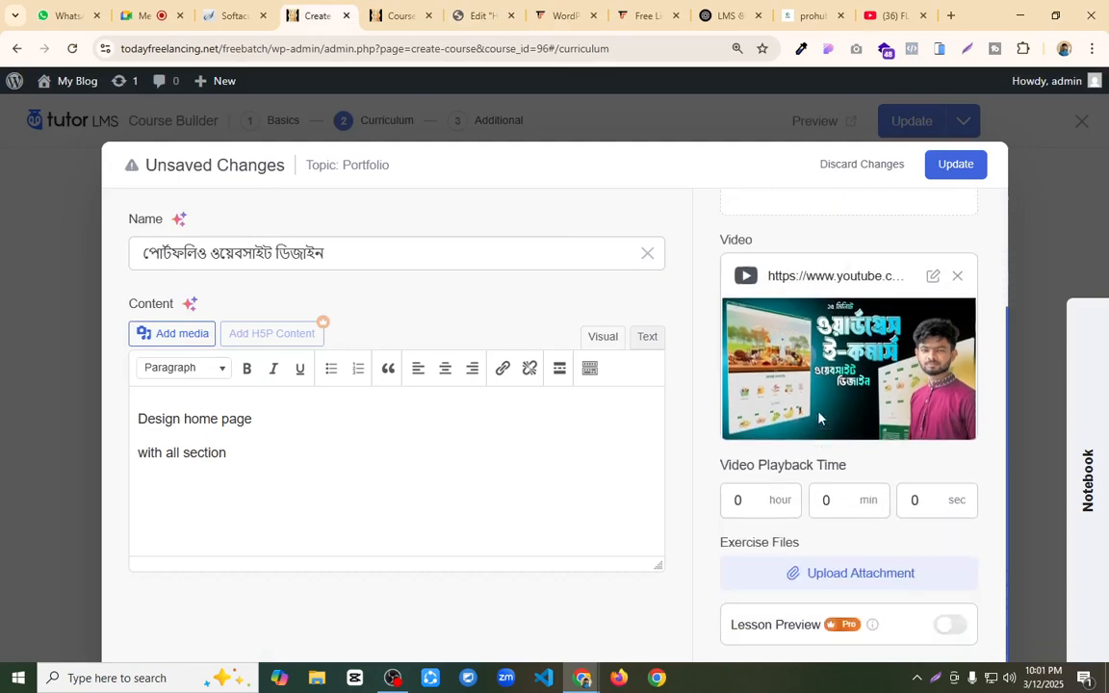
left_click(757, 502)
left_click(891, 15)
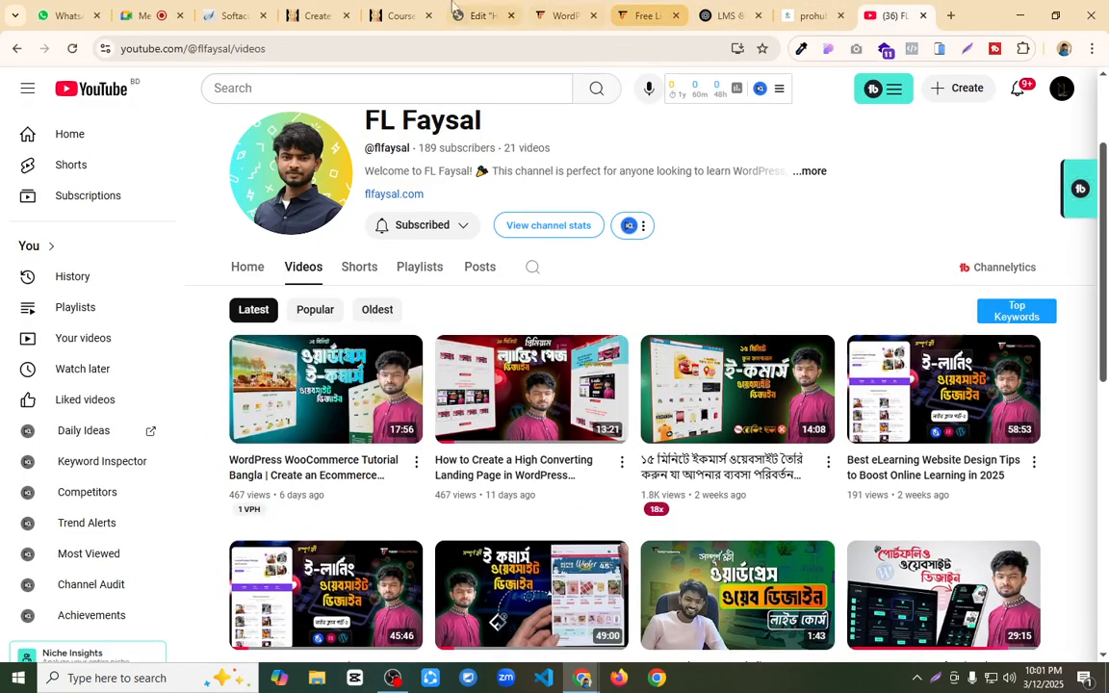
left_click(318, 15)
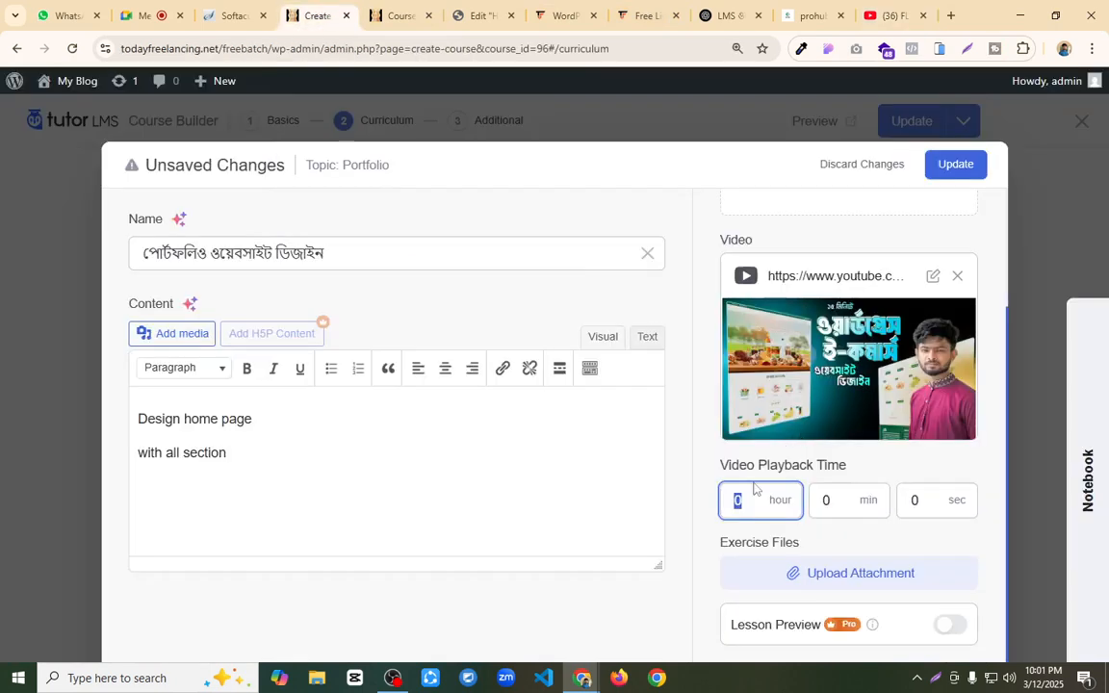
left_click(821, 500)
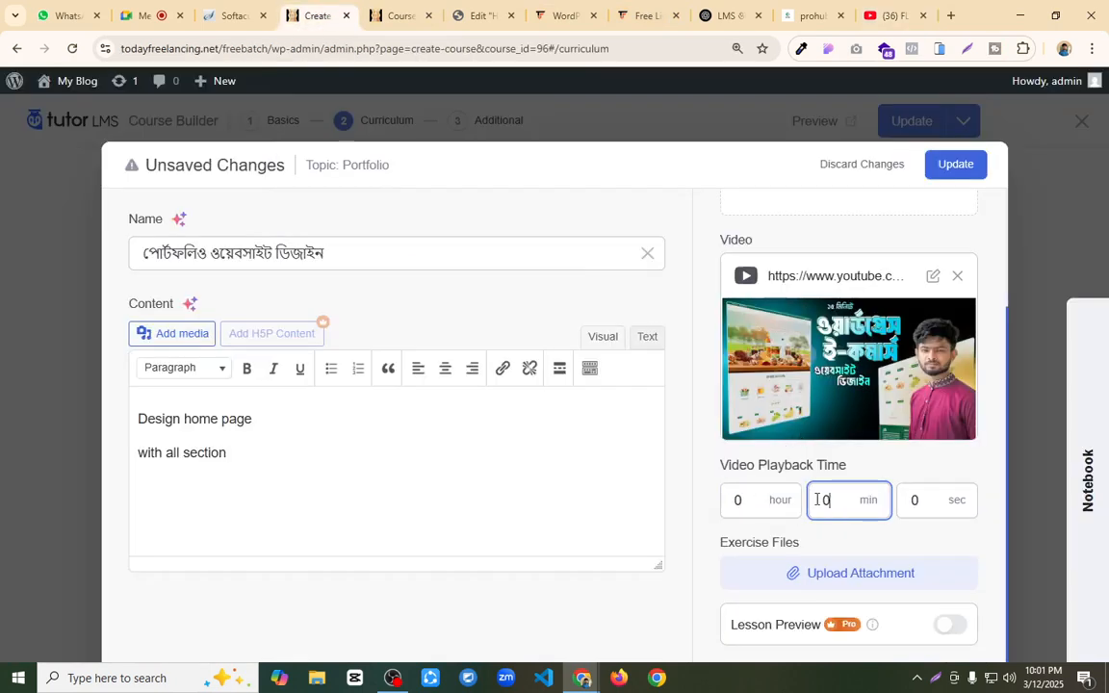
left_click(905, 493)
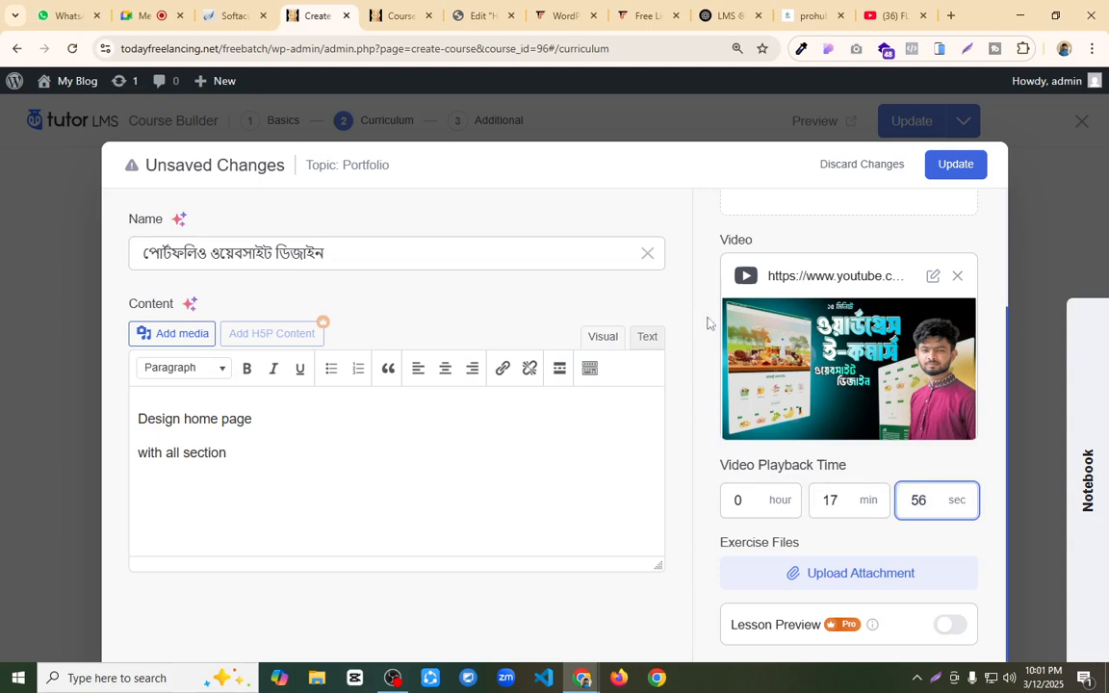
left_click(855, 575)
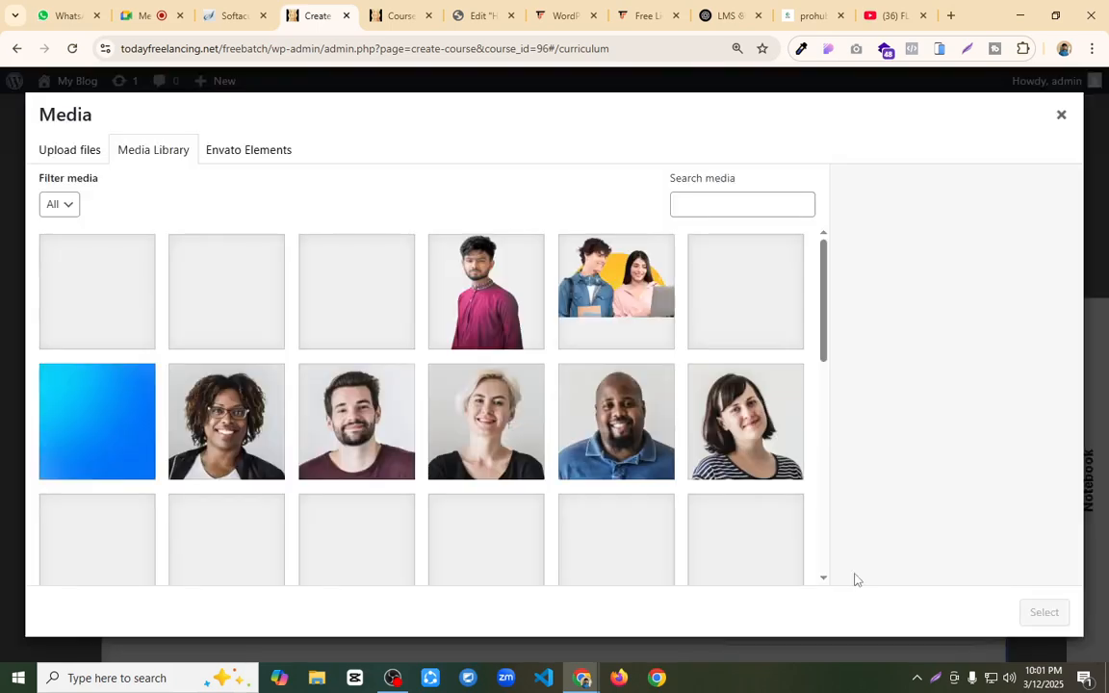
left_click(1060, 115)
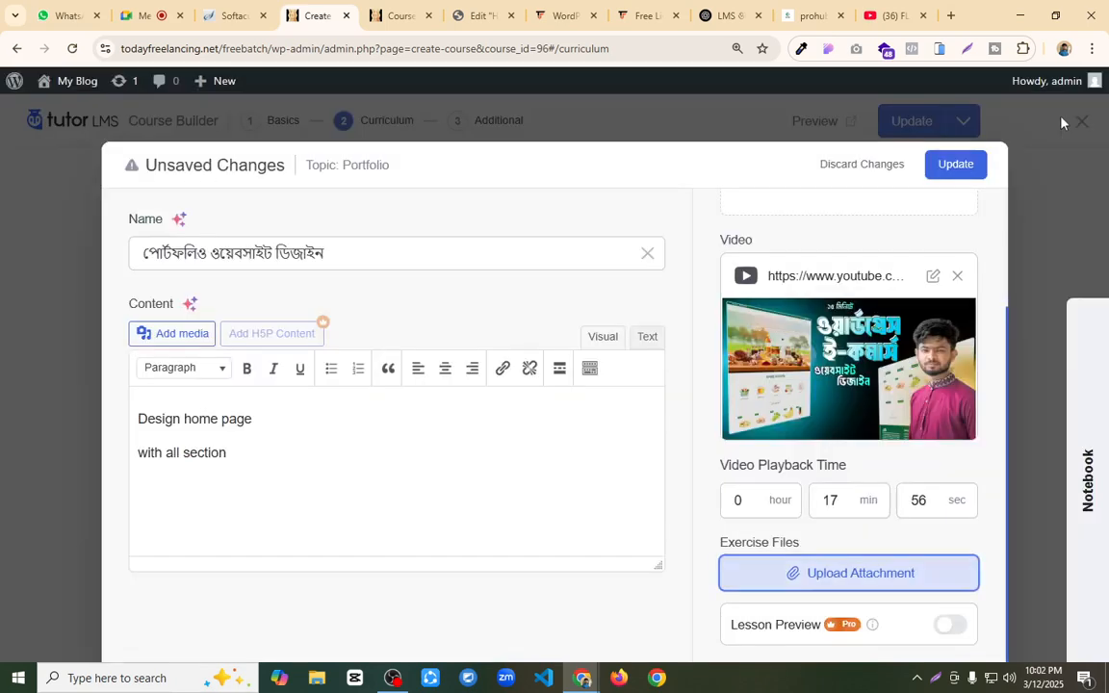
Step: Save the changes to the open "পোর্টফলিও ওয়েবসাইট ডিজাইন" lesson
left_click(958, 165)
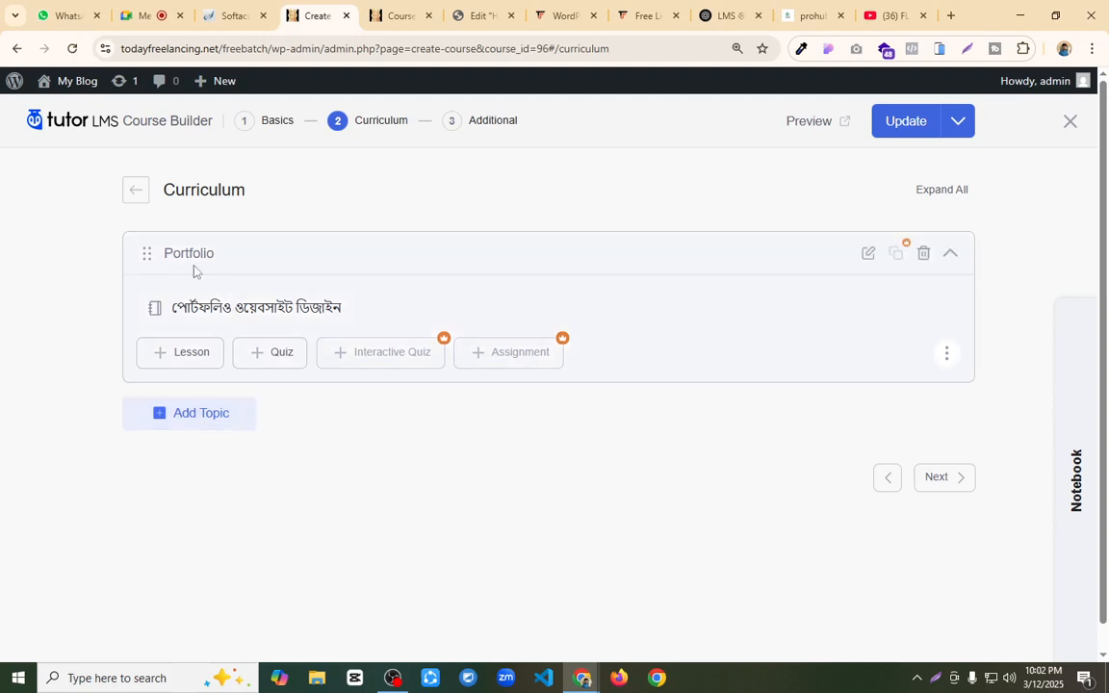
Step: Add a topic titled "ই কমার্স ওয়েবসাইট ডিজাইন", copied from the Free Live Course page, and start a new lesson in it
left_click(213, 426)
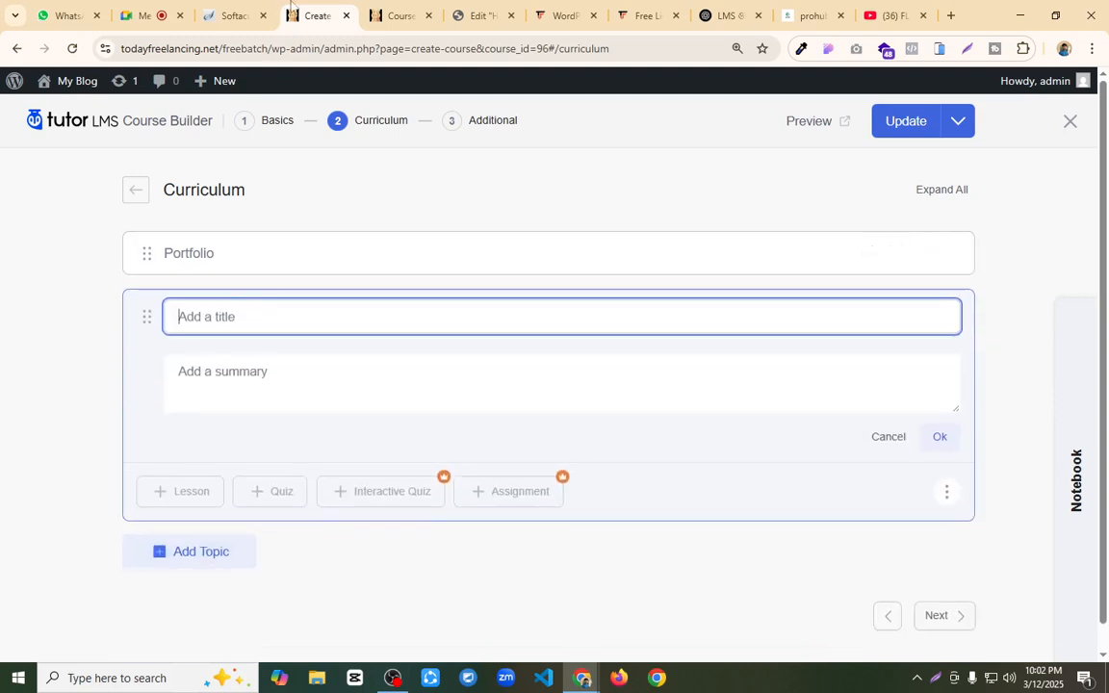
left_click(566, 16)
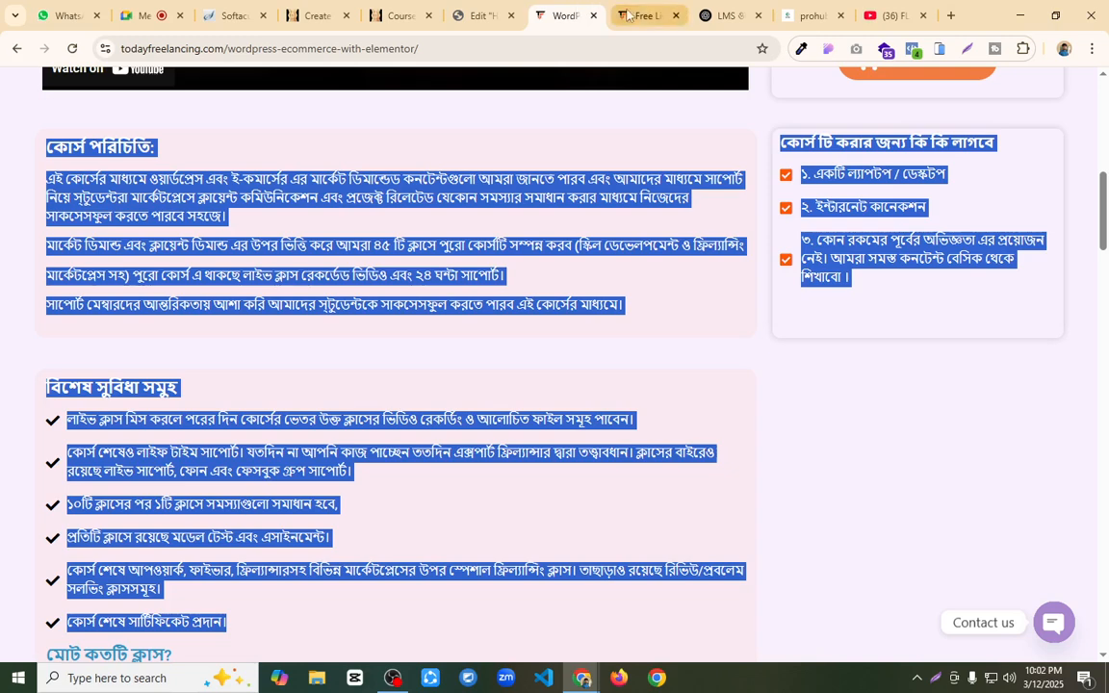
left_click(645, 15)
triple_click(132, 352)
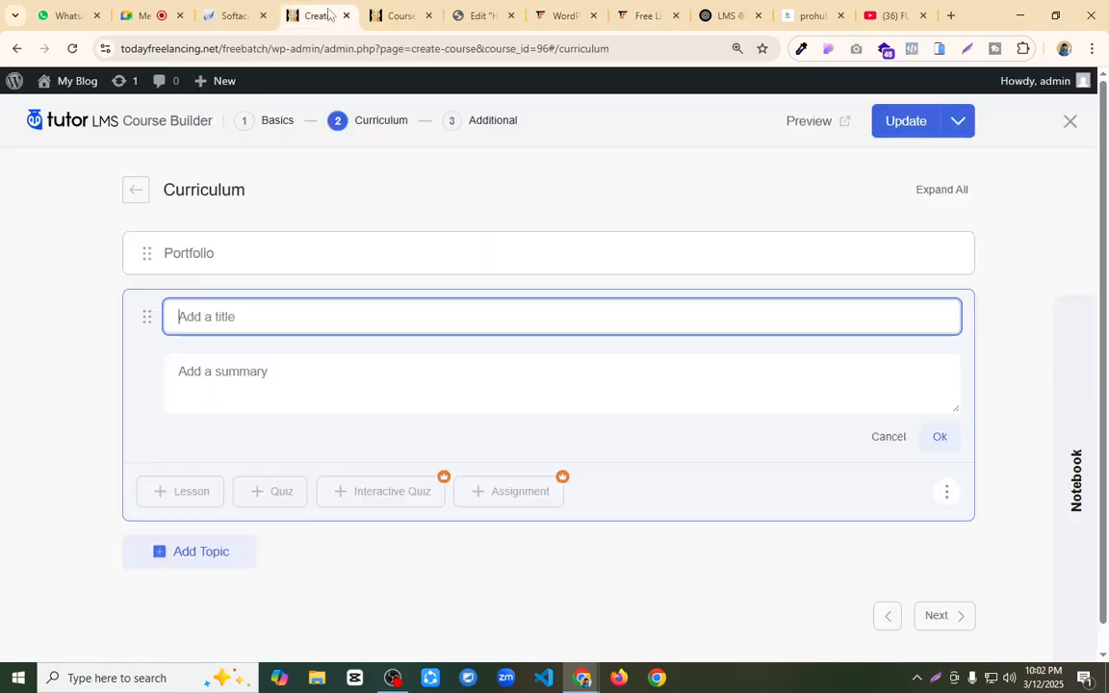
left_click(318, 15)
key("ctrl+v")
left_click(939, 437)
left_click(191, 364)
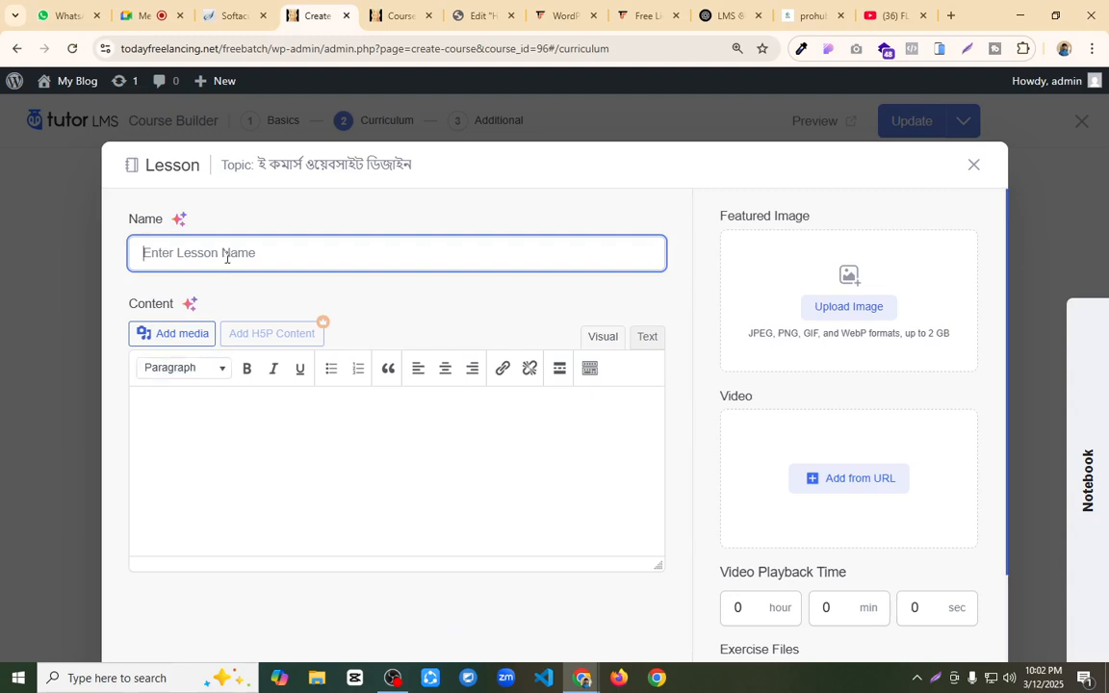
type("Desing ")
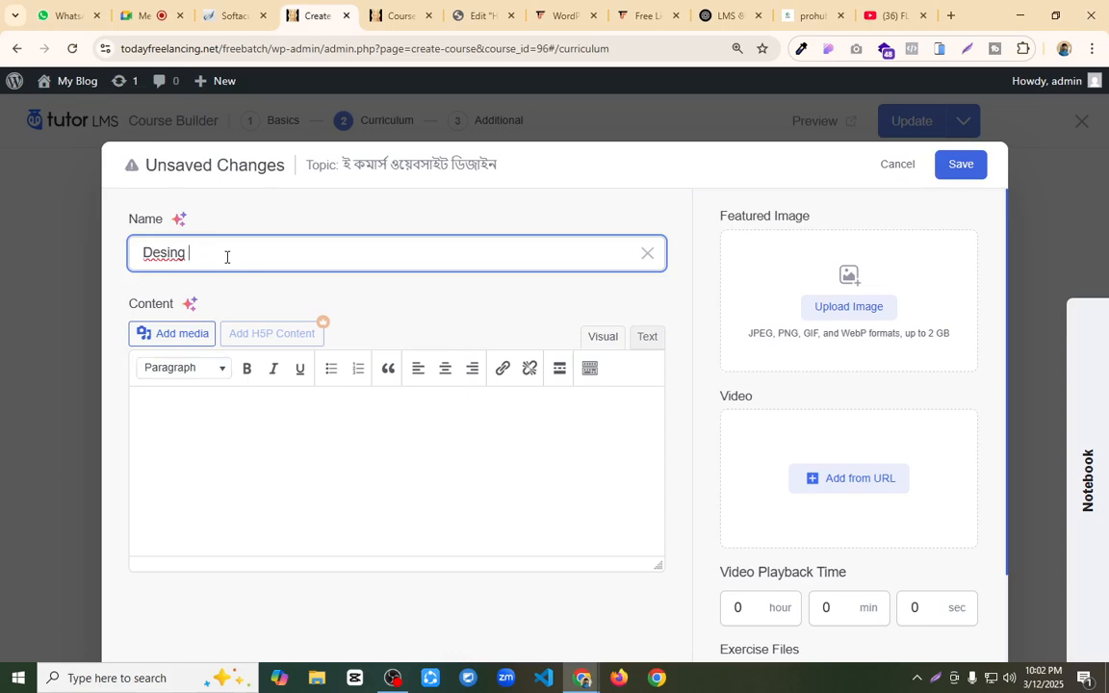
type("Webs")
key("BackSpace")
key("BackSpace")
key("BackSpace")
key("BackSpace")
key("BackSpace")
key("BackSpace")
key("BackSpace")
key("BackSpace")
key("BackSpace")
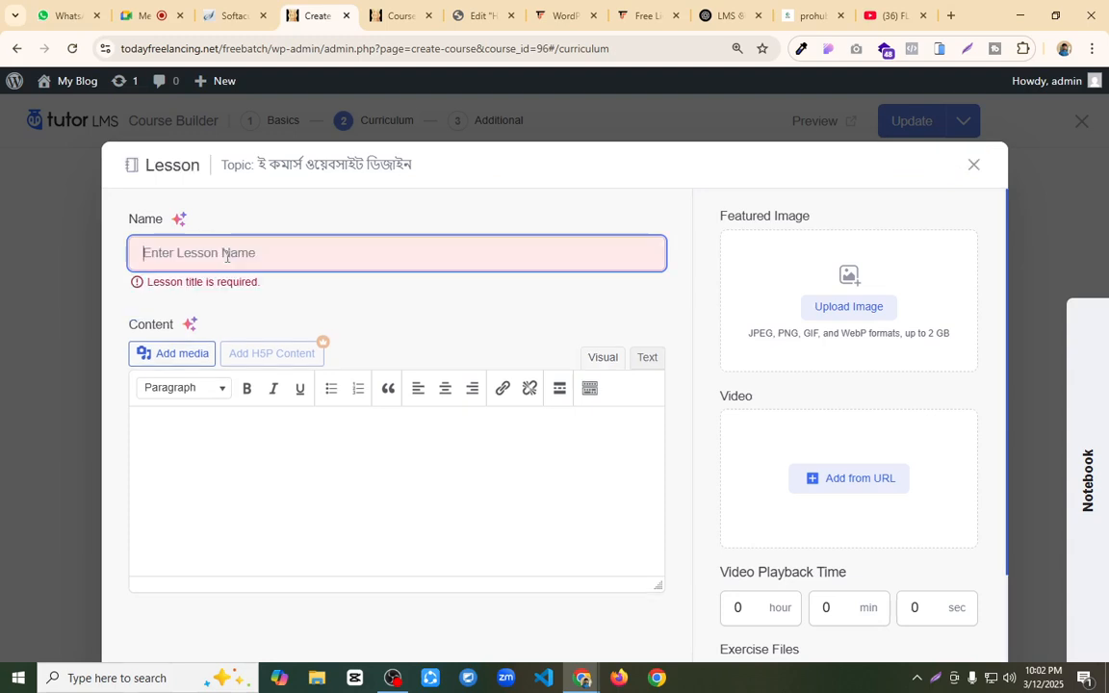
Step: Name the lesson "Basic Setup and Demo Import" and enter "woodmart theme" and "elementor plugin" as two lines of content
type("Basic Setup and")
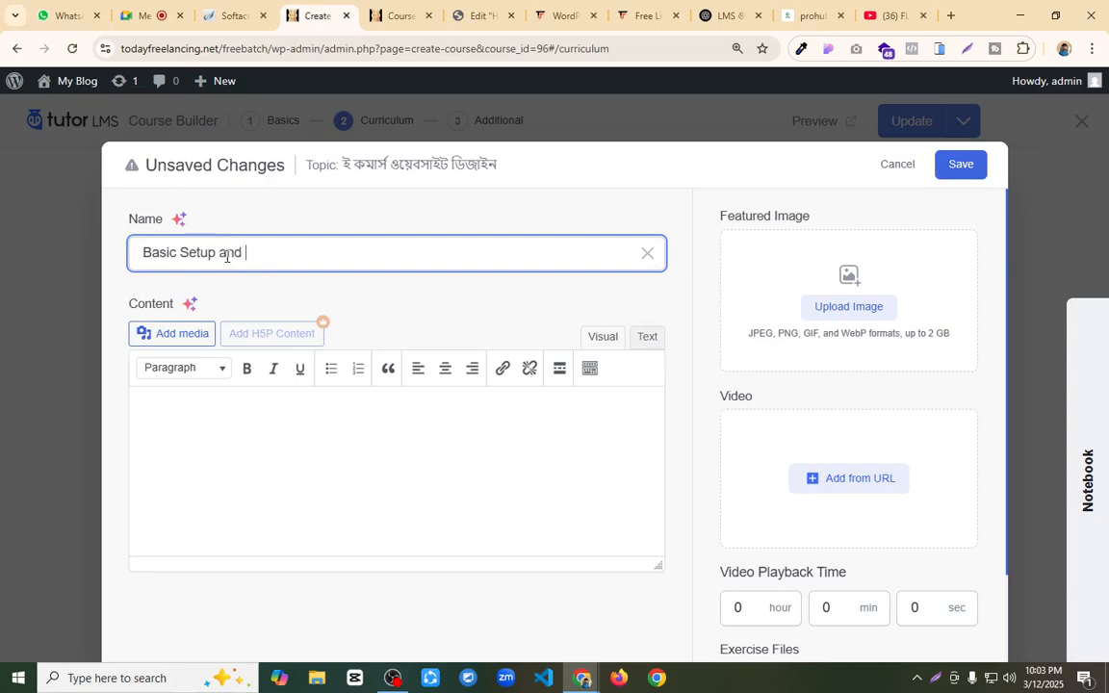
type(" Demo Import")
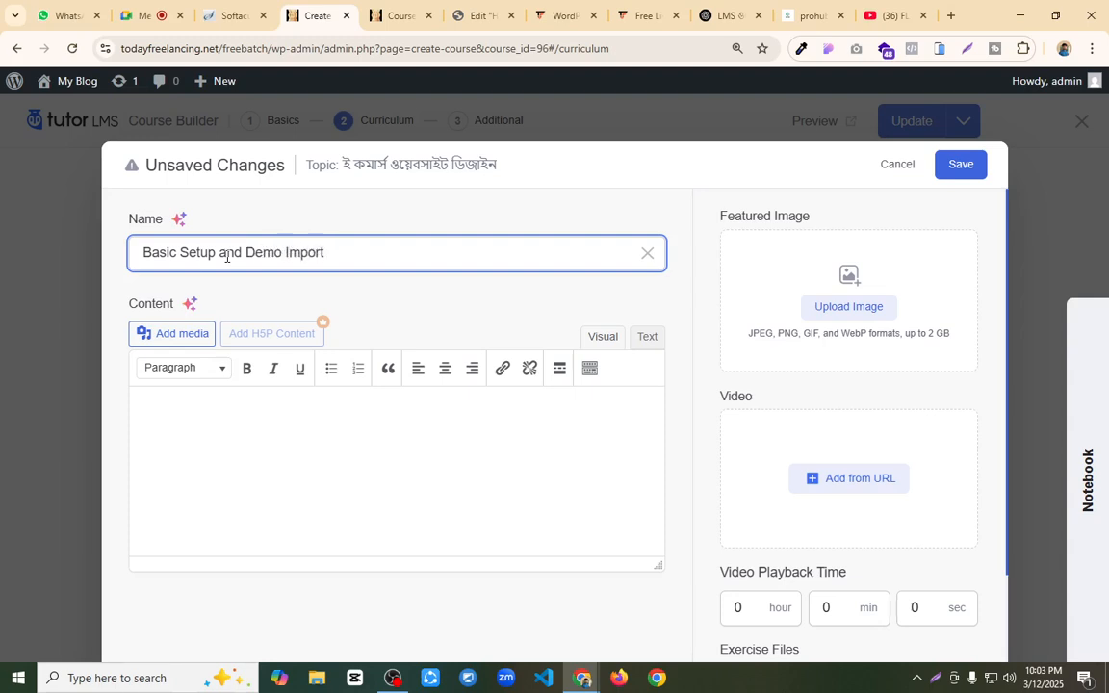
left_click(286, 427)
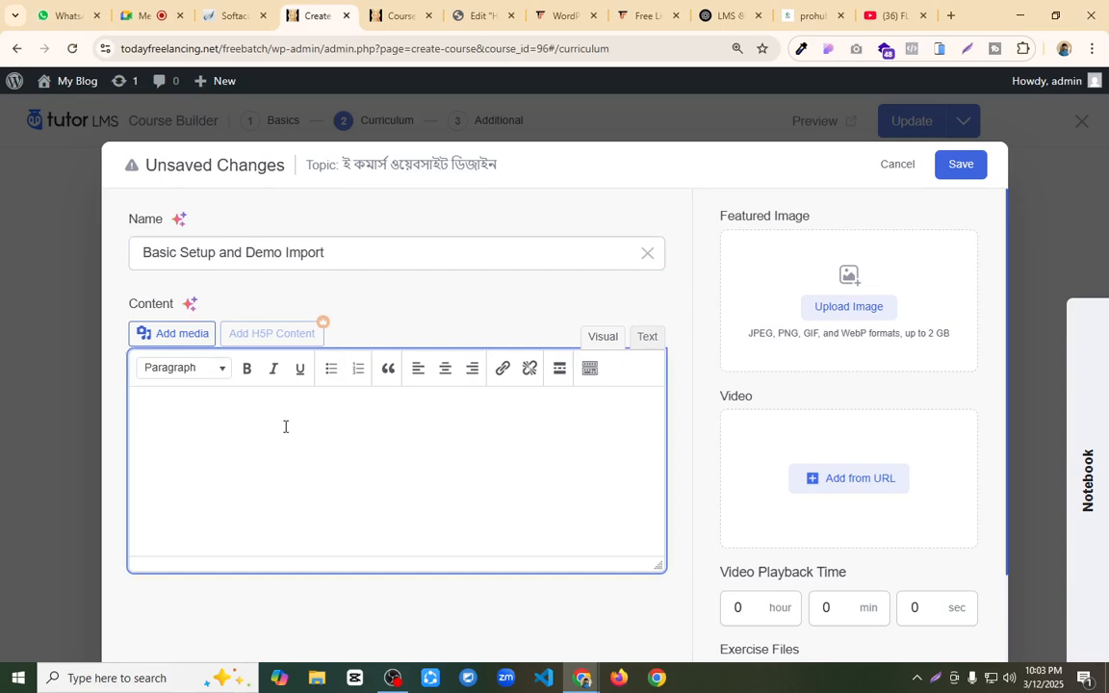
type("woodmart theme")
key("Return")
type("elementor plugin")
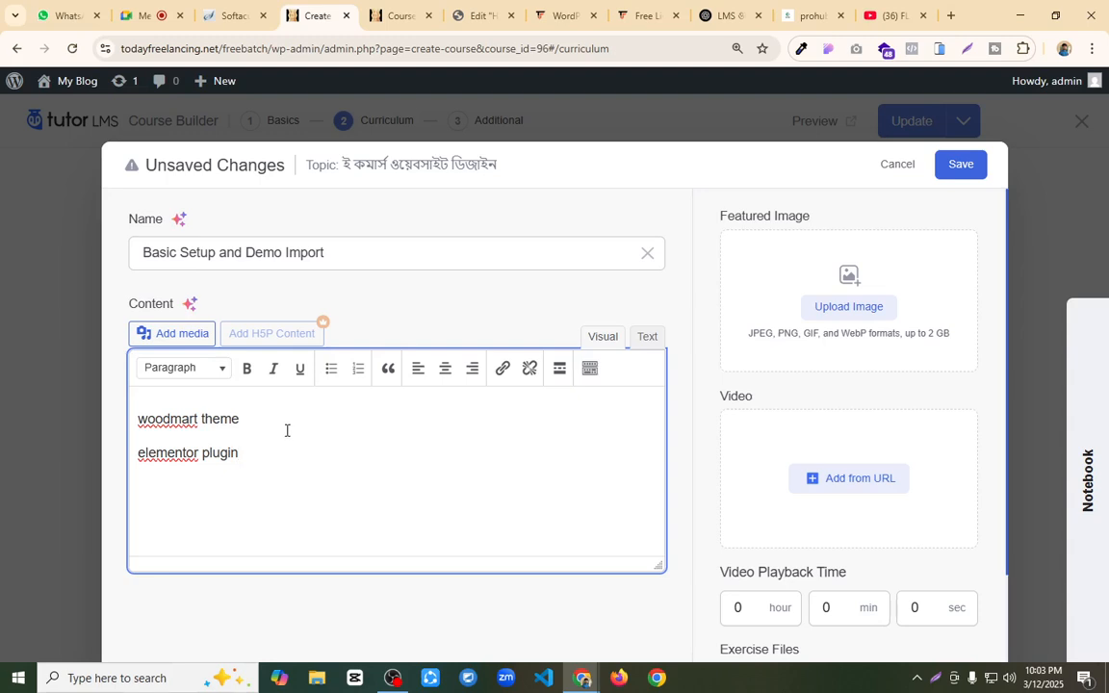
left_click(829, 481)
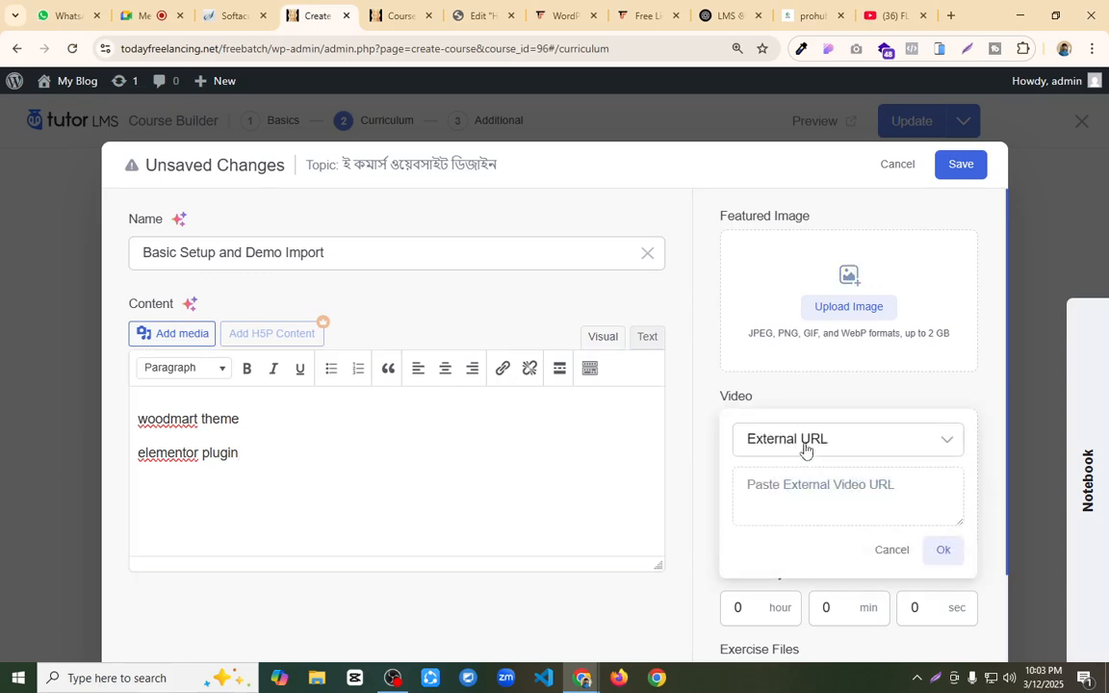
left_click(802, 445)
left_click(781, 515)
left_click(777, 486)
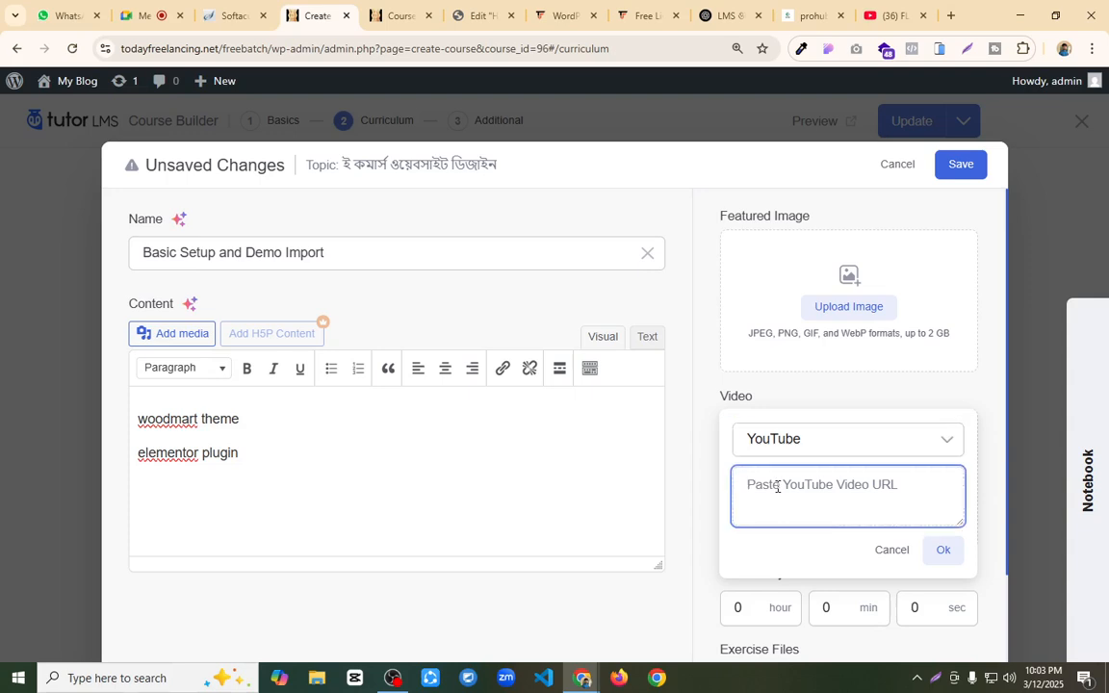
key("super+v")
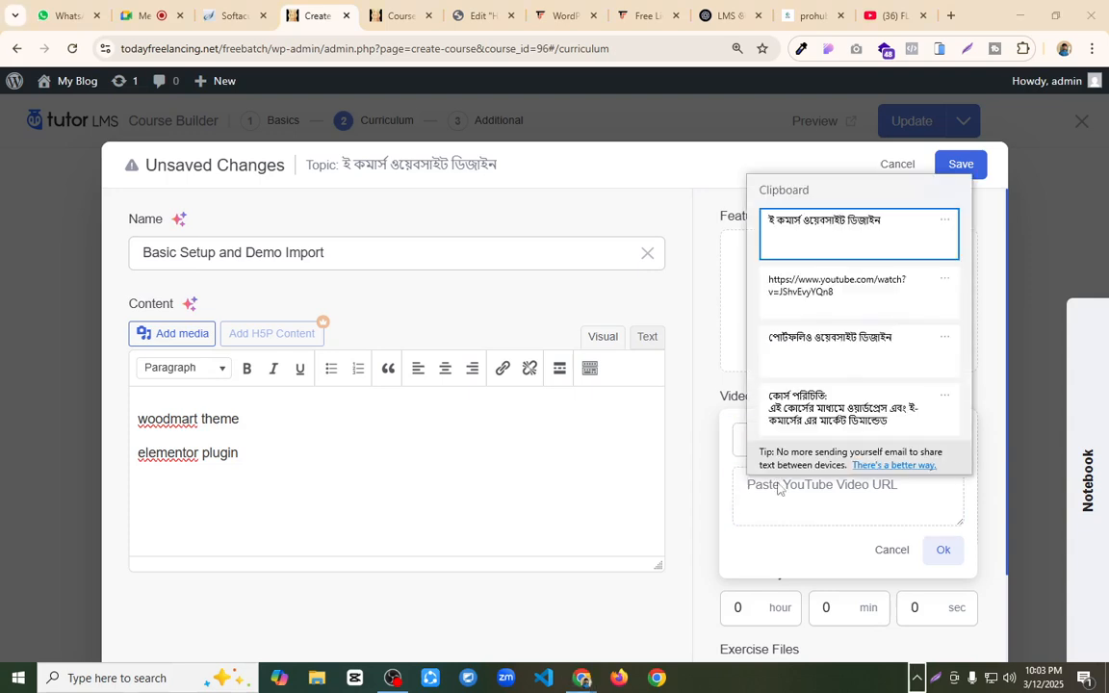
key("Escape")
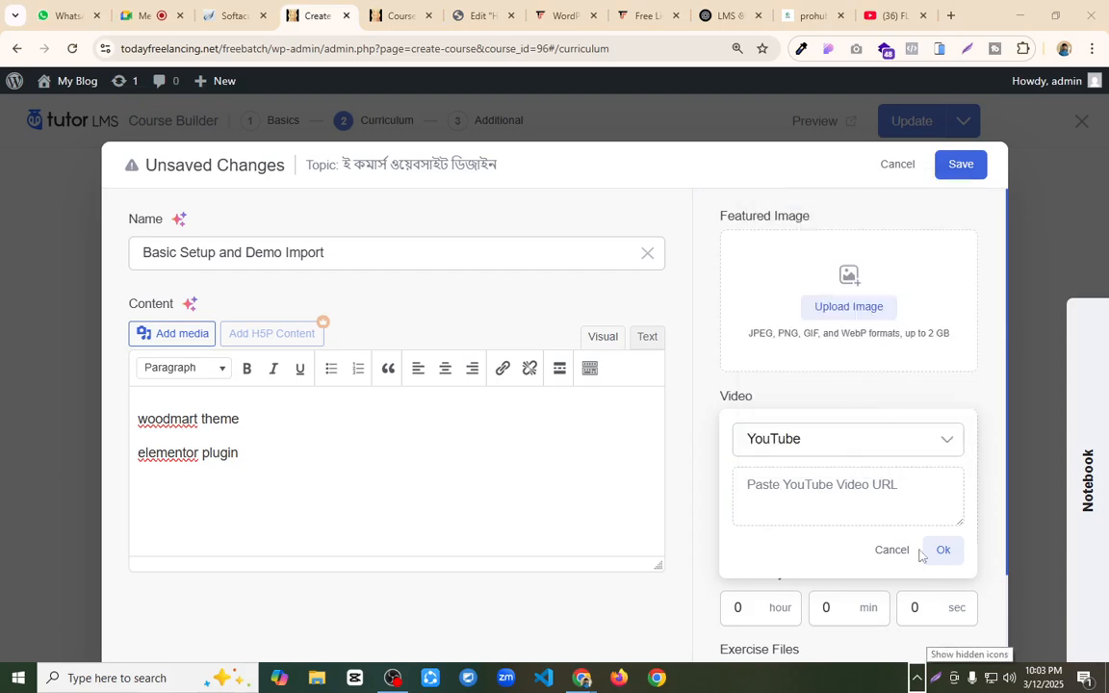
left_click(879, 485)
key("super+v")
left_click(847, 299)
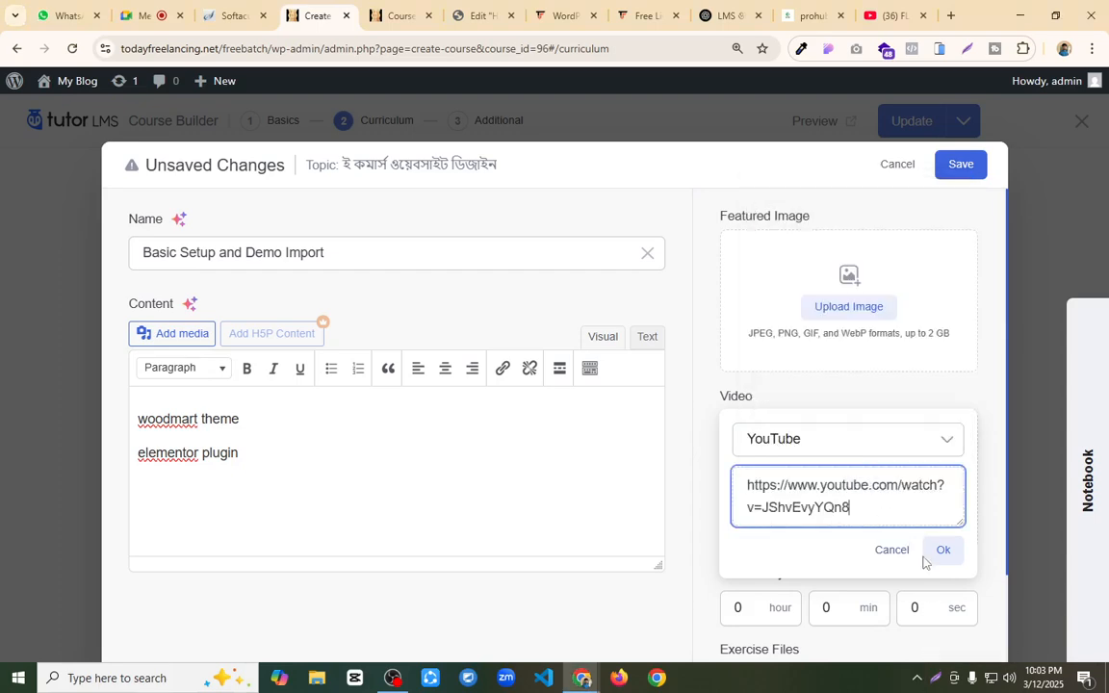
left_click(940, 551)
Step: Set the lesson's video playback time to 17 minutes 56 seconds, then save the lesson and update the course
scroll(785, 547, "down", 2)
left_click(825, 499)
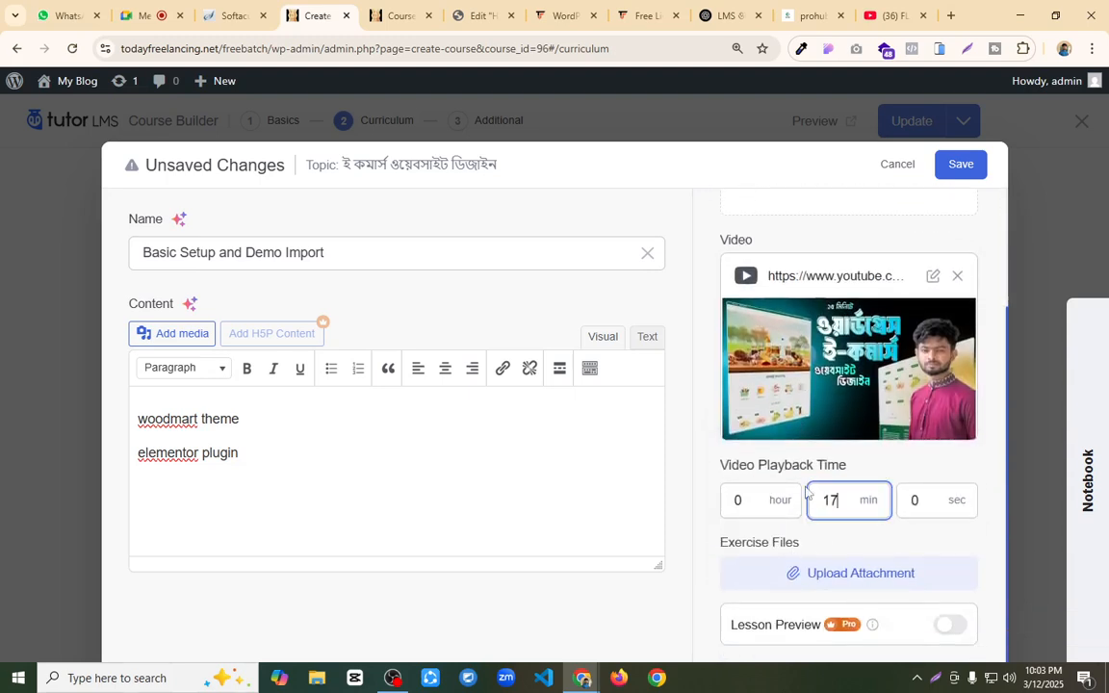
type("17")
key("Tab")
type("56")
left_click(957, 166)
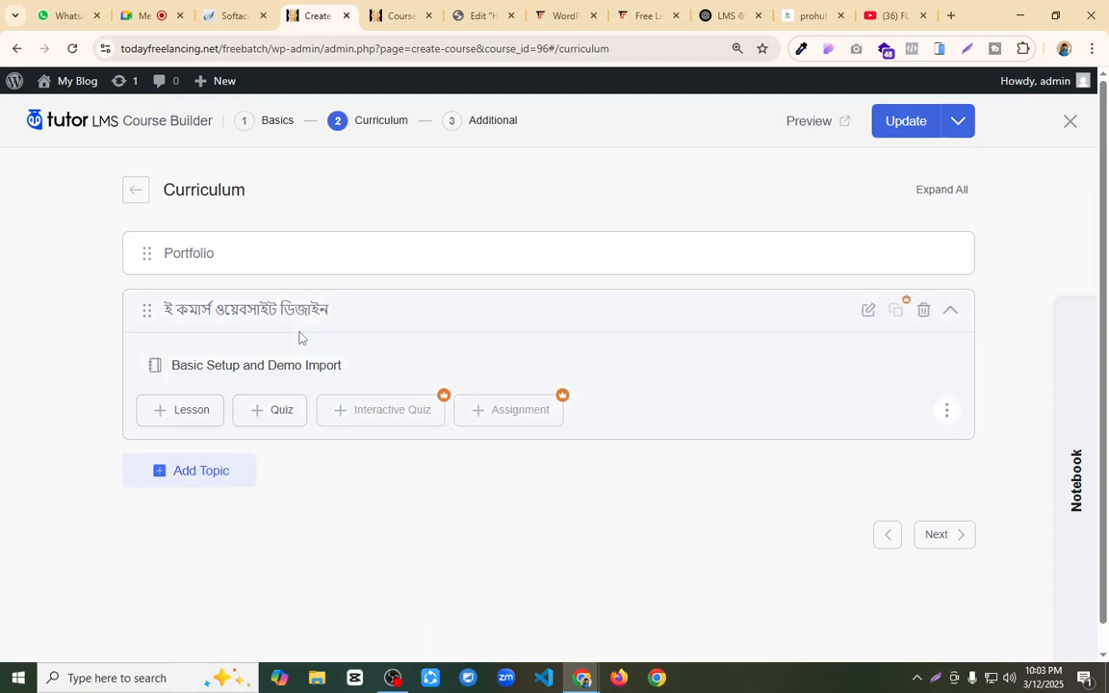
left_click(906, 121)
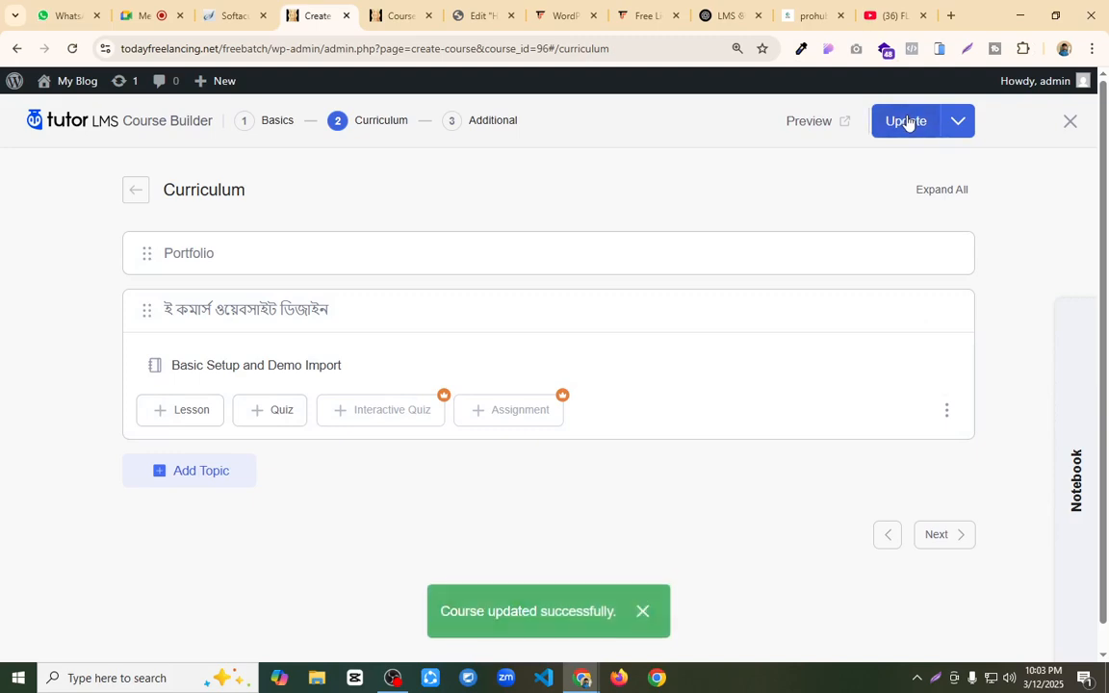
Step: Proceed to the course's Additional details and copy the first four course features, through "BIGGEST VIDEO RESOURCES!", from the WordPress Ecommerce with Elementor page
left_click(942, 538)
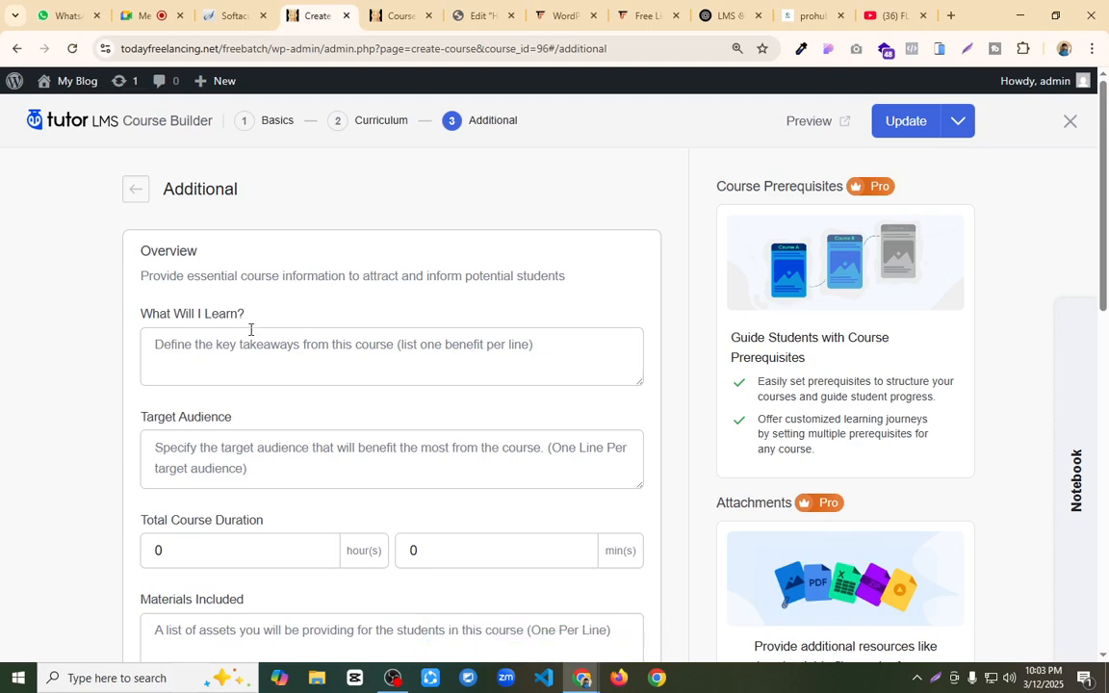
left_click(196, 344)
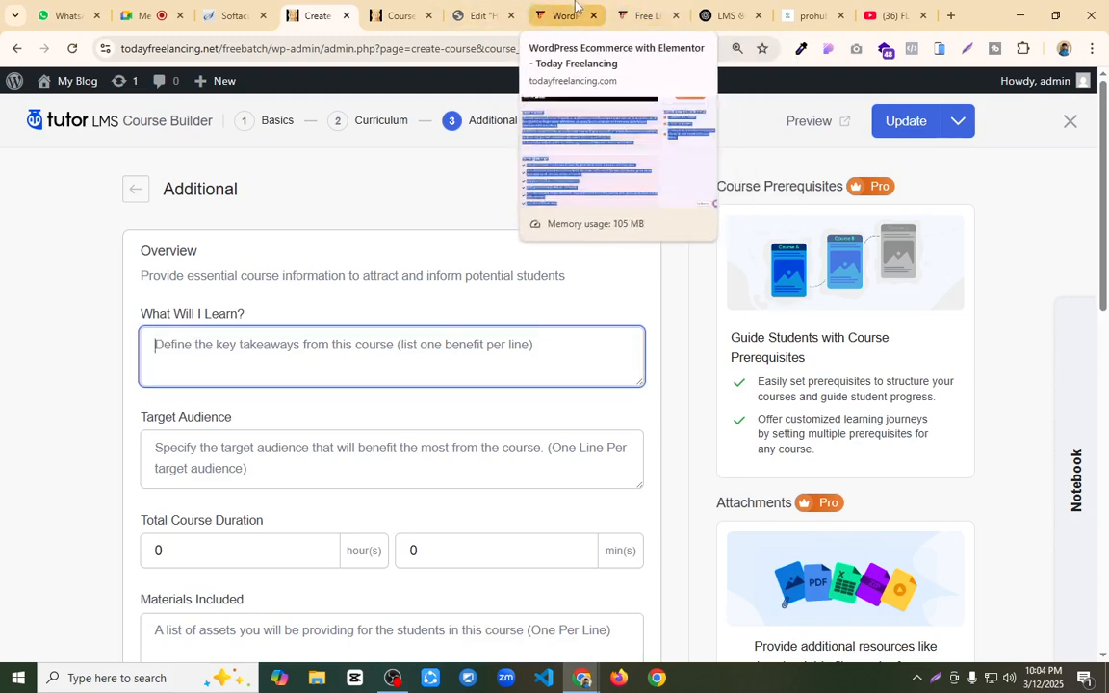
left_click(575, 6)
left_click(873, 273)
scroll(873, 274, "up", 5)
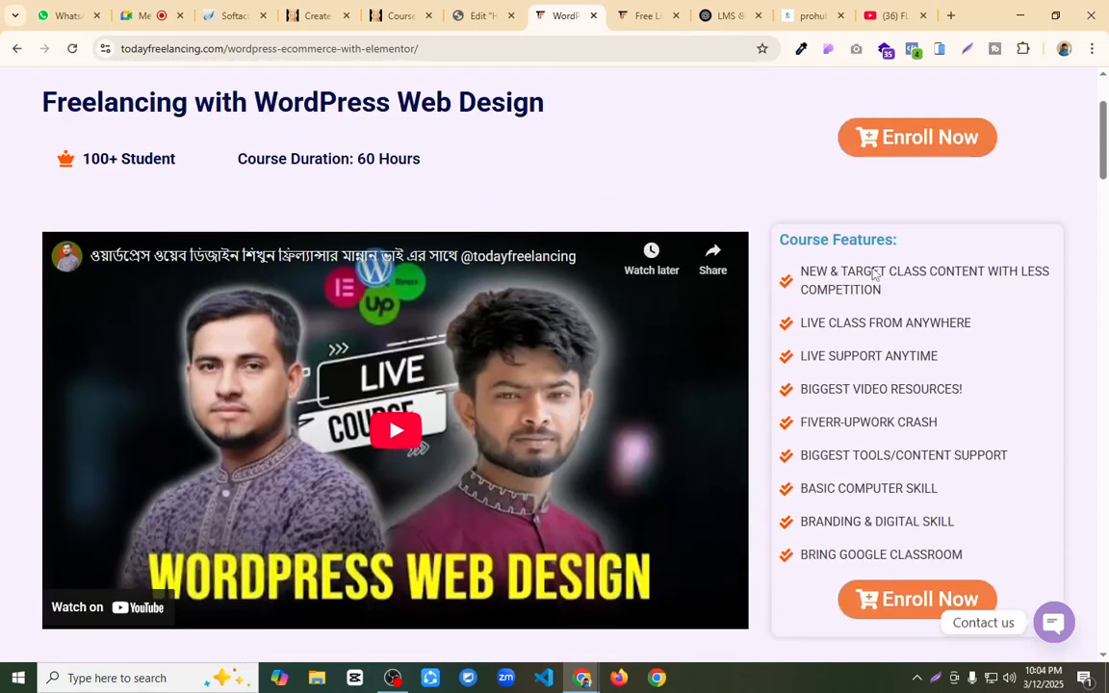
scroll(842, 235, "down", 10)
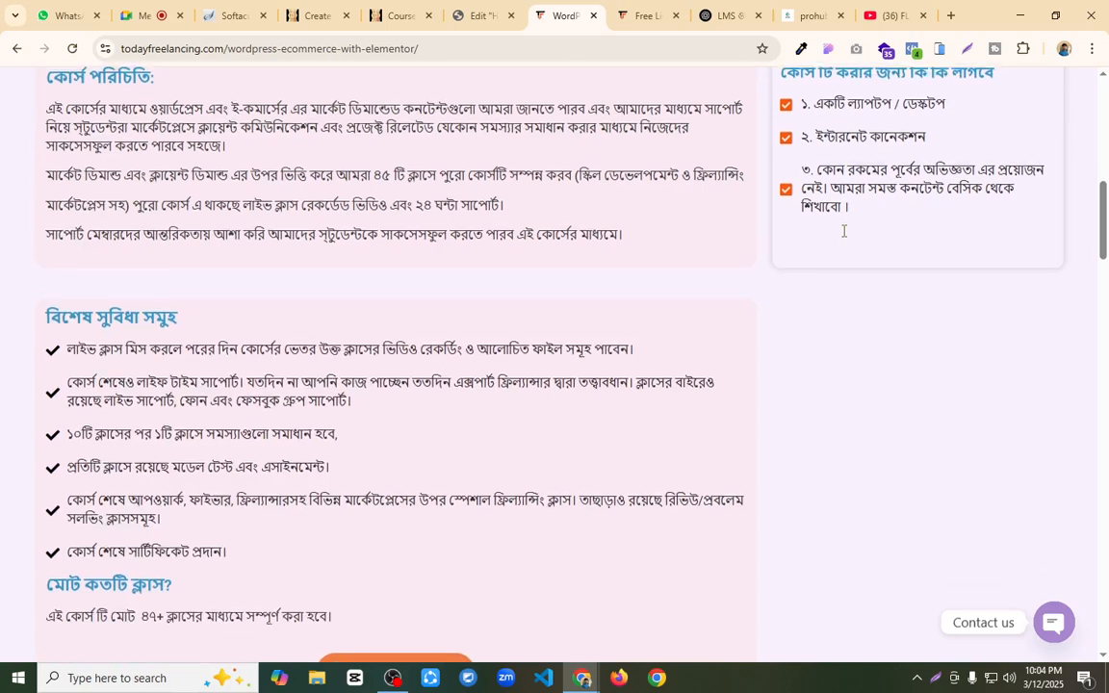
scroll(840, 235, "down", 2)
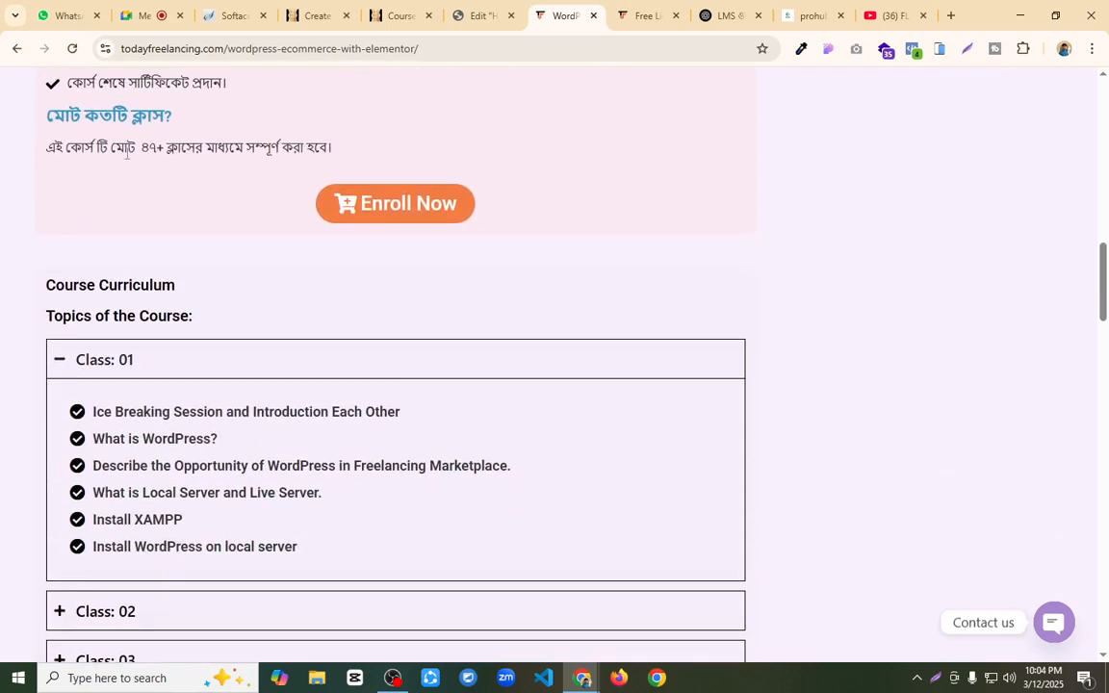
scroll(553, 387, "down", 1)
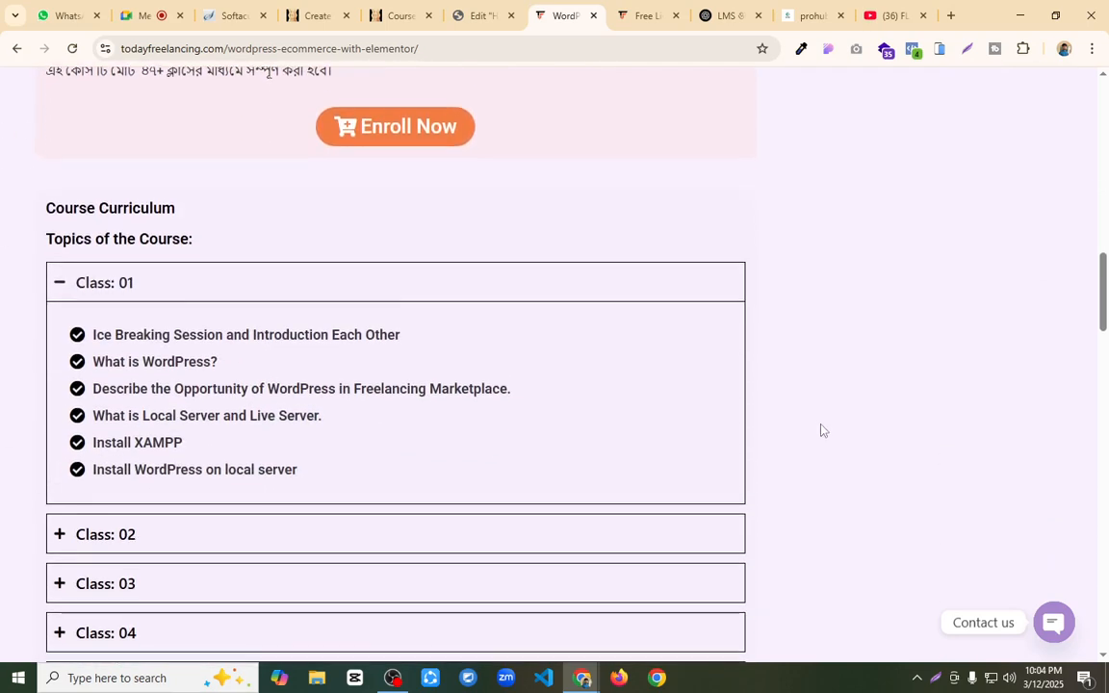
scroll(809, 419, "up", 7)
scroll(797, 388, "up", 5)
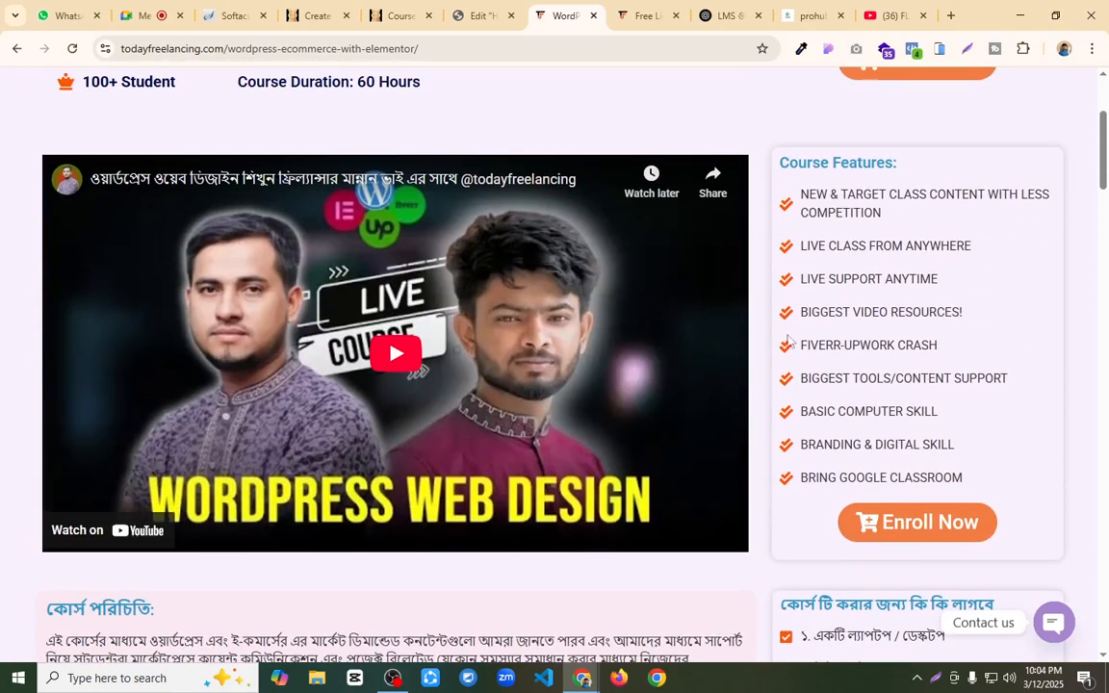
scroll(837, 289, "down", 4)
scroll(829, 304, "up", 3)
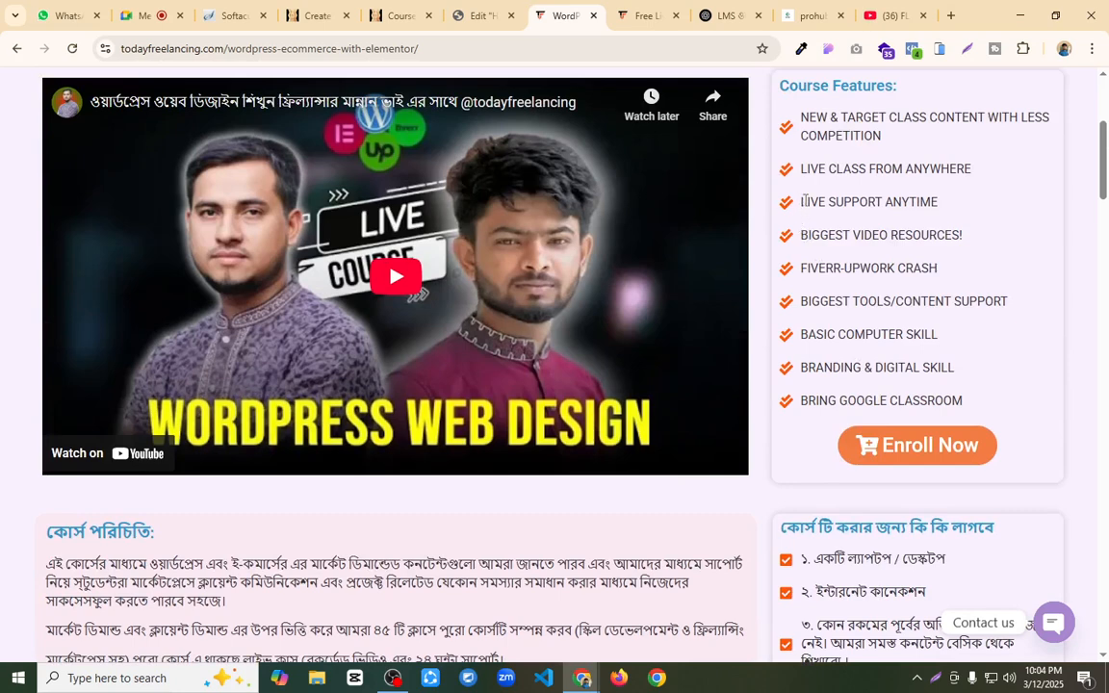
left_click_drag(801, 112, 978, 254)
key("ctrl+c")
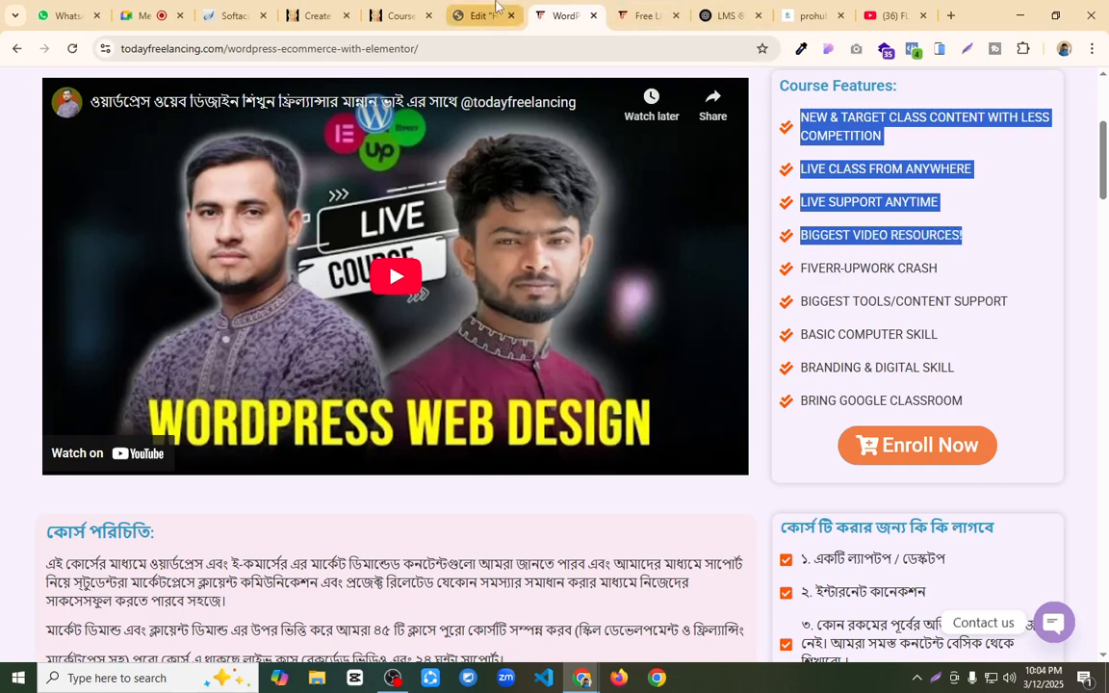
Step: Return to the course builder, paste the copied features into What Will I Learn and check the pasted lines
left_click(479, 16)
left_click(312, 16)
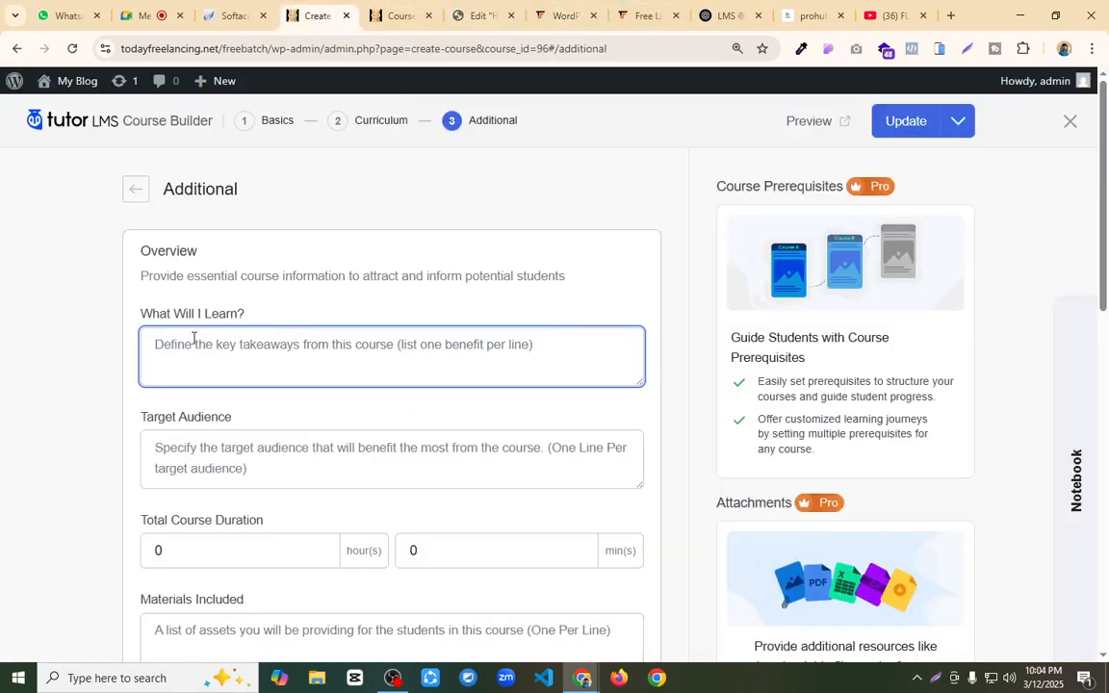
key("ctrl+v")
scroll(295, 376, "up", 2)
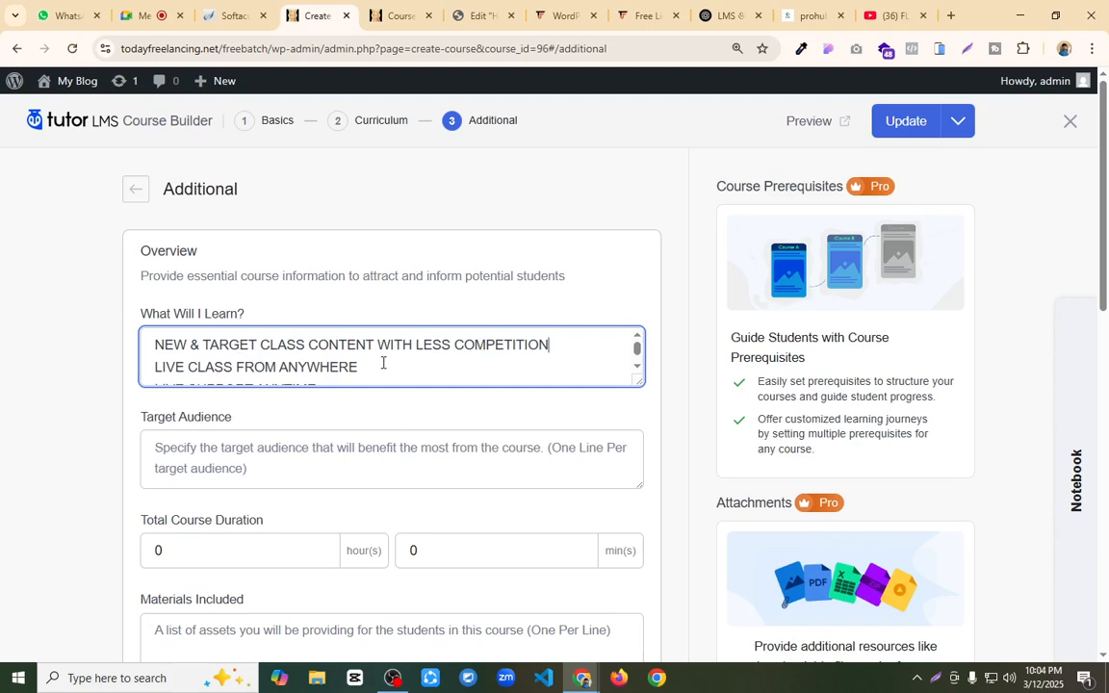
scroll(384, 363, "down", 2)
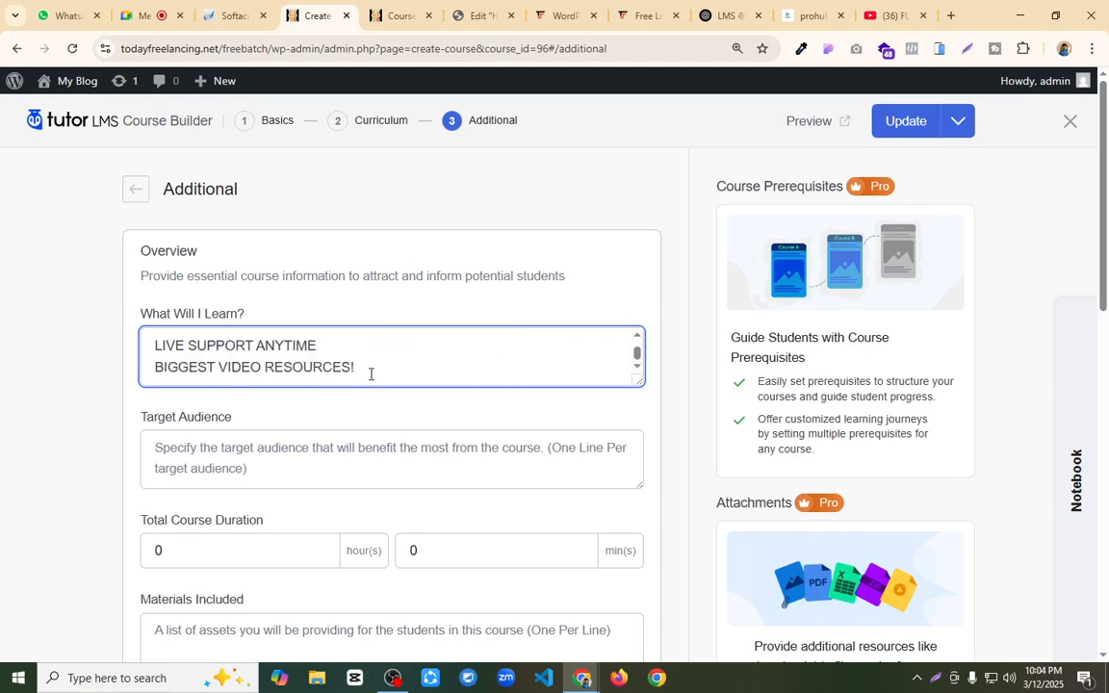
Step: Leave the target audience empty and set the total course duration to 60 hours
left_click(250, 443)
scroll(295, 408, "down", 2)
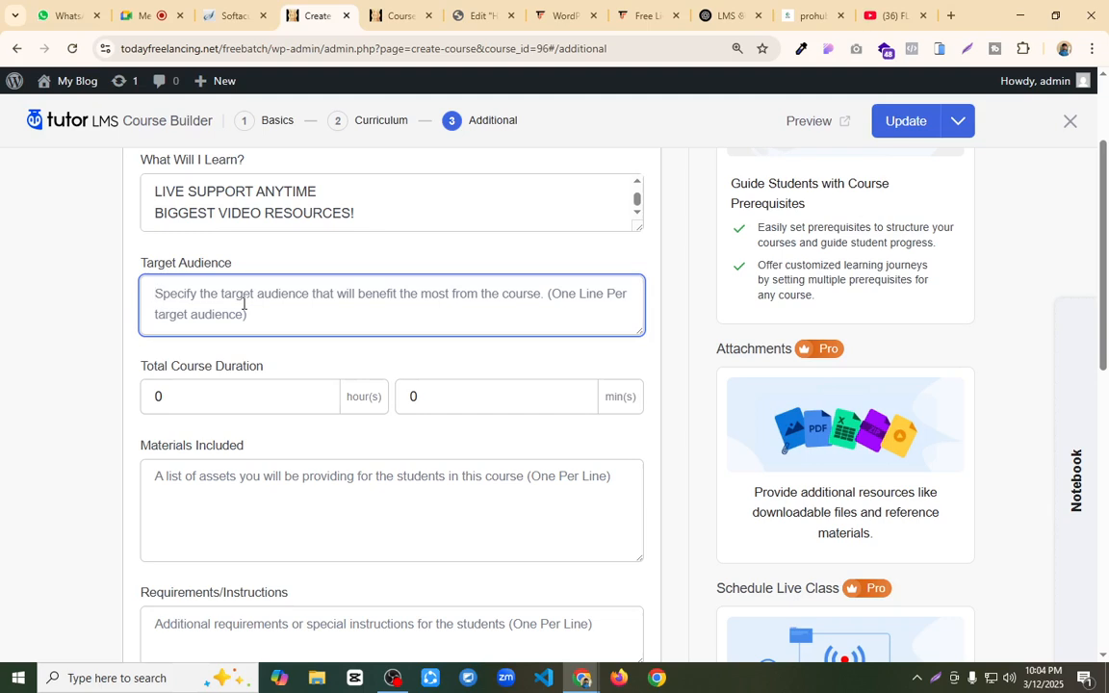
left_click_drag(178, 395, 140, 396)
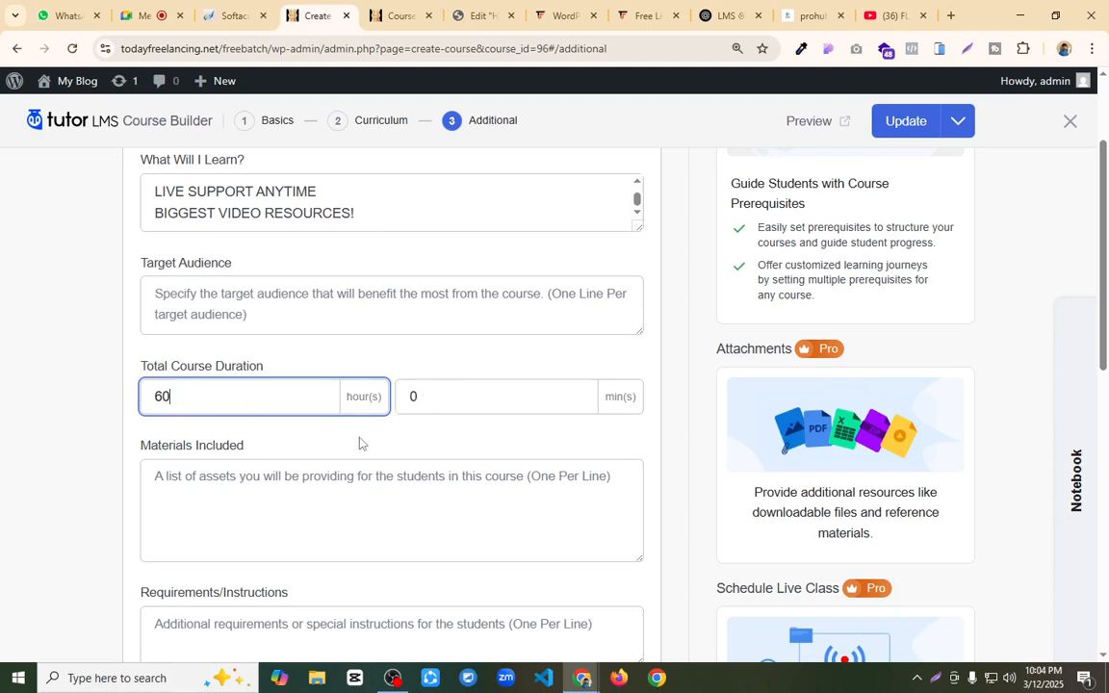
Step: Copy all course features from the WordPress Ecommerce with Elementor page and paste them into the course's Materials Included
left_click(278, 493)
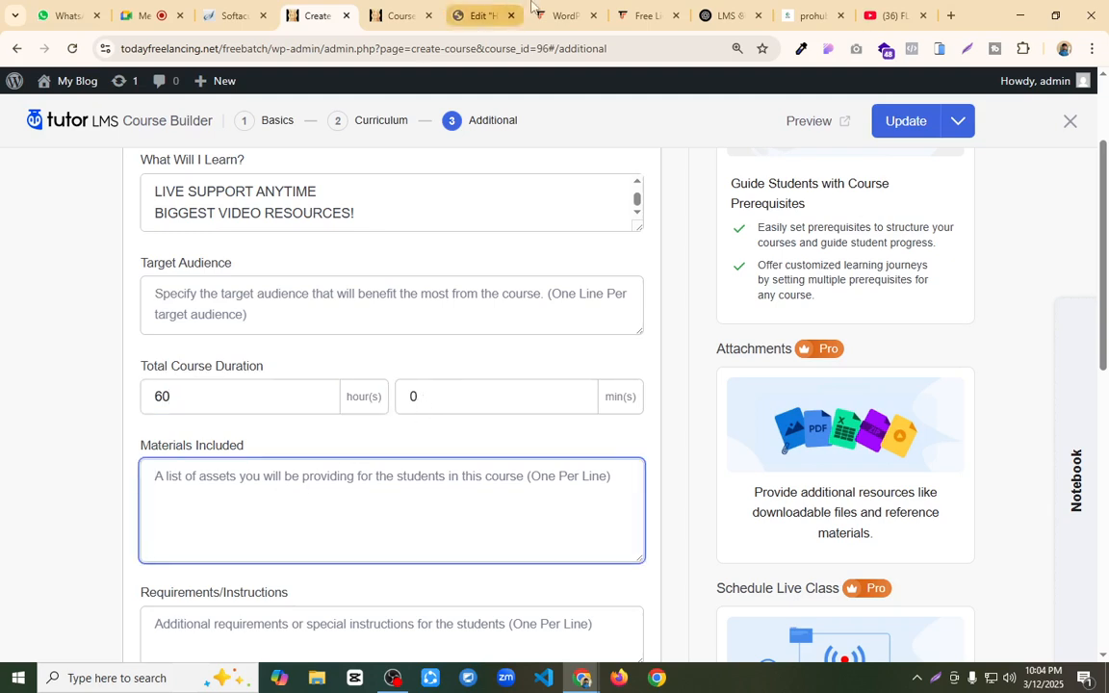
left_click(635, 15)
left_click(563, 16)
left_click(956, 295)
scroll(956, 294, "up", 2)
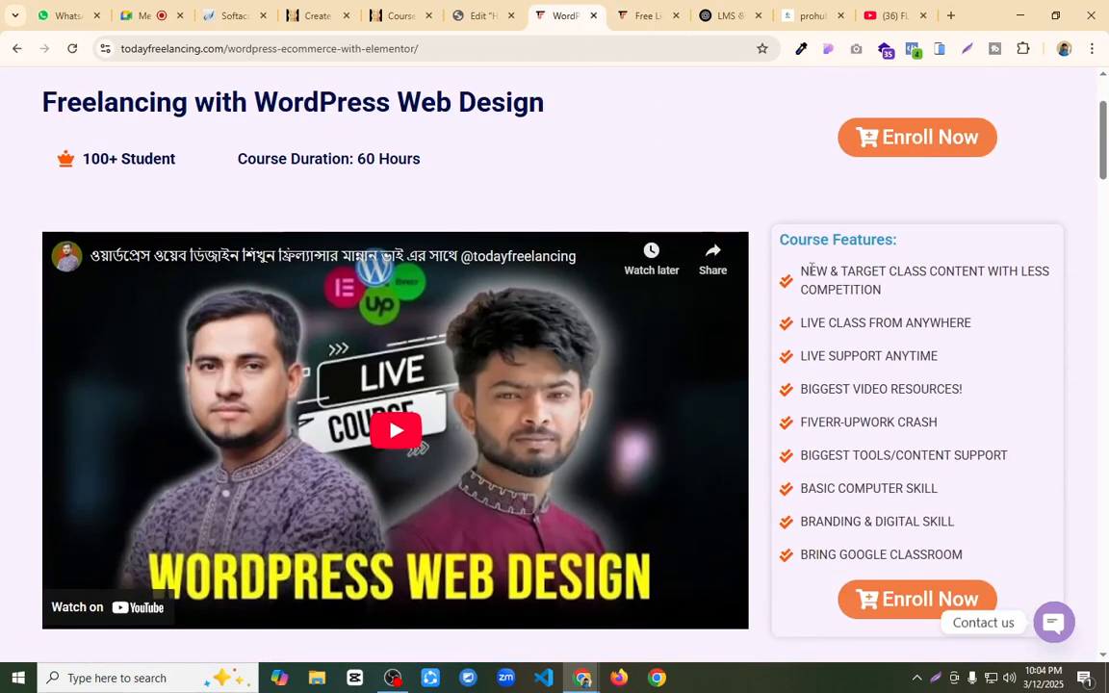
left_click_drag(799, 273, 981, 550)
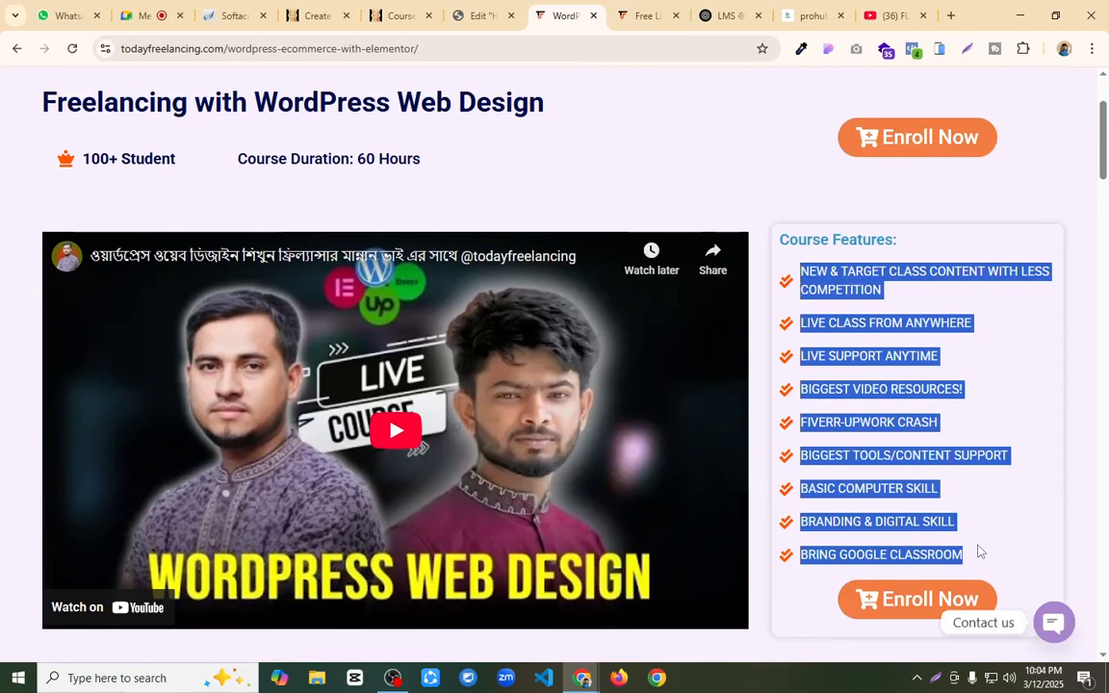
left_click(310, 17)
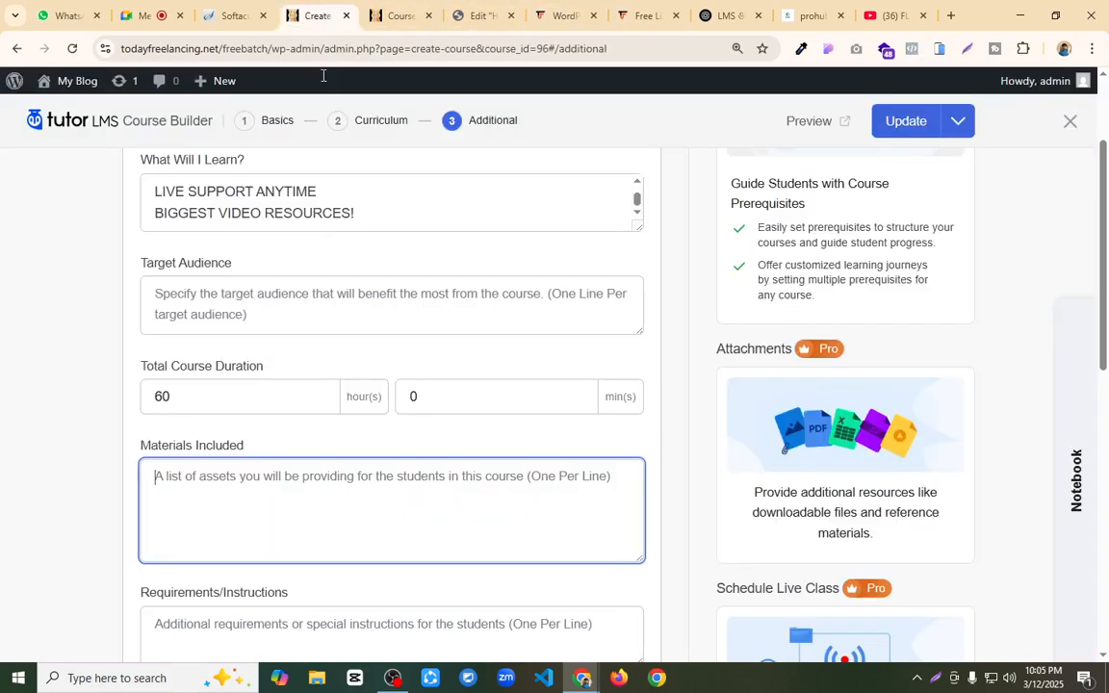
key("ctrl+v")
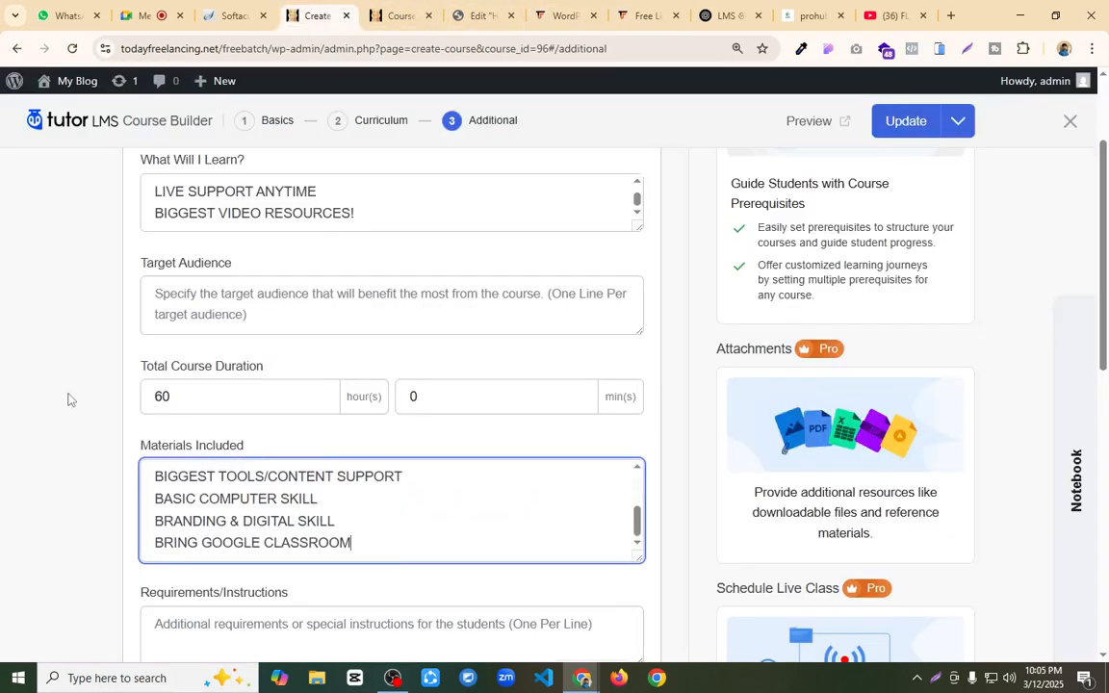
Step: Copy the three course requirements in Bengali from the WordPress Ecommerce with Elementor page and paste them into Requirements/Instructions
scroll(67, 399, "down", 2)
left_click(566, 16)
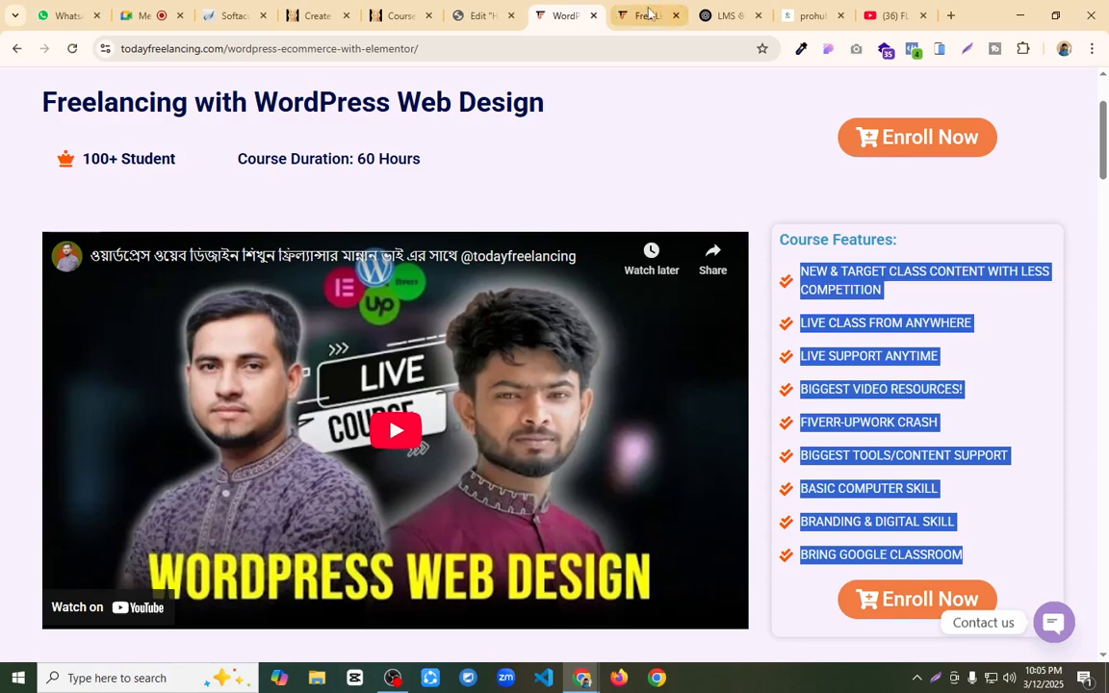
scroll(395, 385, "down", 3)
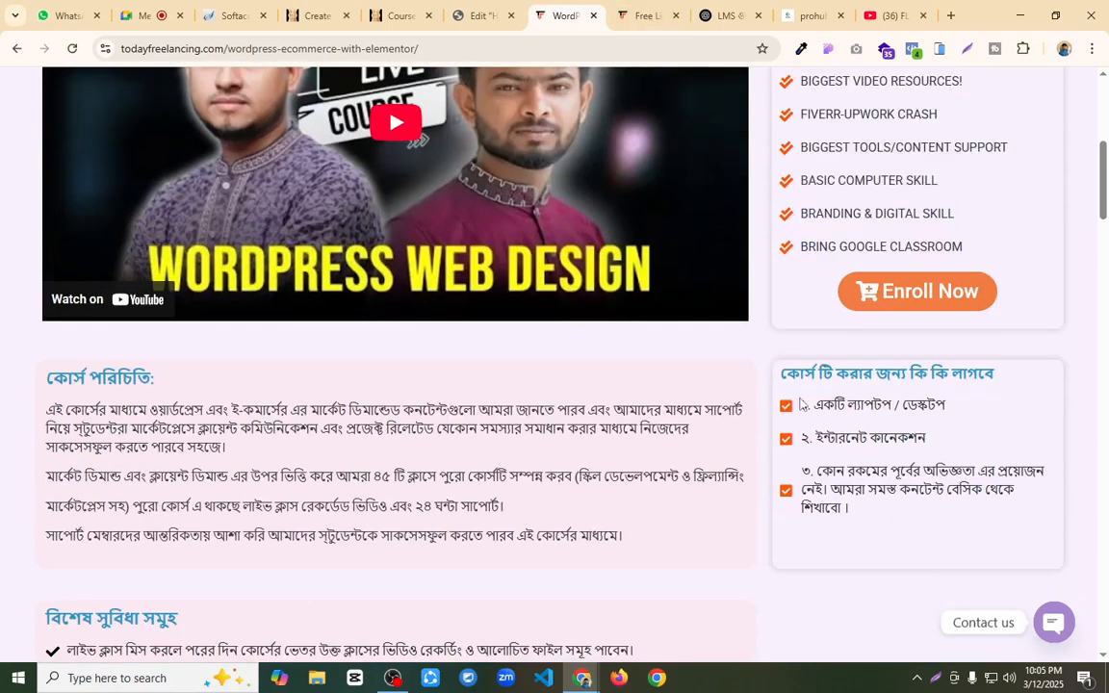
left_click_drag(816, 403, 928, 530)
key("ctrl+c")
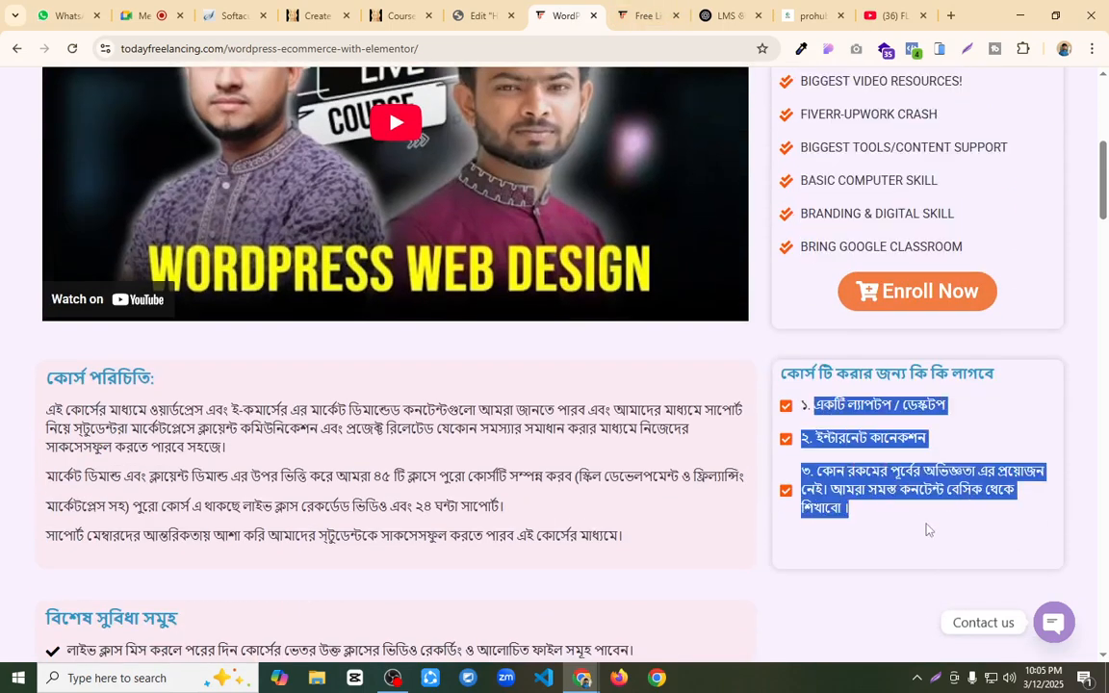
left_click(315, 15)
left_click(279, 413)
key("ctrl+v")
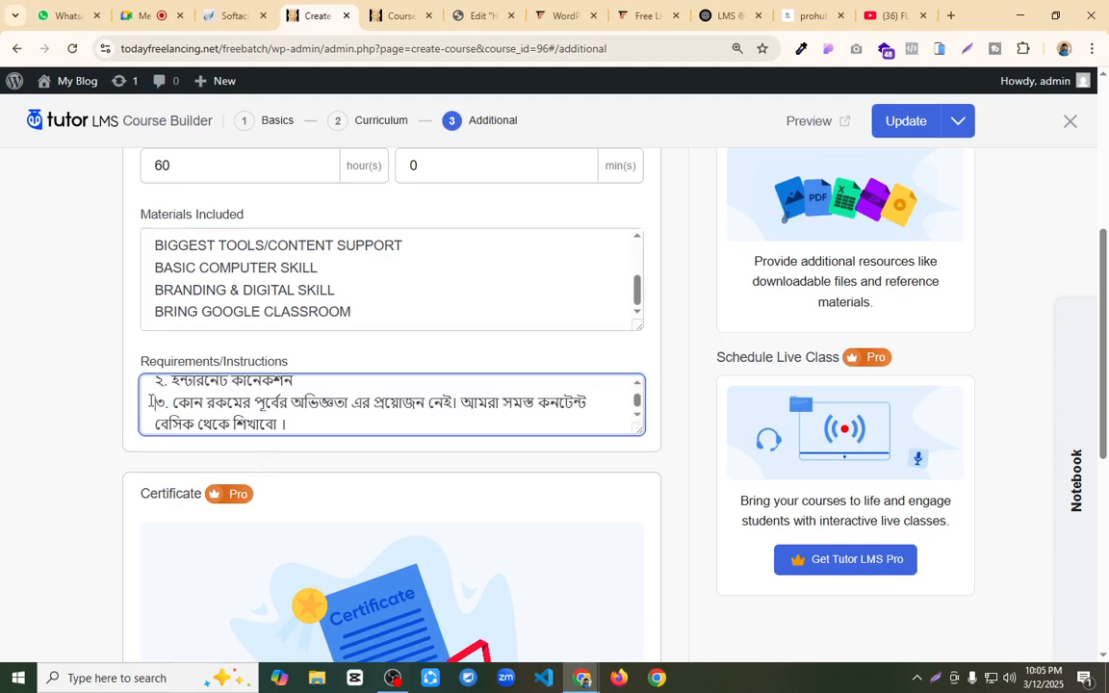
Step: Add the missing number "১." before the first requirement line and update the course
scroll(164, 389, "up", 1)
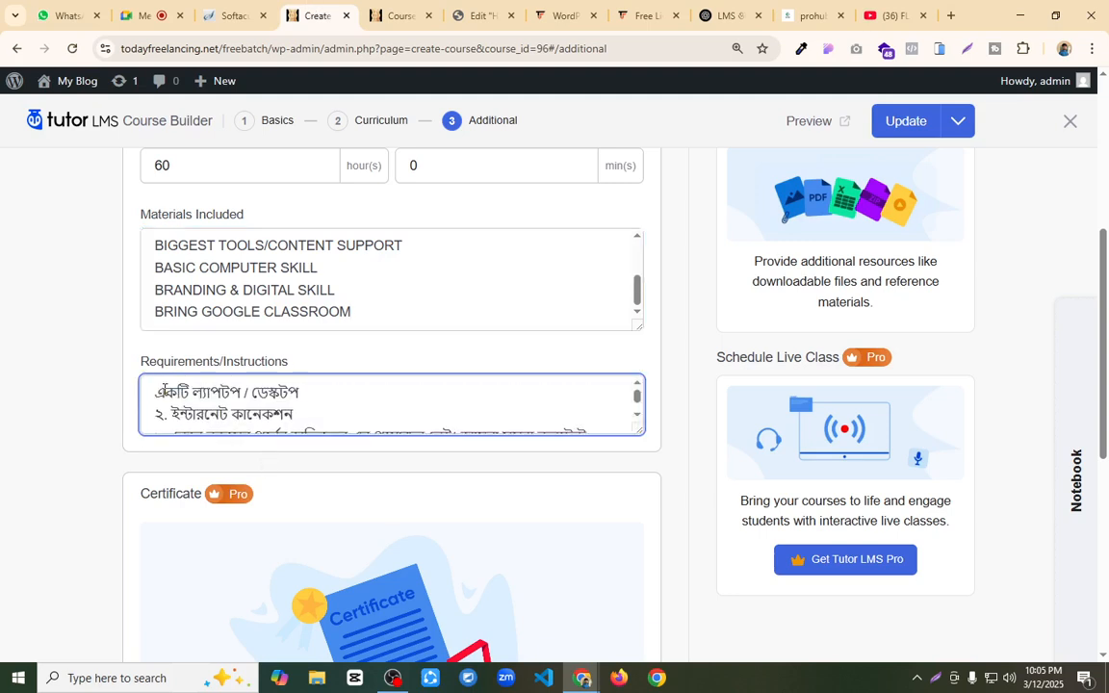
left_click(157, 392)
type("১")
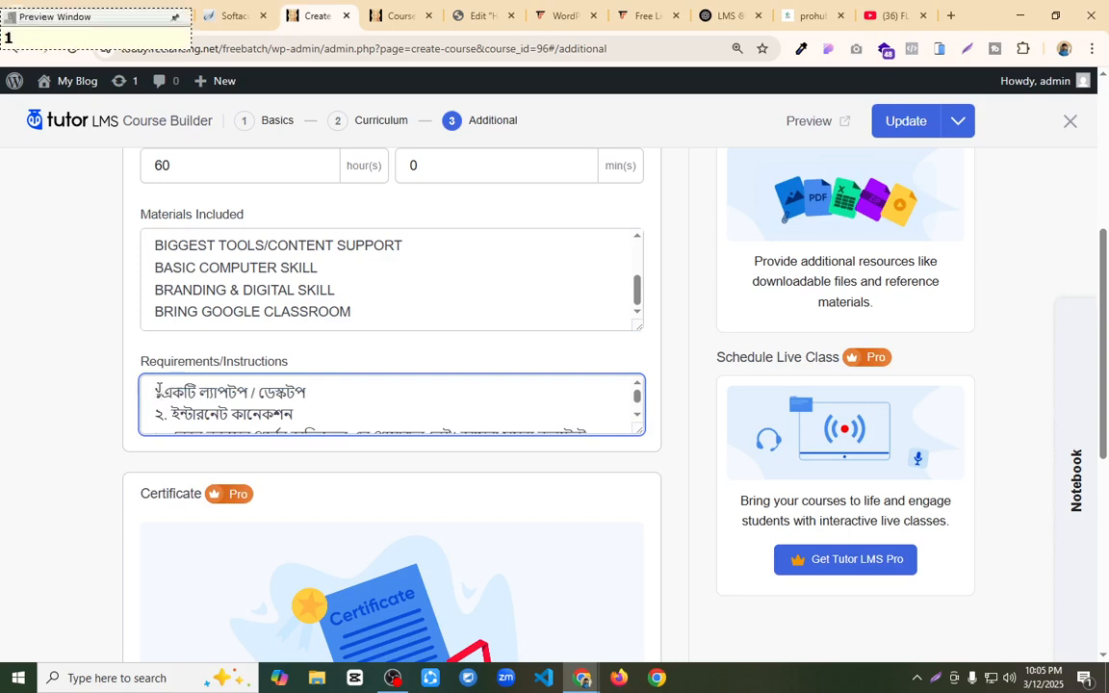
type(".")
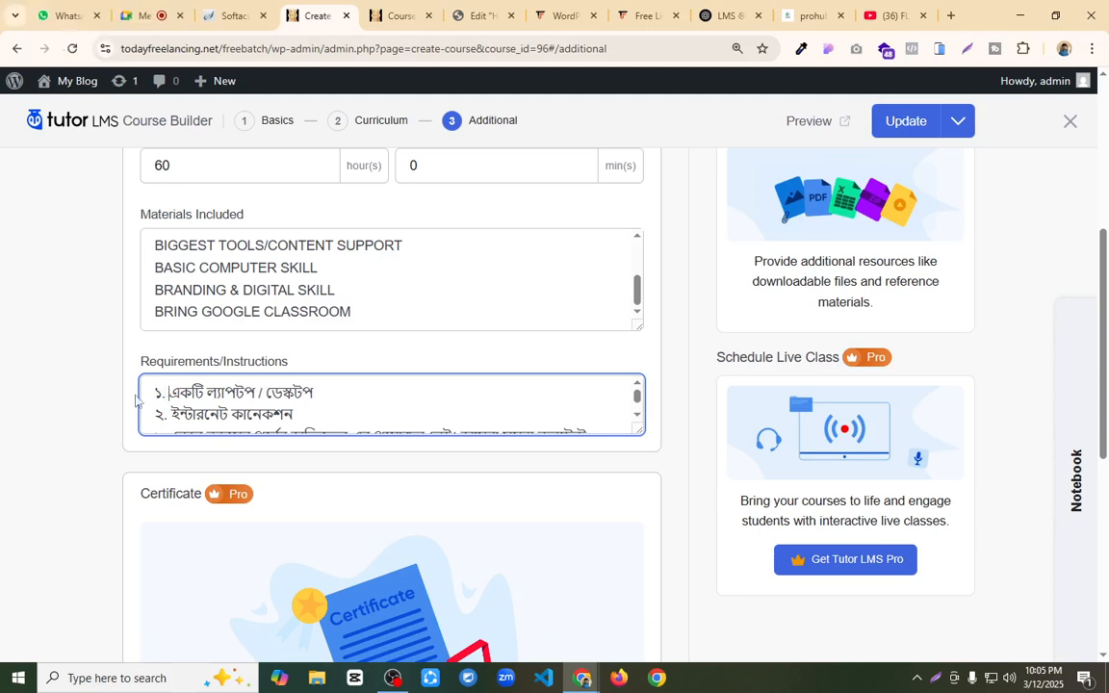
left_click(914, 125)
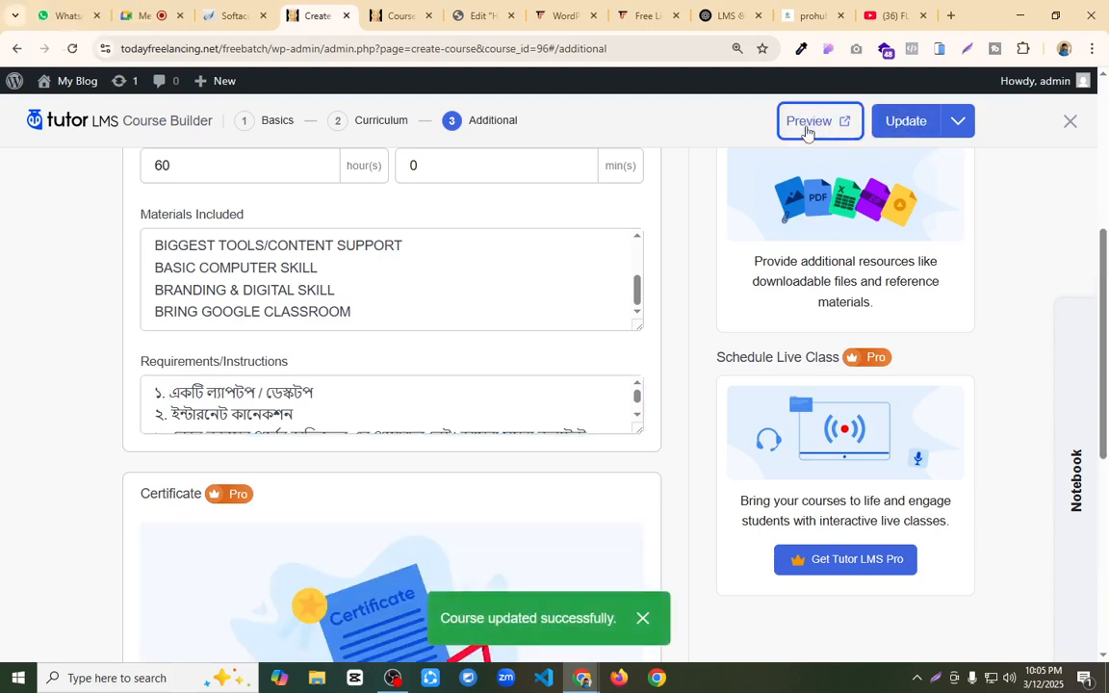
Step: Preview the course page and check its title, category and featured image area
left_click(810, 127)
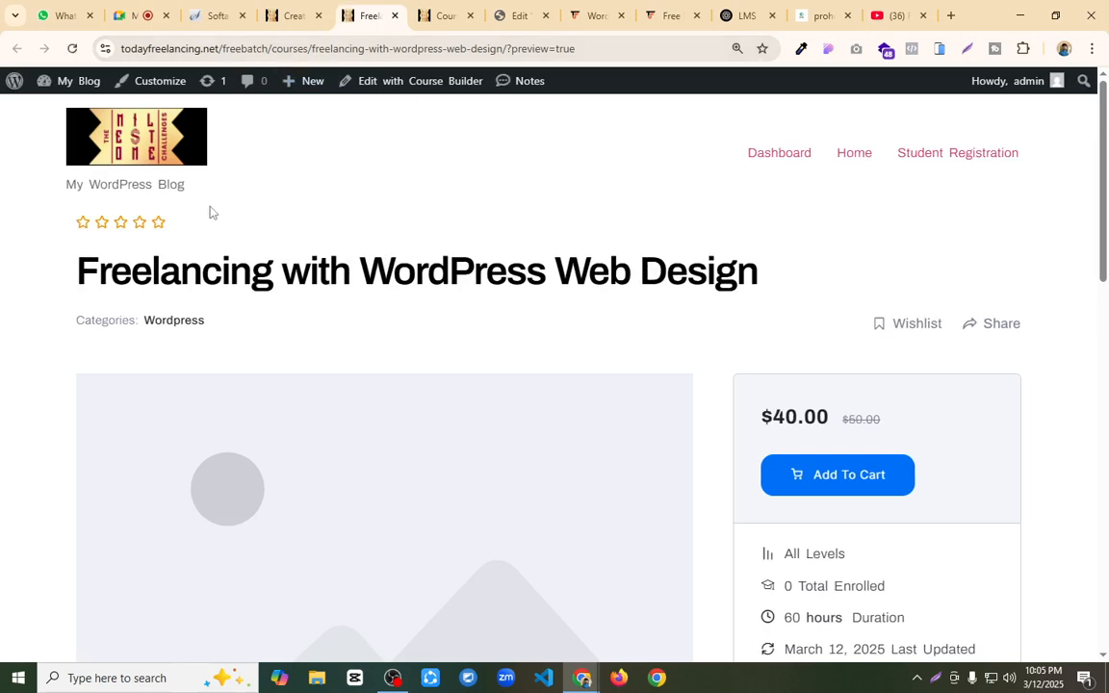
left_click_drag(87, 268, 745, 250)
left_click(767, 258)
scroll(490, 256, "down", 1)
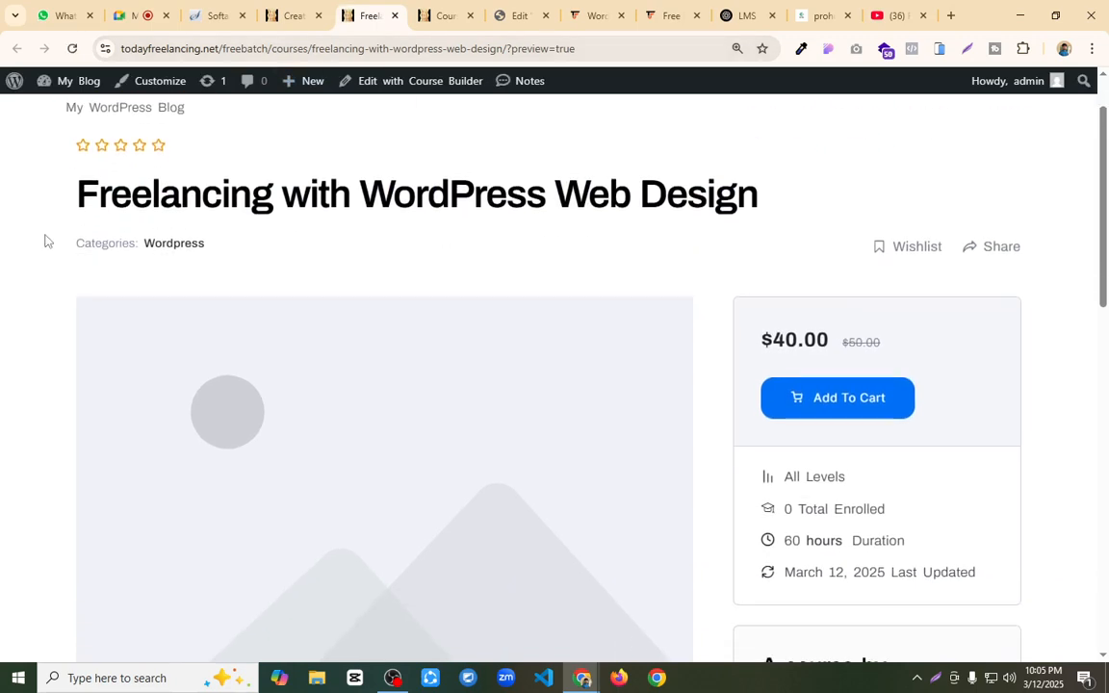
left_click_drag(66, 243, 251, 260)
scroll(212, 318, "down", 2)
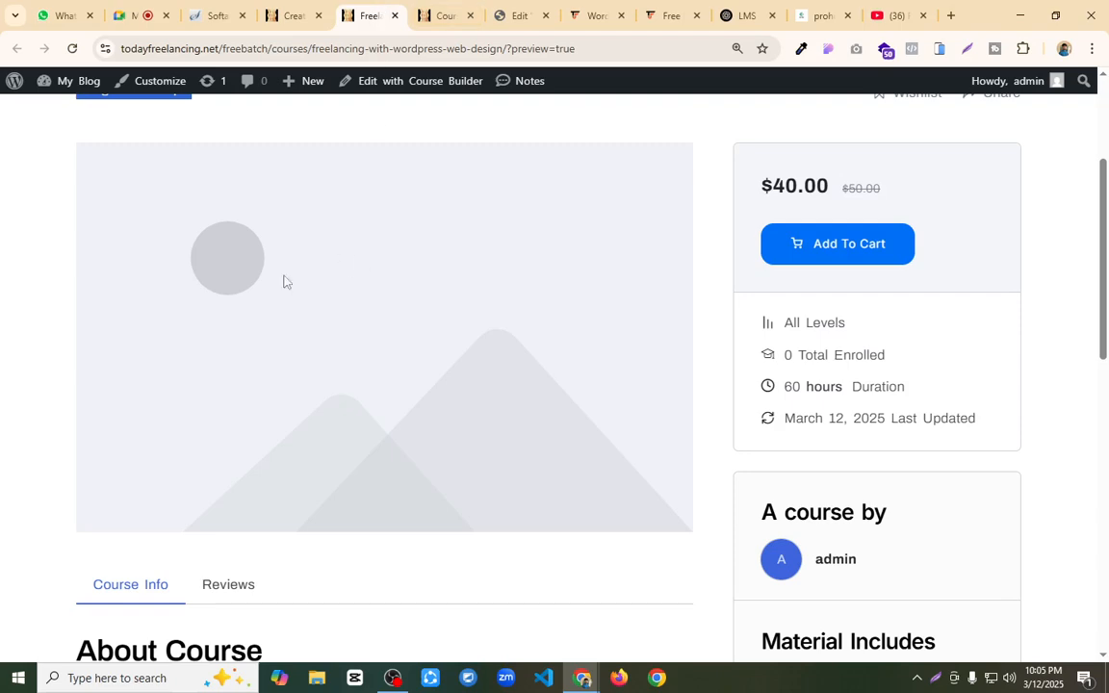
Step: Return to the course's Basics, set Heros-04.png from the media library as the featured image and update the course
left_click(289, 15)
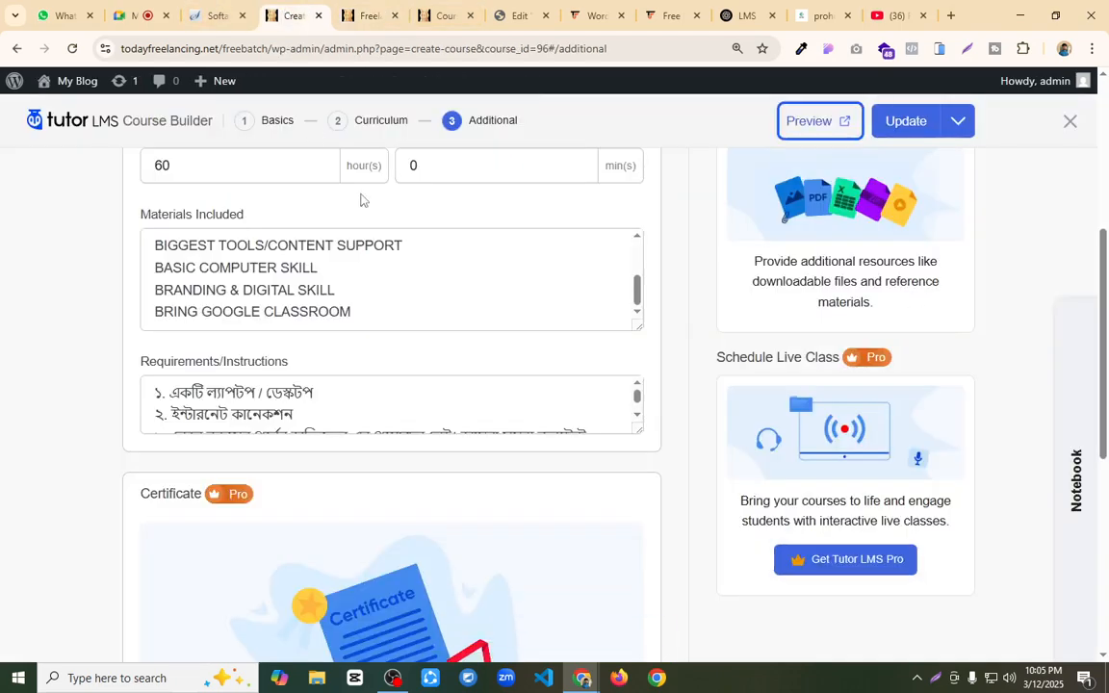
scroll(493, 341, "up", 4)
left_click(262, 121)
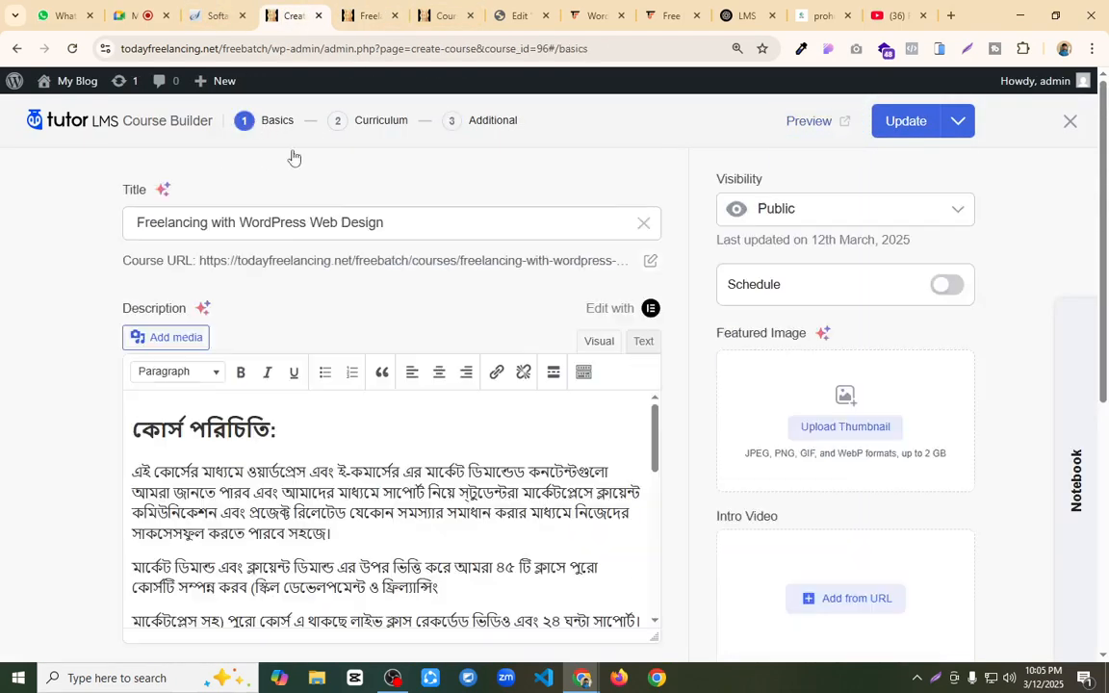
left_click_drag(715, 331, 816, 347)
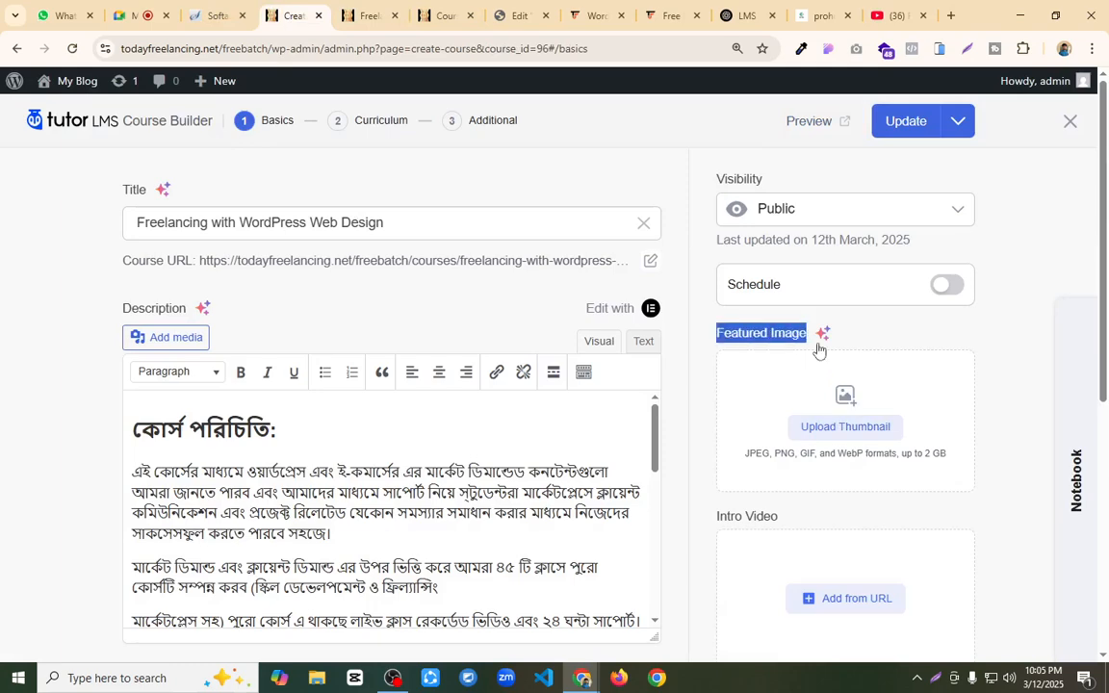
left_click(851, 432)
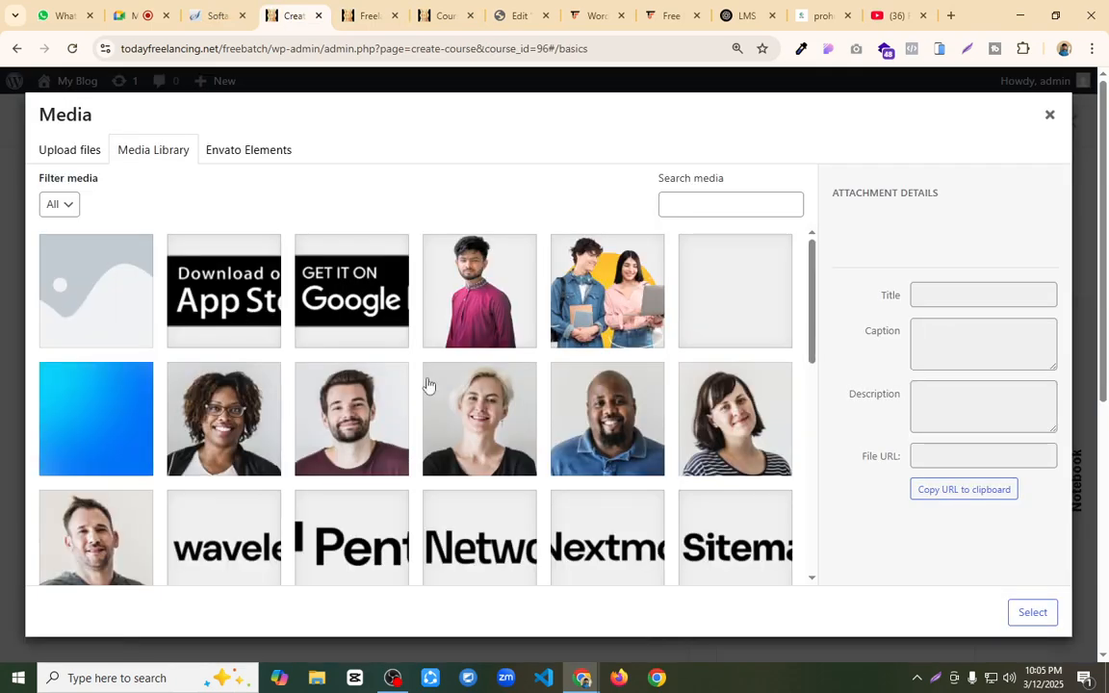
scroll(463, 389, "down", 5)
scroll(463, 387, "down", 3)
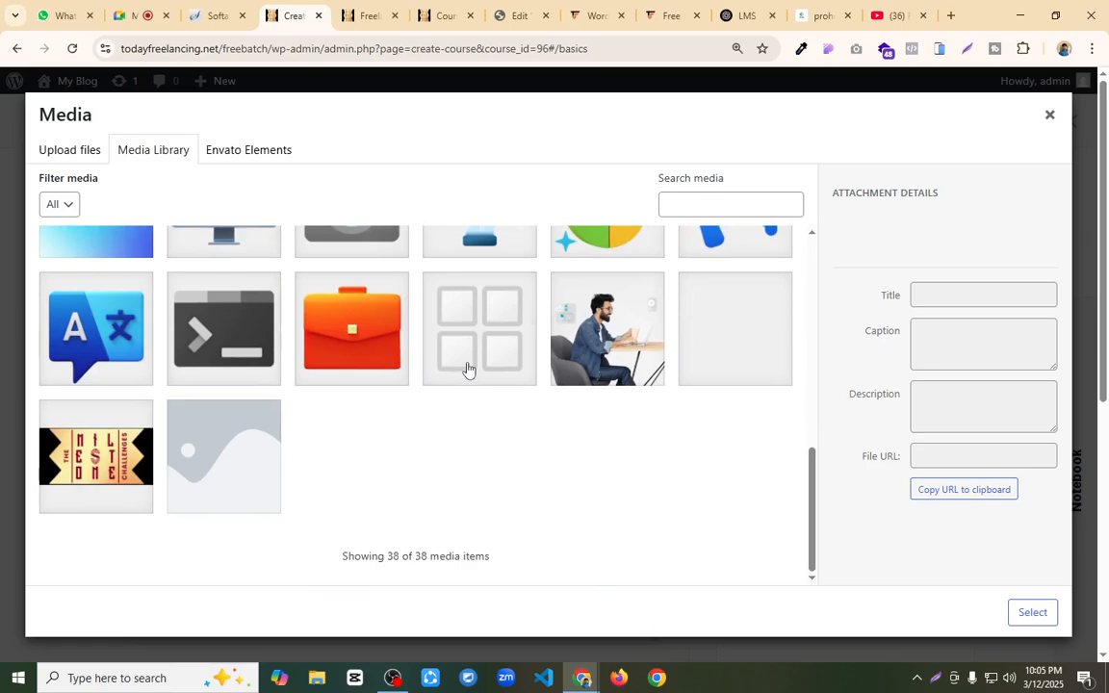
left_click(606, 326)
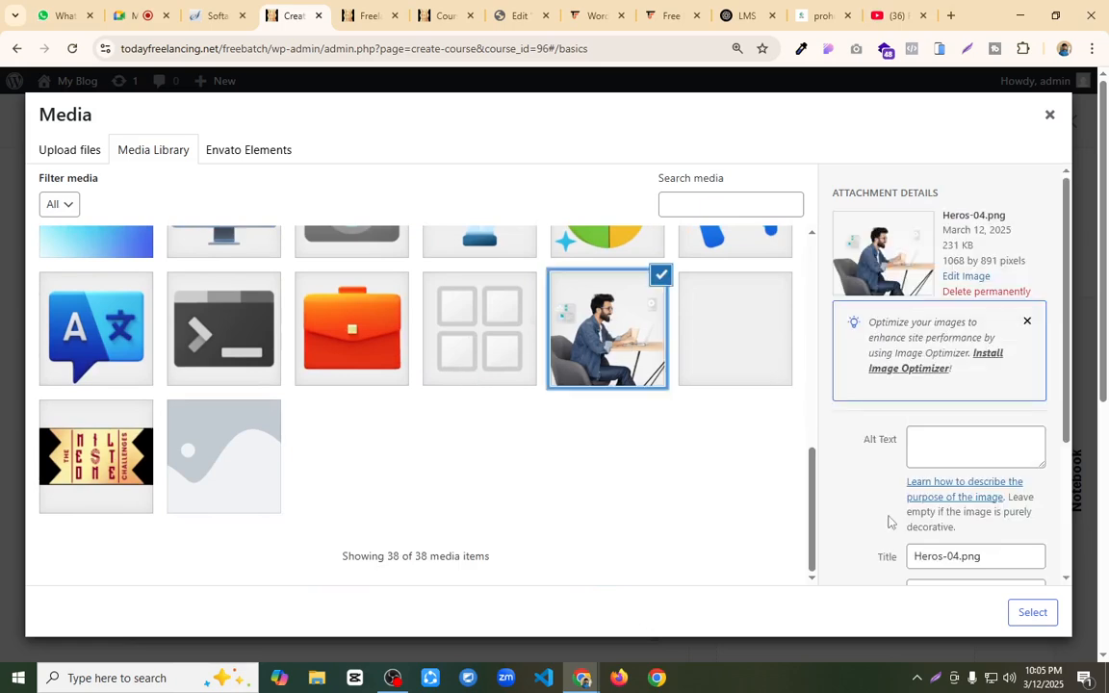
left_click(1028, 616)
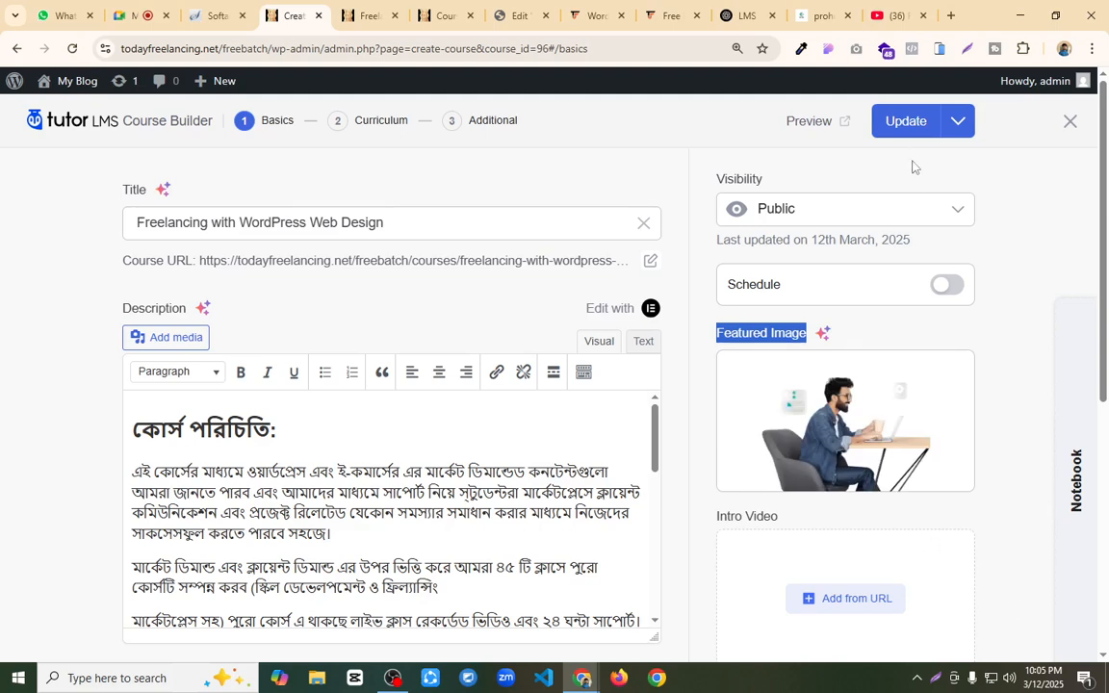
left_click(892, 126)
Step: Go back to the course preview and check the featured image, level, duration, last update date and course author
left_click(372, 16)
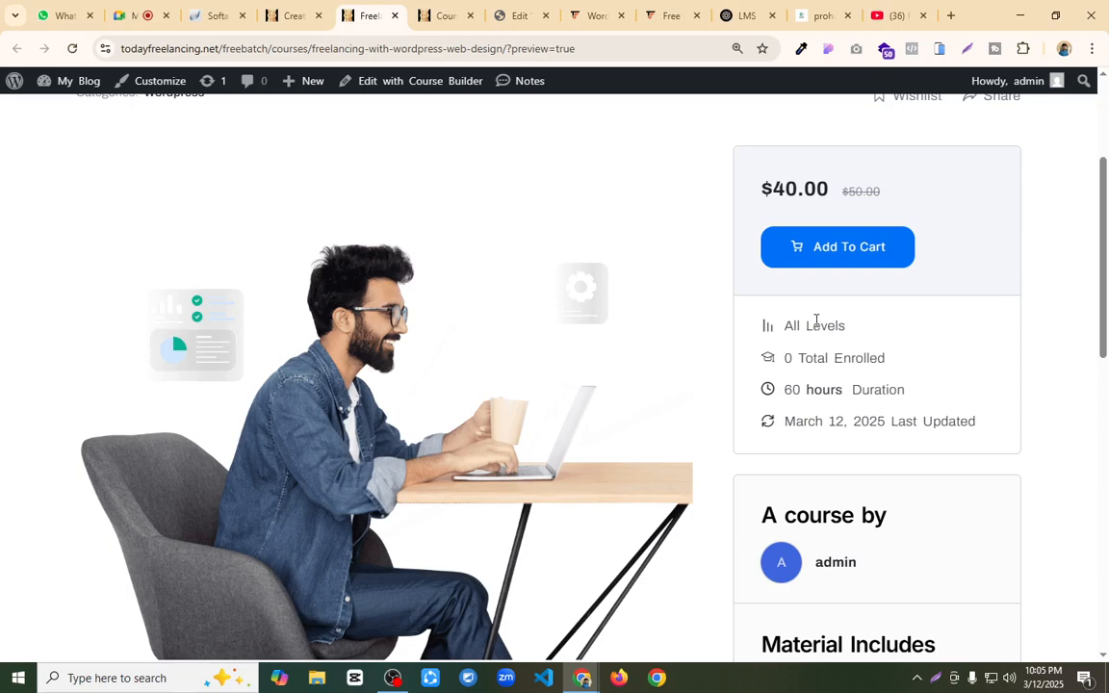
left_click_drag(787, 321, 913, 329)
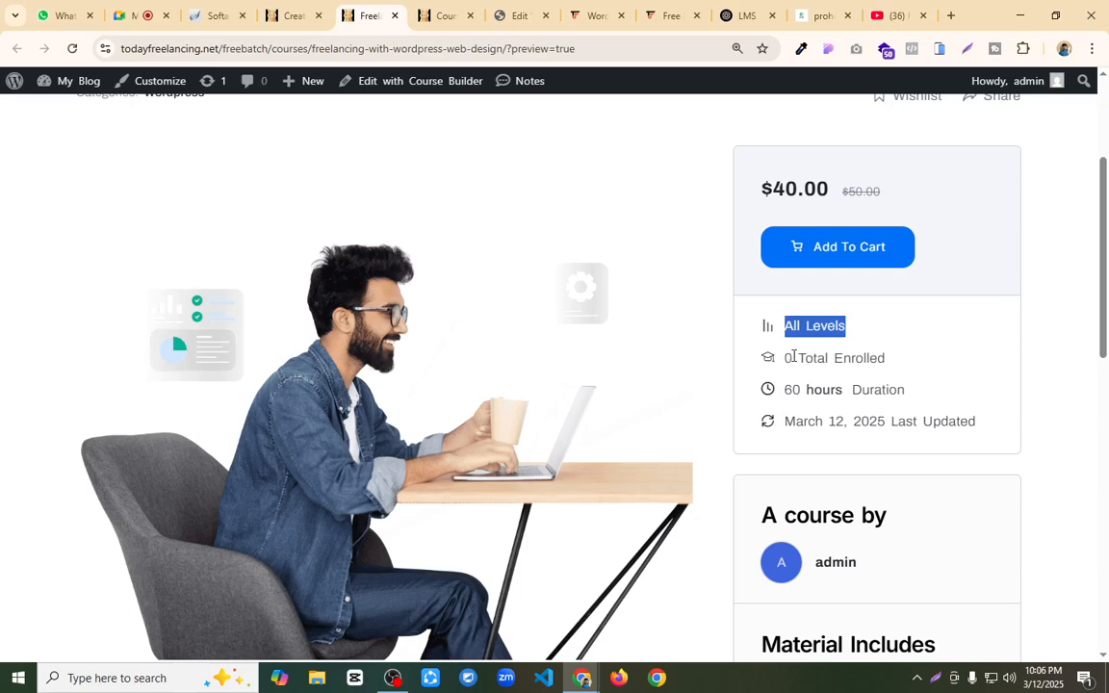
left_click_drag(786, 389, 906, 392)
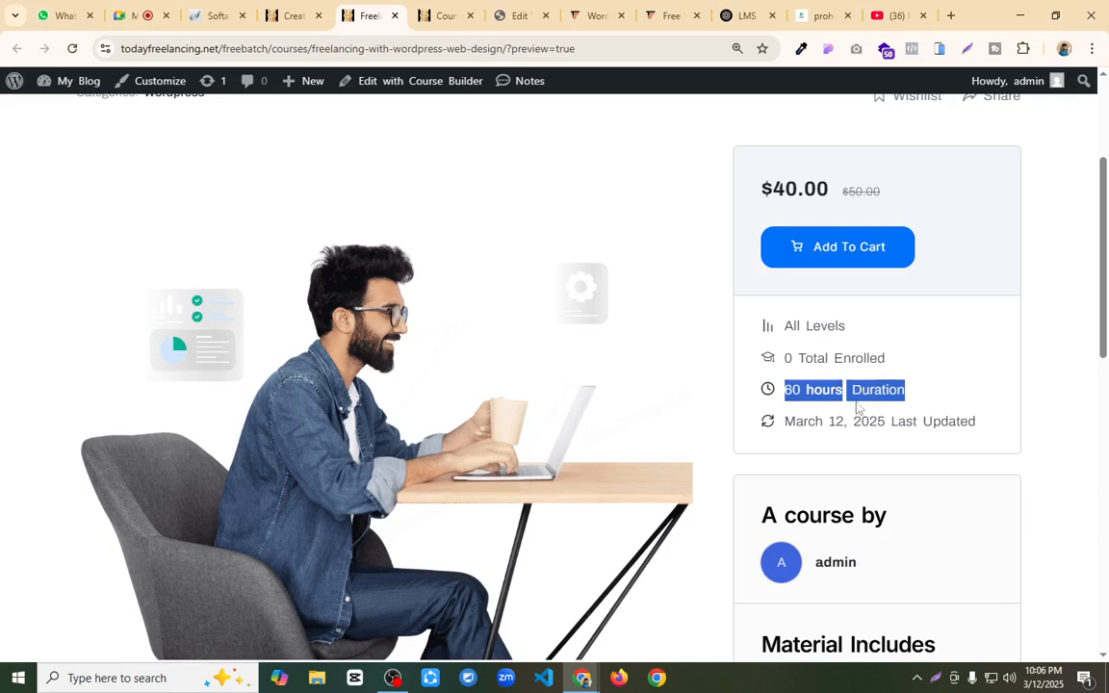
left_click(816, 426)
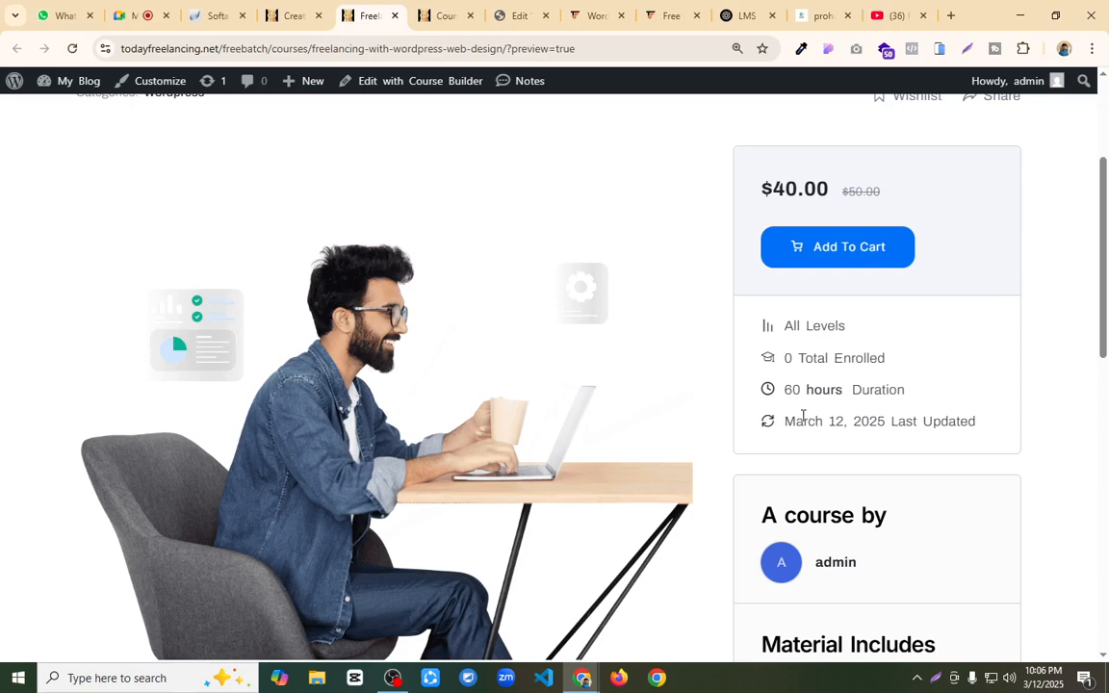
left_click_drag(798, 423, 982, 432)
left_click(980, 430)
scroll(963, 414, "down", 2)
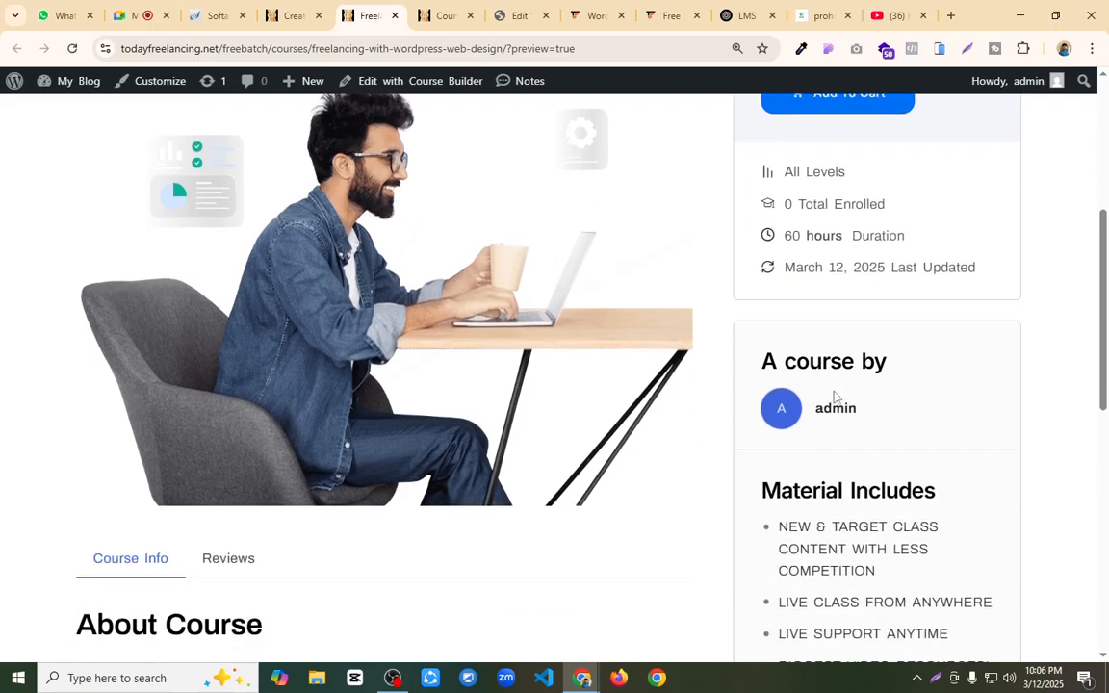
left_click_drag(877, 411, 818, 408)
left_click(827, 390)
Step: Review the included materials, requirements, tags and course content on the course preview page
scroll(846, 391, "down", 2)
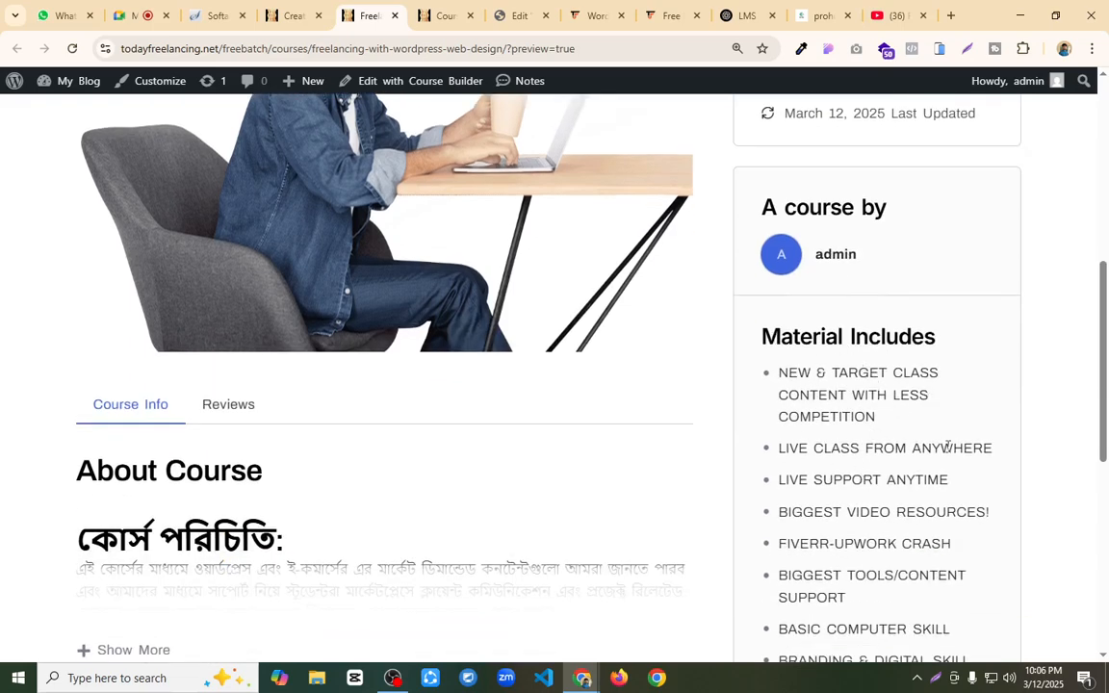
scroll(828, 474, "down", 2)
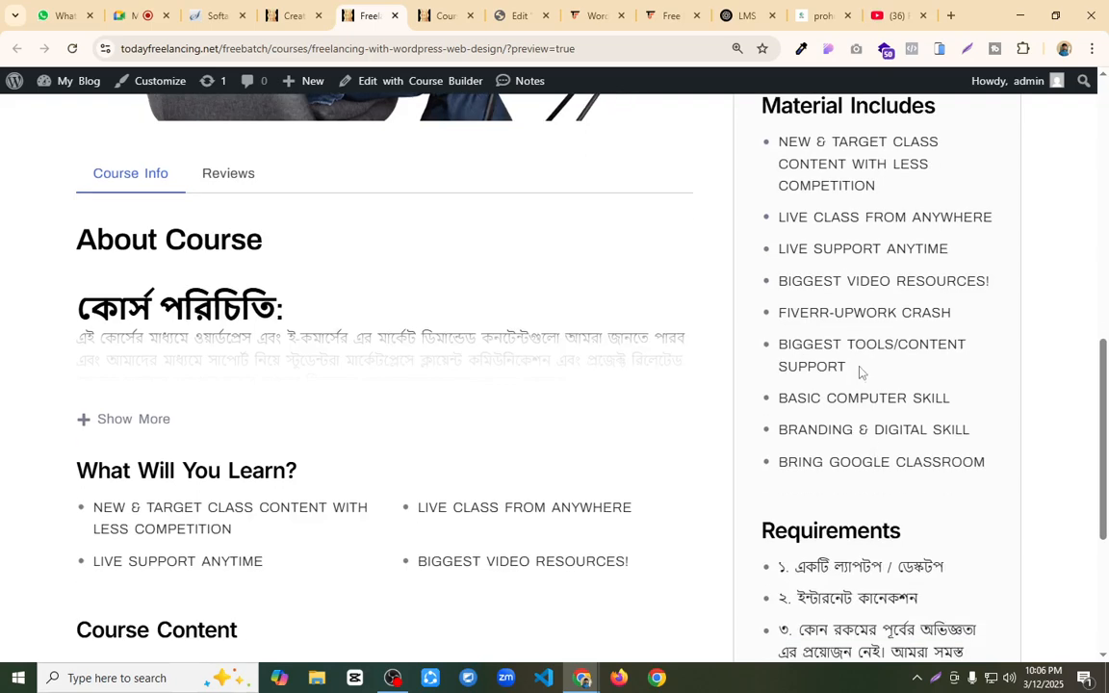
scroll(859, 381, "down", 2)
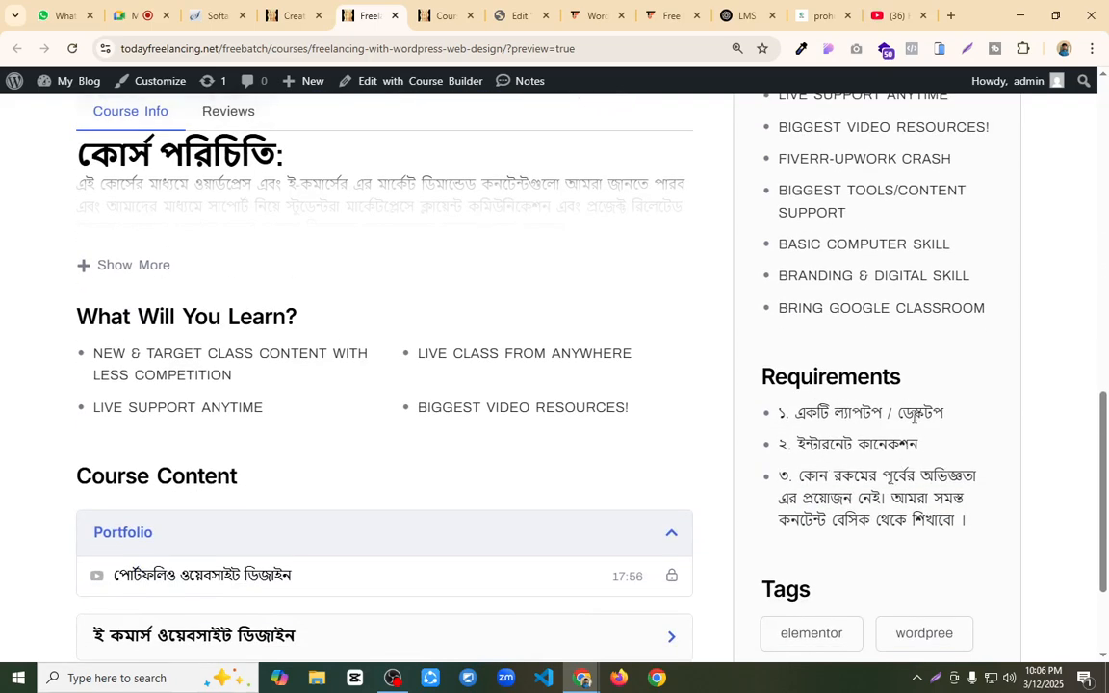
scroll(916, 417, "down", 1)
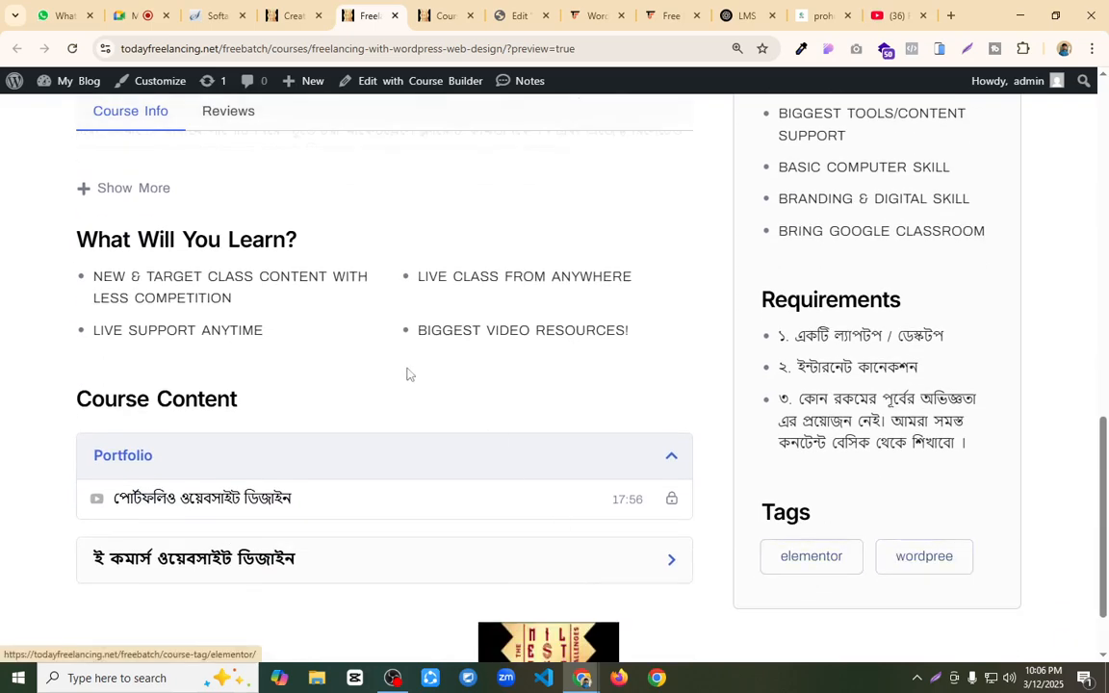
Step: Check the What Will You Learn list, then expand the full About Course description and read through it
scroll(357, 335, "up", 1)
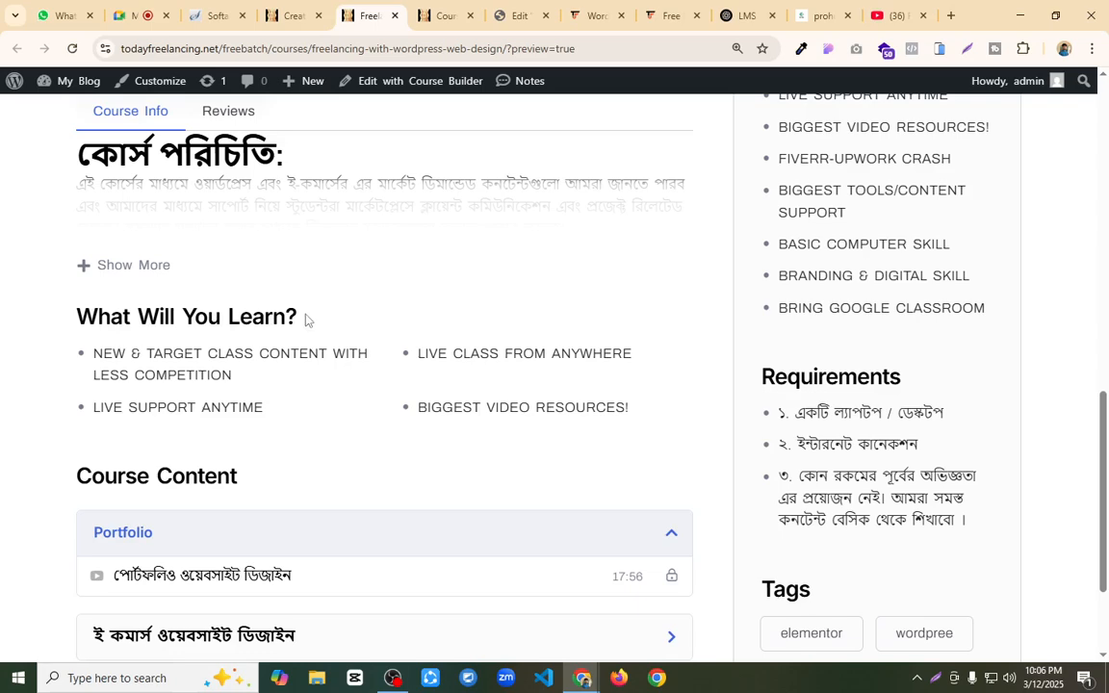
left_click_drag(84, 352, 530, 426)
left_click(580, 416)
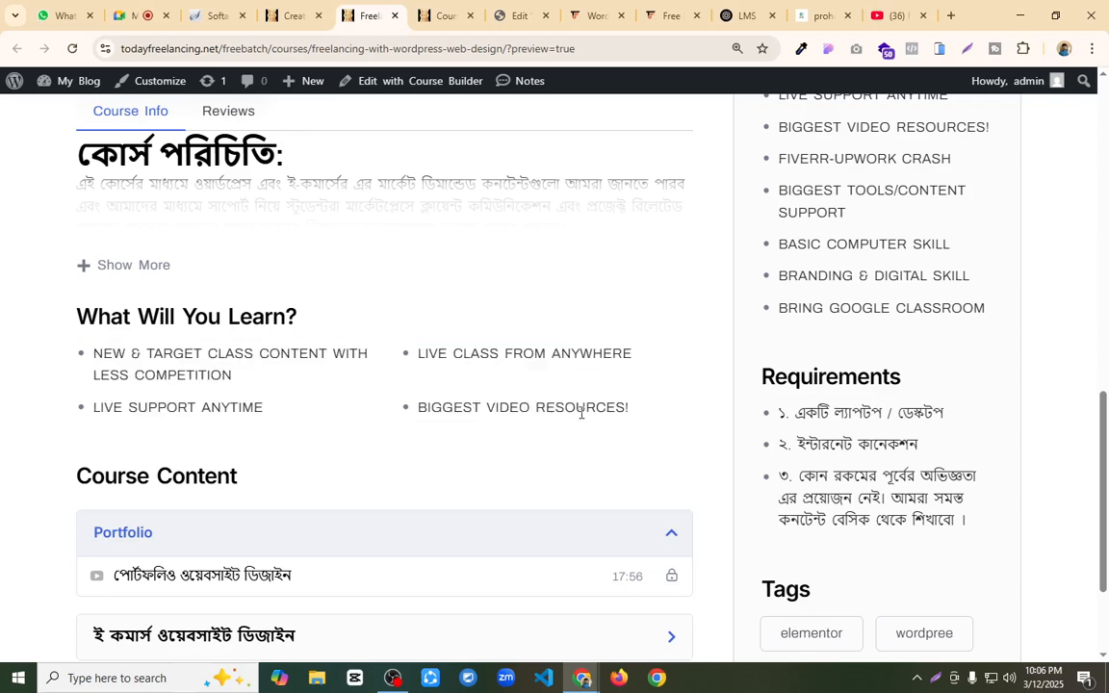
left_click(120, 267)
scroll(128, 255, "up", 3)
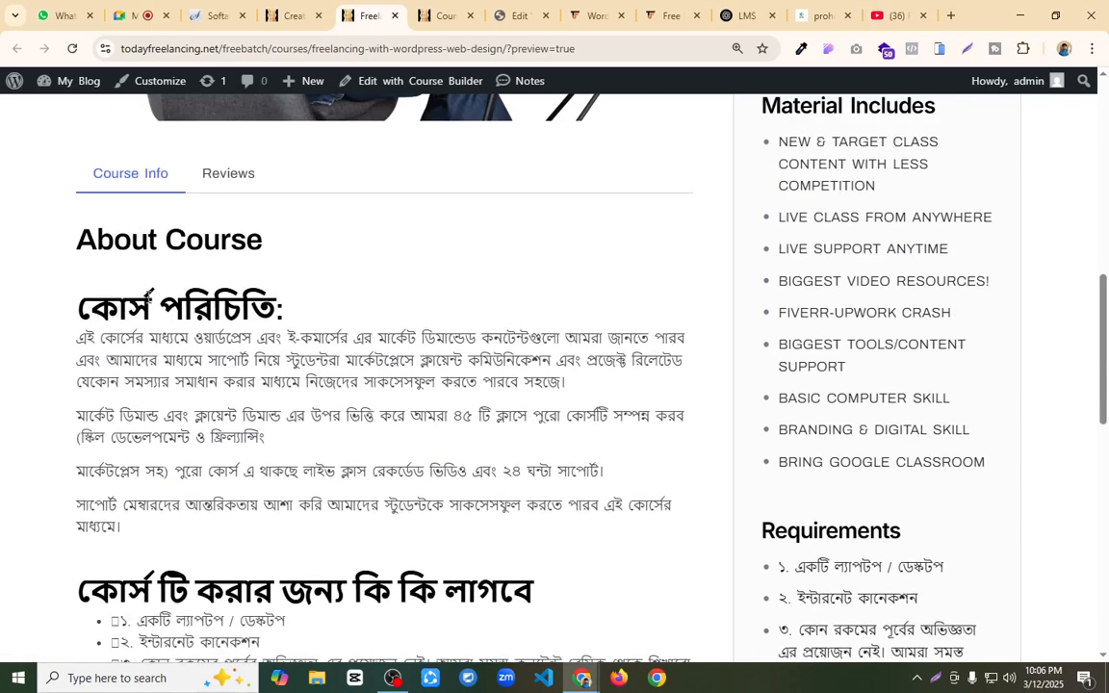
left_click_drag(72, 301, 186, 505)
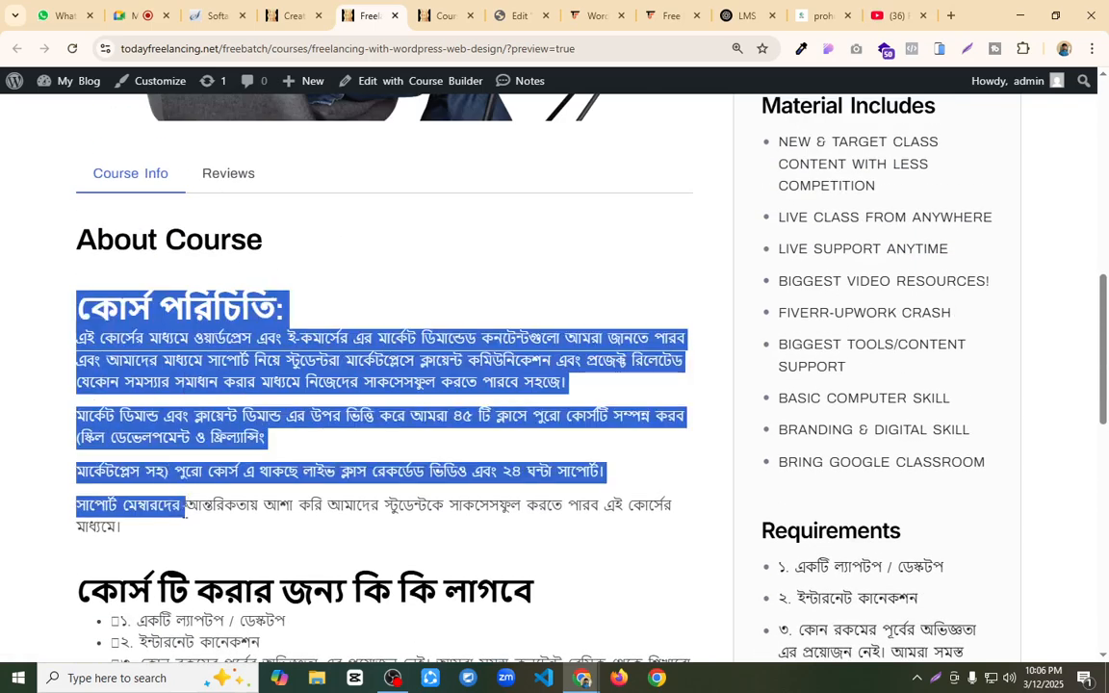
Step: Read the requirements and special benefits in the About Course description, then review the learning points and Course Content heading
scroll(284, 400, "down", 4)
left_click_drag(77, 357, 206, 465)
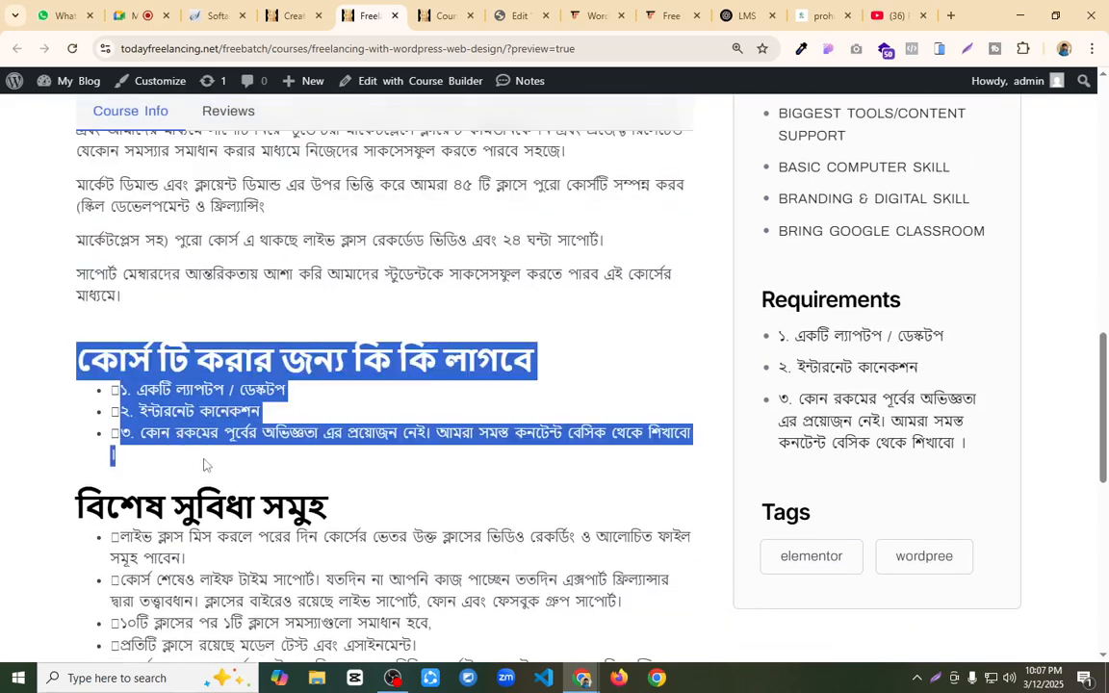
scroll(224, 414, "down", 2)
left_click_drag(224, 354, 308, 494)
scroll(313, 431, "down", 2)
scroll(312, 430, "down", 1)
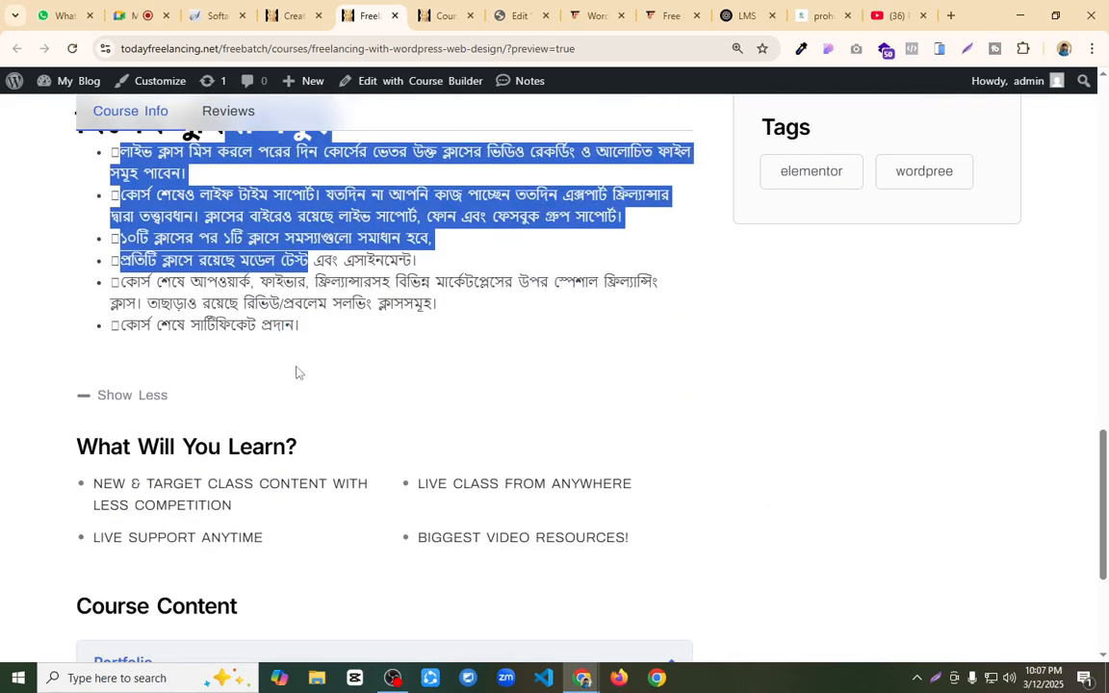
scroll(296, 372, "down", 4)
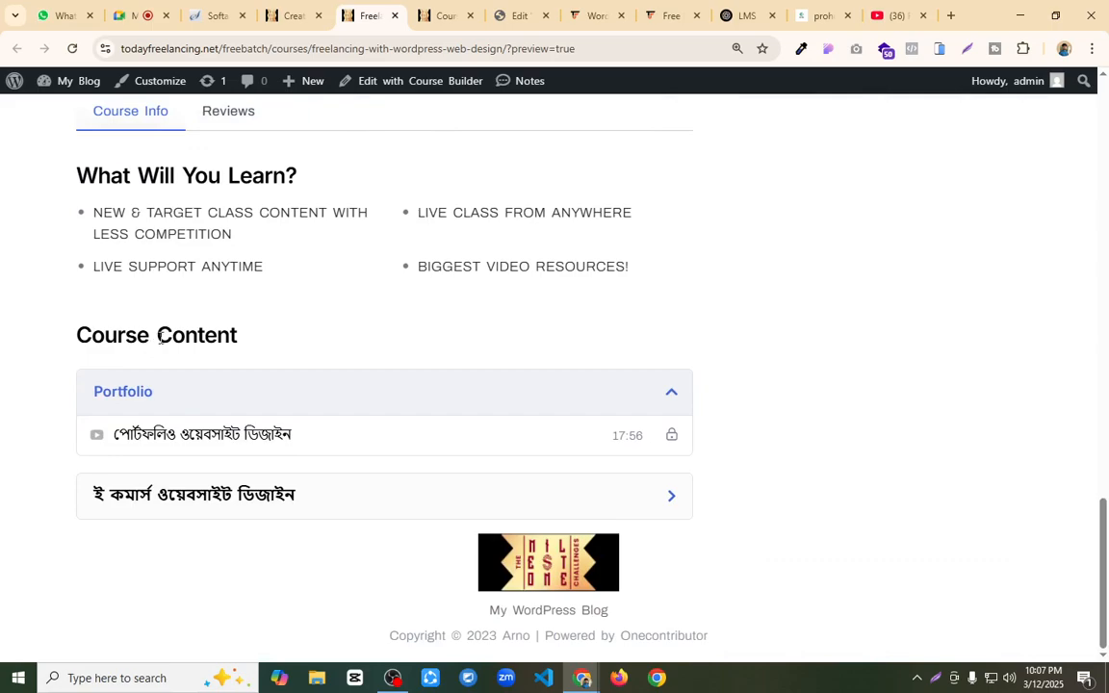
left_click_drag(160, 334, 291, 339)
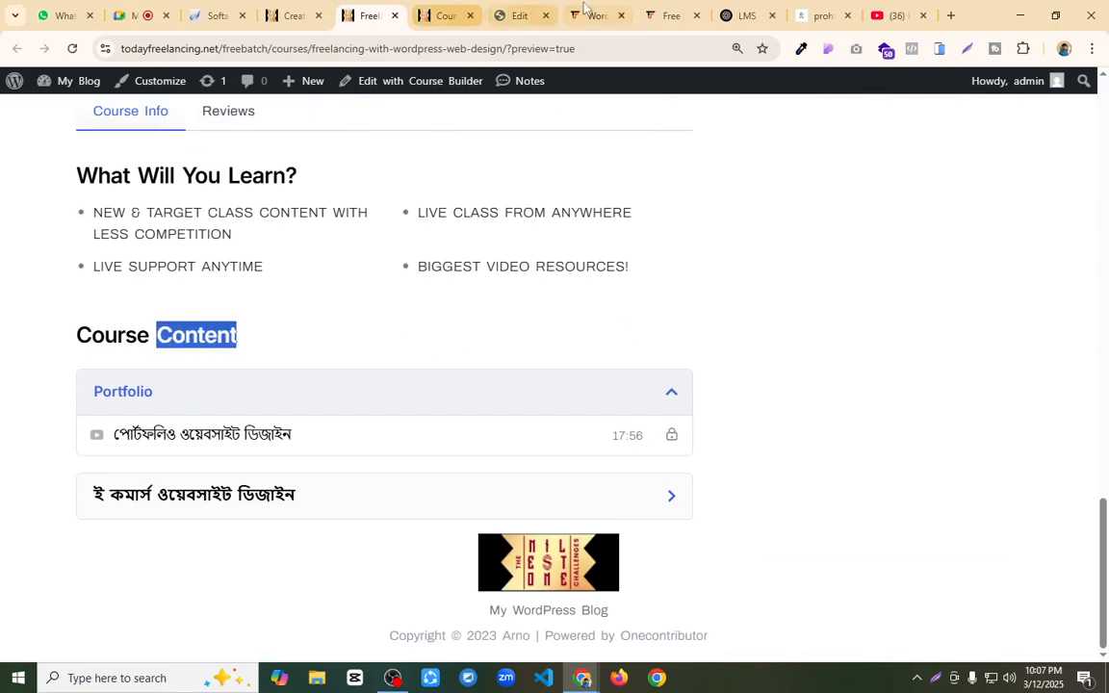
Step: Check the Course Curriculum topics on the wordpress-ecommerce-with-elementor reference page, then return to the course preview
left_click(648, 10)
left_click(581, 18)
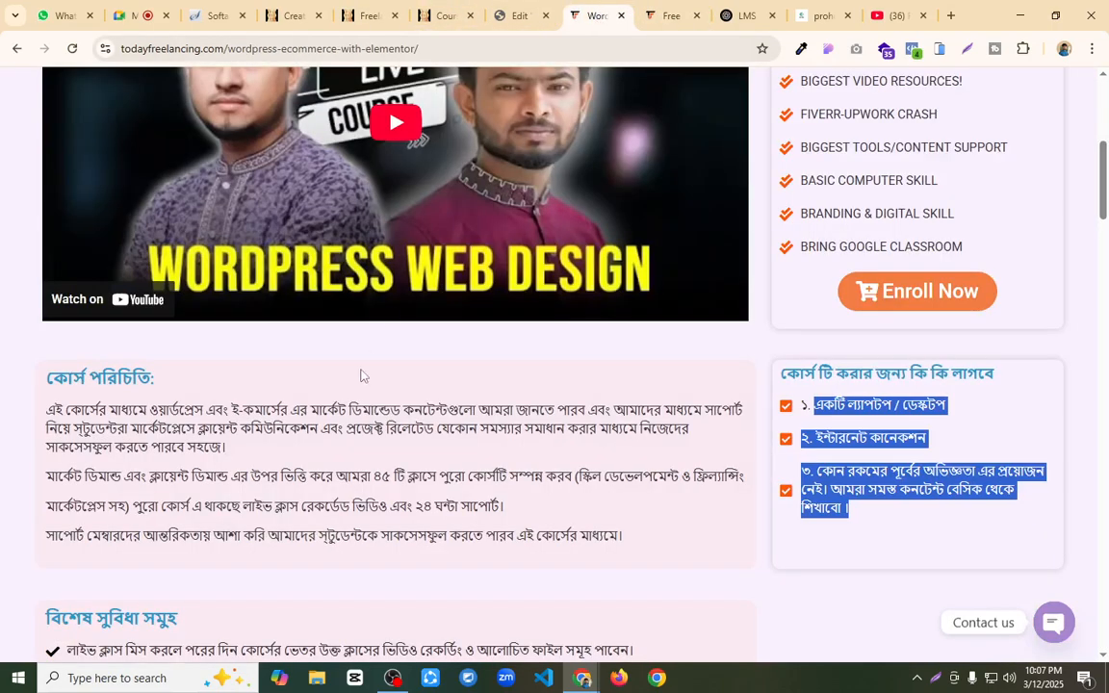
scroll(365, 385, "down", 6)
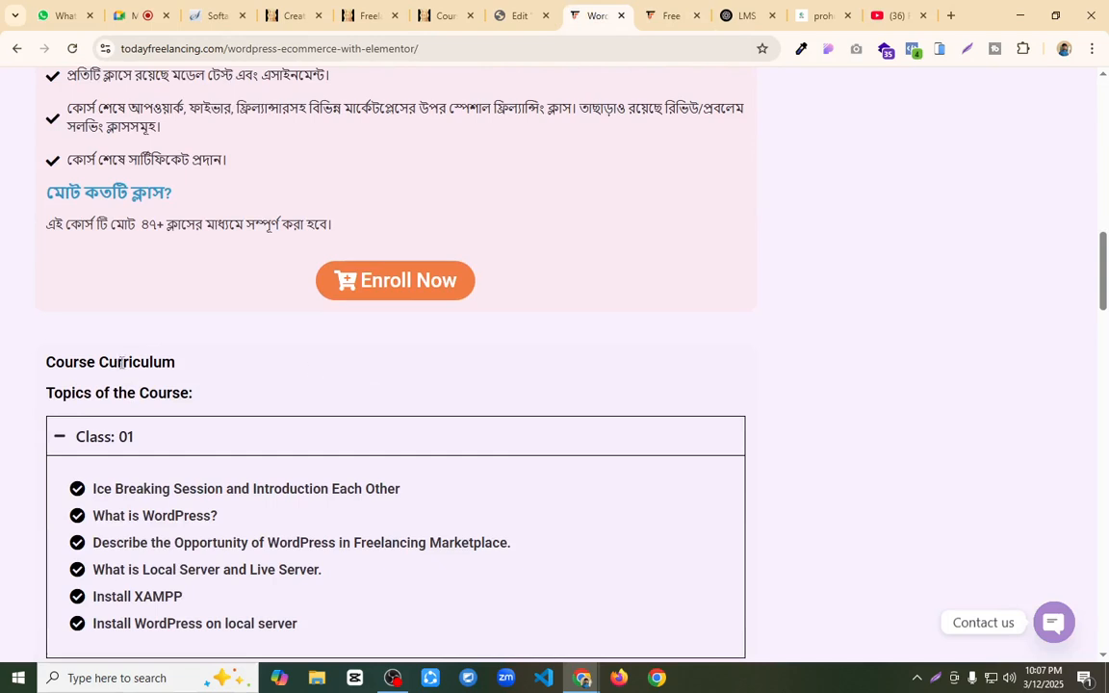
left_click(362, 16)
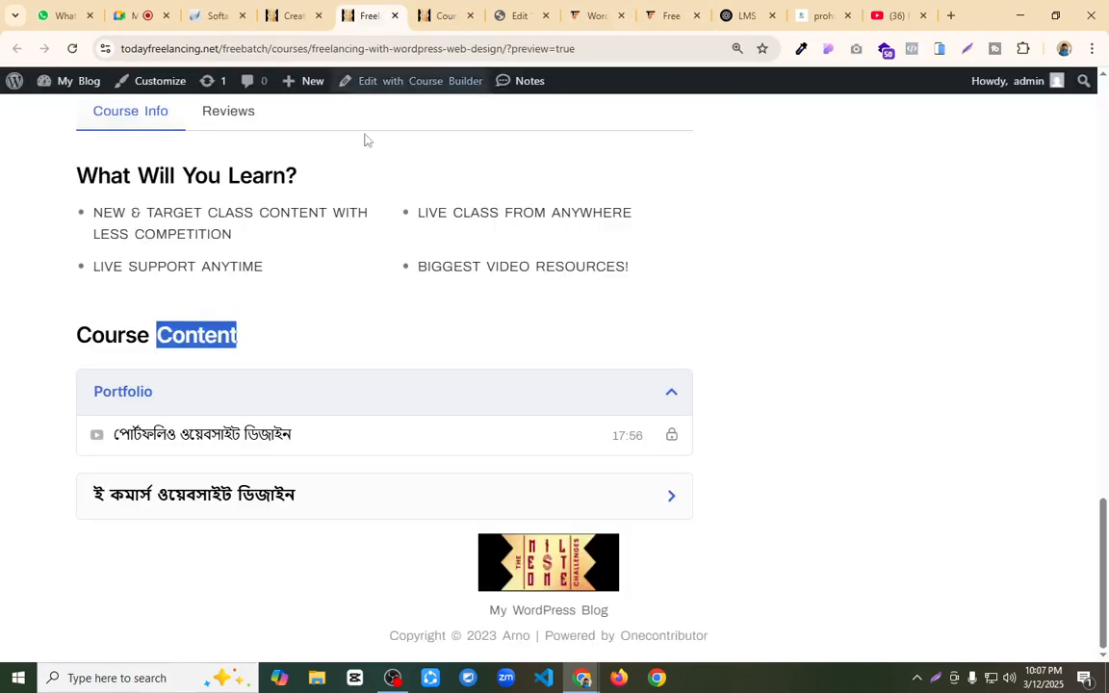
Step: Collapse the Portfolio topic under Course Content, then expand the e-commerce website design topic to check its lesson and collapse it again
left_click(672, 395)
left_click(674, 496)
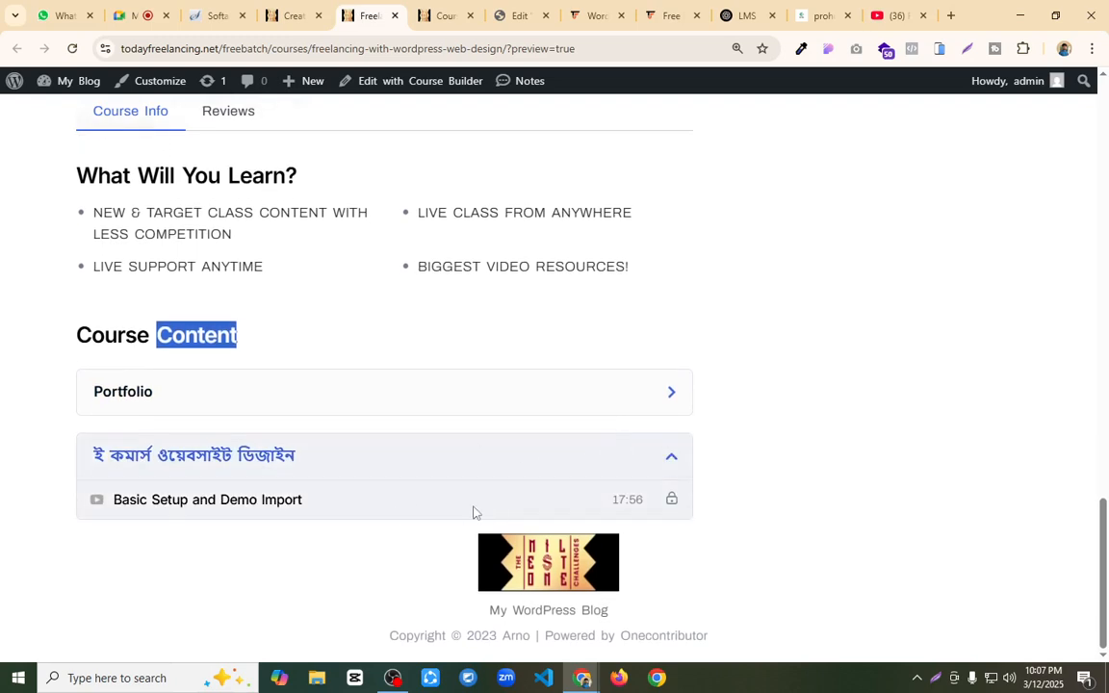
left_click(674, 461)
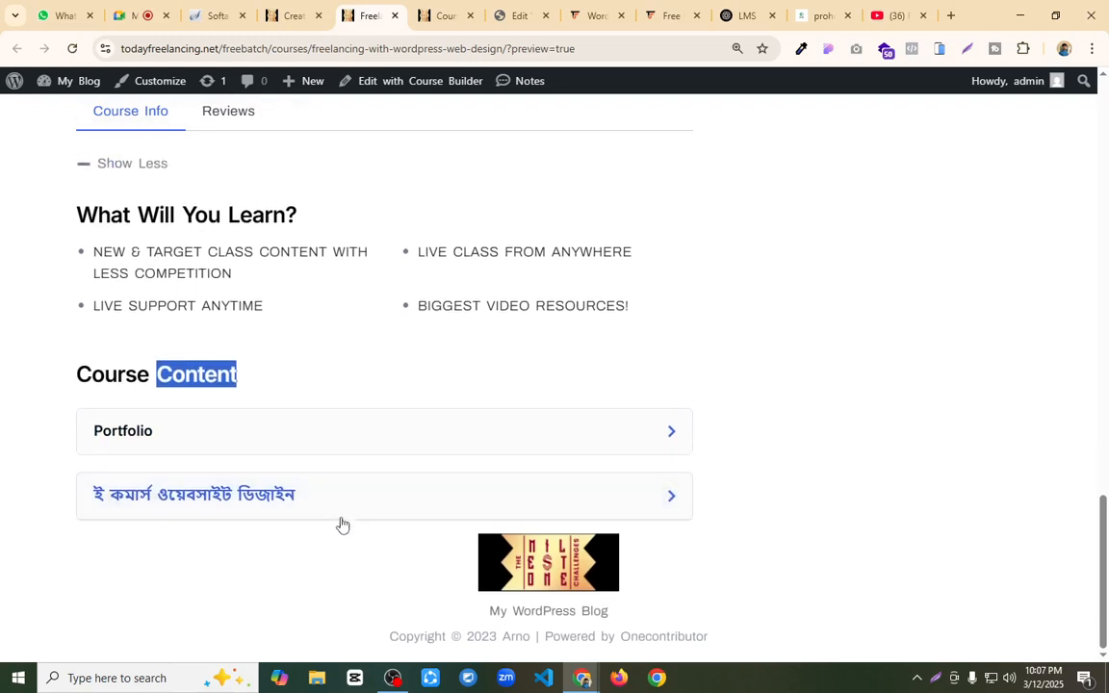
left_click(588, 357)
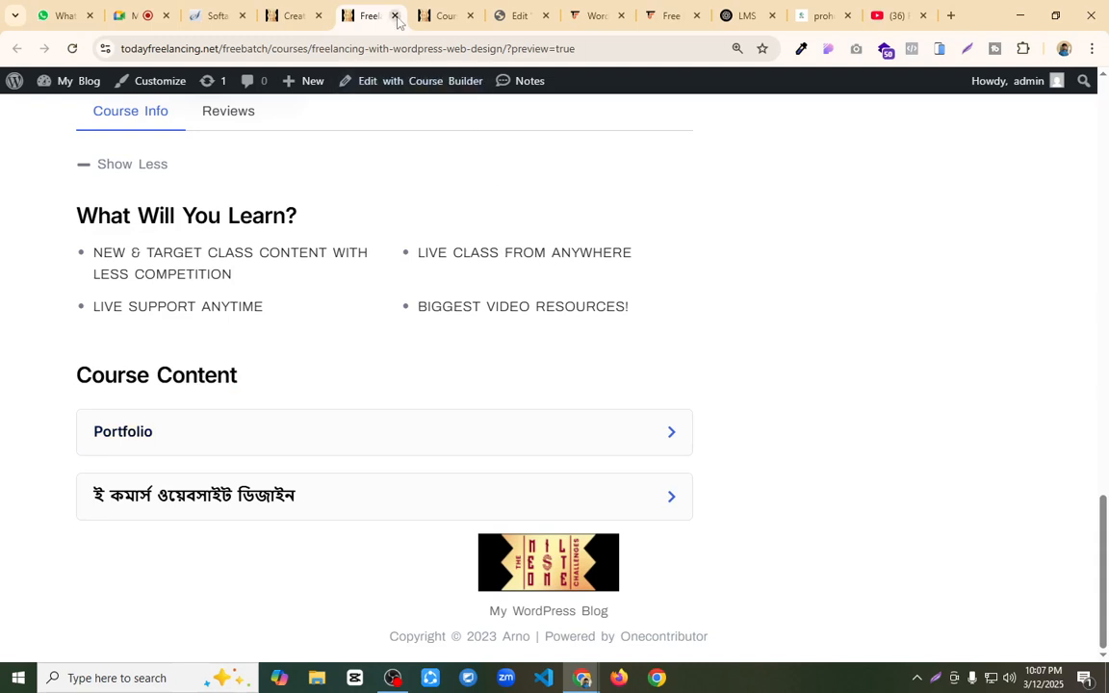
Step: Reload the Home page in the Elementor editor and check the course cards in the Featured classes and Popular classes sections
left_click(443, 15)
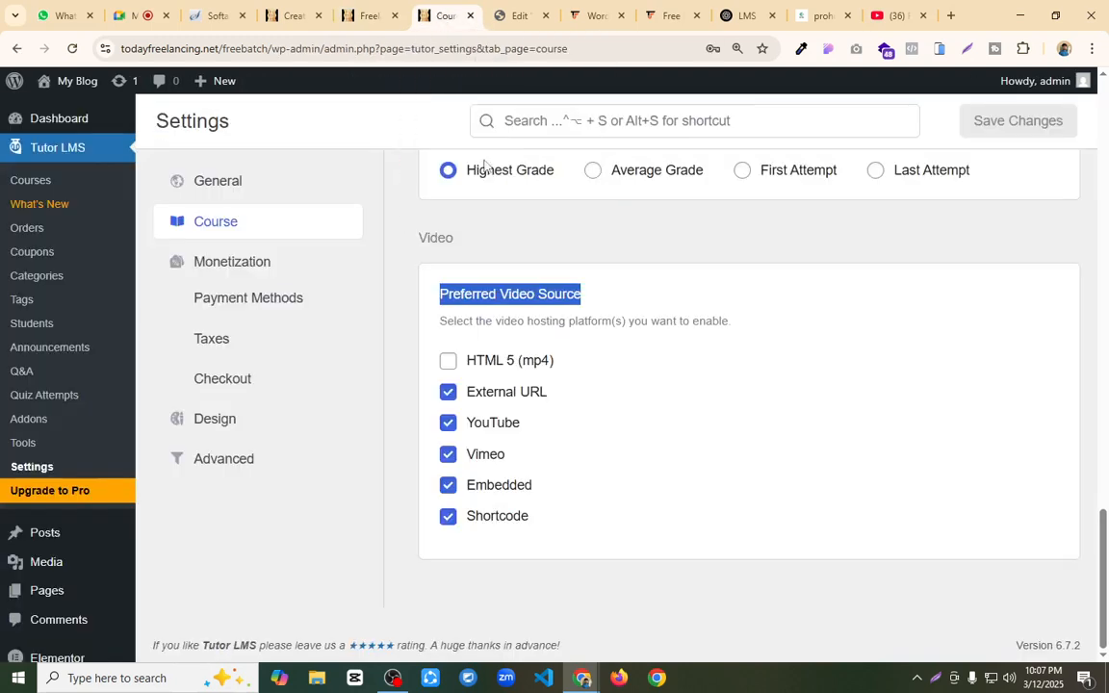
left_click(515, 16)
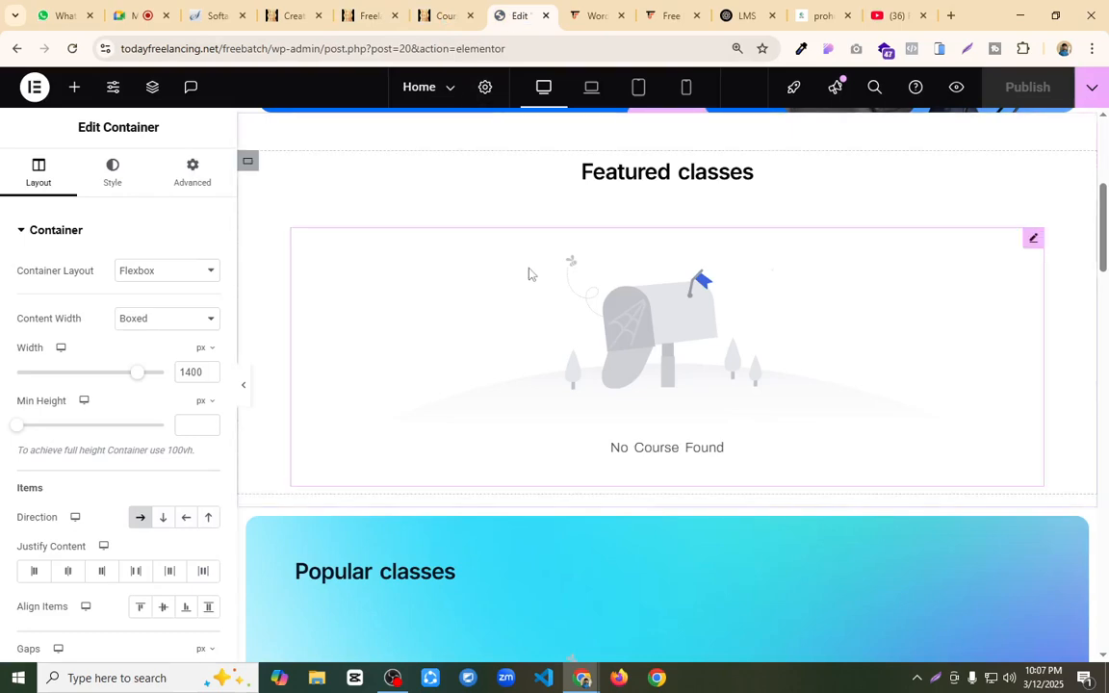
key("F5")
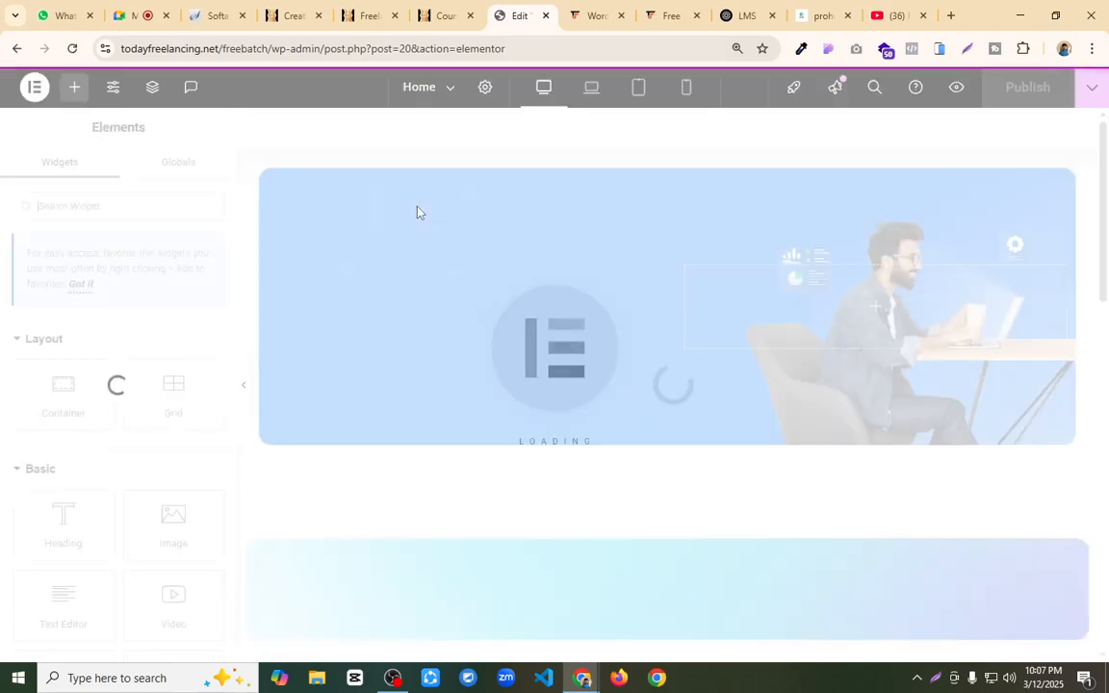
scroll(632, 441, "down", 4)
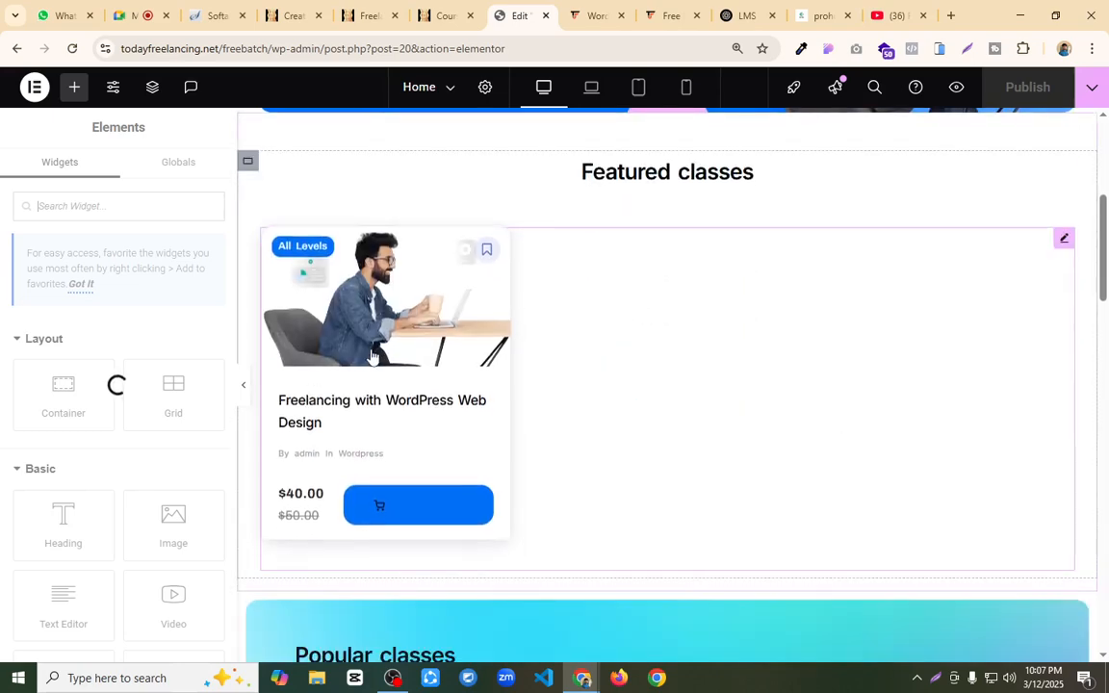
scroll(564, 377, "up", 4)
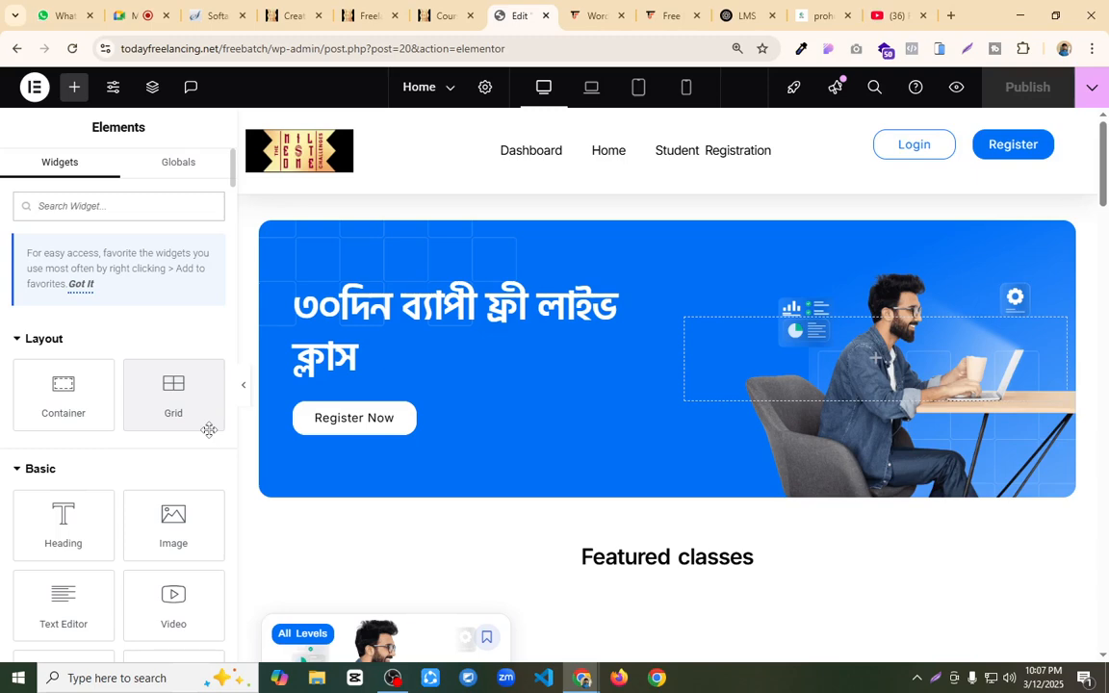
scroll(208, 434, "down", 2)
scroll(527, 365, "down", 7)
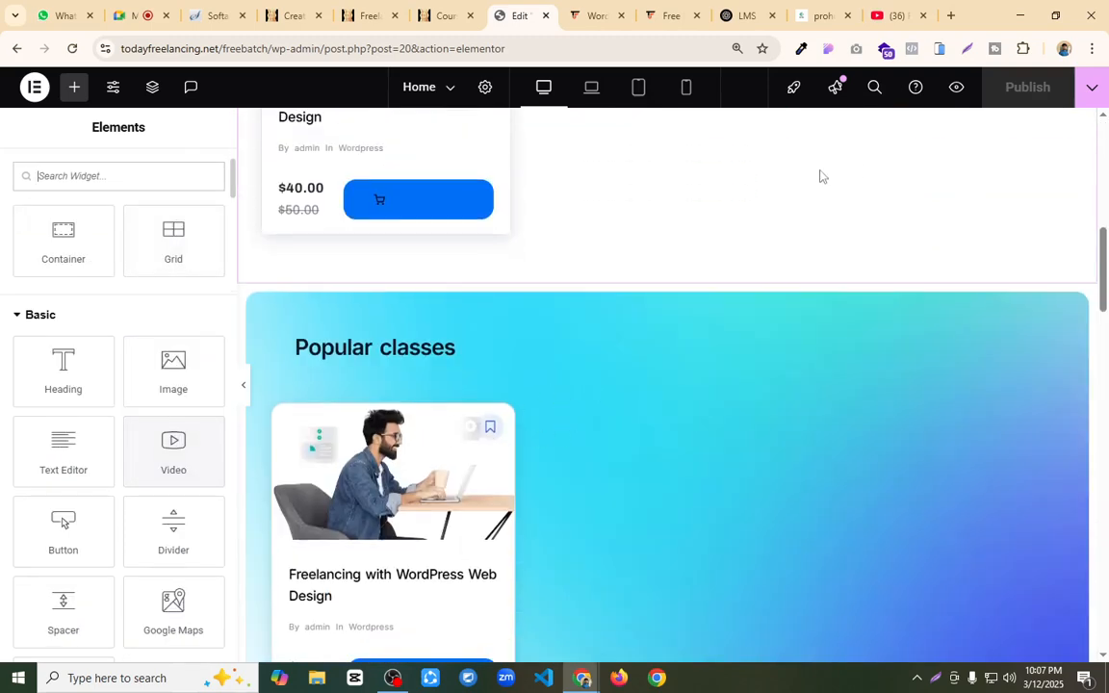
scroll(676, 424, "down", 7)
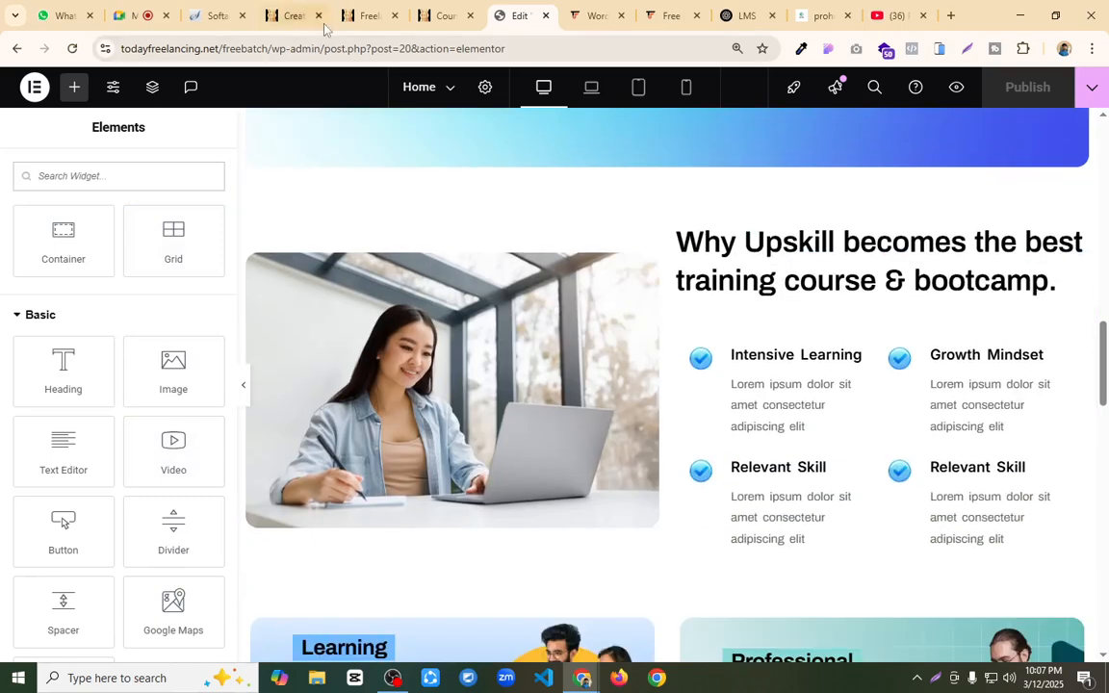
Step: Preview the Home page and inspect the course cards and their Add To Cart buttons under Featured classes and Popular classes
left_click(956, 89)
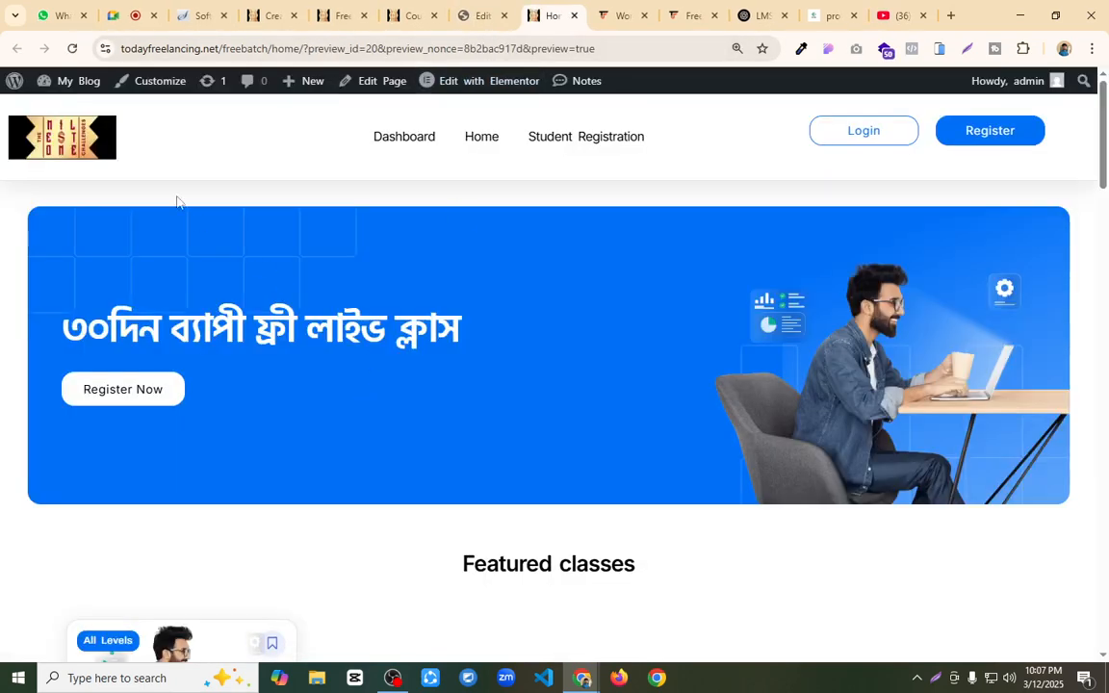
scroll(663, 228, "down", 3)
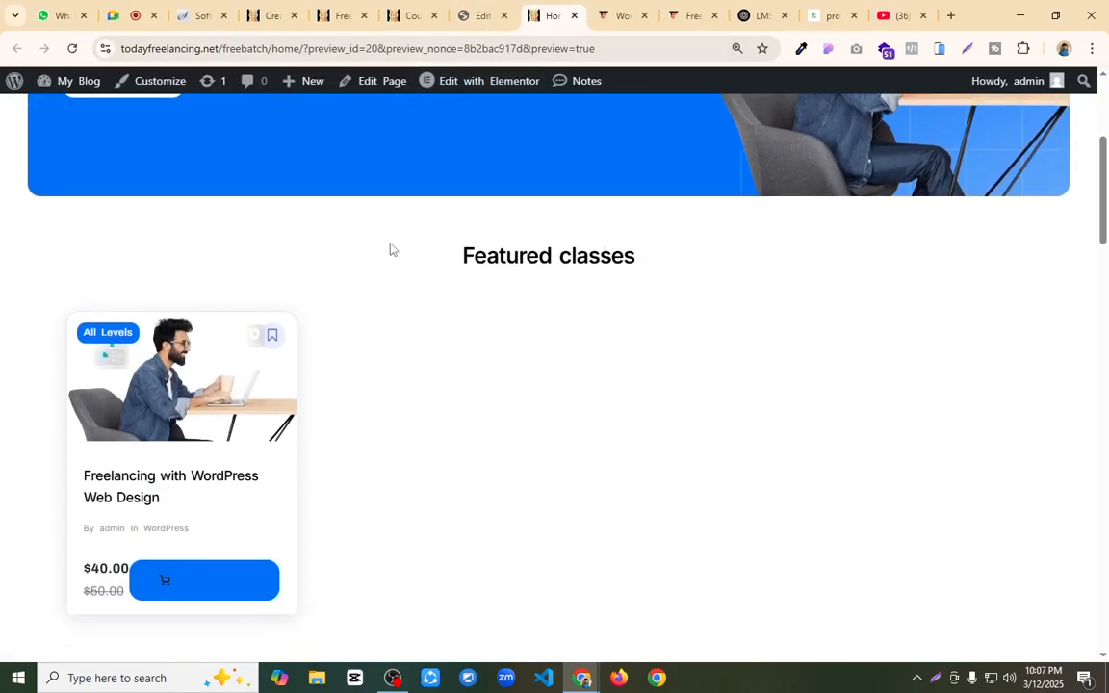
scroll(285, 260, "down", 2)
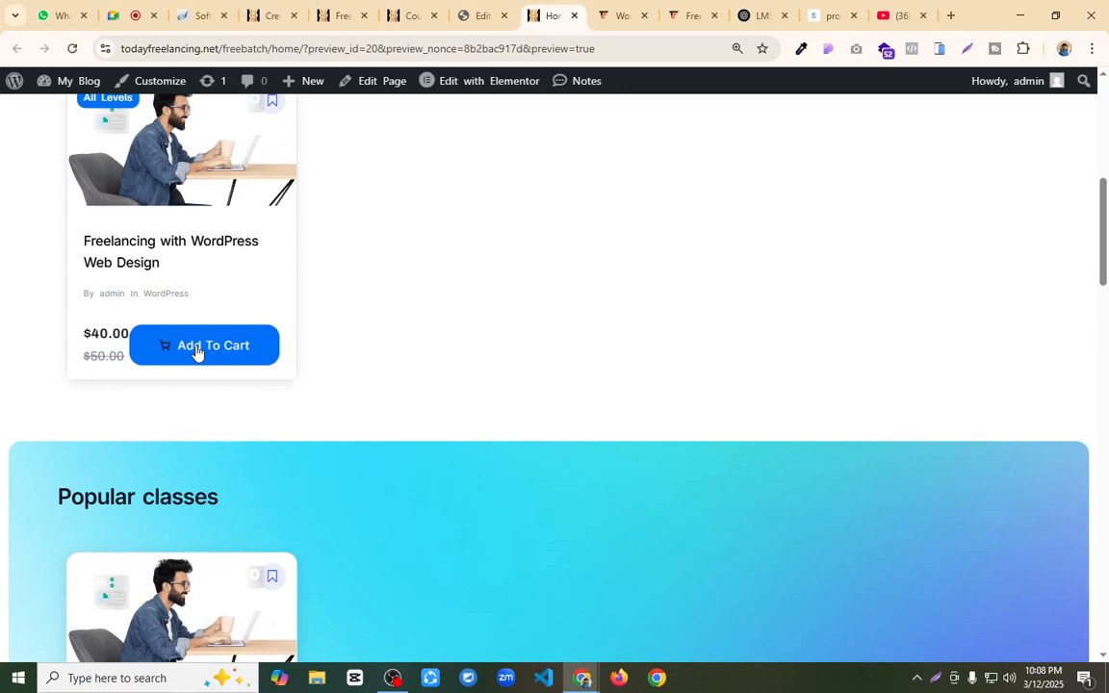
scroll(433, 404, "down", 2)
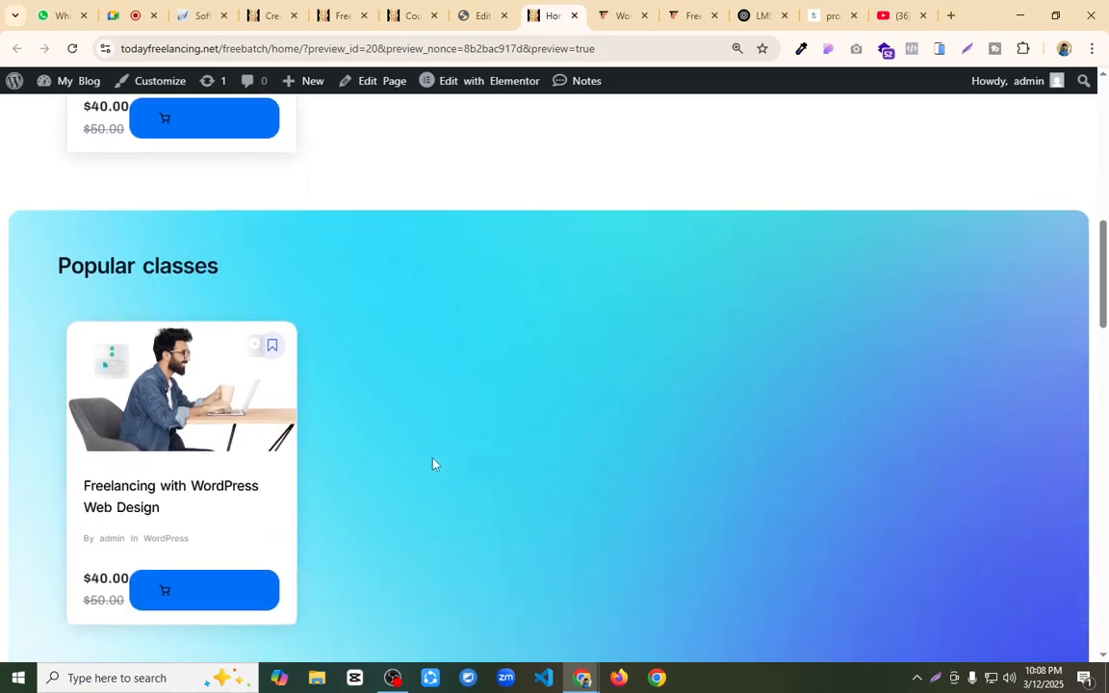
scroll(381, 446, "down", 2)
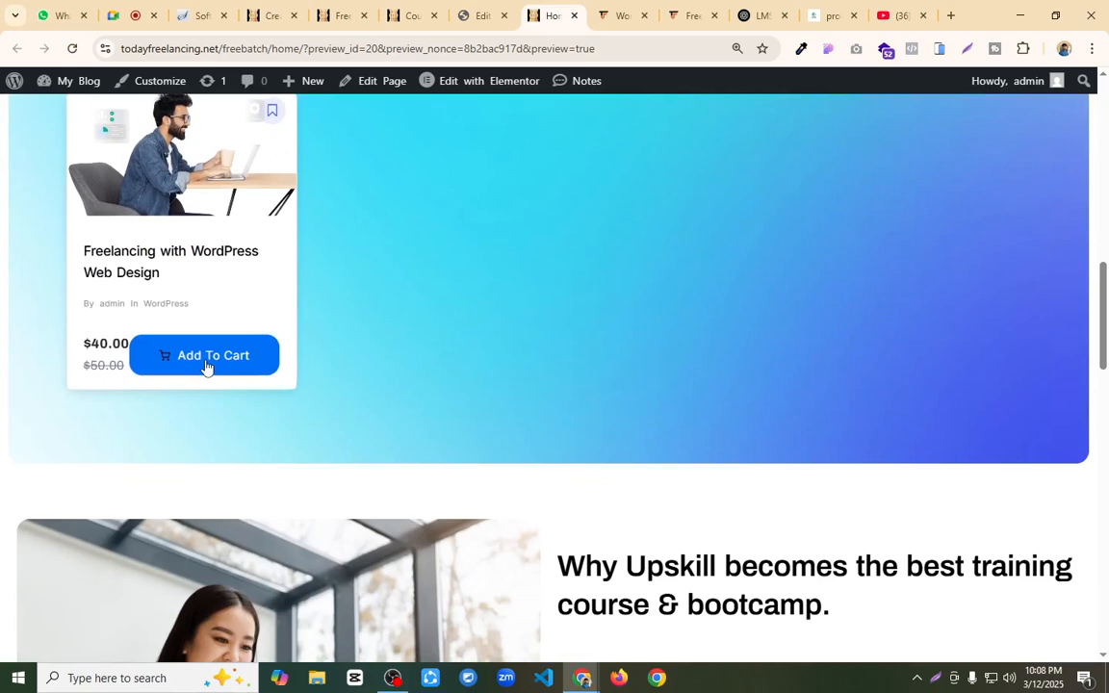
scroll(418, 325, "up", 3)
scroll(444, 155, "up", 3)
Step: Return to the Home page editor and open the style settings of the Popular classes course list
left_click(488, 14)
scroll(529, 366, "down", 4)
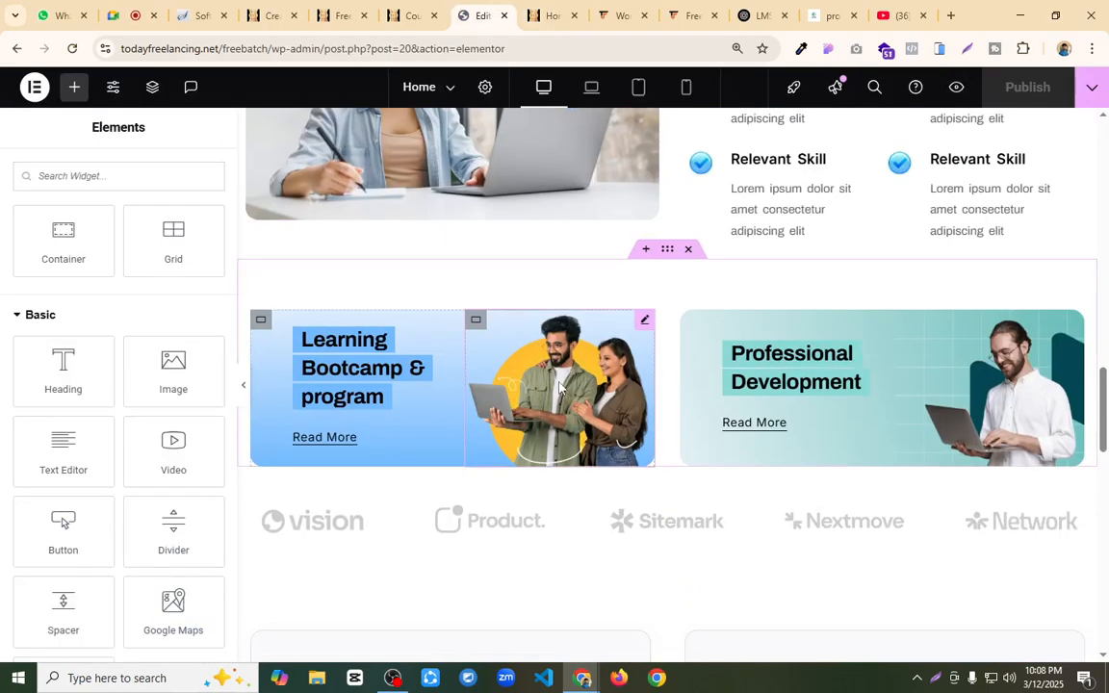
scroll(560, 384, "down", 4)
scroll(560, 386, "up", 10)
scroll(561, 387, "up", 3)
left_click(1055, 336)
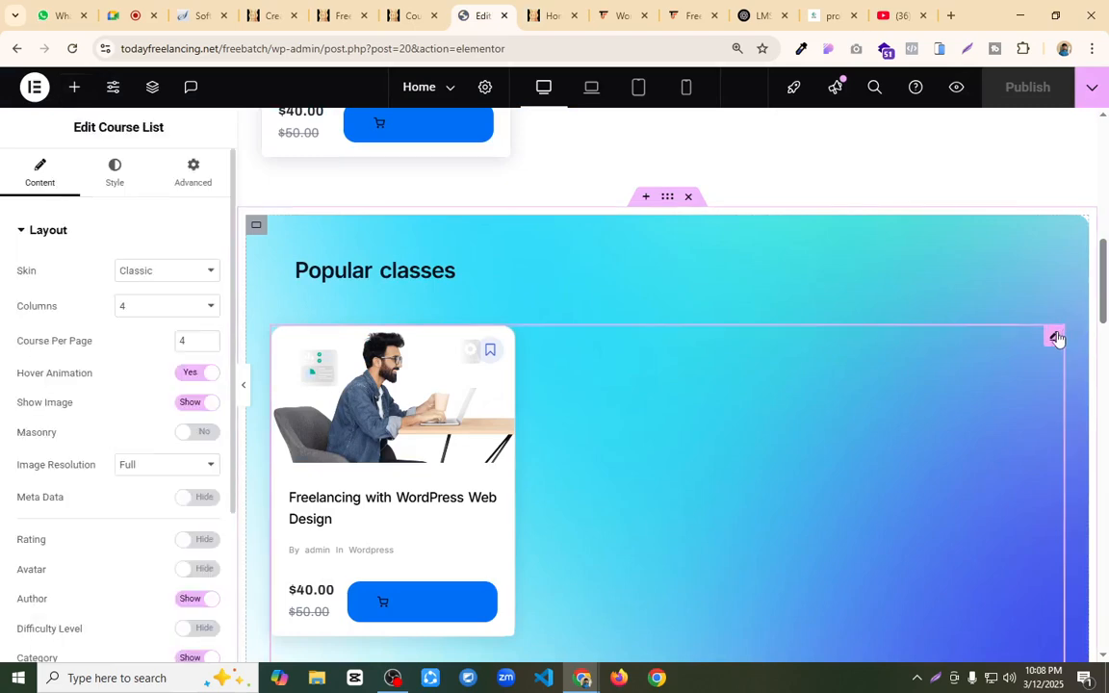
left_click(113, 172)
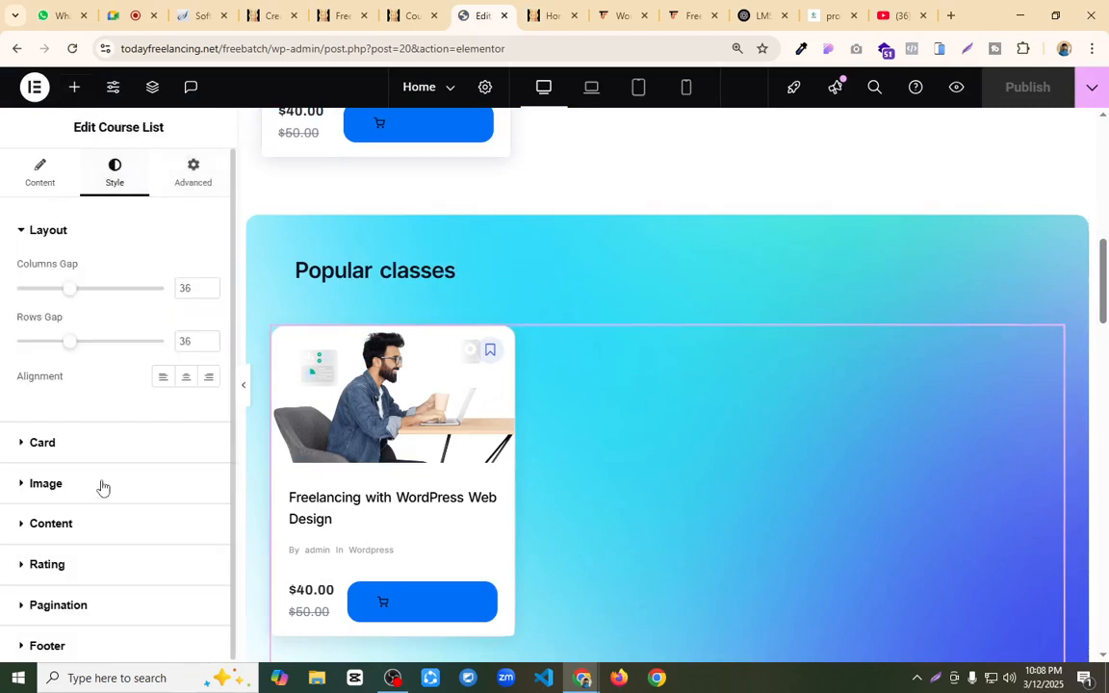
Step: Review the Card and Content style settings of the Popular classes course list for options that affect the course card
scroll(74, 474, "down", 1)
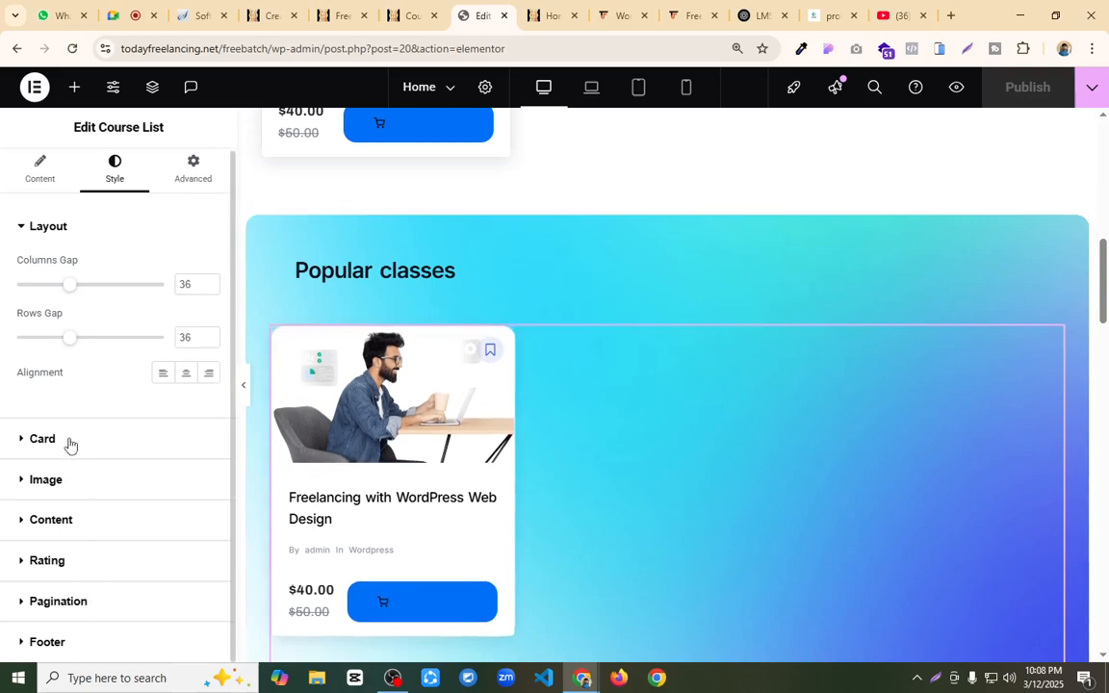
left_click(42, 439)
scroll(110, 315, "down", 3)
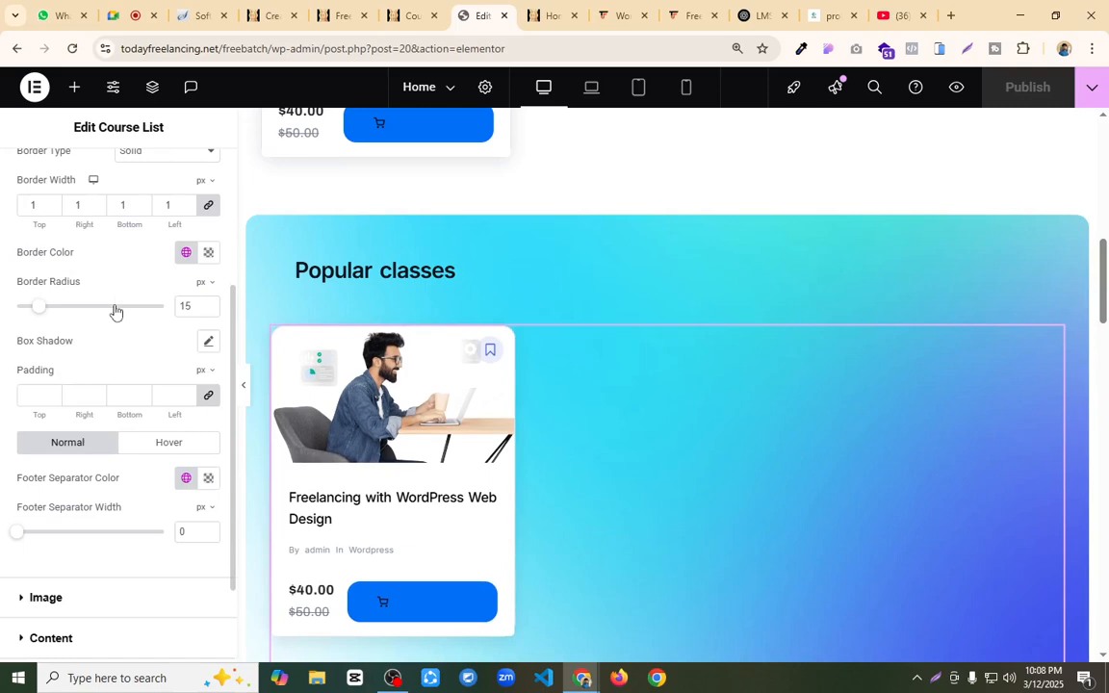
scroll(112, 337, "down", 2)
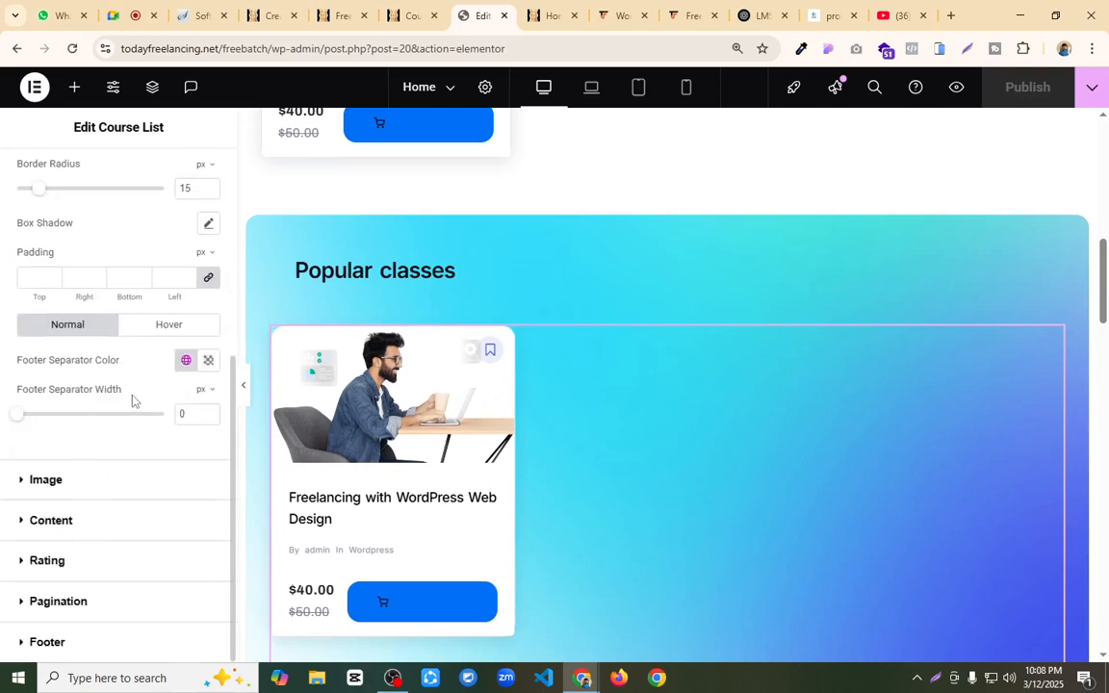
left_click(113, 520)
scroll(133, 386, "down", 4)
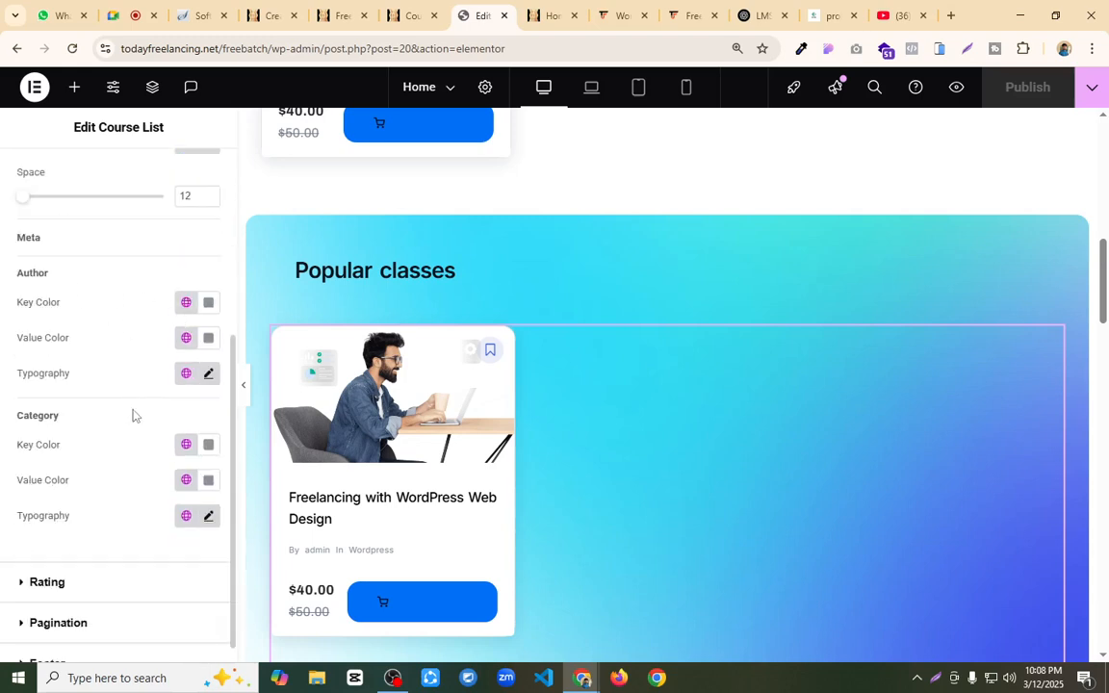
scroll(135, 414, "down", 1)
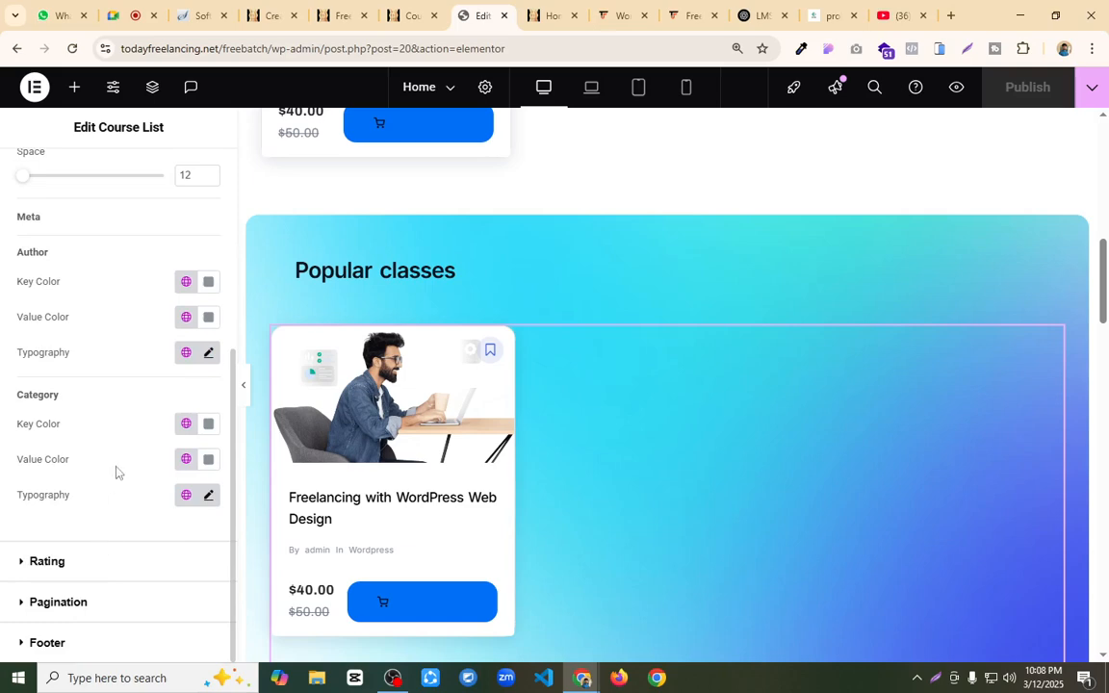
scroll(96, 299, "up", 5)
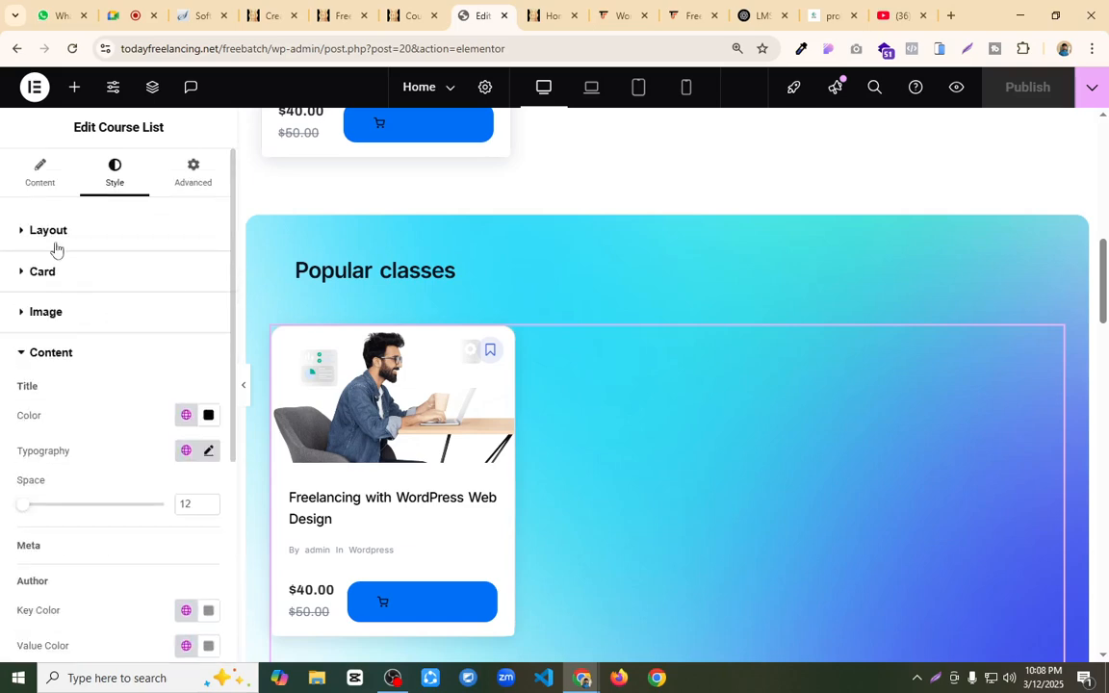
Step: Go through the course list's Layout, Card, Image, Content and Pagination style settings, looking for the cart button styling
left_click(54, 236)
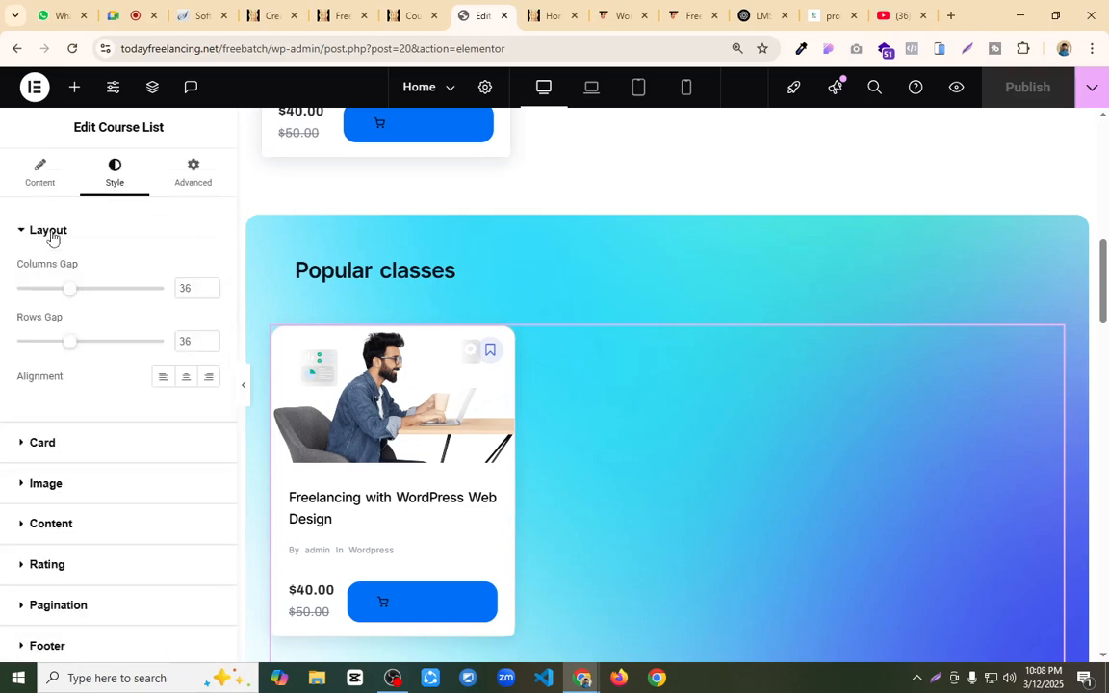
left_click(91, 449)
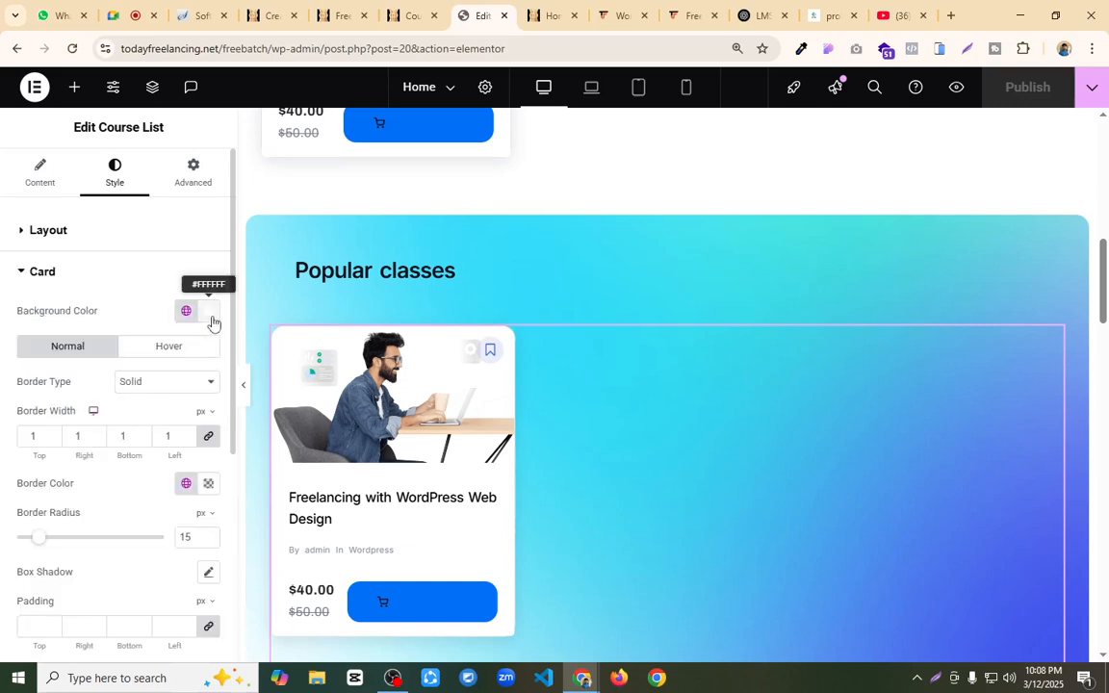
scroll(135, 376, "down", 3)
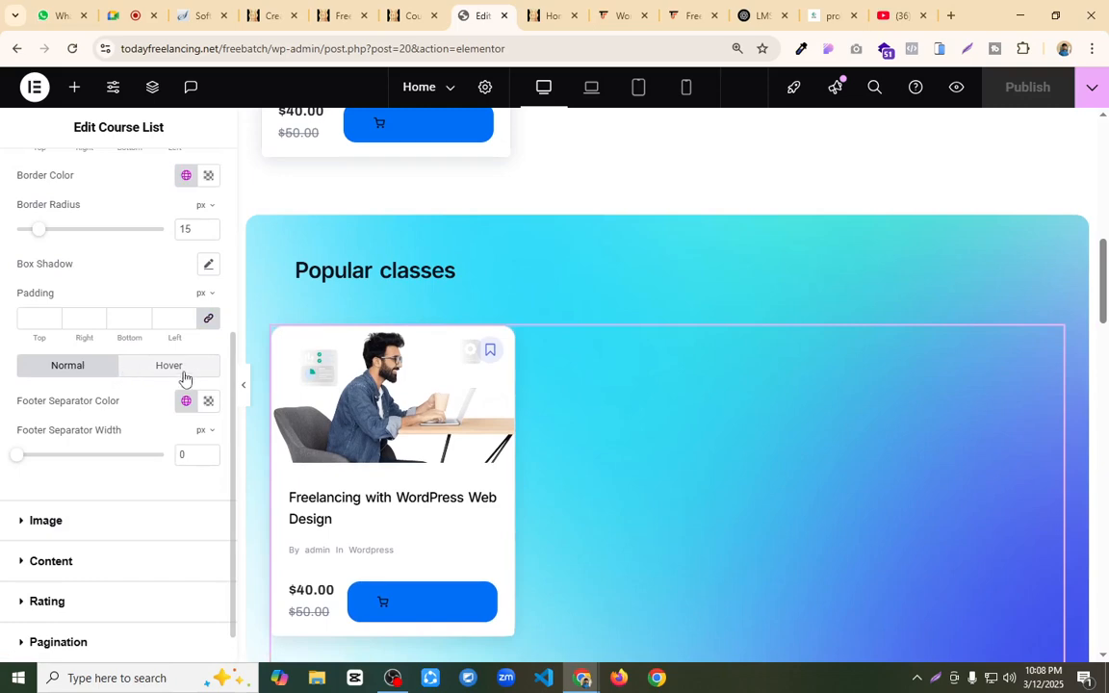
scroll(137, 393, "down", 1)
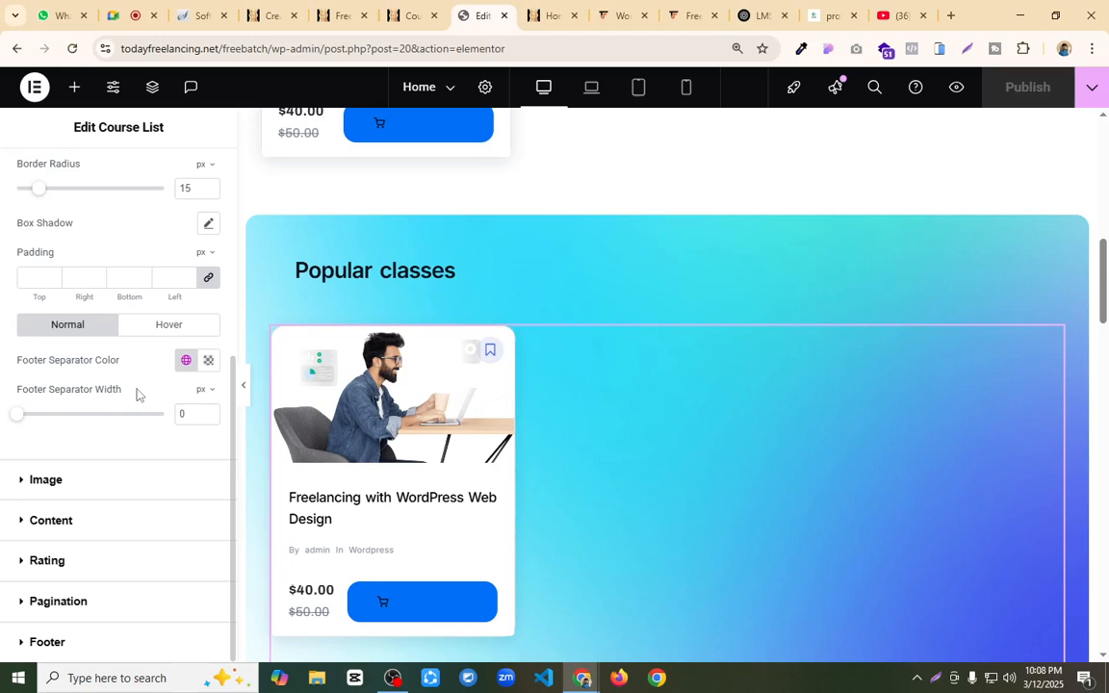
left_click(47, 479)
scroll(124, 376, "down", 1)
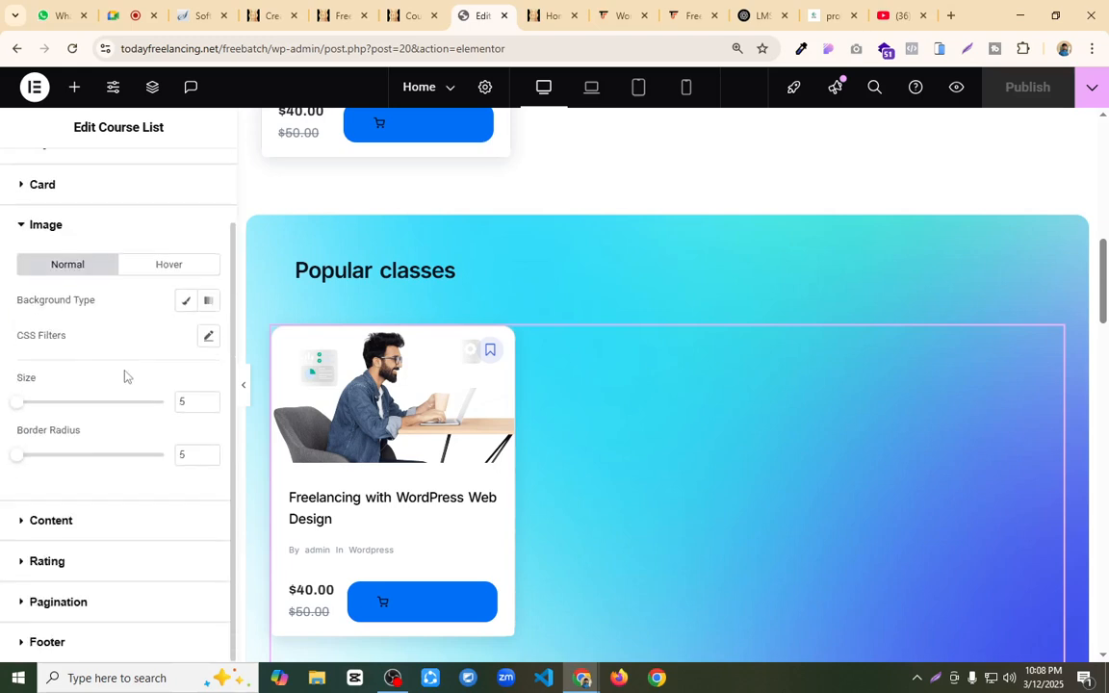
left_click(66, 520)
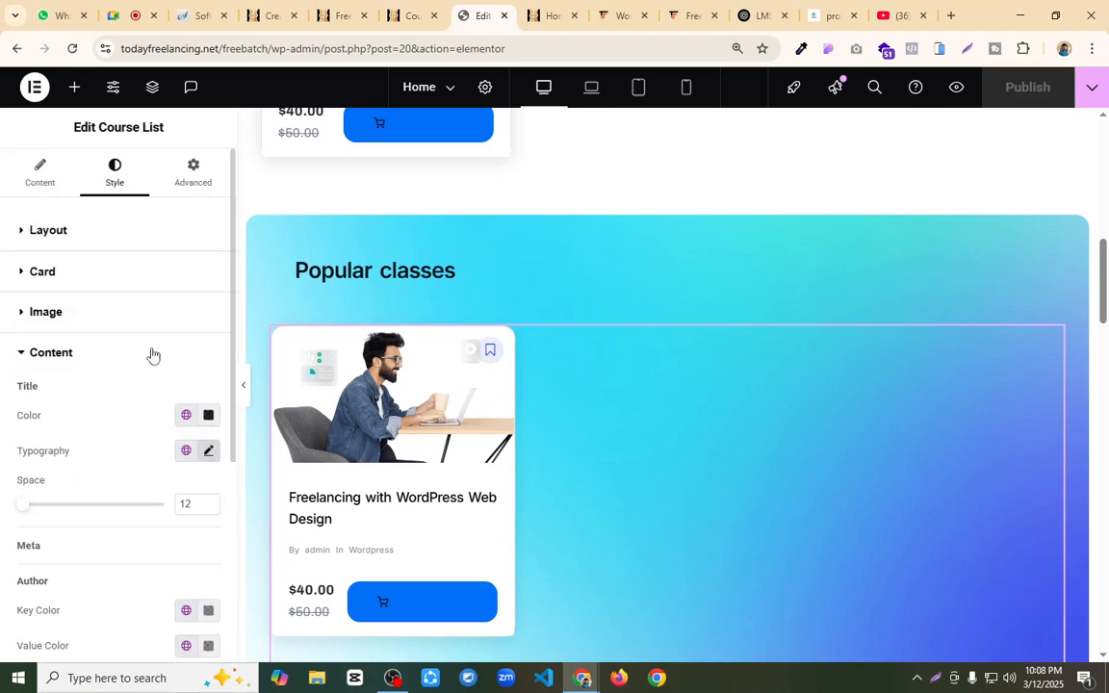
scroll(151, 354, "down", 3)
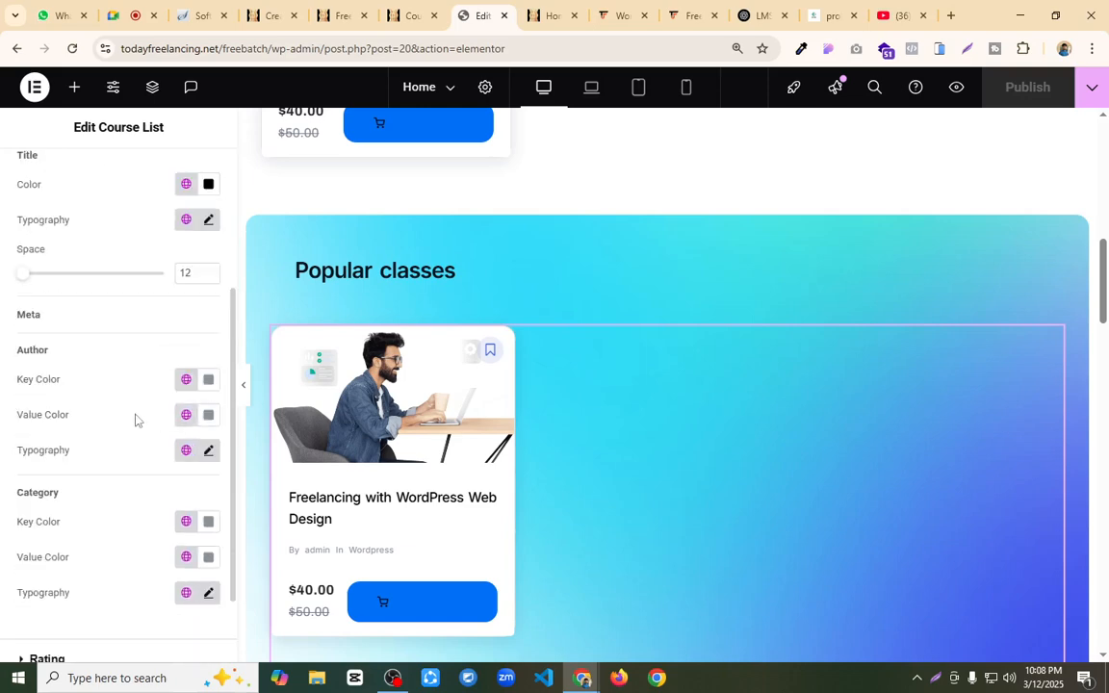
scroll(122, 408, "down", 1)
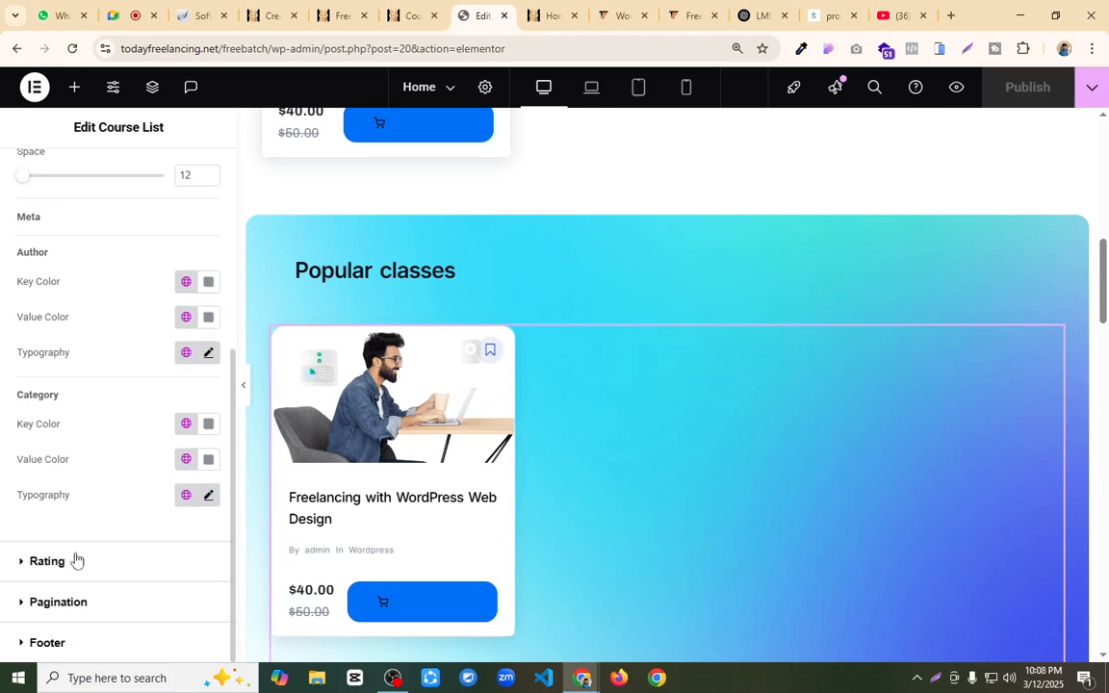
left_click(99, 604)
scroll(122, 396, "down", 3)
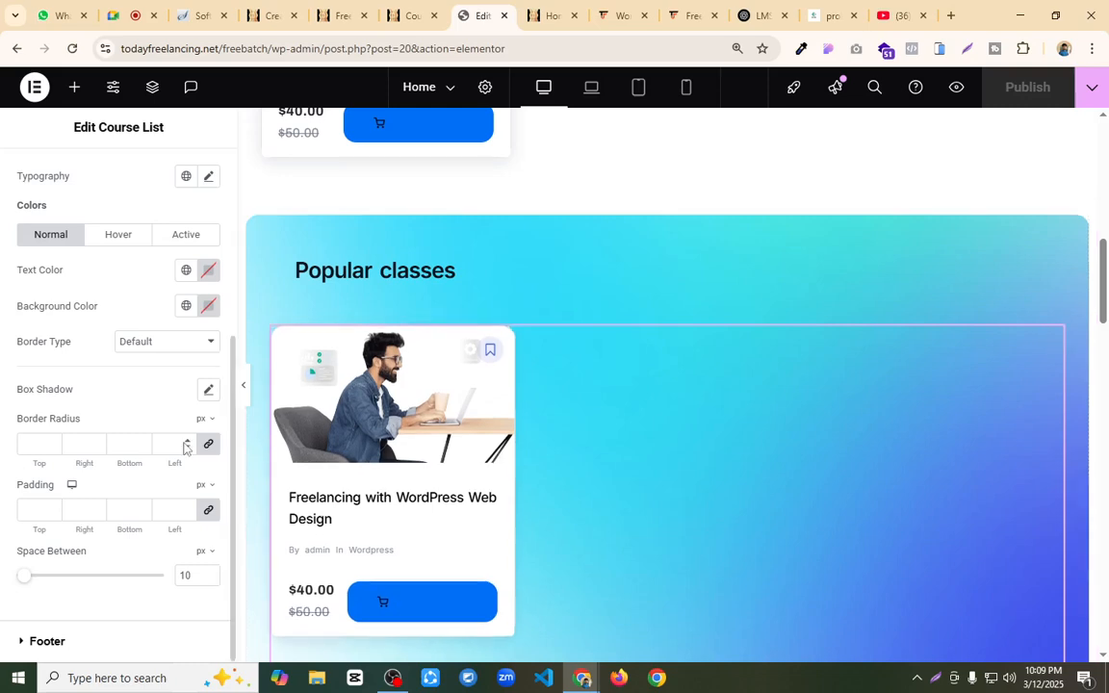
scroll(185, 446, "up", 3)
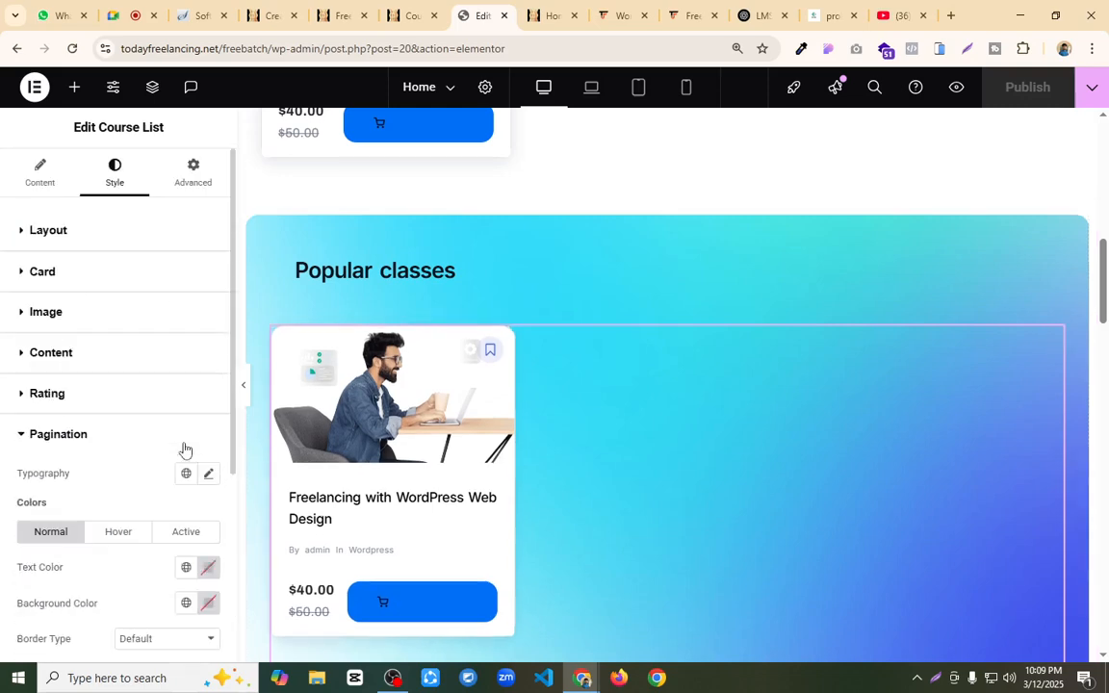
Step: Recheck the Layout, Card and Content style settings of the Popular classes course list
left_click(59, 237)
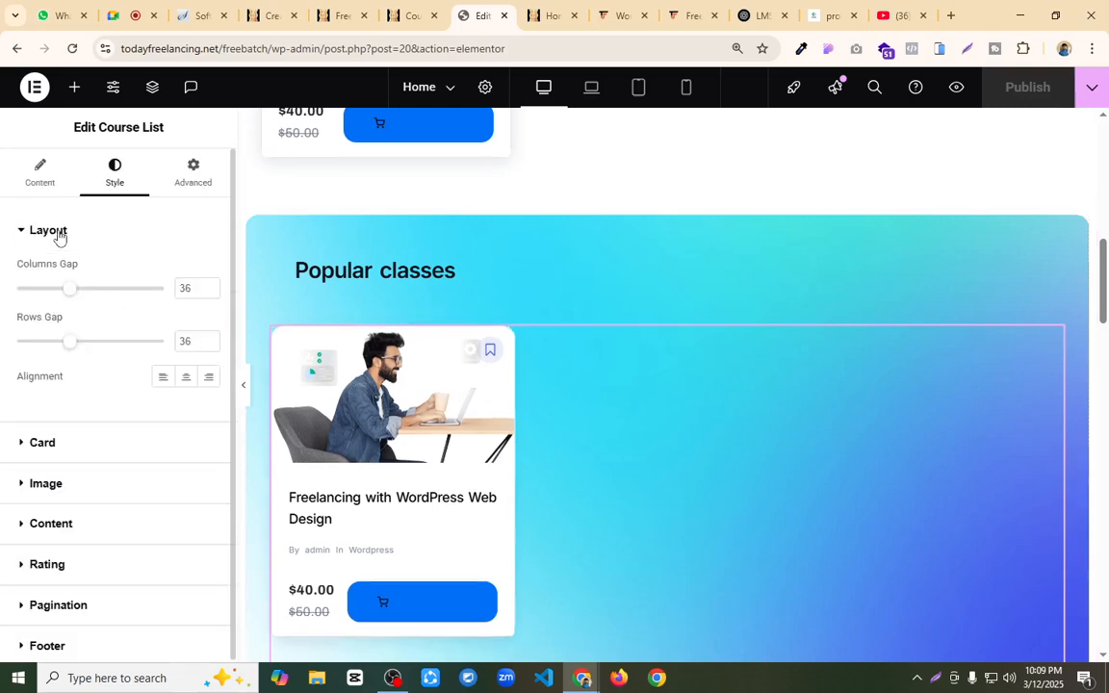
left_click(42, 443)
scroll(77, 390, "down", 3)
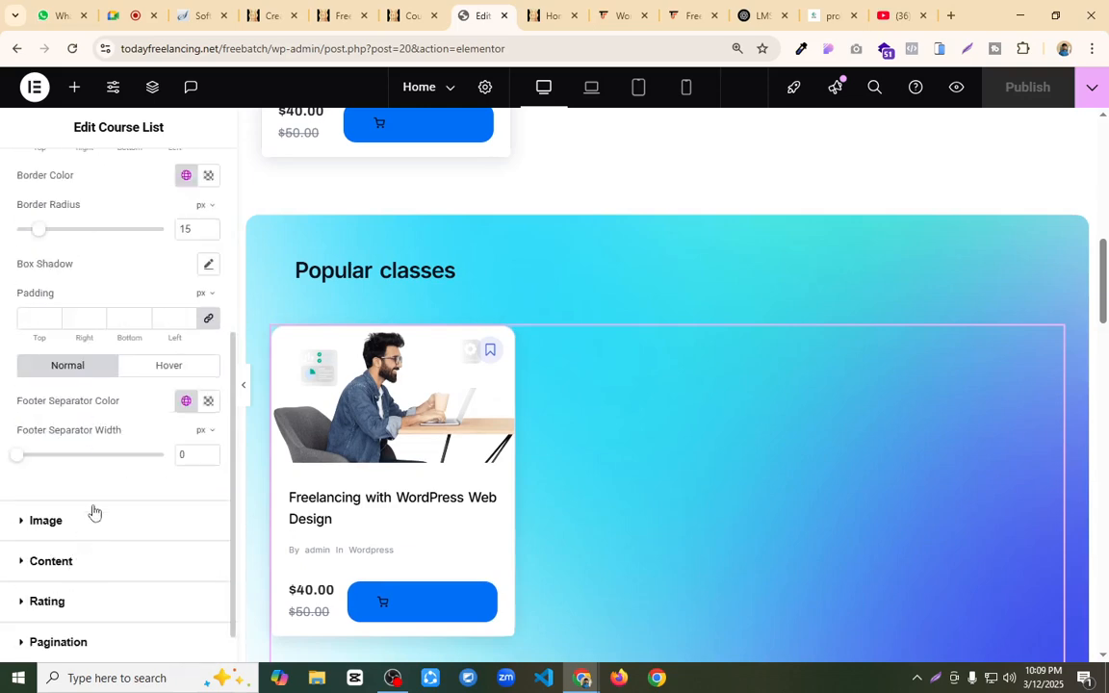
left_click(51, 561)
scroll(181, 462, "down", 3)
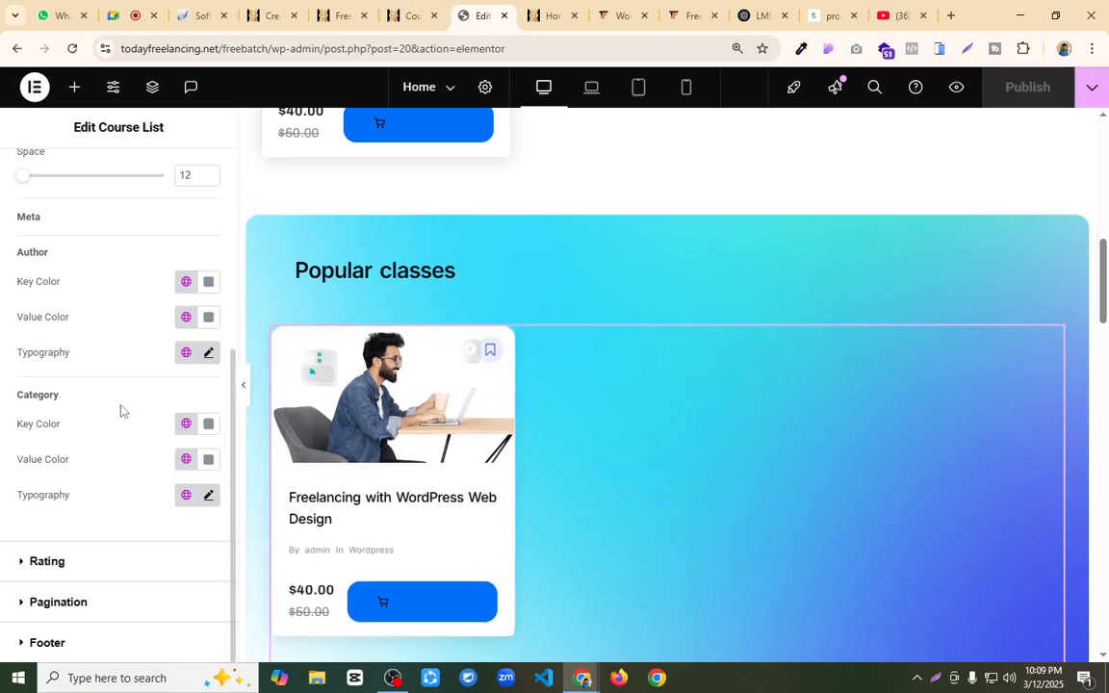
scroll(146, 436, "up", 4)
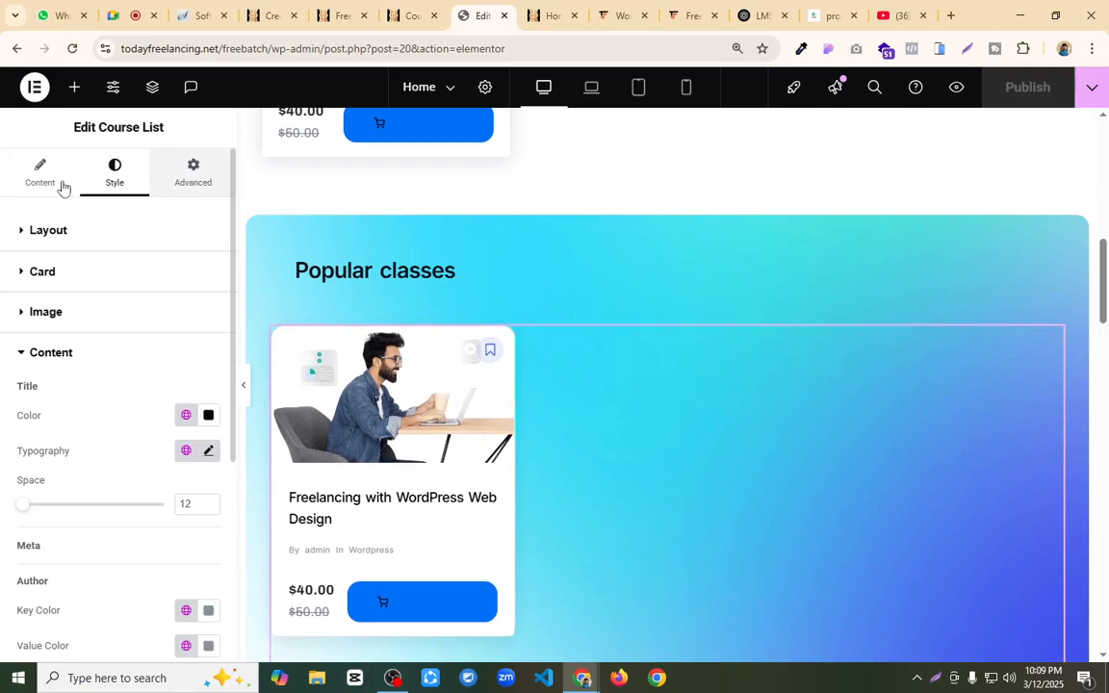
Step: Check the course list's content display options and its Query settings for categories and ordering
left_click(45, 181)
scroll(120, 369, "down", 3)
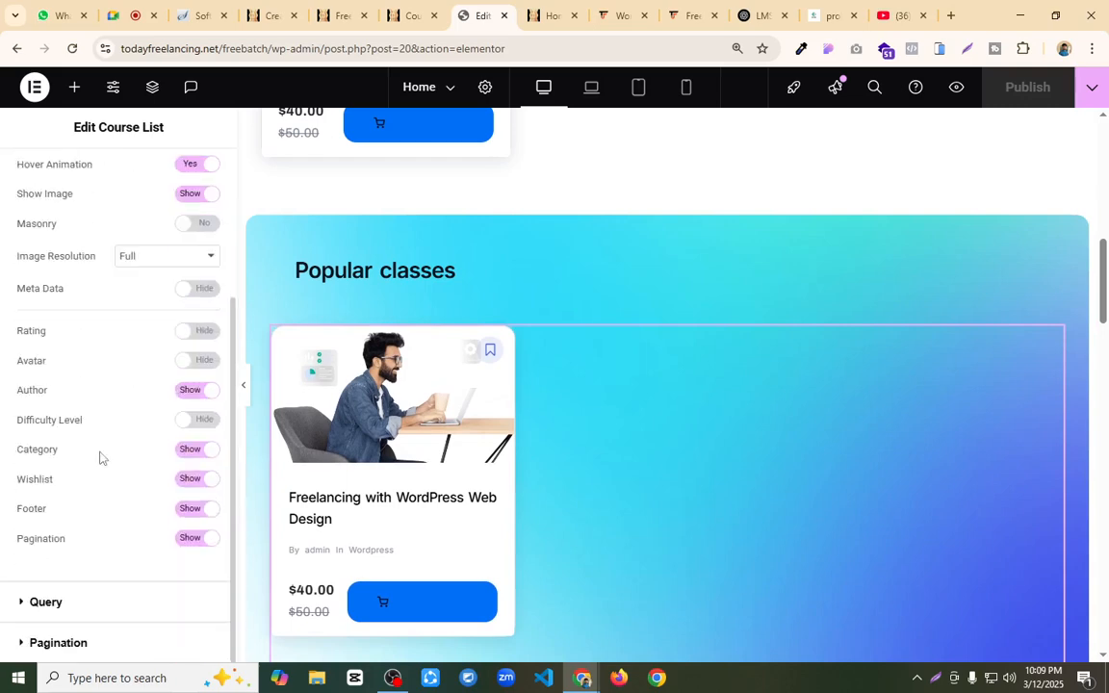
left_click(45, 603)
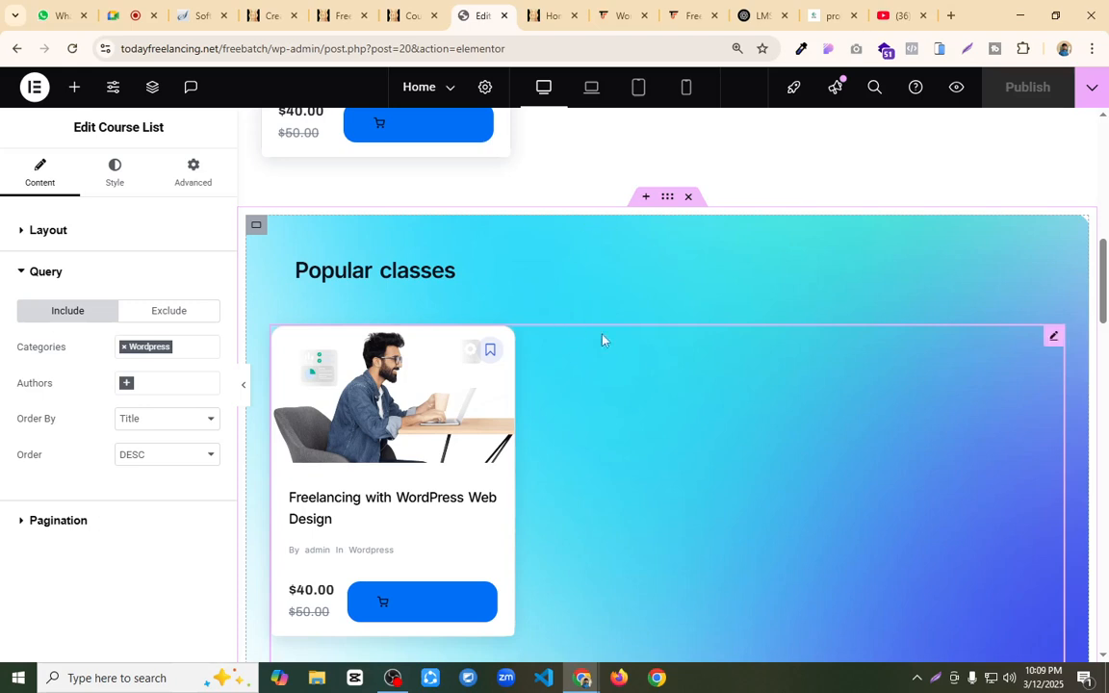
Step: Leave the course builder for the WordPress Dashboard and close the open course page, Elementor editor and Home page tabs
left_click(272, 7)
mouse_move(65, 92)
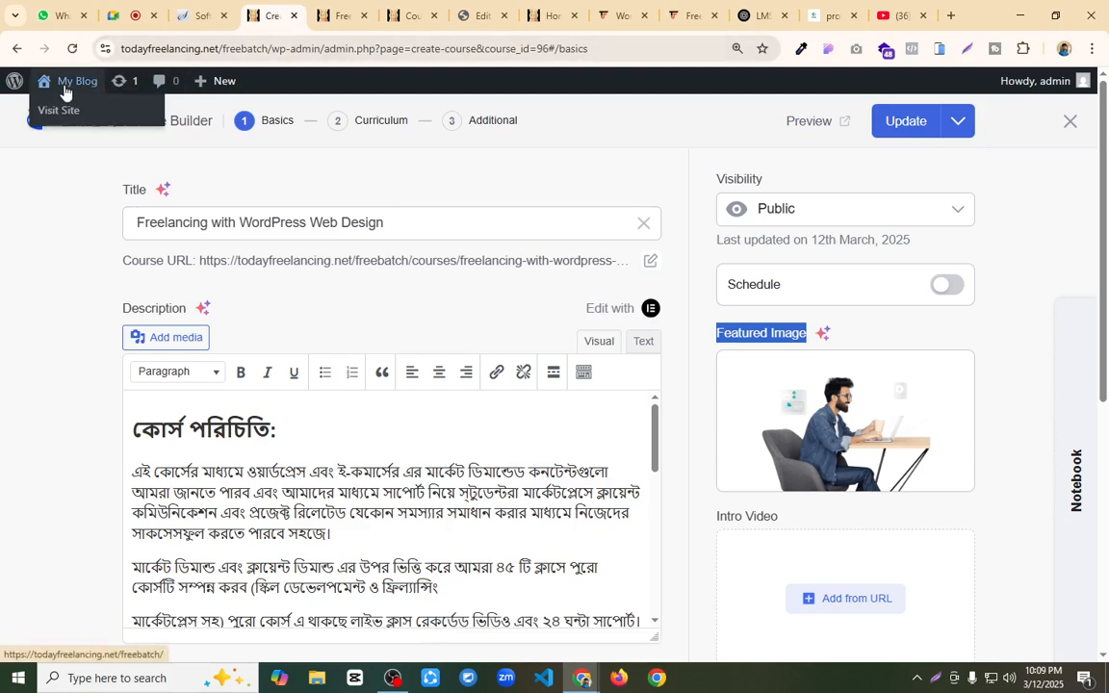
left_click(58, 81)
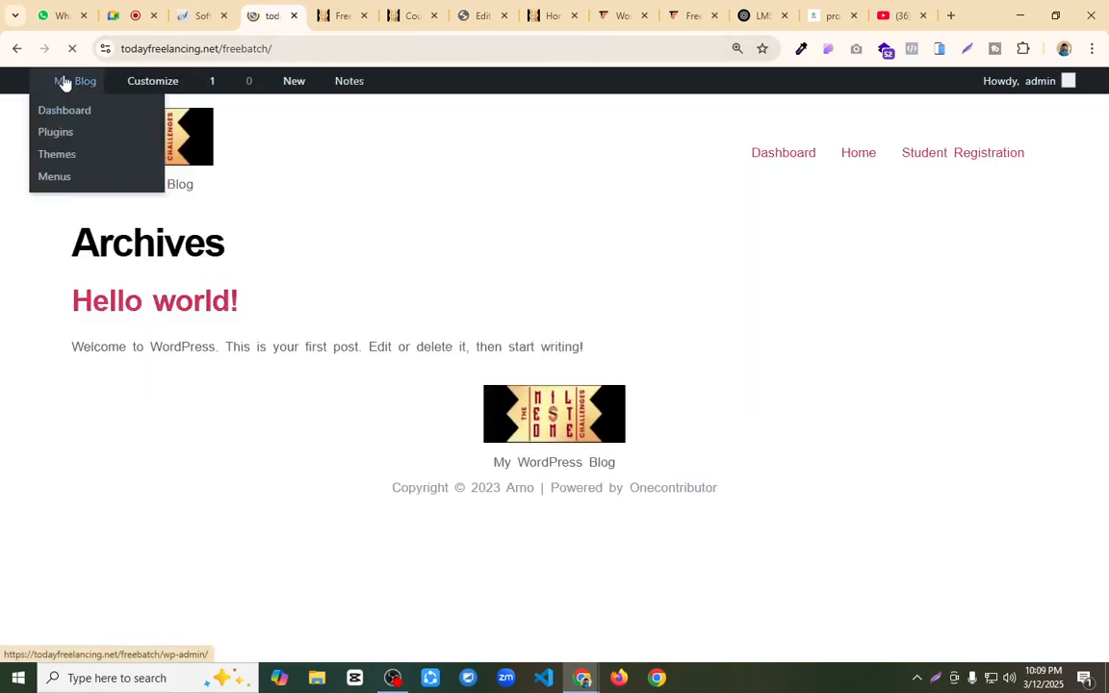
mouse_move(74, 82)
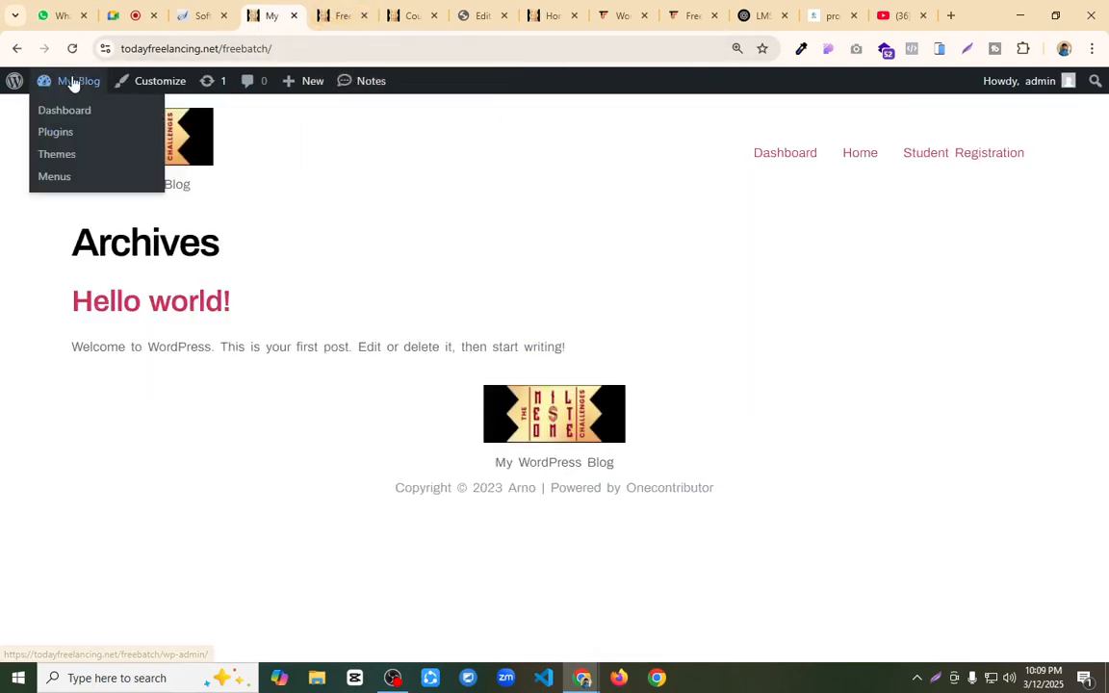
left_click(50, 110)
left_click(329, 16)
left_click(364, 16)
left_click(364, 15)
left_click(364, 16)
left_click(364, 15)
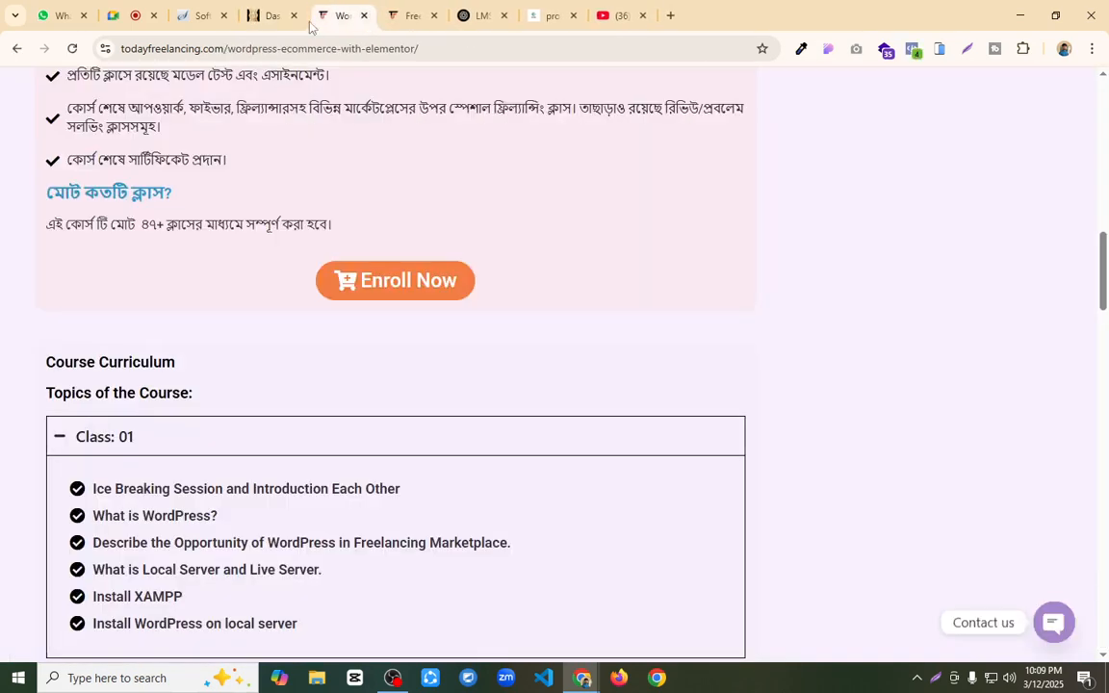
left_click(277, 15)
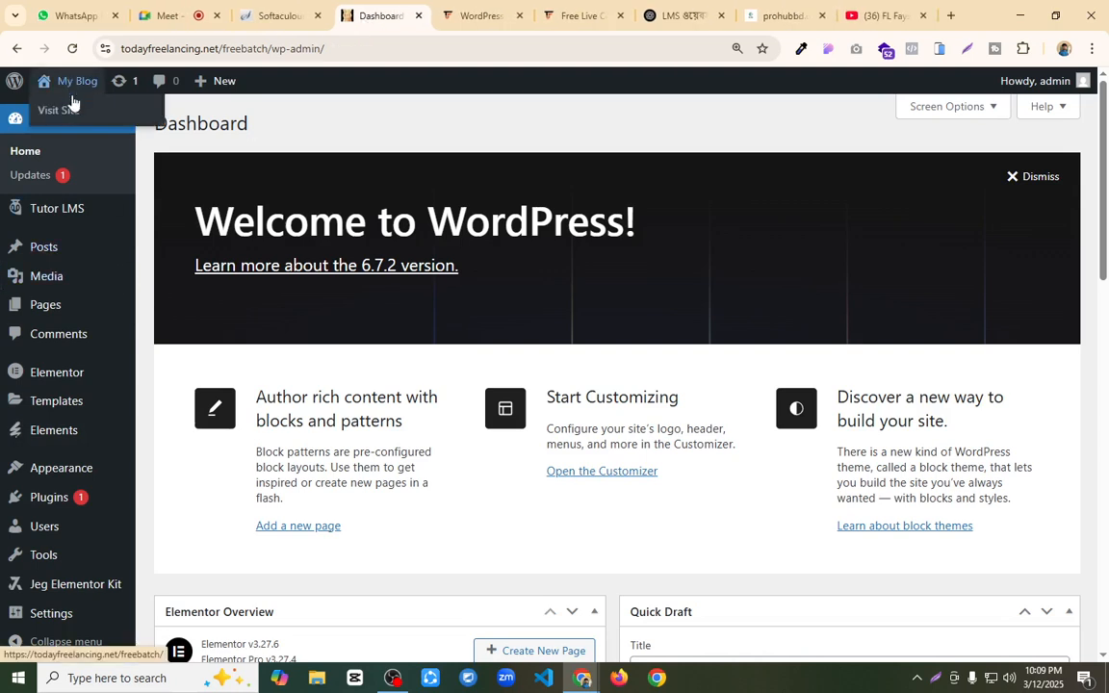
Step: Open the site's front end in a new tab to check its current homepage, and return to the Dashboard
middle_click(68, 112)
left_click(443, 6)
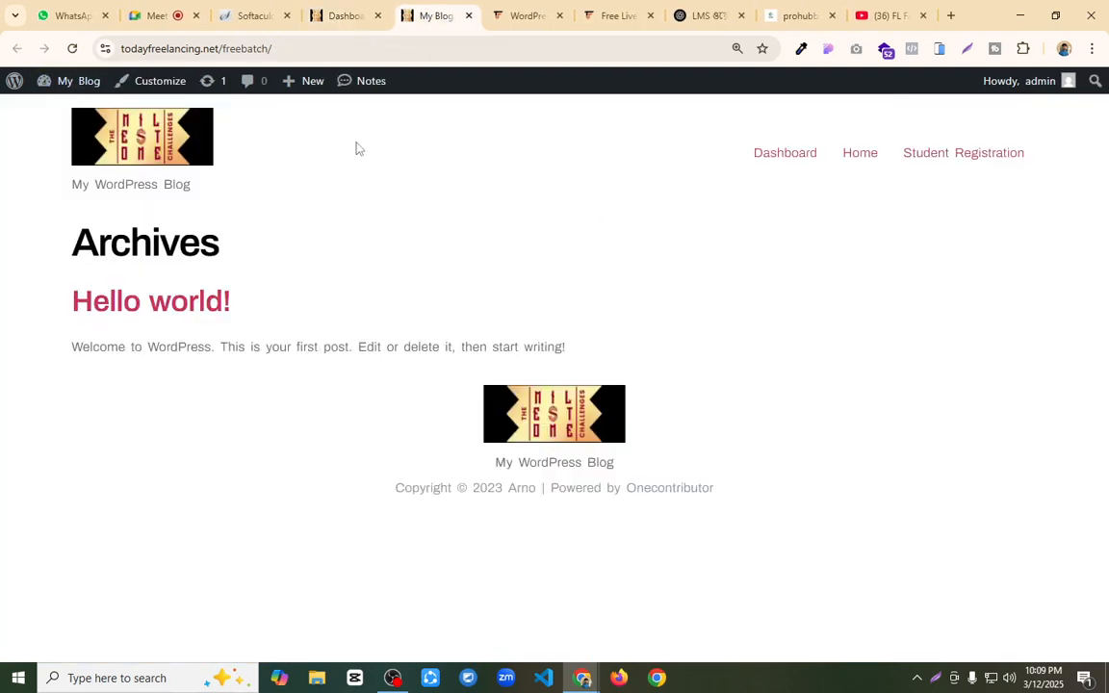
left_click(332, 15)
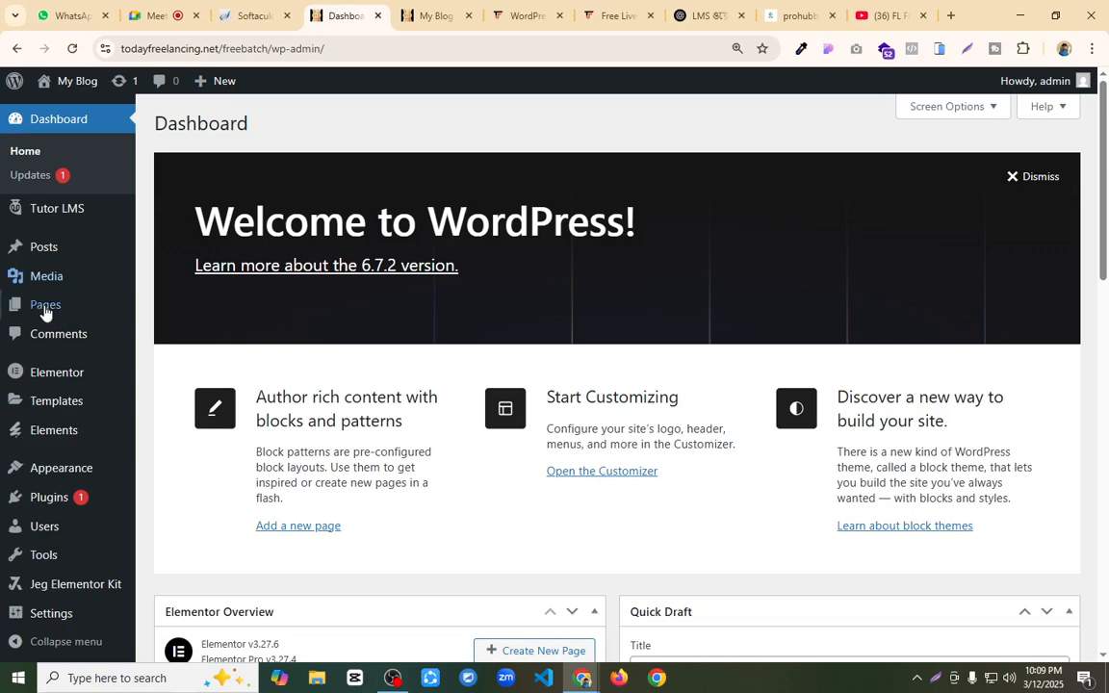
Step: In the Reading settings, make the homepage display a static page, choose Home as the Homepage, and save the changes
scroll(39, 385, "down", 5)
mouse_move(58, 608)
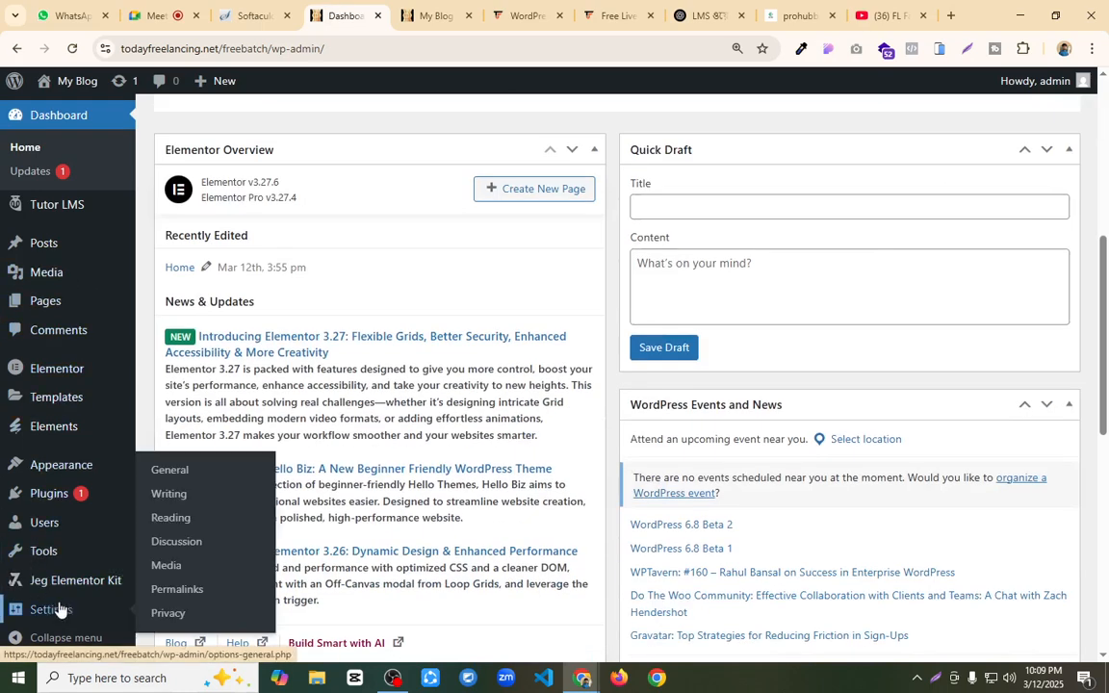
left_click(173, 517)
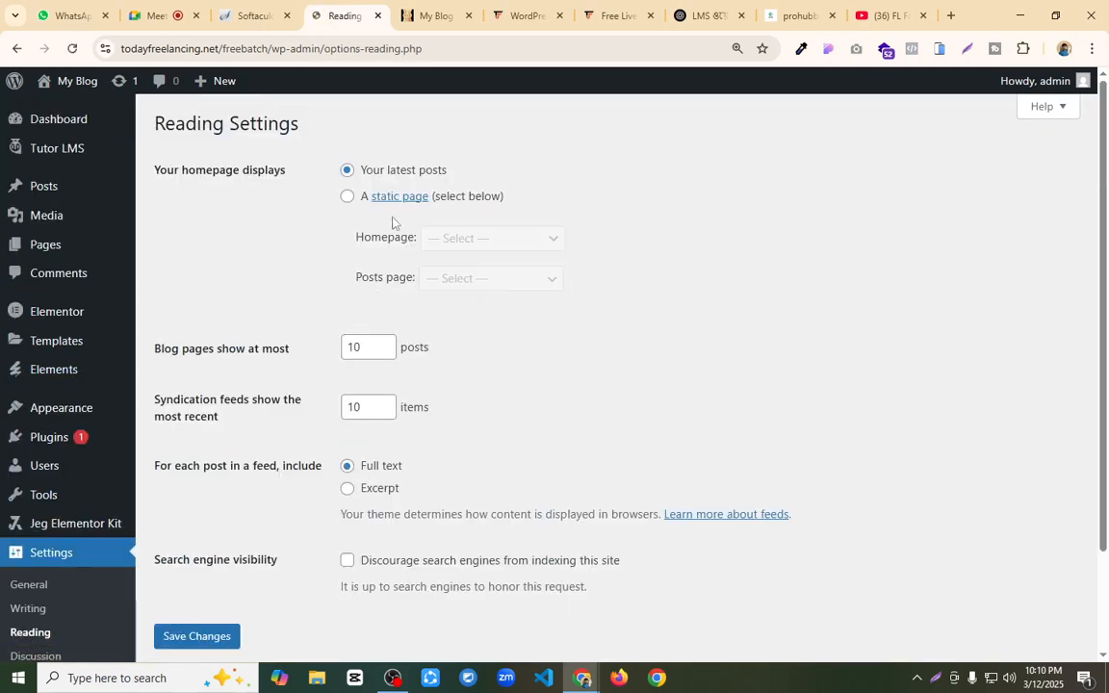
left_click(348, 196)
left_click(510, 240)
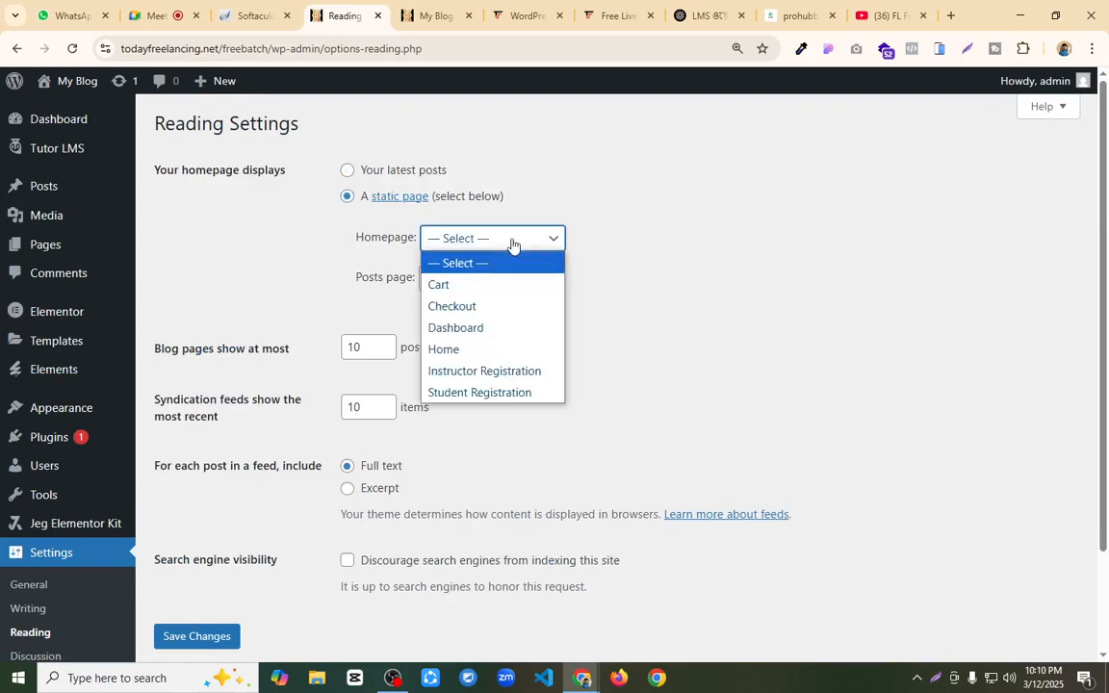
left_click(489, 350)
left_click(198, 639)
Step: Reload the site's front end and look over the homepage it displays
left_click(432, 16)
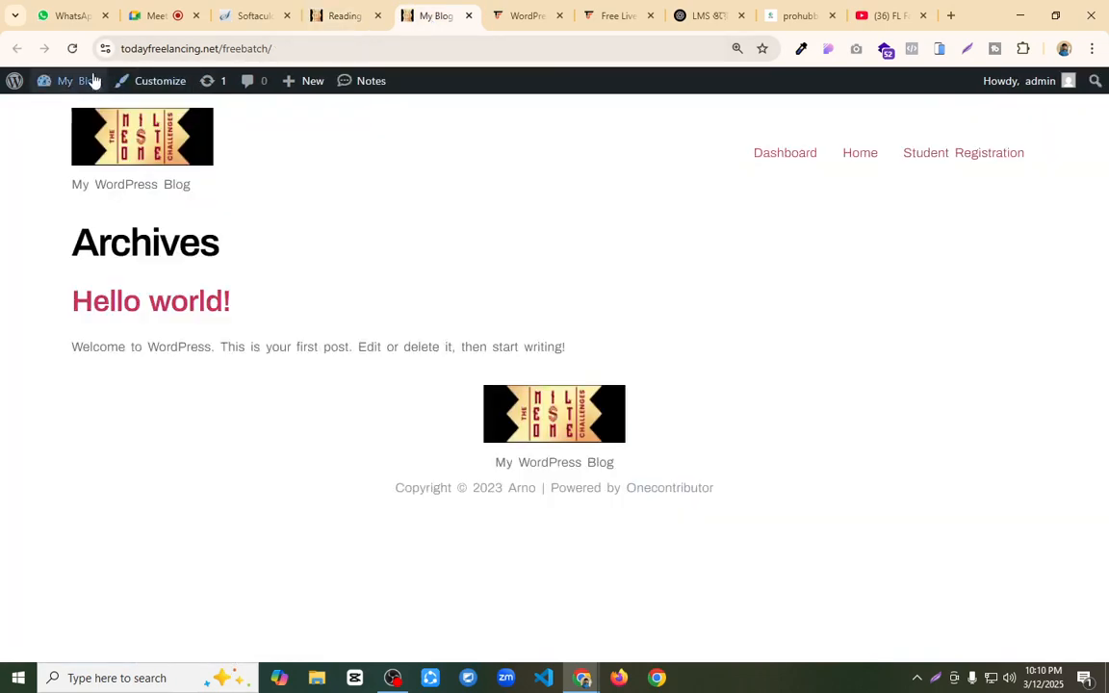
left_click(72, 48)
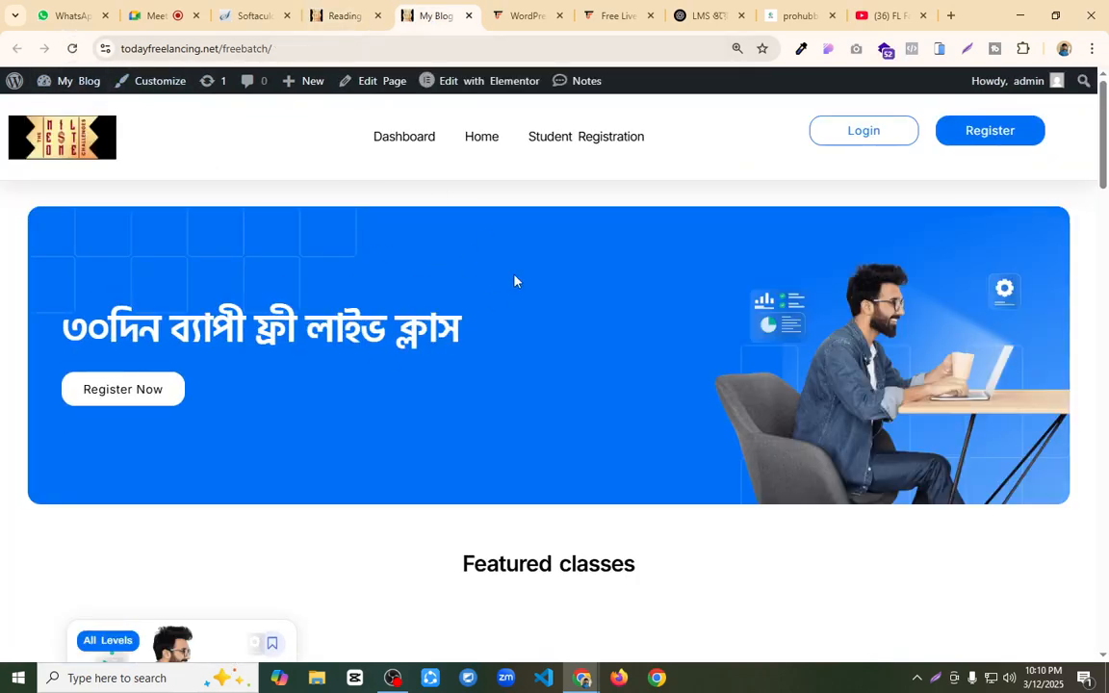
scroll(516, 280, "down", 6)
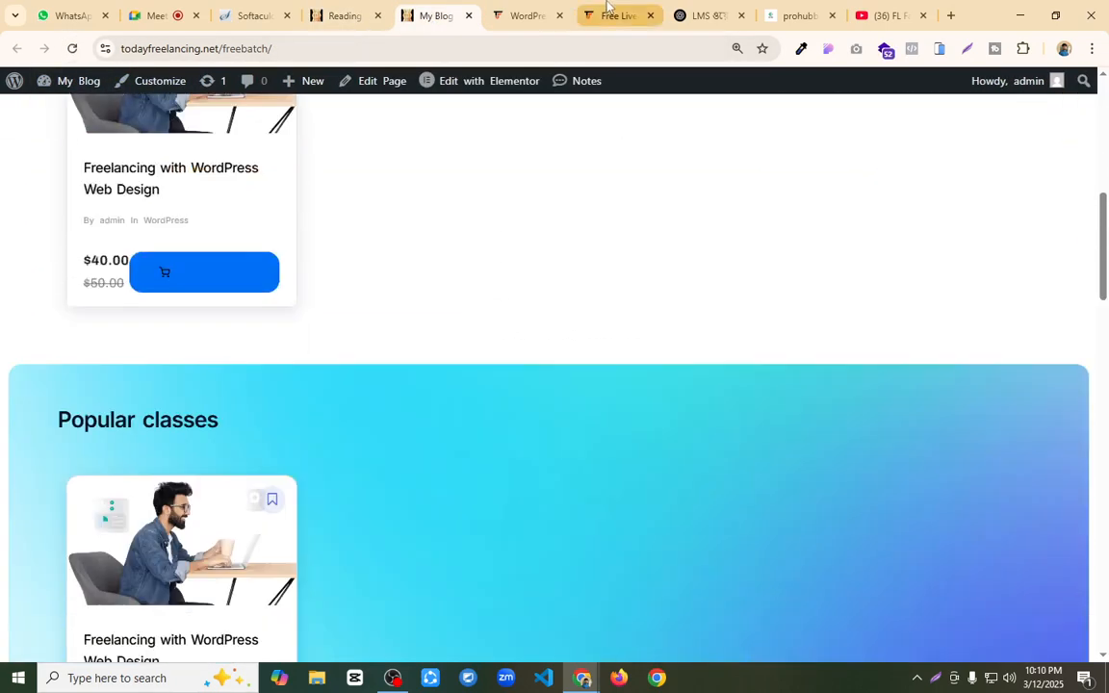
Step: Switch to the Today Freelancing Free Live Course page and look through its content as a reference
left_click(607, 16)
scroll(529, 332, "down", 4)
scroll(529, 332, "up", 5)
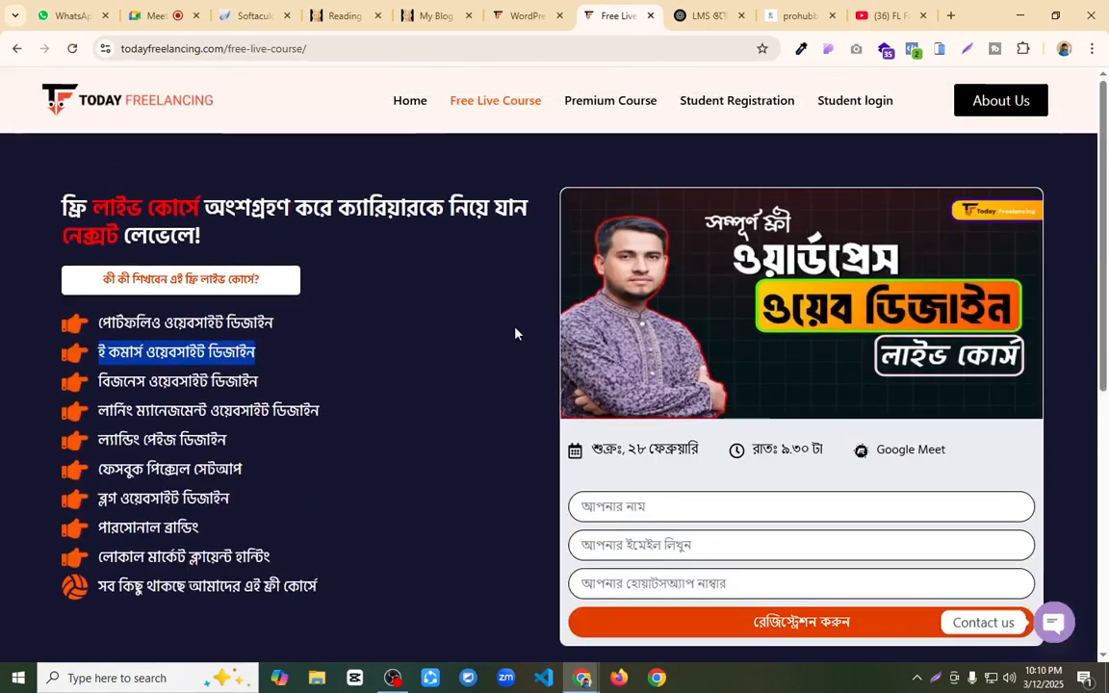
Step: Open the Today Freelancing homepage and look over its hero section as a reference
left_click(149, 104)
scroll(501, 297, "down", 4)
scroll(502, 297, "up", 6)
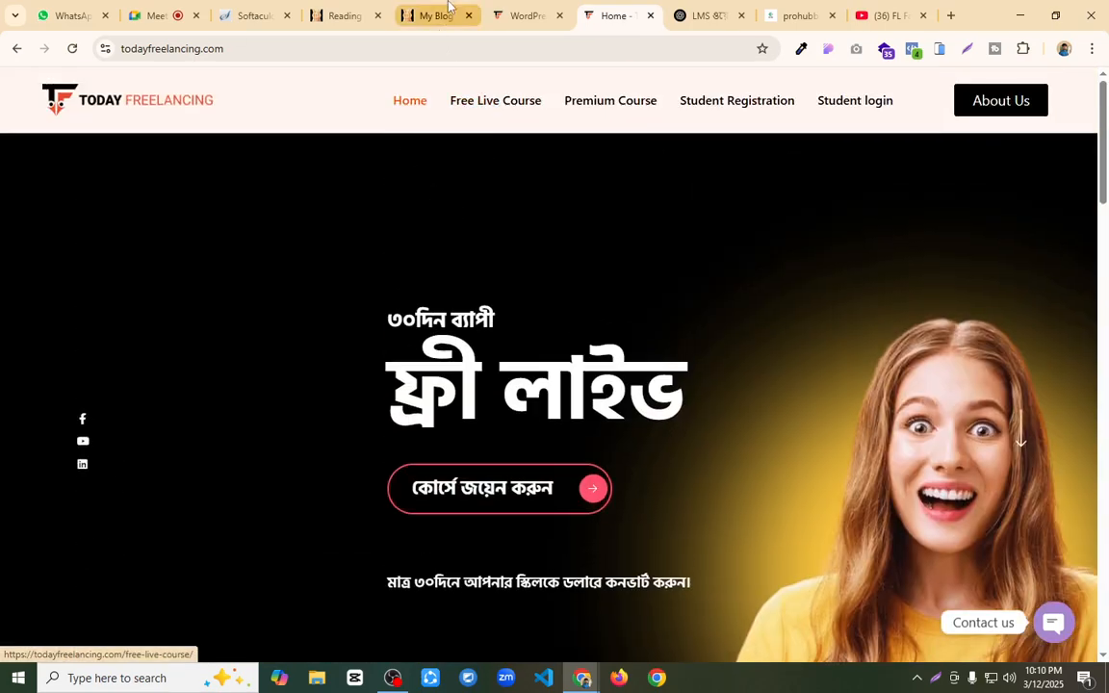
Step: Return to the freebatch site's front end, check its Student Registration page, and go back to the homepage
left_click(338, 16)
left_click(405, 6)
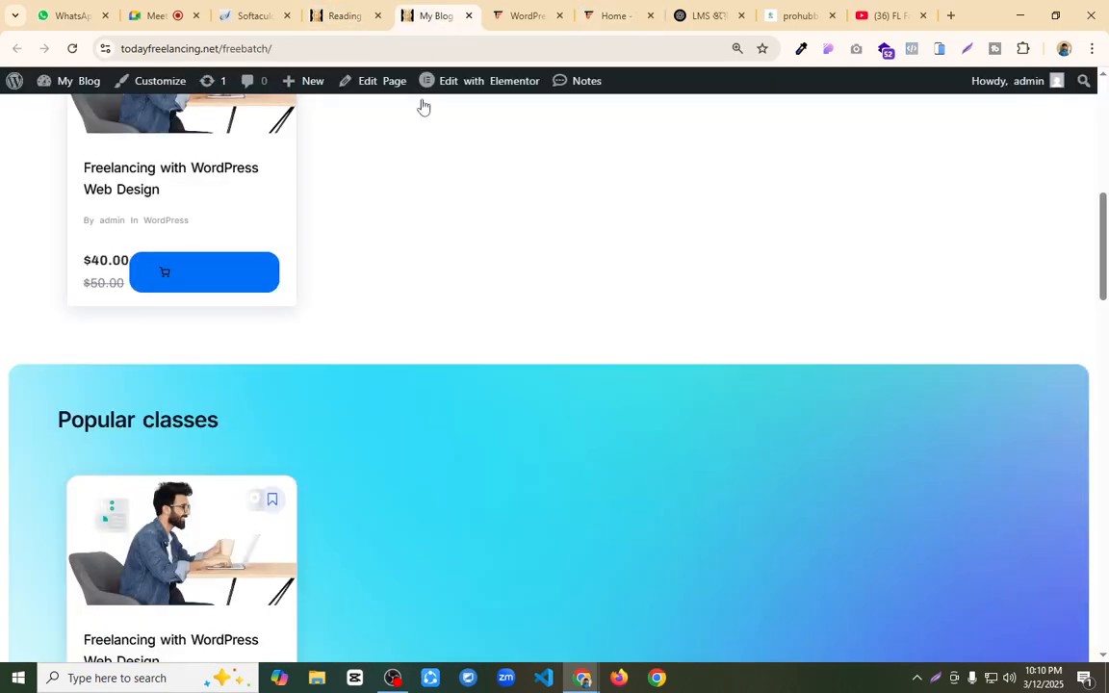
scroll(448, 235, "up", 6)
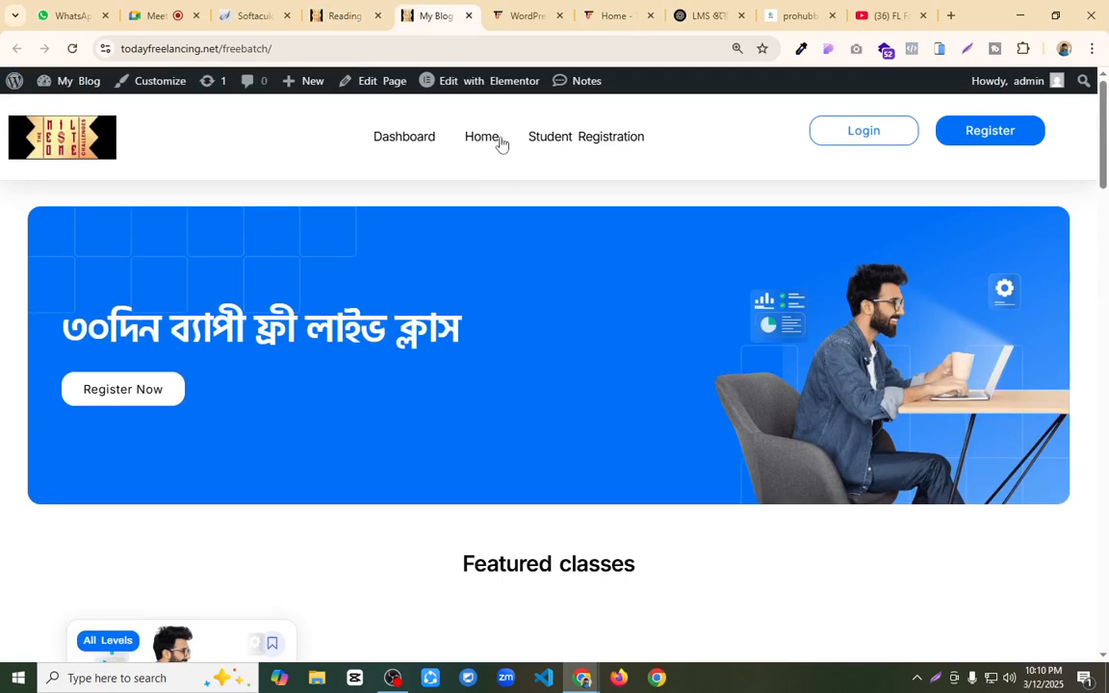
left_click(565, 141)
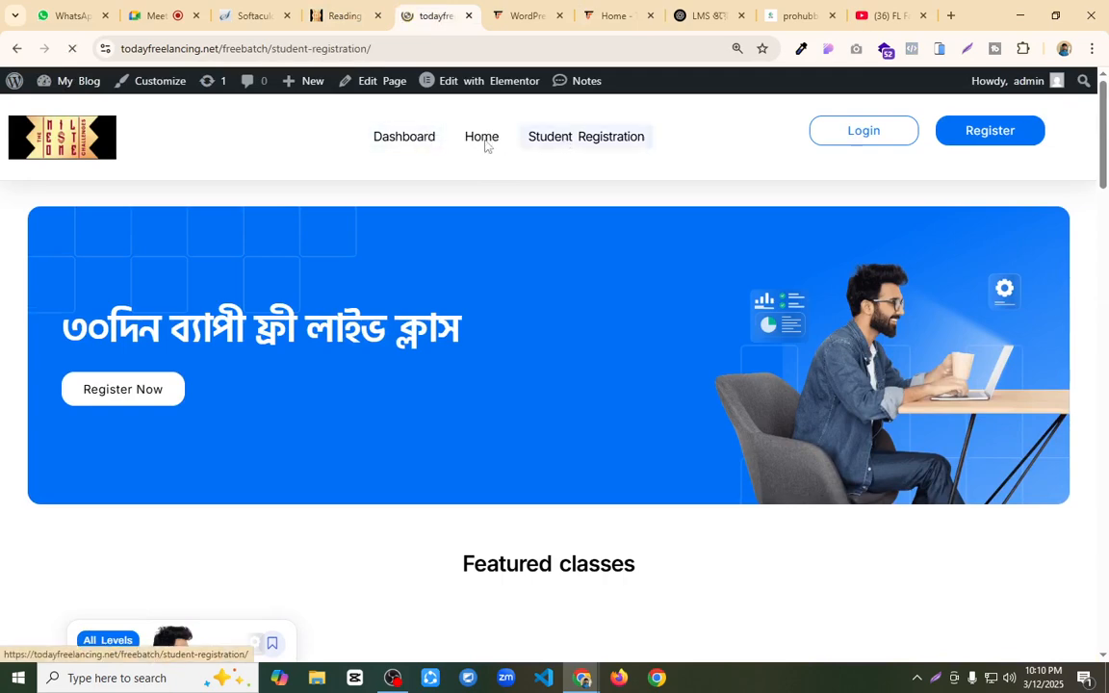
left_click(15, 47)
Step: Create a new WordPress page titled "Course" from the Pages list and publish it
left_click(333, 16)
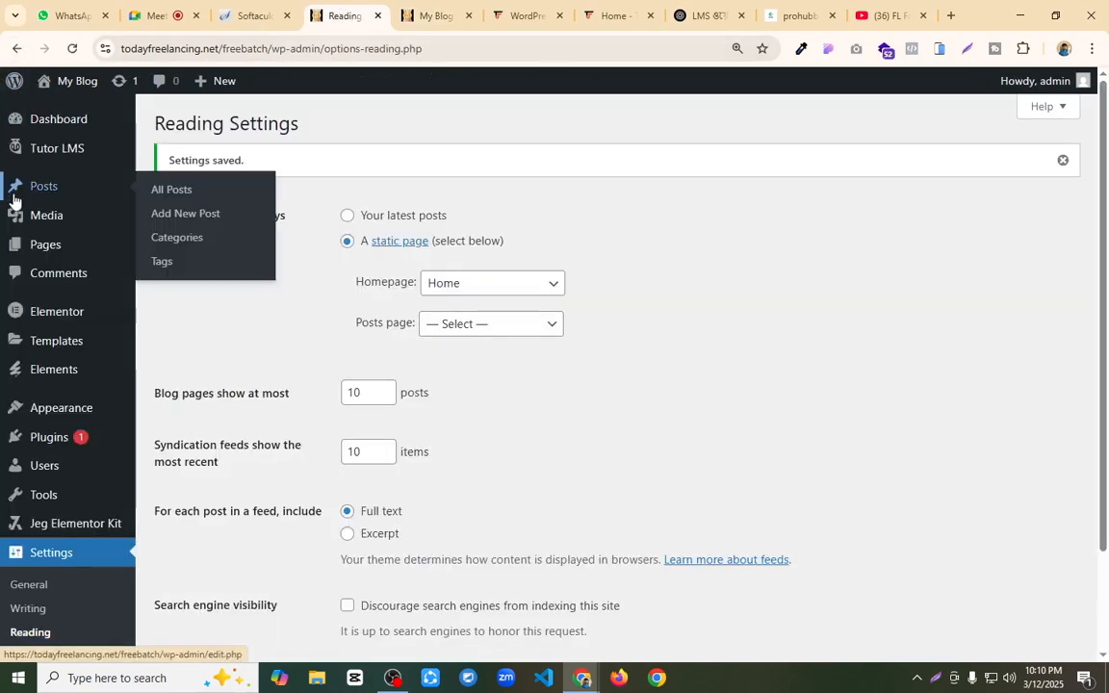
mouse_move(39, 212)
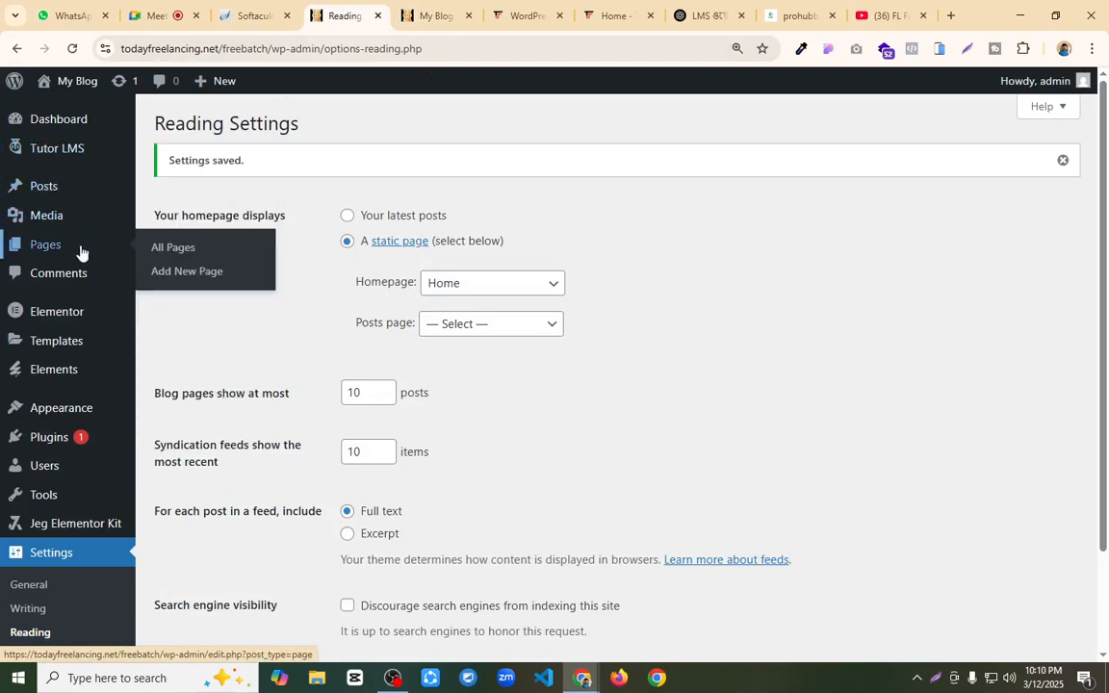
left_click(191, 253)
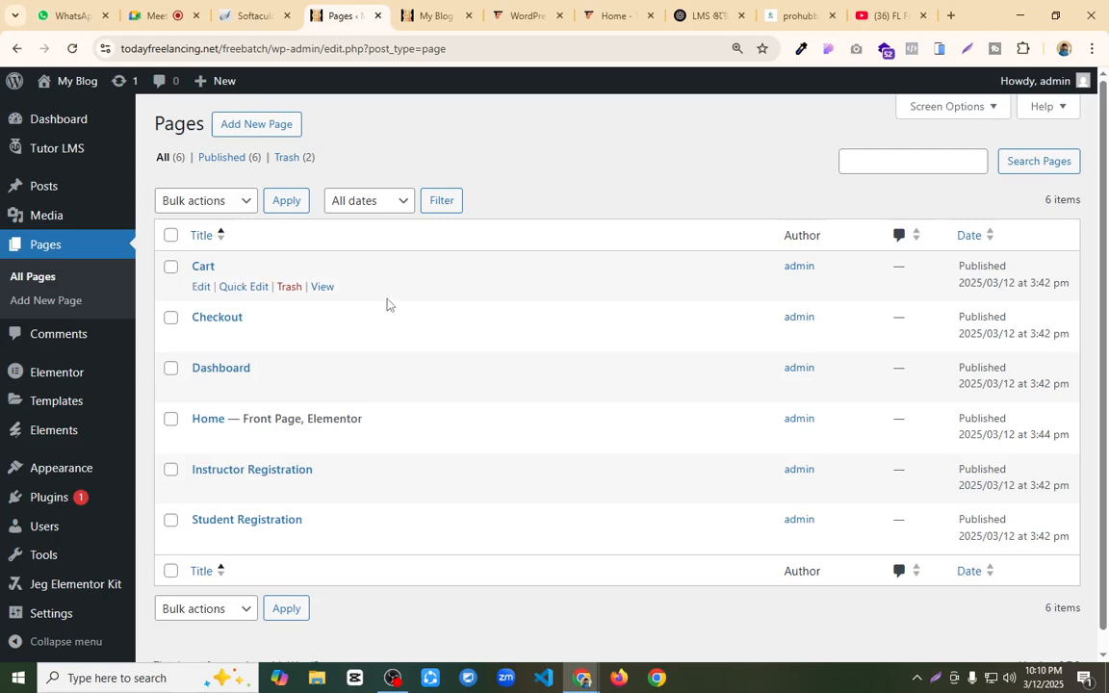
left_click(247, 126)
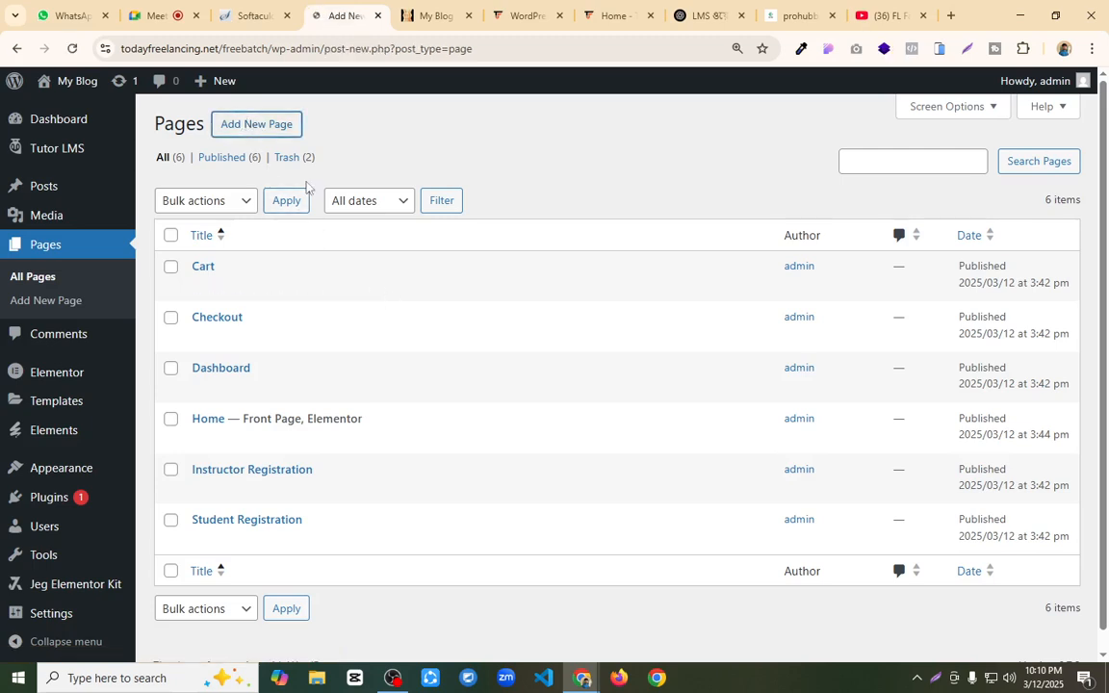
type("Course")
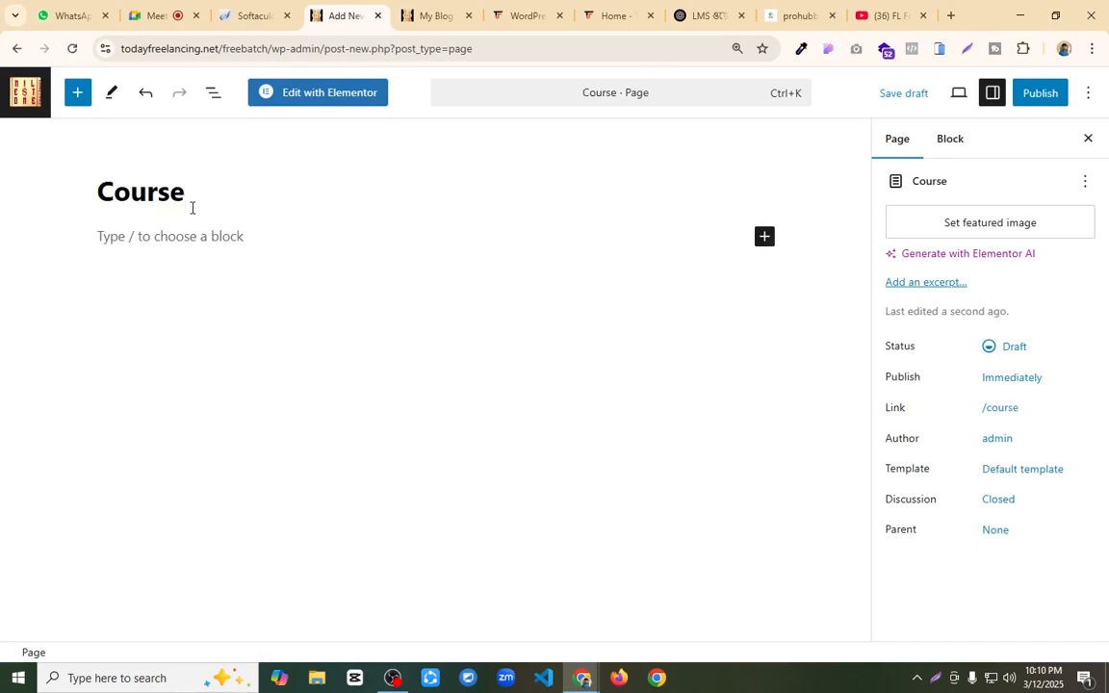
left_click(1040, 93)
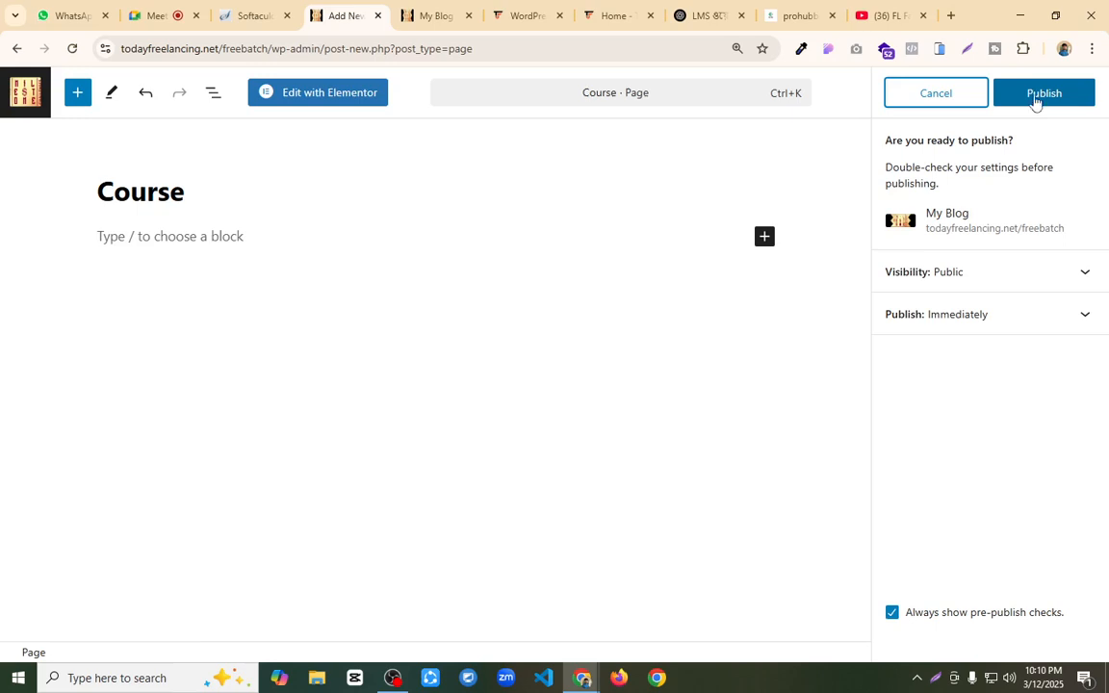
left_click(1050, 96)
Step: Open the Course page in the Elementor editor and load the site's admin Dashboard in the front-end tab
left_click(352, 101)
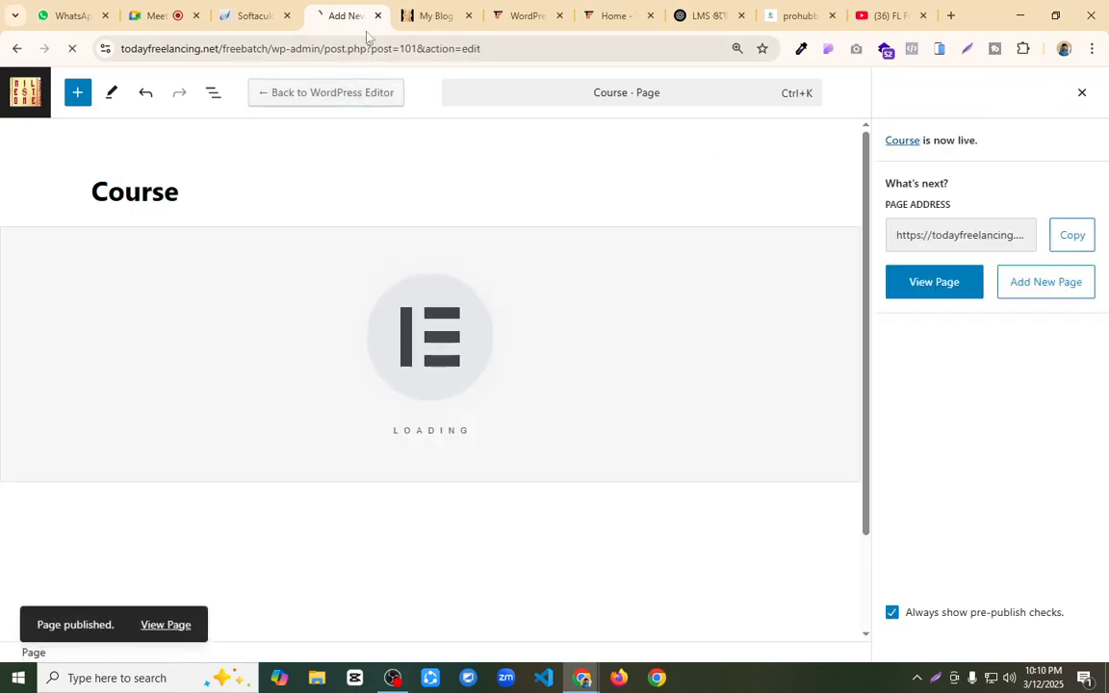
left_click(421, 16)
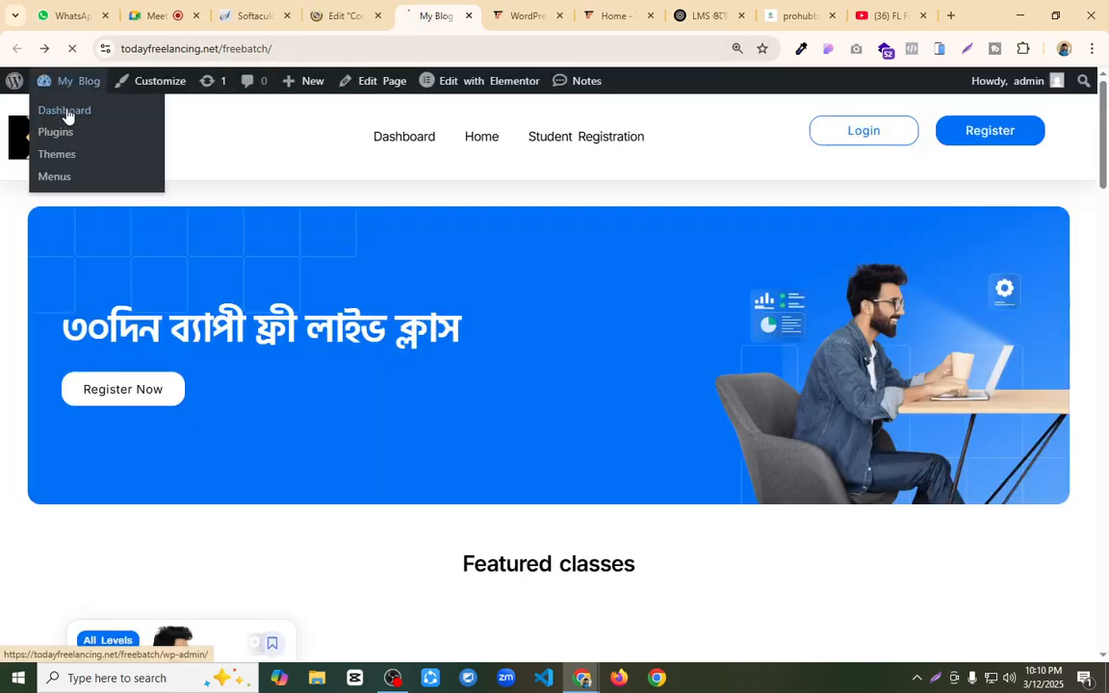
left_click(65, 112)
left_click_drag(432, 23, 329, 14)
left_click(451, 6)
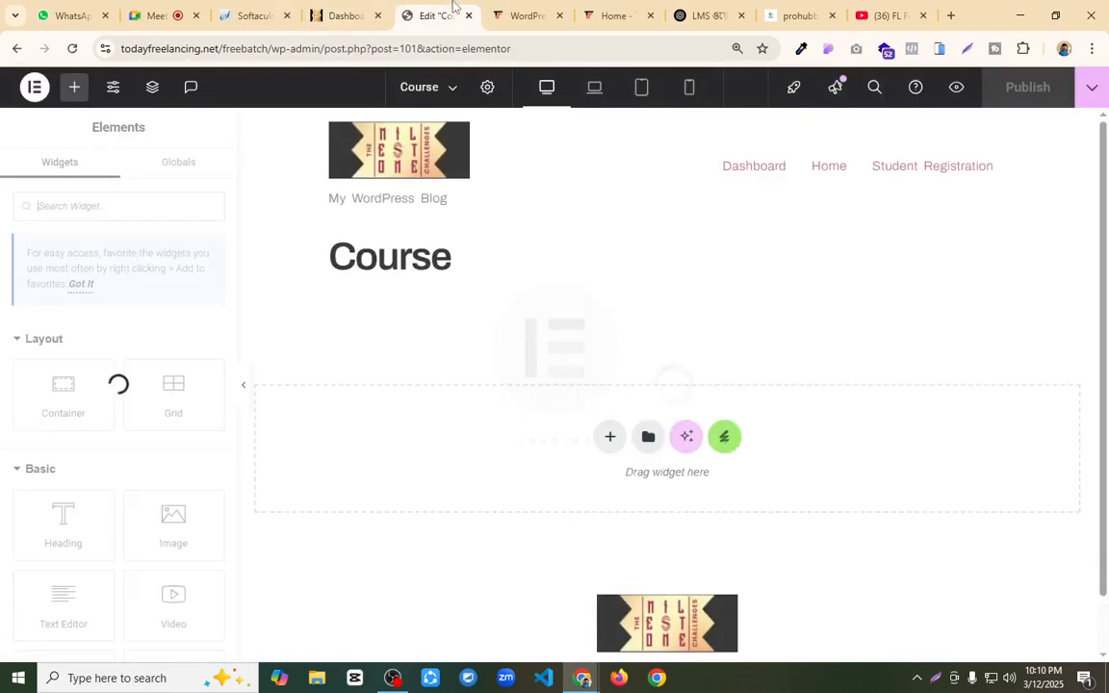
Step: Set the Course page's layout to Elementor Full Width and publish the change
left_click(488, 90)
scroll(122, 376, "down", 3)
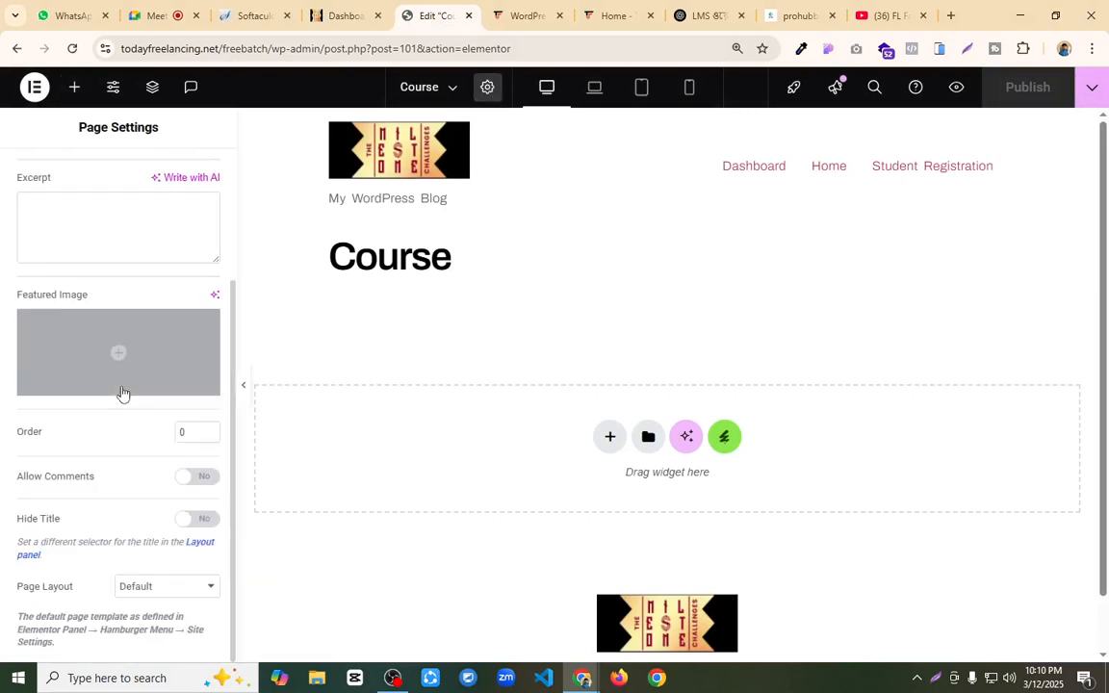
left_click(181, 586)
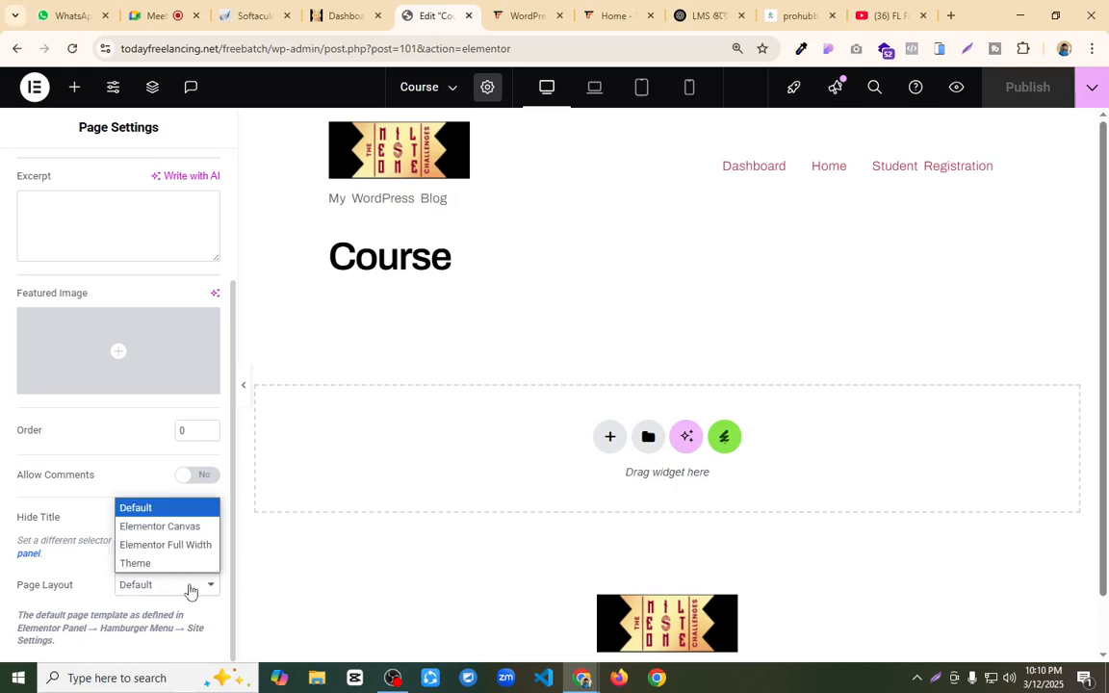
left_click(178, 542)
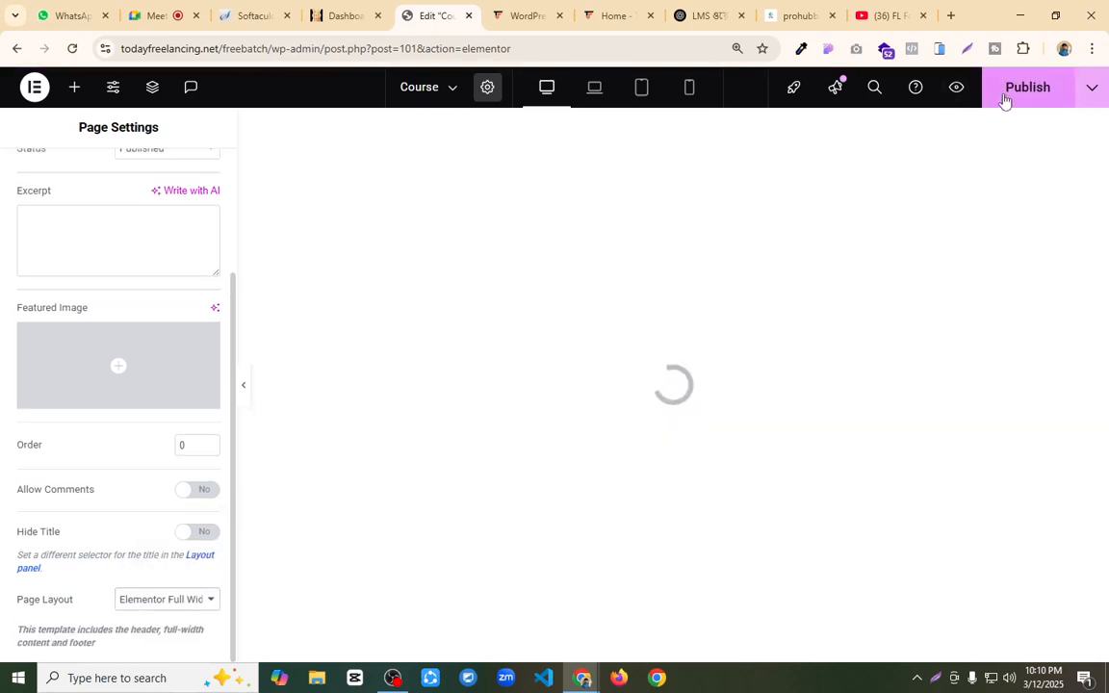
left_click(1020, 96)
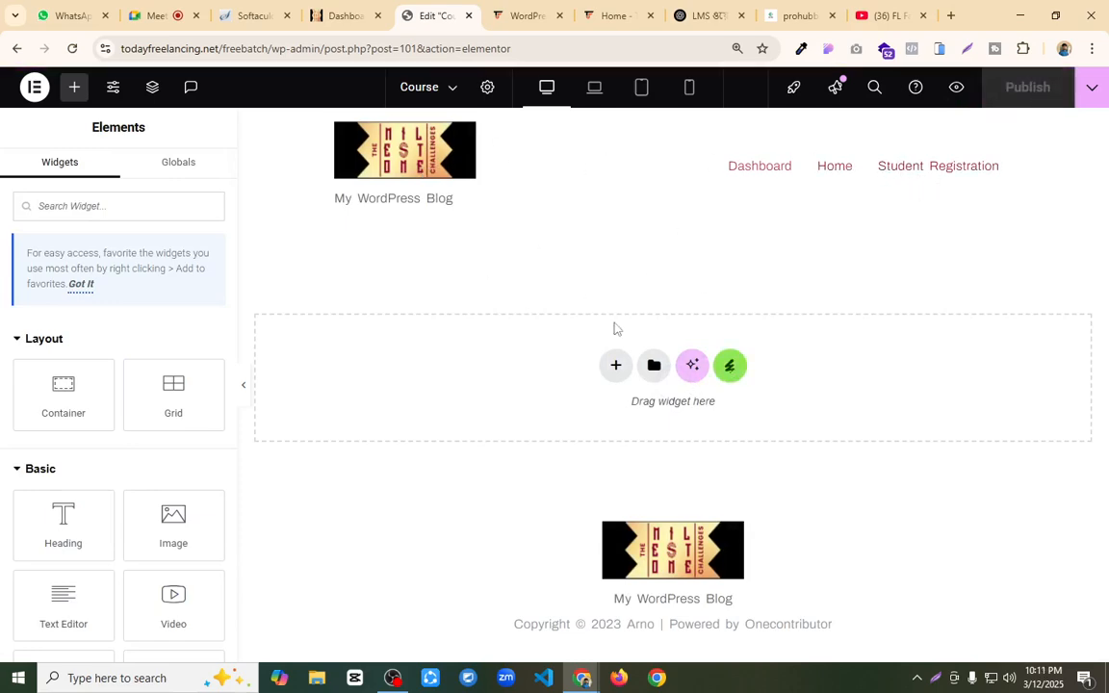
Step: Insert the Course template from the installed Upskill kit into the page
left_click(729, 366)
left_click(247, 394)
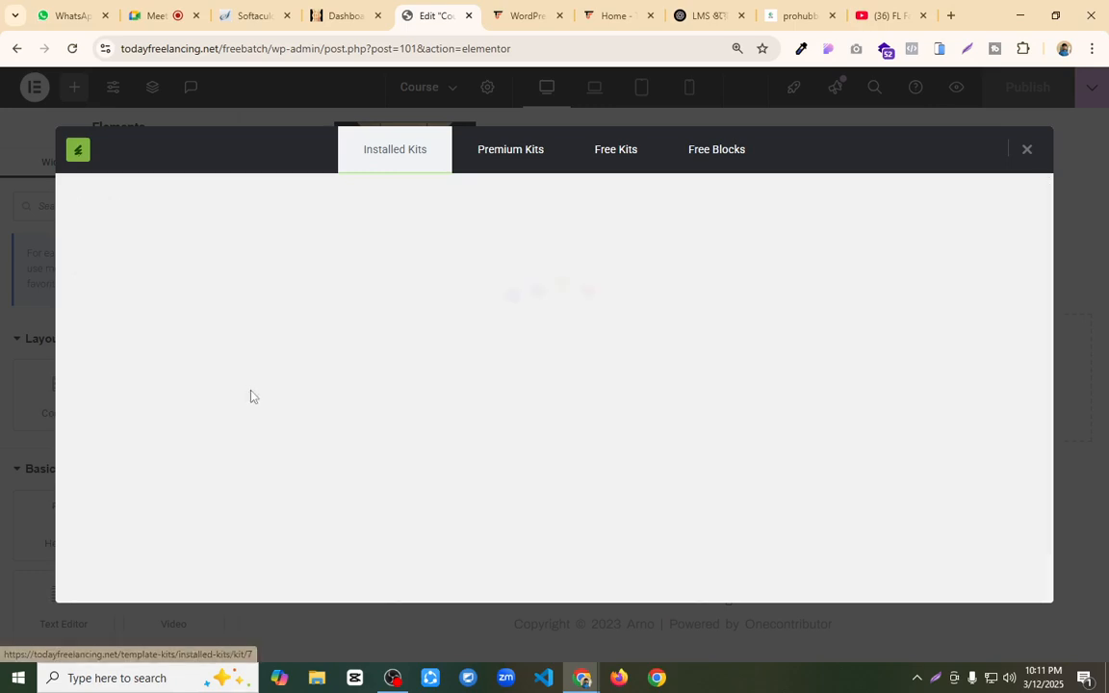
scroll(564, 332, "down", 3)
scroll(717, 382, "down", 2)
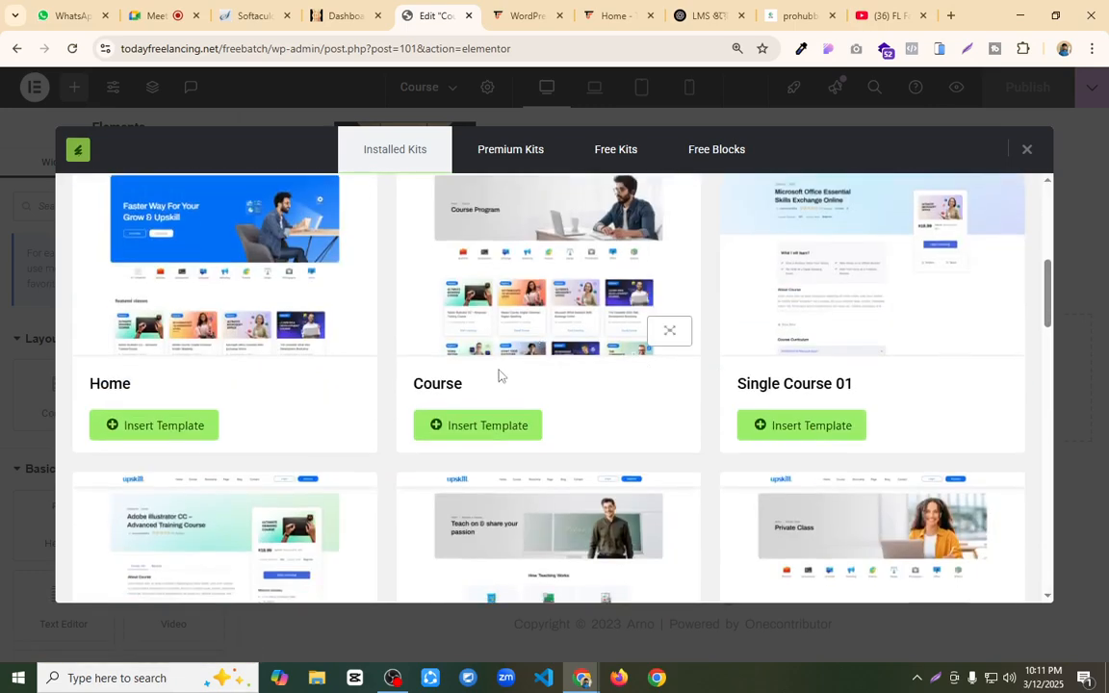
left_click(483, 424)
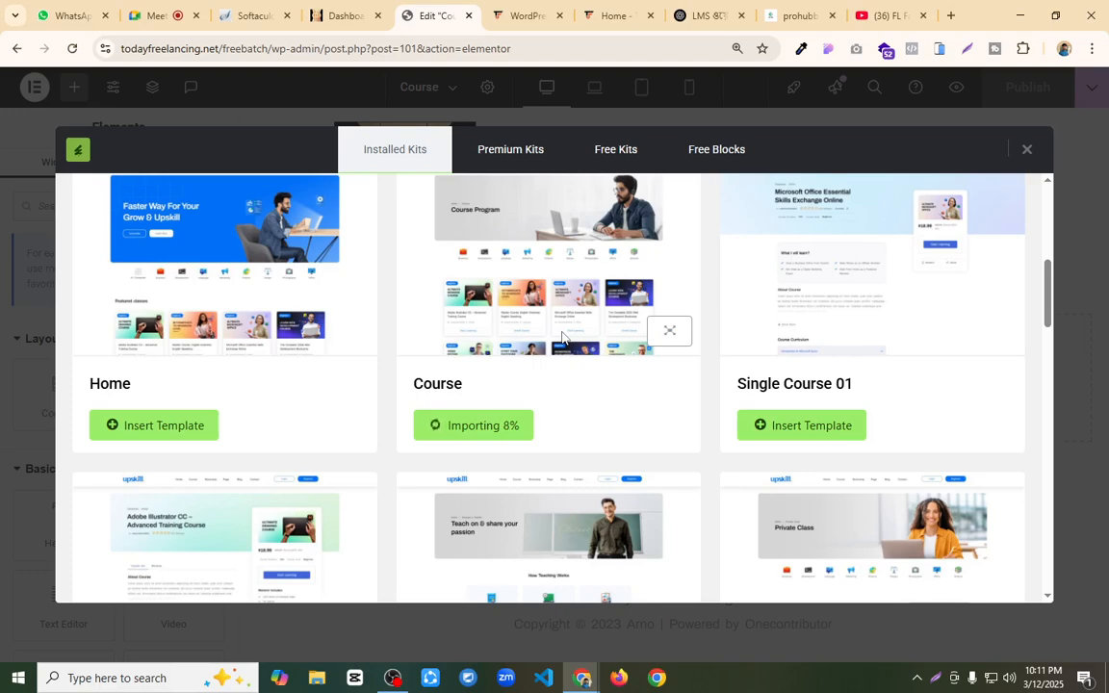
left_click(168, 16)
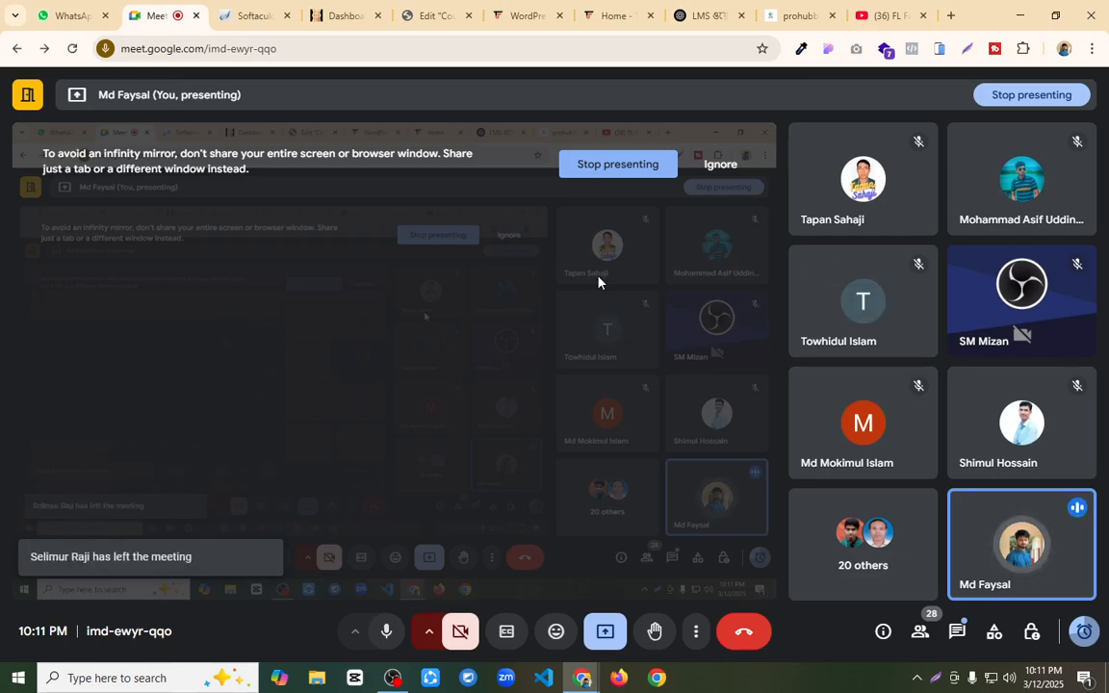
left_click(429, 11)
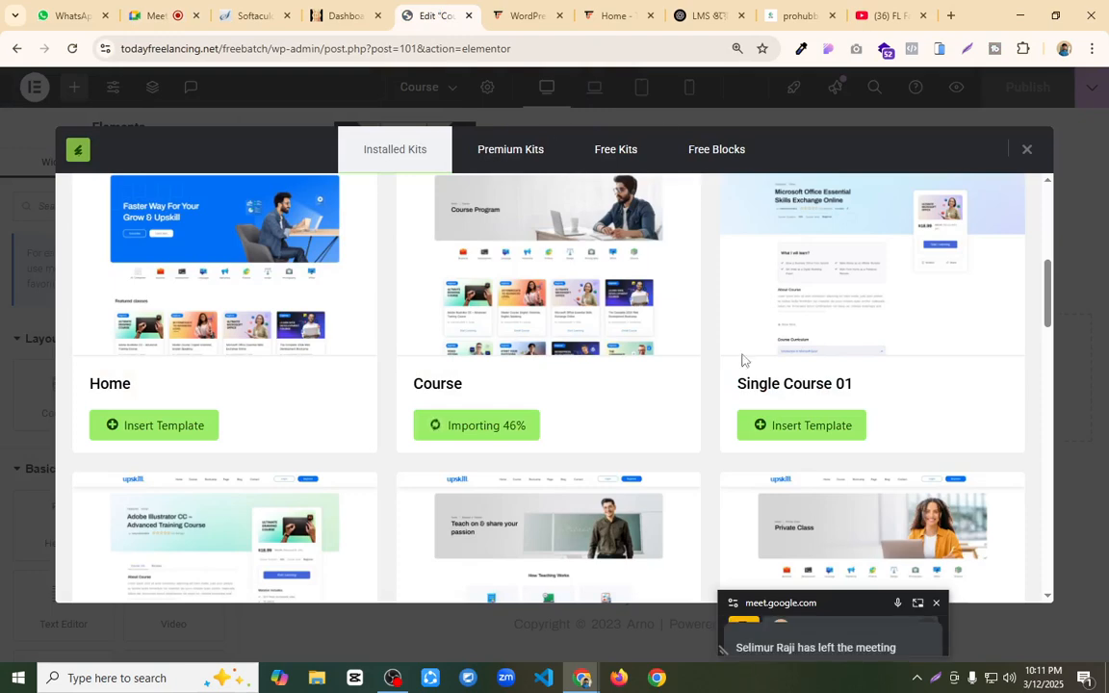
left_click_drag(851, 607, 821, 692)
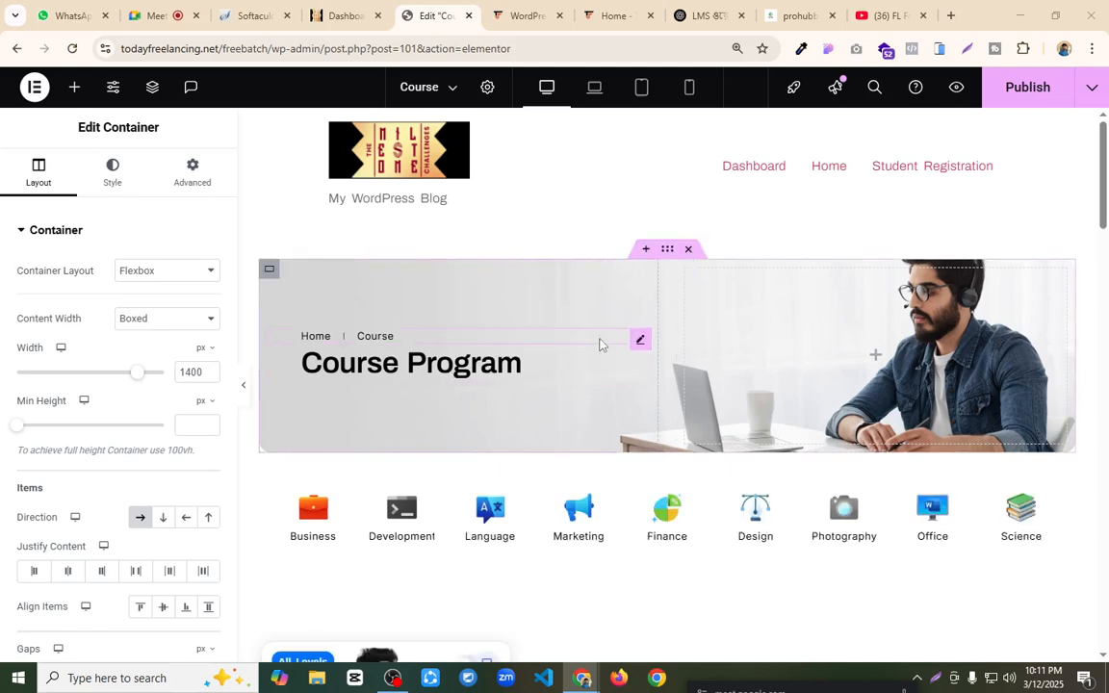
Step: Delete the category icon row below the Course Program banner and set the Course List widget's skin to Card
scroll(600, 343, "down", 2)
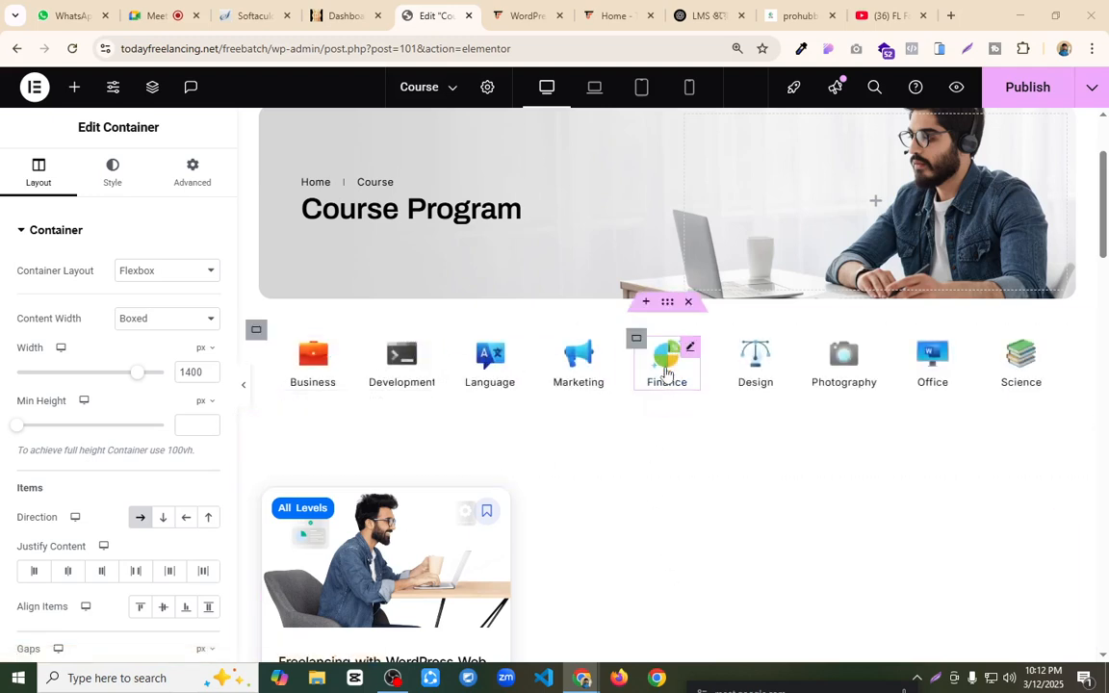
left_click(688, 302)
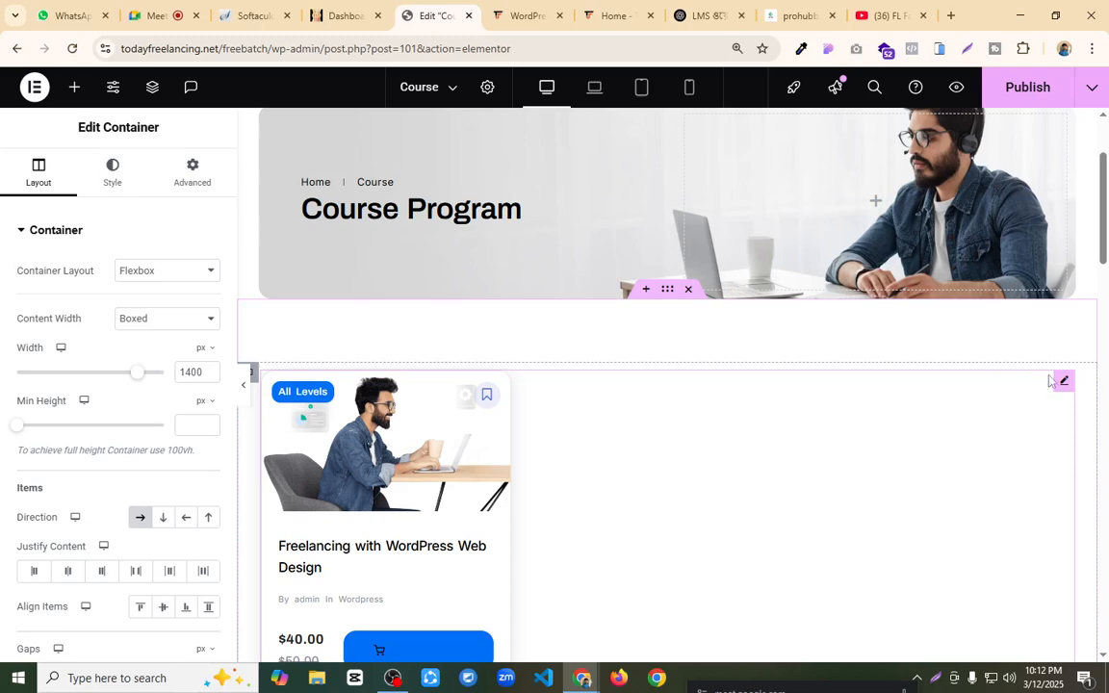
left_click(1063, 381)
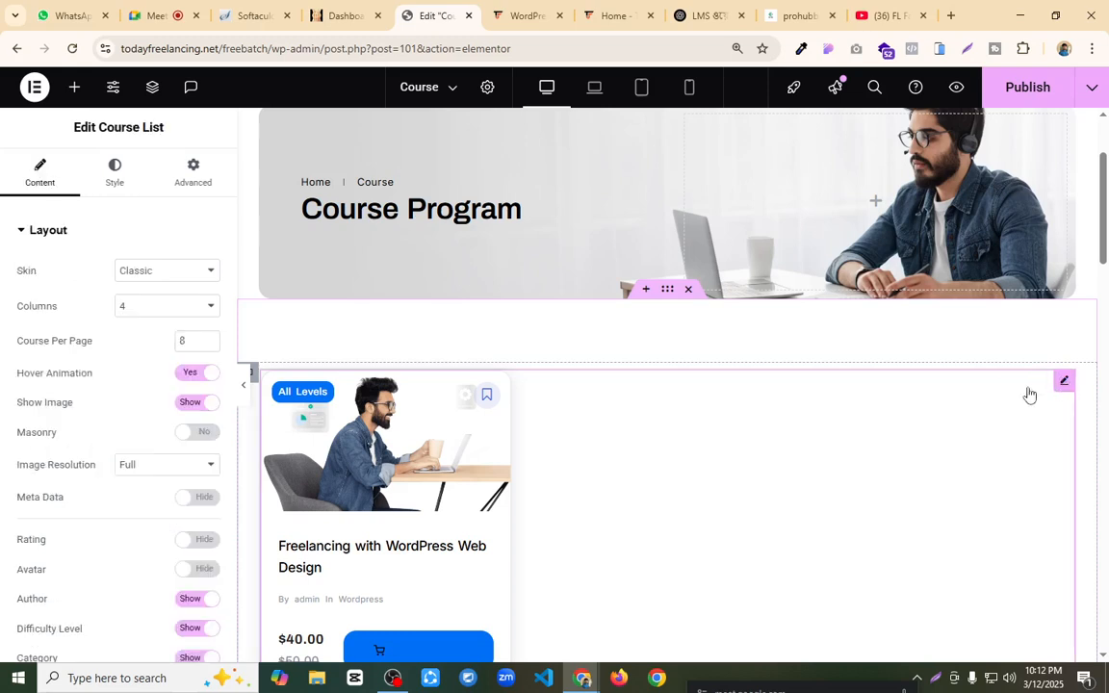
left_click(154, 274)
left_click(148, 312)
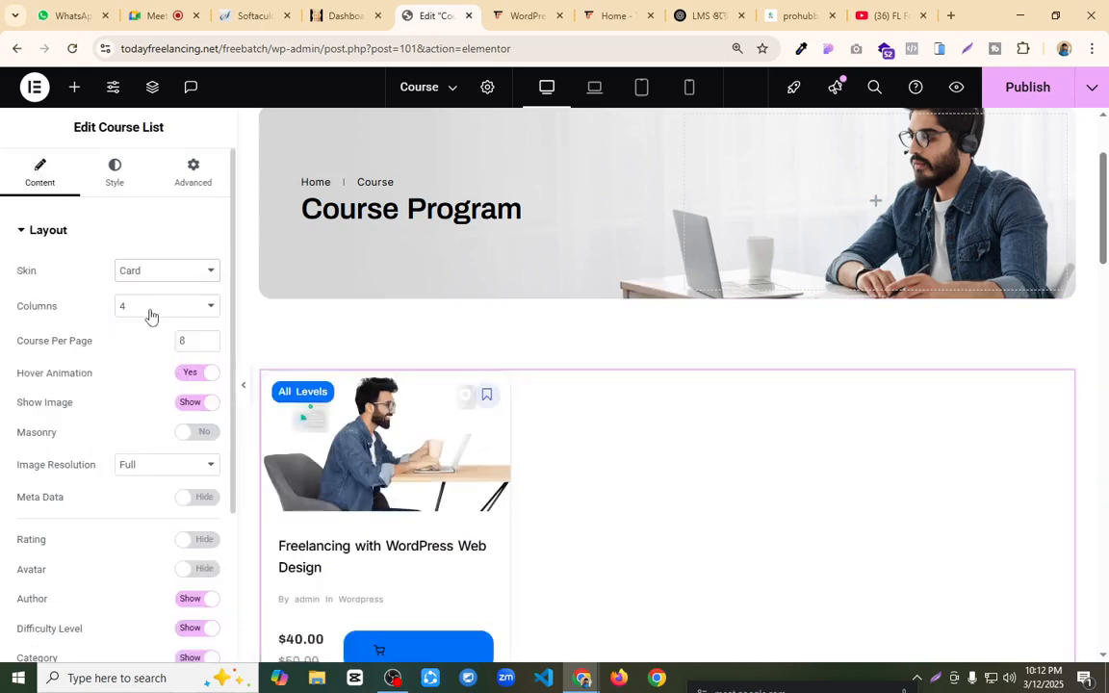
scroll(611, 486, "down", 1)
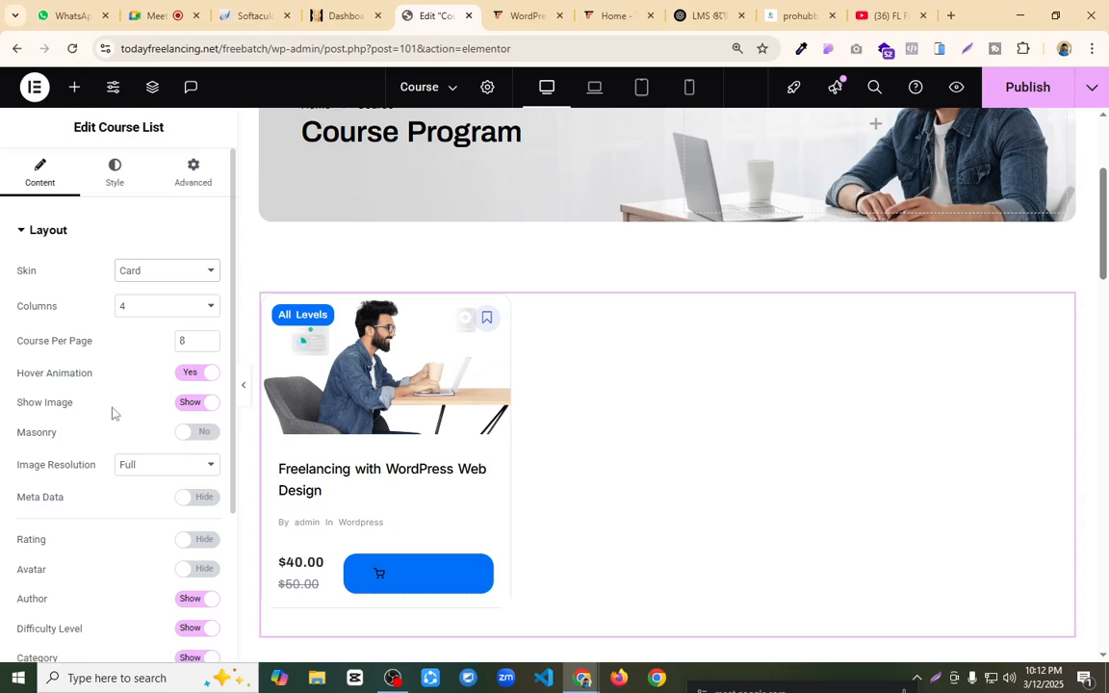
Step: Hide the author and category on the course list's cards
scroll(111, 413, "down", 3)
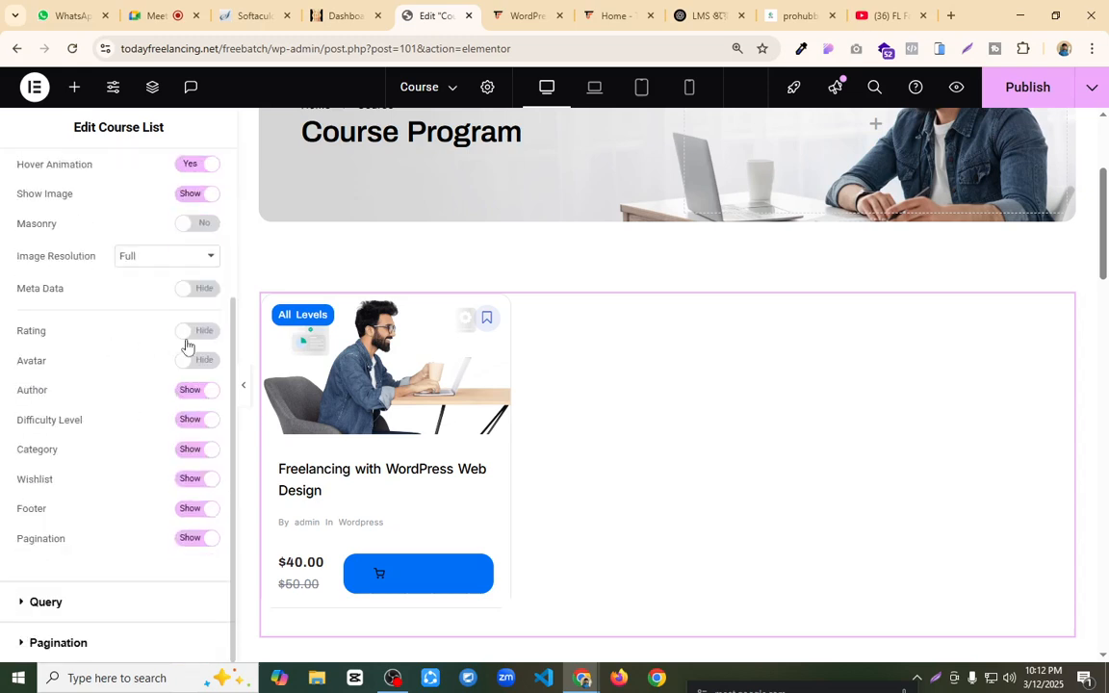
left_click(185, 393)
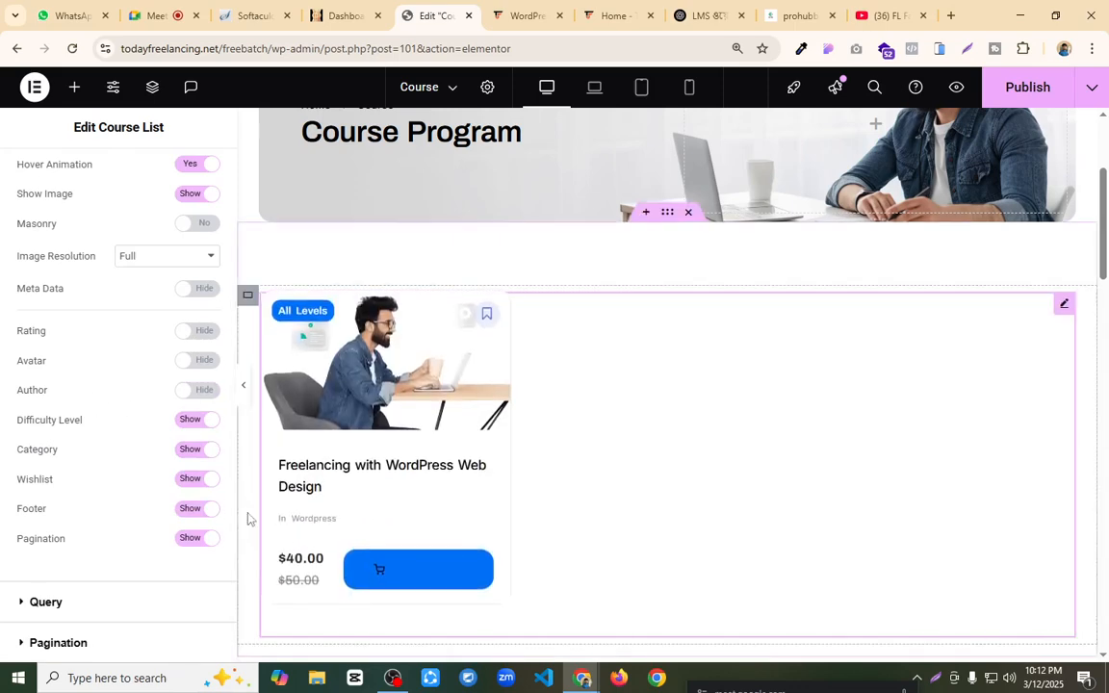
left_click(191, 450)
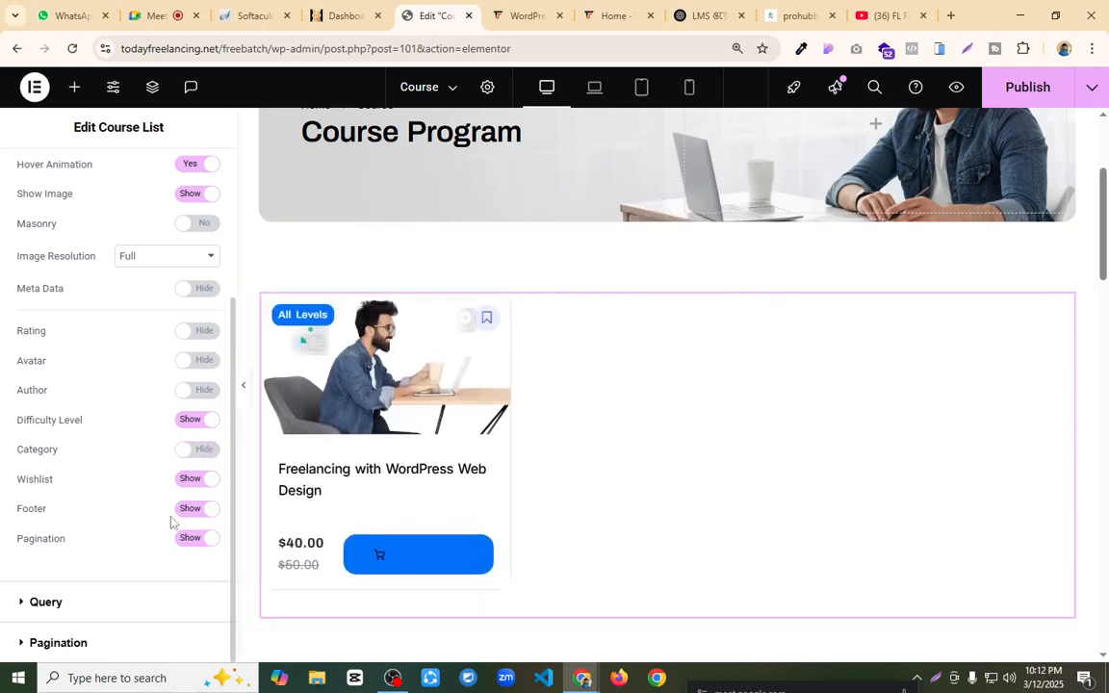
Step: Set the course list's card background color to red, #E32020
left_click(60, 604)
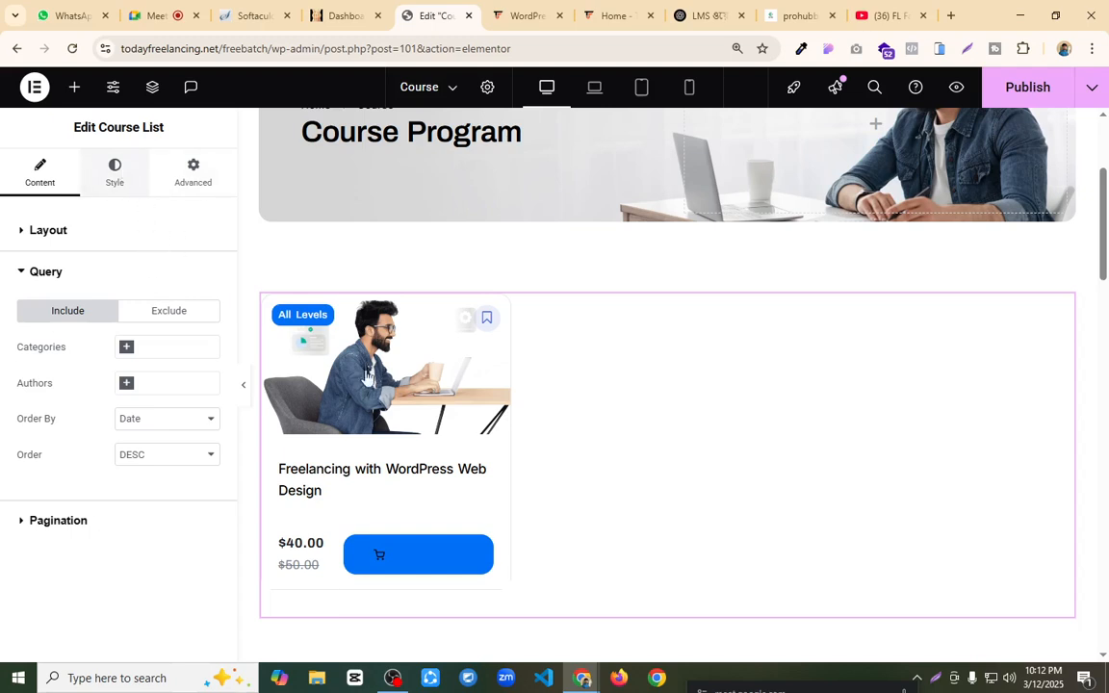
left_click(117, 182)
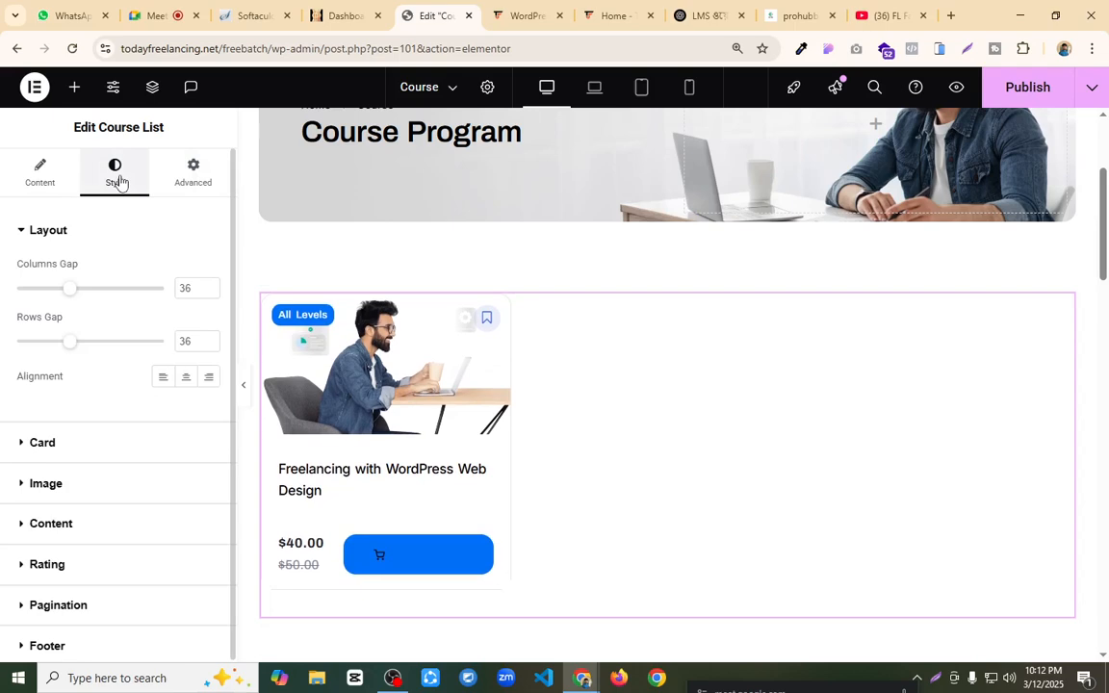
left_click(55, 445)
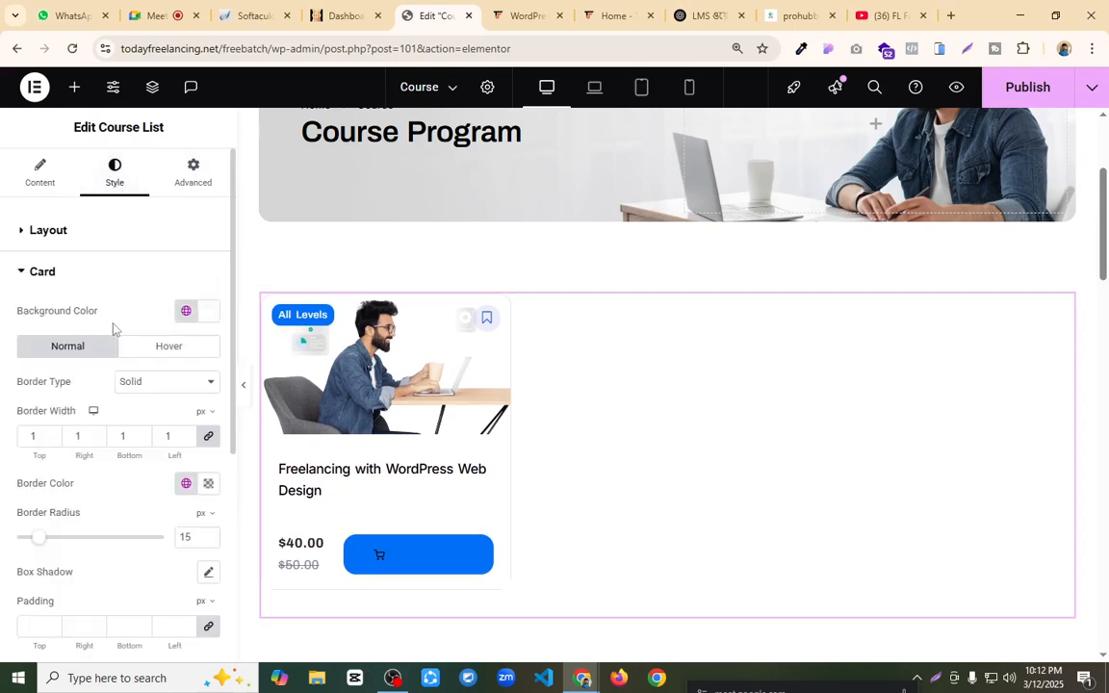
left_click(209, 310)
left_click(289, 386)
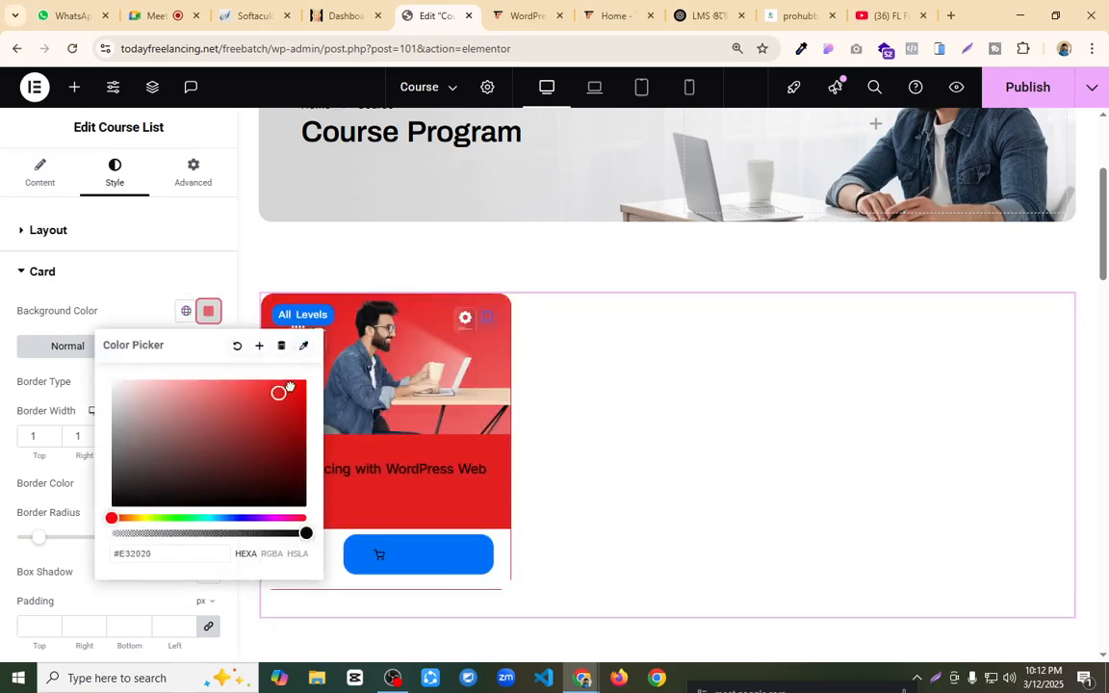
Step: Set the course card's background color to light pink, #ECB8B8, and its border color to near-black, #030000
left_click(154, 389)
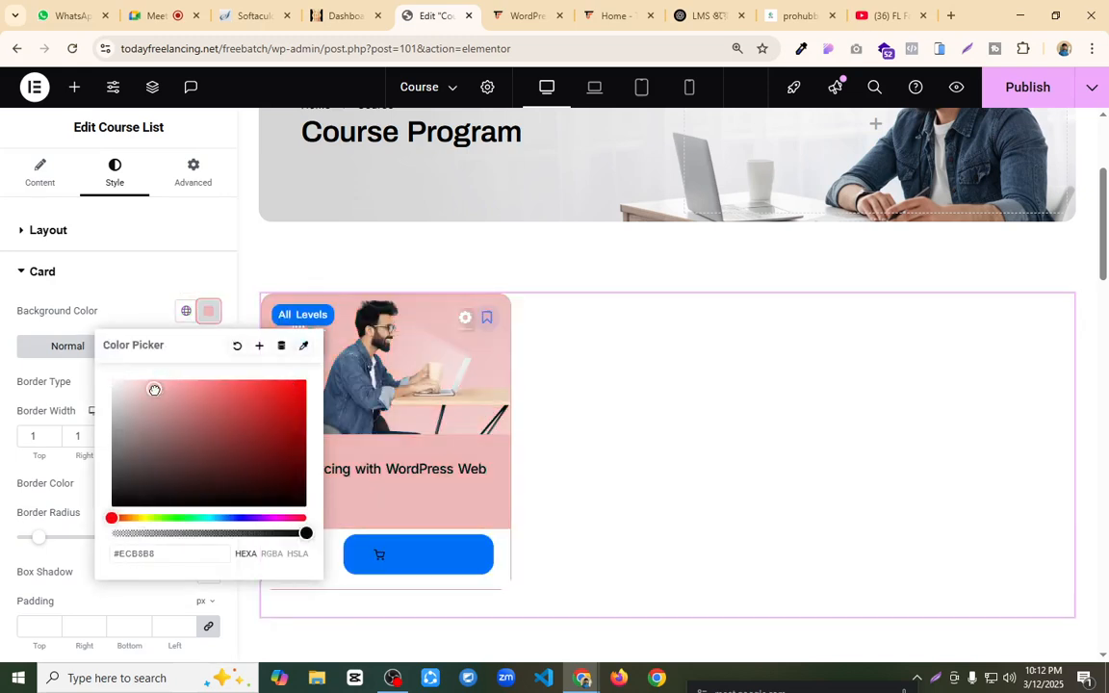
left_click(144, 260)
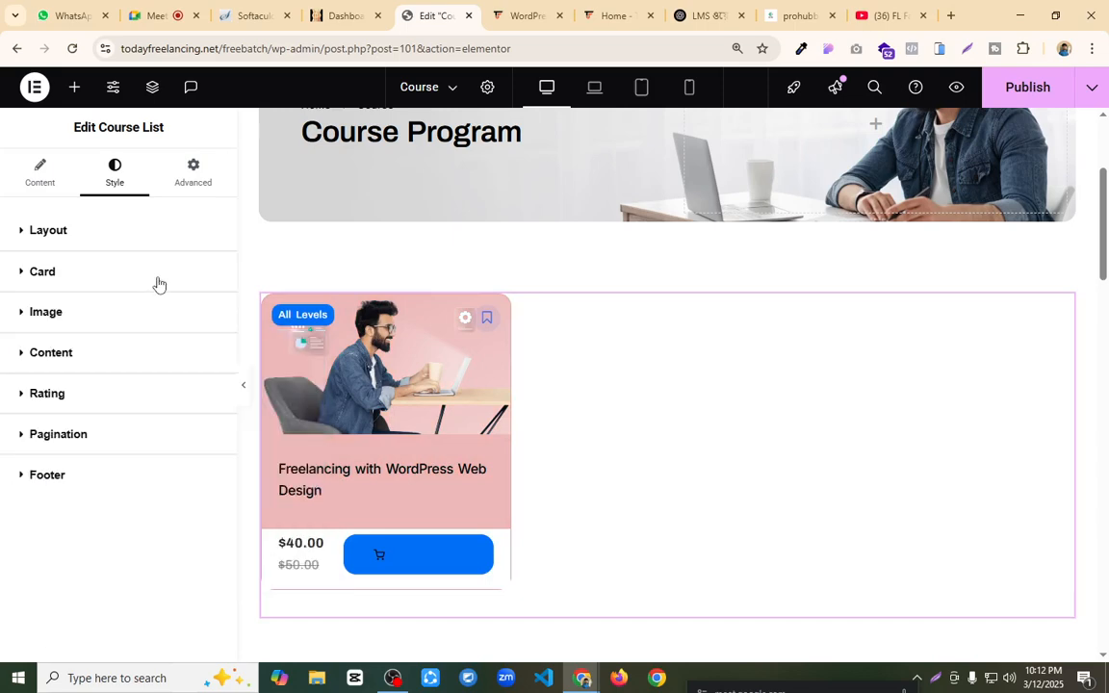
left_click(74, 280)
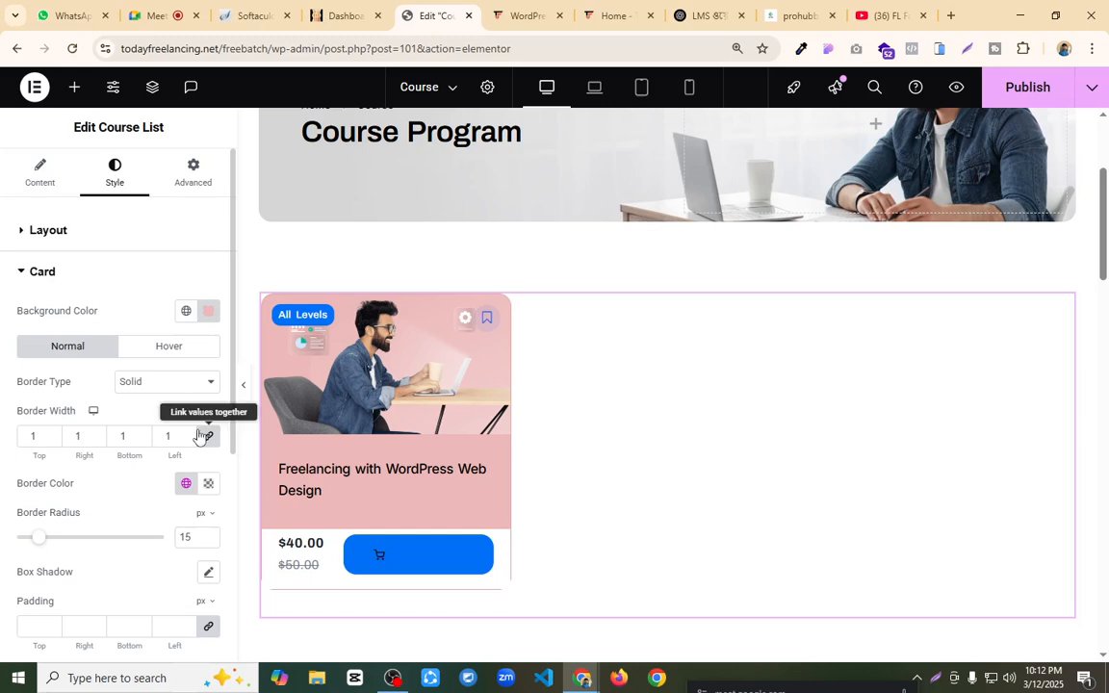
left_click(208, 488)
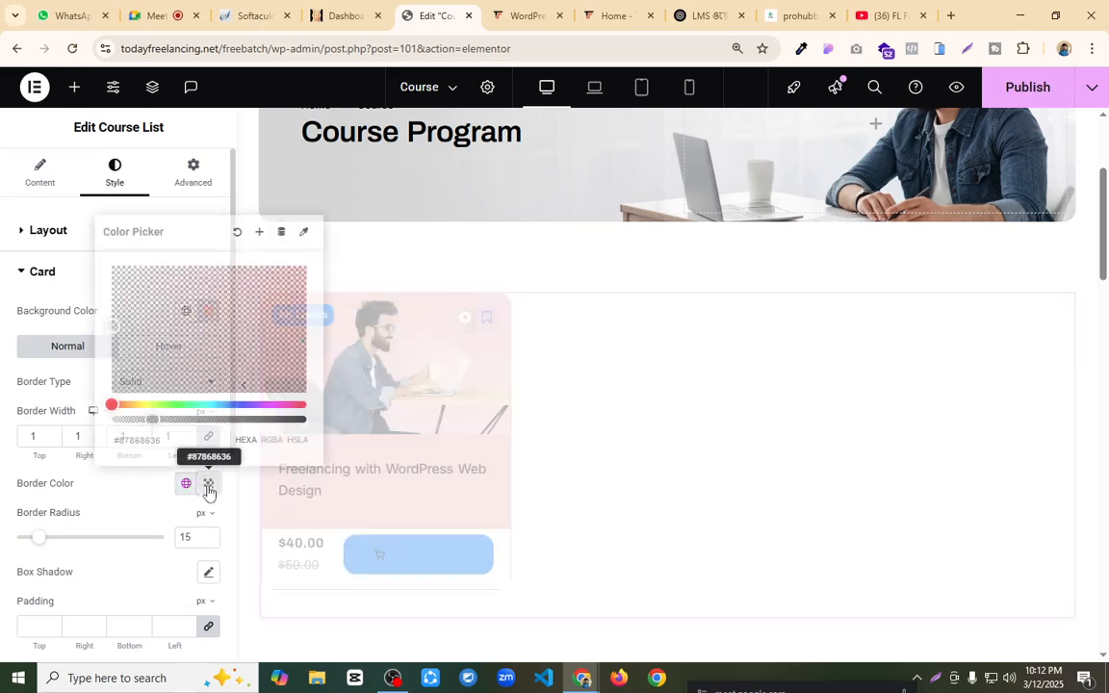
left_click_drag(211, 346, 308, 421)
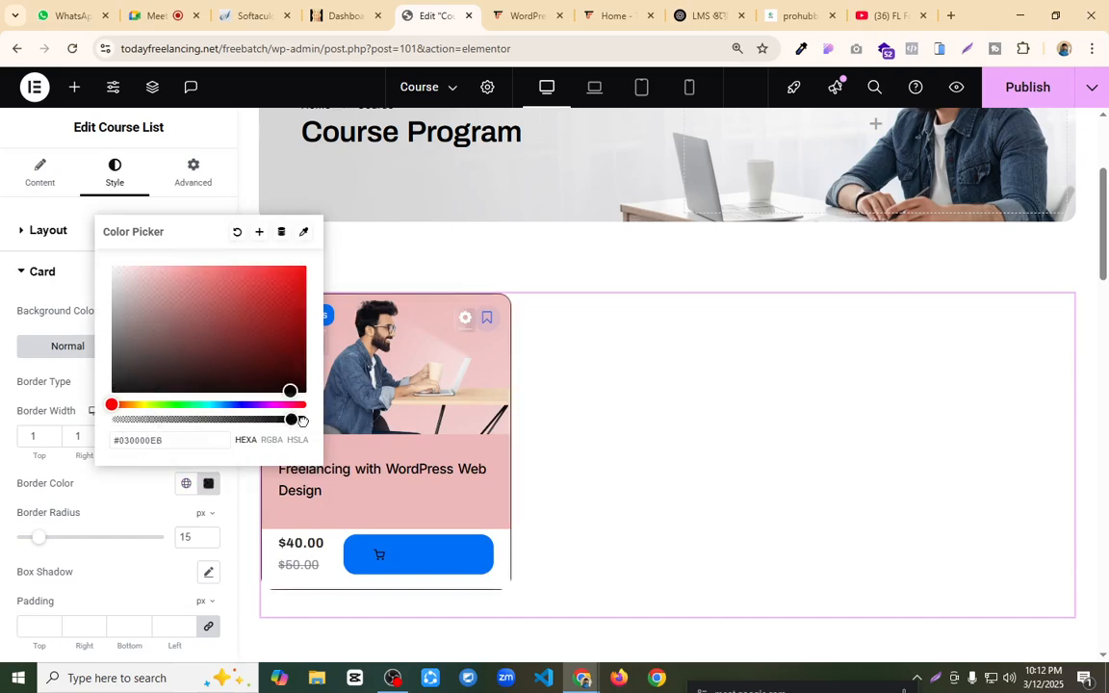
left_click(161, 507)
Step: Set the course card's border radius to 10 px and enable its box shadow
scroll(154, 486, "down", 1)
double_click(186, 461)
type("10")
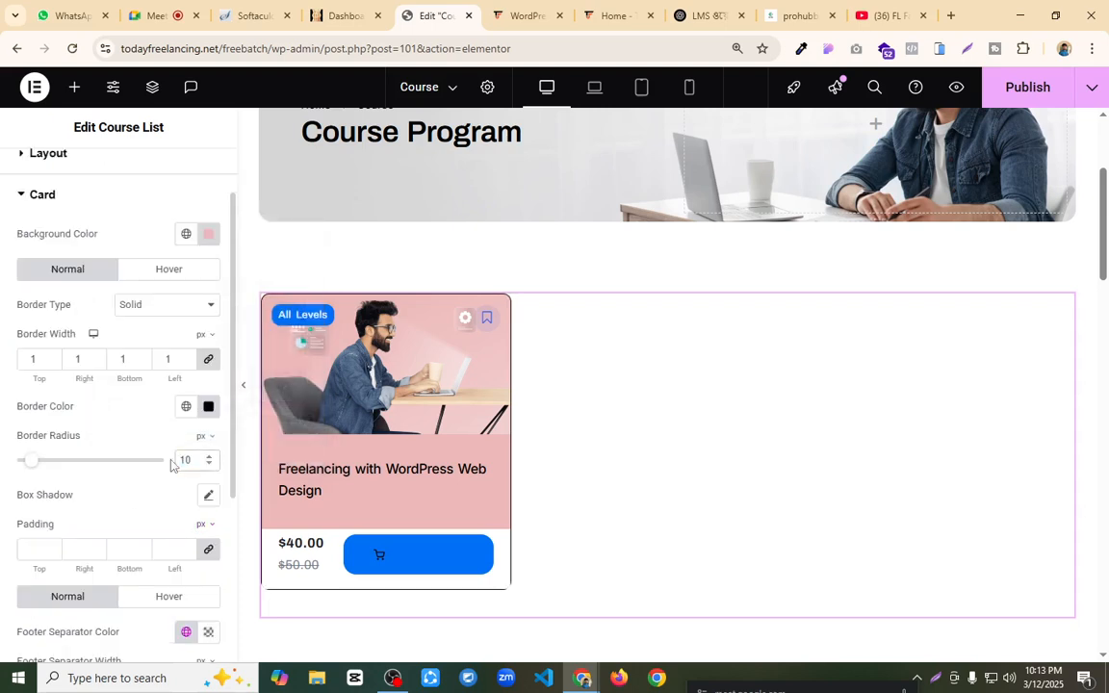
left_click(207, 499)
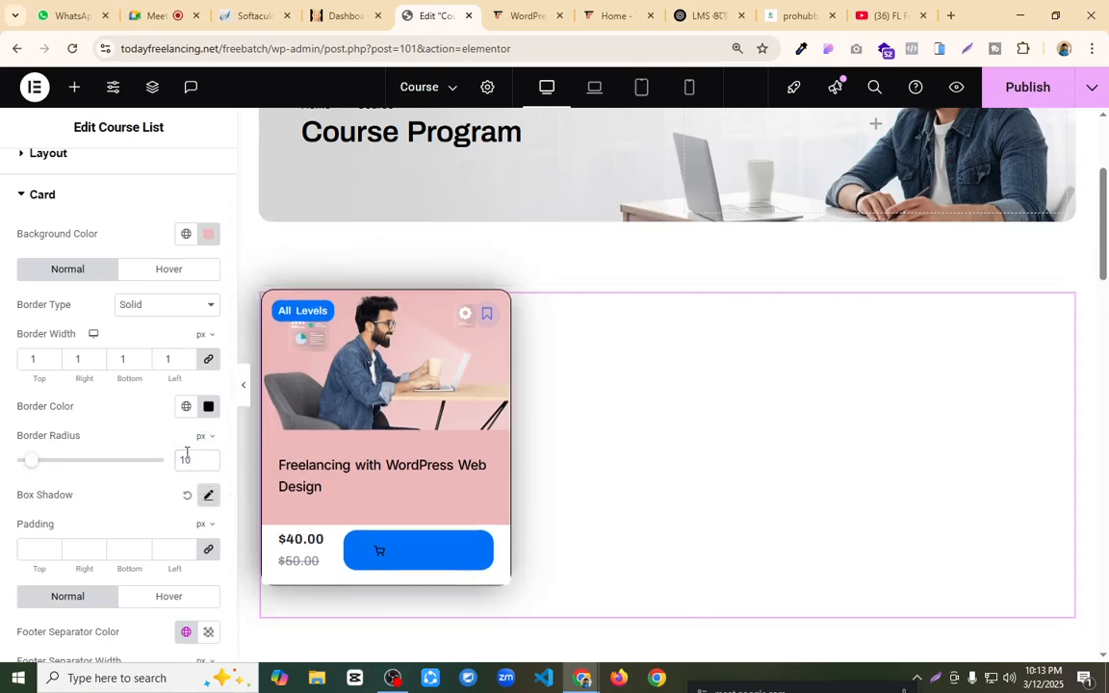
scroll(116, 408, "down", 2)
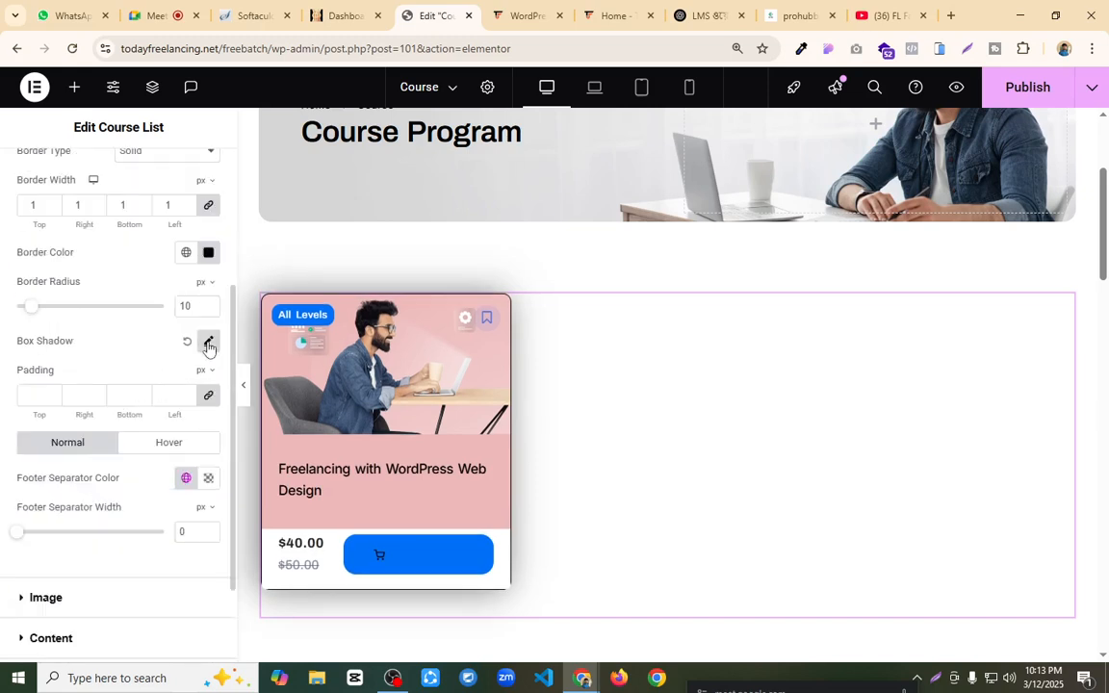
scroll(147, 339, "down", 2)
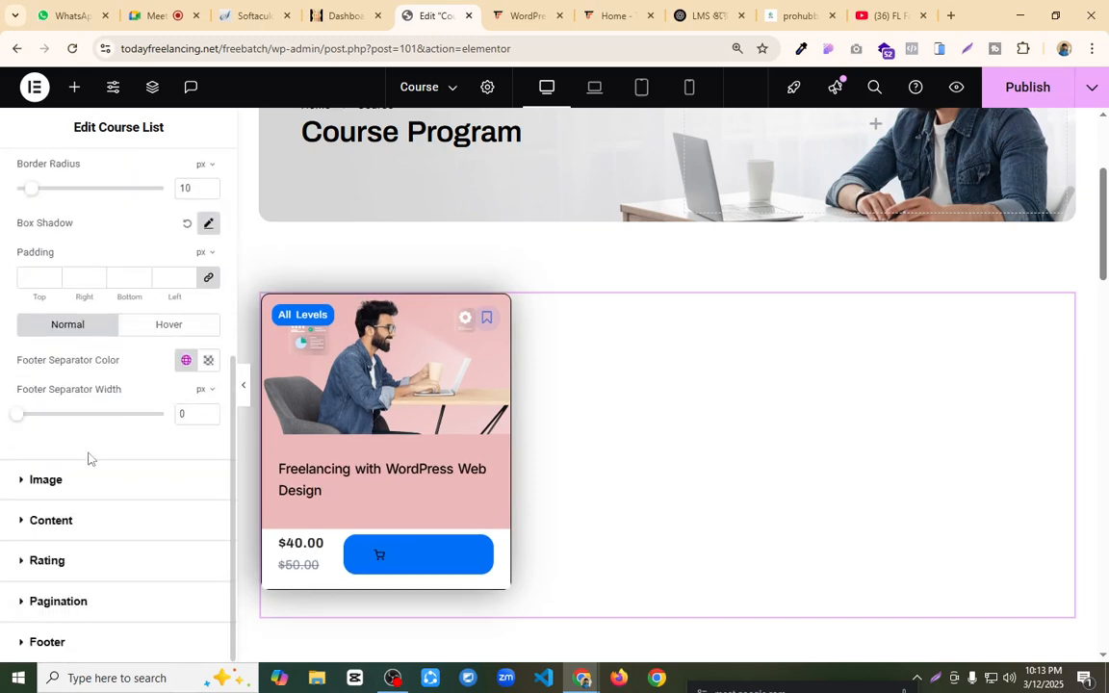
left_click(69, 529)
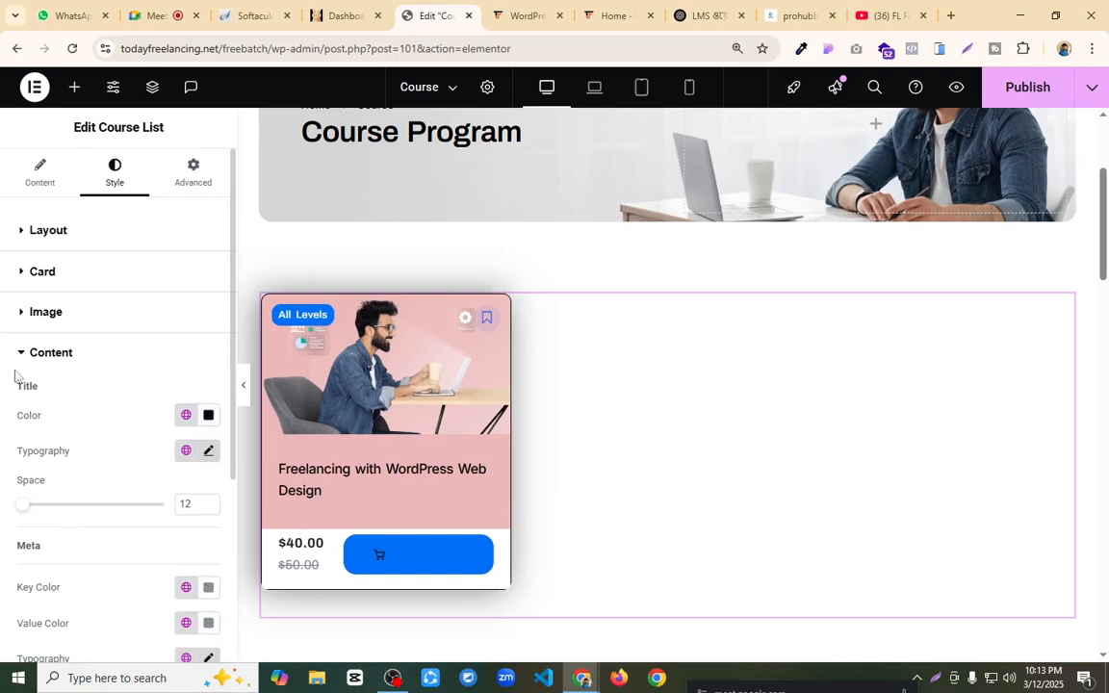
left_click(43, 311)
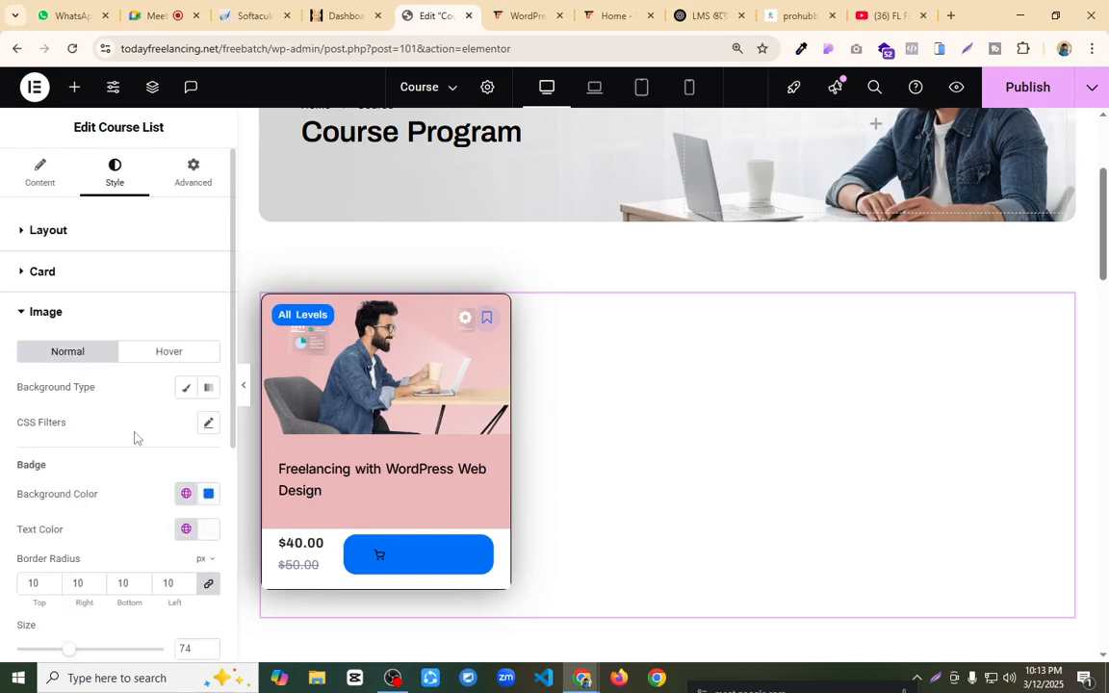
scroll(133, 435, "down", 3)
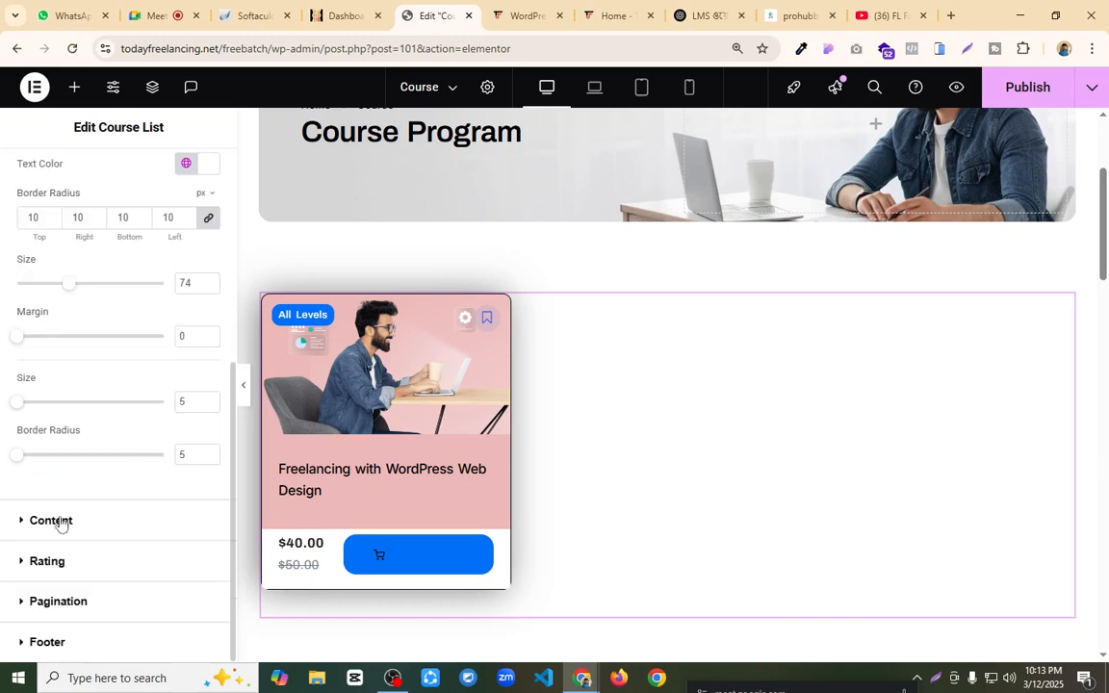
left_click(54, 523)
scroll(130, 395, "down", 3)
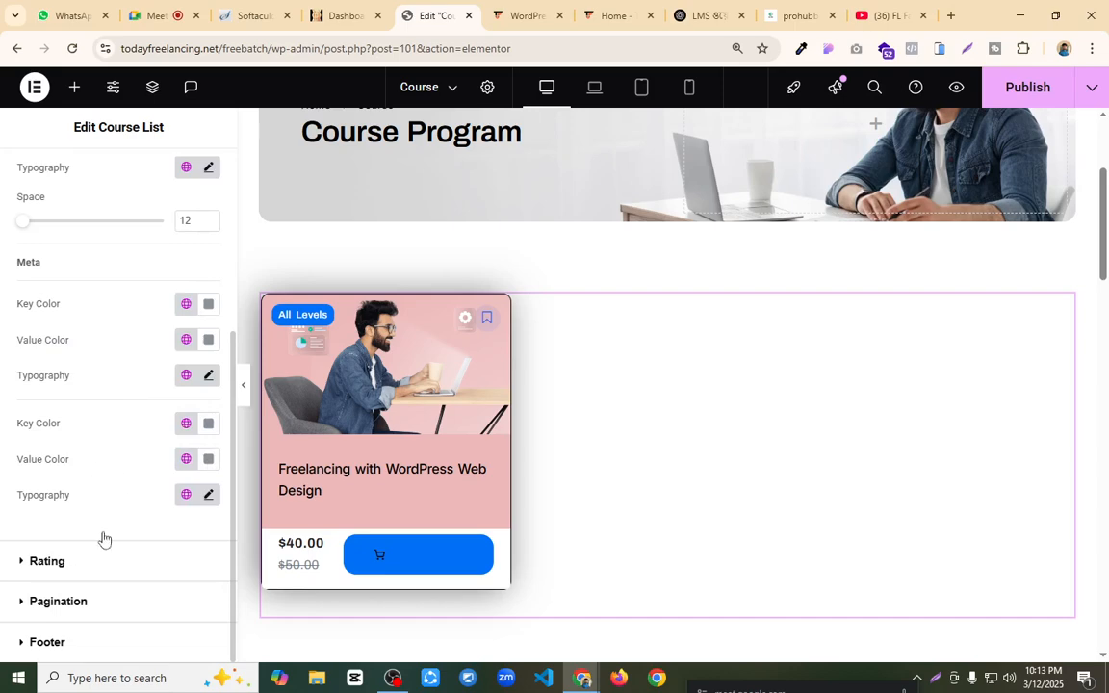
Step: Publish the Course page and look over its benefits, Frequently Asked Questions and program banner sections
left_click(1009, 93)
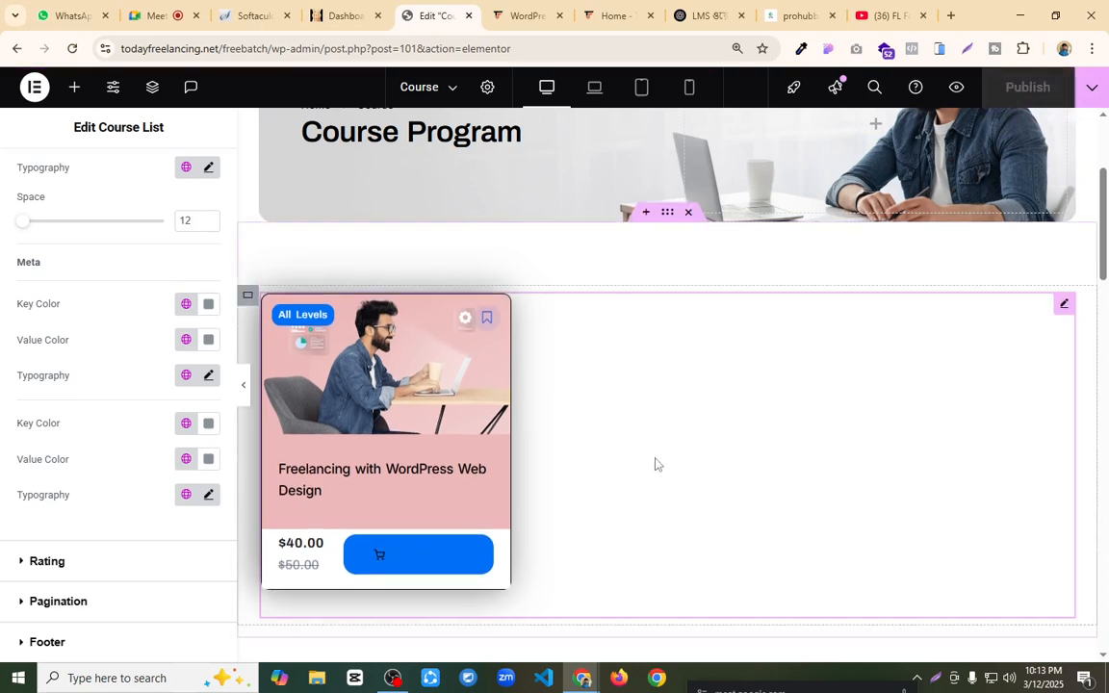
scroll(655, 464, "down", 7)
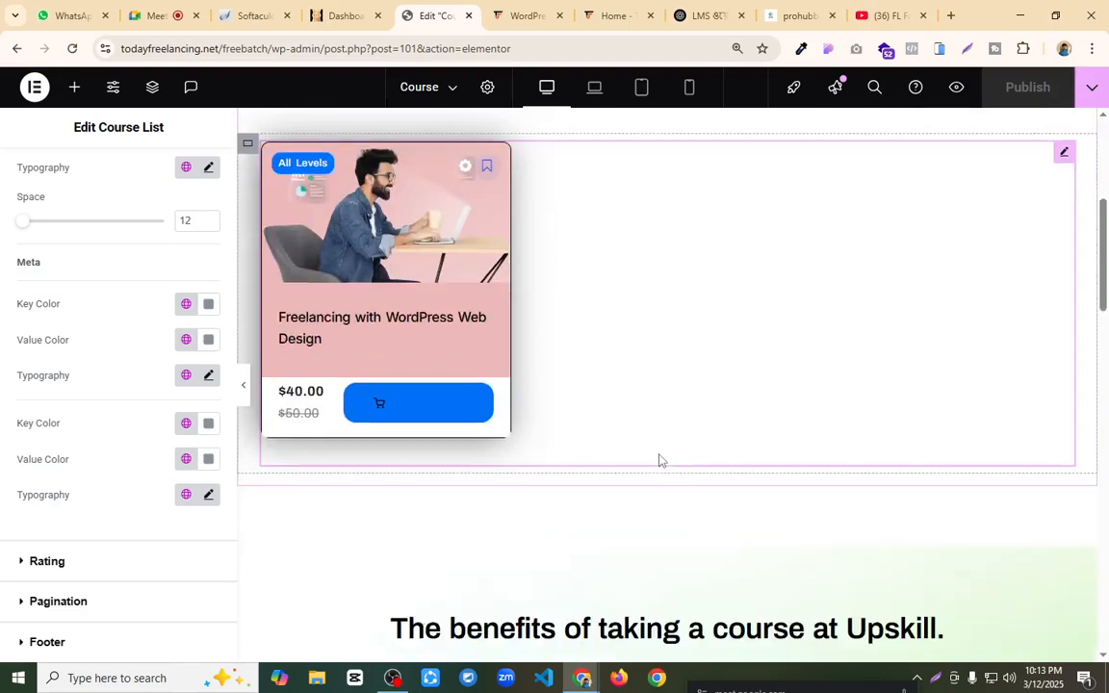
scroll(464, 339, "down", 3)
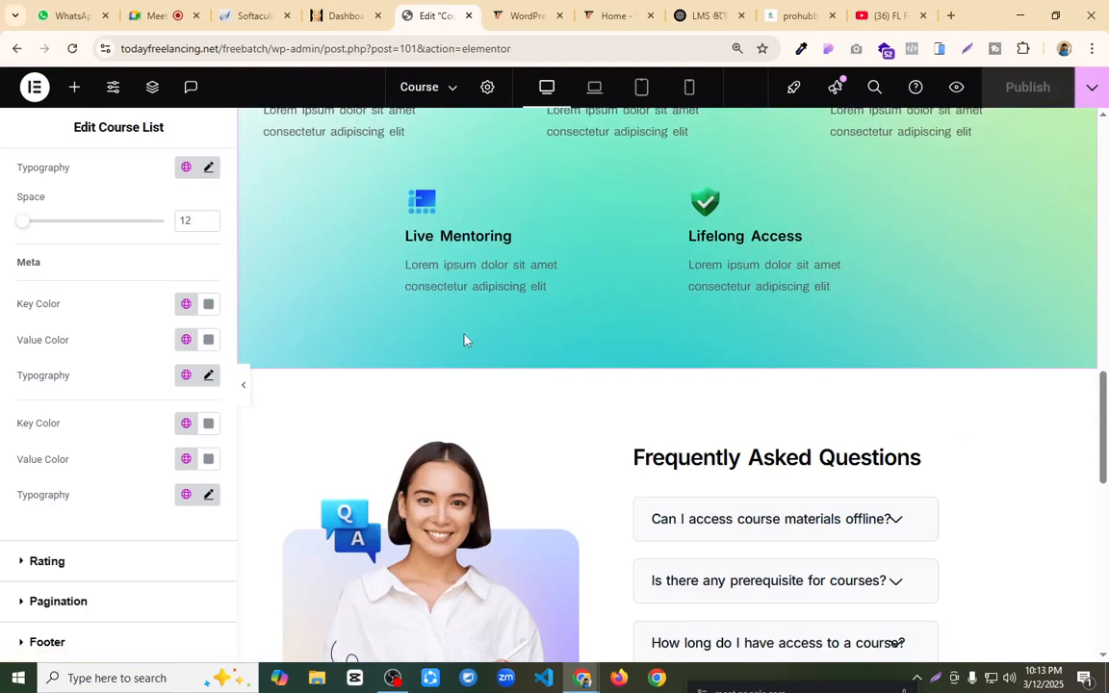
scroll(464, 339, "up", 7)
scroll(656, 389, "down", 12)
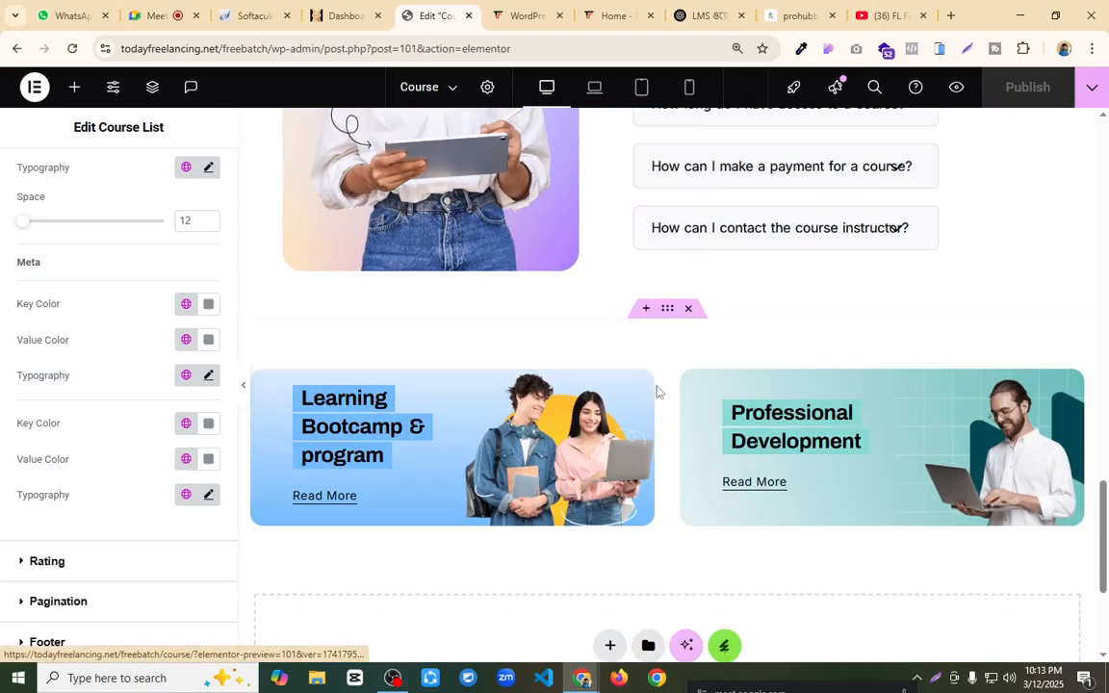
scroll(656, 390, "up", 3)
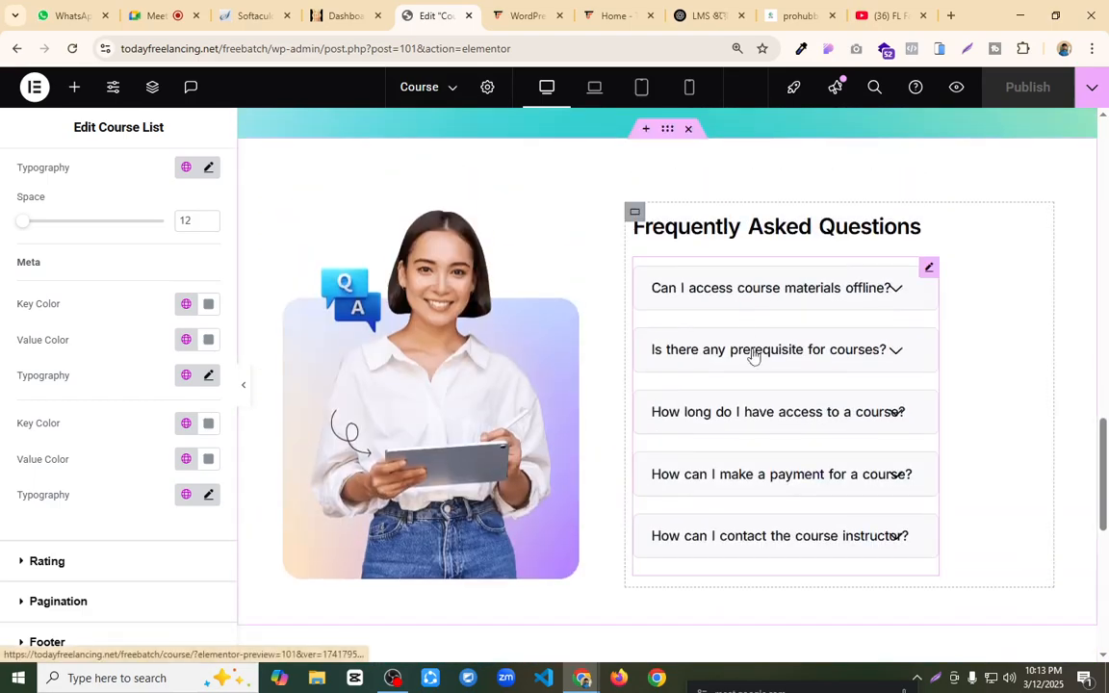
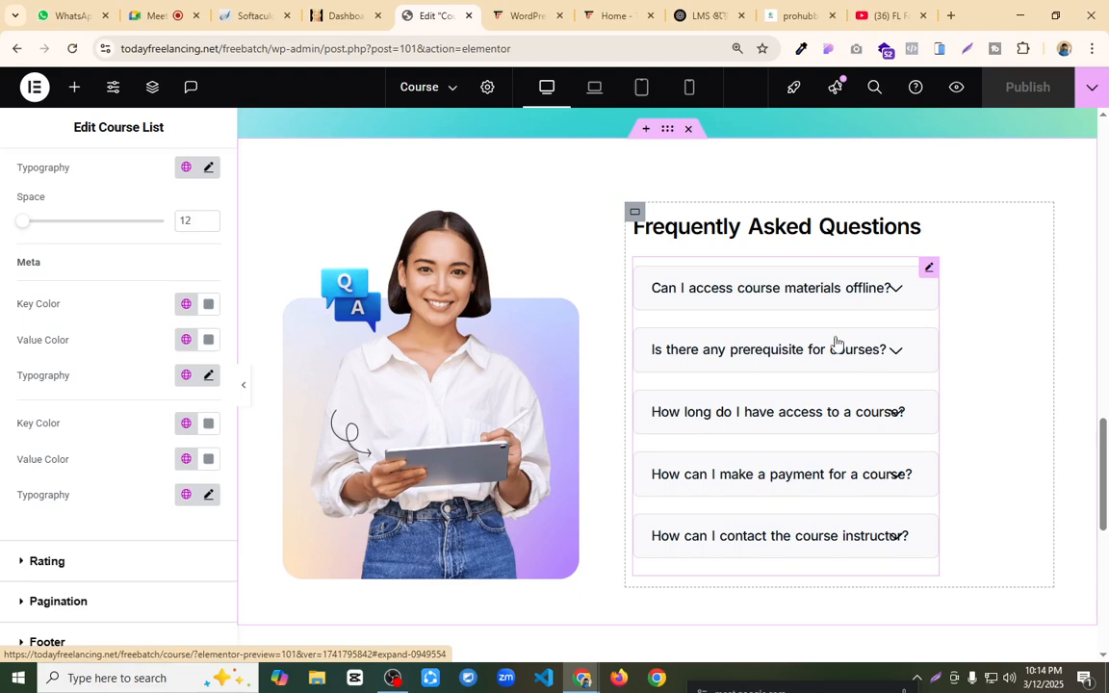
Step: Review the Course page from the Frequently Asked Questions and program banners down to the footer, and return to its start
scroll(837, 344, "down", 3)
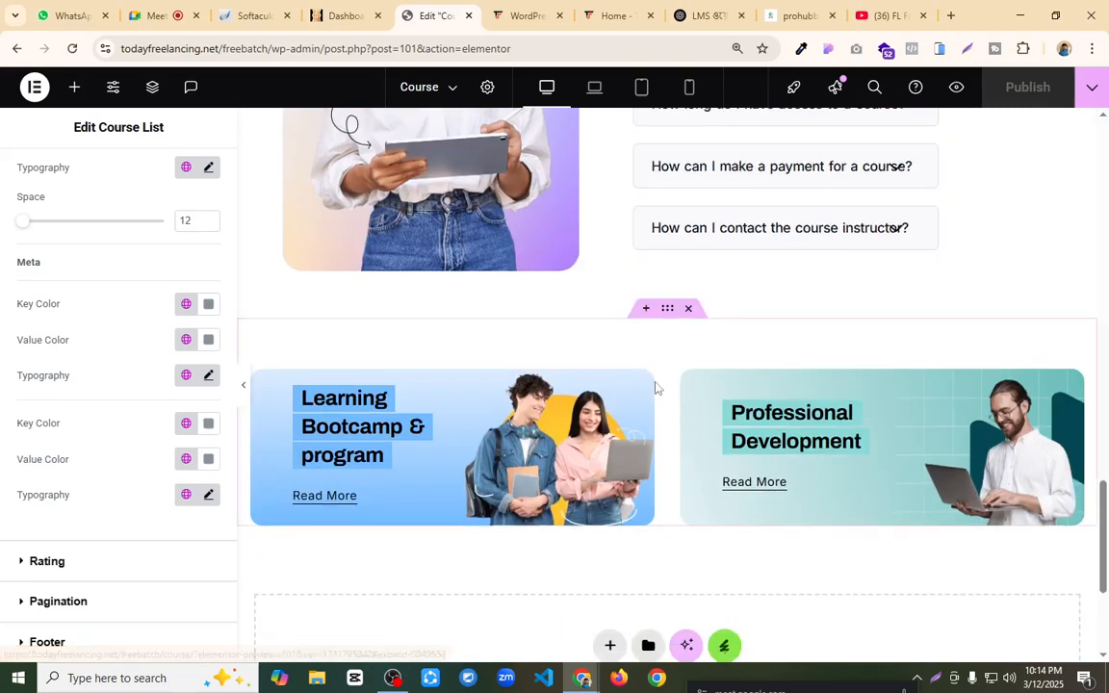
scroll(674, 388, "down", 2)
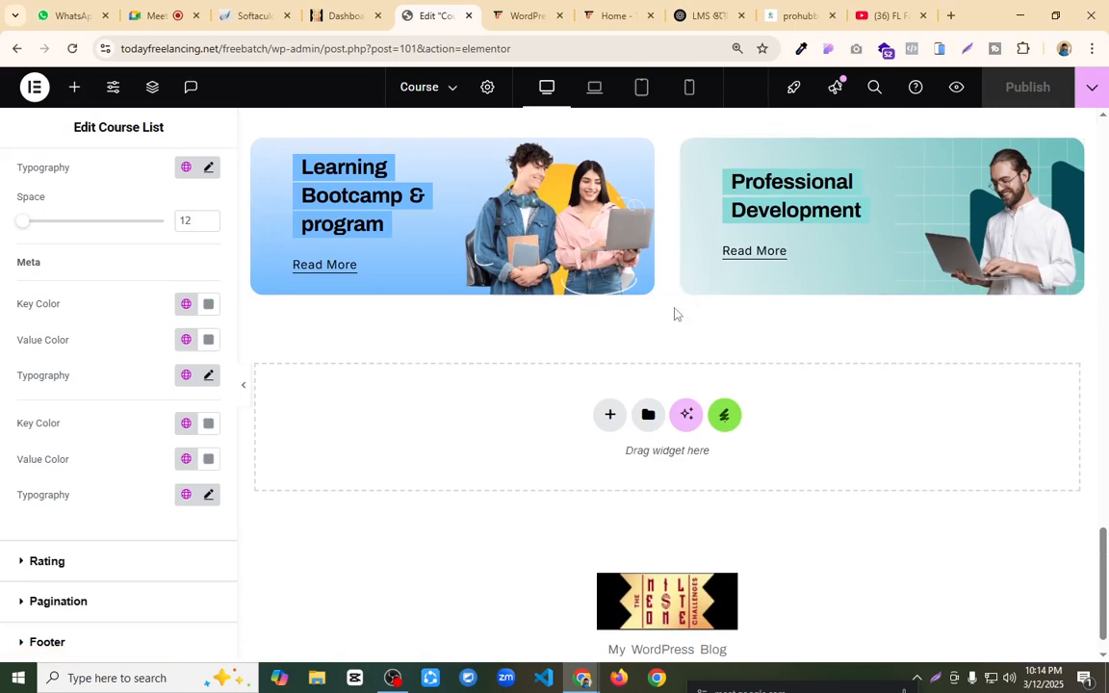
scroll(674, 308, "up", 2)
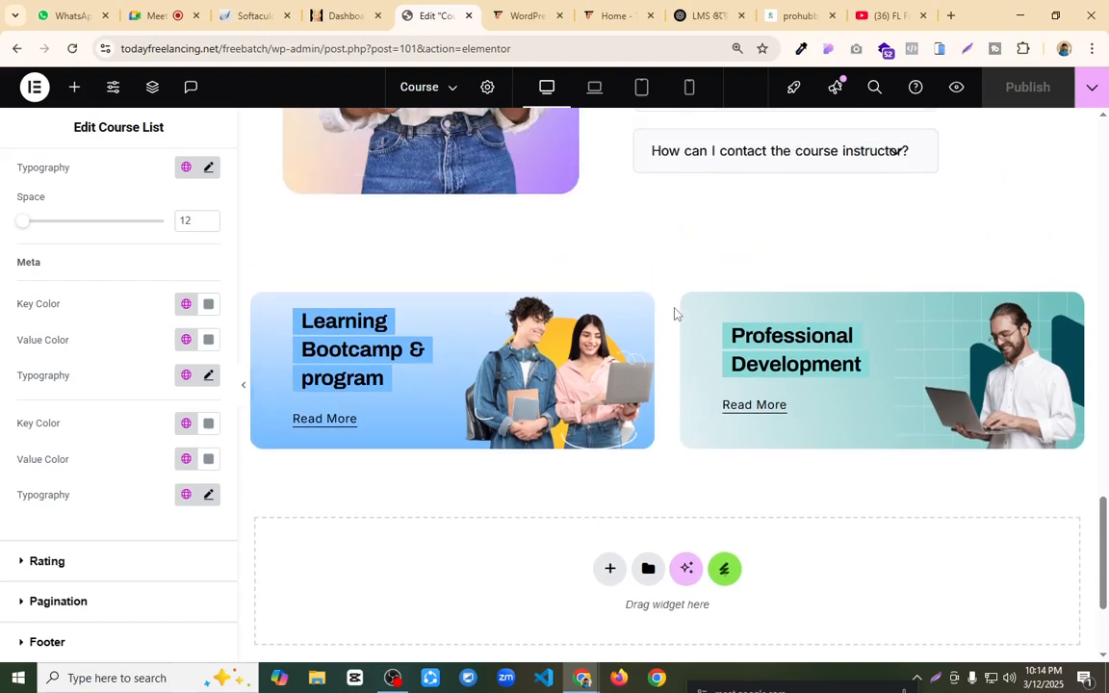
scroll(675, 308, "down", 2)
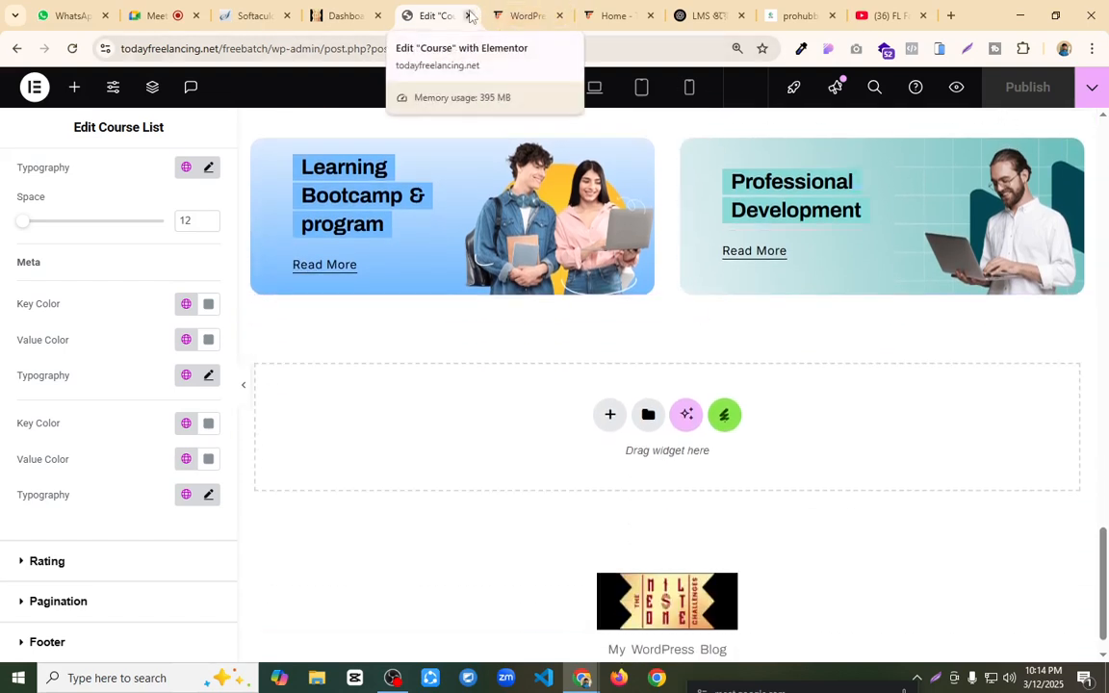
scroll(680, 337, "up", 5)
scroll(680, 359, "up", 15)
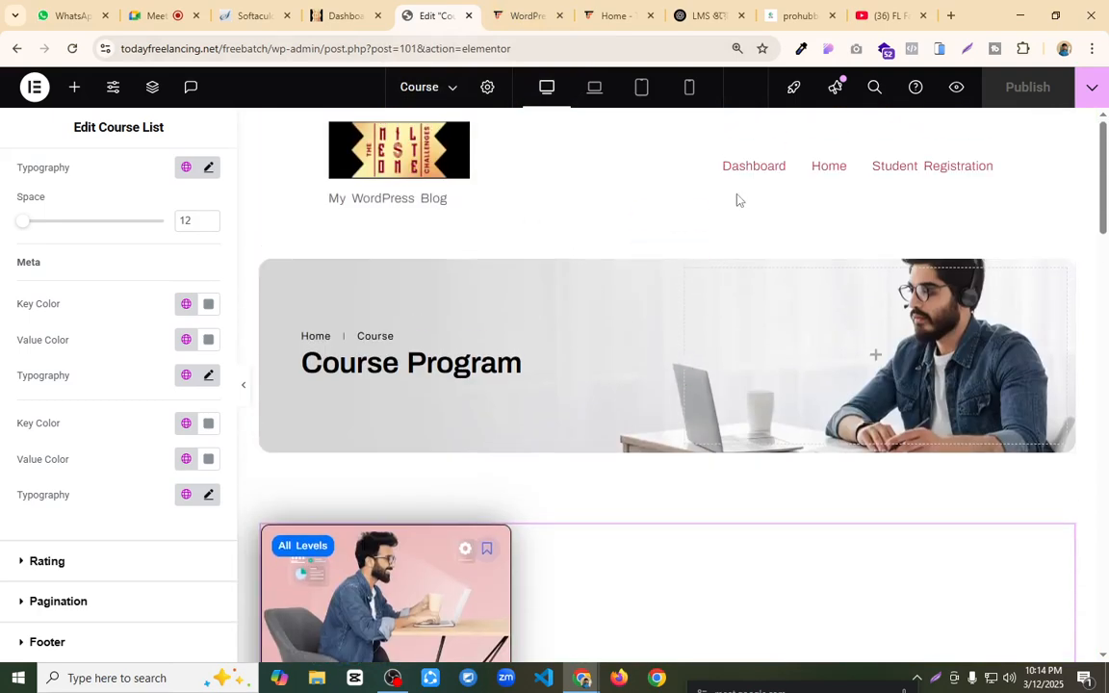
Step: Close the Course page editor and open the site's Header template for editing from the Theme Builder
left_click(469, 17)
left_click(343, 15)
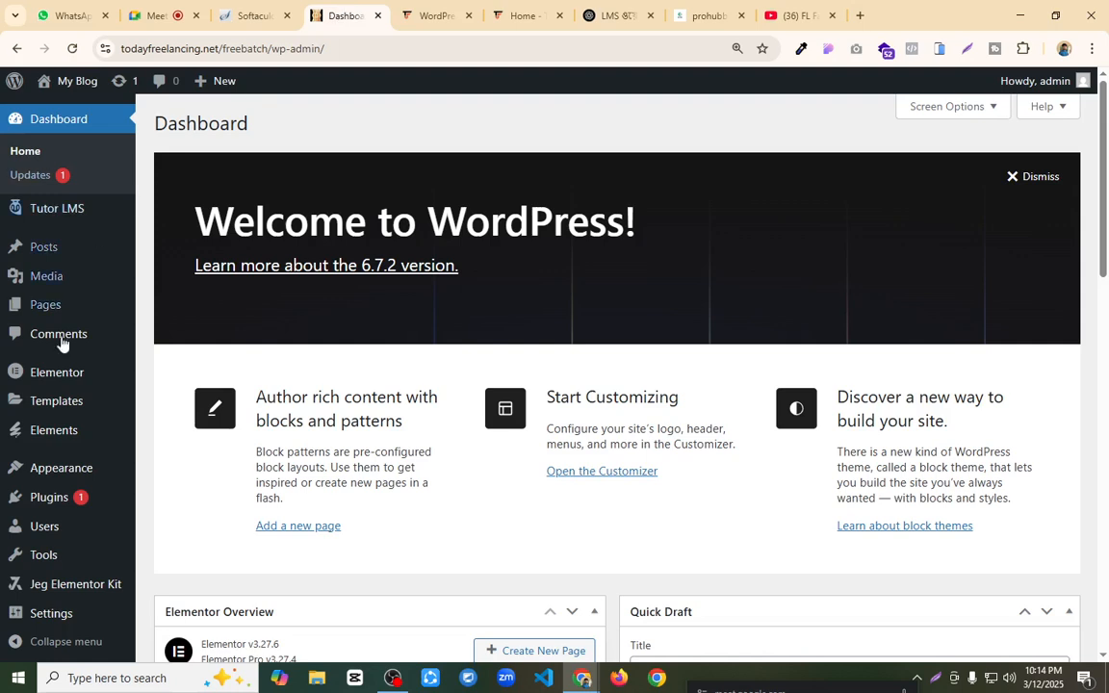
mouse_move(45, 273)
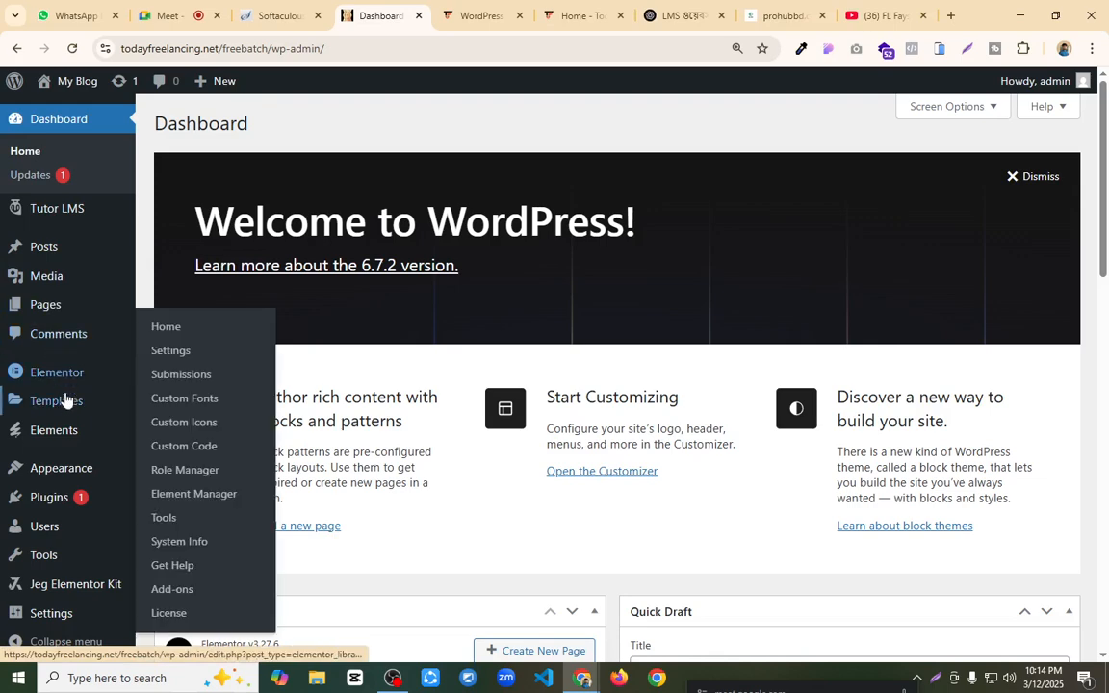
mouse_move(67, 400)
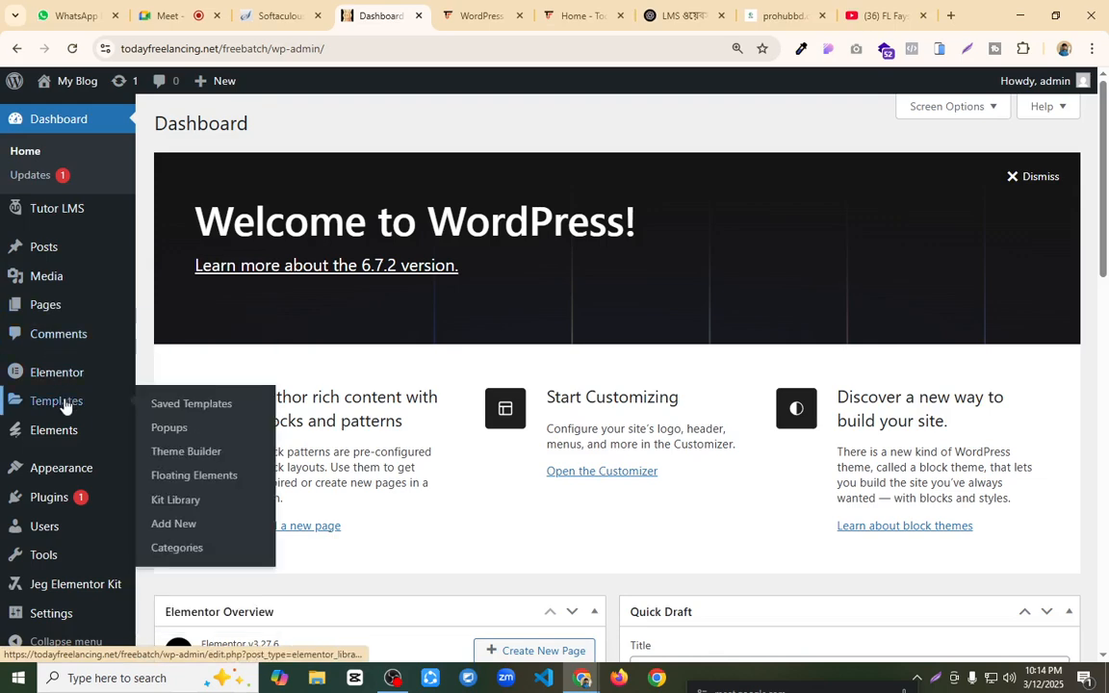
left_click(199, 453)
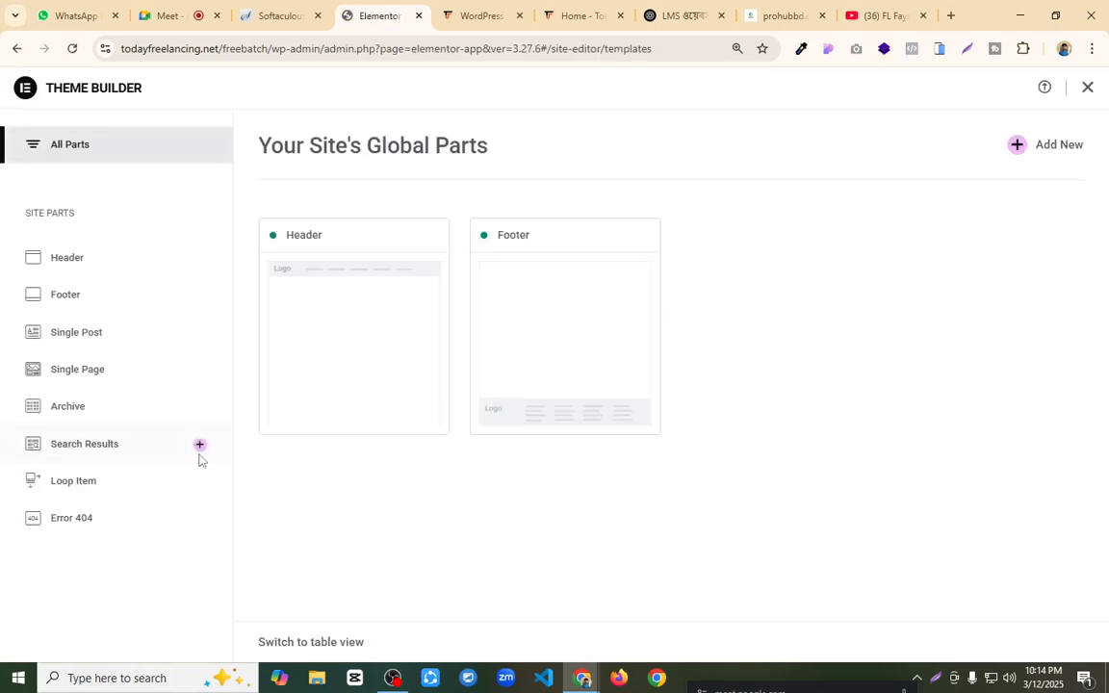
left_click(377, 312)
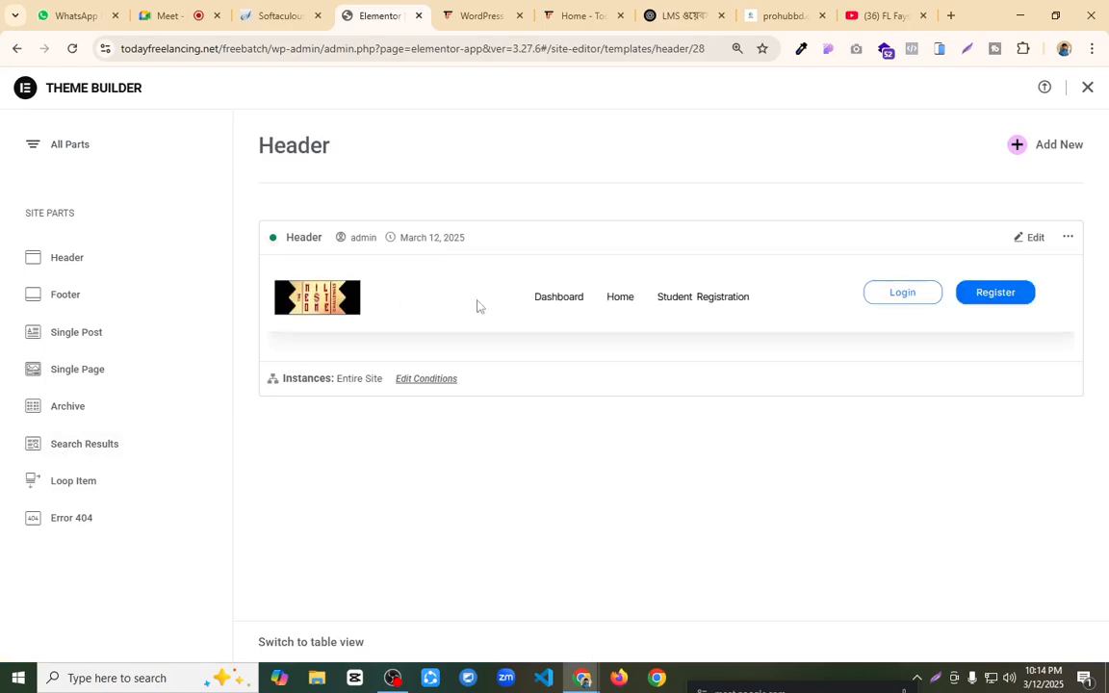
left_click(1028, 239)
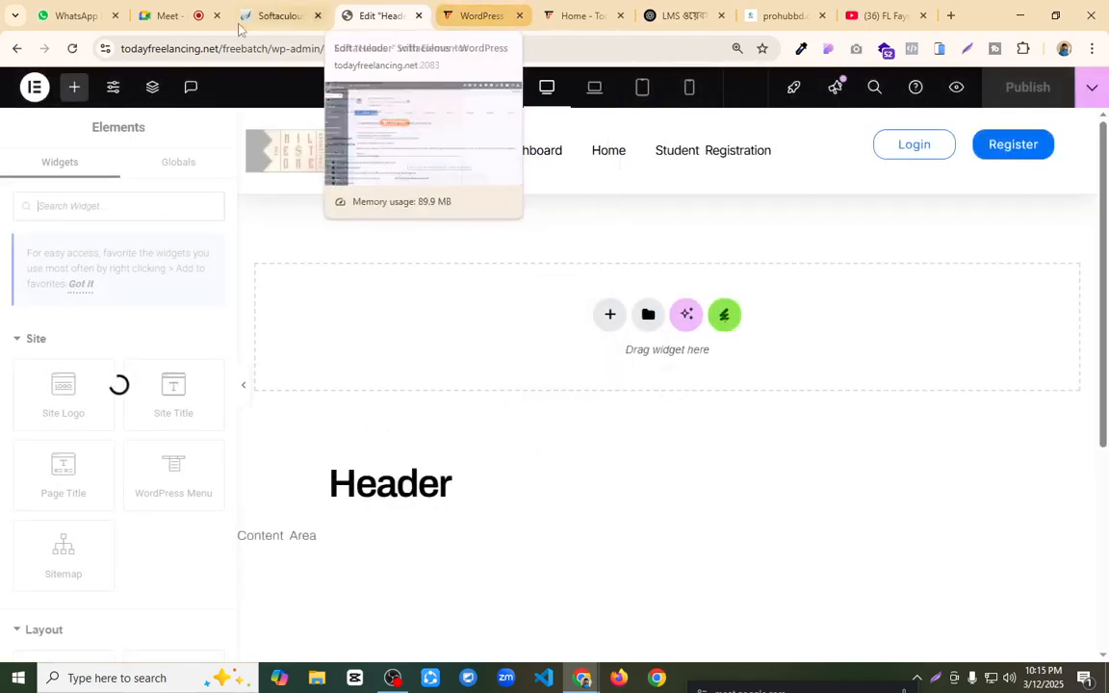
Step: Load the site's wp-admin address in another browser tab, replacing the course website, and open the list of all pages
left_click_drag(322, 48, 99, 77)
key("ctrl+c")
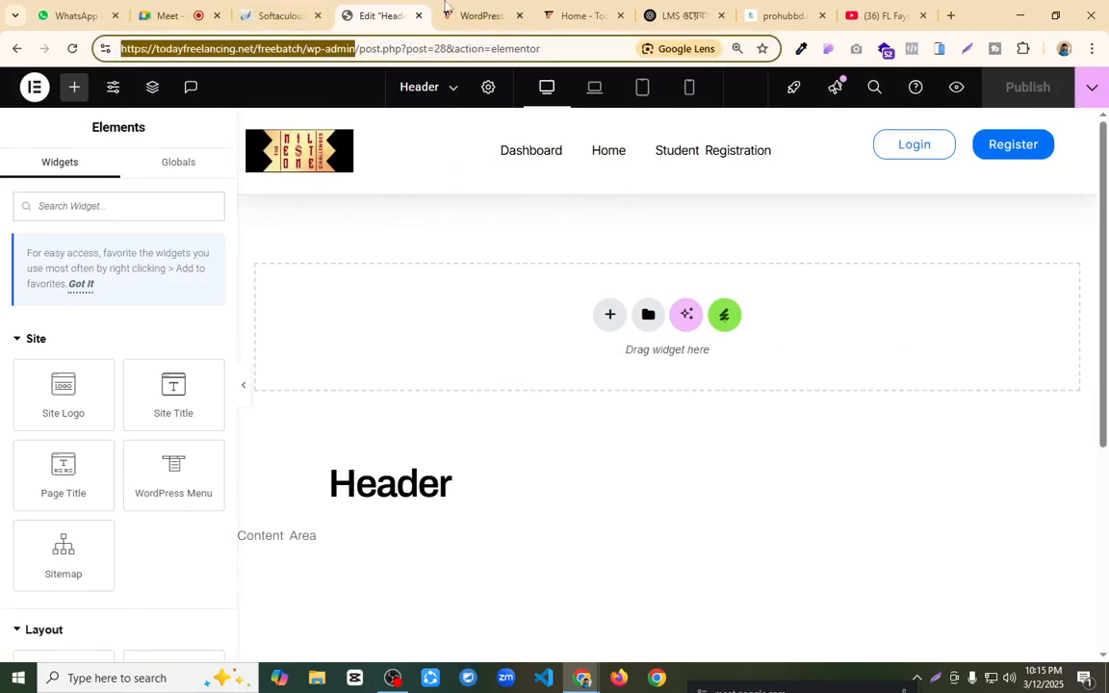
left_click(477, 15)
left_click(435, 48)
key("ctrl+v")
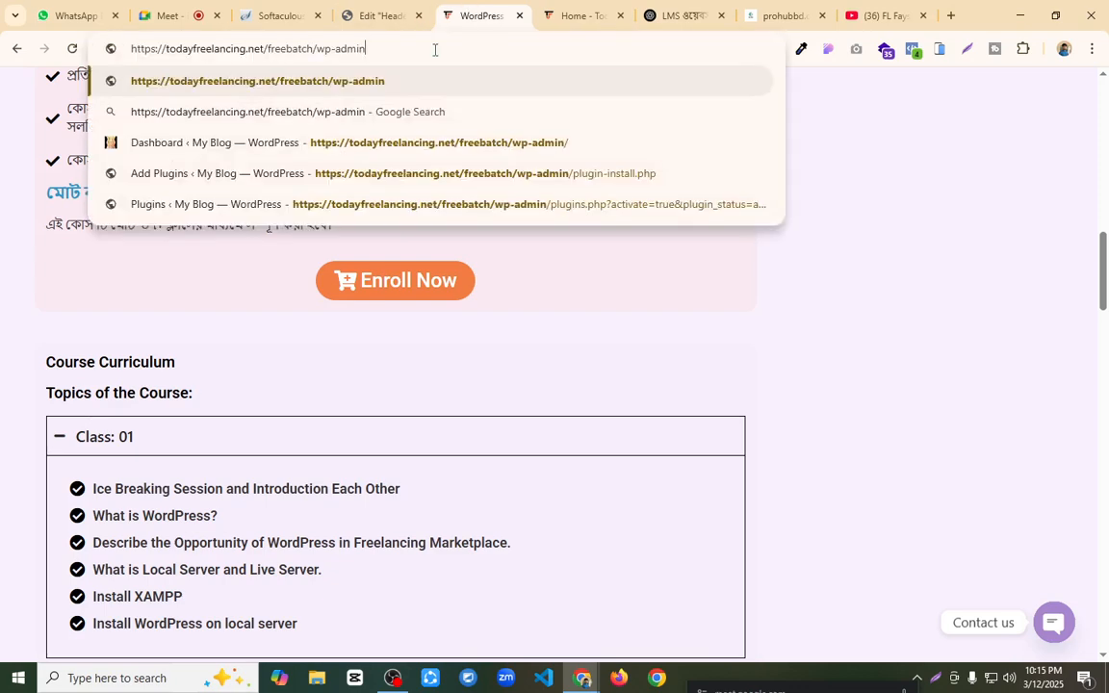
key("Return")
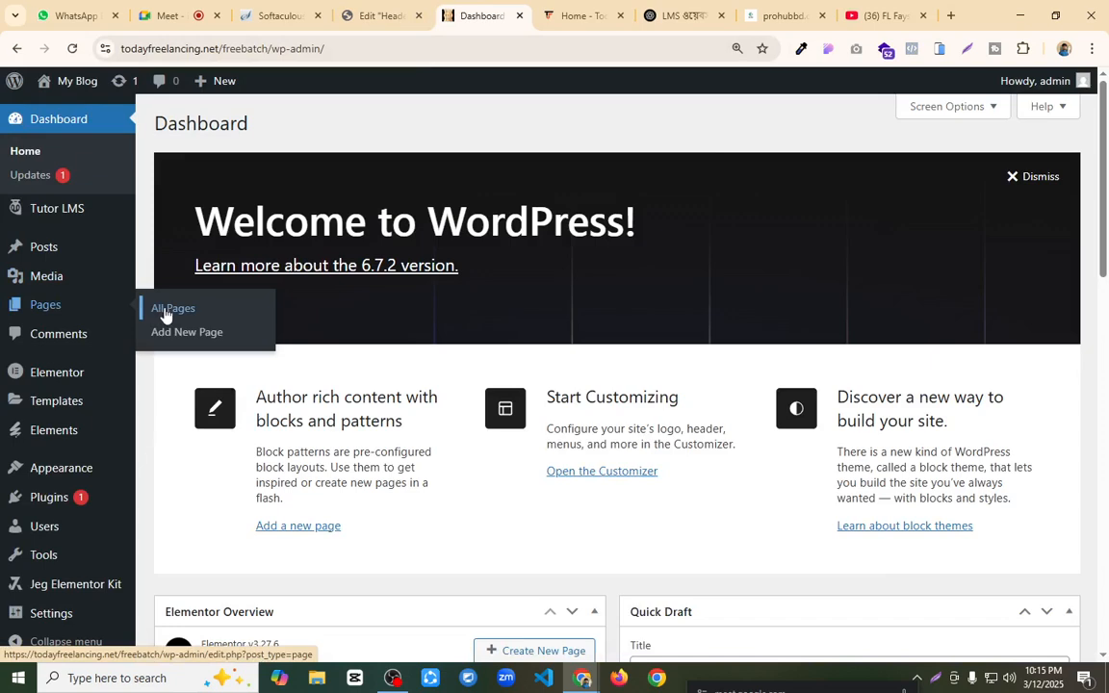
left_click(166, 315)
Step: Link the header's Login button to the Dashboard page by copying that page's address into the button's link
left_click(377, 15)
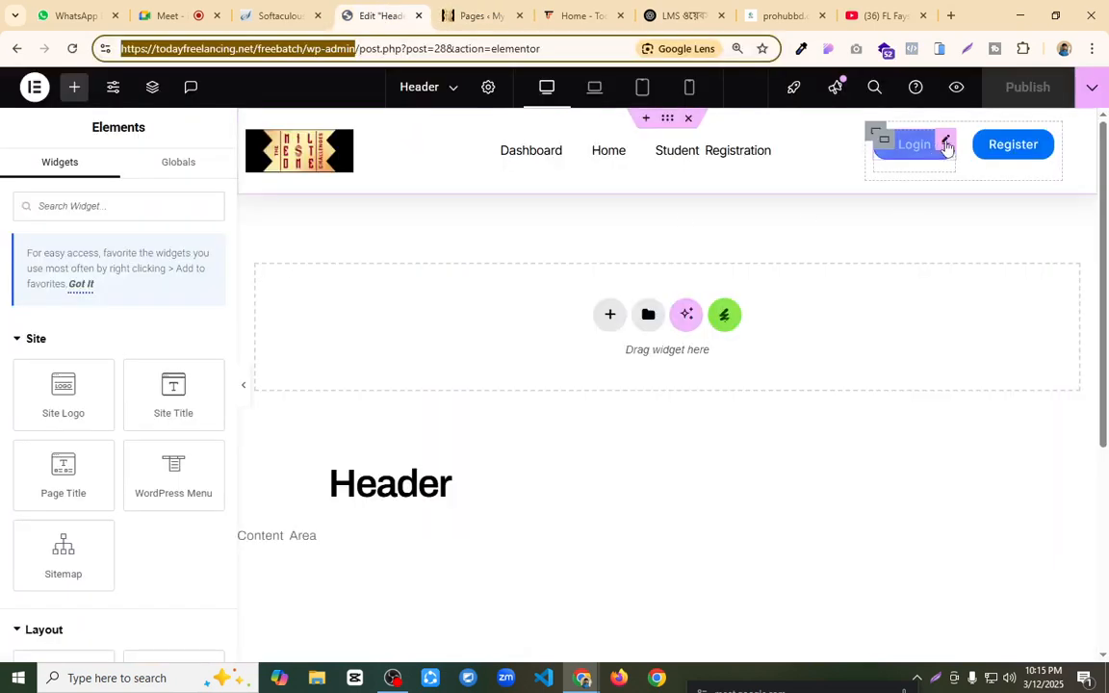
left_click(946, 144)
left_click(478, 16)
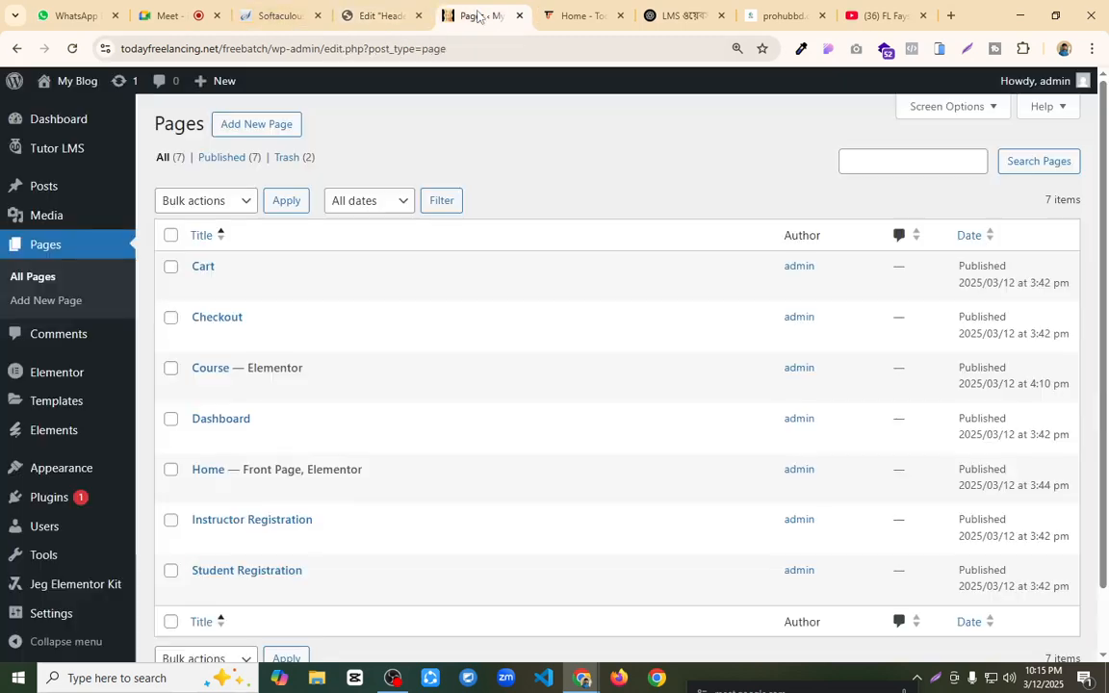
scroll(267, 515, "down", 1)
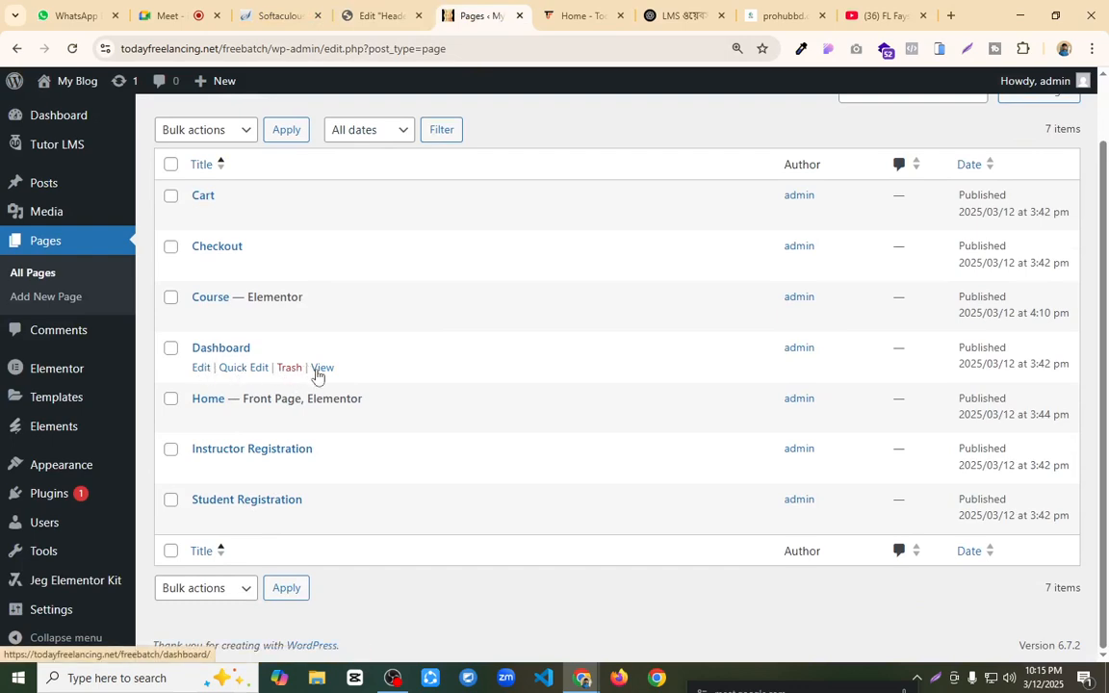
right_click(321, 371)
left_click(402, 511)
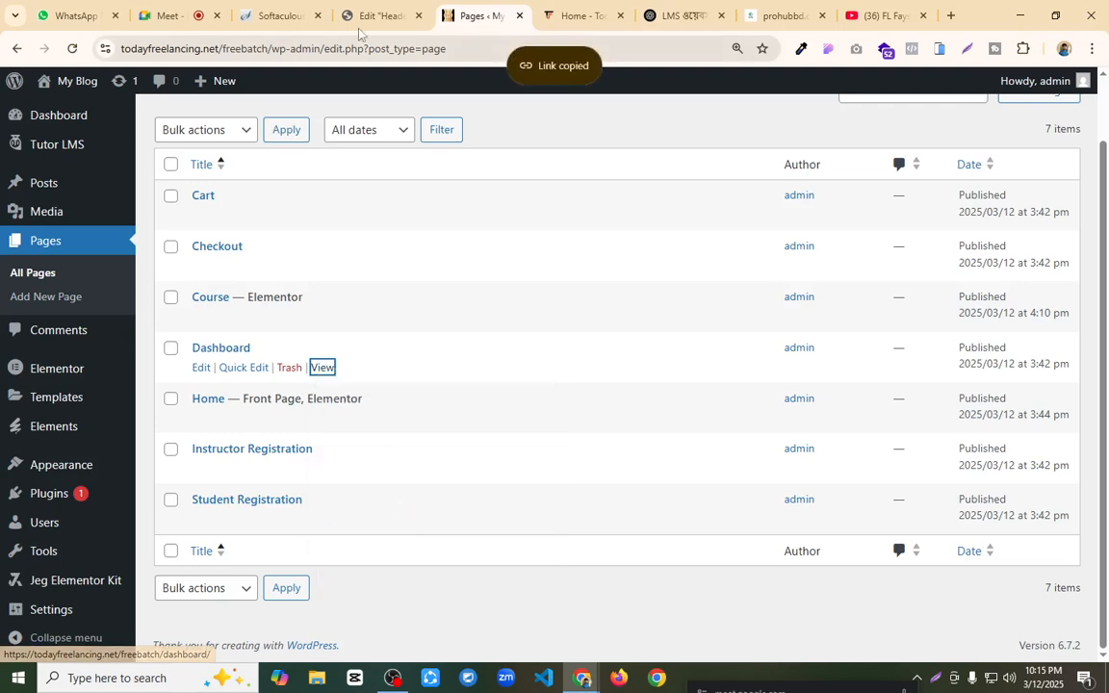
left_click(375, 16)
left_click(66, 357)
key("BackSpace")
key("ctrl+v")
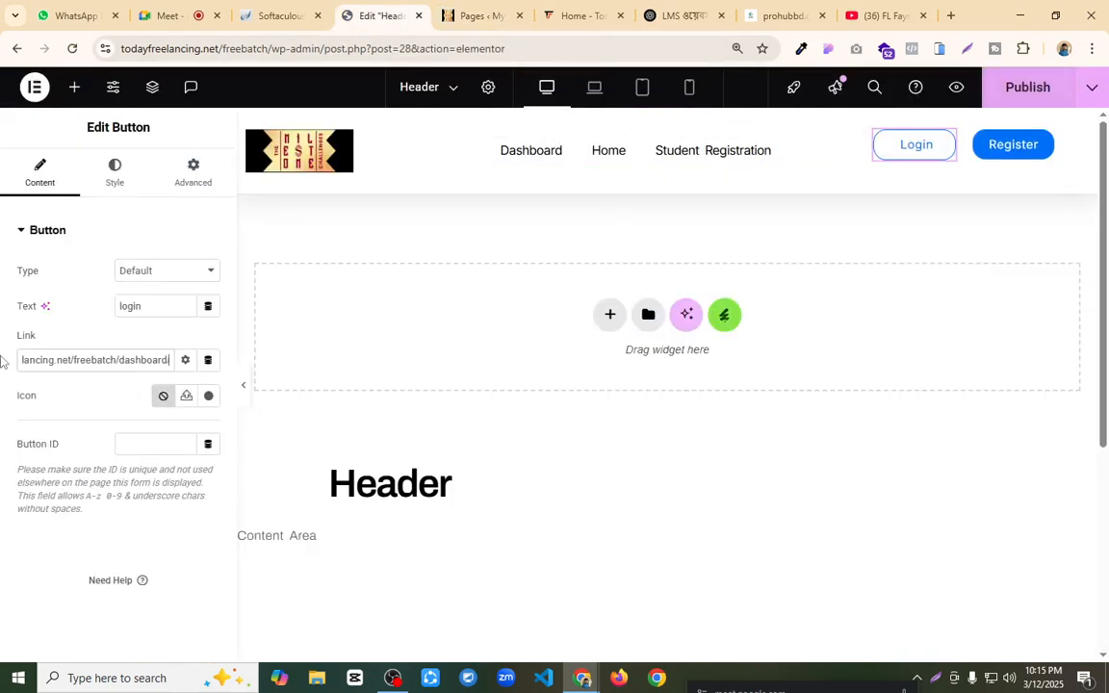
Step: Link the header's Register button to the Student Registration page's address and publish the header
left_click(1041, 144)
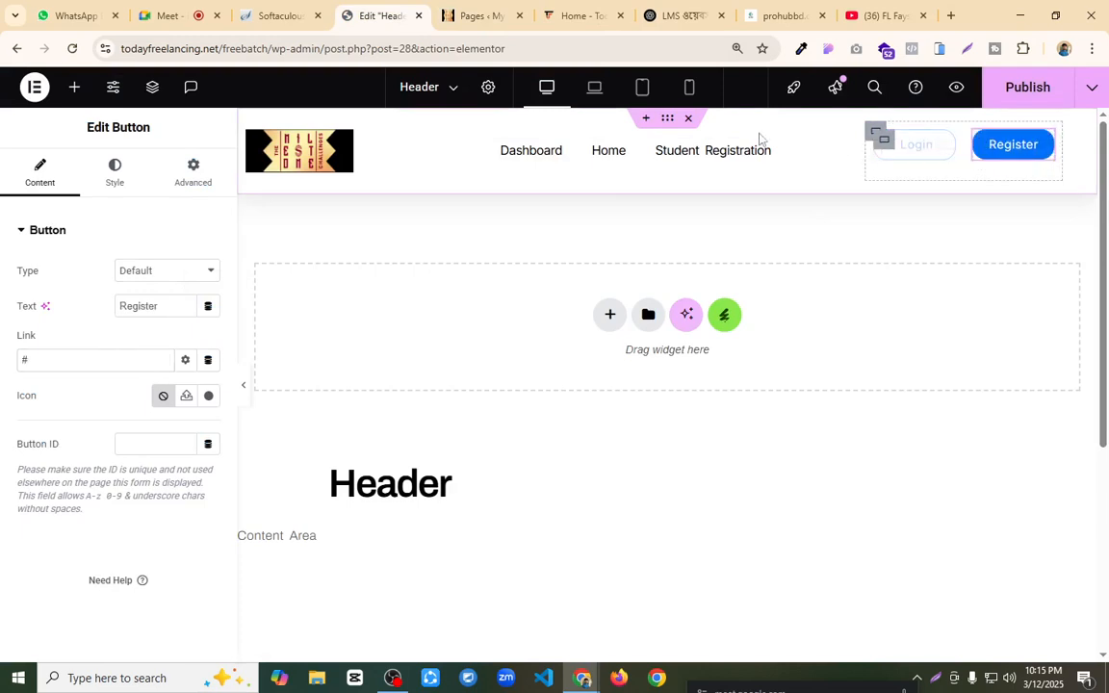
left_click(486, 14)
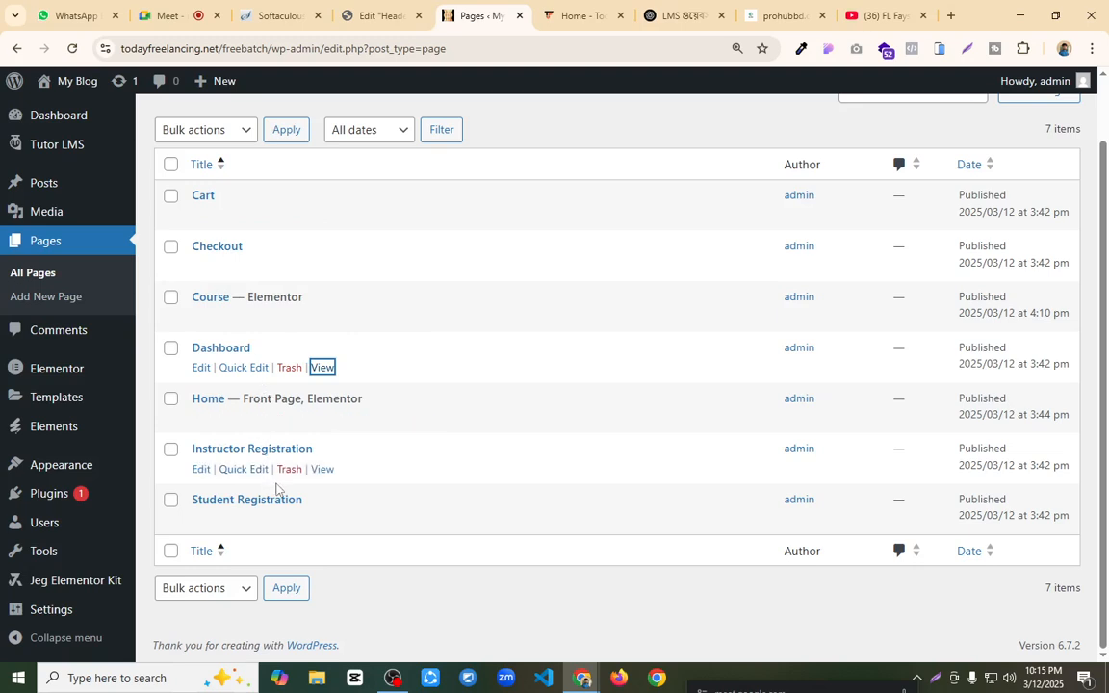
right_click(323, 526)
left_click(390, 428)
left_click(380, 10)
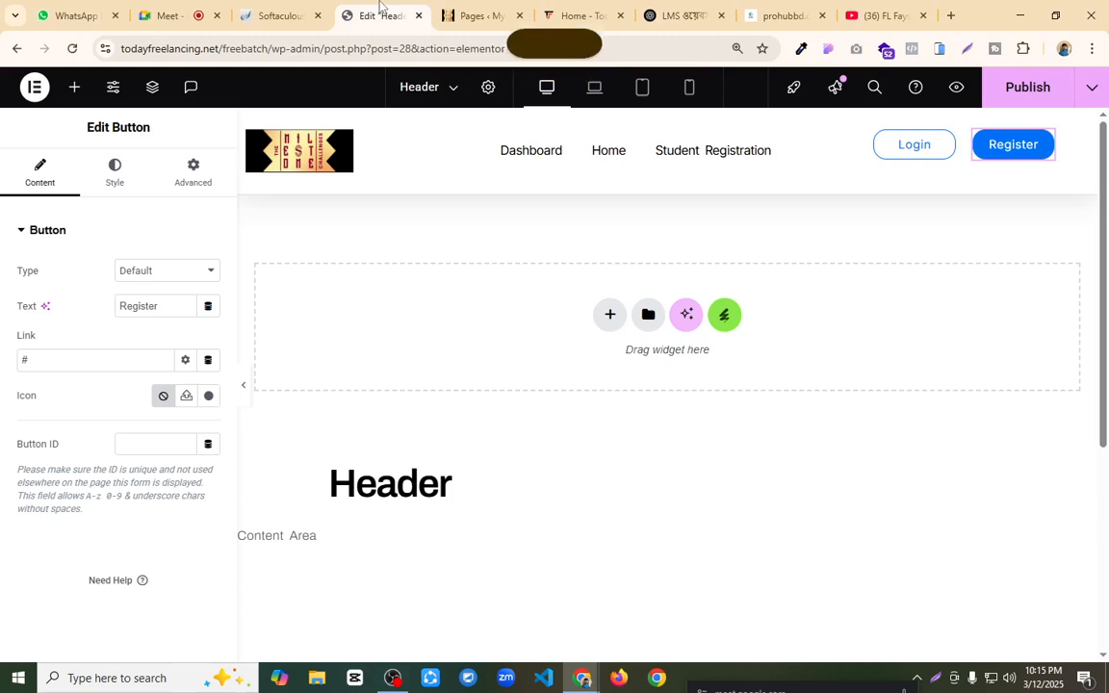
left_click_drag(87, 361, 2, 363)
key("ctrl+v")
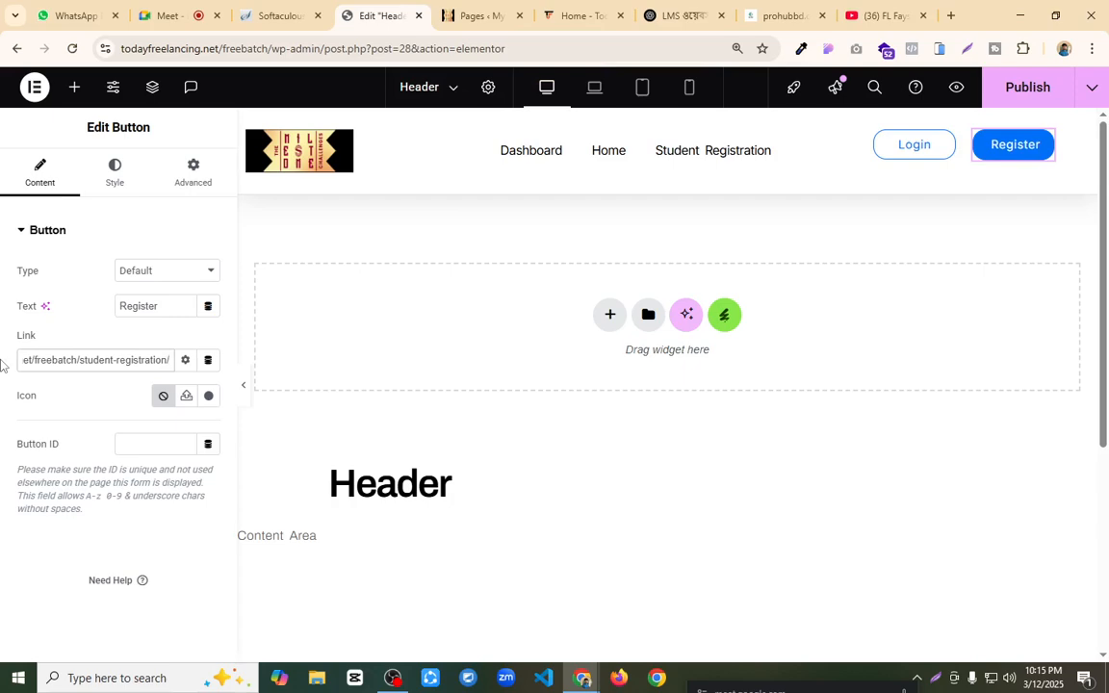
left_click(1036, 86)
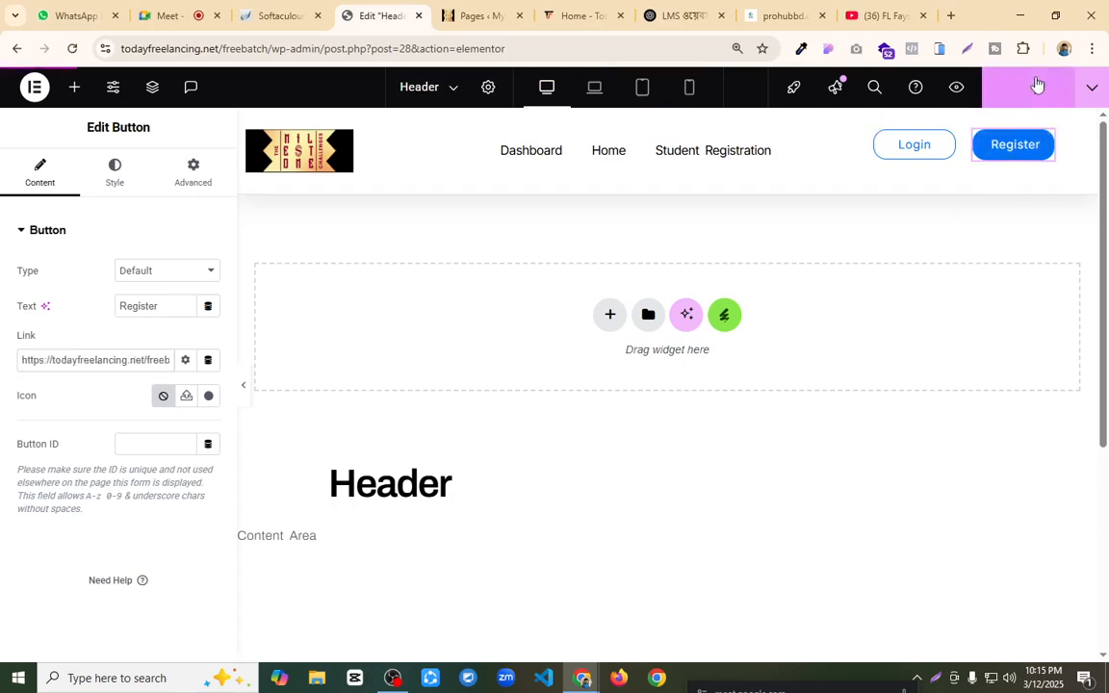
Step: Check the header template's general and preview settings
left_click(488, 88)
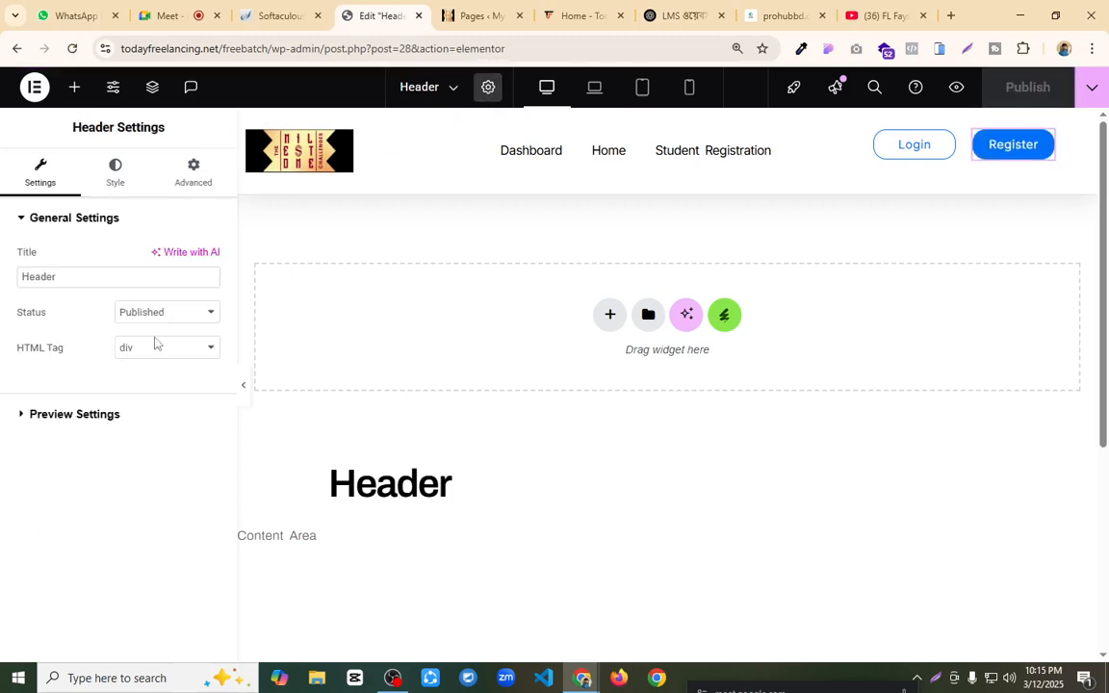
left_click(106, 416)
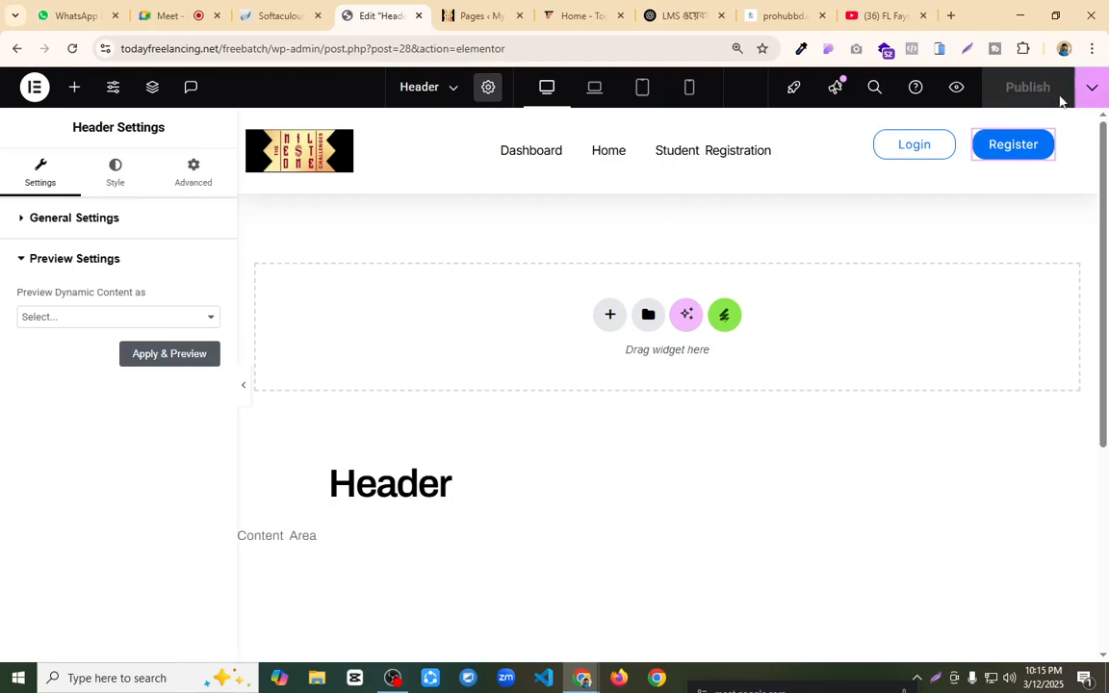
Step: Make the header's main container sticky to Top through its motion effects and publish the header
left_click(668, 120)
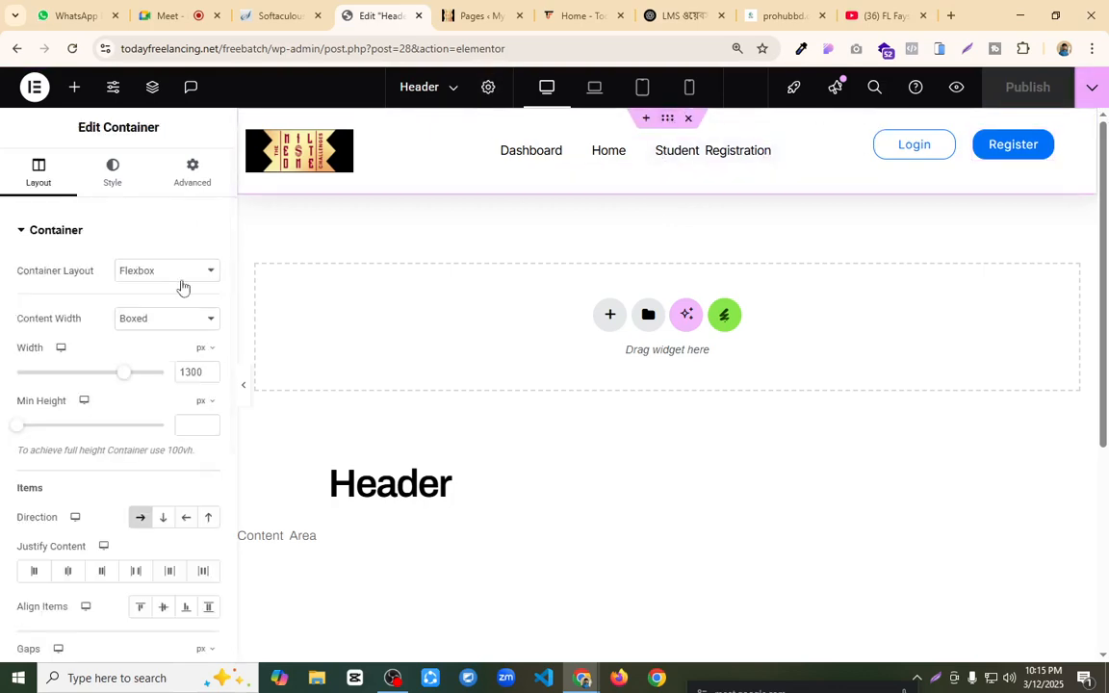
left_click(190, 173)
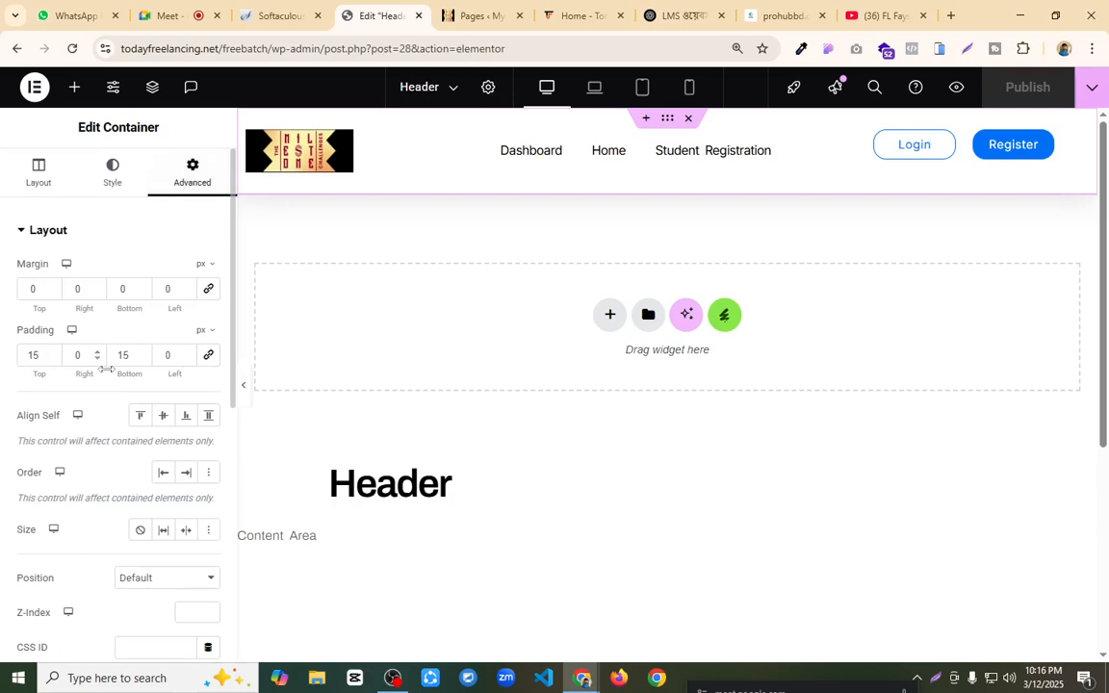
scroll(108, 385, "down", 5)
scroll(96, 515, "down", 2)
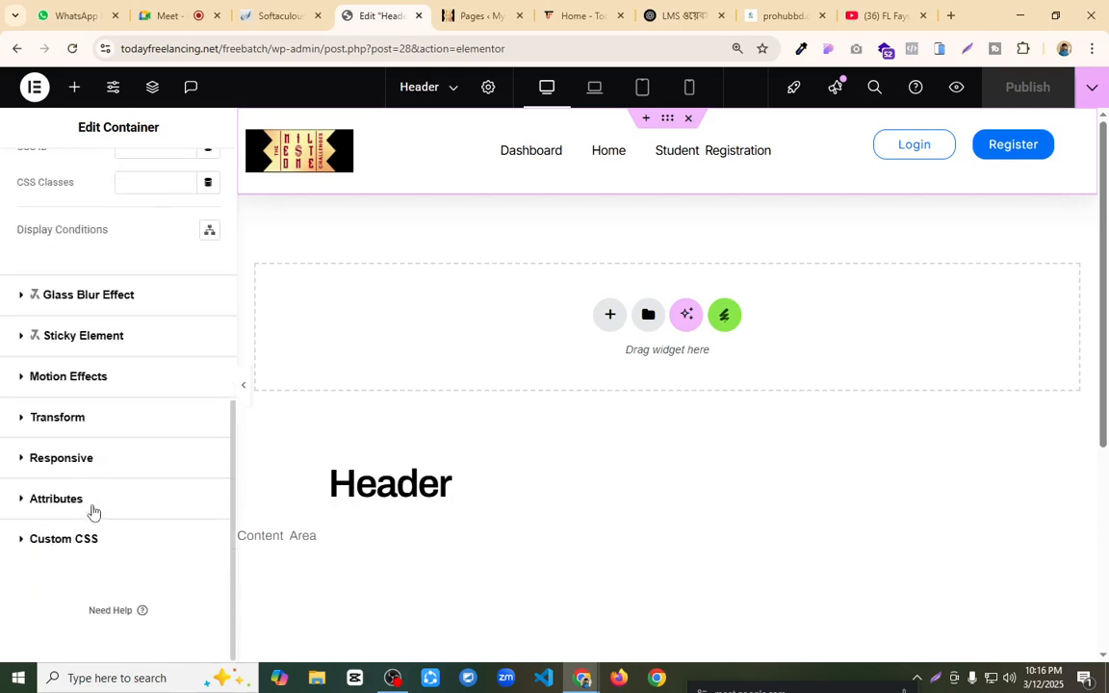
left_click(94, 383)
scroll(116, 367, "down", 1)
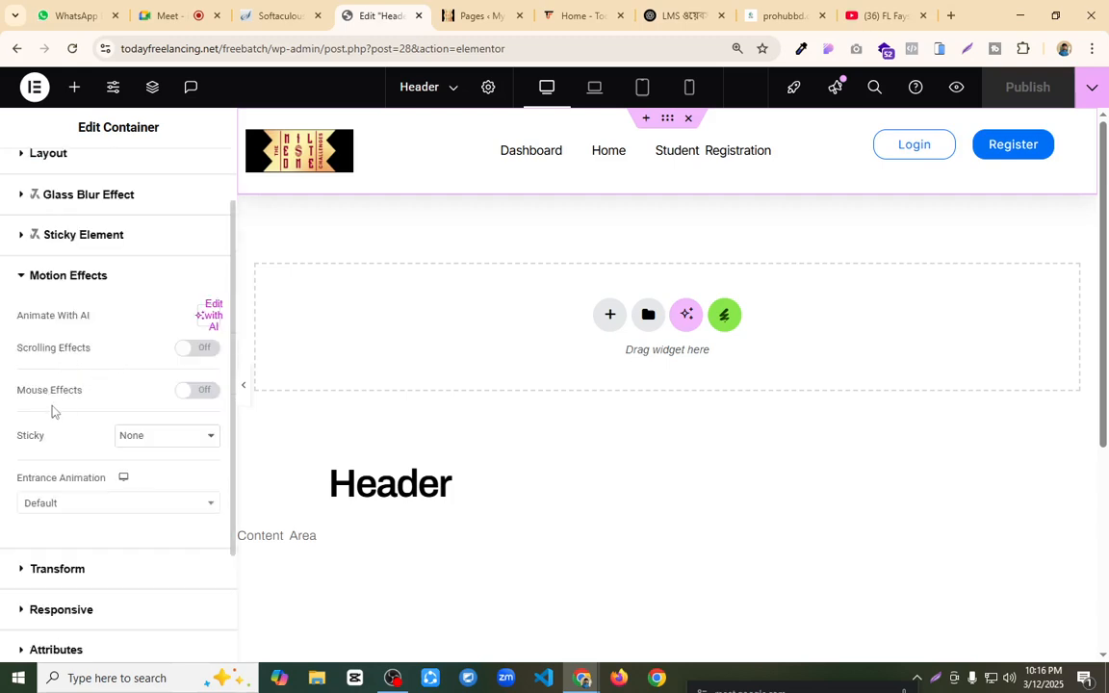
left_click(143, 441)
left_click(136, 476)
scroll(65, 393, "down", 3)
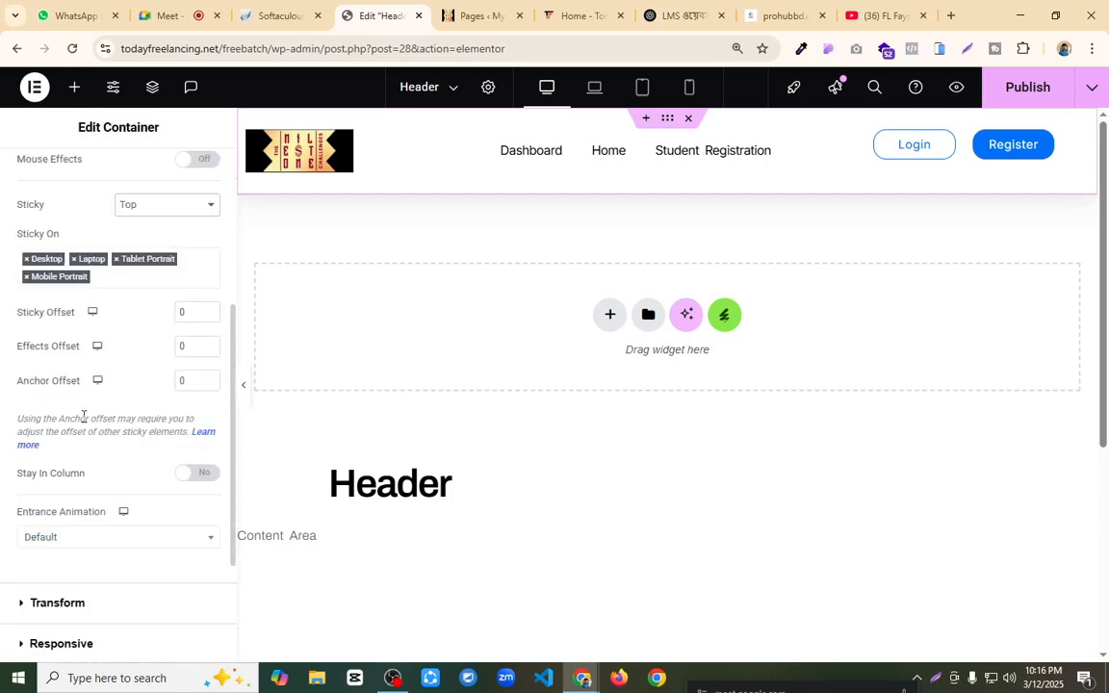
scroll(84, 416, "down", 2)
scroll(84, 419, "up", 2)
left_click(1030, 92)
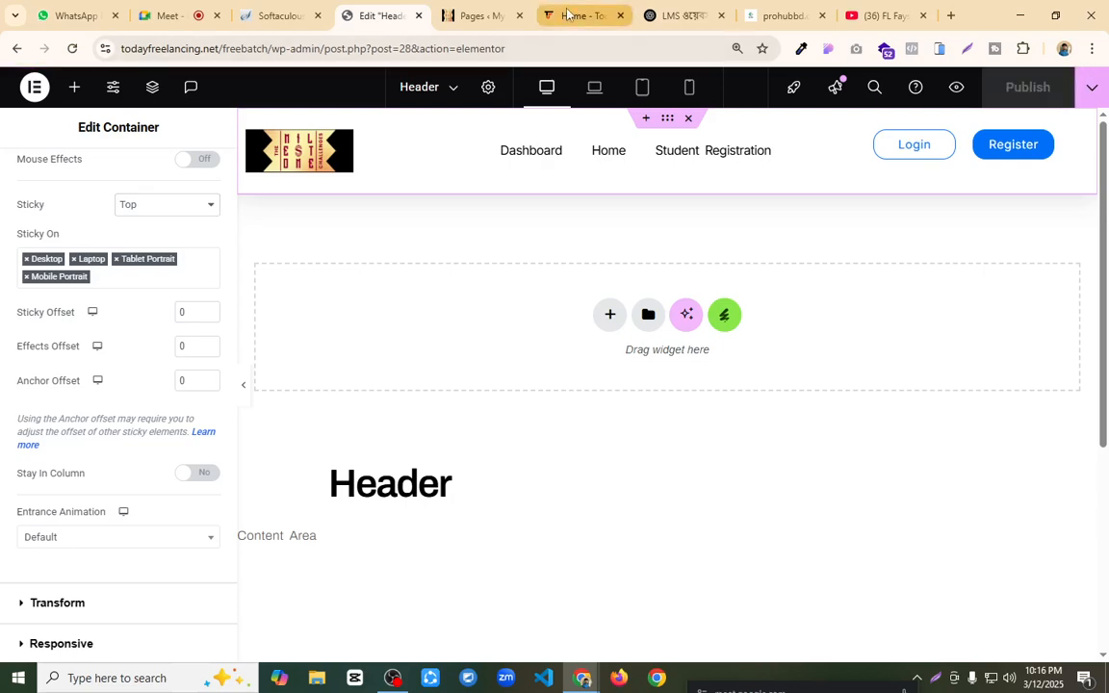
Step: Open the live My Blog site in a new browser tab from the WordPress admin
left_click(568, 15)
left_click(478, 15)
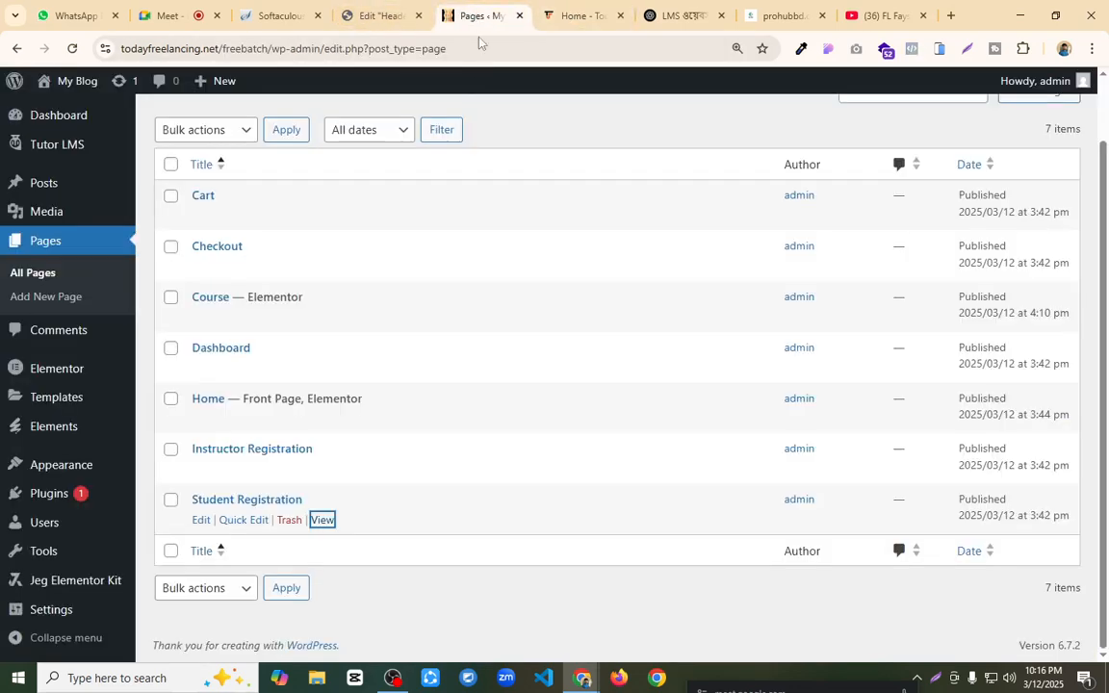
mouse_move(63, 90)
middle_click(60, 110)
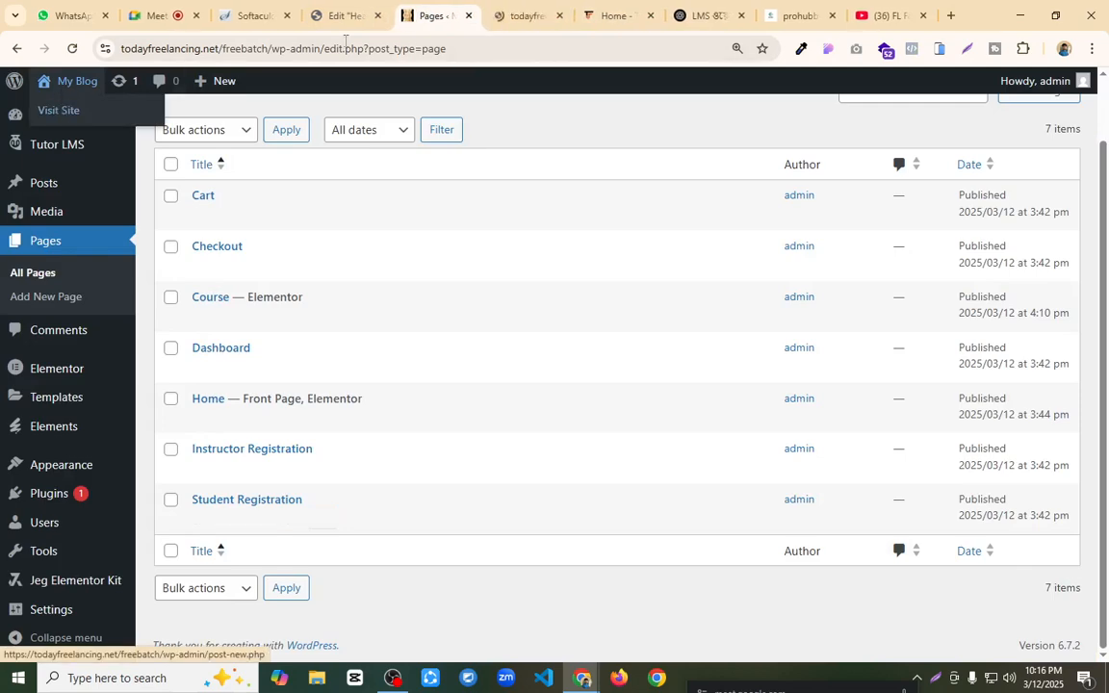
Step: Check the live home page's header by scrolling through the page and following its Home link
left_click(523, 10)
scroll(502, 302, "down", 4)
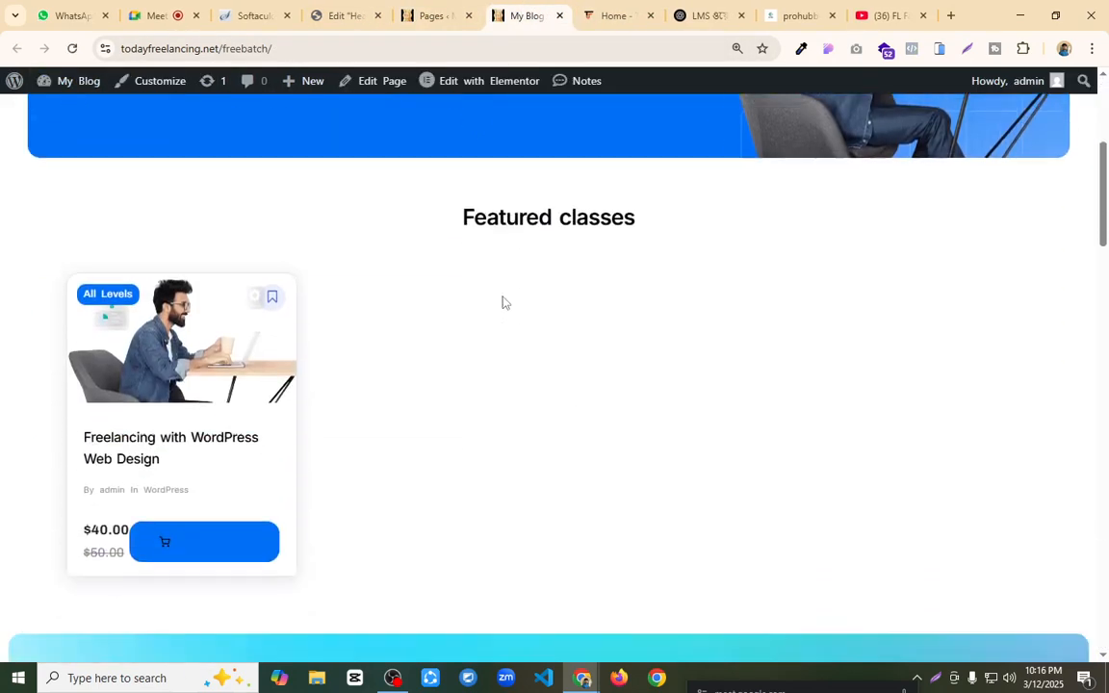
scroll(489, 205, "up", 4)
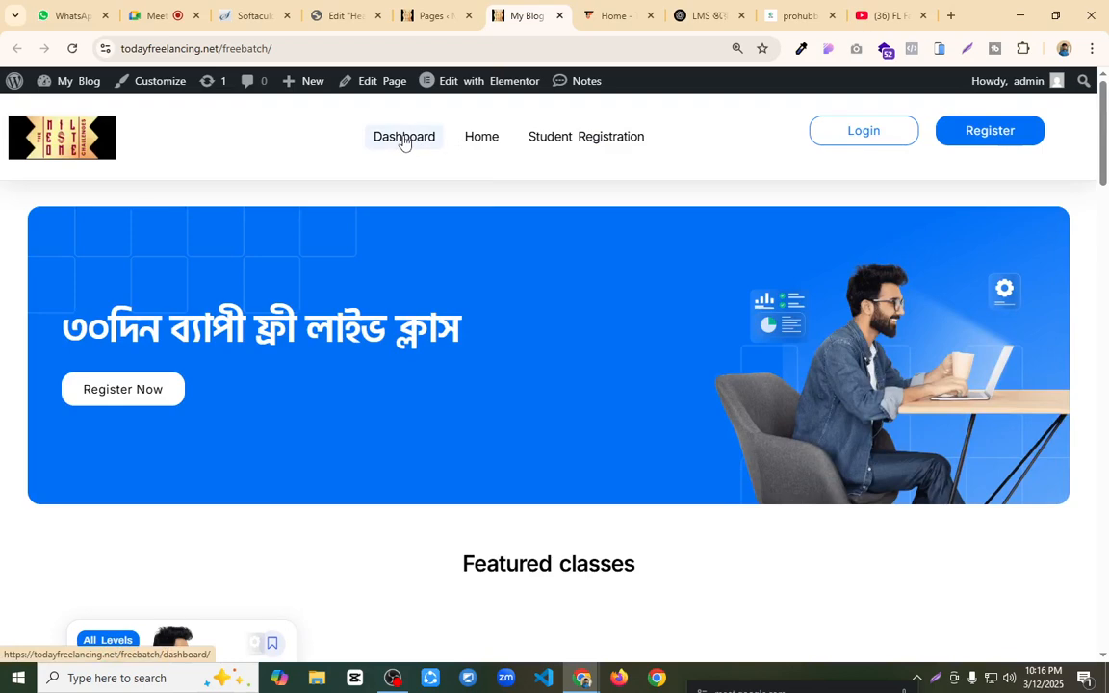
left_click(473, 143)
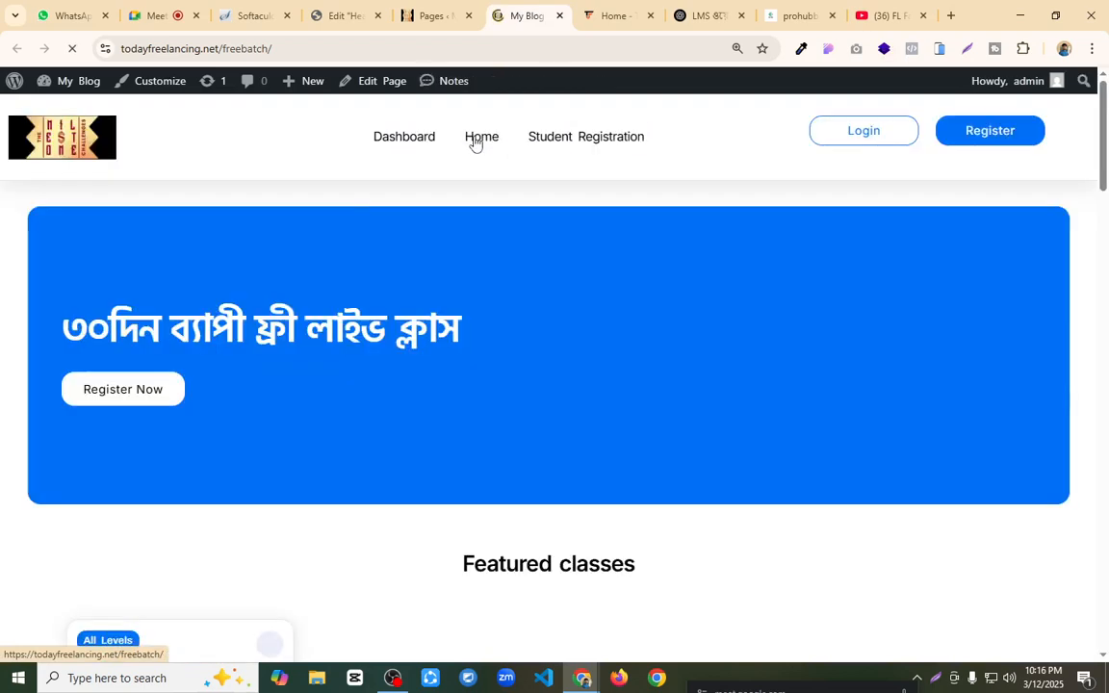
scroll(488, 329, "down", 4)
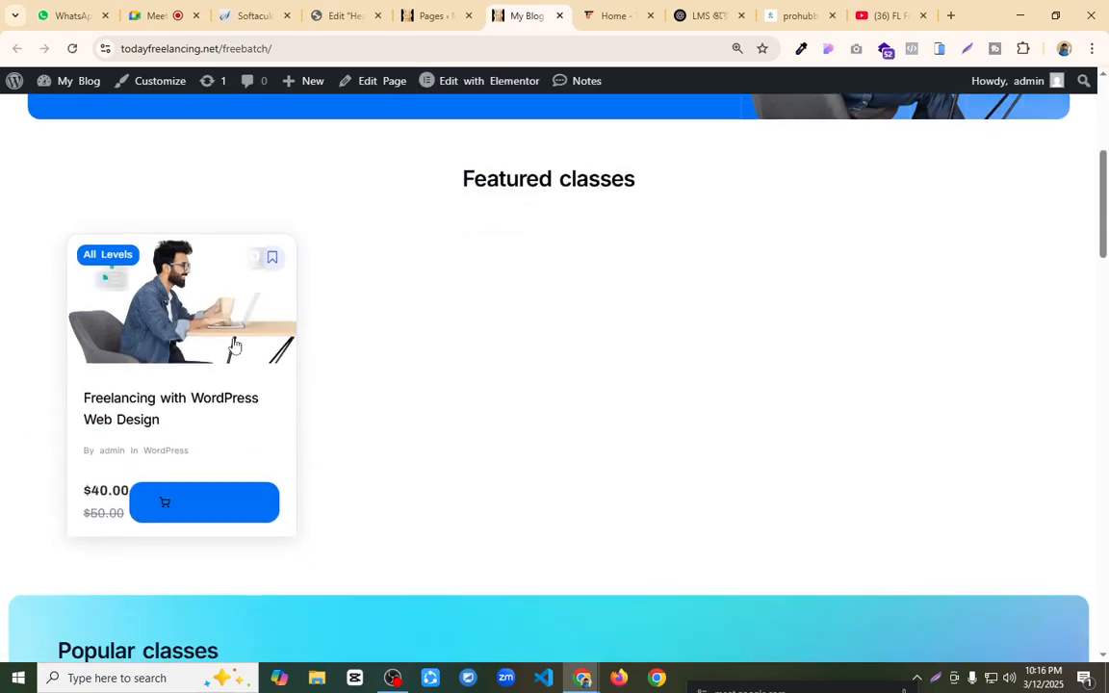
Step: Open the Freelancing with WordPress Web Design course page and check how the sticky header behaves while scrolling
left_click(178, 401)
scroll(490, 389, "down", 3)
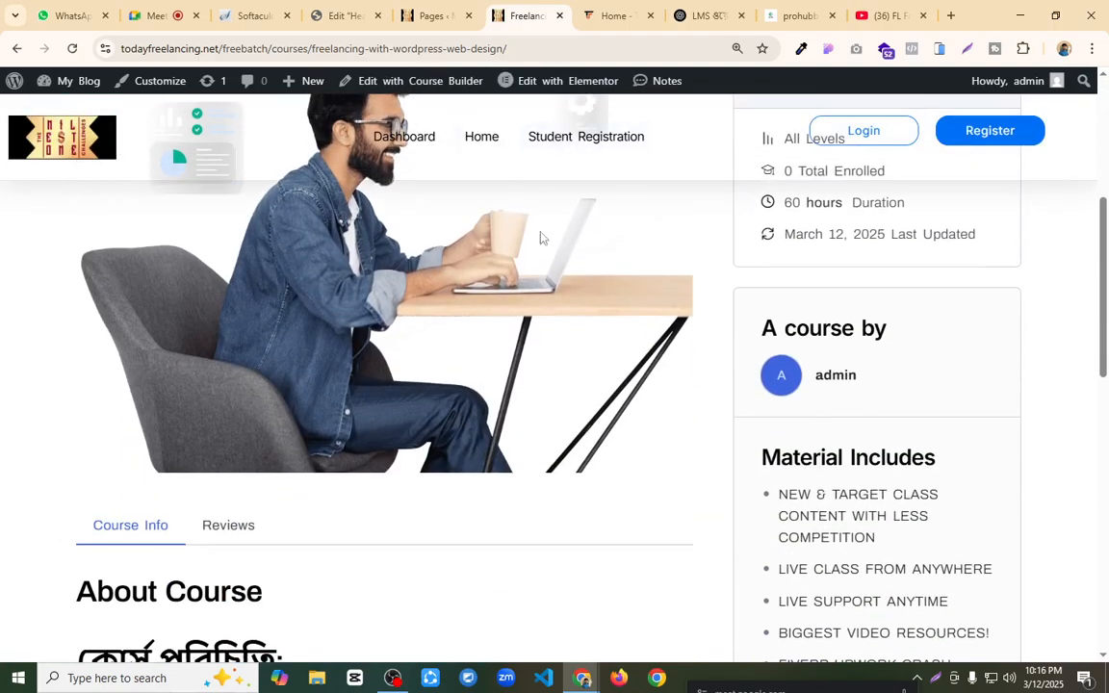
scroll(551, 264, "up", 3)
scroll(472, 212, "down", 5)
scroll(475, 144, "up", 4)
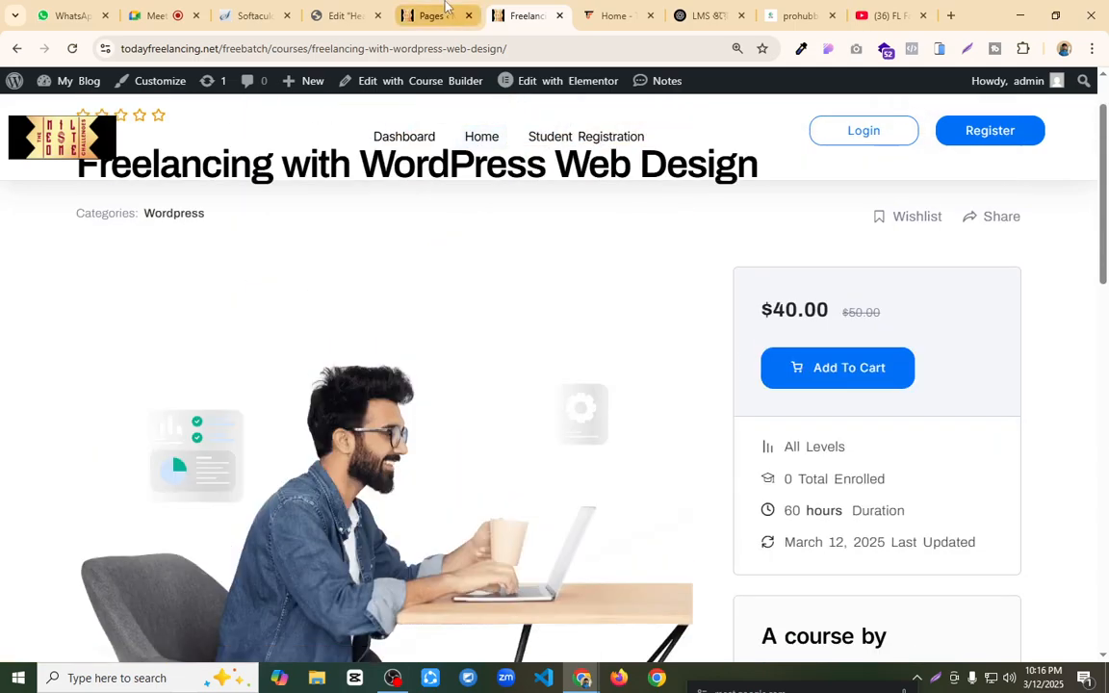
Step: Open the live Home page in the Elementor editor, delete its built-in header container and publish the page
left_click(429, 15)
left_click(528, 16)
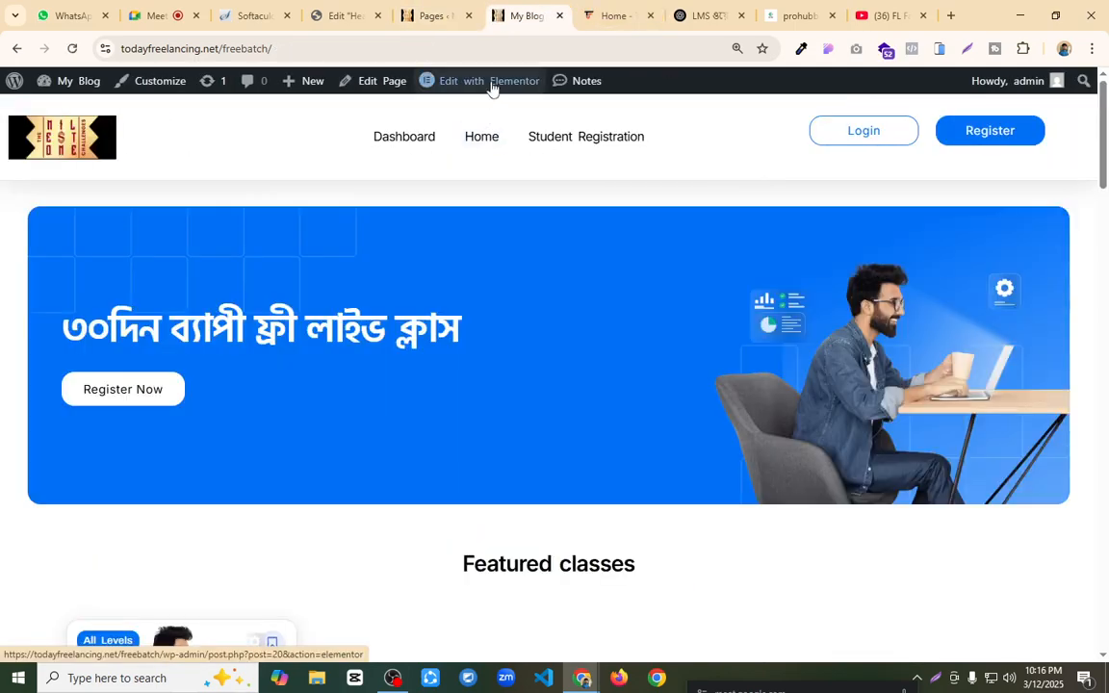
mouse_move(491, 85)
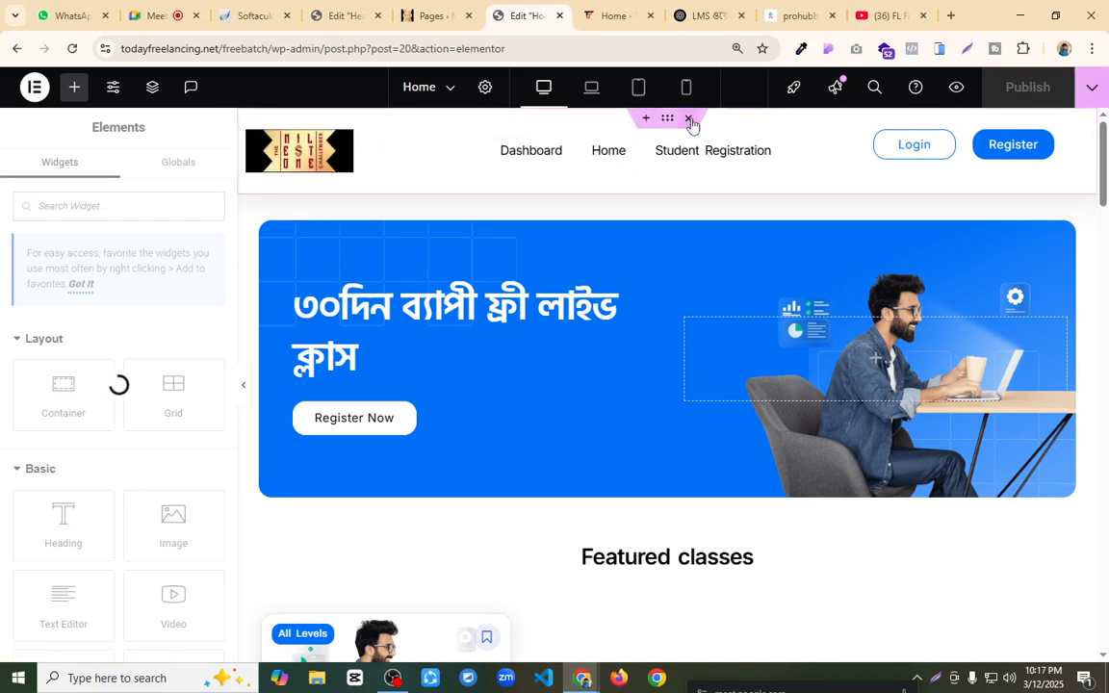
left_click(688, 117)
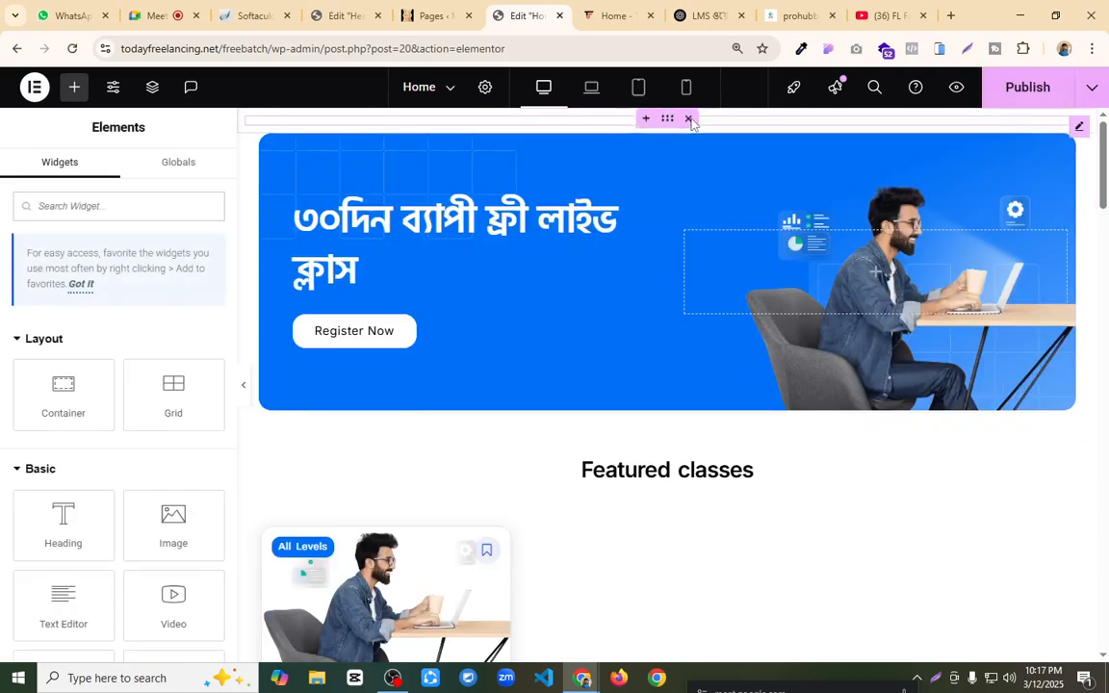
left_click(1028, 87)
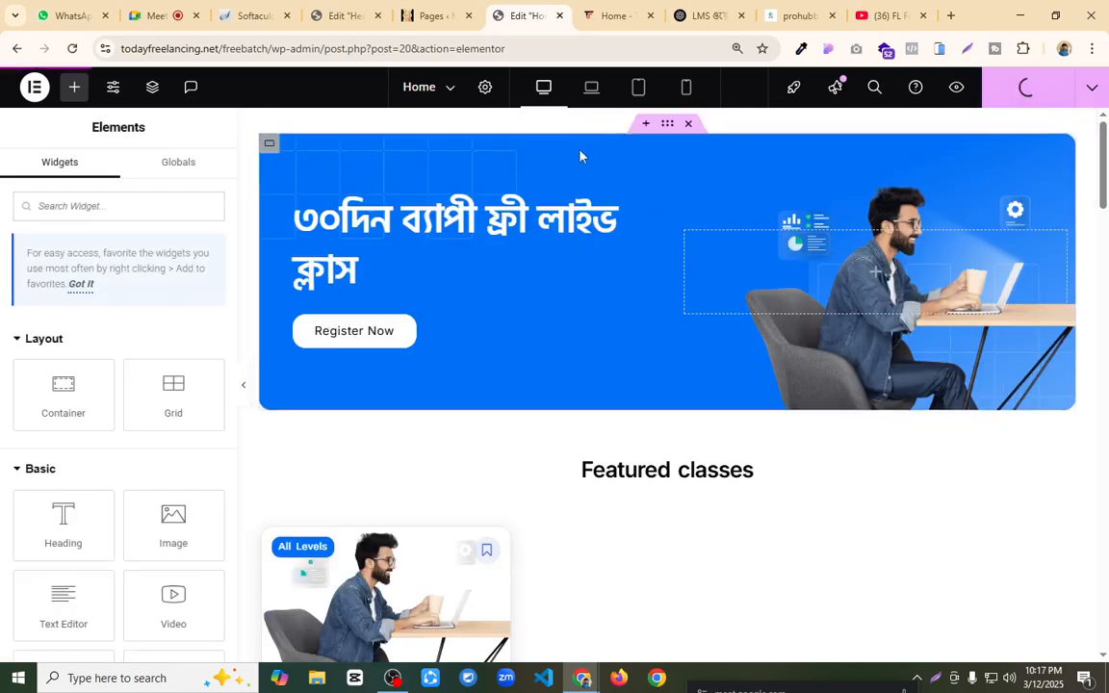
Step: Open the live site in a new browser tab from the WordPress admin to check the Home page's header area
left_click(437, 10)
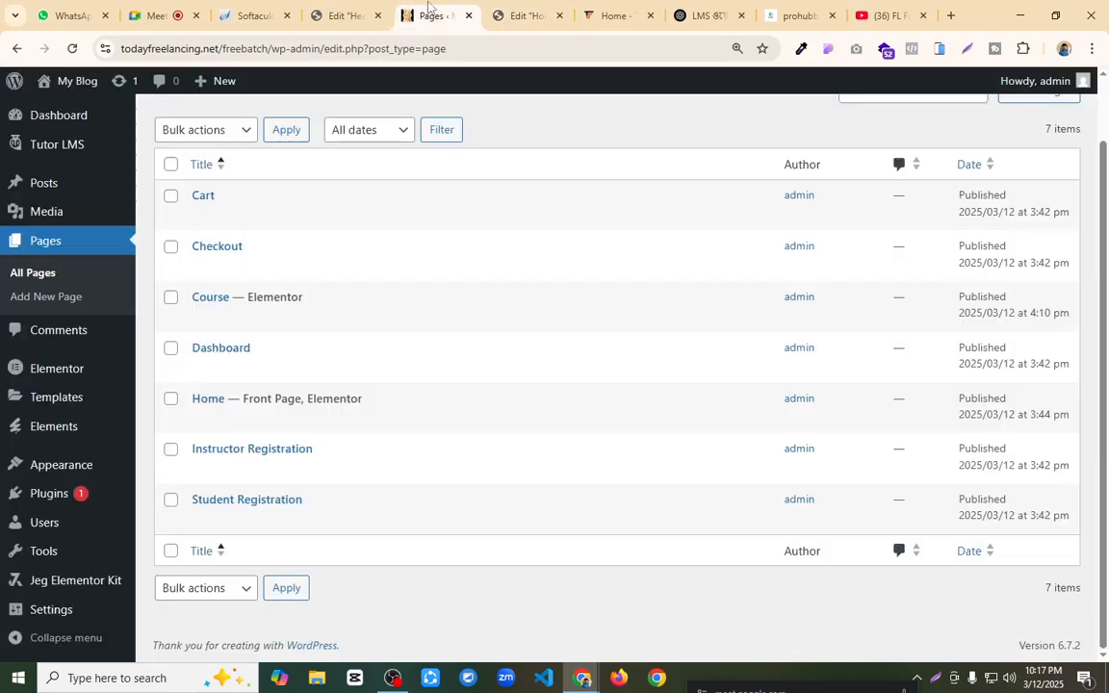
mouse_move(43, 82)
middle_click(63, 116)
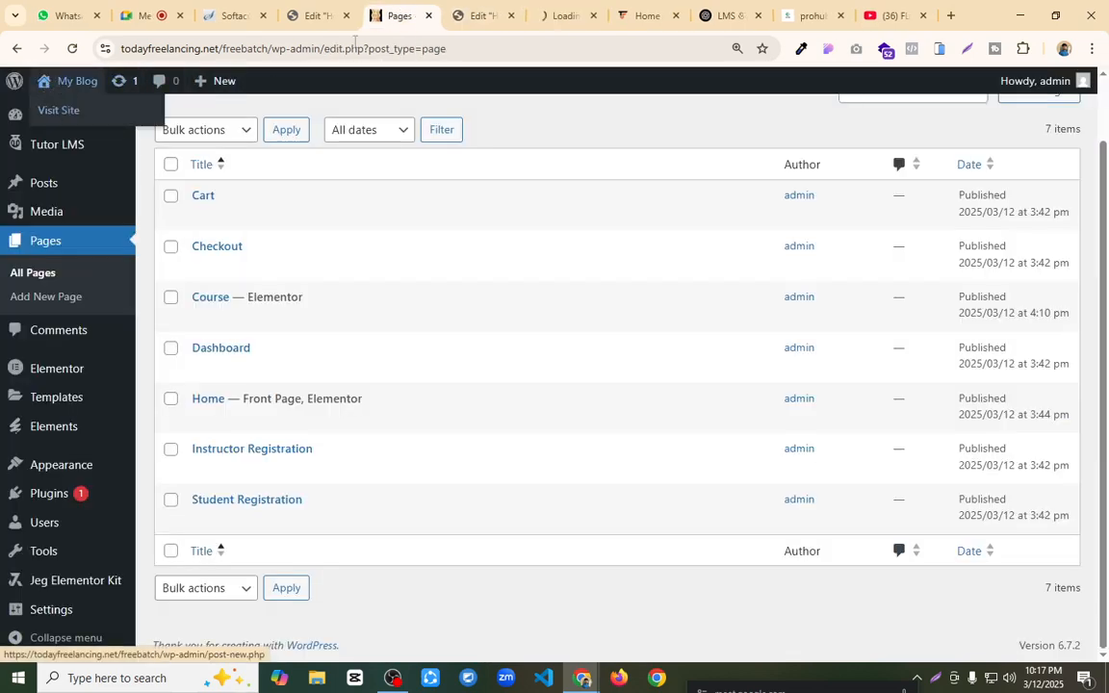
left_click(563, 16)
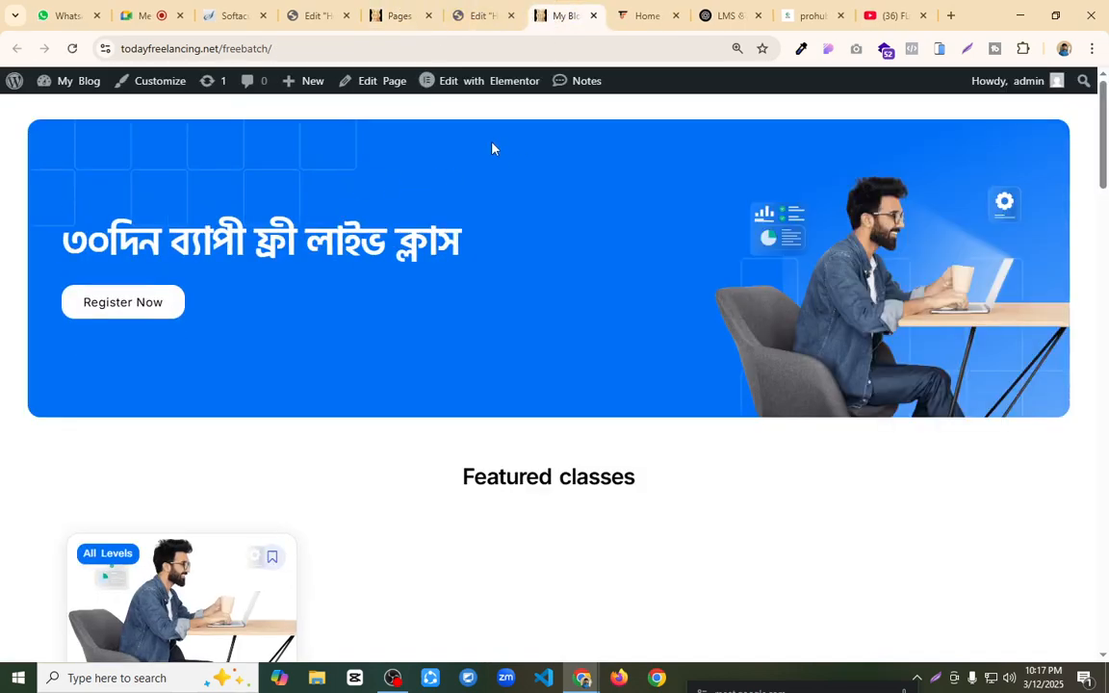
Step: Set the Home page's layout to one that includes the site header and footer, and publish the page
left_click(476, 15)
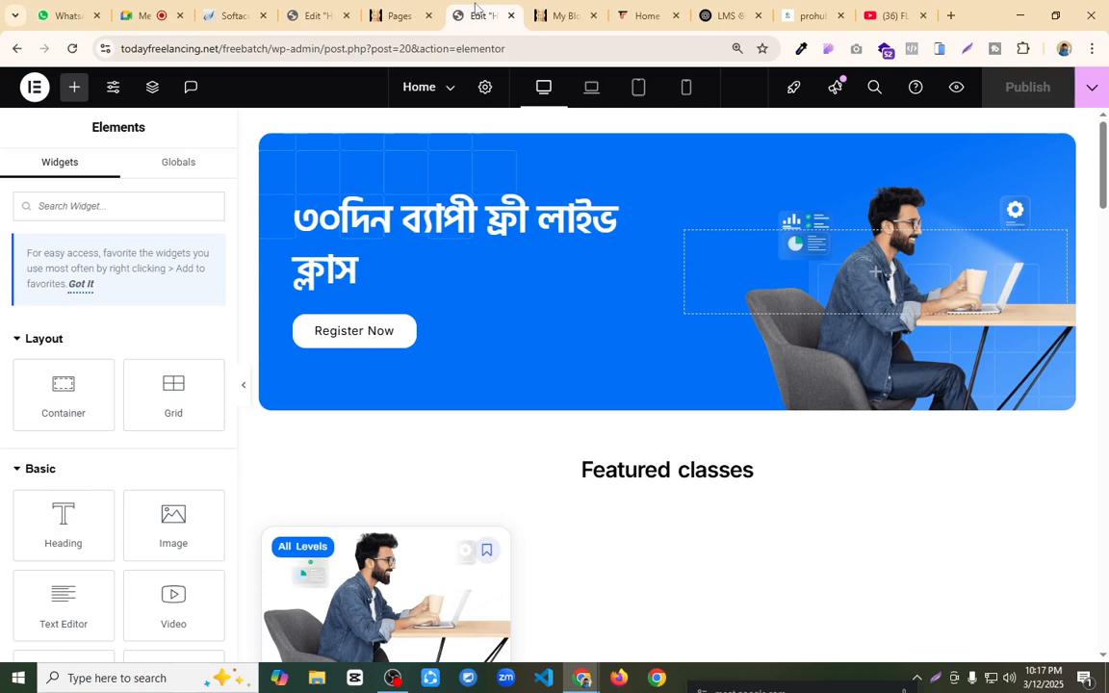
left_click(485, 87)
scroll(159, 414, "down", 3)
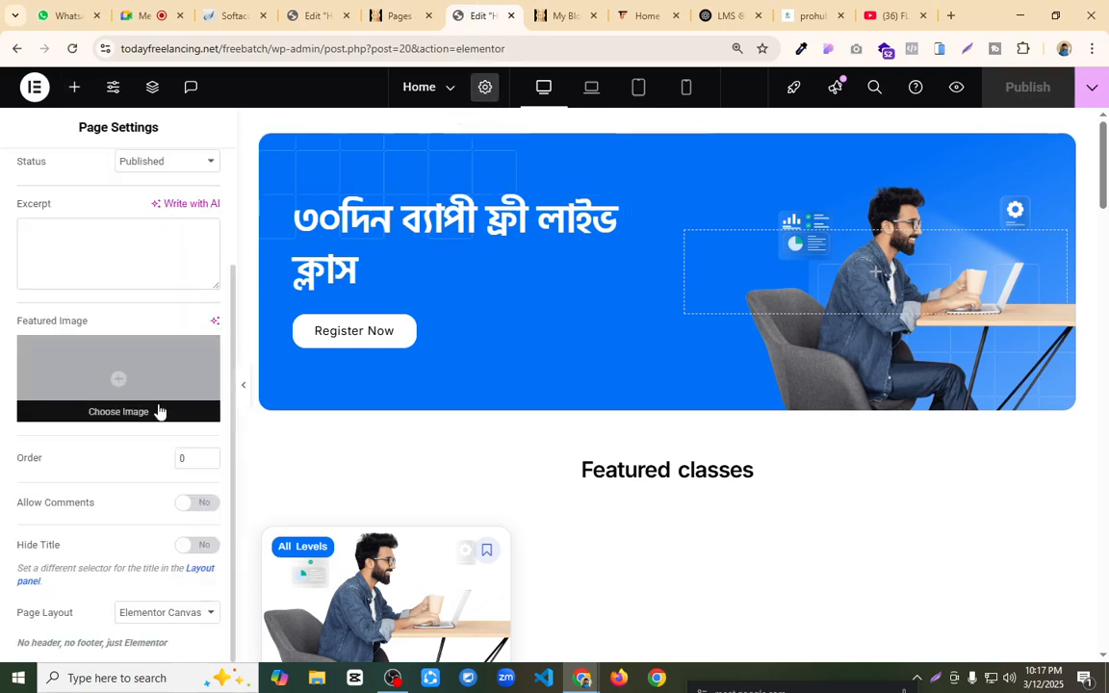
left_click(161, 621)
left_click(175, 573)
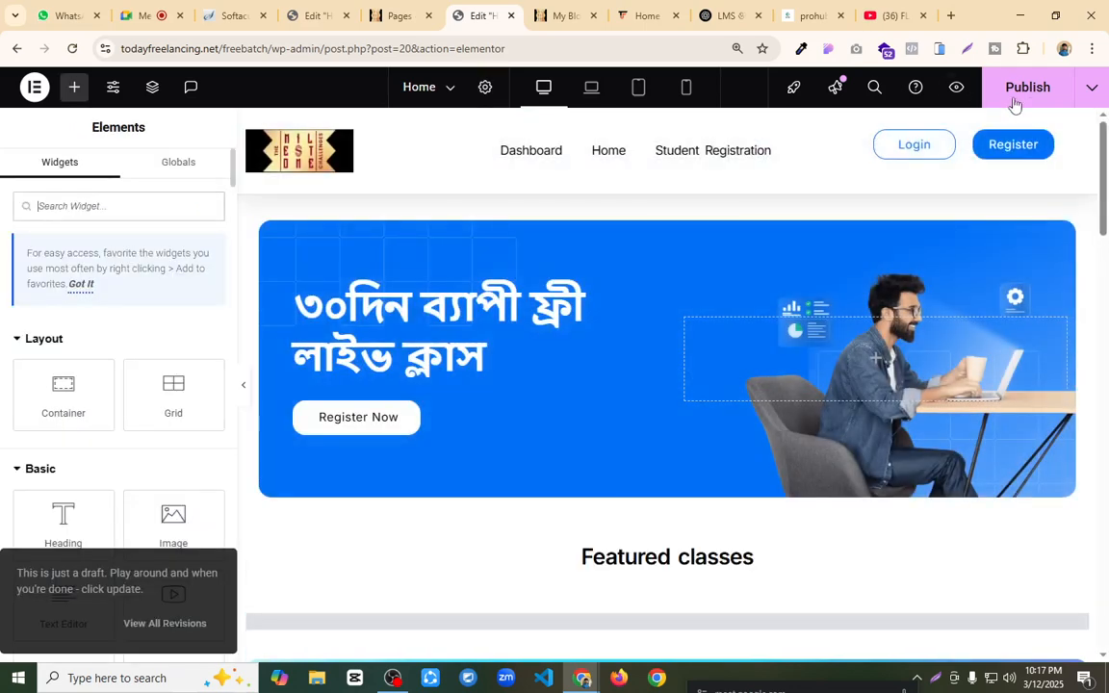
left_click(1028, 96)
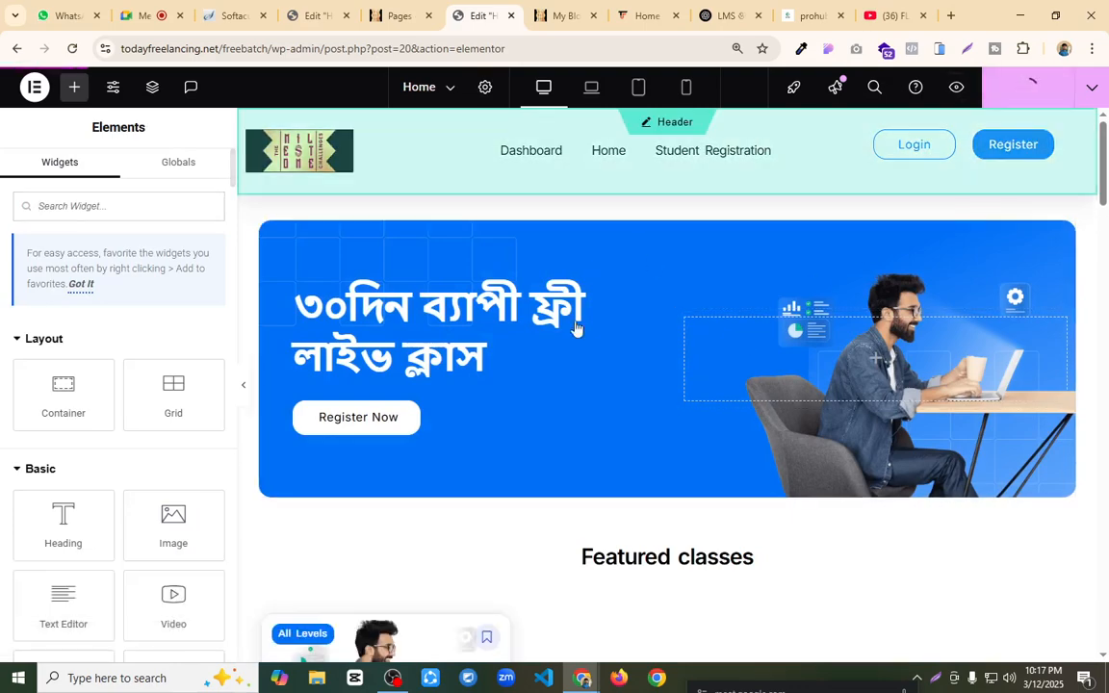
Step: Delete the Home page's two built-in footer containers, the link columns and the copyright row, and publish the page
scroll(642, 499, "down", 20)
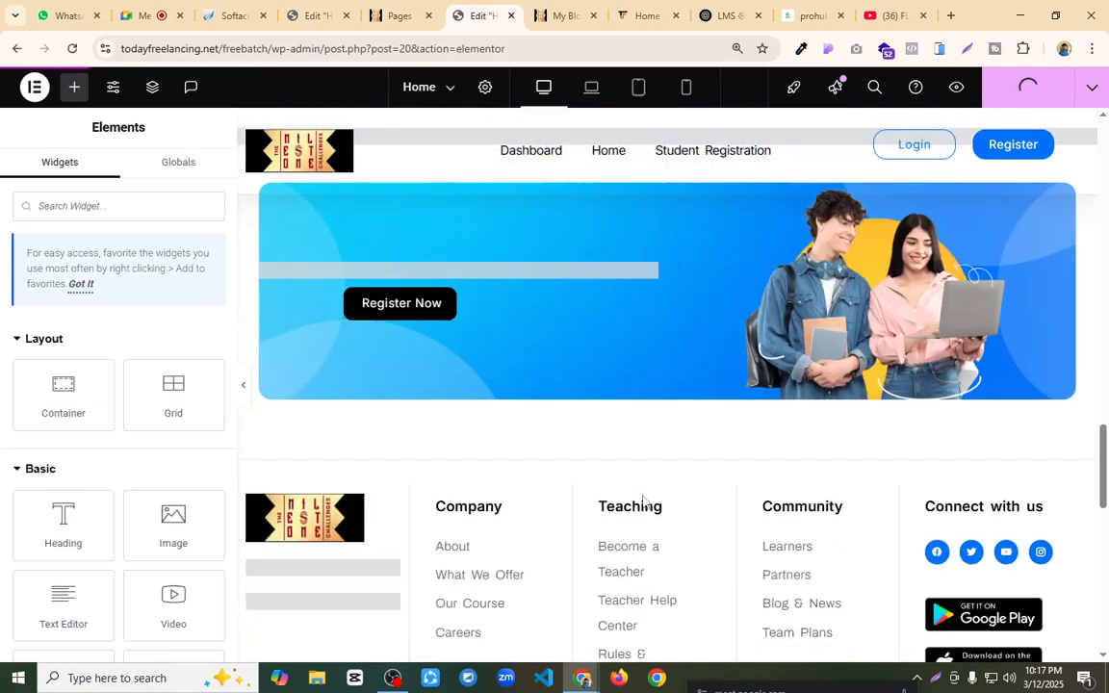
scroll(641, 482, "up", 3)
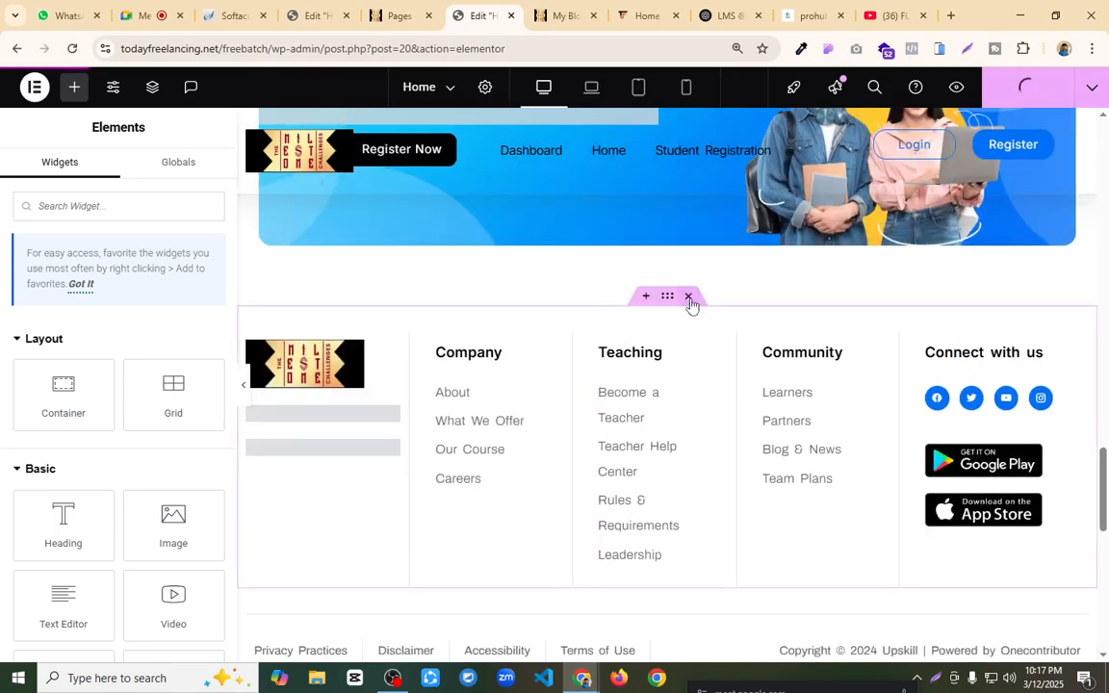
left_click(689, 298)
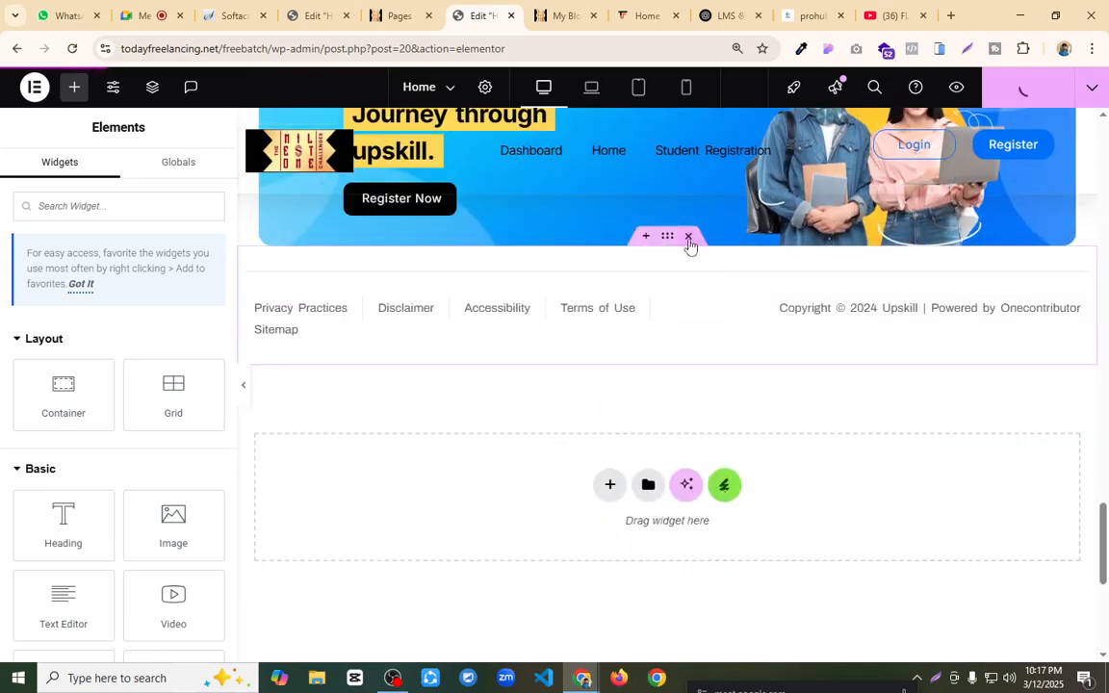
left_click(688, 238)
left_click(1016, 93)
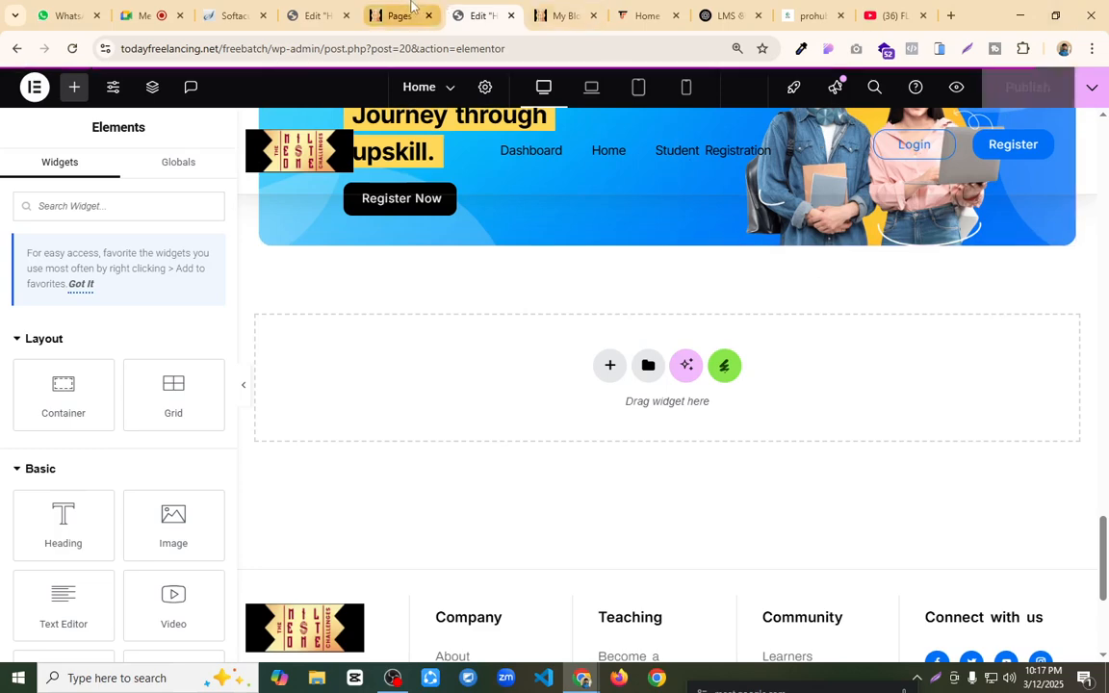
Step: Check the live home page from the sticky header down to the footer
left_click(566, 16)
mouse_move(518, 90)
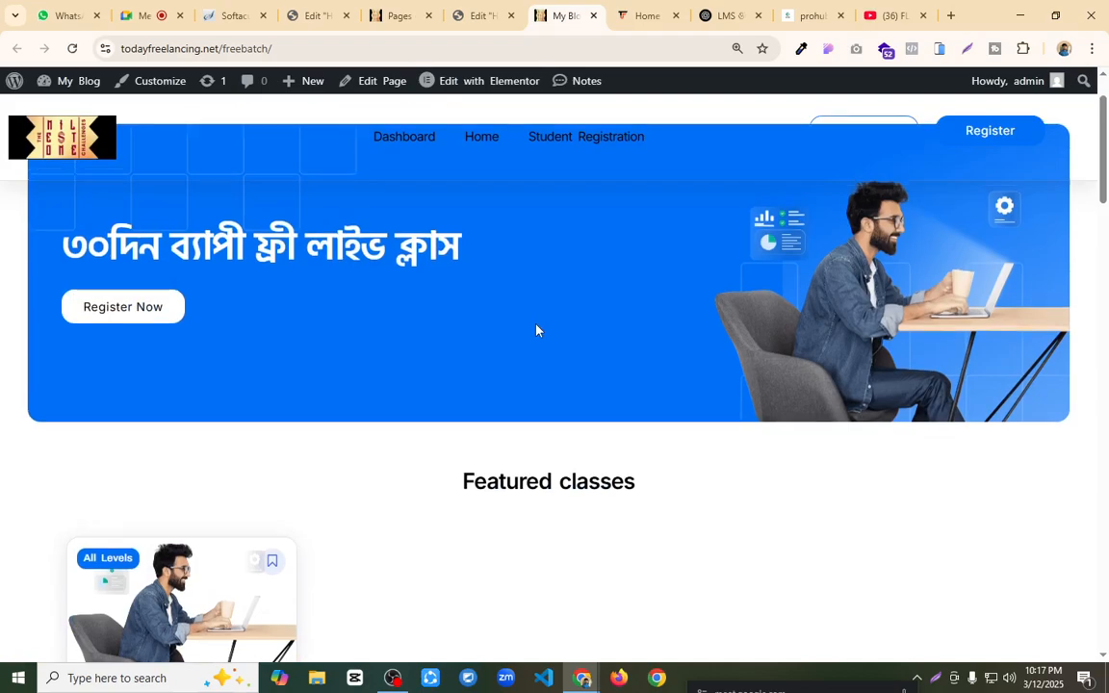
scroll(442, 226, "down", 5)
scroll(448, 231, "down", 8)
scroll(573, 329, "down", 4)
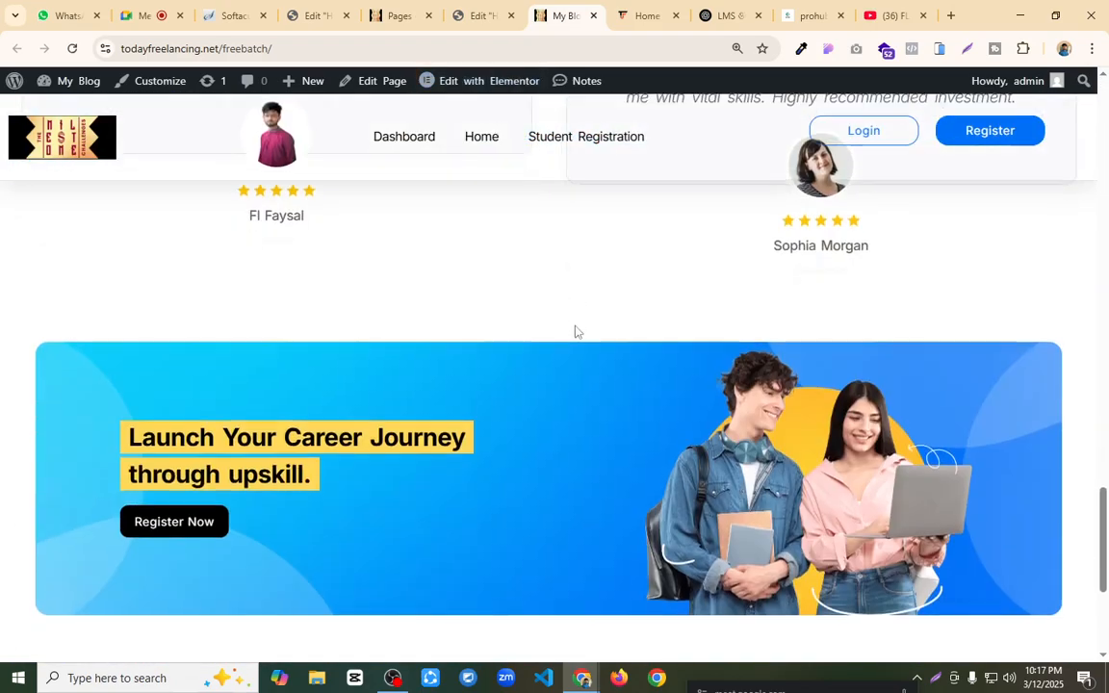
scroll(576, 331, "down", 3)
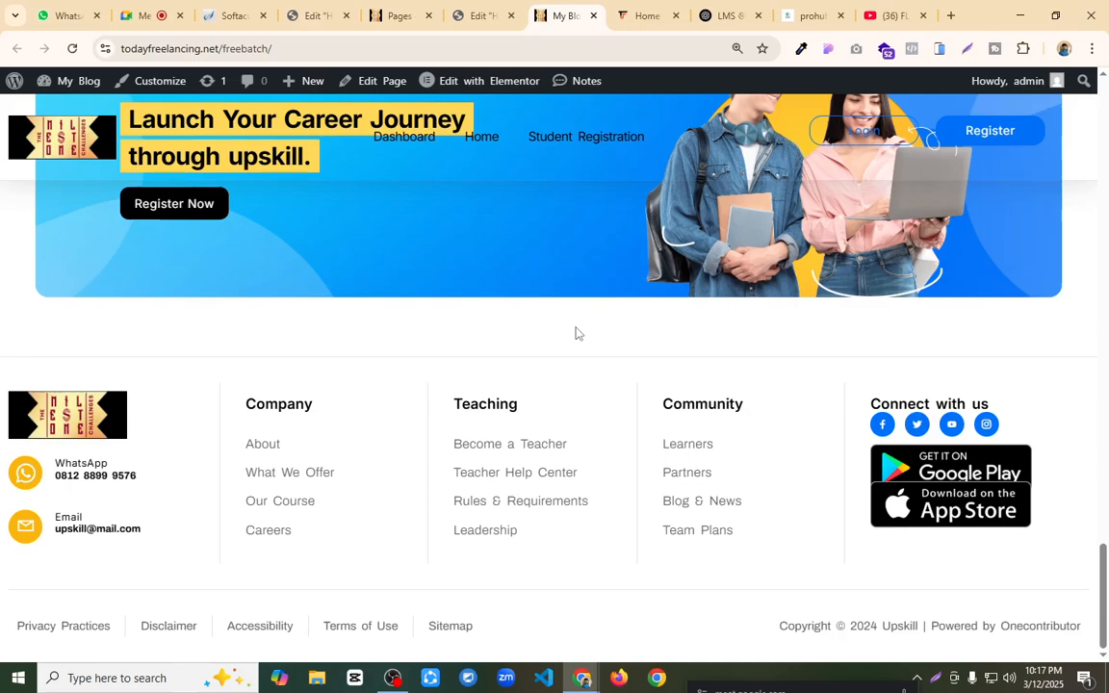
scroll(575, 332, "up", 8)
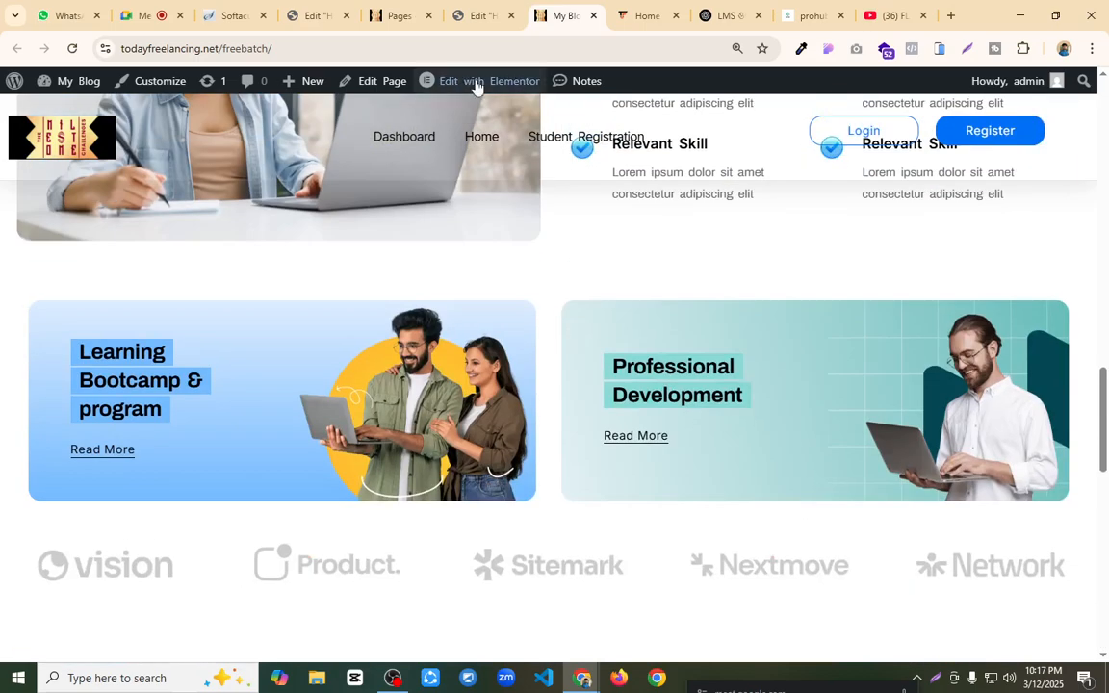
Step: Switch to the header template's editor and examine the main container's entrance animation, transform and motion effects settings
left_click(409, 11)
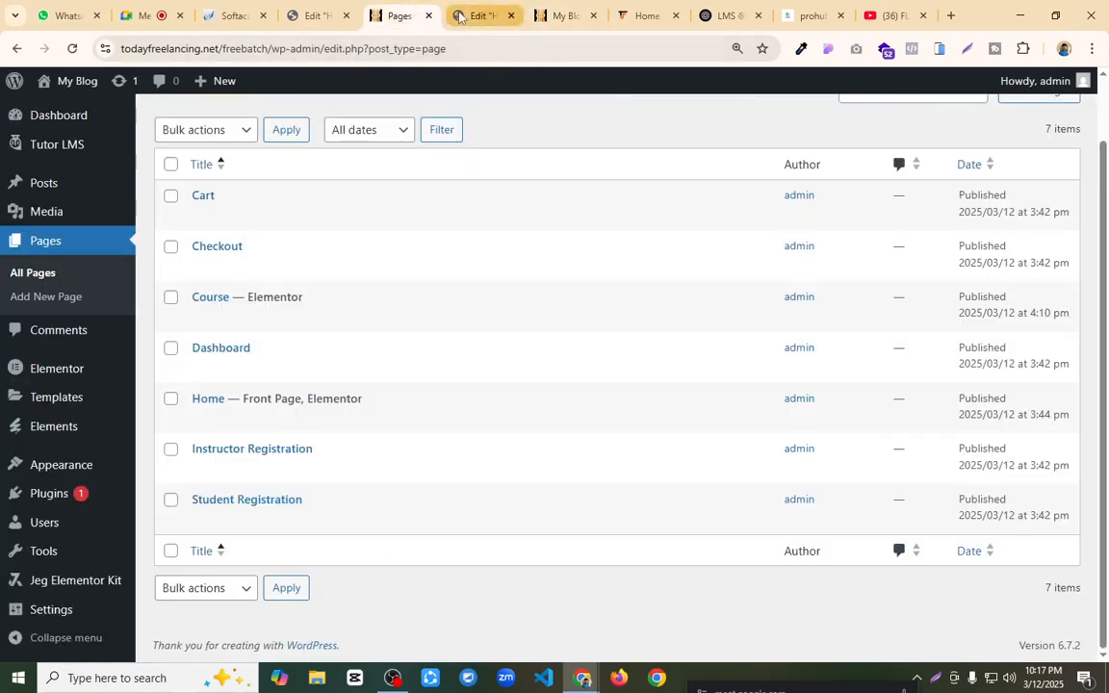
left_click(472, 14)
scroll(585, 315, "up", 10)
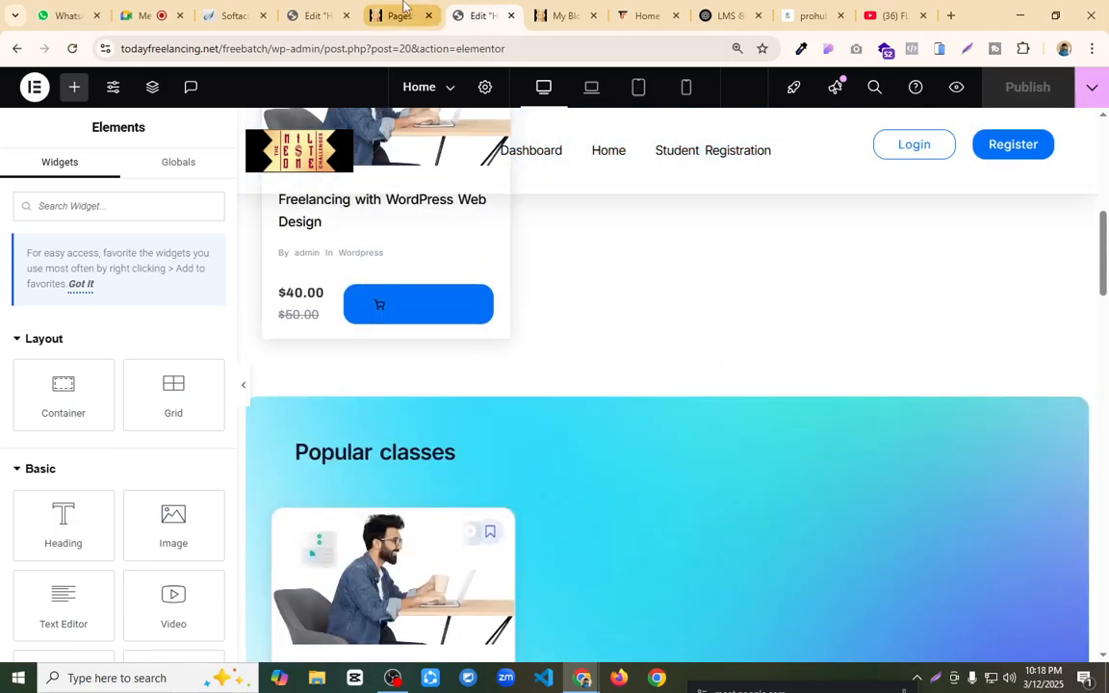
left_click(313, 15)
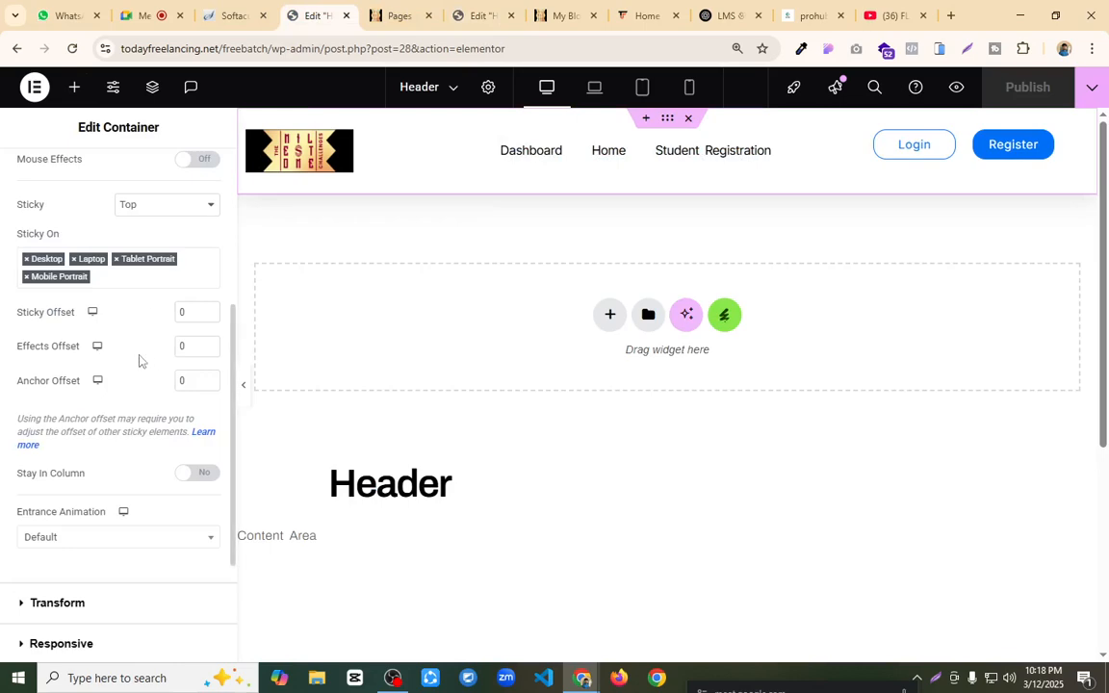
scroll(125, 387, "down", 2)
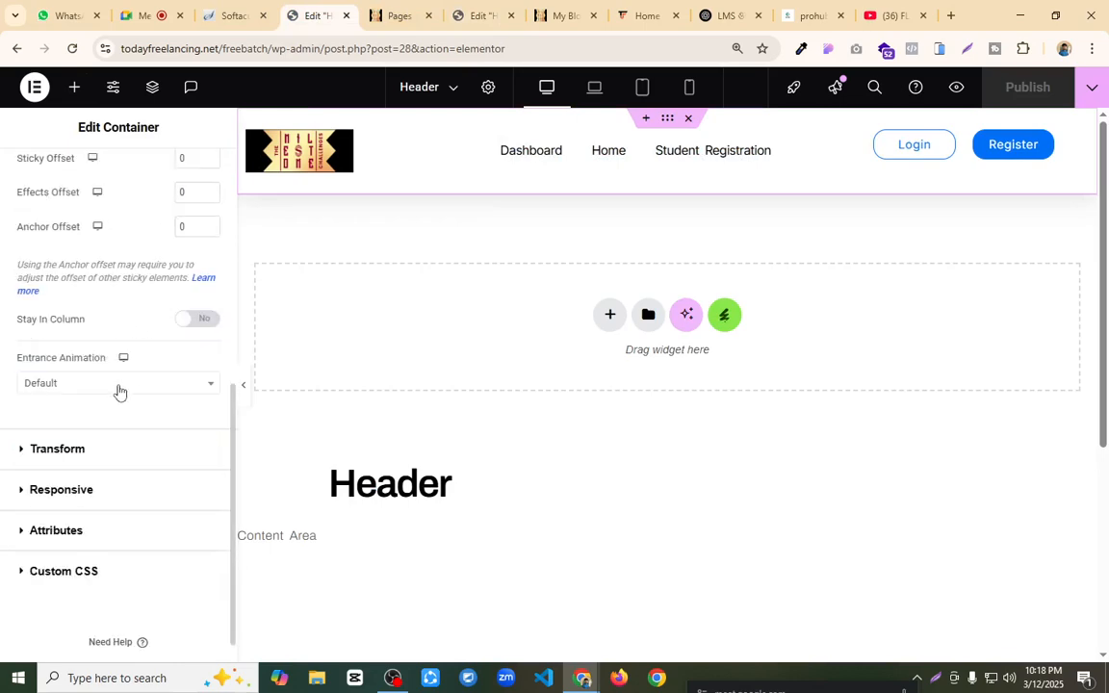
left_click(119, 386)
left_click(119, 385)
left_click(100, 450)
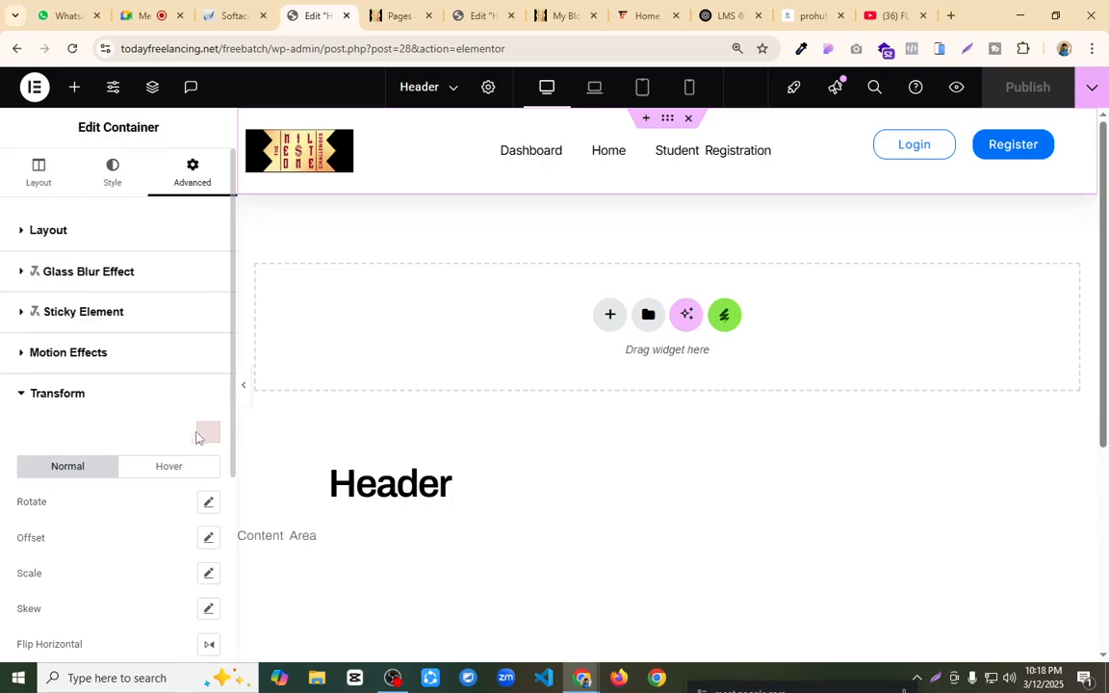
left_click(84, 354)
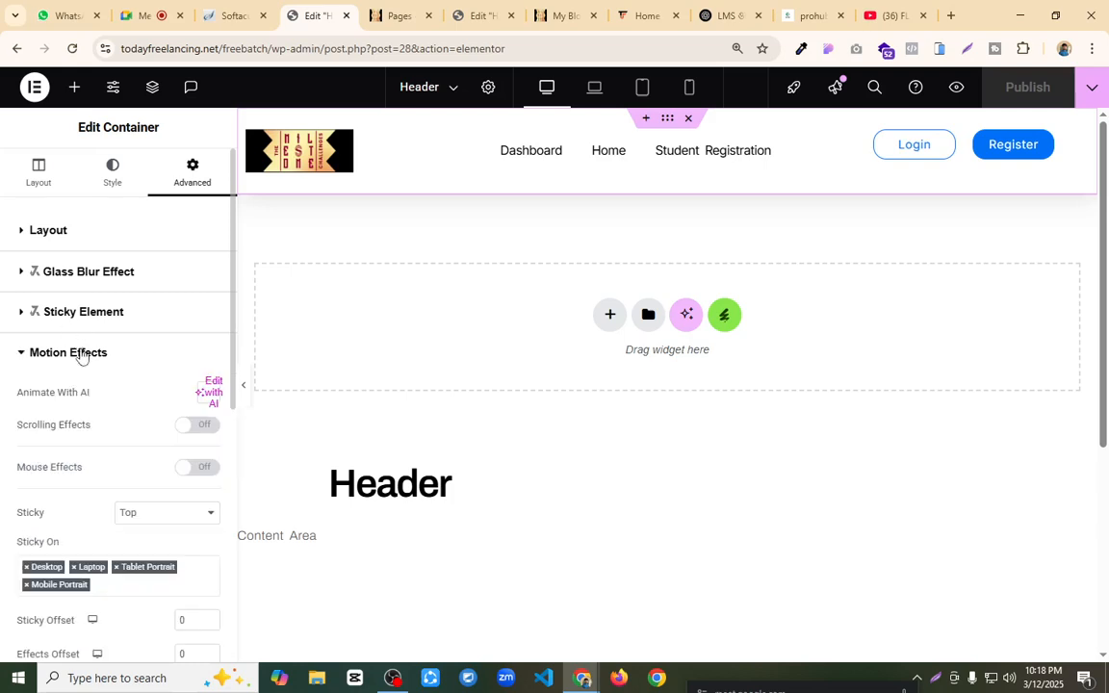
Step: Enable scrolling effects on the header's main container and add a Fade In blur at level 7
left_click(202, 429)
scroll(148, 396, "down", 3)
scroll(696, 279, "down", 3)
scroll(592, 306, "up", 3)
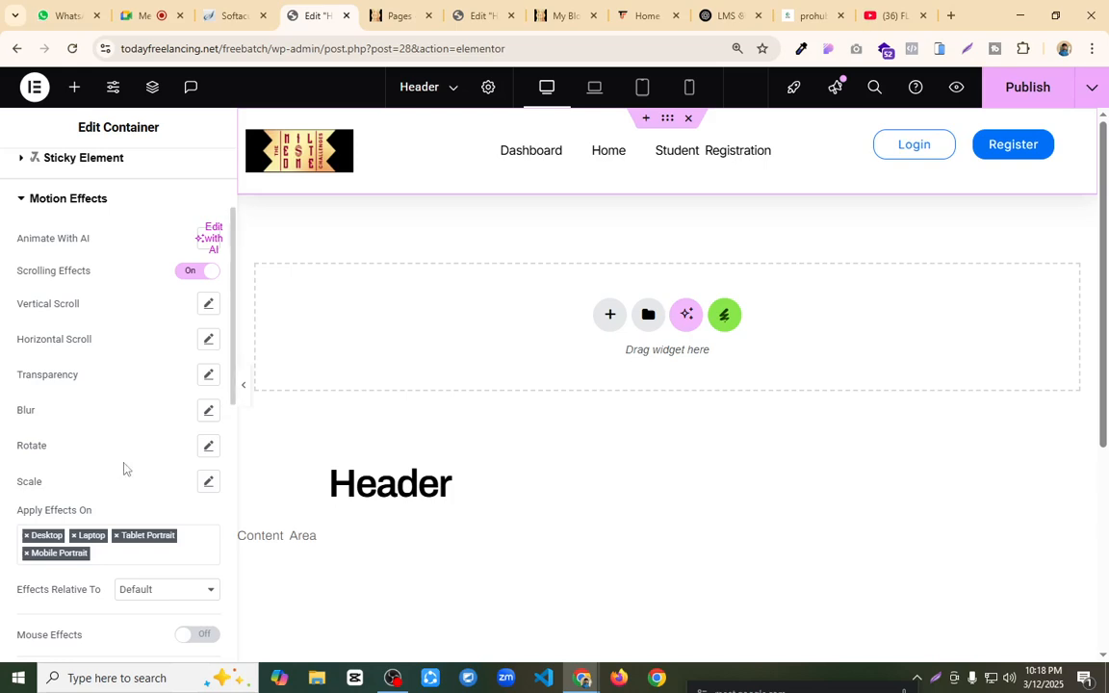
left_click(209, 412)
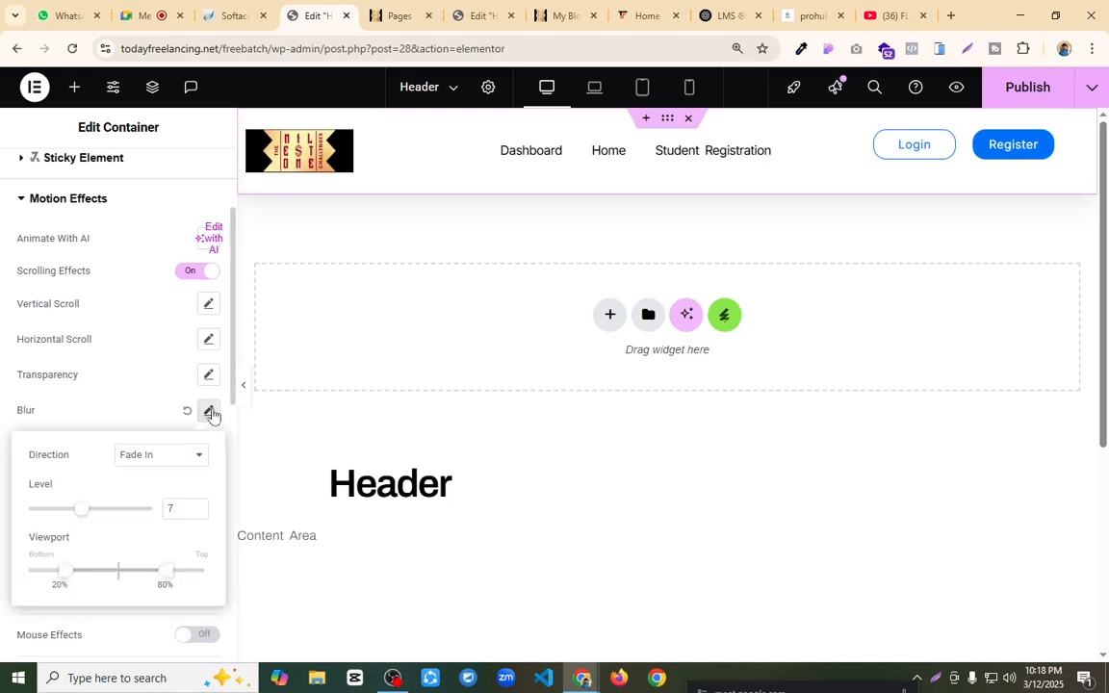
left_click(134, 415)
scroll(141, 417, "down", 3)
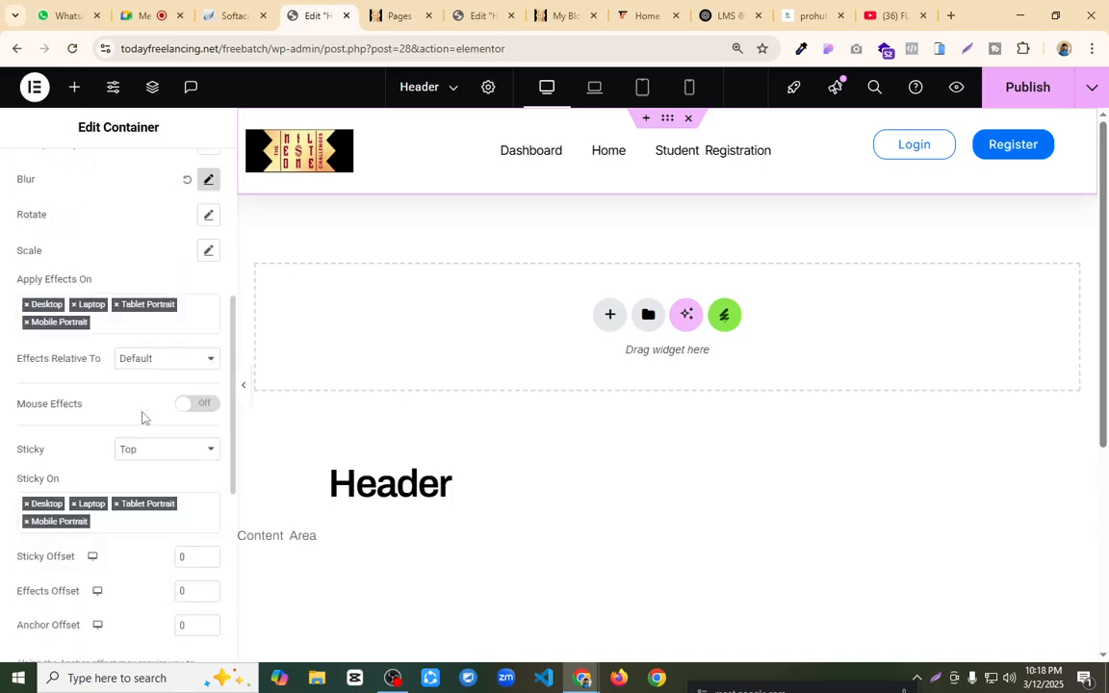
scroll(125, 356, "up", 3)
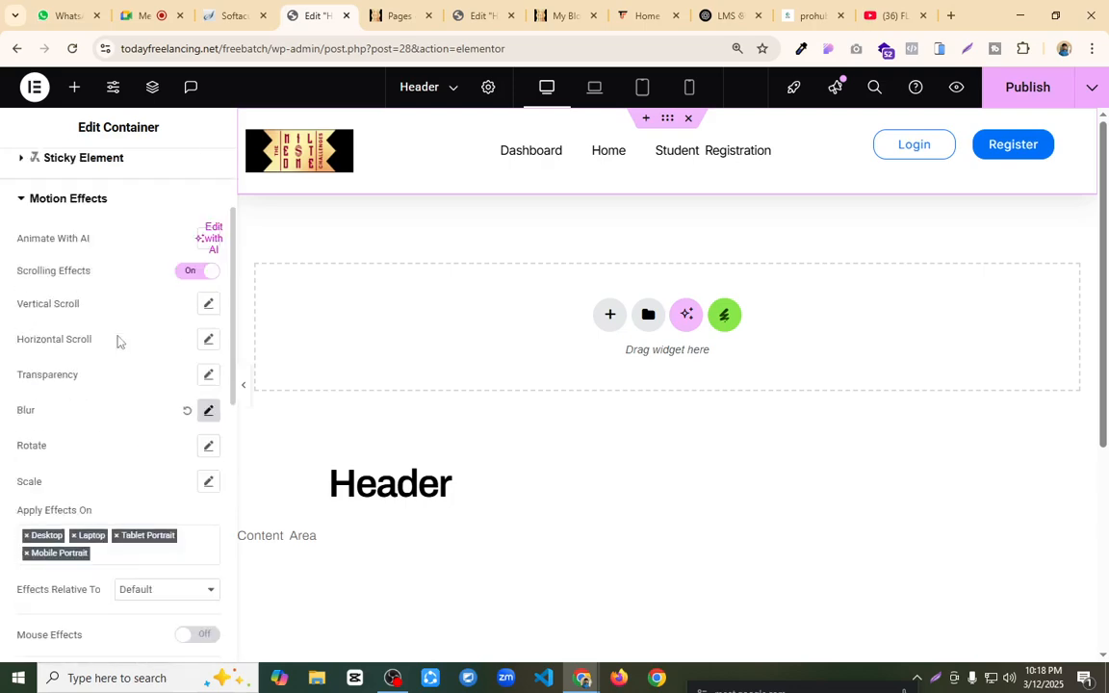
Step: Turn off the header container's scrolling effects and enable Stay In Column for its sticky setting
left_click(195, 272)
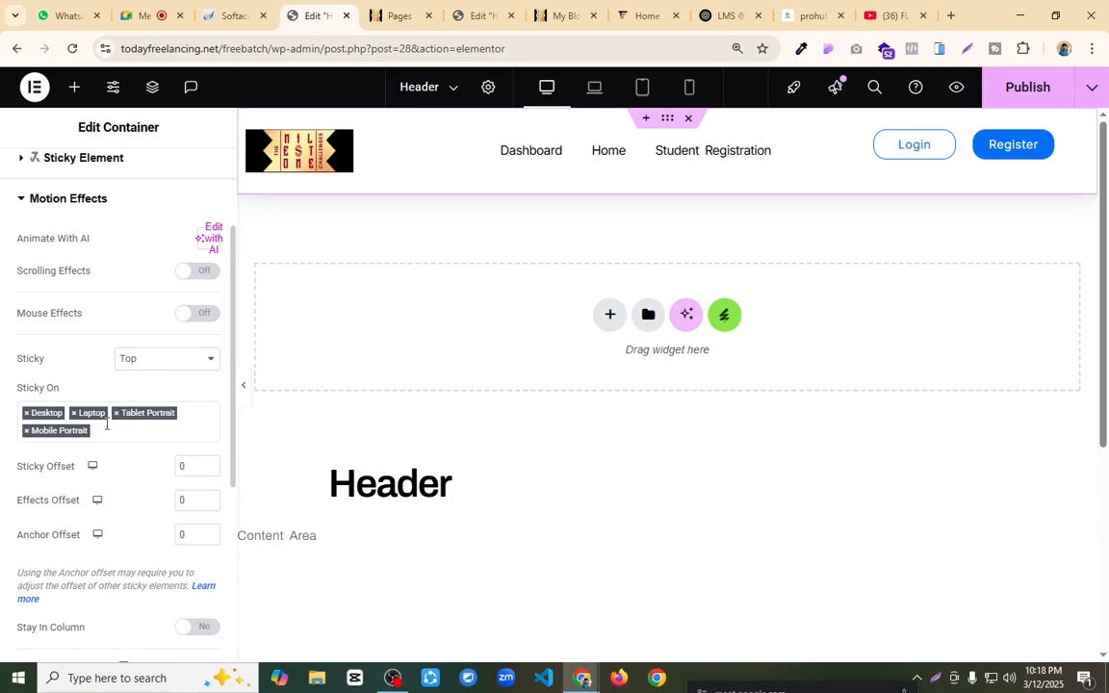
scroll(150, 445, "down", 2)
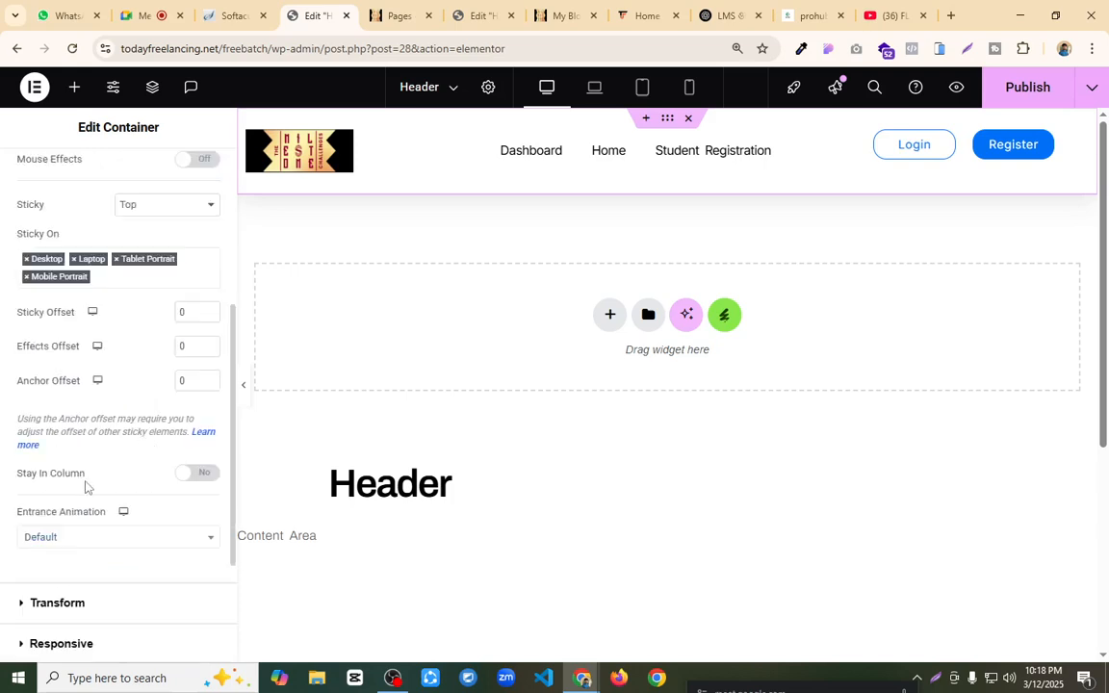
left_click(192, 475)
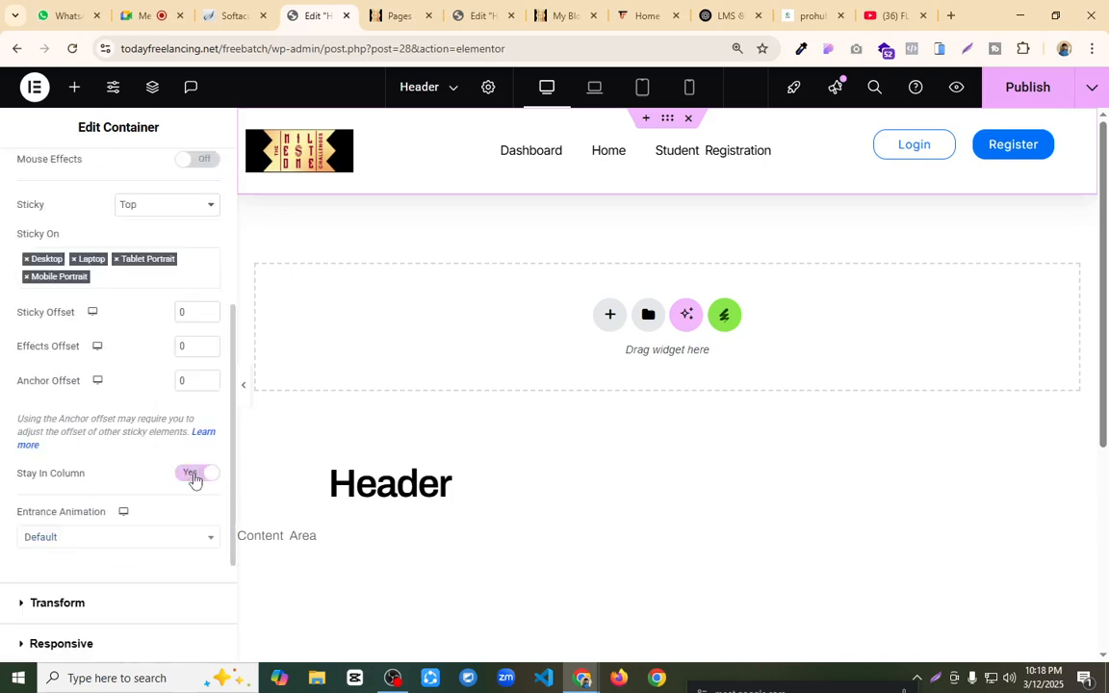
Step: Examine the header container's entrance animation options and check how the sticky header overlaps the content on the canvas
scroll(137, 457, "down", 1)
left_click(117, 461)
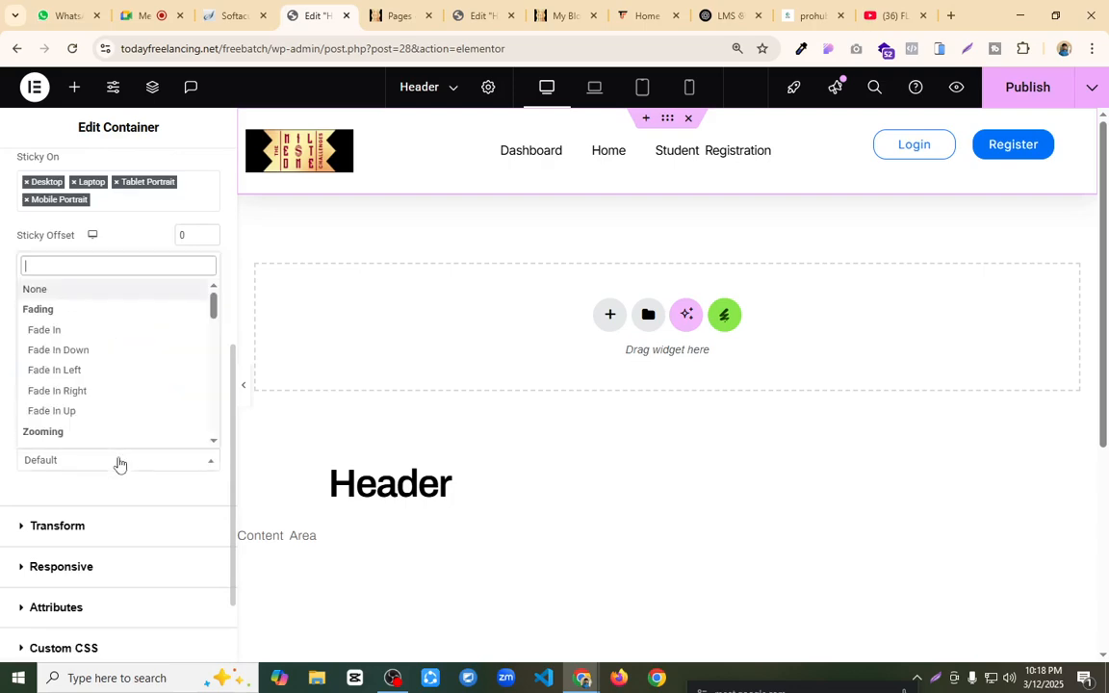
left_click(119, 465)
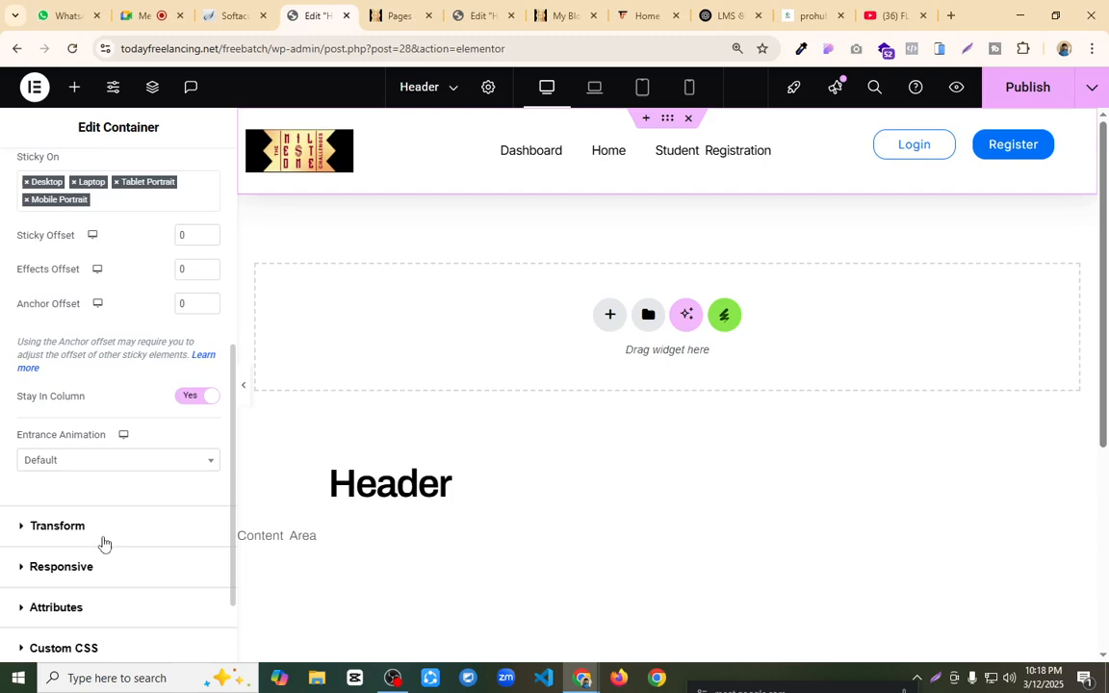
scroll(120, 535, "down", 1)
scroll(140, 526, "up", 2)
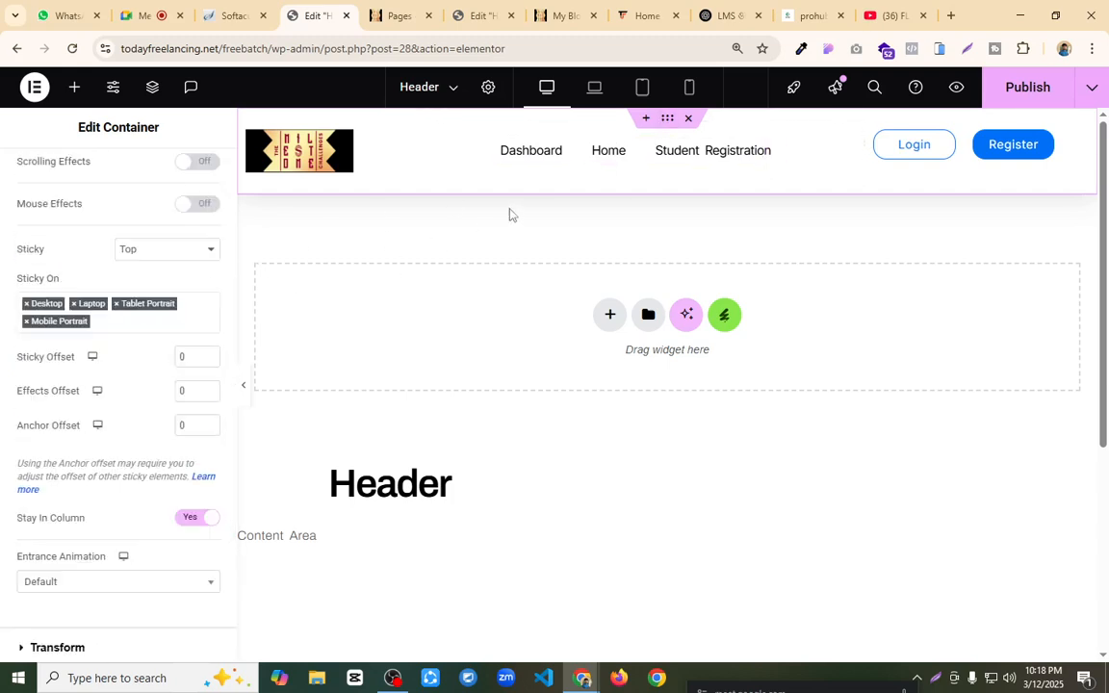
scroll(724, 293, "down", 3)
scroll(726, 294, "up", 3)
scroll(726, 294, "down", 3)
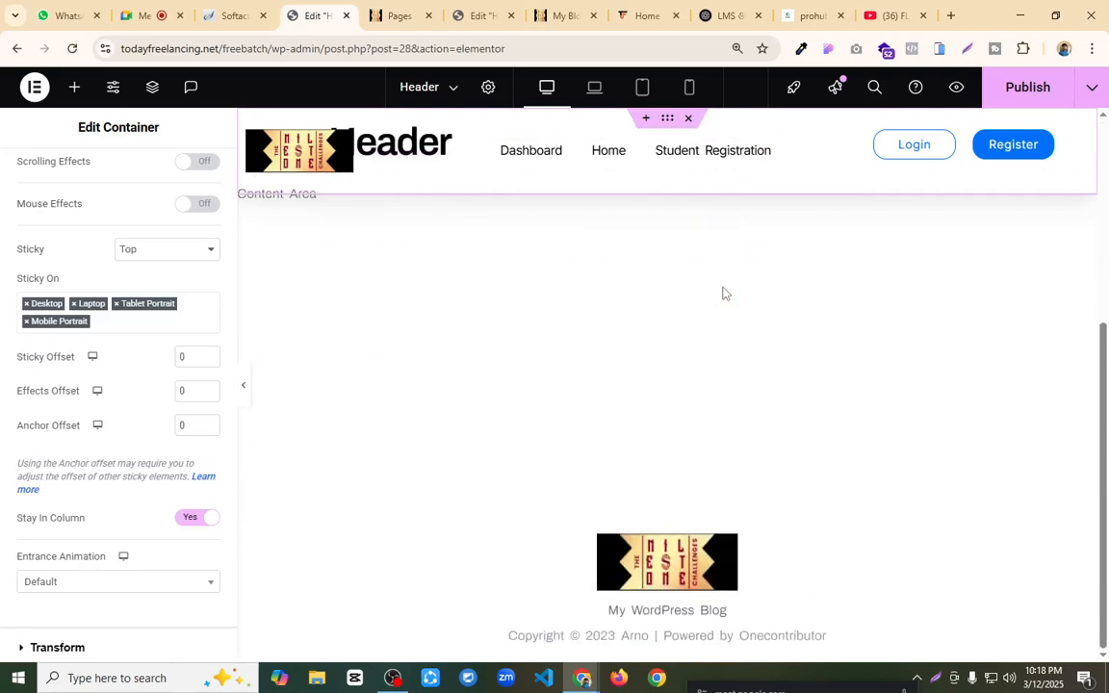
scroll(726, 294, "up", 1)
scroll(724, 293, "up", 3)
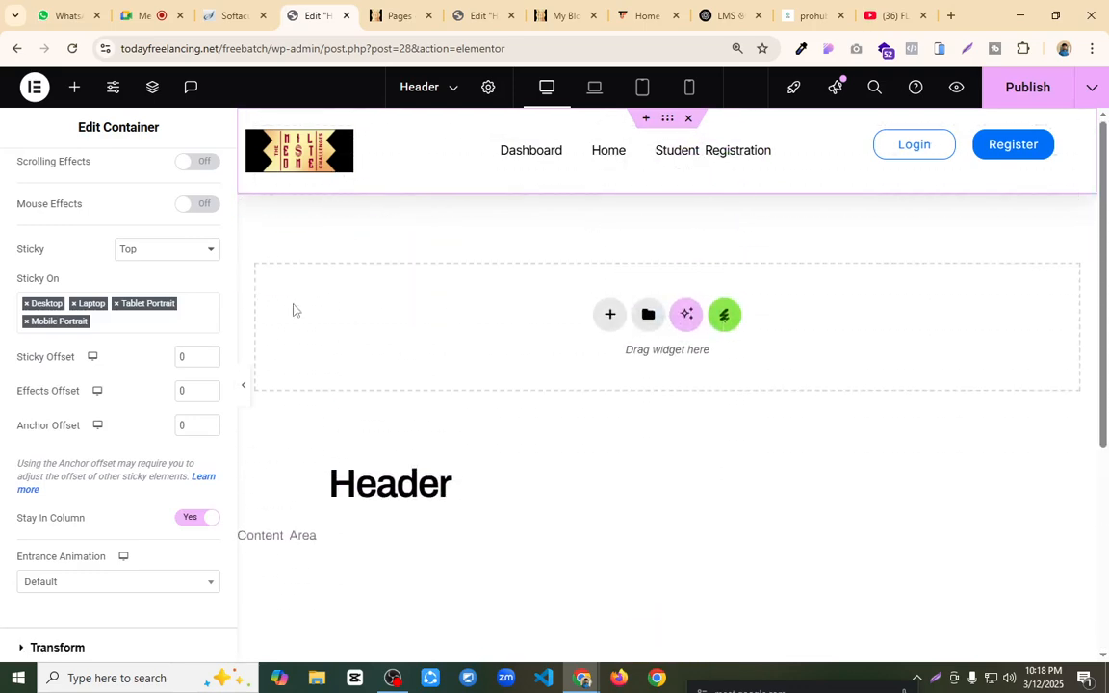
scroll(131, 385, "up", 3)
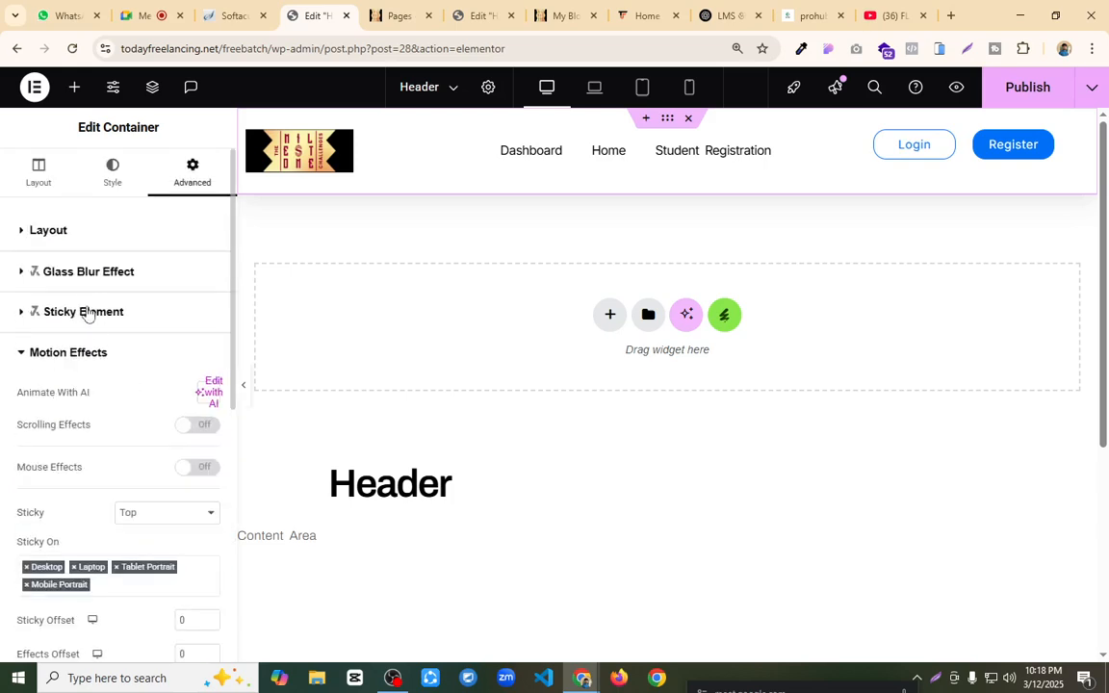
Step: Enable Sticky Element on the header container and give its sticky state a semi-transparent pale red background color
left_click(88, 313)
left_click(191, 351)
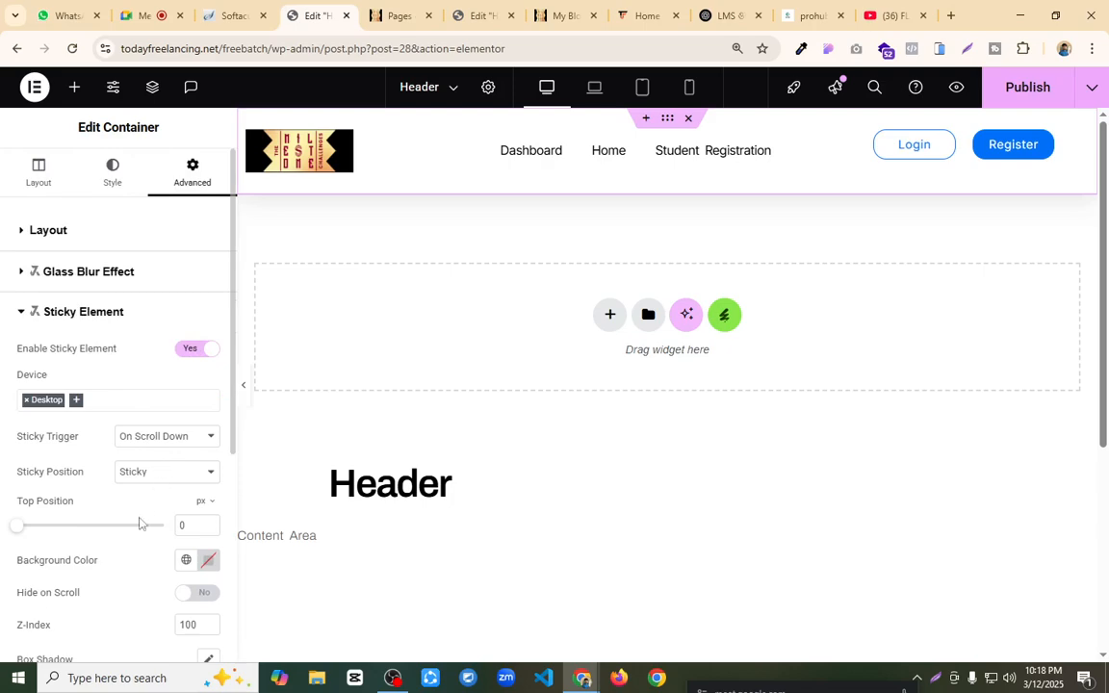
left_click(208, 559)
left_click(208, 418)
left_click_drag(208, 418, 132, 343)
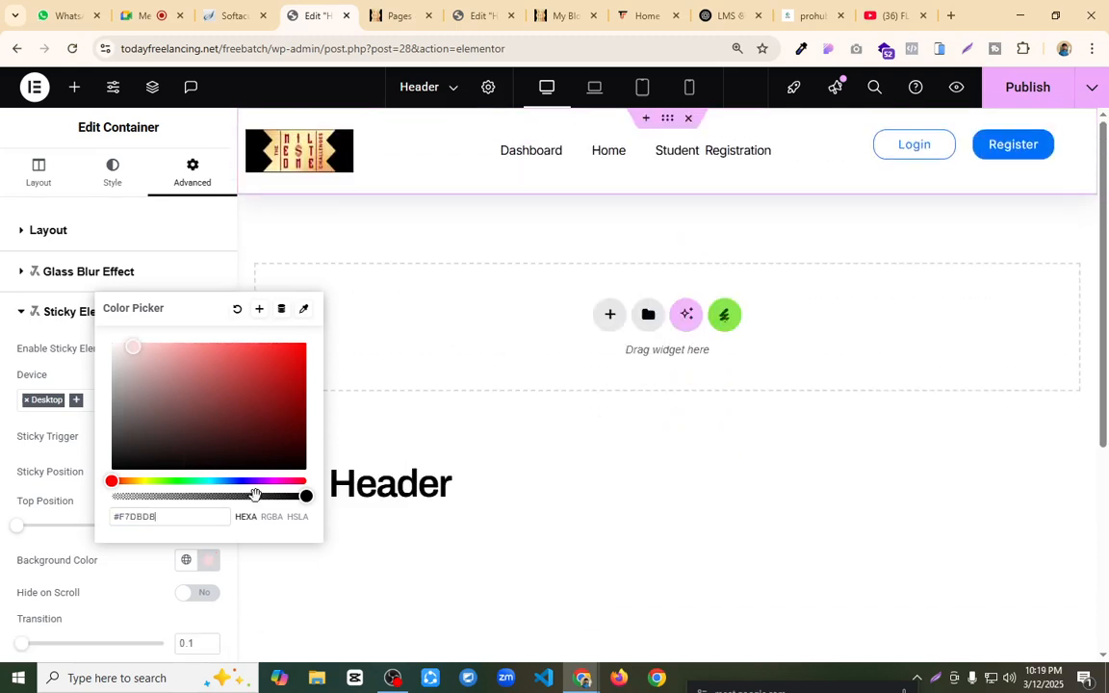
left_click_drag(252, 499, 190, 496)
left_click_drag(184, 422, 184, 366)
left_click(187, 224)
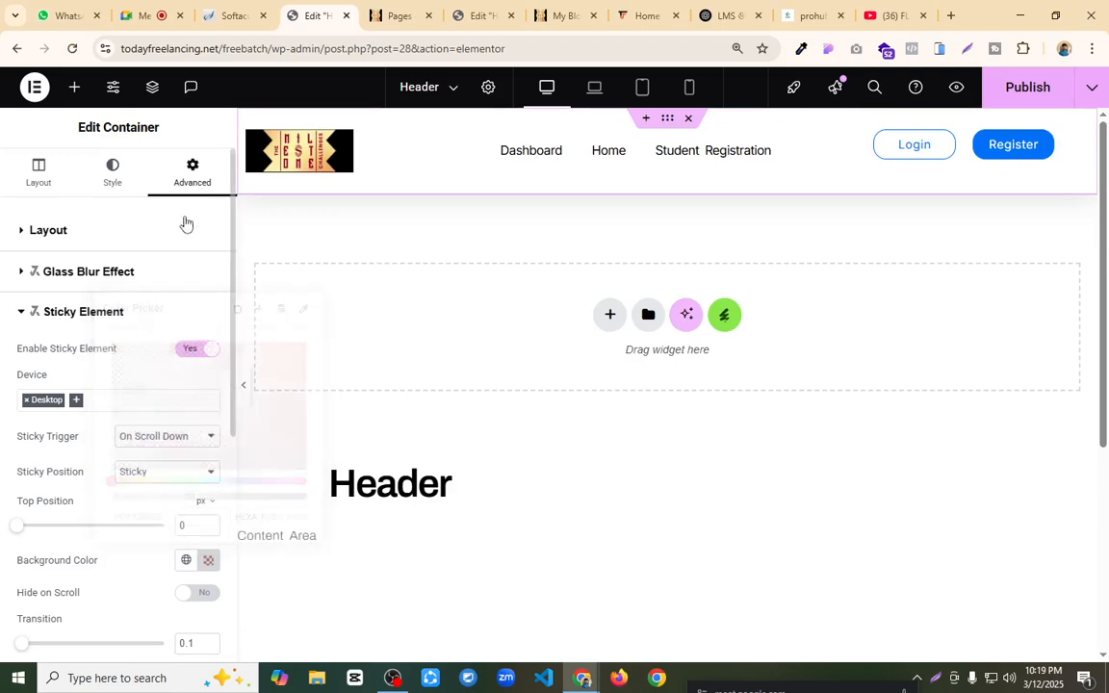
left_click(186, 224)
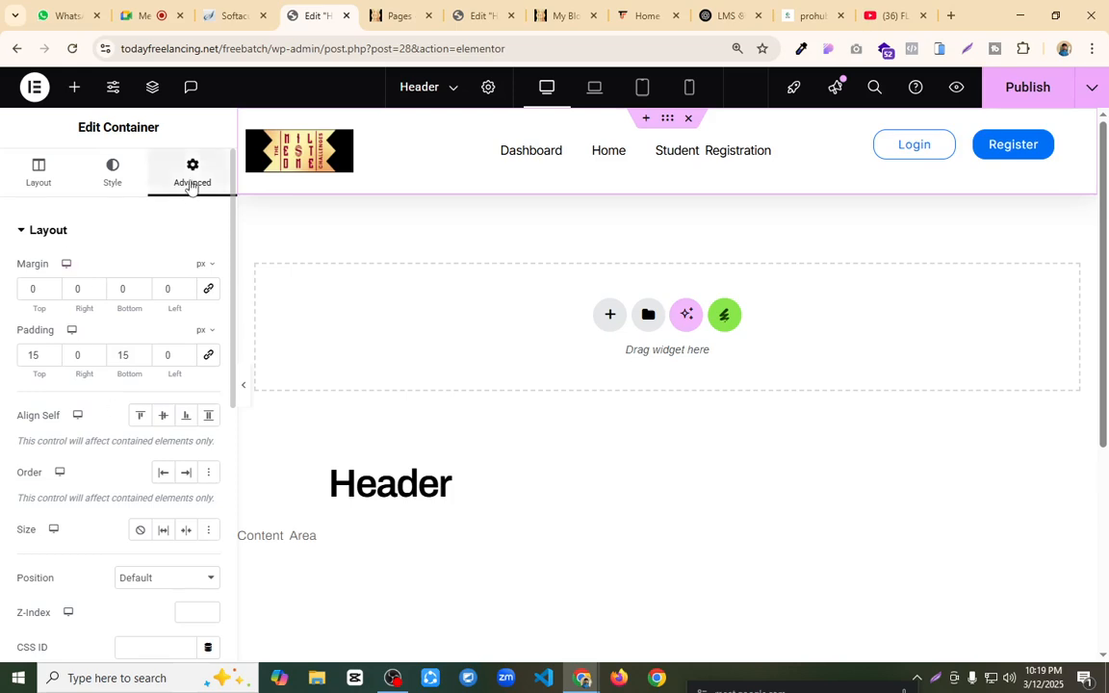
Step: Add Laptop, Tablet and Mobile to the Sticky Element devices and publish the header template
scroll(111, 339, "down", 4)
left_click(84, 451)
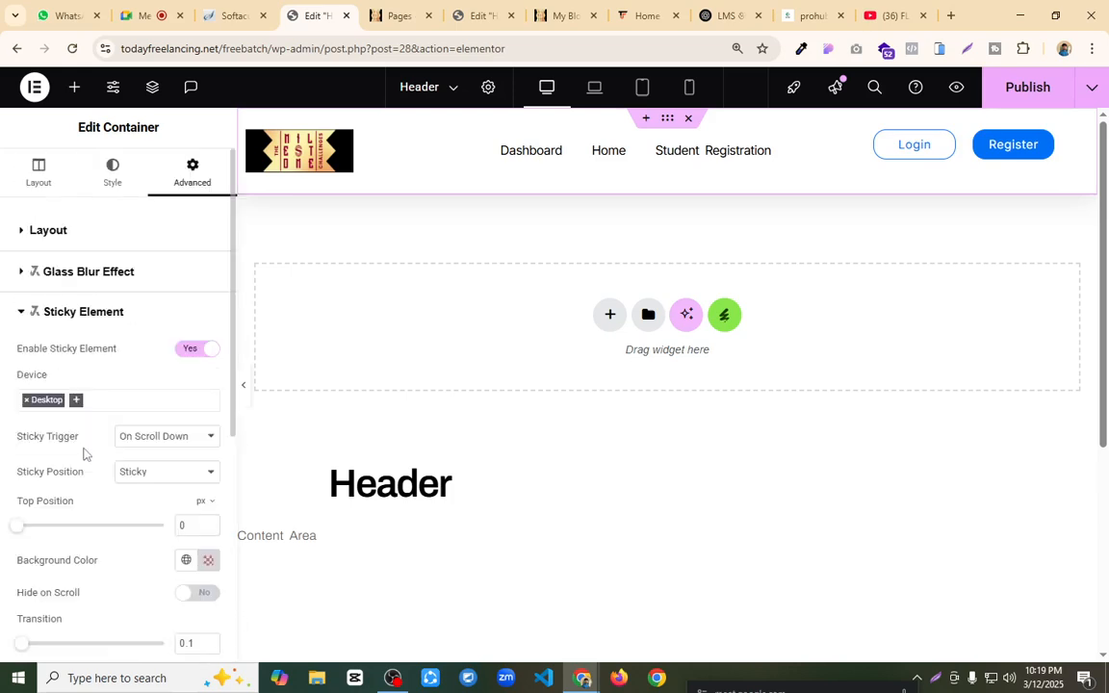
left_click(75, 401)
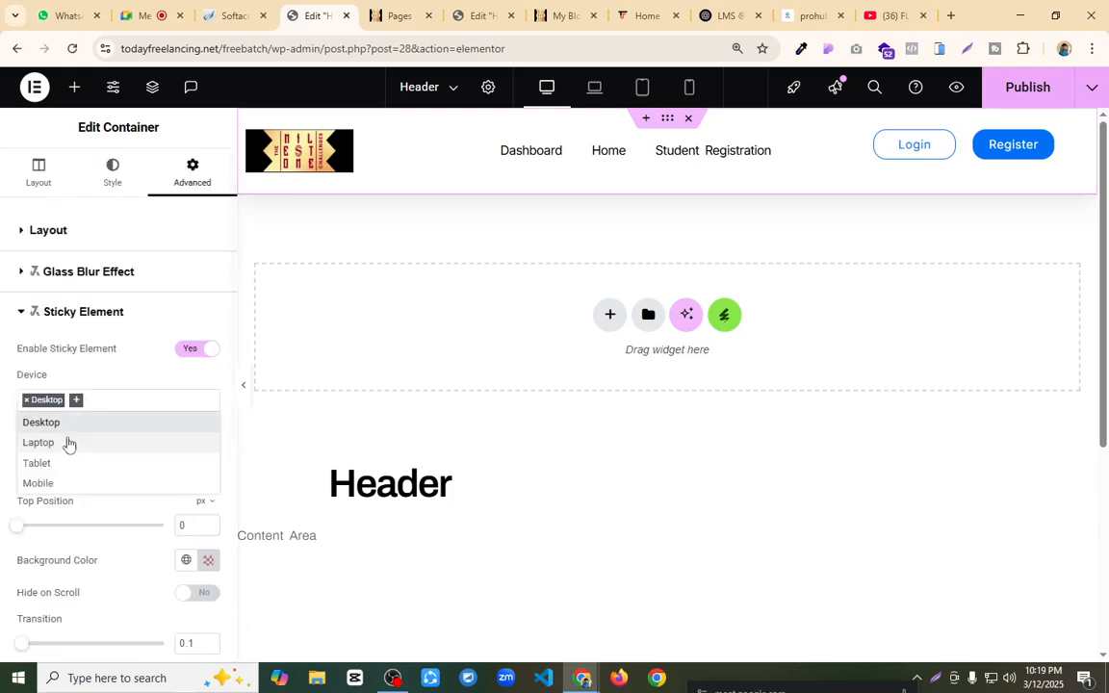
left_click(69, 441)
left_click(117, 401)
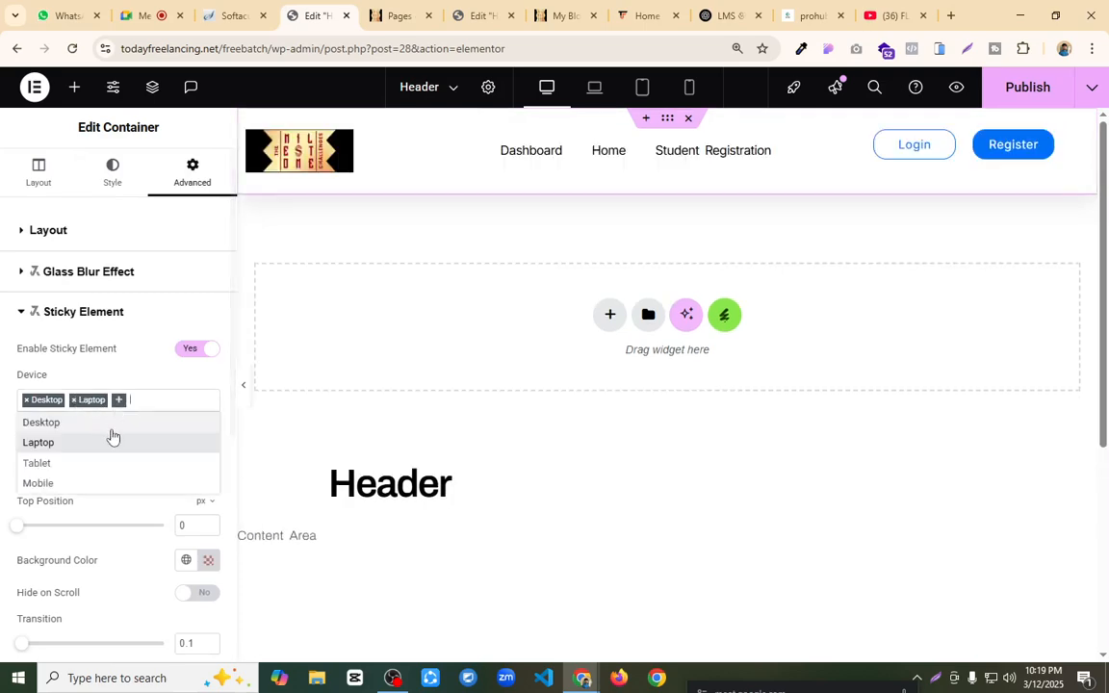
left_click(43, 463)
left_click(157, 400)
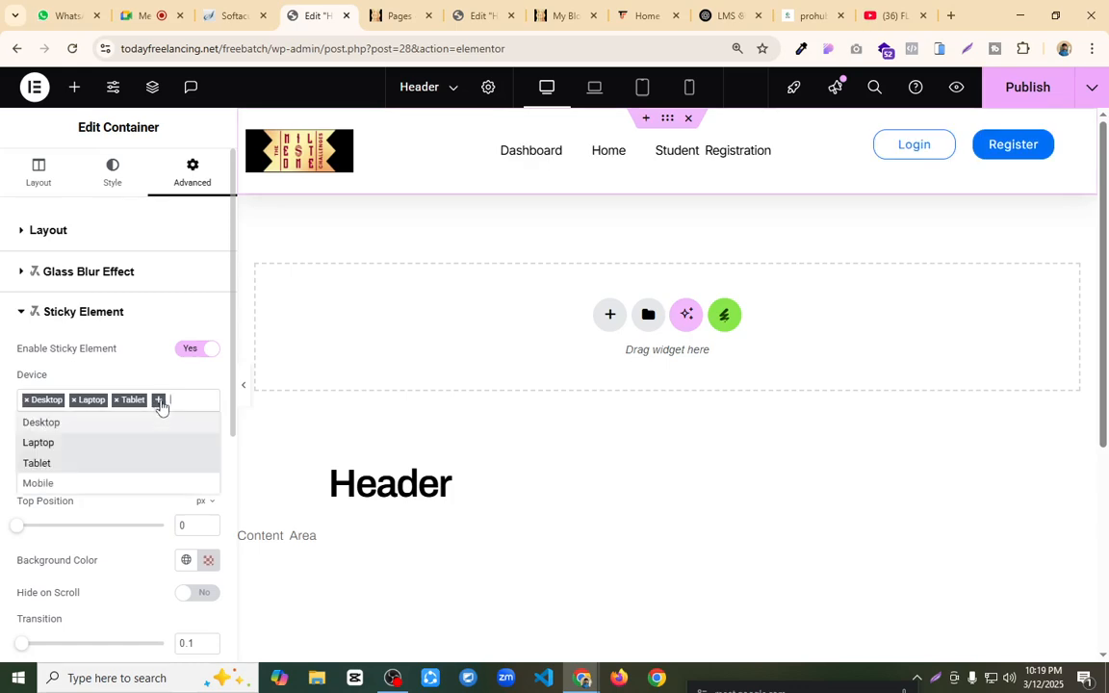
left_click(84, 483)
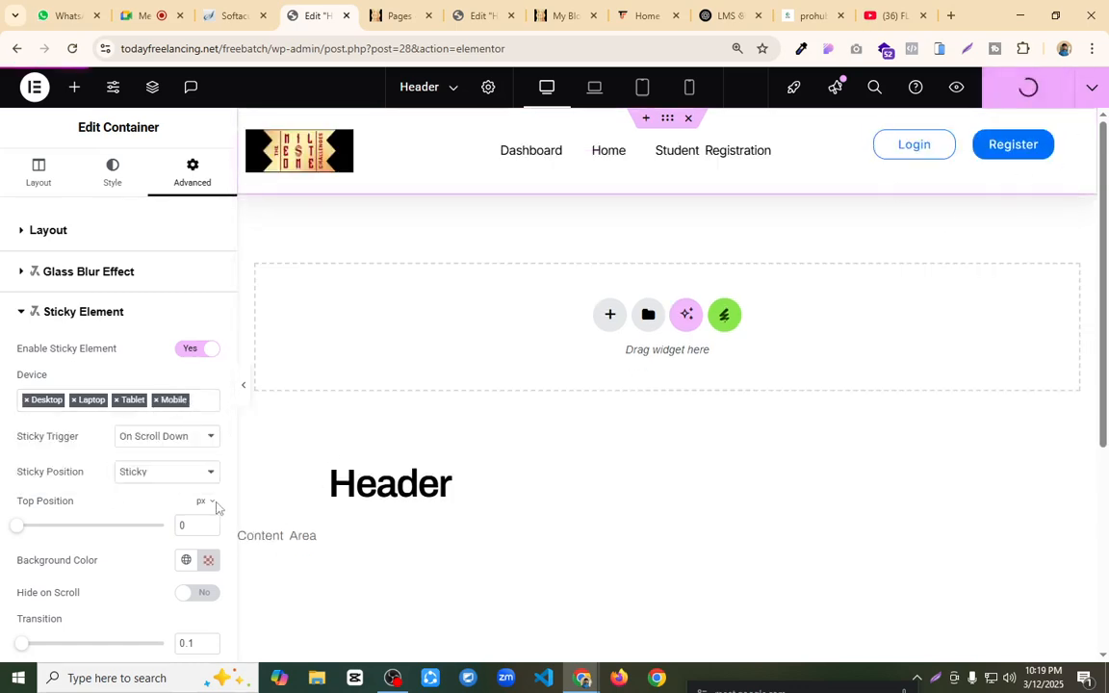
Step: Try the Fixed sticky position on the header container, restore it to Sticky, and publish the template
left_click(170, 473)
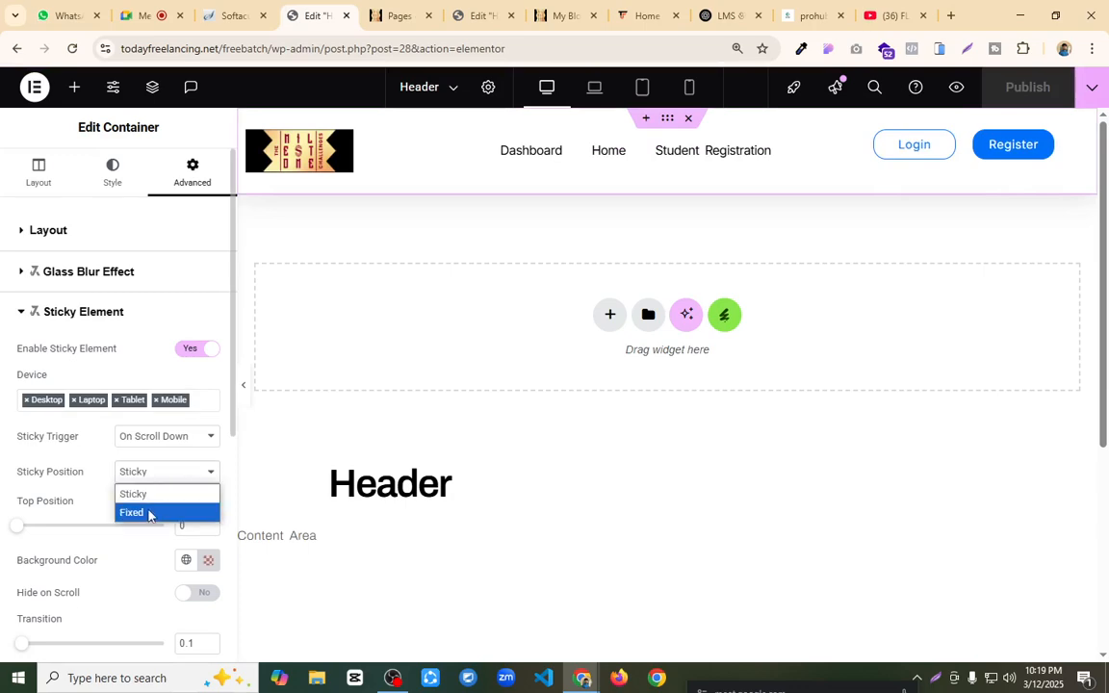
left_click(148, 513)
scroll(515, 344, "down", 3)
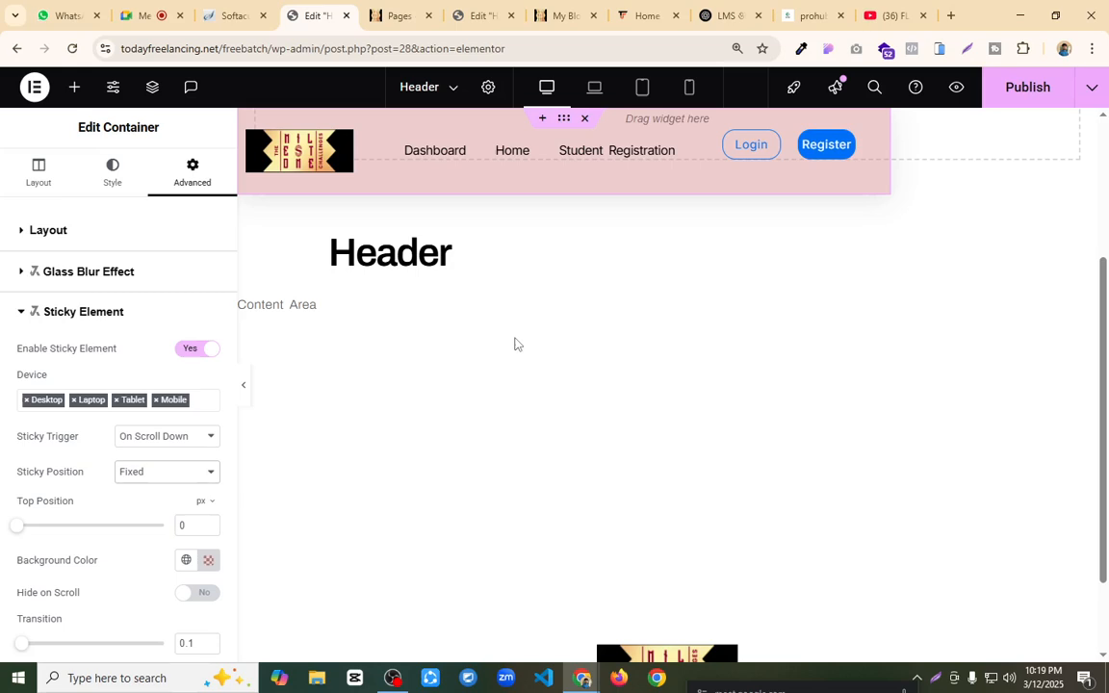
scroll(515, 343, "up", 3)
left_click(152, 472)
left_click(149, 497)
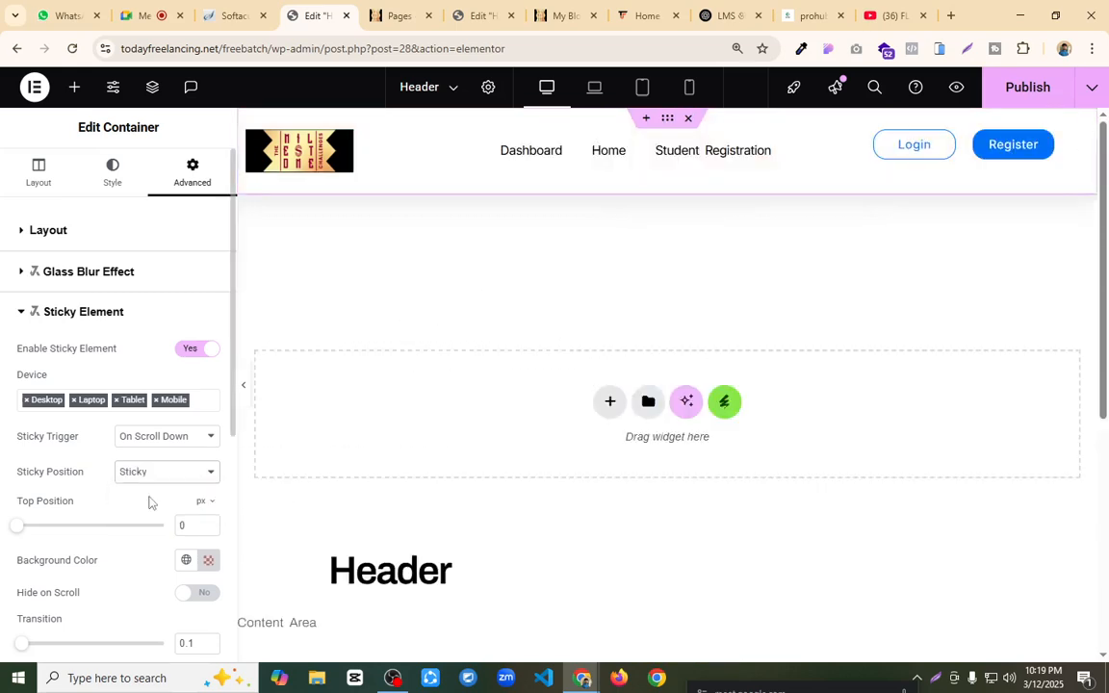
scroll(594, 284, "down", 3)
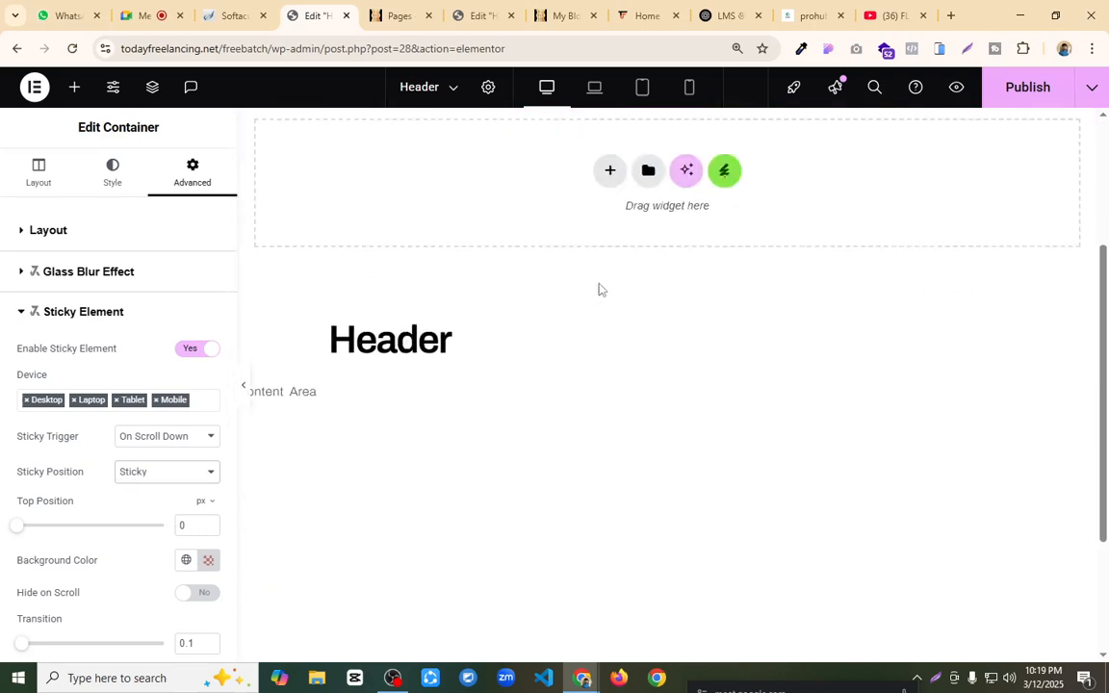
scroll(597, 286, "up", 2)
left_click(1027, 87)
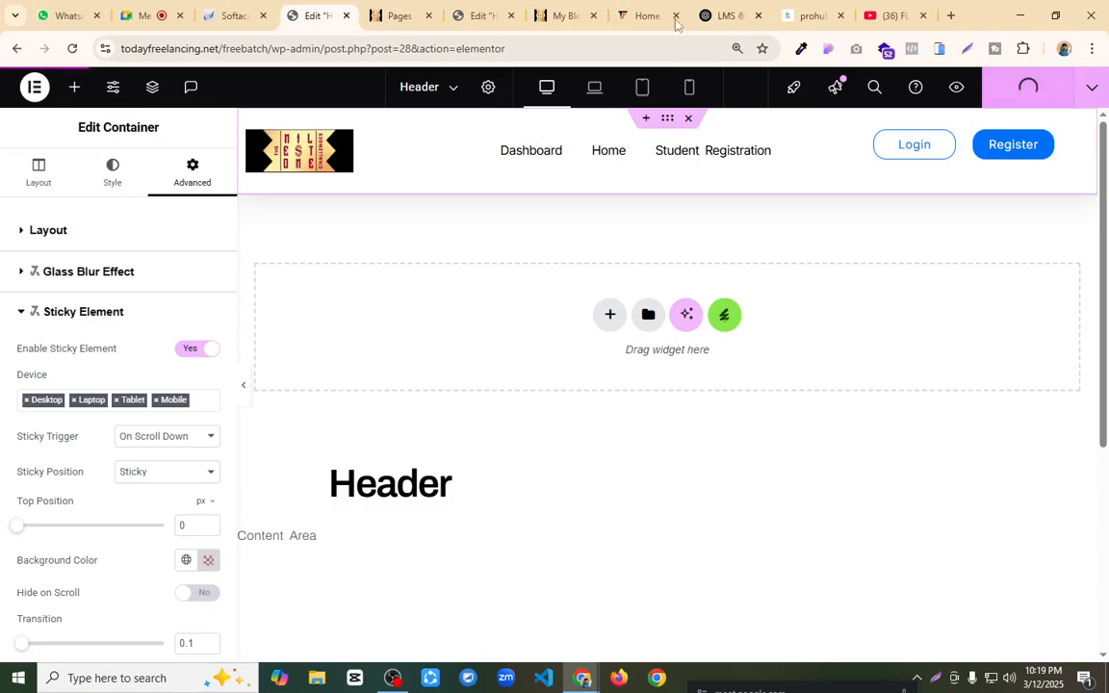
Step: Check the header's scrolling behaviour and background on the live home page and in the Home page editor
left_click(559, 16)
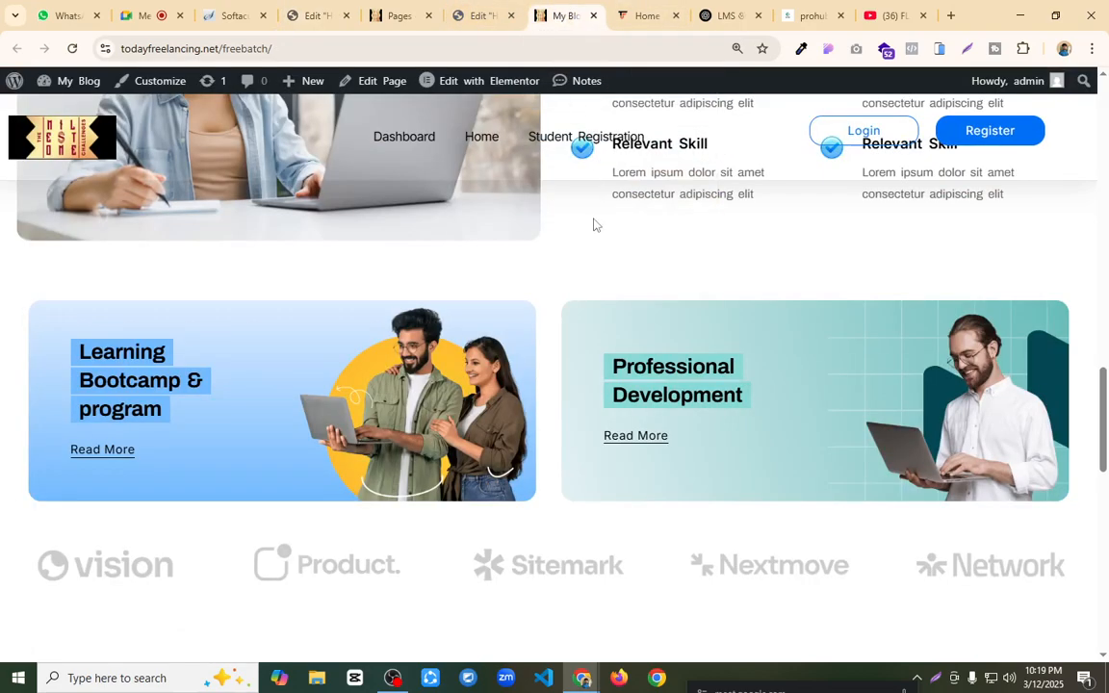
scroll(587, 217, "up", 5)
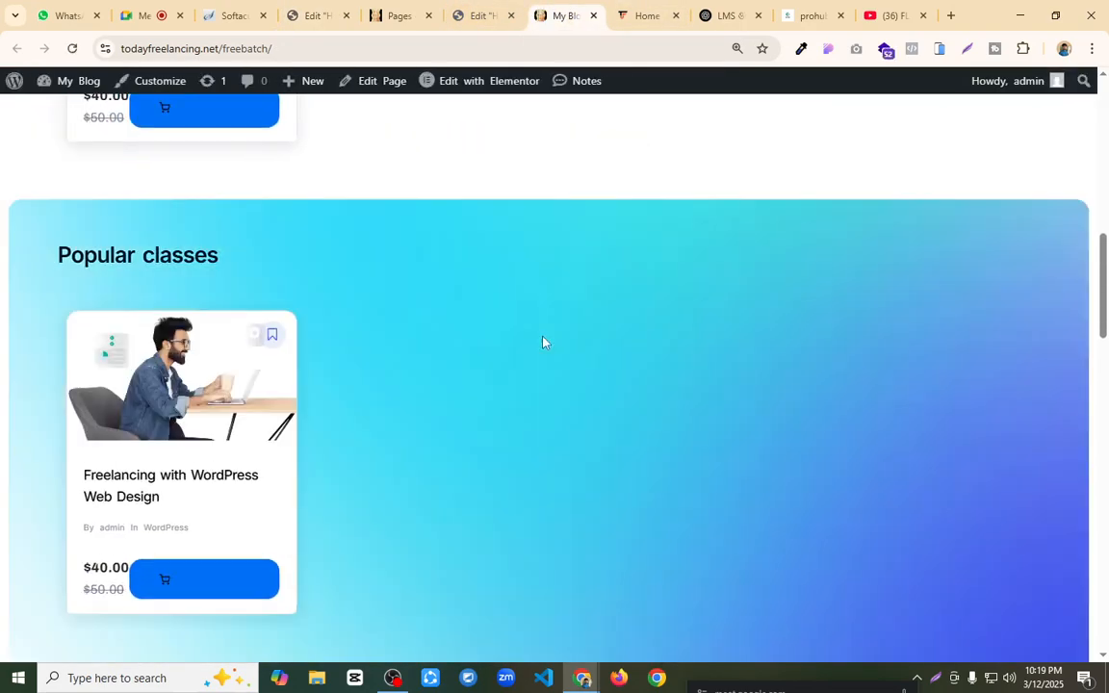
scroll(545, 343, "up", 6)
scroll(545, 327, "down", 3)
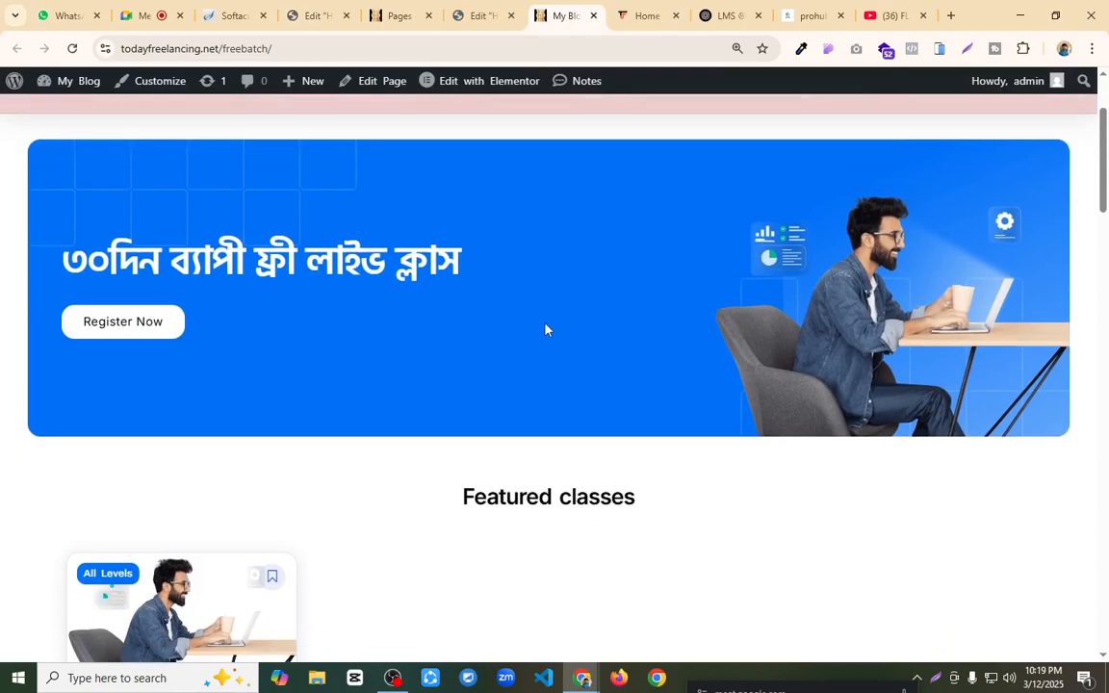
scroll(544, 330, "up", 3)
scroll(545, 328, "down", 2)
scroll(545, 327, "up", 2)
left_click(493, 14)
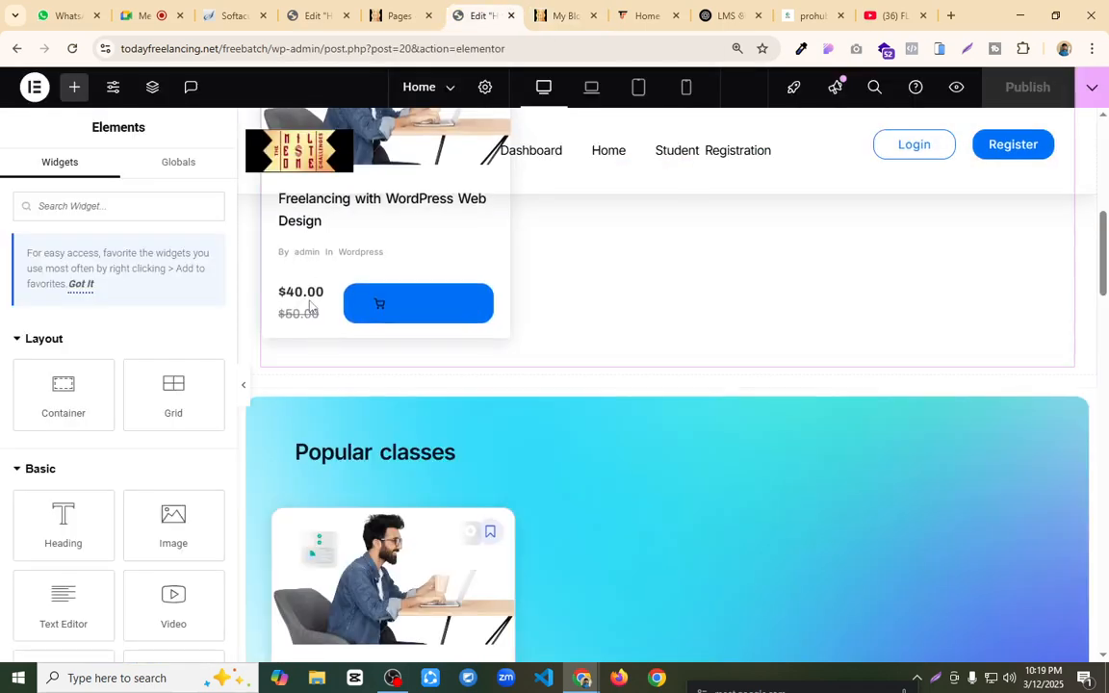
scroll(462, 395, "up", 4)
scroll(510, 386, "up", 3)
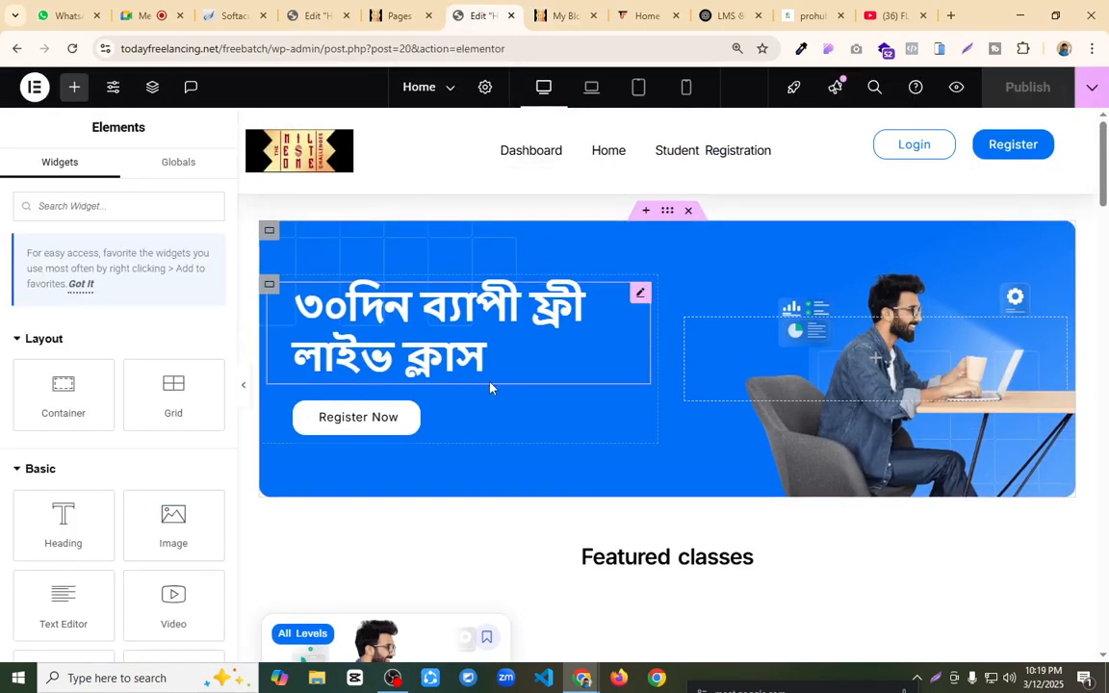
left_click(399, 9)
left_click(481, 14)
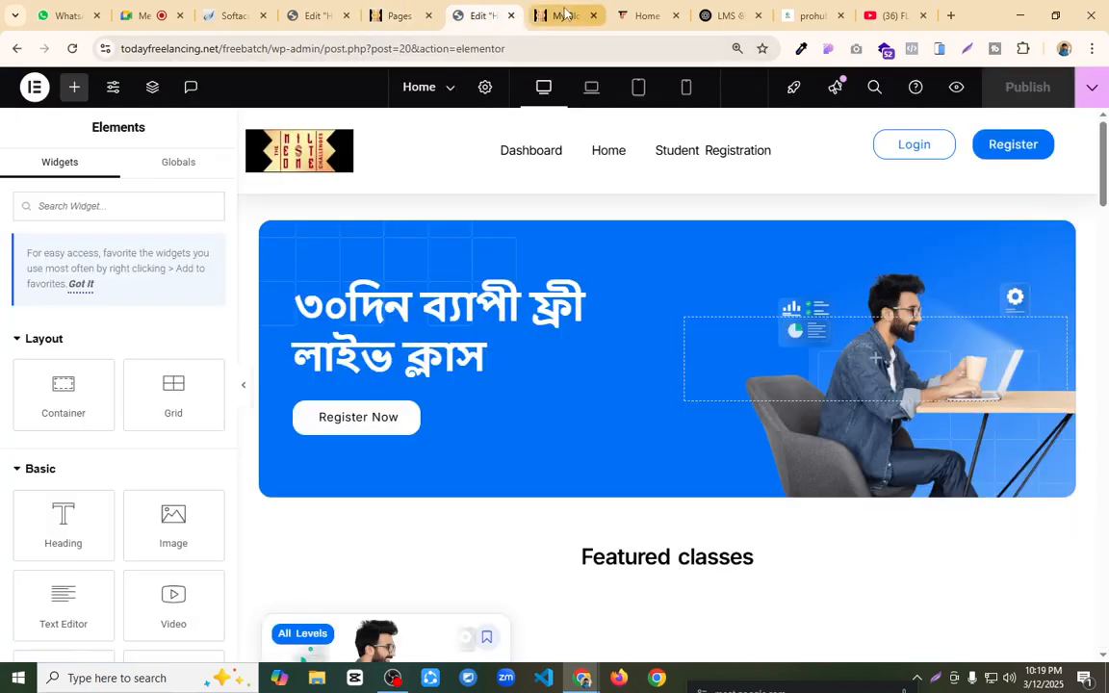
left_click(563, 15)
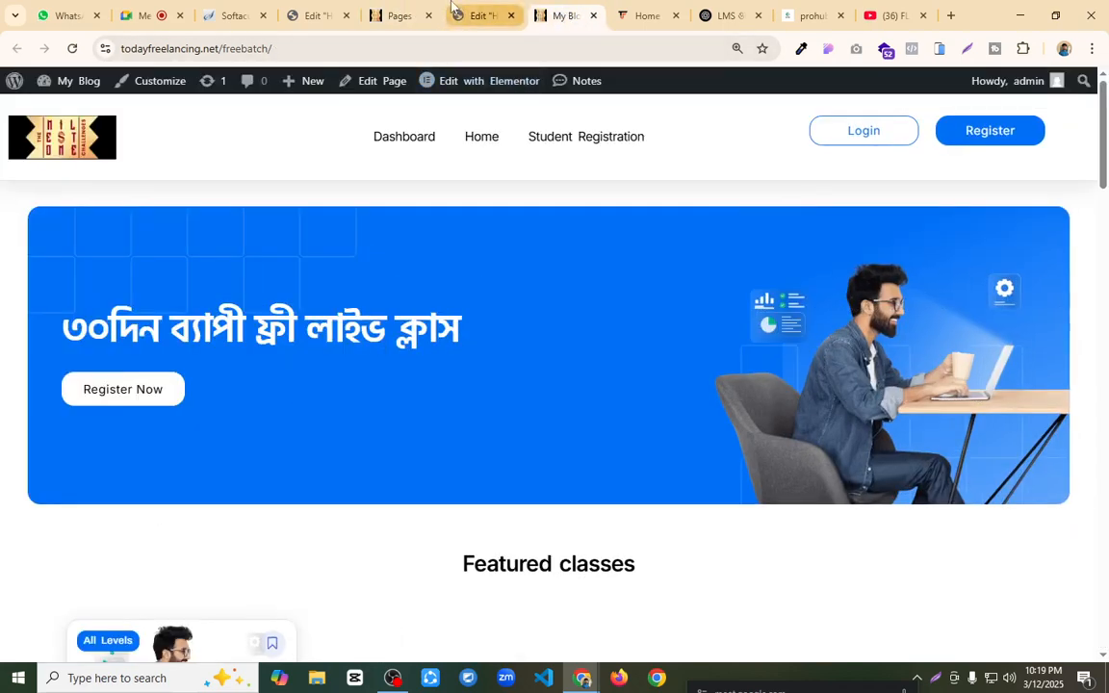
Step: In the header template, disable Sticky Element, set the motion effects Sticky option to None, and publish
left_click(318, 14)
left_click(198, 350)
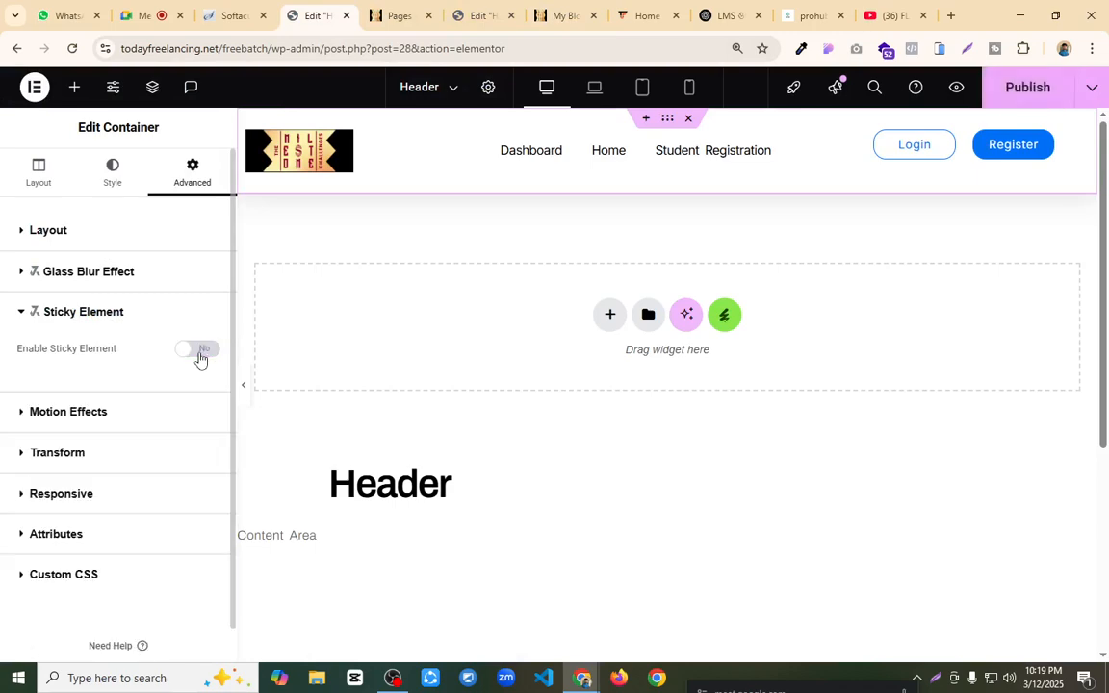
left_click(79, 414)
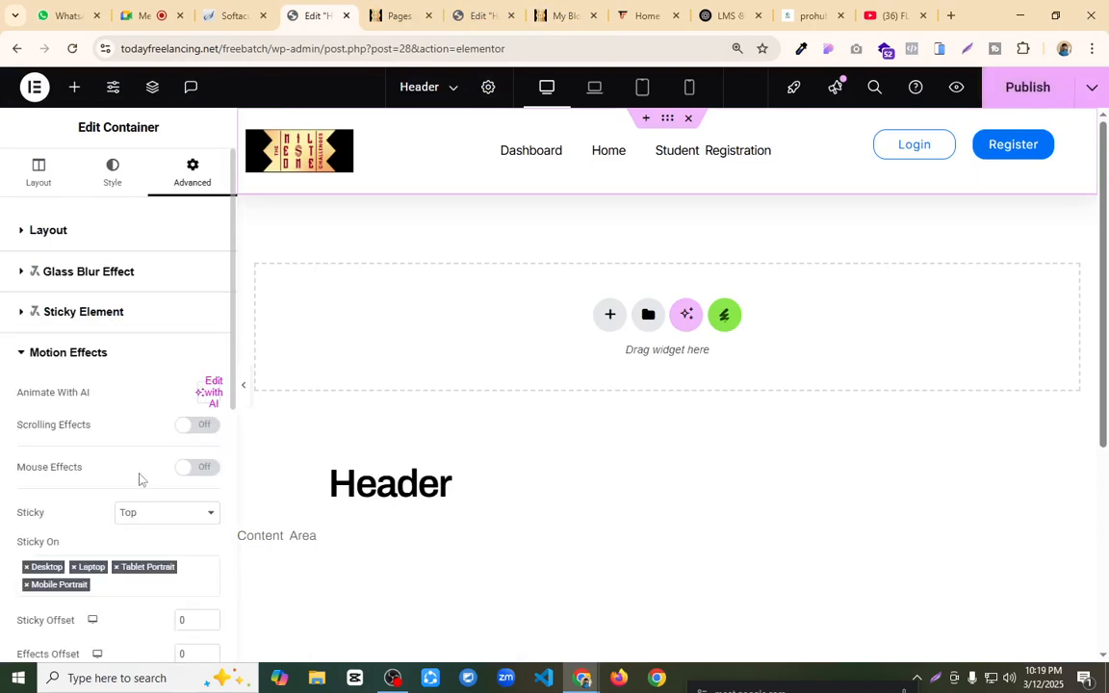
left_click(162, 514)
left_click(146, 533)
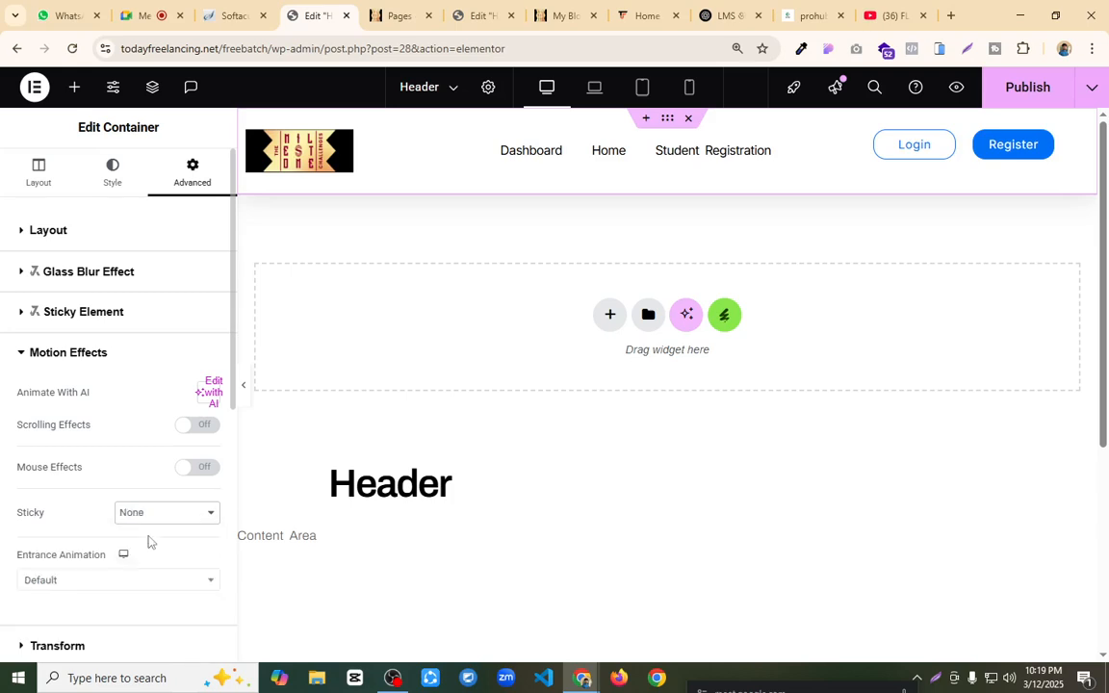
left_click(1030, 102)
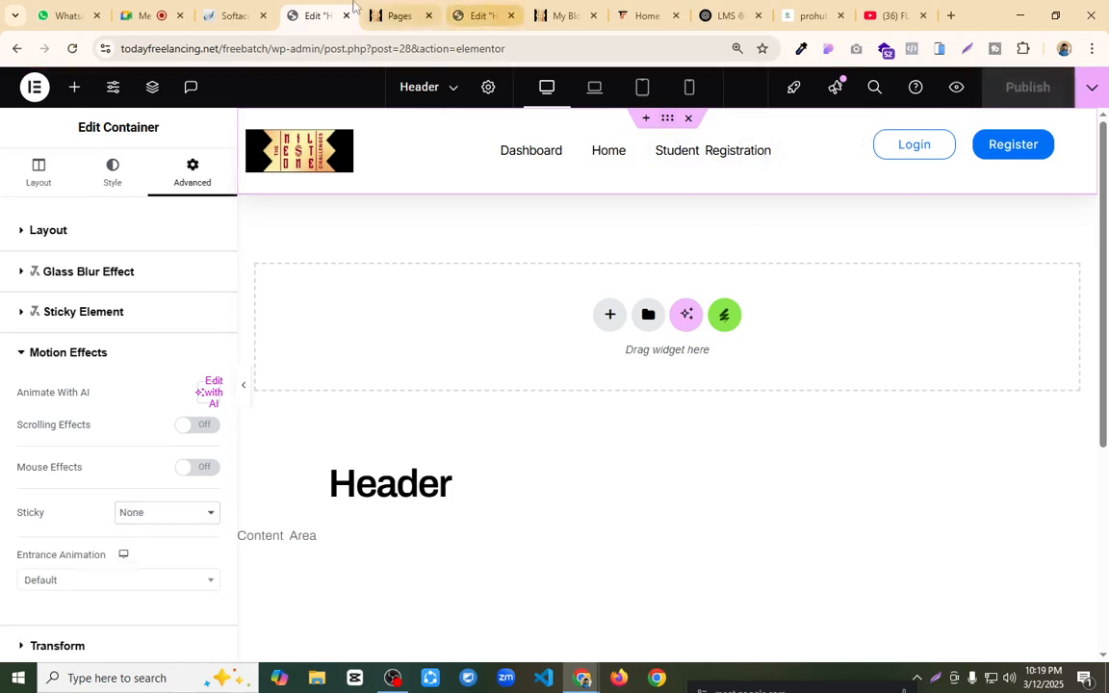
Step: Search the WordPress plugin directory for "header footer"
left_click(401, 14)
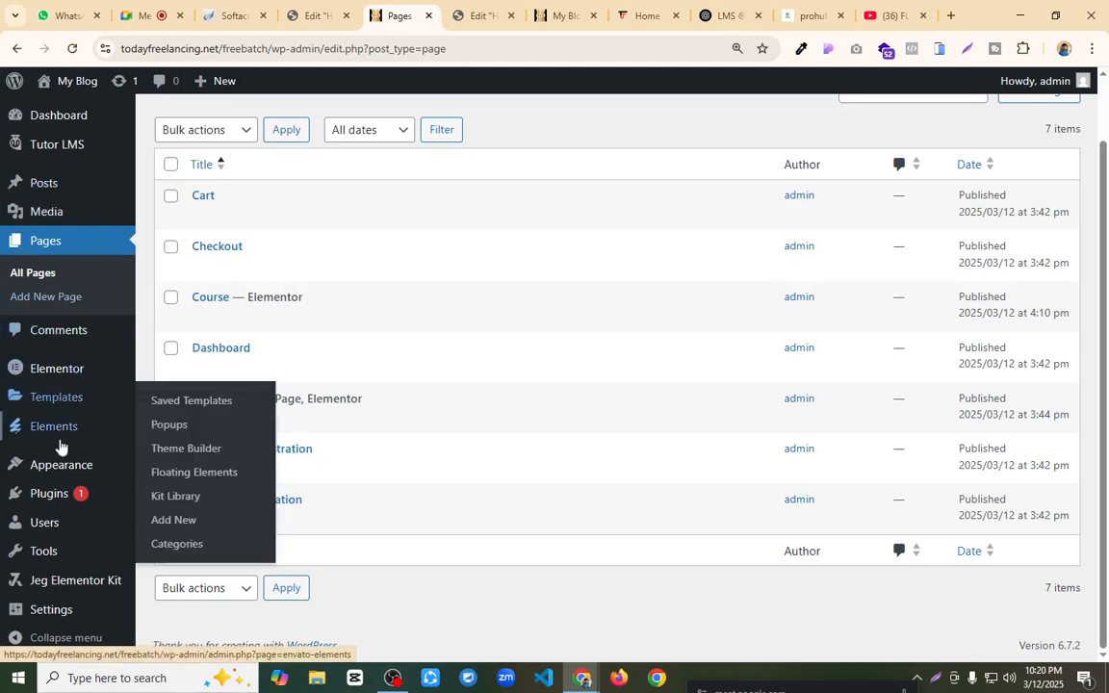
mouse_move(102, 504)
left_click(191, 521)
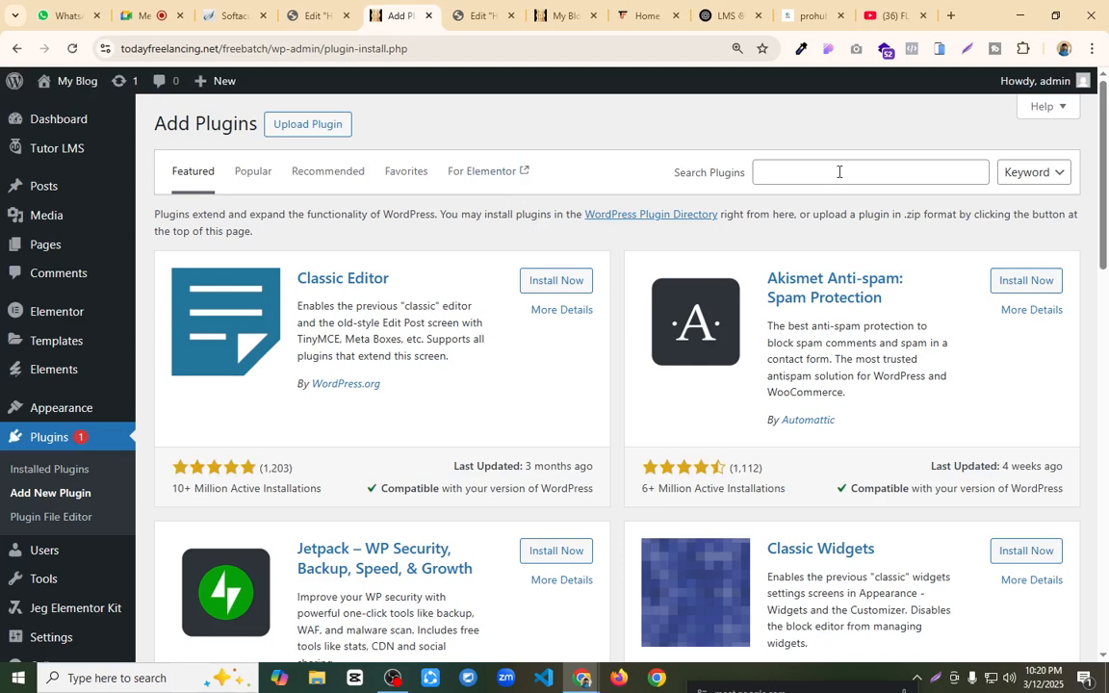
left_click(840, 172)
type("header fo")
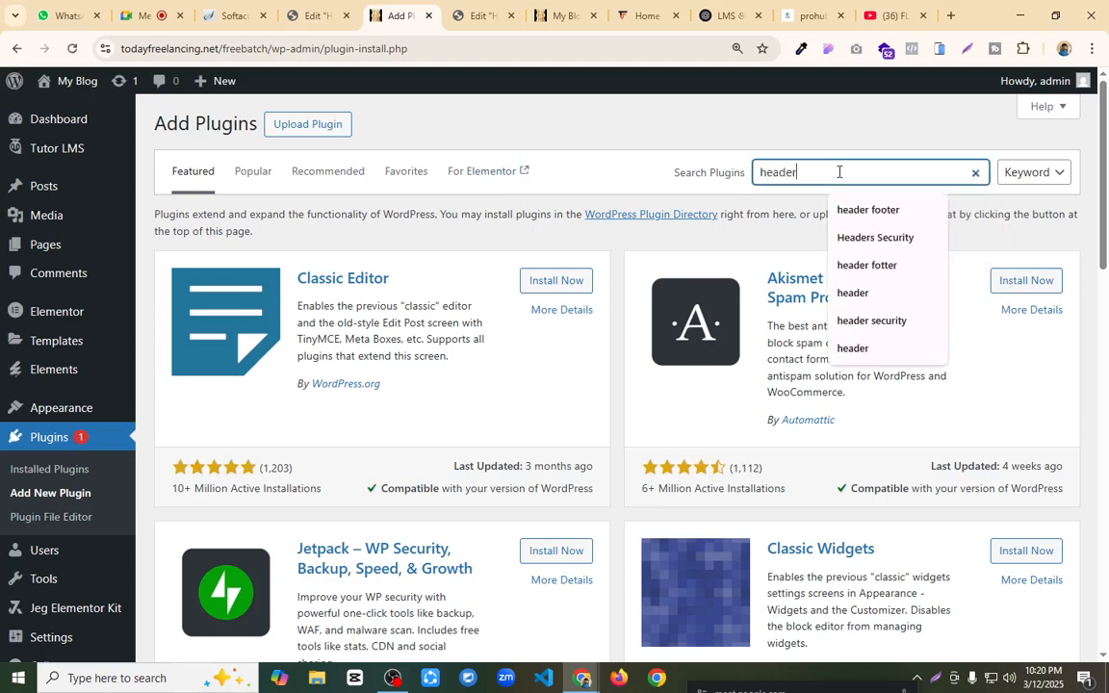
type("oter")
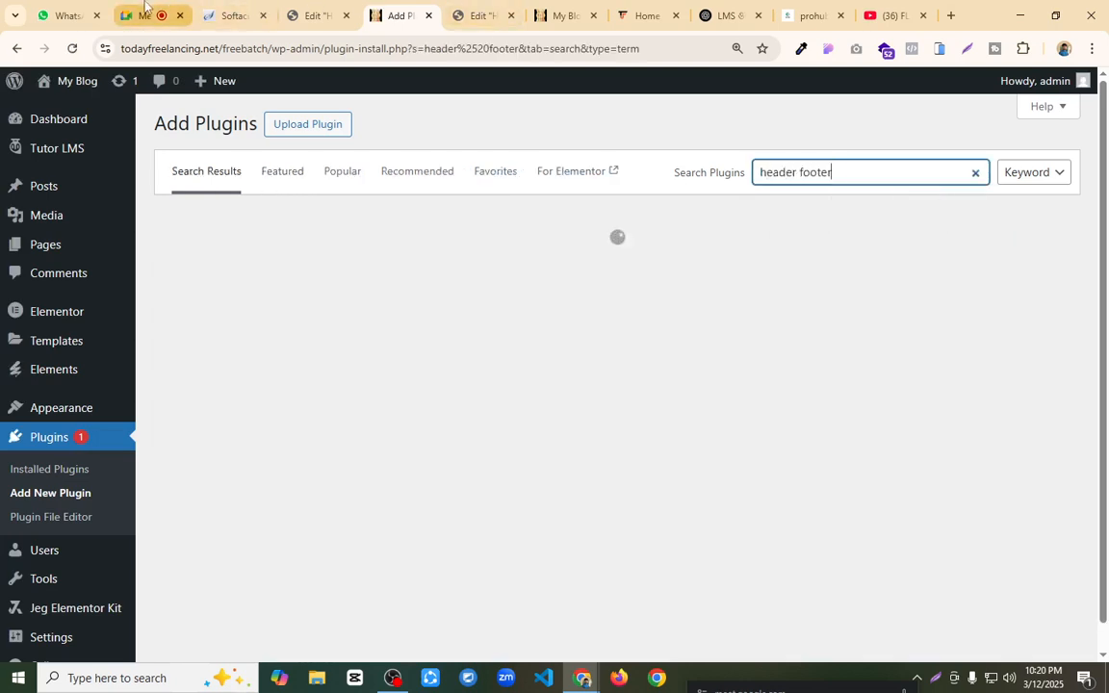
left_click(142, 16)
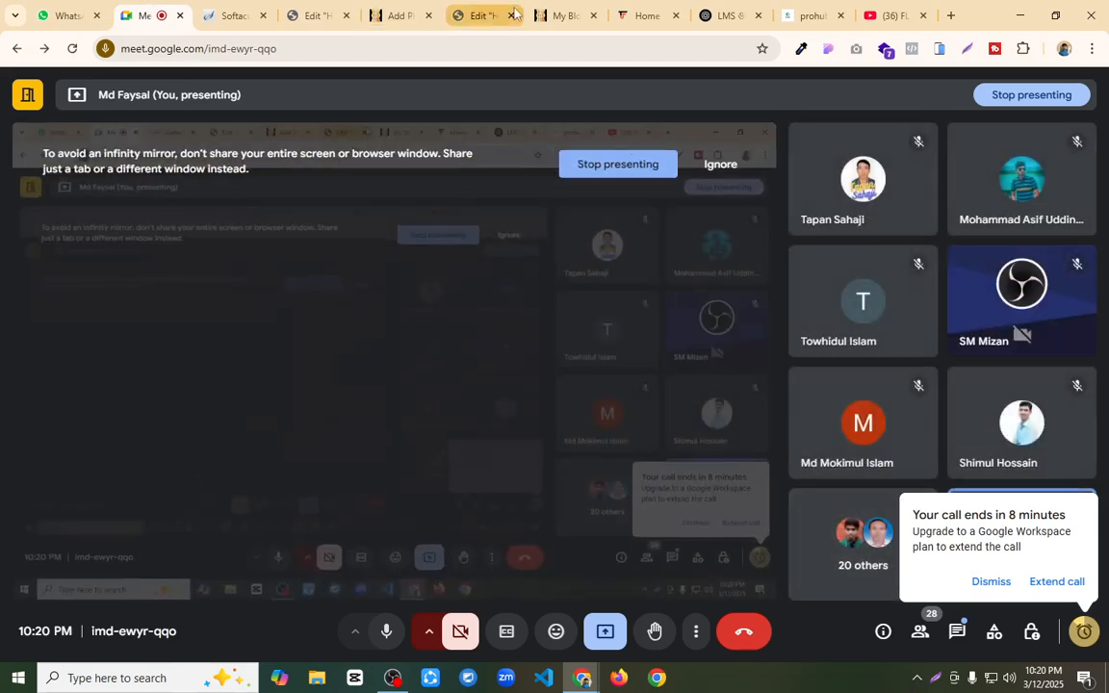
left_click(631, 12)
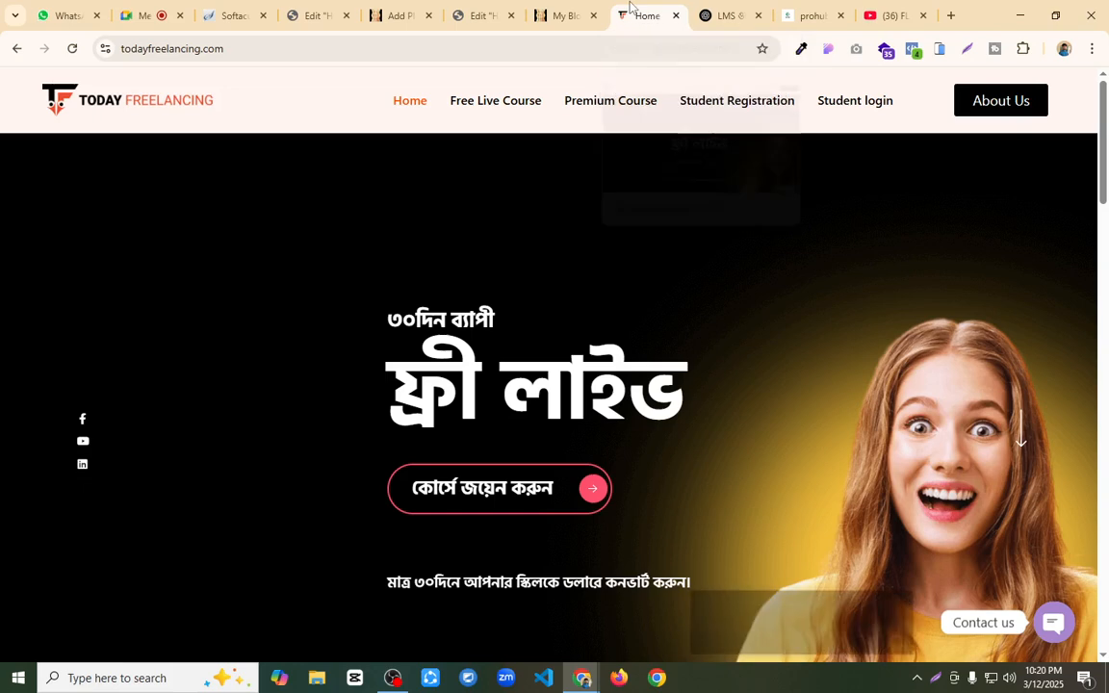
left_click(551, 9)
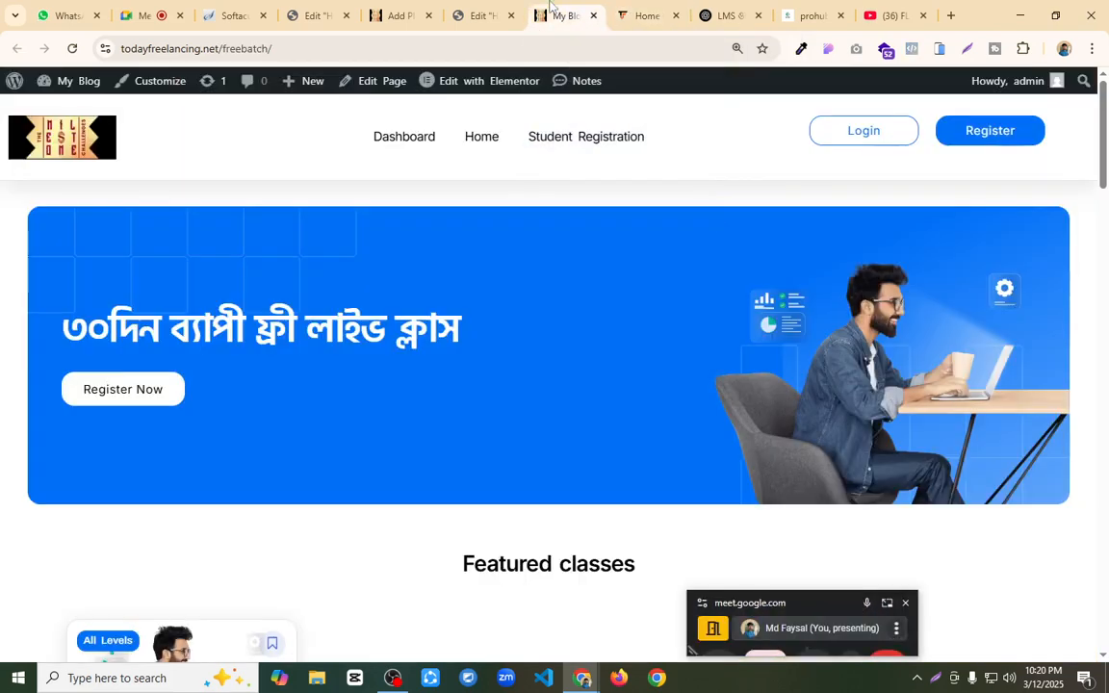
left_click(476, 11)
Step: Install and activate the Ultimate Addons for Elementor plugin (formerly Elementor Header & Footer Builder)
left_click_drag(400, 14, 327, 14)
left_click(544, 269)
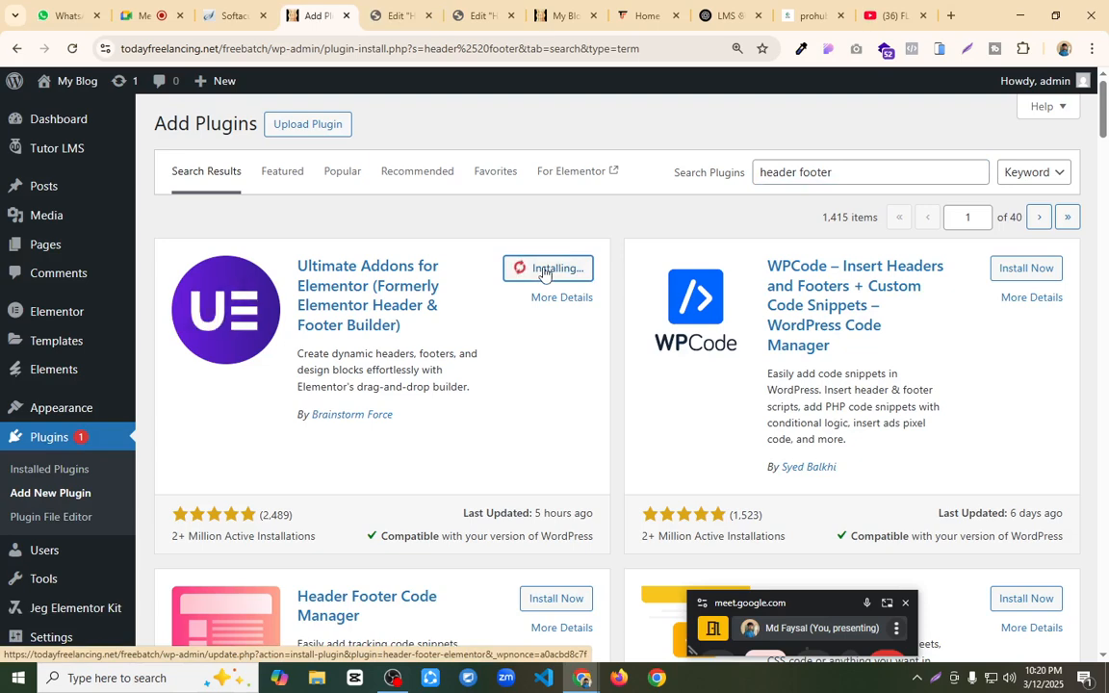
left_click(557, 272)
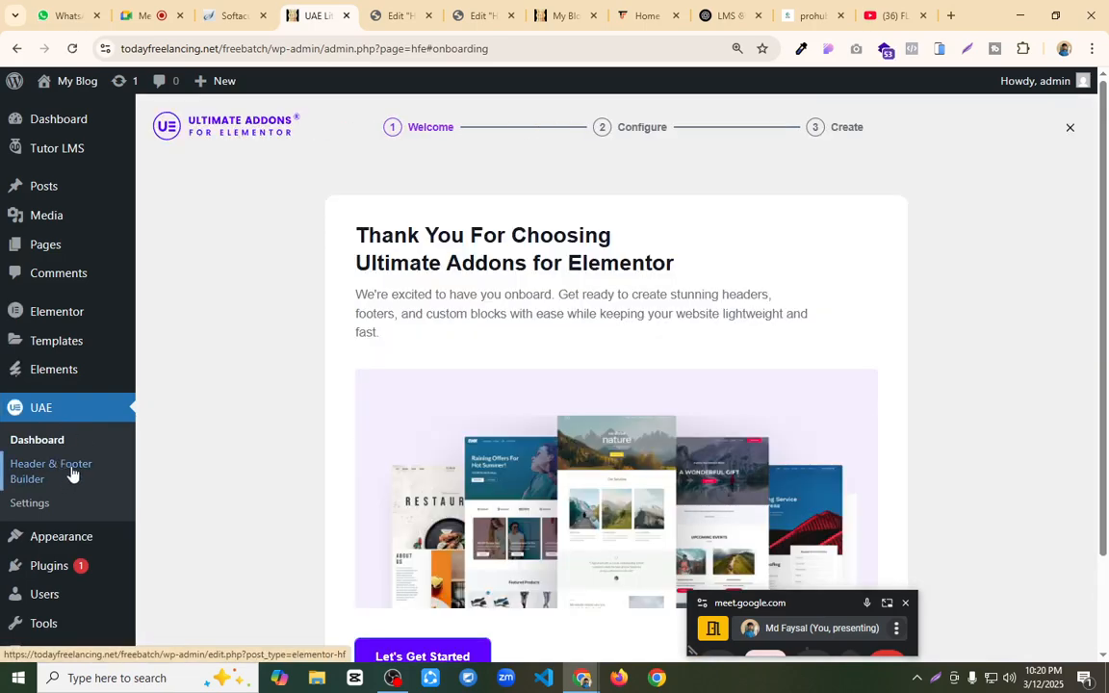
Step: Create a new template titled "header" in the UAE Header & Footer Builder with the template type Header
left_click(71, 471)
left_click(424, 186)
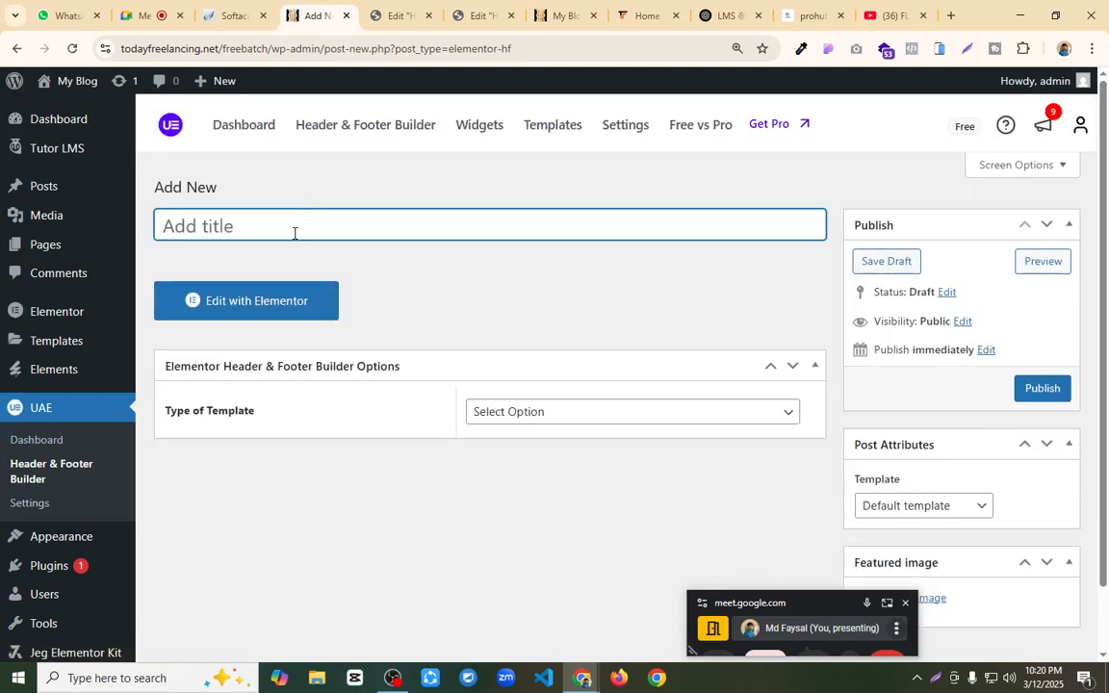
type("header")
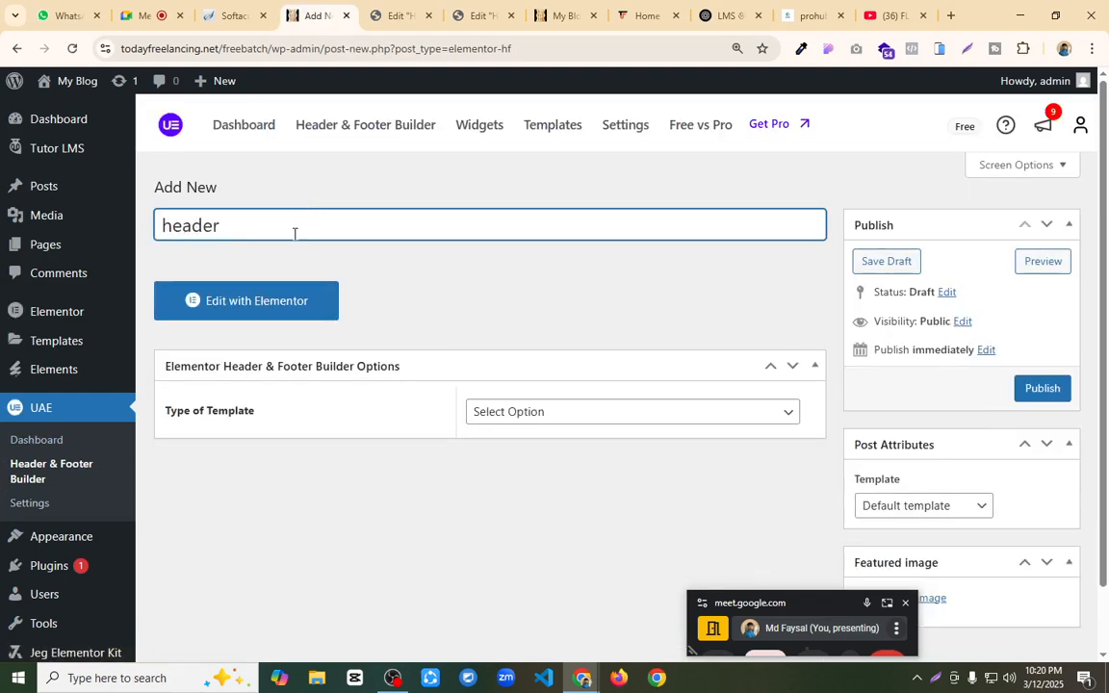
left_click(603, 411)
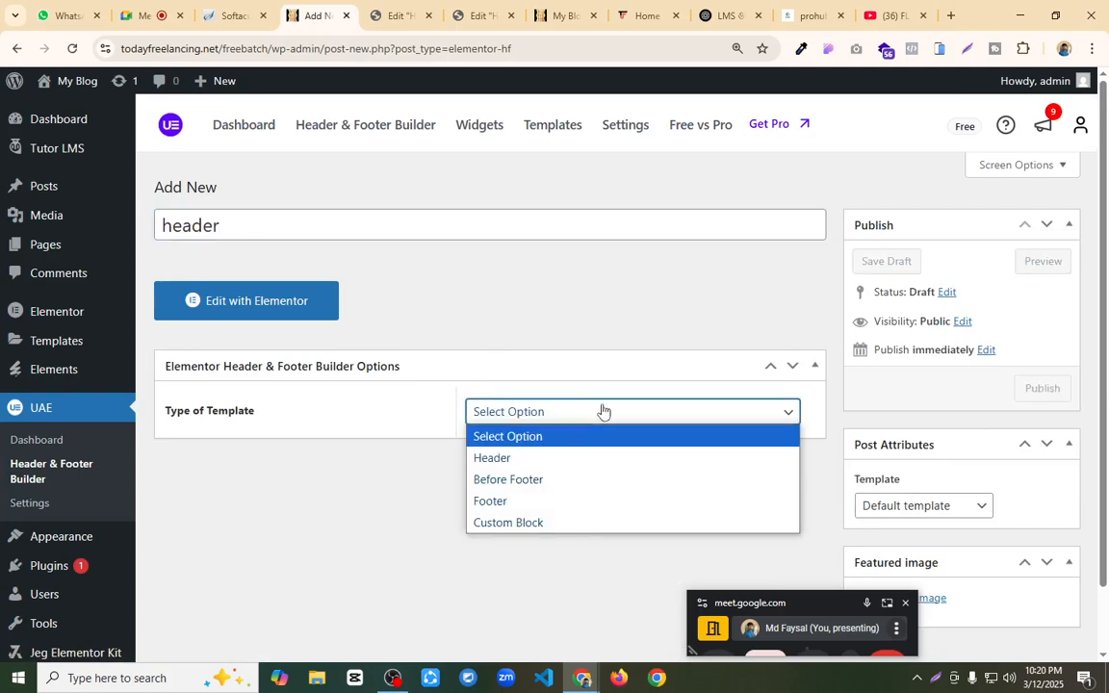
left_click(541, 468)
scroll(562, 416, "down", 1)
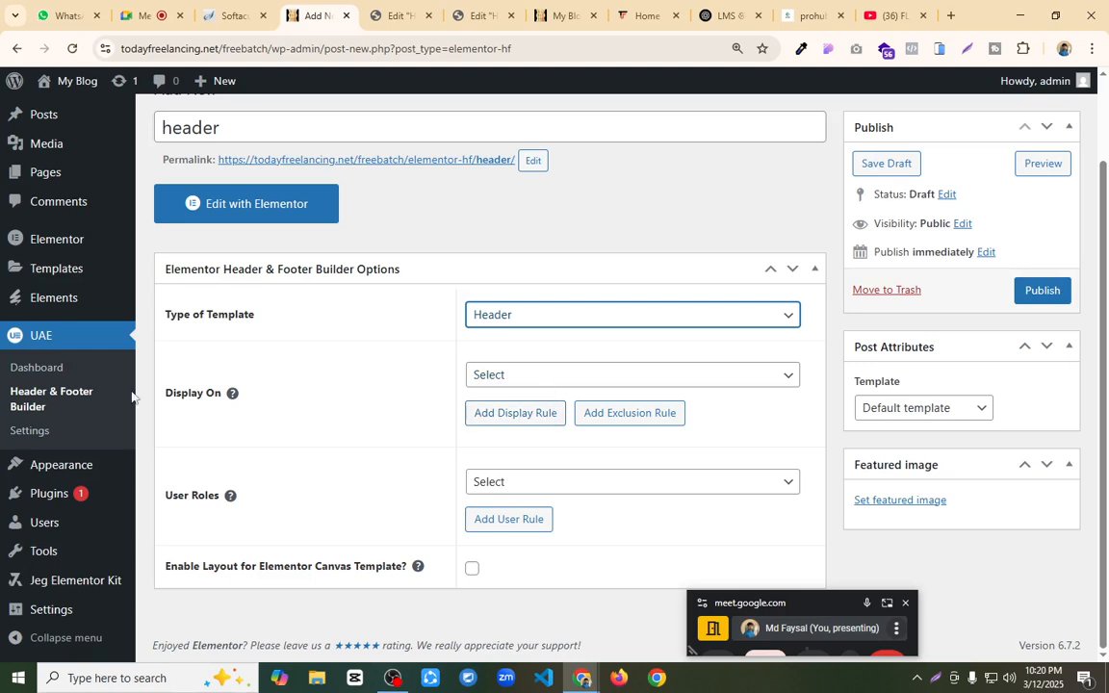
Step: Set the header to display on Entire Website for All user roles with the Elementor Full Width template, and publish it
left_click(502, 376)
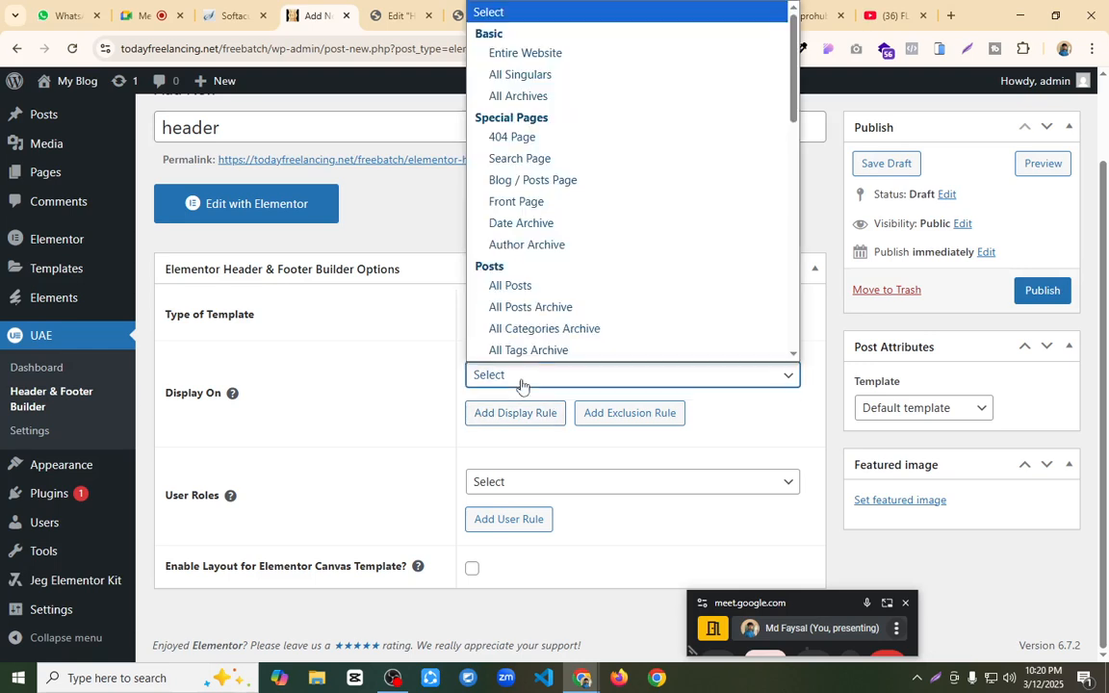
left_click(541, 53)
left_click(619, 485)
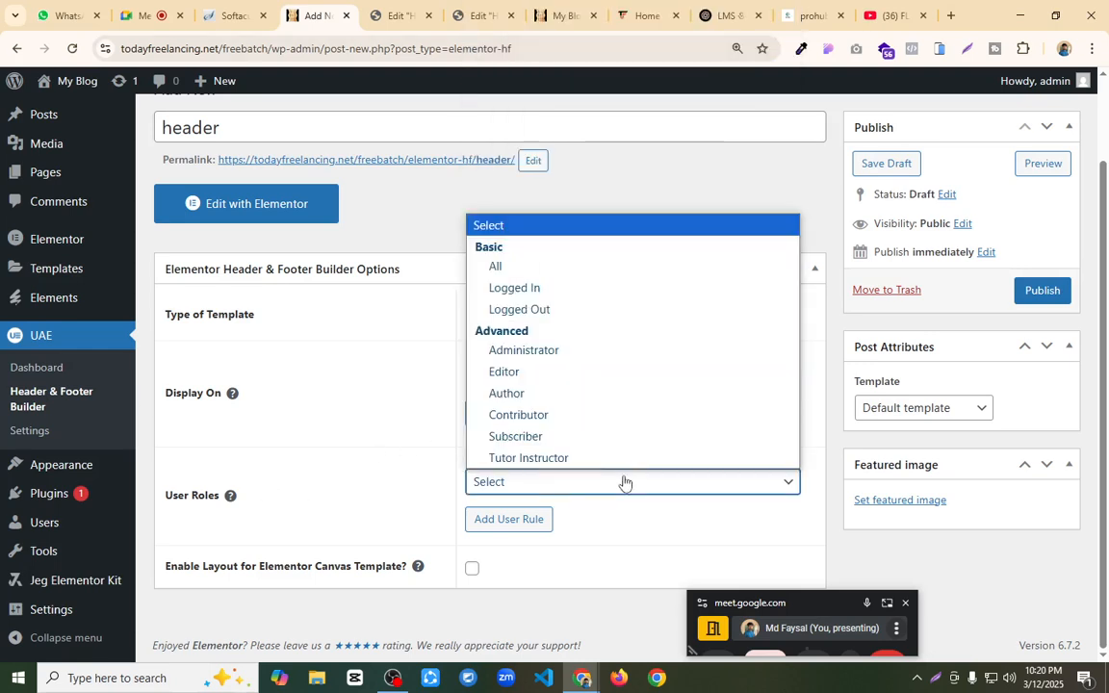
left_click(542, 269)
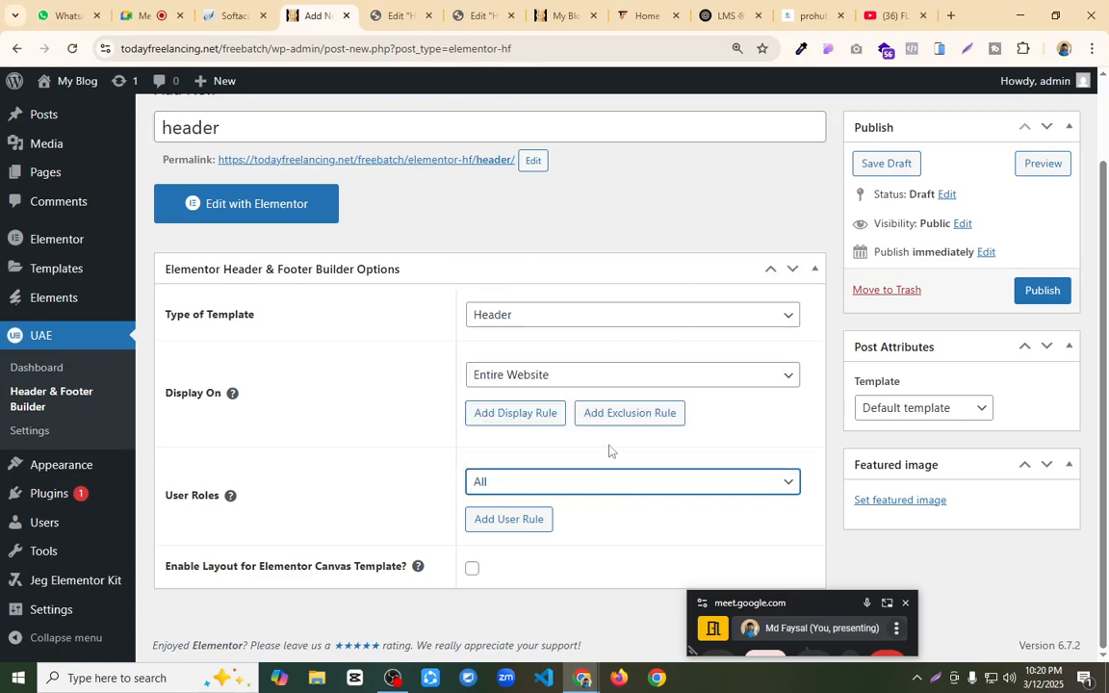
left_click(949, 408)
left_click(948, 474)
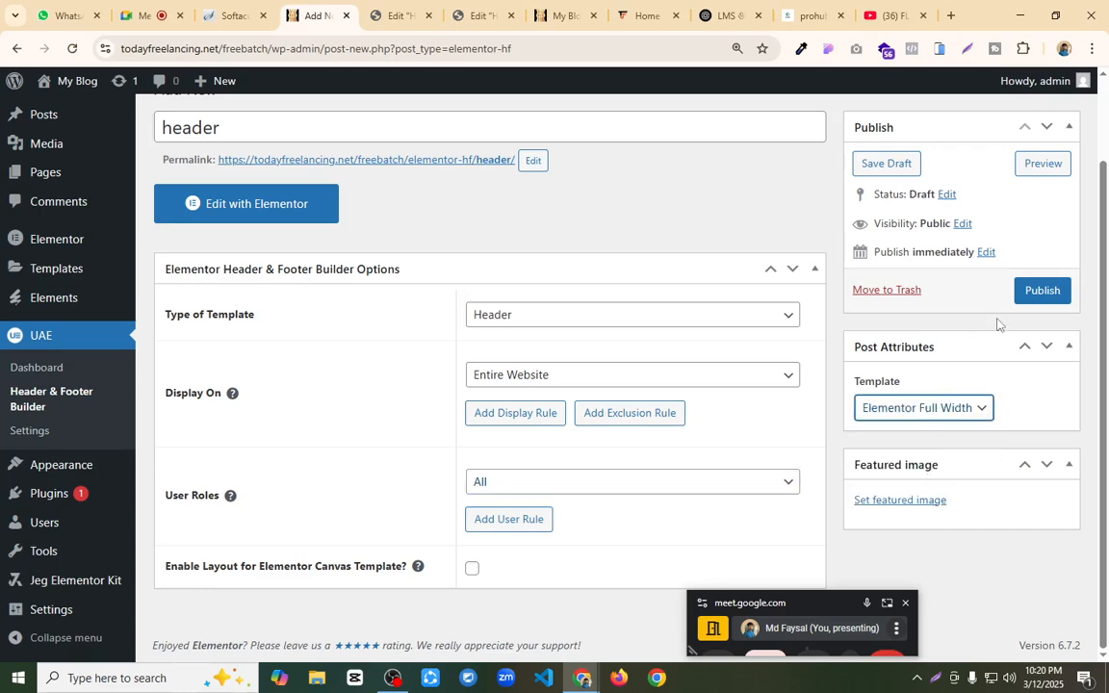
left_click(1041, 294)
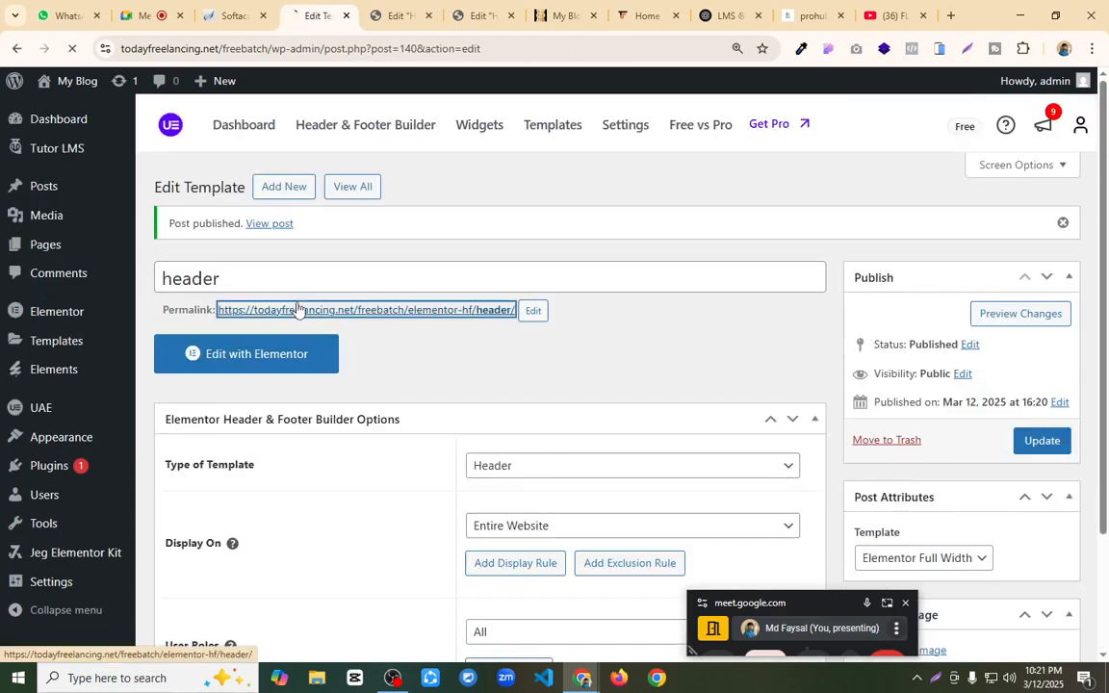
Step: Try to open the newly published header template in the Elementor editor
left_click(295, 307)
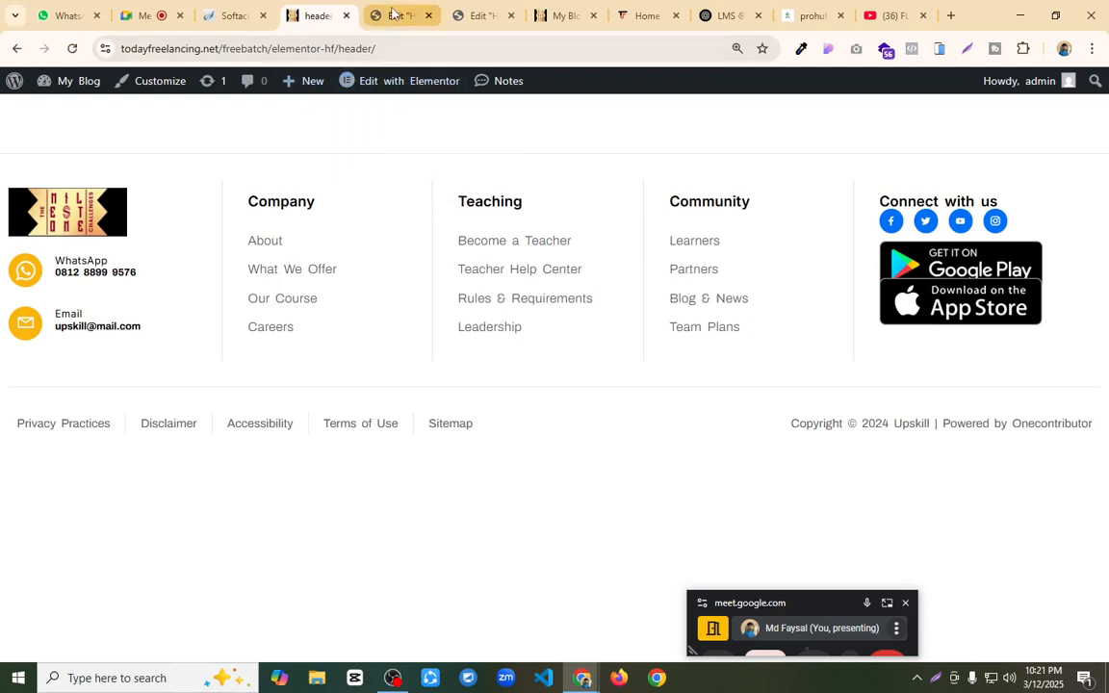
mouse_move(419, 85)
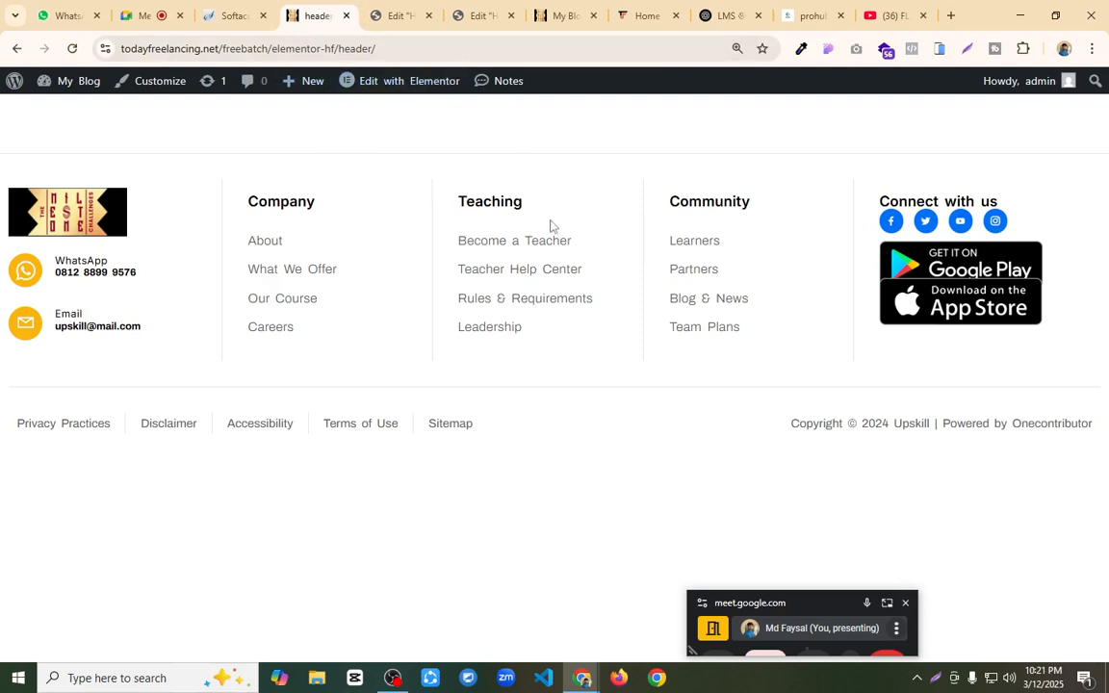
left_click(72, 48)
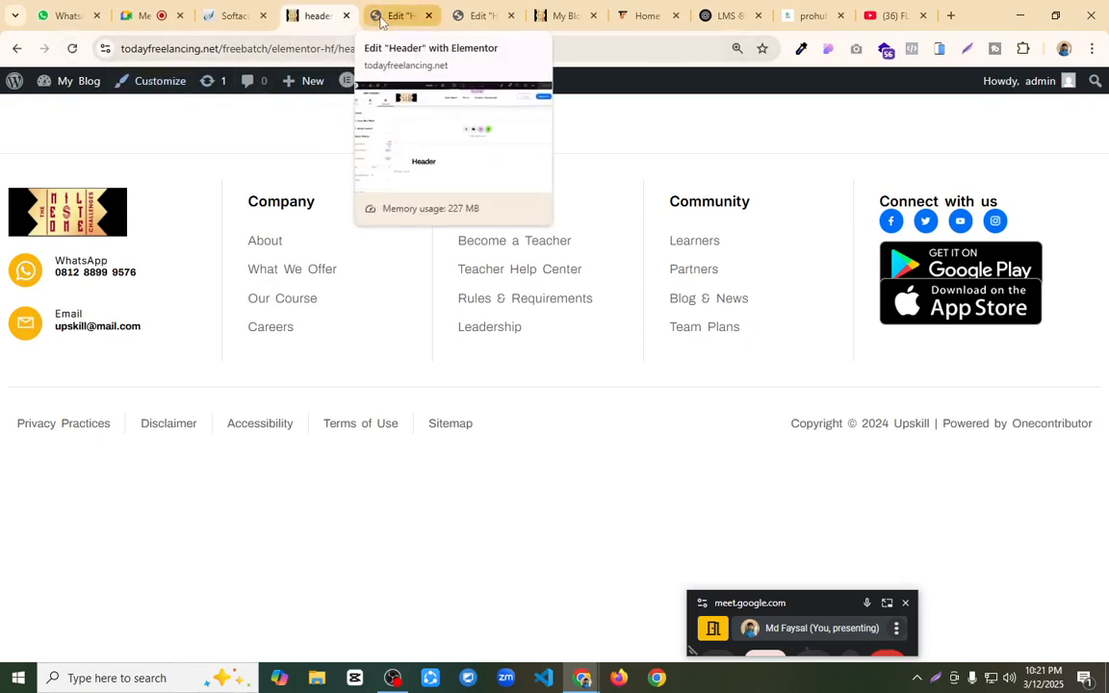
left_click(16, 49)
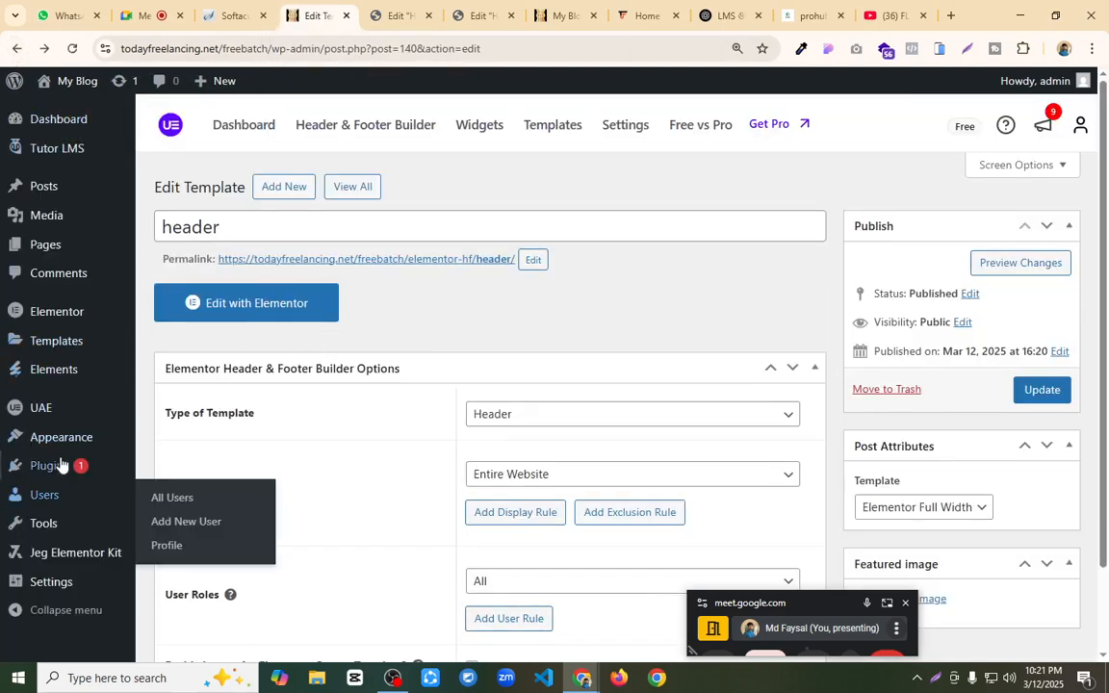
Step: From the UAE Header & Footer Builder list, open the "header" template for editing with Elementor
mouse_move(87, 412)
left_click(159, 435)
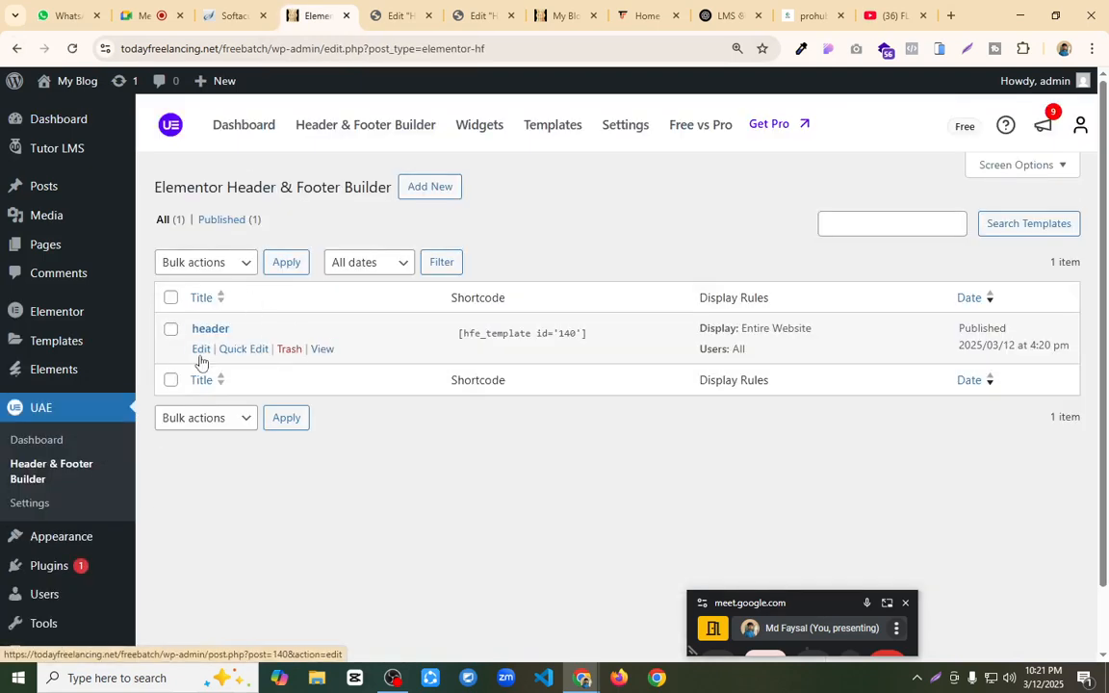
left_click(198, 350)
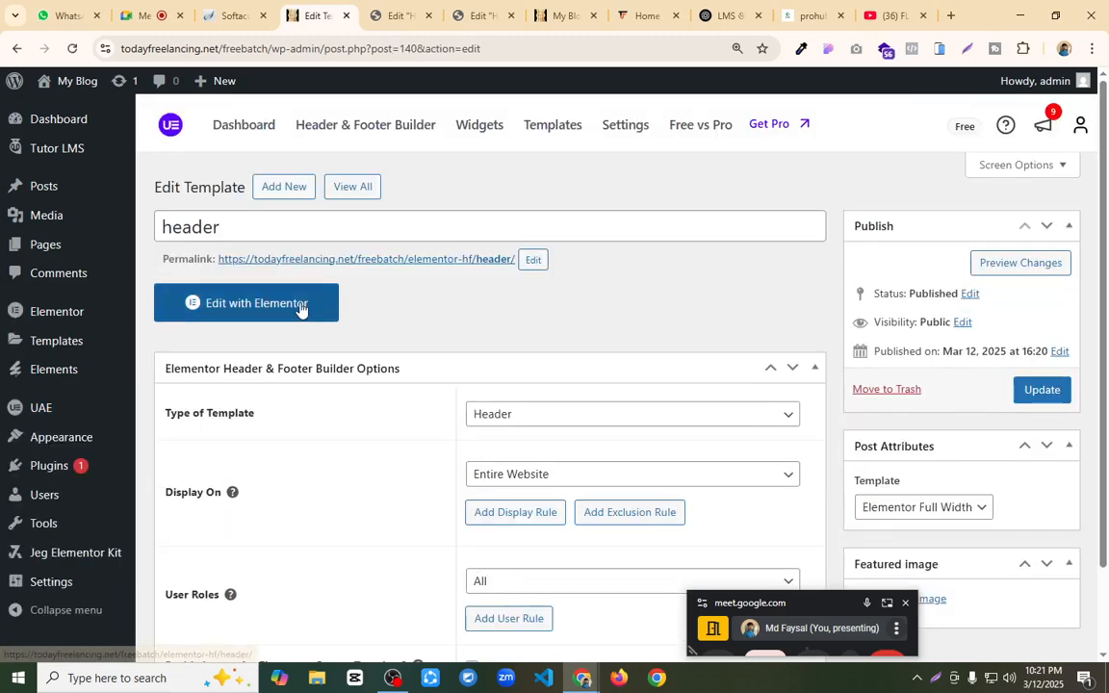
left_click(299, 306)
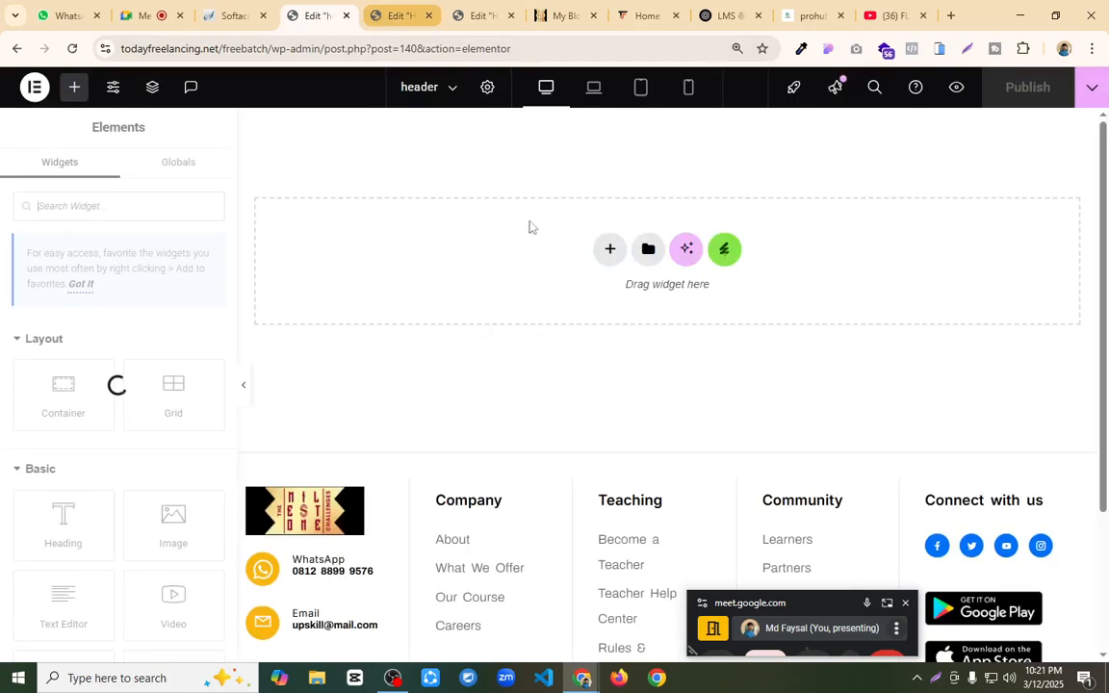
Step: Copy the main container from the Theme Builder Header template into the empty UAE header template and publish it
left_click(464, 15)
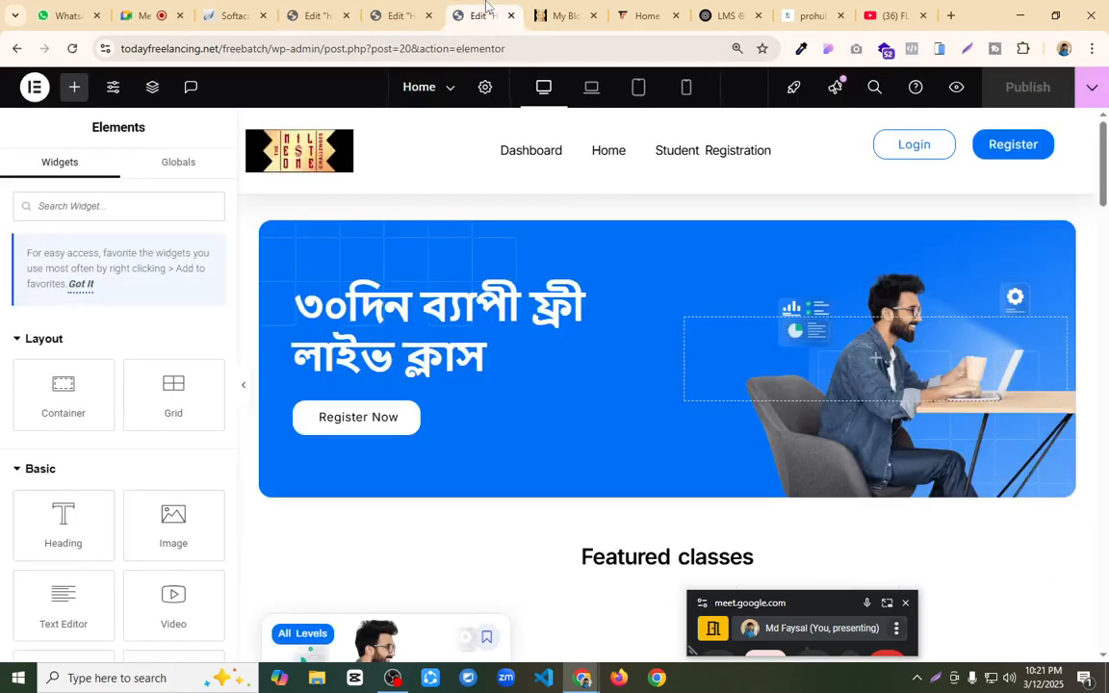
left_click(394, 15)
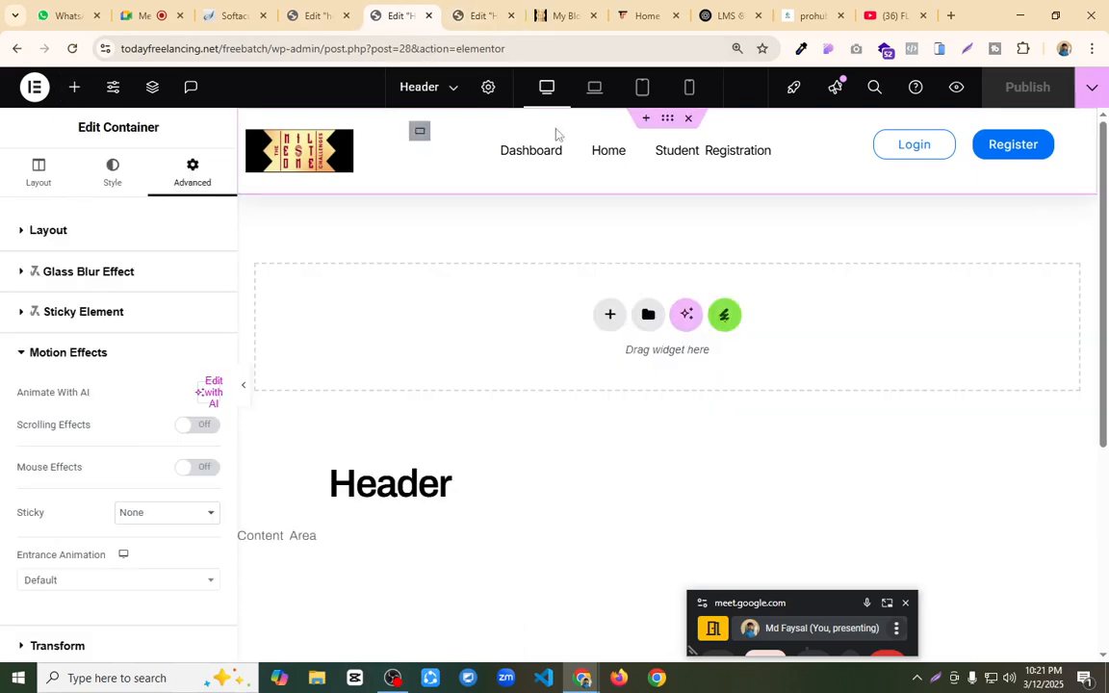
right_click(666, 120)
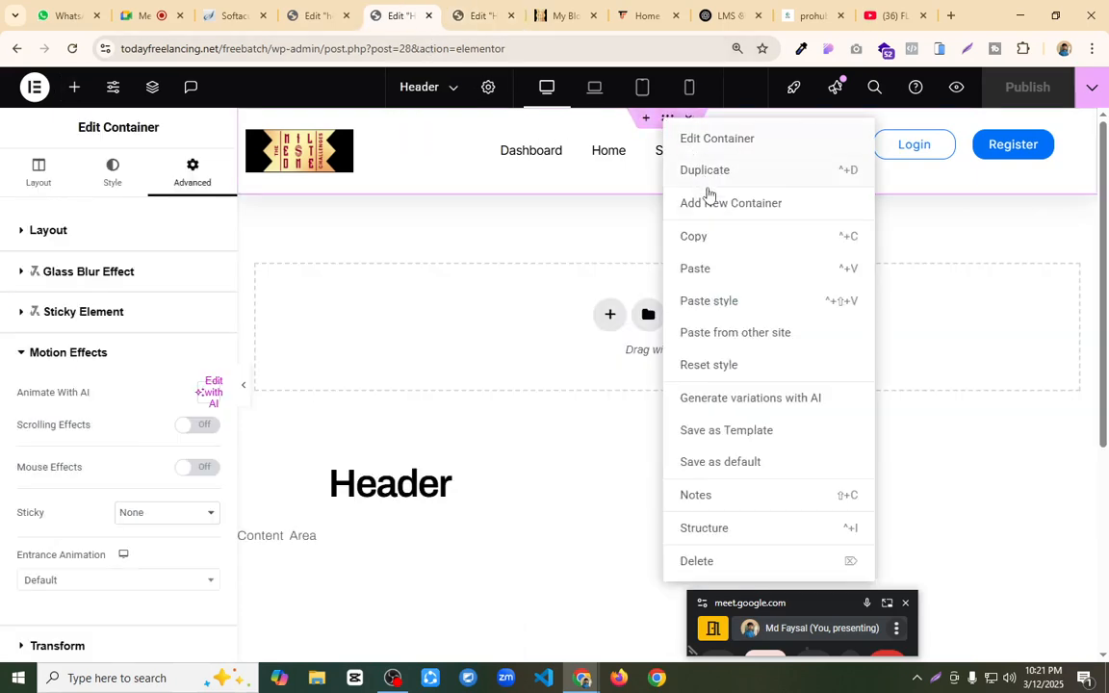
left_click(711, 237)
left_click(318, 15)
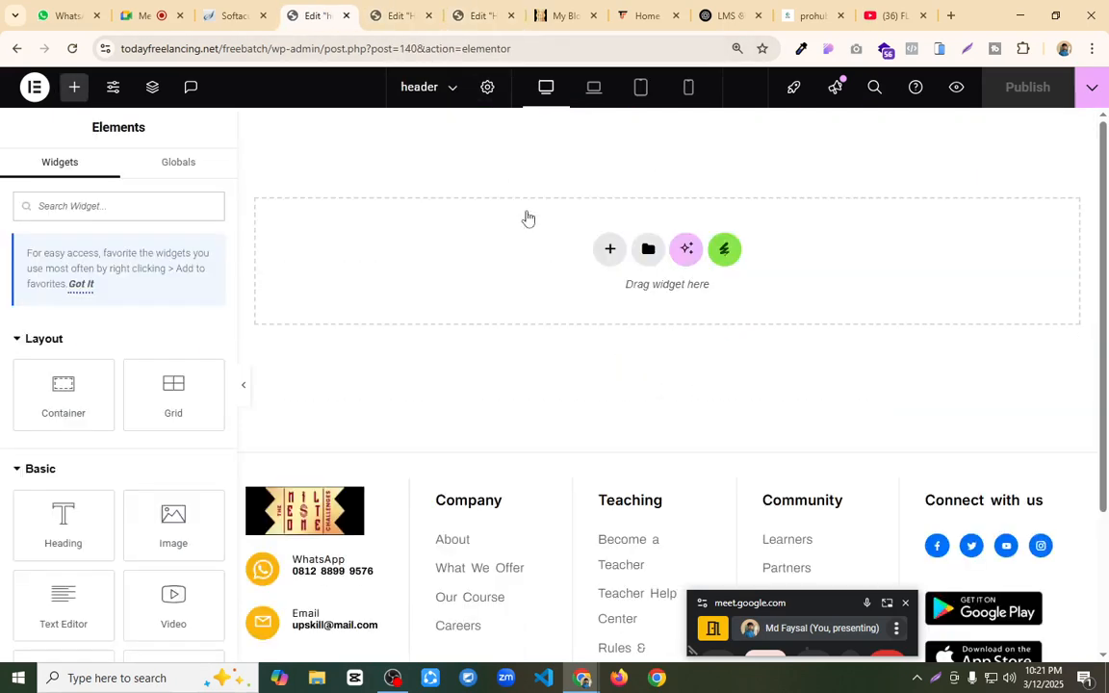
right_click(553, 246)
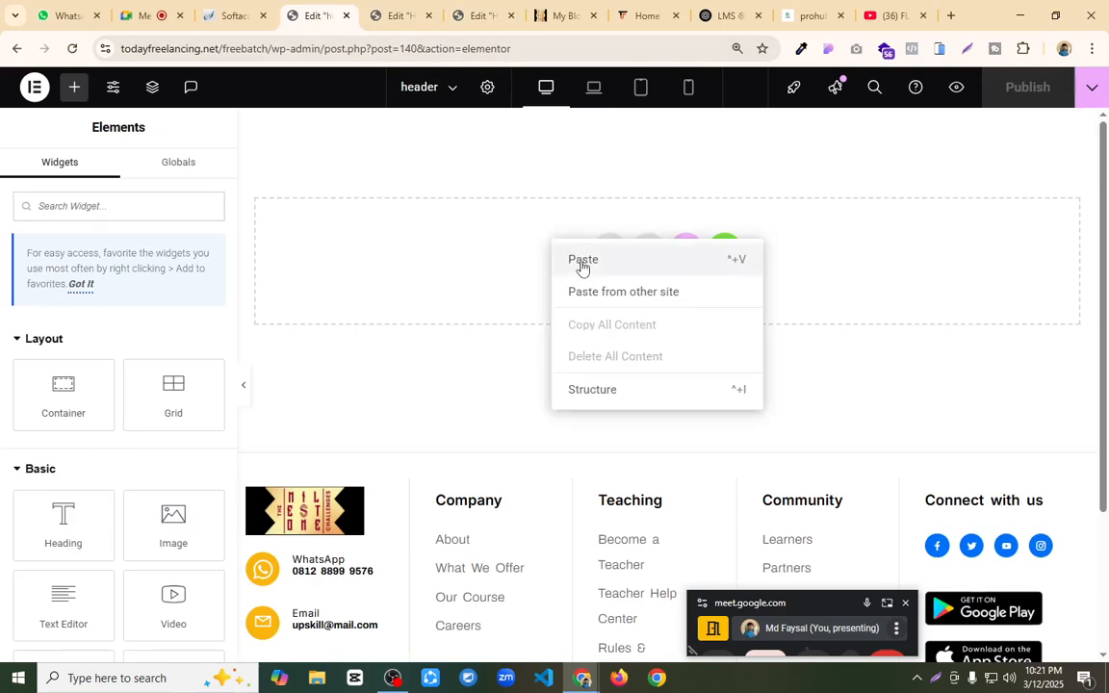
left_click(587, 259)
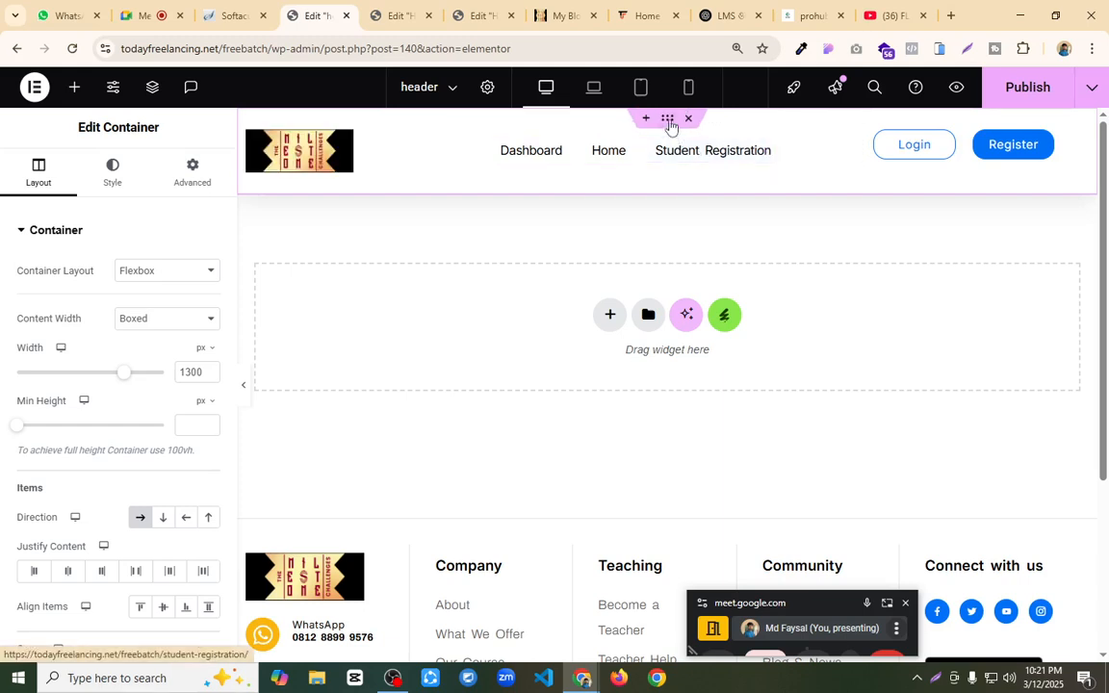
left_click(1011, 93)
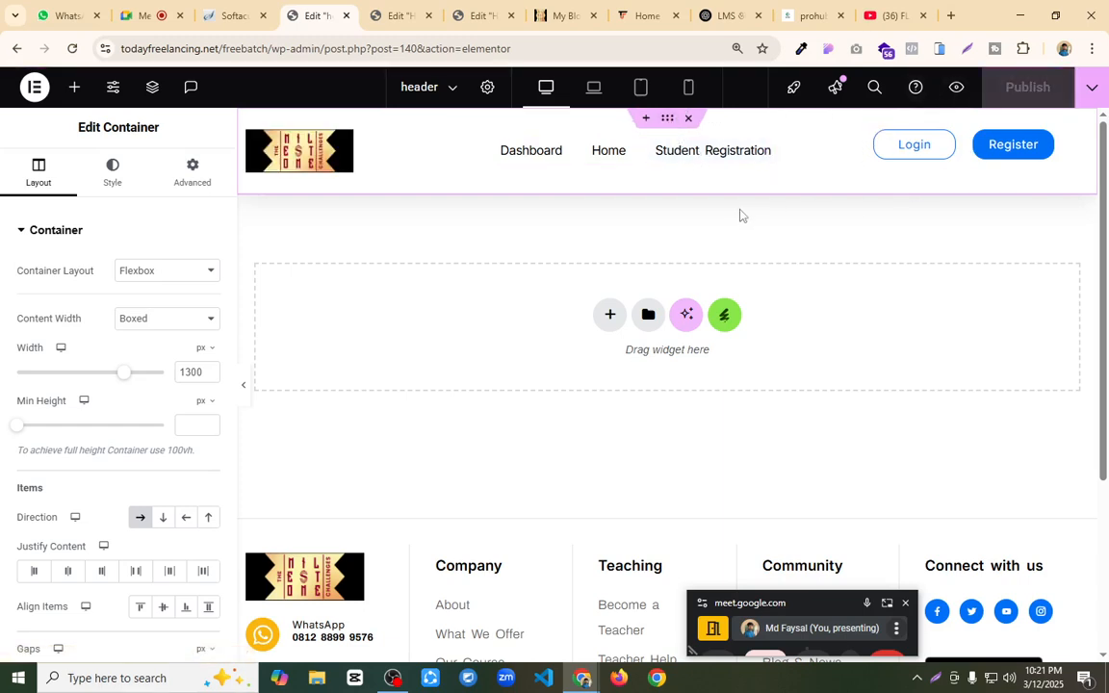
Step: Delete the header container from the original Header template and return to the Theme Builder's header list
left_click(400, 15)
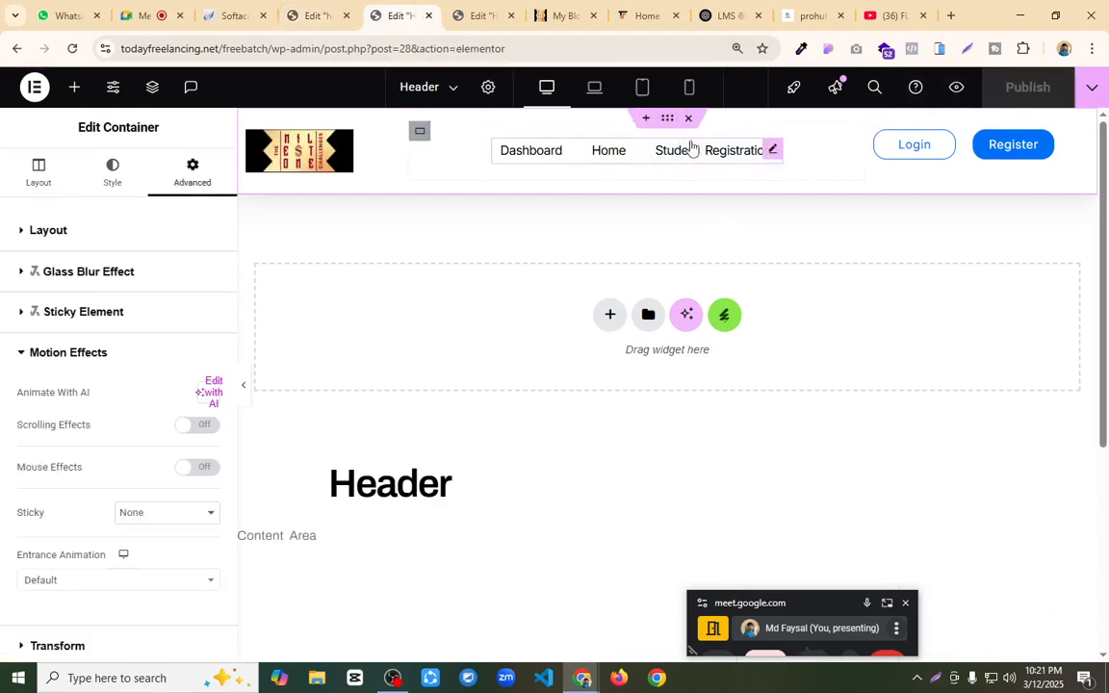
key("Delete")
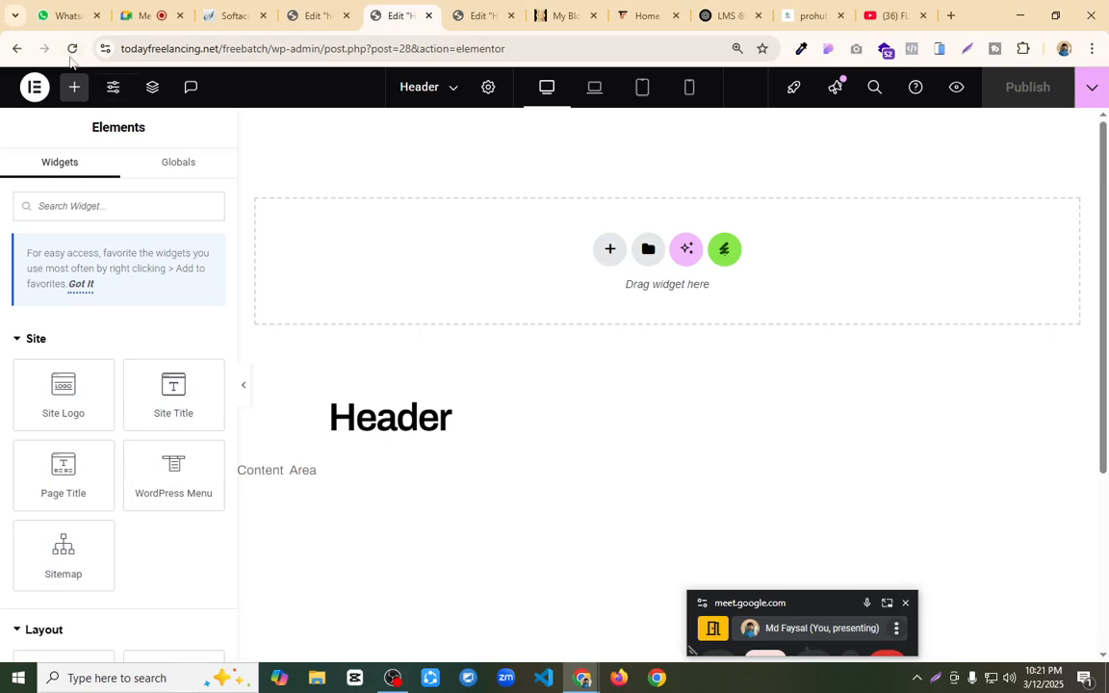
left_click(18, 49)
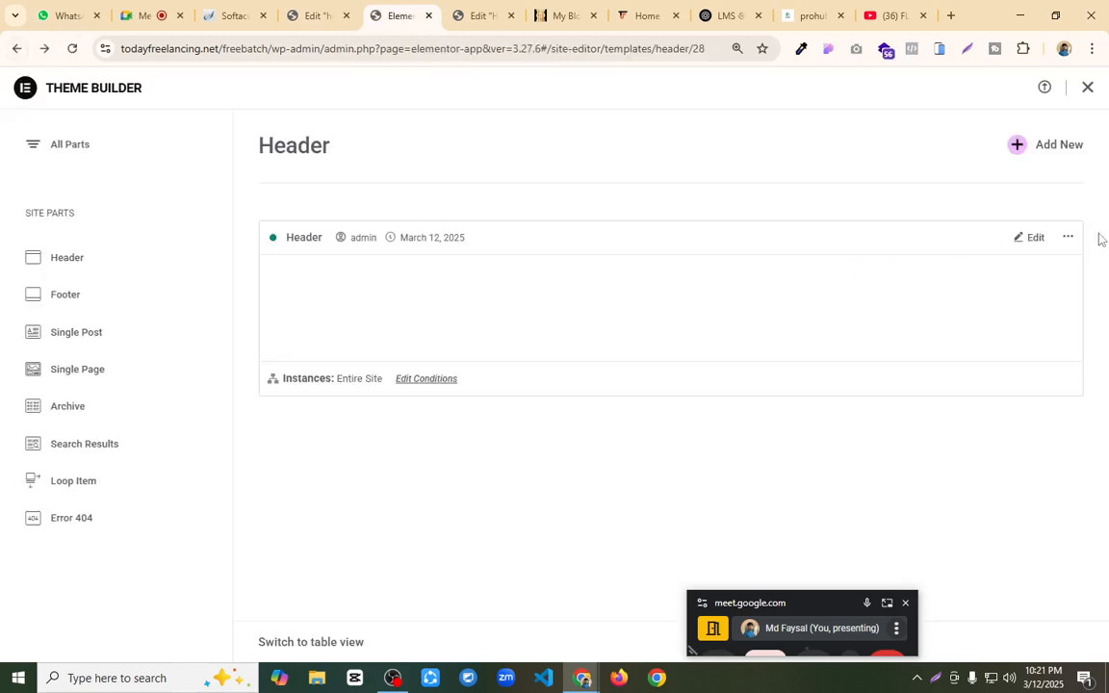
Step: Move the emptied Header template to the trash in the Theme Builder and close the leftover header tabs
left_click(1068, 238)
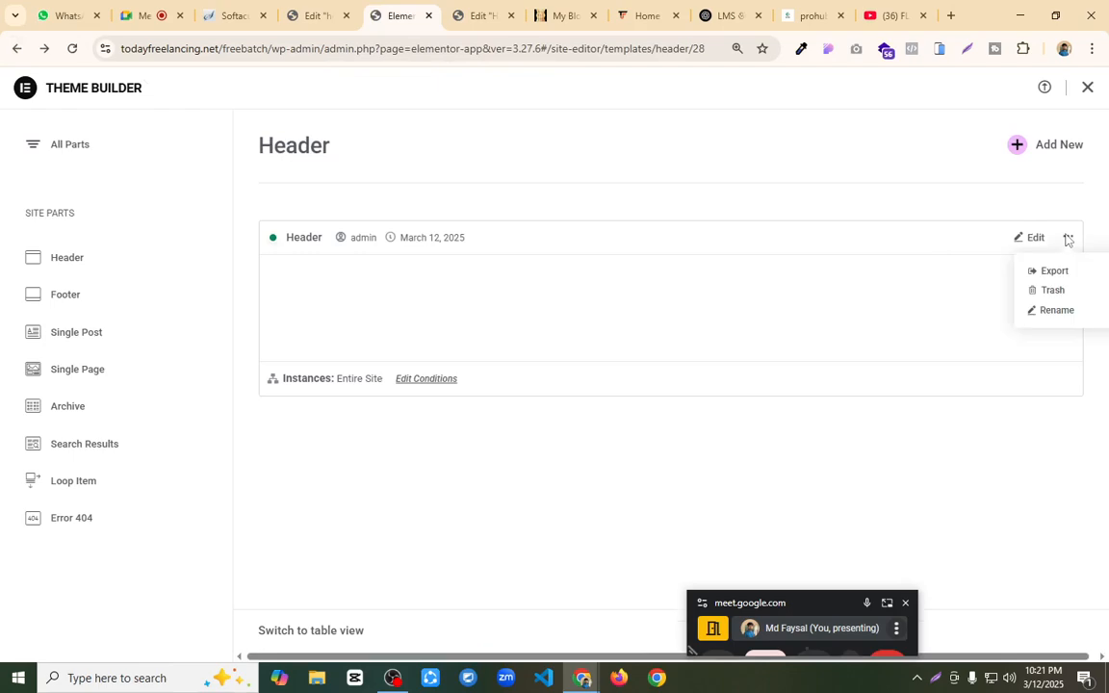
left_click(1053, 291)
left_click(628, 413)
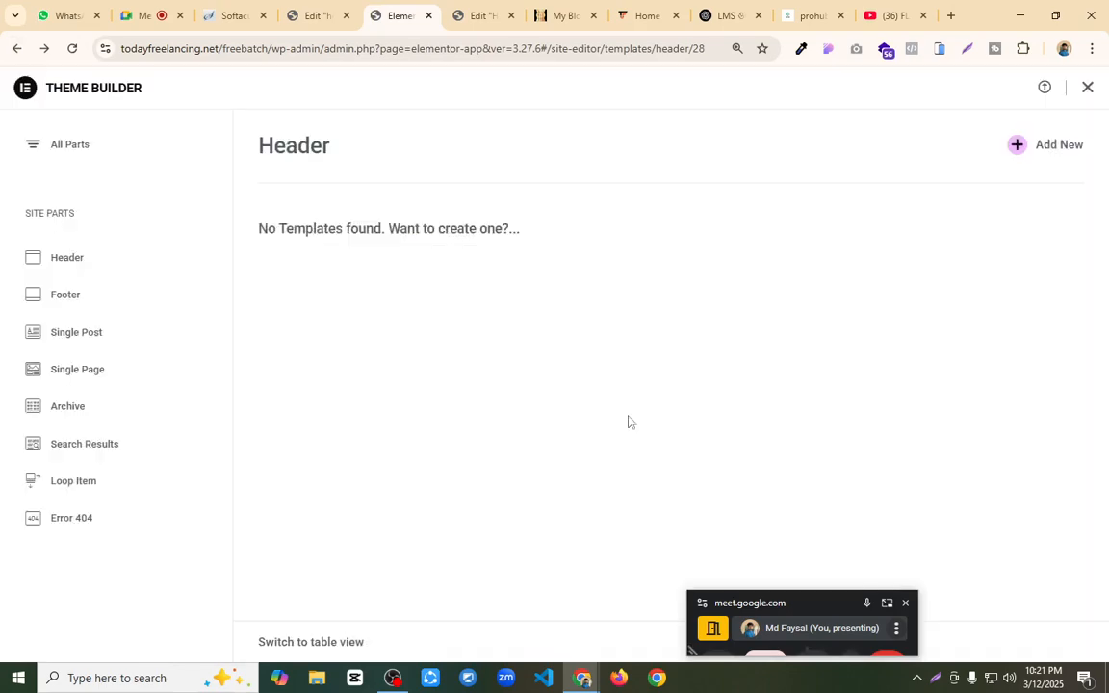
left_click(429, 16)
left_click(428, 16)
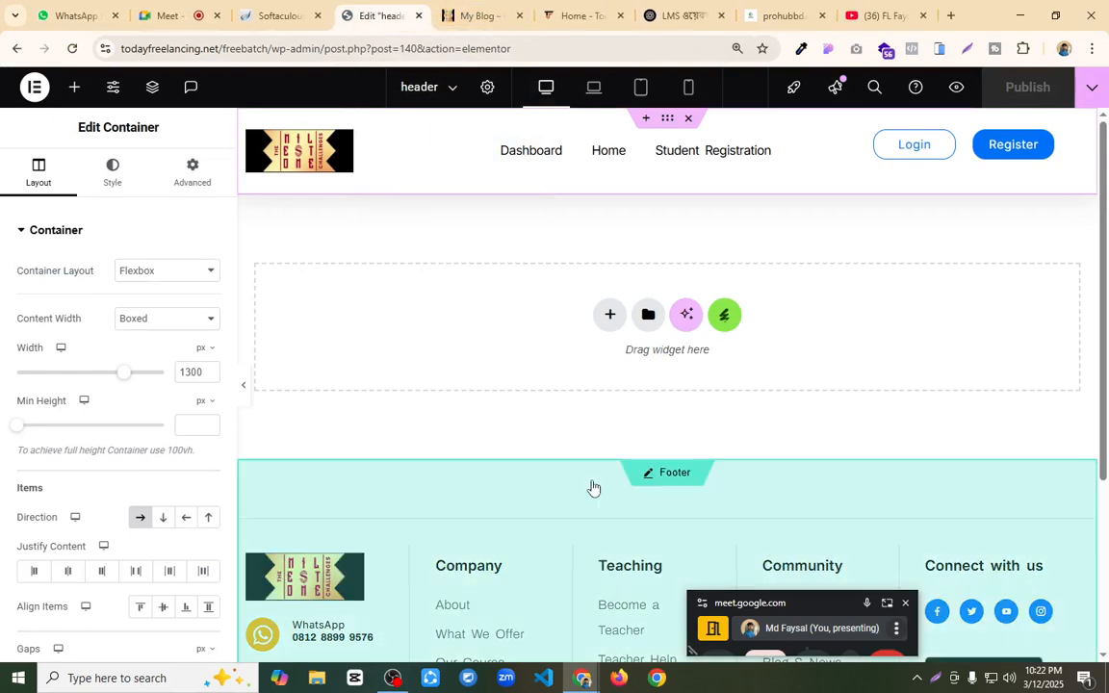
Step: Open the existing Theme Builder footer for editing, and add a new UAE Header & Footer Builder template titled "Footer"
left_click(670, 475)
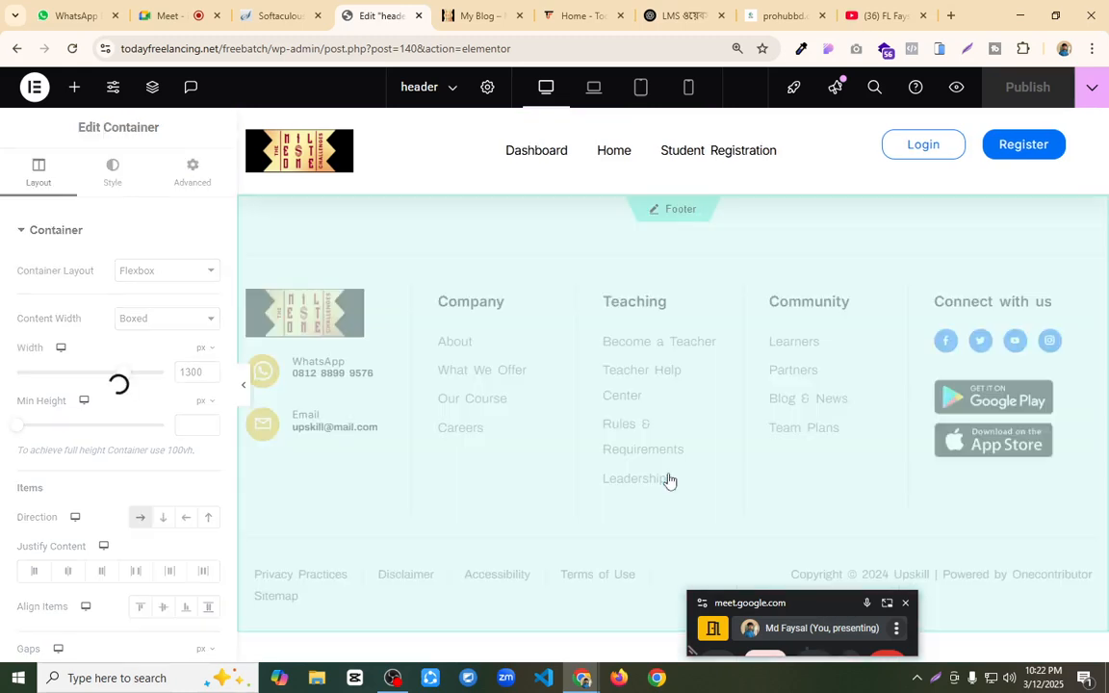
left_click(478, 16)
mouse_move(75, 84)
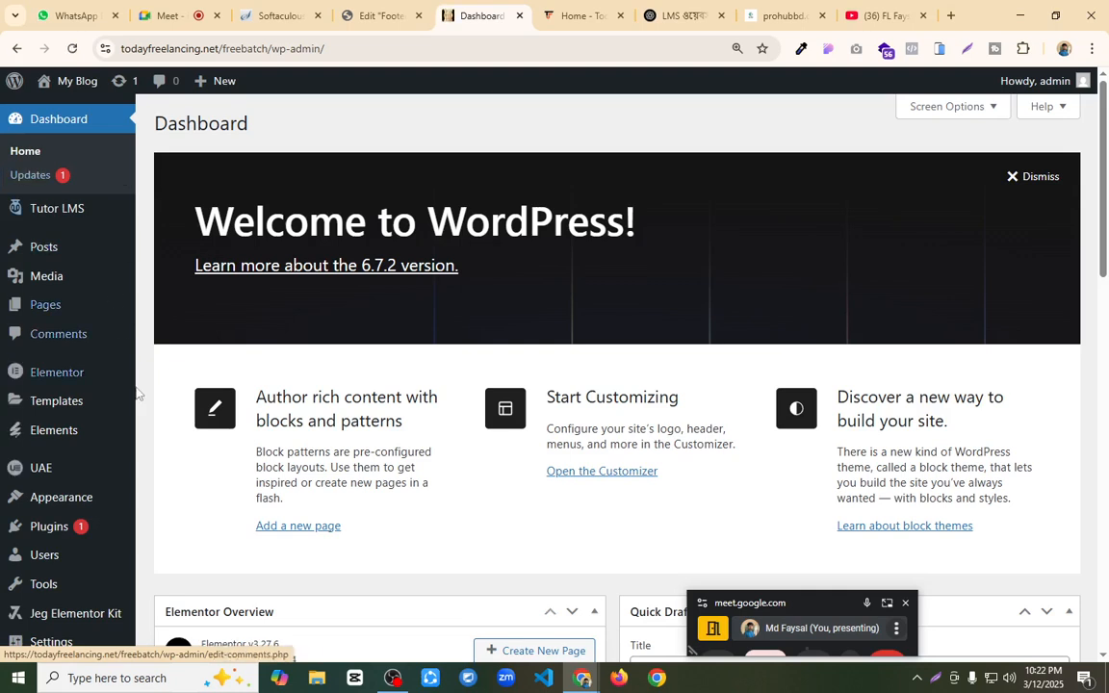
mouse_move(49, 513)
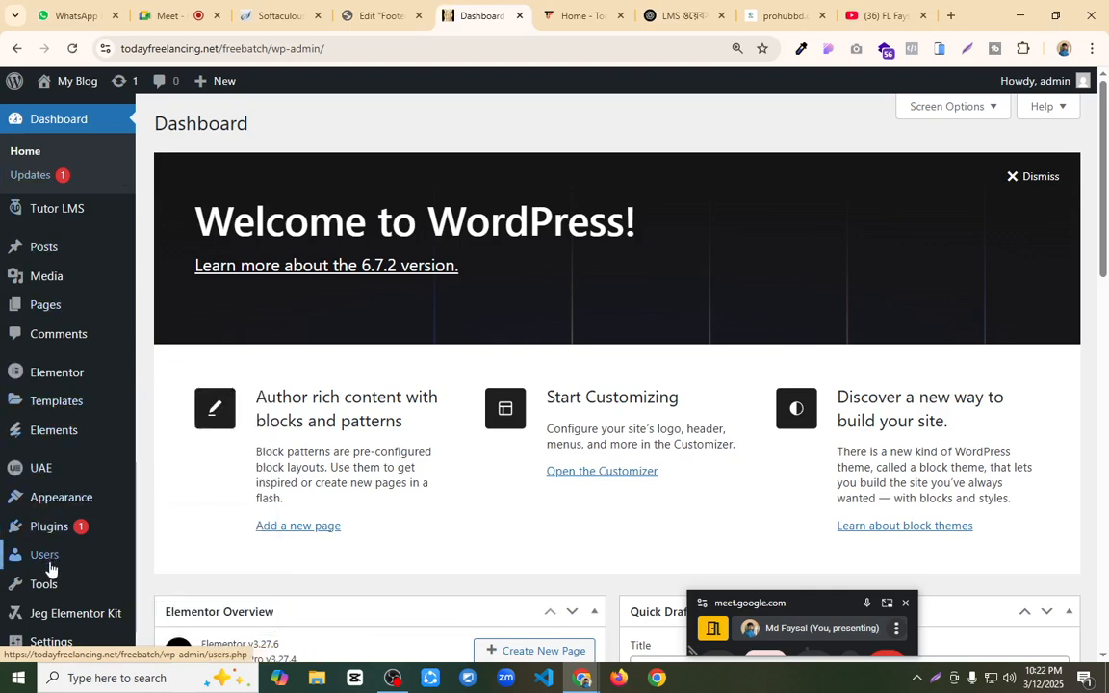
mouse_move(45, 478)
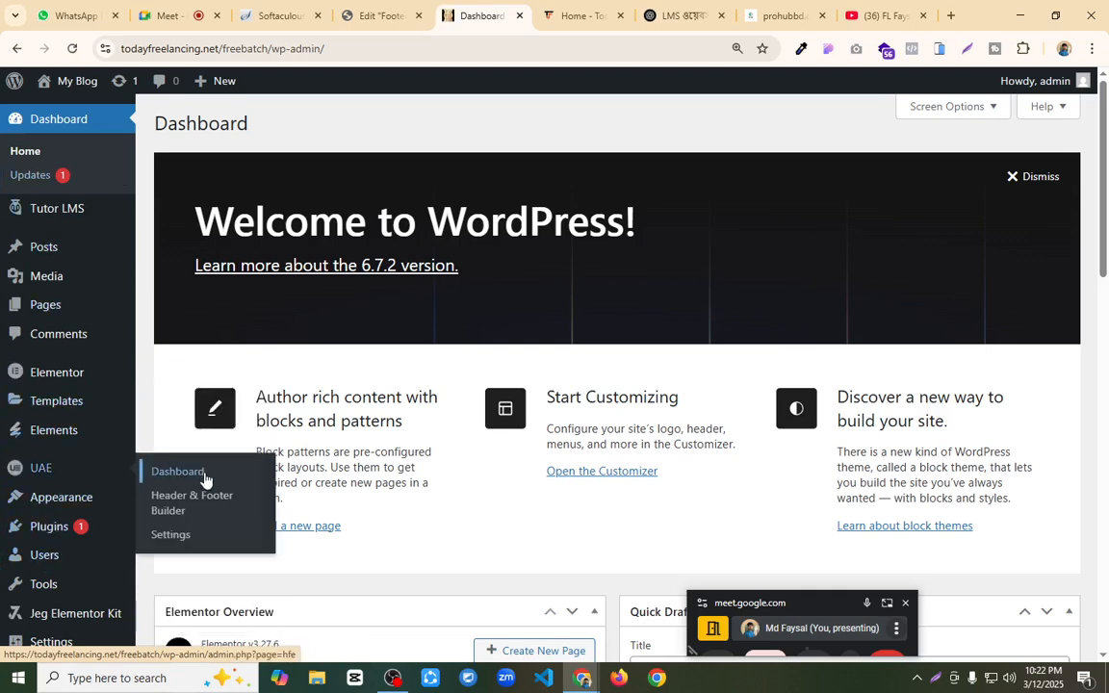
left_click(189, 502)
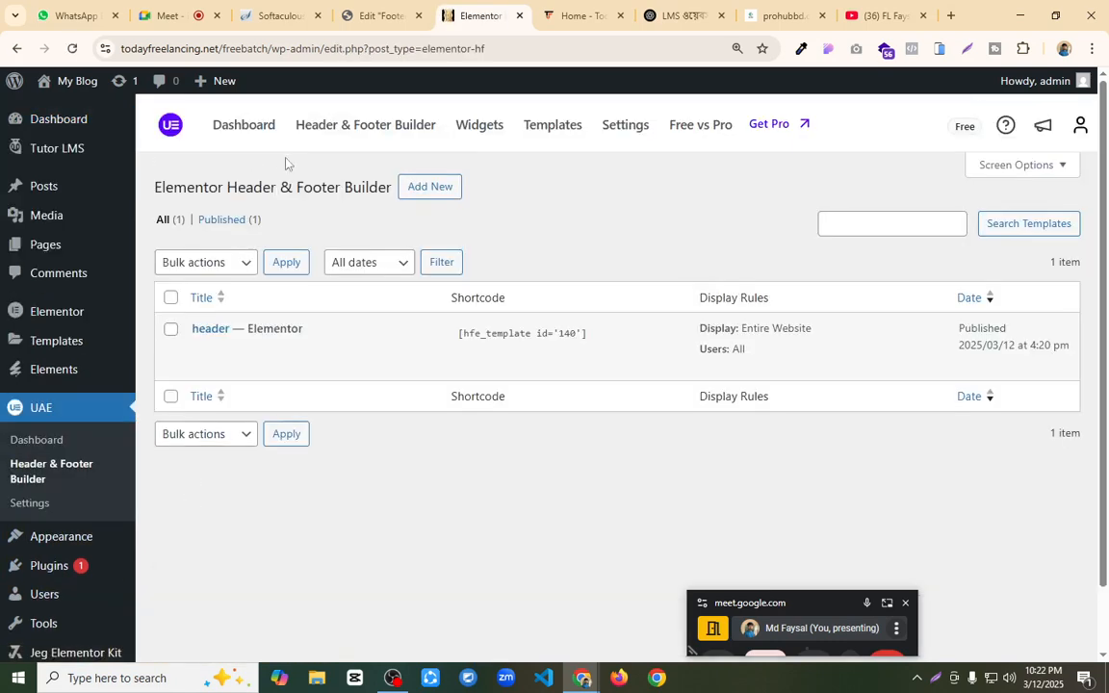
left_click(427, 190)
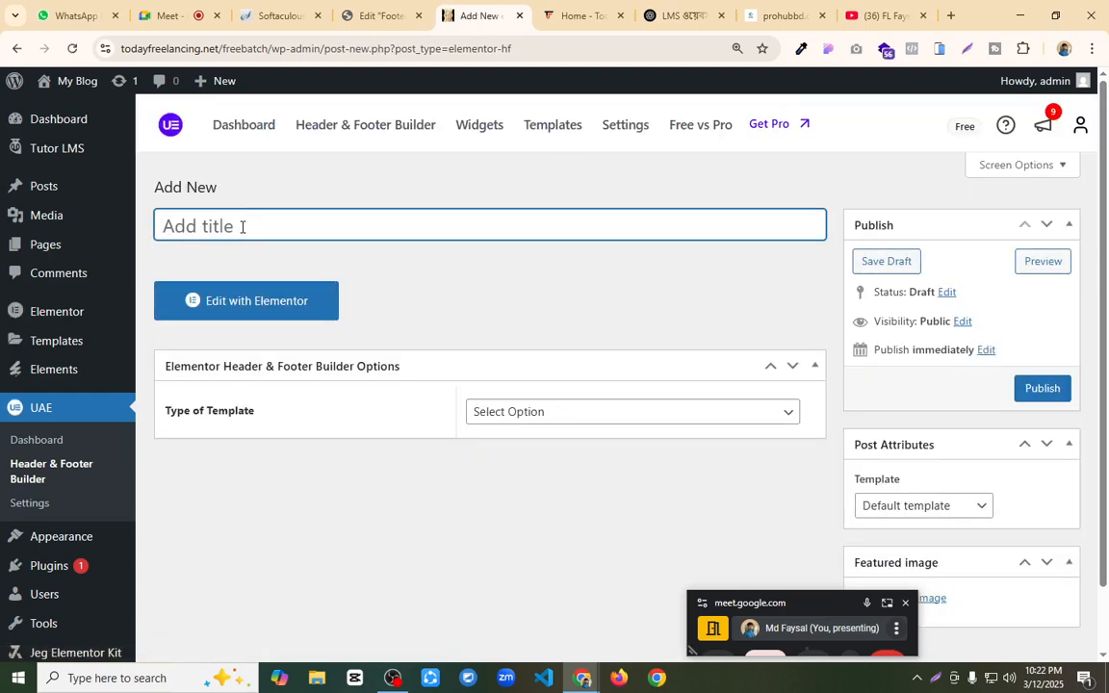
type("Footer")
Step: Set the new template's type to Footer, its display location to Entire Website and its user roles to All
left_click(616, 412)
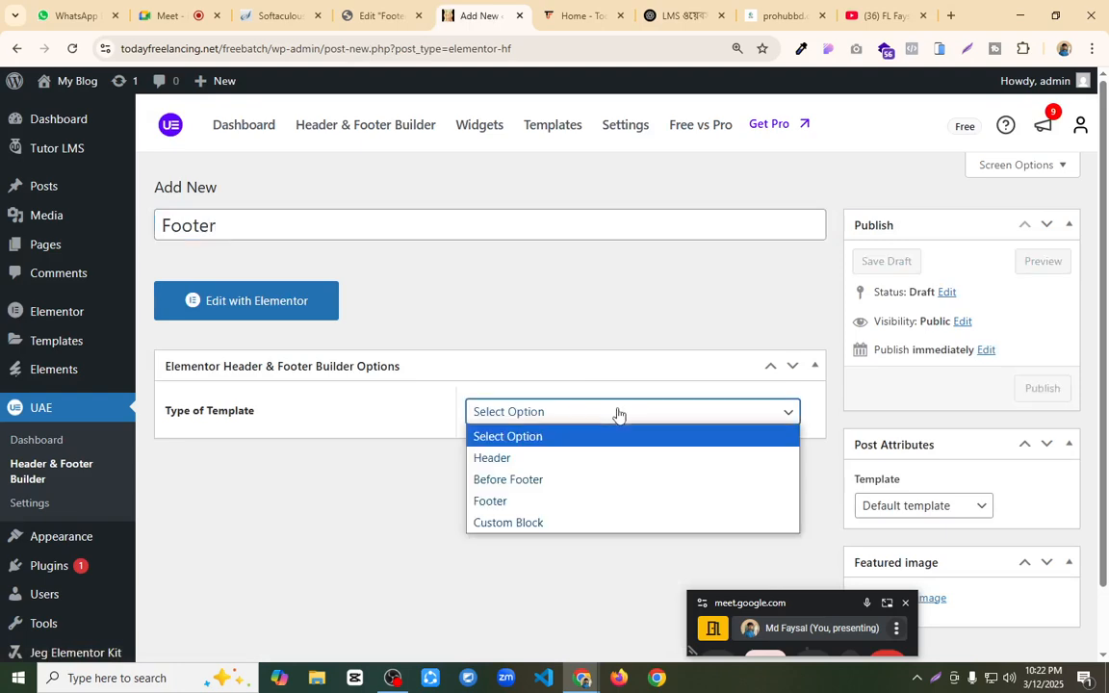
left_click(532, 503)
left_click(507, 471)
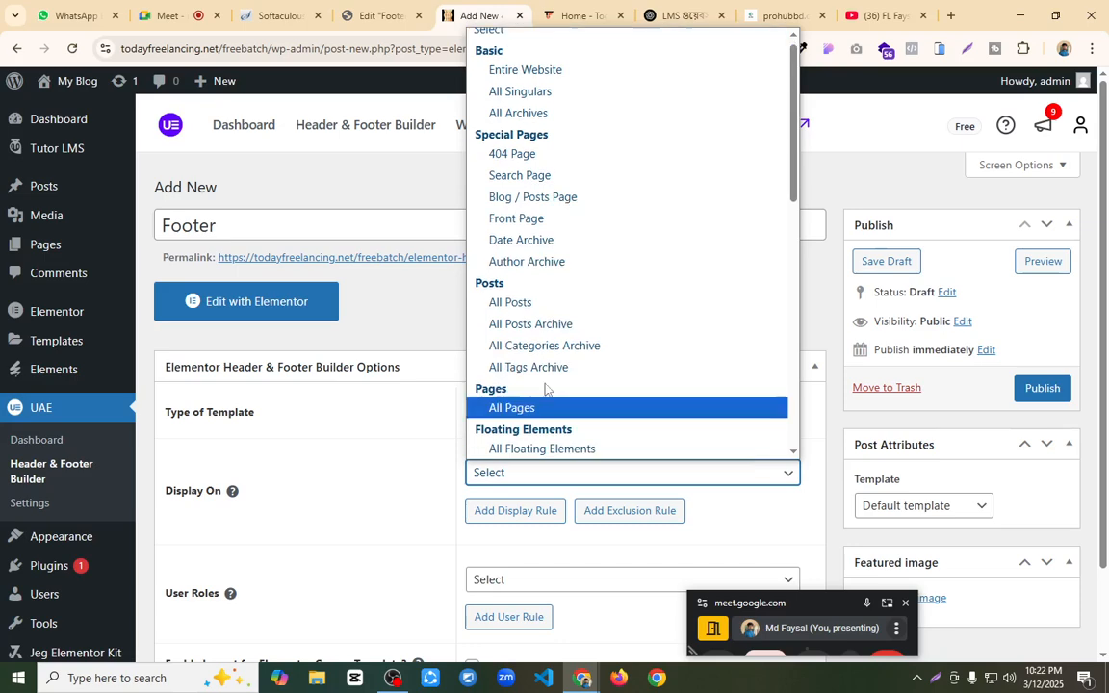
left_click(576, 92)
left_click(565, 473)
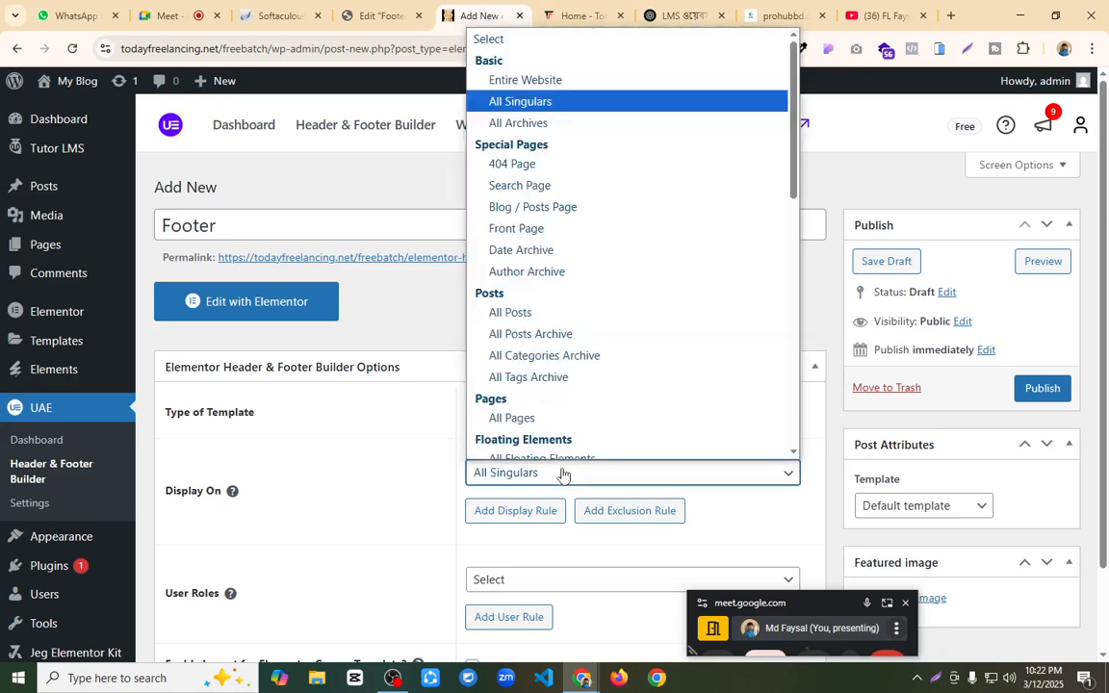
left_click(539, 71)
scroll(510, 456, "down", 1)
scroll(510, 455, "down", 1)
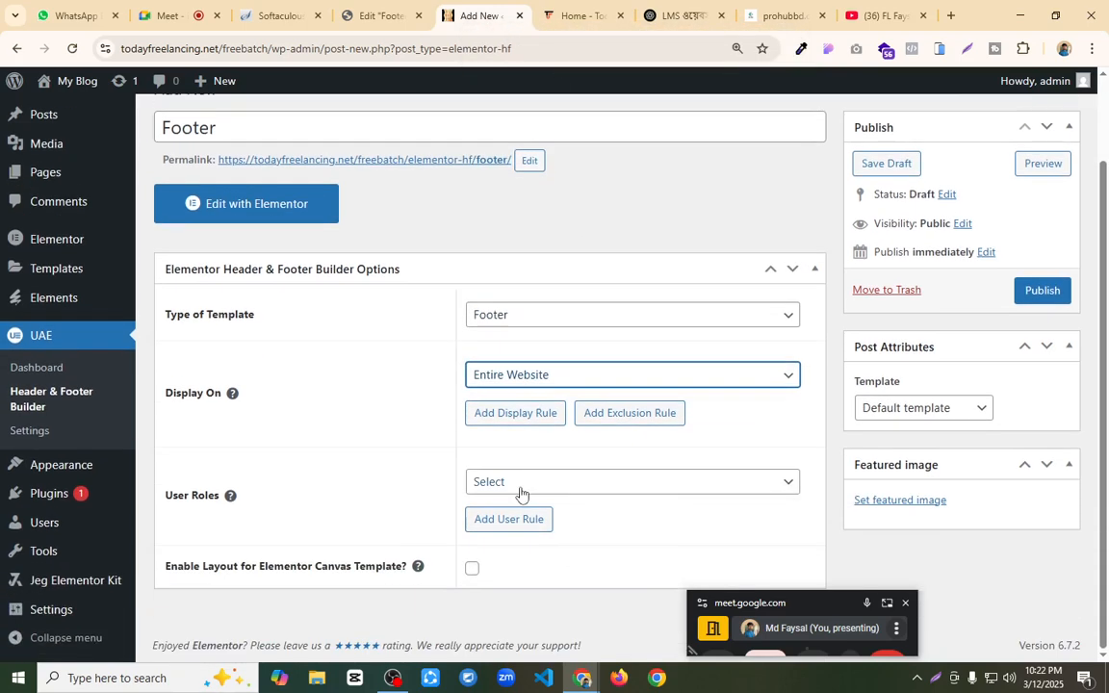
left_click(520, 486)
left_click(496, 264)
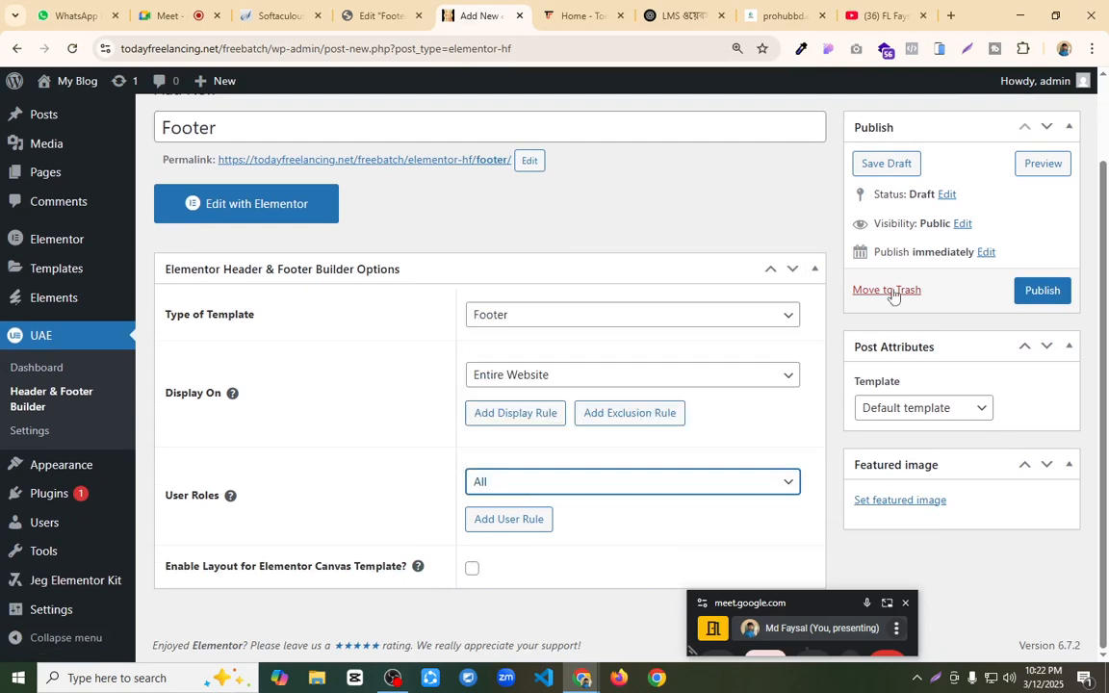
Step: Set the page template to Elementor Full Width, publish the UAE footer template and open it in the Elementor editor
left_click(955, 404)
left_click(942, 476)
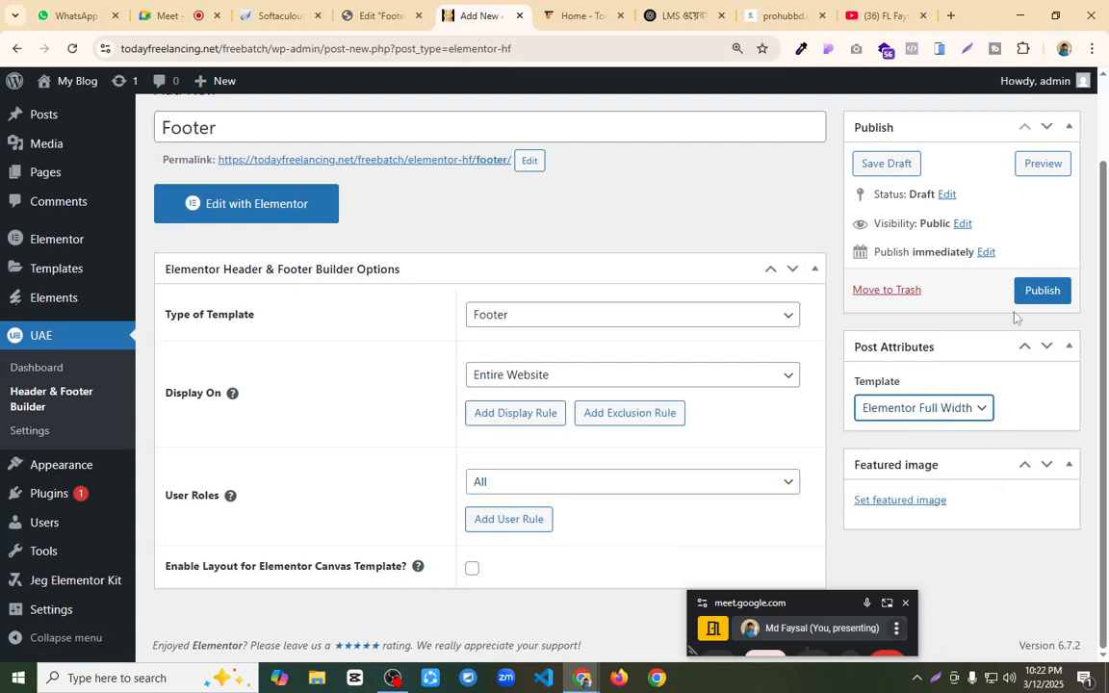
left_click(1044, 291)
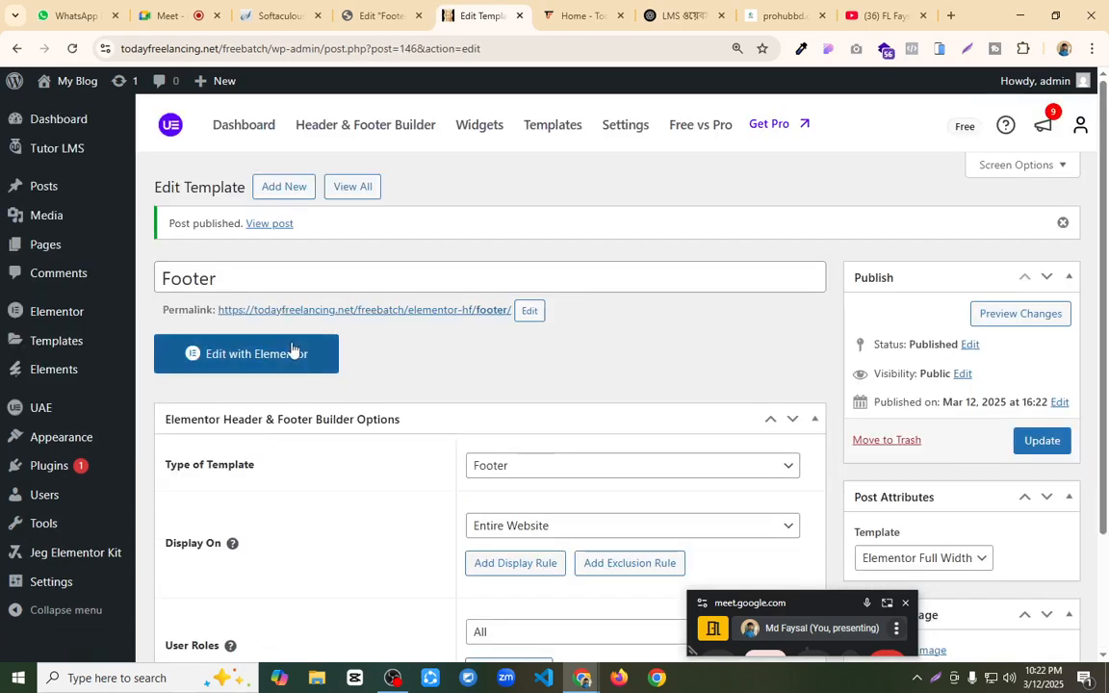
left_click(293, 350)
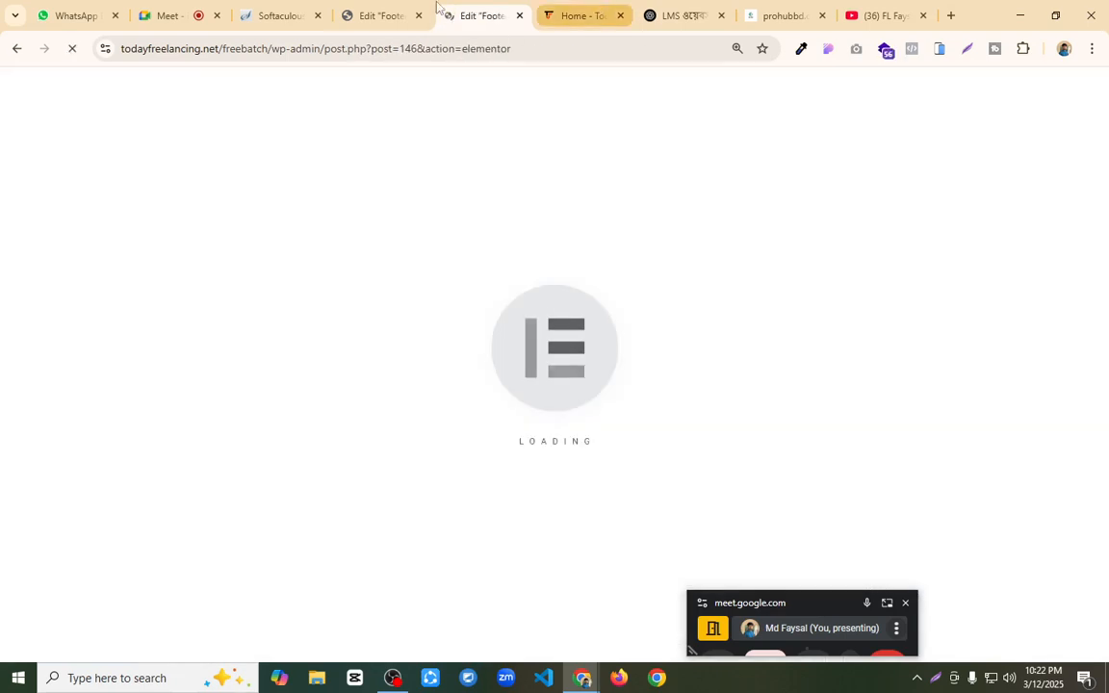
Step: Copy the main link-column container from the original Theme Builder Footer
left_click(366, 6)
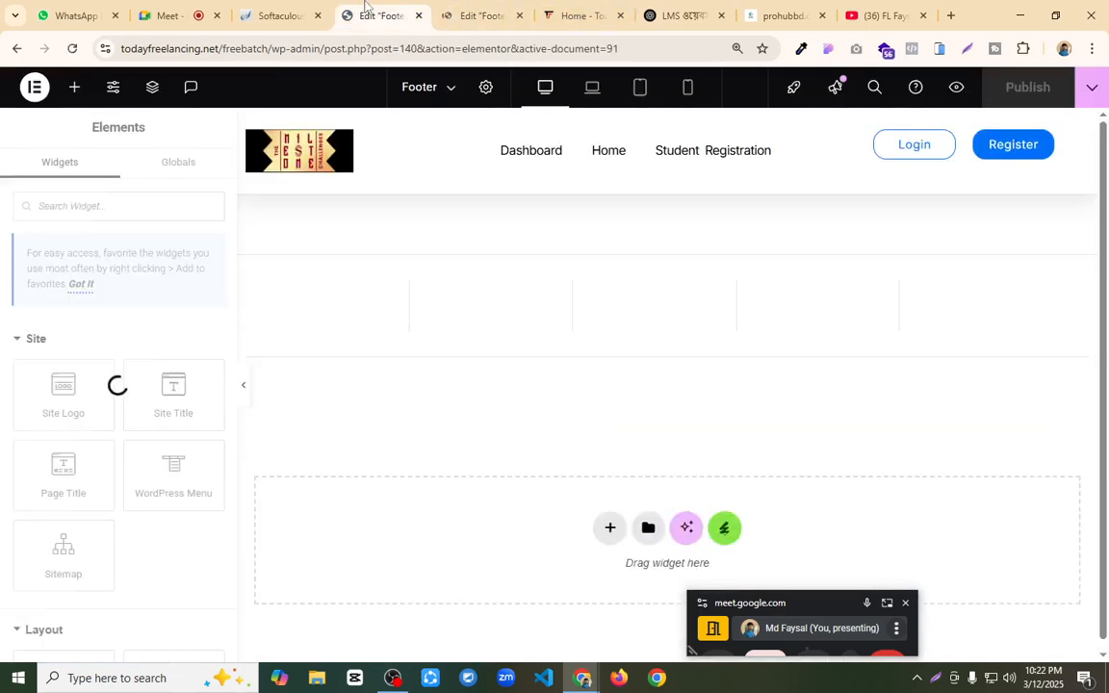
right_click(662, 247)
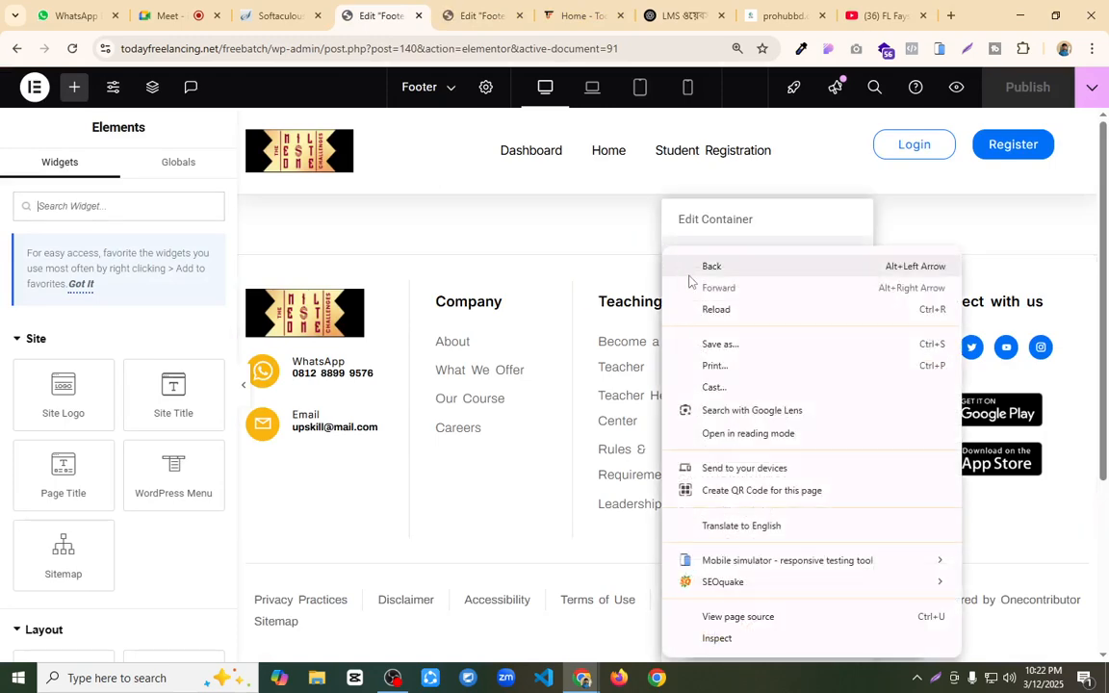
left_click(557, 239)
right_click(666, 248)
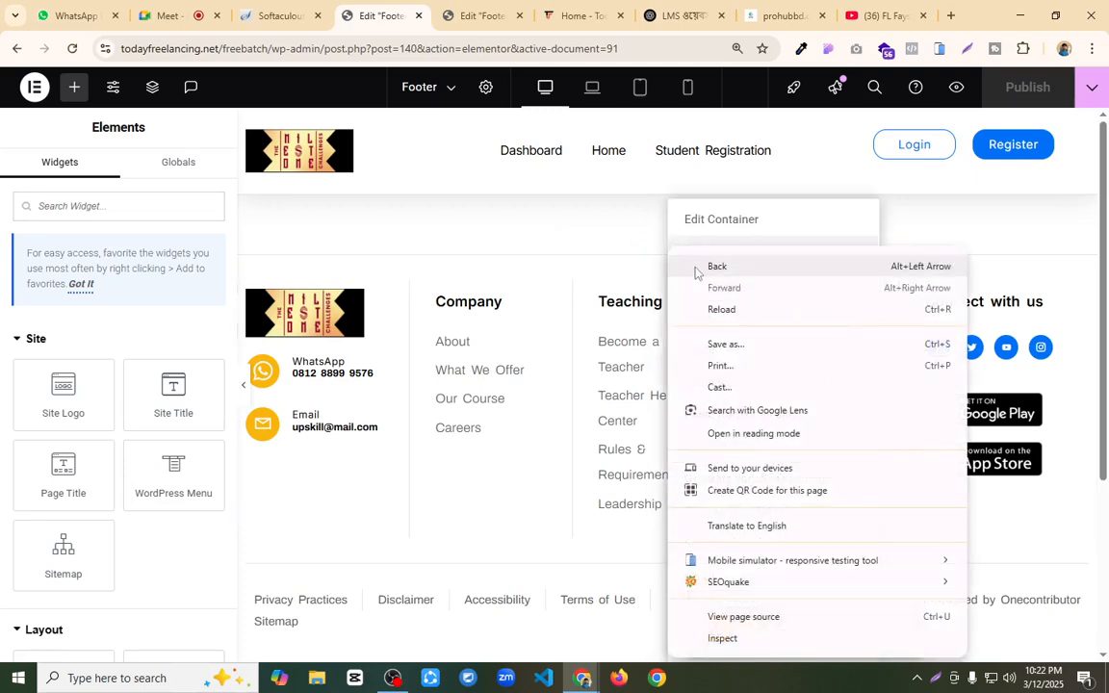
left_click(576, 235)
right_click(667, 246)
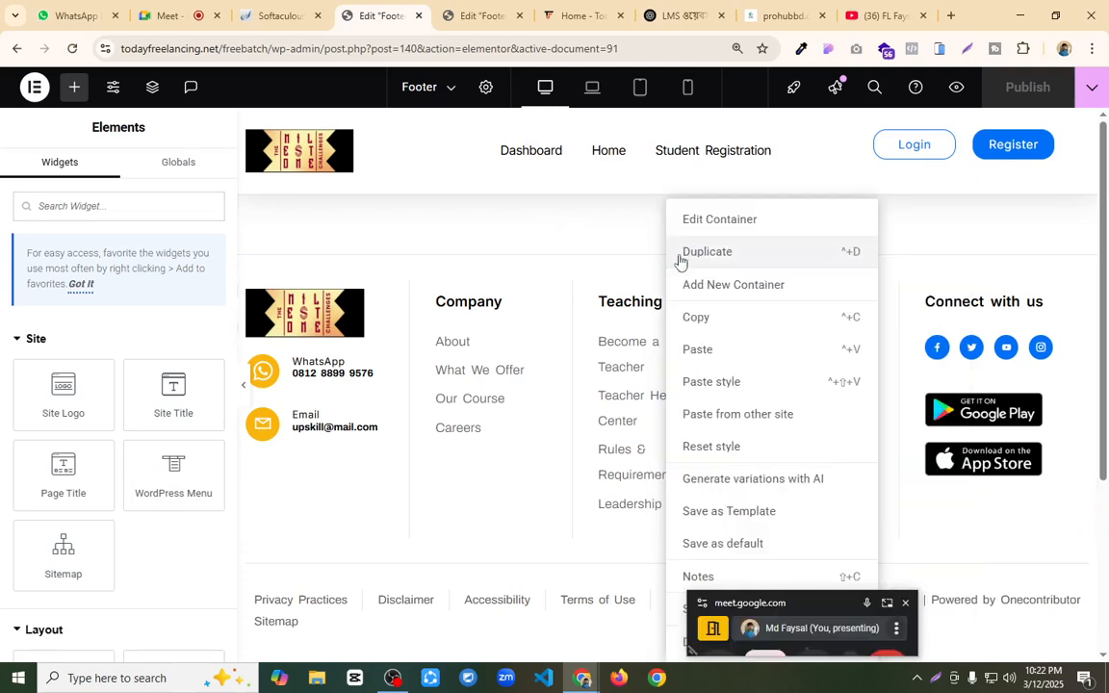
Step: Paste the copied footer container into the empty UAE Footer template and publish it
left_click(481, 16)
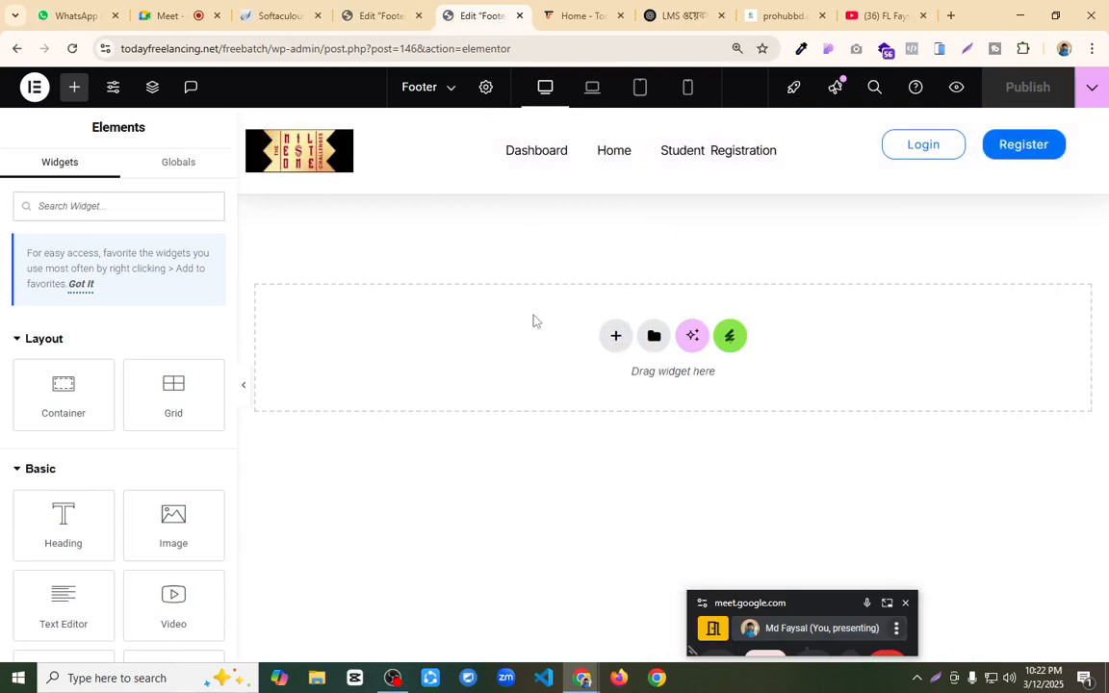
right_click(576, 348)
left_click(487, 312)
right_click(526, 320)
right_click(528, 313)
right_click(441, 315)
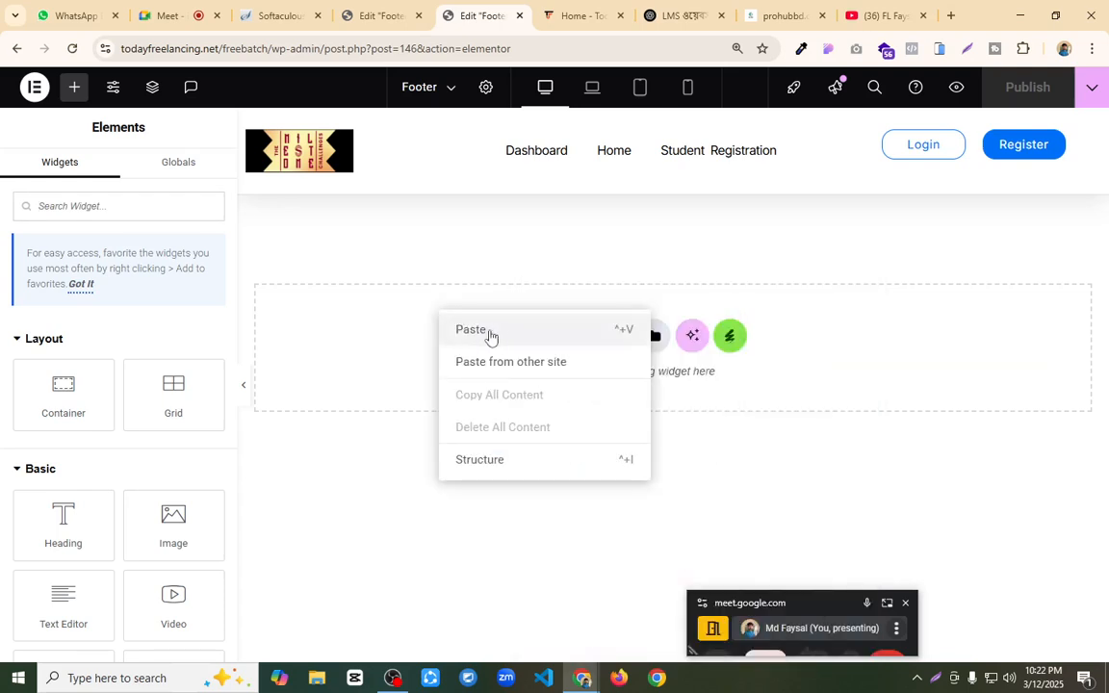
key("ctrl+v")
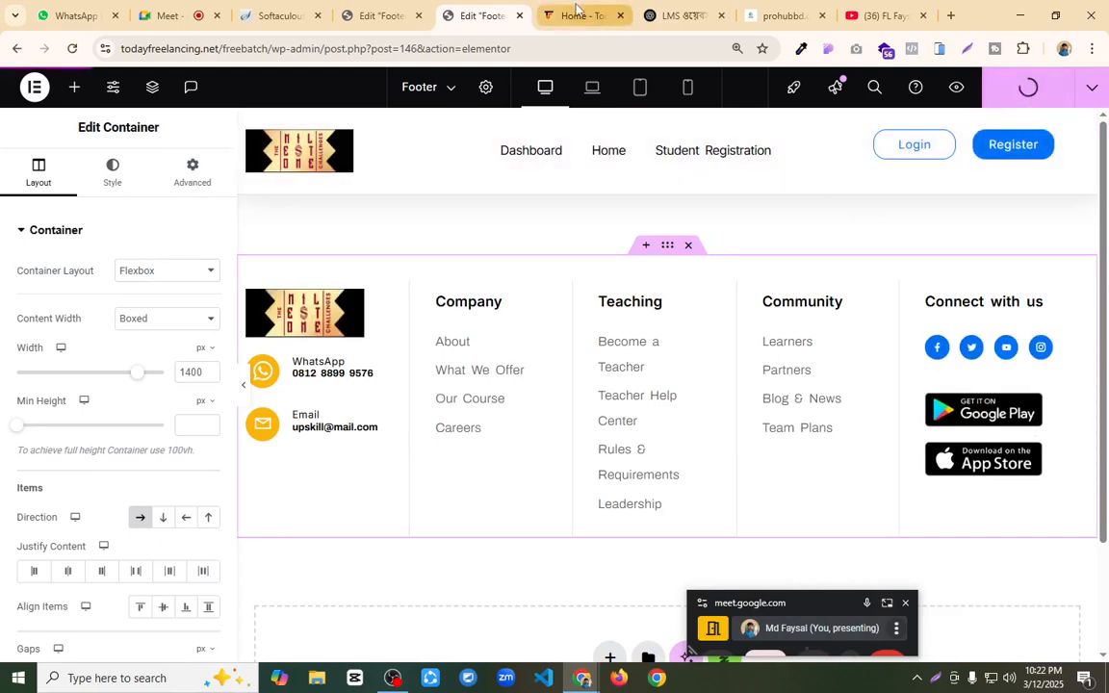
Step: Delete the link-column container and the copyright container from the original Theme Builder Footer, and publish the change
left_click(380, 16)
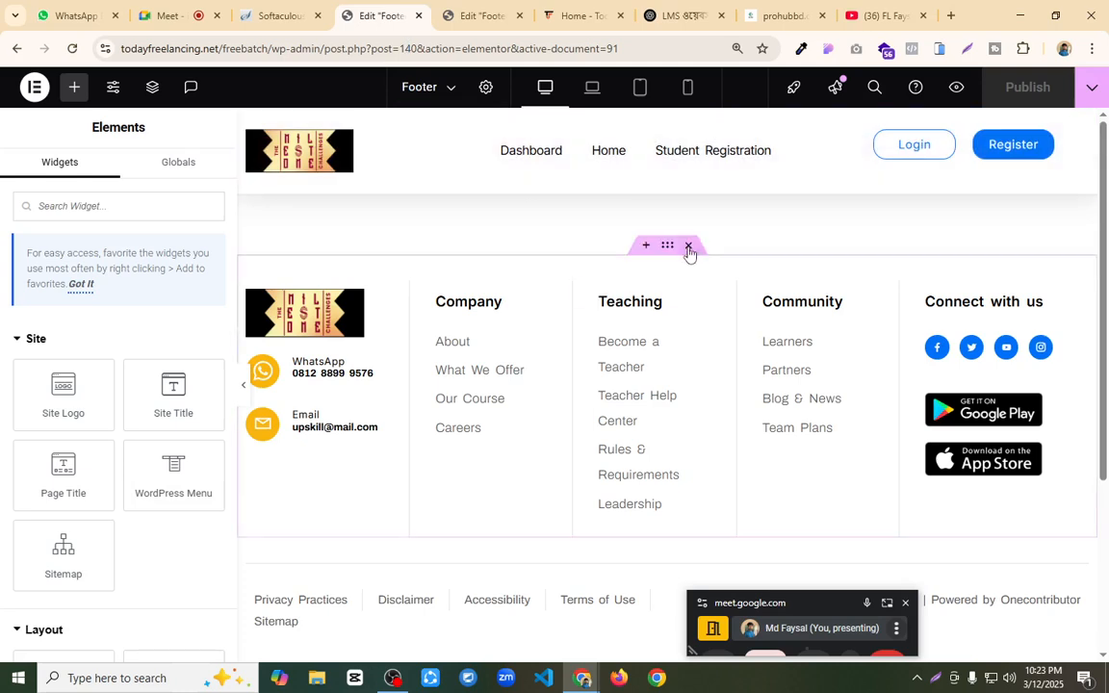
left_click(689, 248)
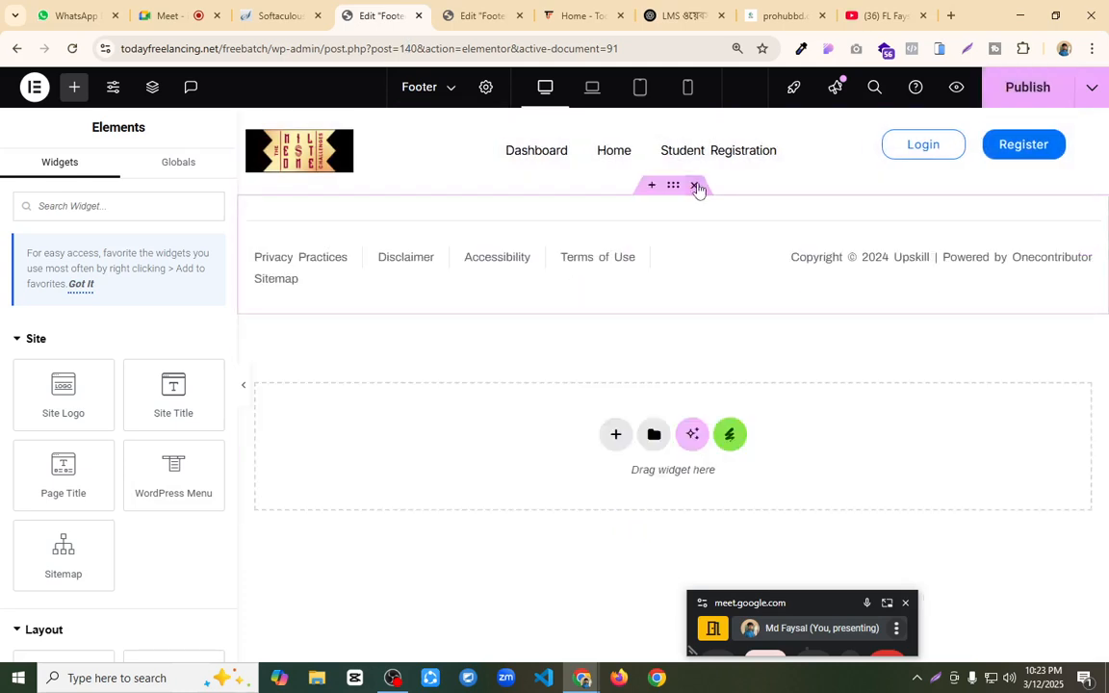
left_click(699, 187)
left_click(1012, 91)
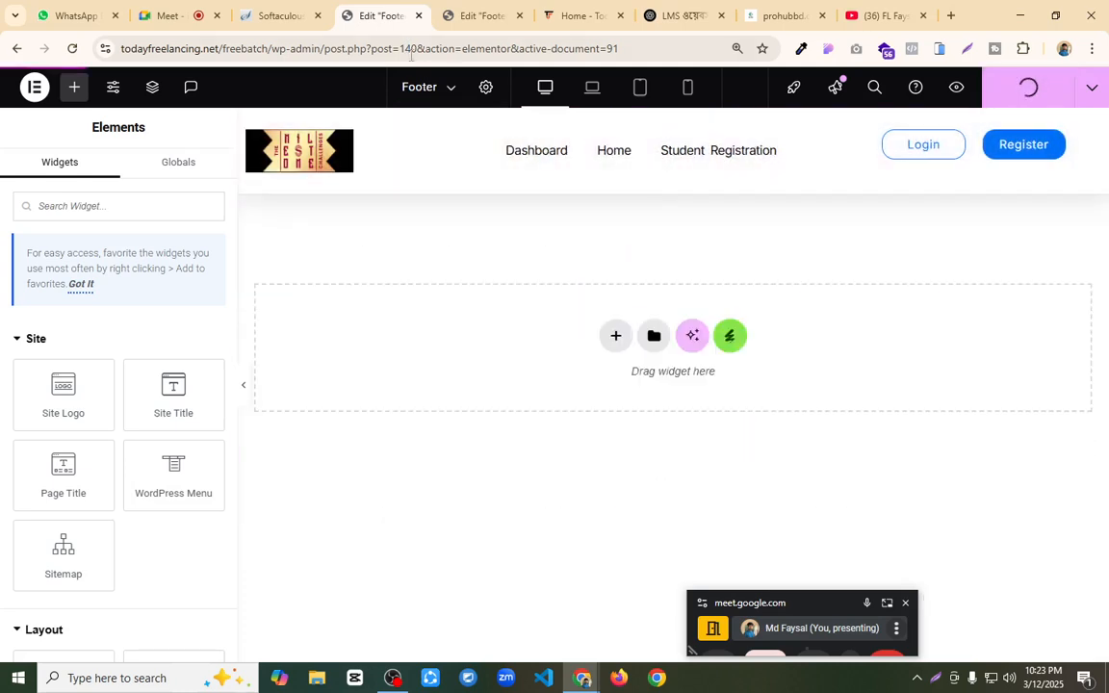
Step: Check the new UAE footer, and load the wp-admin dashboard in the original footer's browser tab
left_click(481, 17)
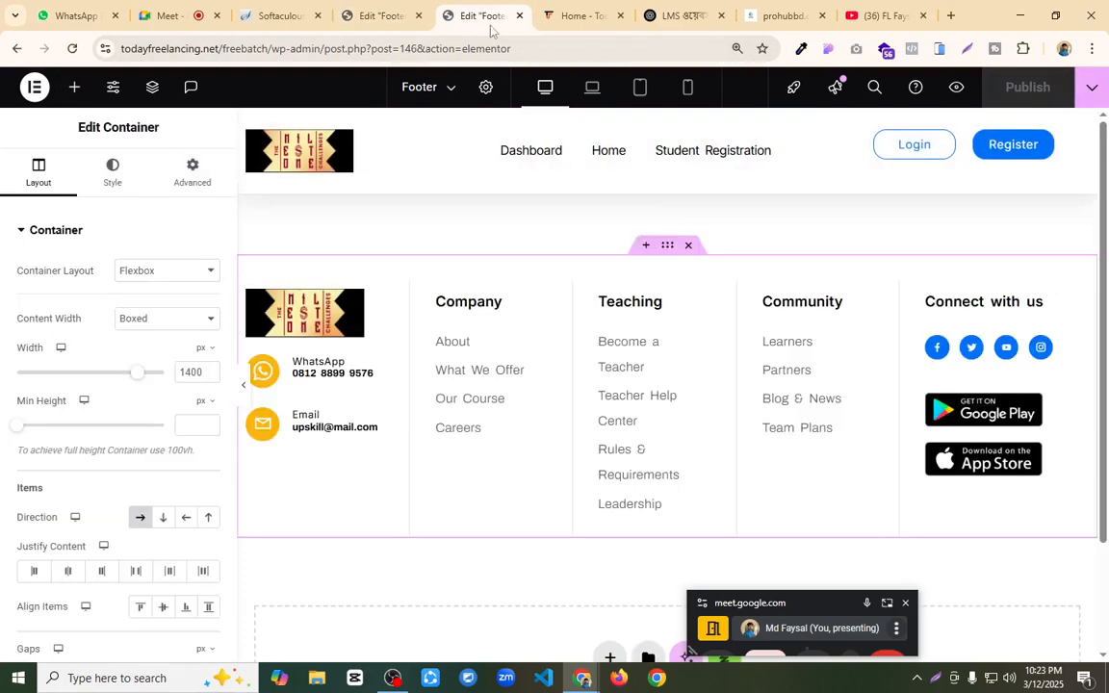
left_click(383, 15)
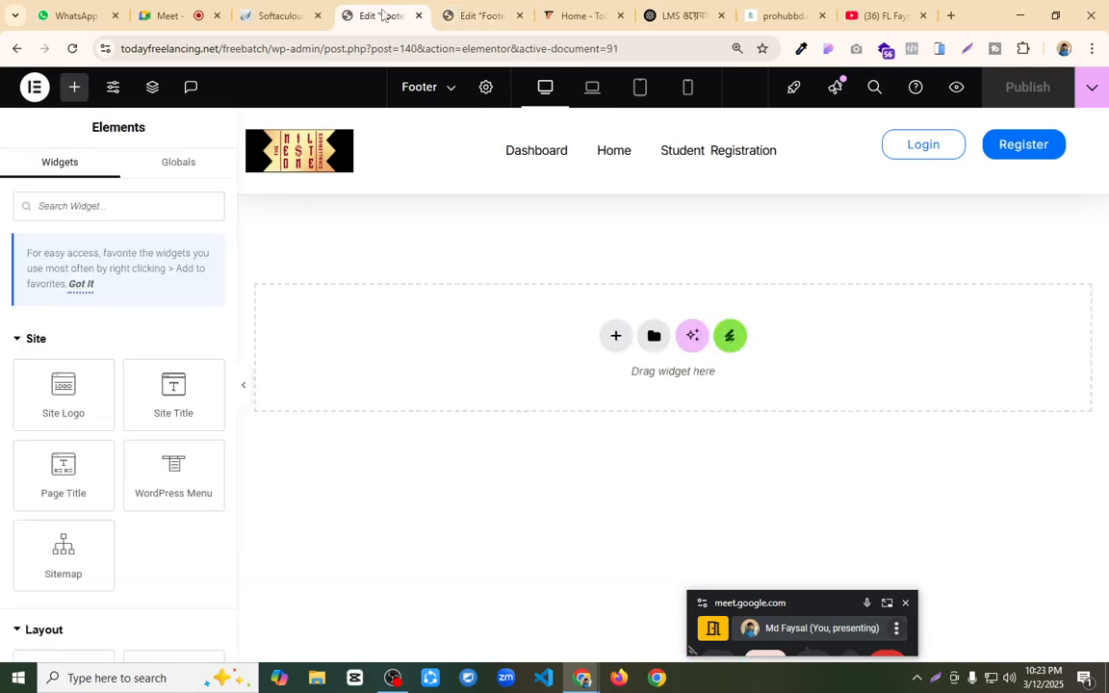
left_click_drag(332, 48, 696, 101)
key("BackSpace")
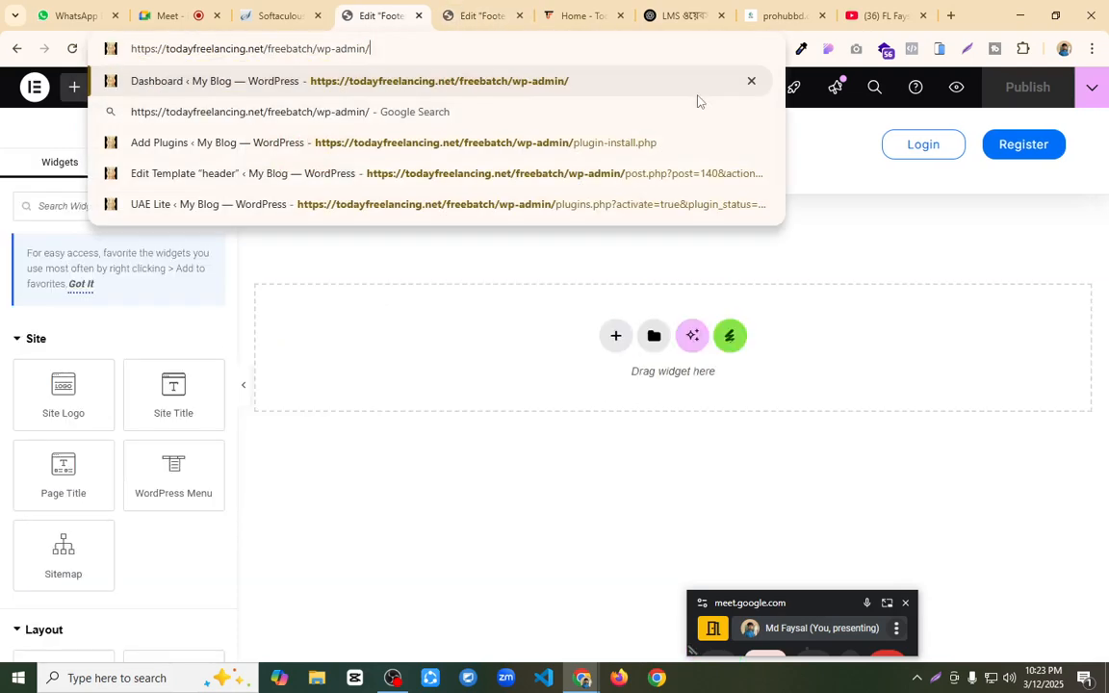
key("Return")
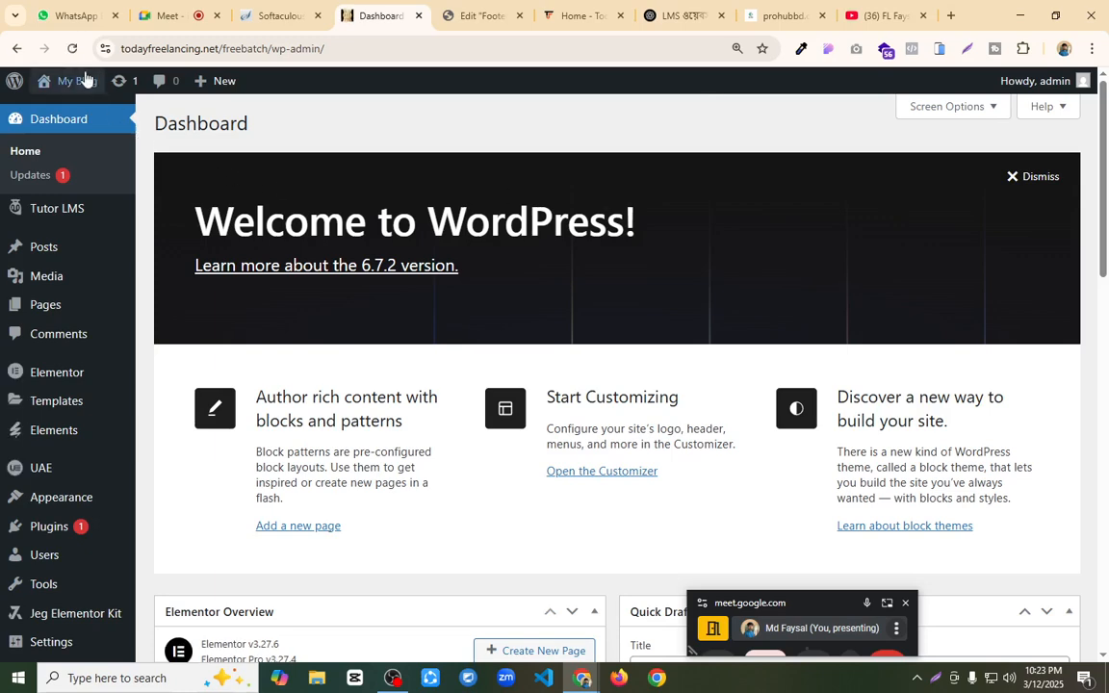
Step: Open the site's home page in a new tab to check its layout, and return to the dashboard
mouse_move(76, 90)
left_click(60, 111)
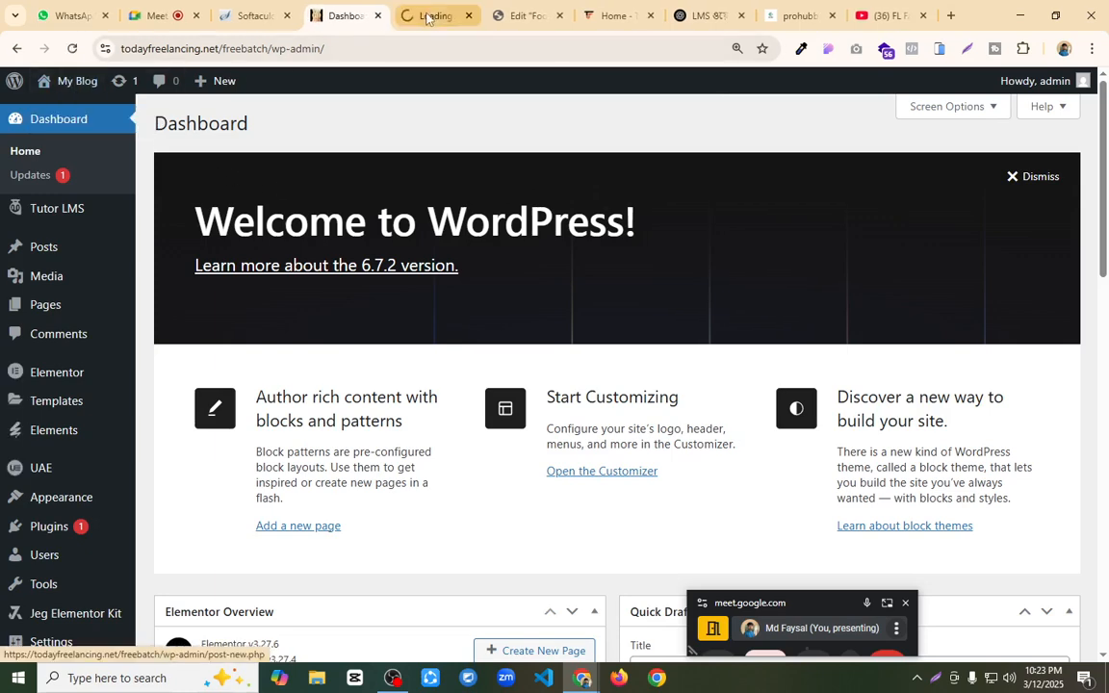
scroll(481, 266, "down", 8)
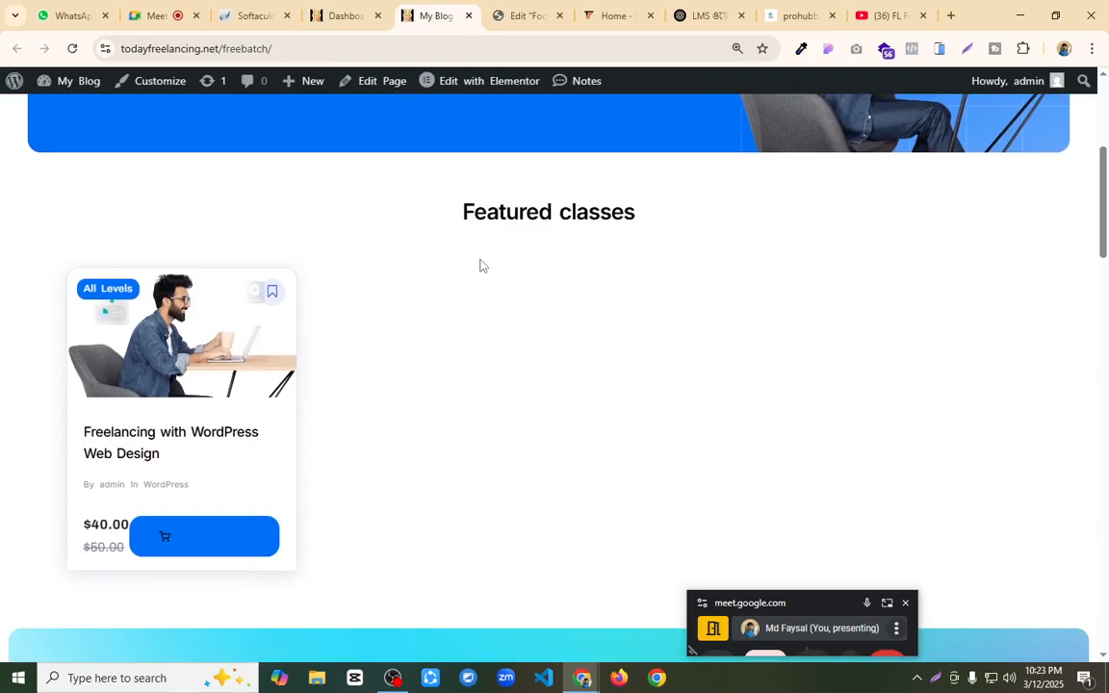
scroll(481, 265, "up", 8)
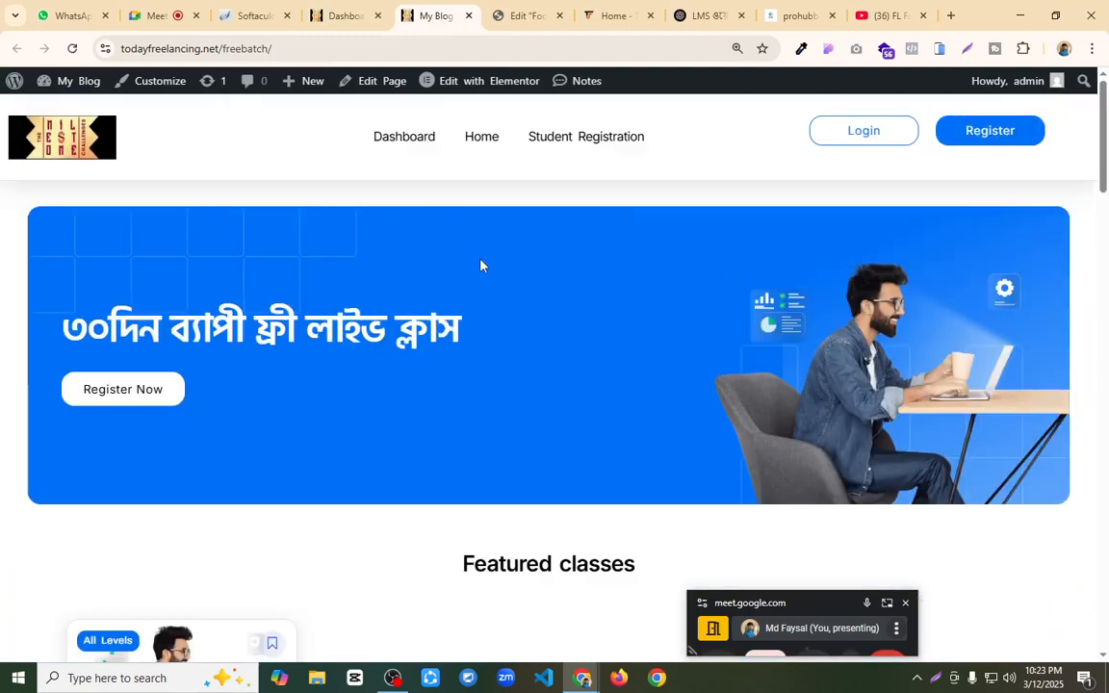
left_click(332, 12)
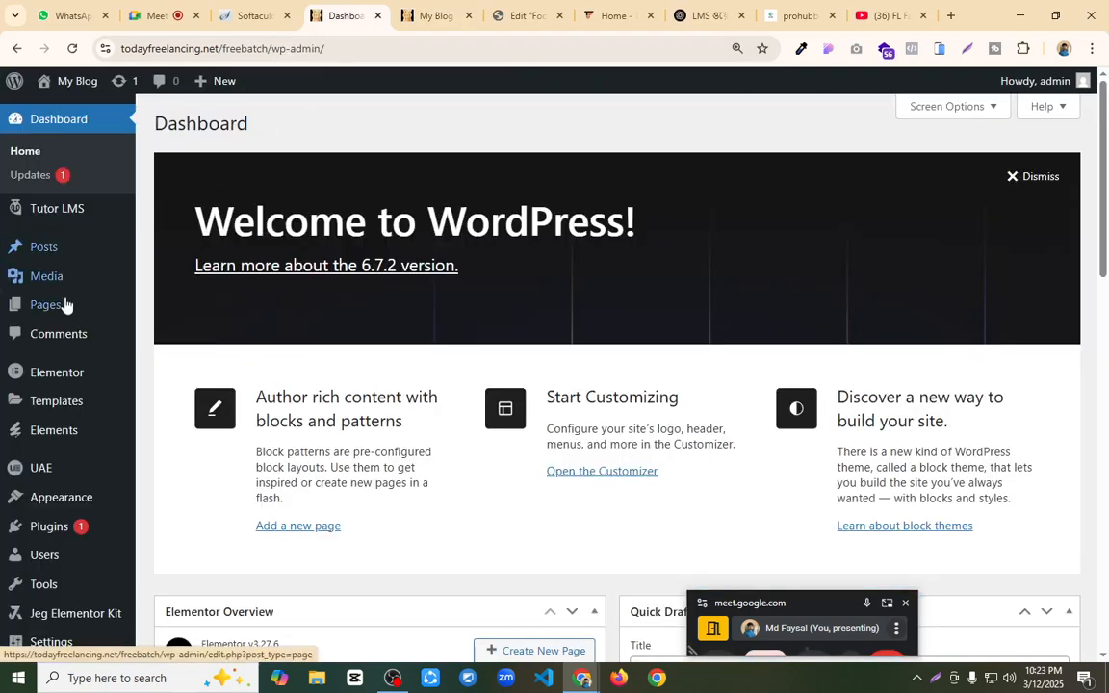
Step: Open the Add Plugins page and check how the home page's header behaves while scrolling
mouse_move(81, 470)
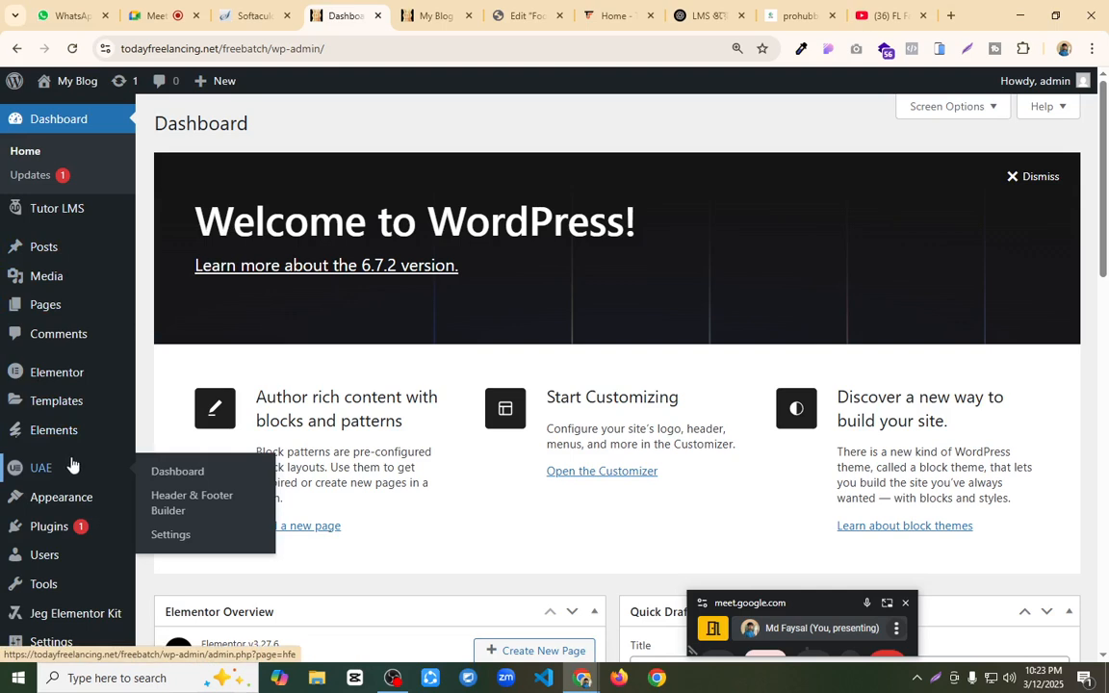
mouse_move(55, 524)
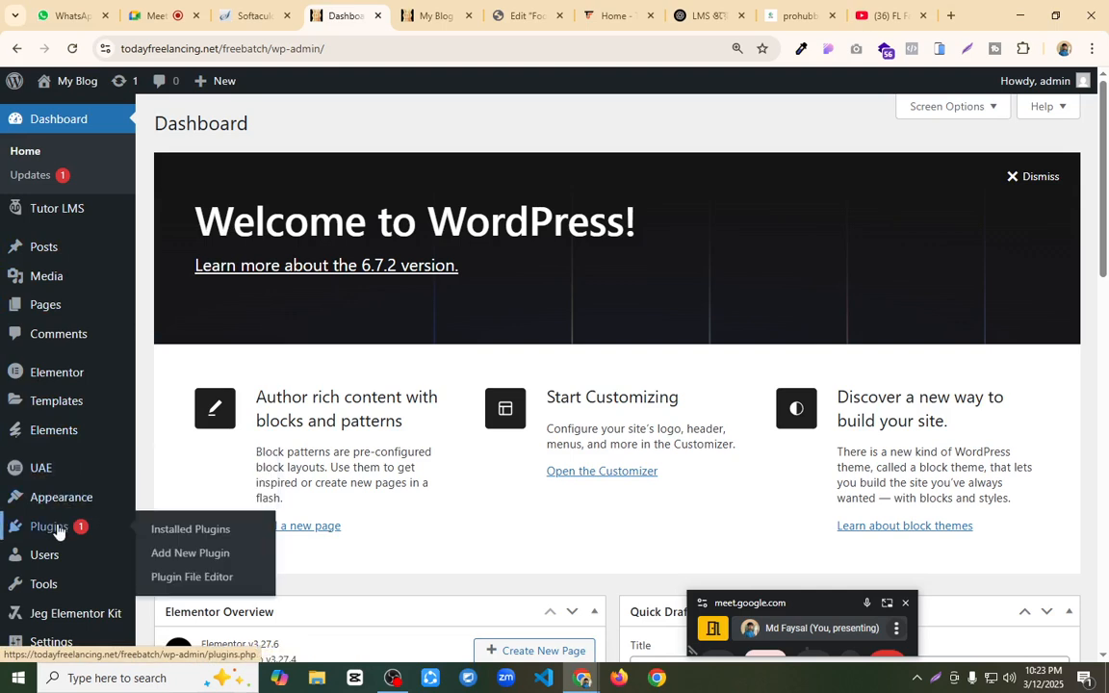
left_click(190, 553)
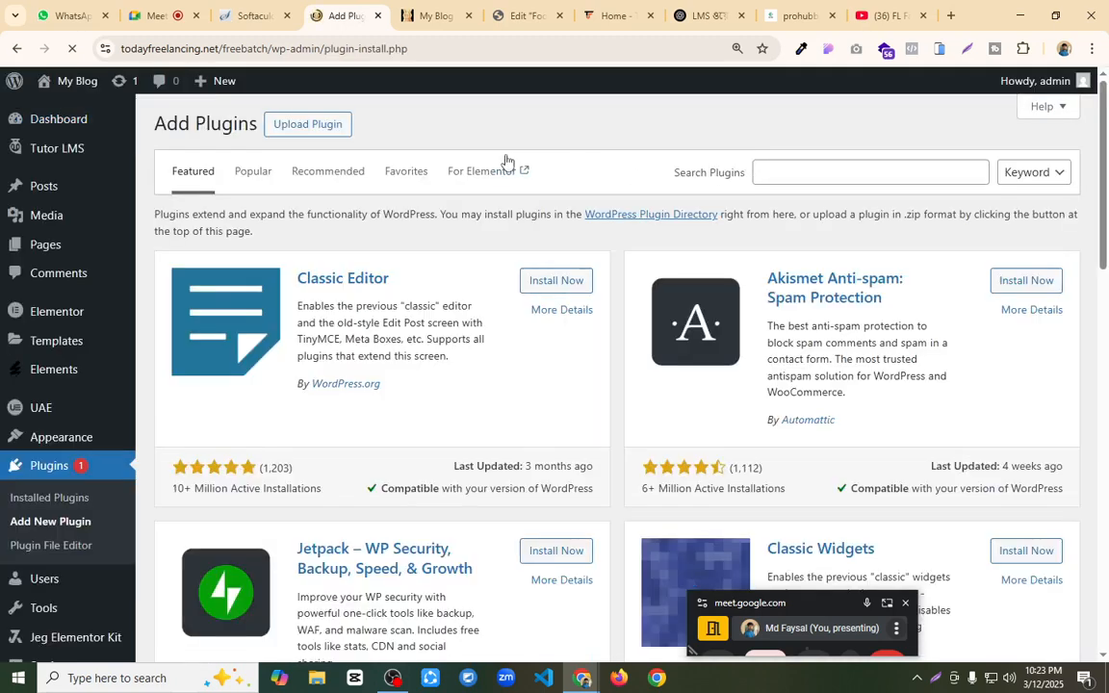
left_click(435, 15)
scroll(580, 284, "down", 3)
scroll(646, 324, "up", 3)
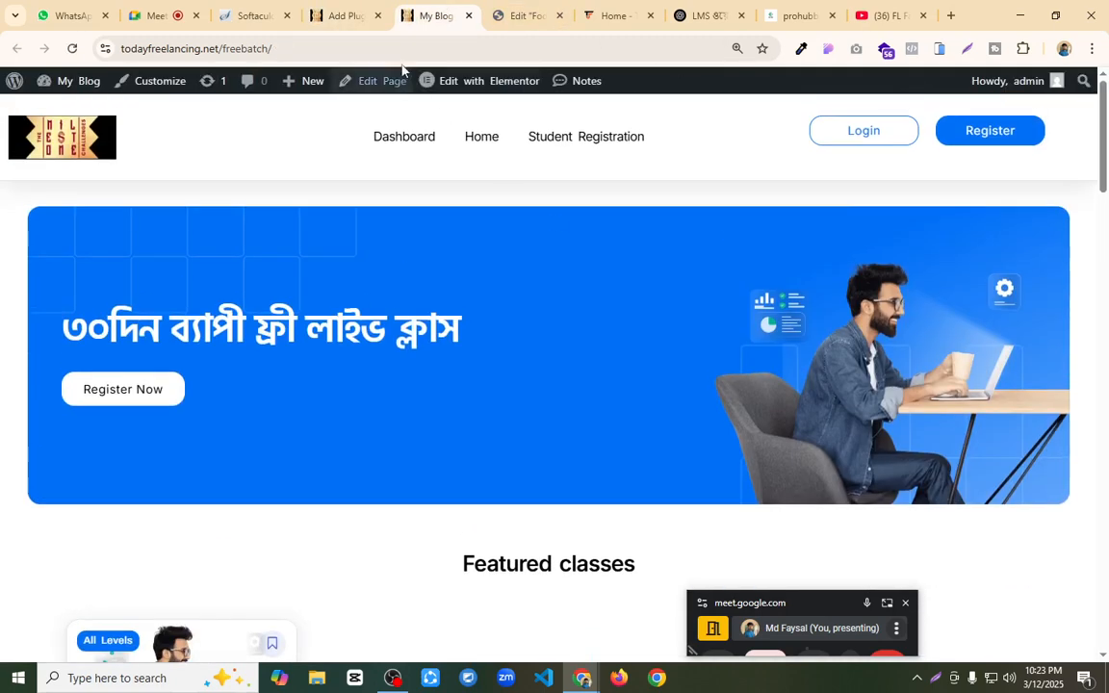
left_click(345, 15)
Step: Search the plugin directory for "sticky" and install Sticky Header Effects for Elementor
left_click(807, 170)
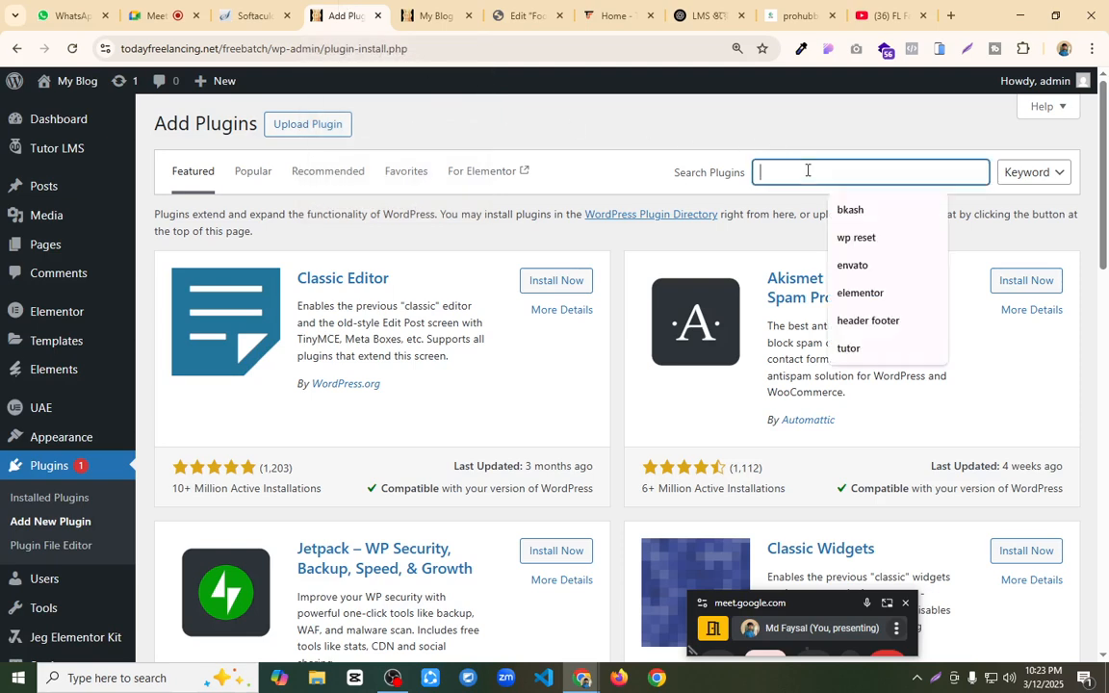
type("stic")
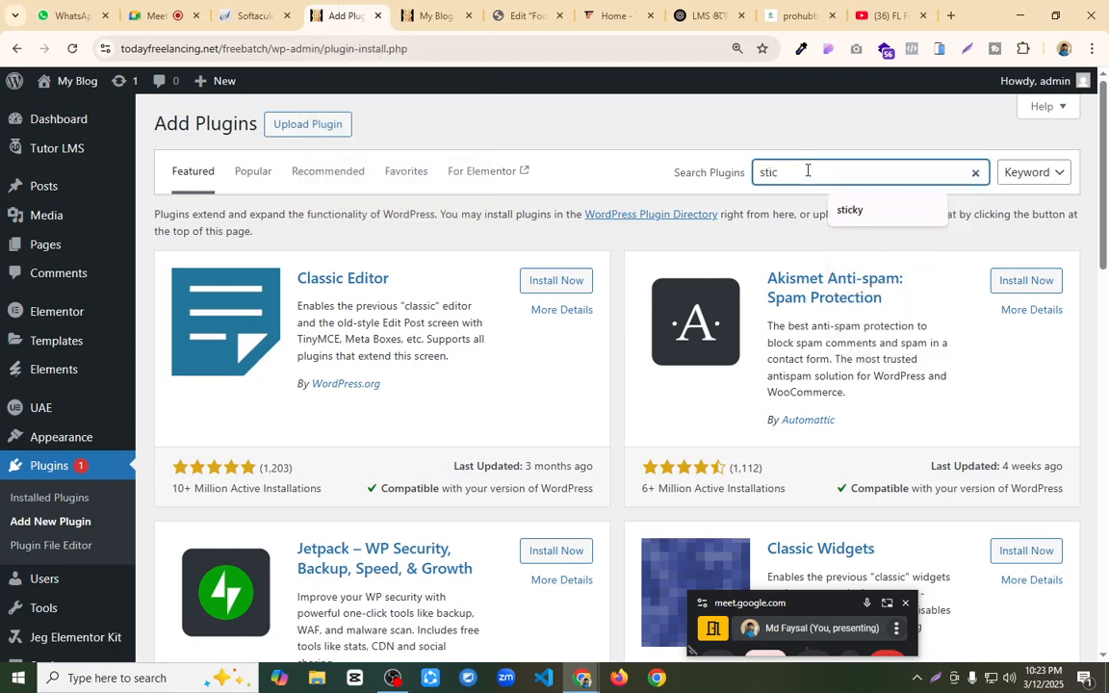
key("BackSpace")
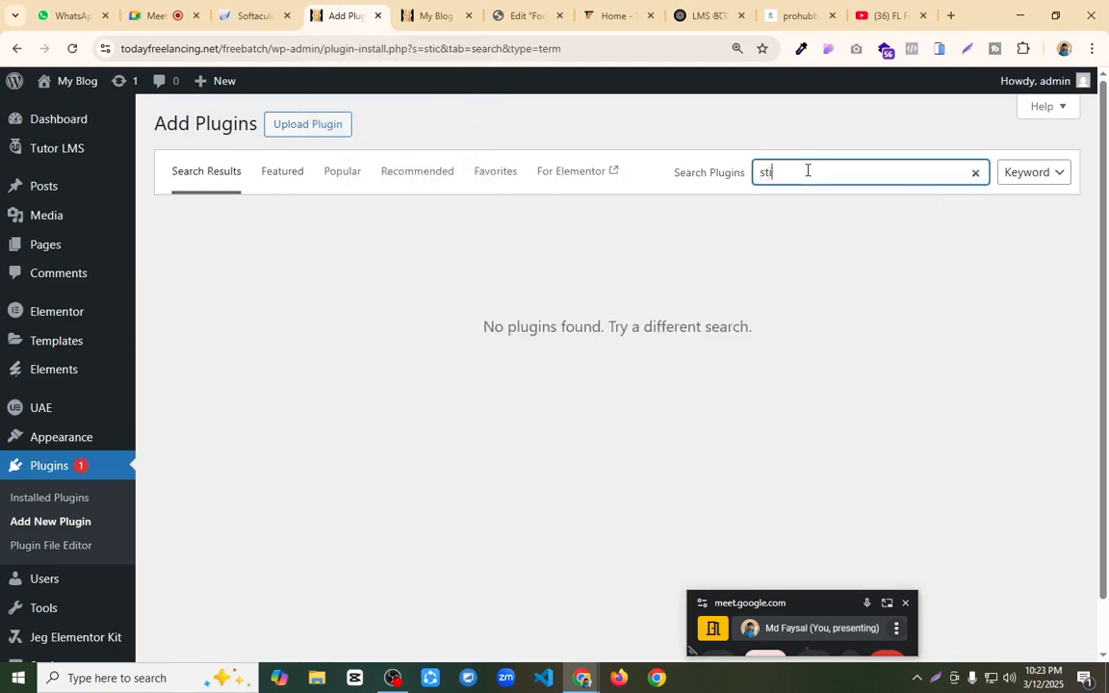
key("BackSpace")
key("BackSpace")
key("BackSpace")
type("sa")
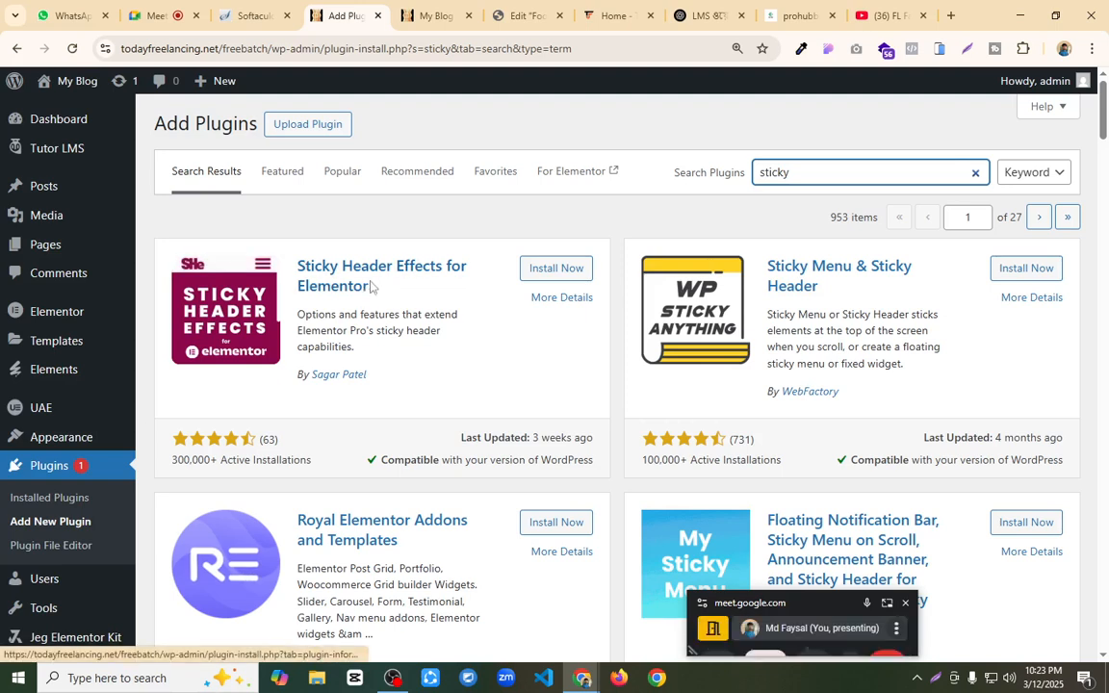
left_click(542, 273)
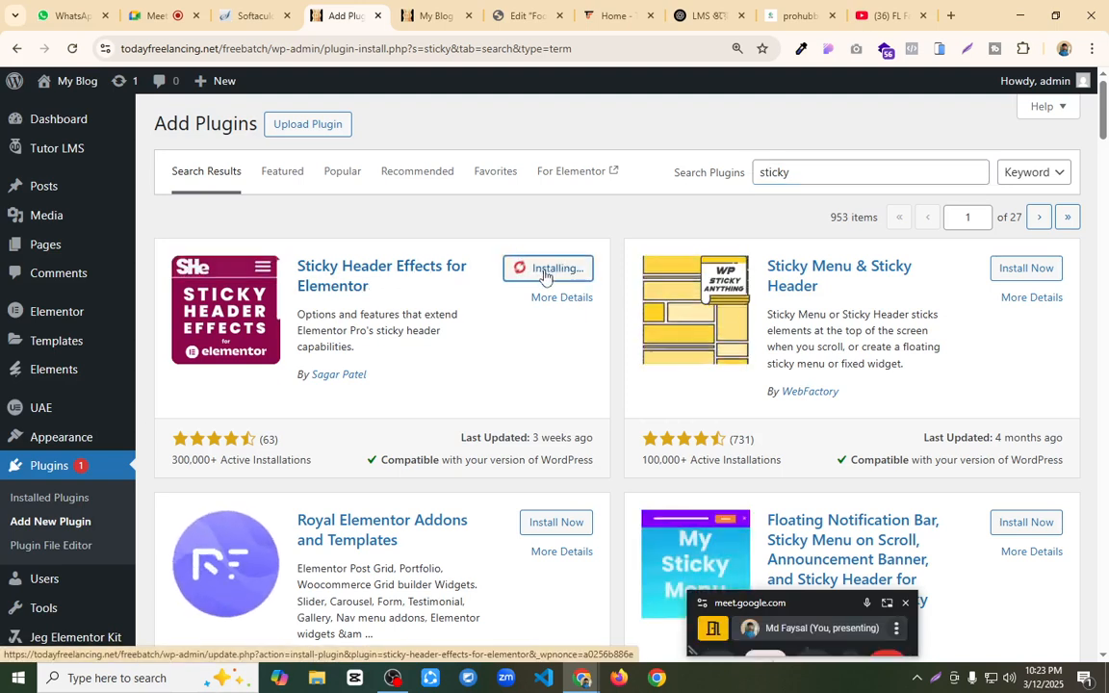
Step: Close the footer editor's browser tab and open the header template for Elementor editing from the site's home page
left_click(435, 16)
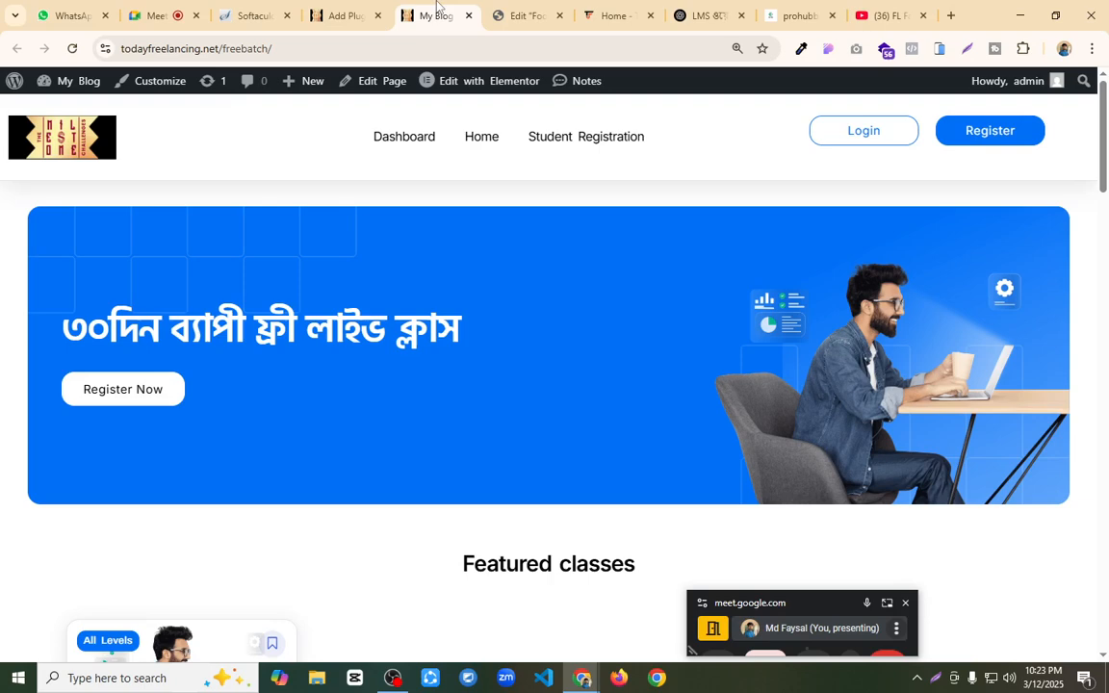
left_click(525, 16)
left_click(560, 15)
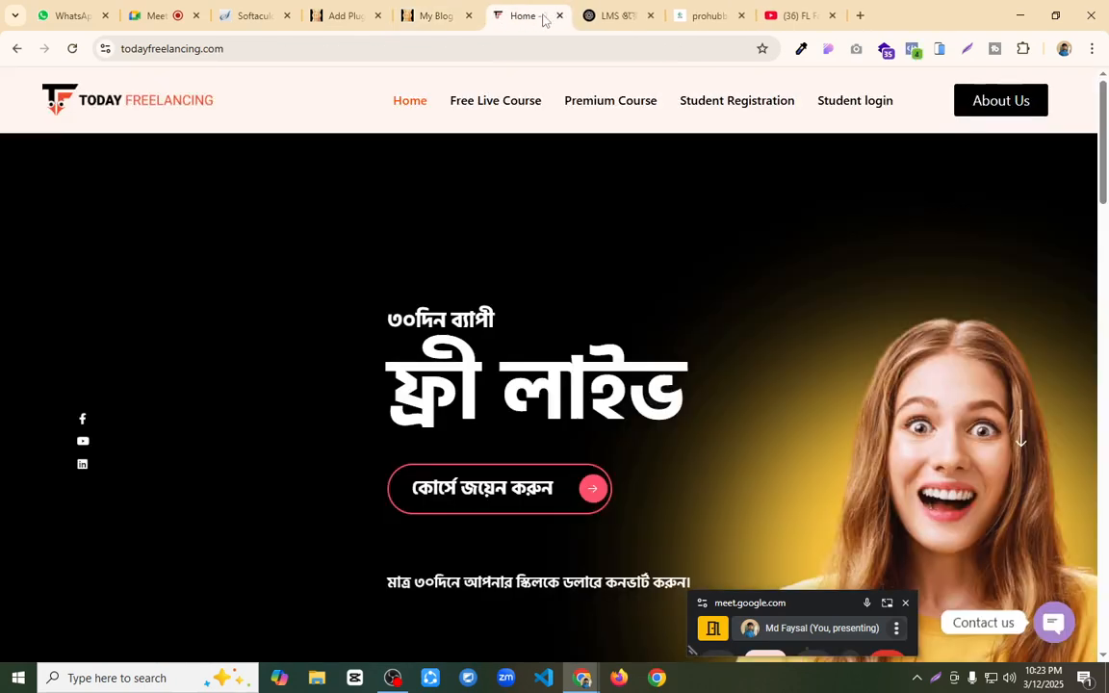
left_click(394, 15)
mouse_move(476, 81)
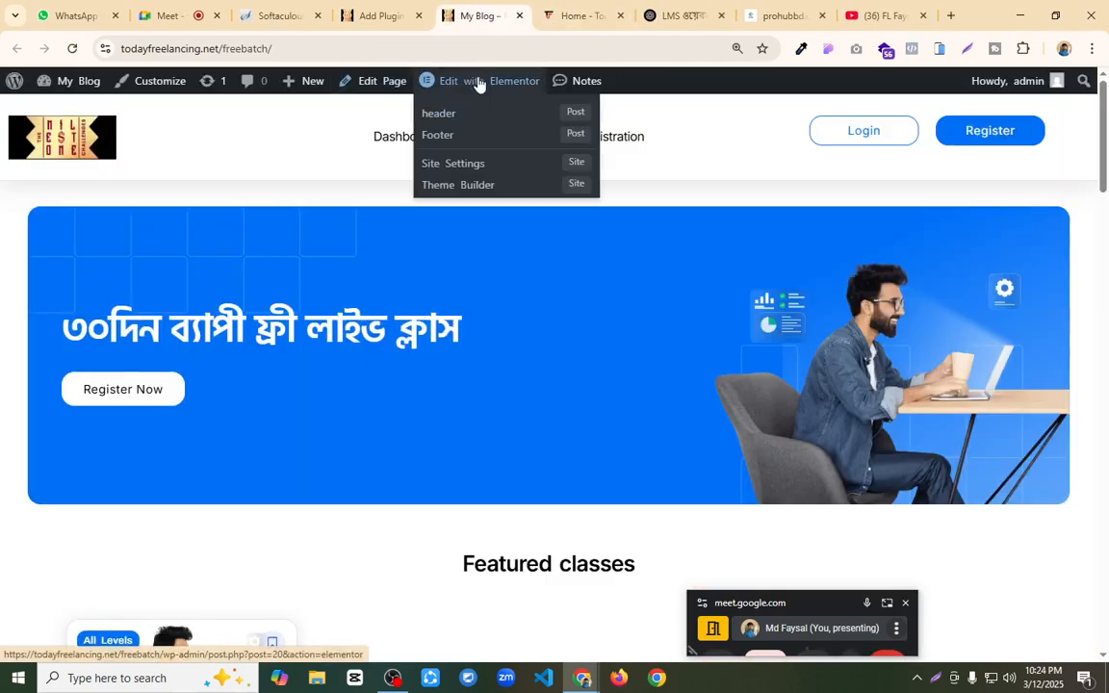
left_click(447, 116)
Step: Activate the Sticky Header Effects for Elementor plugin and return to the header template's editor
left_click(378, 15)
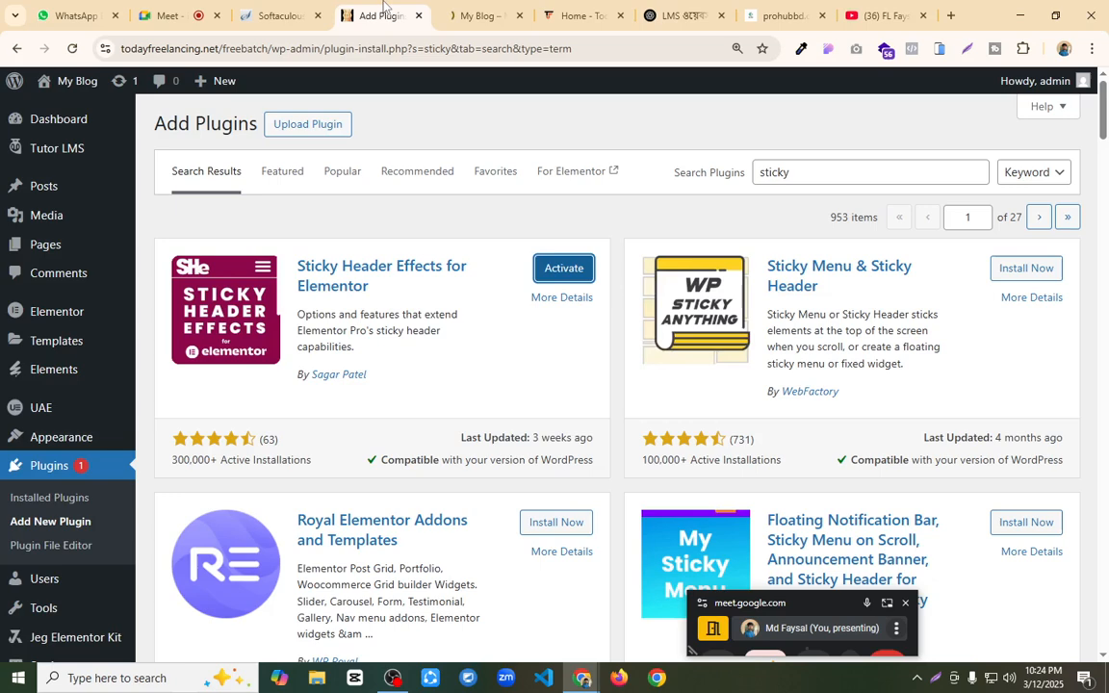
left_click(564, 268)
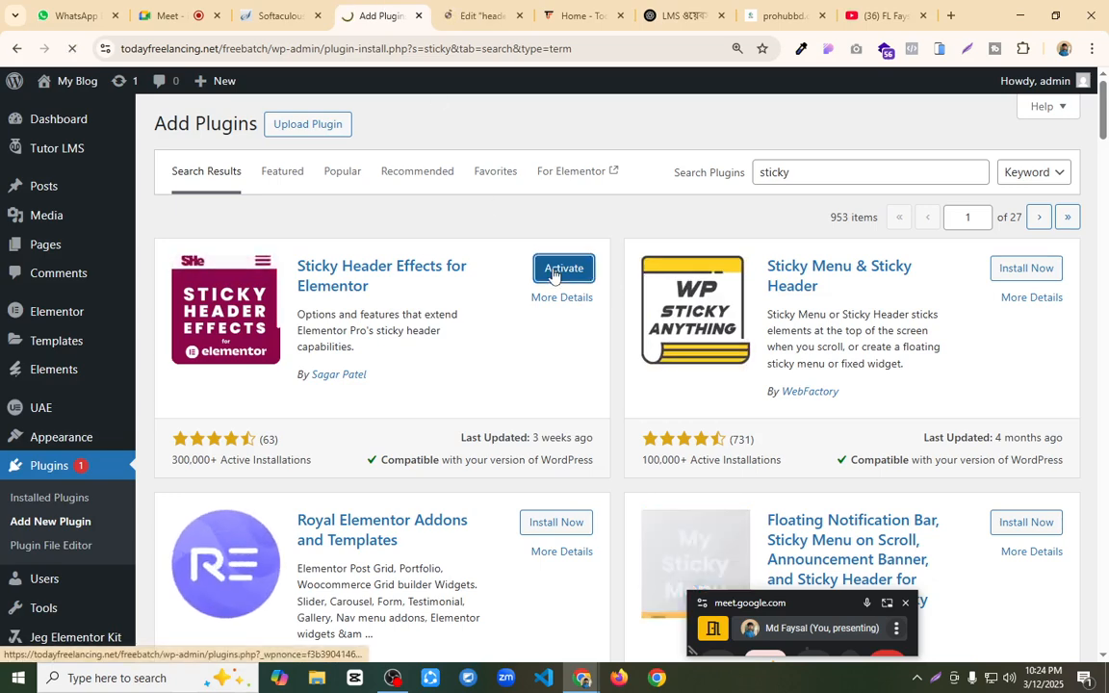
left_click(476, 16)
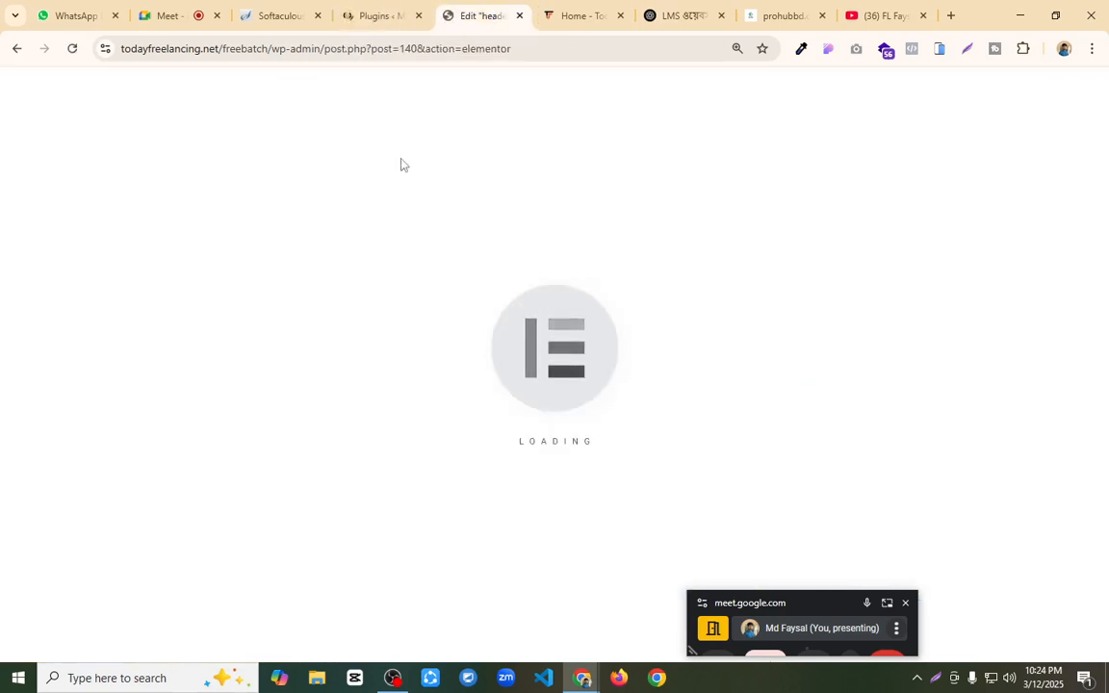
left_click(171, 15)
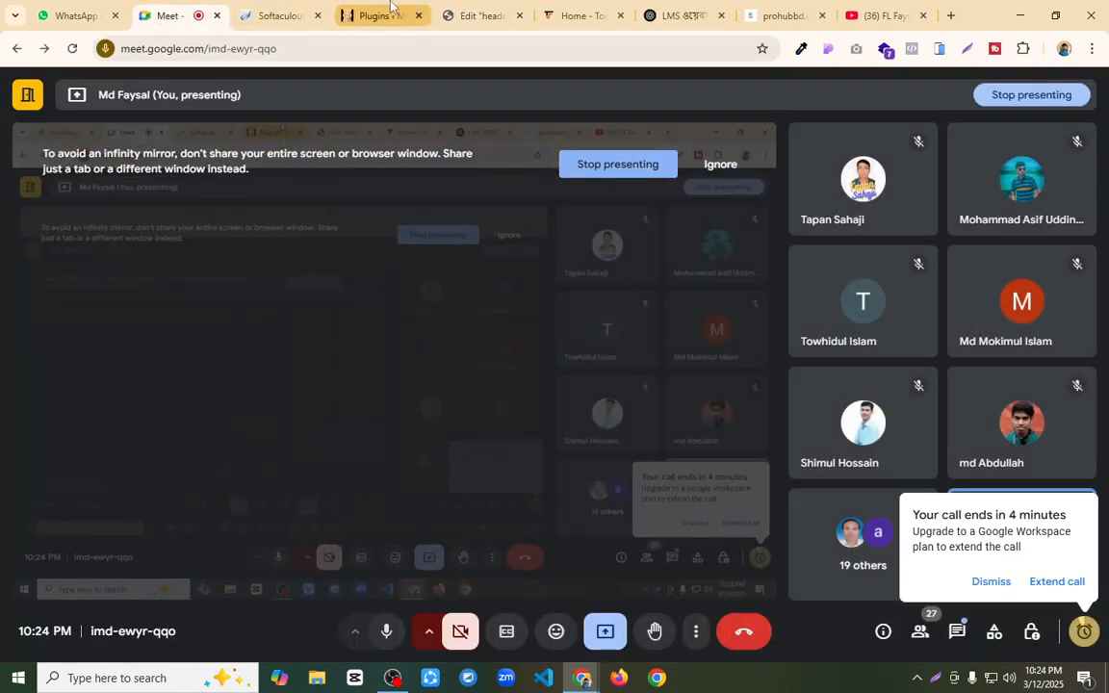
left_click(373, 16)
left_click(462, 14)
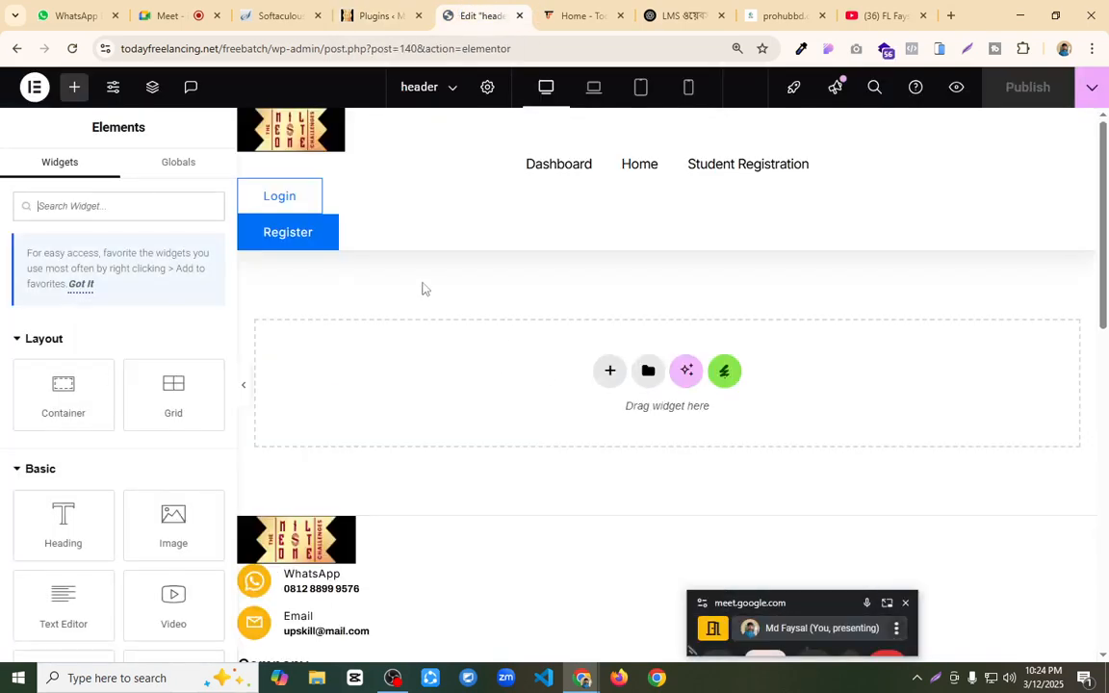
Step: Reload the header template's editor and enable Sticky Header Effects for the main header container
key("ctrl+minus")
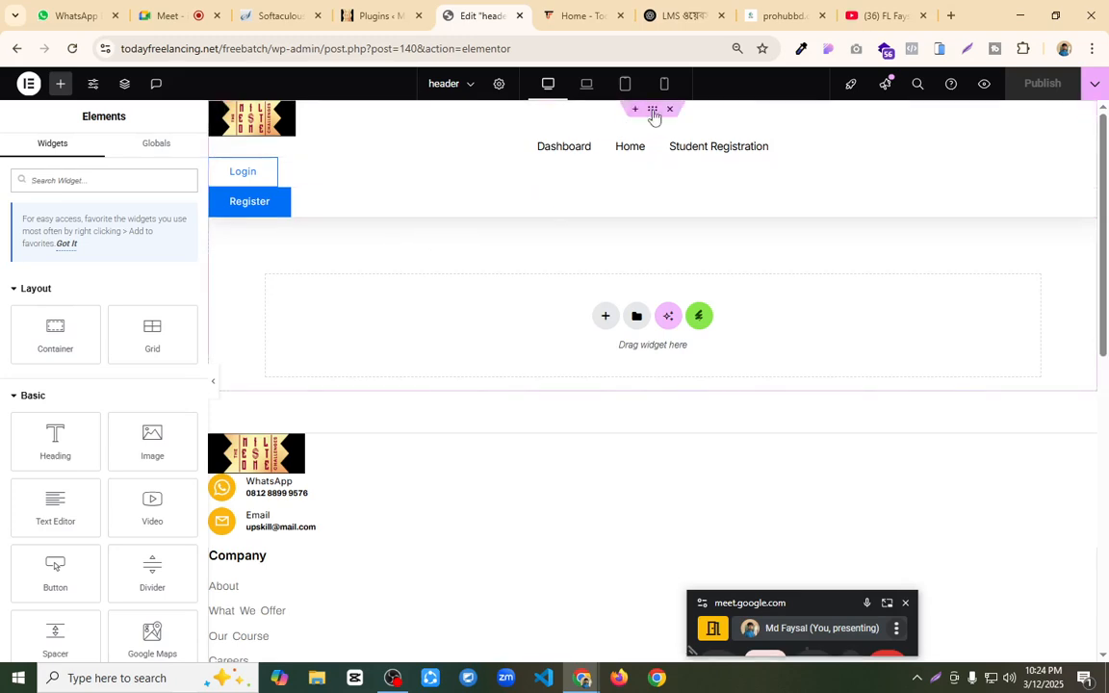
left_click(654, 111)
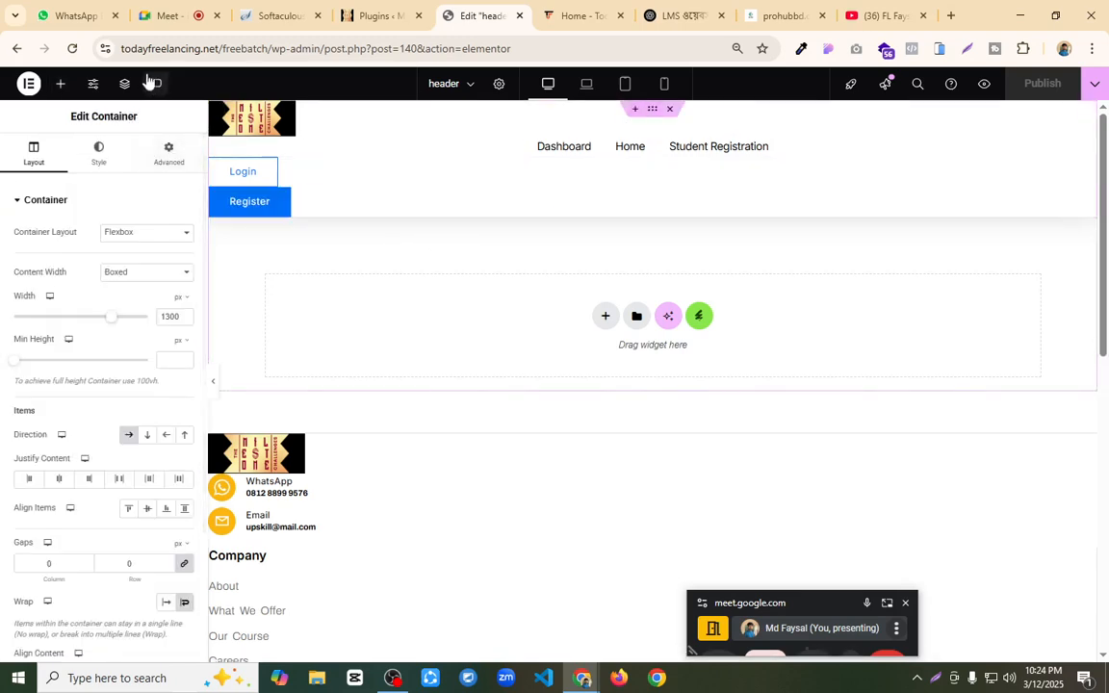
left_click(73, 49)
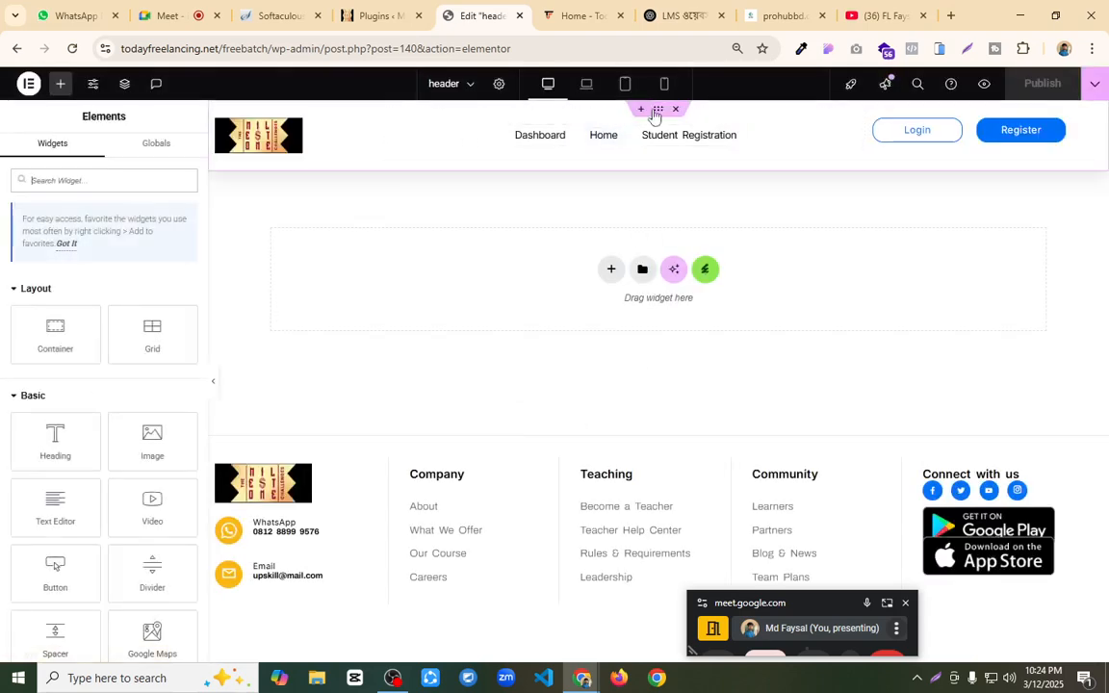
left_click(647, 118)
left_click(169, 152)
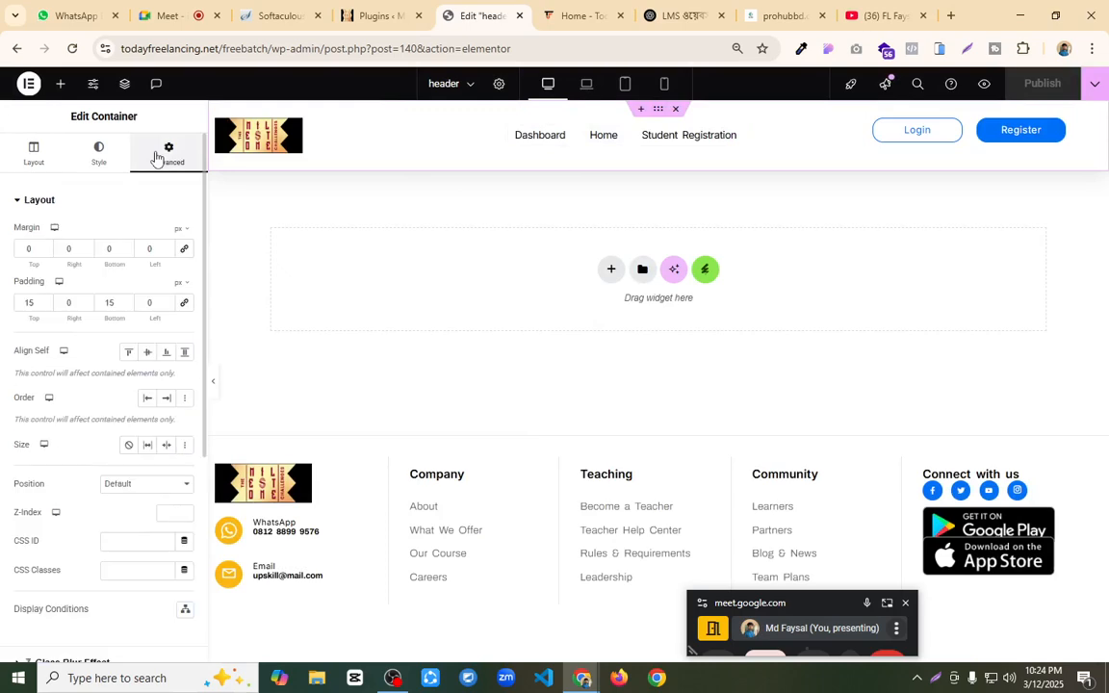
scroll(135, 251, "down", 3)
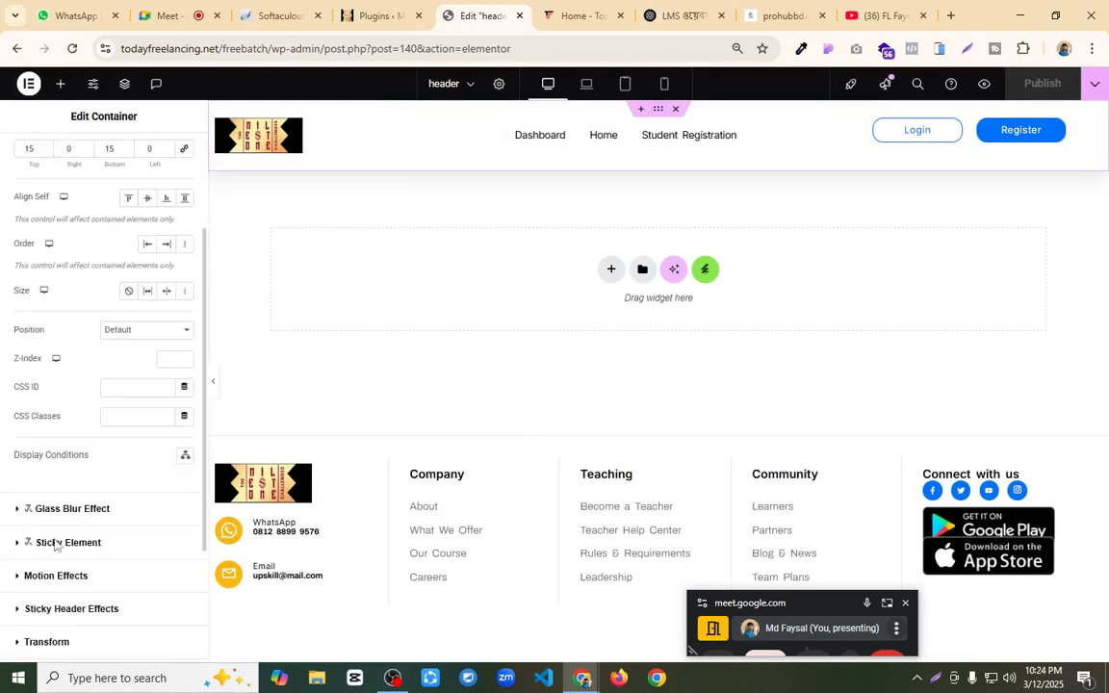
scroll(93, 619, "down", 2)
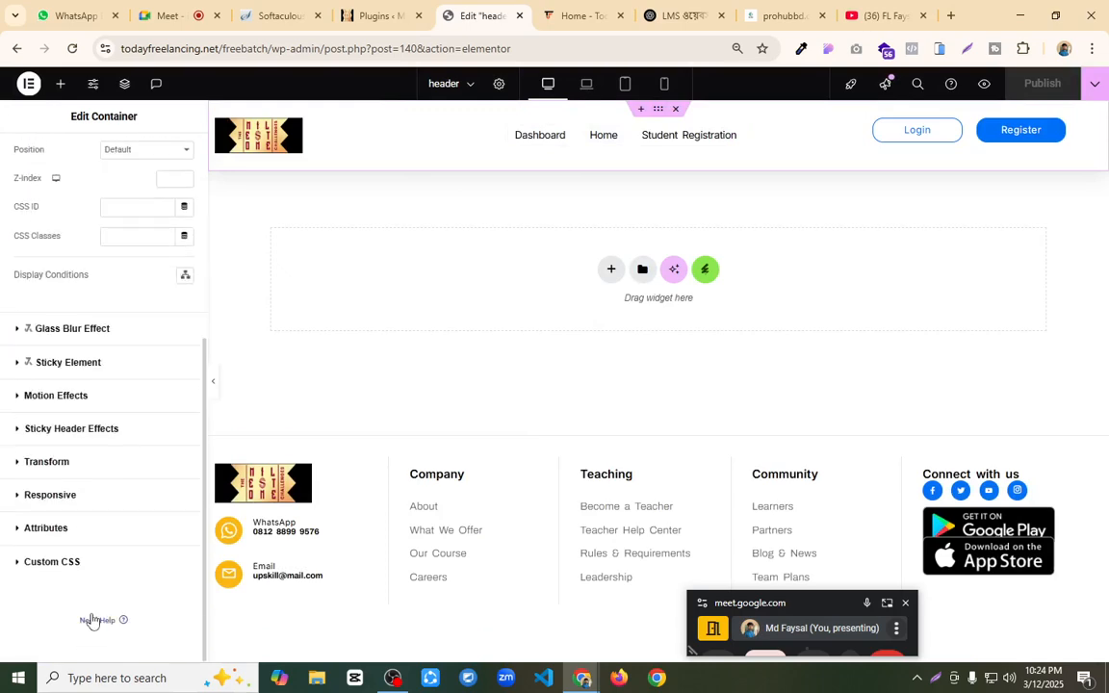
left_click(89, 430)
left_click(174, 363)
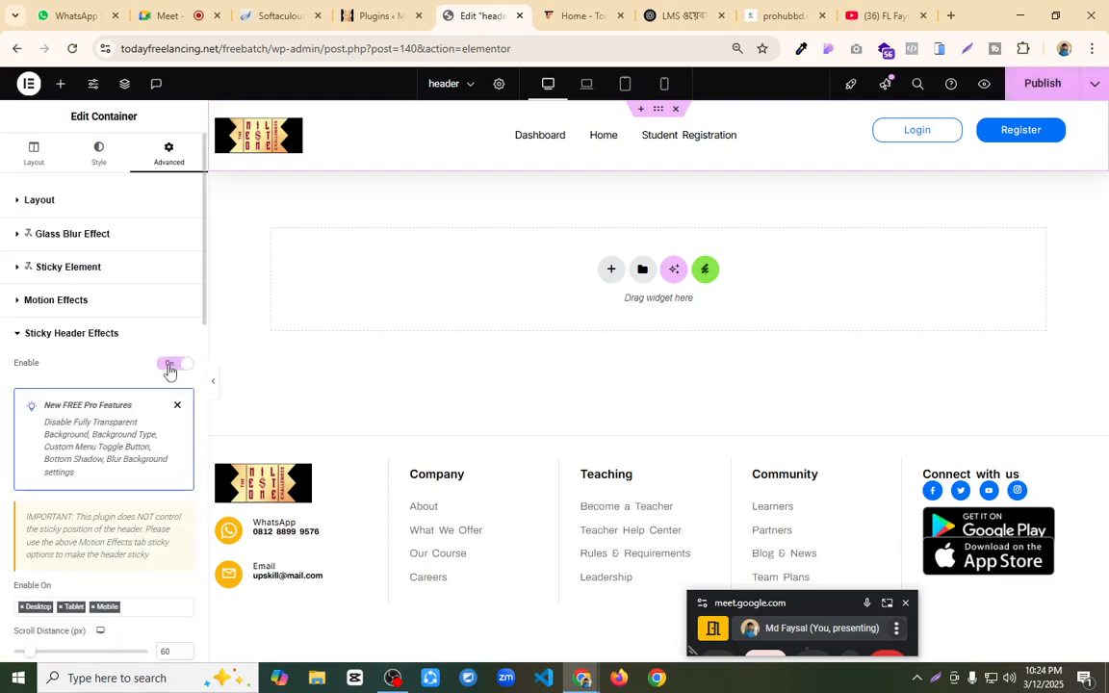
Step: Turn on the header's after-scroll Background Color and set it to the semi-transparent dark #1D15158A
scroll(140, 409, "down", 3)
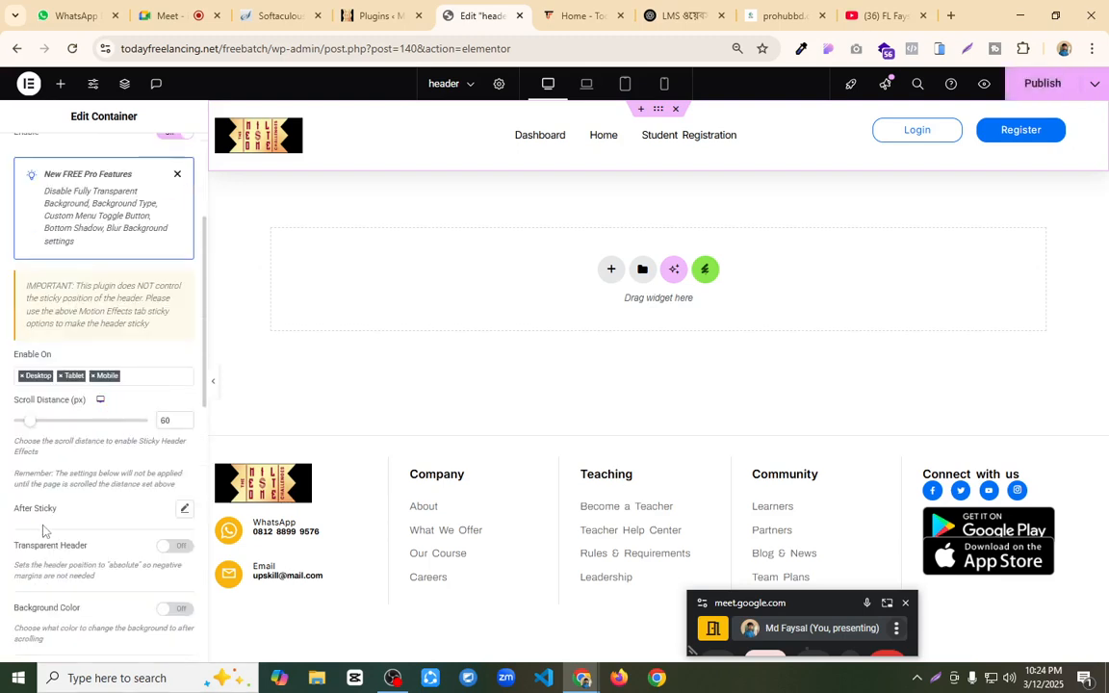
scroll(100, 492, "down", 2)
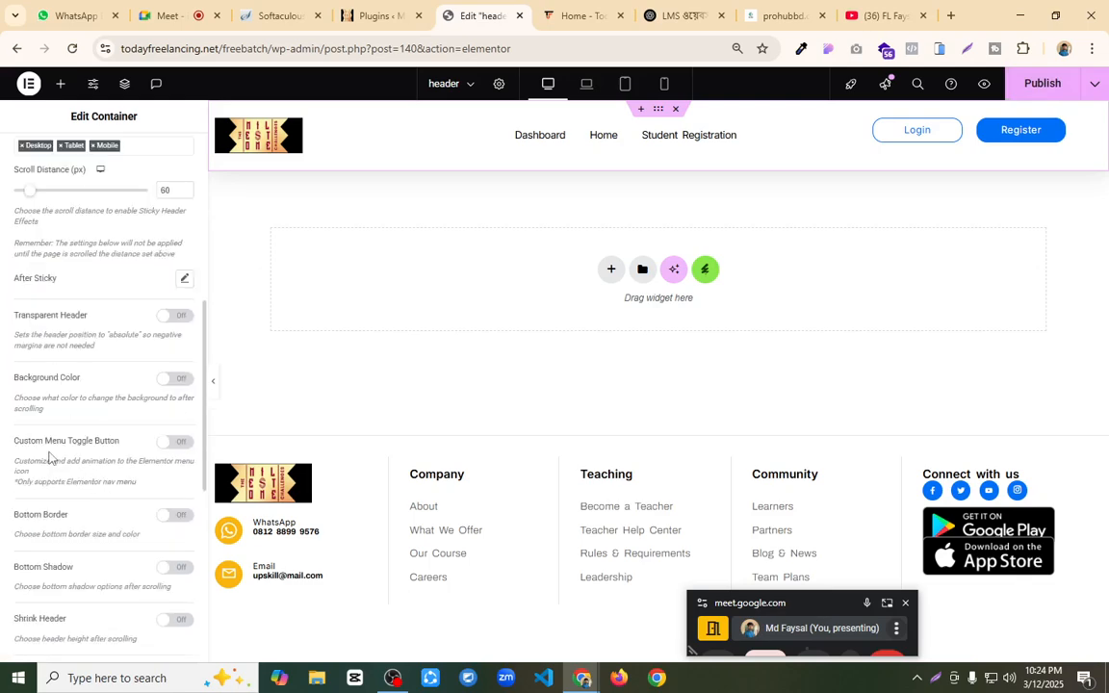
key("ctrl+plus")
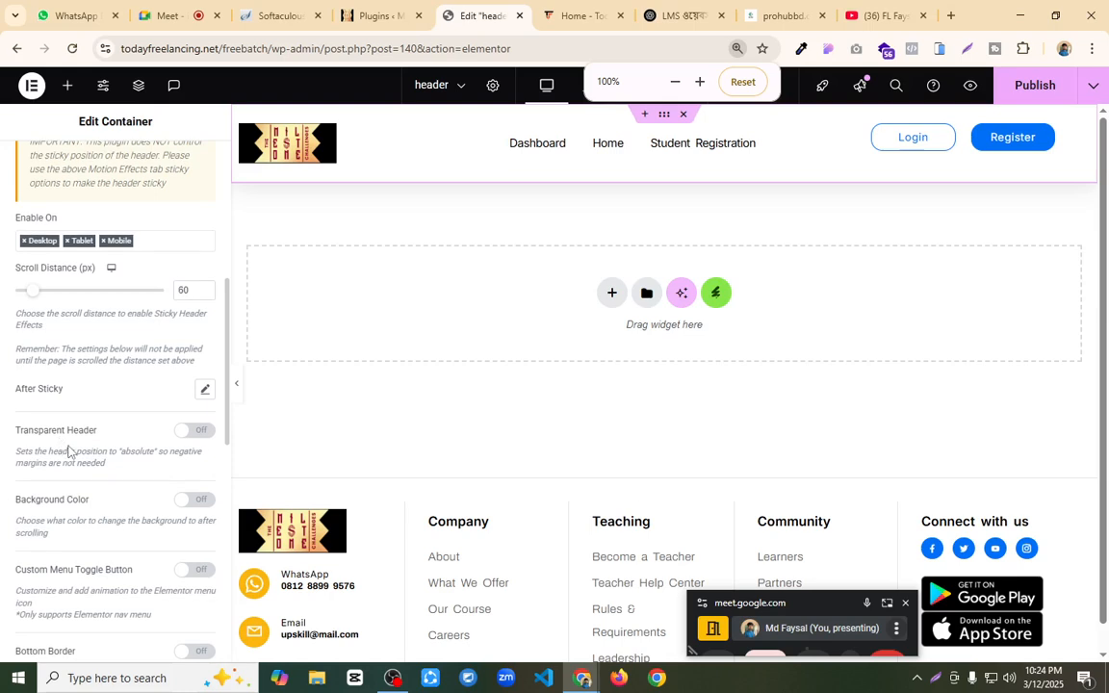
scroll(67, 450, "down", 2)
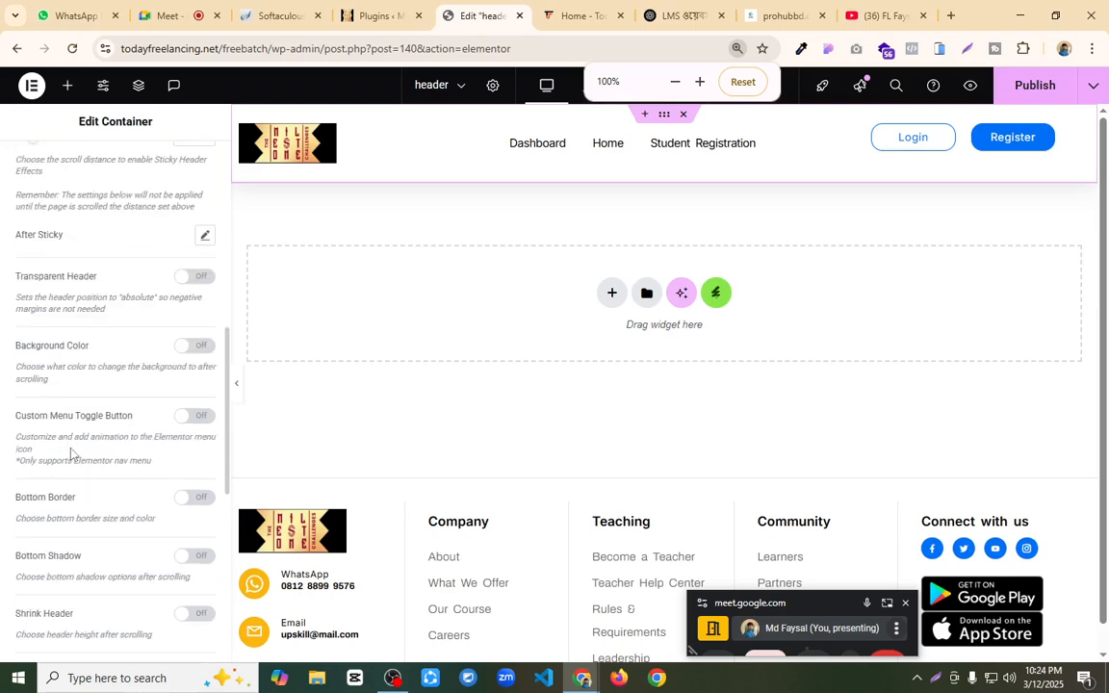
left_click(192, 346)
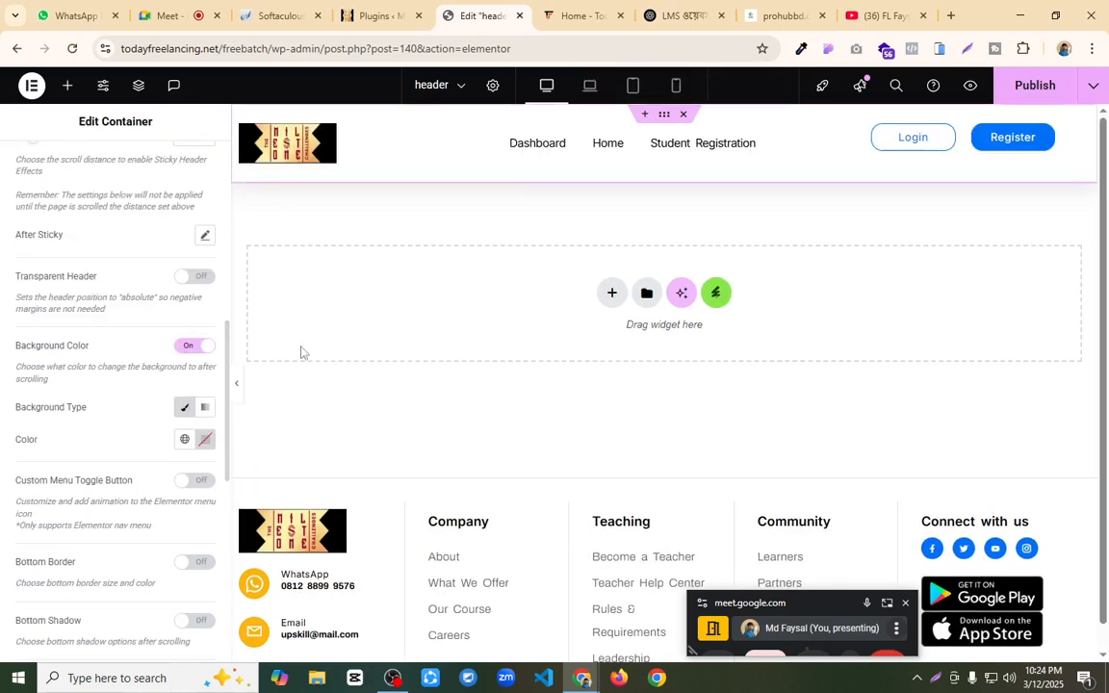
left_click(204, 441)
left_click(143, 255)
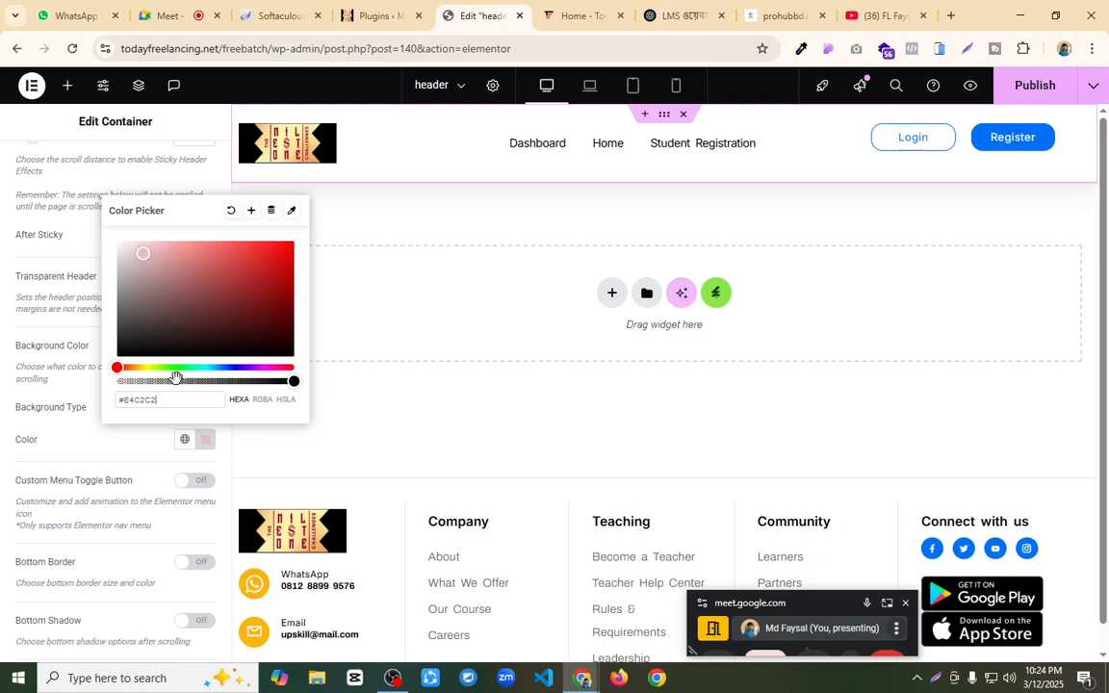
left_click_drag(198, 382, 212, 383)
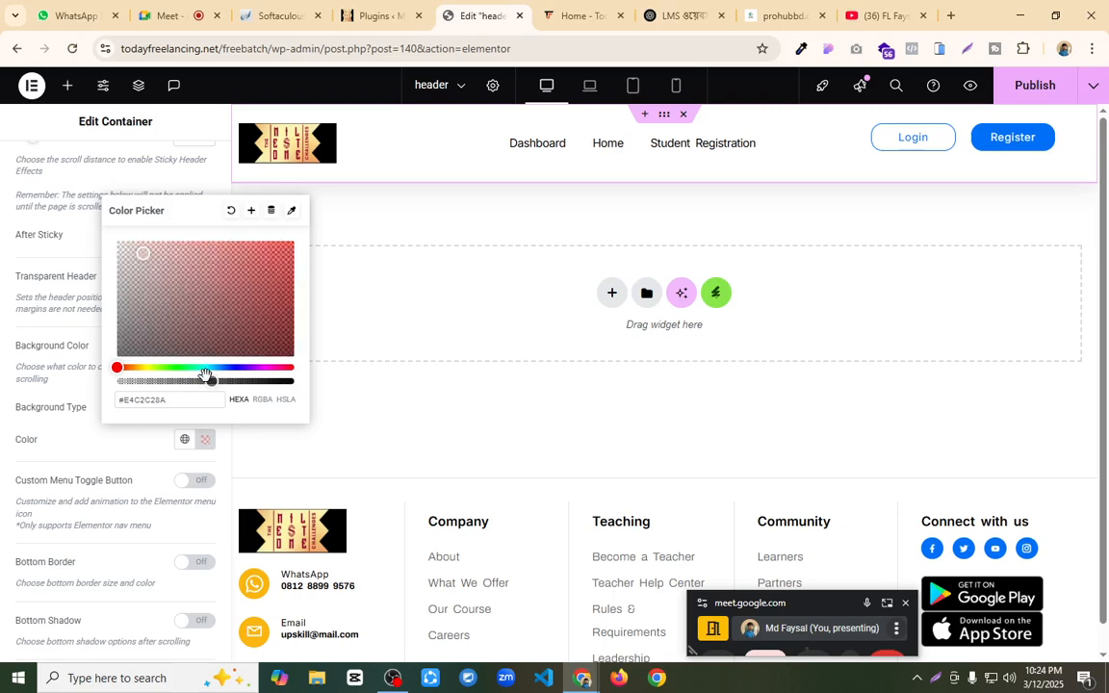
left_click_drag(199, 337, 169, 344)
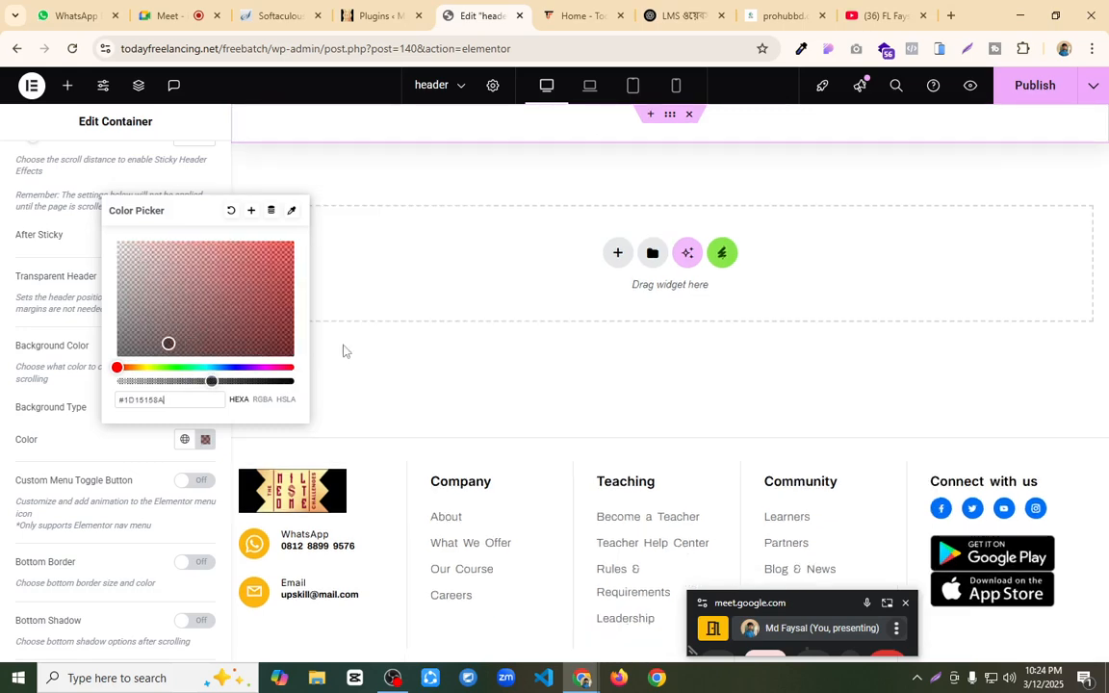
scroll(524, 332, "down", 1)
scroll(525, 332, "up", 1)
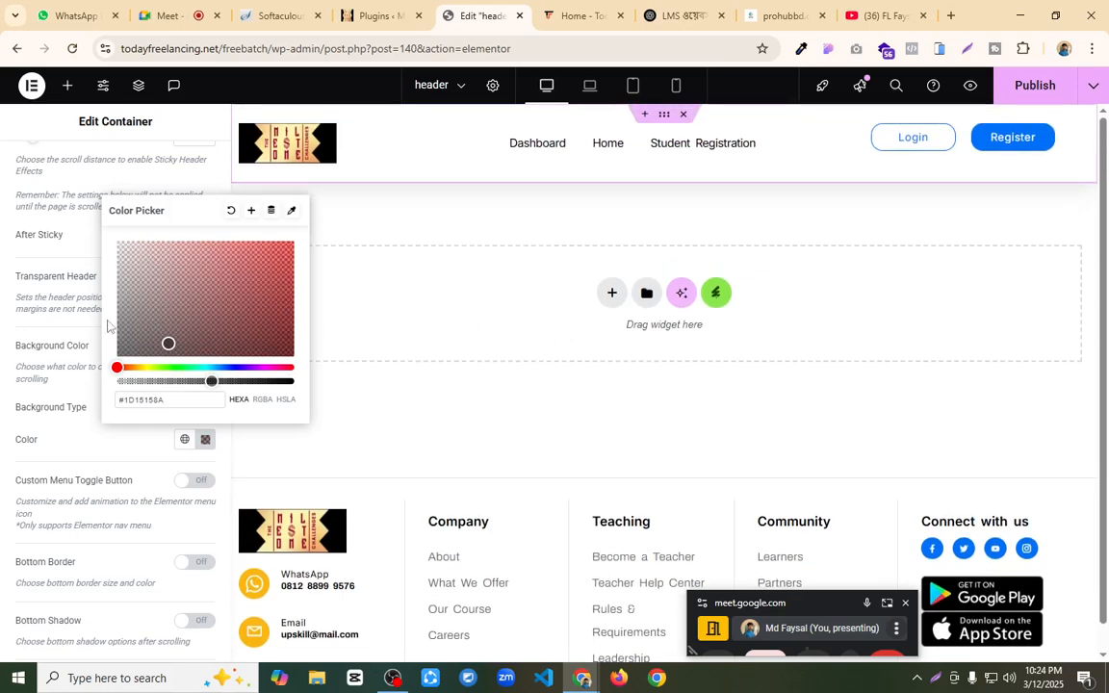
left_click(53, 257)
Step: Review the remaining sticky header effect options and publish the header template
scroll(106, 337, "up", 3)
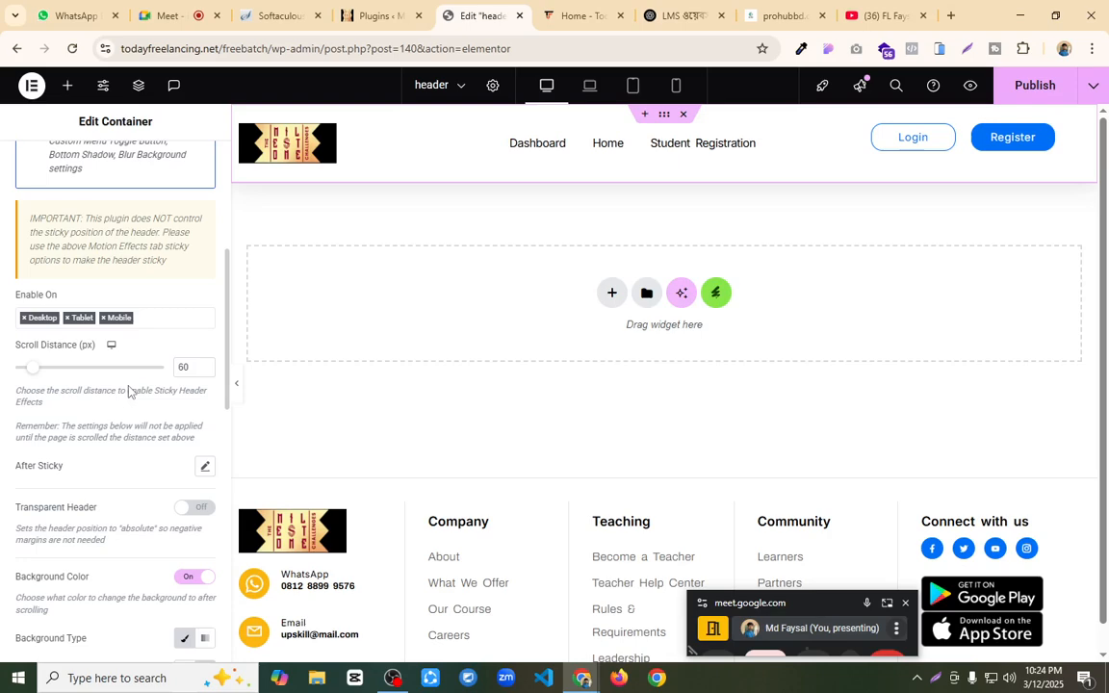
scroll(128, 388, "up", 2)
scroll(130, 390, "down", 5)
scroll(132, 389, "down", 5)
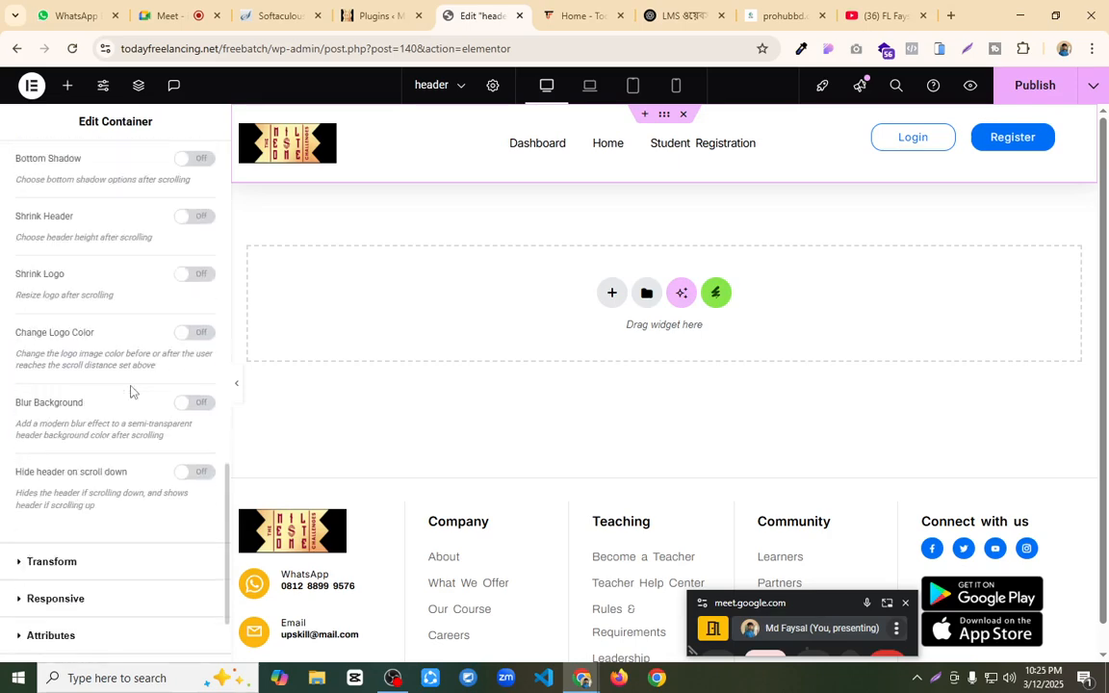
left_click(1016, 88)
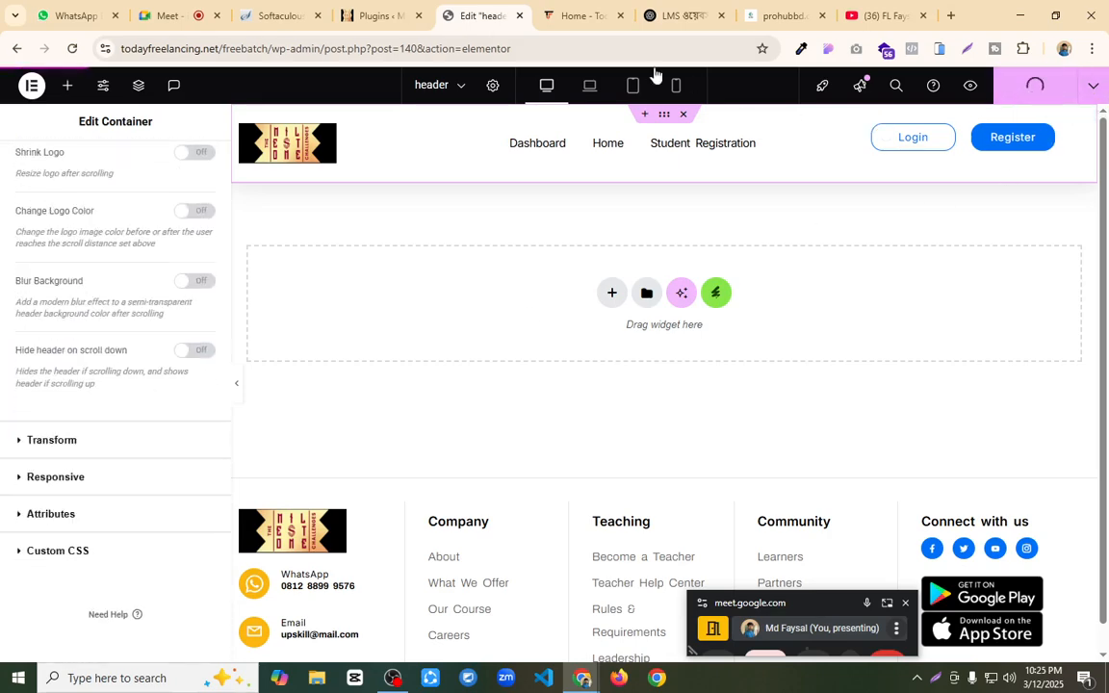
Step: Open the live site from the WordPress dashboard and check the header's background while scrolling the home page
left_click(575, 11)
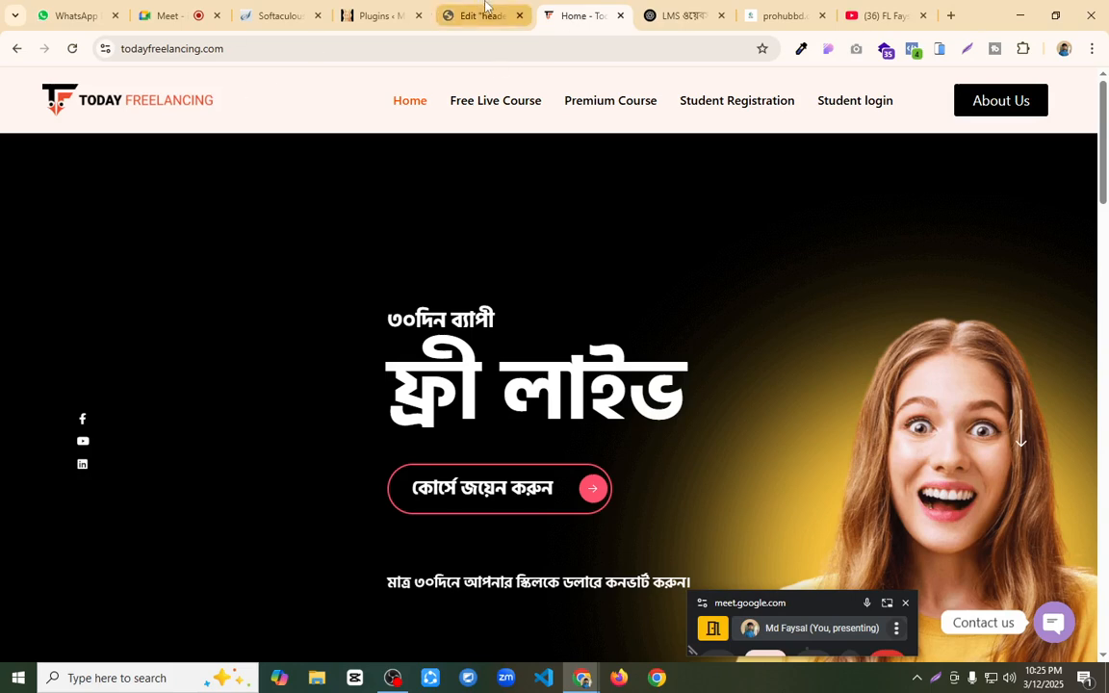
left_click(373, 15)
mouse_move(58, 84)
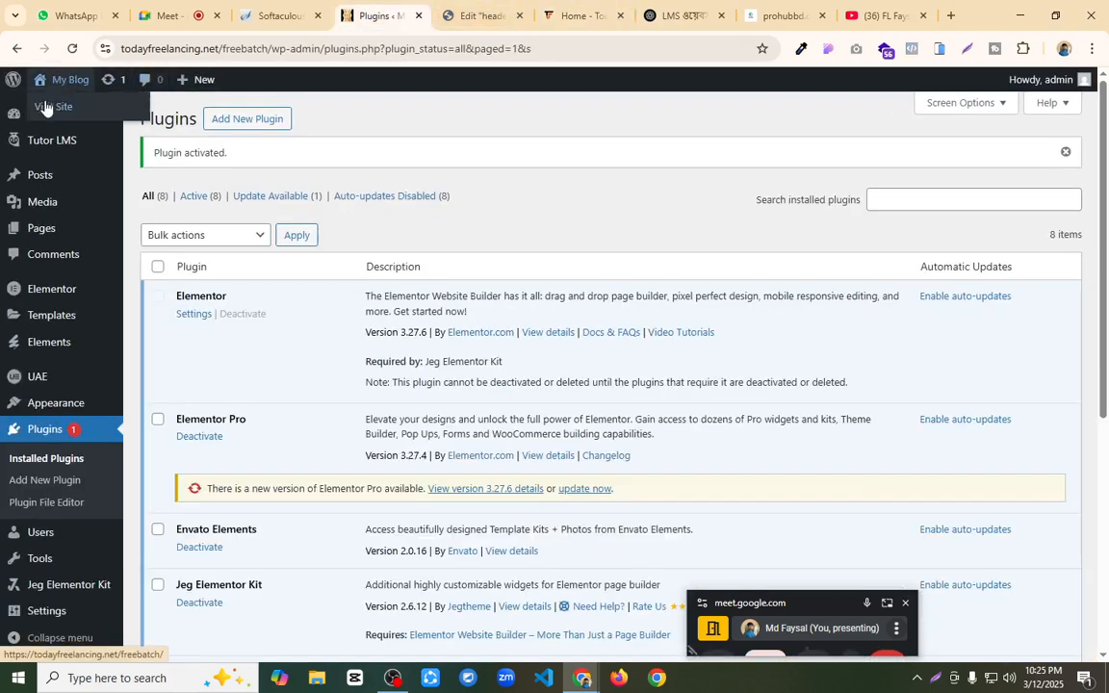
left_click(55, 106)
scroll(455, 243, "down", 7)
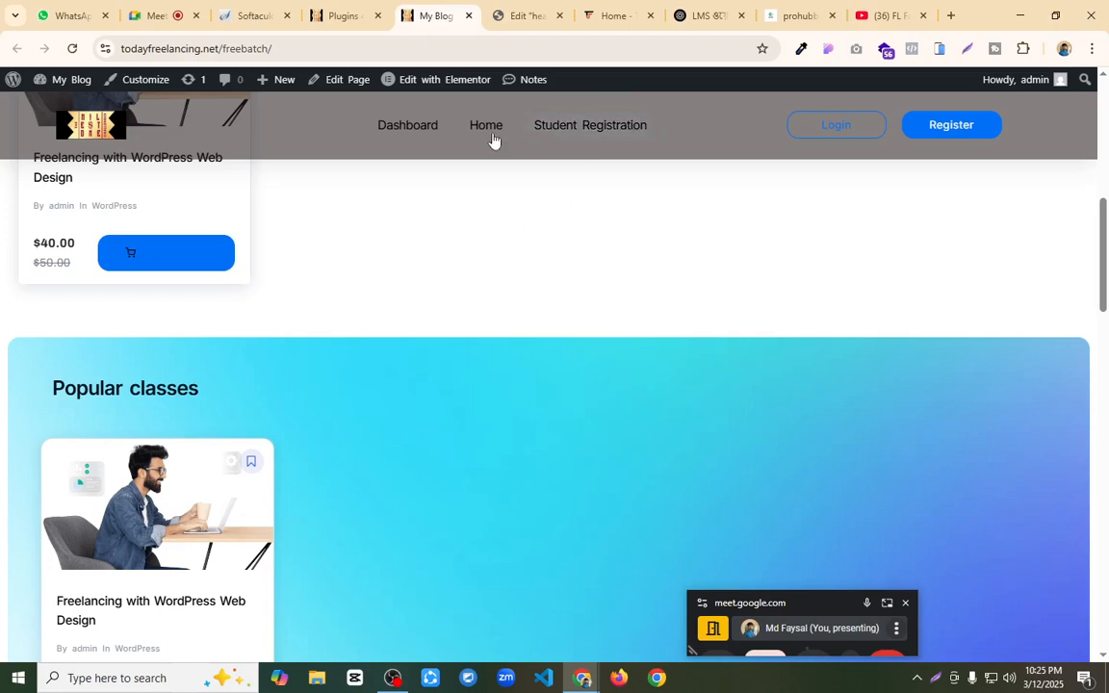
scroll(515, 227, "down", 10)
scroll(522, 256, "down", 3)
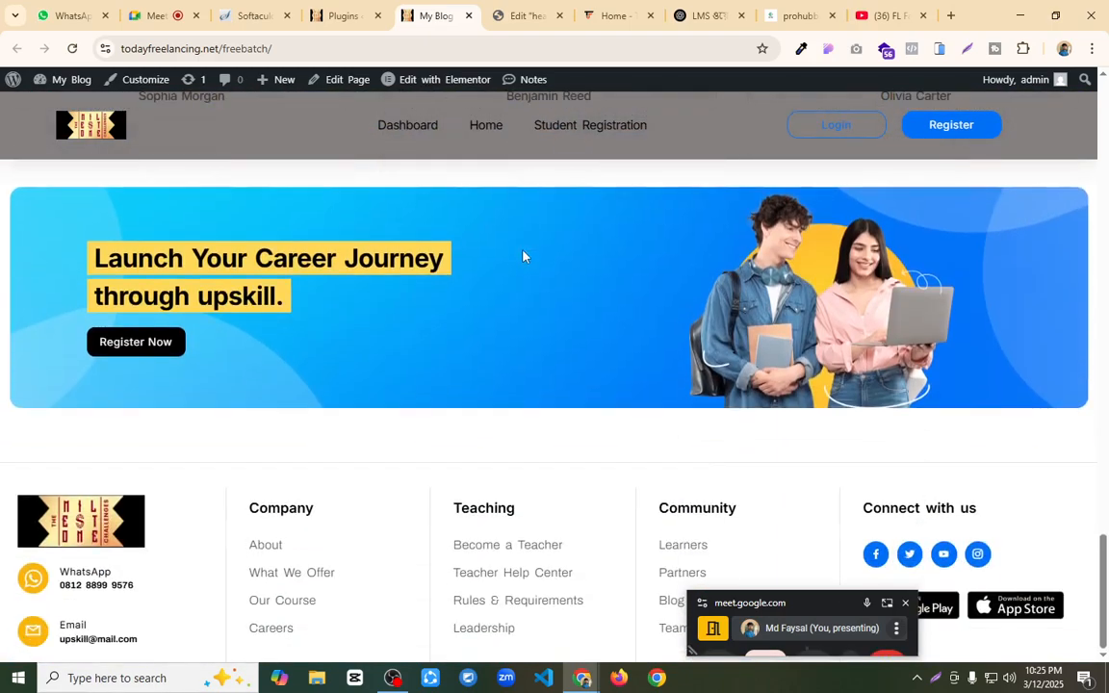
Step: Set the header's after-scroll background color to fully opaque white in the header template and publish it
left_click(356, 8)
left_click(526, 8)
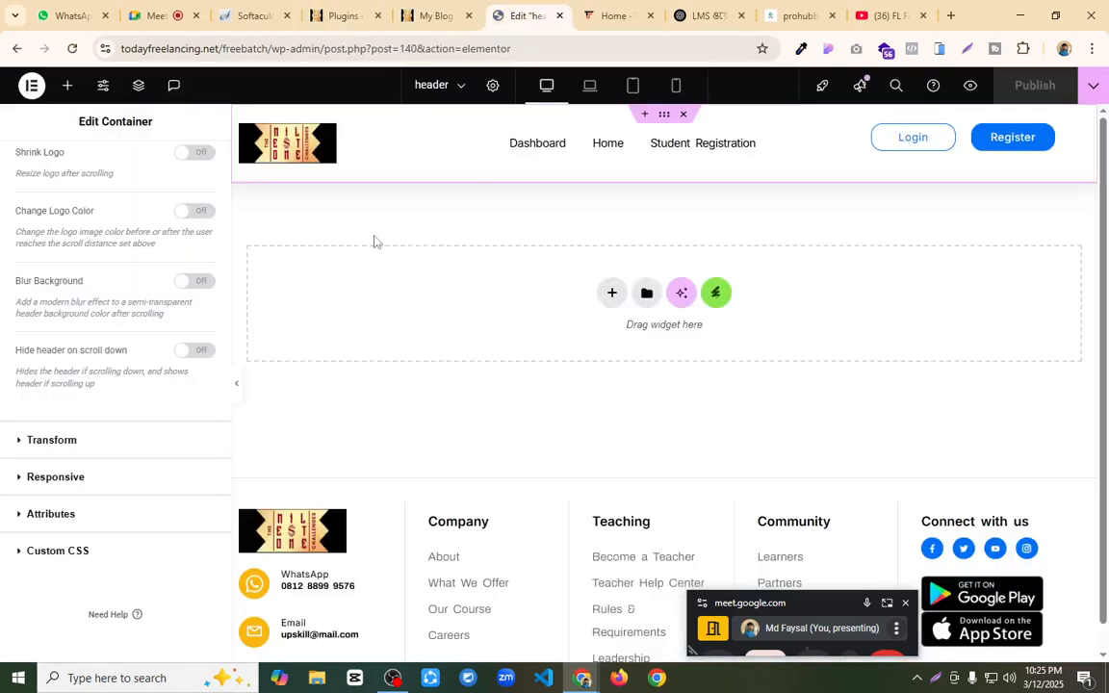
scroll(168, 314, "up", 5)
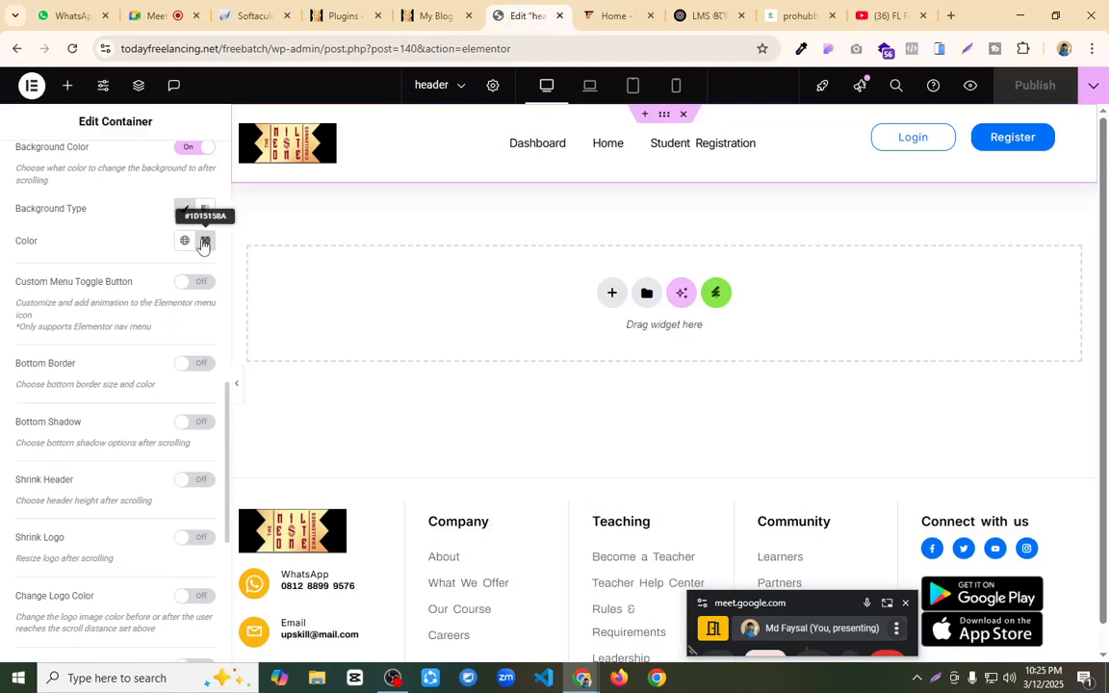
left_click(203, 247)
left_click_drag(265, 346, 84, 275)
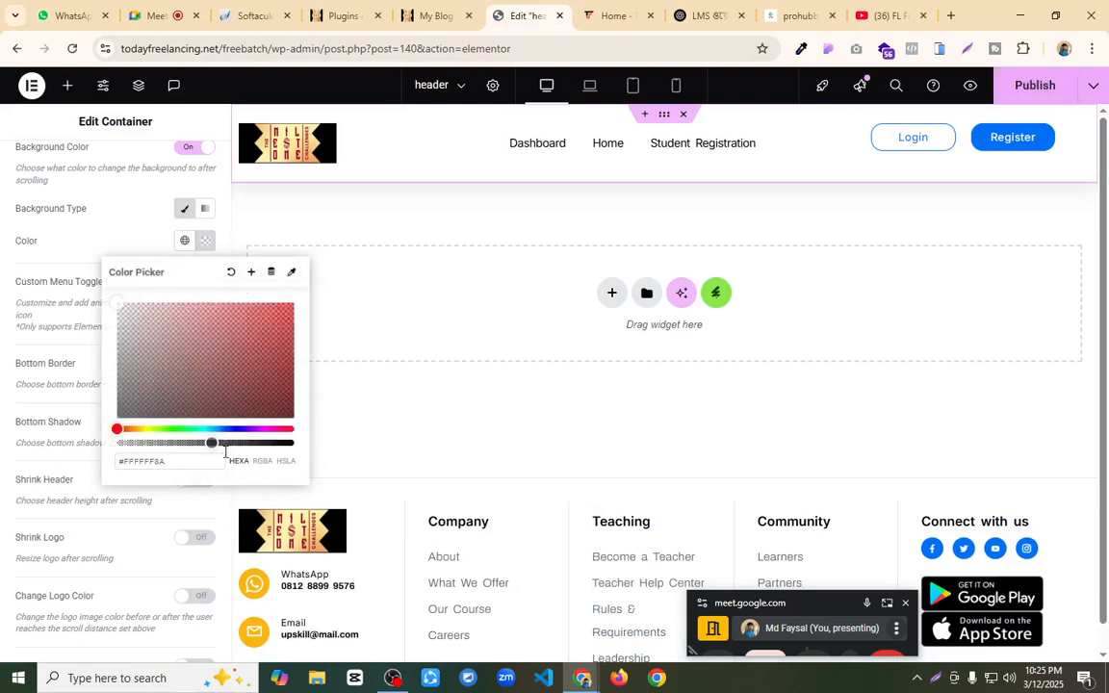
left_click_drag(214, 440, 369, 433)
left_click(432, 384)
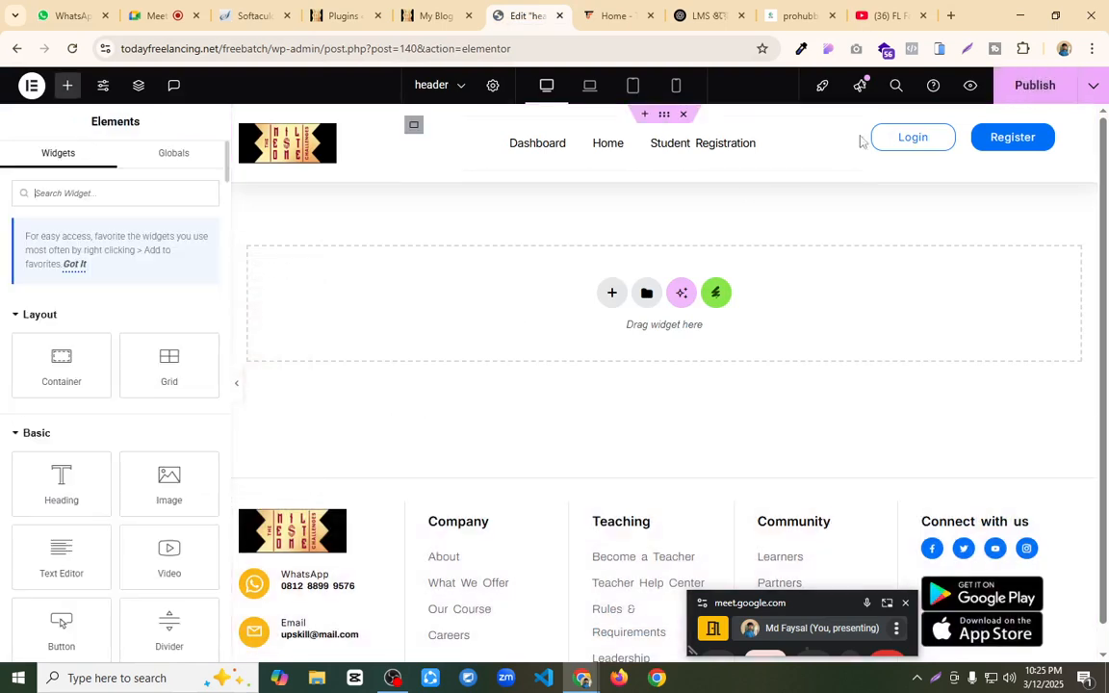
left_click(1031, 86)
Step: Reload the live home page and check the sticky header's background over the full page length
left_click(433, 15)
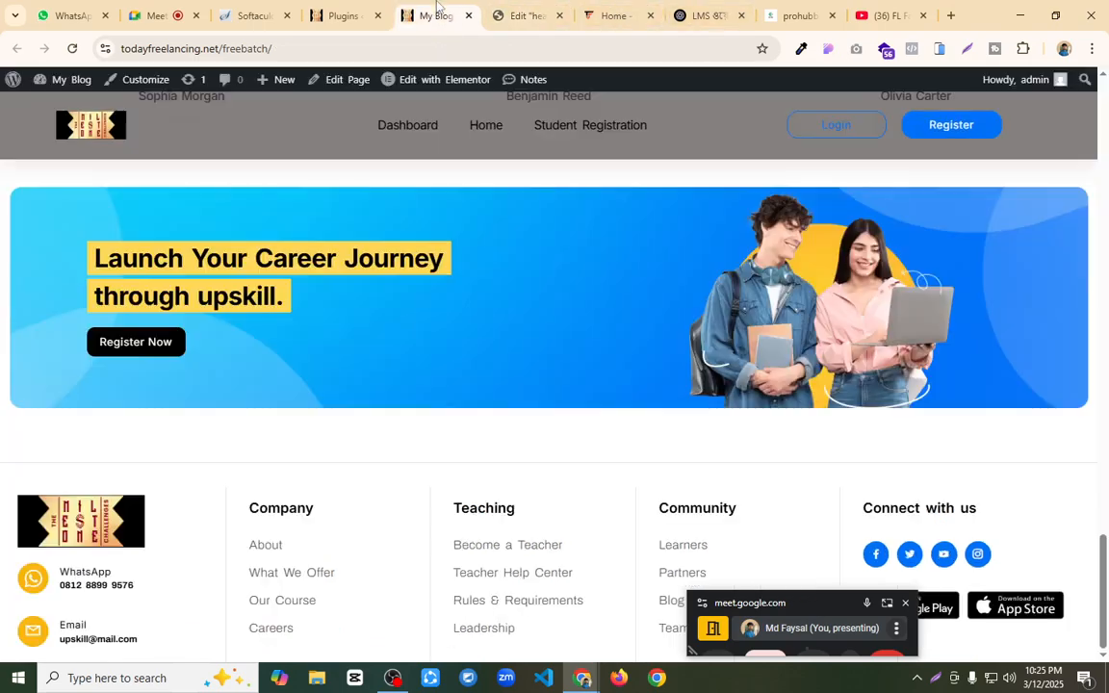
left_click(72, 49)
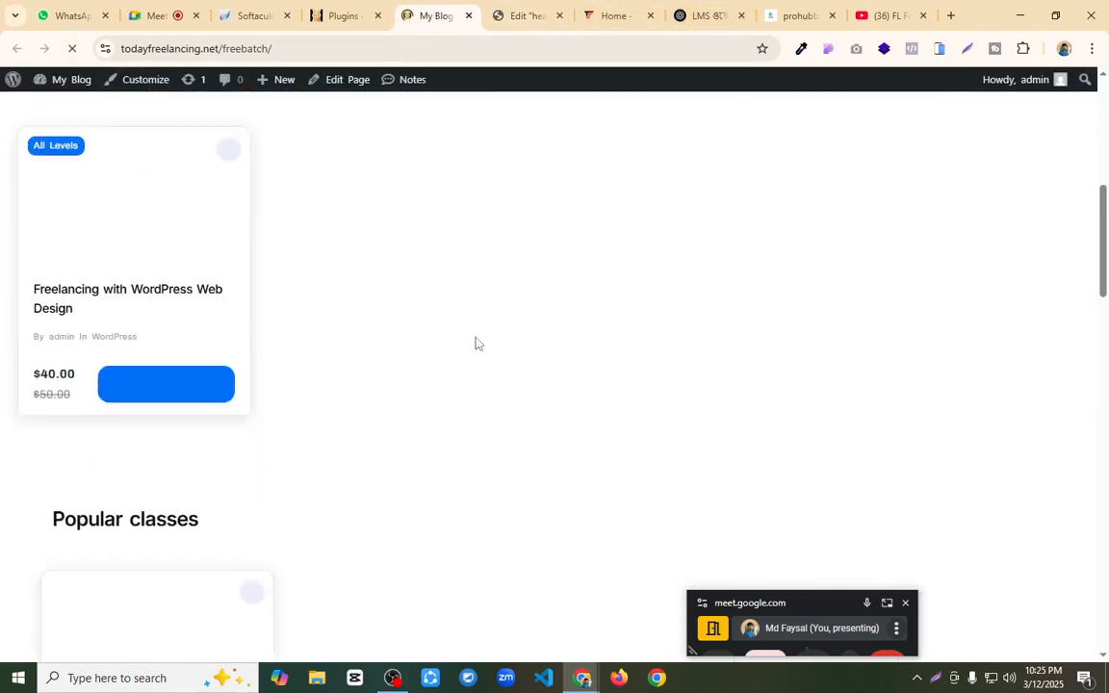
scroll(521, 343, "up", 10)
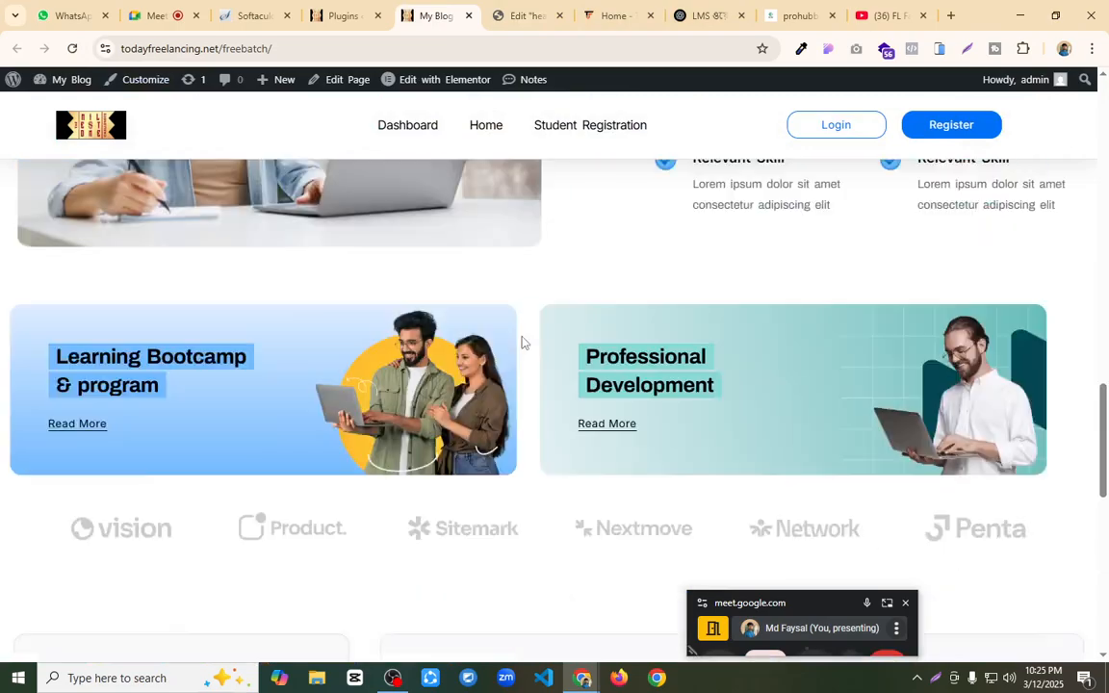
scroll(522, 343, "down", 5)
scroll(522, 343, "down", 10)
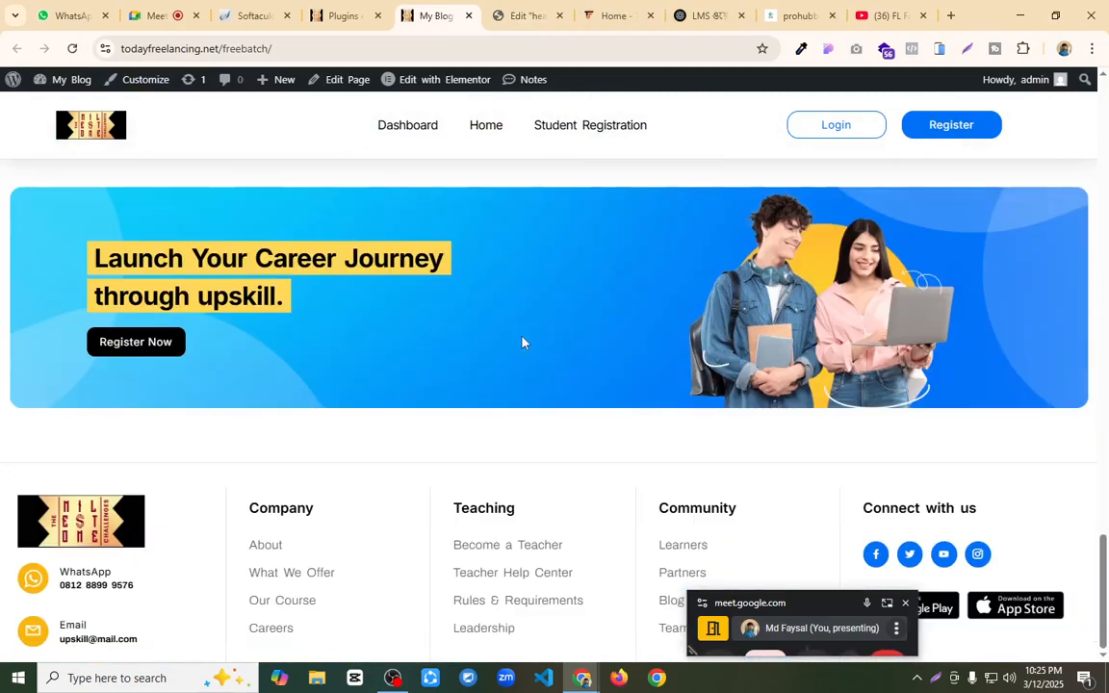
scroll(522, 343, "up", 15)
scroll(524, 342, "up", 5)
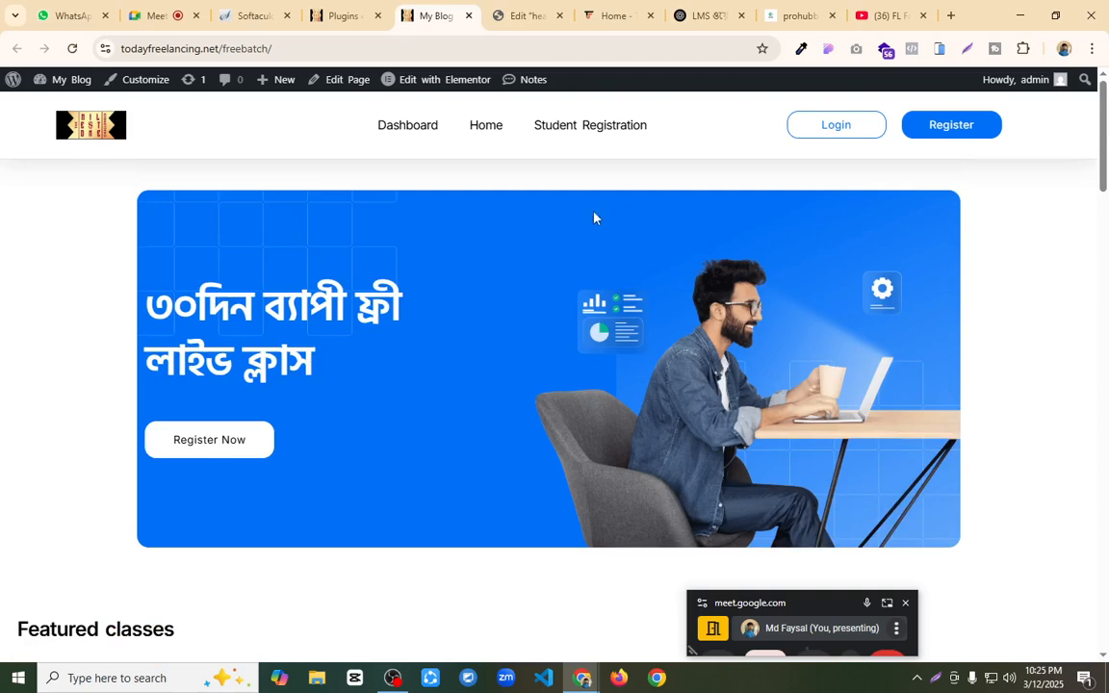
Step: Check the Meet call and the OBS recording, and move the floating Meet window off the site's home page
left_click(163, 12)
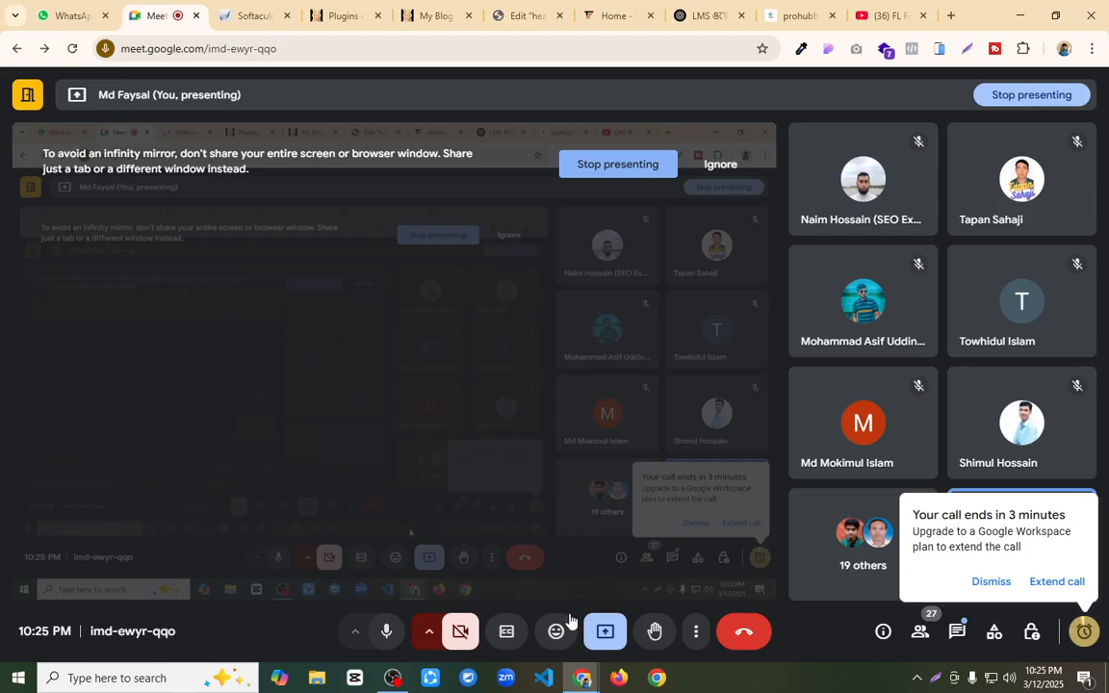
left_click(393, 678)
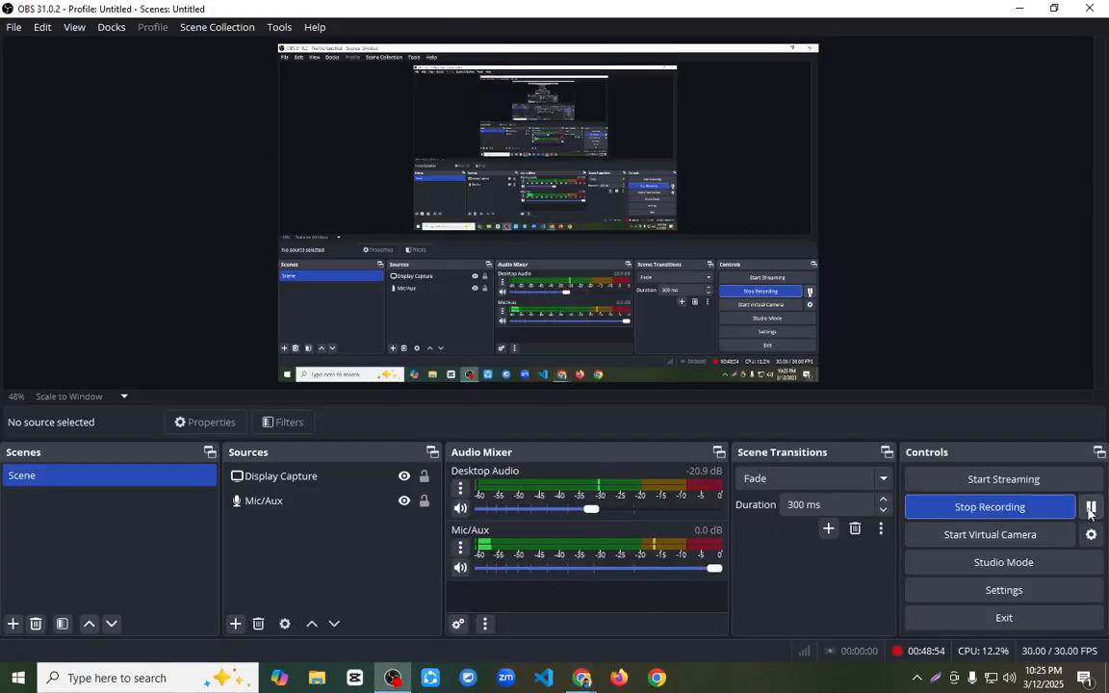
left_click(1020, 9)
left_click(344, 16)
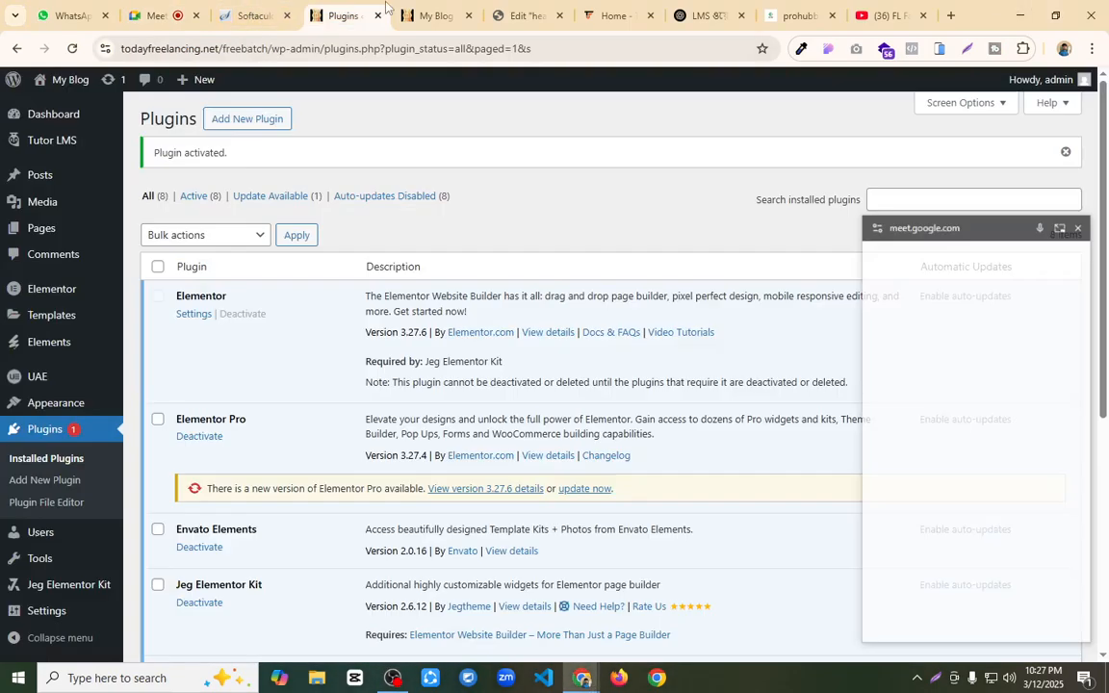
left_click(435, 16)
left_click_drag(992, 227, 806, 692)
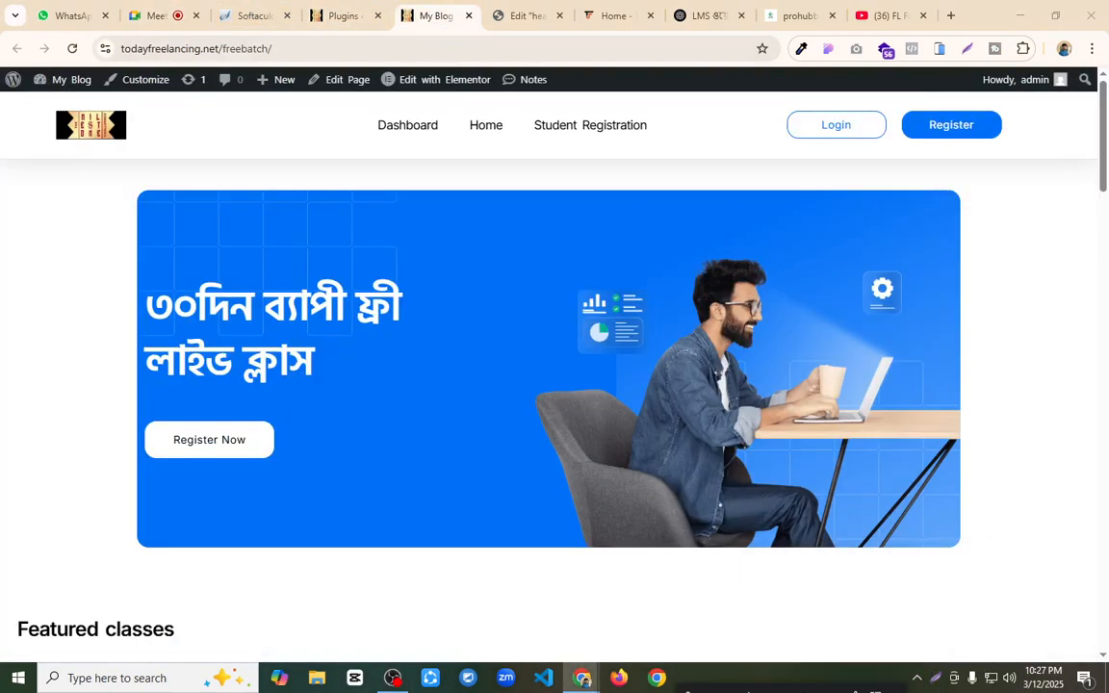
Step: Close the browser tabs of the header editor and the live site, and return to the Plugins page
left_click(520, 16)
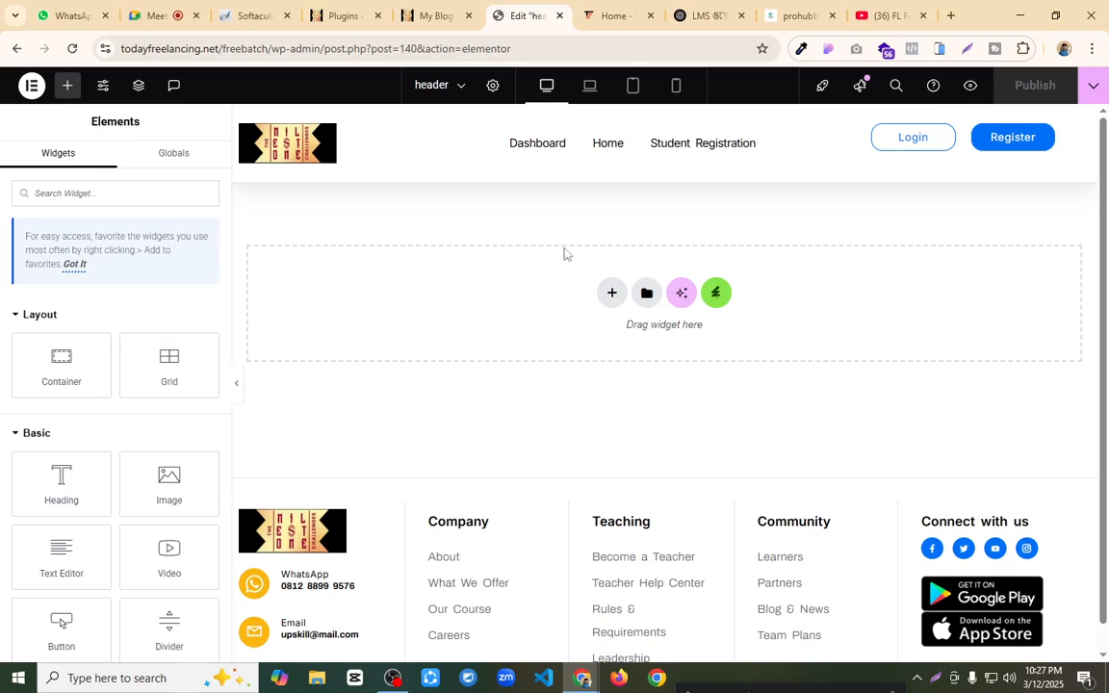
left_click(559, 16)
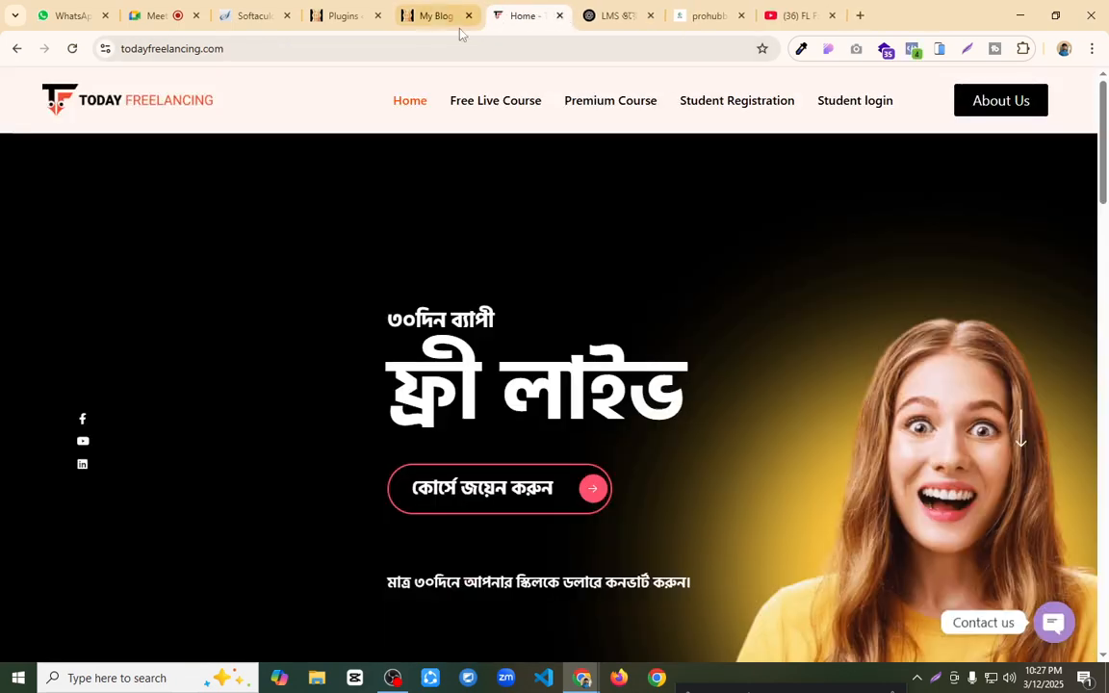
left_click(438, 15)
left_click(468, 15)
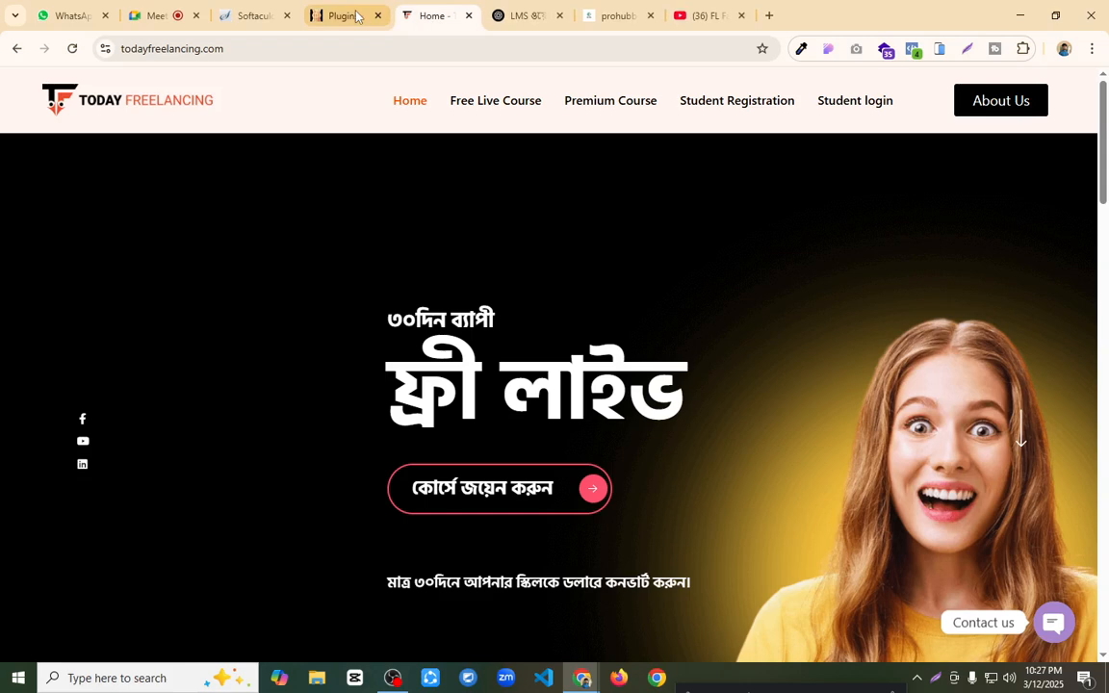
left_click(331, 11)
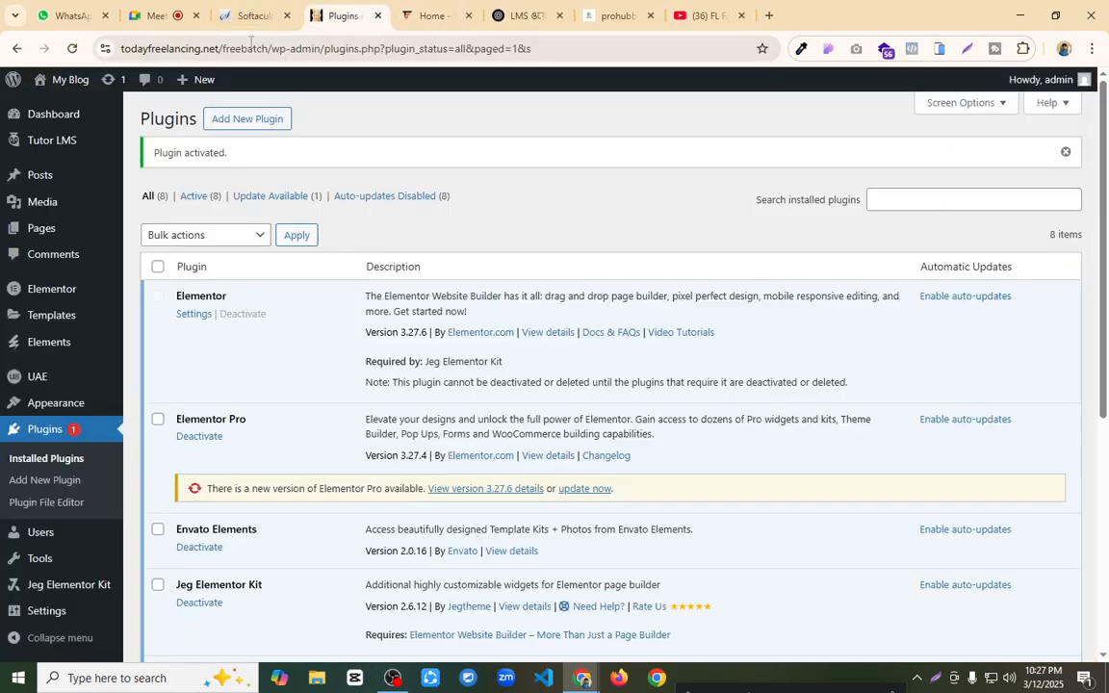
Step: Copy the site address todayfreelancing.net/freebatch, open it in Firefox and look through the home page as a logged-out visitor
left_click_drag(271, 47, 122, 48)
left_click(102, 49)
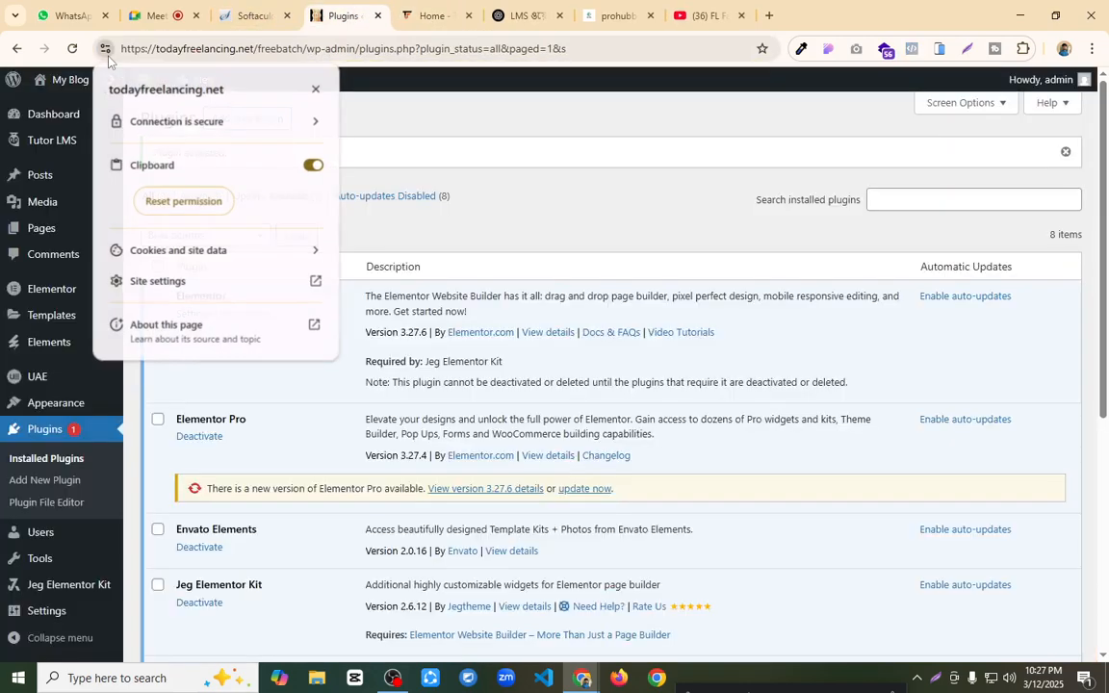
left_click(371, 94)
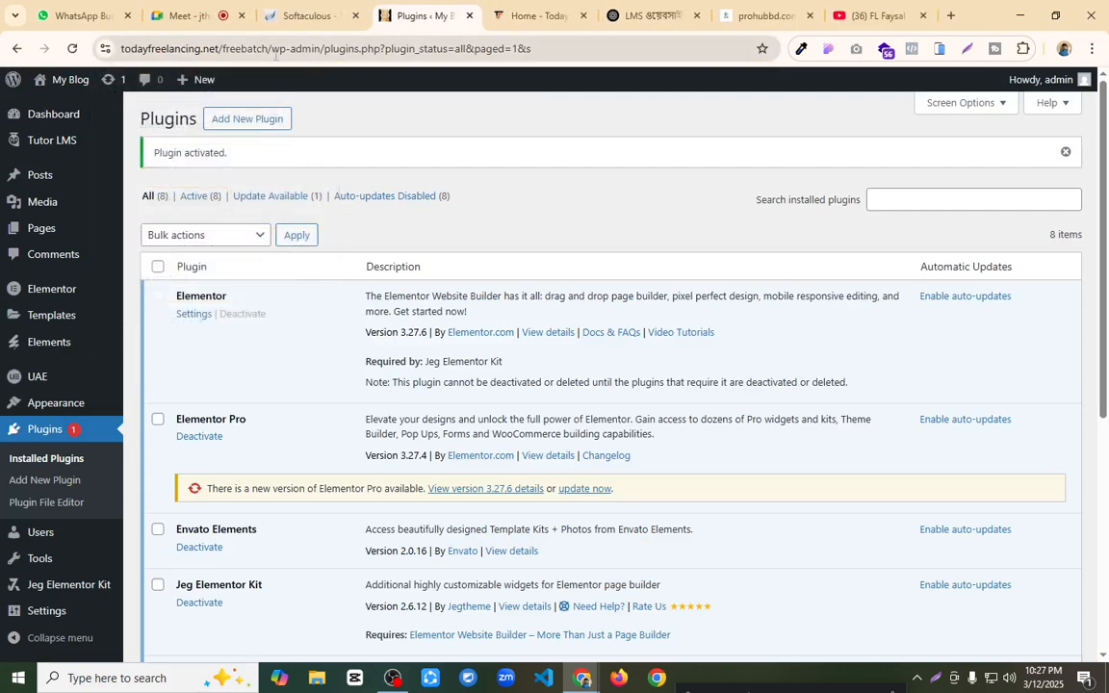
left_click_drag(274, 48, 108, 52)
key("ctrl+c")
left_click(619, 677)
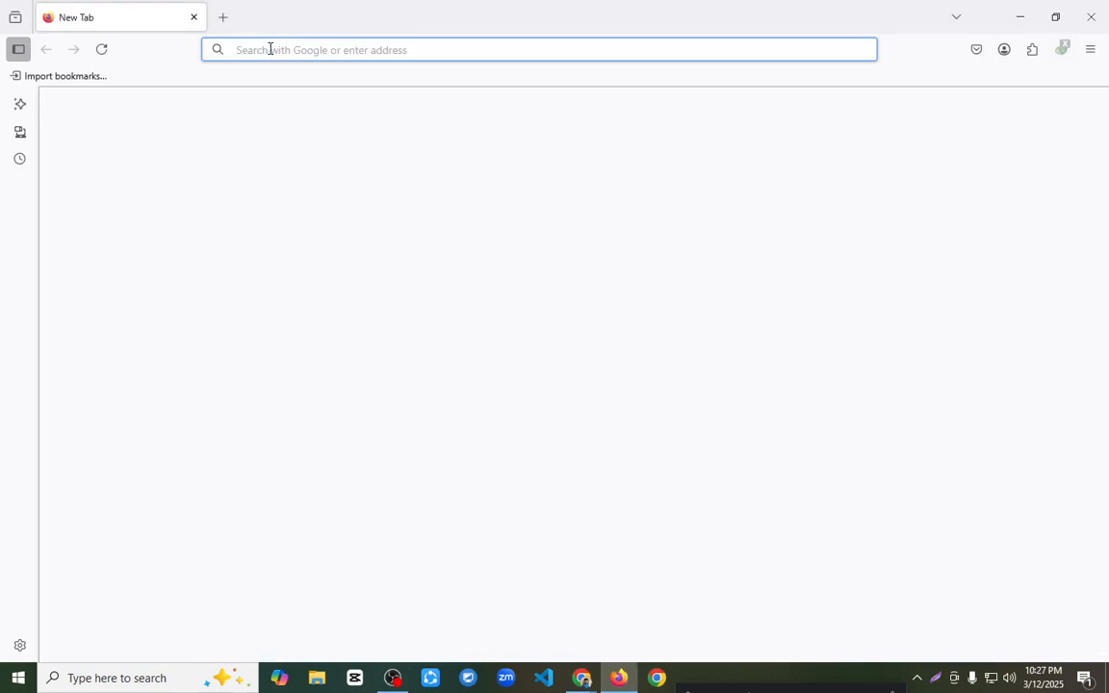
key("ctrl+v")
key("Return")
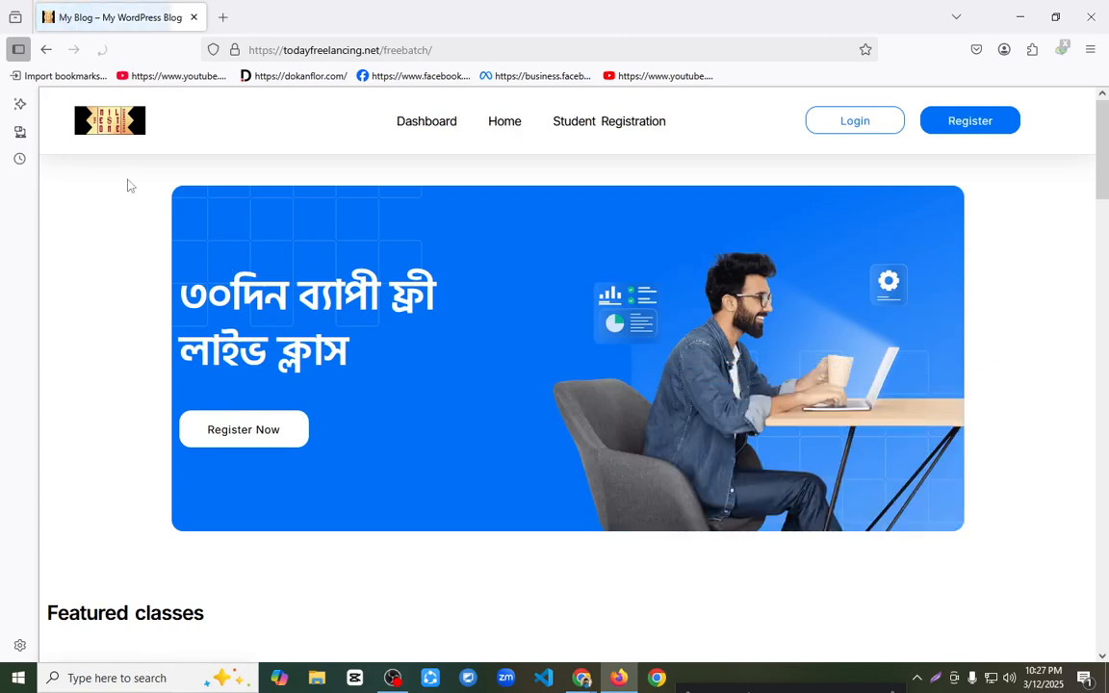
scroll(513, 248, "down", 5)
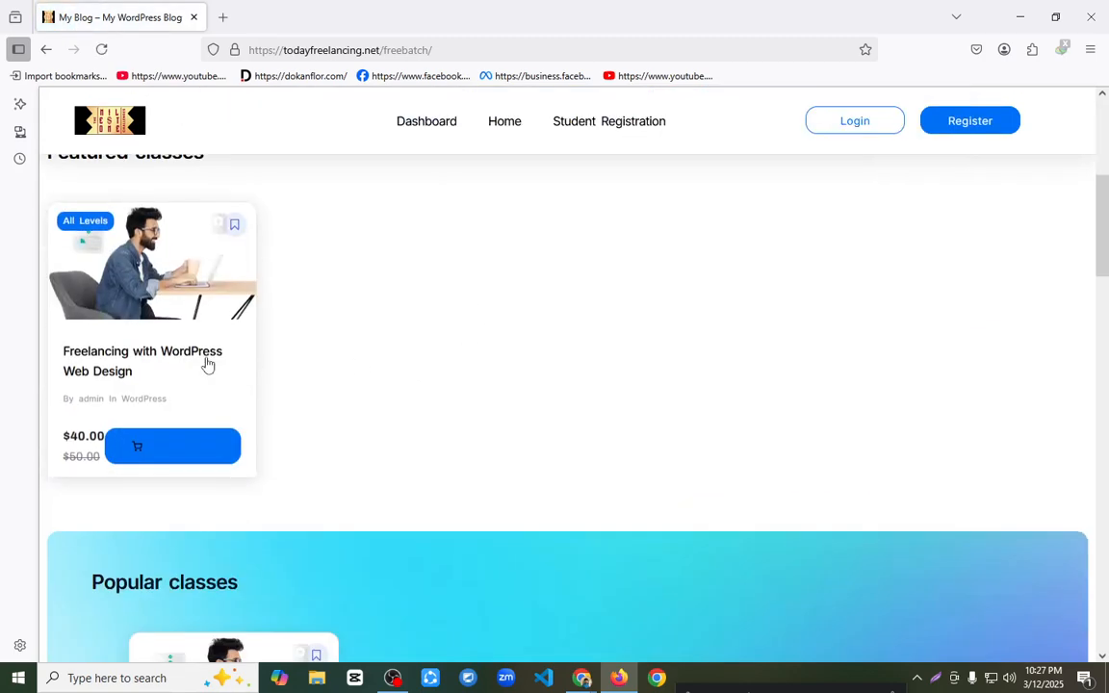
scroll(433, 337, "down", 3)
scroll(445, 334, "down", 5)
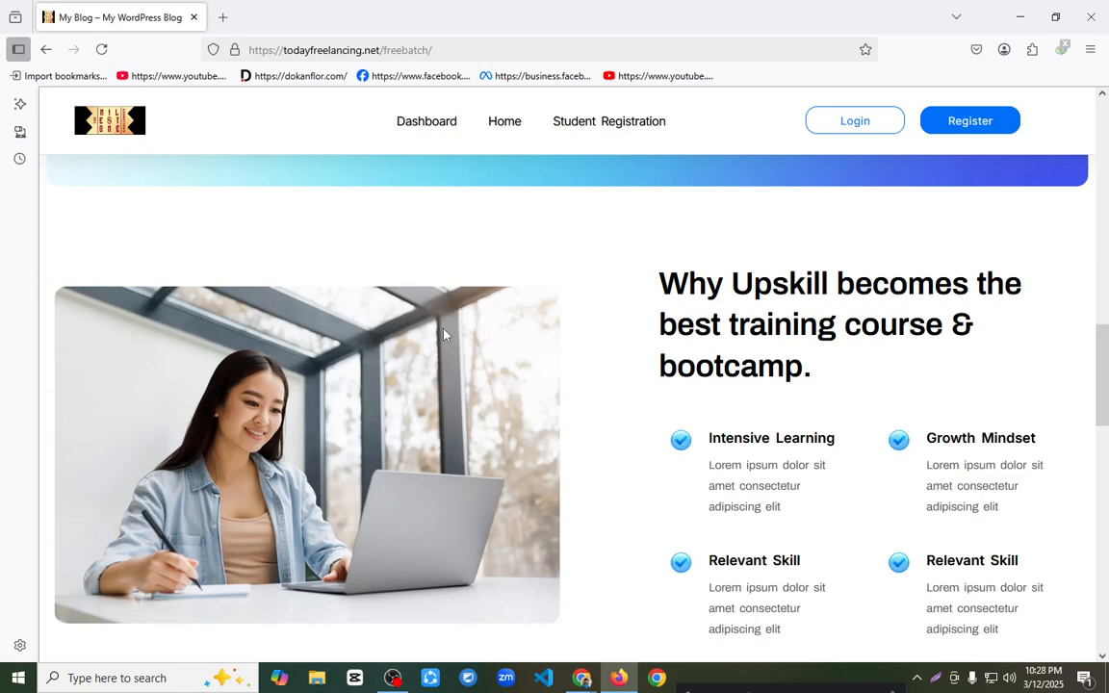
Step: Test the header's Student Registration, Dashboard, Login and Register links and examine the forms they open
left_click(618, 132)
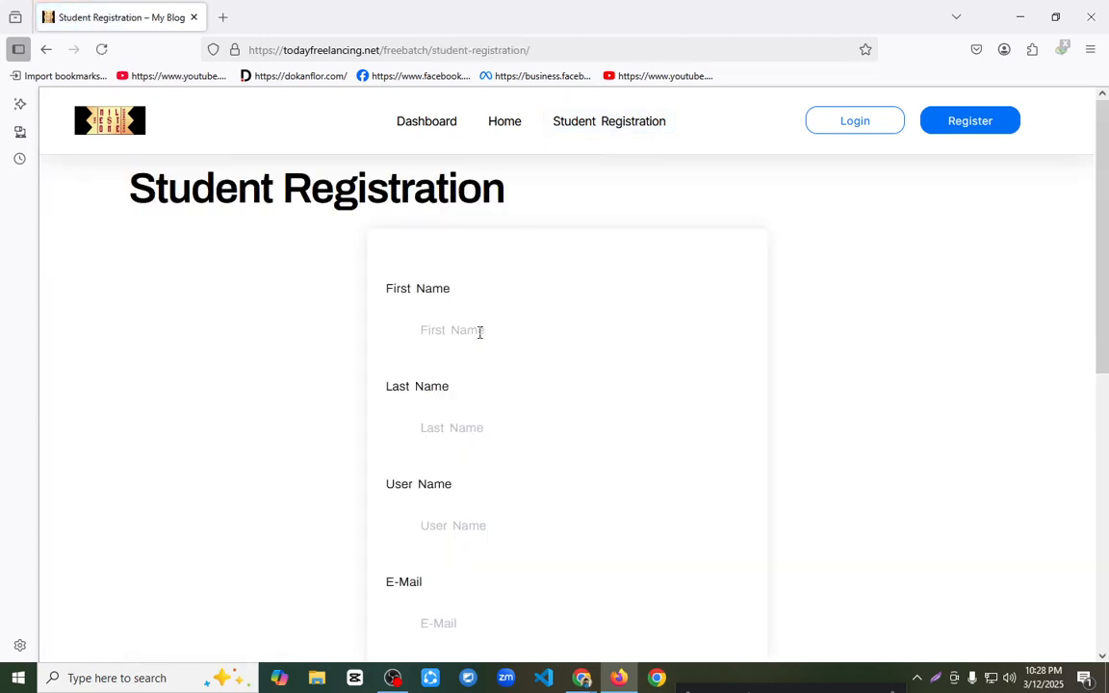
scroll(475, 332, "down", 2)
scroll(481, 332, "down", 3)
scroll(503, 230, "up", 3)
left_click(422, 136)
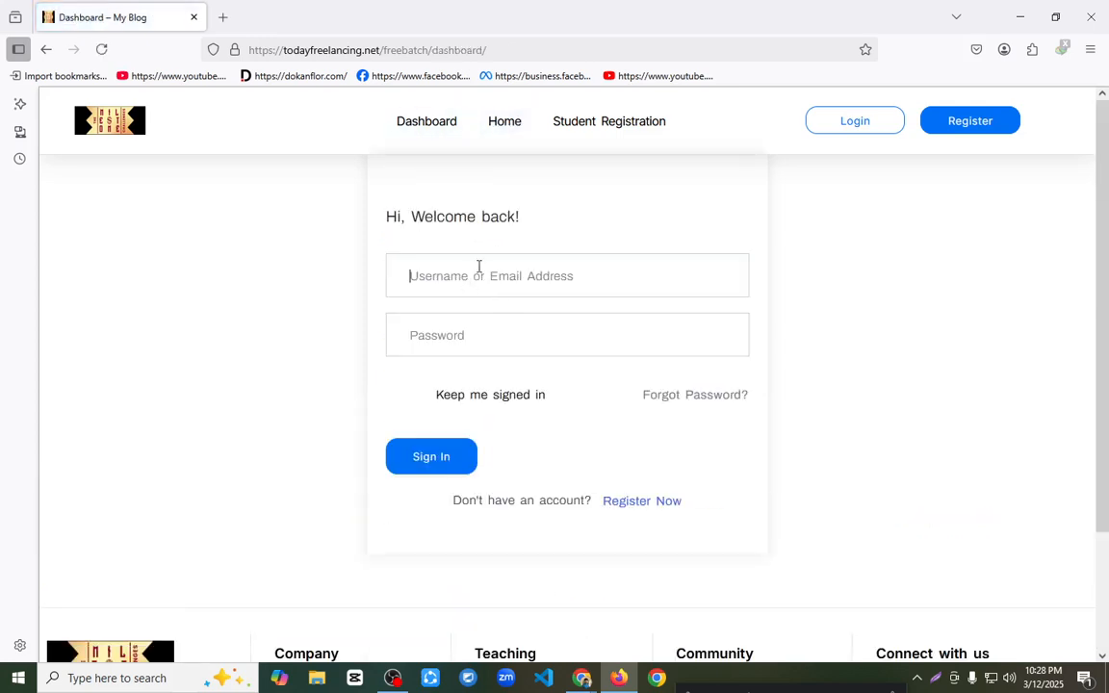
left_click(612, 123)
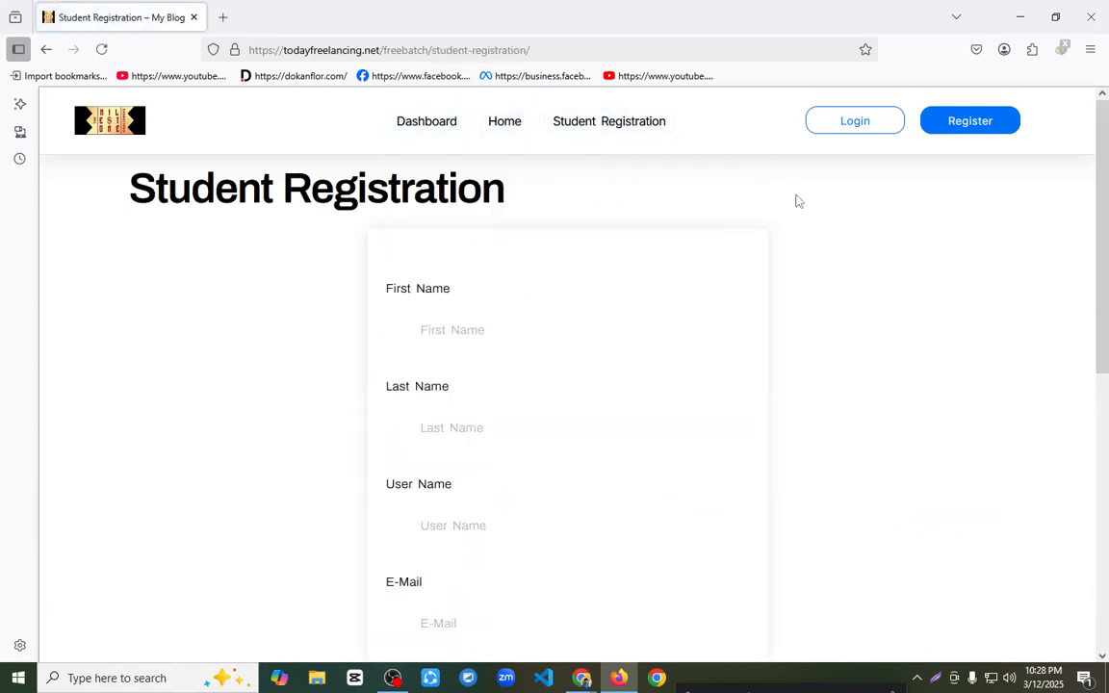
left_click(854, 123)
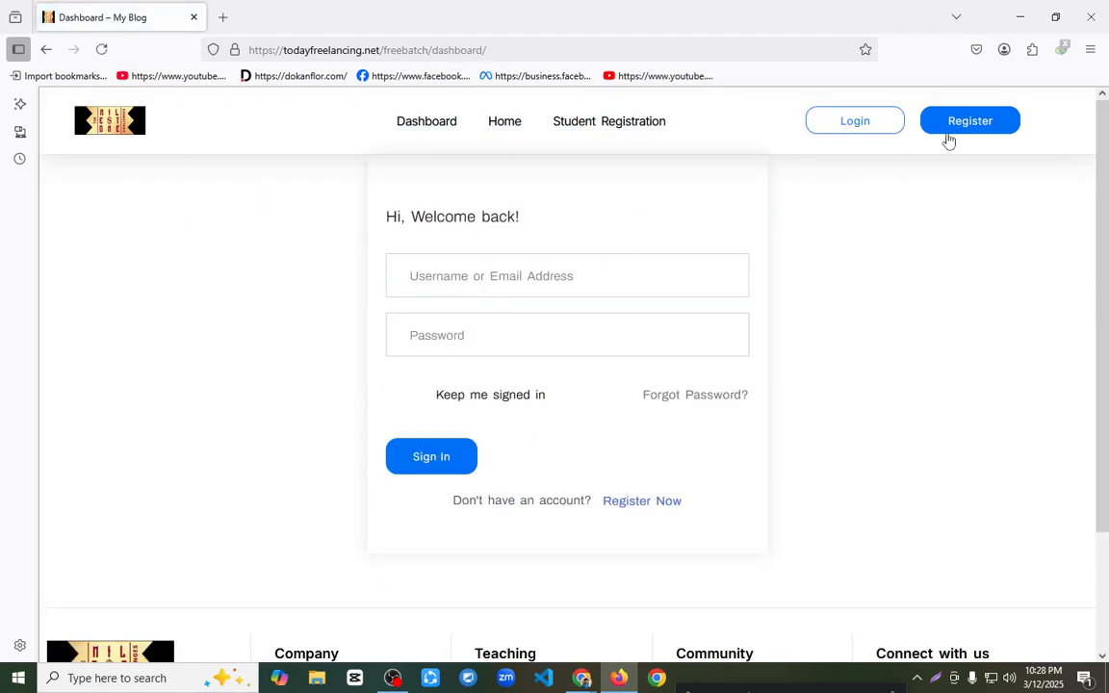
left_click(917, 127)
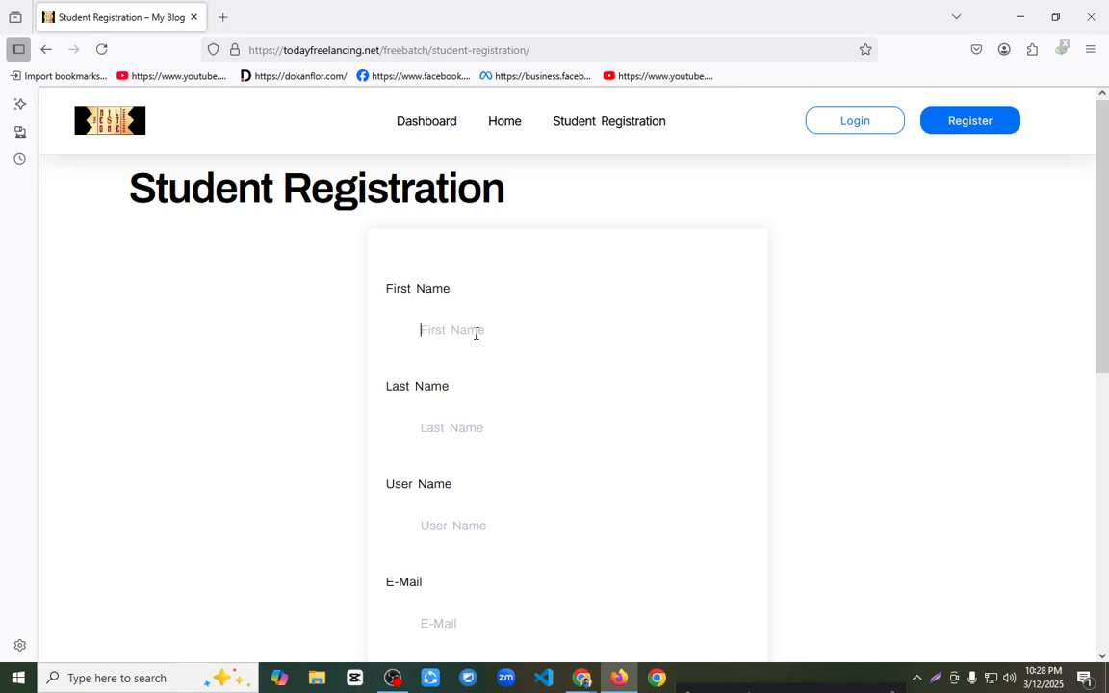
Step: Fill in the first name, last name, user name and e-mail address in the Student Registration form
type("D")
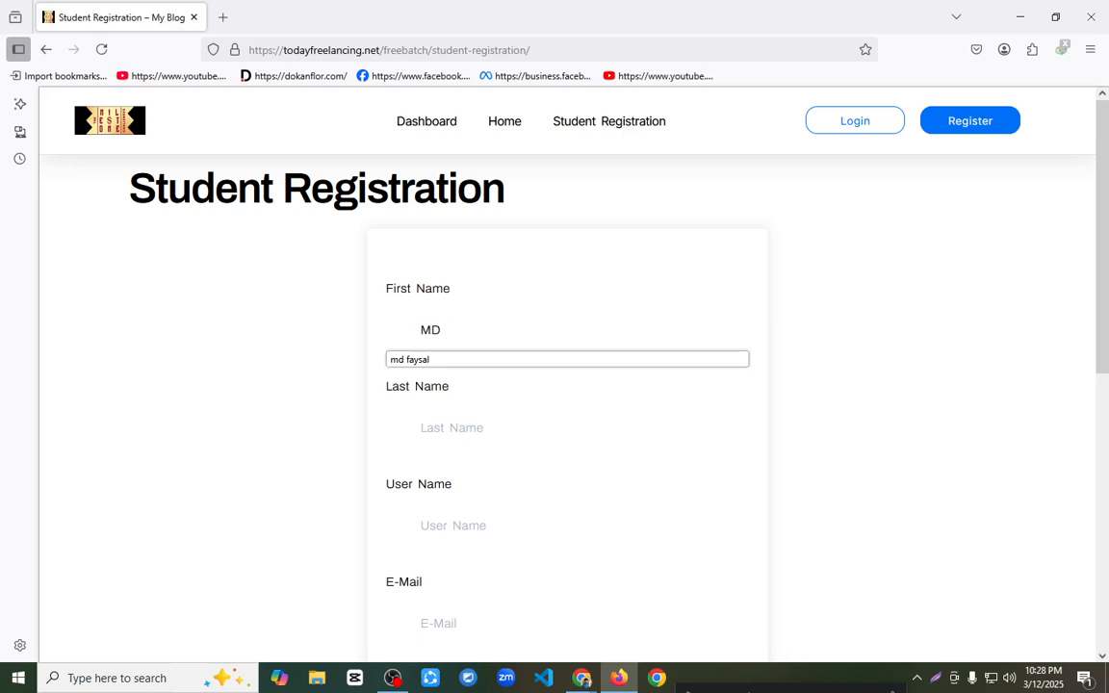
left_click(467, 426)
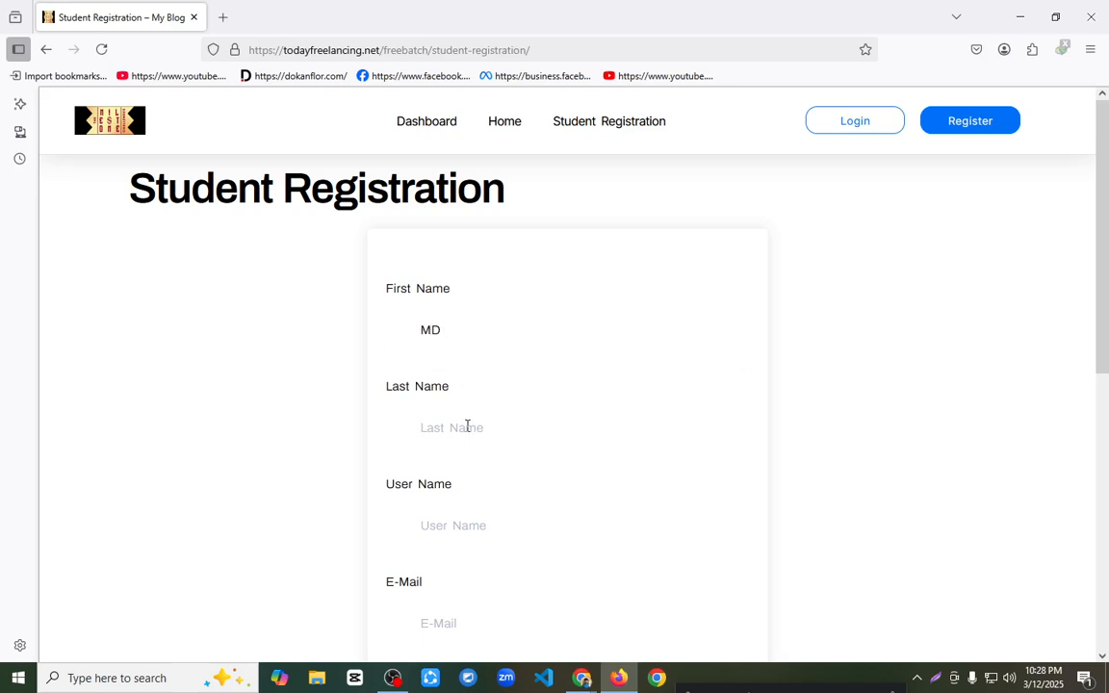
type("Faysal")
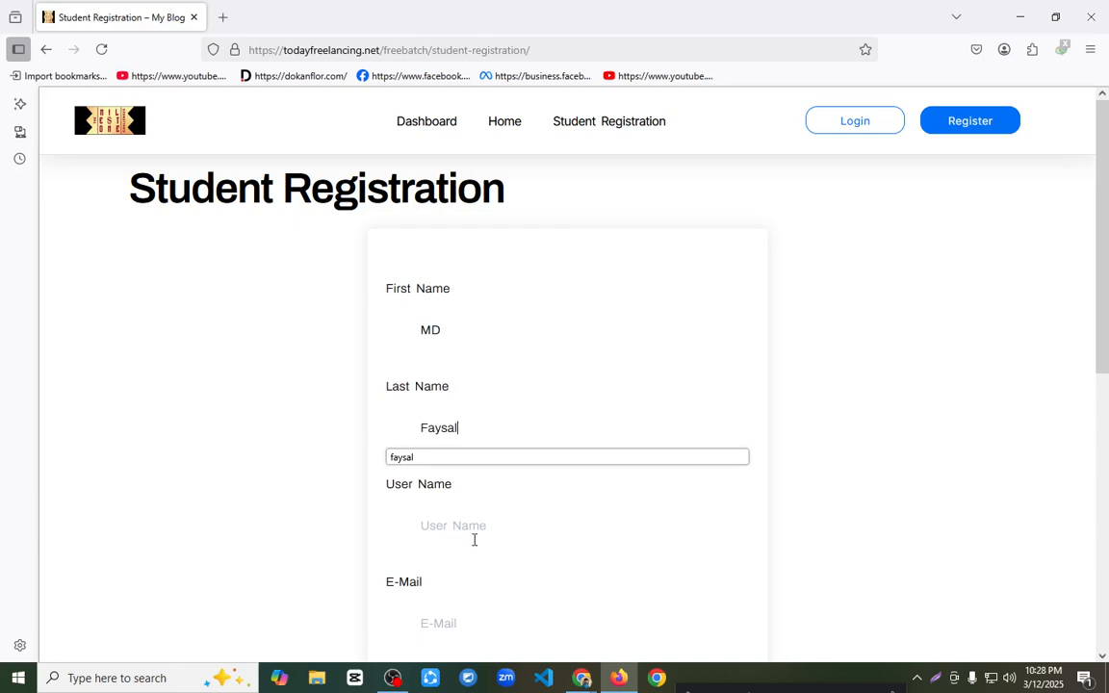
left_click(476, 529)
type("flfaysal")
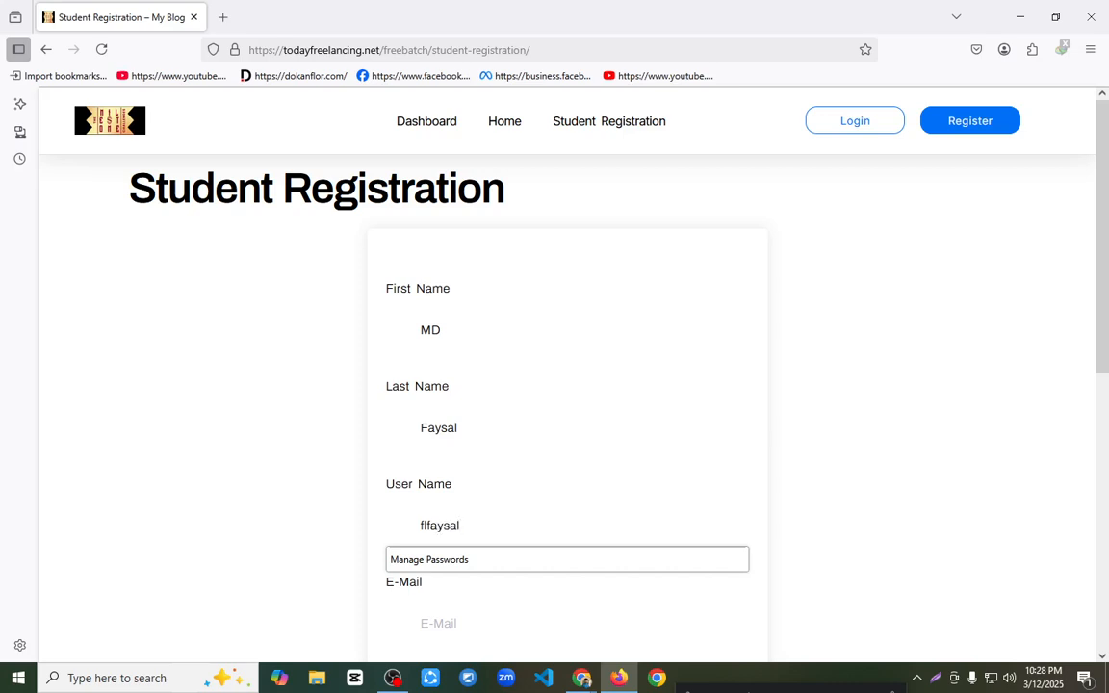
scroll(483, 537, "down", 3)
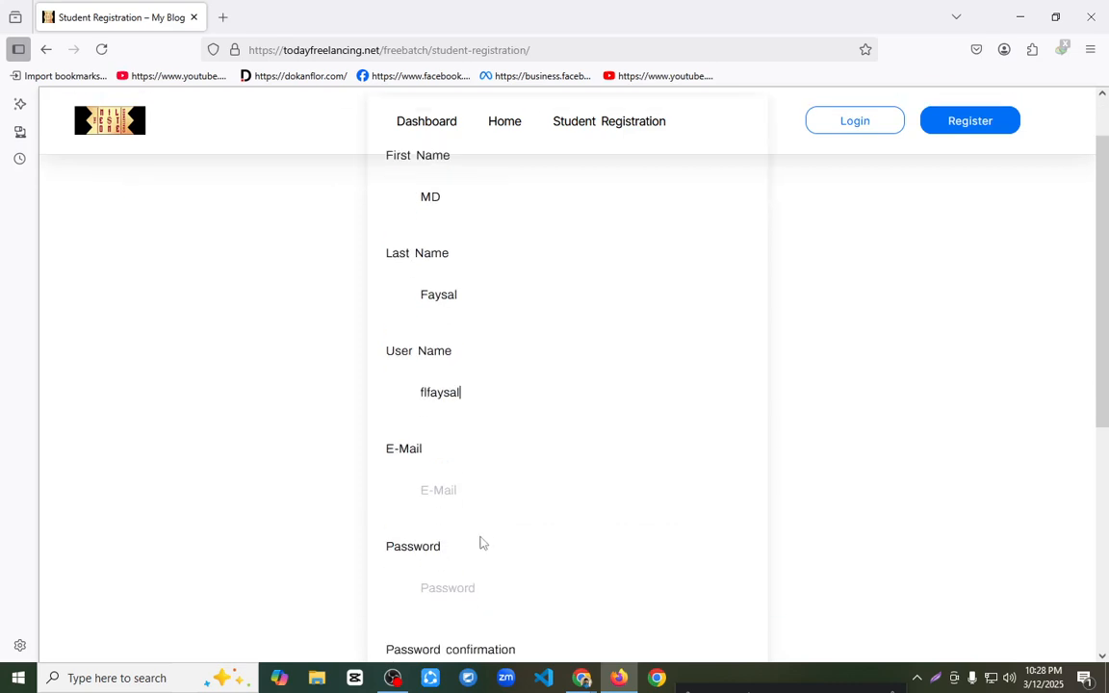
left_click(462, 476)
type("demo")
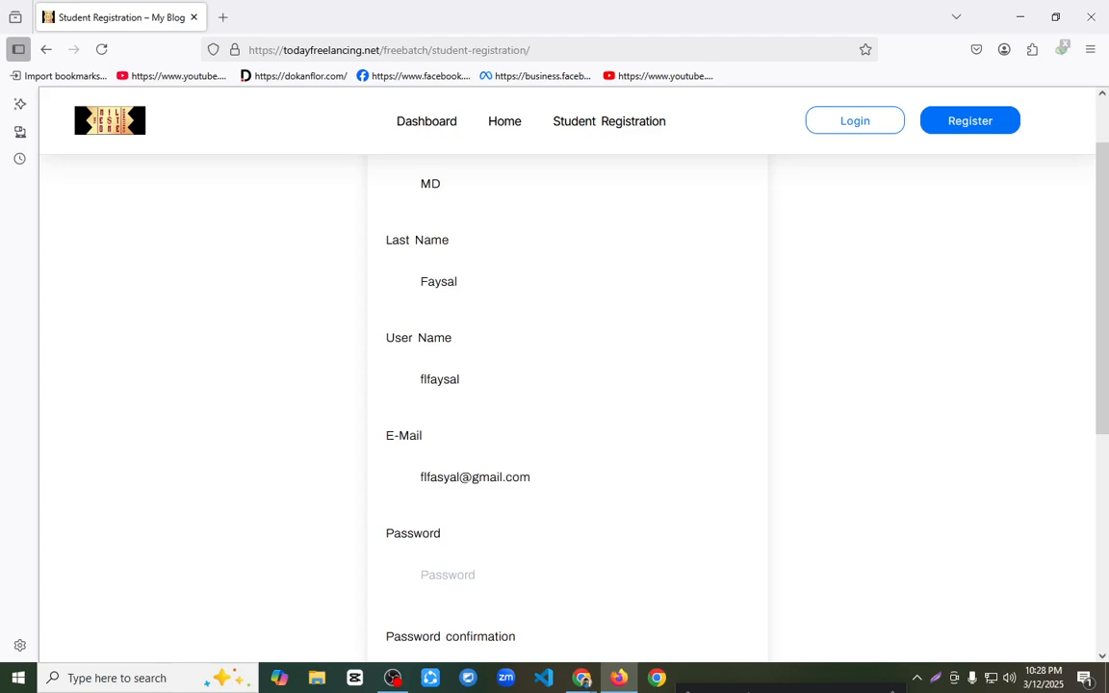
Step: Enter a generated password and its confirmation, register the student account, and save the login in the browser
left_click(443, 575)
left_click(443, 608)
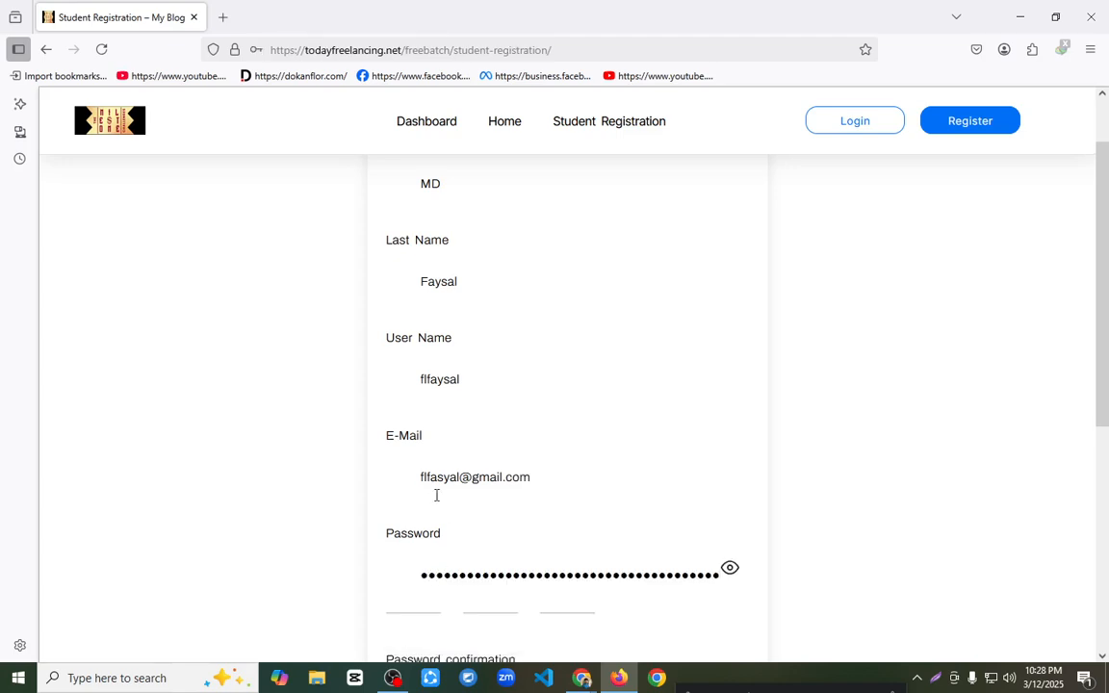
scroll(420, 452, "down", 3)
left_click(485, 463)
left_click(481, 496)
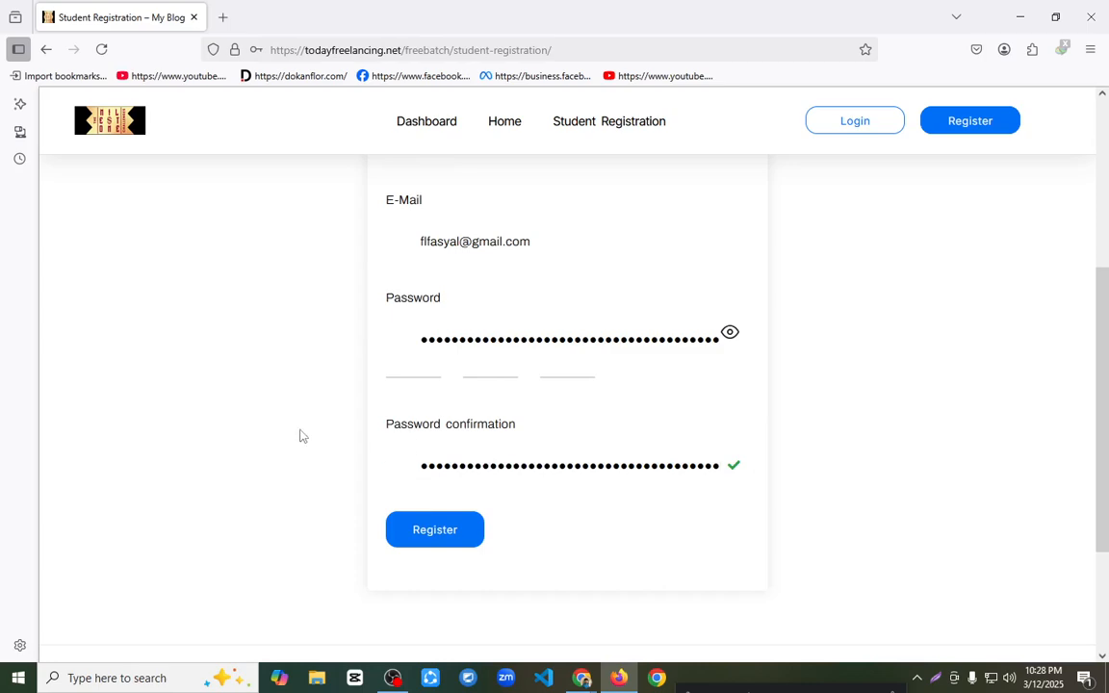
left_click(432, 528)
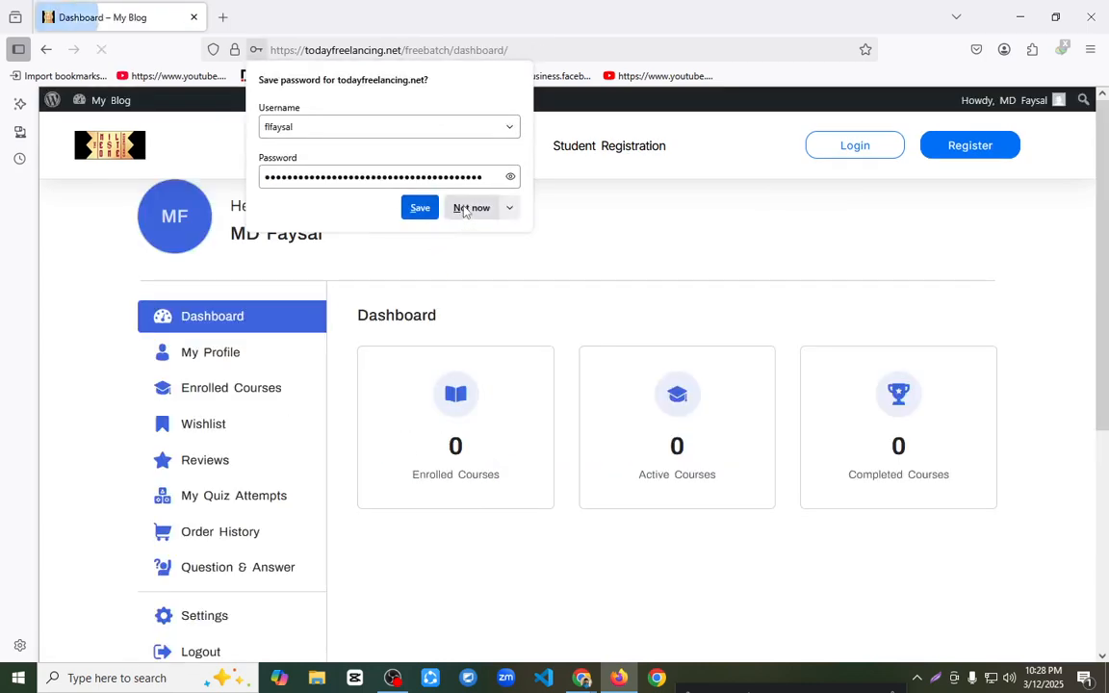
left_click(422, 205)
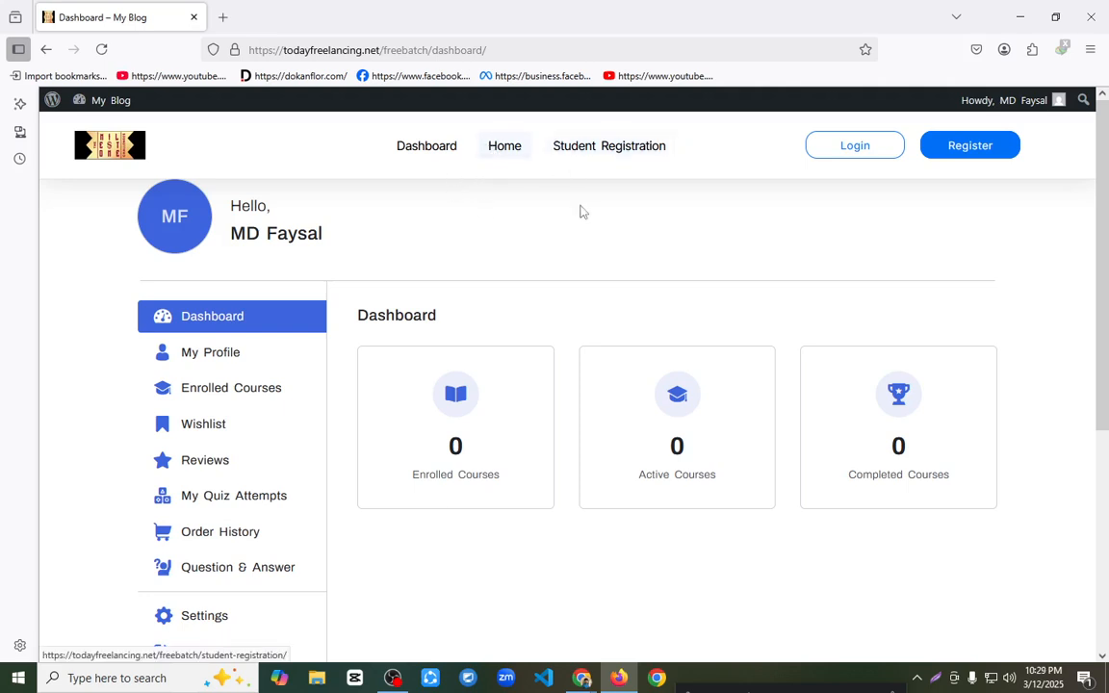
Step: In the site's Chrome admin, add the Course page to Main Menu and place Home first and Course second
mouse_move(583, 680)
left_click(460, 602)
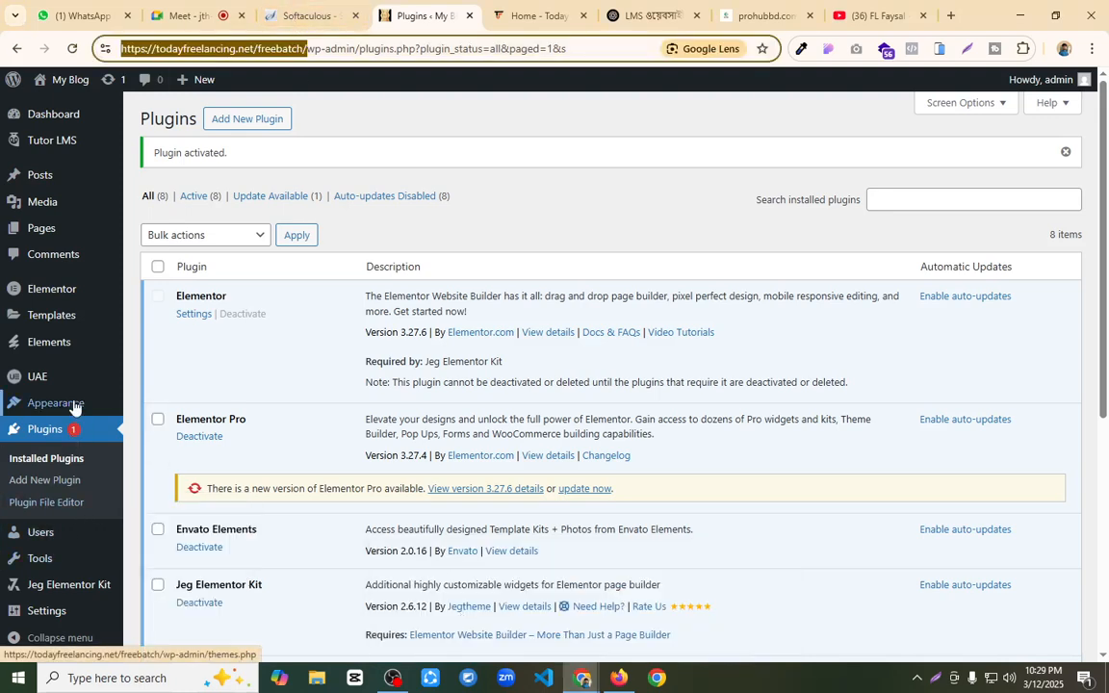
mouse_move(74, 402)
left_click(153, 470)
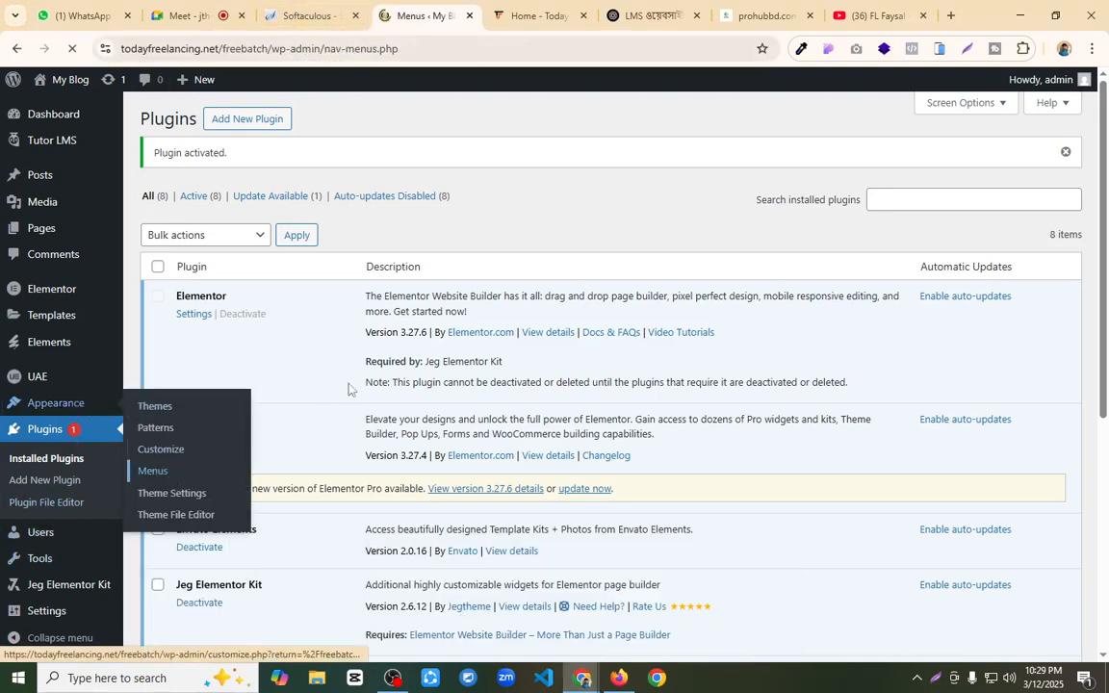
left_click(166, 367)
left_click(294, 496)
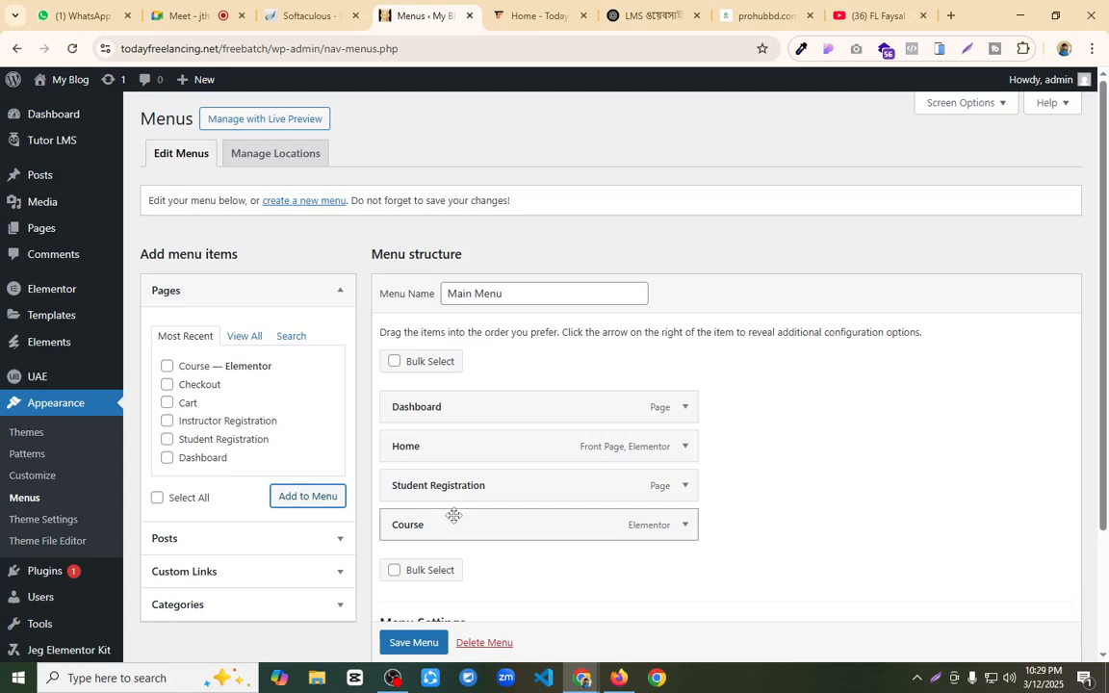
left_click_drag(458, 527, 465, 416)
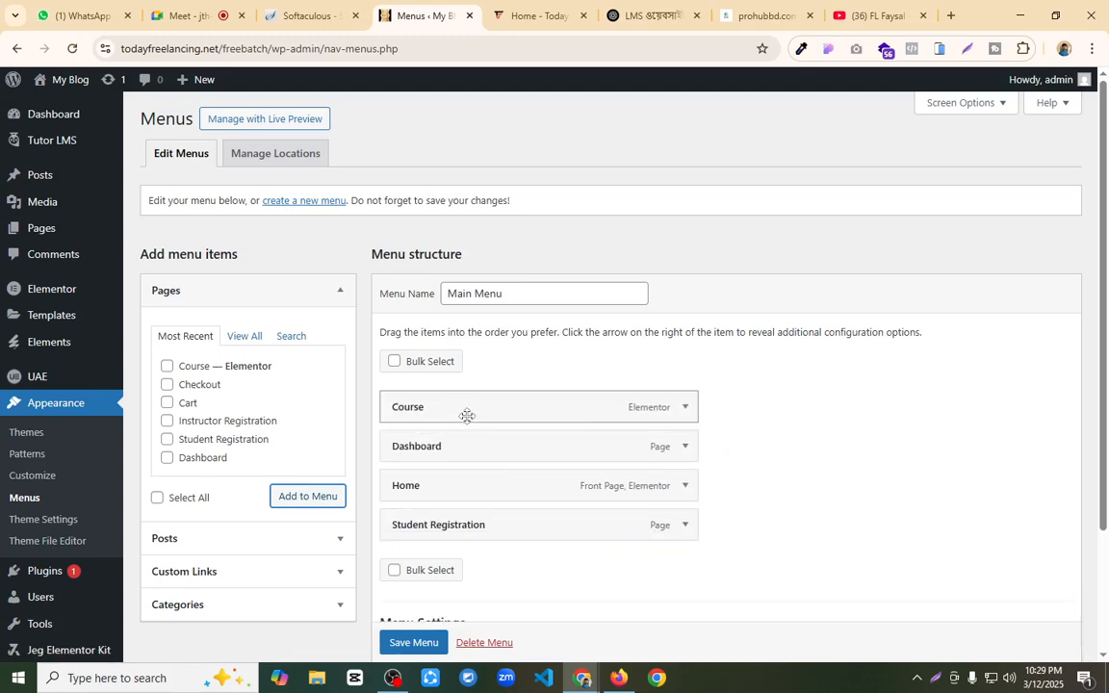
left_click_drag(447, 488, 468, 406)
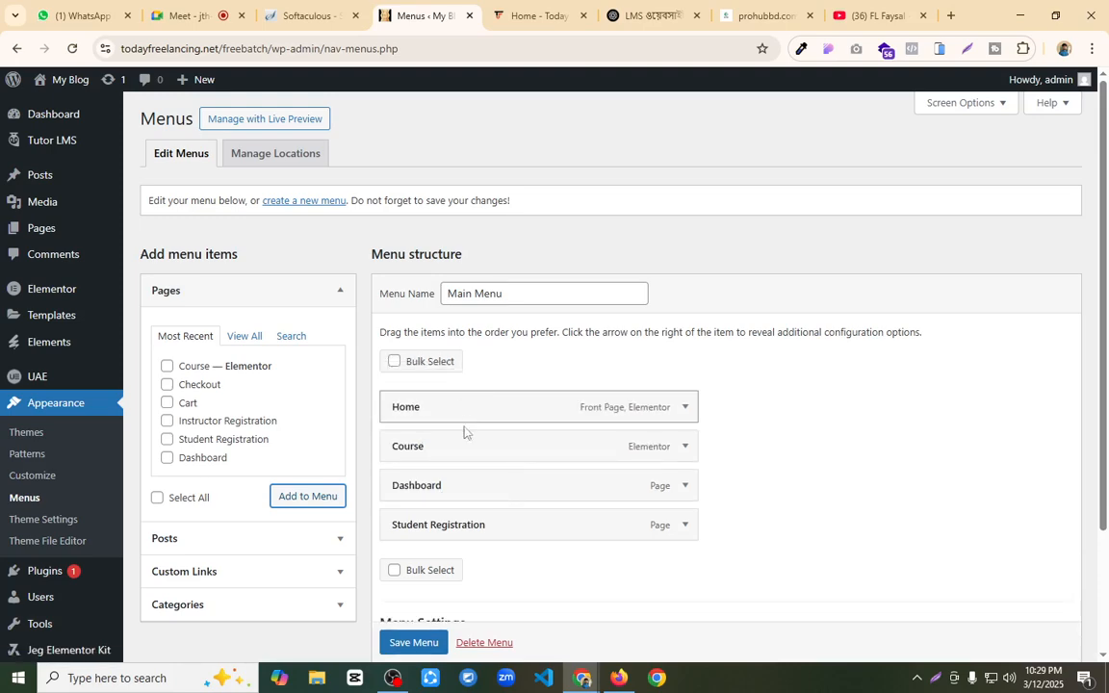
Step: Remove the Dashboard and Student Registration items from Main Menu and save the menu
left_click(683, 487)
scroll(520, 510, "down", 2)
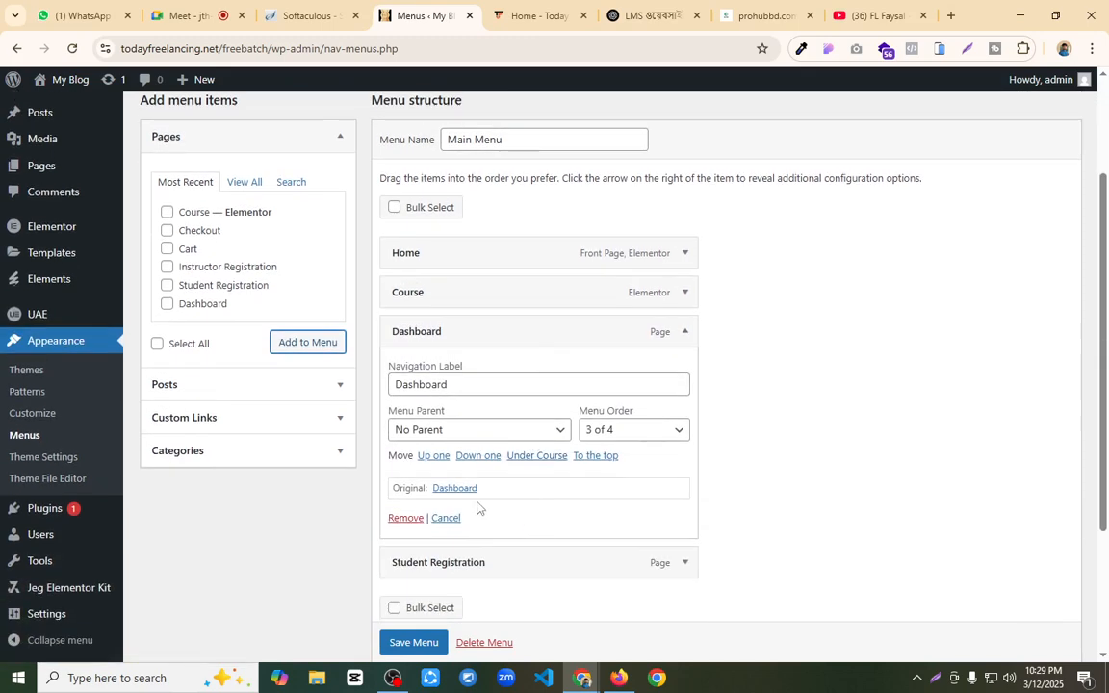
left_click(405, 518)
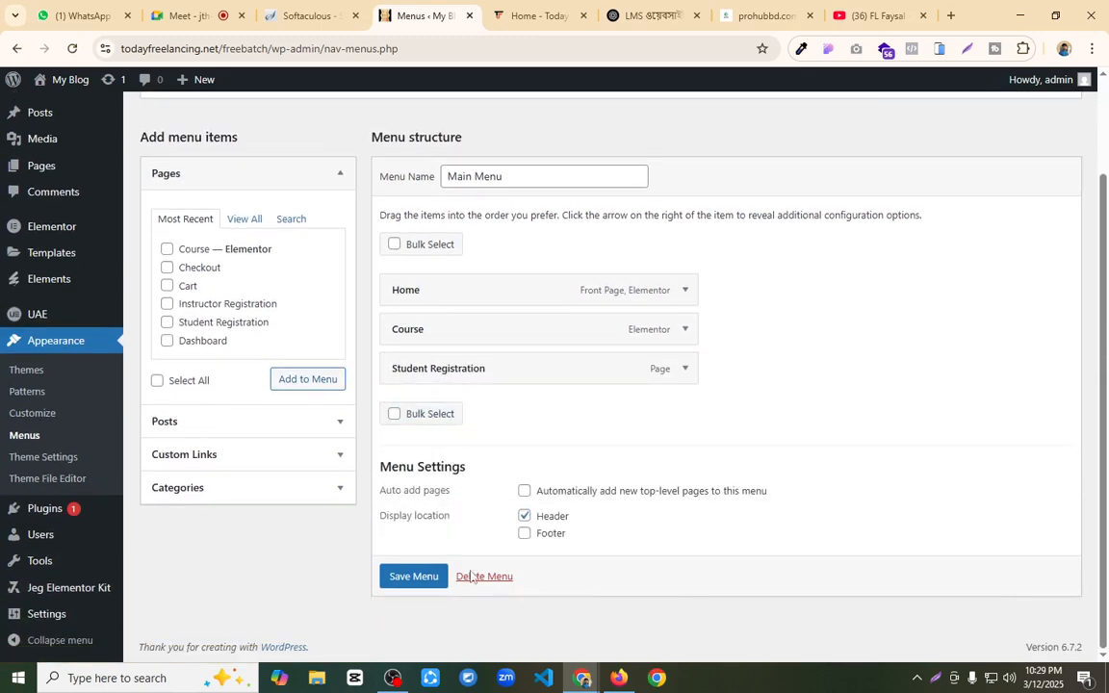
left_click(684, 369)
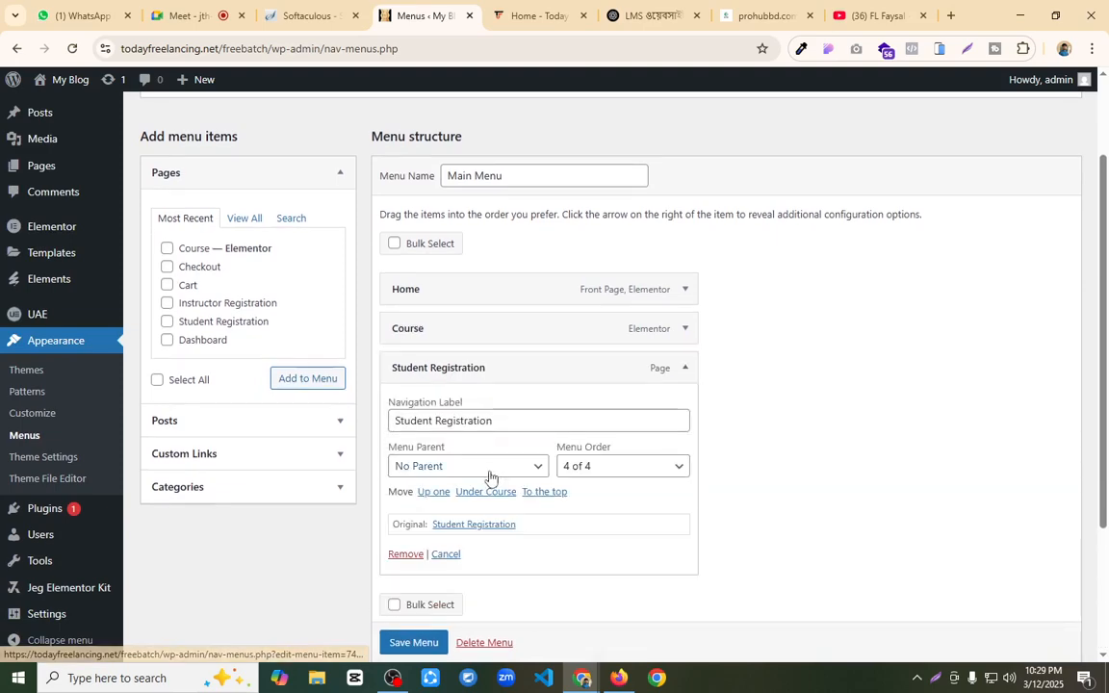
scroll(412, 446, "down", 2)
left_click(402, 365)
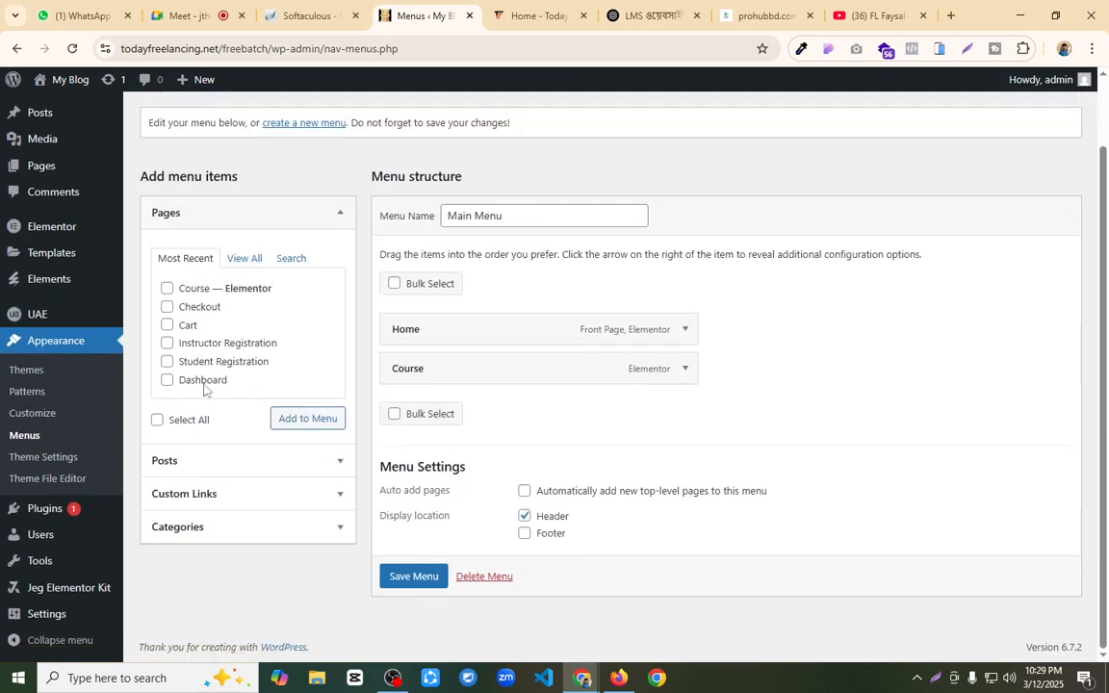
left_click(413, 577)
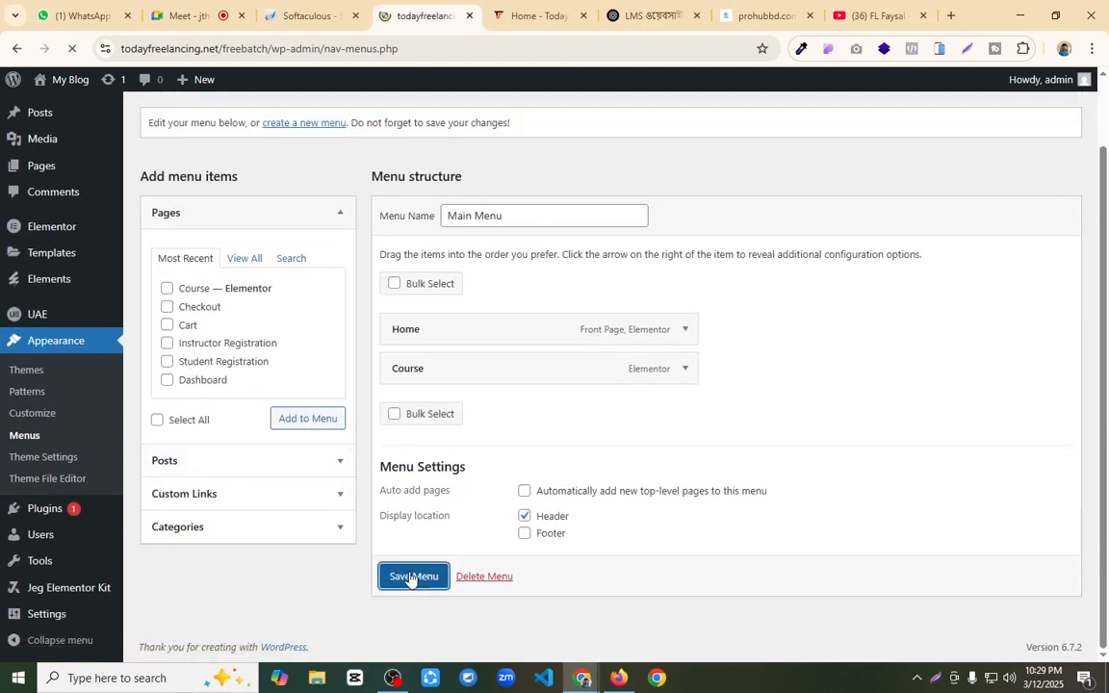
Step: Switch to Firefox, reload the student dashboard, open the Course page from the header and look through it
left_click(619, 678)
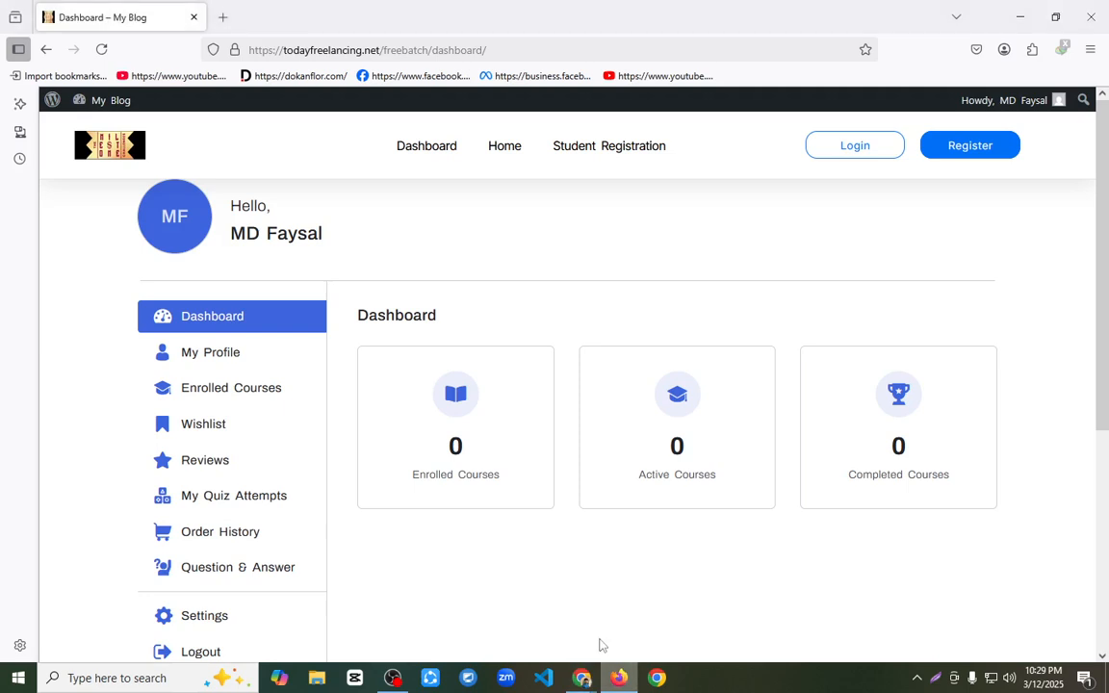
left_click(100, 48)
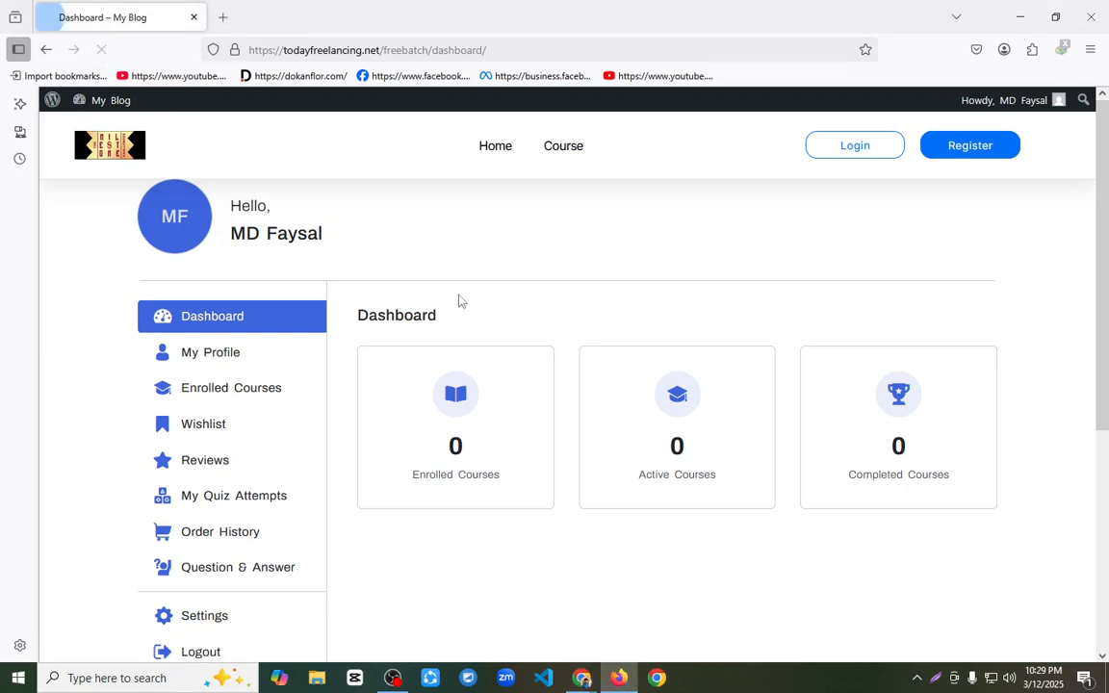
left_click(556, 152)
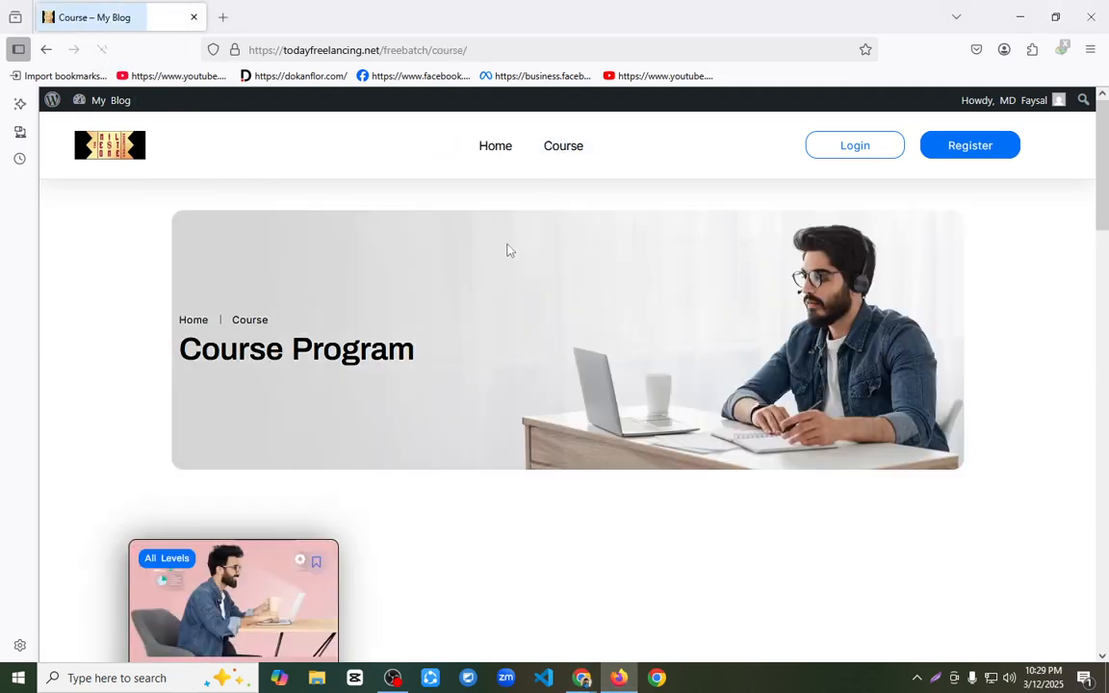
scroll(460, 281, "down", 3)
scroll(508, 382, "down", 8)
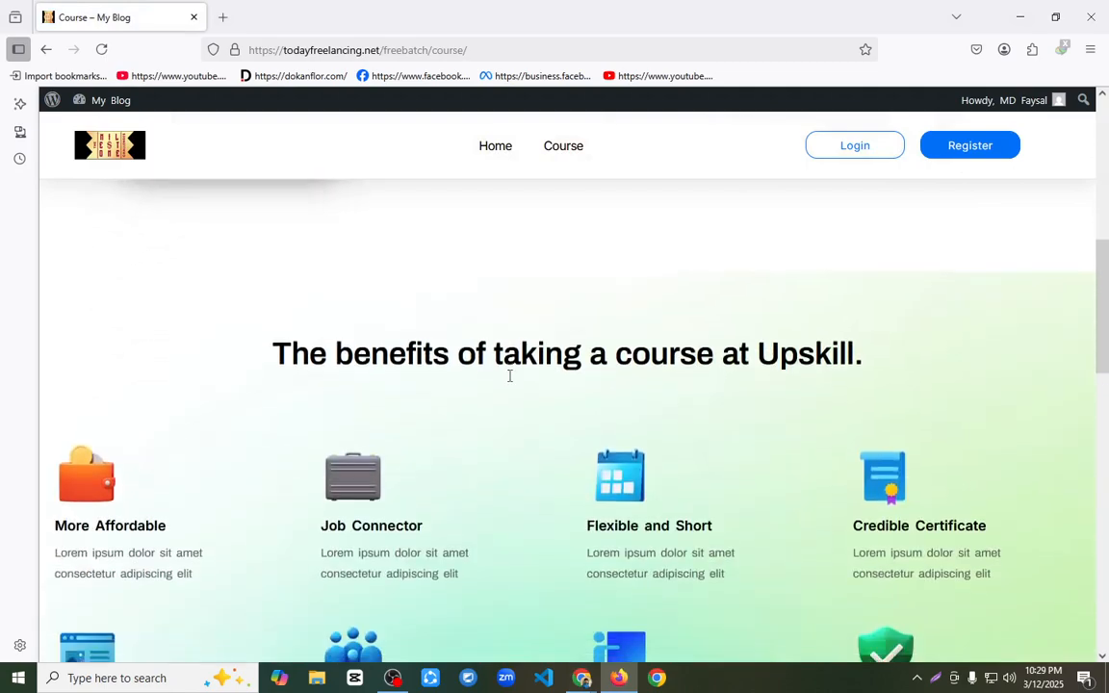
scroll(283, 307, "up", 8)
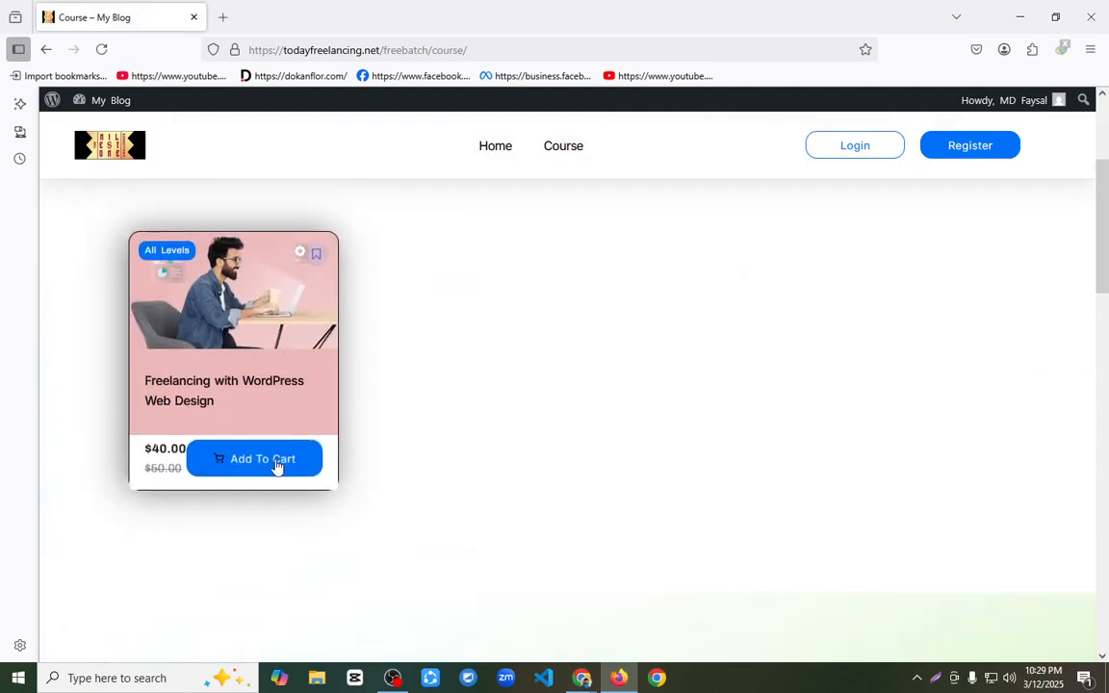
Step: Add the Freelancing with WordPress Web Design course to the cart, proceed to checkout and examine the Payment Method section
left_click(276, 464)
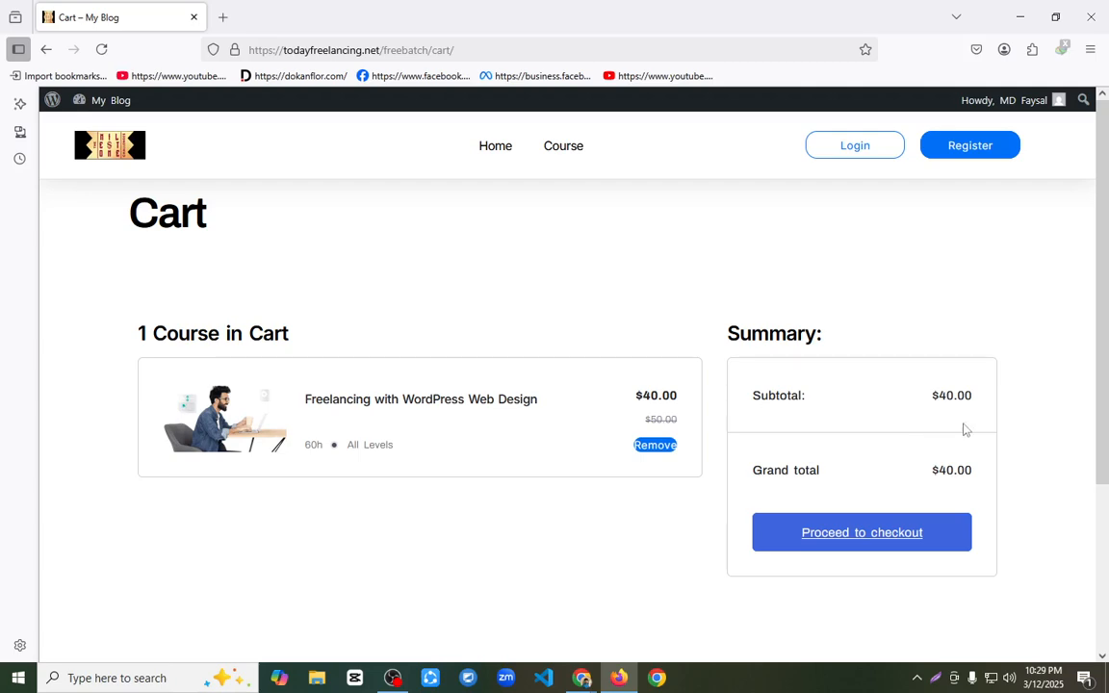
left_click(903, 541)
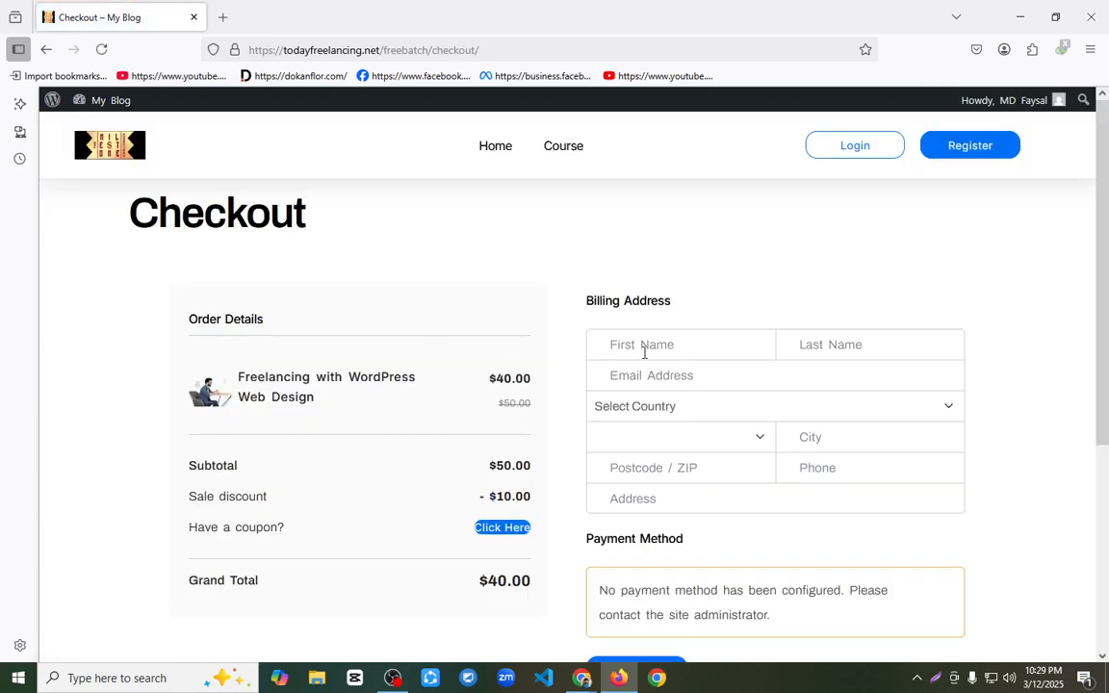
scroll(645, 353, "down", 3)
left_click_drag(593, 287, 814, 322)
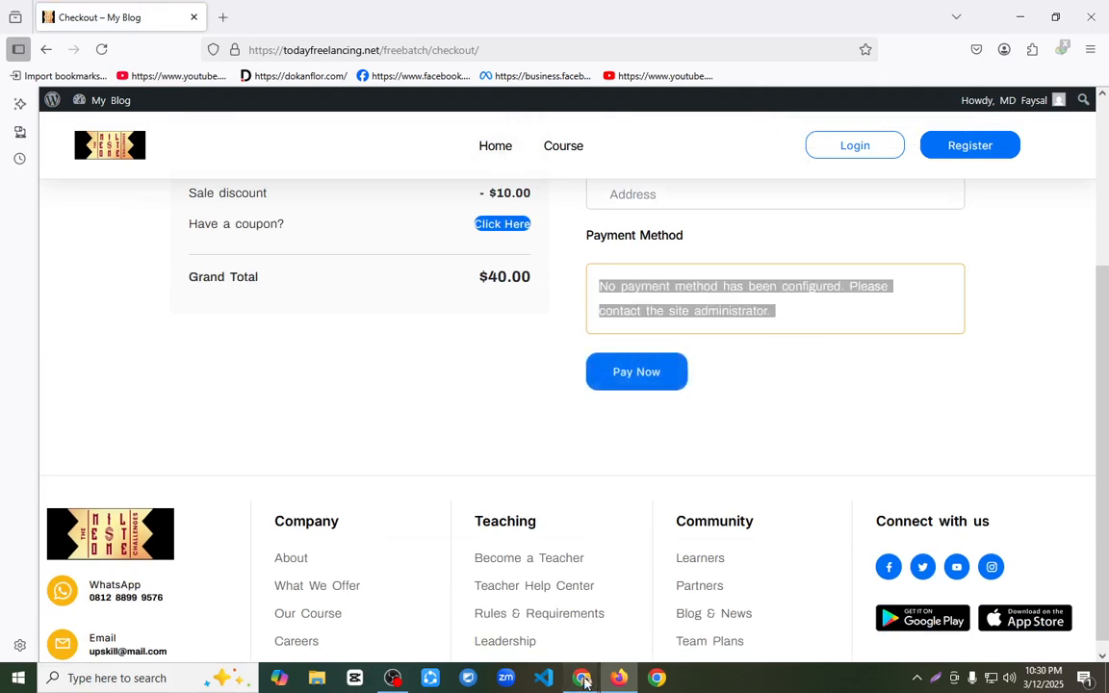
Step: Switch to the site's Chrome admin, open Tutor LMS Monetization settings and examine the available eCommerce engine options
mouse_move(582, 678)
left_click(513, 626)
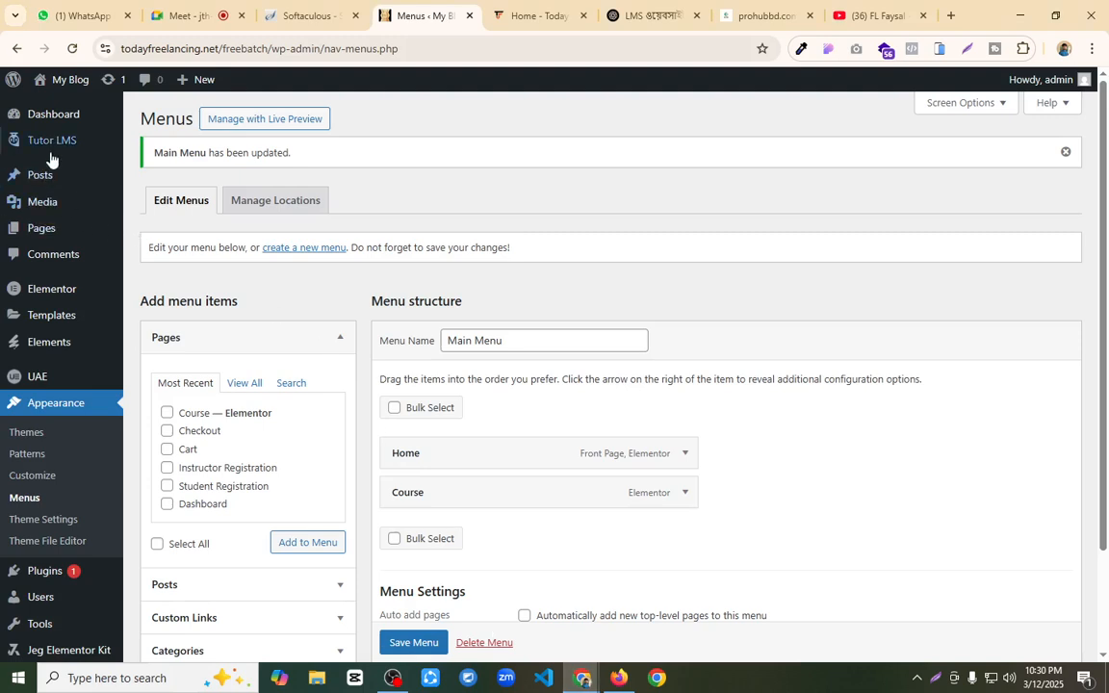
mouse_move(50, 155)
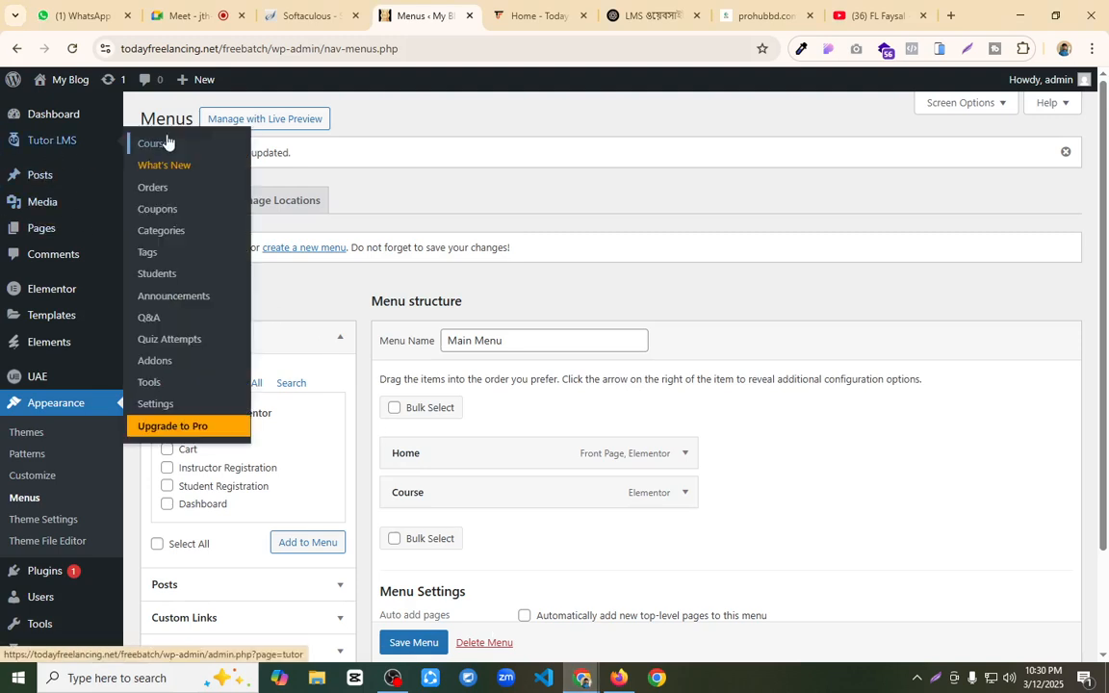
left_click(155, 403)
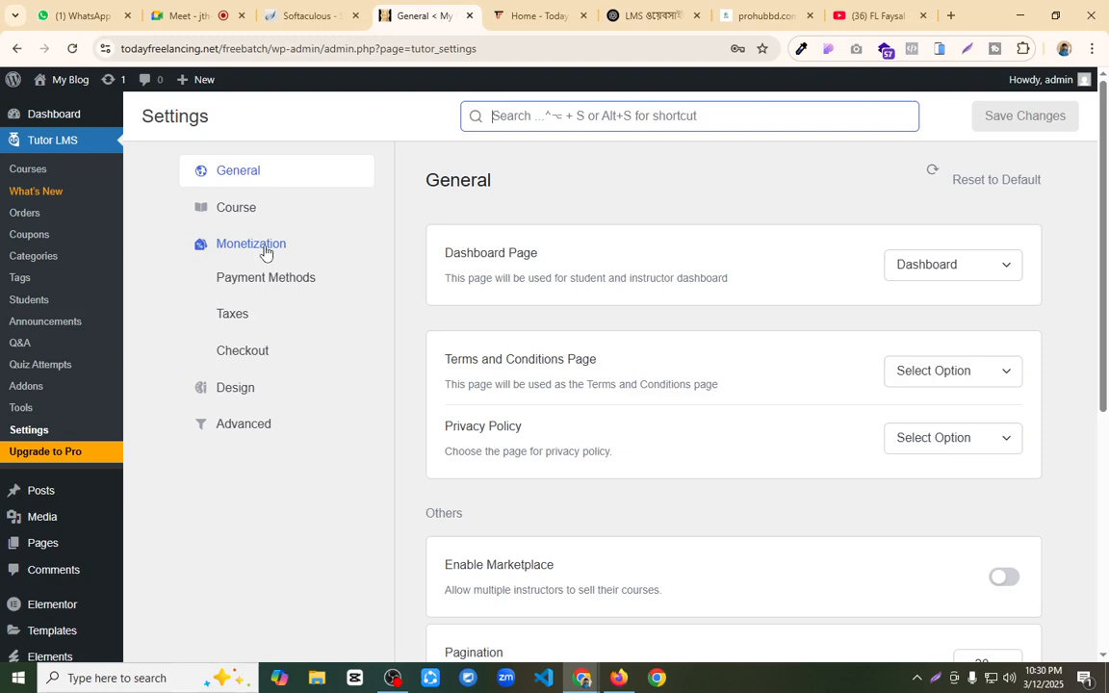
left_click(265, 253)
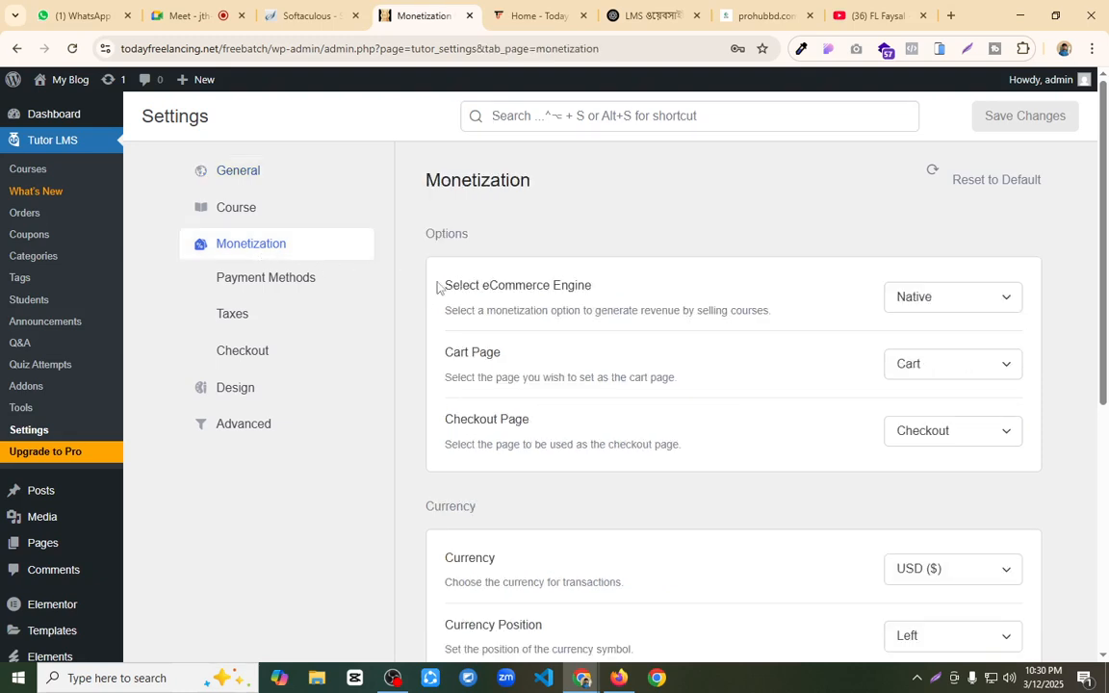
left_click_drag(440, 288, 595, 289)
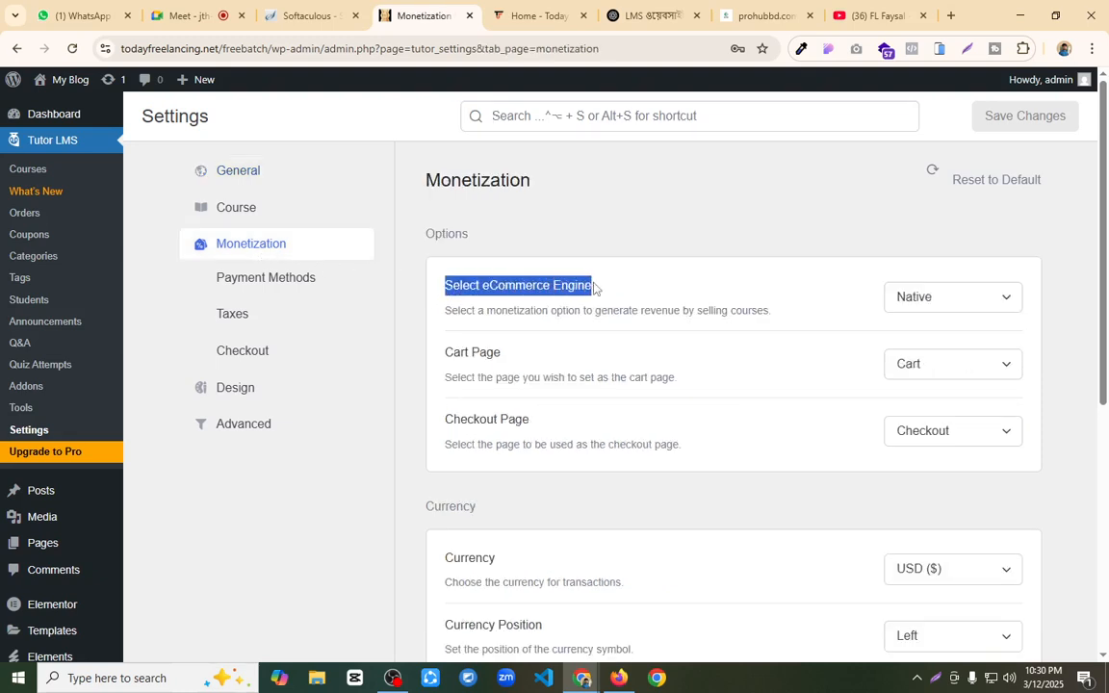
left_click(654, 288)
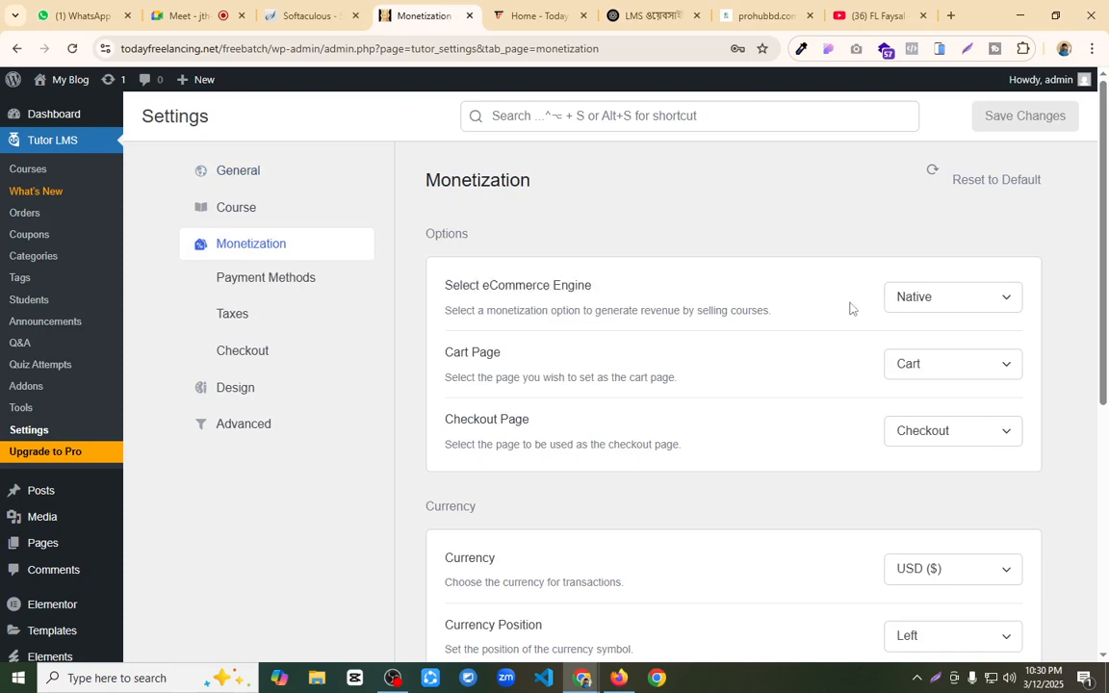
left_click(928, 301)
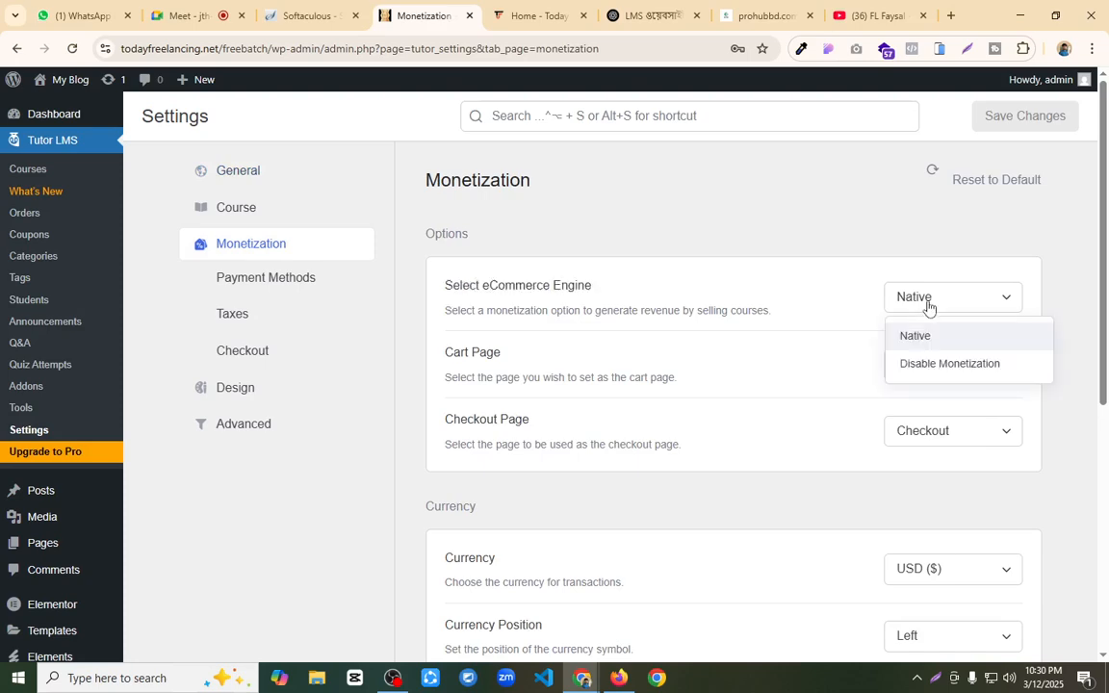
left_click(845, 295)
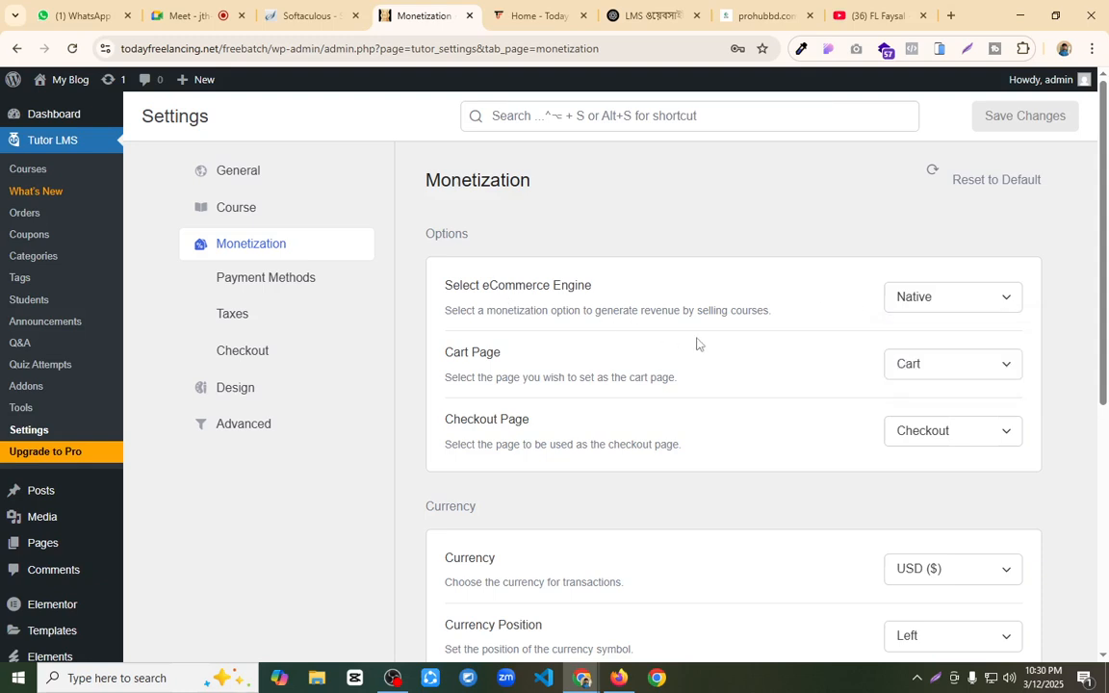
left_click_drag(502, 289, 646, 290)
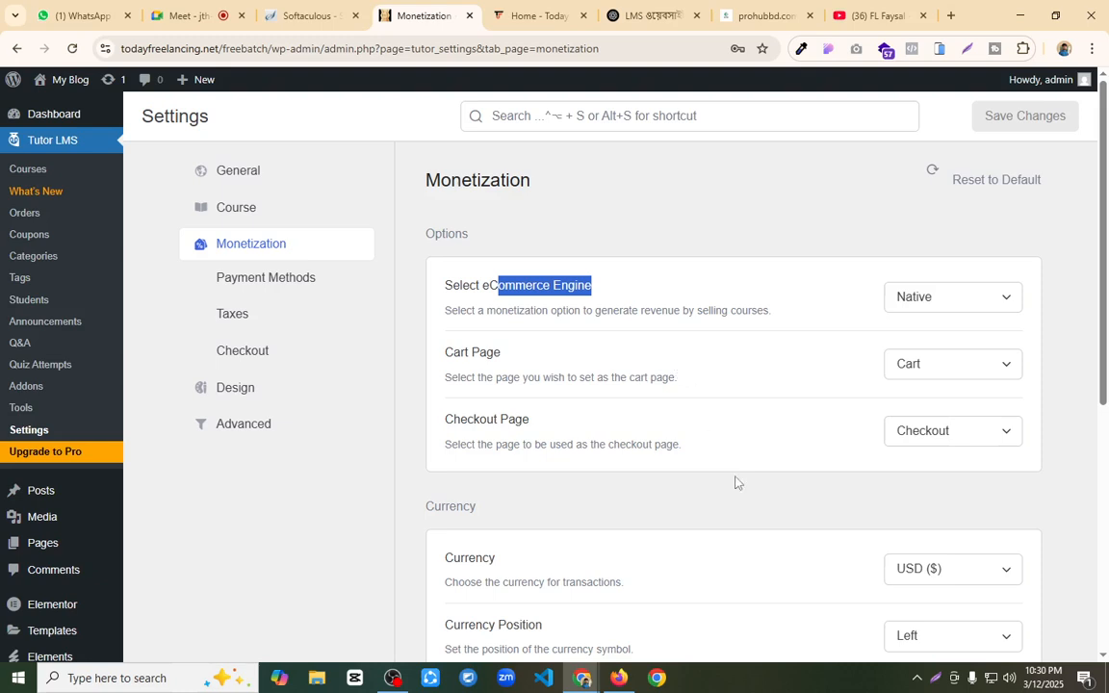
Step: Set the Tutor LMS transaction currency to BDT (৳) and save the settings
scroll(733, 463, "down", 3)
left_click(956, 424)
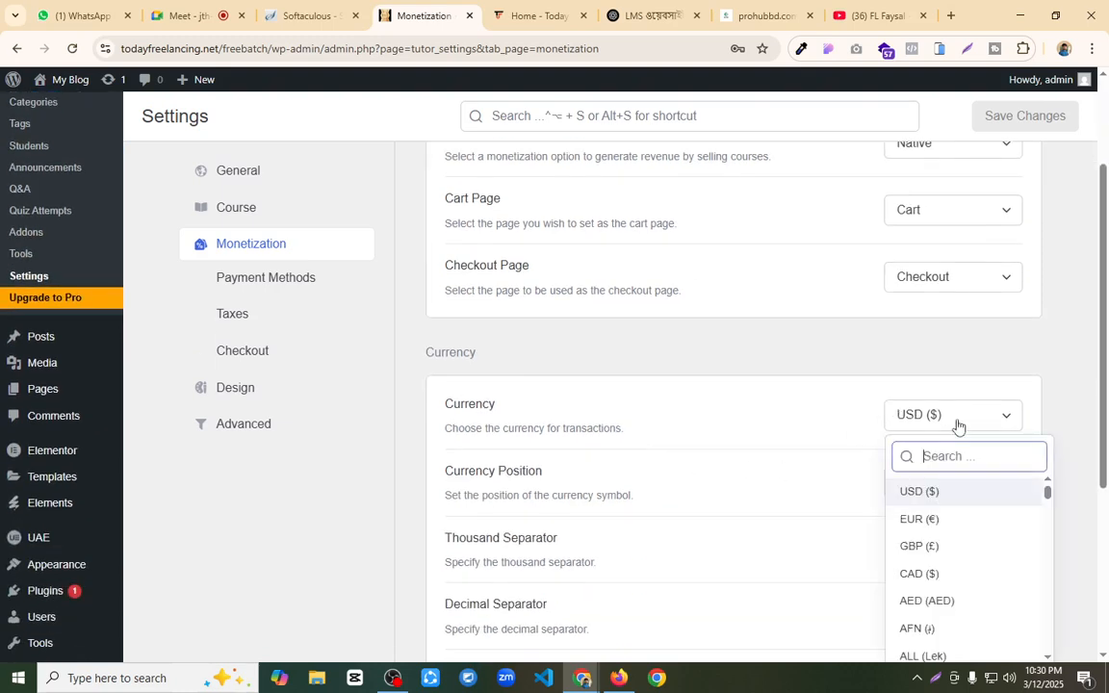
type("bd")
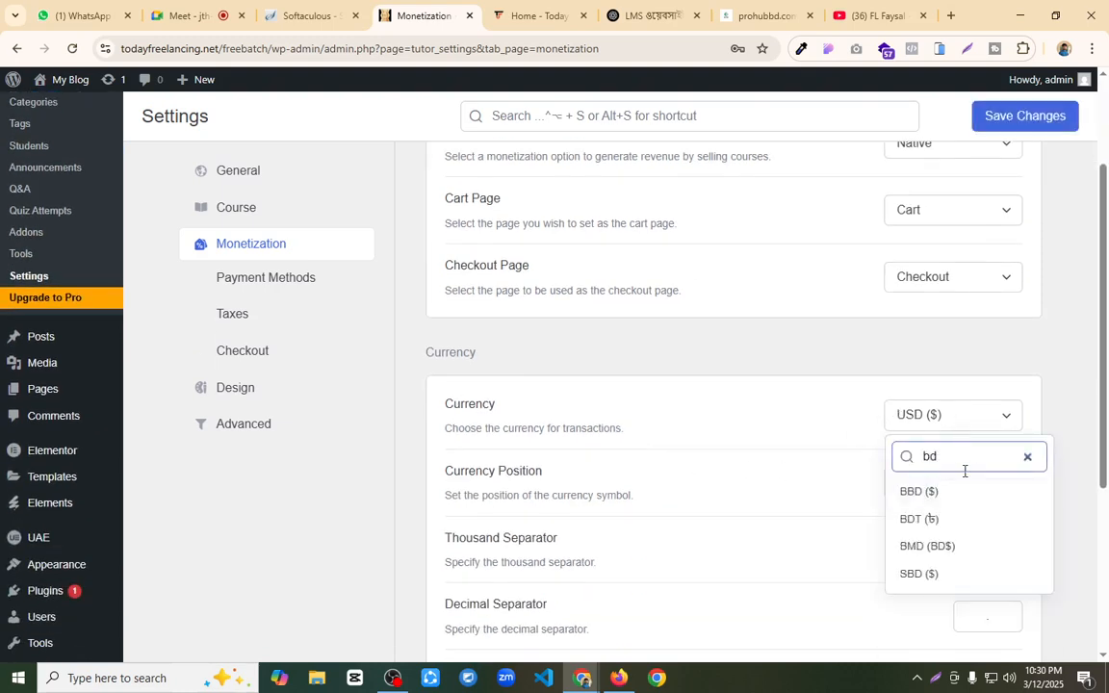
left_click(957, 521)
left_click(1038, 117)
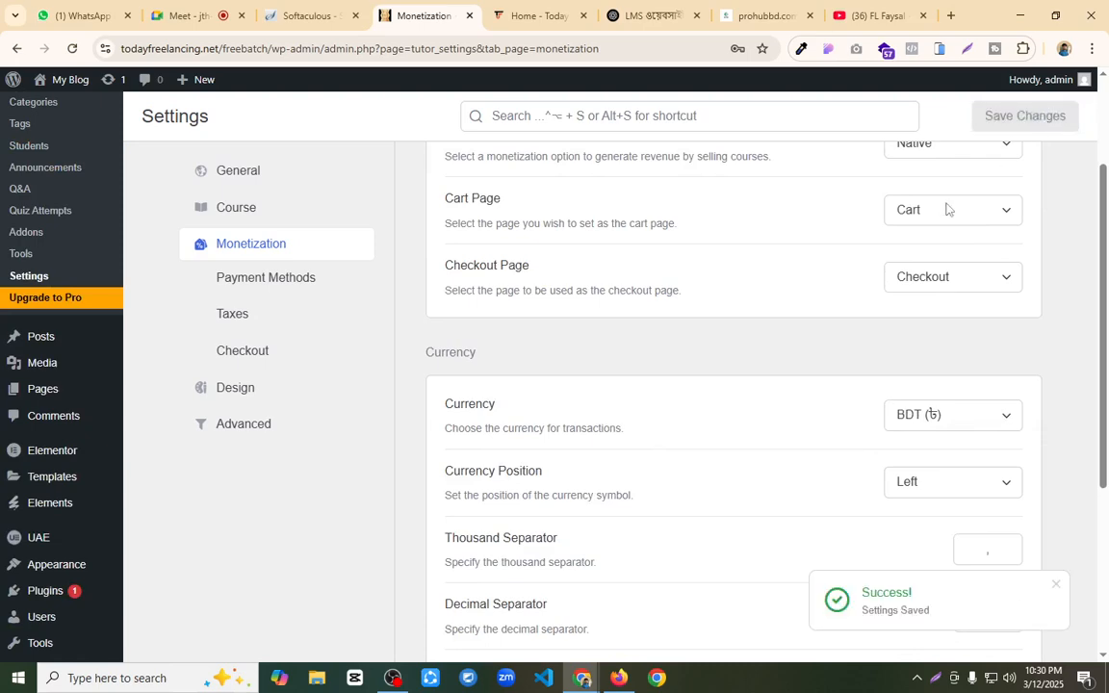
Step: Look through the Tutor LMS Payment Methods settings and the manual payment setup form, closing the form without adding anything
left_click(255, 278)
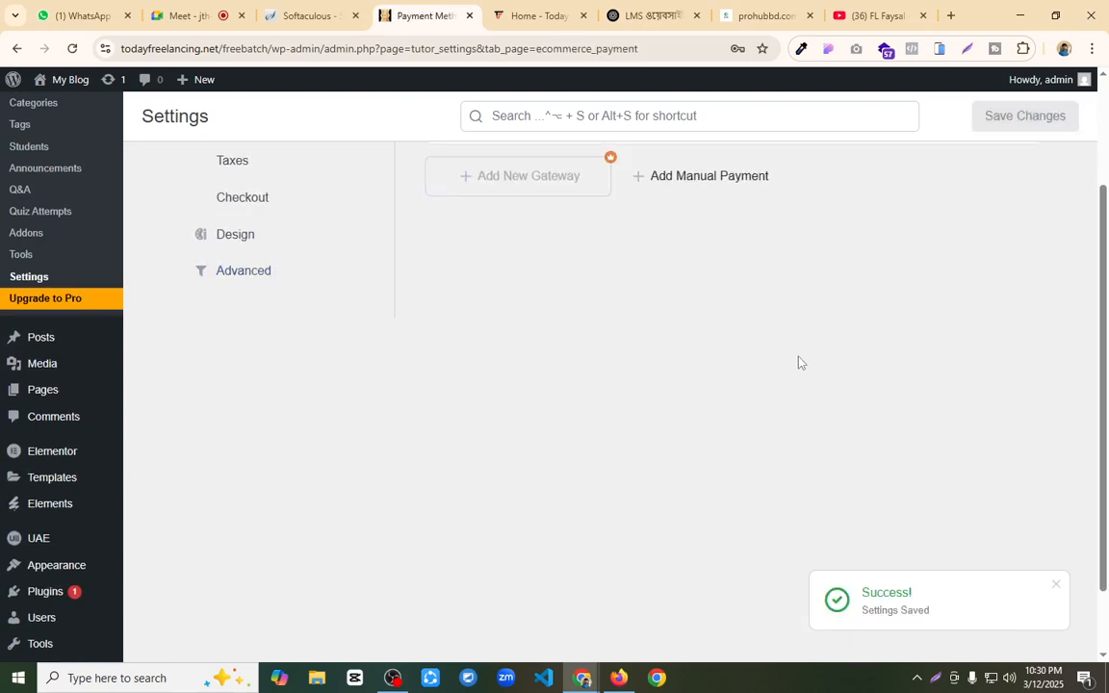
scroll(708, 368, "up", 2)
left_click(678, 333)
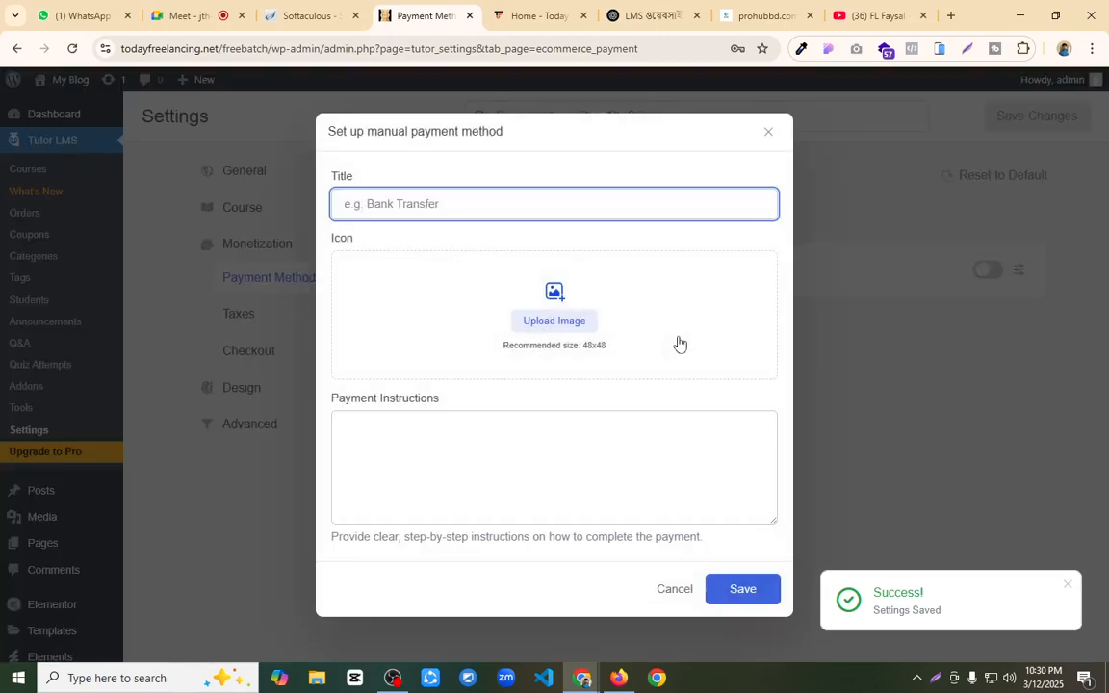
left_click(768, 133)
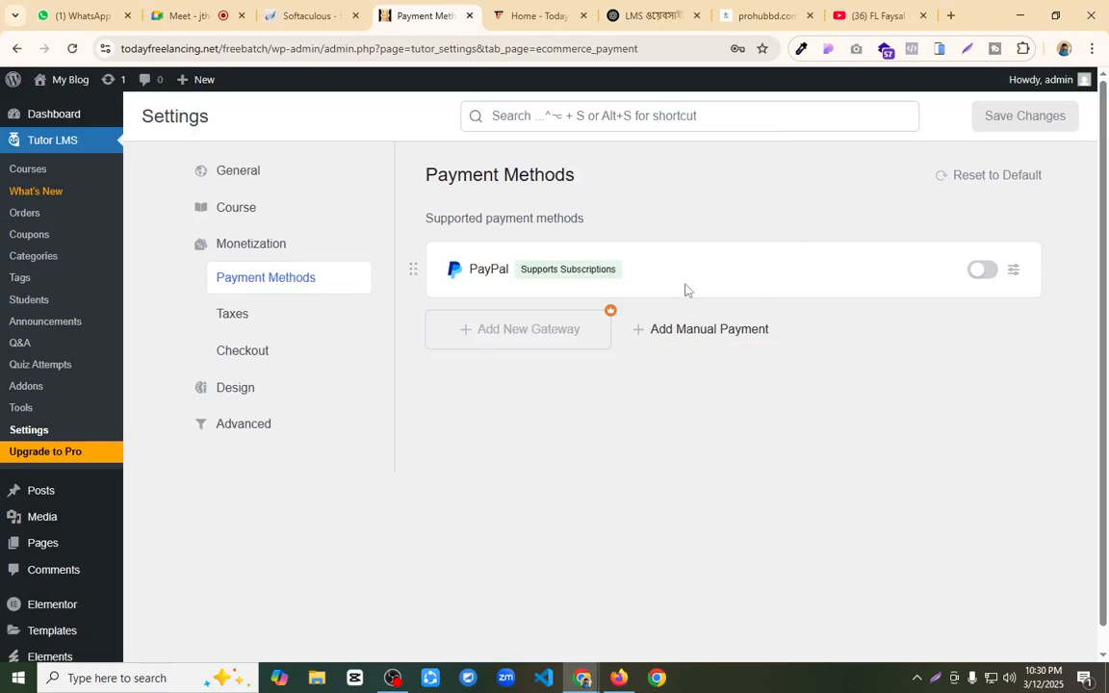
Step: Return to the Monetization settings, set the eCommerce engine to Disable Monetization and save the change
double_click(273, 247)
left_click(949, 297)
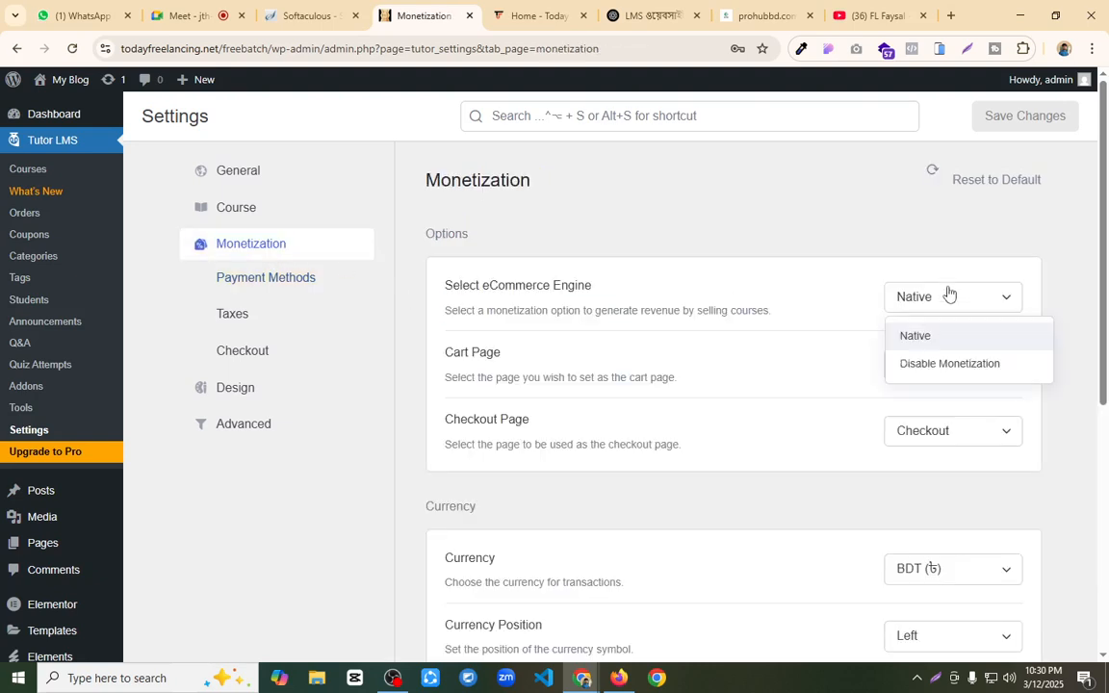
left_click(947, 364)
left_click(1021, 121)
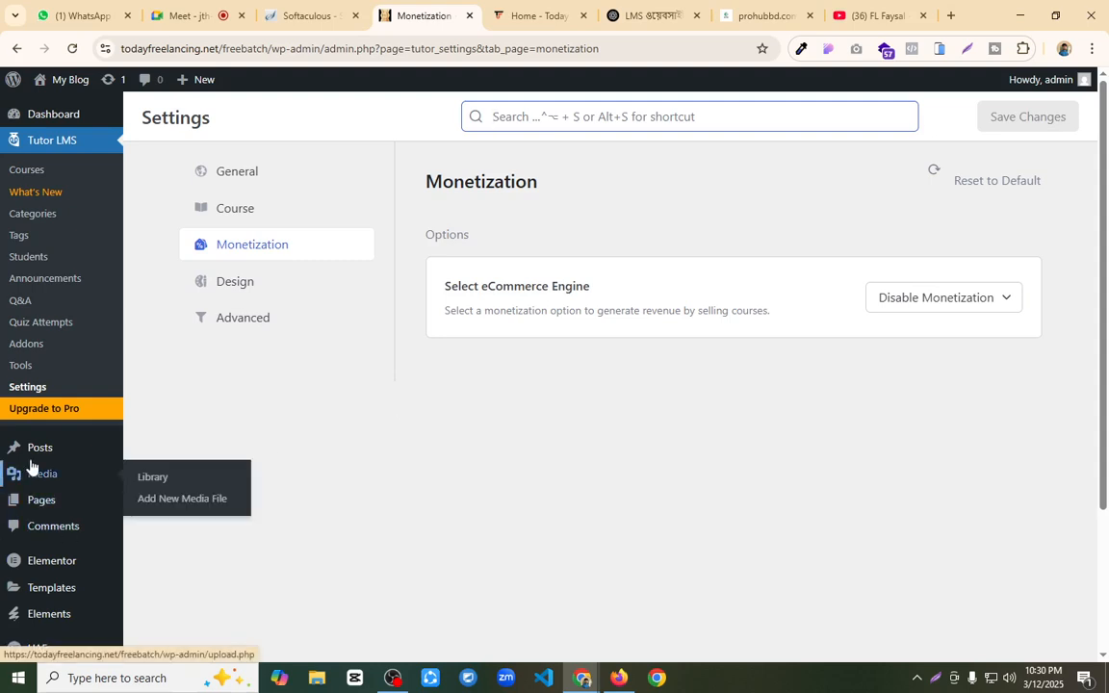
Step: Find WooCommerce among the popular plugins available to add in WordPress and install it
scroll(37, 463, "down", 3)
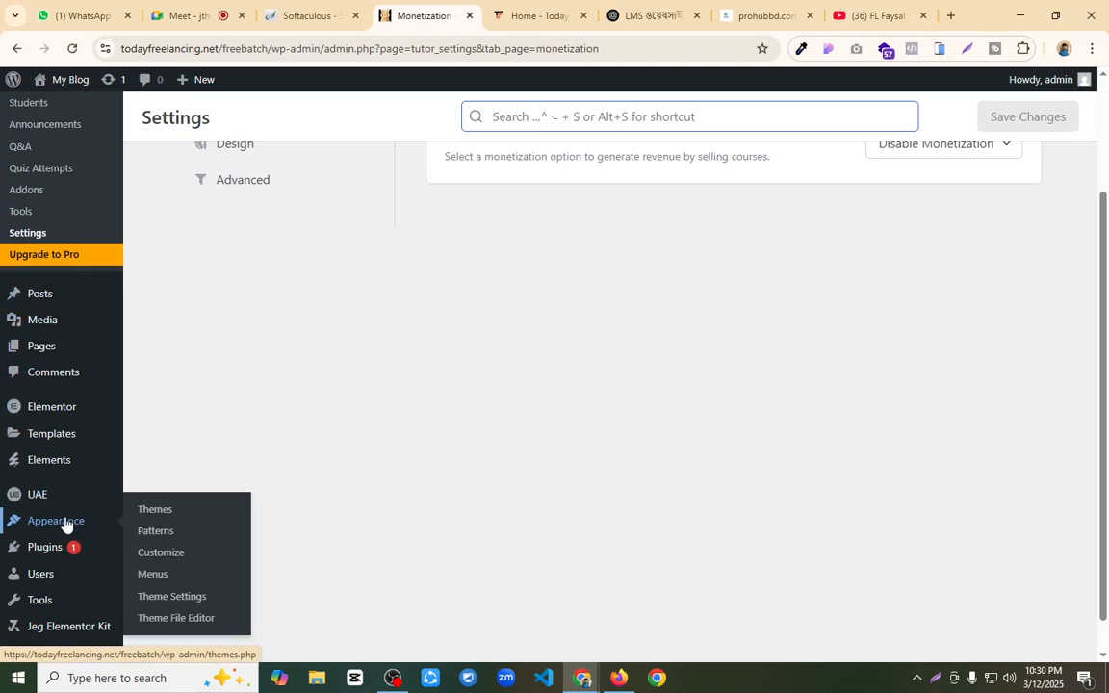
mouse_move(129, 561)
left_click(157, 575)
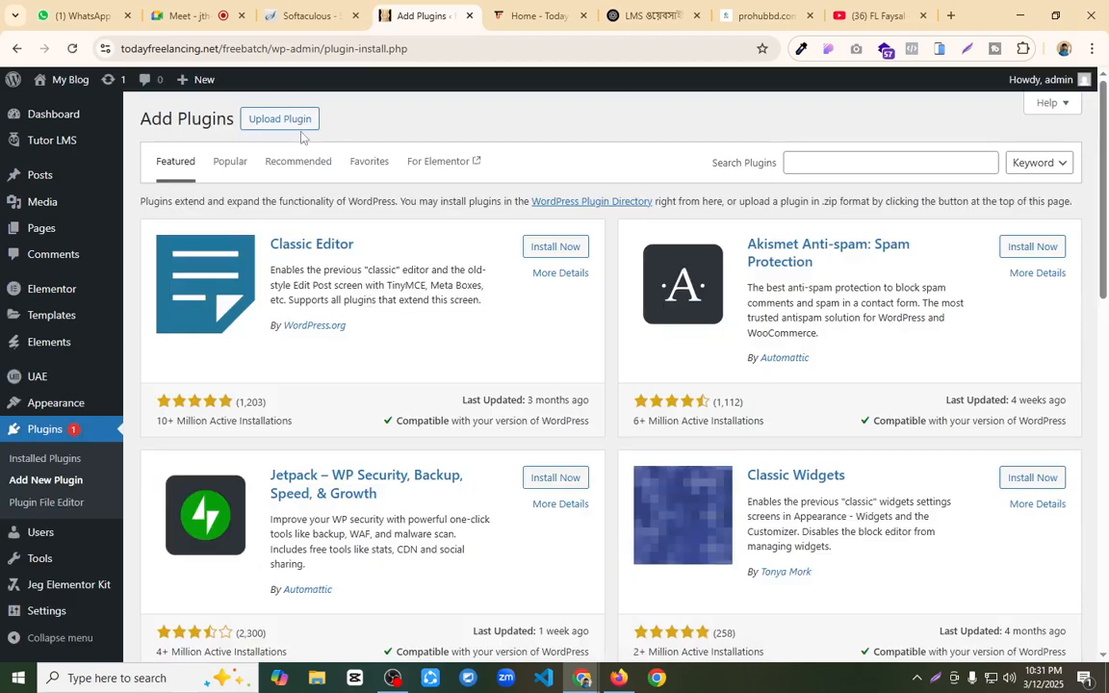
left_click(228, 163)
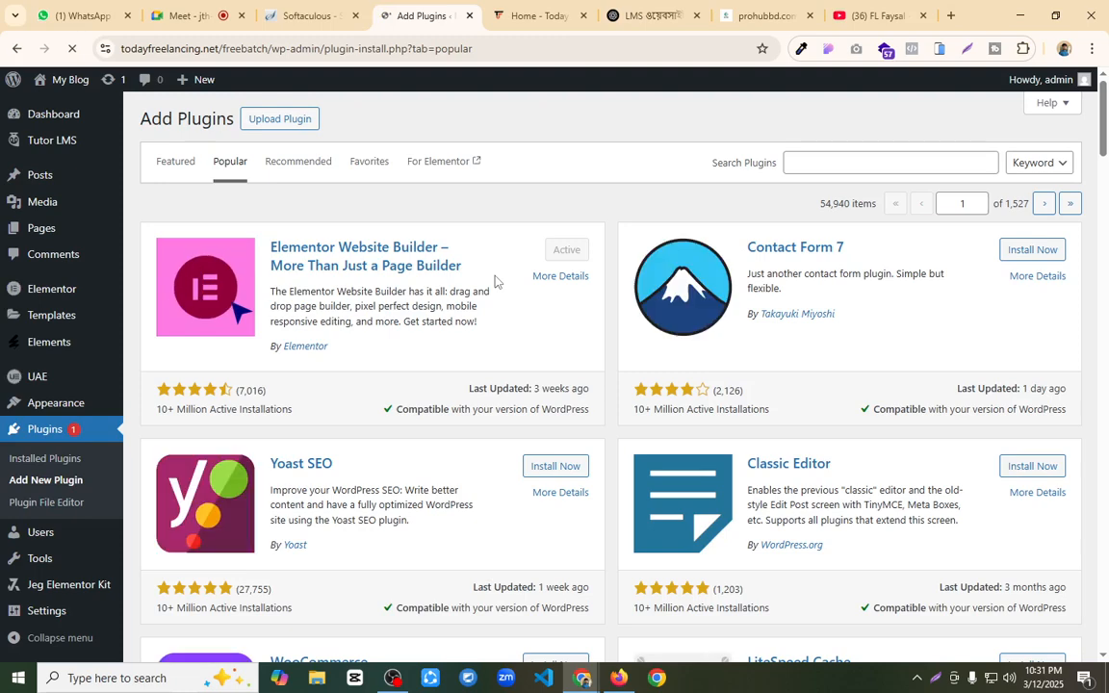
scroll(617, 356, "down", 3)
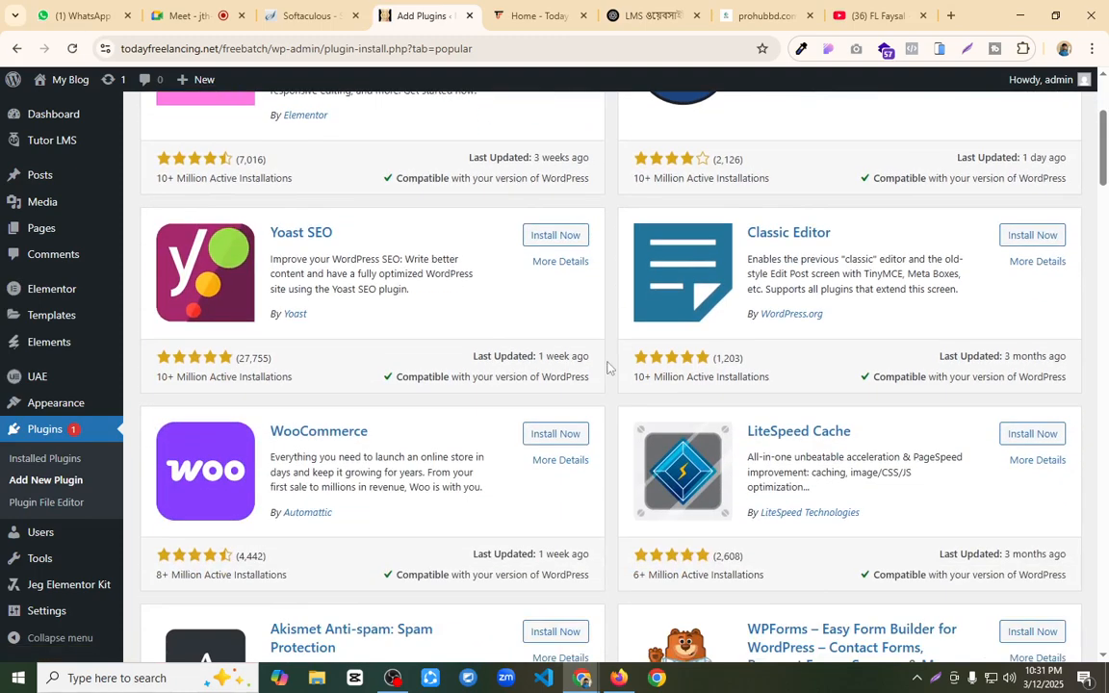
left_click(553, 435)
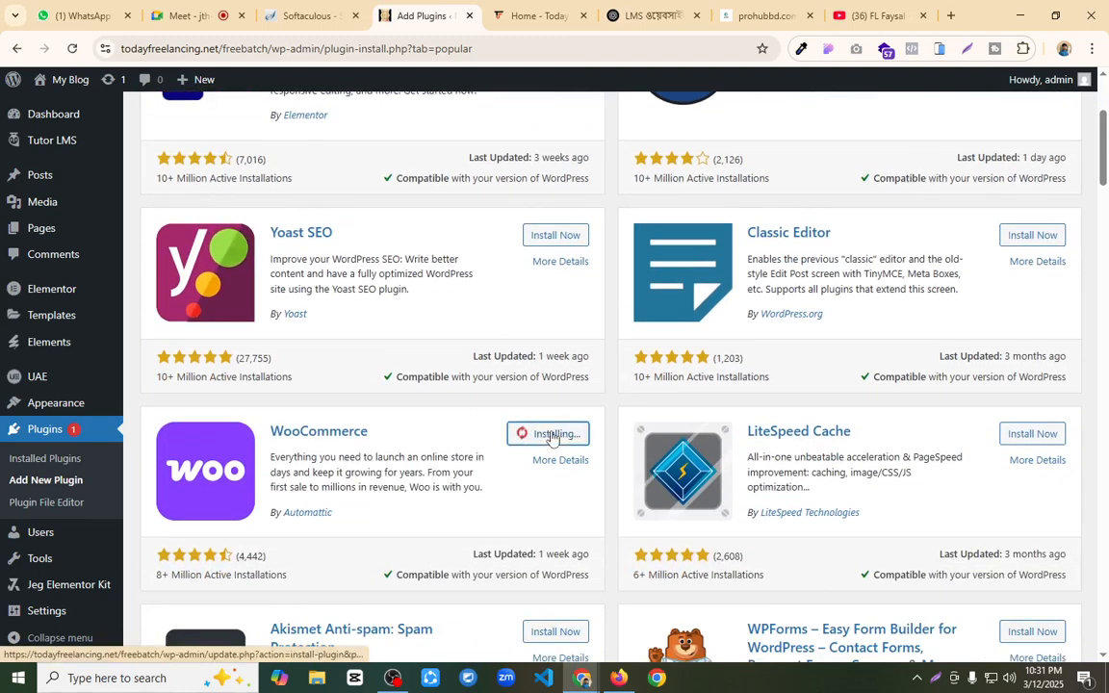
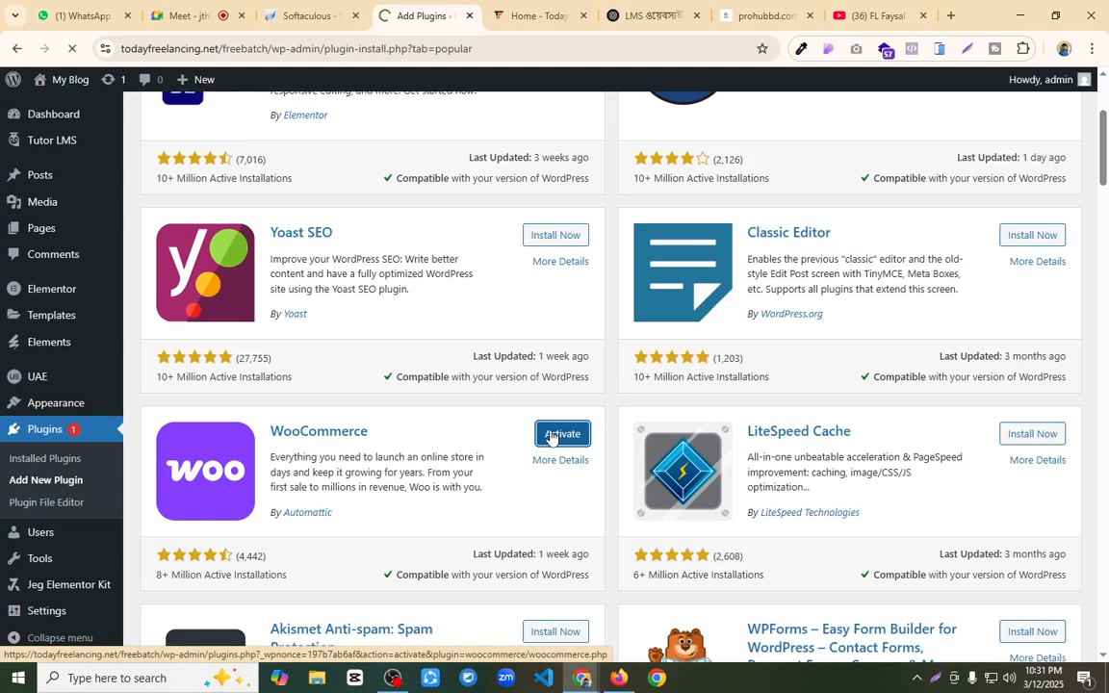
Step: Activate the WooCommerce plugin, skip its guided setup, and leave the business location page for the site's wp-admin dashboard
left_click(562, 434)
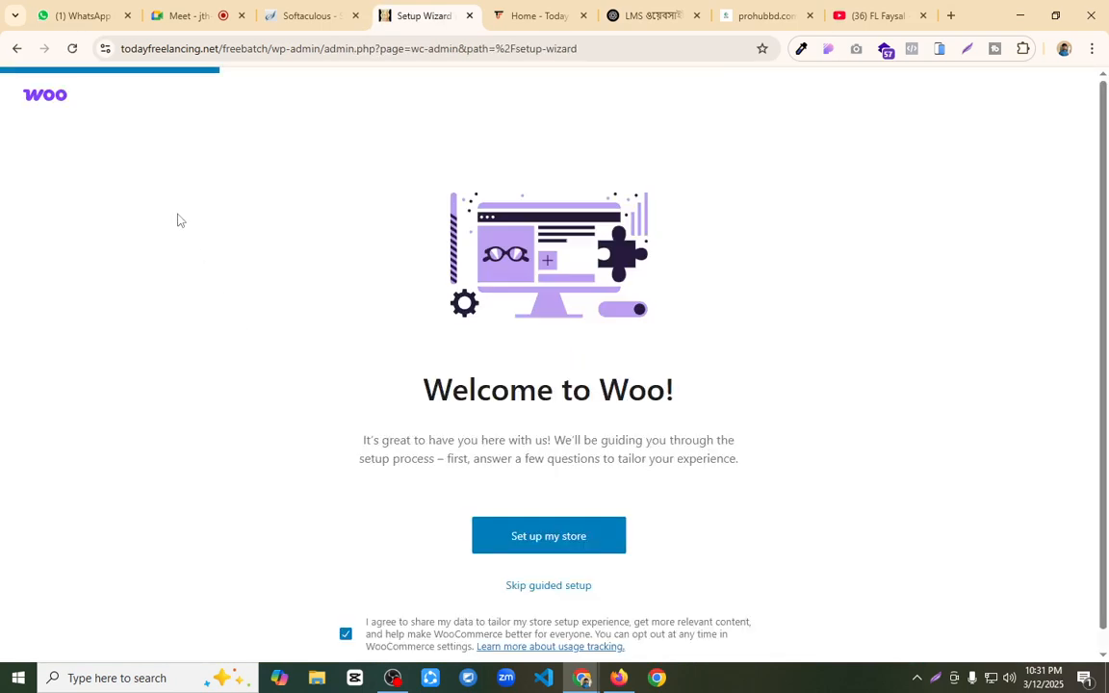
left_click(531, 594)
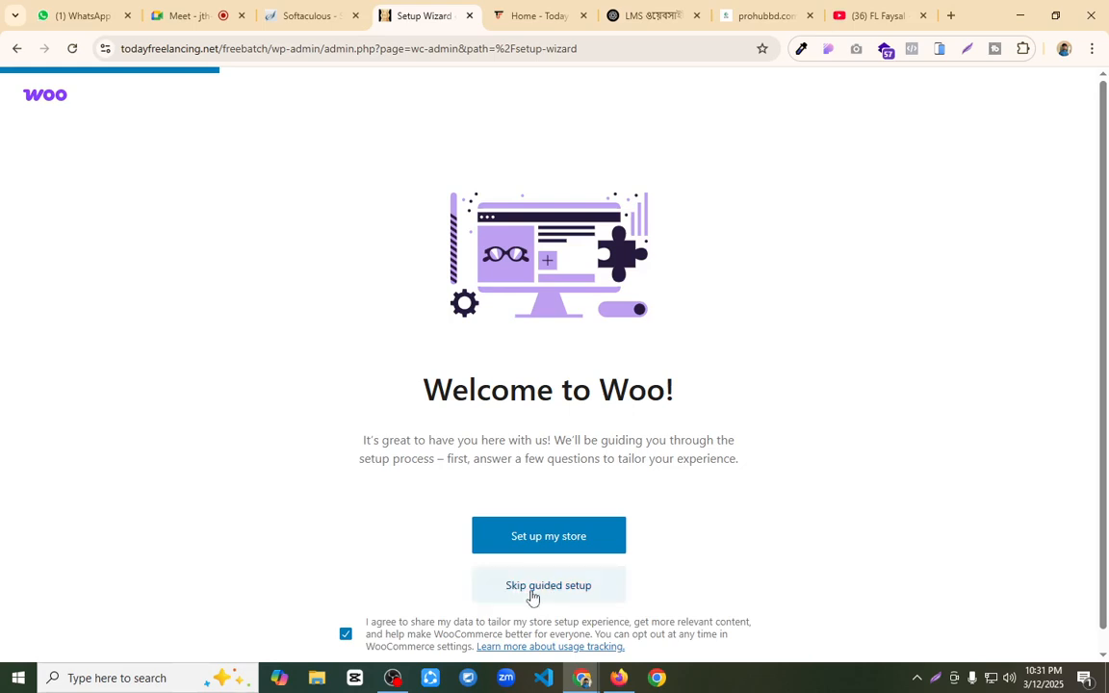
left_click_drag(321, 48, 661, 84)
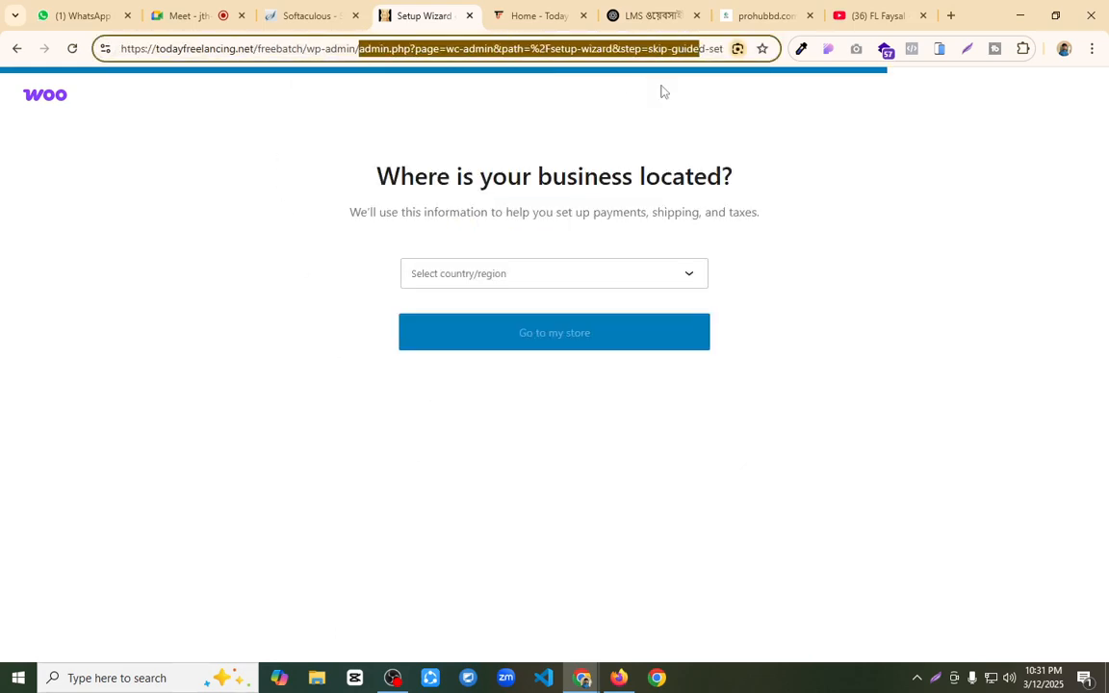
key("BackSpace")
left_click_drag(463, 45, 378, 57)
key("BackSpace")
key("Return")
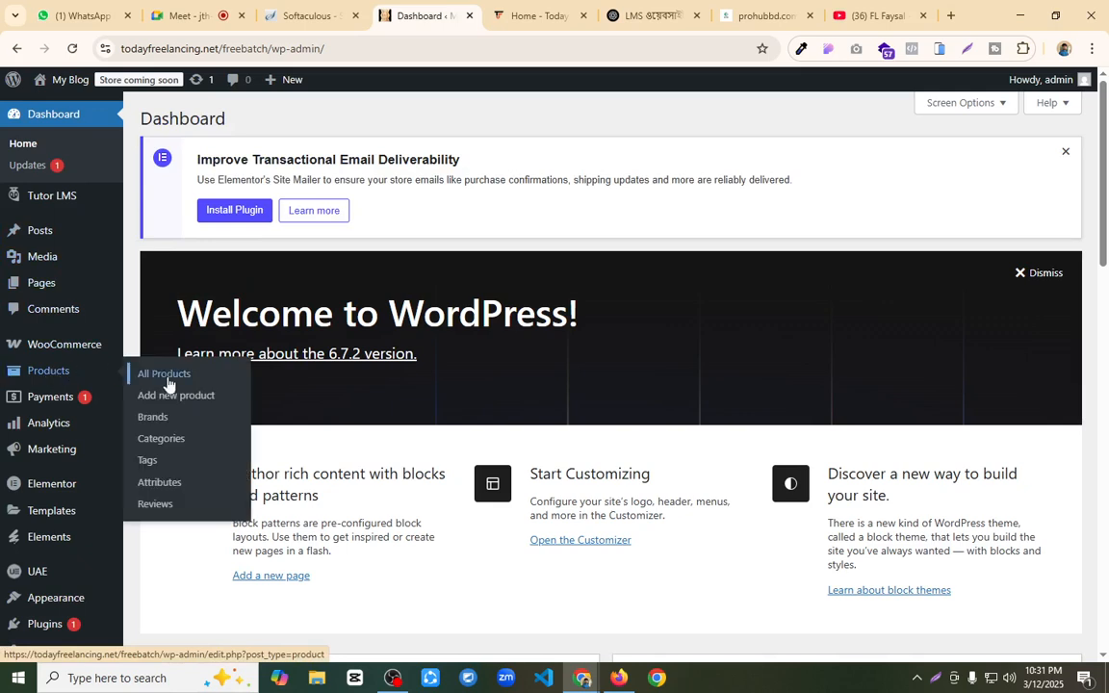
Step: Check the course's price in the Tutor LMS course list and open a new WooCommerce product
left_click(49, 200)
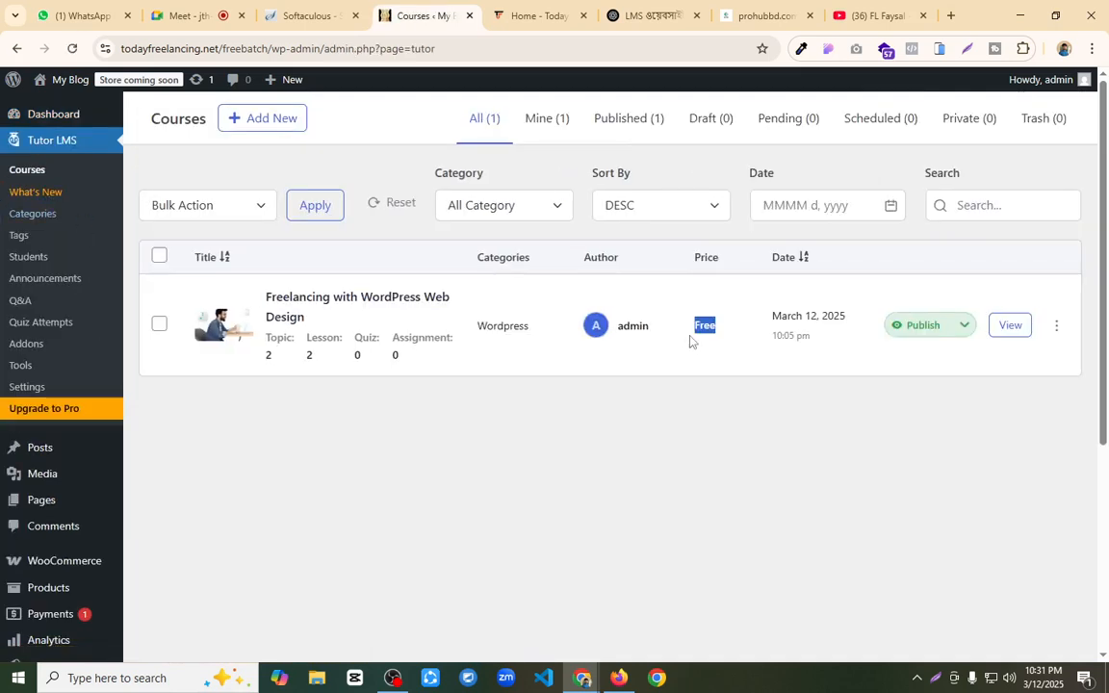
scroll(60, 257, "down", 2)
scroll(59, 257, "down", 1)
mouse_move(58, 358)
left_click(192, 382)
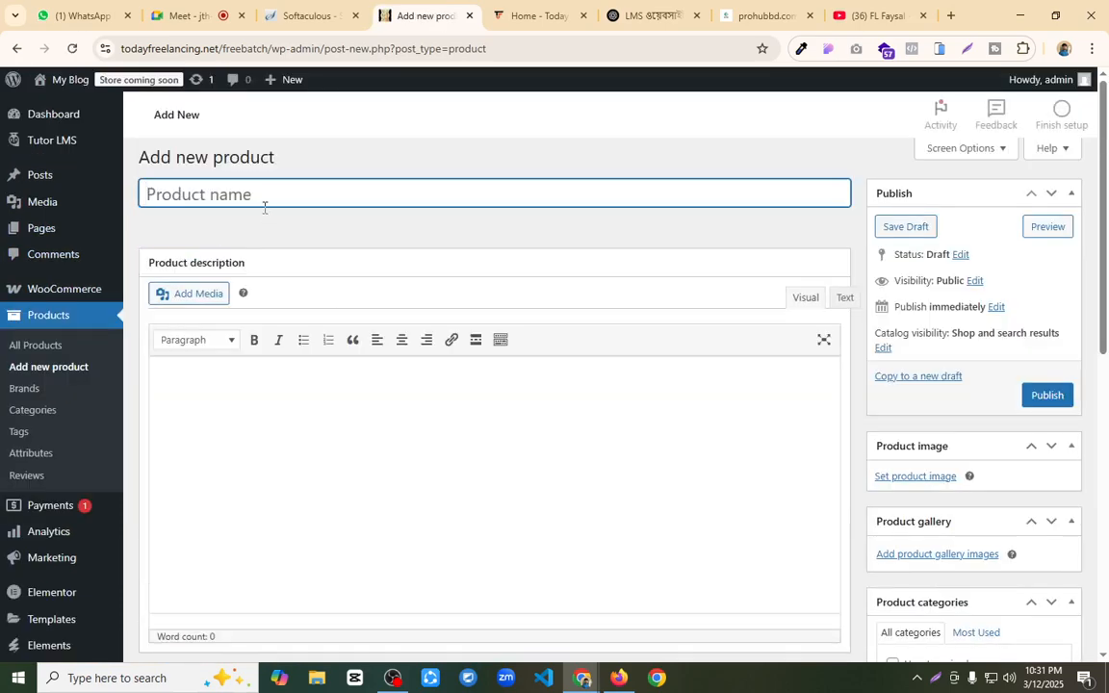
Step: Name the product "Freelancing with WordPress Web Design" using the course title saved in the clipboard history
key("super+v")
scroll(272, 323, "down", 5)
scroll(271, 325, "down", 5)
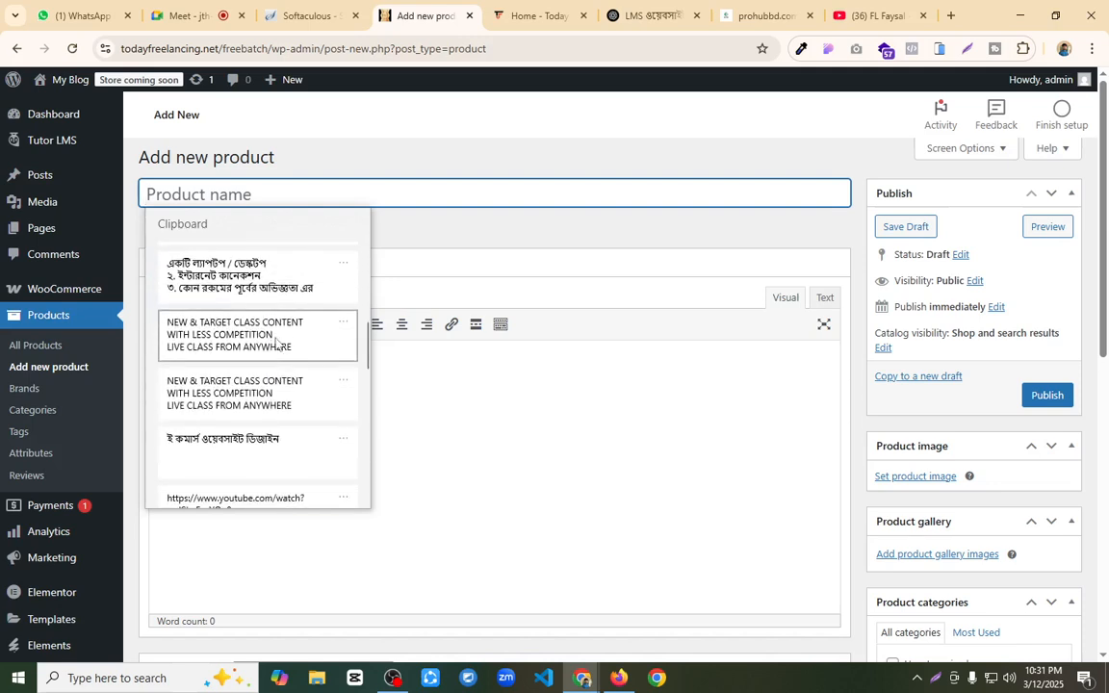
scroll(277, 366, "down", 3)
scroll(269, 380, "down", 4)
scroll(264, 397, "down", 2)
left_click(246, 380)
left_click(338, 410)
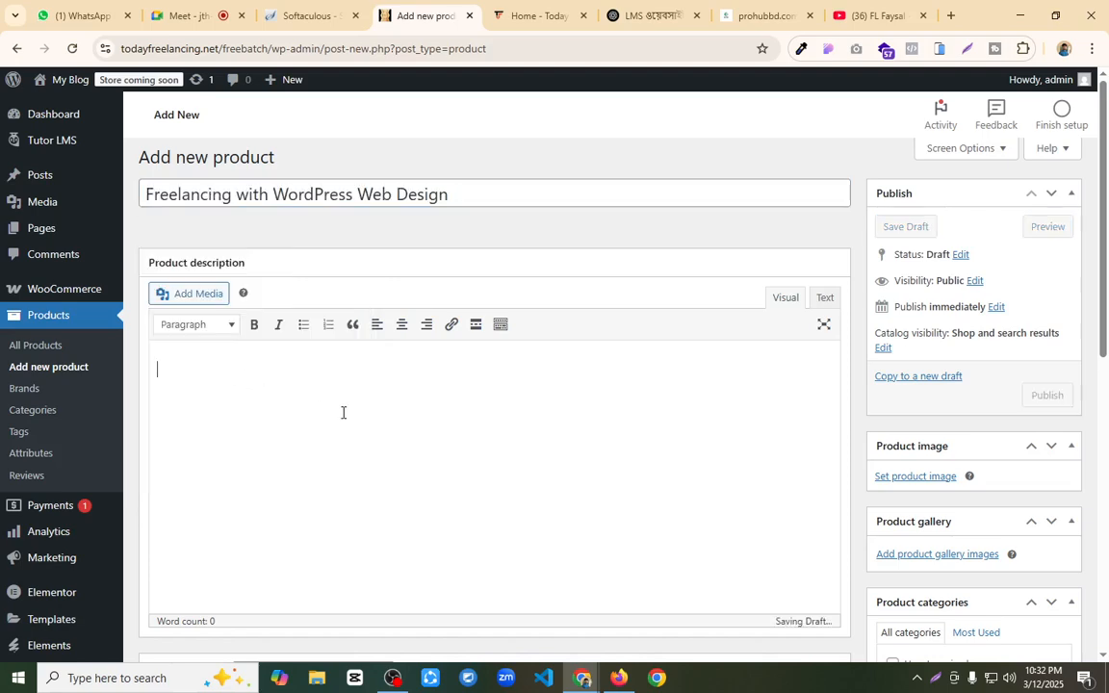
Step: Set Heros-04.png from the media library as the product image
left_click(886, 476)
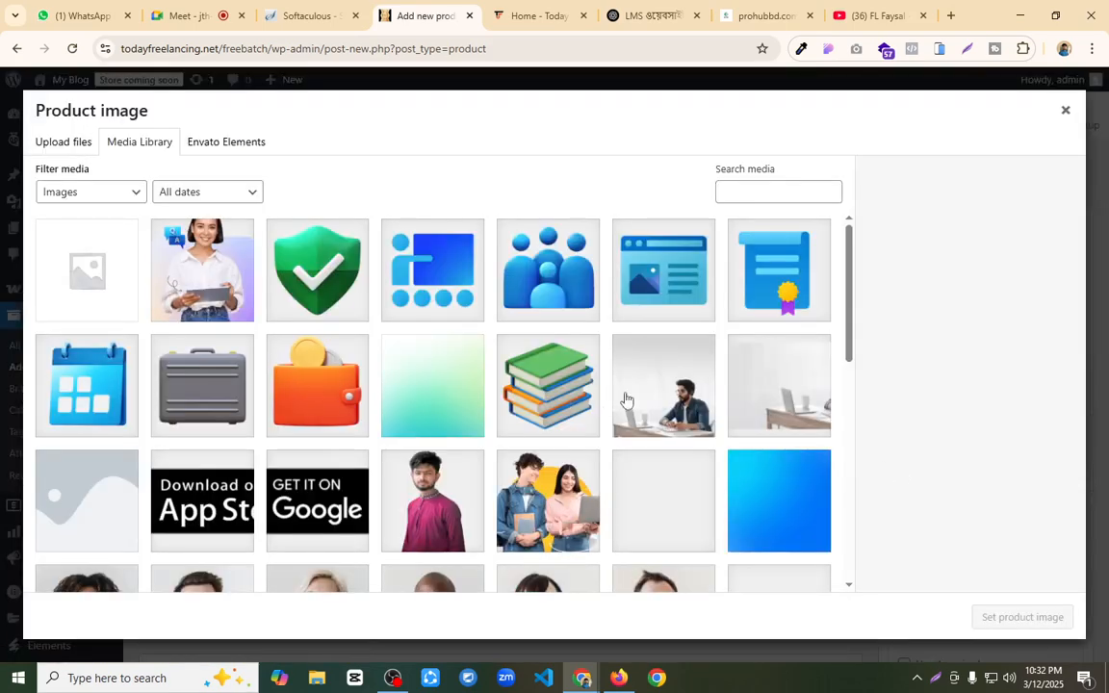
scroll(712, 388, "down", 5)
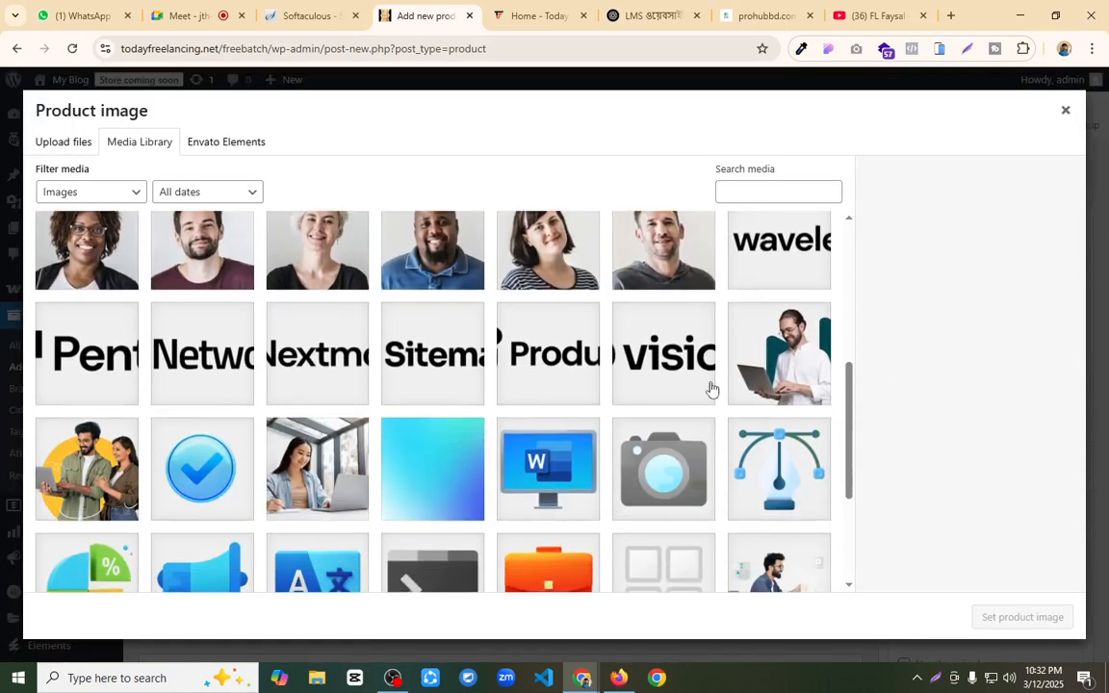
left_click(778, 429)
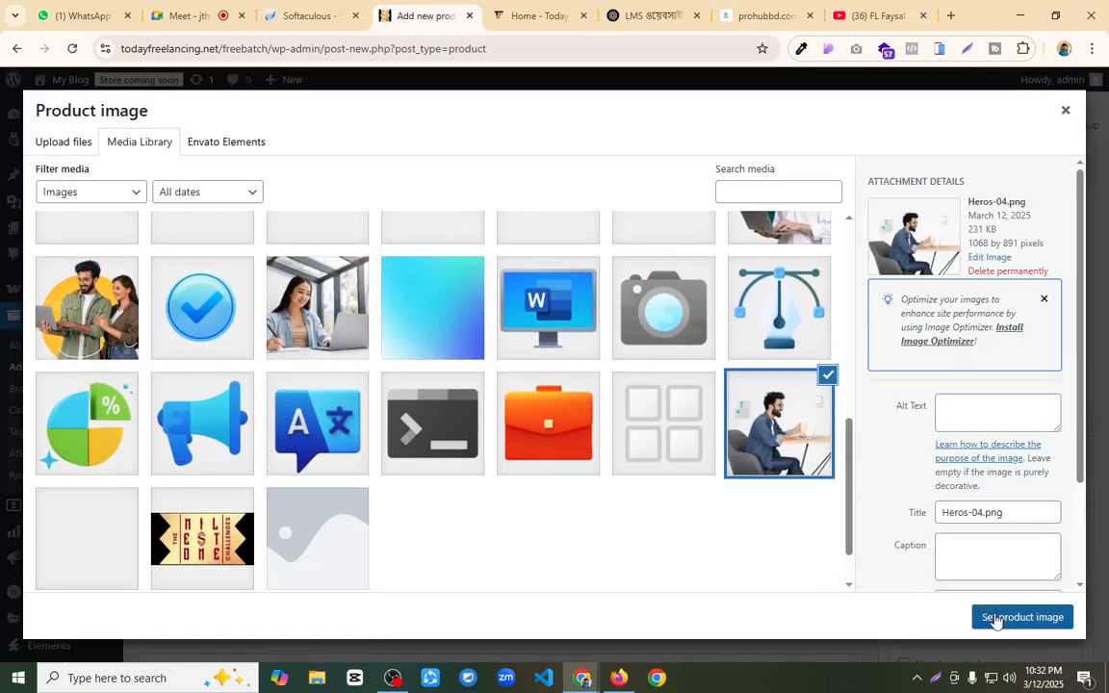
left_click(1011, 618)
Step: Set the product's regular price to 6000 and its sale price to 4000
scroll(673, 381, "down", 3)
scroll(631, 369, "down", 1)
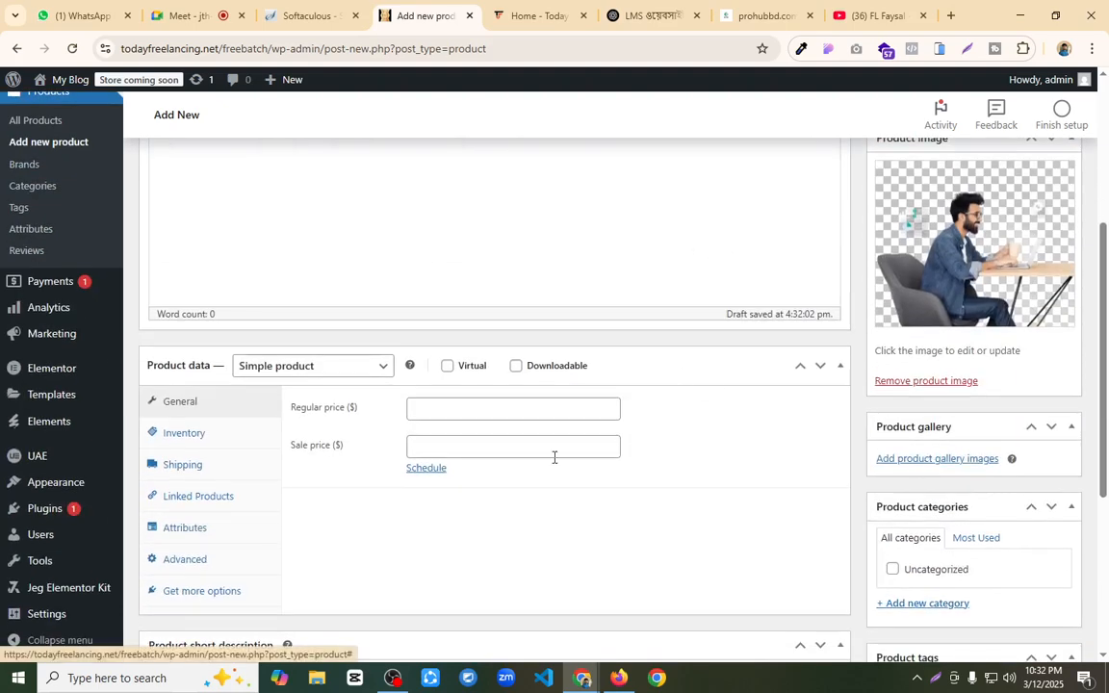
left_click(493, 412)
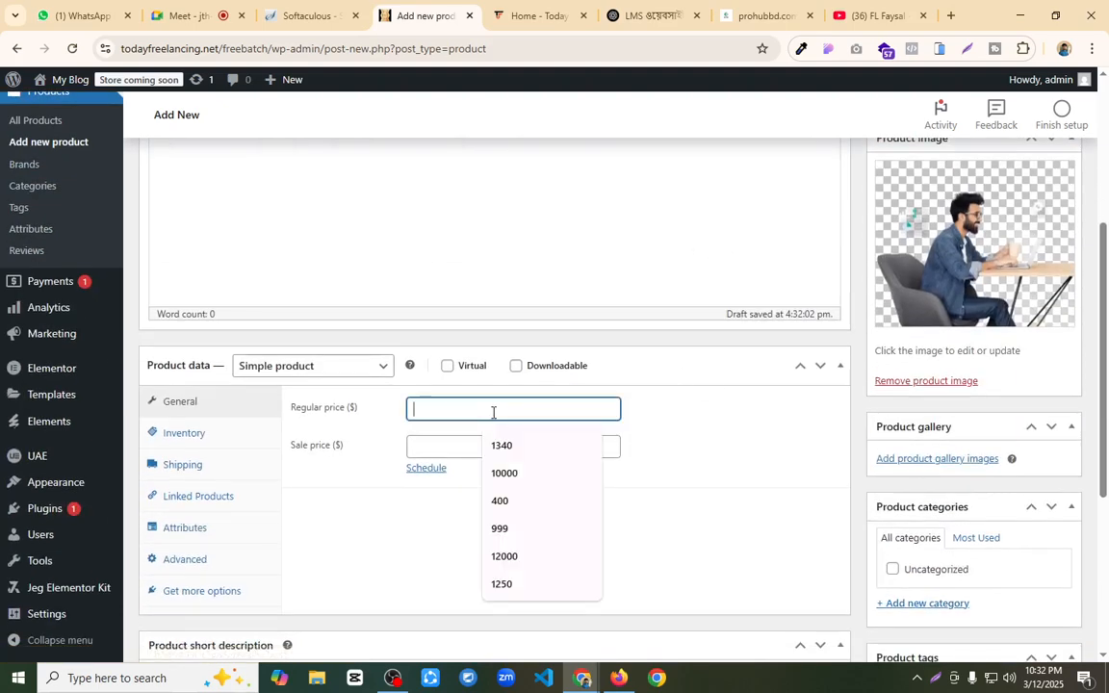
type("6000")
left_click(485, 449)
type("4000")
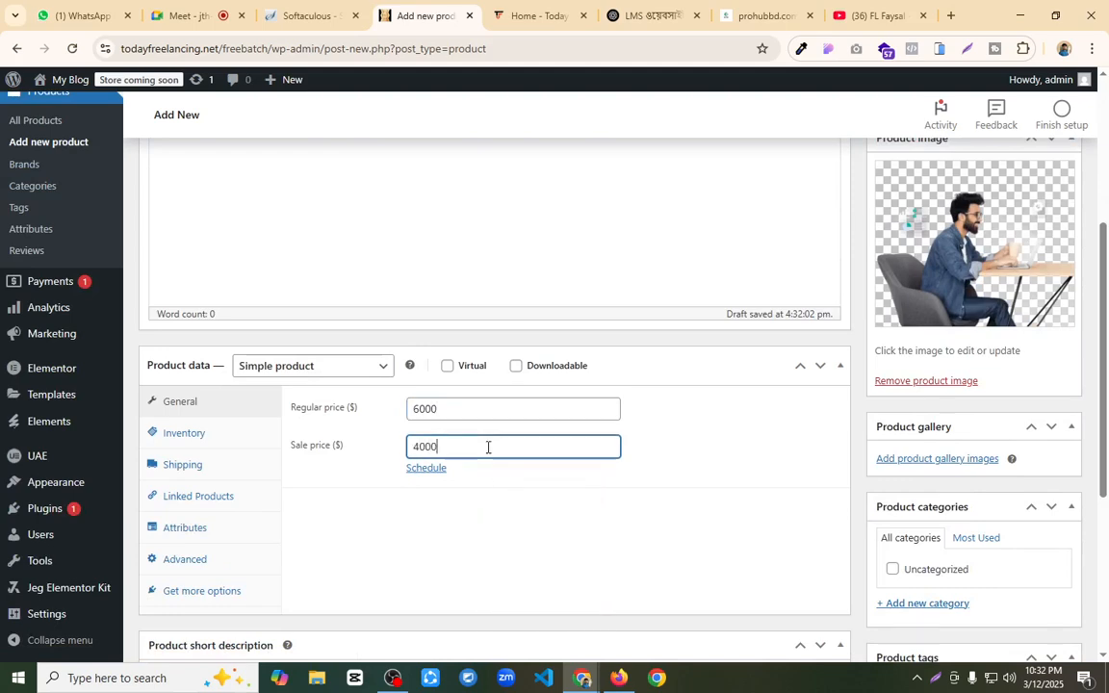
left_click(552, 558)
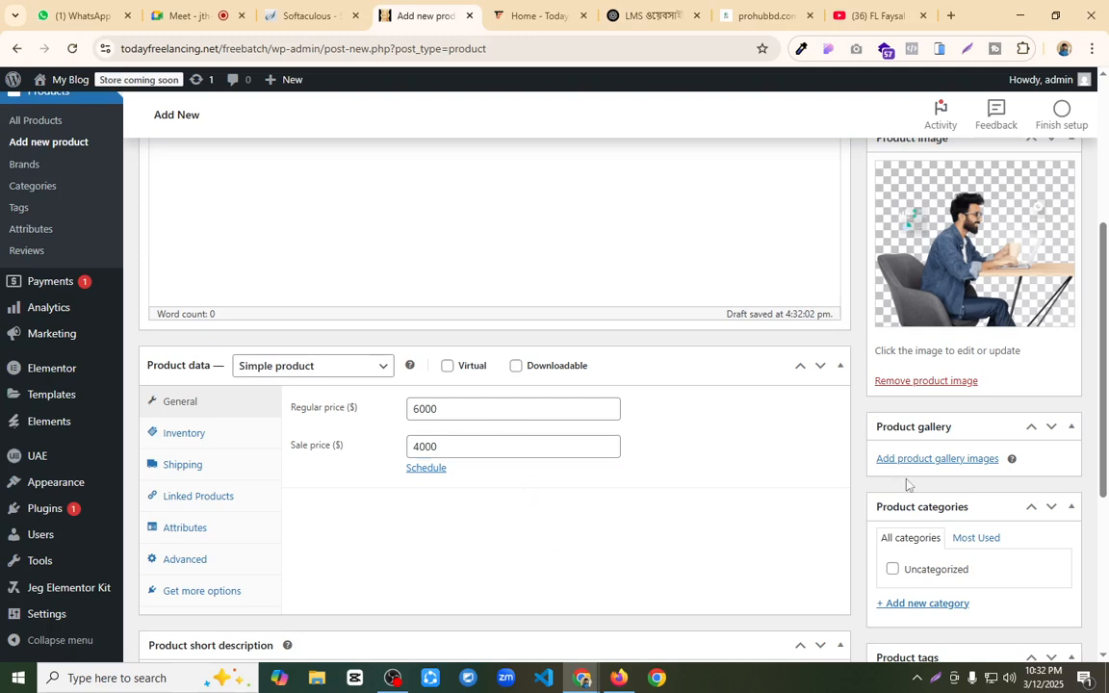
Step: Open the entry for a new product category and publish the product
left_click(946, 604)
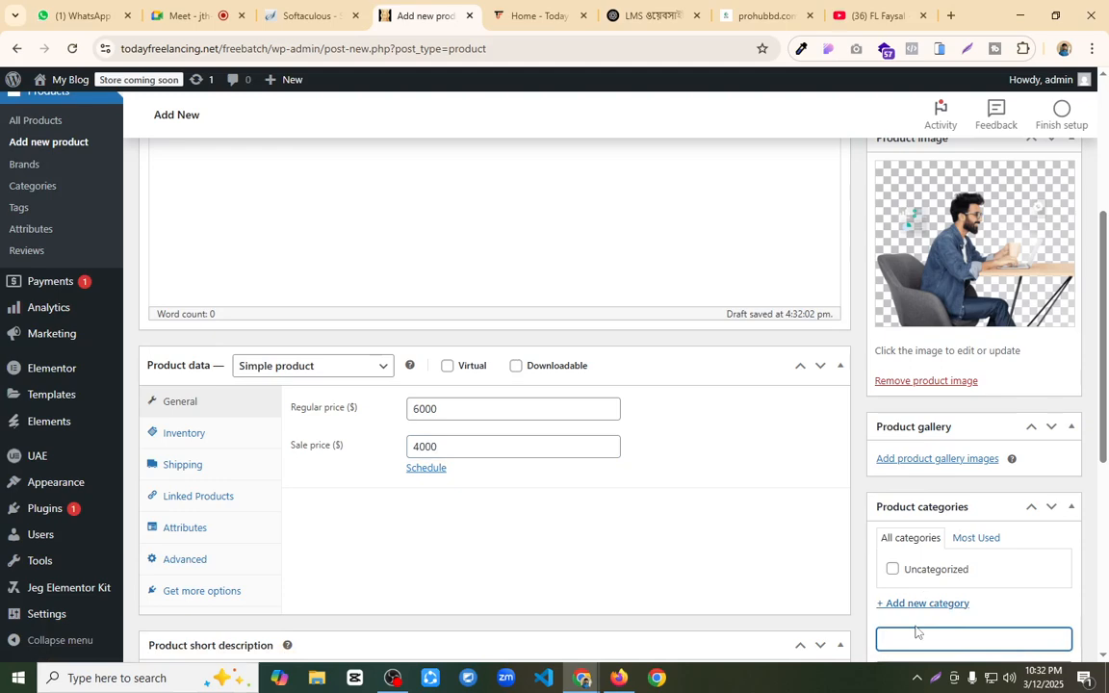
key("Return")
scroll(924, 385, "up", 3)
left_click(1039, 399)
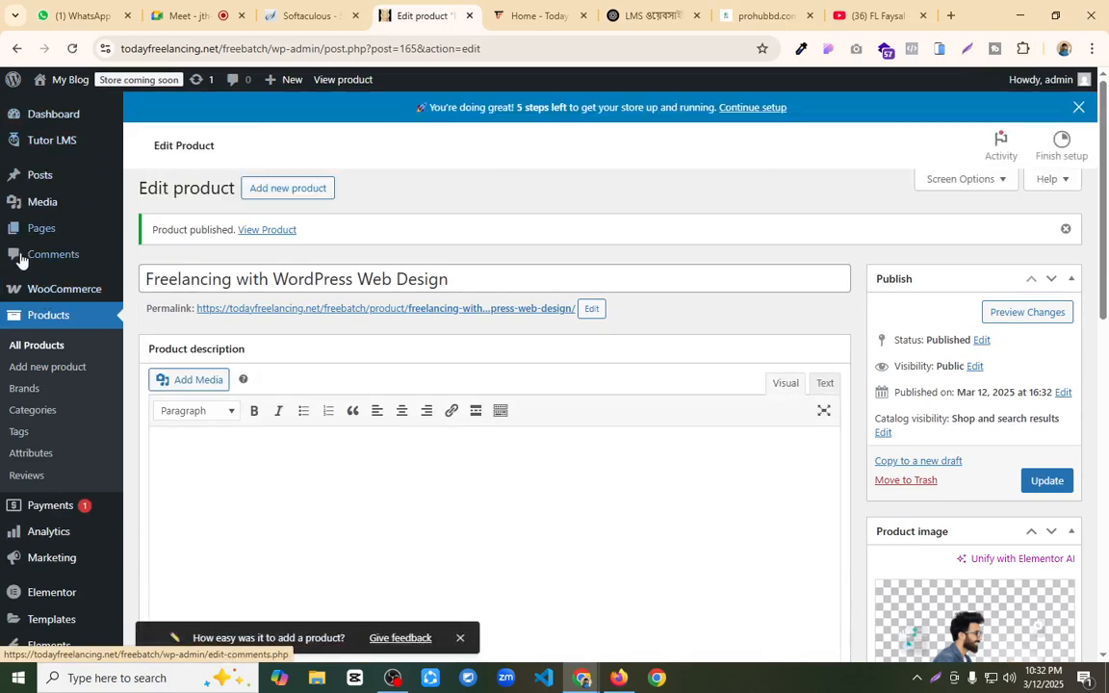
Step: Set the WooCommerce site visibility to Live and save the settings
mouse_move(55, 293)
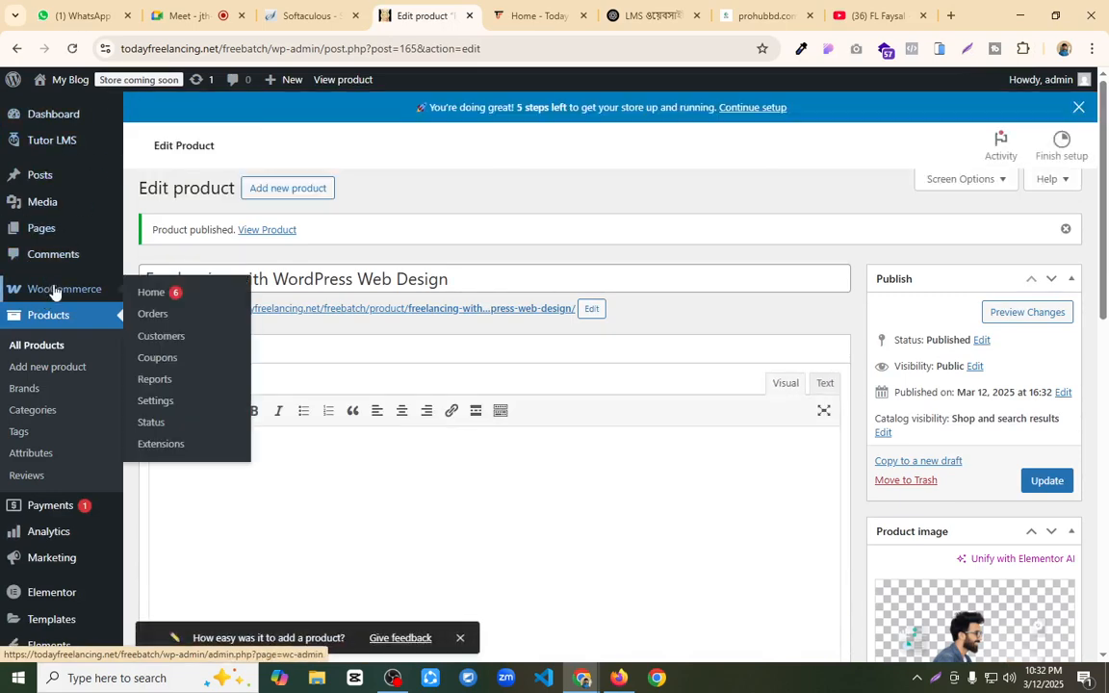
left_click(159, 403)
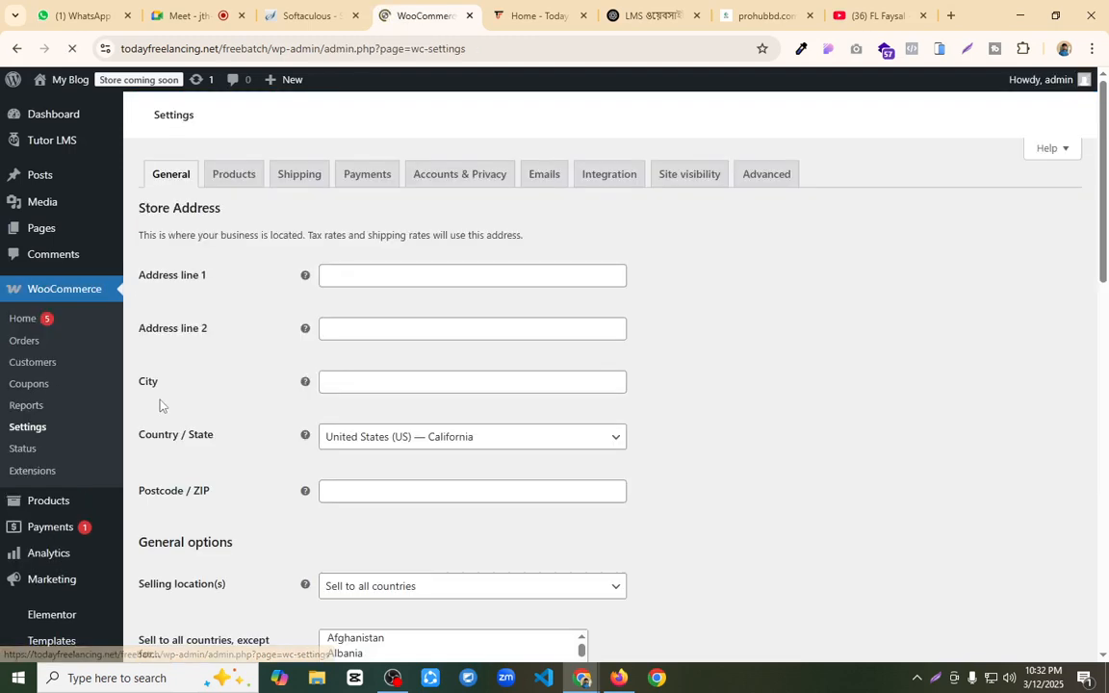
left_click(676, 179)
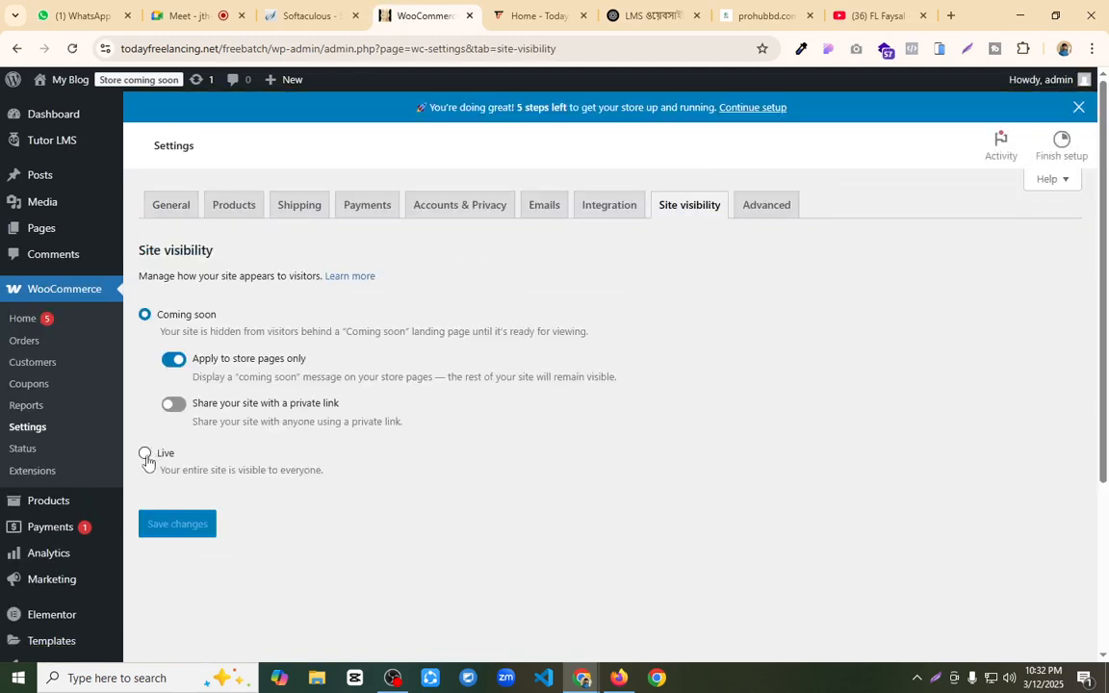
left_click(145, 454)
left_click(170, 438)
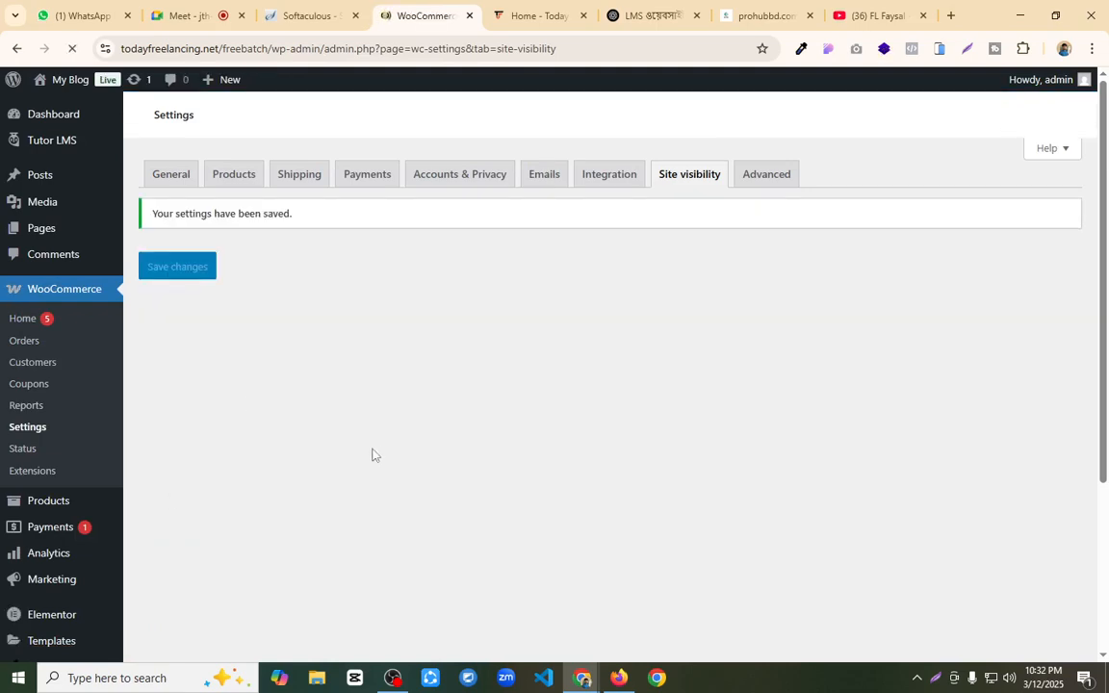
Step: Set the eCommerce engine in the Tutor LMS monetization settings to WooCommerce and save the changes
mouse_move(48, 146)
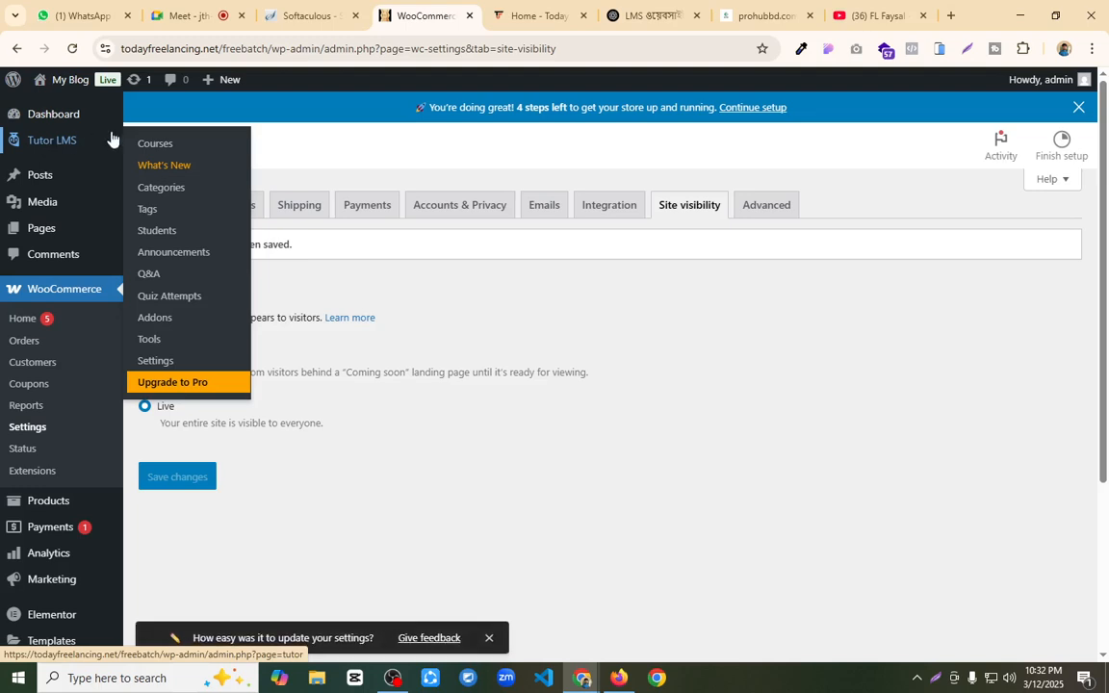
left_click(166, 362)
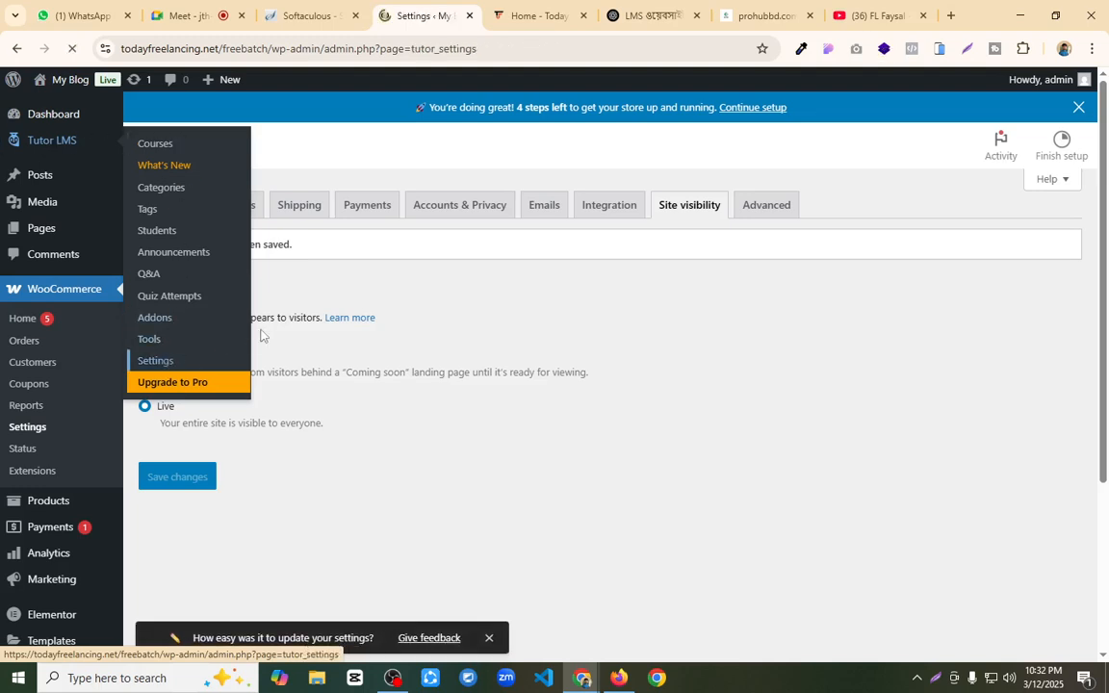
left_click(270, 254)
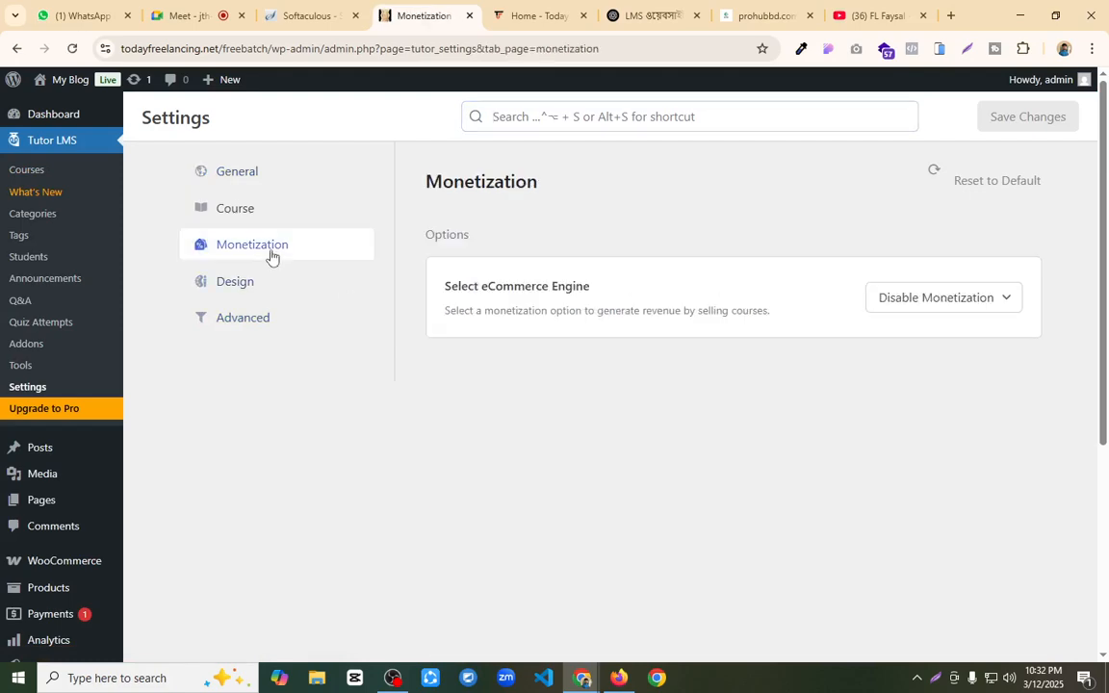
double_click(933, 303)
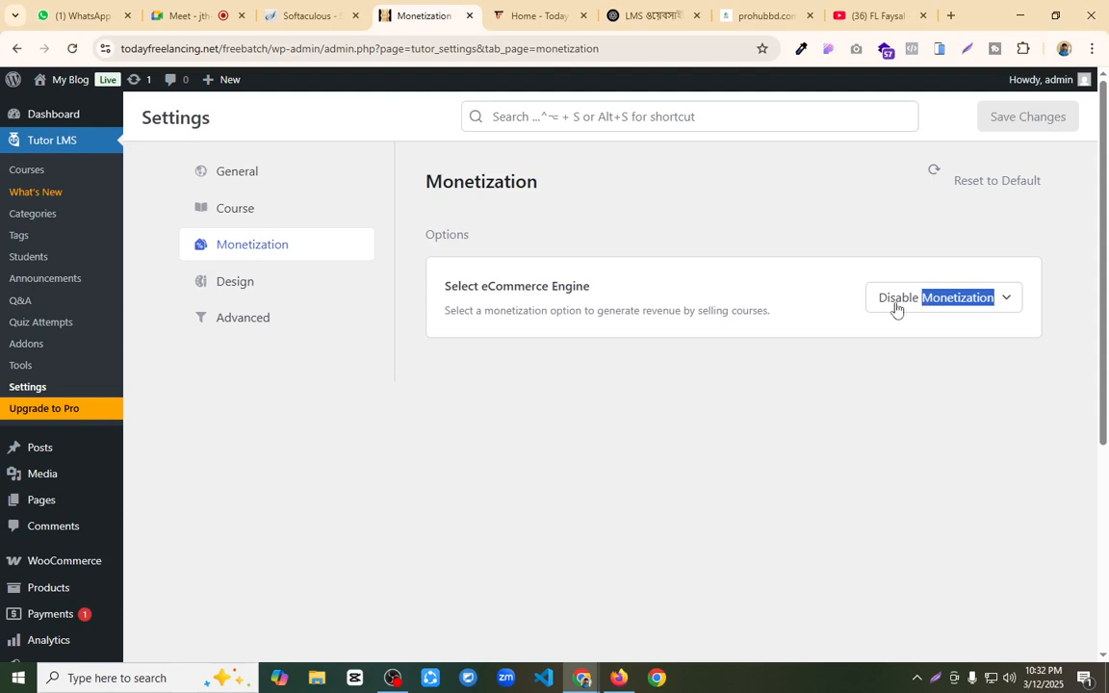
left_click(854, 356)
left_click(882, 303)
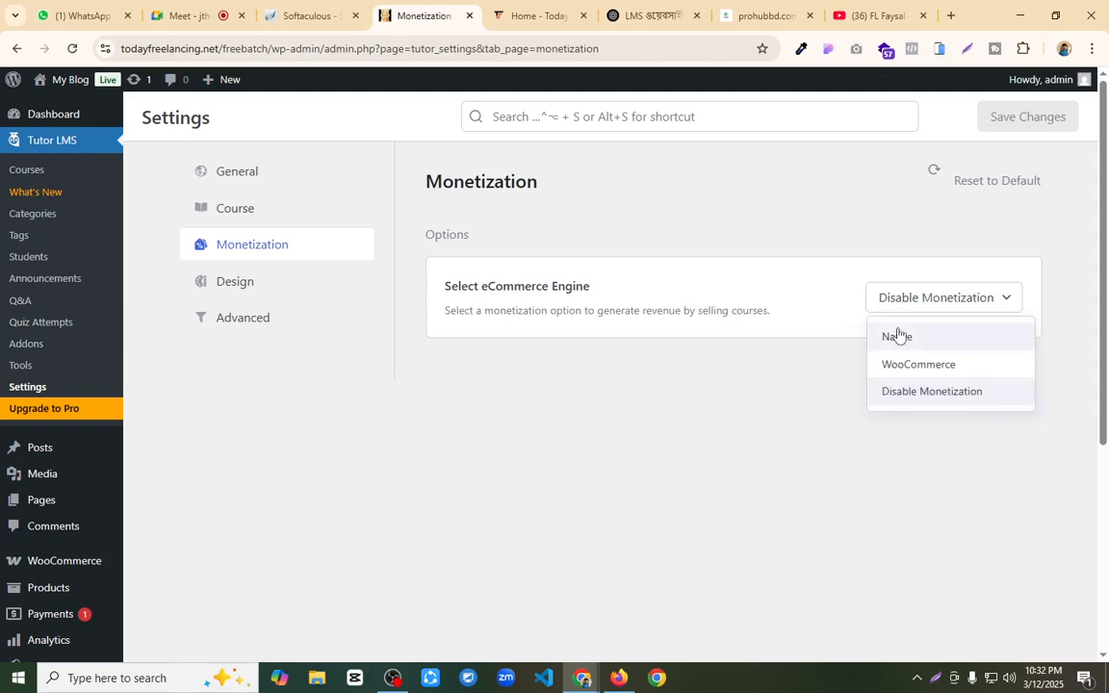
left_click(896, 332)
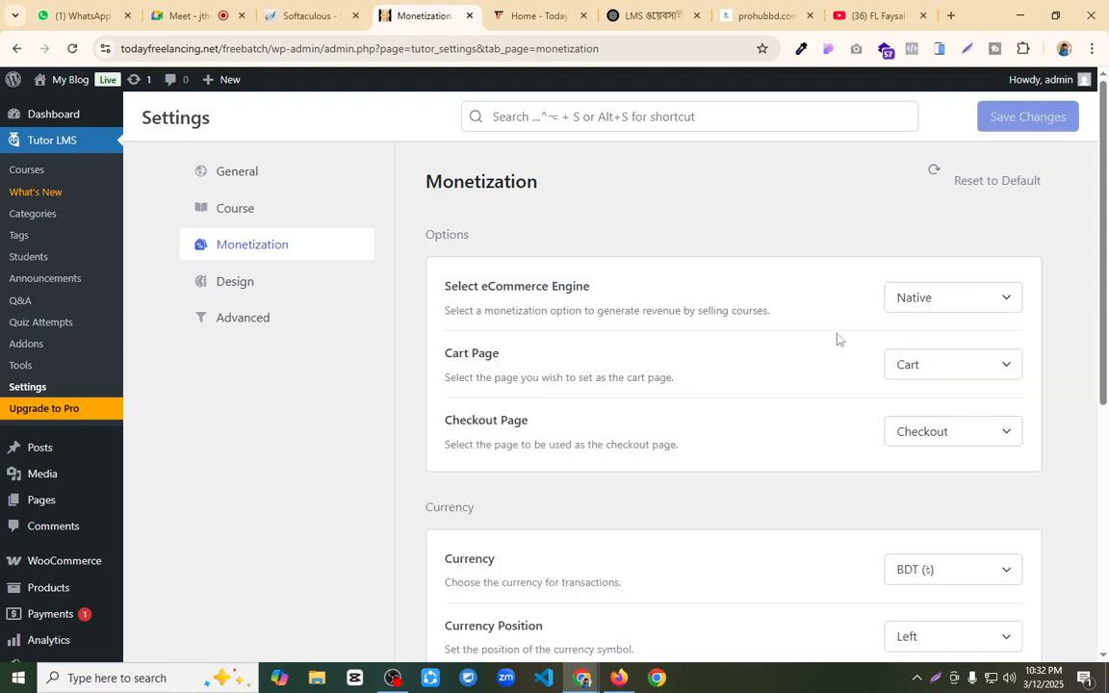
left_click(966, 303)
left_click(935, 371)
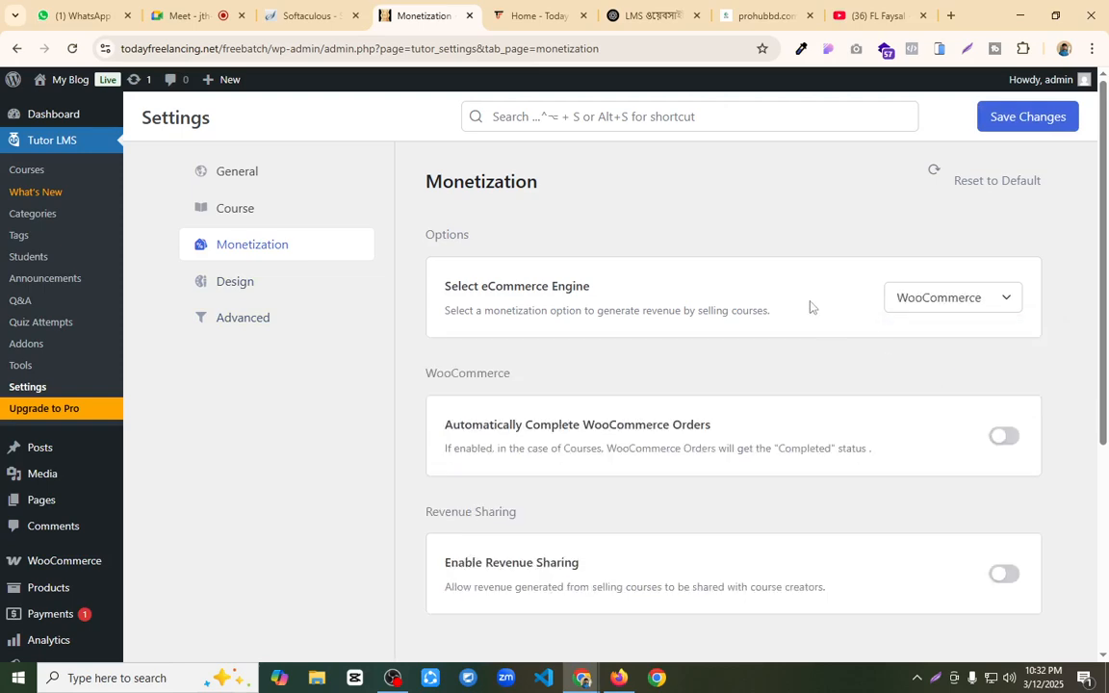
left_click(1002, 123)
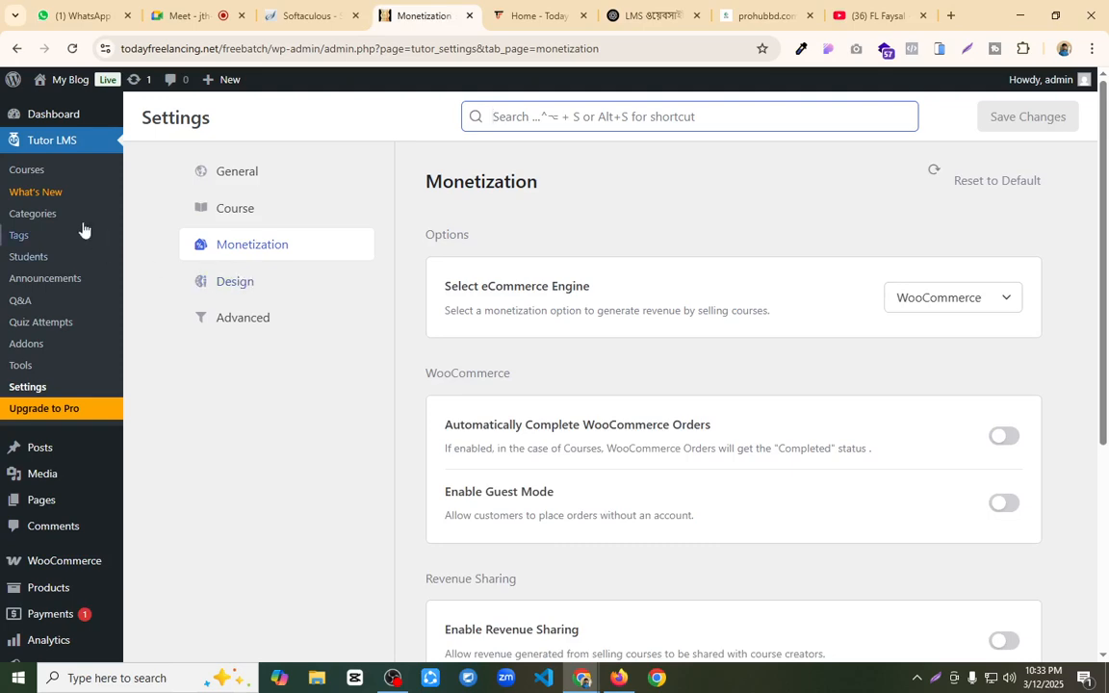
Step: Link the paid course "Freelancing with WordPress Web Design" to the WooCommerce product of the same name and update the course
left_click(29, 170)
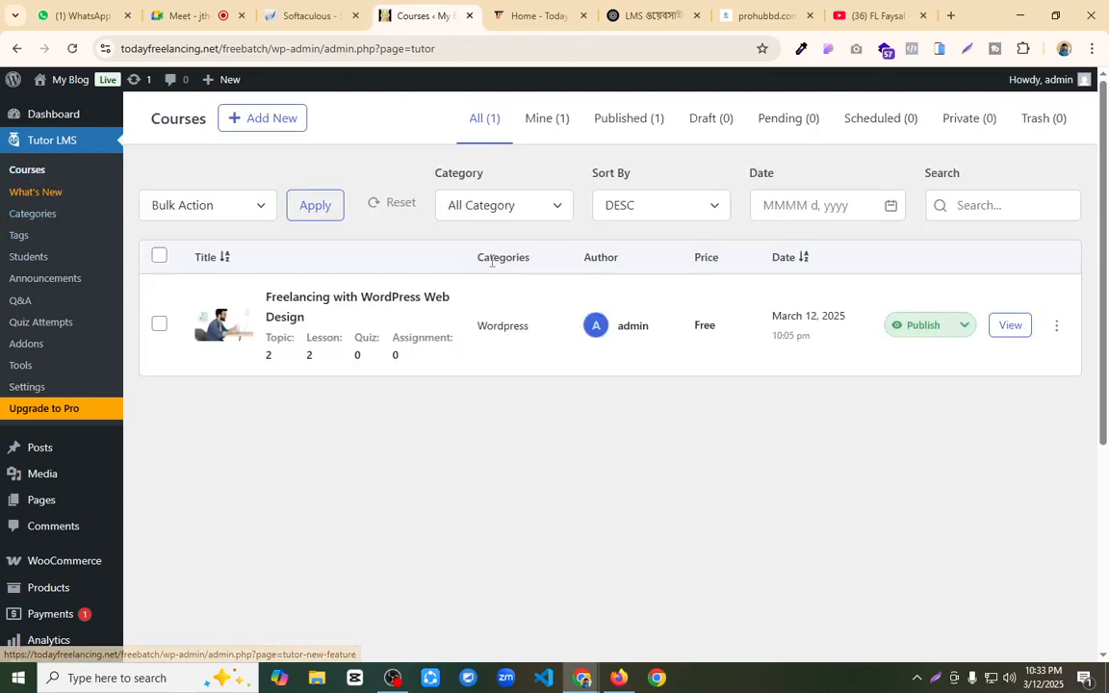
left_click(385, 301)
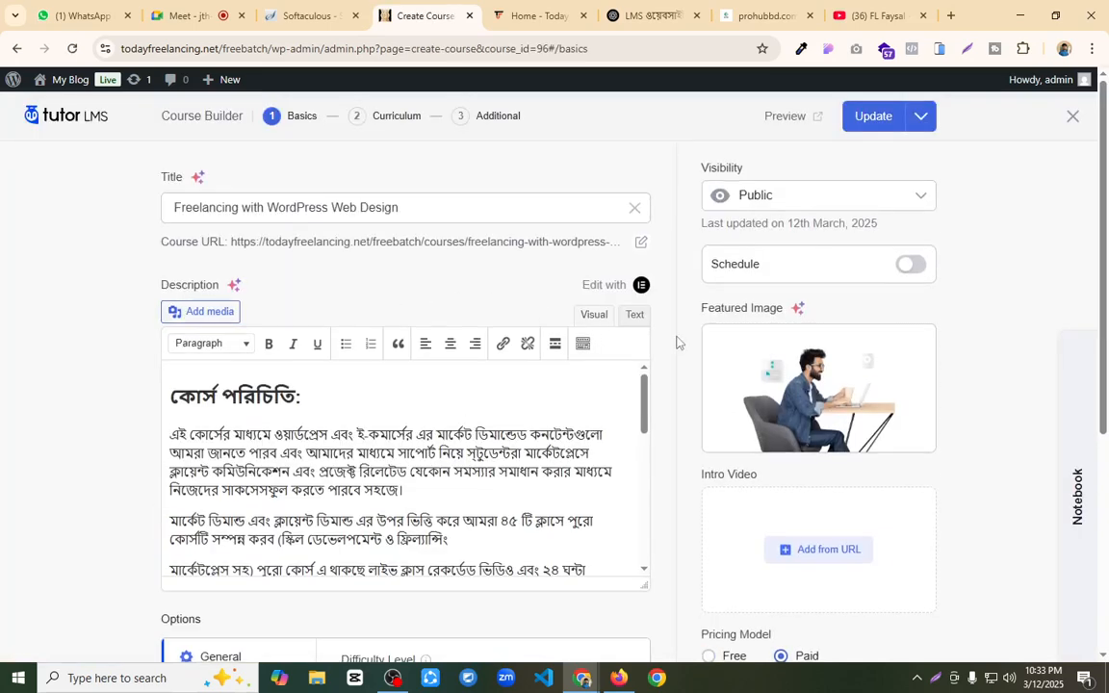
scroll(684, 365, "down", 2)
scroll(806, 434, "down", 2)
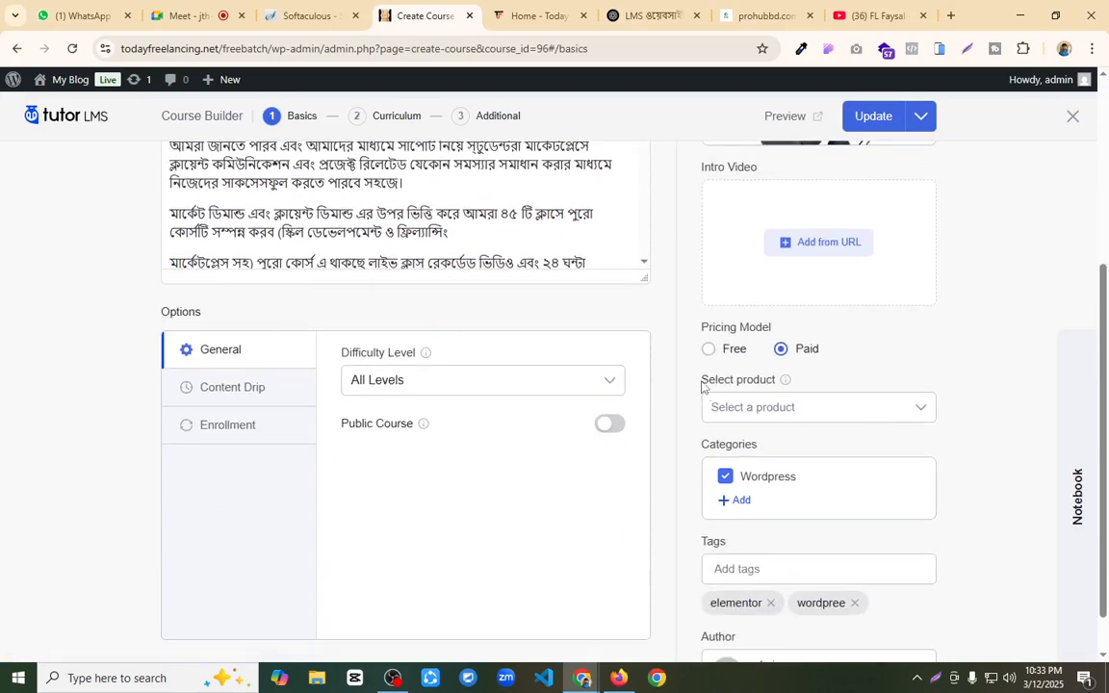
left_click_drag(702, 385, 782, 382)
left_click(829, 412)
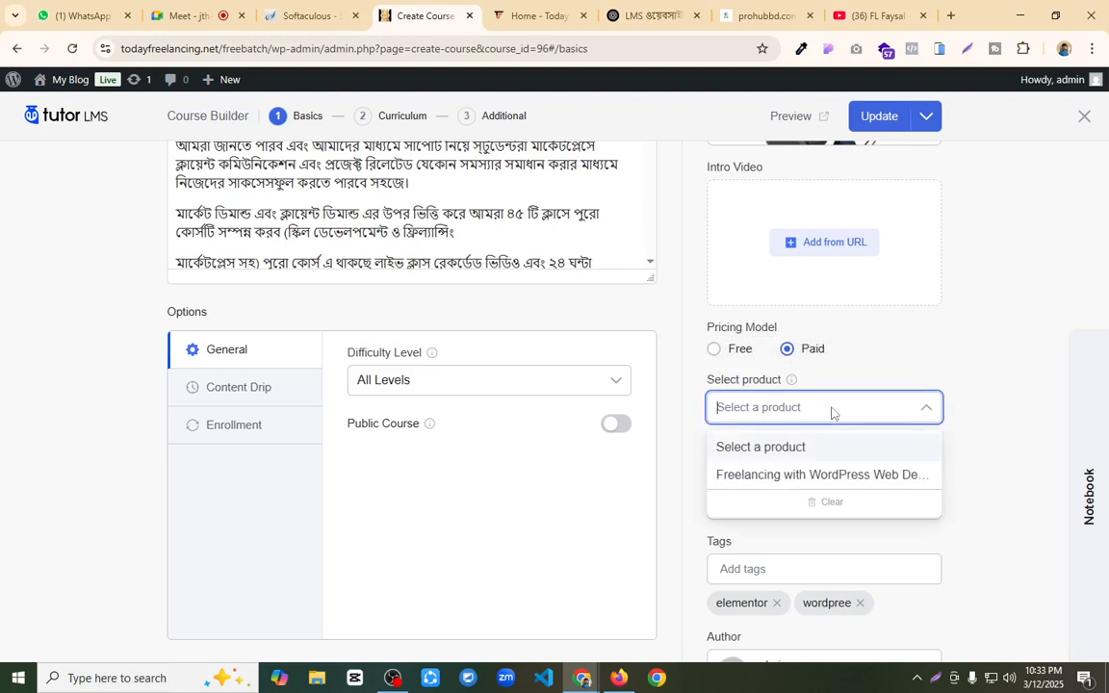
left_click(782, 473)
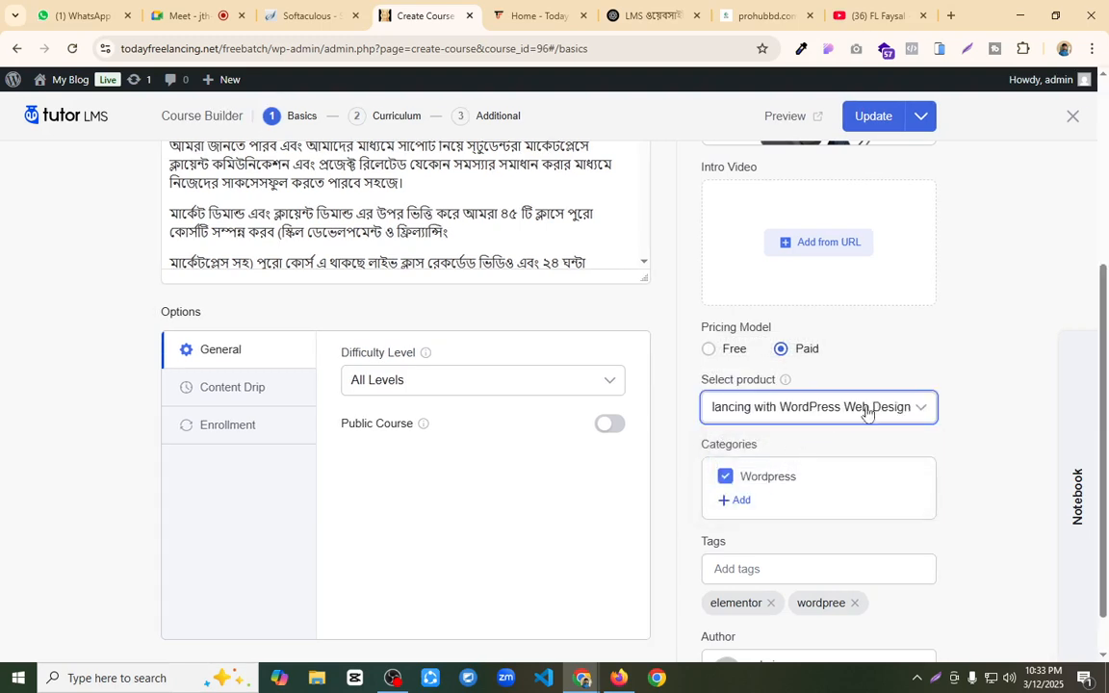
left_click(860, 116)
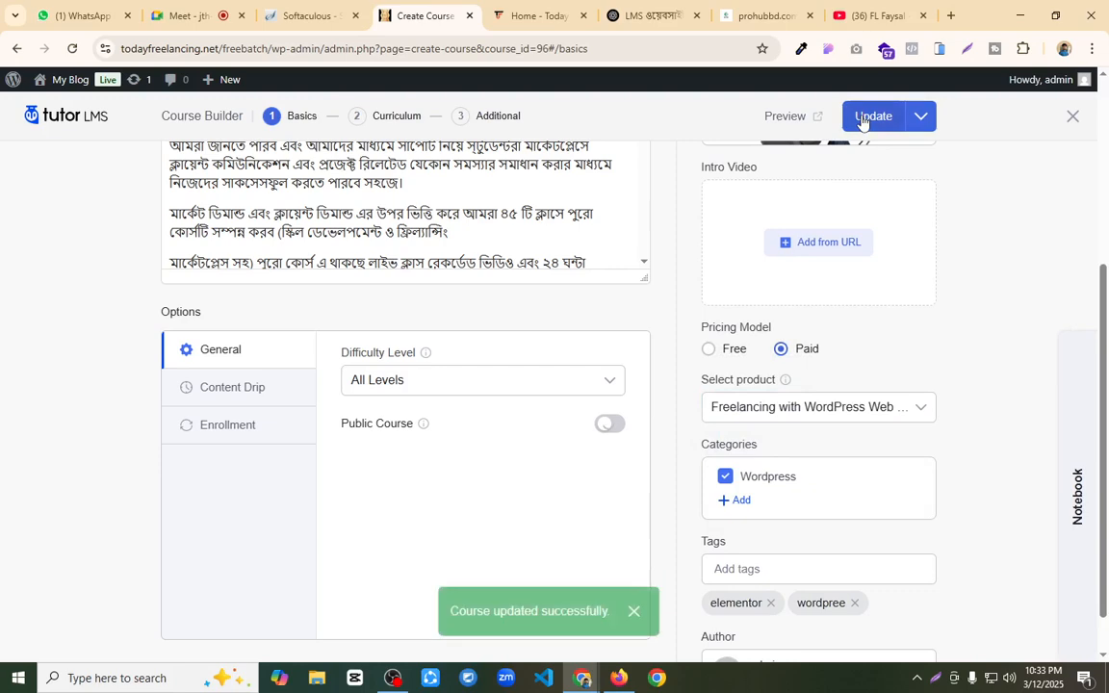
Step: Switch to the Firefox storefront, add the course "Freelancing with WordPress Web Design" to the cart, and proceed to checkout
scroll(886, 438, "down", 1)
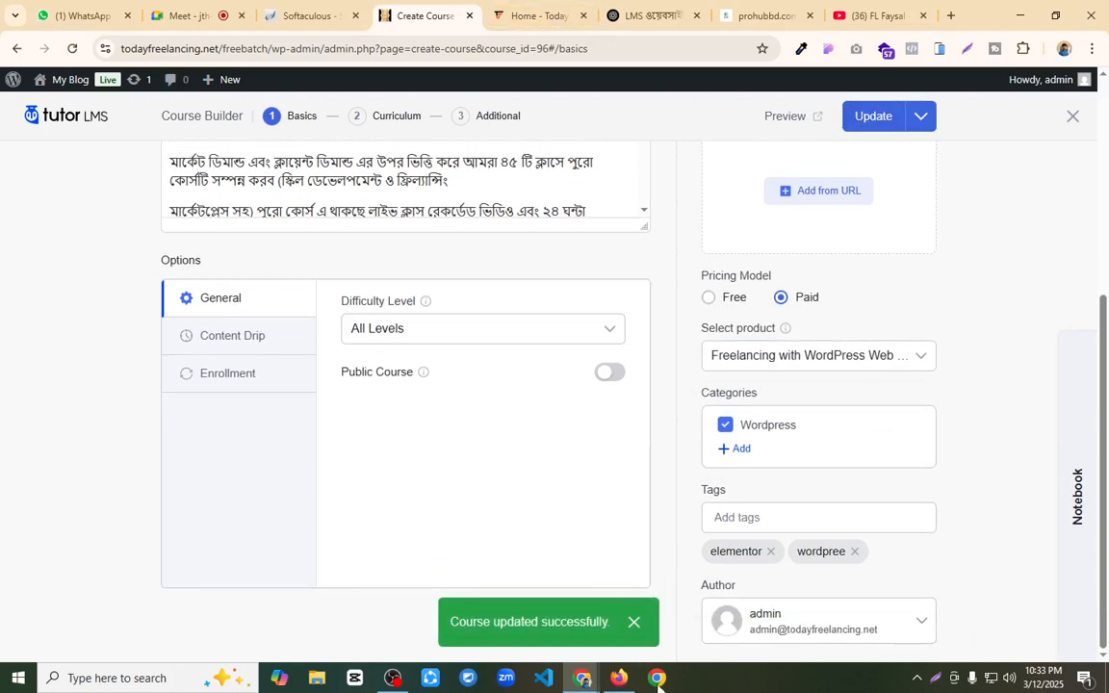
key("alt+Tab")
scroll(366, 253, "up", 3)
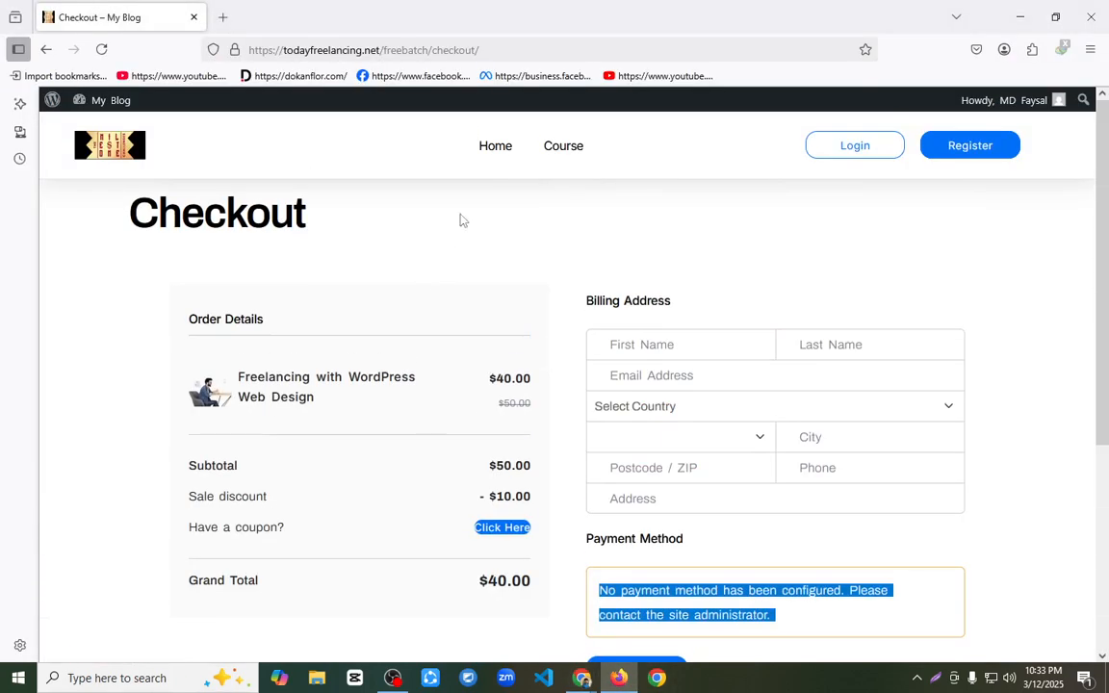
left_click(561, 150)
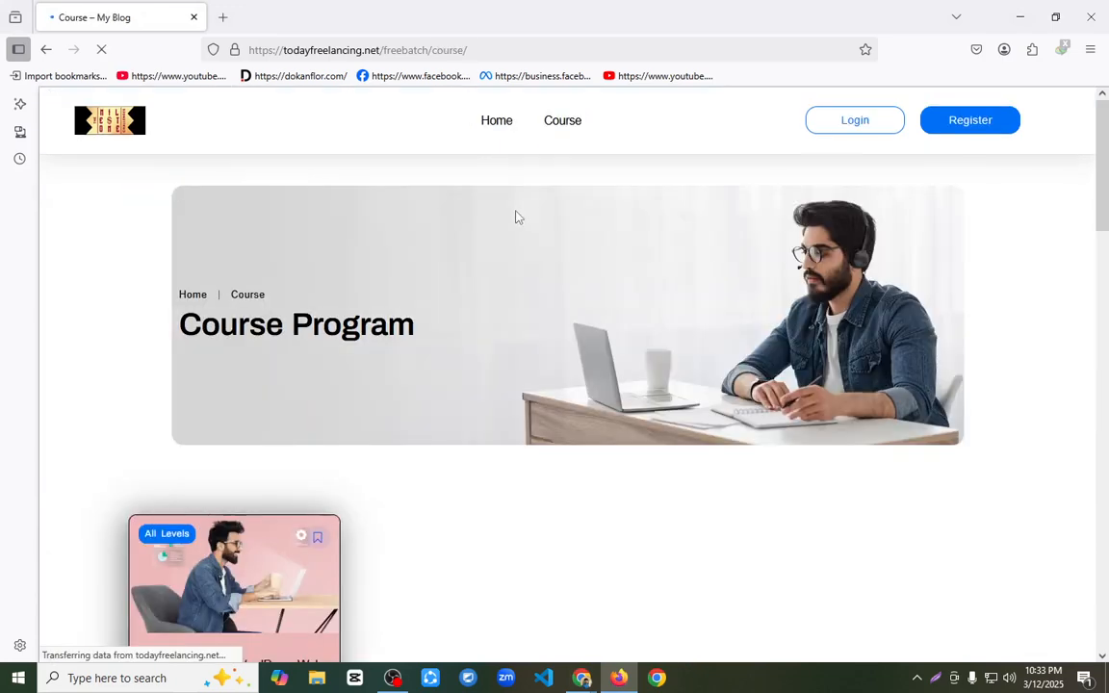
scroll(347, 353, "down", 4)
left_click(304, 366)
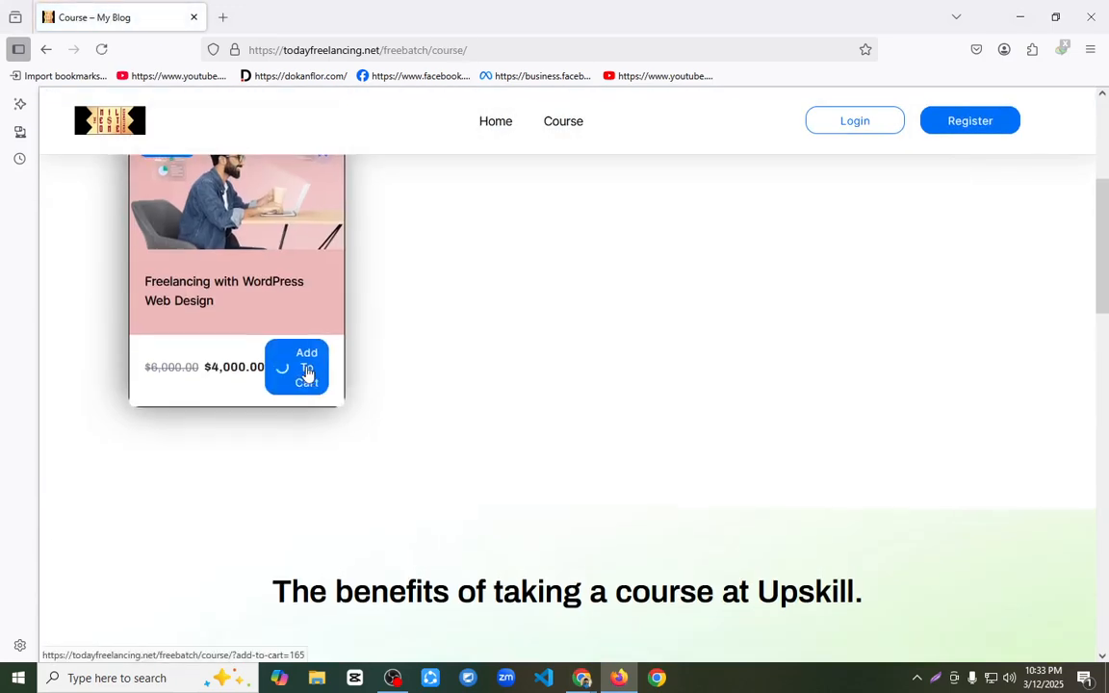
left_click(313, 370)
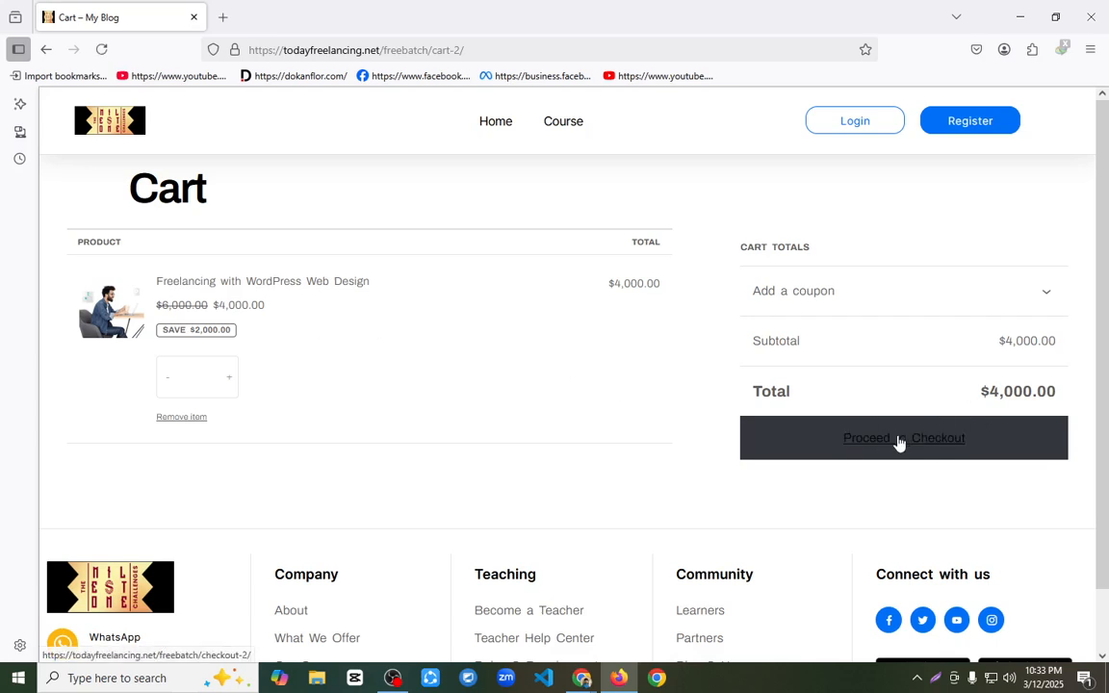
left_click(899, 442)
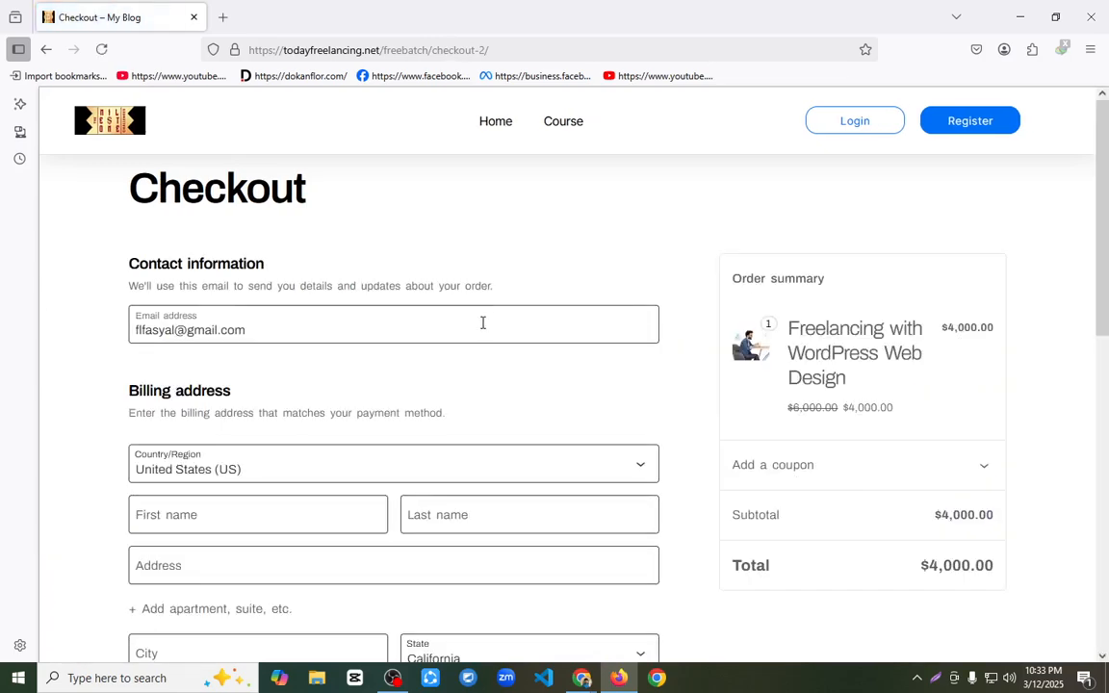
Step: Review the checkout page's contact, billing address and payment options sections
scroll(482, 323, "down", 4)
scroll(278, 371, "up", 3)
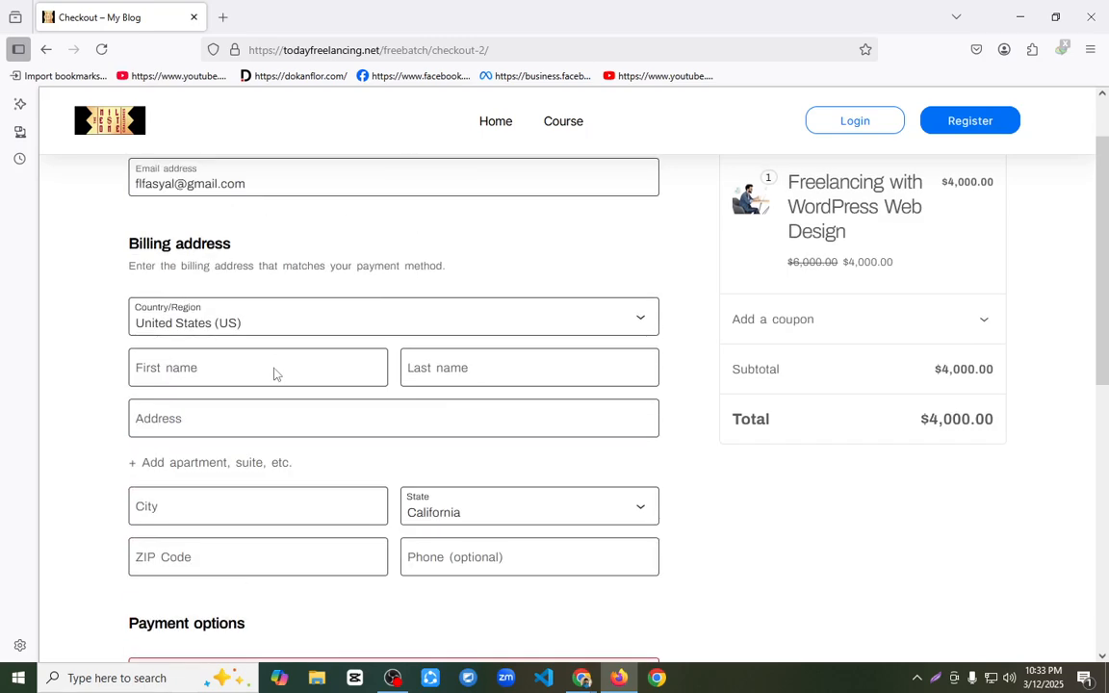
scroll(279, 327, "up", 2)
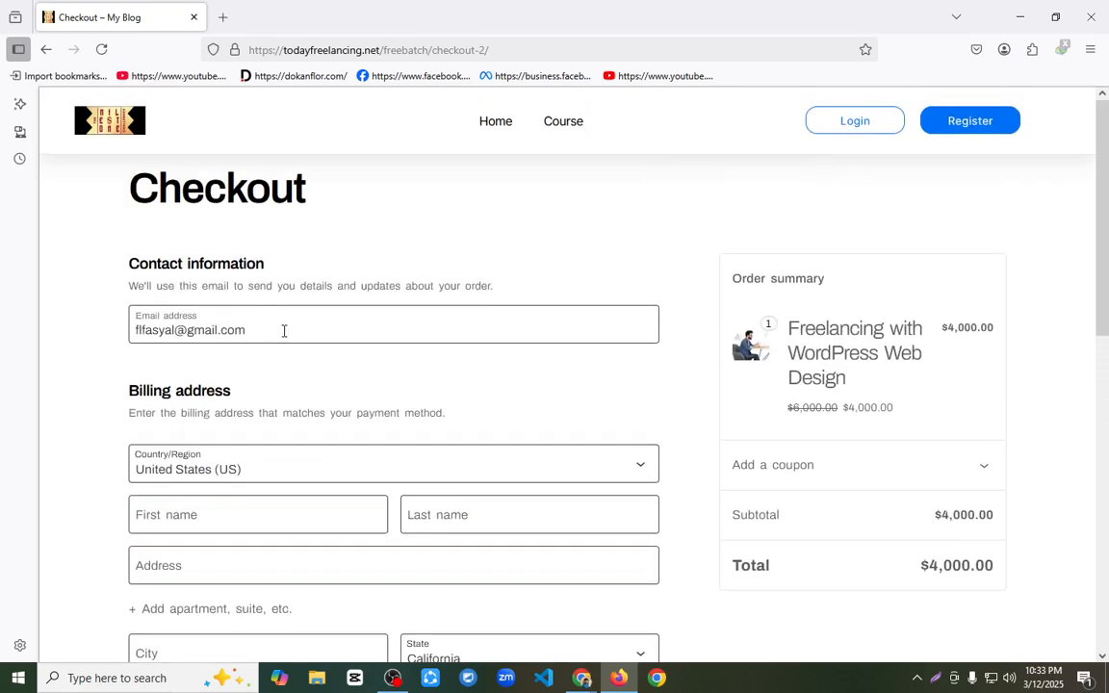
scroll(284, 330, "down", 4)
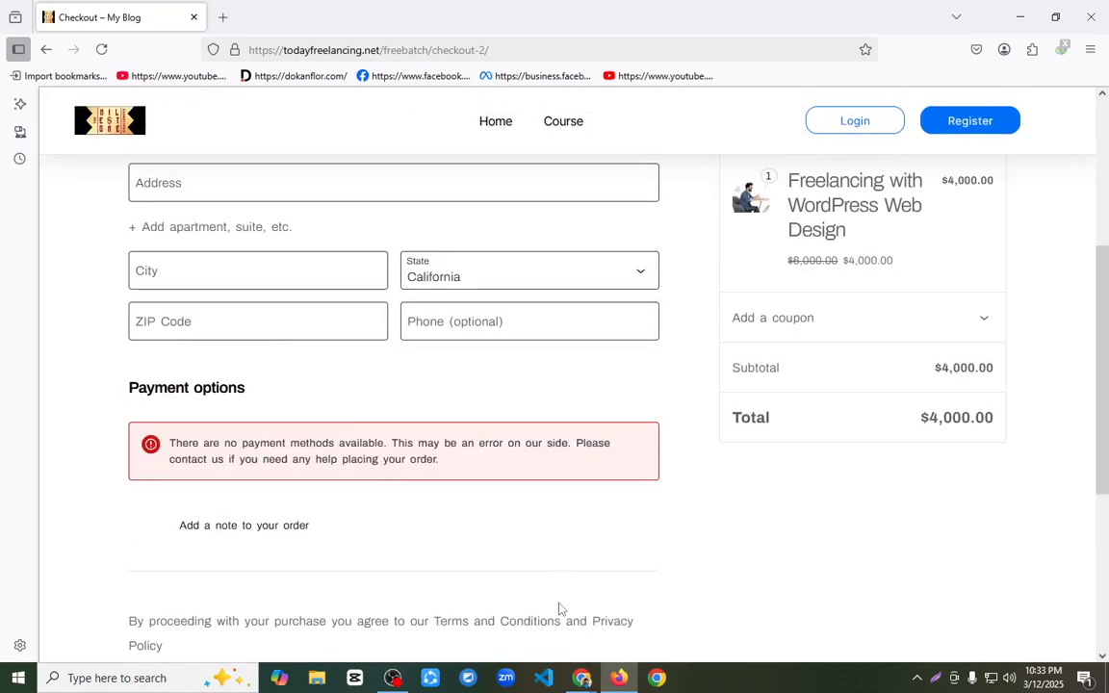
Step: Switch to Chrome, go to the site's plugin installation page from the dashboard and search for "bkash"
mouse_move(581, 678)
left_click(472, 607)
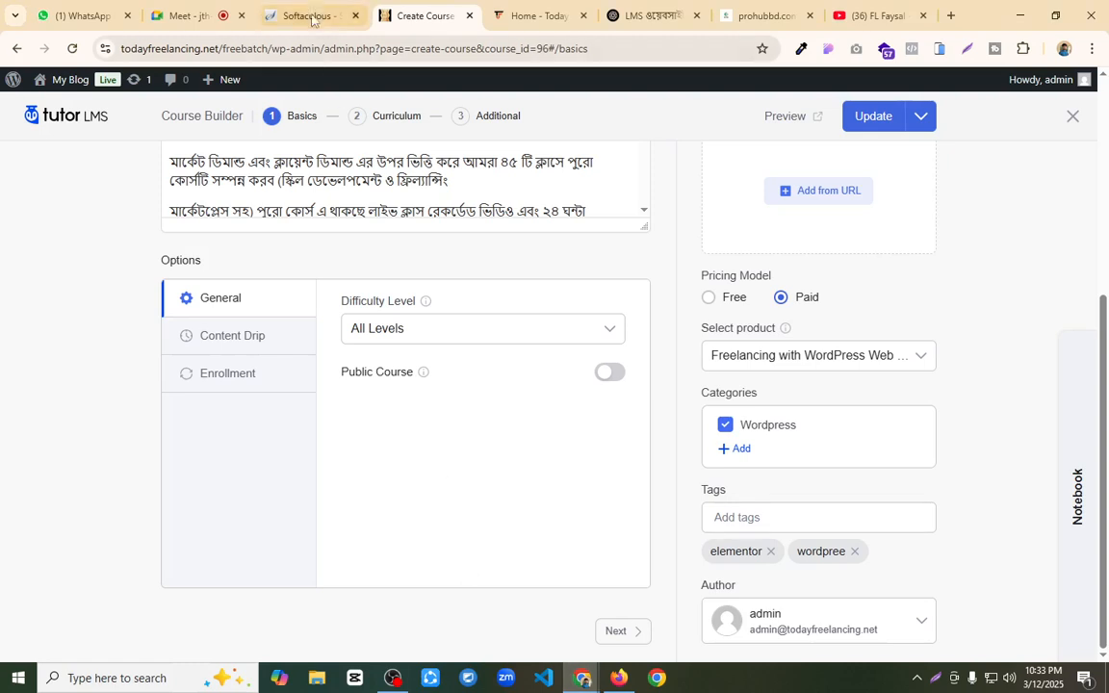
mouse_move(58, 81)
left_click(60, 107)
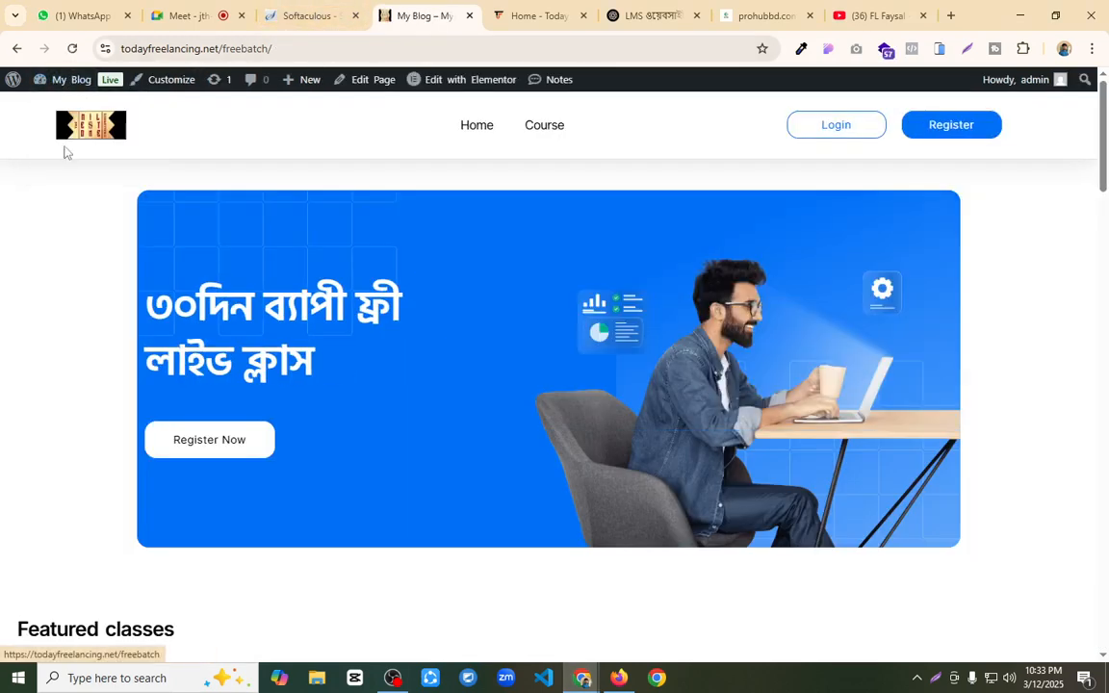
mouse_move(80, 86)
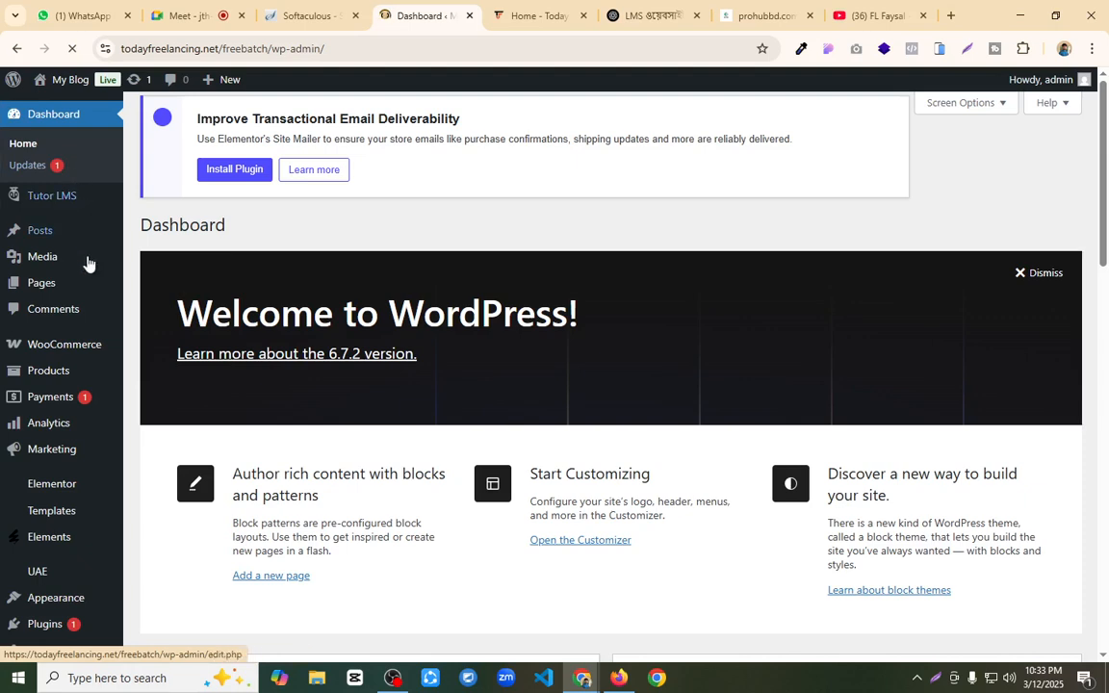
mouse_move(55, 573)
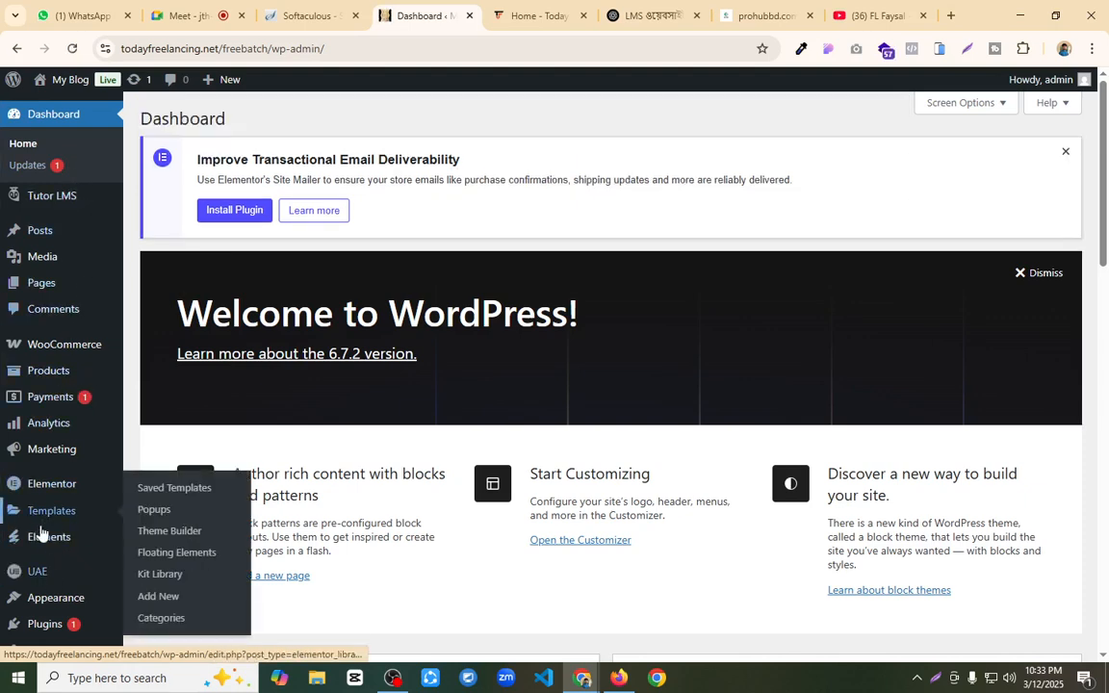
mouse_move(44, 622)
left_click(201, 599)
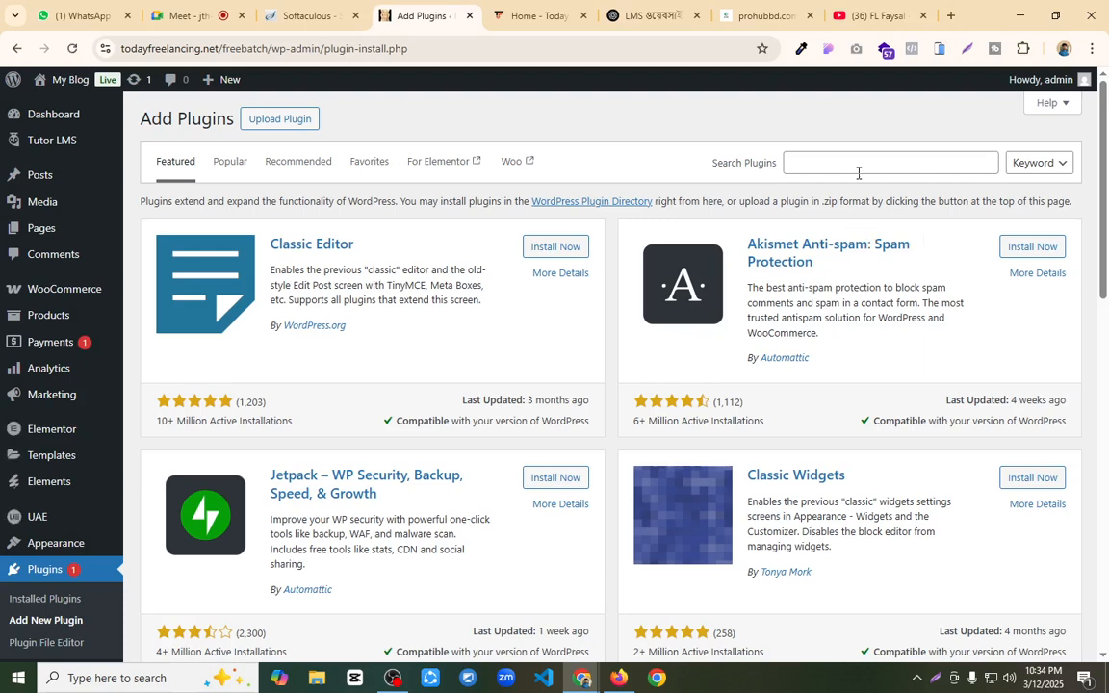
left_click(853, 165)
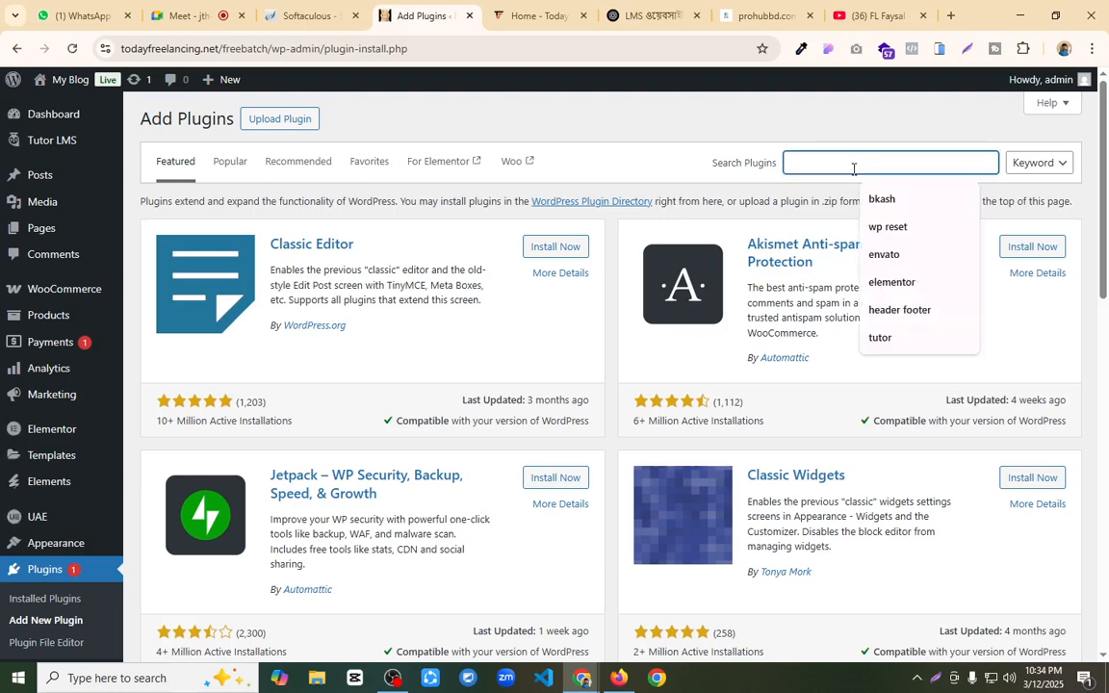
type("bkash")
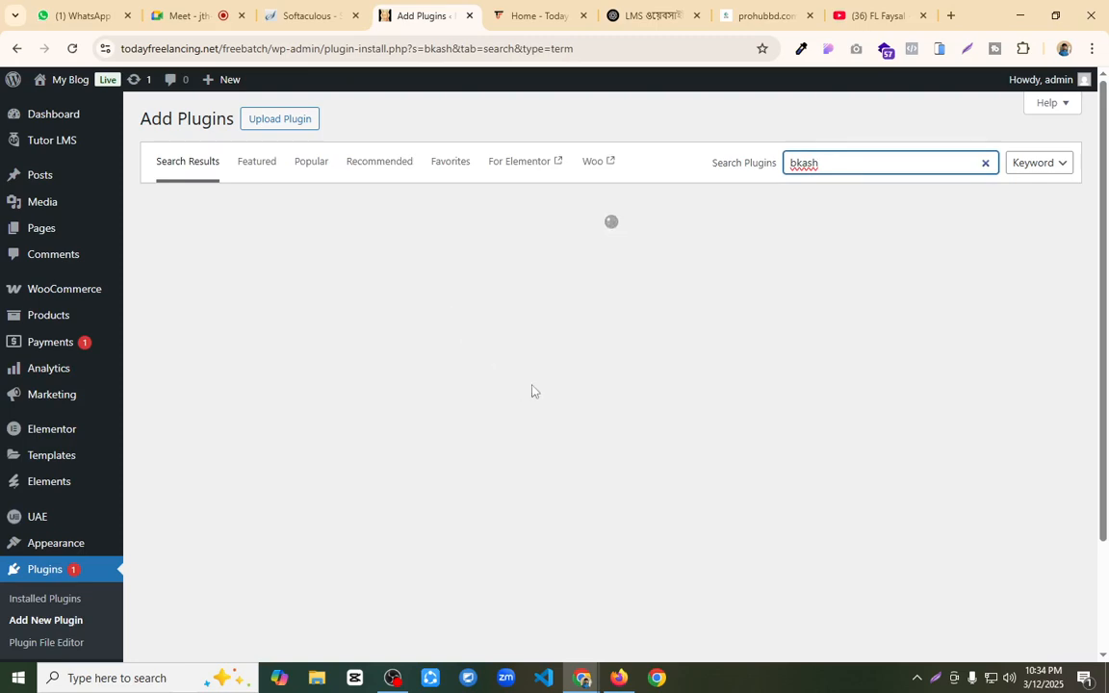
Step: Install and activate the plugin "Bangladeshi Payment Gateways – Make Payment Using QR Code"
scroll(885, 482, "down", 3)
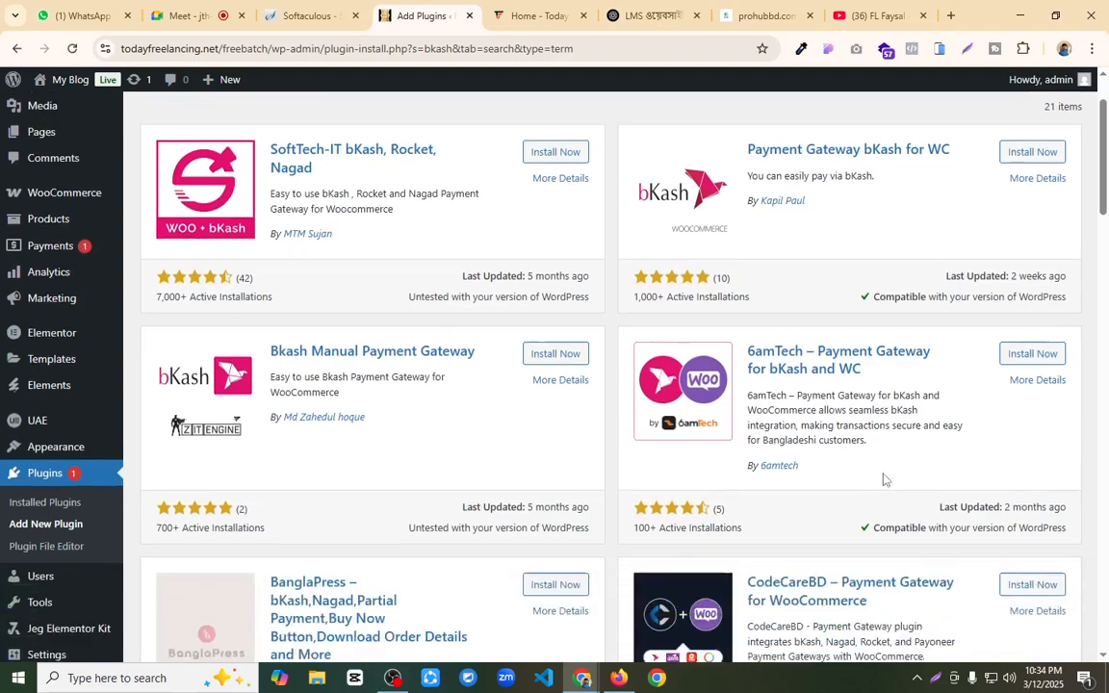
scroll(973, 396, "down", 3)
left_click(1033, 354)
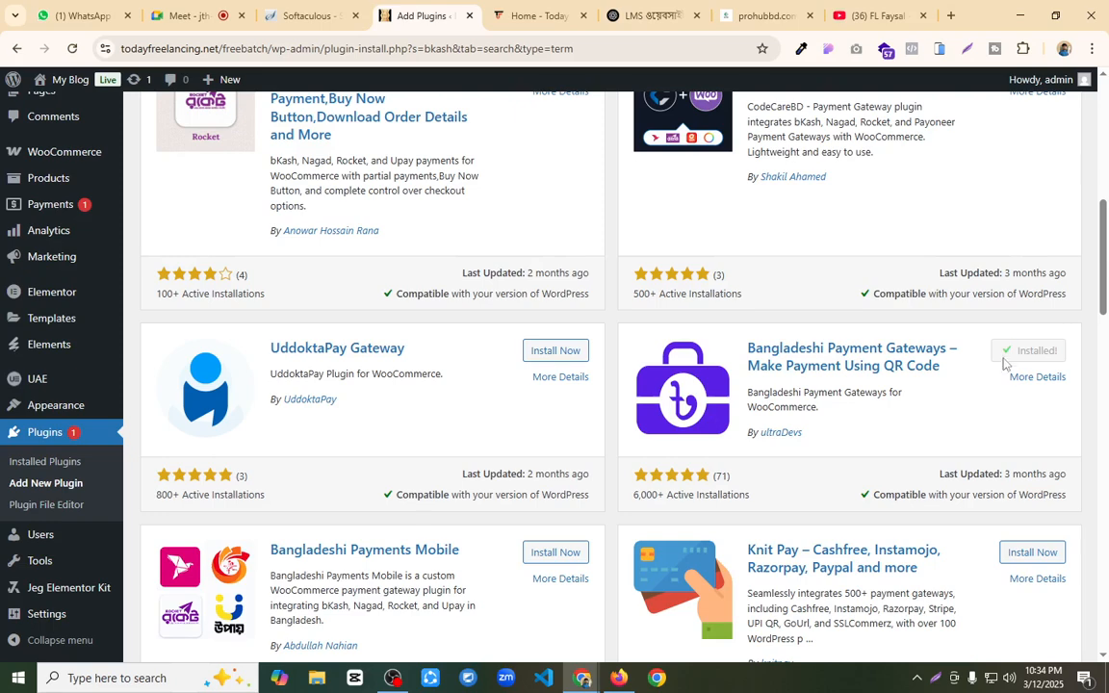
left_click(1039, 351)
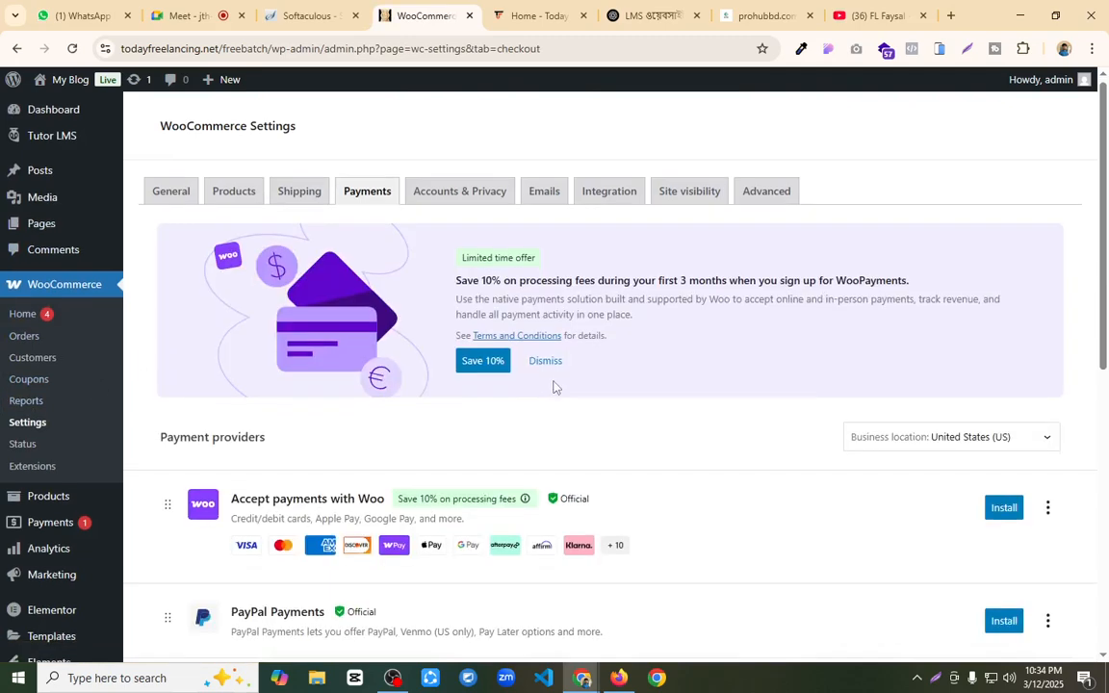
Step: Enable the bkash payment provider in the WooCommerce payment settings and open its management page at the account details
scroll(882, 409, "down", 3)
scroll(867, 411, "down", 3)
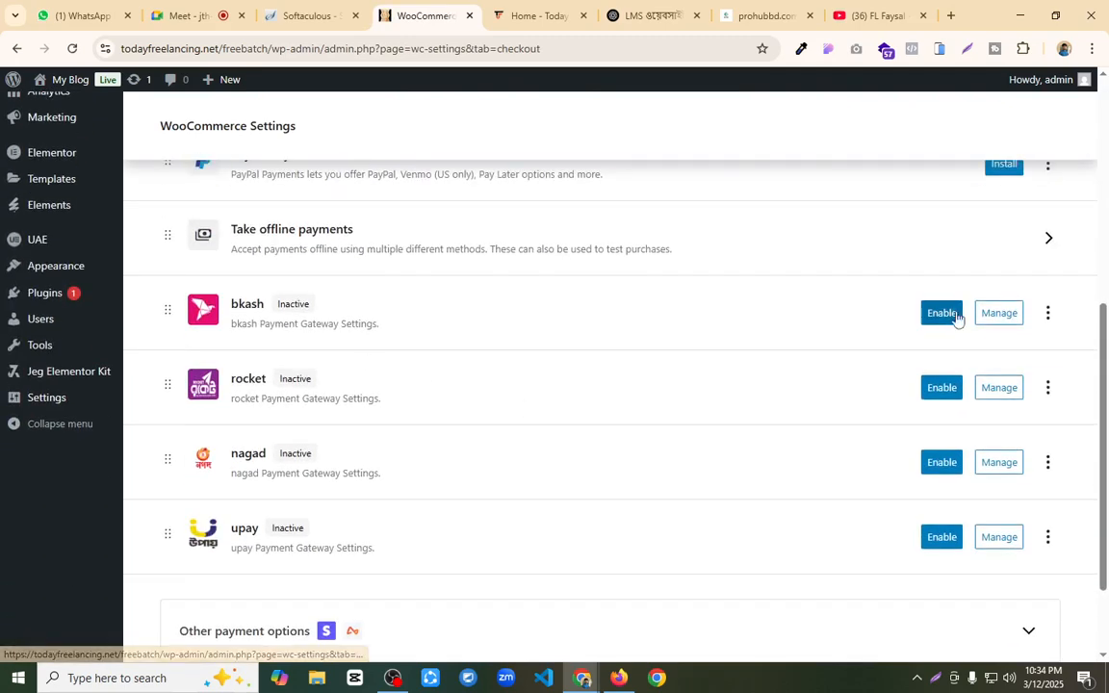
left_click(941, 313)
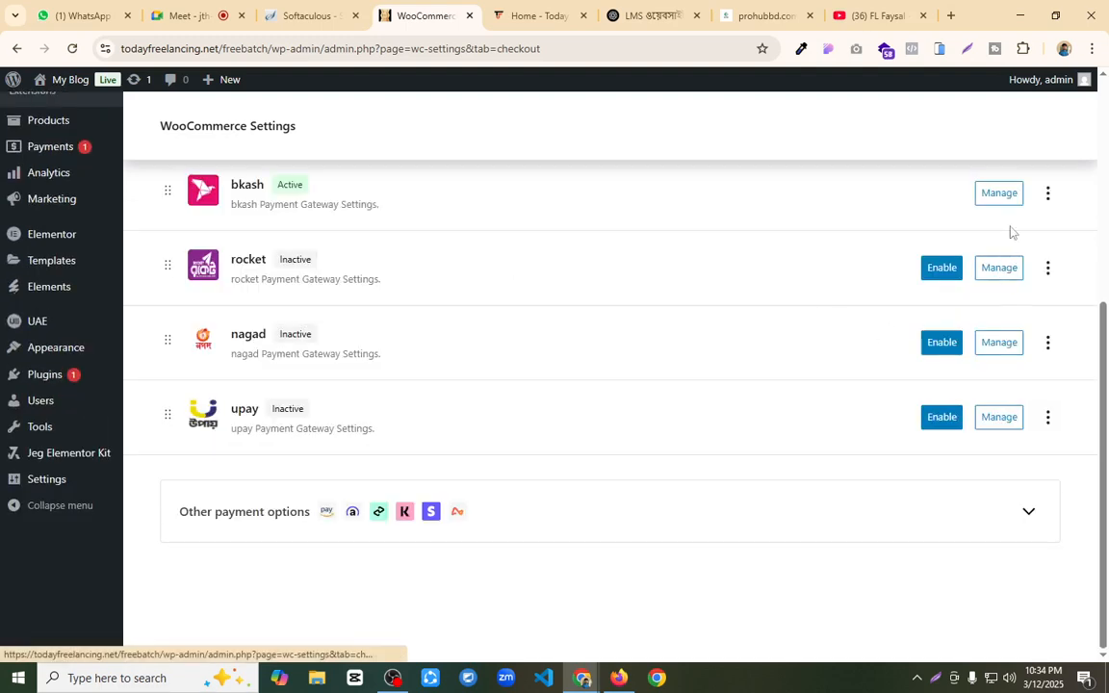
left_click(1000, 193)
scroll(414, 394, "down", 2)
scroll(515, 452, "down", 4)
Step: Try to add a bkash account with its account type and number, and save the gateway settings
left_click(369, 507)
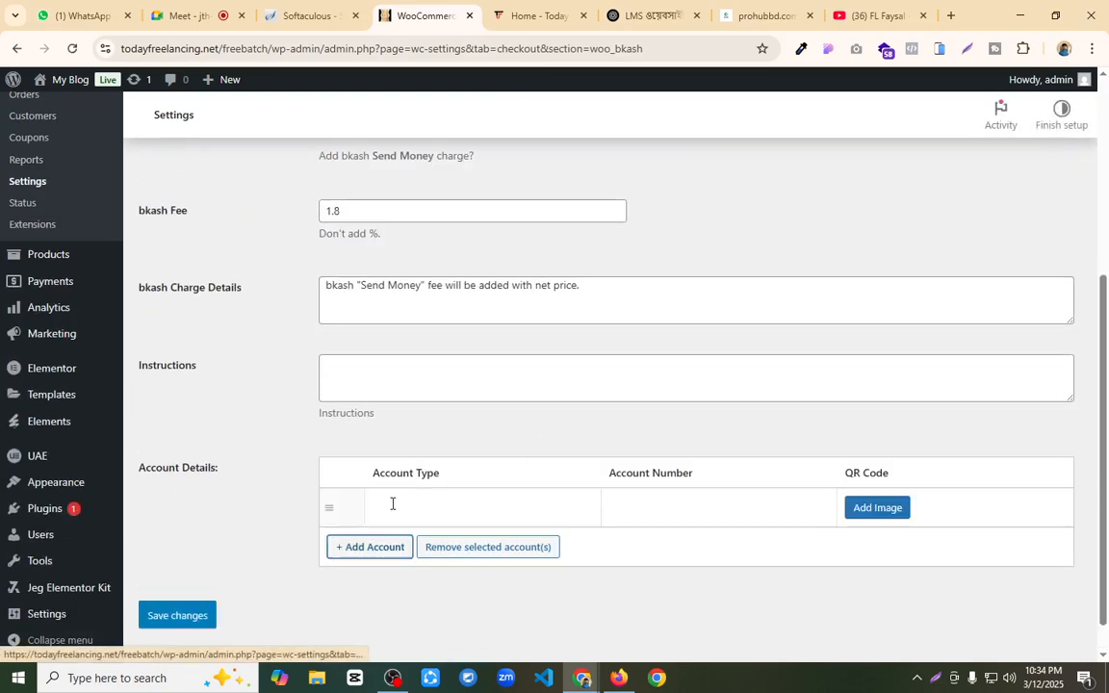
left_click(557, 505)
left_click(470, 544)
left_click(663, 507)
left_click(703, 543)
left_click(181, 617)
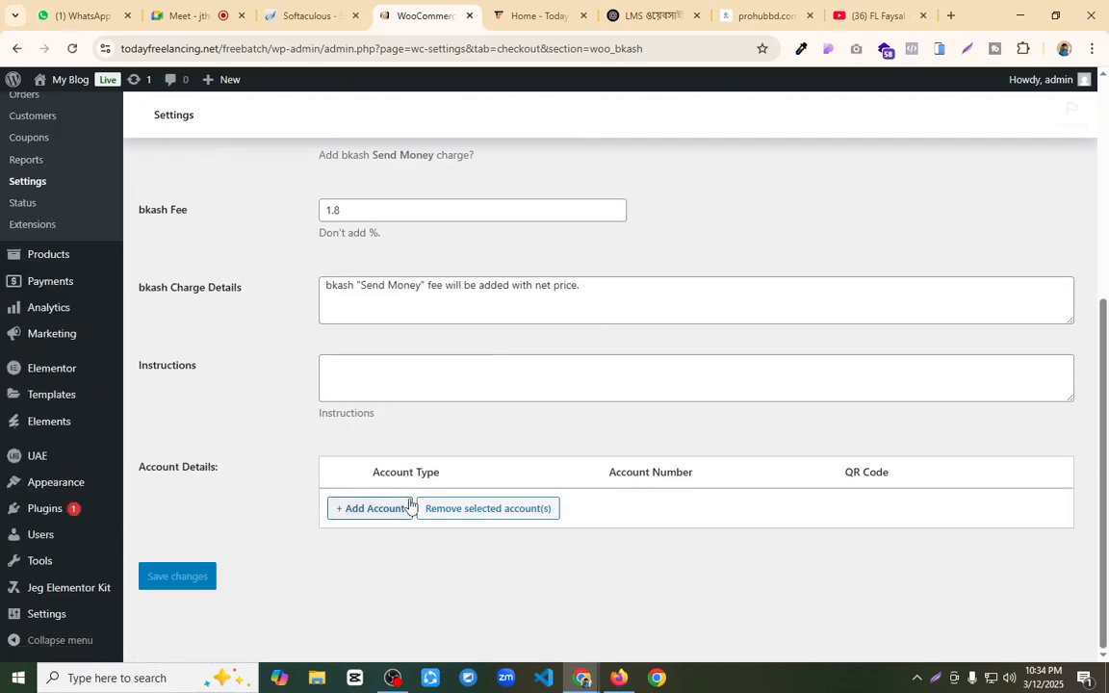
Step: Add a bkash account of type Personal, fill in its account number, and save the changes
left_click(402, 508)
left_click(463, 507)
left_click(472, 544)
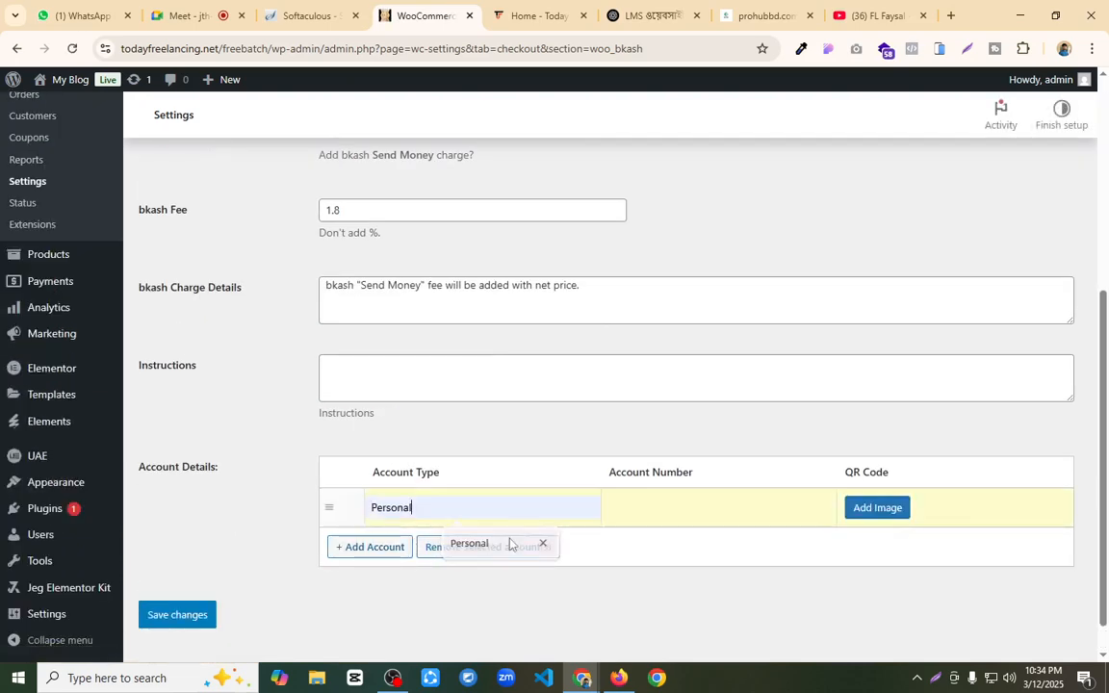
left_click(658, 507)
left_click(708, 543)
left_click(189, 616)
Step: Reload the storefront checkout page in Firefox and check its payment options against the saved bkash settings in Chrome
left_click(619, 679)
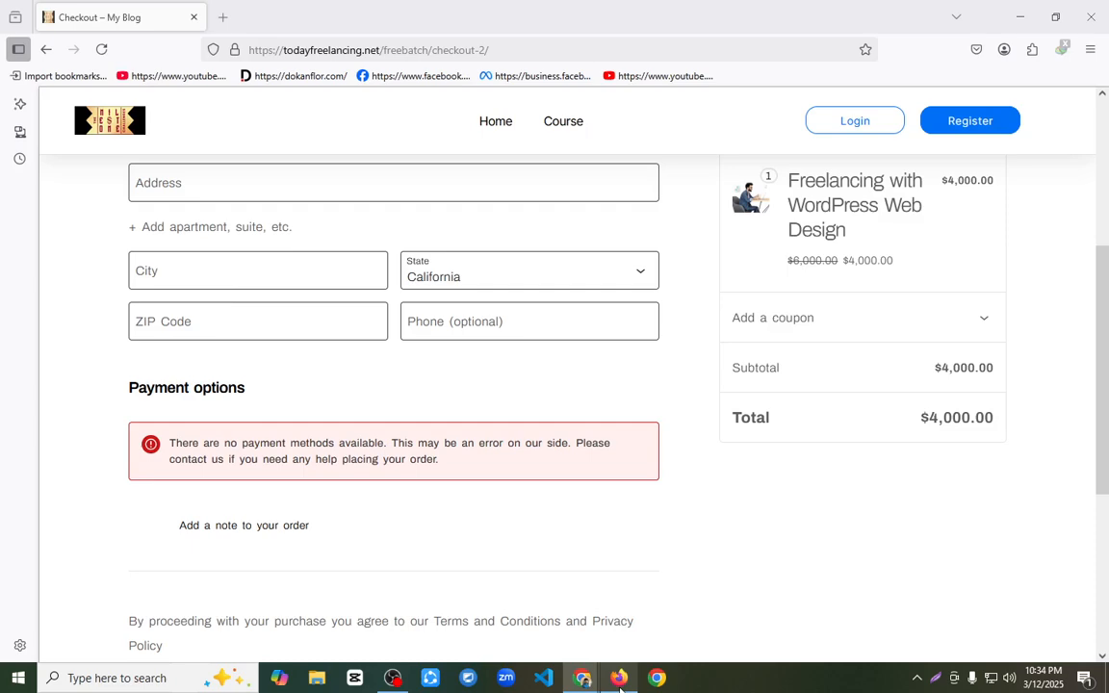
left_click(94, 48)
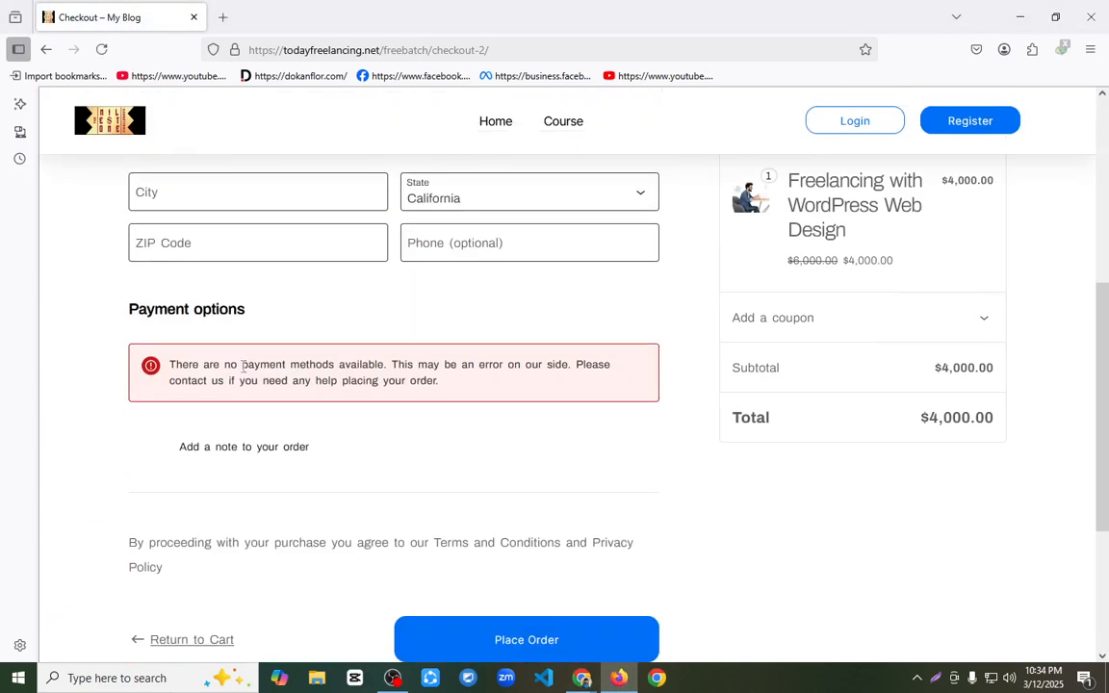
mouse_move(582, 678)
left_click(481, 641)
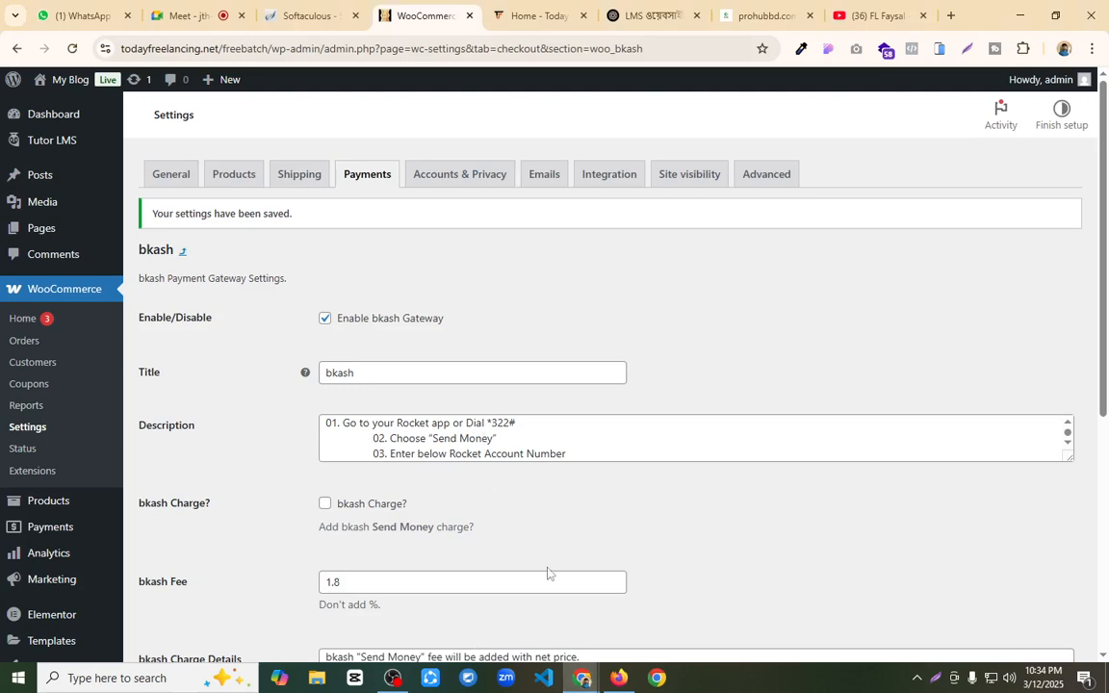
left_click(619, 678)
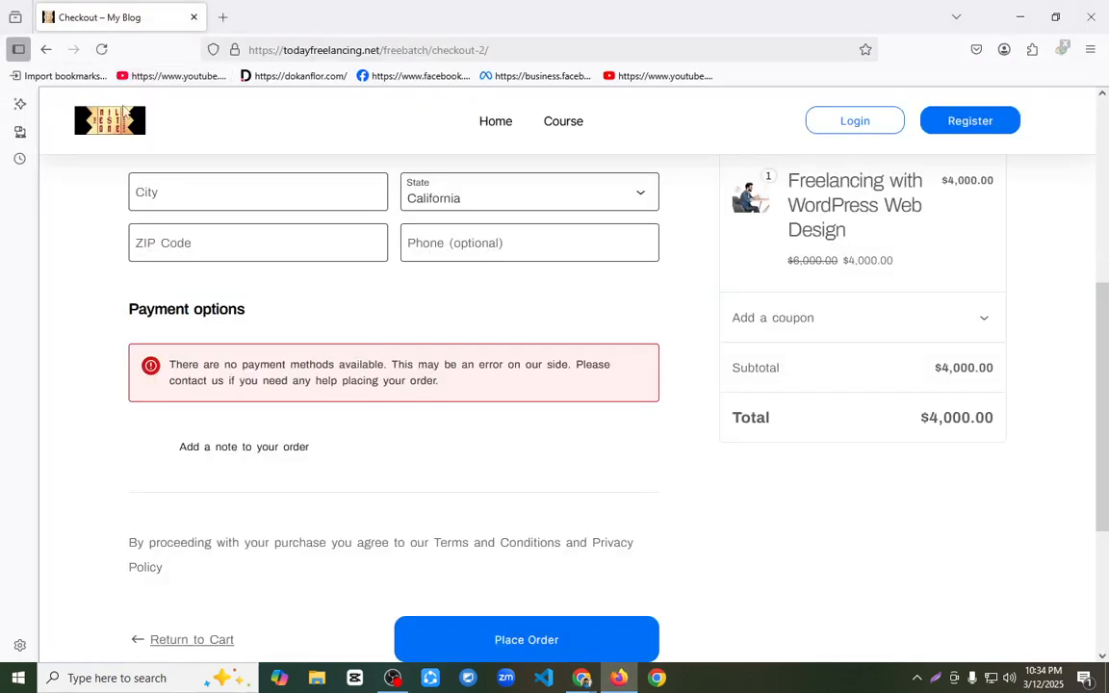
scroll(188, 256, "up", 5)
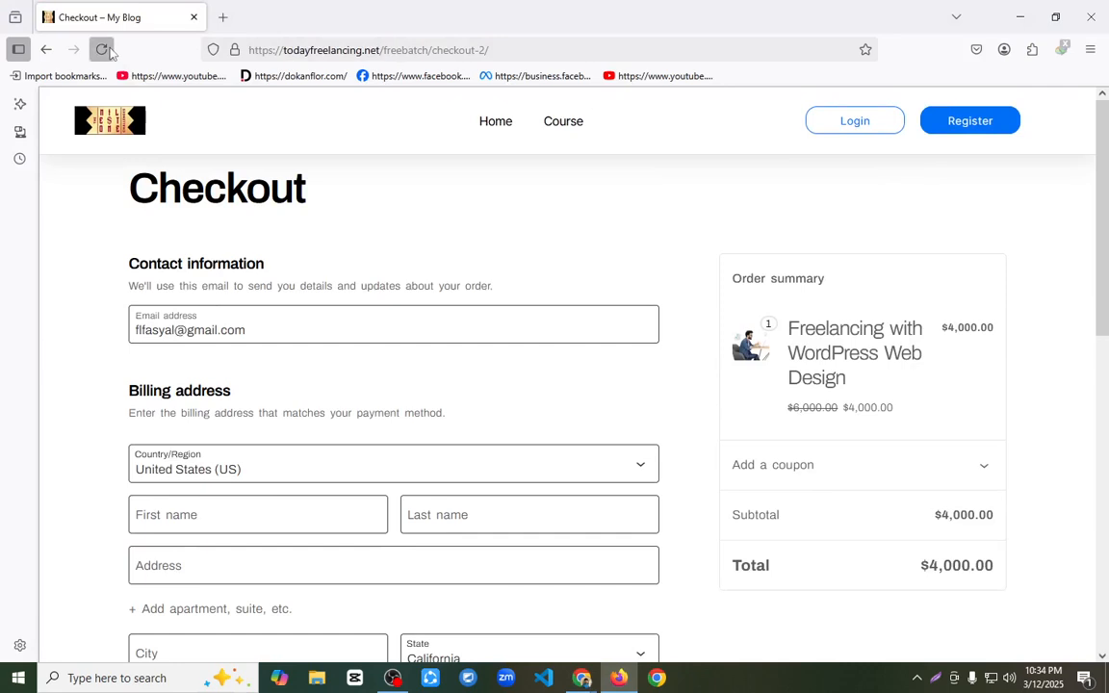
left_click(104, 50)
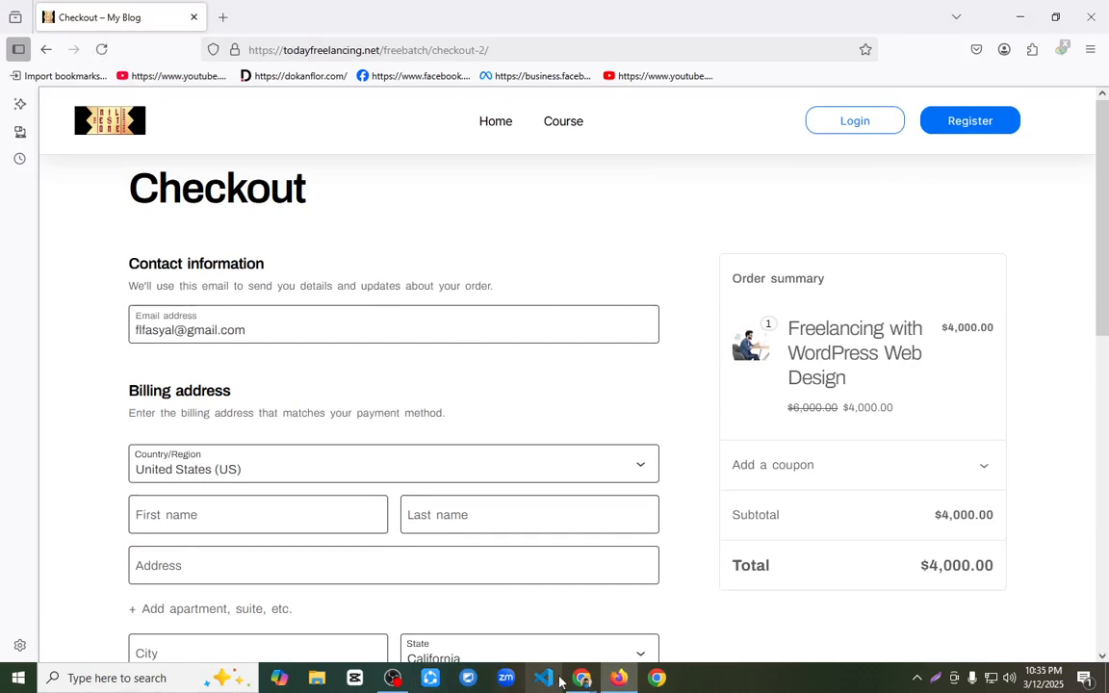
Step: Switch to Chrome and open the WooCommerce Checkout page from the pages list for editing
mouse_move(581, 678)
left_click(460, 618)
mouse_move(65, 230)
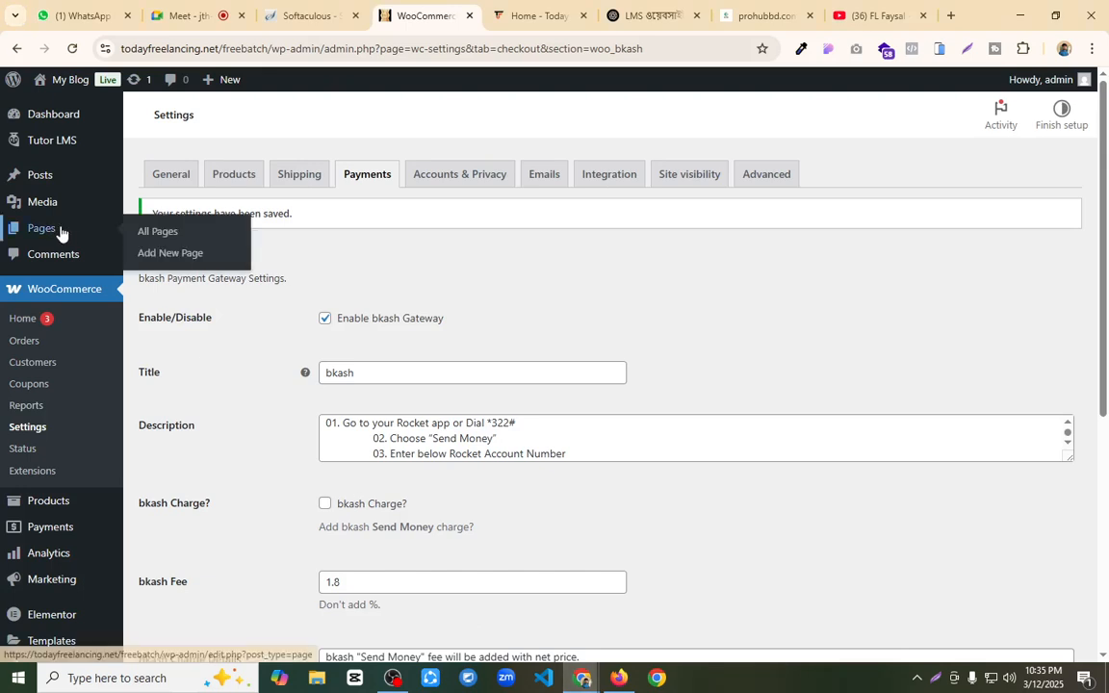
left_click(214, 242)
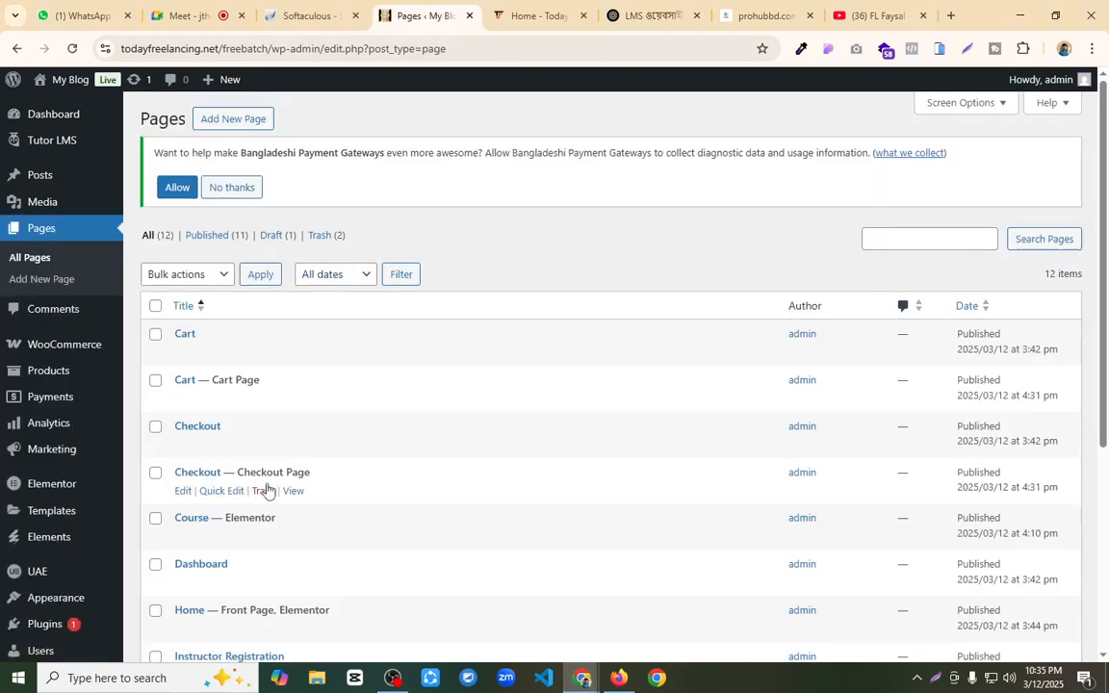
left_click(180, 492)
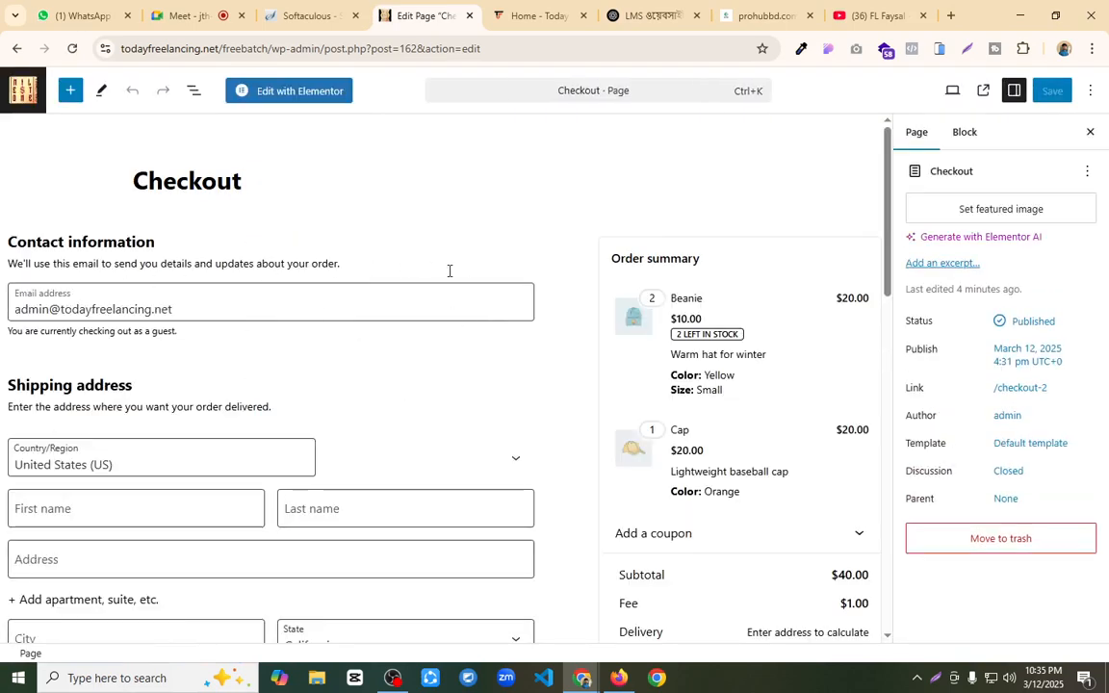
Step: Delete the Checkout block from the Checkout page and insert an empty Shortcode block in its place
left_click(563, 283)
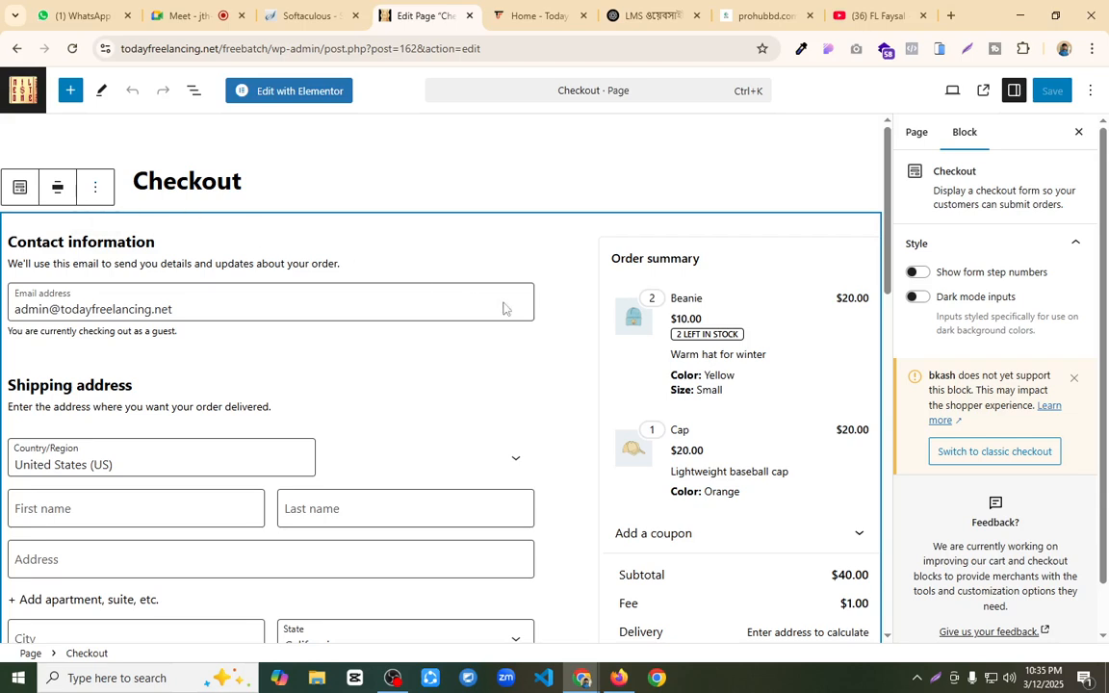
left_click(97, 187)
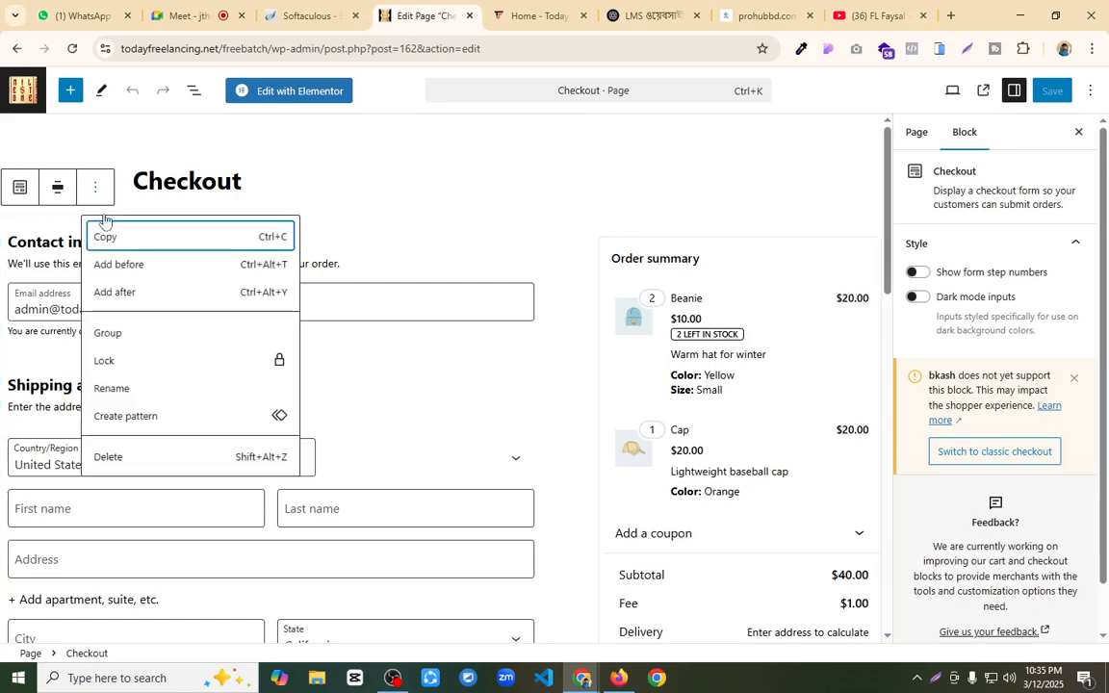
left_click(149, 459)
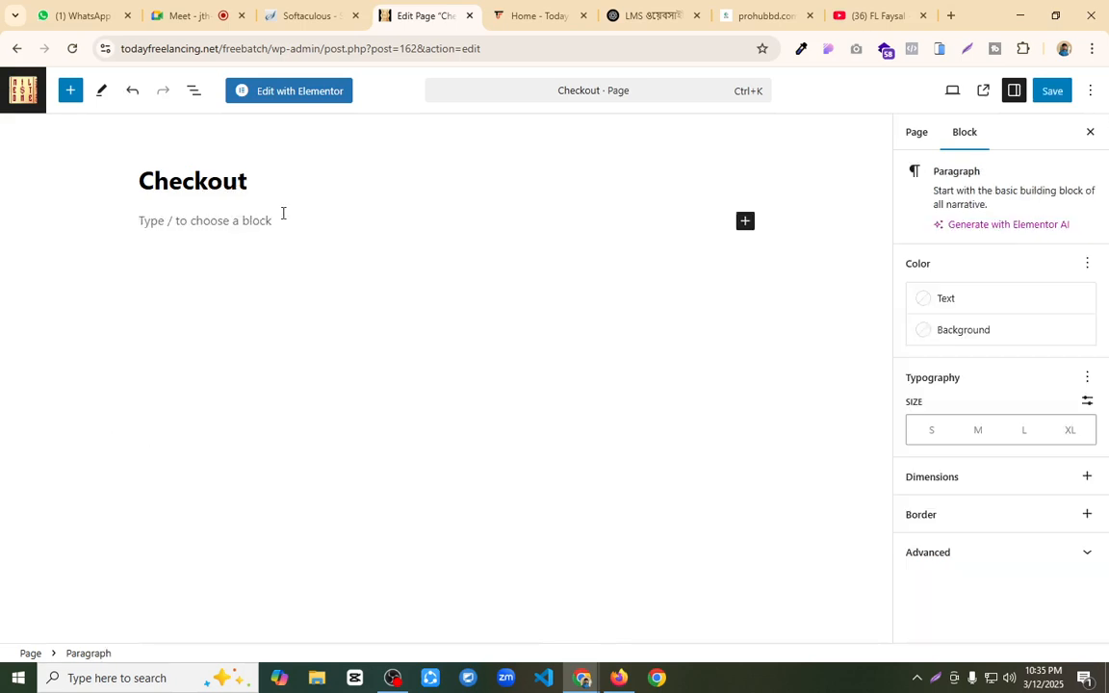
left_click(745, 223)
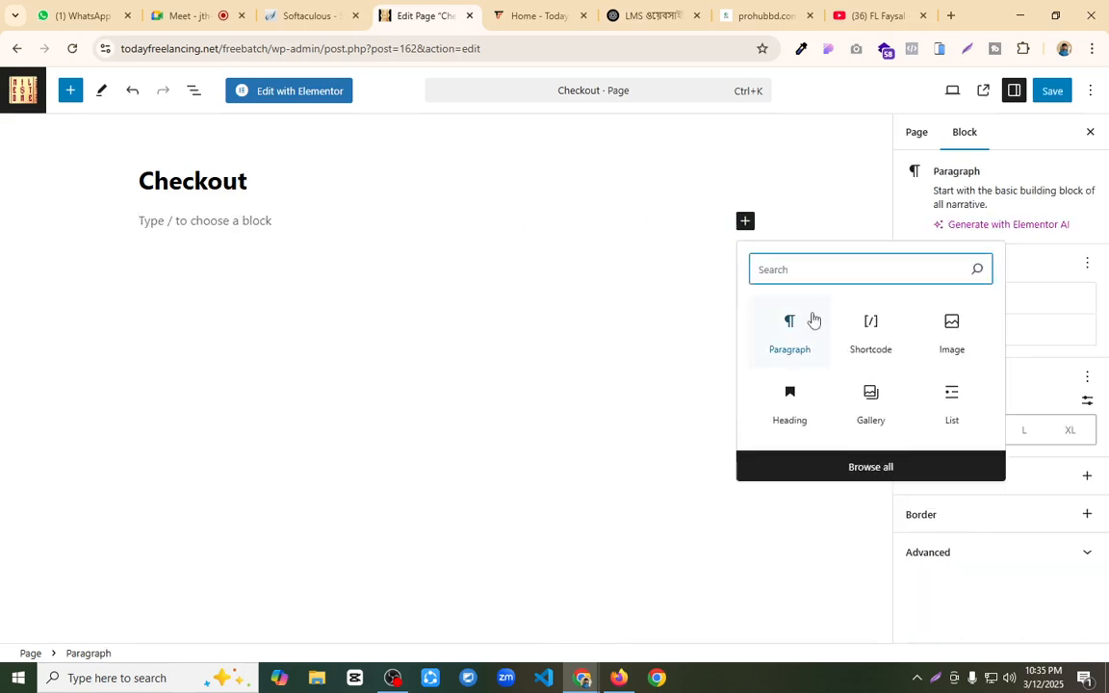
left_click(868, 332)
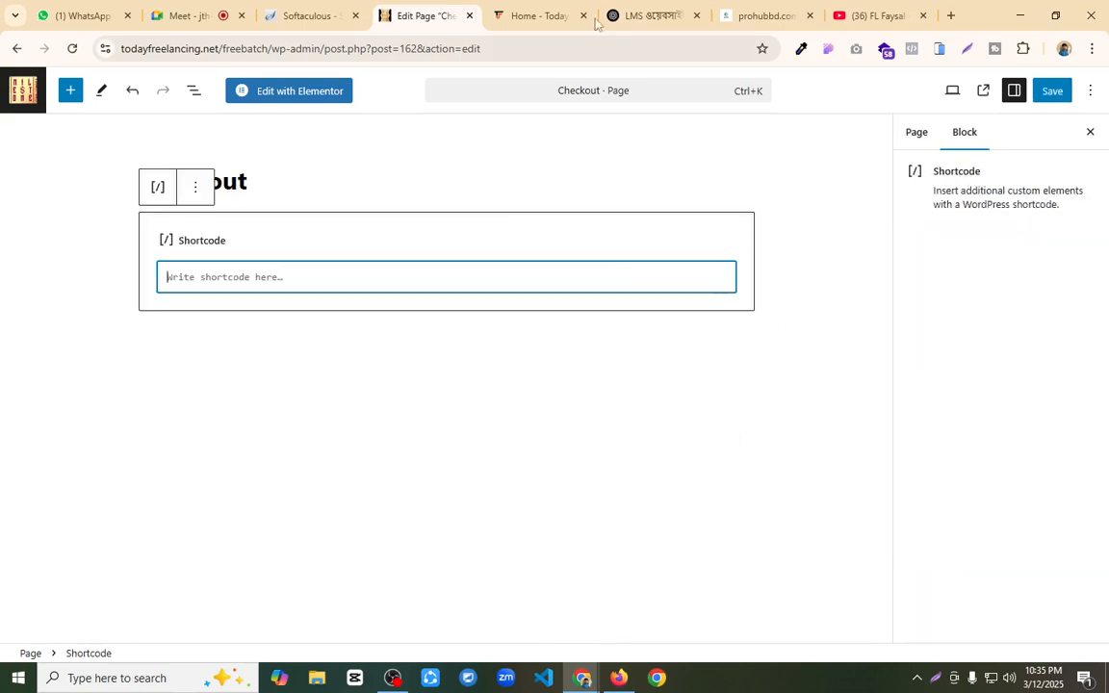
Step: Search Google for "woocommerce short code", open the WooCommerce shortcodes documentation, and copy the [woocommerce_checkout] shortcode
left_click(950, 16)
type("wooco")
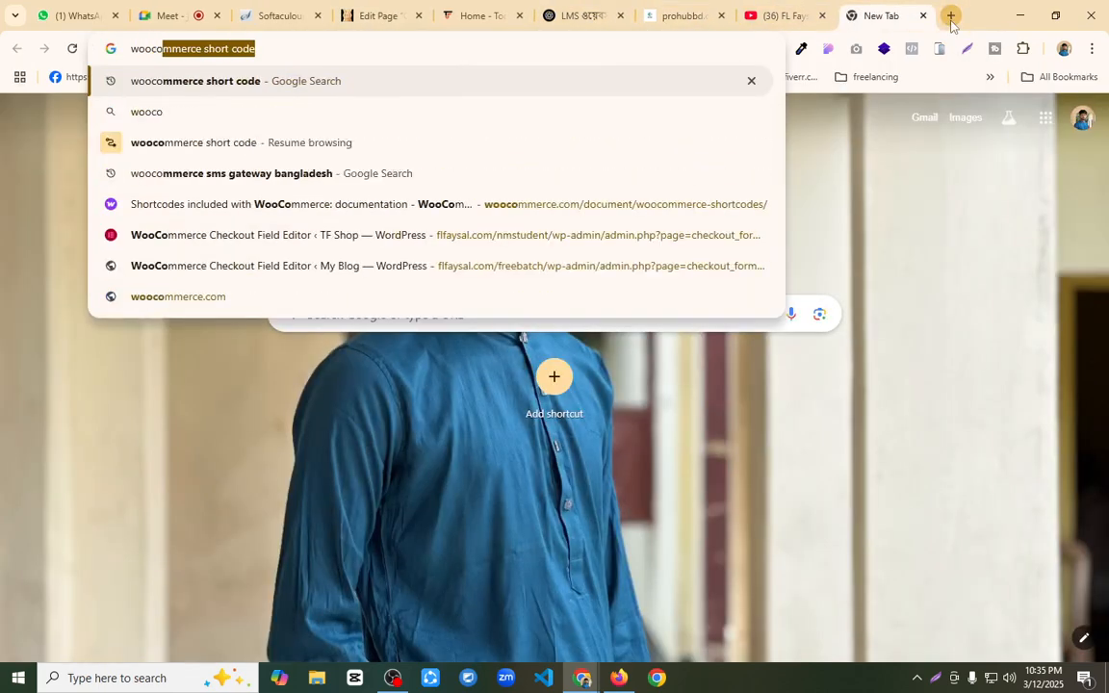
key("Return")
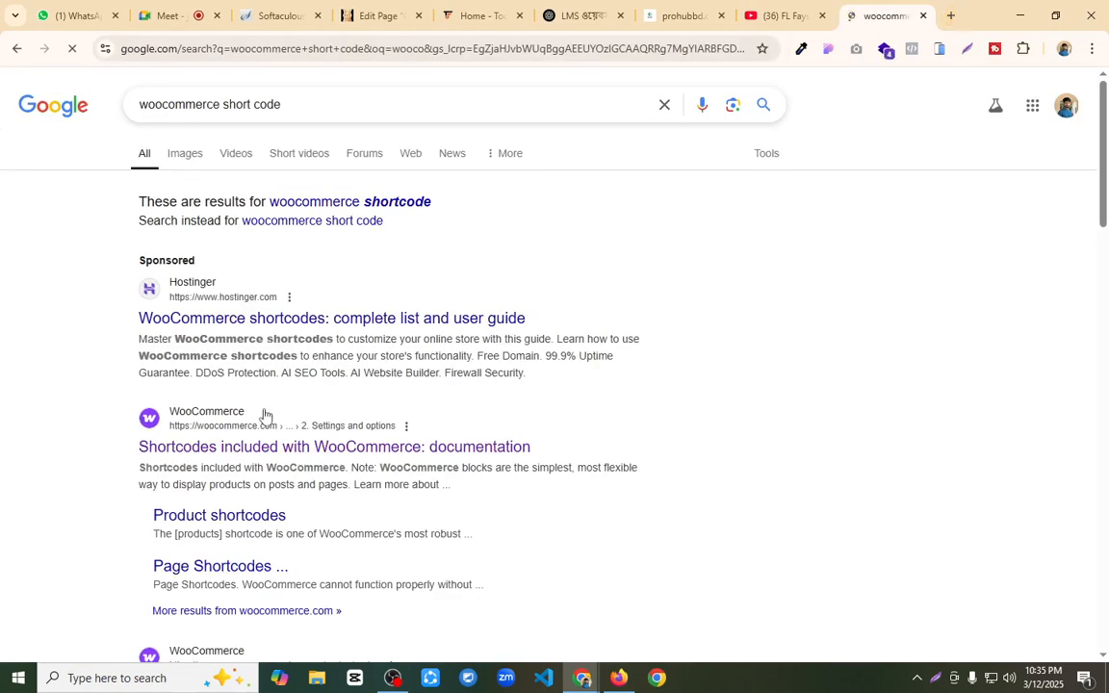
left_click(285, 447)
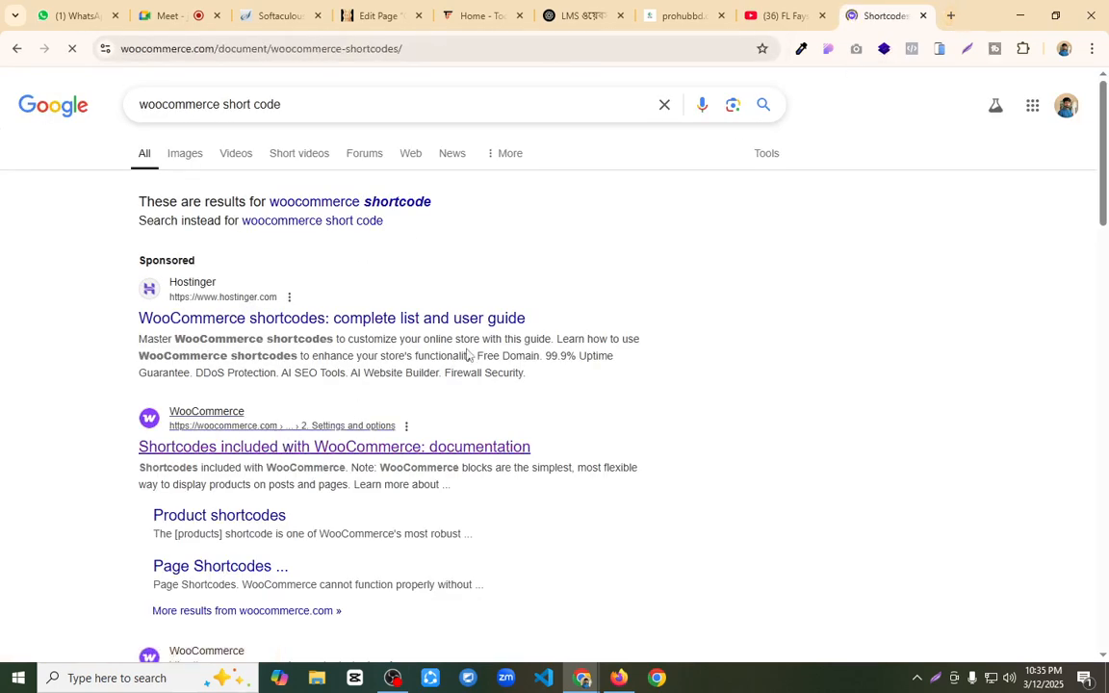
scroll(503, 342, "down", 12)
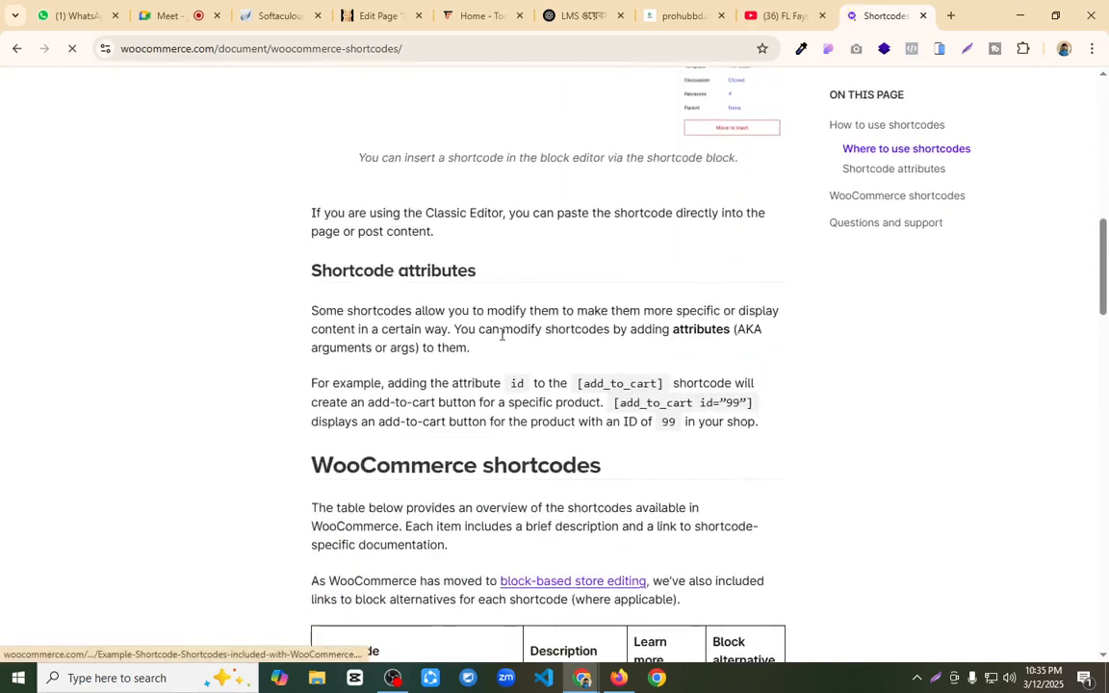
triple_click(381, 382)
key("ctrl+c")
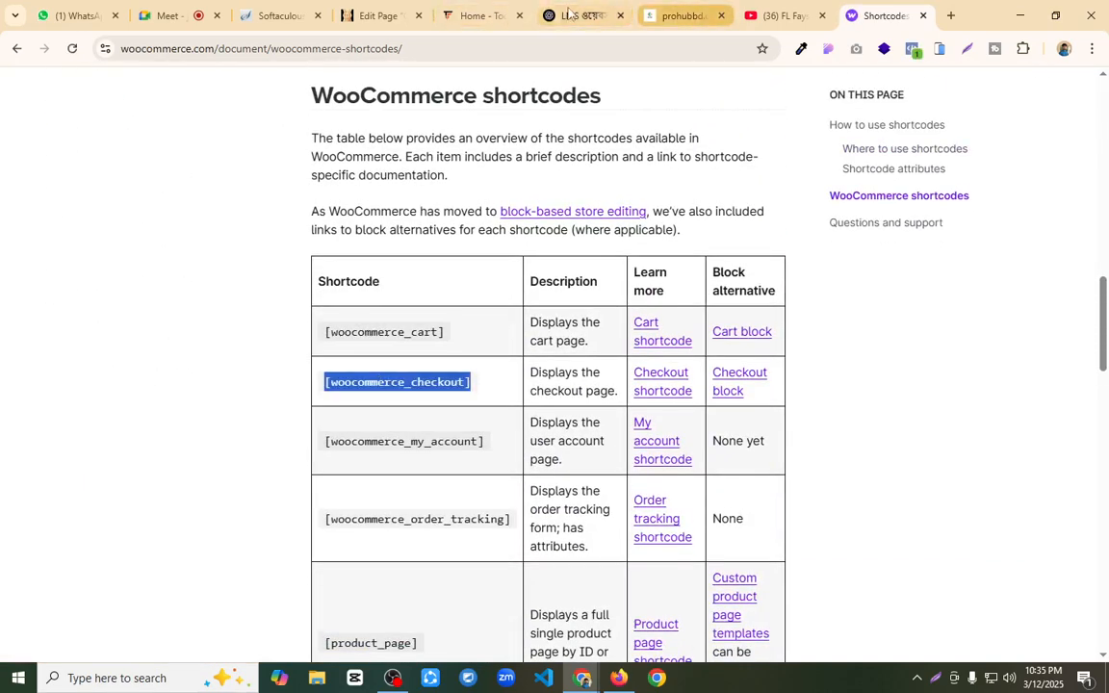
Step: Return to the Checkout page editor, paste [woocommerce_checkout] into the Shortcode block, and save the page
left_click(470, 14)
left_click(381, 7)
left_click(265, 288)
key("ctrl+v")
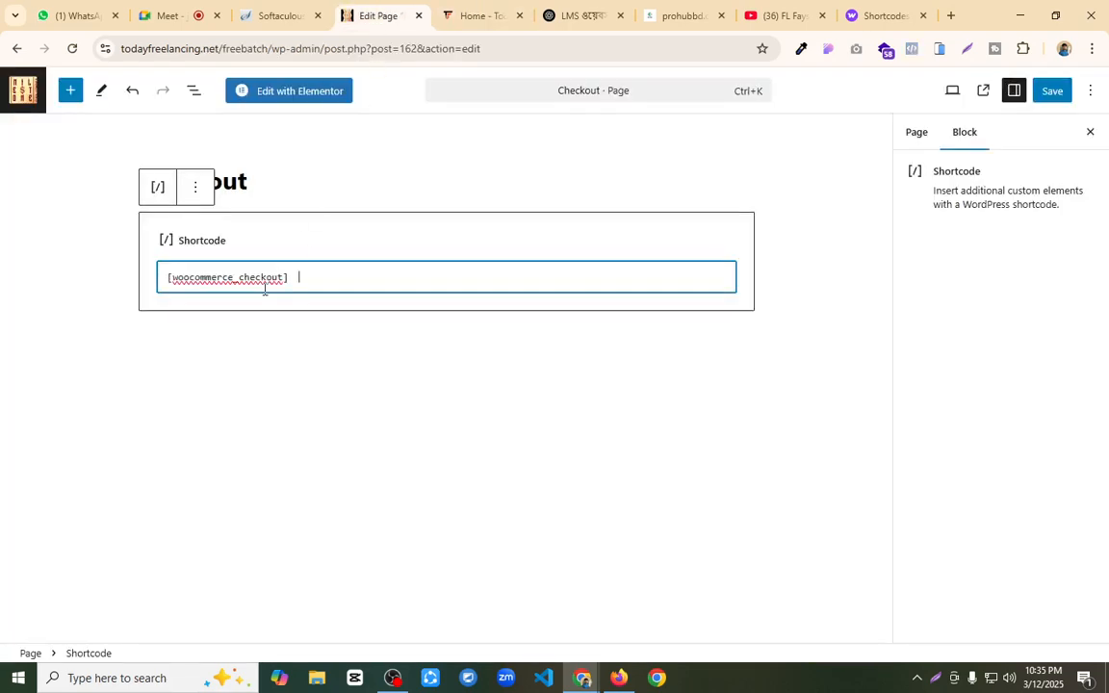
left_click(1049, 91)
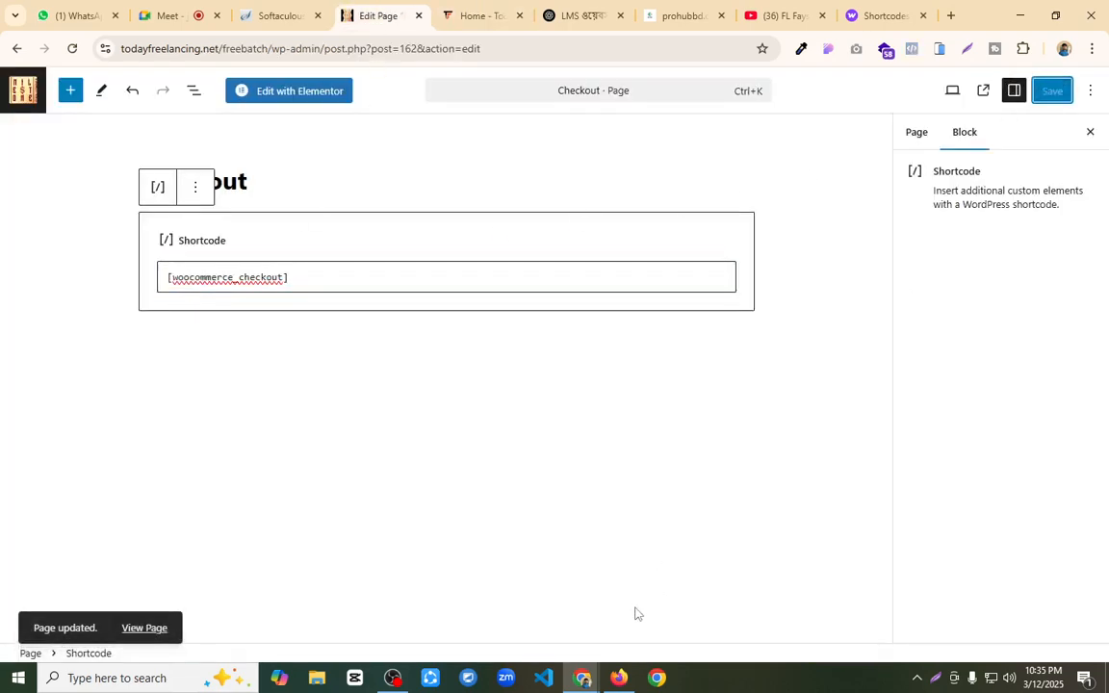
Step: Switch to Firefox, reload the storefront checkout page, and check the payment section for the bkash option
key("alt+Tab")
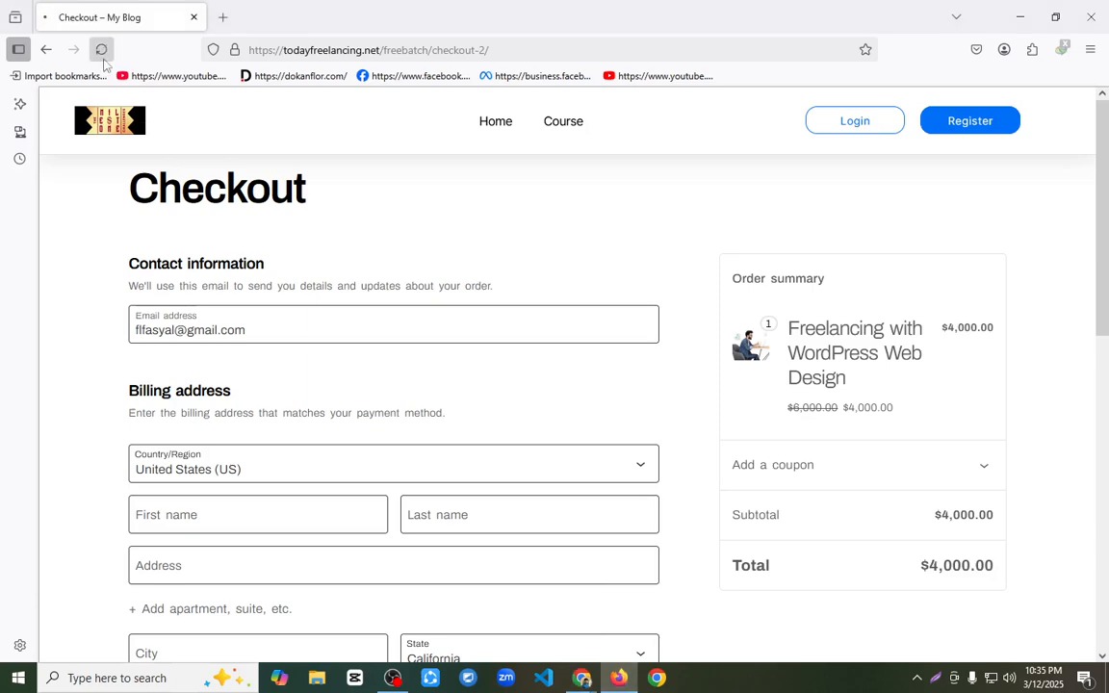
left_click(104, 59)
scroll(417, 289, "down", 4)
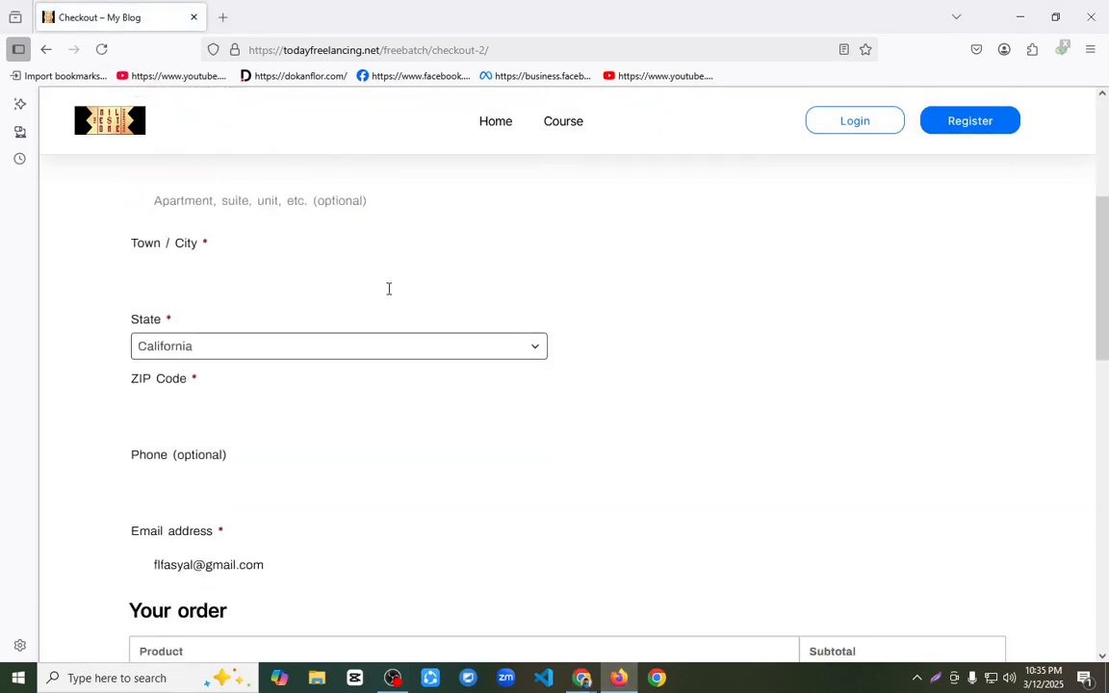
scroll(416, 289, "down", 3)
scroll(180, 445, "down", 2)
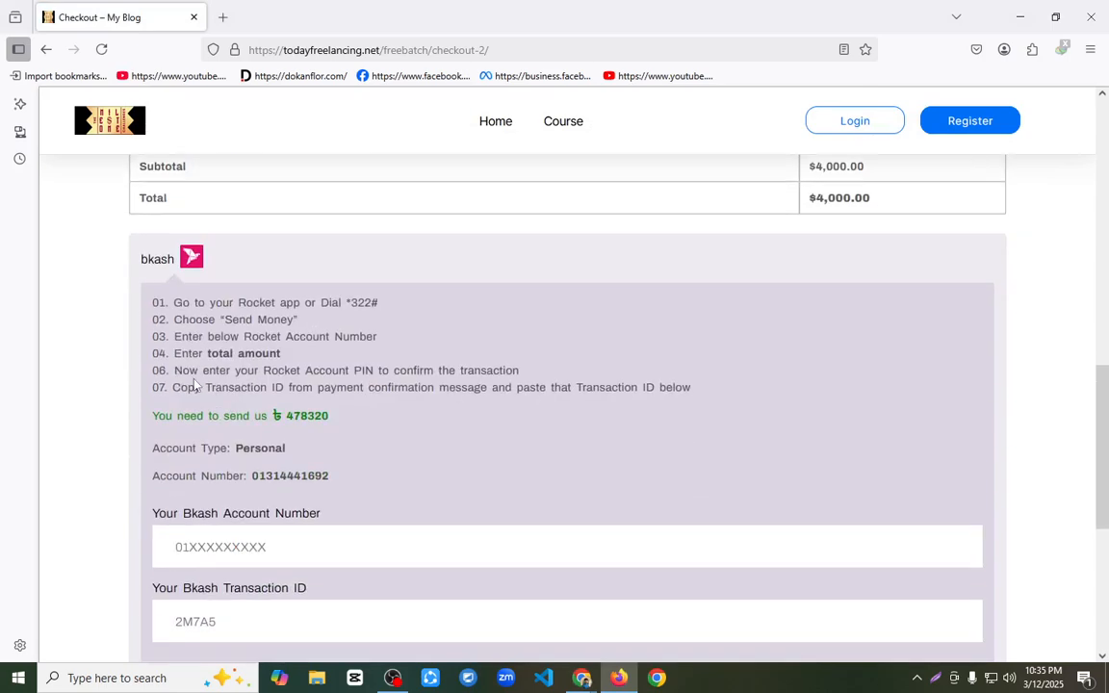
Step: Enter the test text "fsgv" in the Town / City field of the billing details
scroll(196, 380, "up", 6)
left_click_drag(77, 350, 203, 334)
left_click(235, 340)
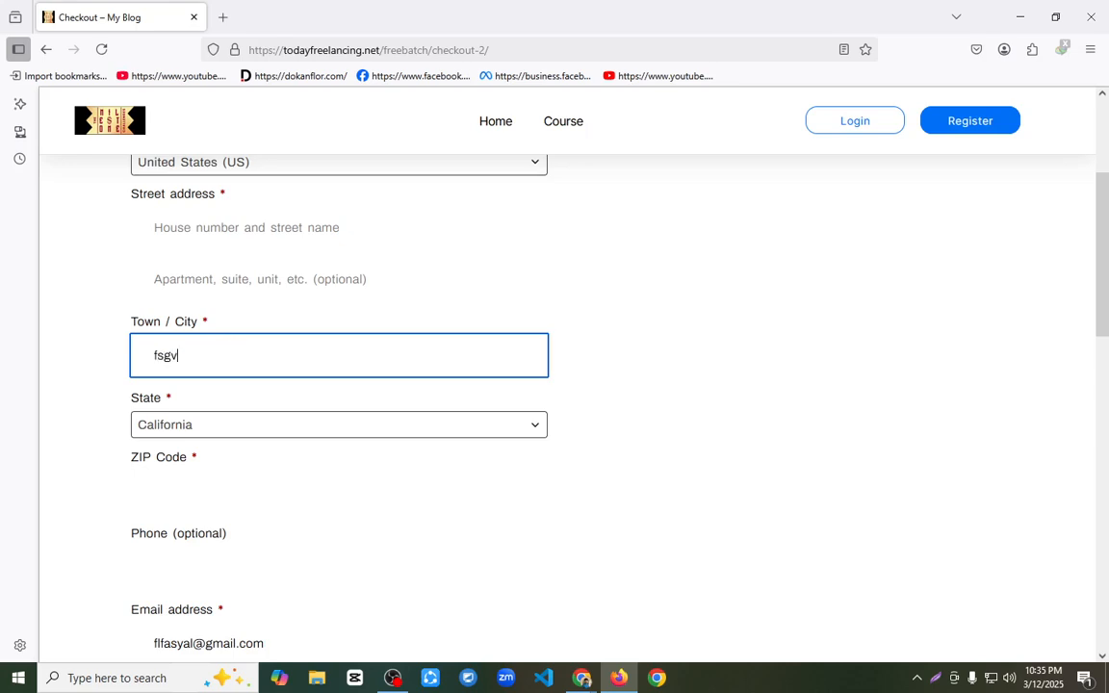
left_click(112, 358)
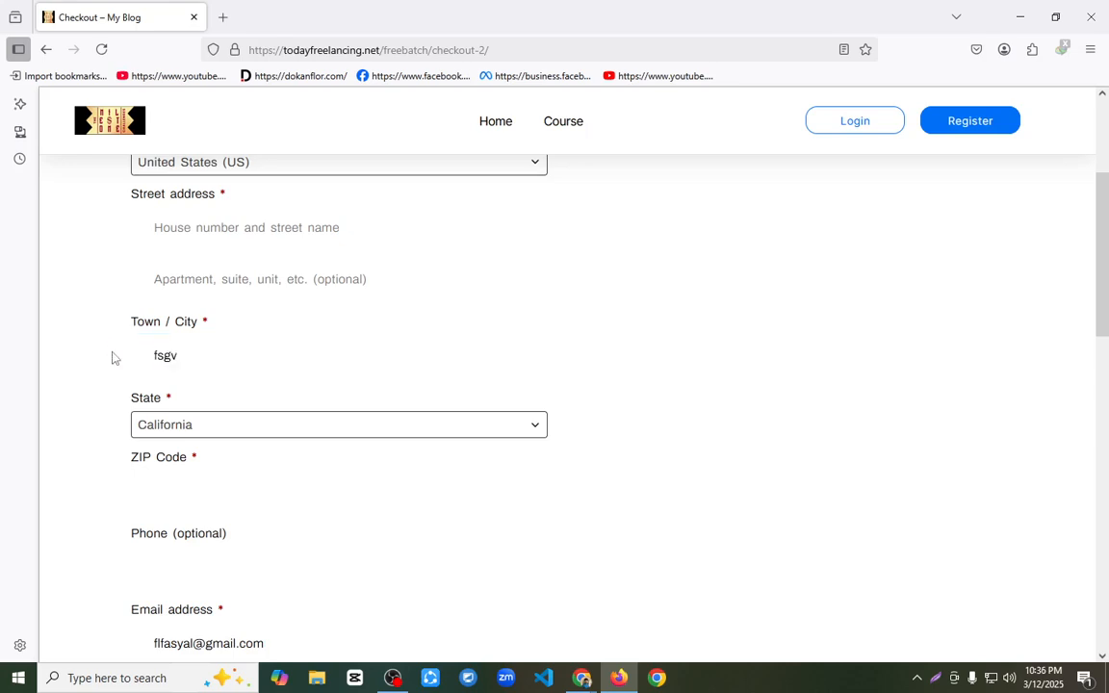
key("ctrl+a")
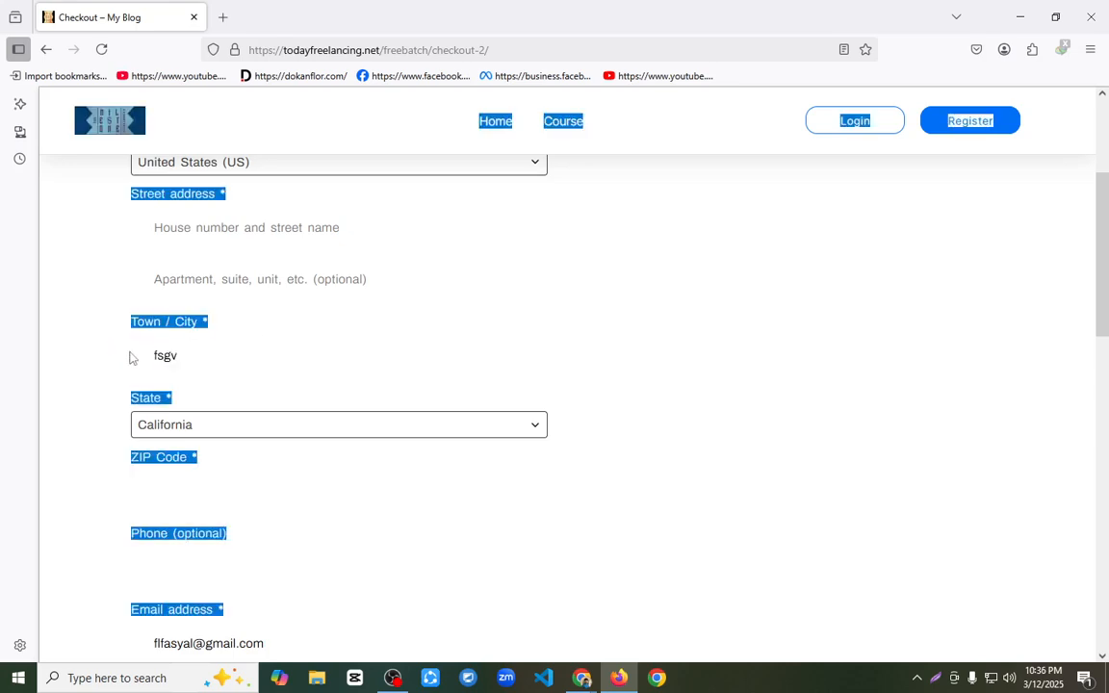
left_click(716, 342)
Step: Review the checkout's billing fields, order table and bkash instructions, including the receiving account number and the amount to send
scroll(713, 337, "up", 3)
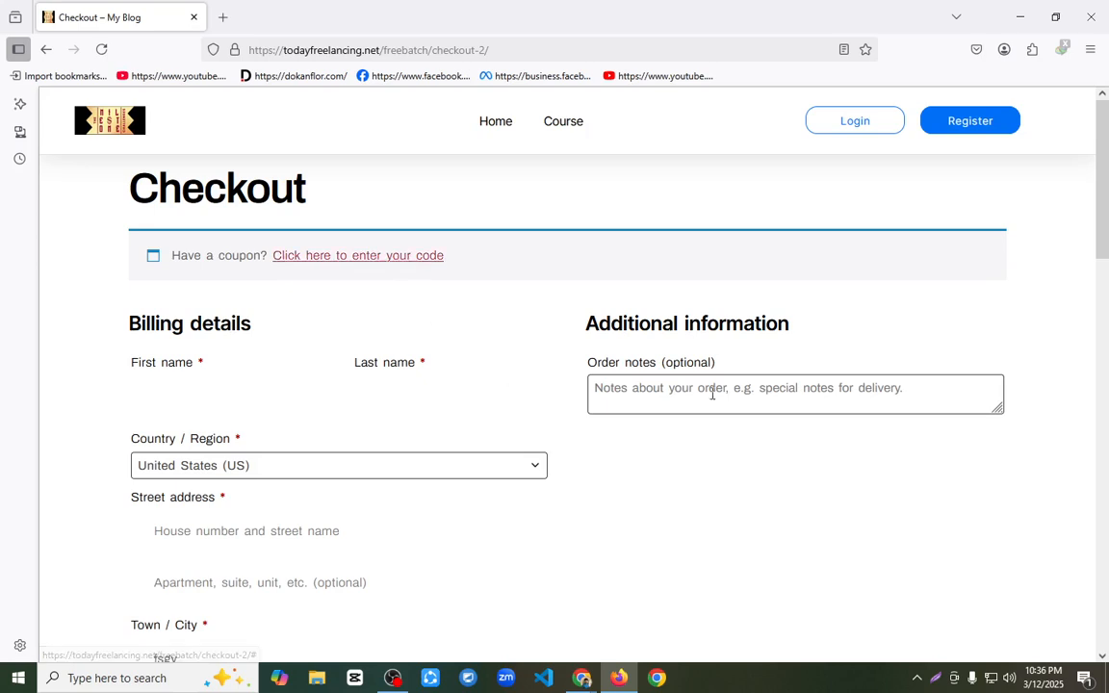
scroll(708, 399, "down", 5)
scroll(578, 434, "down", 3)
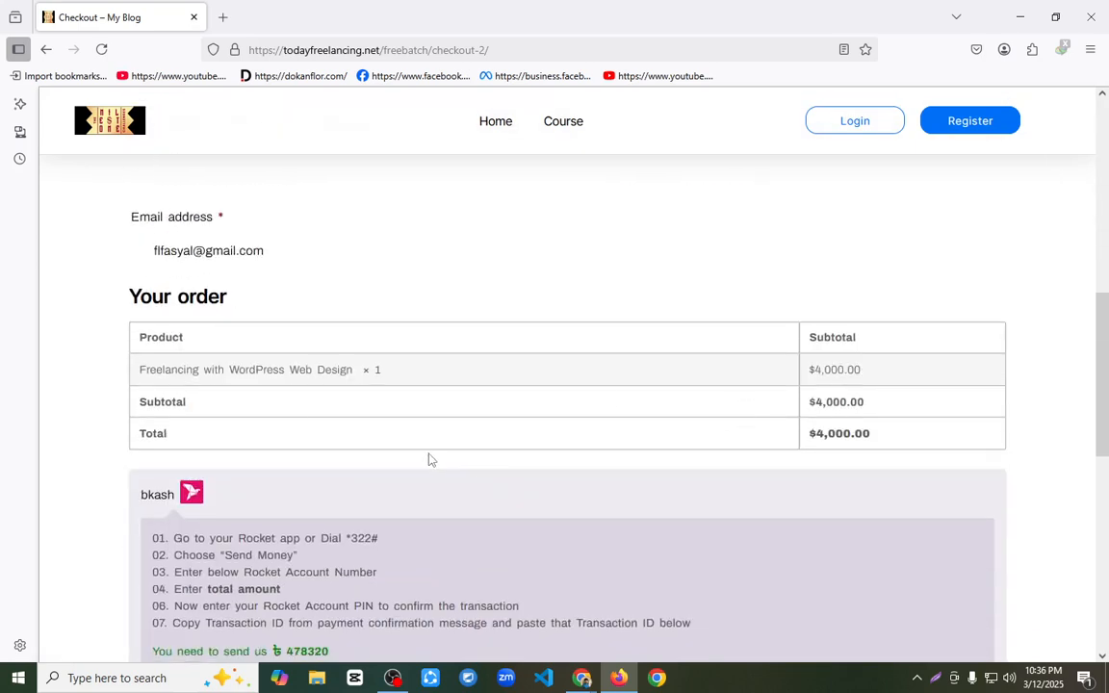
scroll(450, 445, "up", 3)
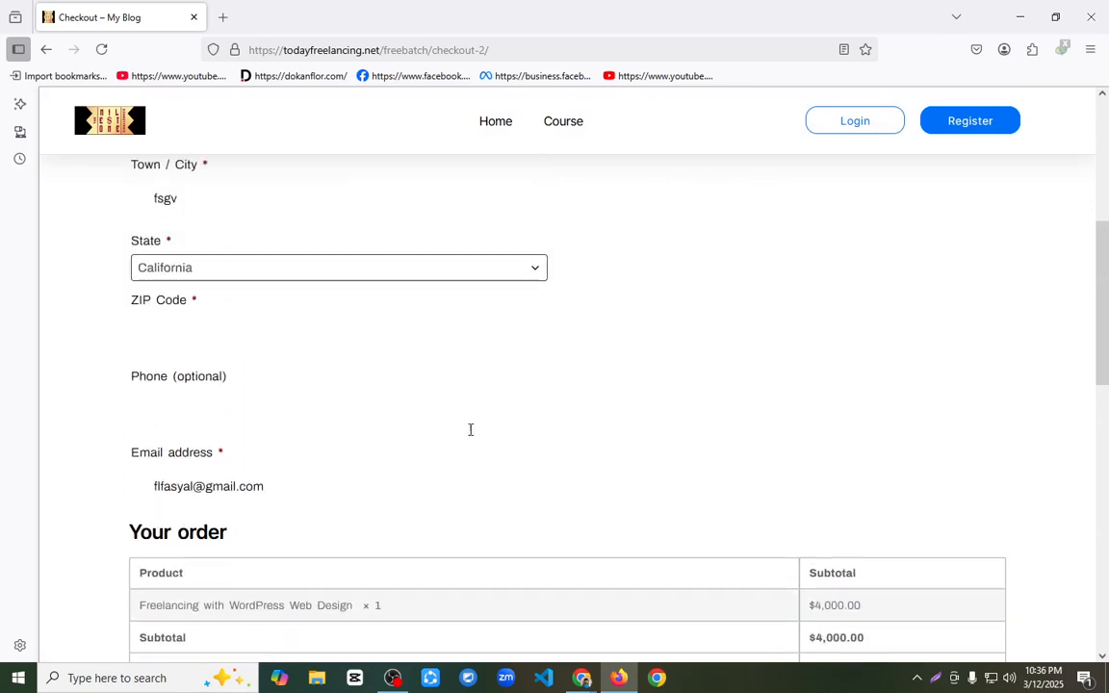
scroll(510, 416, "down", 3)
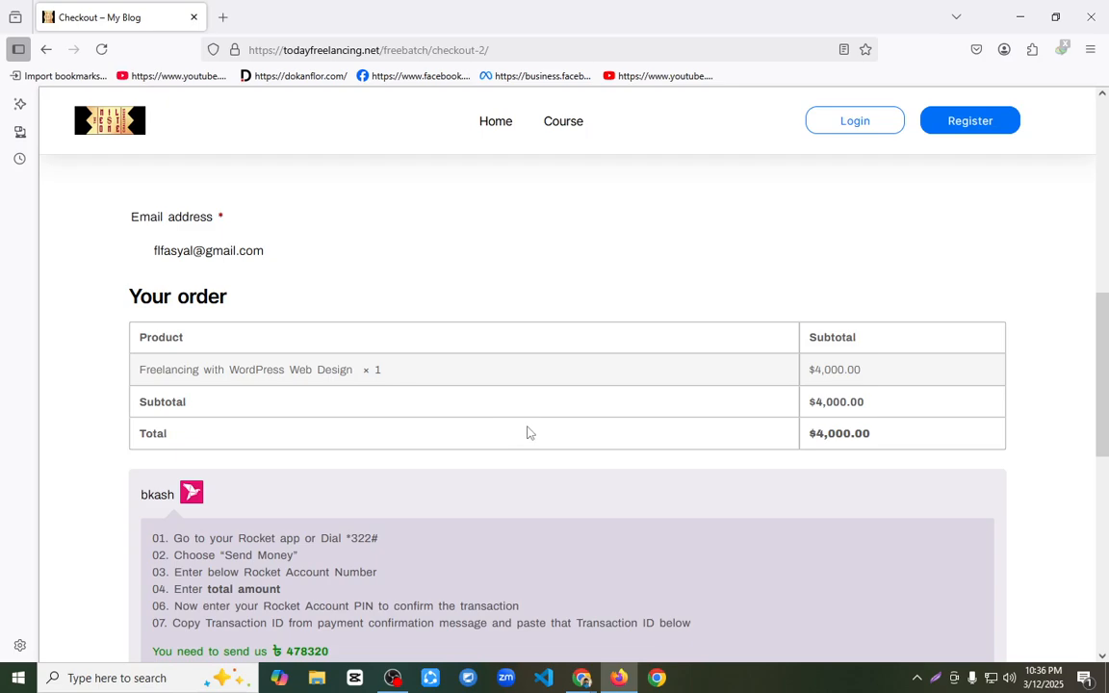
scroll(511, 435, "down", 3)
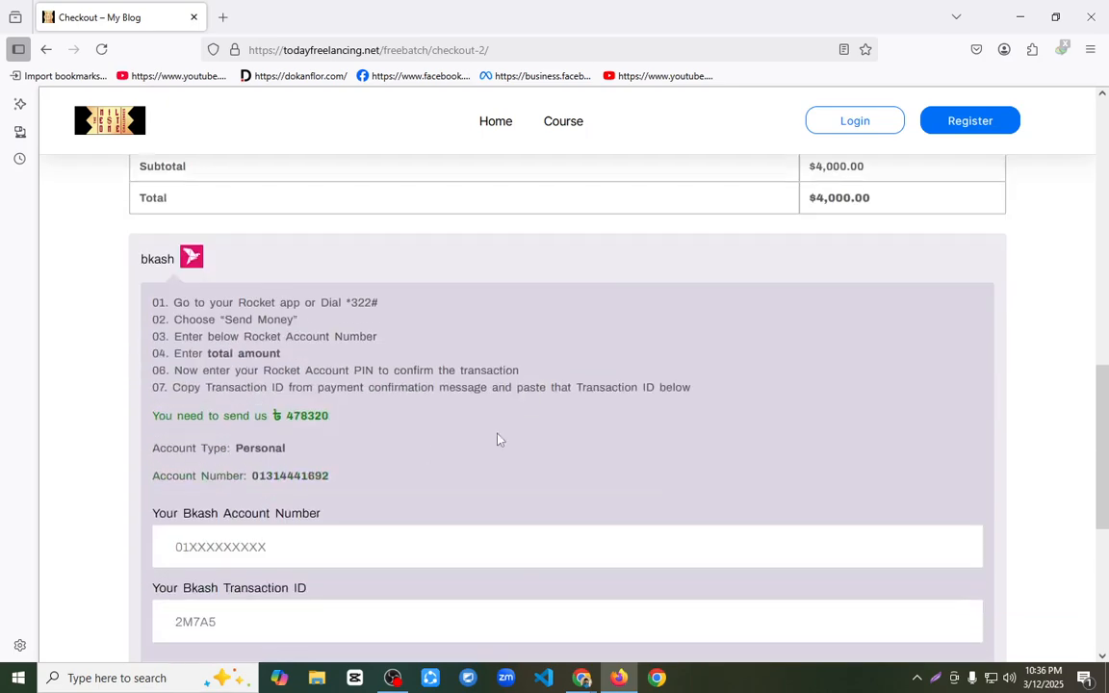
double_click(297, 476)
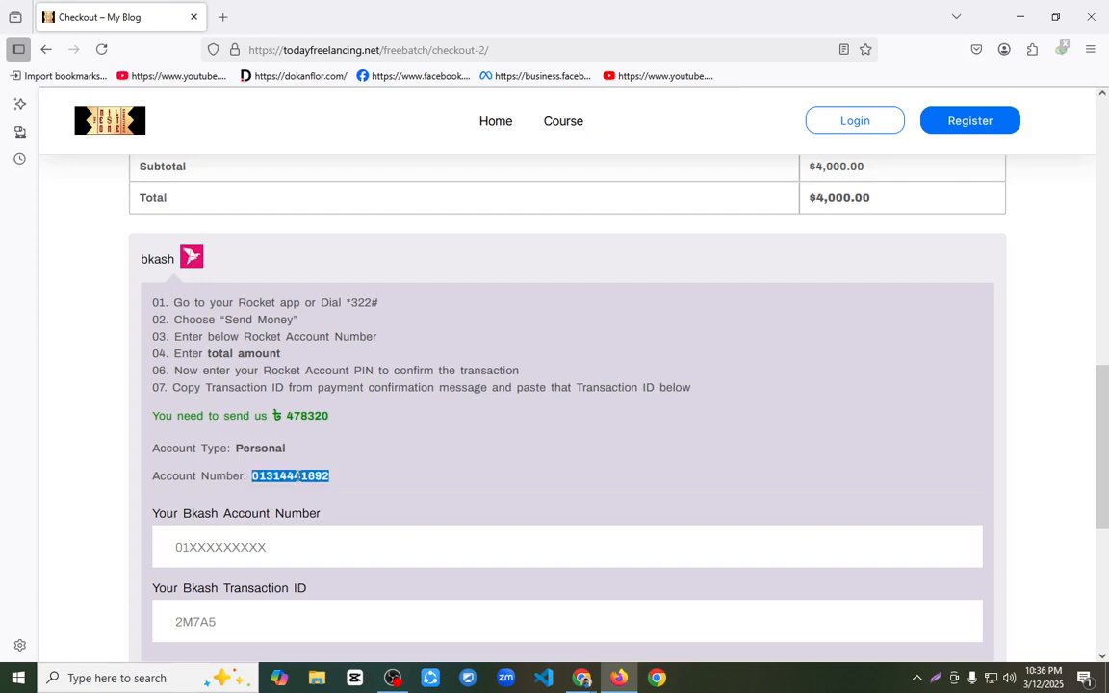
triple_click(313, 415)
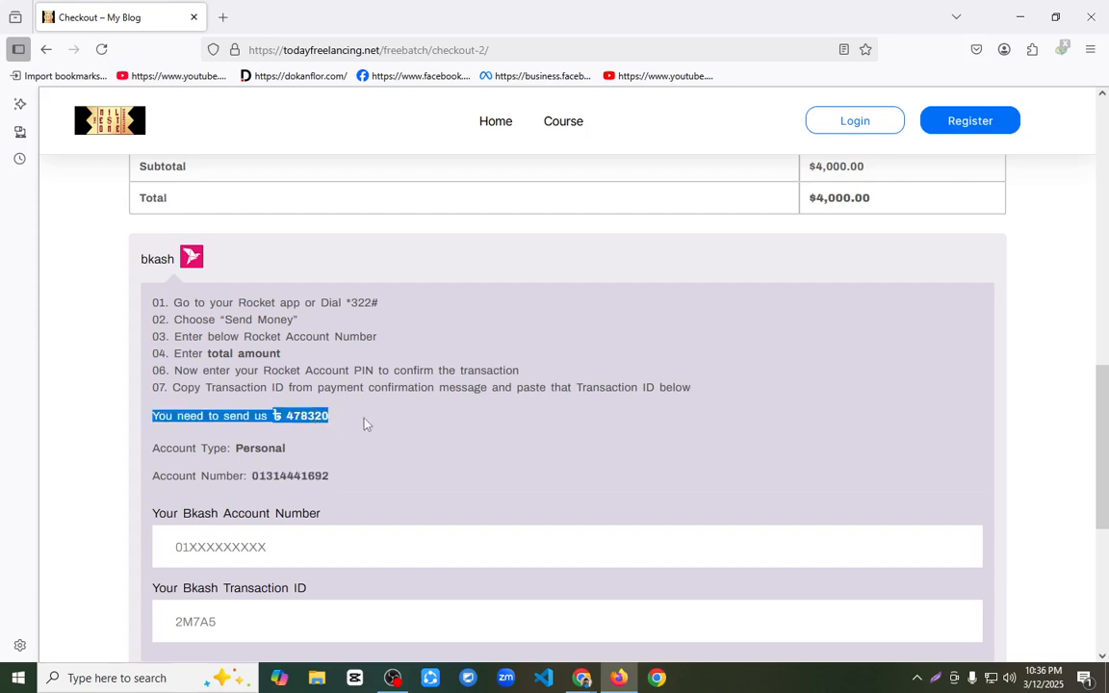
left_click(365, 421)
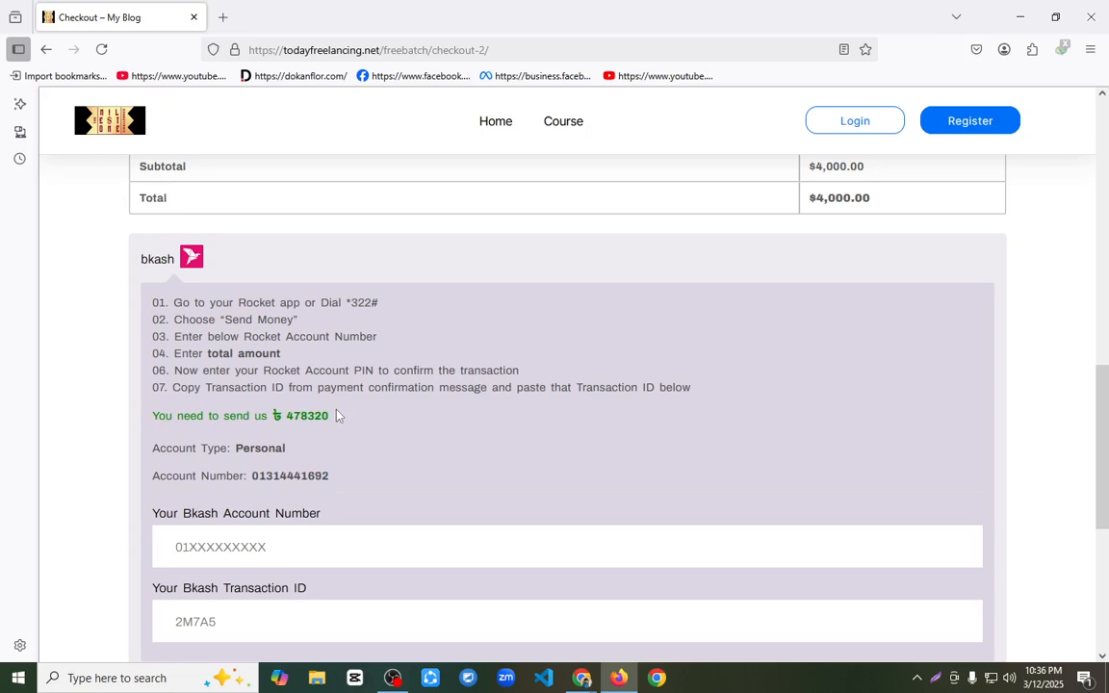
left_click_drag(338, 416, 283, 415)
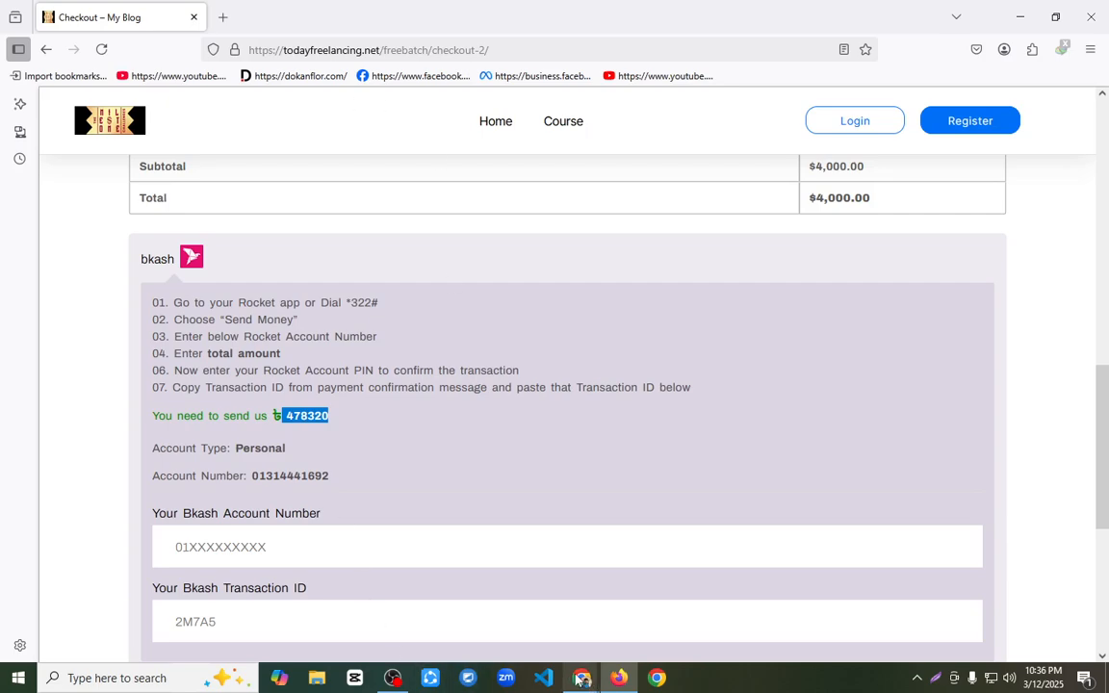
Step: Switch to Chrome, leave the page editor, and open the currency options in WooCommerce's general settings
mouse_move(581, 680)
left_click(478, 597)
left_click(13, 93)
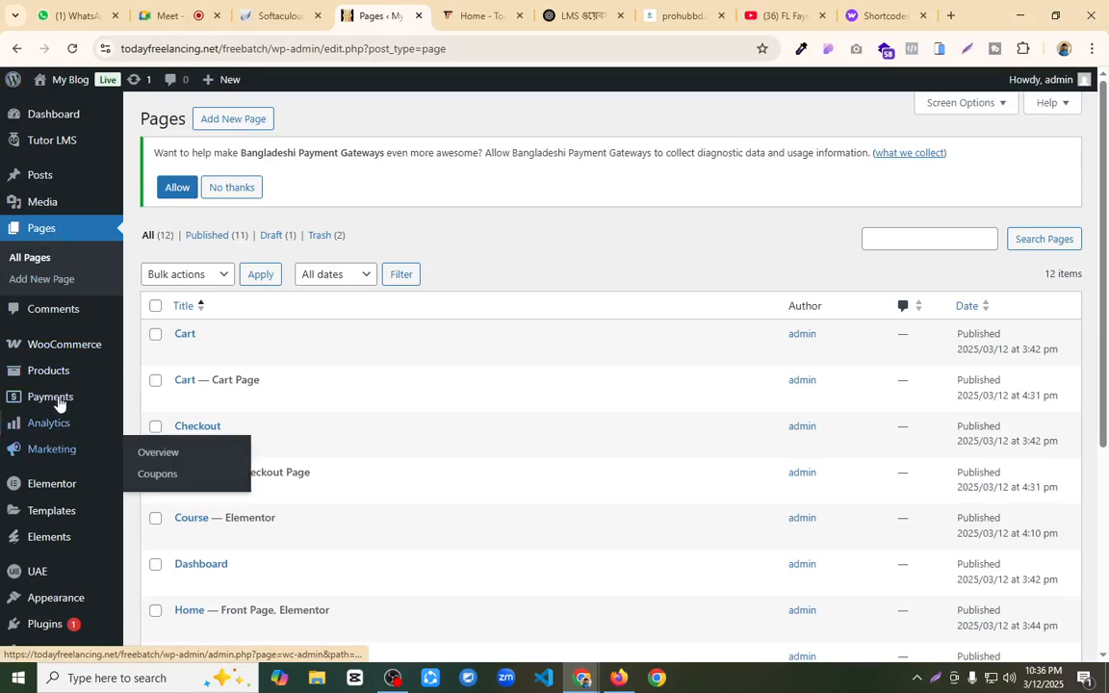
mouse_move(72, 351)
left_click(155, 456)
scroll(463, 320, "down", 10)
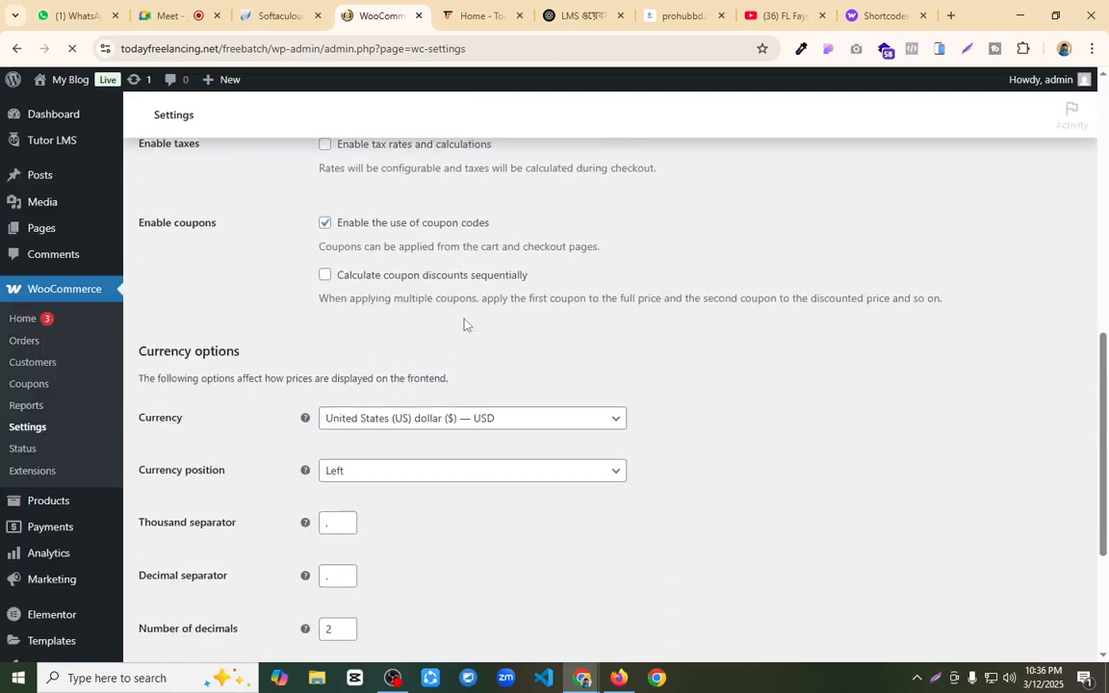
Step: Set the store currency to Bangladeshi taka (BDT) and save the changes
left_click(486, 449)
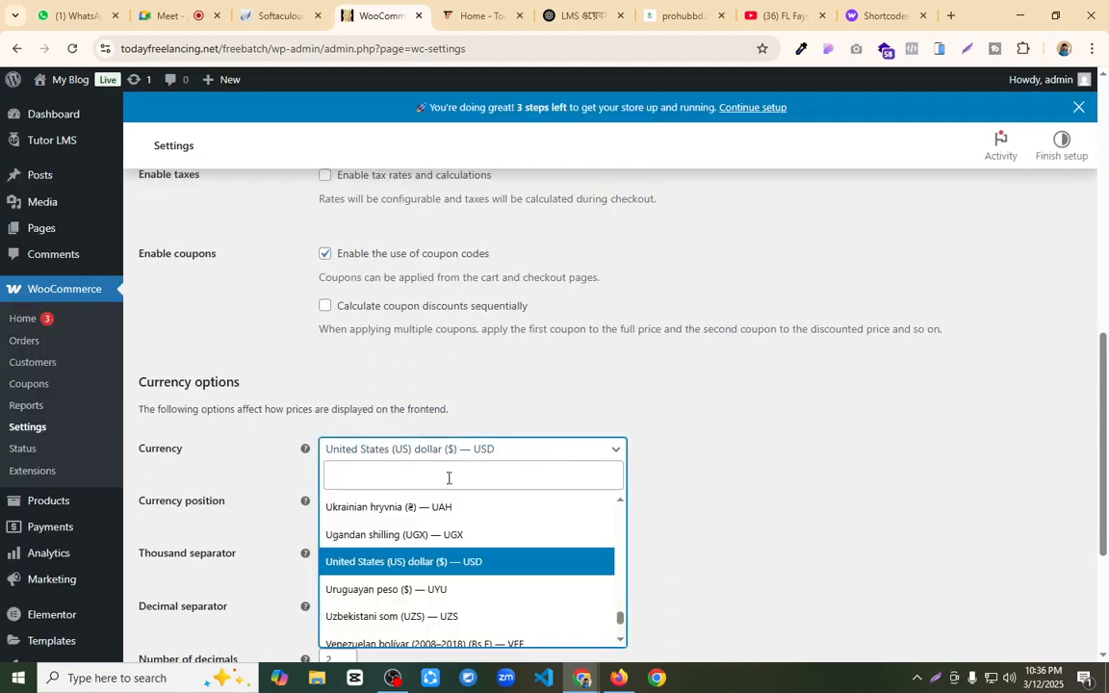
type("ban")
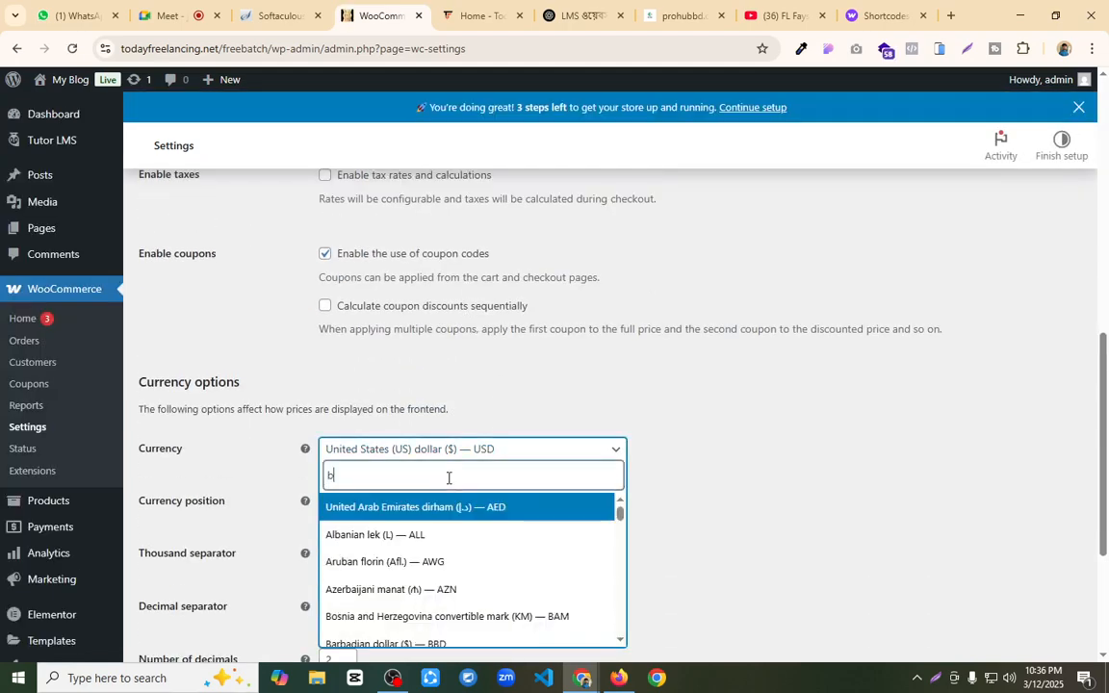
left_click(458, 506)
scroll(459, 515, "down", 3)
scroll(435, 520, "up", 1)
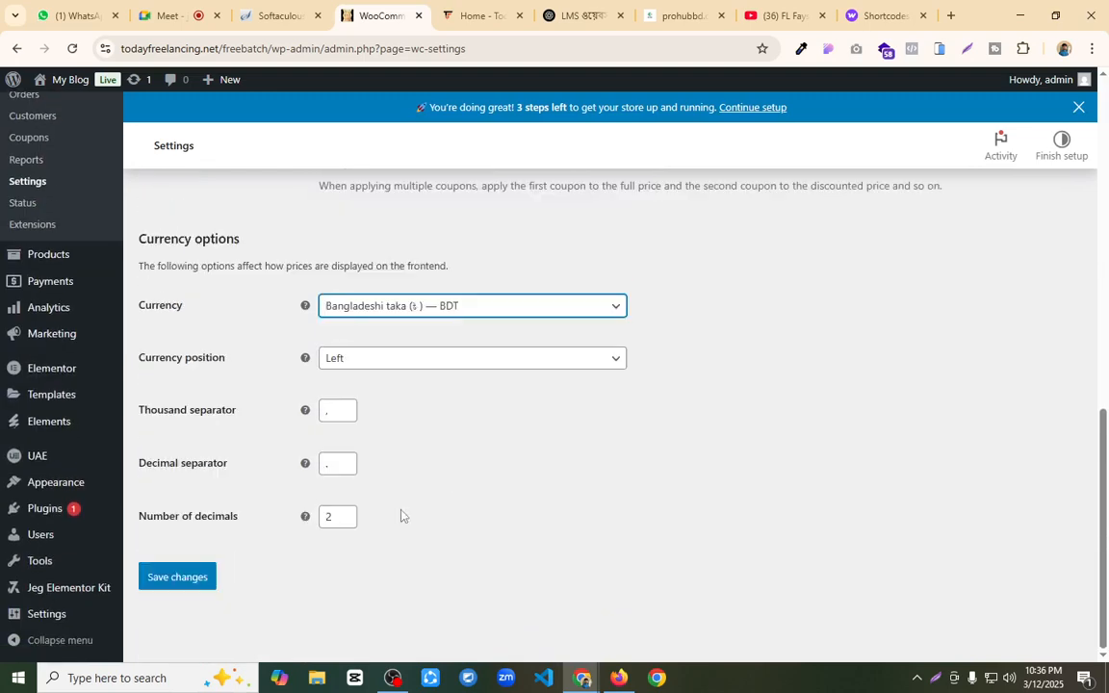
left_click(177, 576)
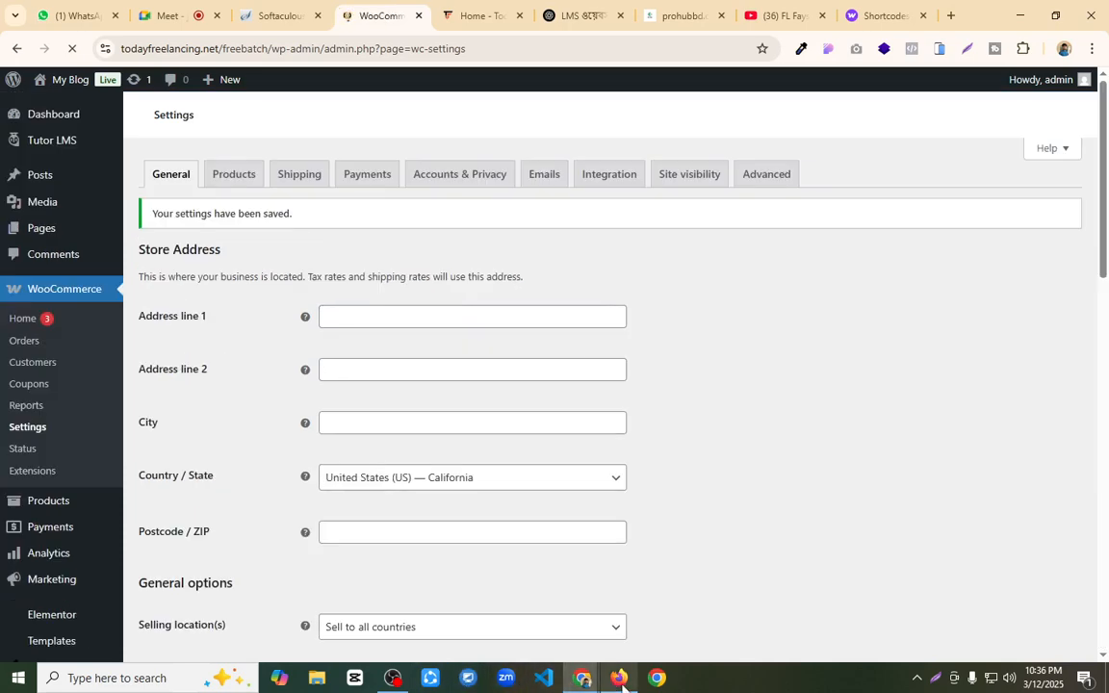
Step: Reload the checkout in Firefox and examine the order currency, the bkash amount, and the account number and transaction ID fields
left_click(619, 678)
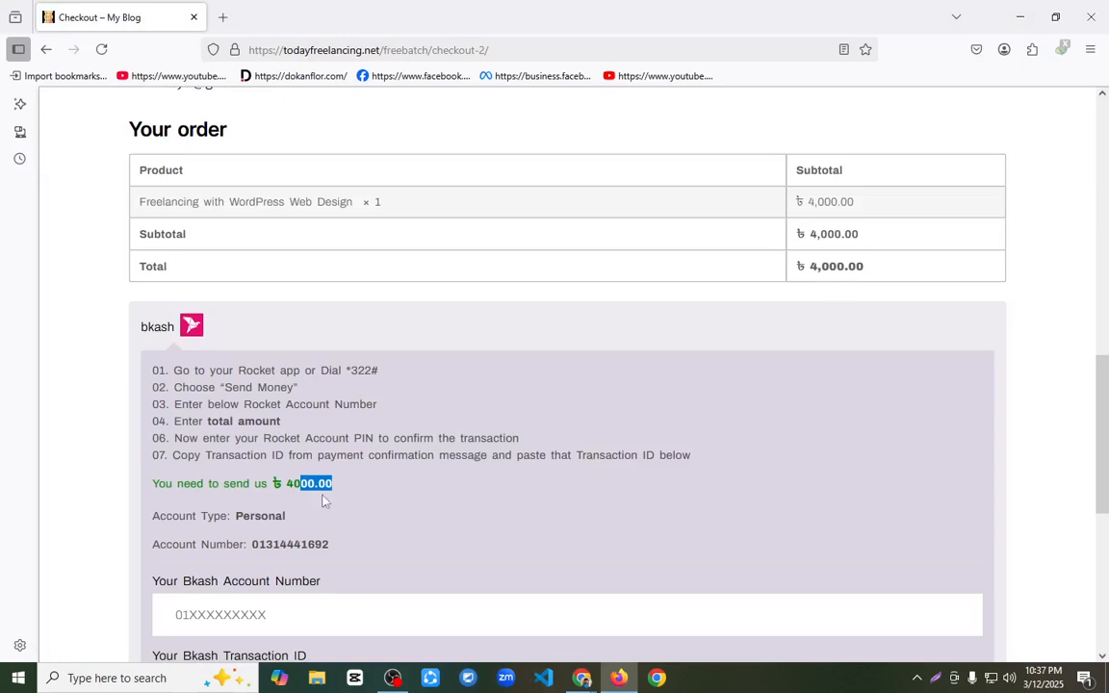
scroll(308, 482, "down", 4)
left_click(282, 237)
scroll(282, 238, "up", 2)
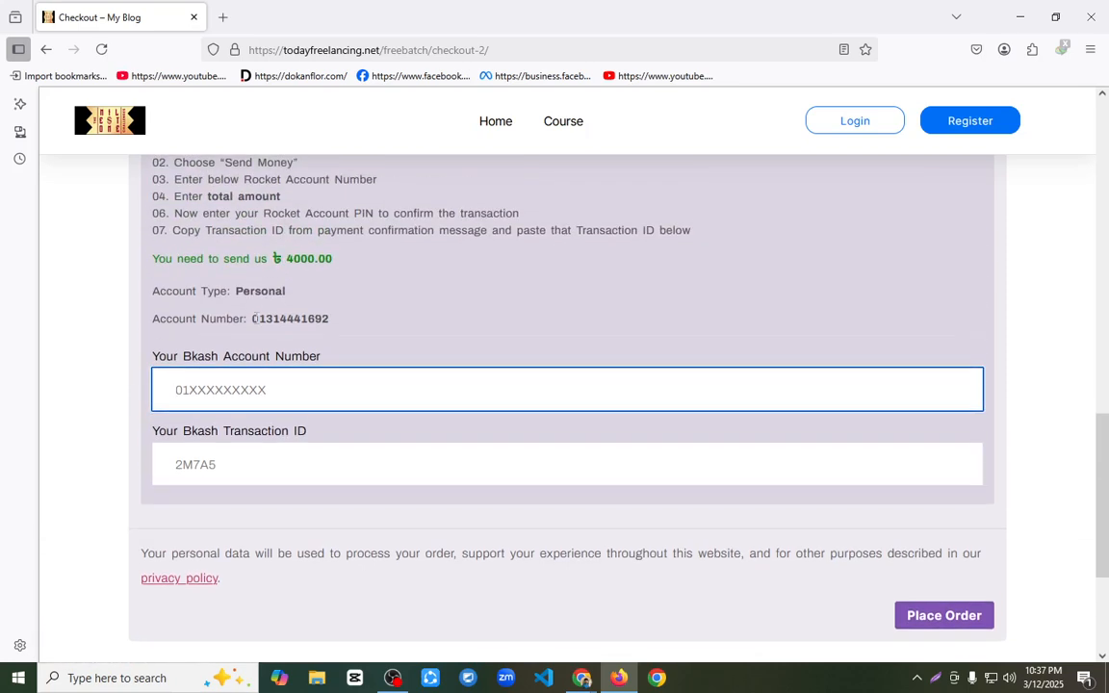
Step: Enter the customer's bkash account number and the transaction ID sdfsdf, and try to place the order
left_click_drag(253, 319, 392, 318)
left_click_drag(220, 289, 317, 300)
double_click(359, 317)
left_click(294, 388)
left_click(256, 476)
left_click(273, 392)
type("0")
left_click(361, 445)
type("sdfsdf")
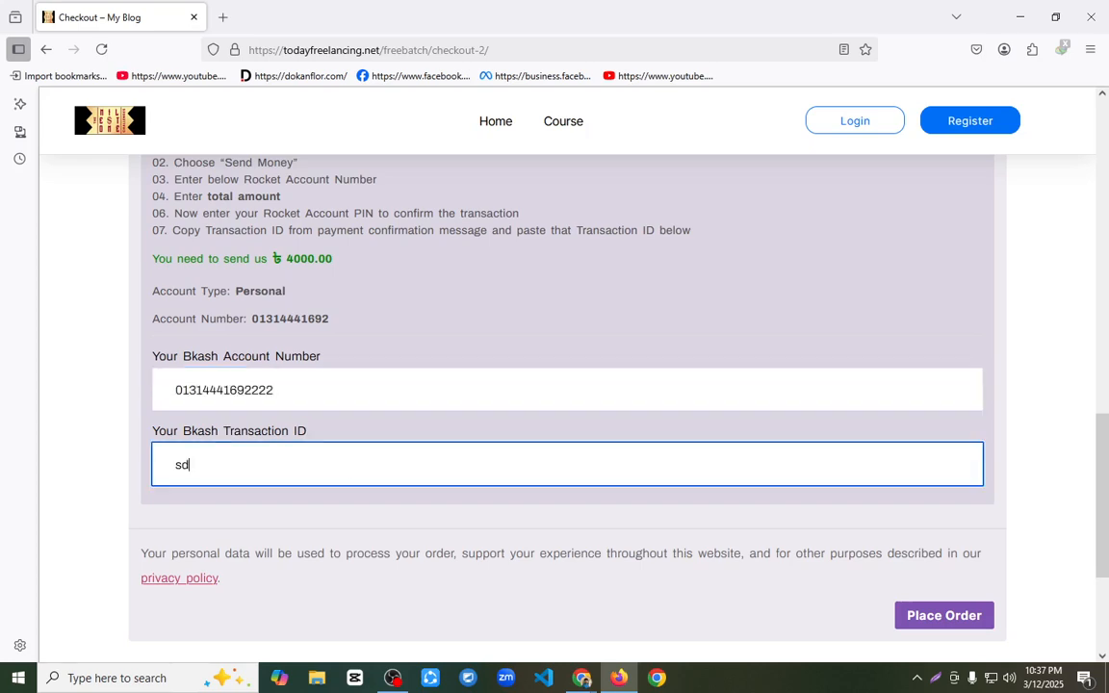
left_click(921, 617)
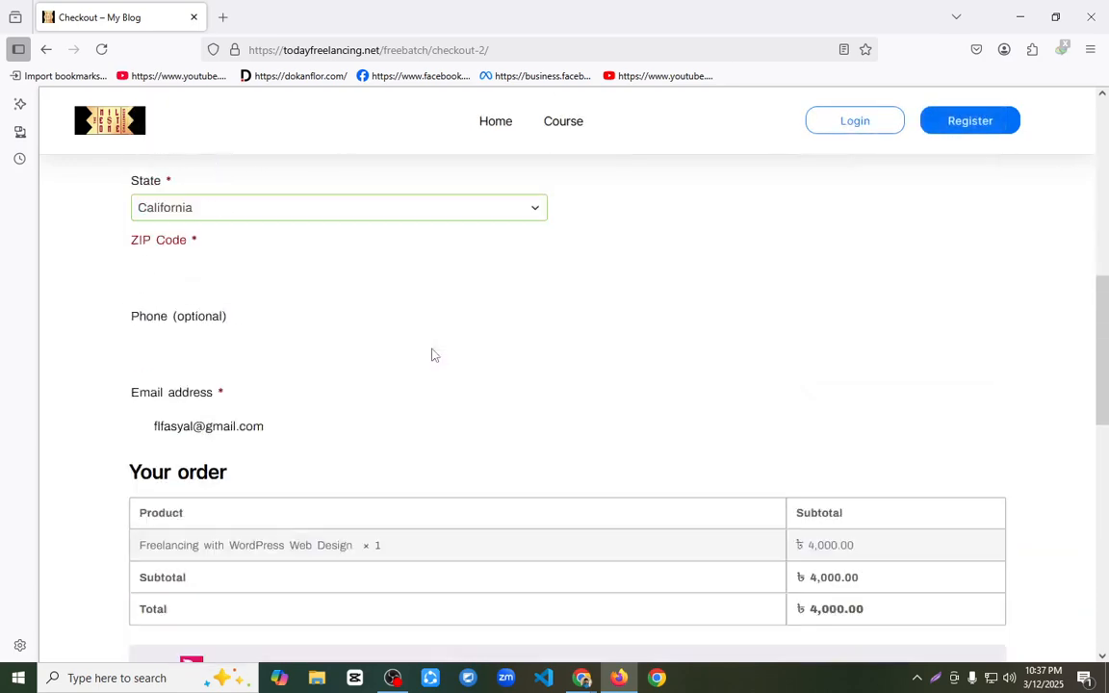
Step: Fill in the customer's first and last name in the billing details
left_click(188, 418)
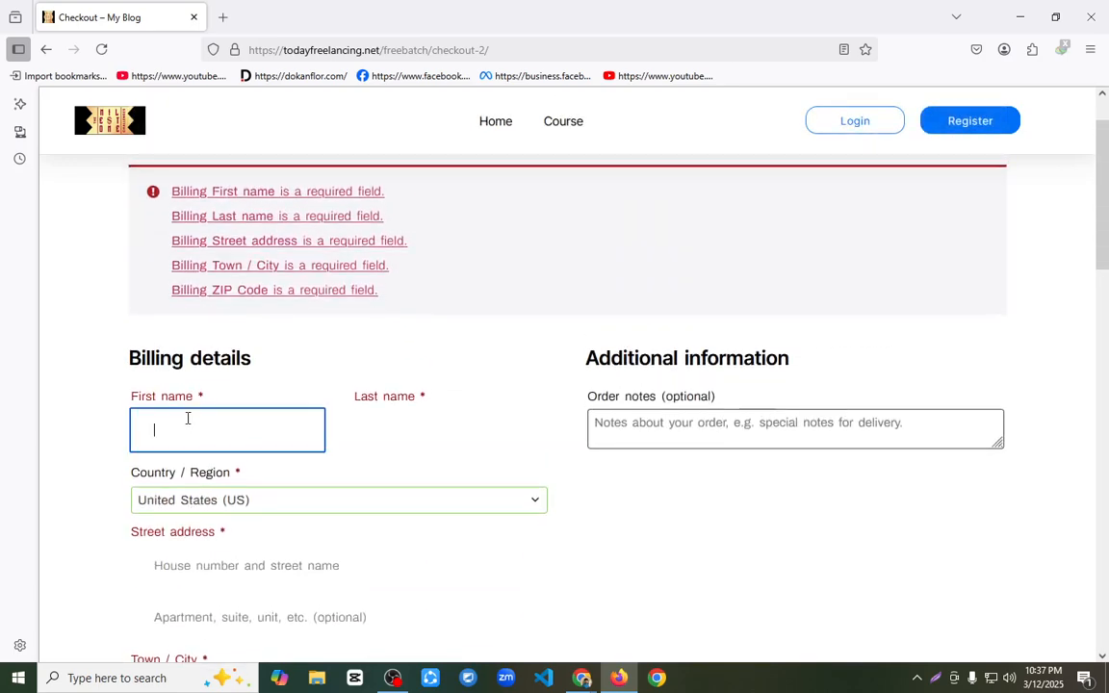
left_click(371, 432)
type("asfd")
left_click(224, 463)
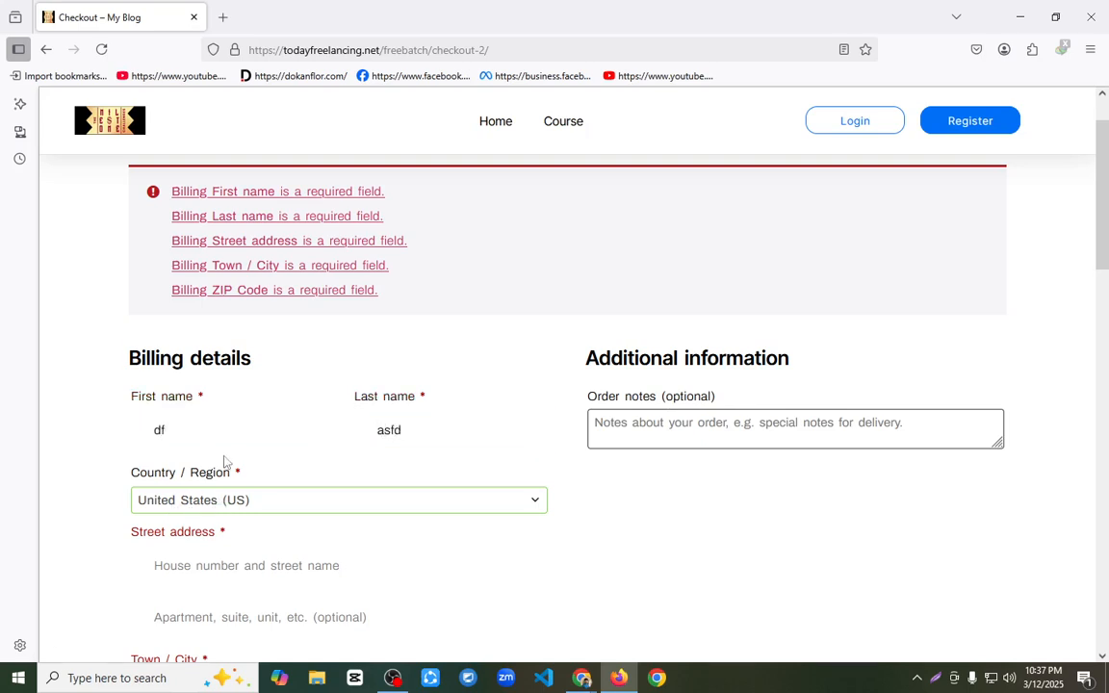
Step: Set the billing country to Bangladesh
left_click(238, 501)
left_click(238, 313)
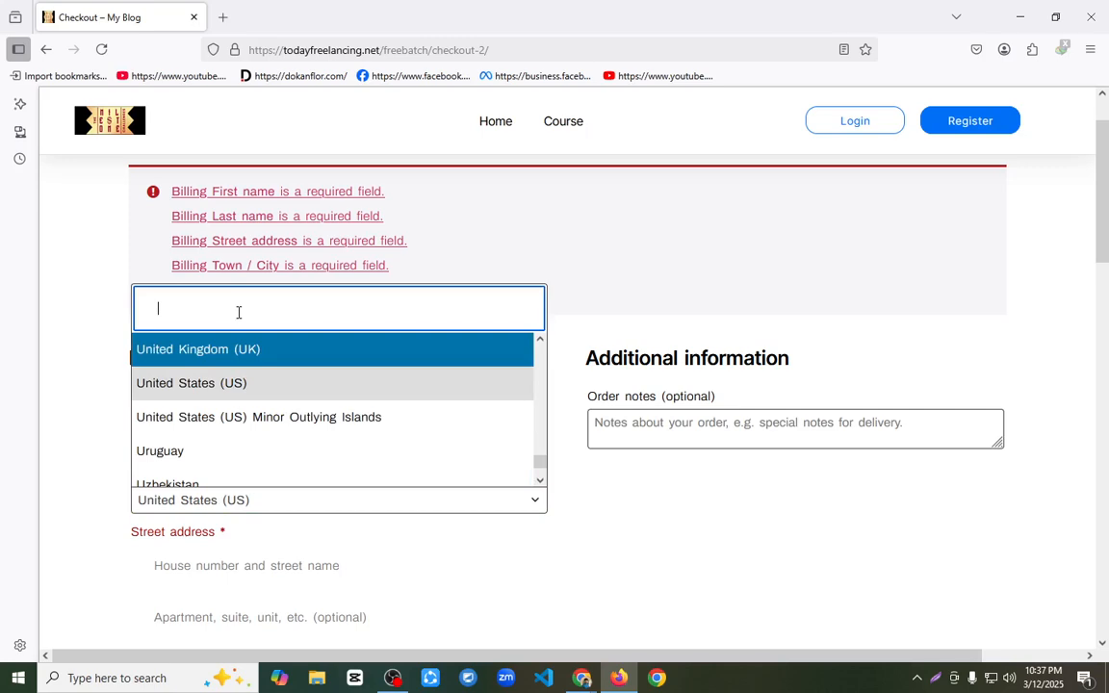
type("v")
key("BackSpace")
type("ba")
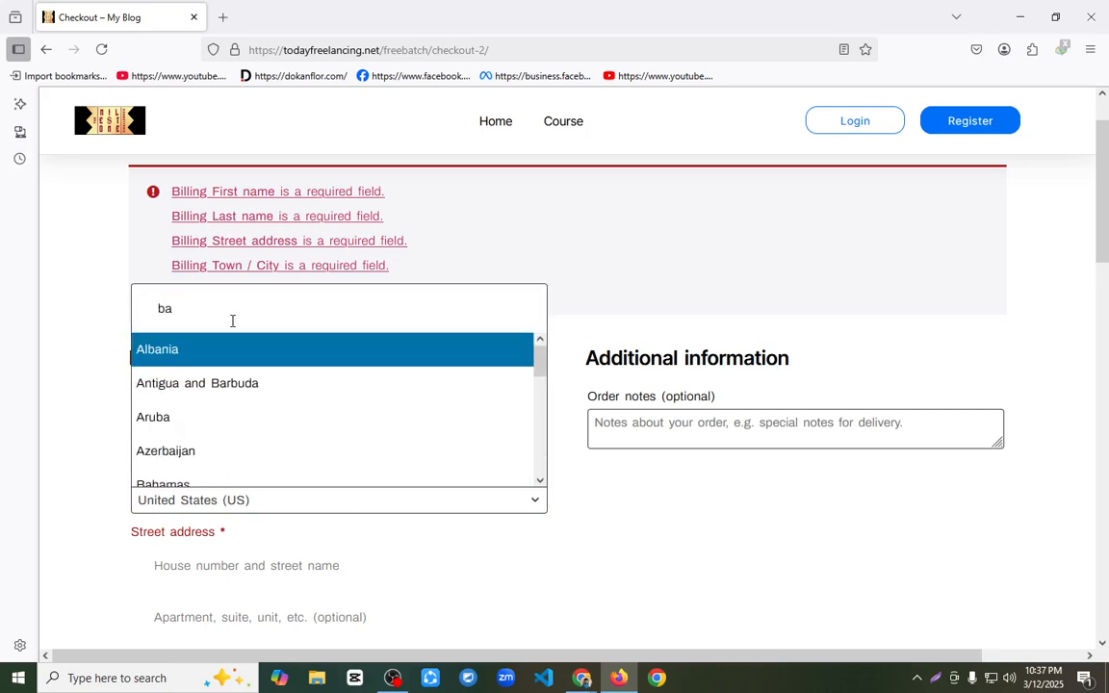
type("b")
key("BackSpace")
type("n")
left_click(221, 433)
Step: Fill in both street address lines and the town in the billing details
left_click(220, 414)
type("skjdf")
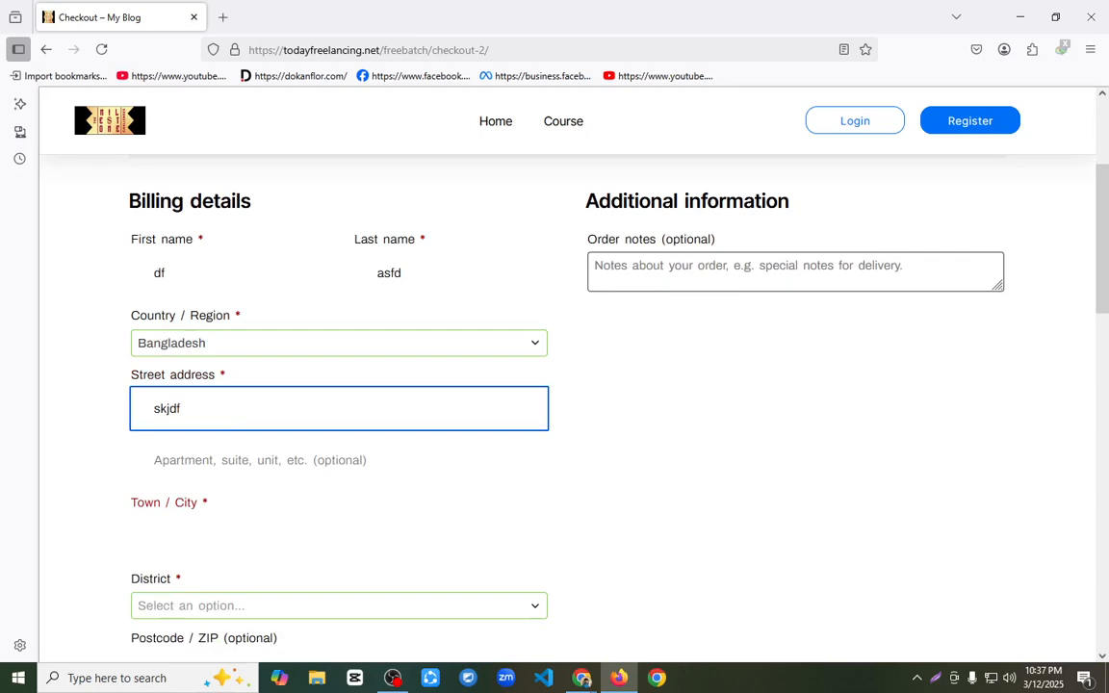
left_click(238, 469)
type("rfg")
left_click(219, 531)
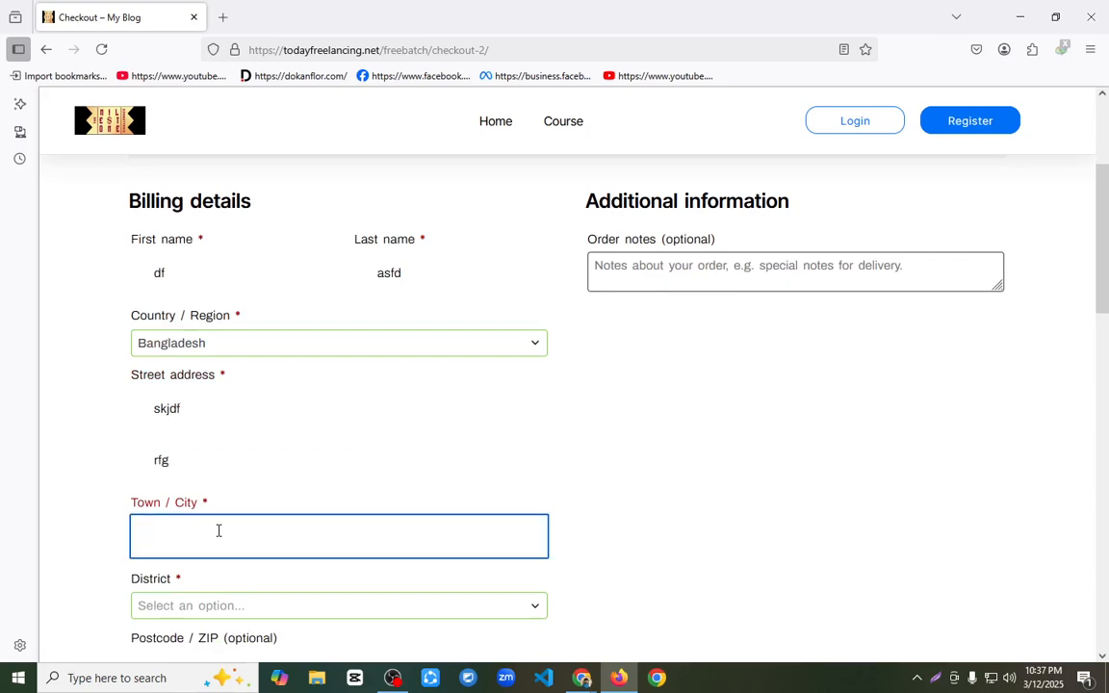
type("rajshahi")
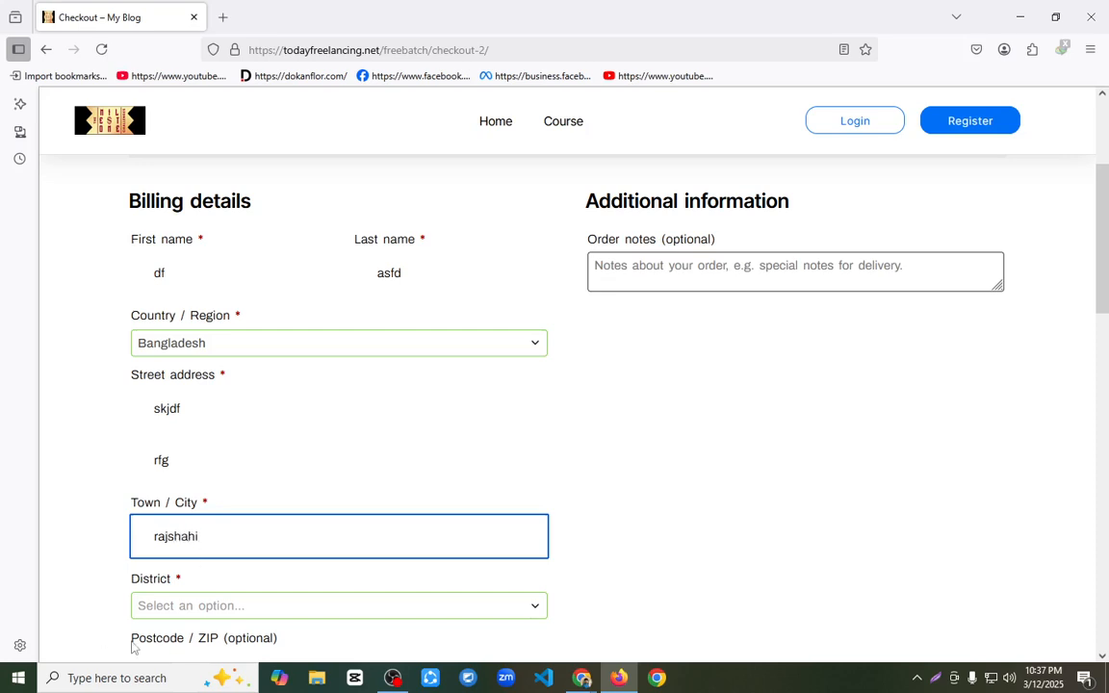
Step: Set the billing district to Rajshahi and place the order
left_click(173, 607)
scroll(222, 520, "down", 1)
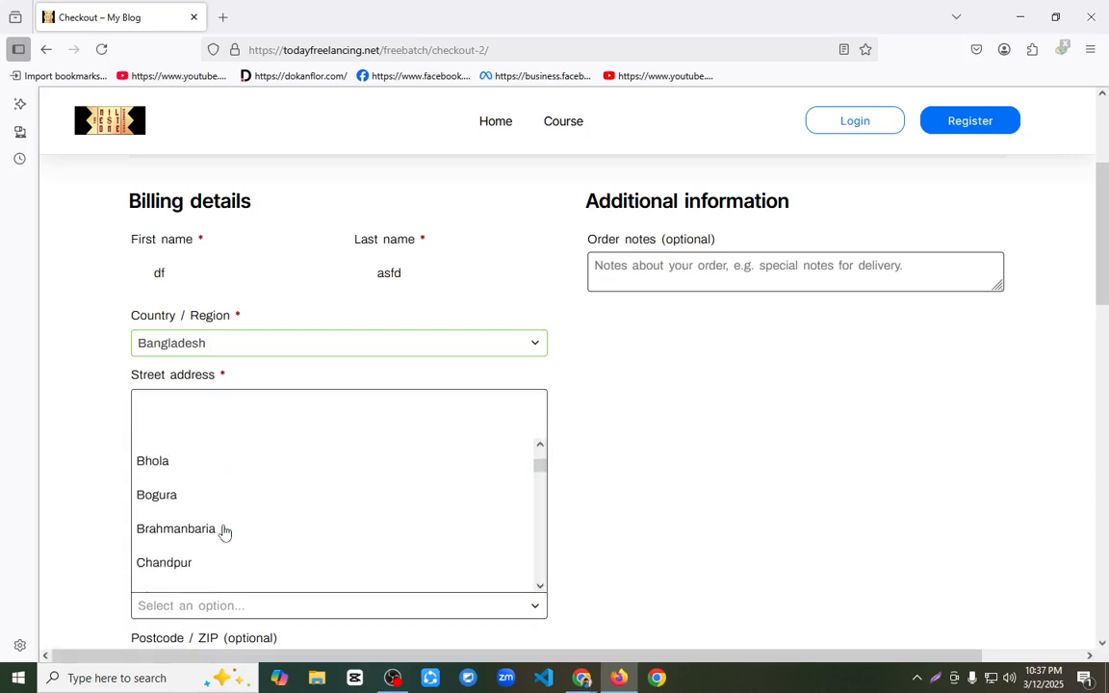
scroll(221, 532, "down", 4)
scroll(213, 532, "down", 2)
type("ra")
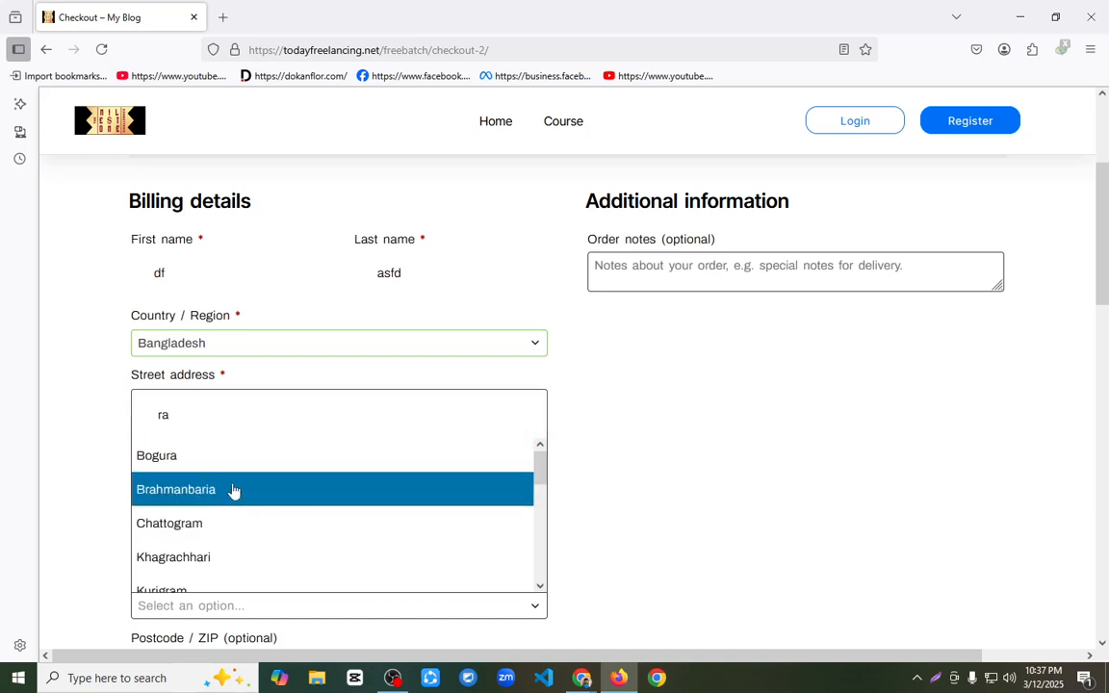
type("j")
left_click(178, 559)
scroll(169, 497, "down", 2)
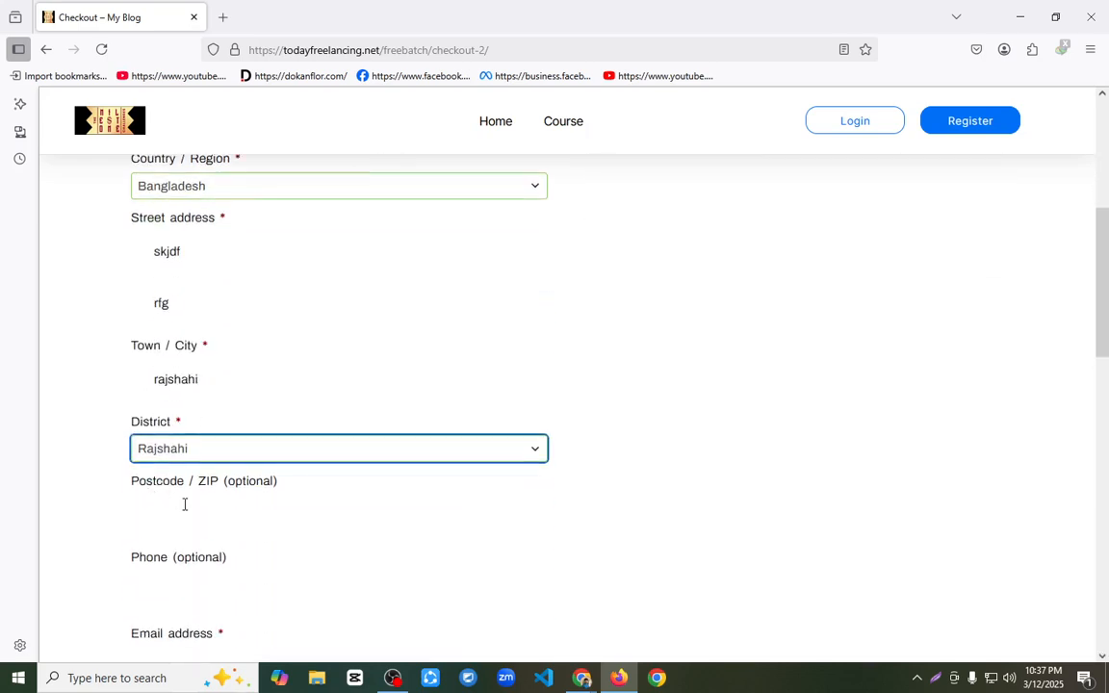
scroll(219, 505, "down", 2)
scroll(256, 515, "down", 8)
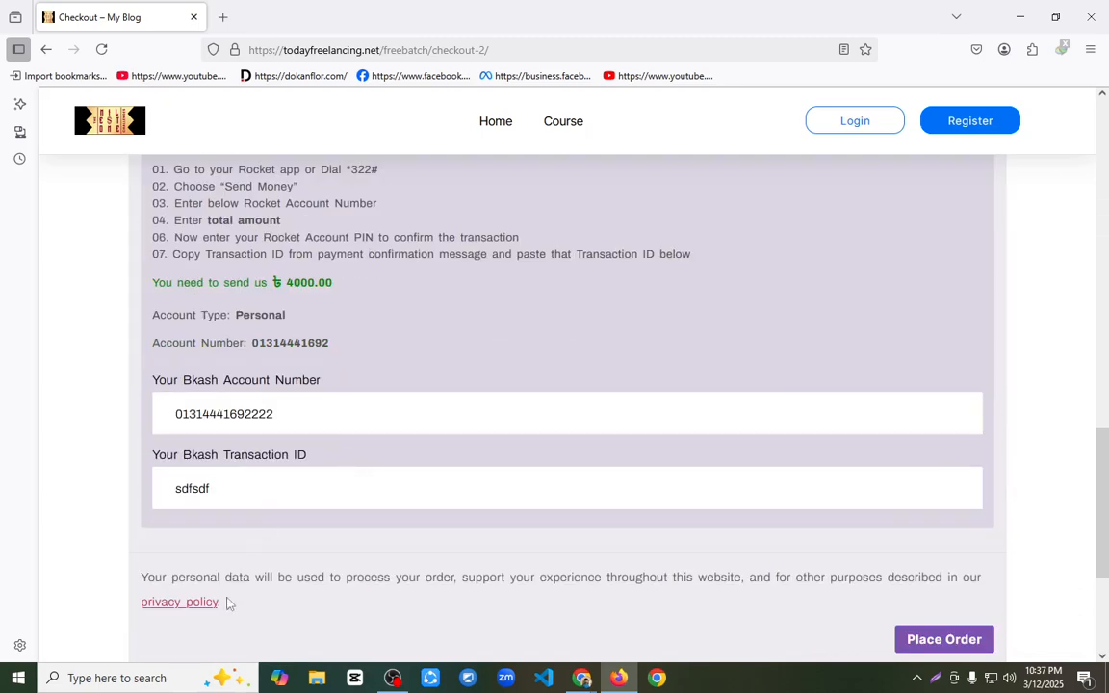
left_click(972, 641)
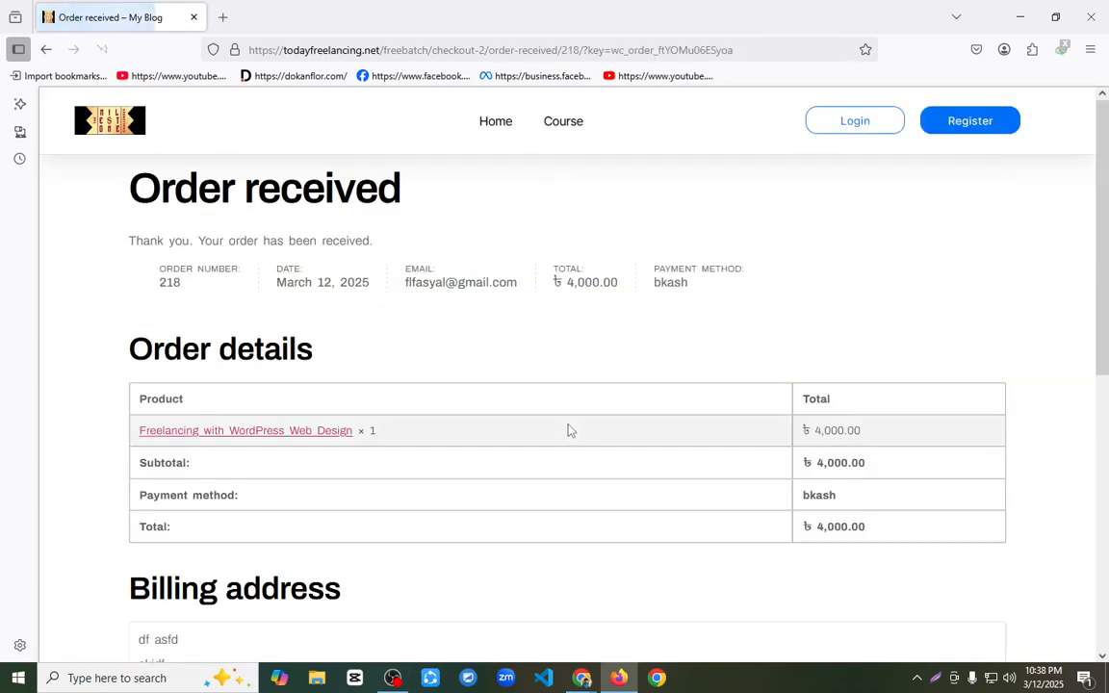
Step: Open the student dashboard to check the enrolled courses, and switch to Chrome to open the WooCommerce orders list
left_click(496, 122)
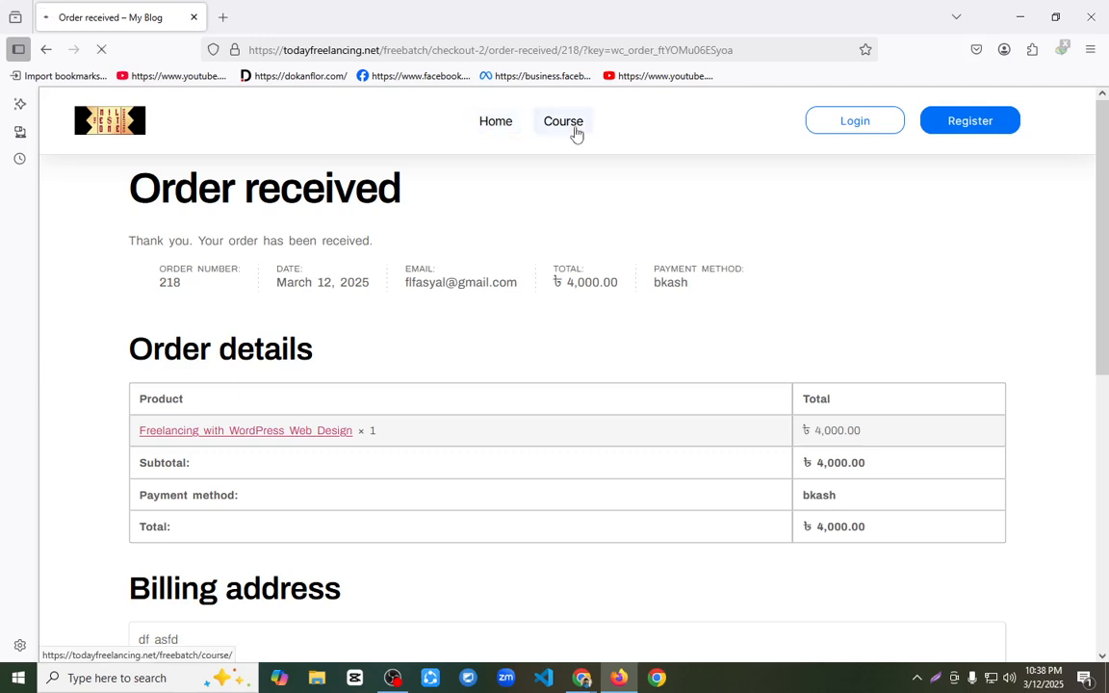
left_click(836, 129)
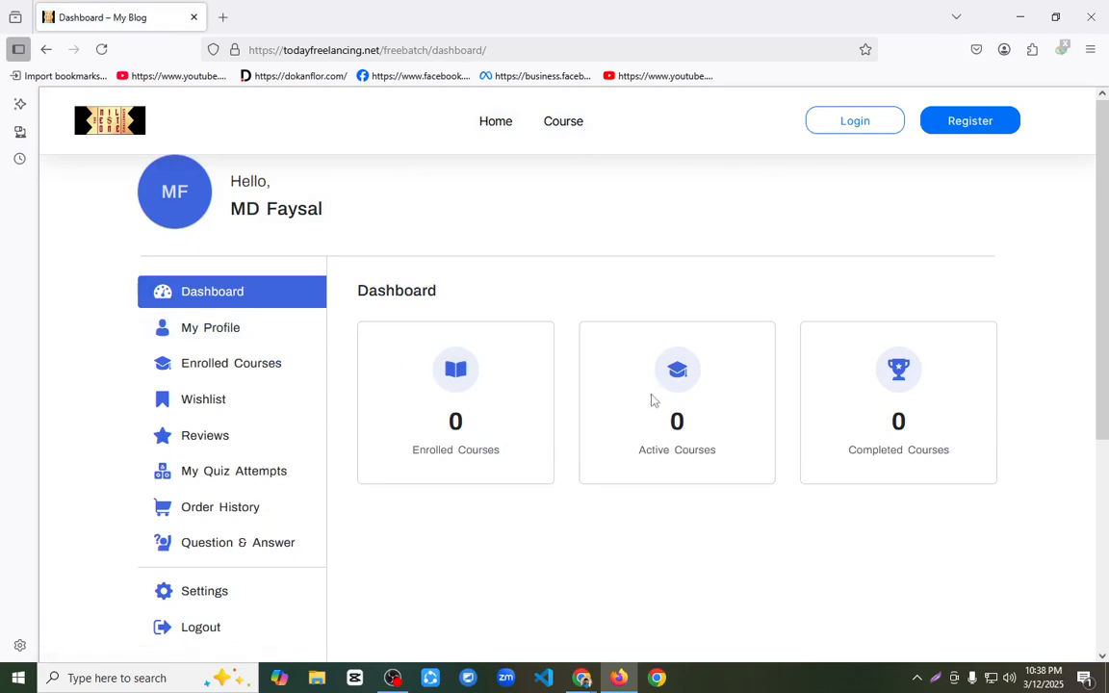
mouse_move(581, 676)
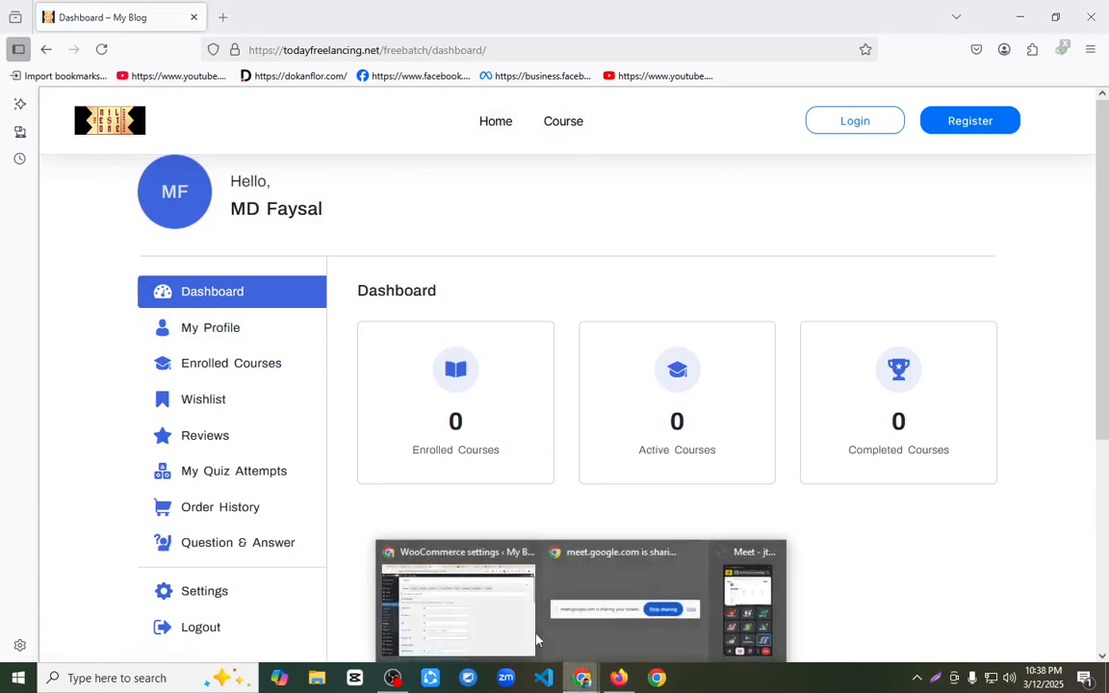
left_click(452, 607)
left_click(35, 343)
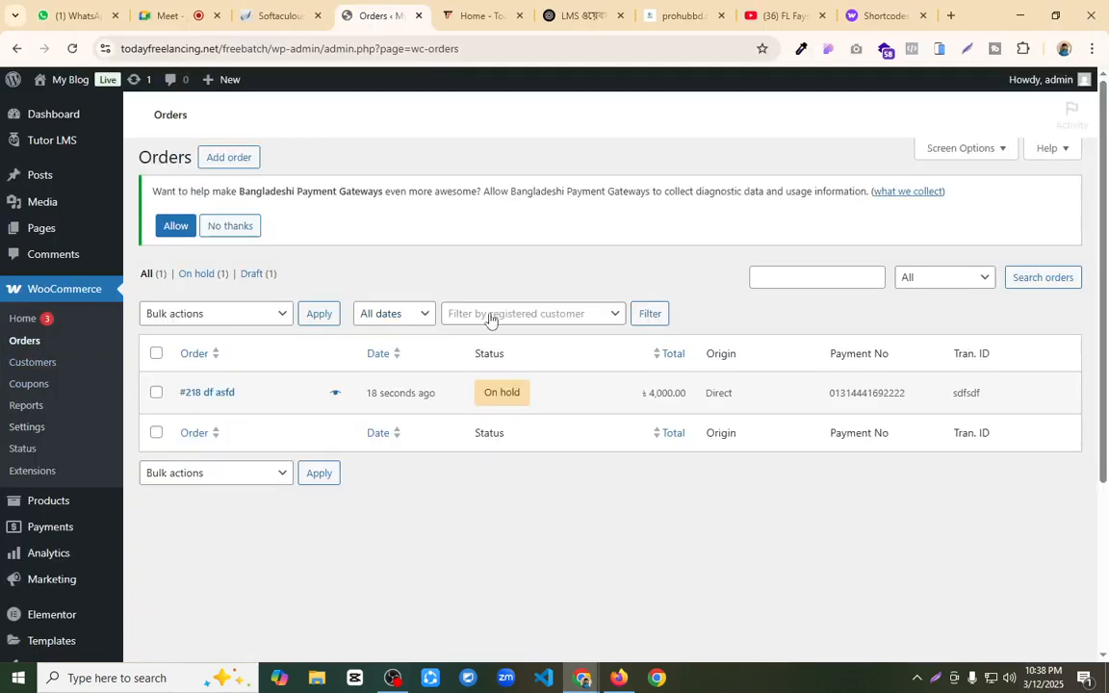
left_click(156, 423)
left_click(255, 353)
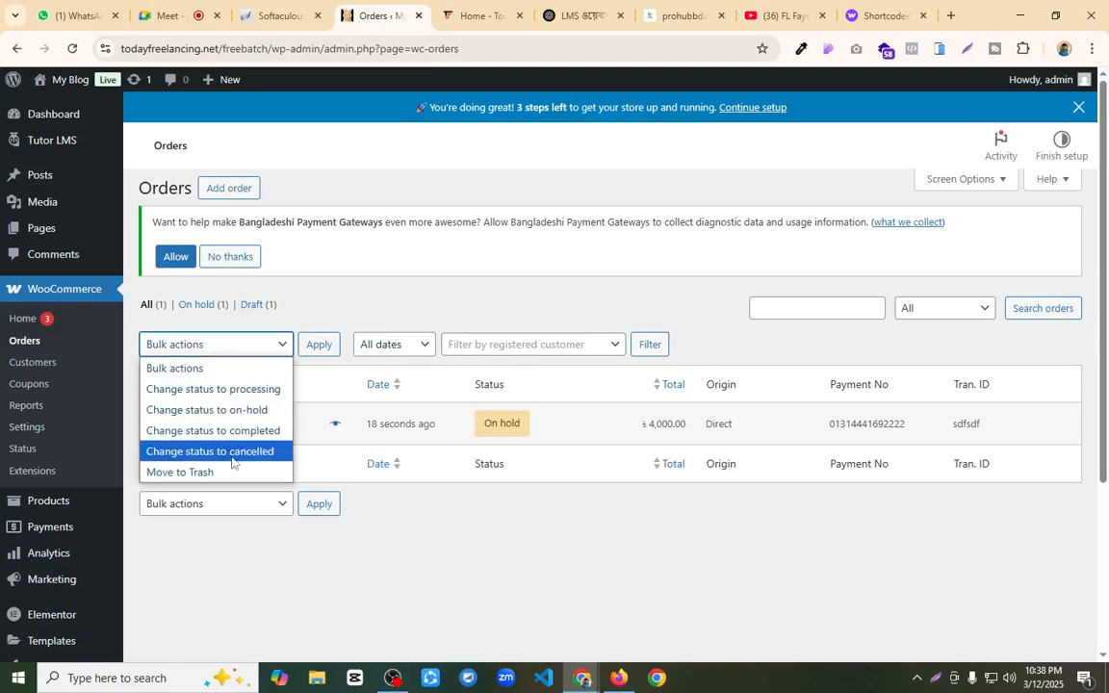
left_click(302, 564)
Step: Open the on-hold order, review its bkash payment details, and update its status to Completed
left_click(224, 424)
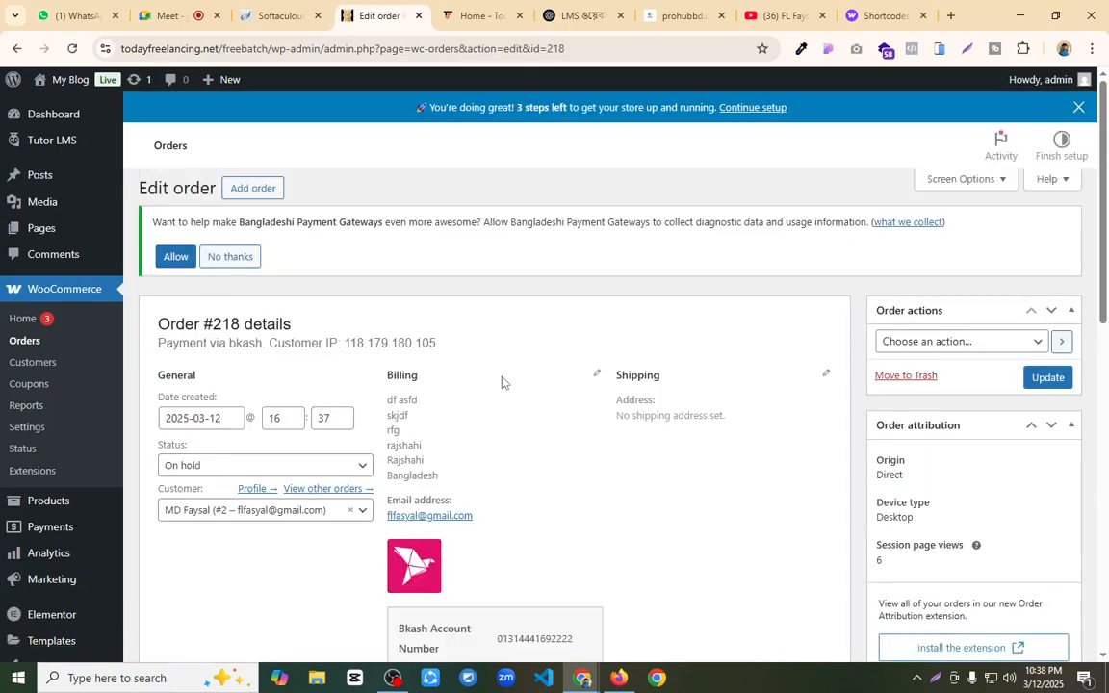
scroll(503, 389, "down", 4)
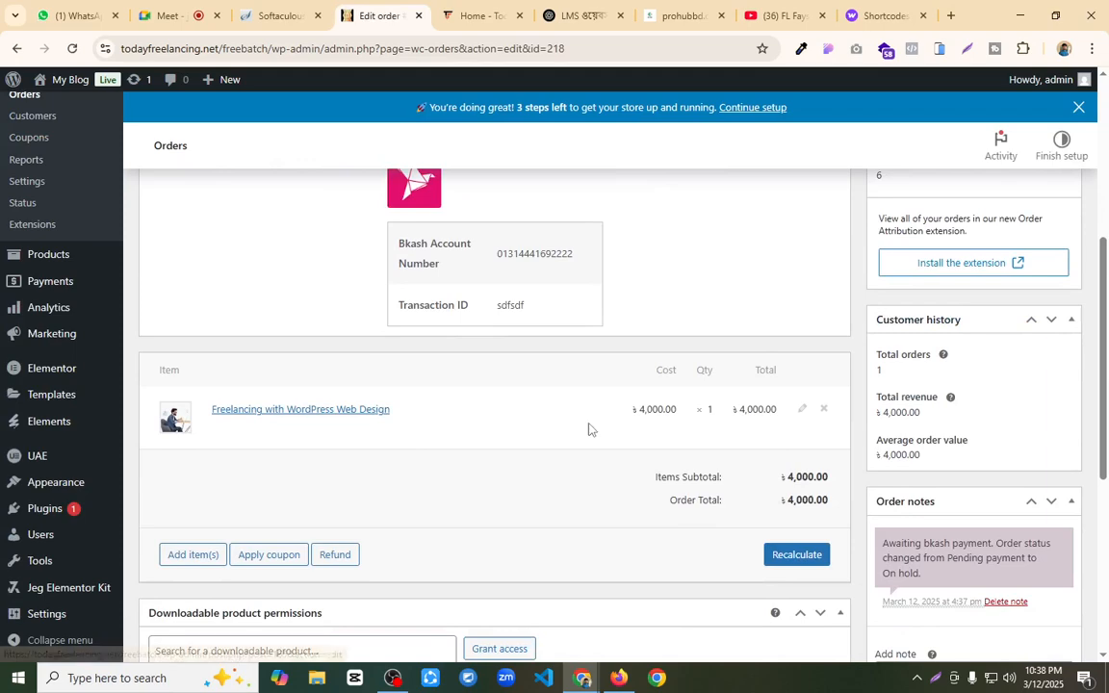
scroll(587, 428, "down", 2)
scroll(256, 459, "down", 2)
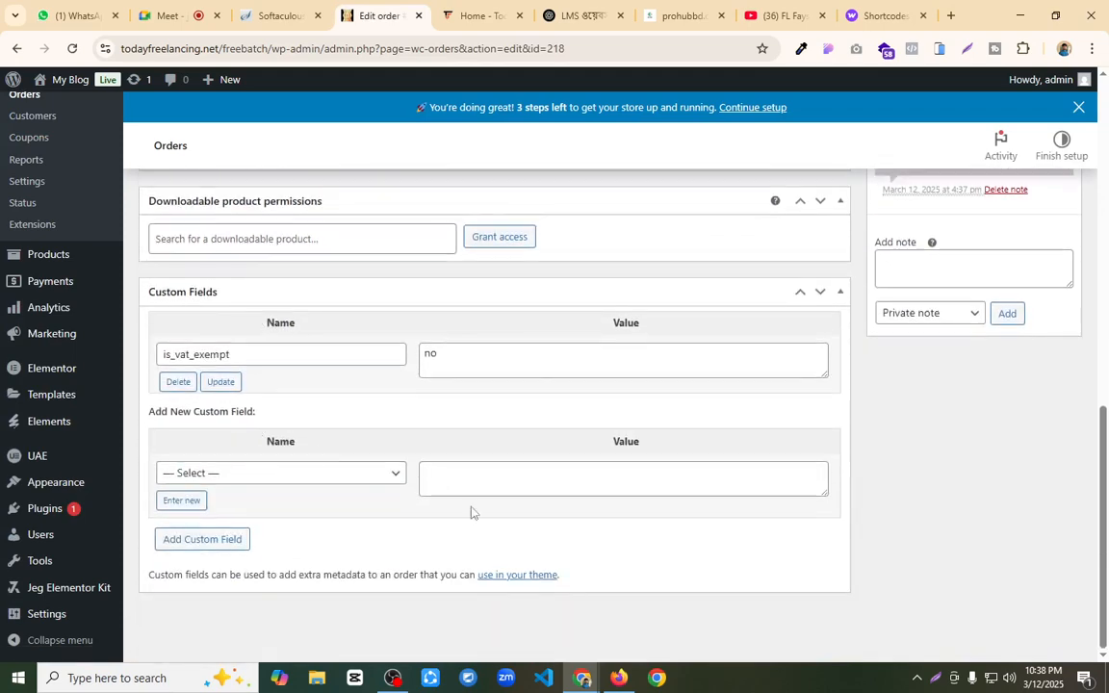
scroll(438, 486, "up", 3)
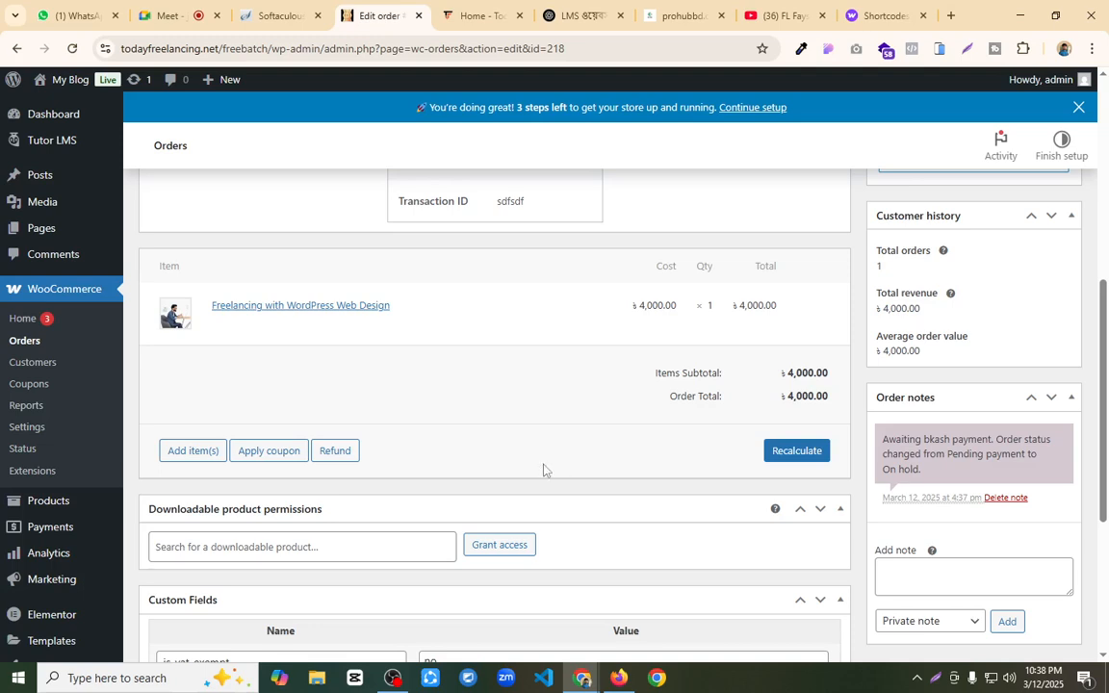
scroll(387, 394, "up", 2)
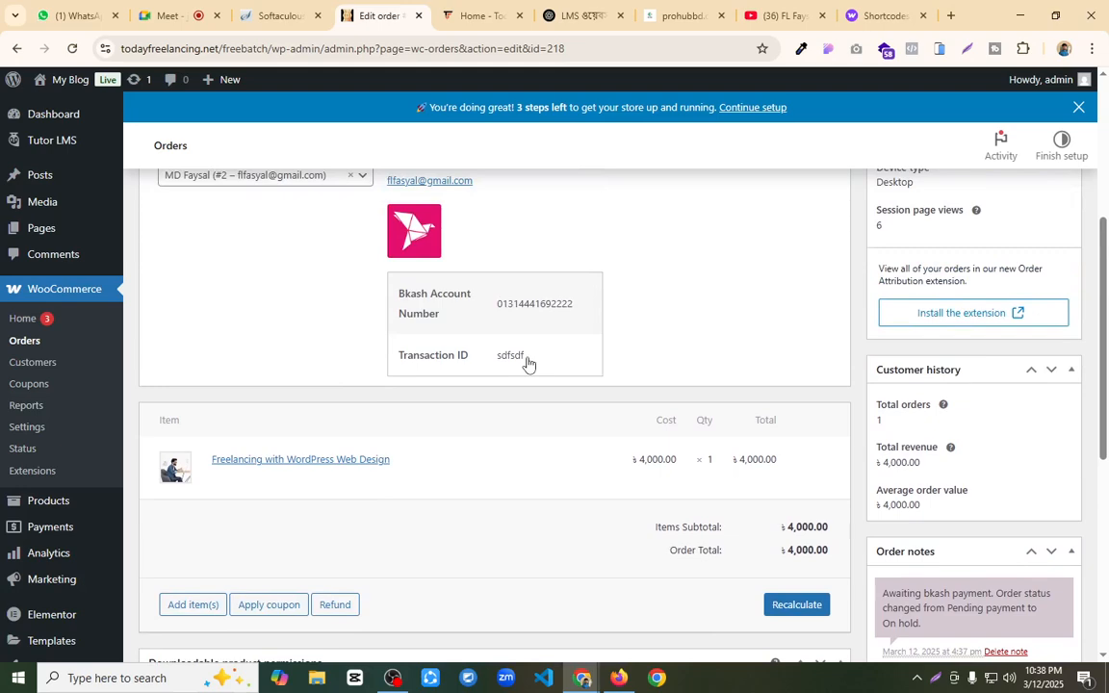
scroll(527, 364, "up", 3)
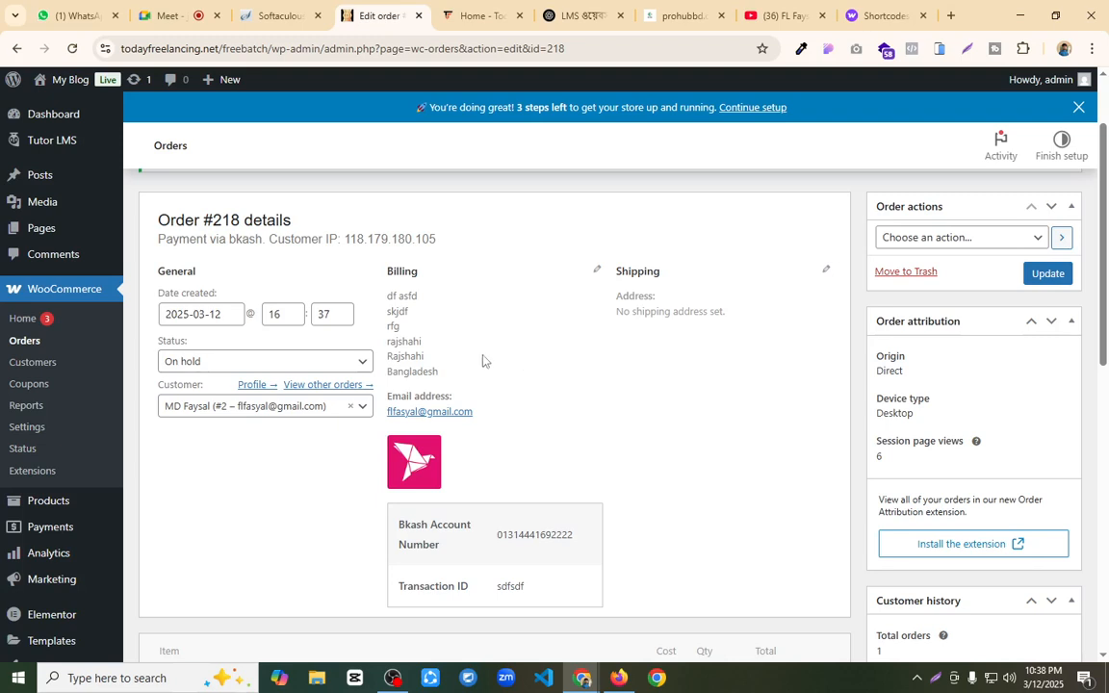
left_click(279, 364)
left_click(210, 465)
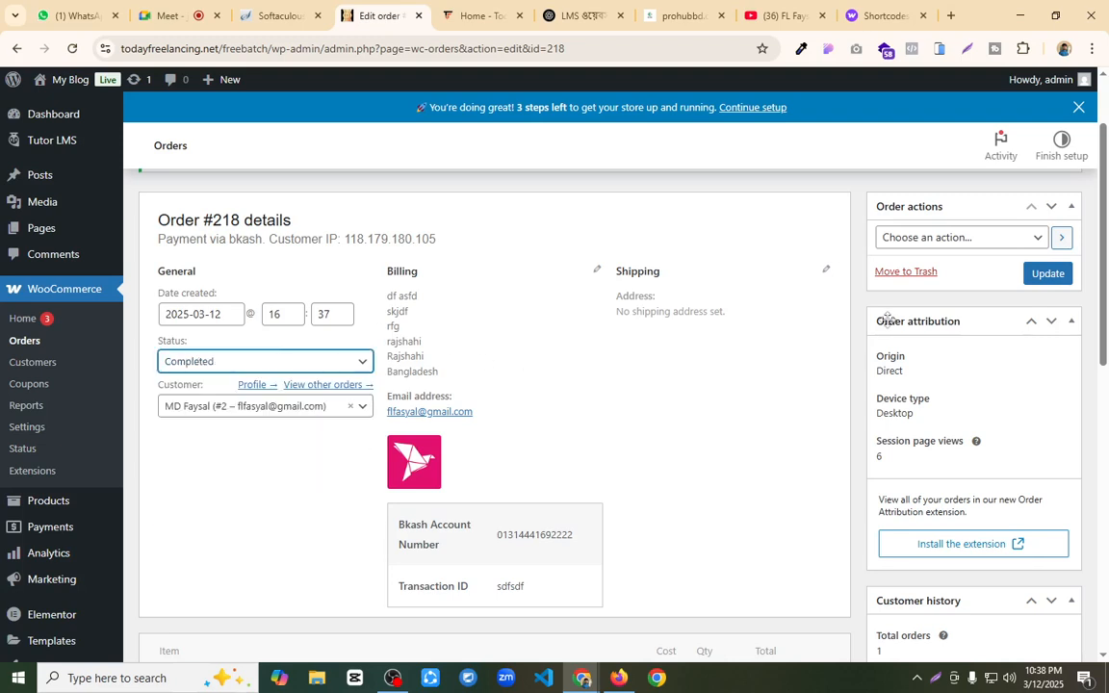
left_click(1065, 274)
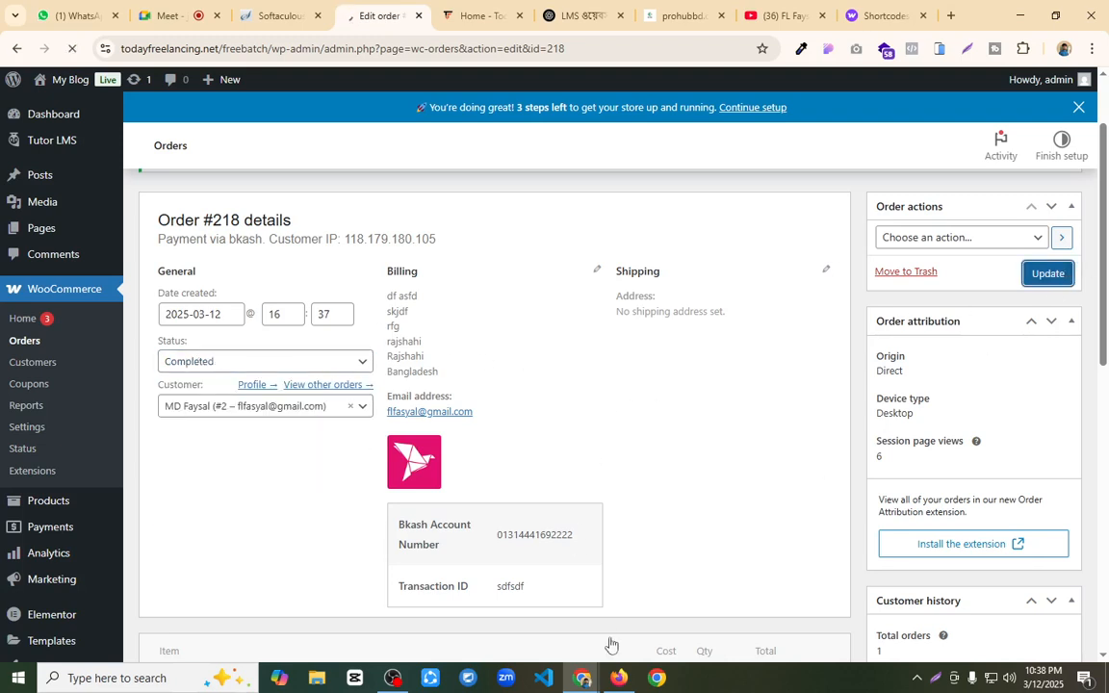
Step: Switch to Firefox, reload the student dashboard, and open the in-progress course Freelancing with WordPress Web Design
mouse_move(619, 683)
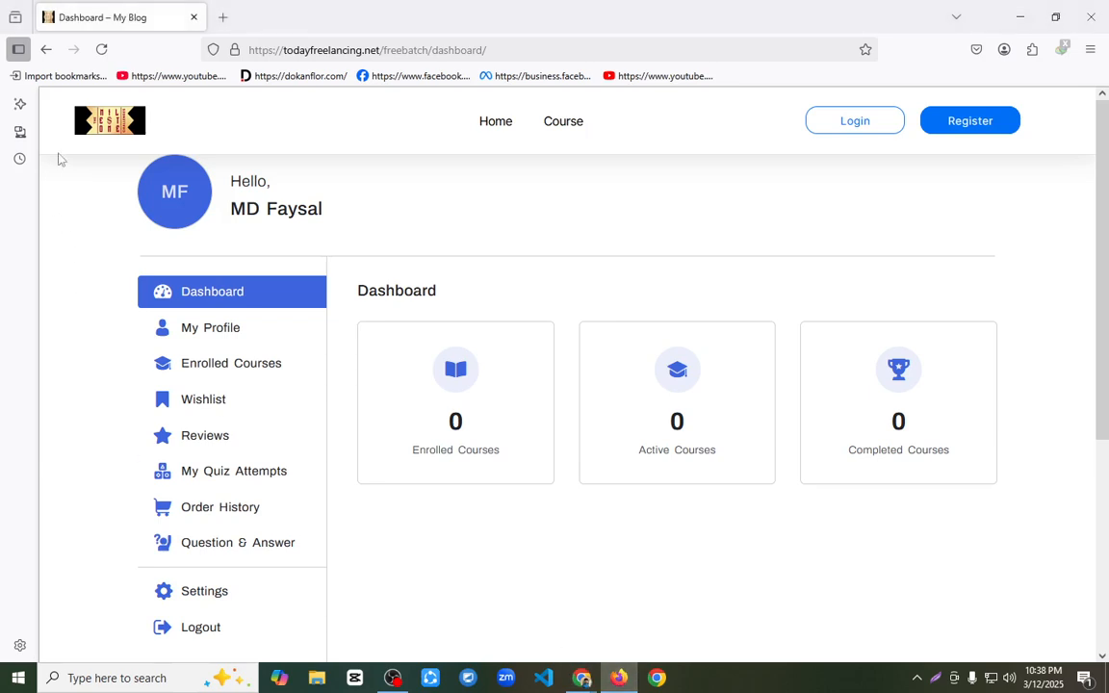
left_click(102, 49)
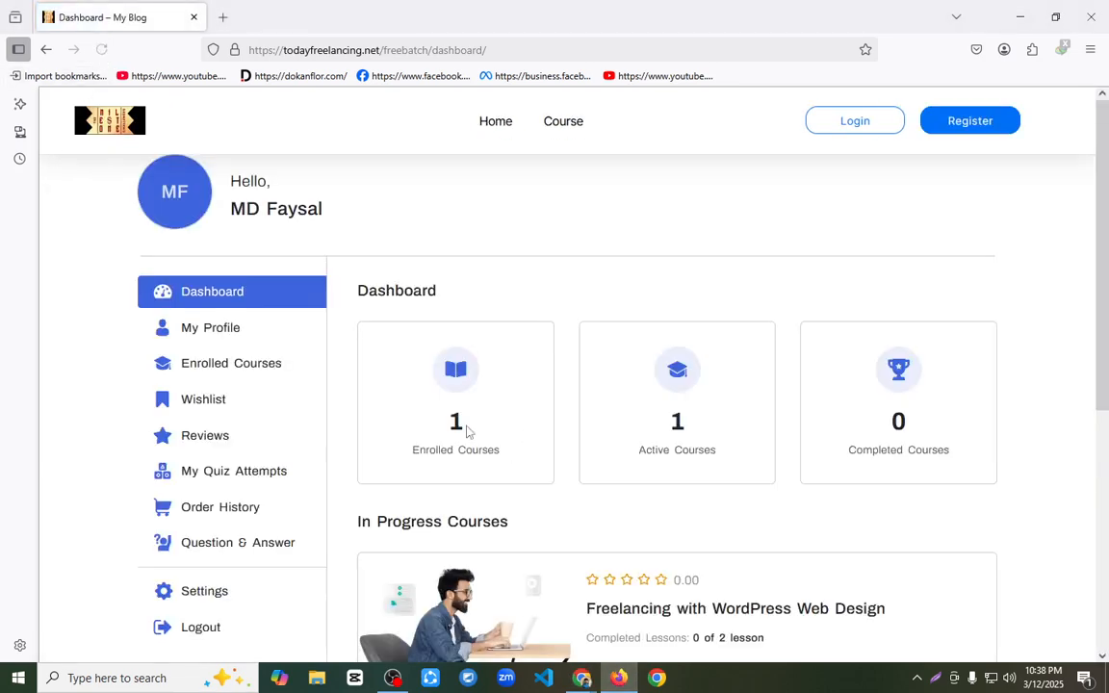
scroll(519, 395, "down", 3)
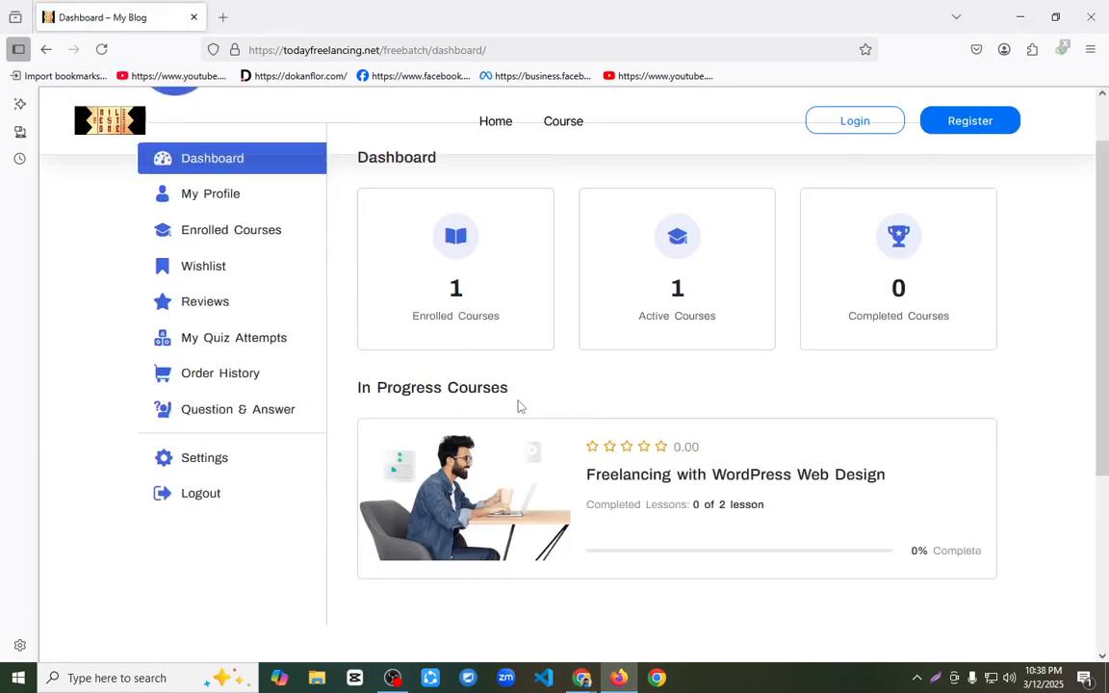
left_click(722, 385)
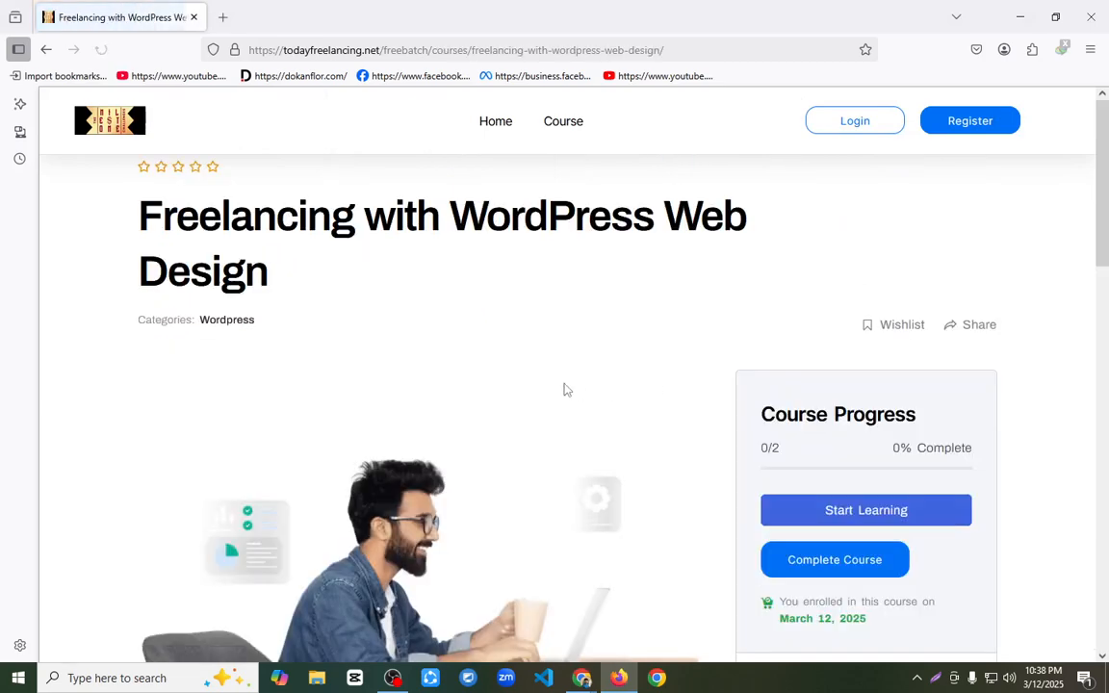
Step: Start learning the enrolled course and play the portfolio lesson's video in full screen
scroll(674, 366, "down", 4)
scroll(816, 285, "up", 2)
left_click(843, 287)
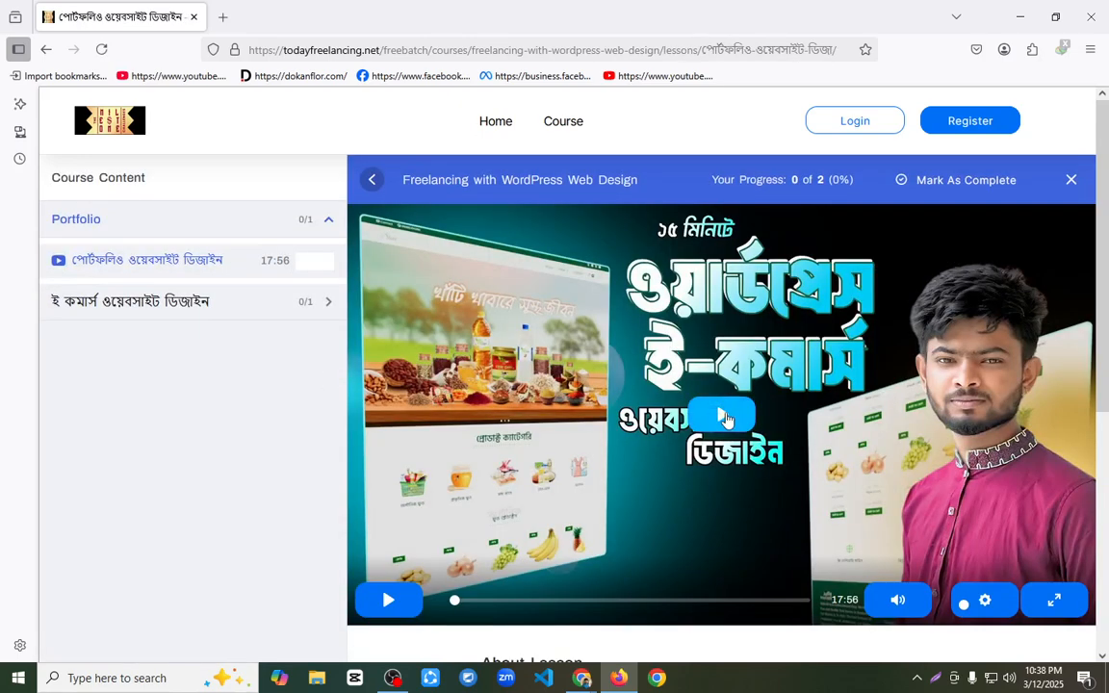
left_click(756, 372)
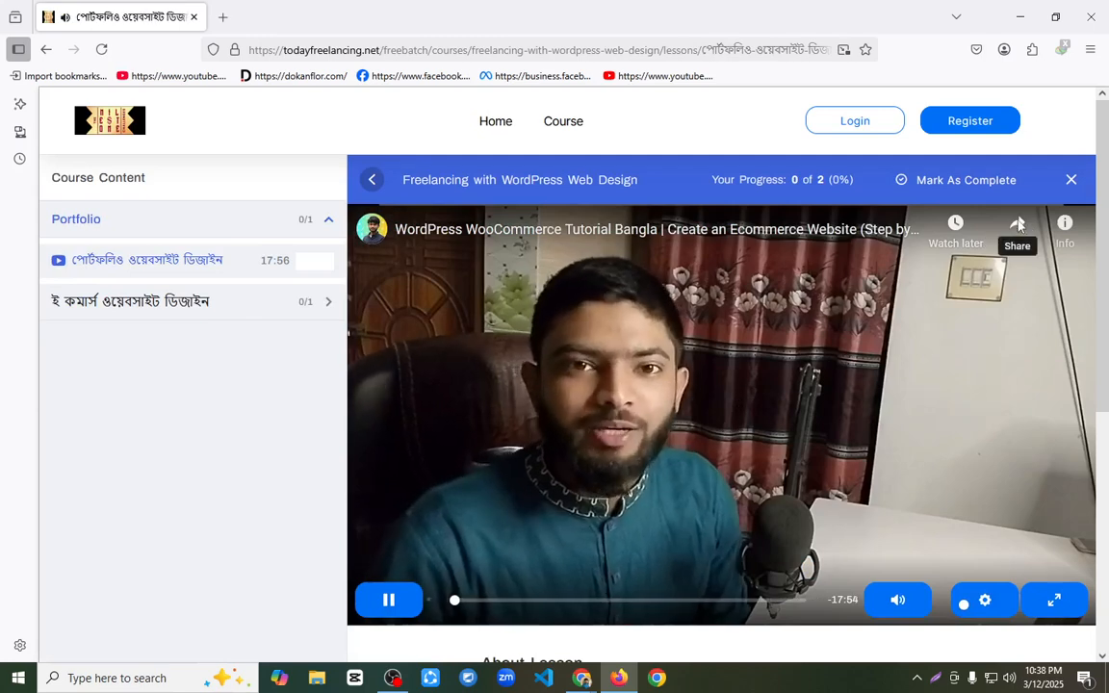
left_click(850, 345)
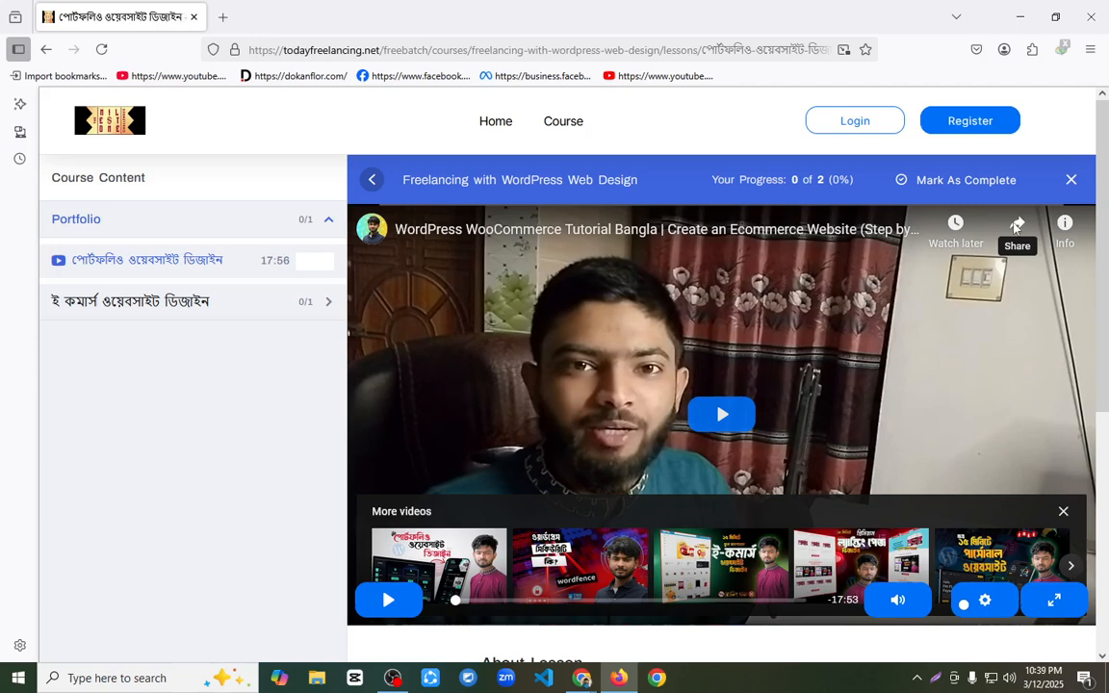
left_click(1015, 228)
double_click(855, 377)
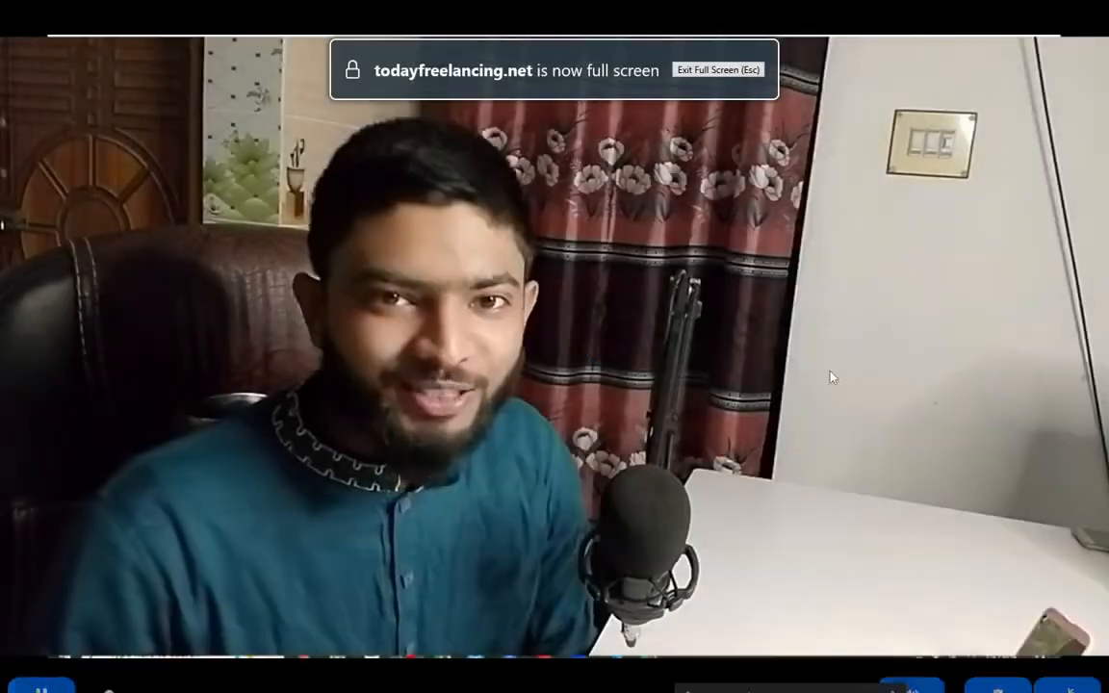
Step: Exit the full-screen lesson video, open the site's home page, and look over its header and featured classes
key("Escape")
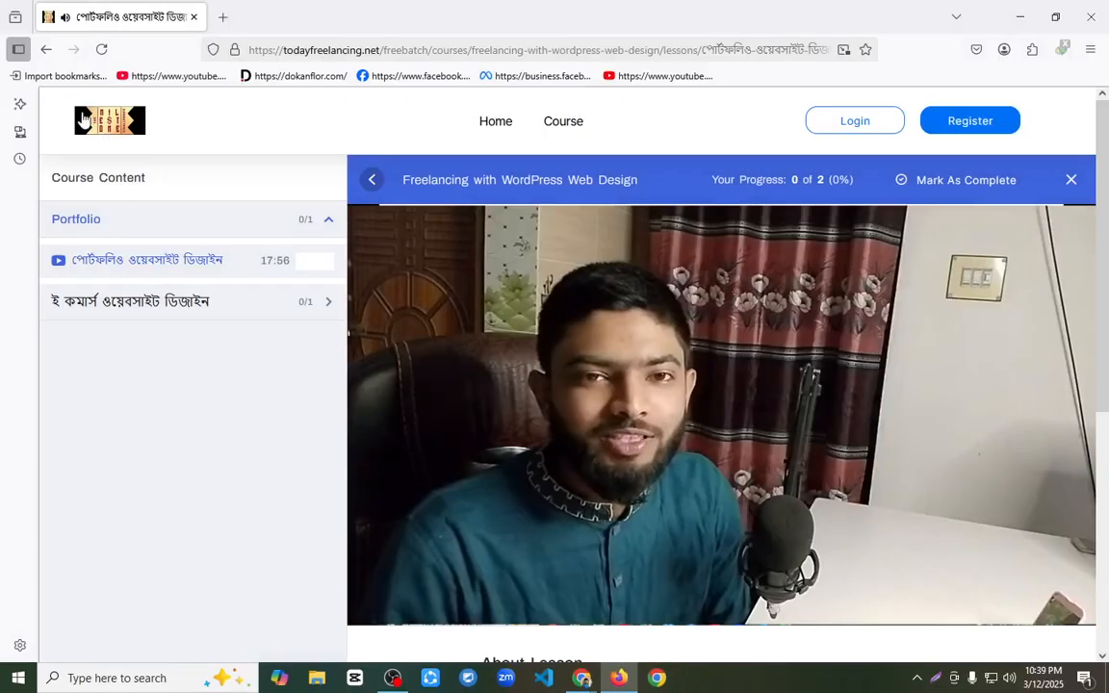
left_click(495, 123)
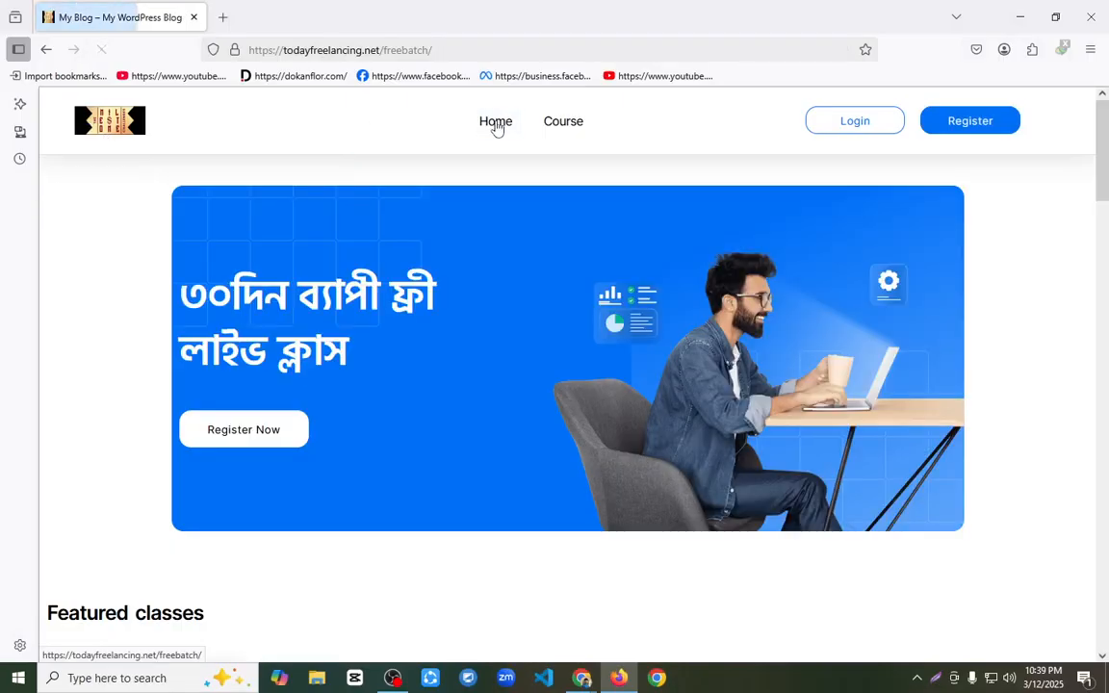
scroll(457, 332, "down", 8)
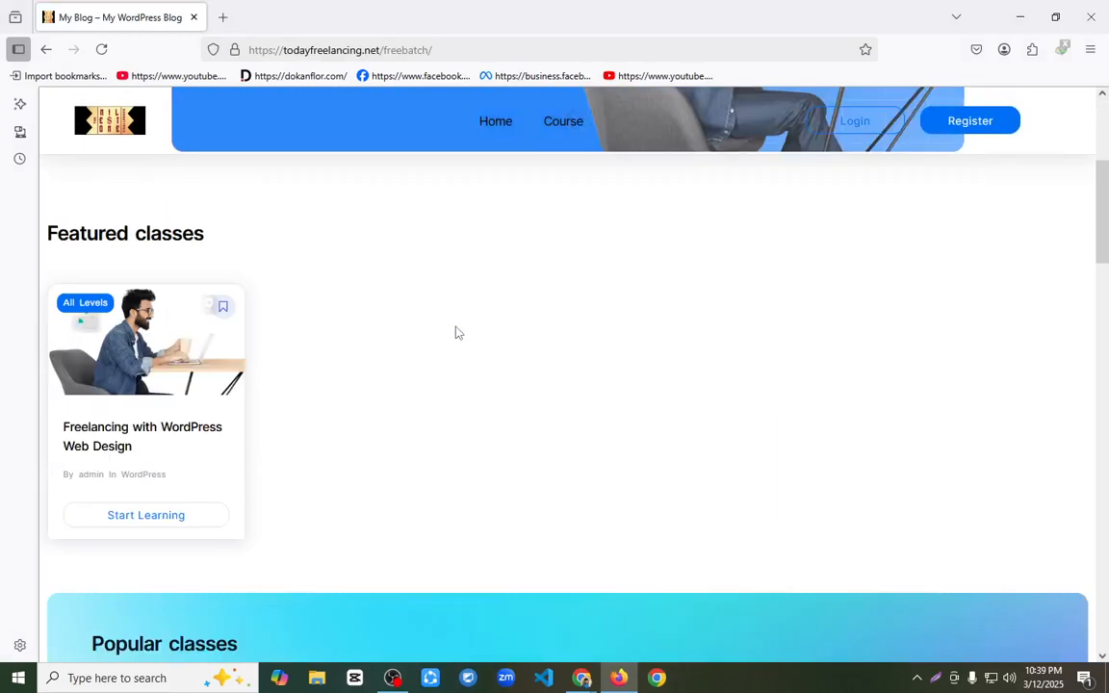
scroll(457, 333, "up", 8)
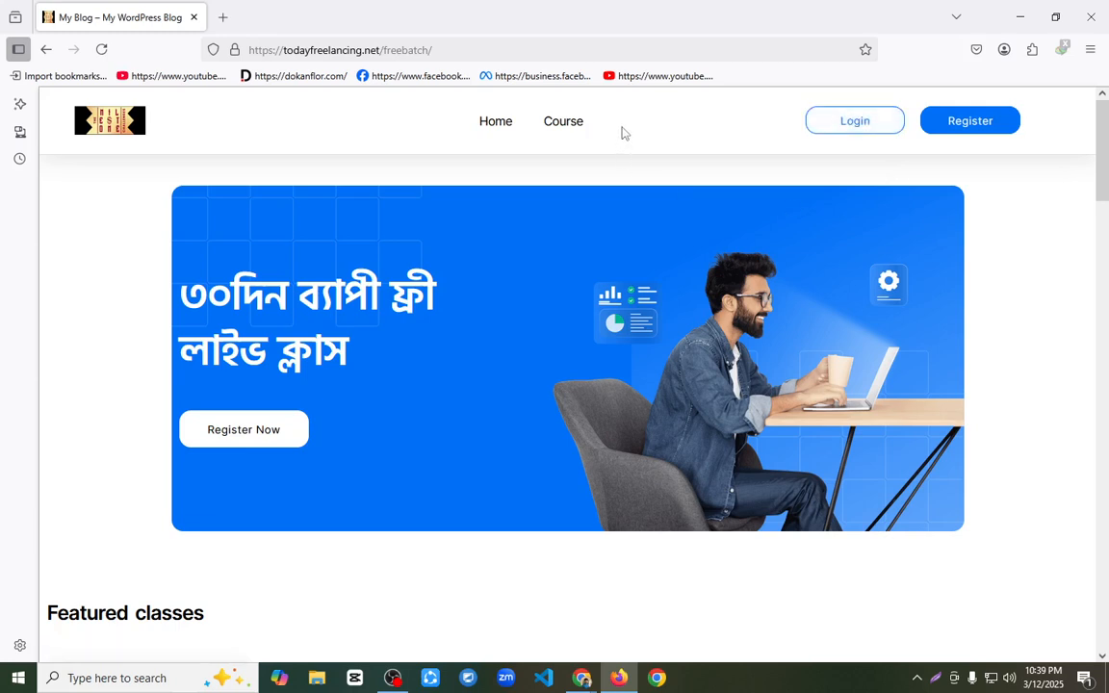
Step: Switch to Chrome, open the site's front end in a new tab, and open its header template in Elementor
mouse_move(581, 676)
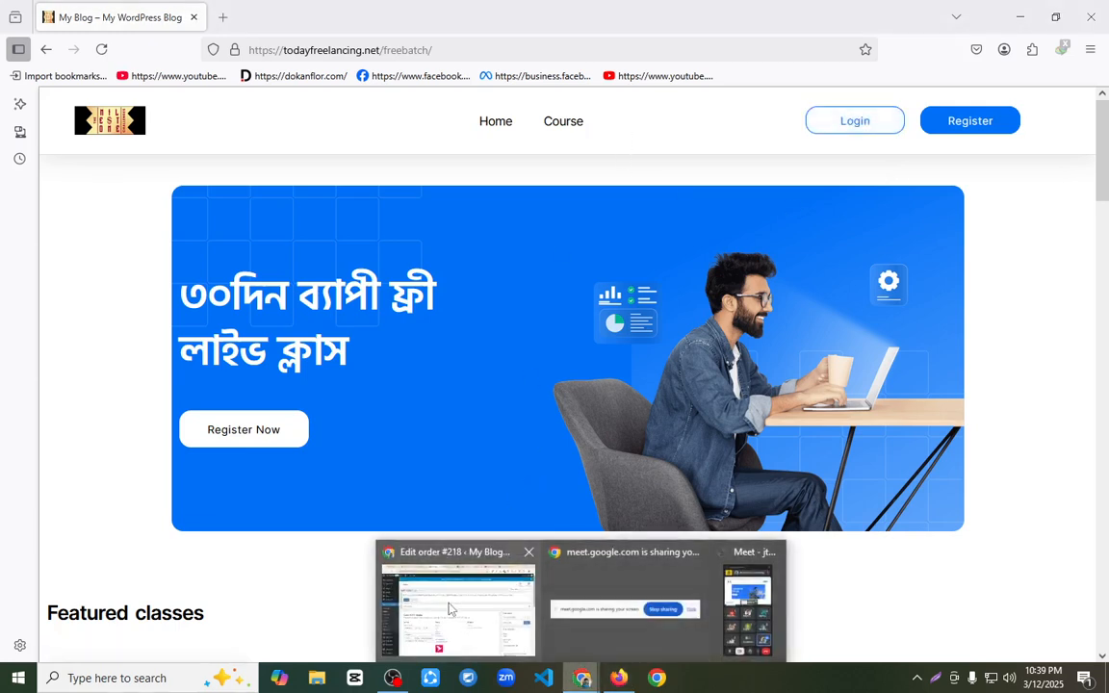
left_click(443, 608)
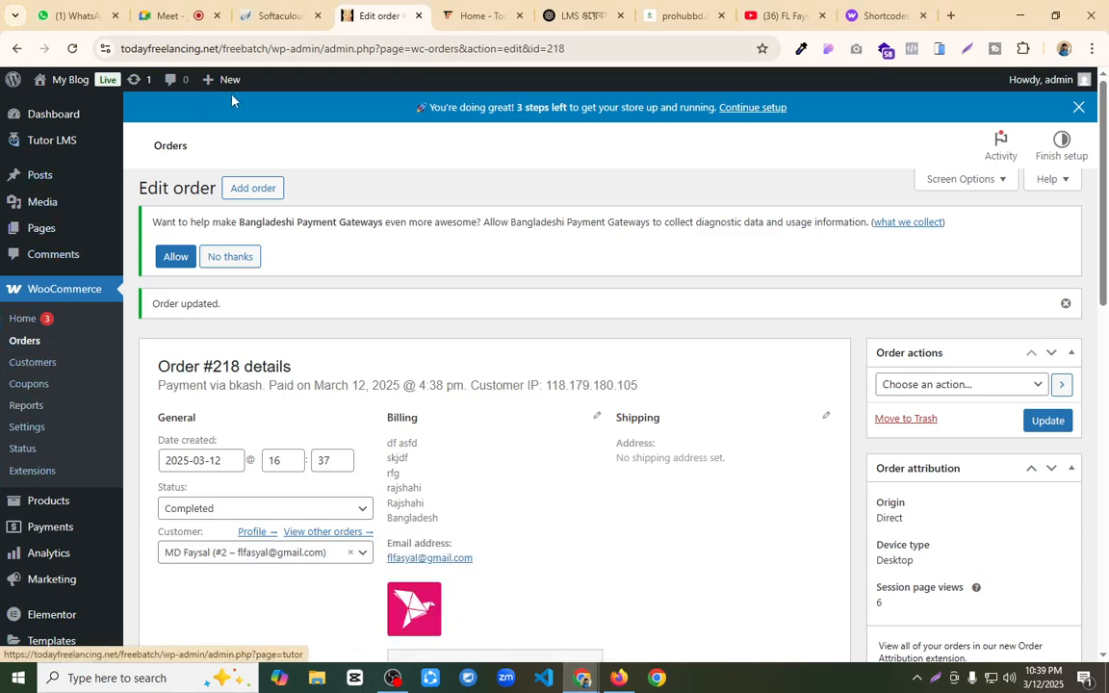
left_click(464, 15)
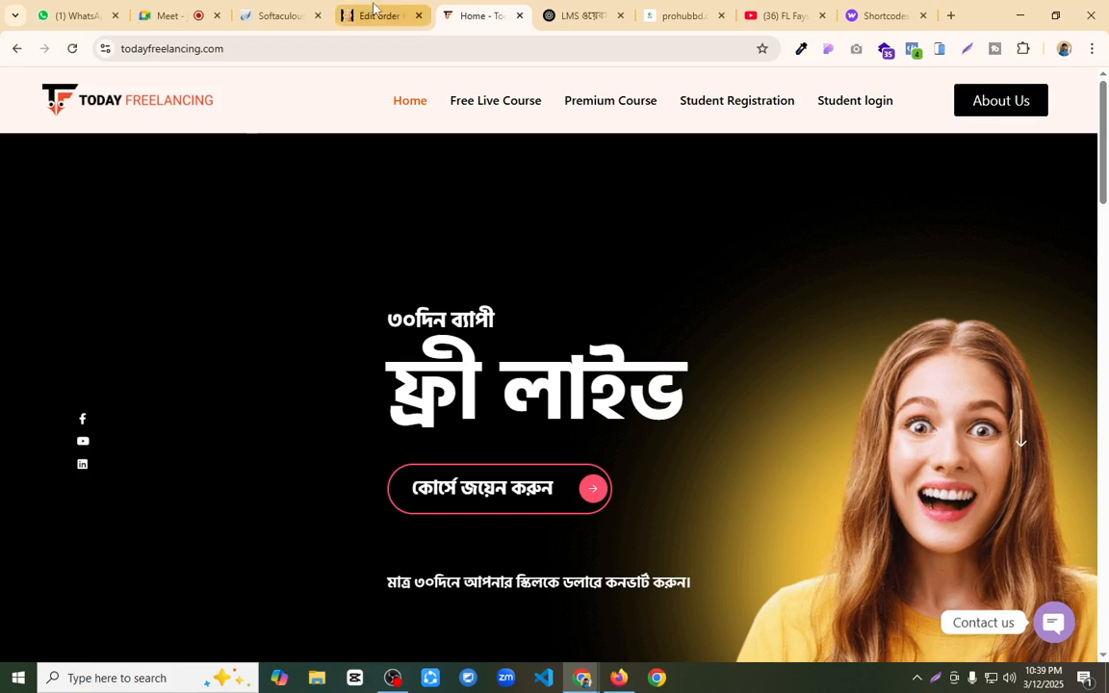
left_click(407, 10)
mouse_move(68, 82)
left_click(60, 108)
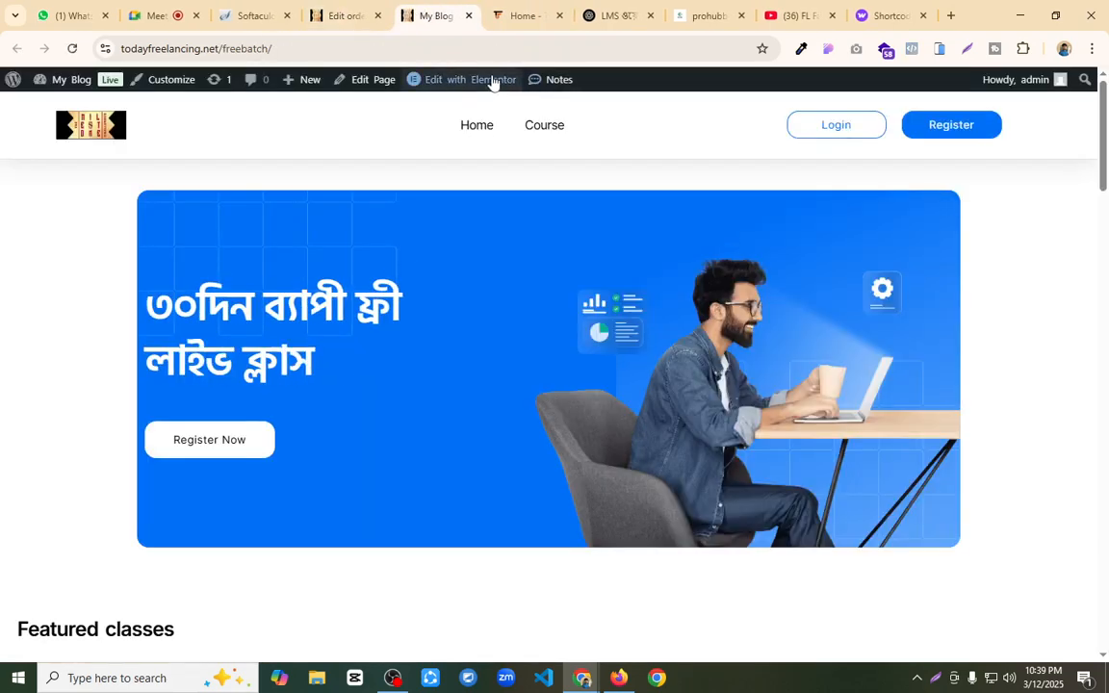
mouse_move(485, 83)
left_click(435, 113)
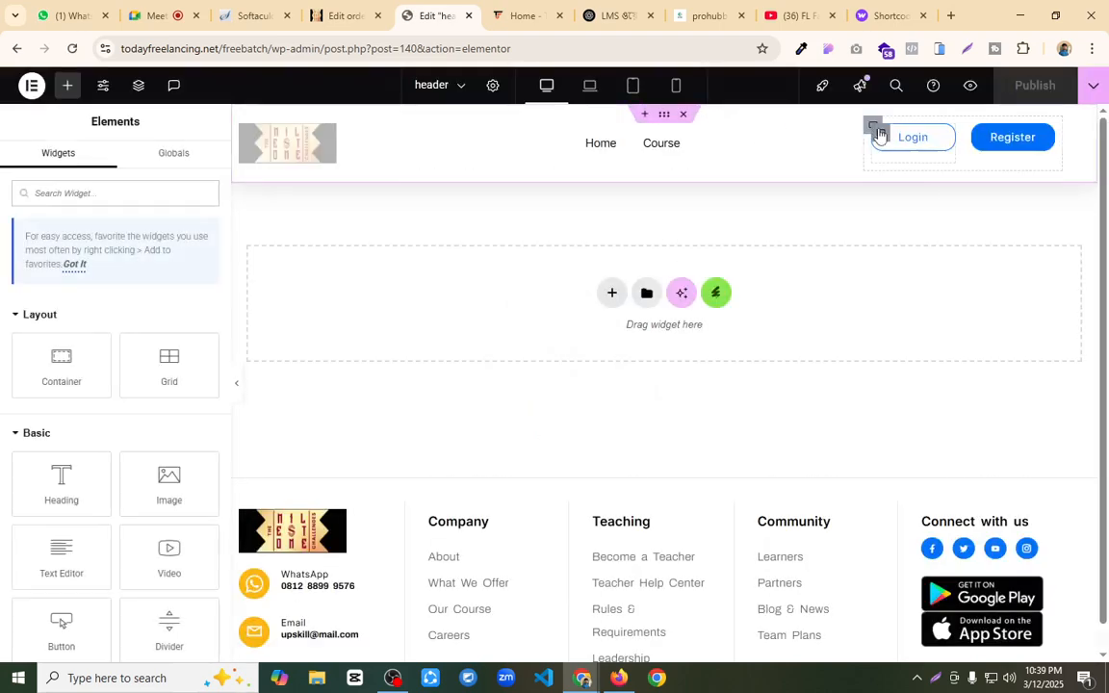
Step: Delete the header's Login and Register button container, center-justify the remaining header content, and publish the template
right_click(872, 127)
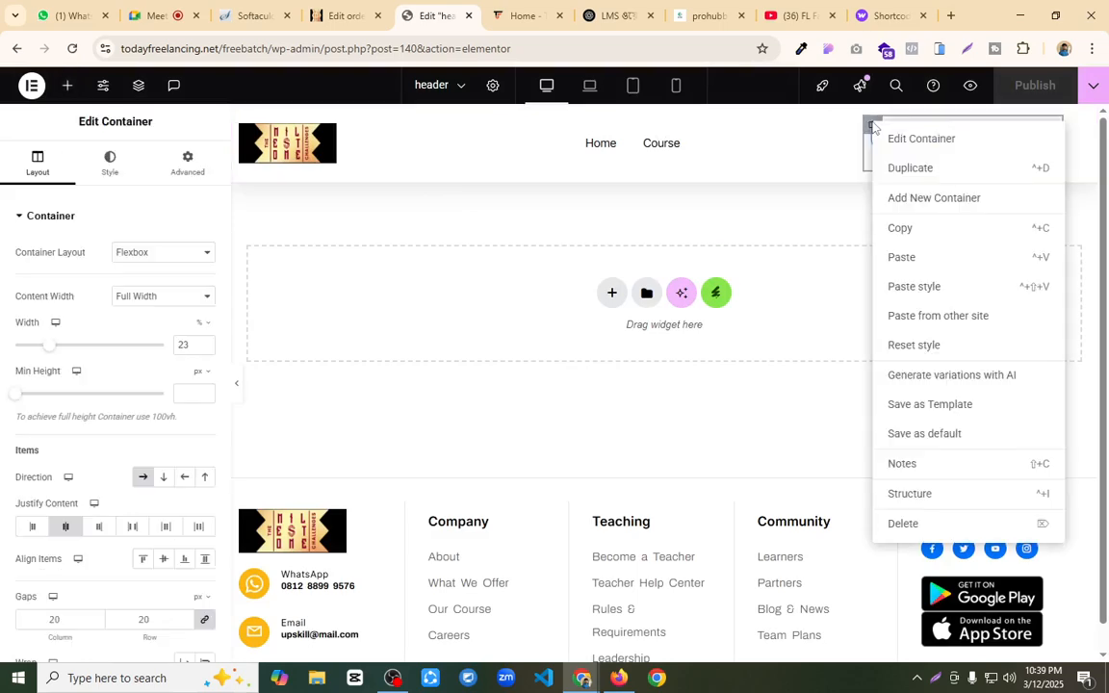
left_click(908, 525)
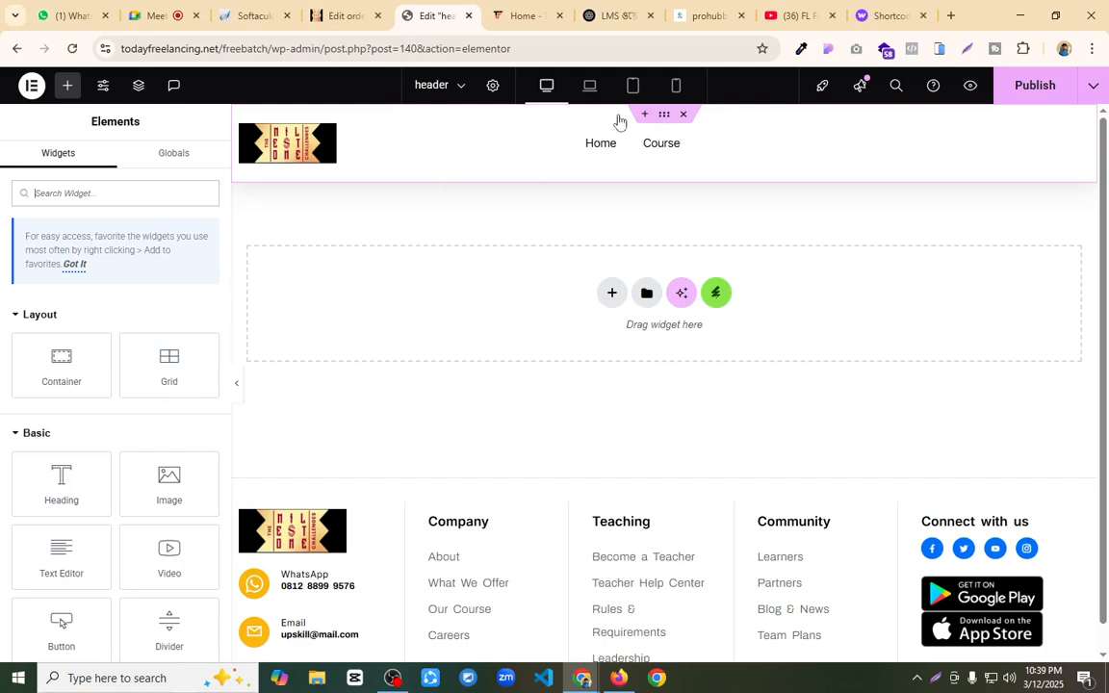
left_click(664, 114)
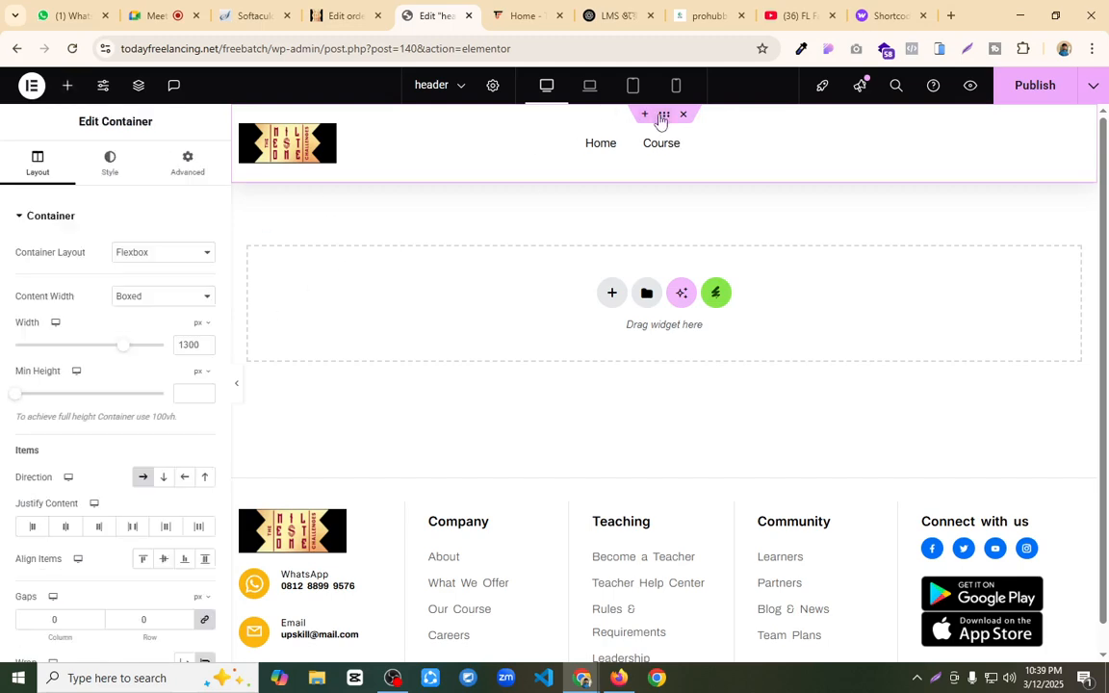
left_click(66, 526)
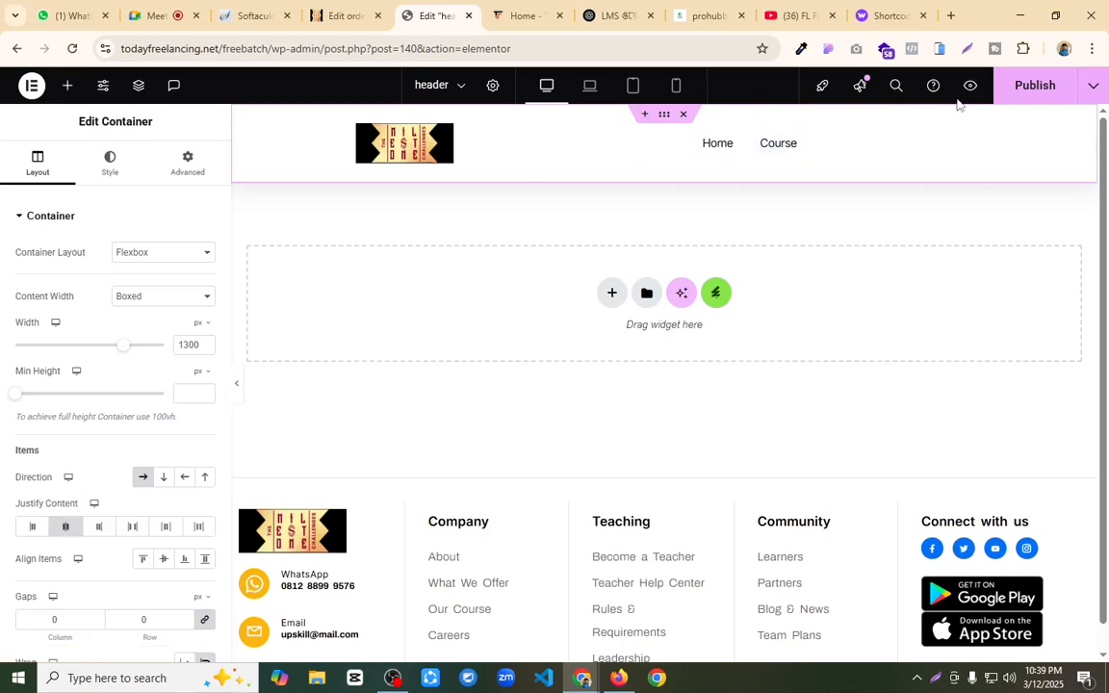
left_click(1015, 96)
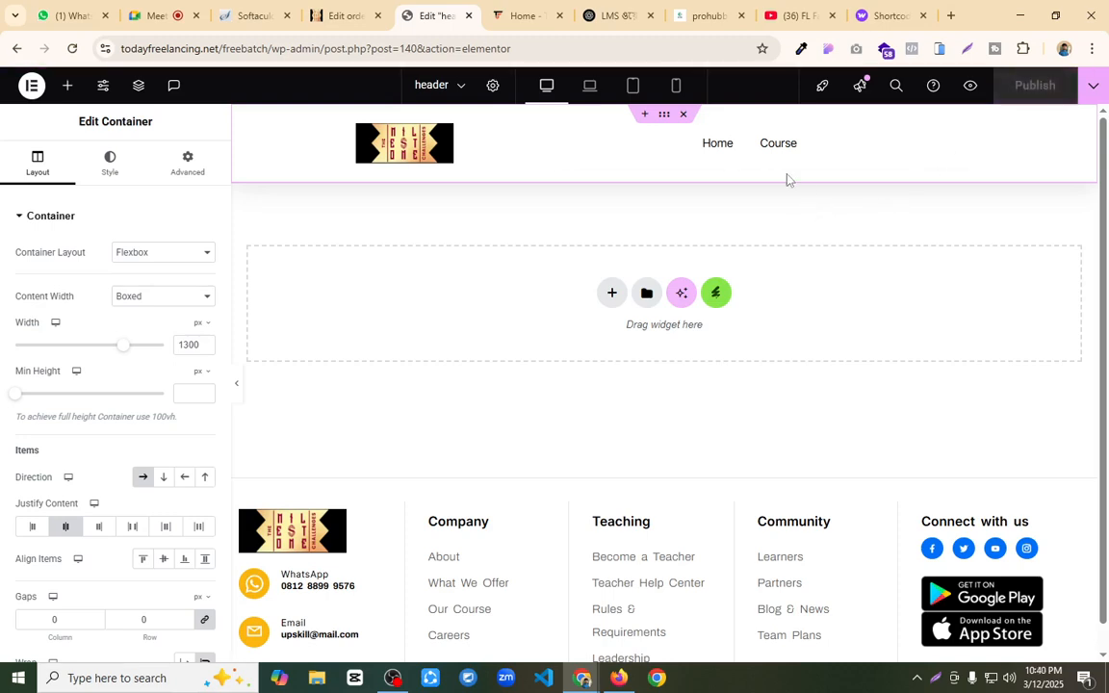
Step: Return to the WordPress admin order page and open the site's menu editor
left_click(345, 15)
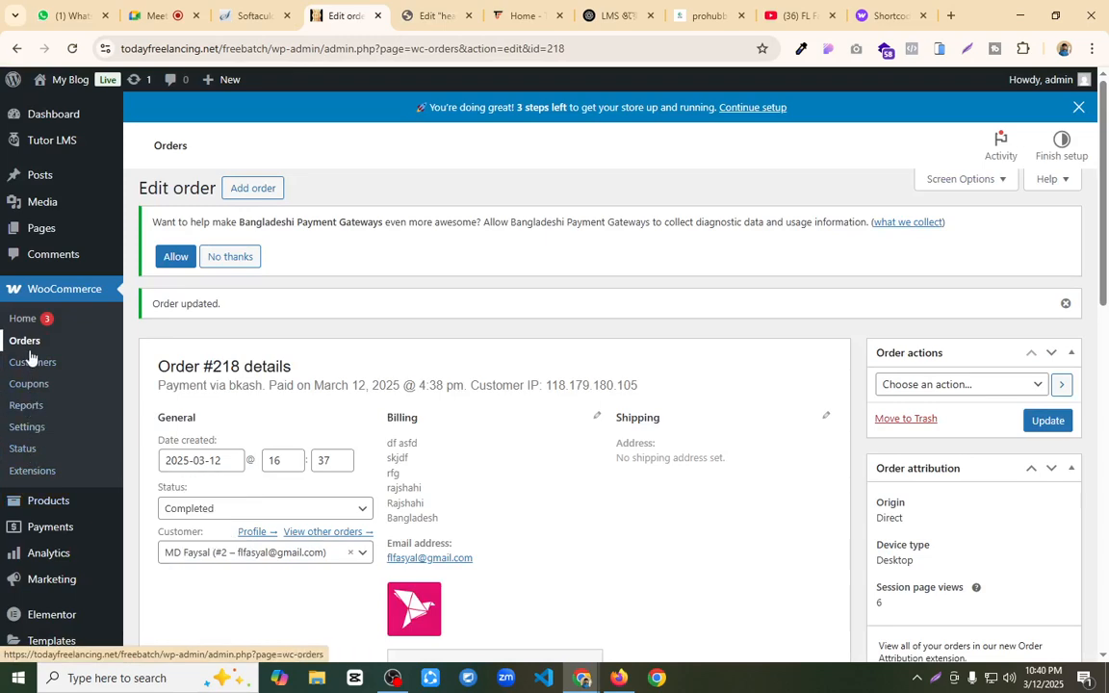
scroll(30, 357, "down", 2)
mouse_move(48, 497)
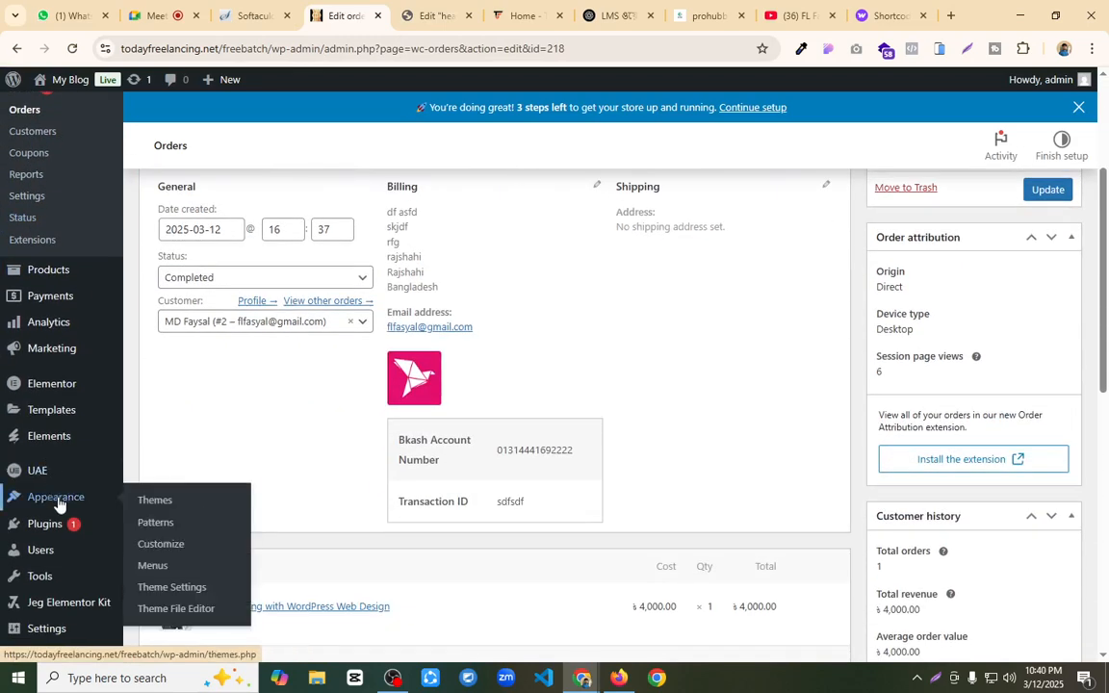
left_click(153, 566)
scroll(518, 416, "down", 3)
scroll(518, 417, "down", 2)
Step: Try to include the Dashboard and Student Registration pages in Main Menu by selecting them and saving the menu
left_click(244, 116)
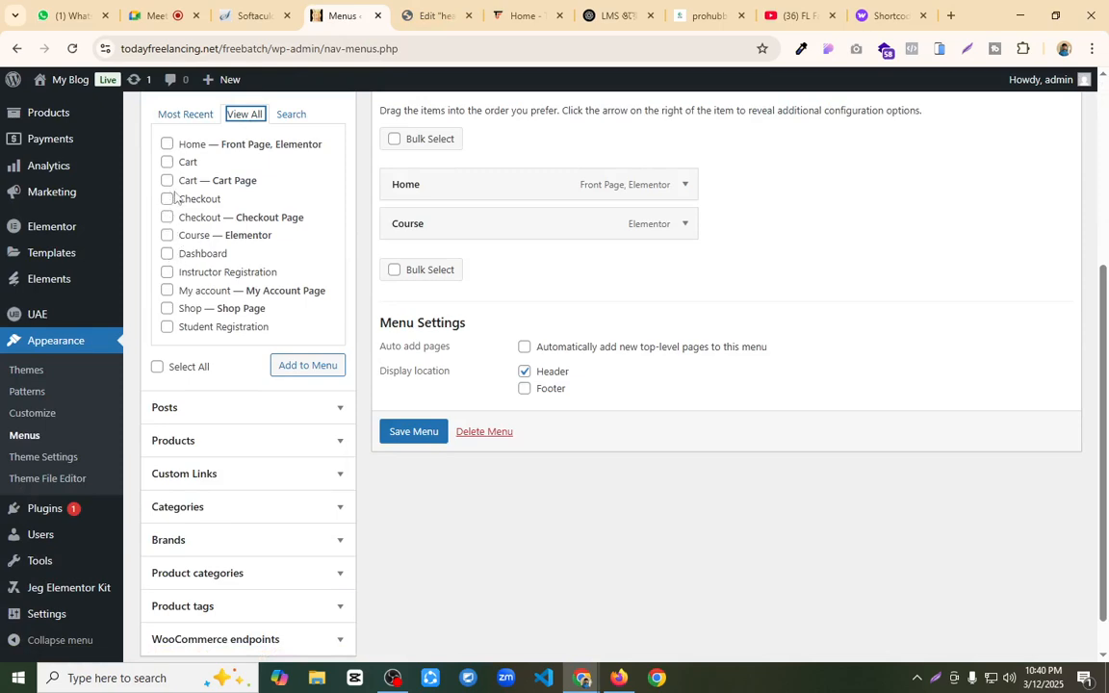
left_click(167, 255)
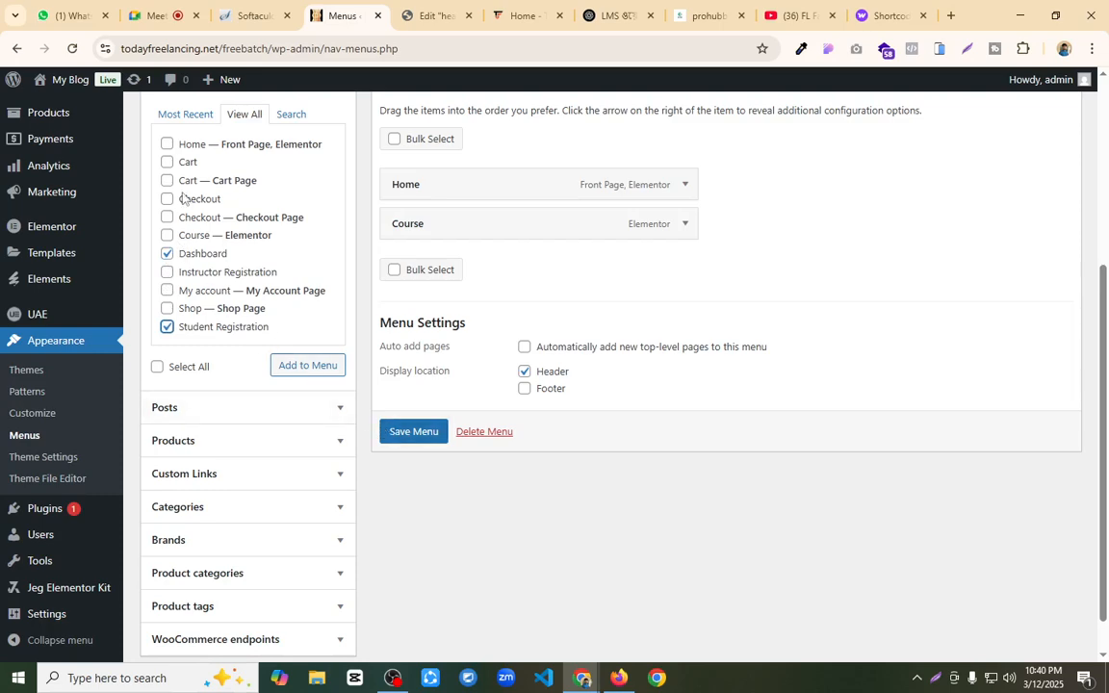
left_click(417, 437)
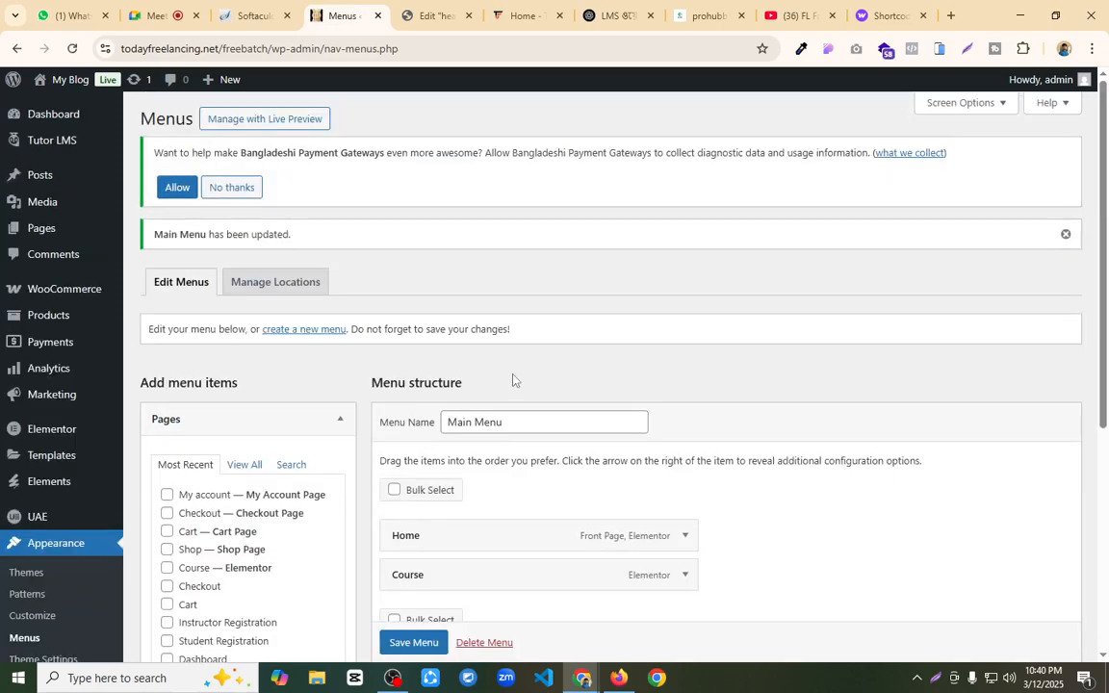
Step: Add the Student Registration and Dashboard pages to Main Menu
scroll(512, 378, "down", 3)
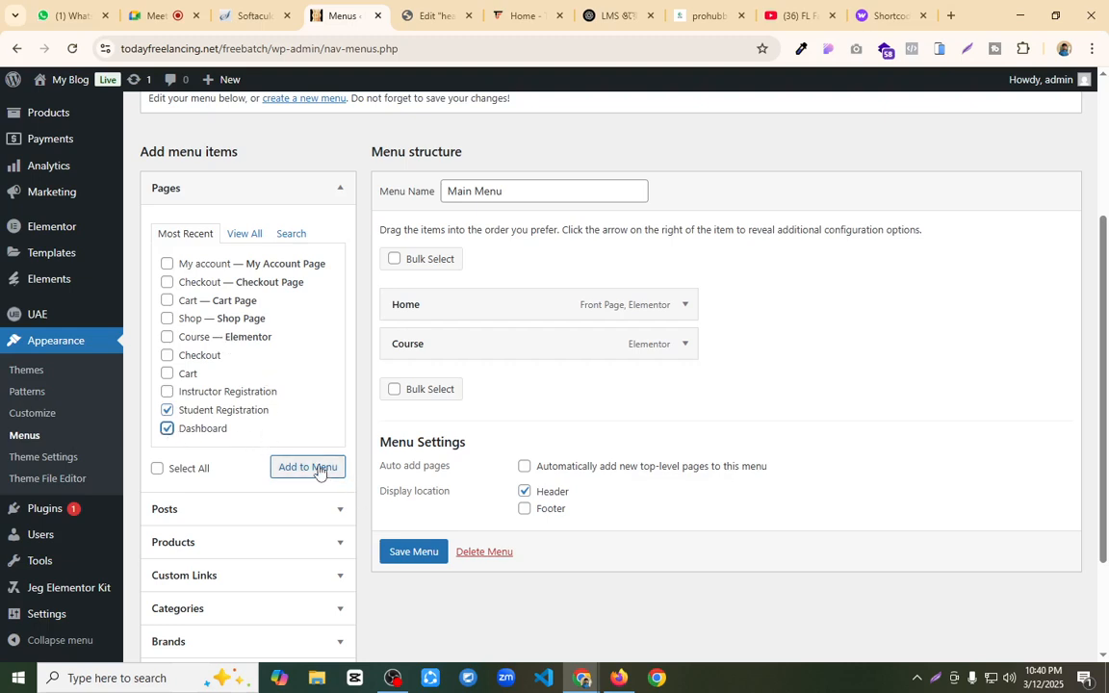
left_click(289, 467)
mouse_move(483, 412)
left_mouse_down()
mouse_move(480, 423)
mouse_move(485, 354)
mouse_move(482, 438)
mouse_move(487, 430)
left_mouse_up()
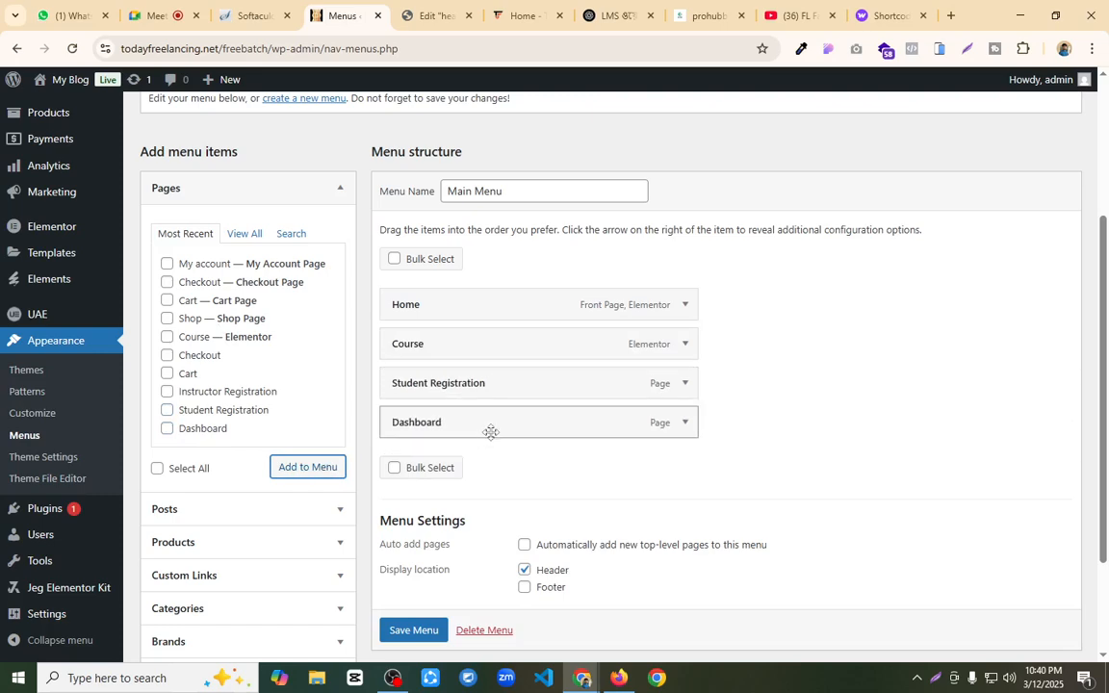
Step: Set the Dashboard menu item's navigation label to Login, place it above Student Registration, and save the menu
left_click(686, 423)
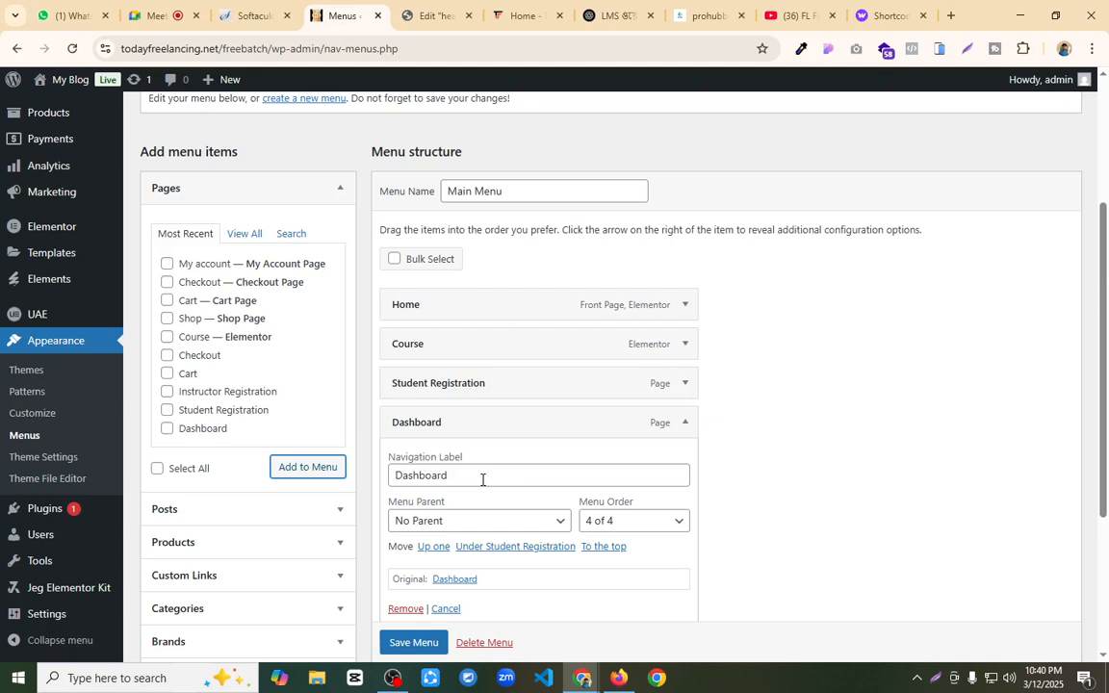
left_click_drag(482, 477, 390, 475)
type("Login")
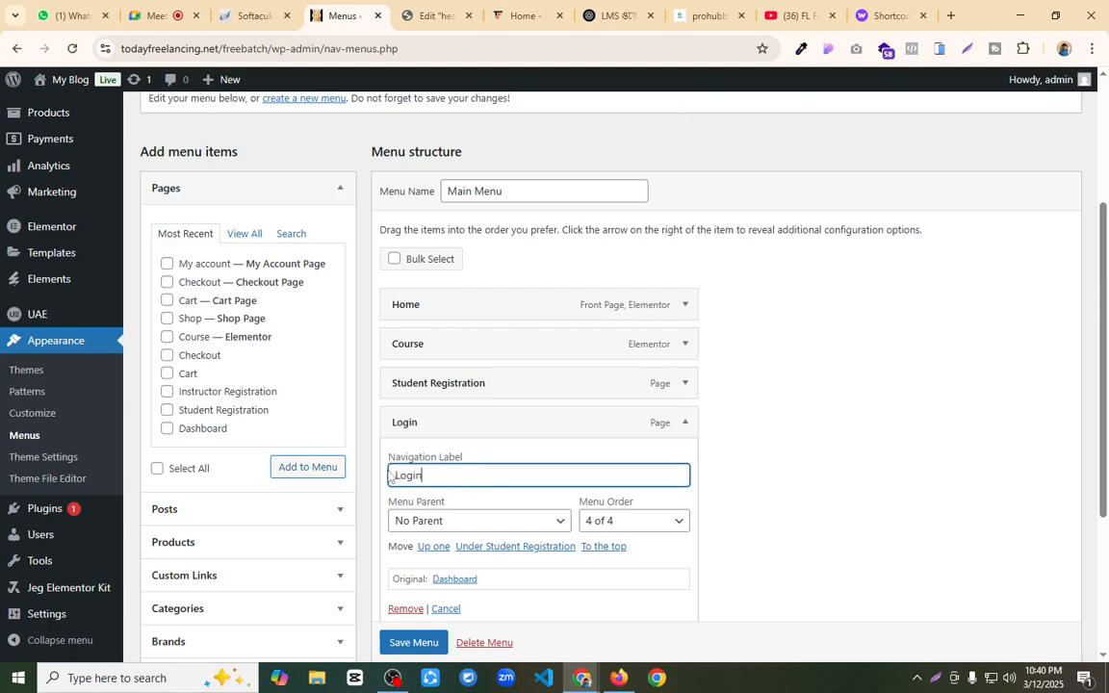
left_click(683, 424)
left_click_drag(537, 389, 553, 432)
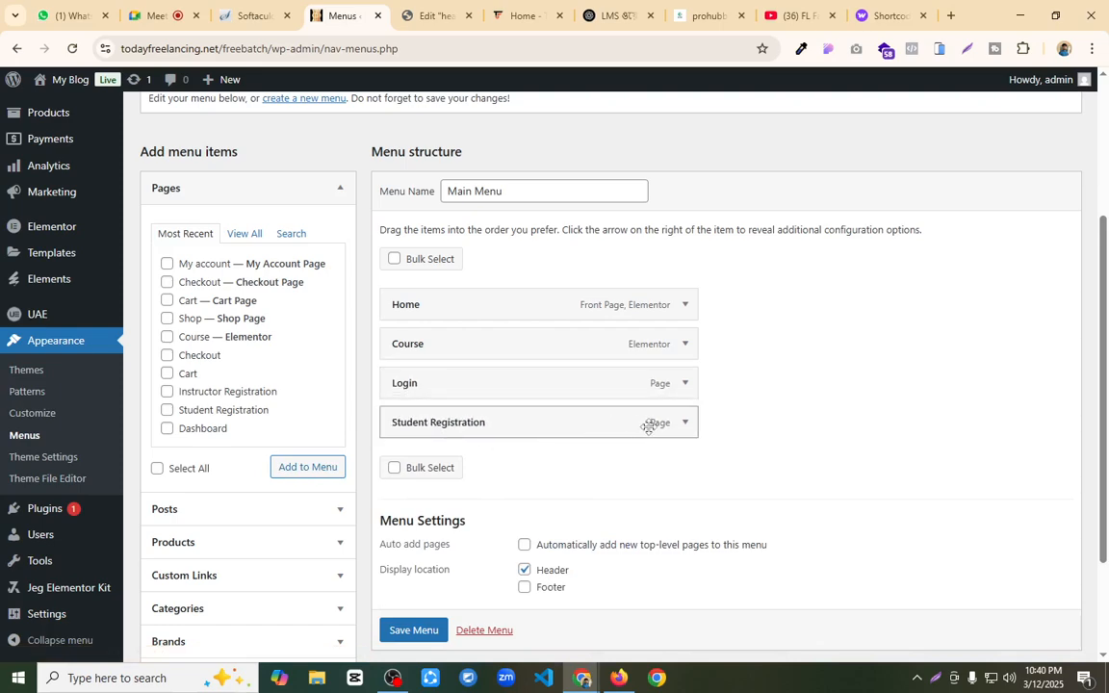
left_click(420, 628)
scroll(418, 626, "down", 1)
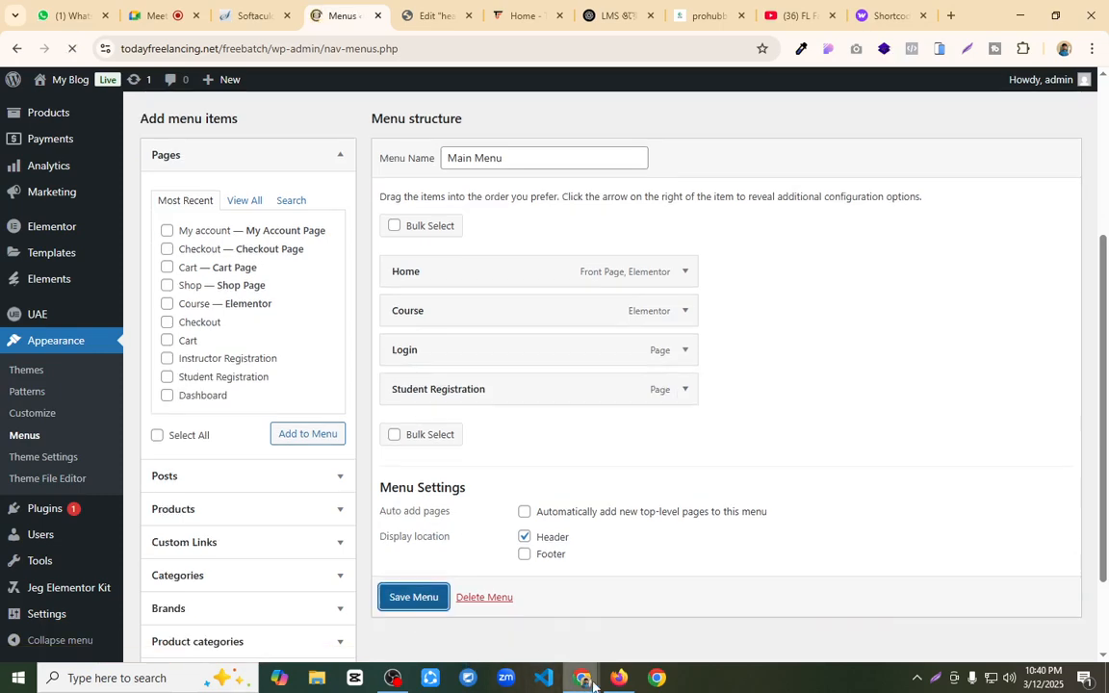
Step: Switch to Firefox, reload the home page, and test the header's Login menu item
left_click(619, 678)
left_click(102, 49)
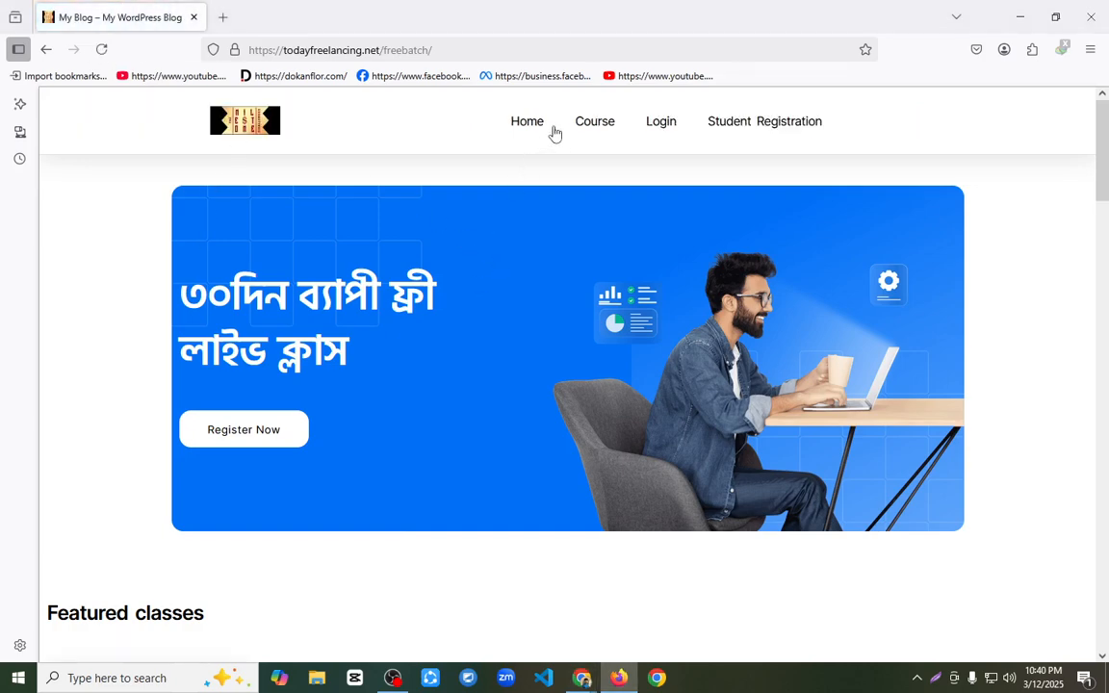
left_click(672, 124)
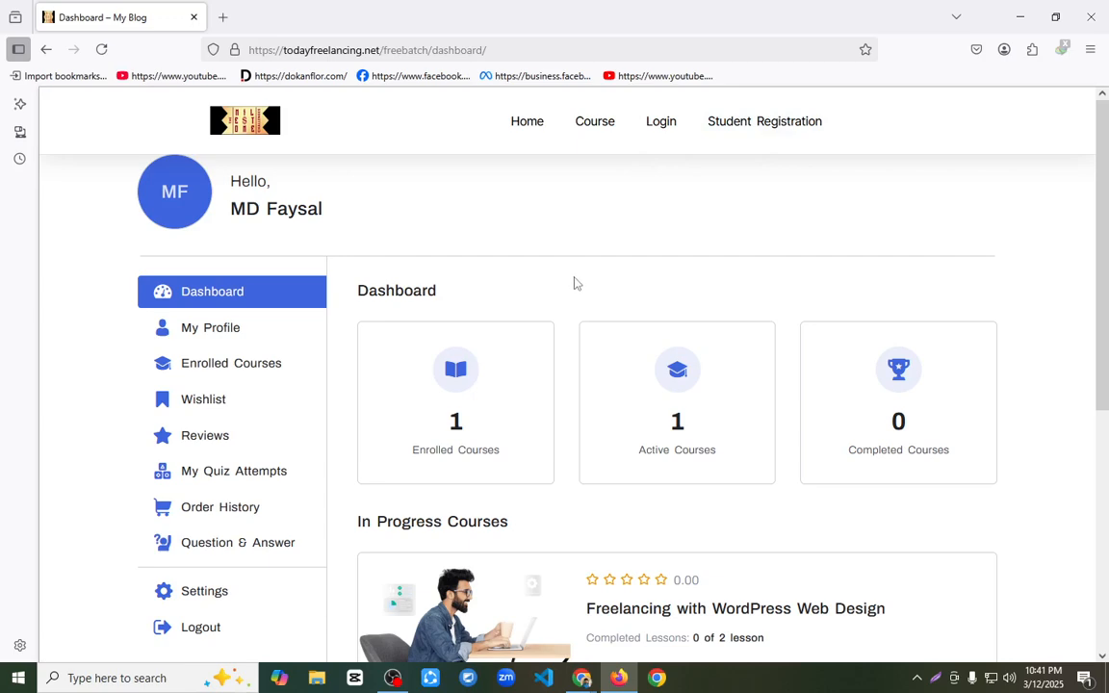
Step: Switch to Chrome, add the Dashboard page to Main Menu directly after Home, and save the menu
left_click(415, 554)
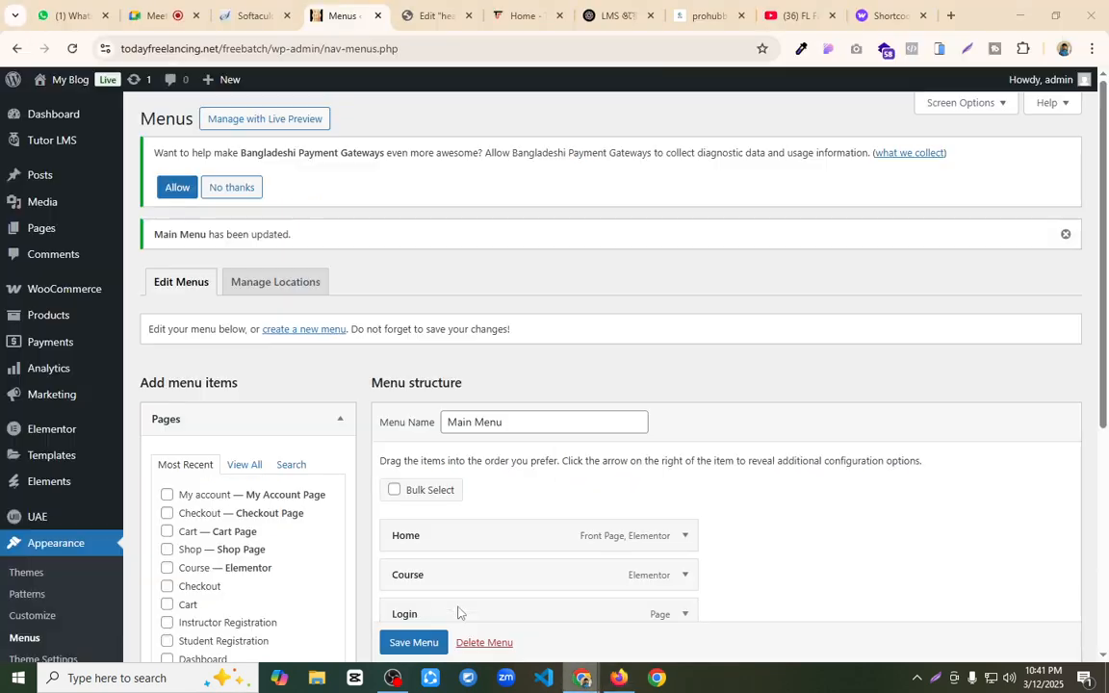
scroll(484, 362, "down", 3)
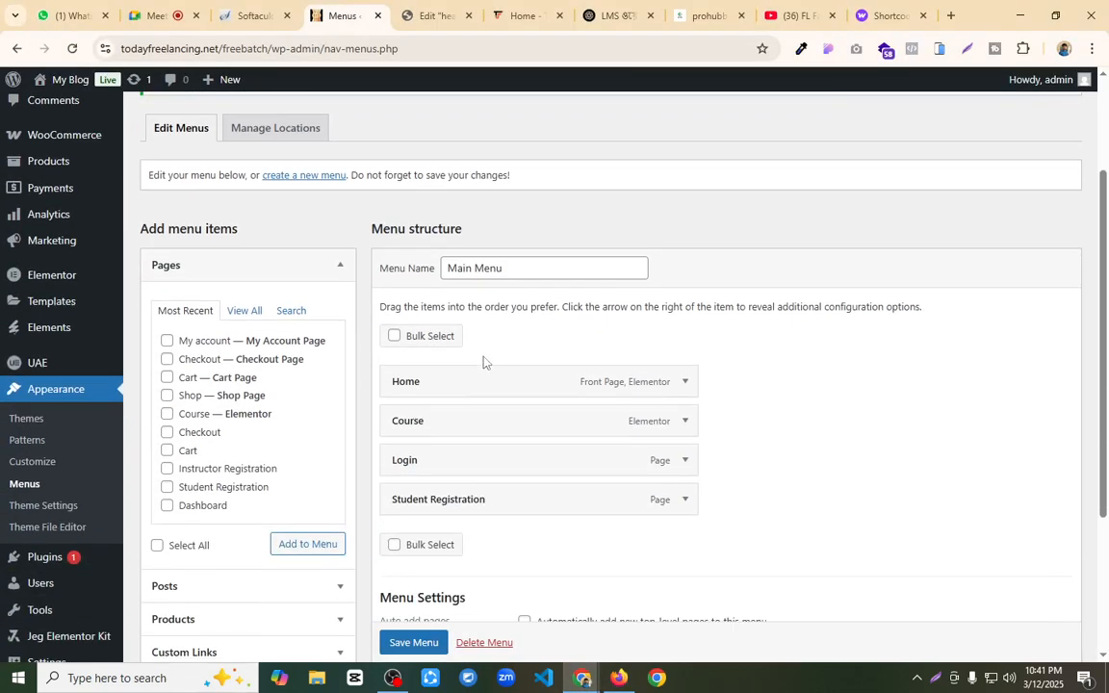
left_click(304, 545)
left_click_drag(473, 545, 482, 430)
left_click(431, 643)
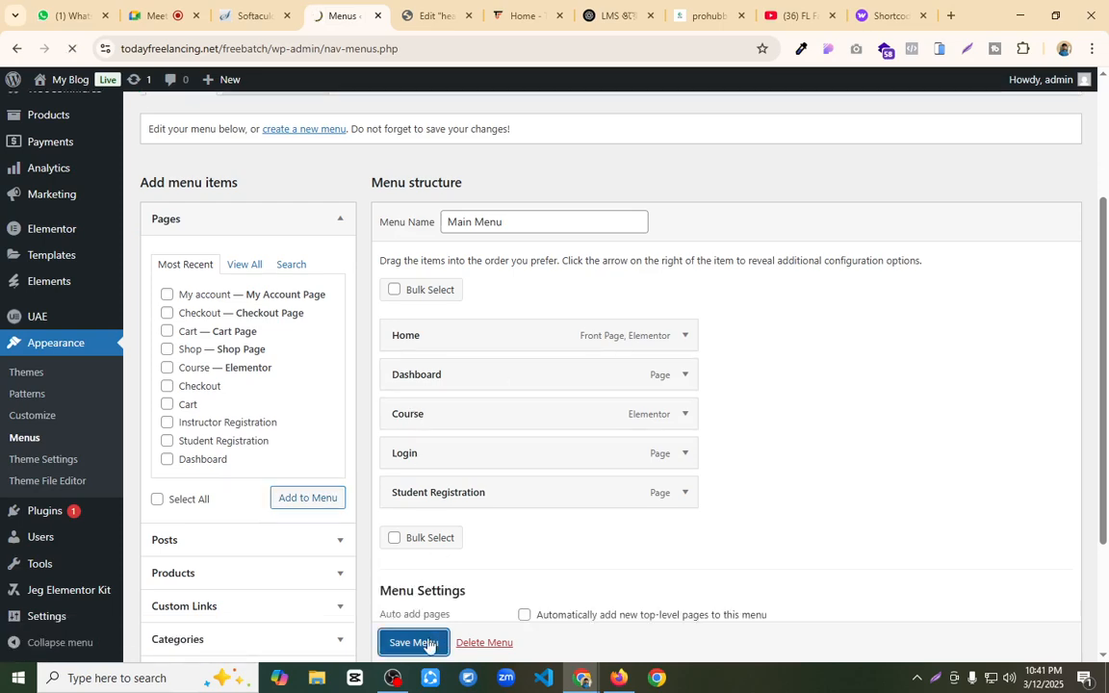
Step: Open the page for adding new plugins, search for "menu", and browse the results for a menu visibility plugin
scroll(67, 396, "down", 3)
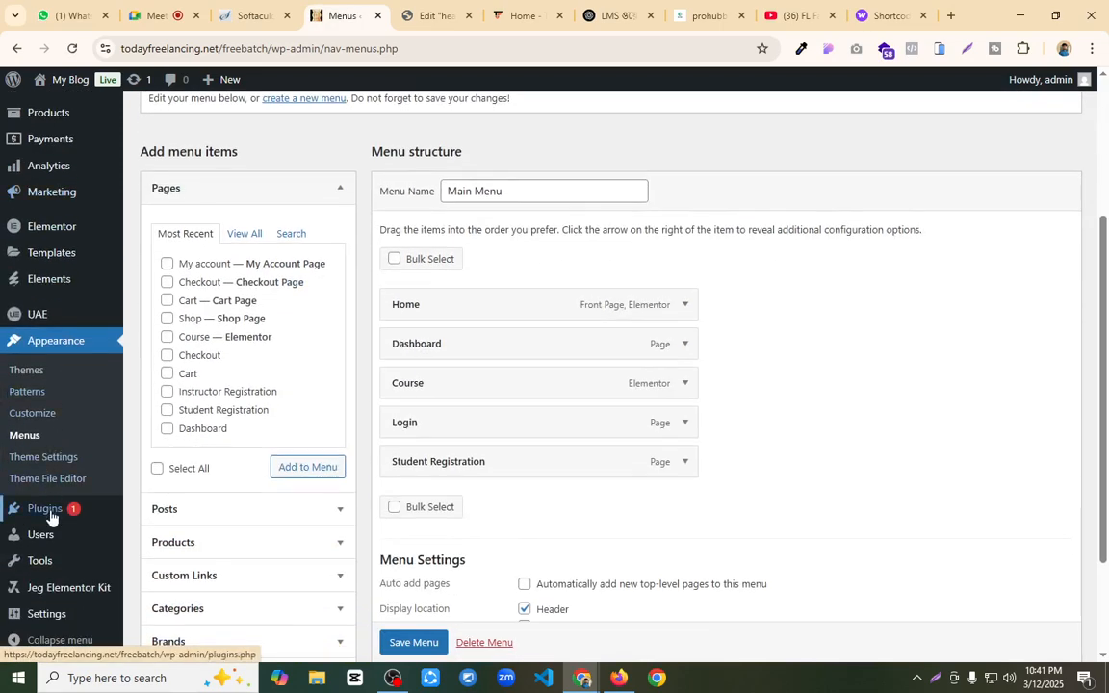
mouse_move(45, 520)
left_click(151, 541)
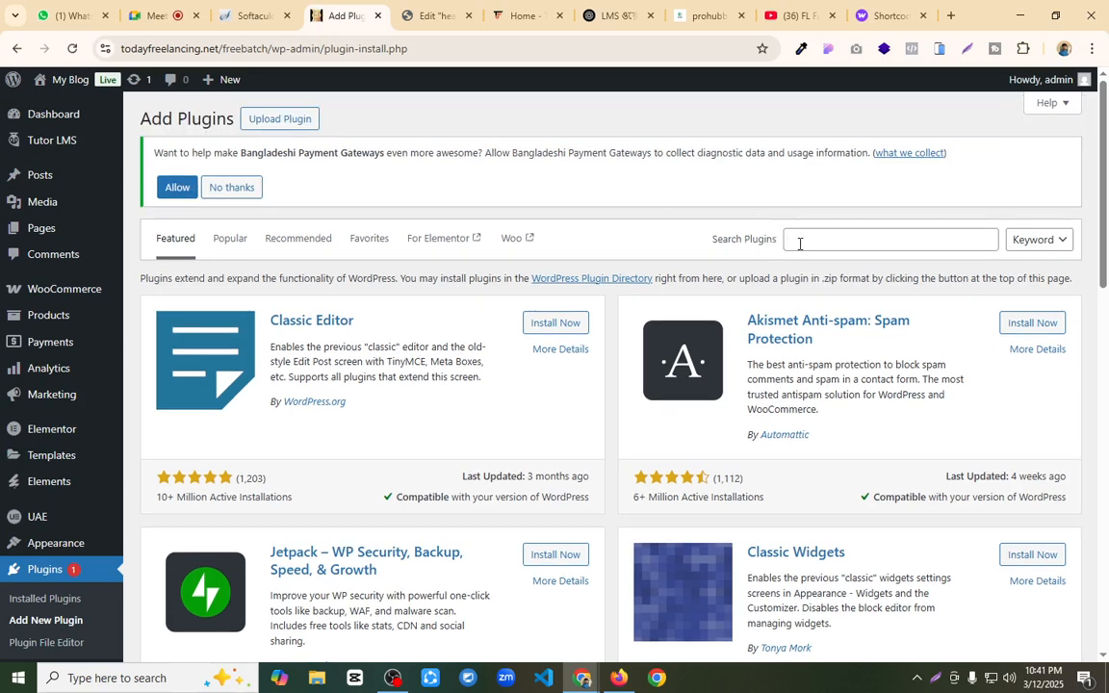
left_click(802, 242)
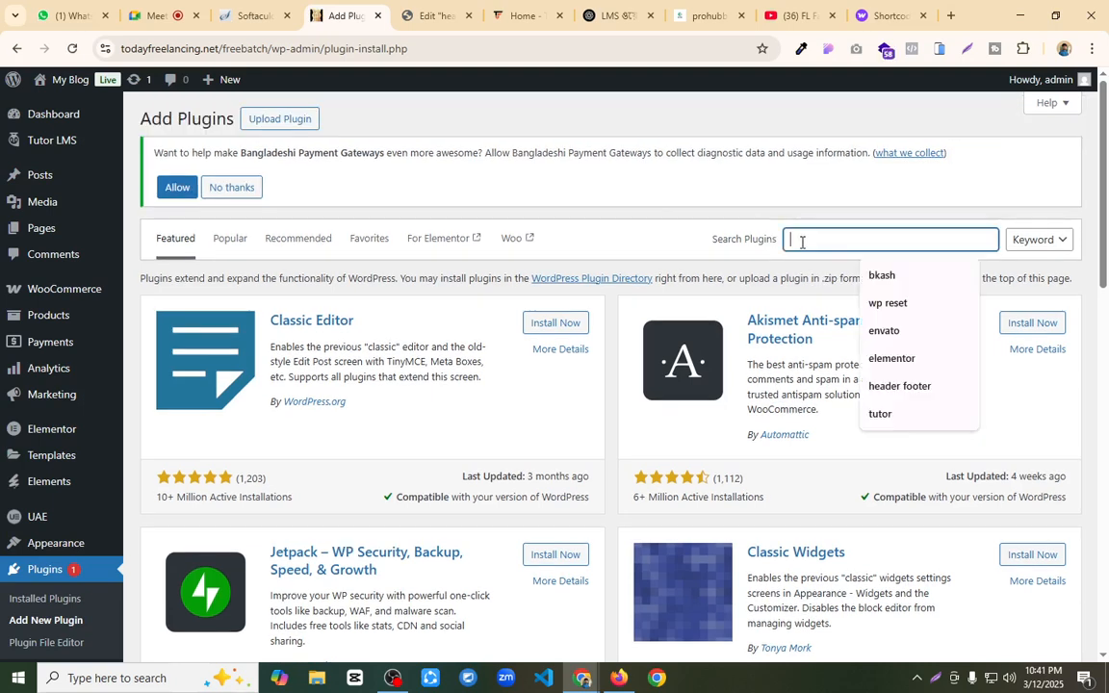
type("mar")
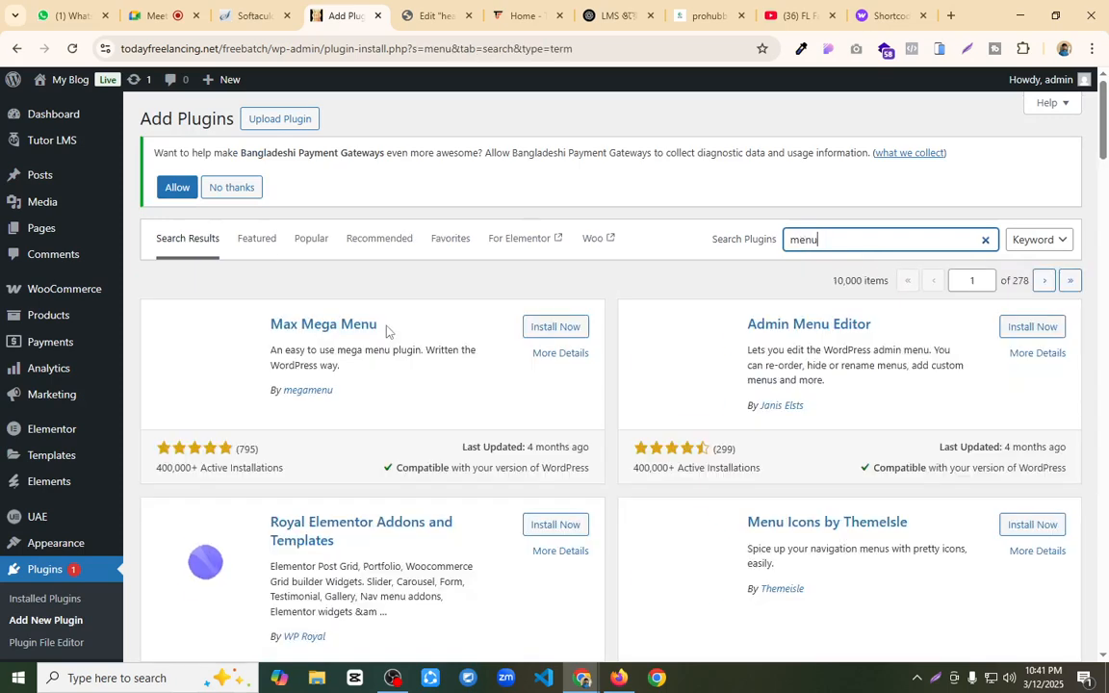
scroll(511, 343, "down", 1)
scroll(511, 343, "down", 5)
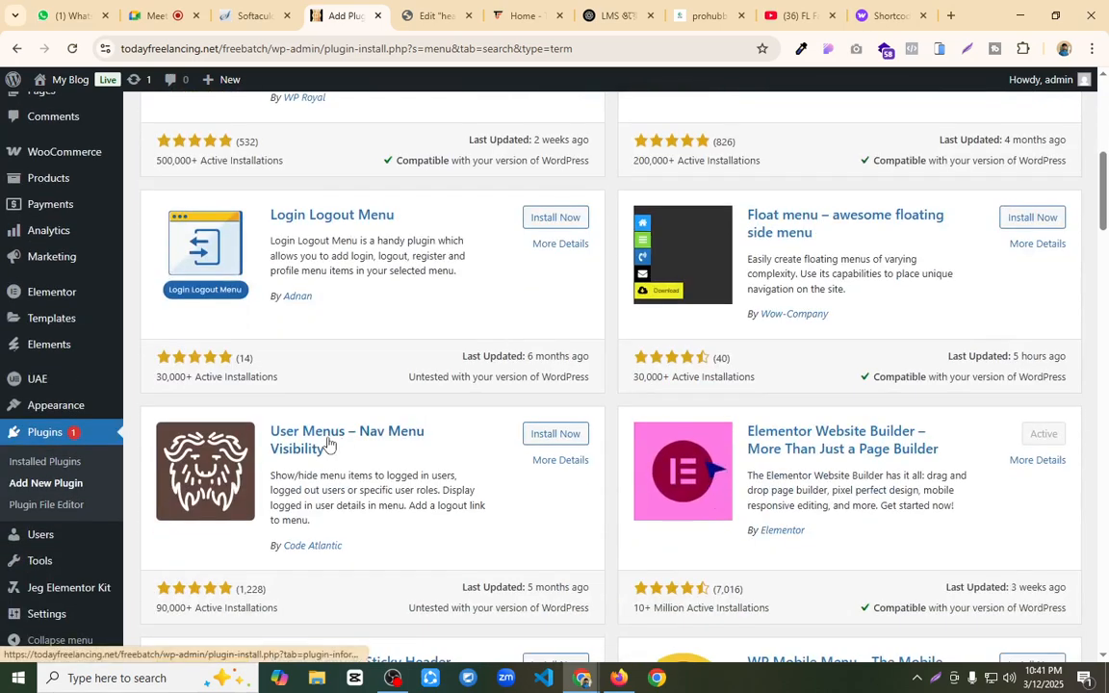
Step: Install and activate the User Menus – Nav Menu Visibility plugin, and allow its update notifications opt-in
left_click(539, 435)
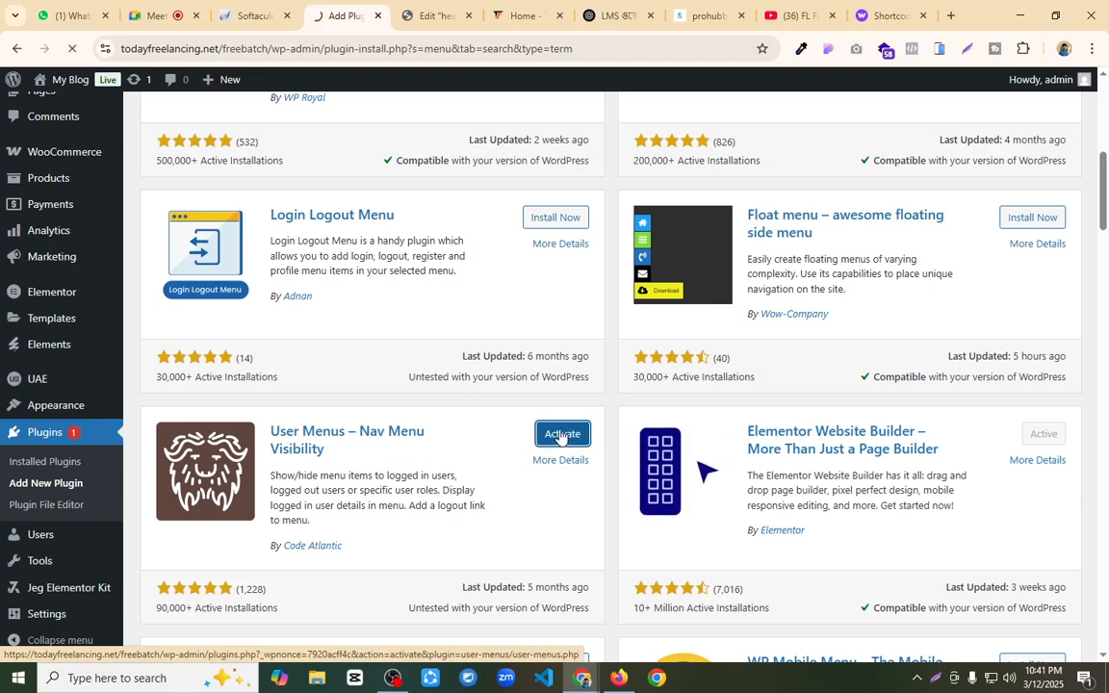
left_click(562, 434)
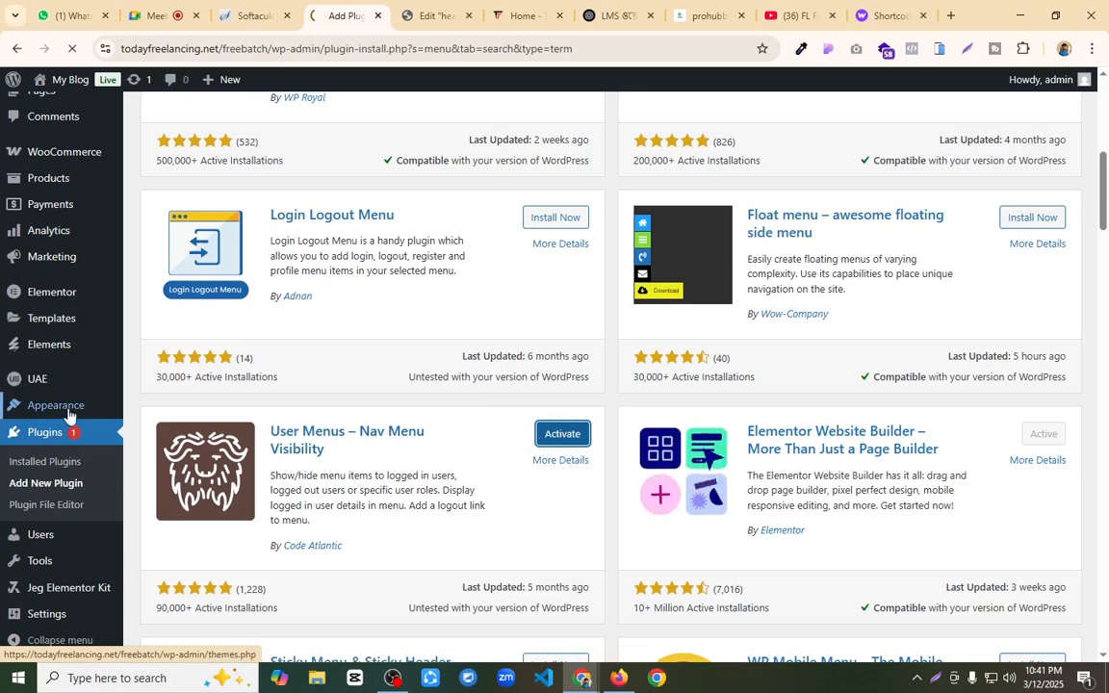
scroll(50, 428, "down", 1)
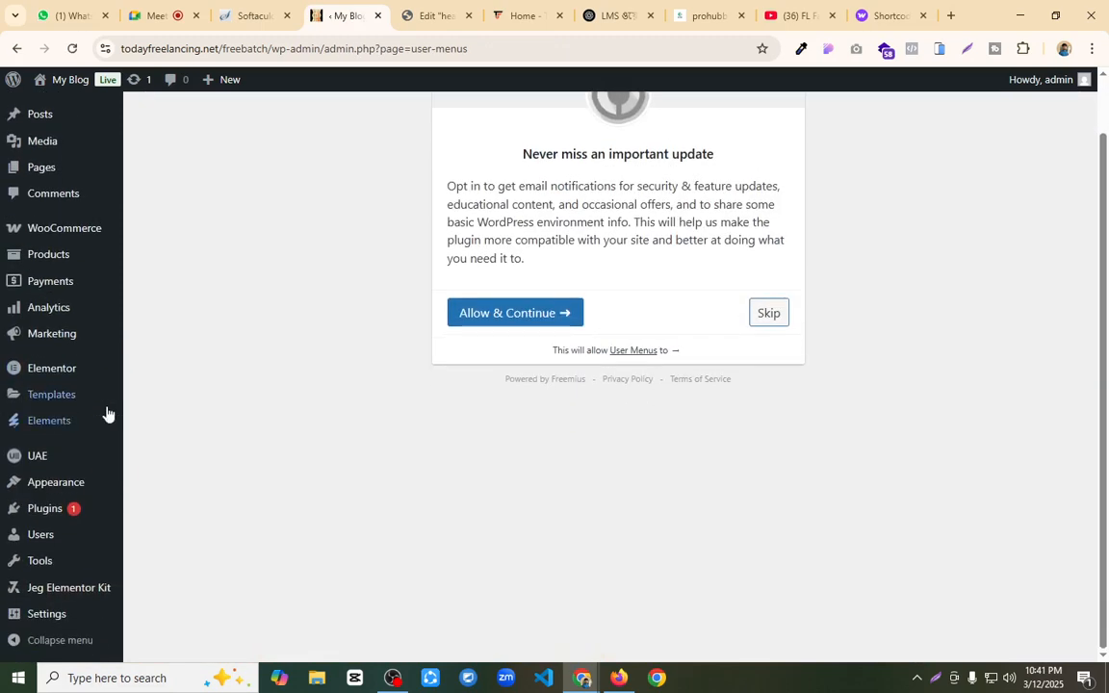
left_click(523, 322)
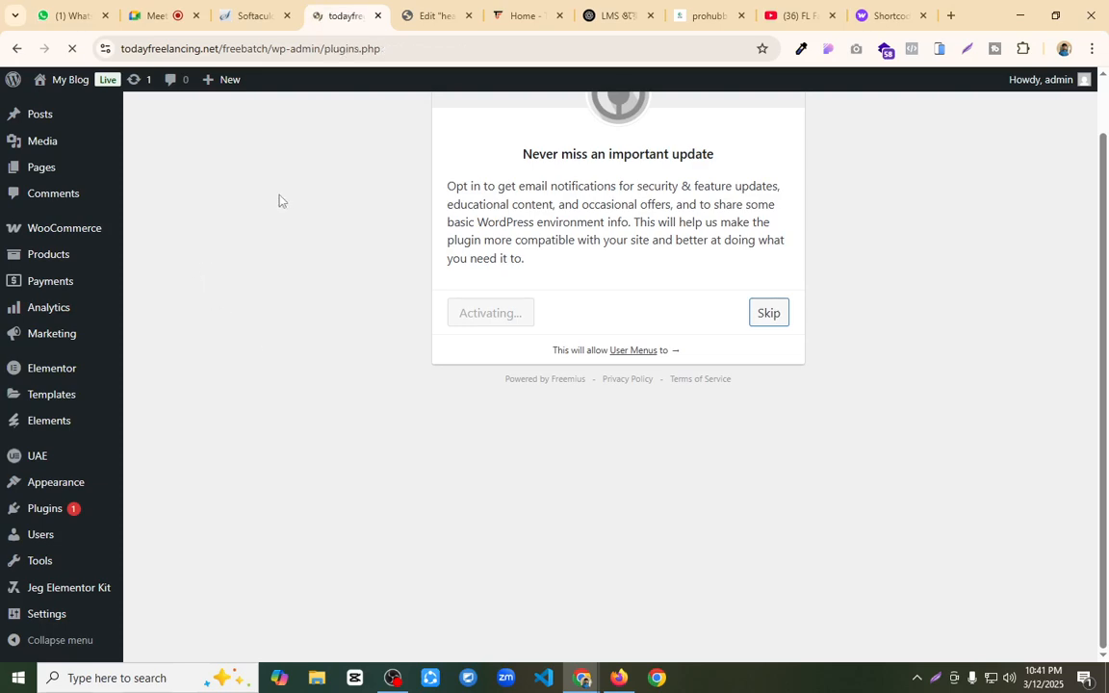
Step: Open the site's menu editor and make the Dashboard item in Main Menu visible to Logged In Users only
scroll(58, 405, "down", 4)
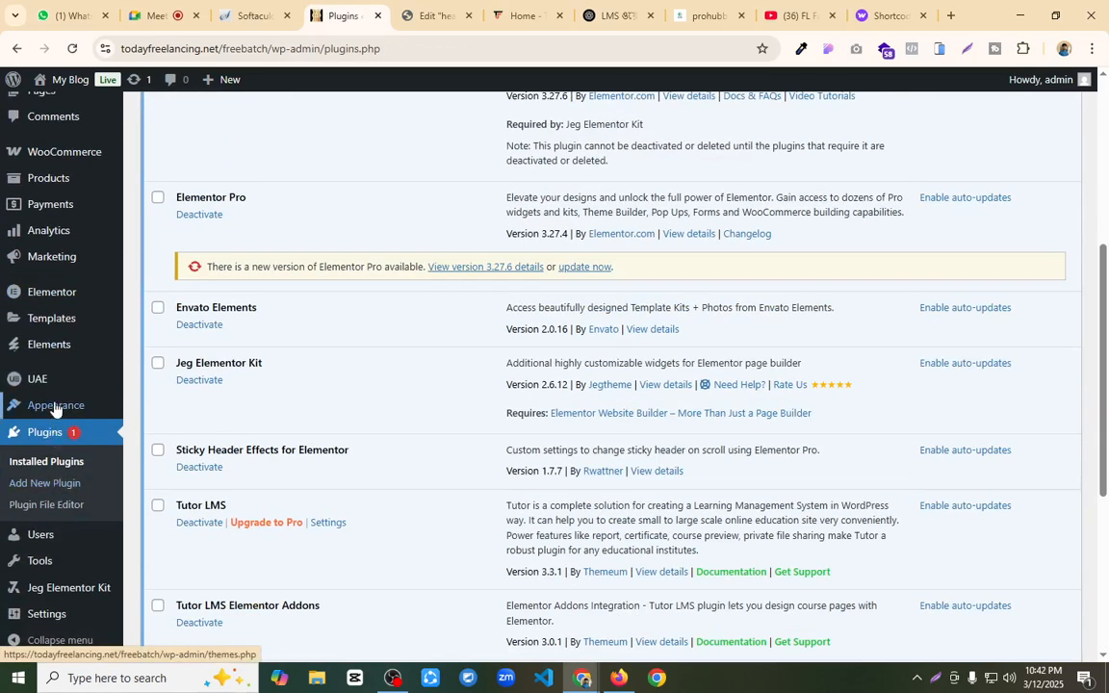
mouse_move(57, 406)
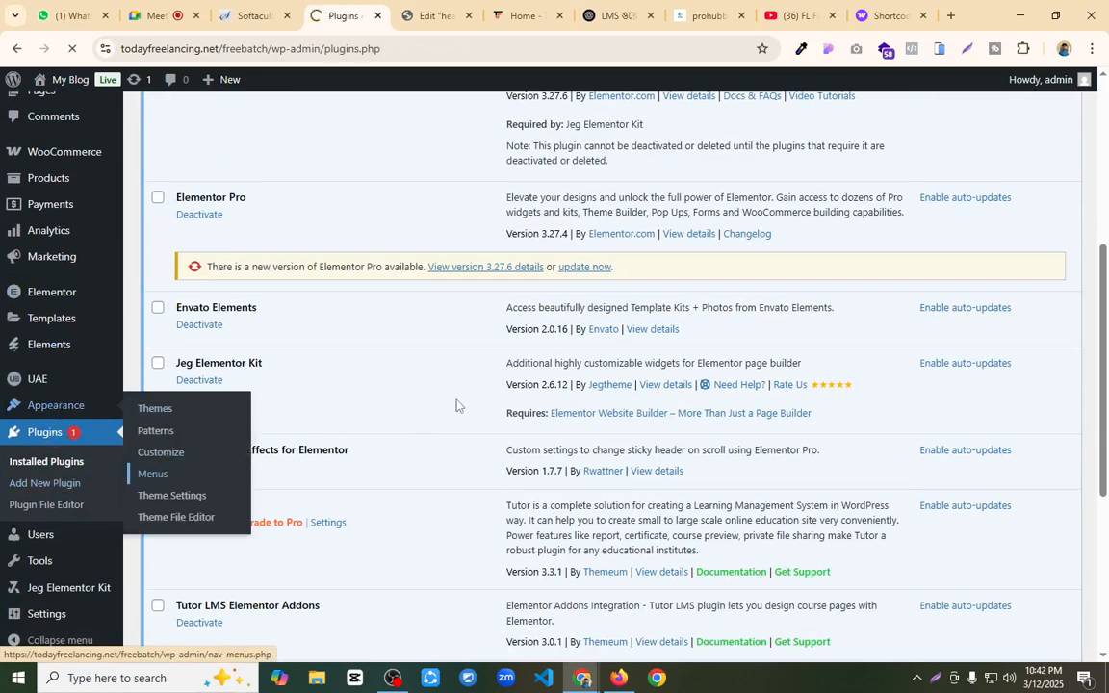
scroll(588, 395, "down", 2)
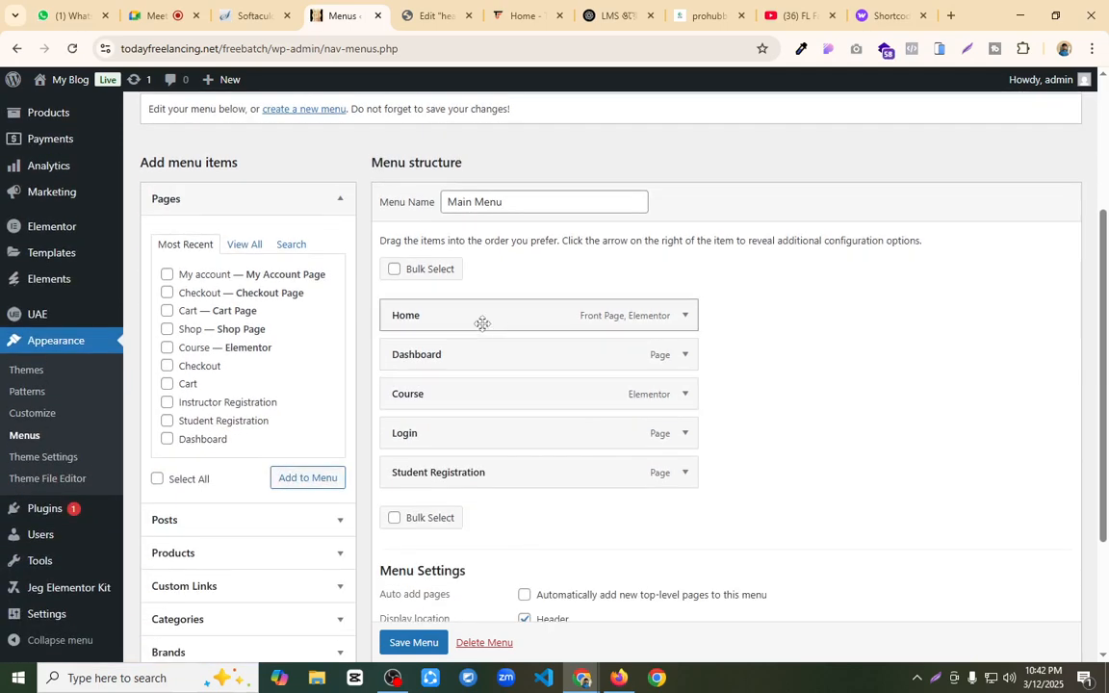
left_click(685, 356)
scroll(590, 398, "down", 2)
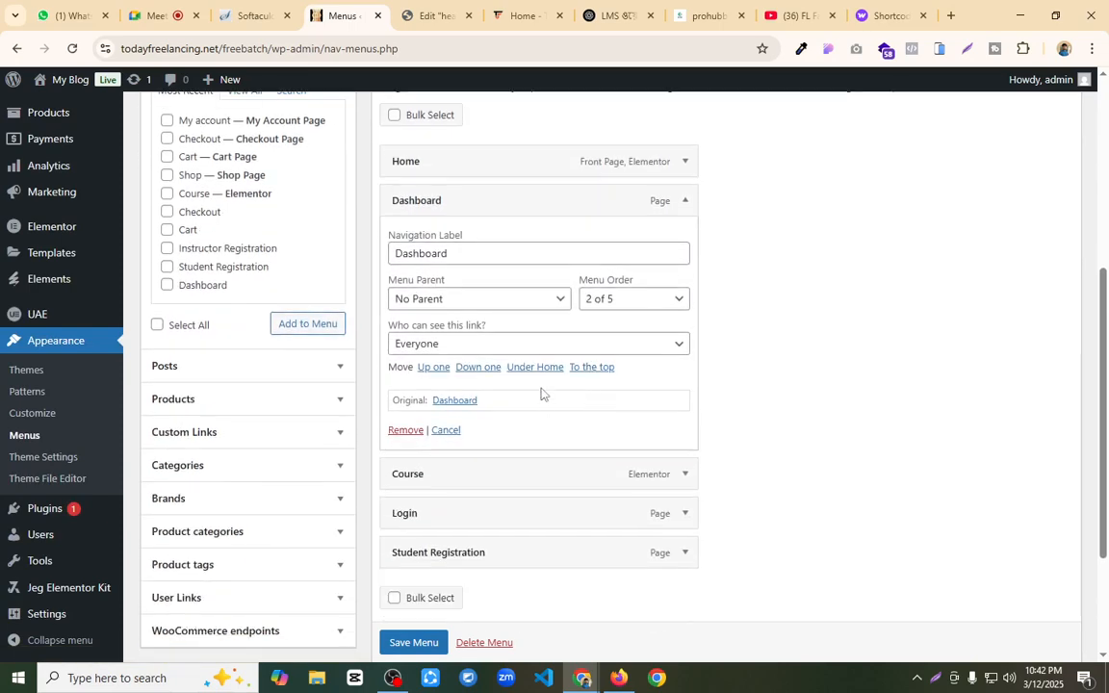
left_click(474, 344)
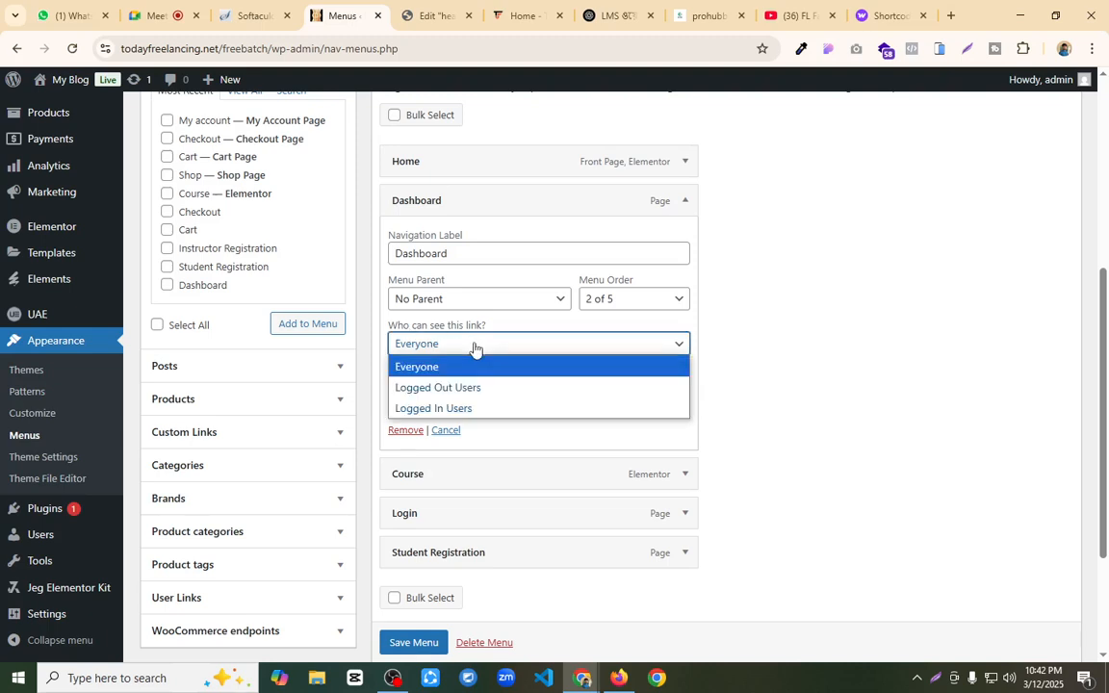
left_click(495, 409)
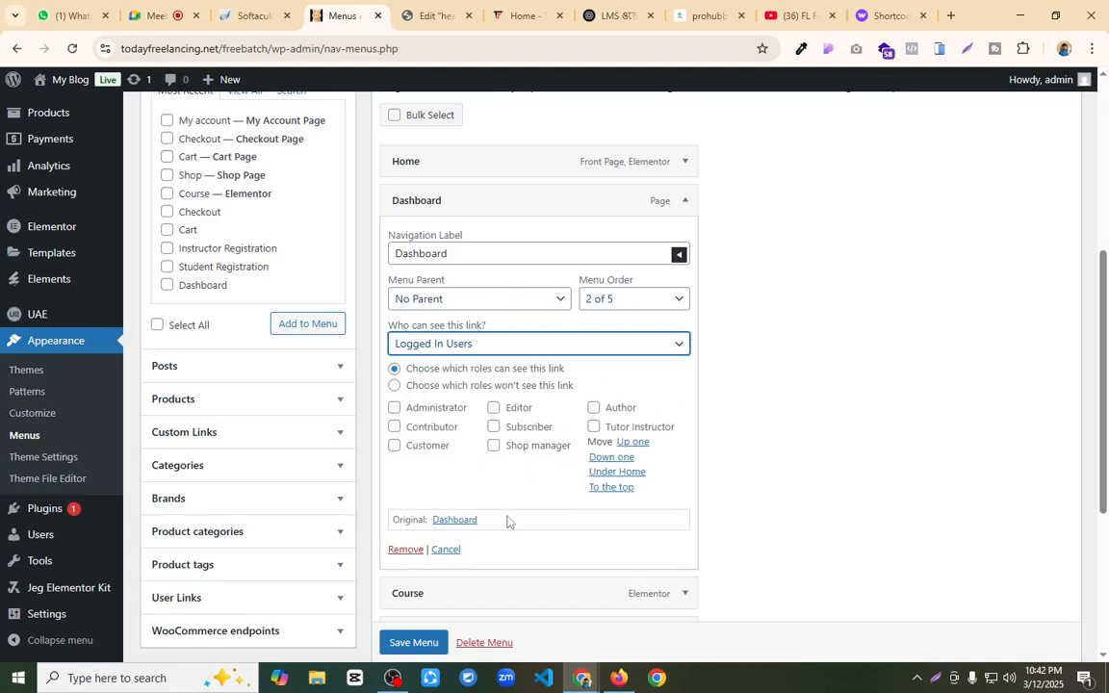
Step: Make the Login item in Main Menu visible to Logged Out Users only
scroll(505, 521, "down", 3)
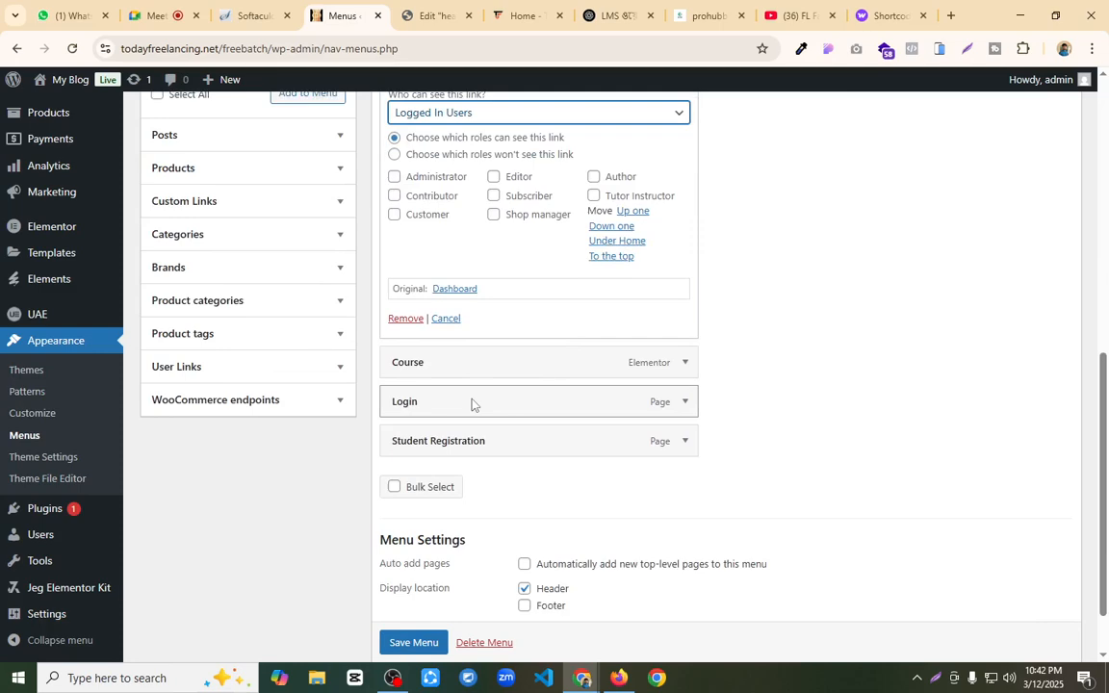
left_click(683, 403)
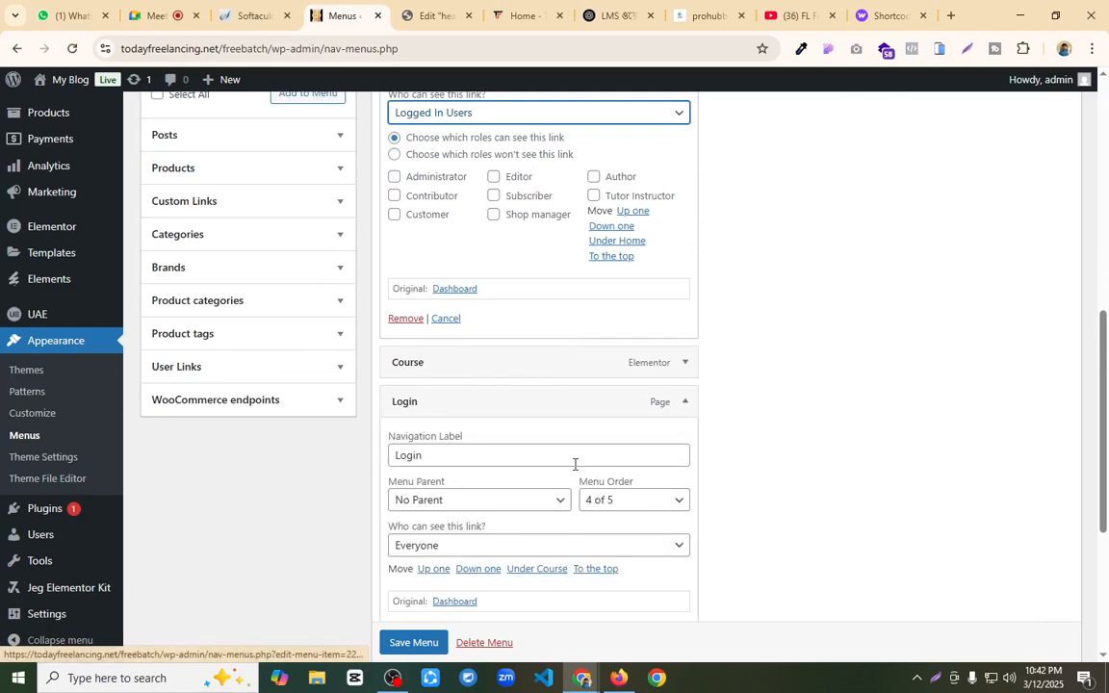
left_click(480, 546)
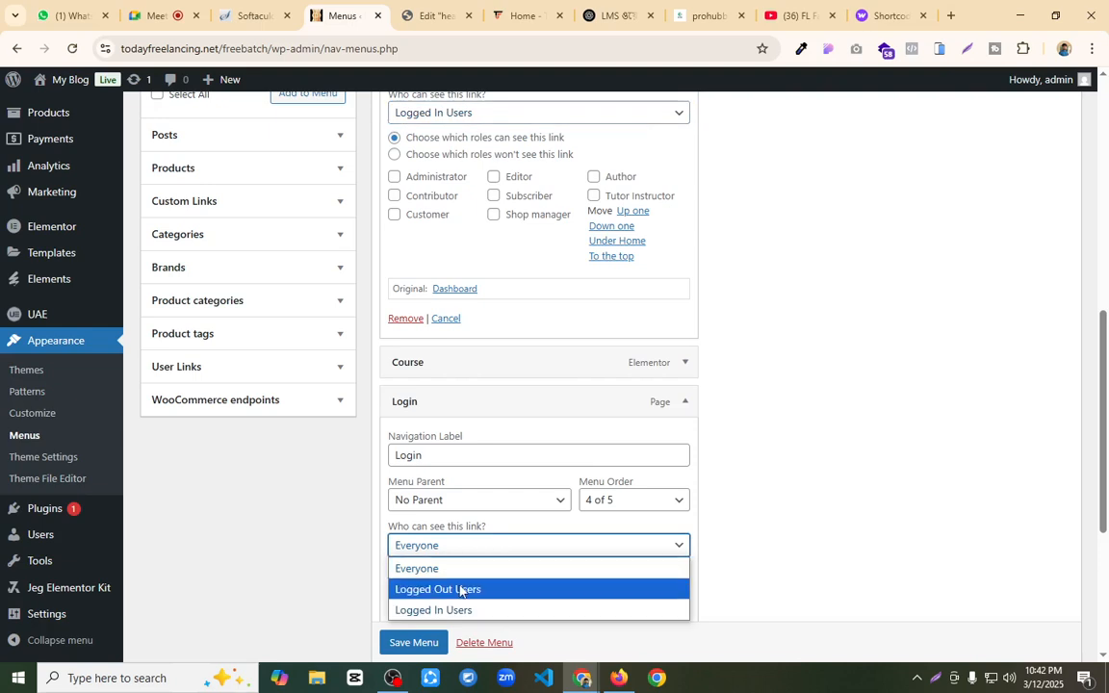
left_click(463, 588)
Step: Make the Student Registration item visible to Logged Out Users only and save Main Menu
scroll(465, 584, "down", 2)
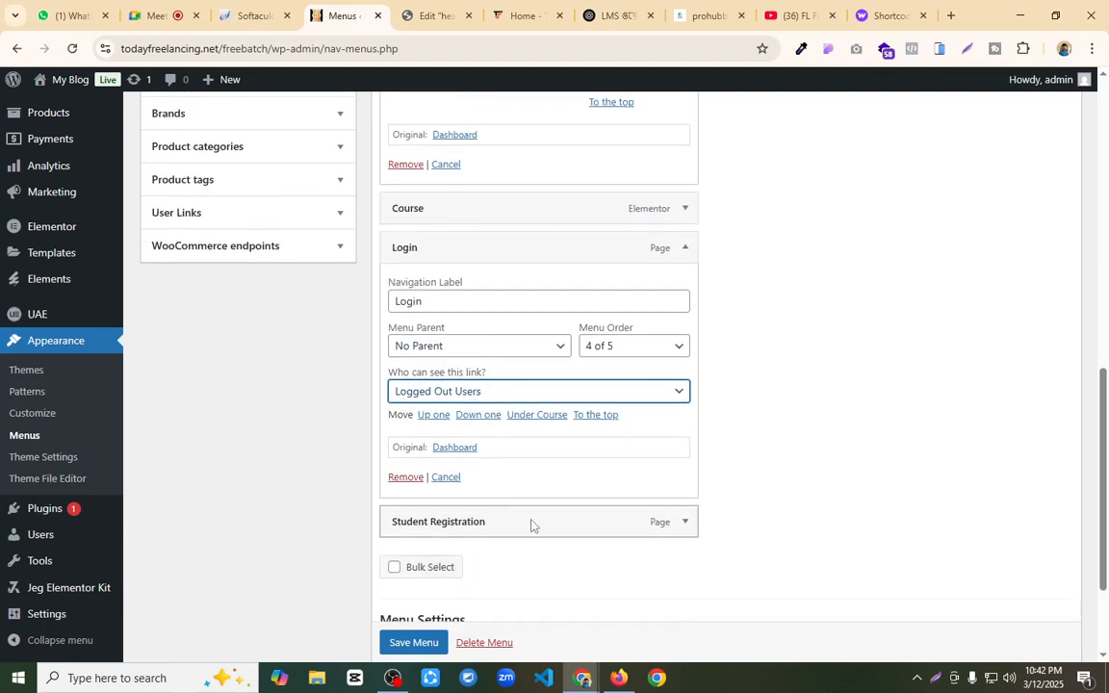
left_click(684, 523)
scroll(527, 470, "down", 3)
left_click(469, 435)
left_click(456, 499)
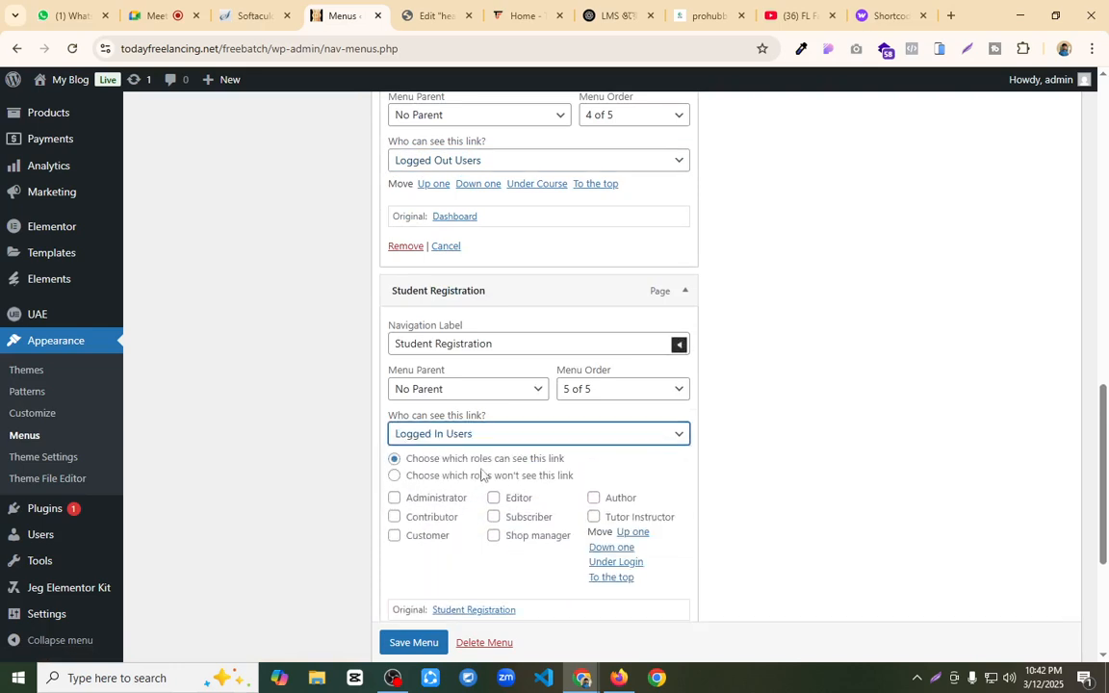
left_click(511, 435)
left_click(454, 476)
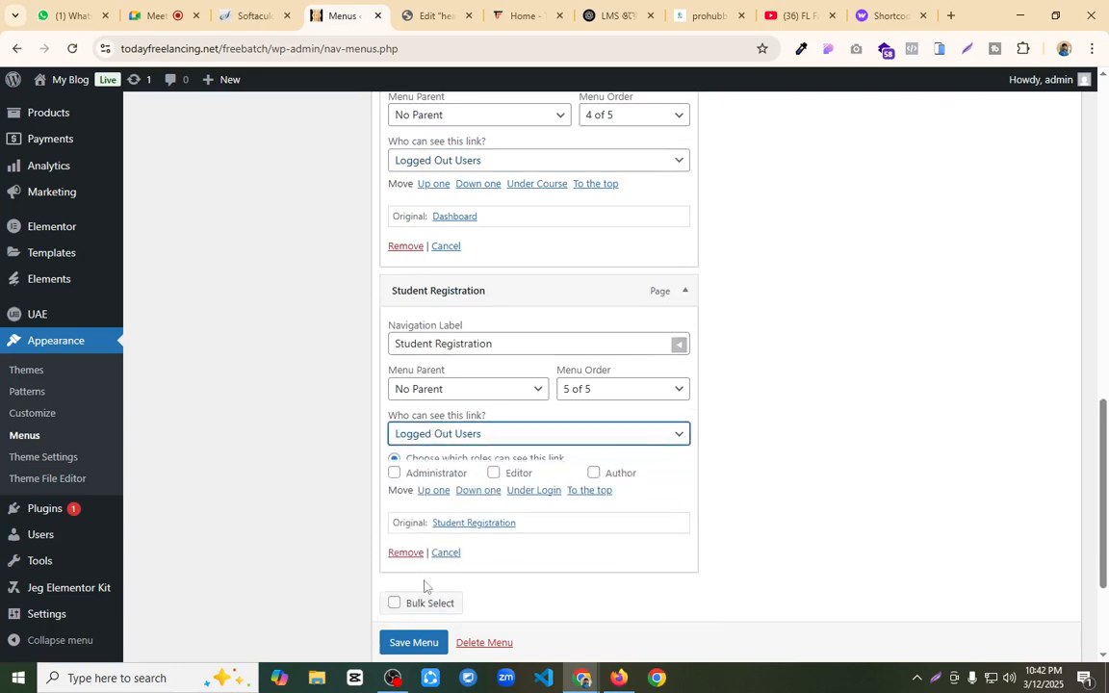
scroll(398, 649, "down", 1)
Step: Switch to Firefox, reload the student dashboard to check the header menu, log out, and check the header and login page again
left_click(618, 678)
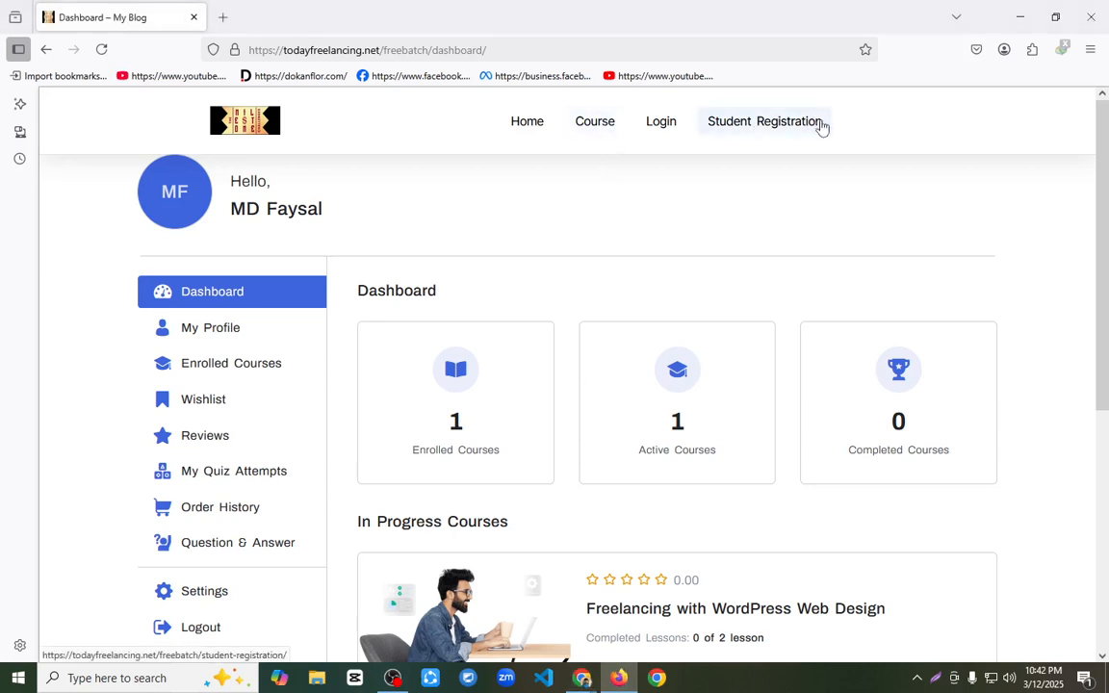
left_click(101, 49)
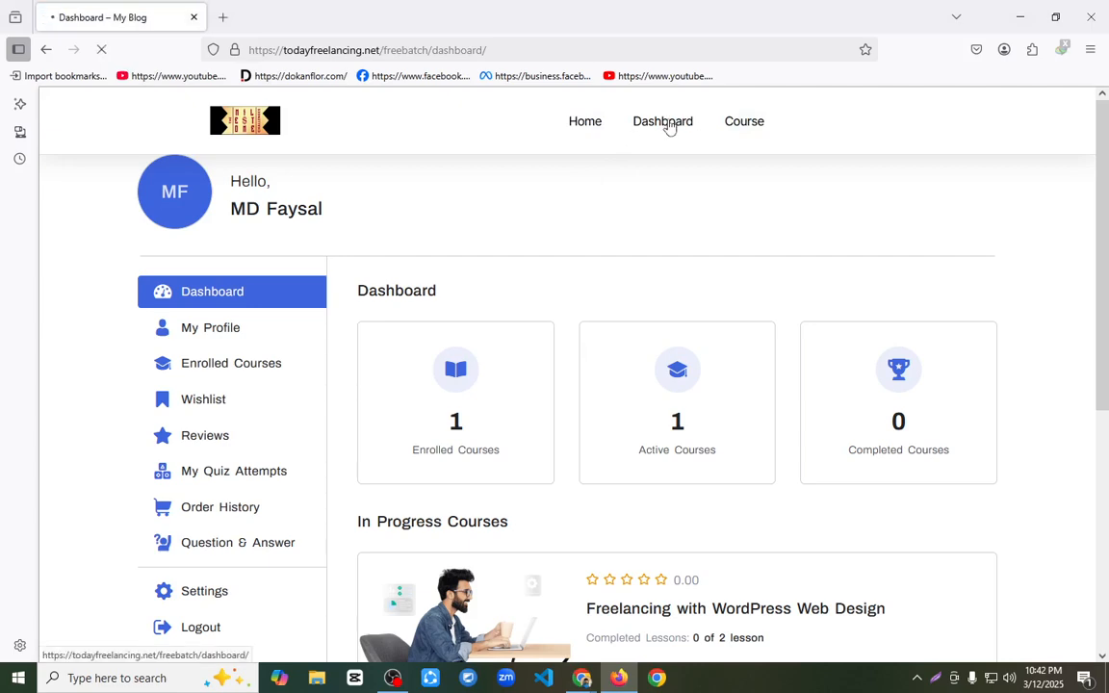
left_click(202, 626)
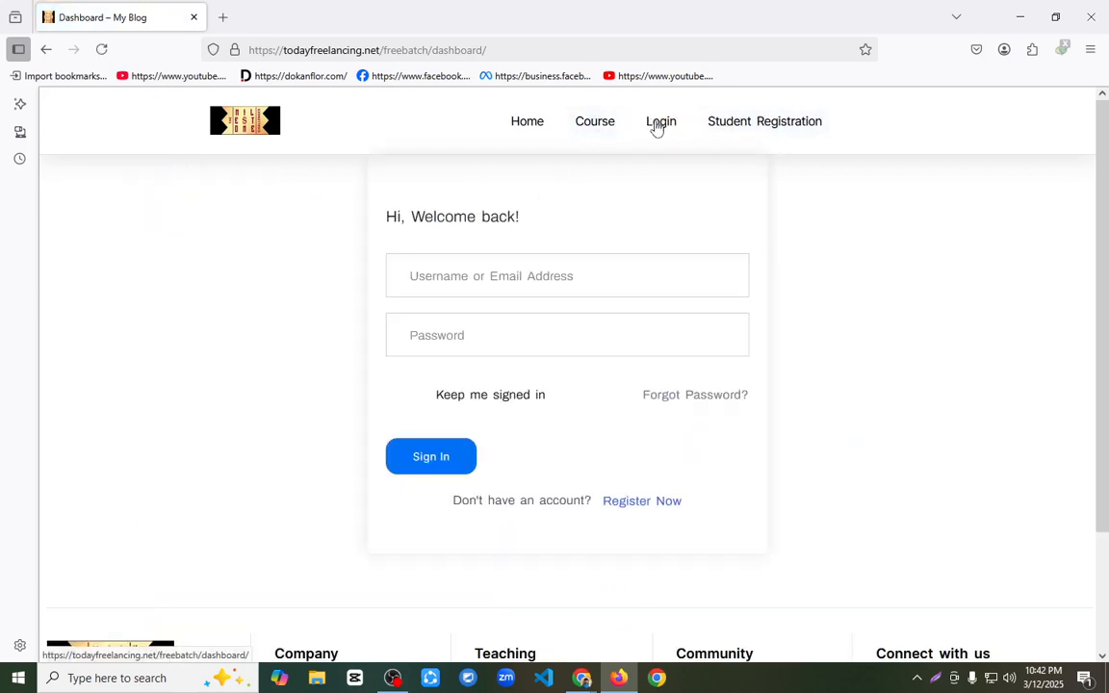
left_click(492, 275)
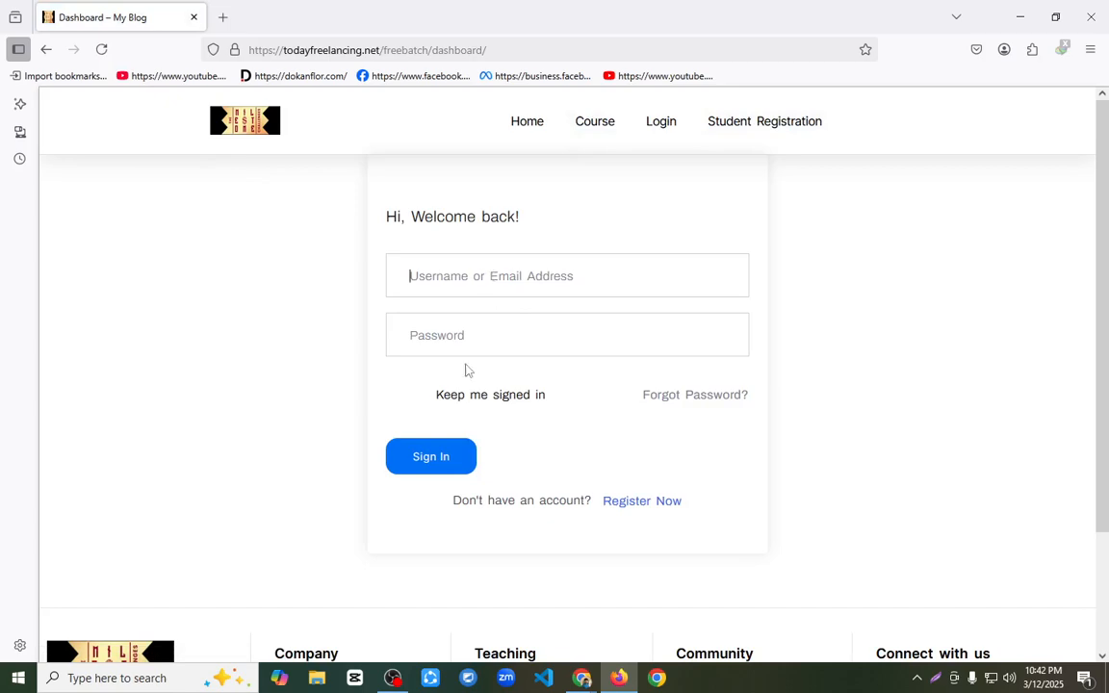
scroll(475, 347, "down", 3)
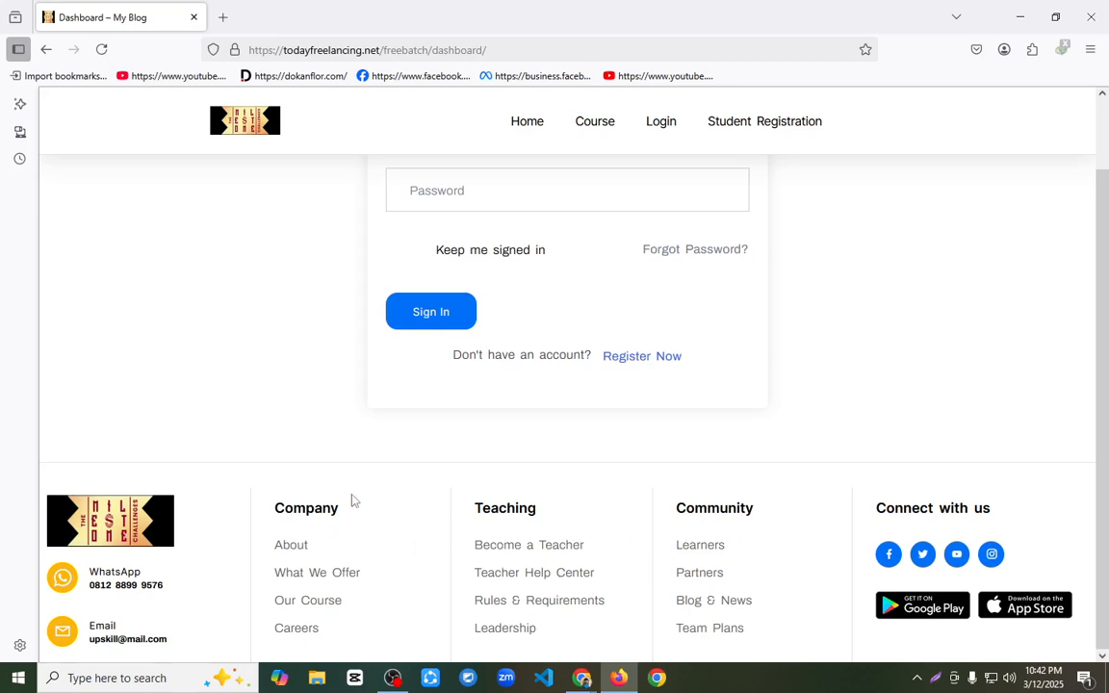
scroll(376, 294, "up", 3)
scroll(344, 468, "down", 3)
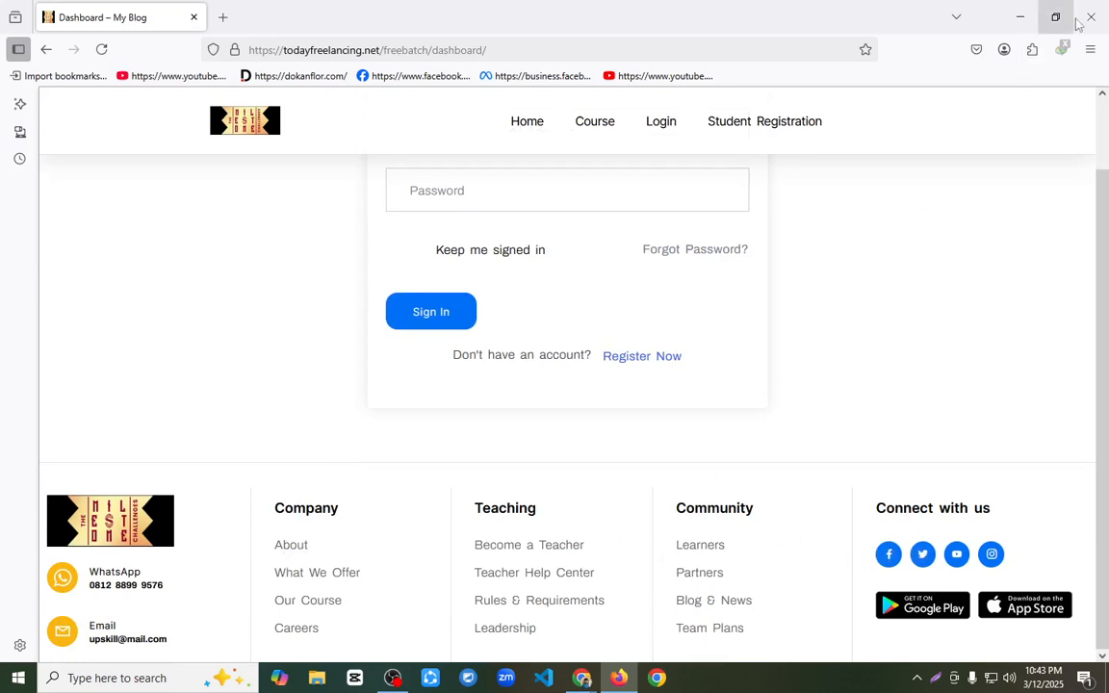
Step: Minimize Firefox, switch to the Google Meet call in Chrome, and stop presenting the screen
left_click(1021, 16)
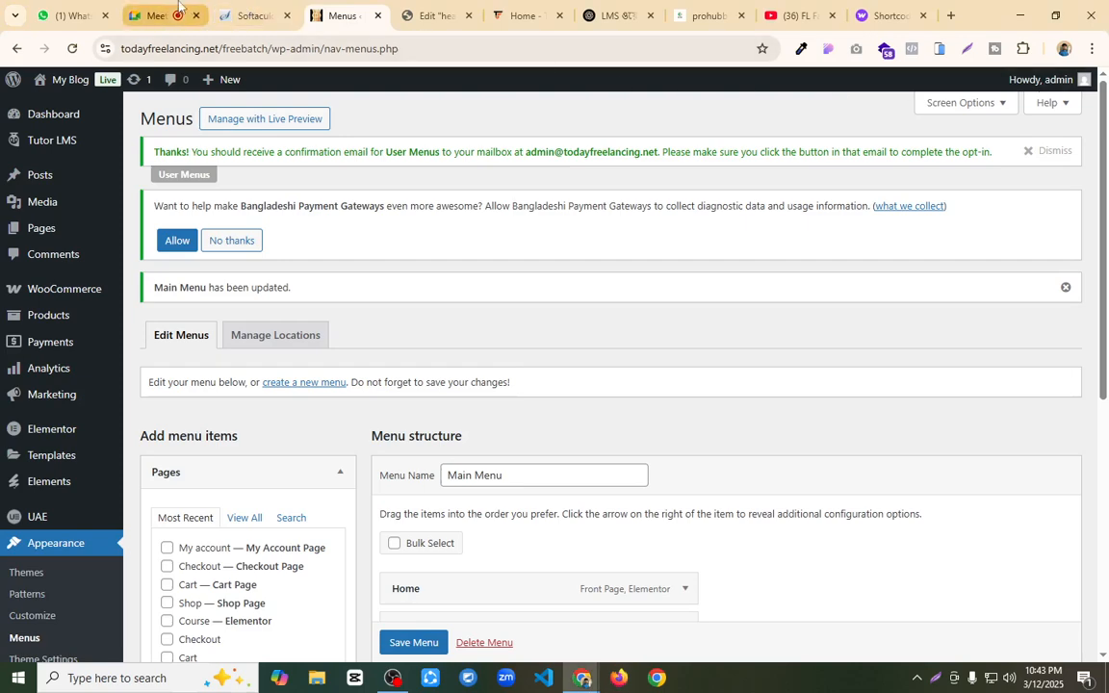
left_click(178, 8)
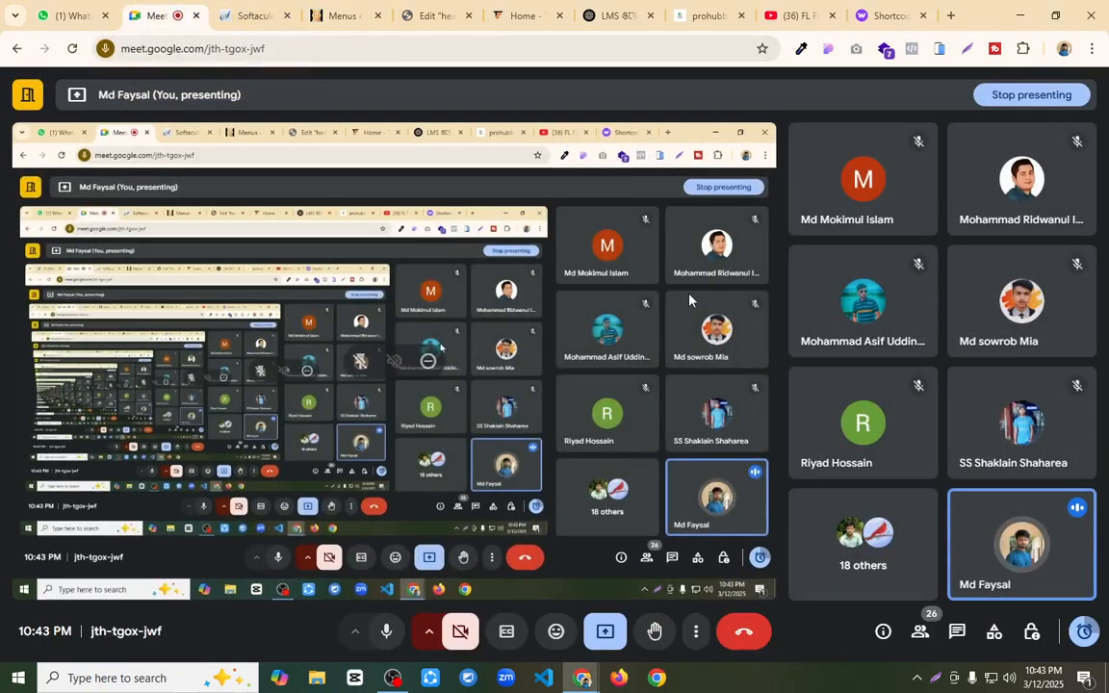
left_click(605, 631)
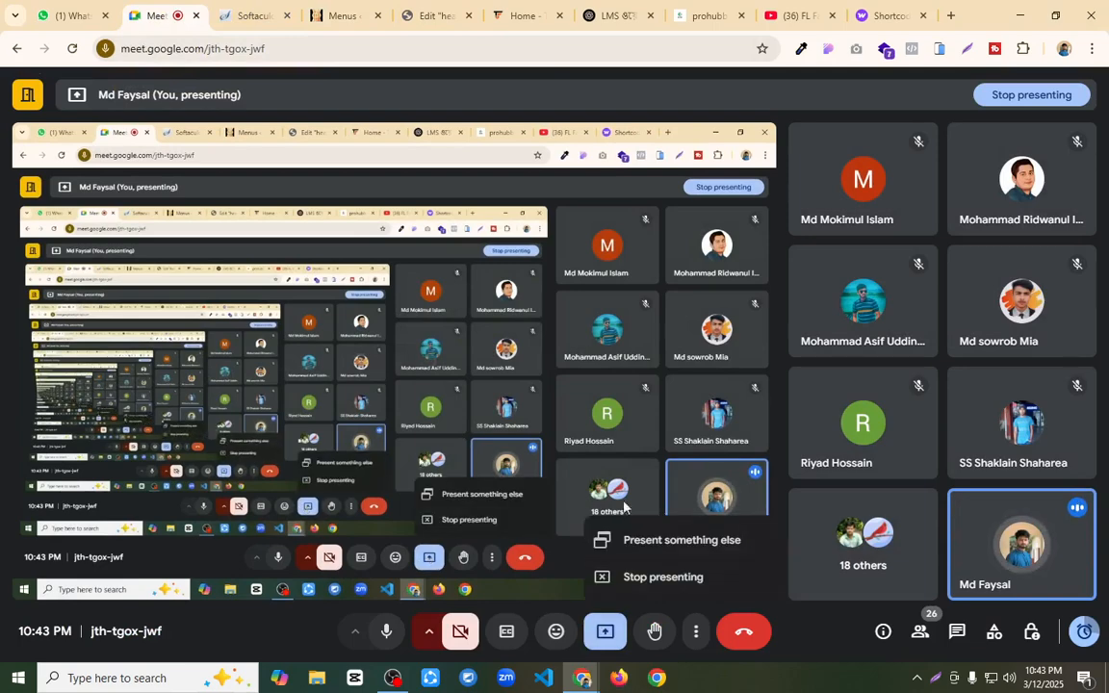
left_click(663, 575)
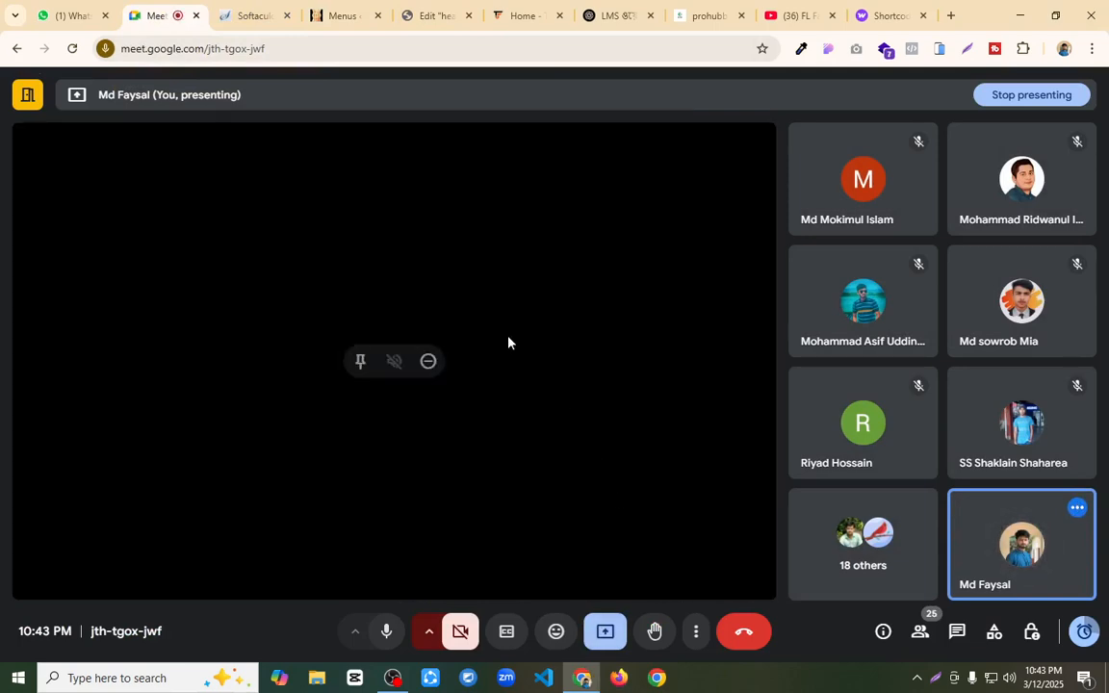